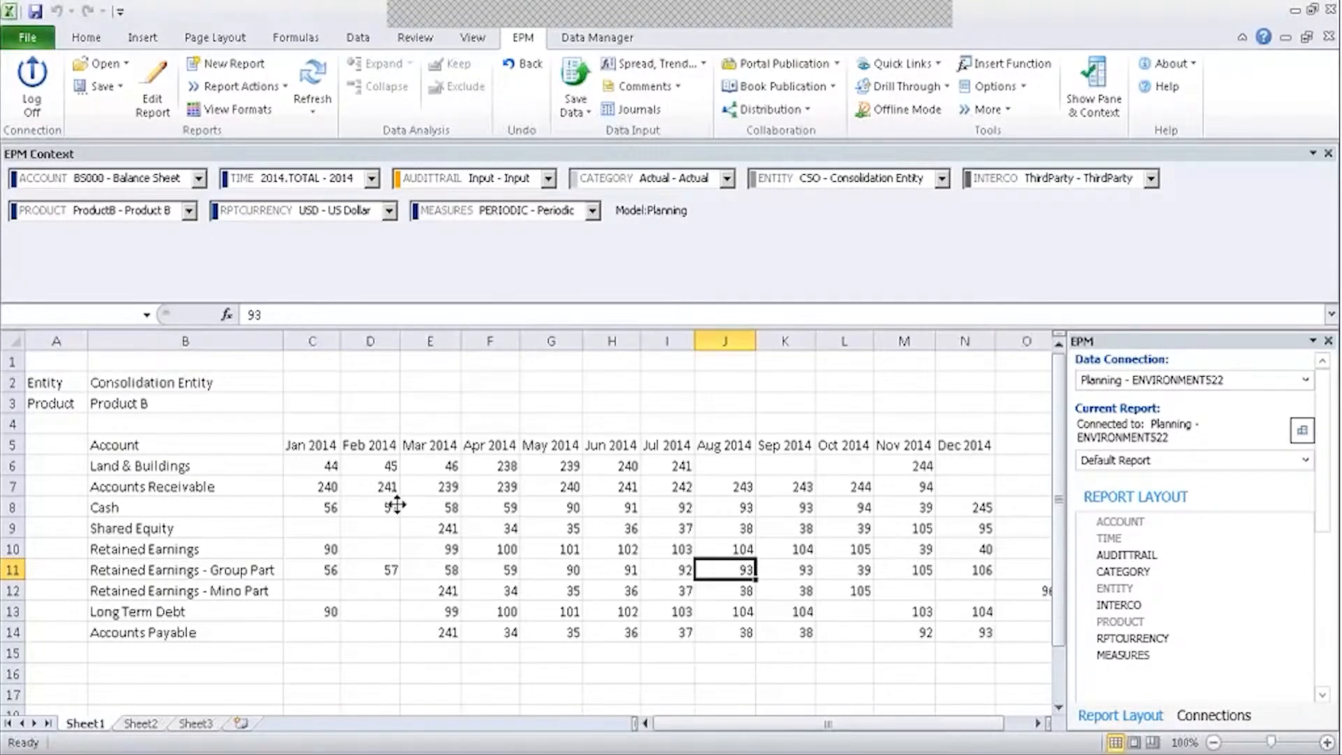
Switch from the Excel report to the browser and launch Planning and Consolidation Administration.
key("alt+Tab")
left_click(967, 477)
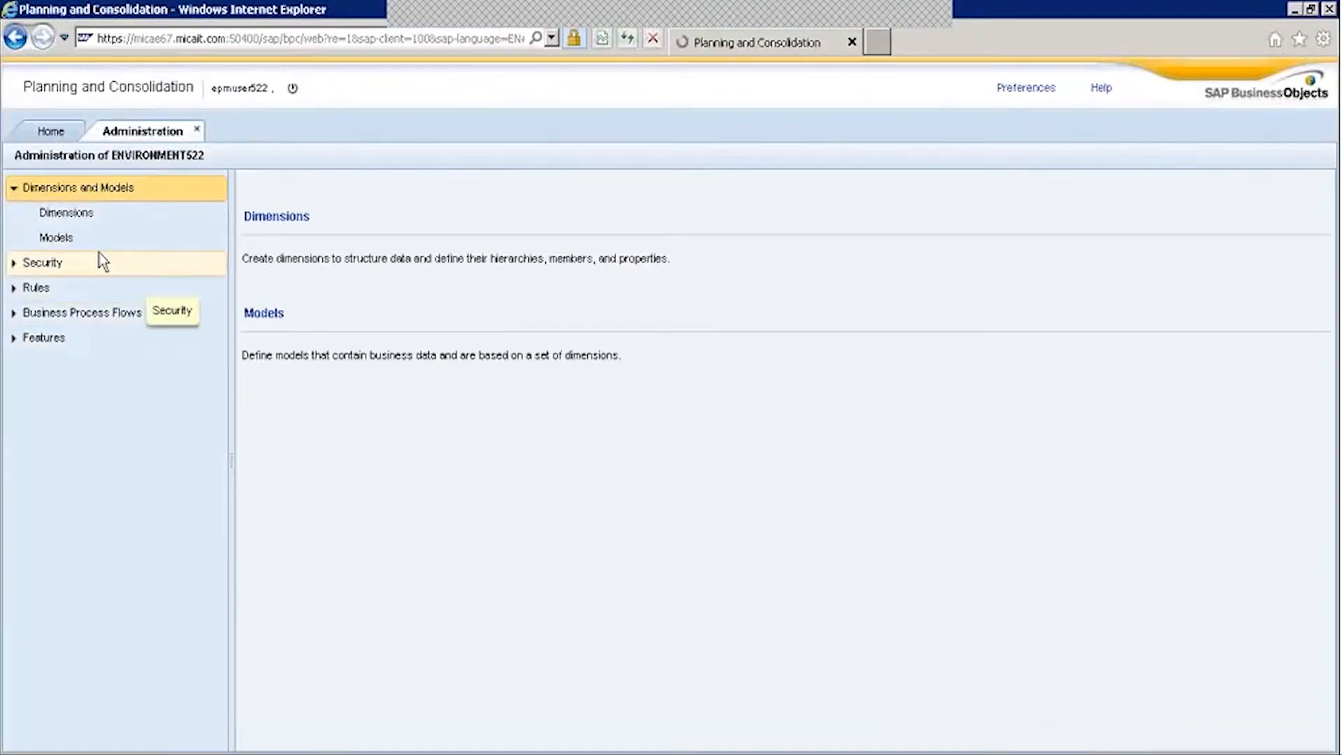
Try adding INPUTCURRENCY to the Planning model's dimensions and dismiss the duplicate currency type error.
left_click(56, 237)
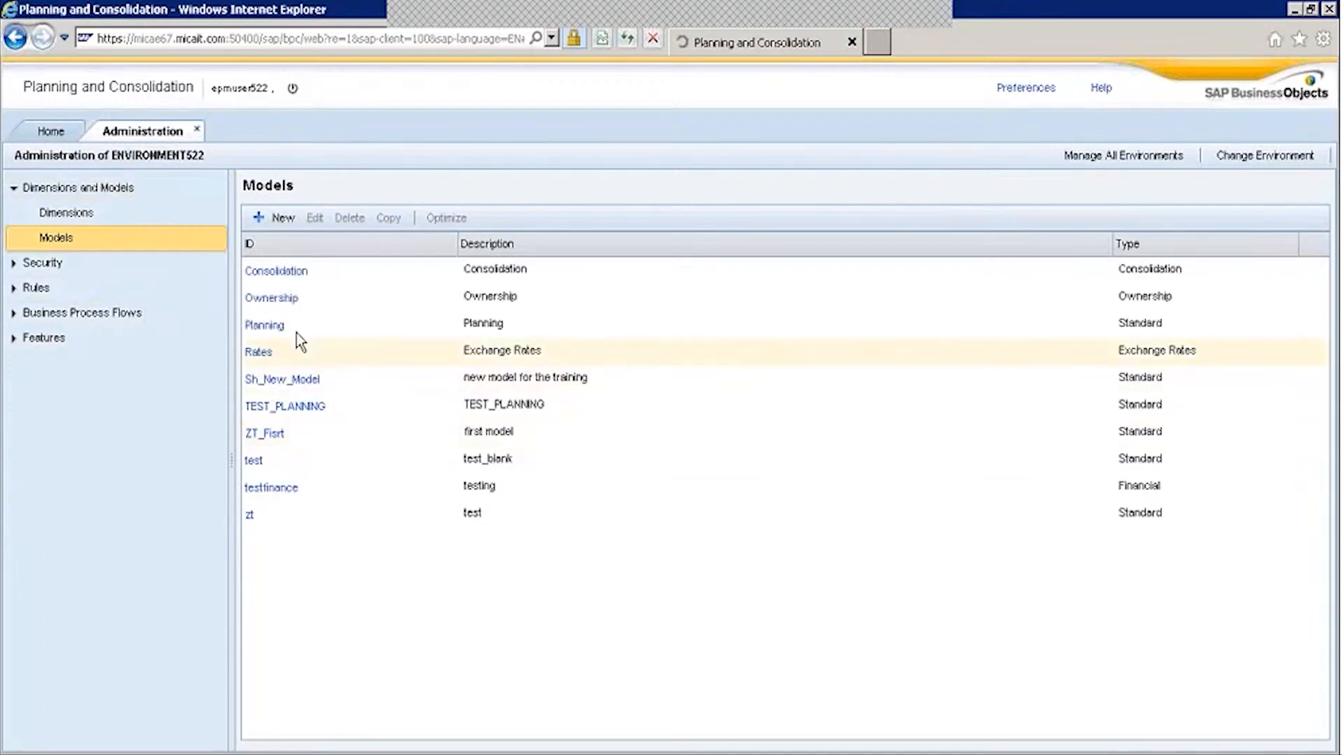
left_click(262, 350)
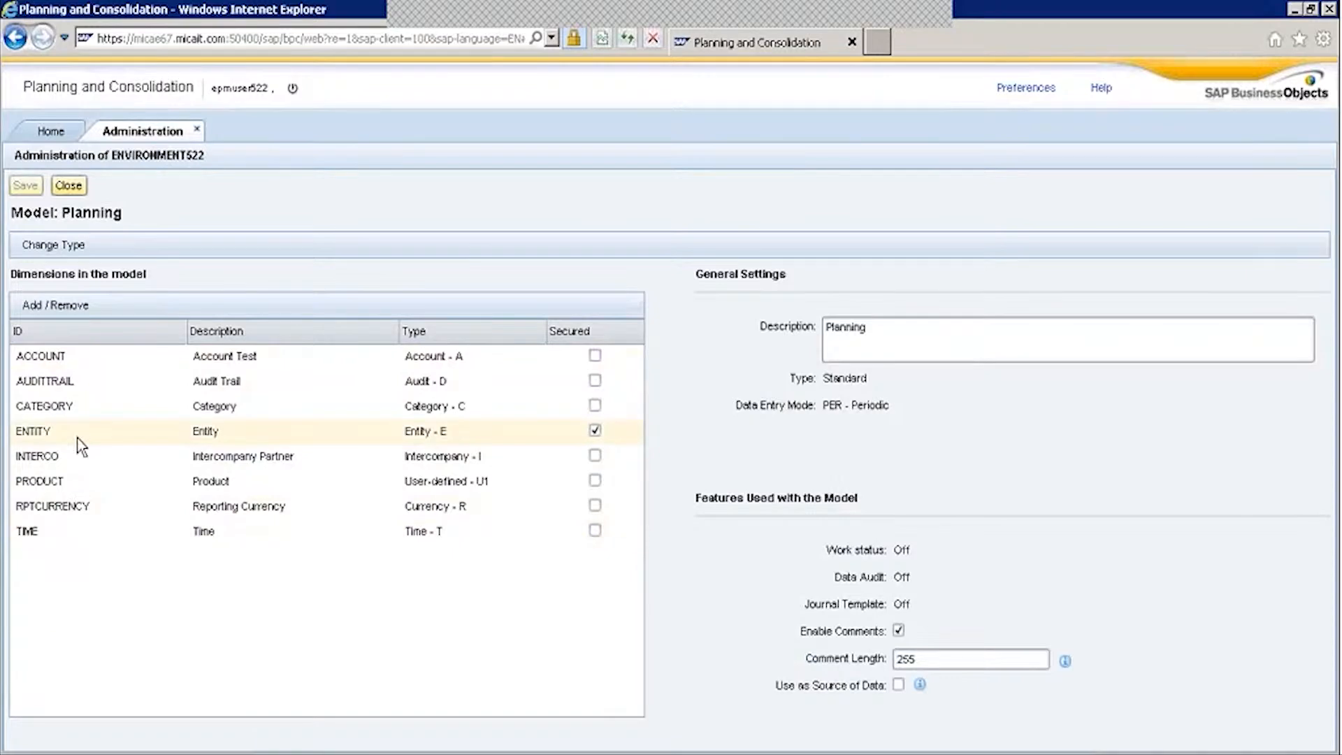
left_click(71, 306)
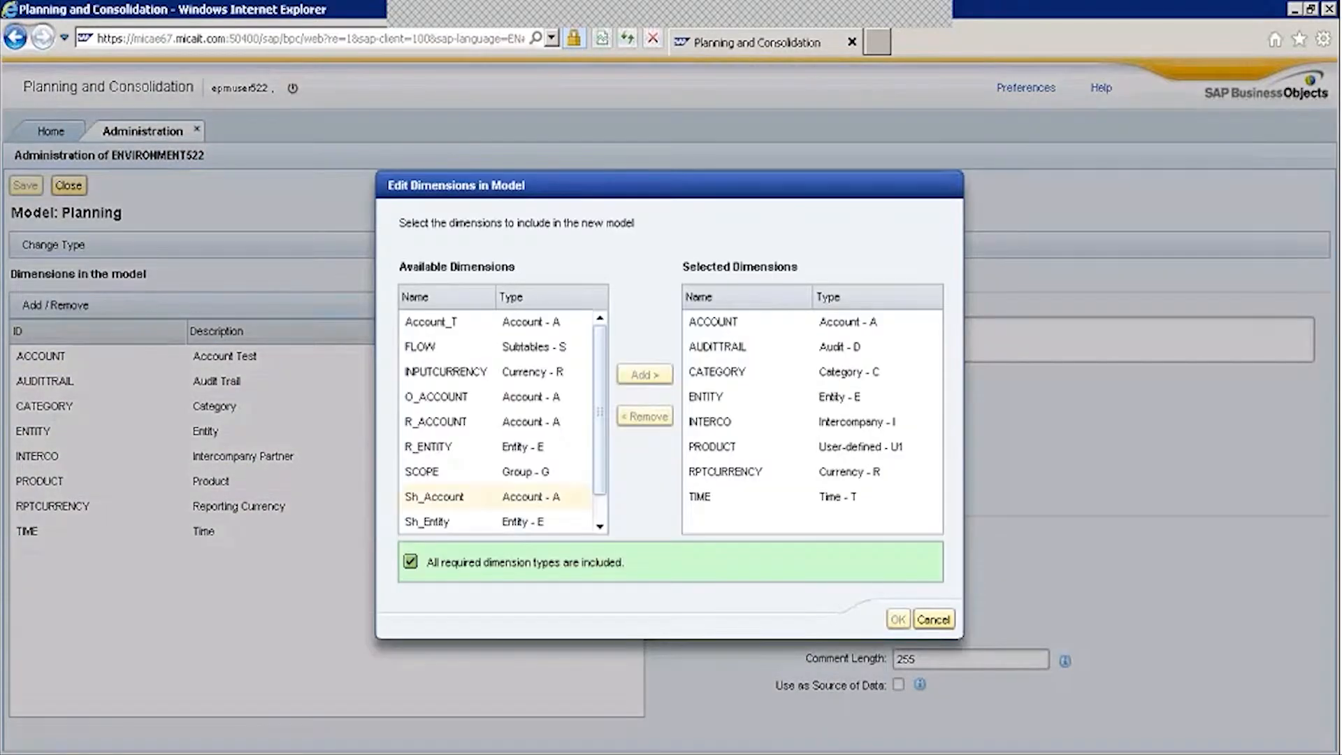
scroll(605, 396, "down", 1)
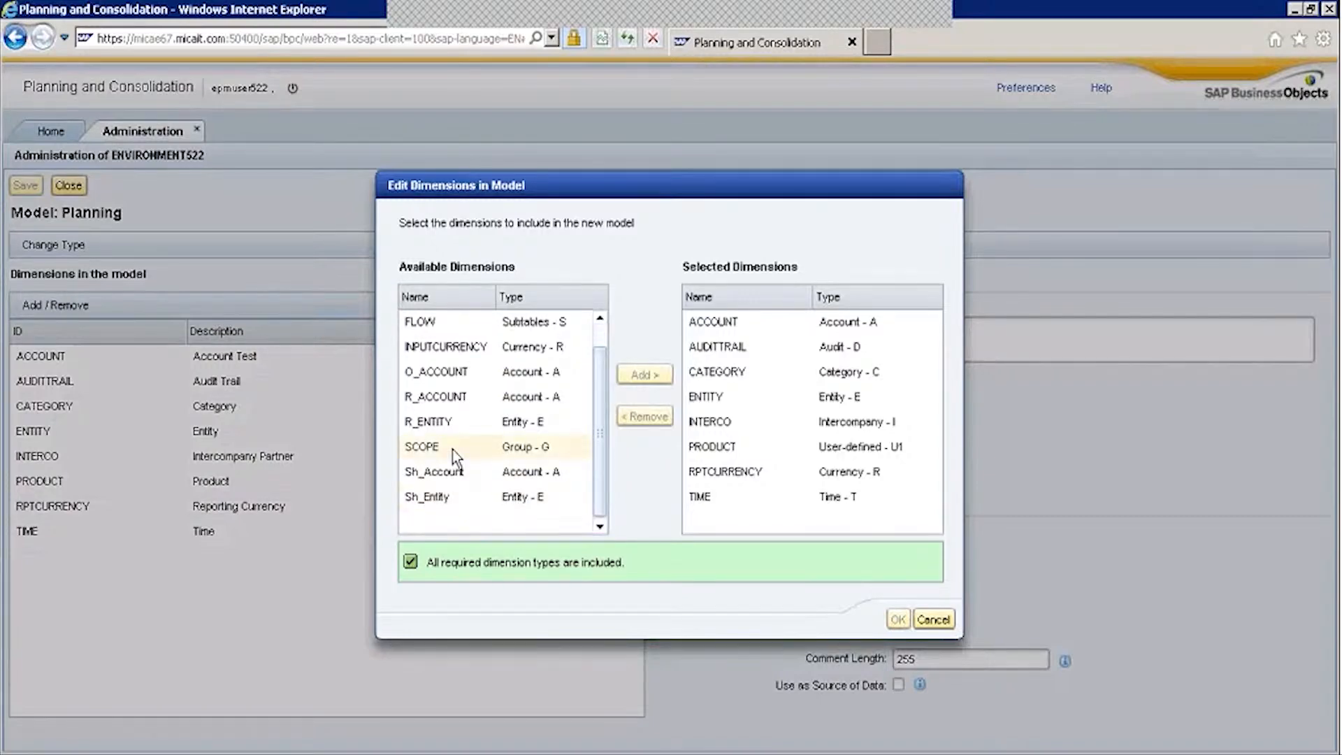
left_click(581, 353)
left_click(622, 376)
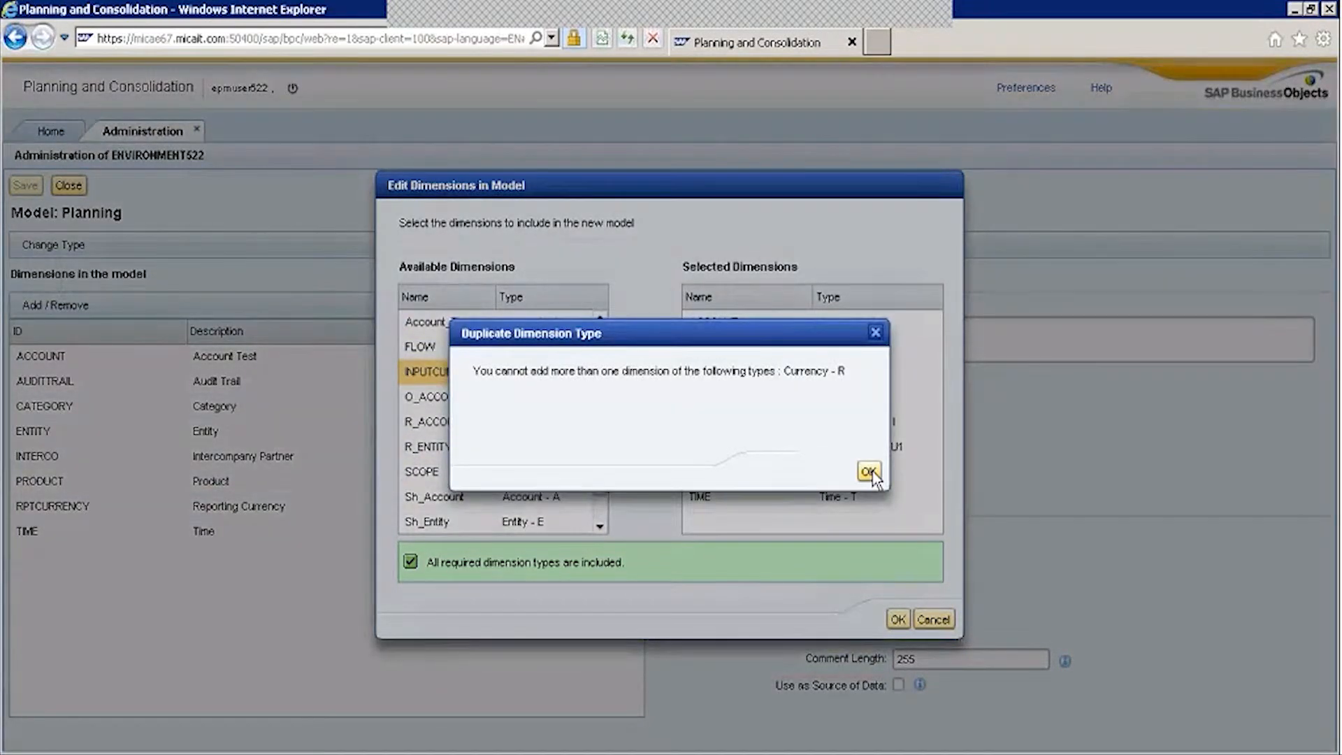
left_click(870, 472)
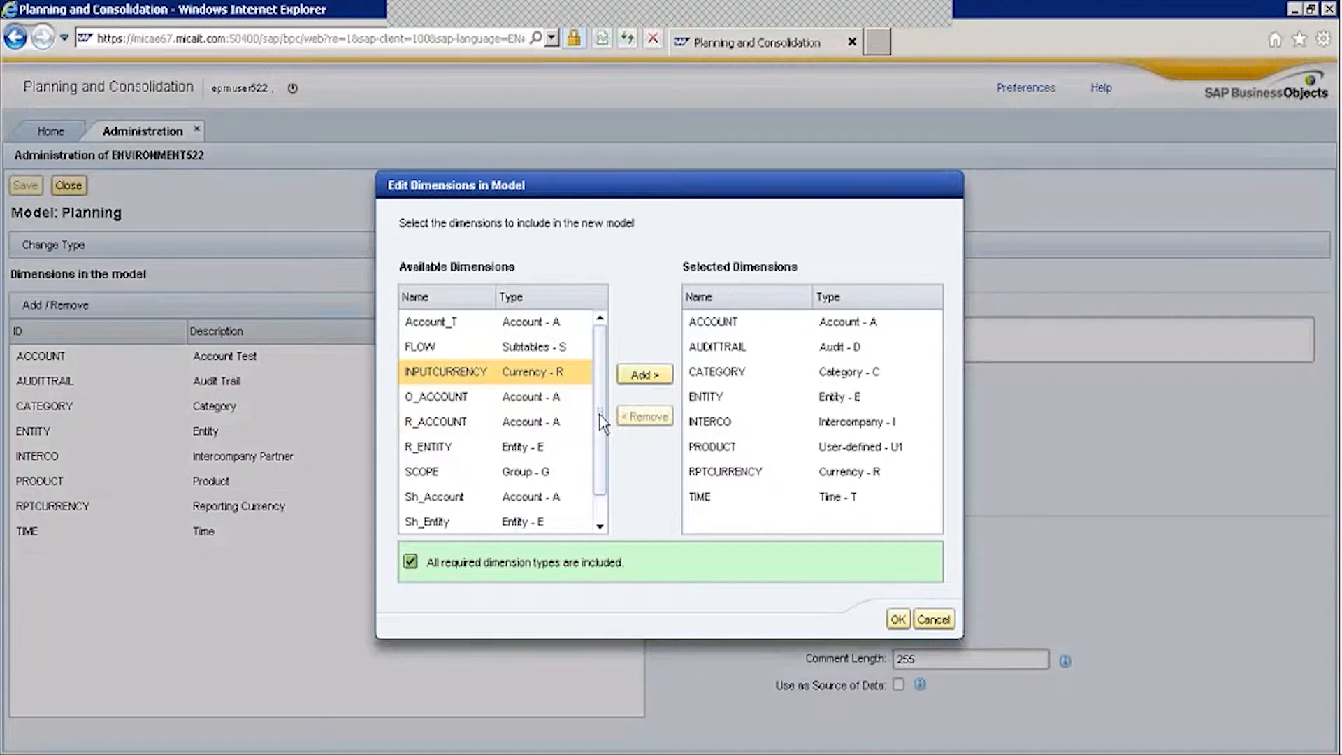
Add the SCOPE dimension to the Planning model and confirm the selection.
left_click(529, 473)
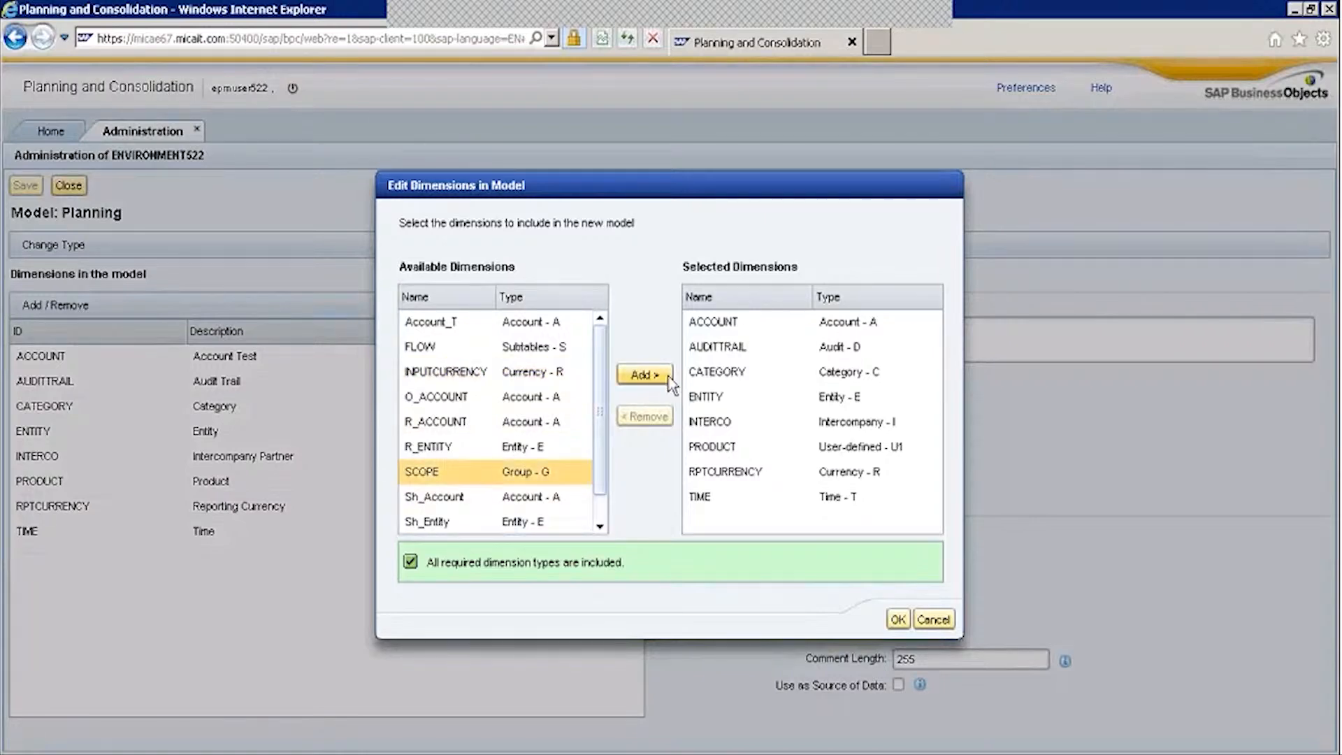
left_click(645, 374)
left_click(899, 619)
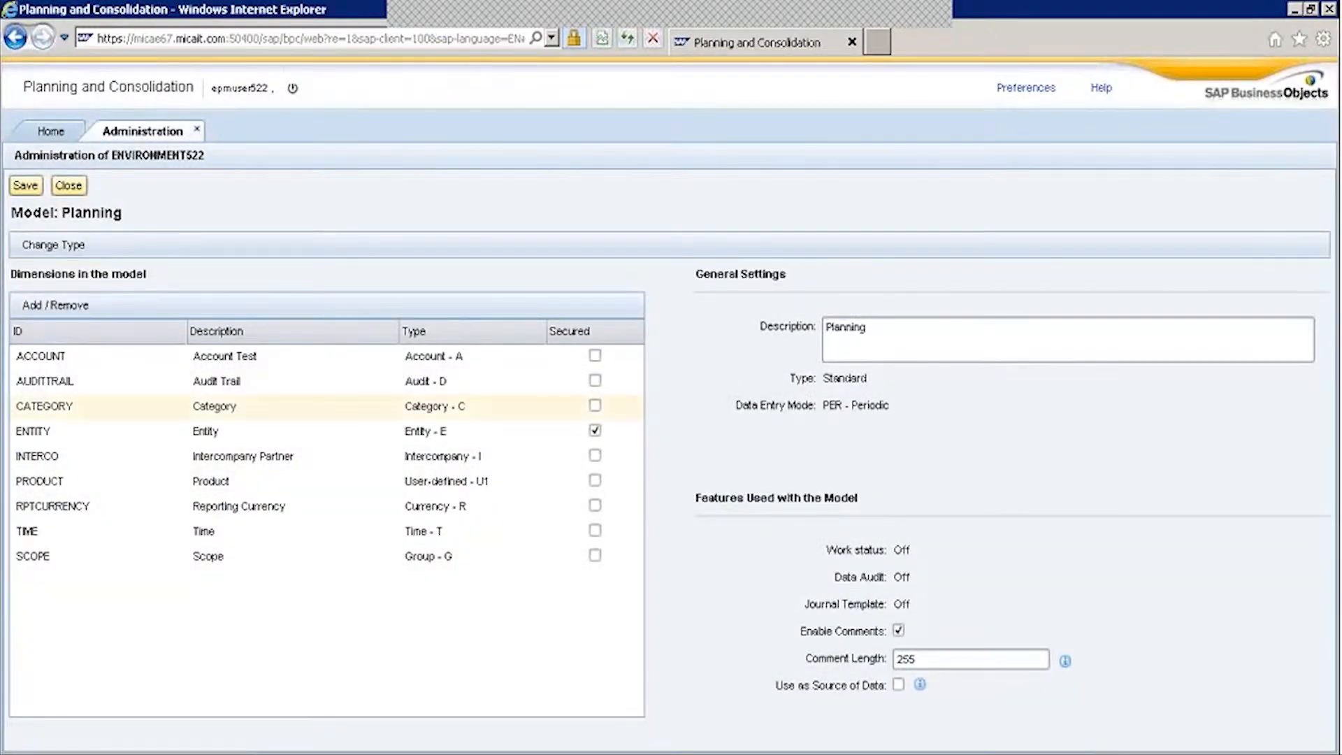
Attempt saving the Planning model, review the 'Failed to write data to model' details, and close without saving.
left_click(26, 185)
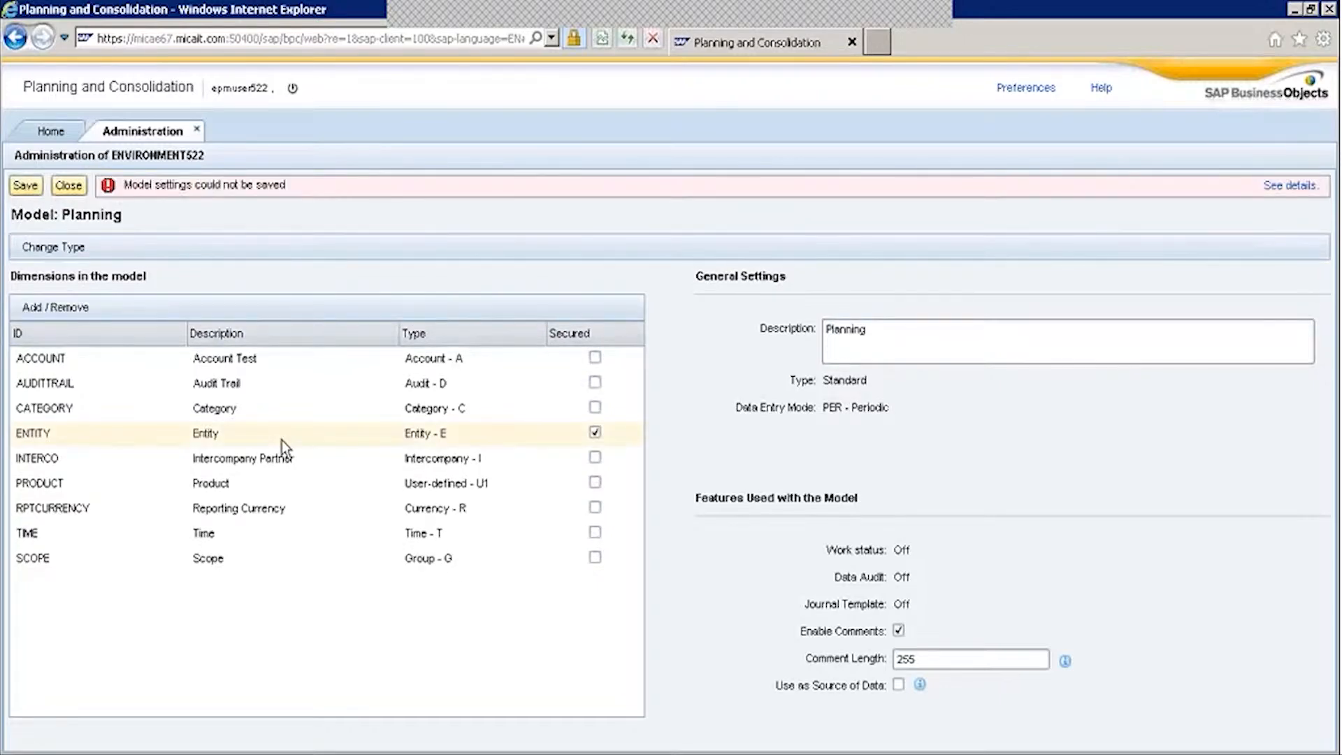
left_click(1274, 186)
left_click(1274, 187)
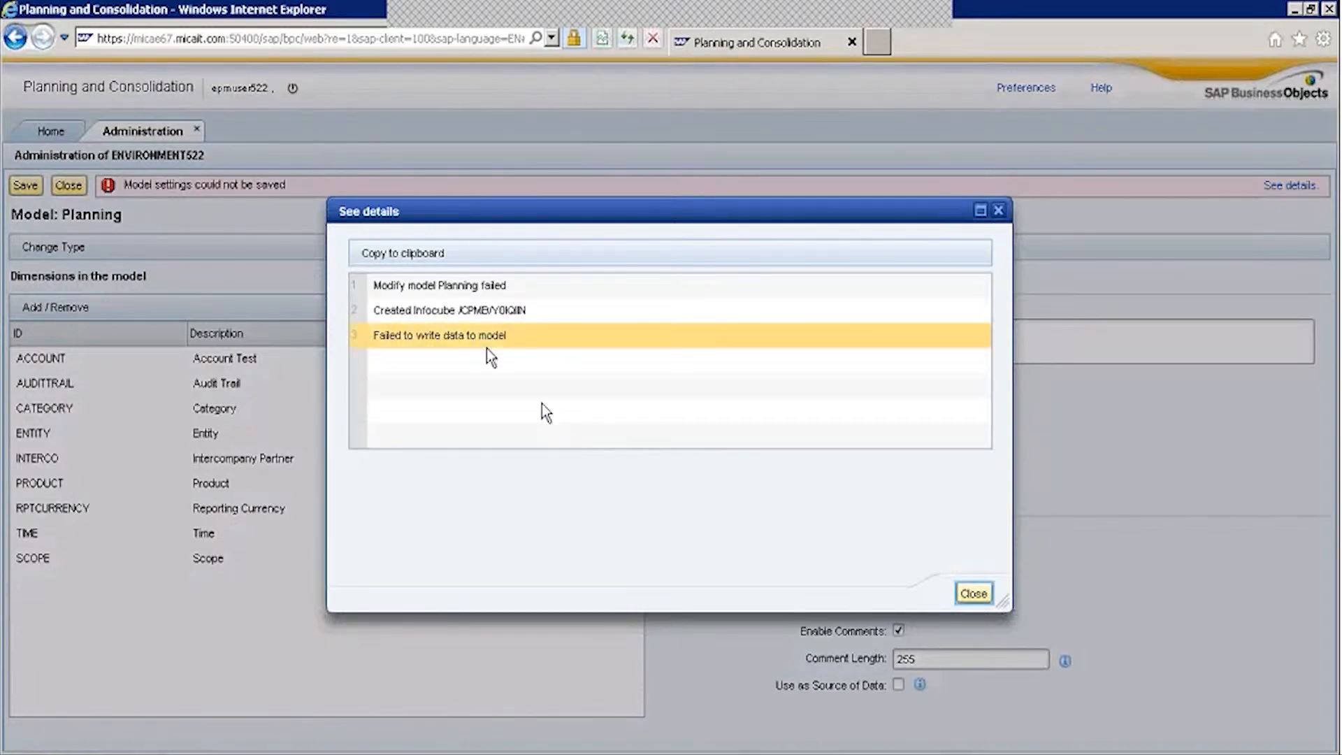
left_click(974, 594)
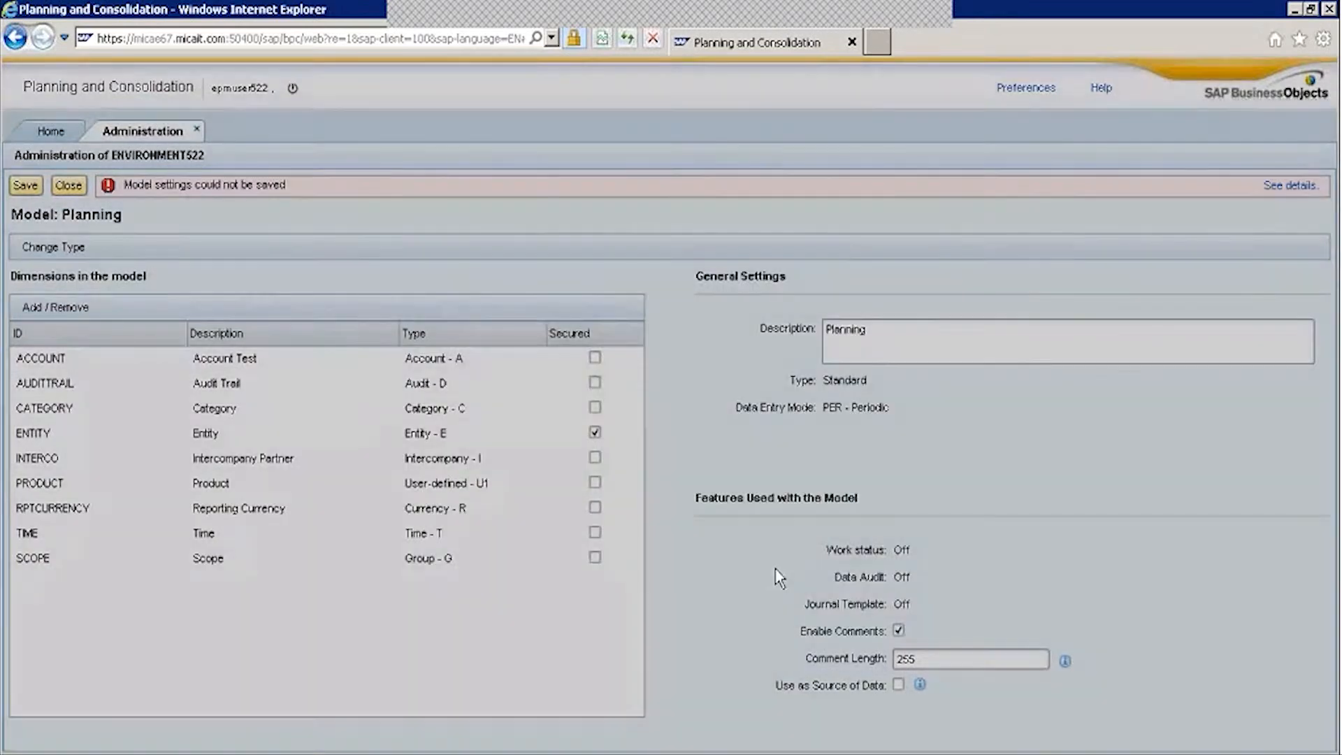
left_click(74, 185)
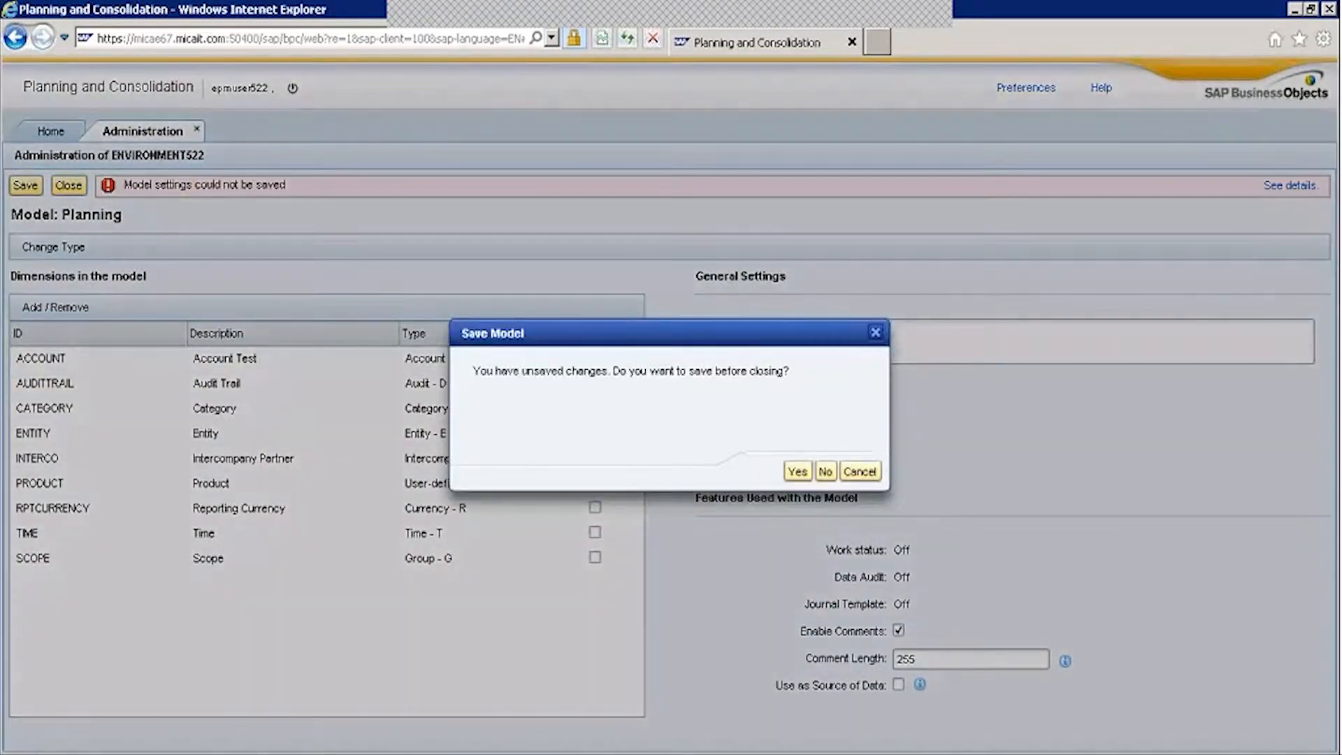
left_click(825, 471)
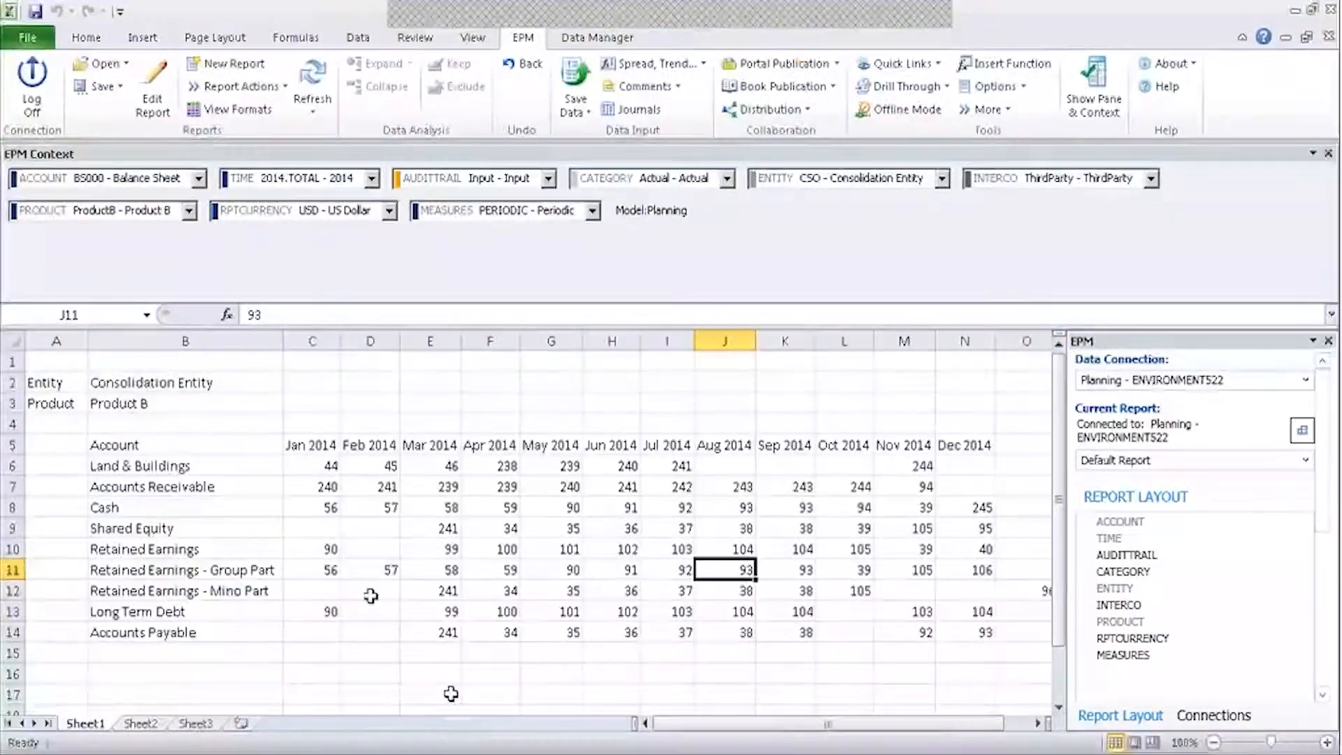
Enter 23 in C11 for Jan 2014 Retained Earnings - Group Part and save it to Planning.
left_click(323, 568)
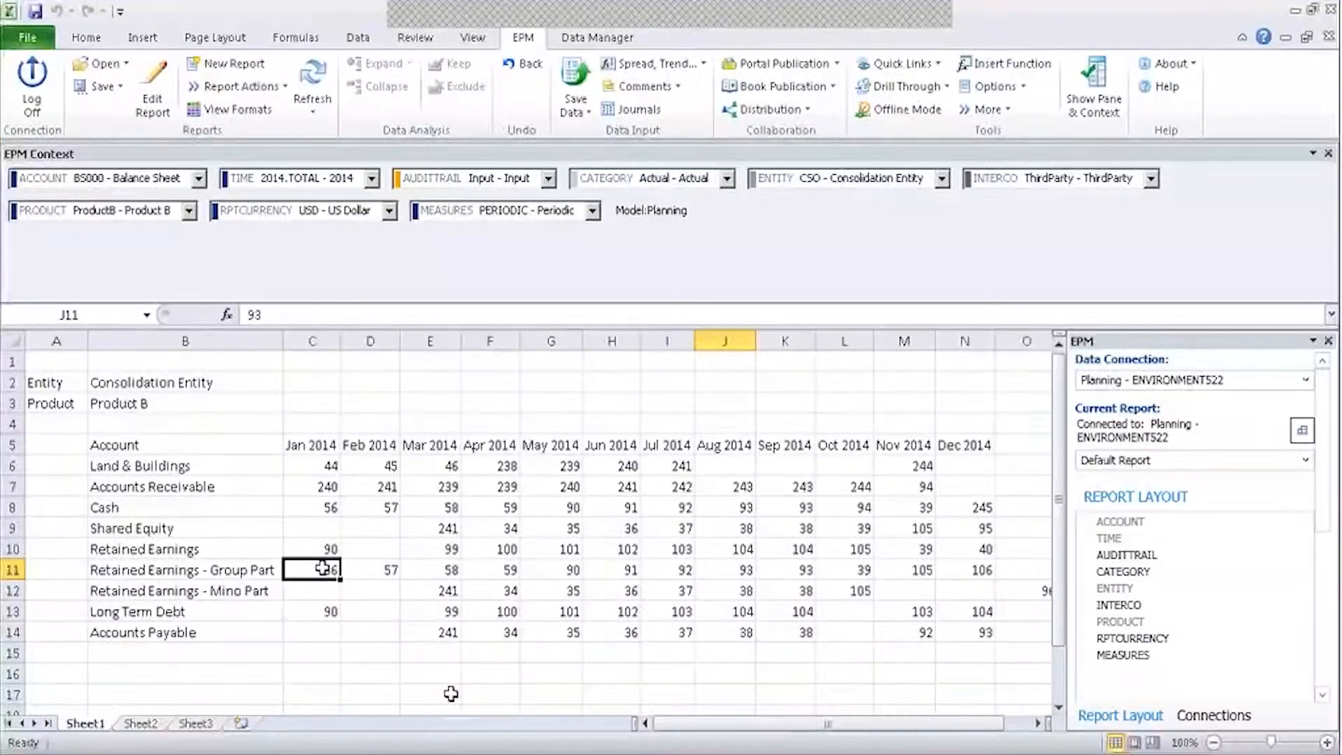
type("23")
left_click(371, 633)
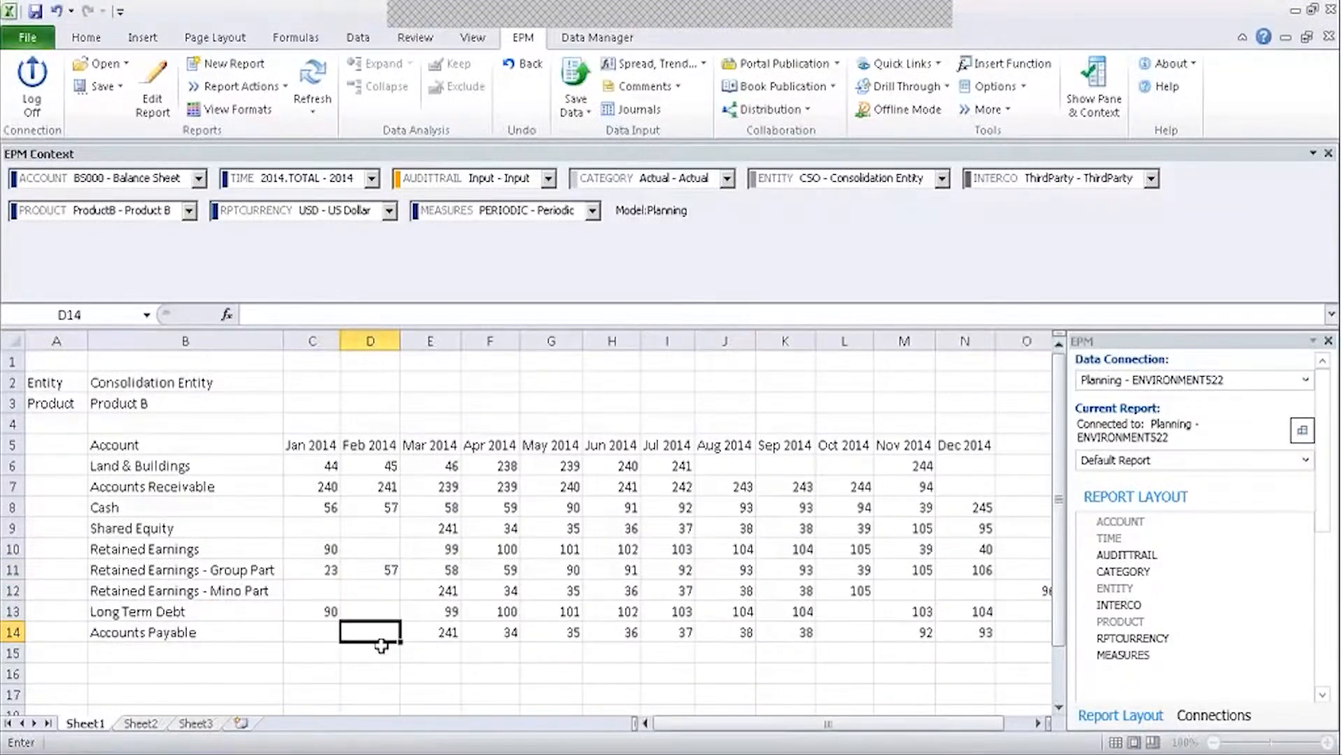
left_click(576, 77)
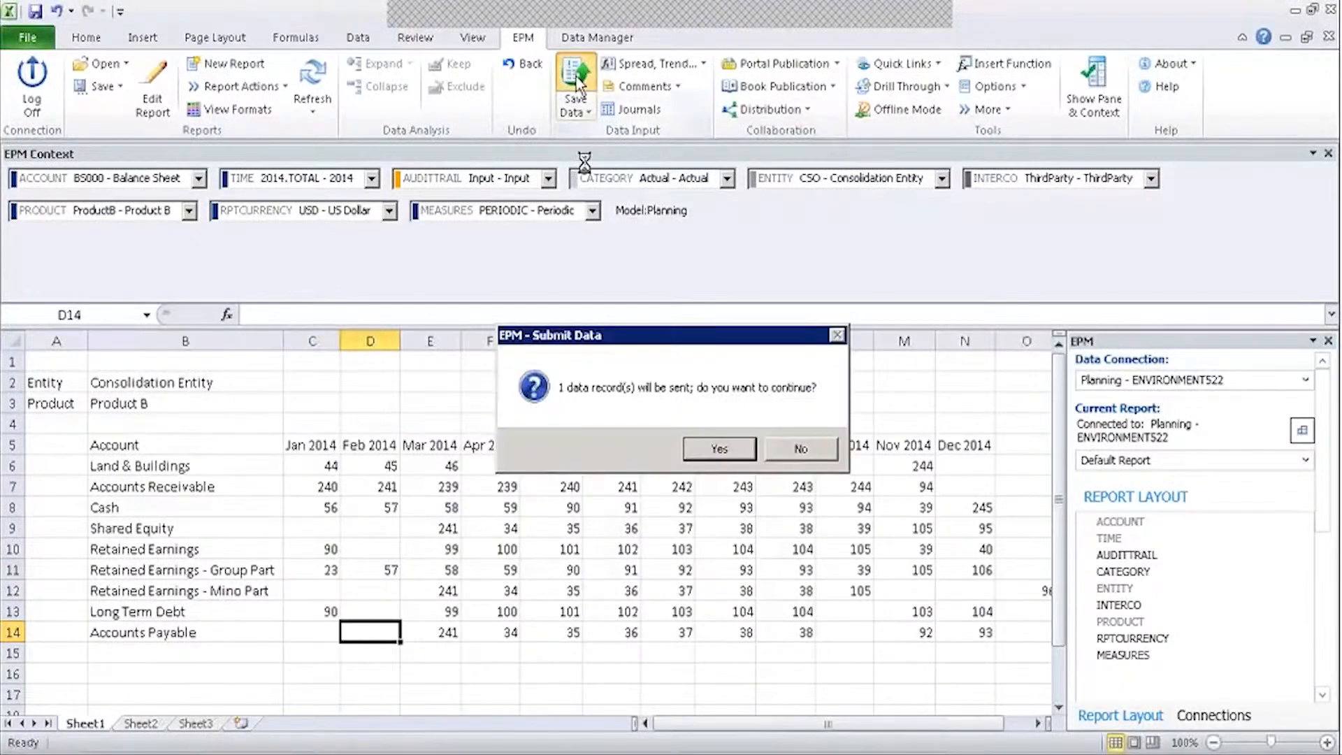
left_click(719, 447)
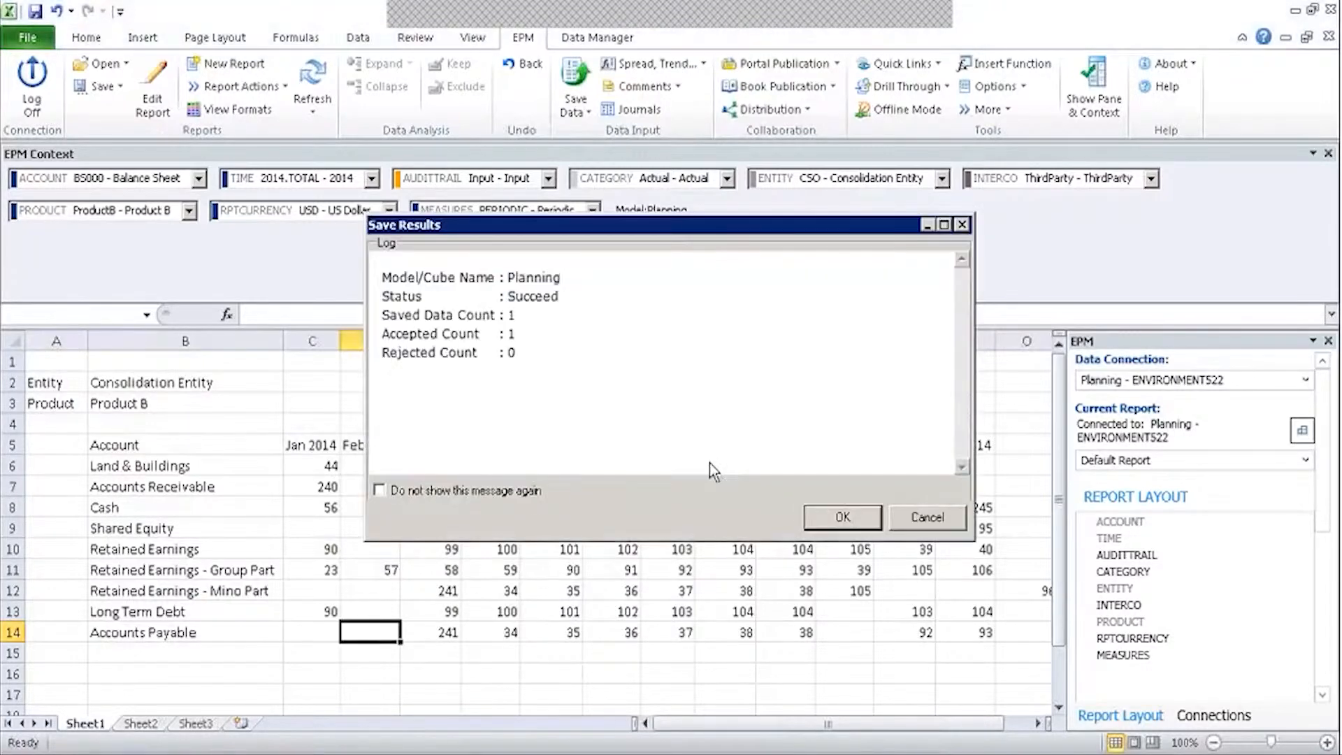
left_click(843, 516)
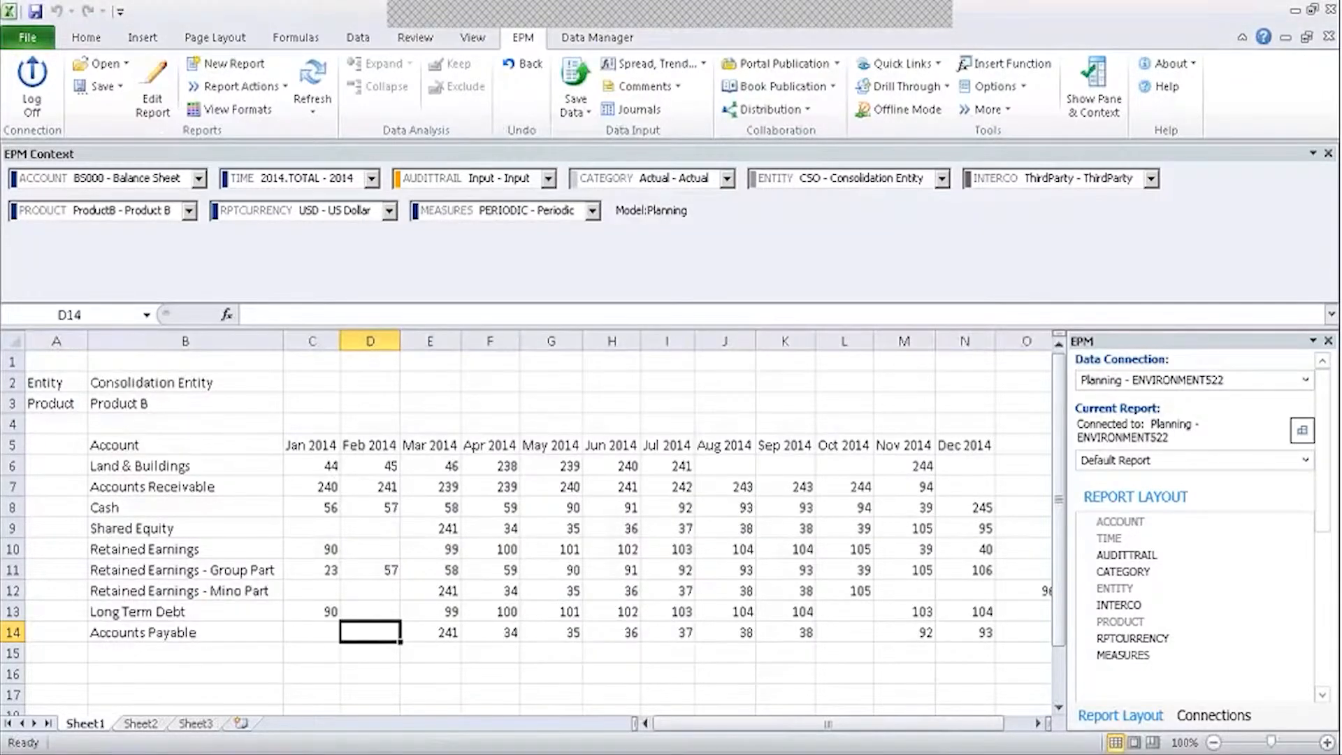
Open the Planning model, cancel the Change Type wizard, and close it still as Standard type.
left_click(233, 749)
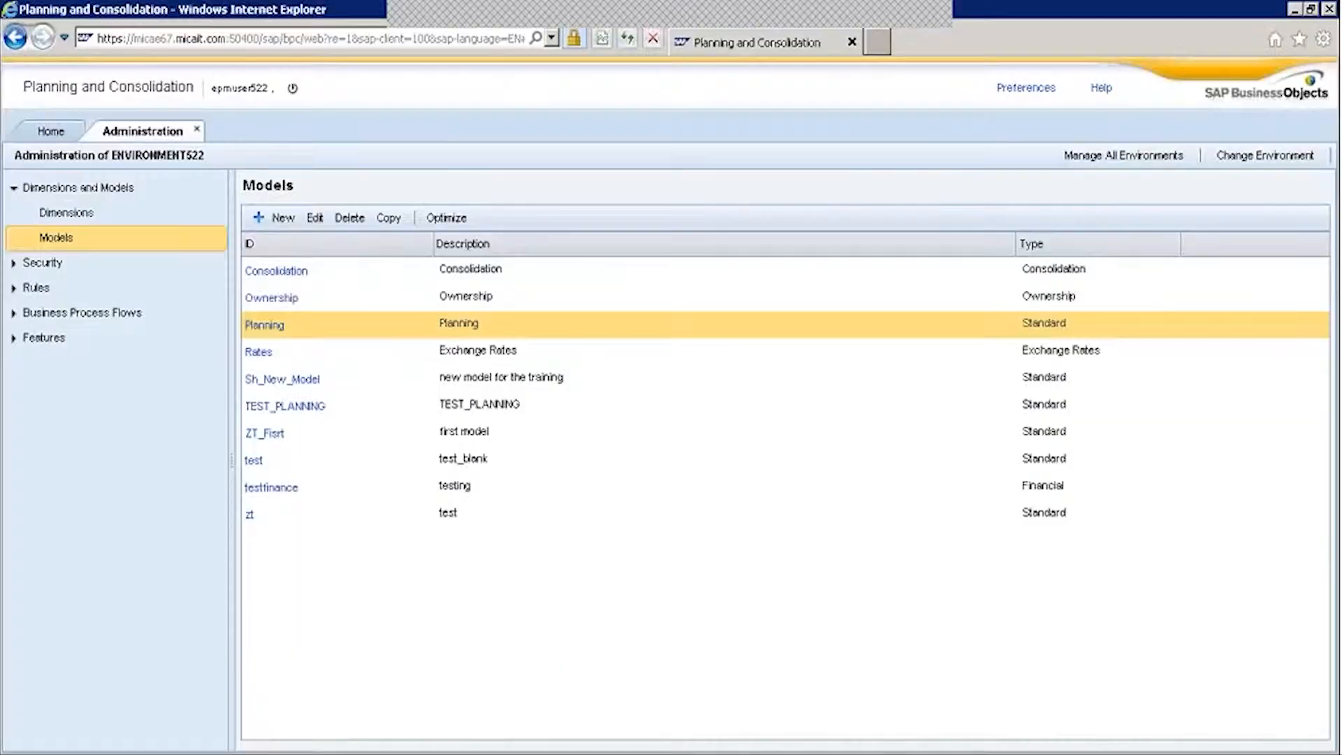
left_click(265, 326)
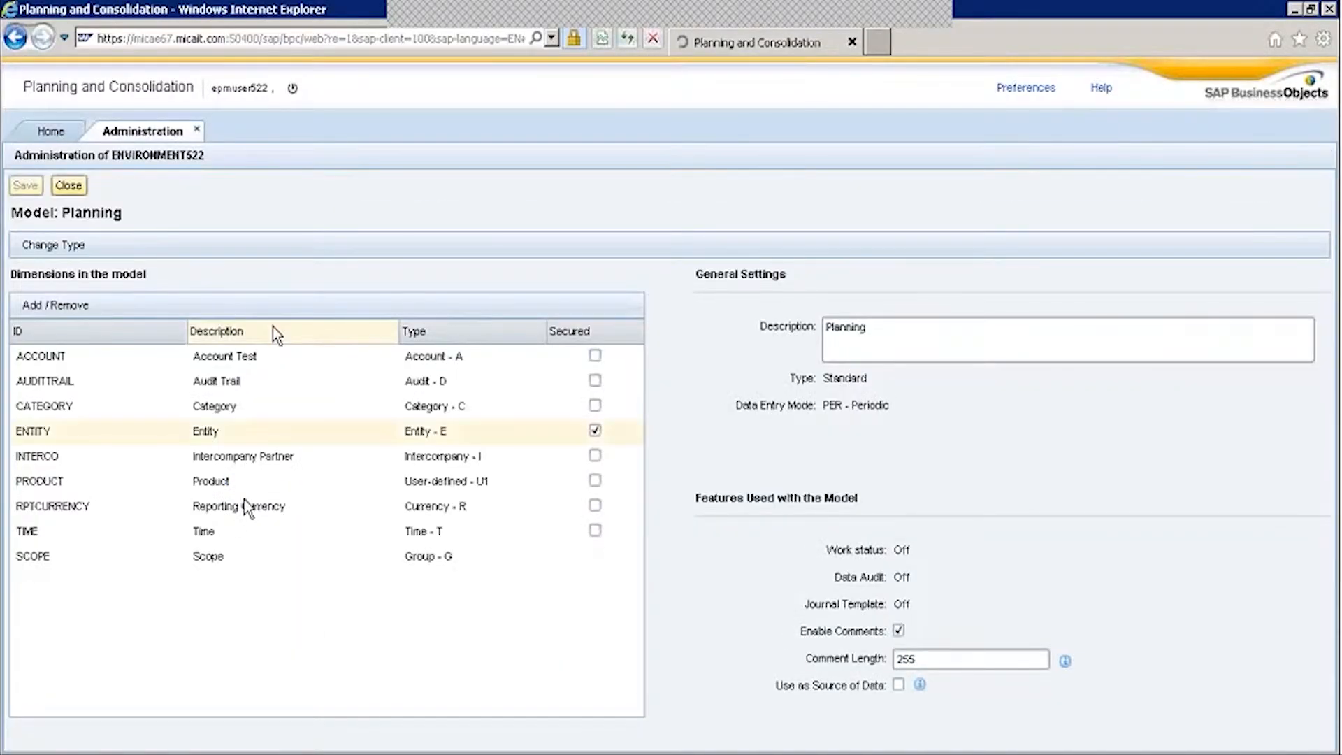
left_click(59, 245)
left_click(955, 706)
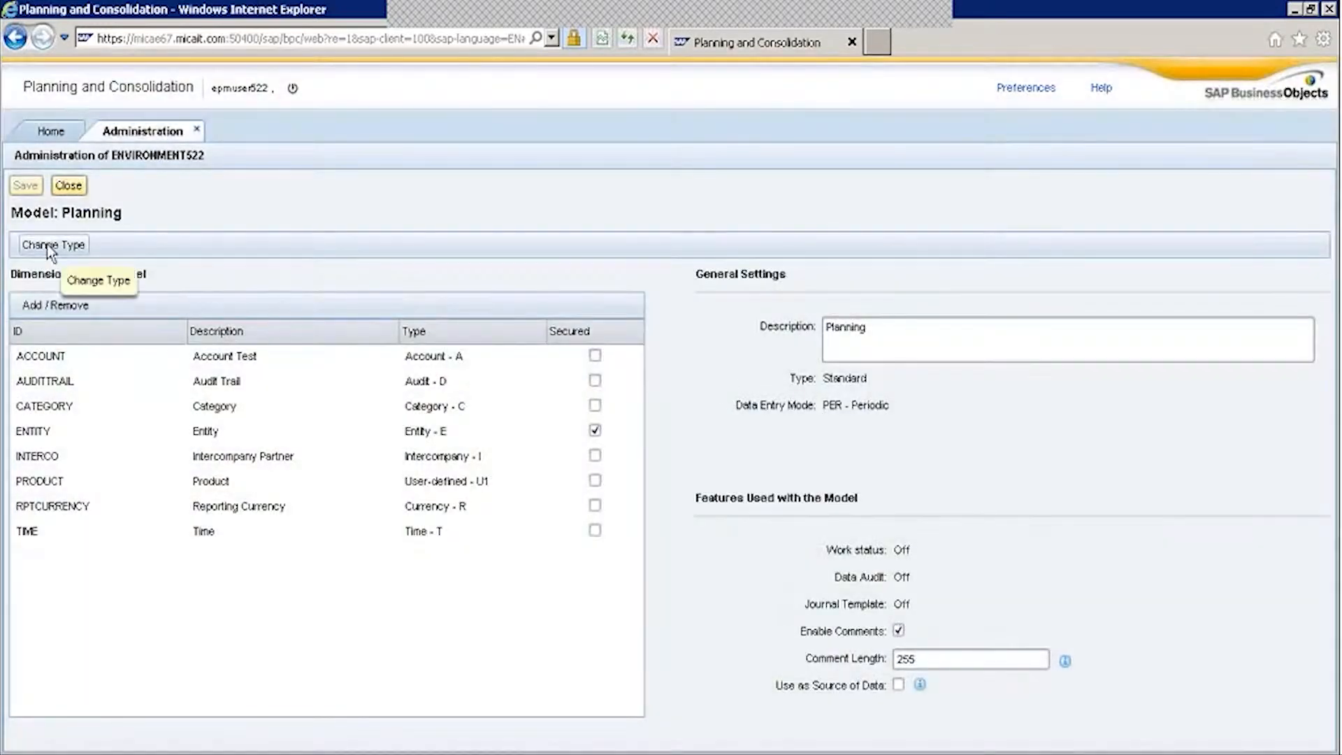
left_click(68, 185)
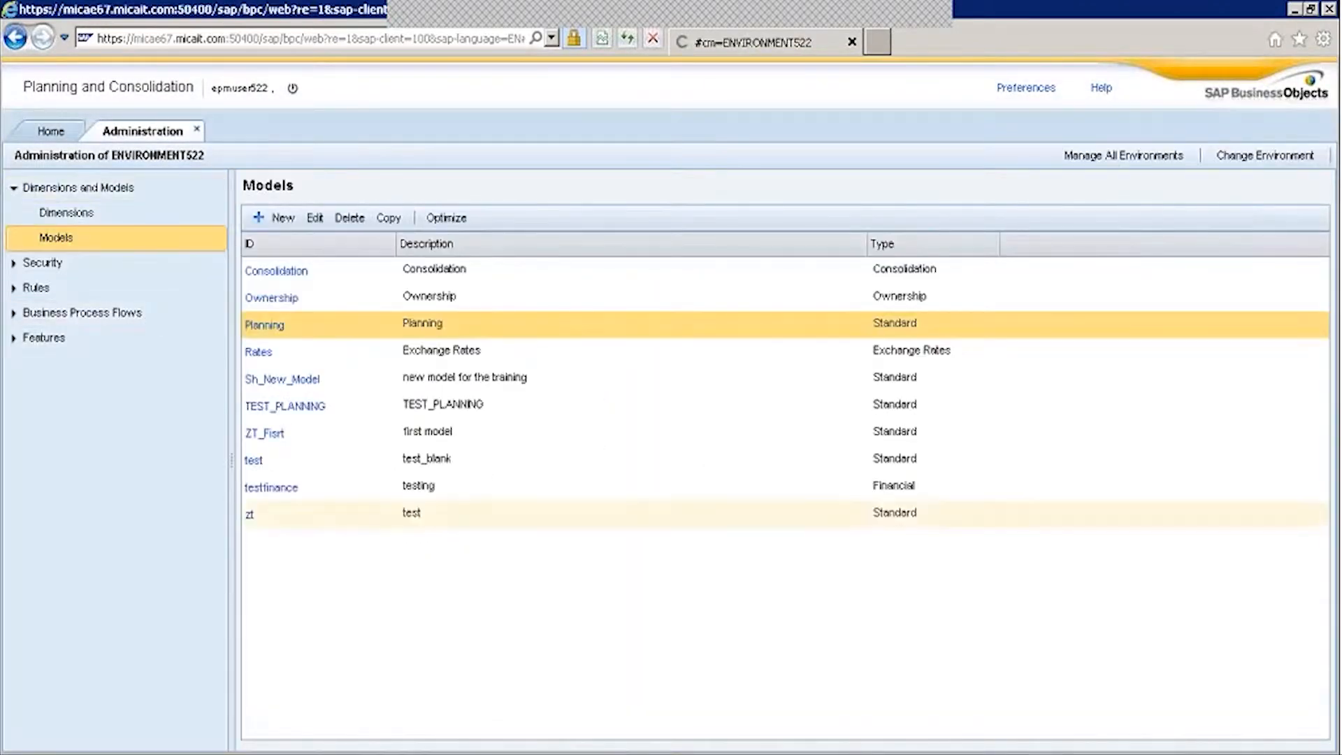
Create a user-defined dimension Test_Dim with description 'test Dimension'.
left_click(70, 213)
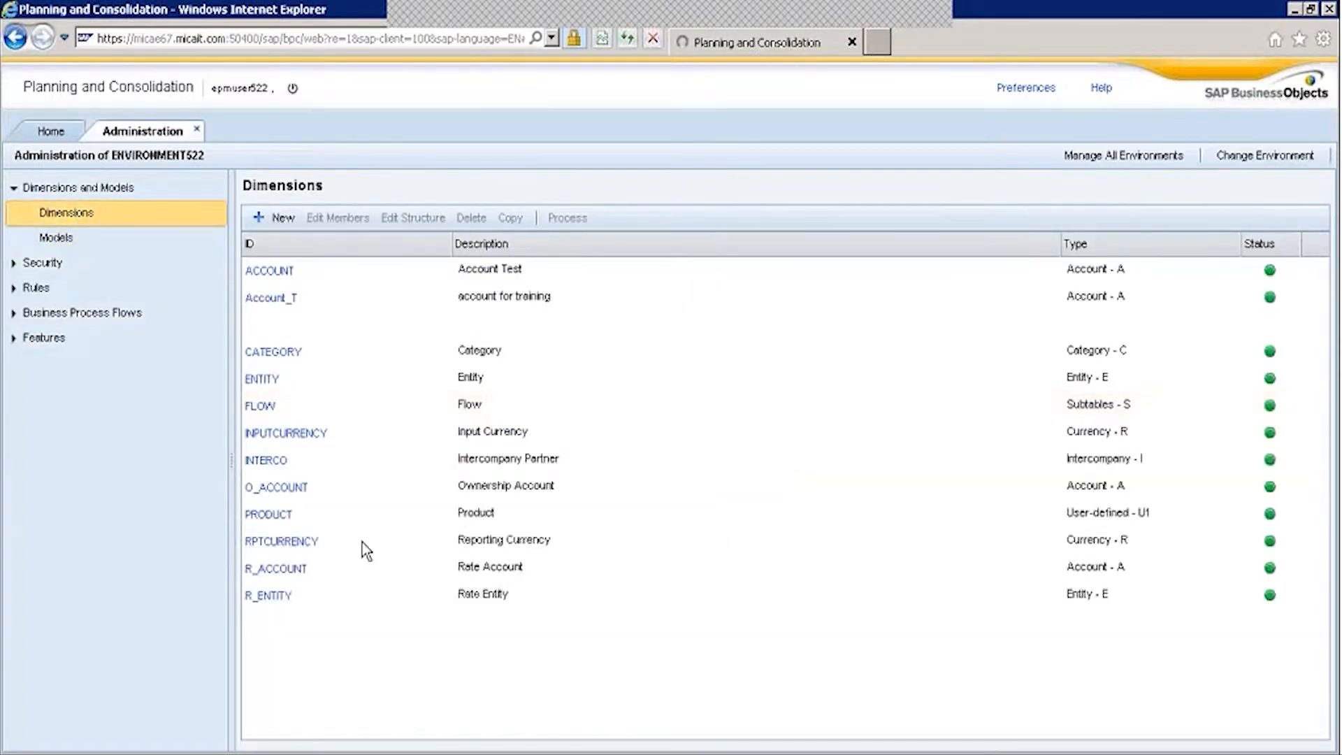
left_click(276, 217)
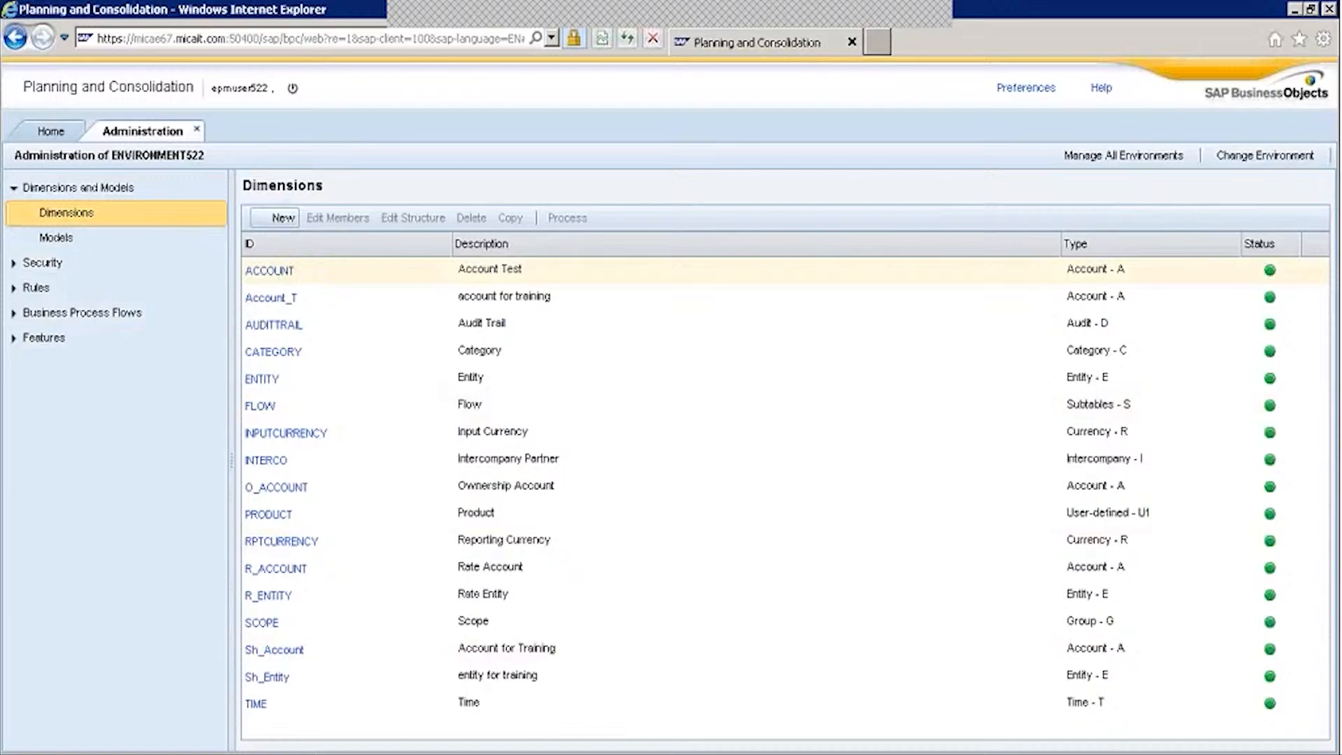
type("Te")
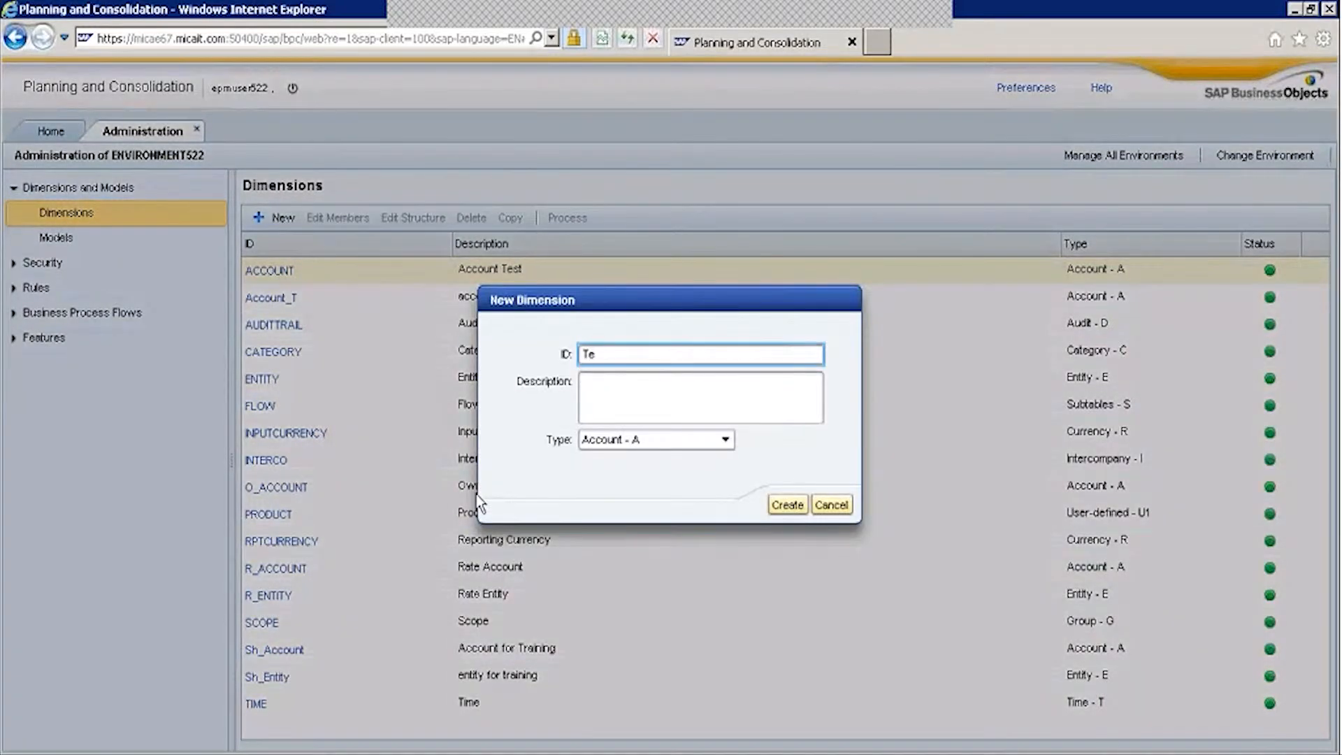
type("st_Dim")
key("Tab")
type("test D")
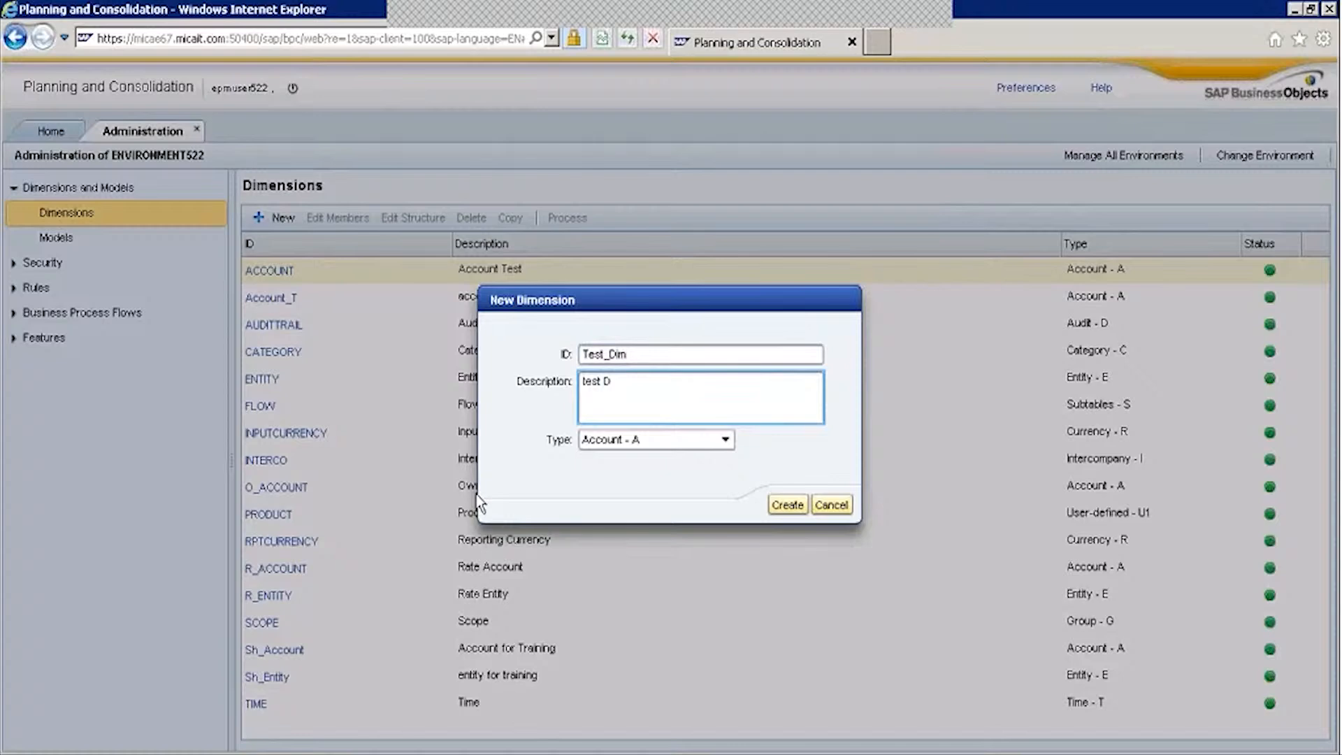
type("imension")
left_click(615, 440)
scroll(727, 578, "down", 1)
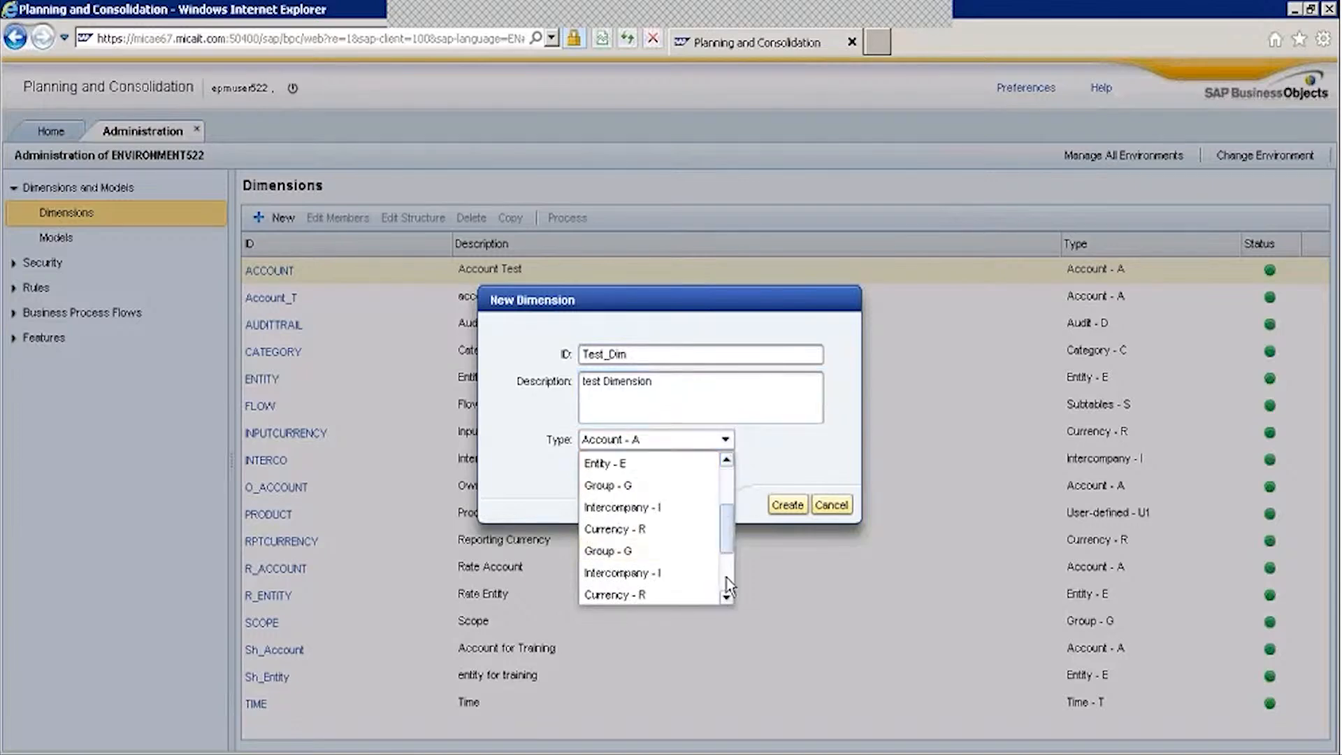
left_click(697, 597)
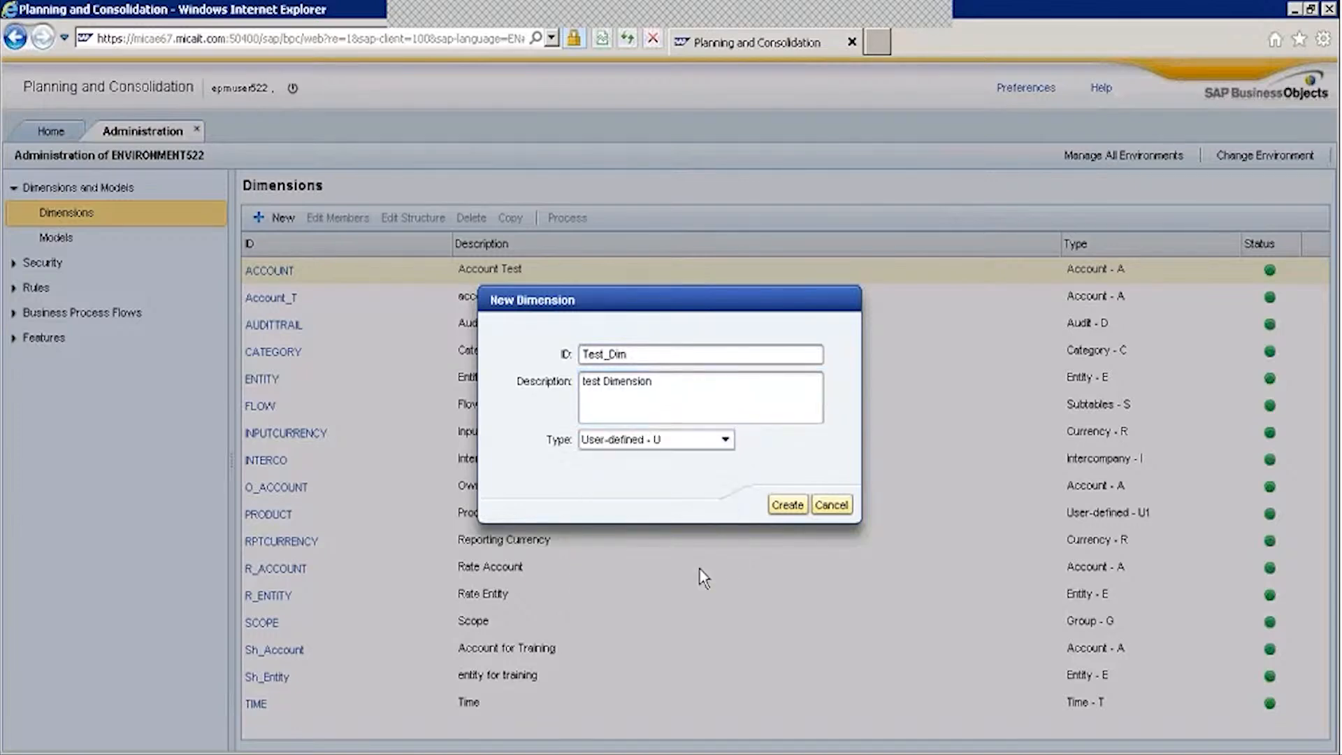
left_click(776, 513)
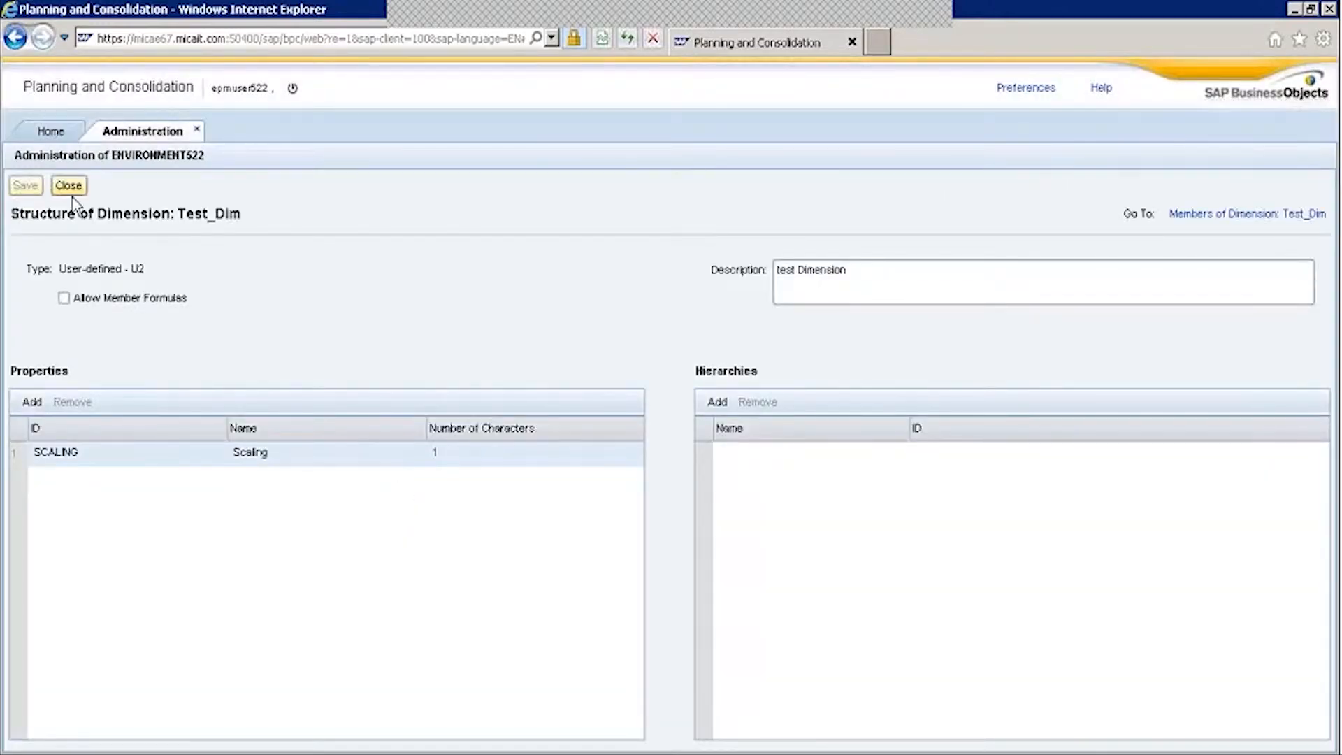
Disallow member formulas on Test_Dim and save its structure.
left_click(64, 298)
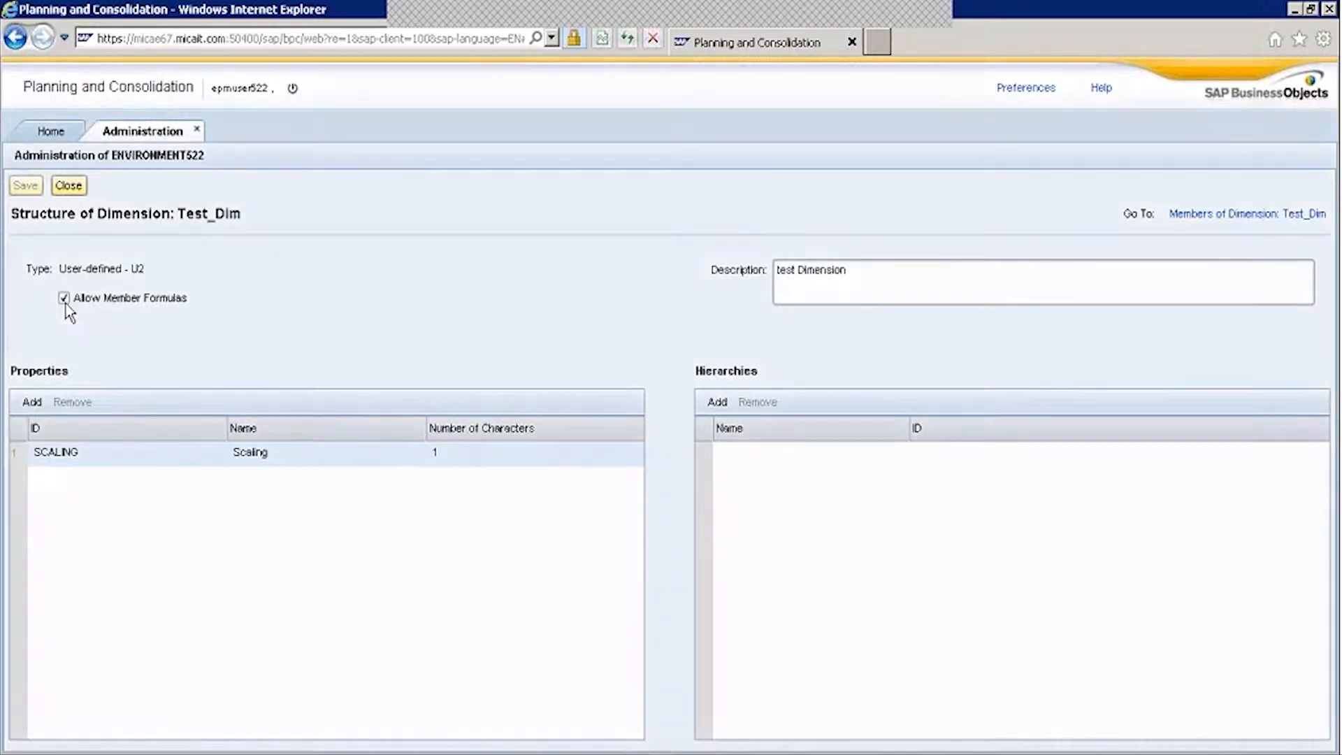
left_click(825, 471)
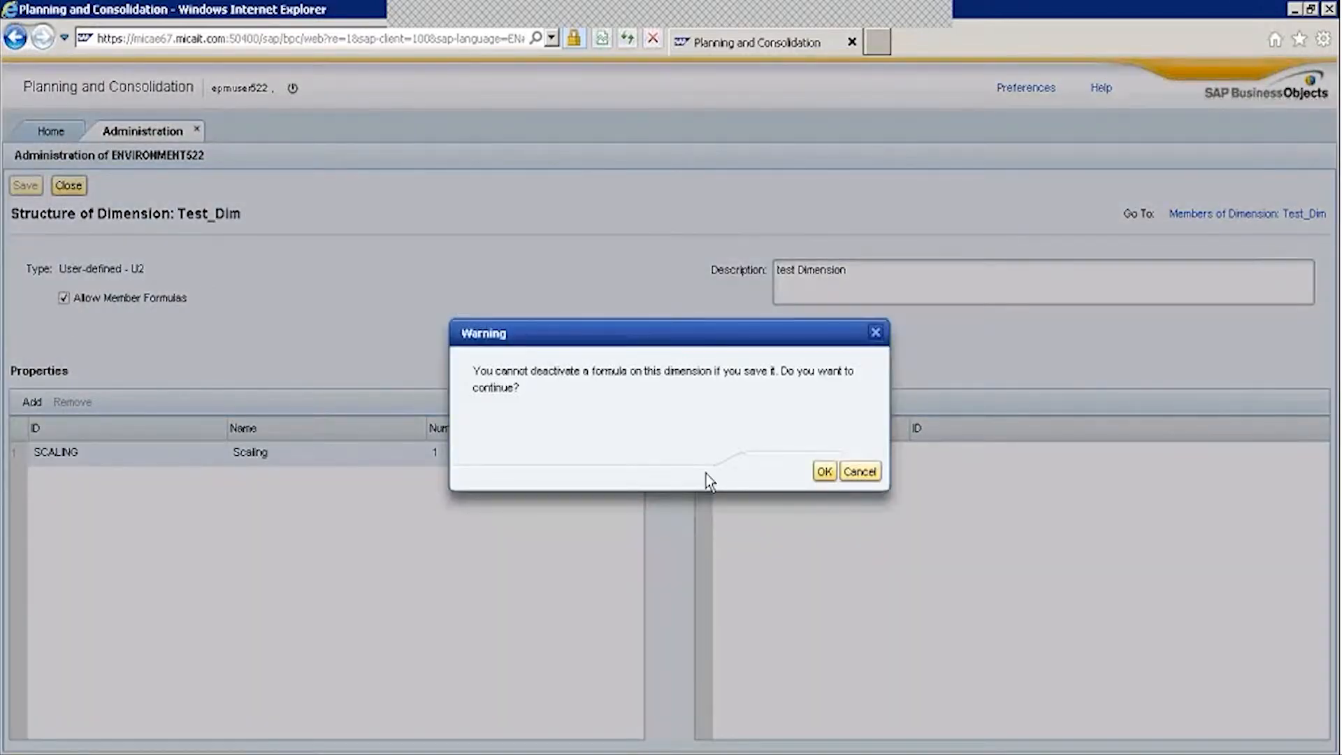
left_click(63, 298)
left_click(25, 185)
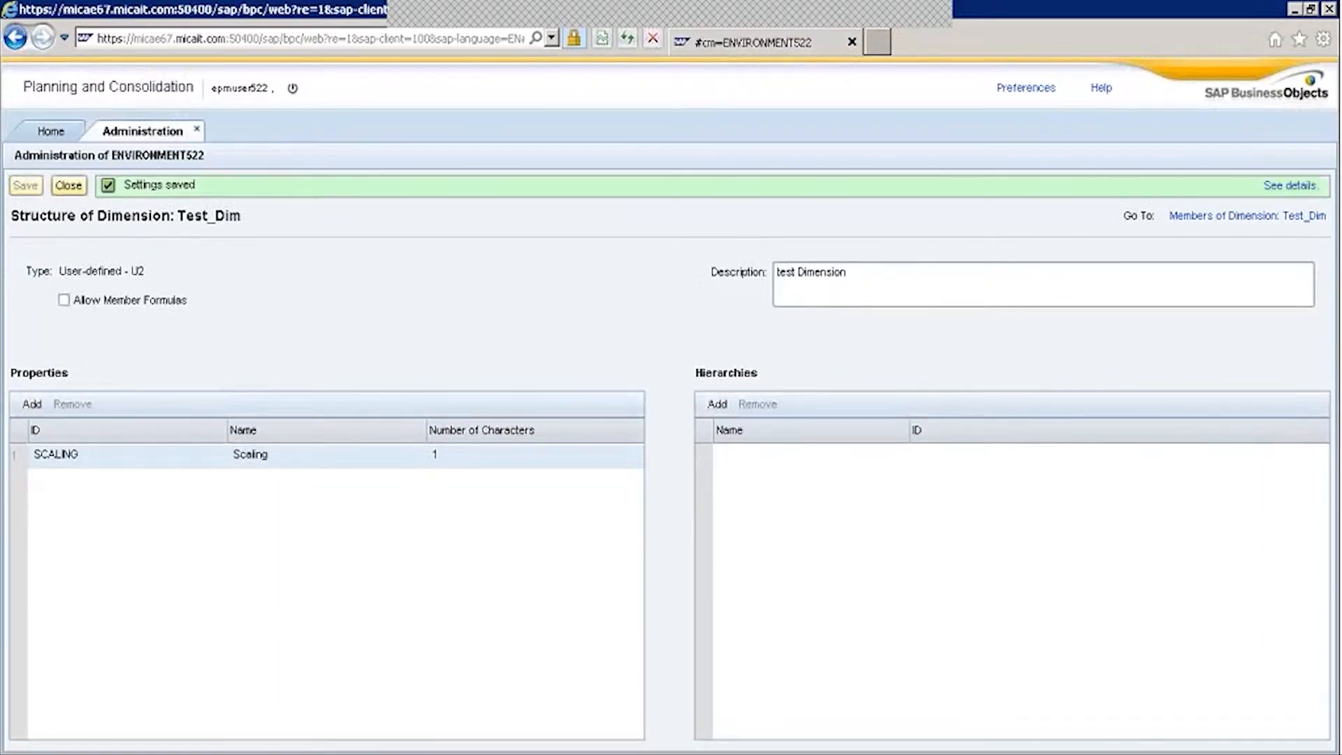
left_click(69, 186)
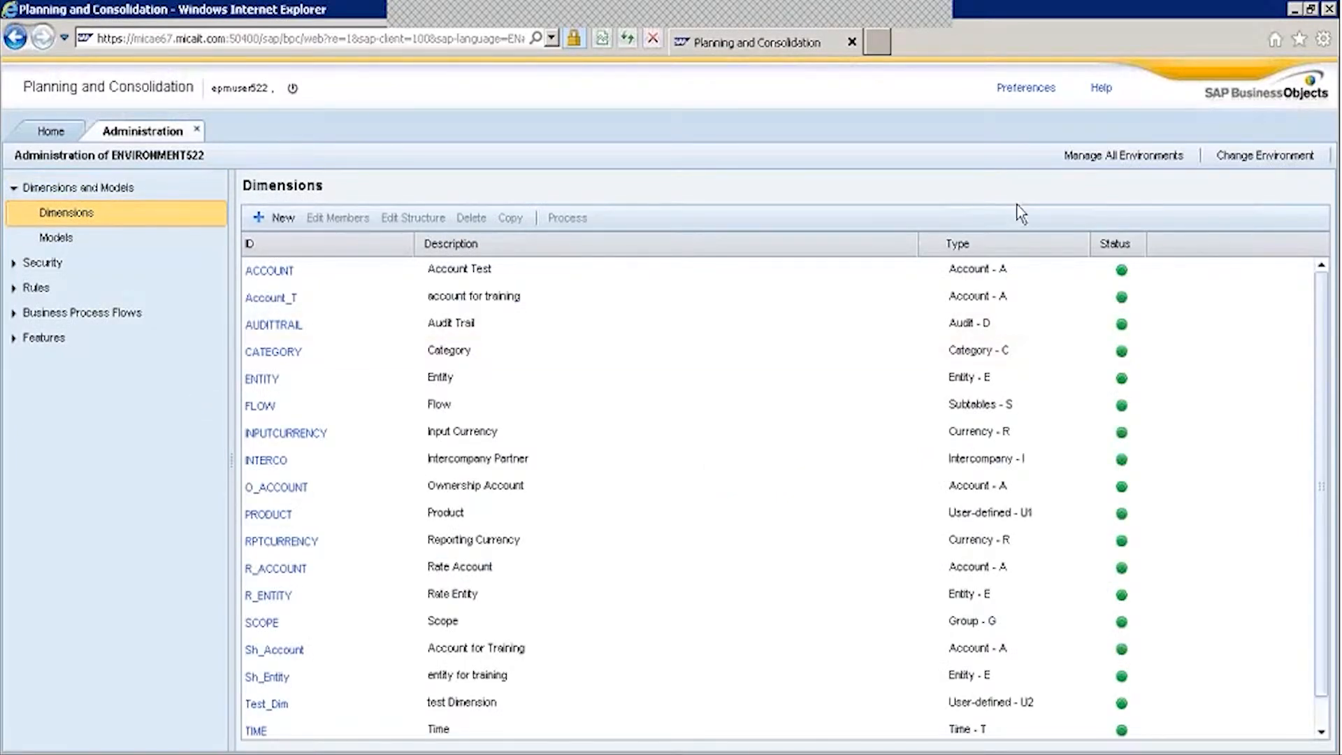
Add Test_Dim to the Planning model's dimension set.
left_click(70, 240)
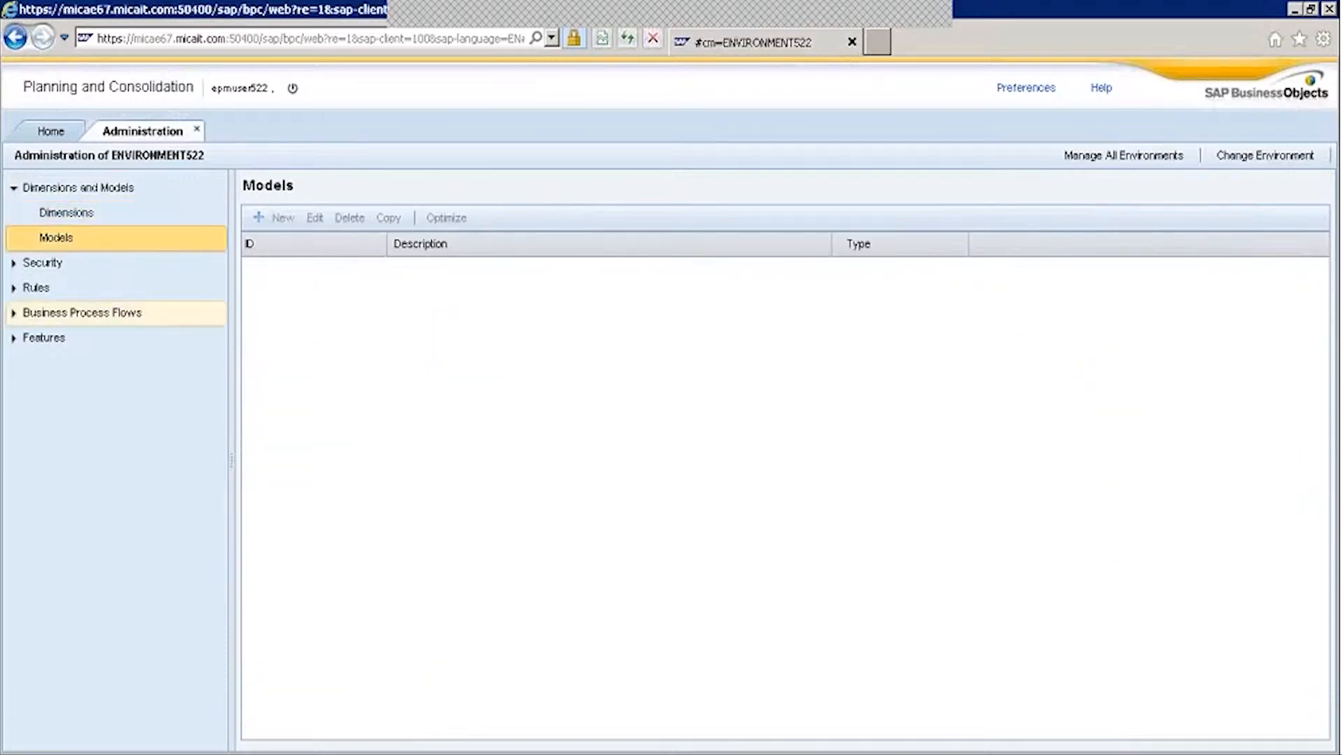
left_click(274, 334)
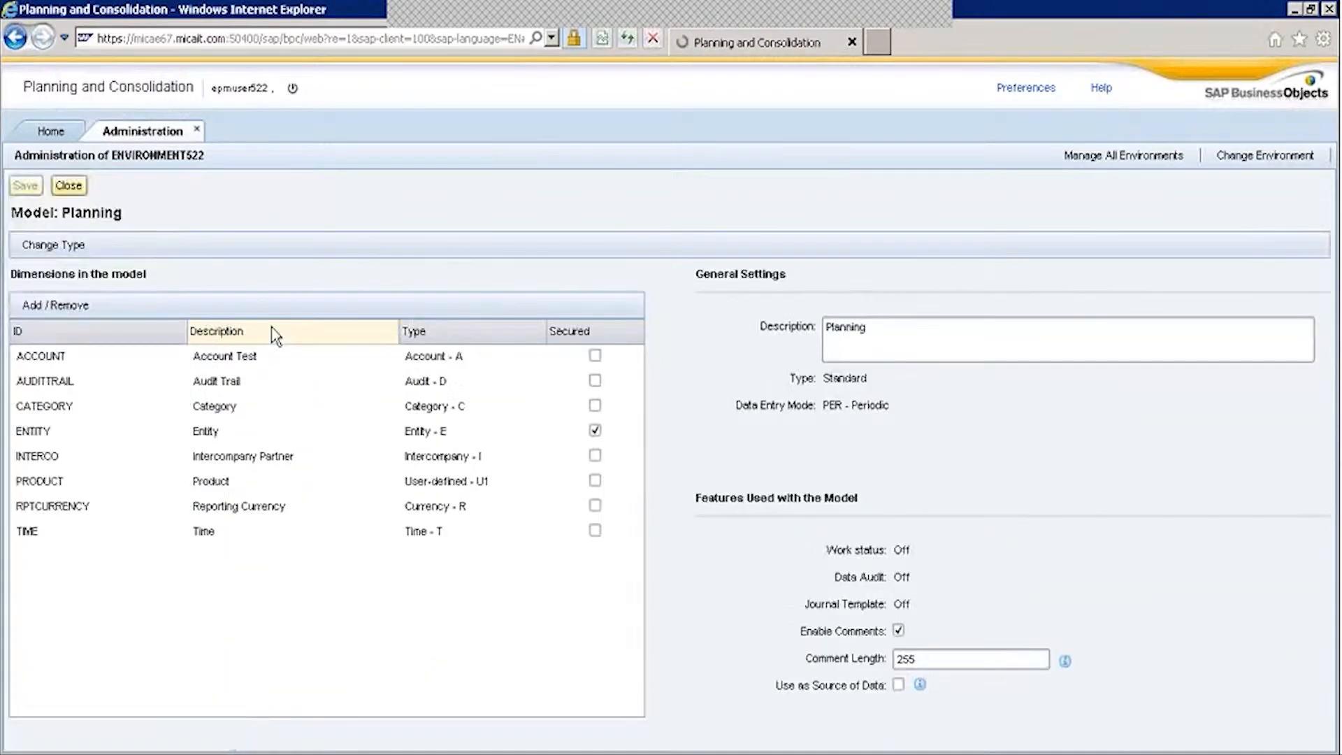
left_click(56, 302)
left_click_drag(597, 392, 597, 441)
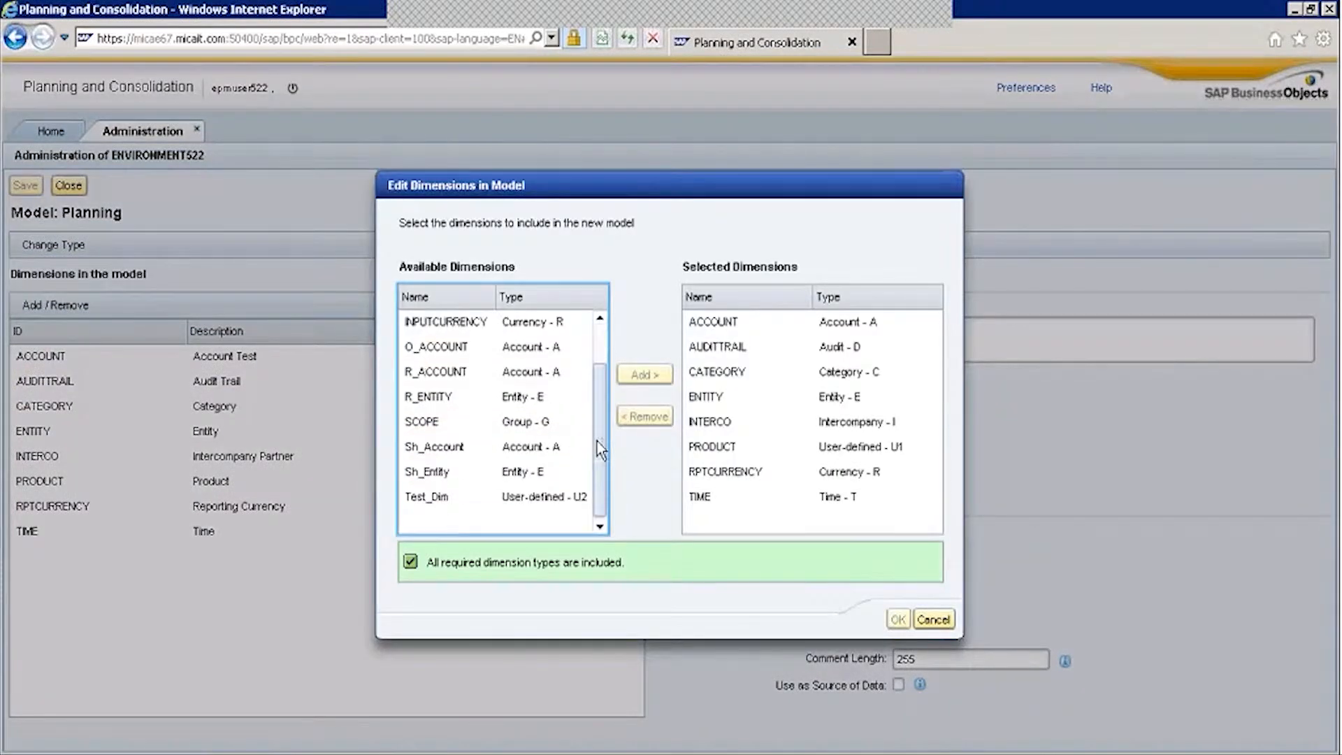
left_click(494, 497)
left_click(645, 375)
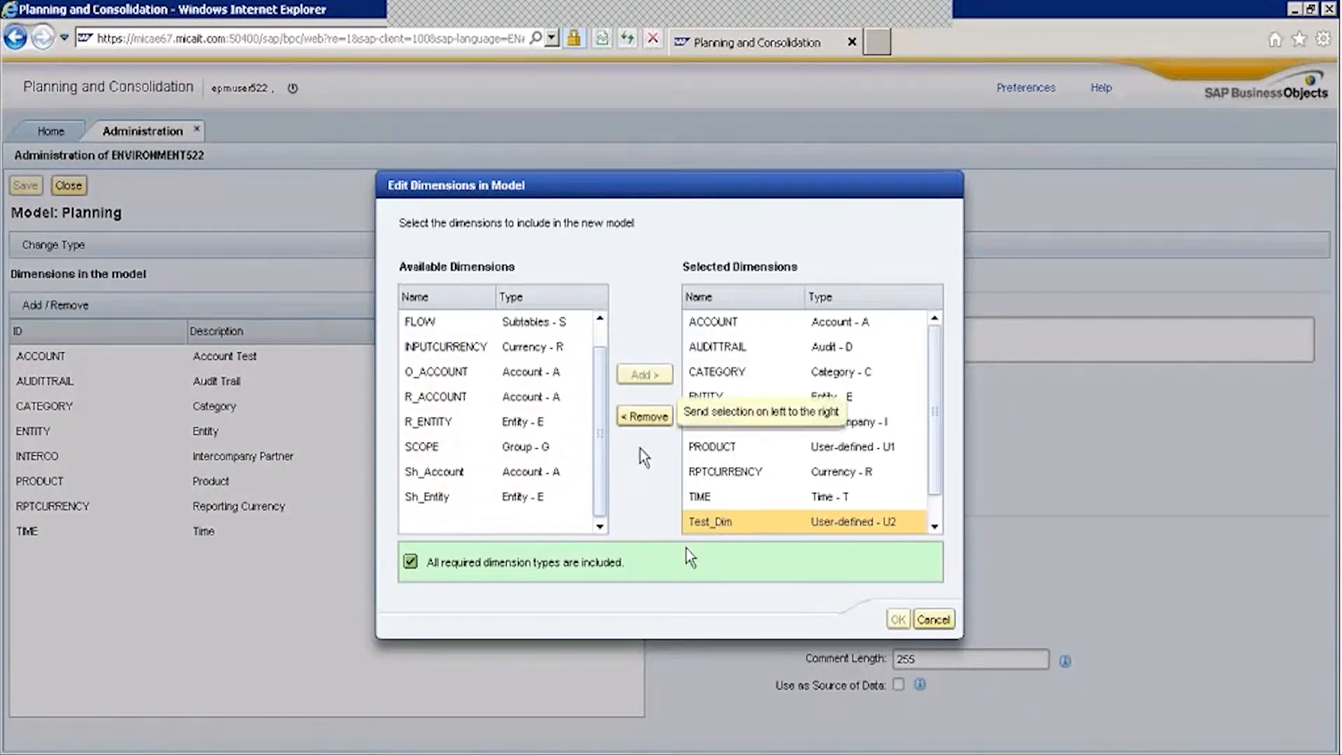
left_click(898, 619)
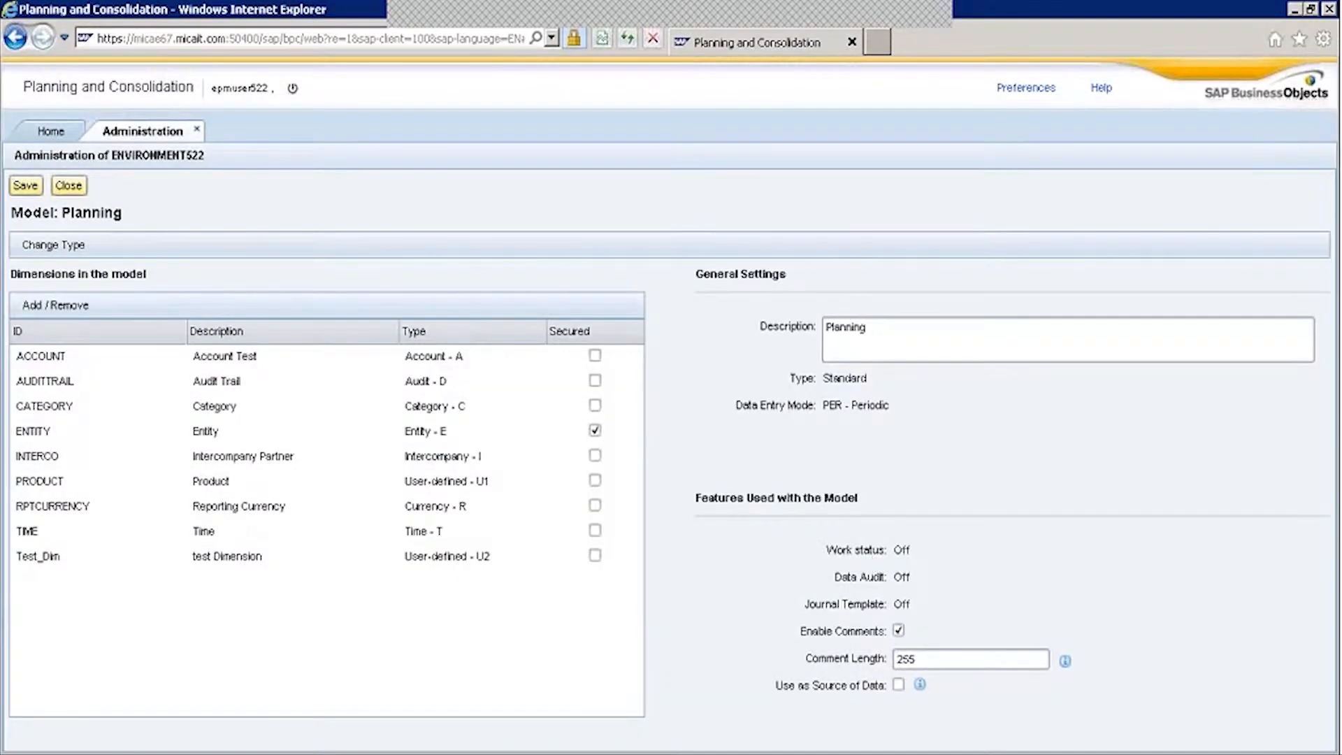
Save the Planning model, review the no-members error, and close it back to Dimensions.
left_click(25, 185)
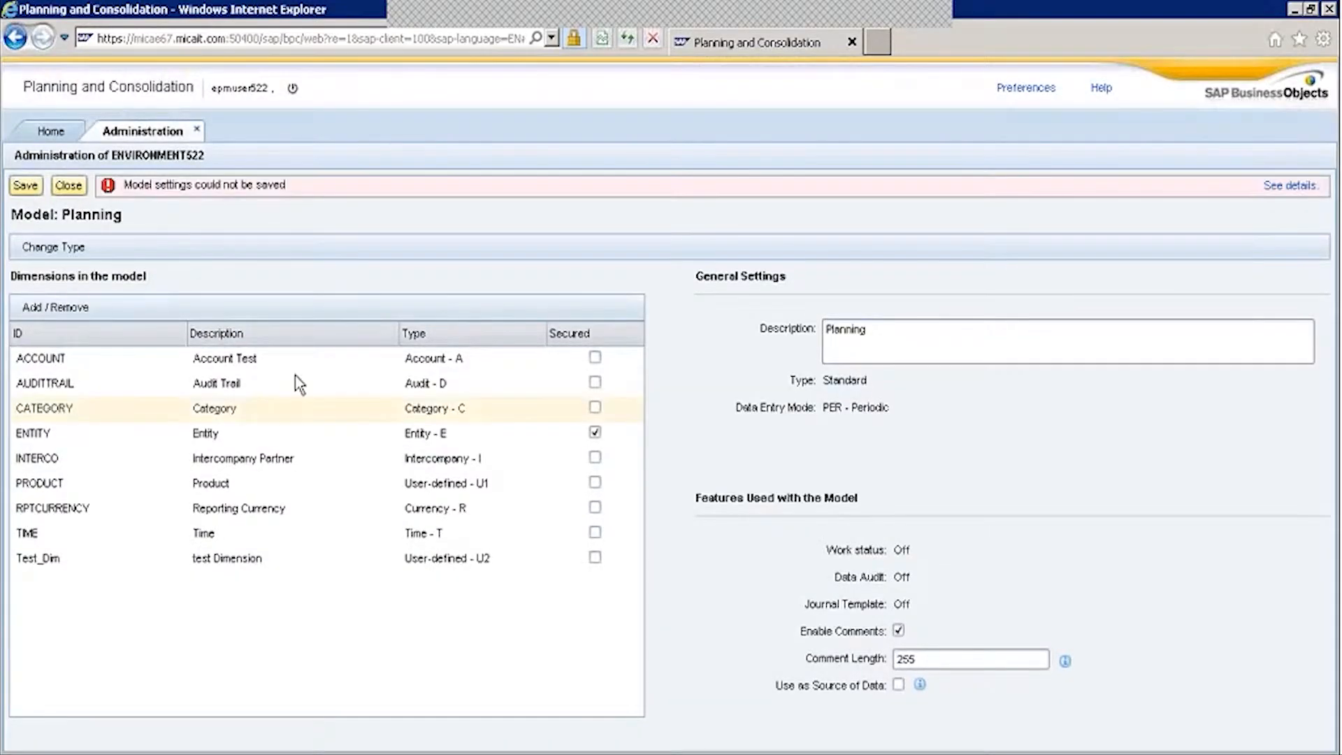
left_click(1271, 188)
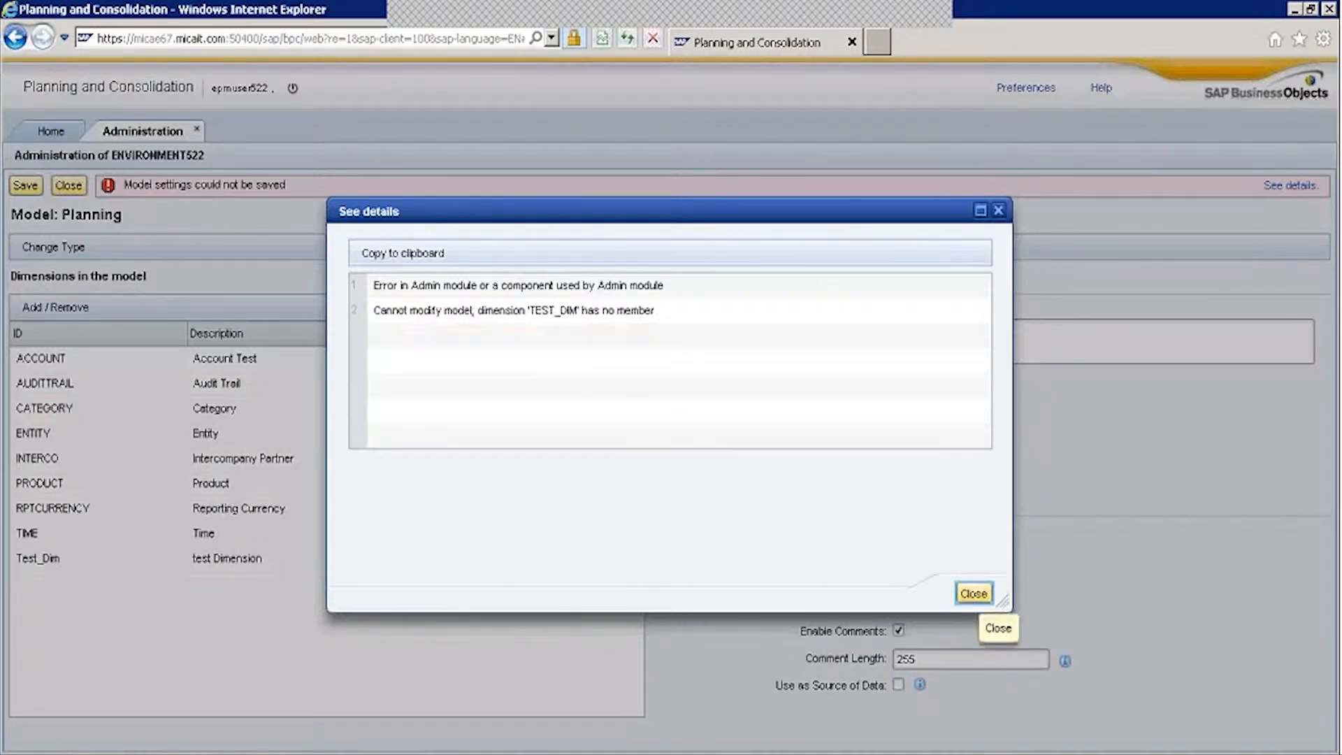
left_click(974, 593)
left_click(68, 185)
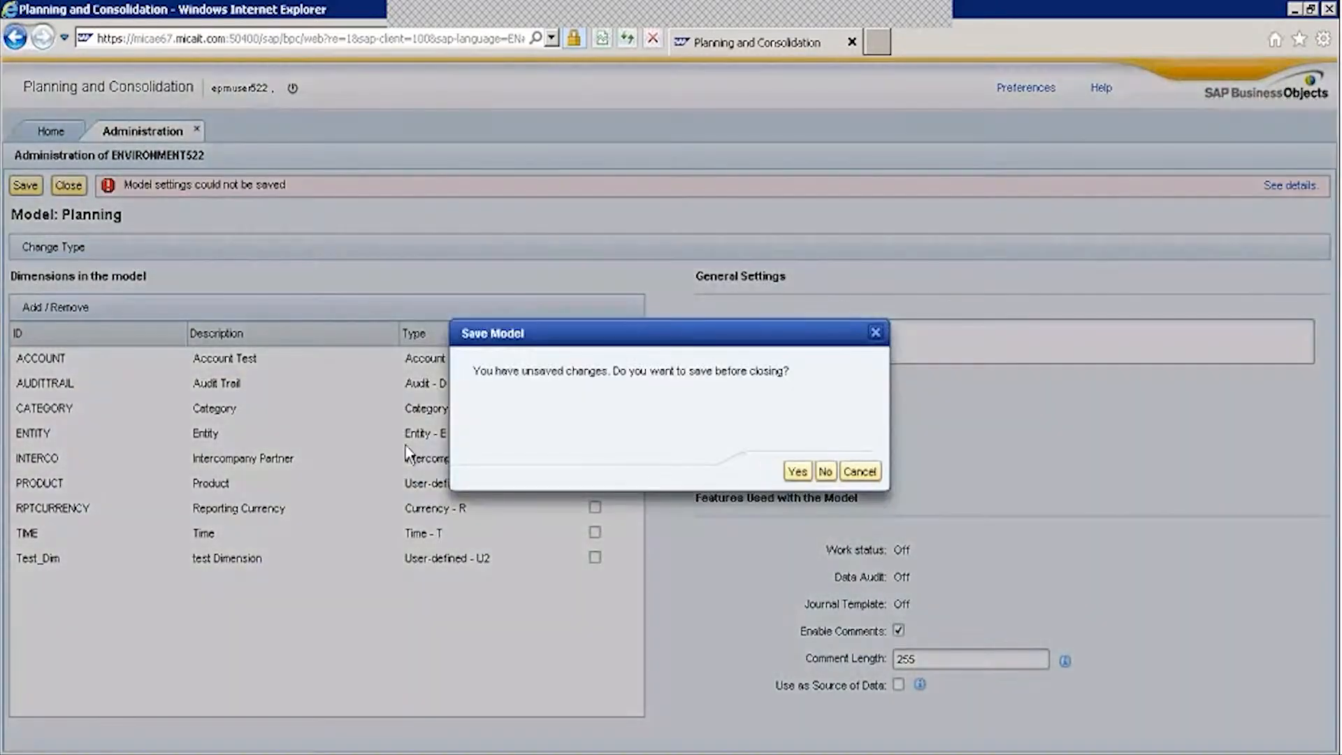
left_click(798, 471)
left_click(80, 214)
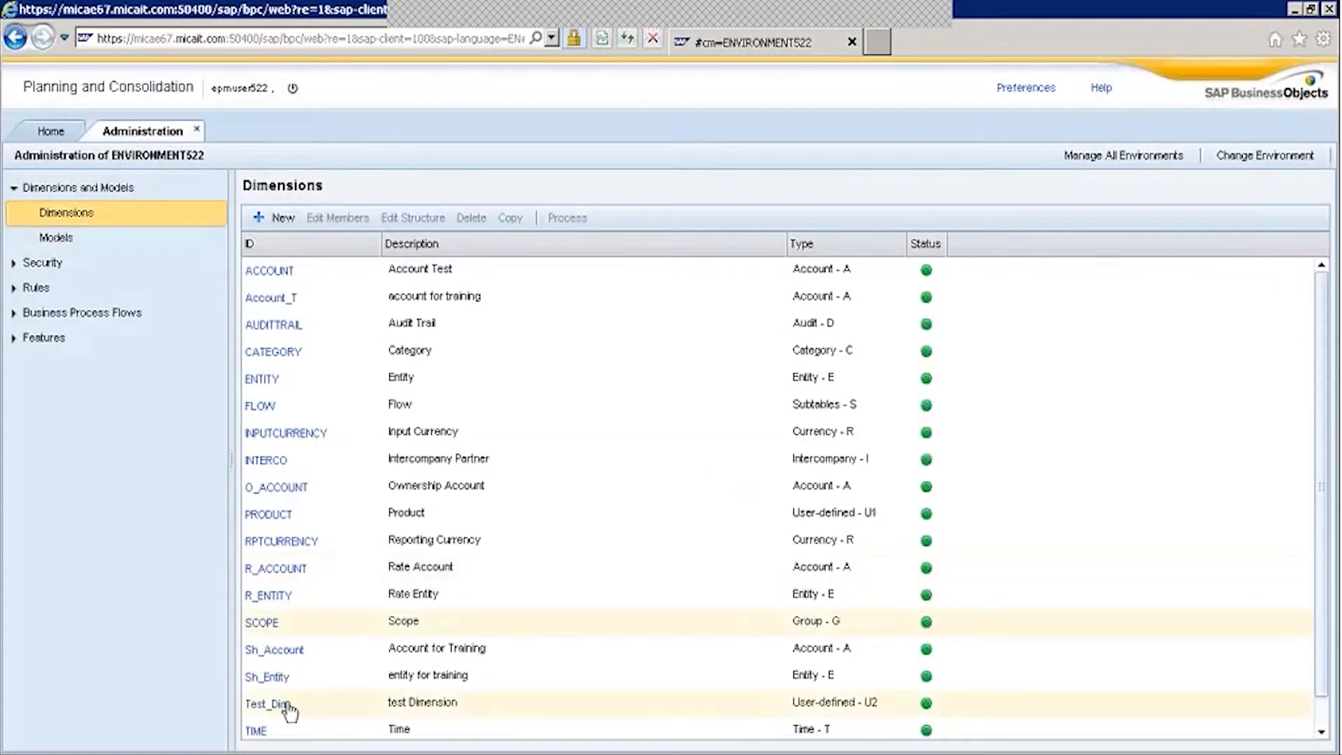
Enter Test_Dim member IDs 101 through 105 by filling down from 101.
left_click(283, 708)
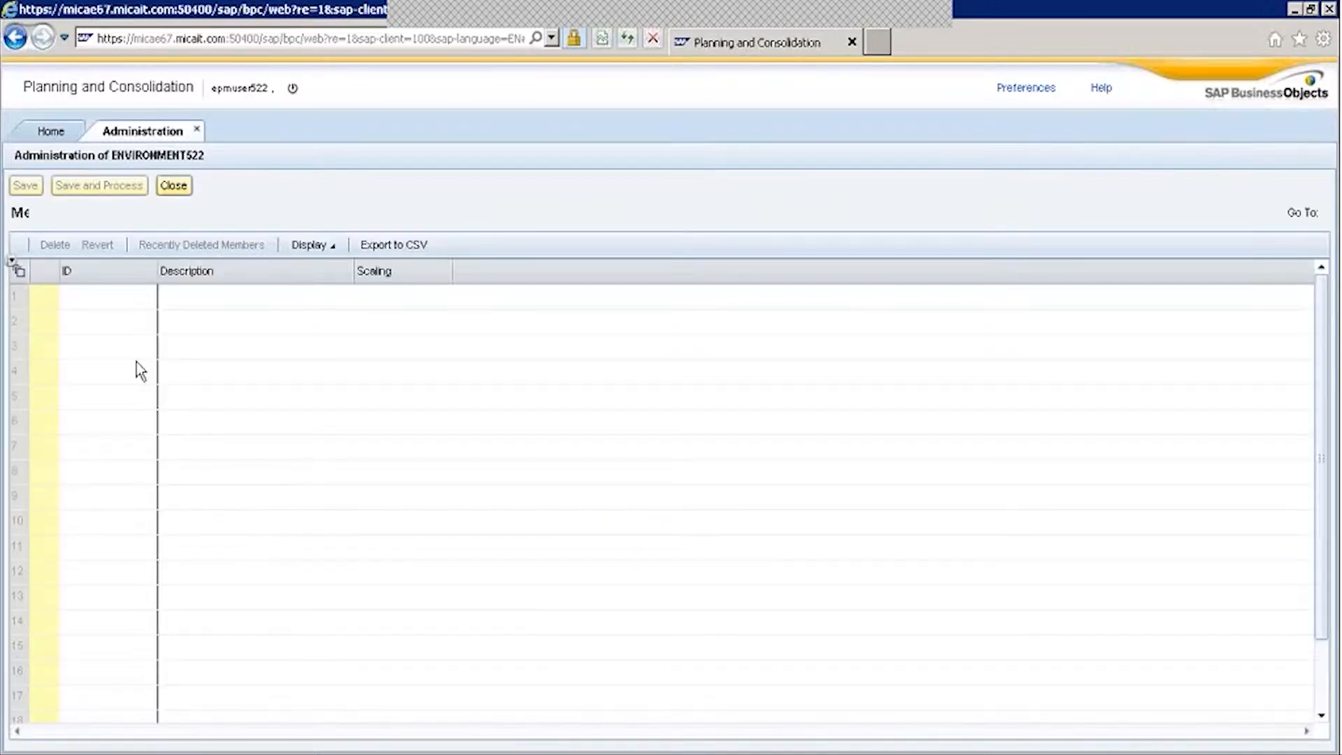
left_click(115, 301)
type("101")
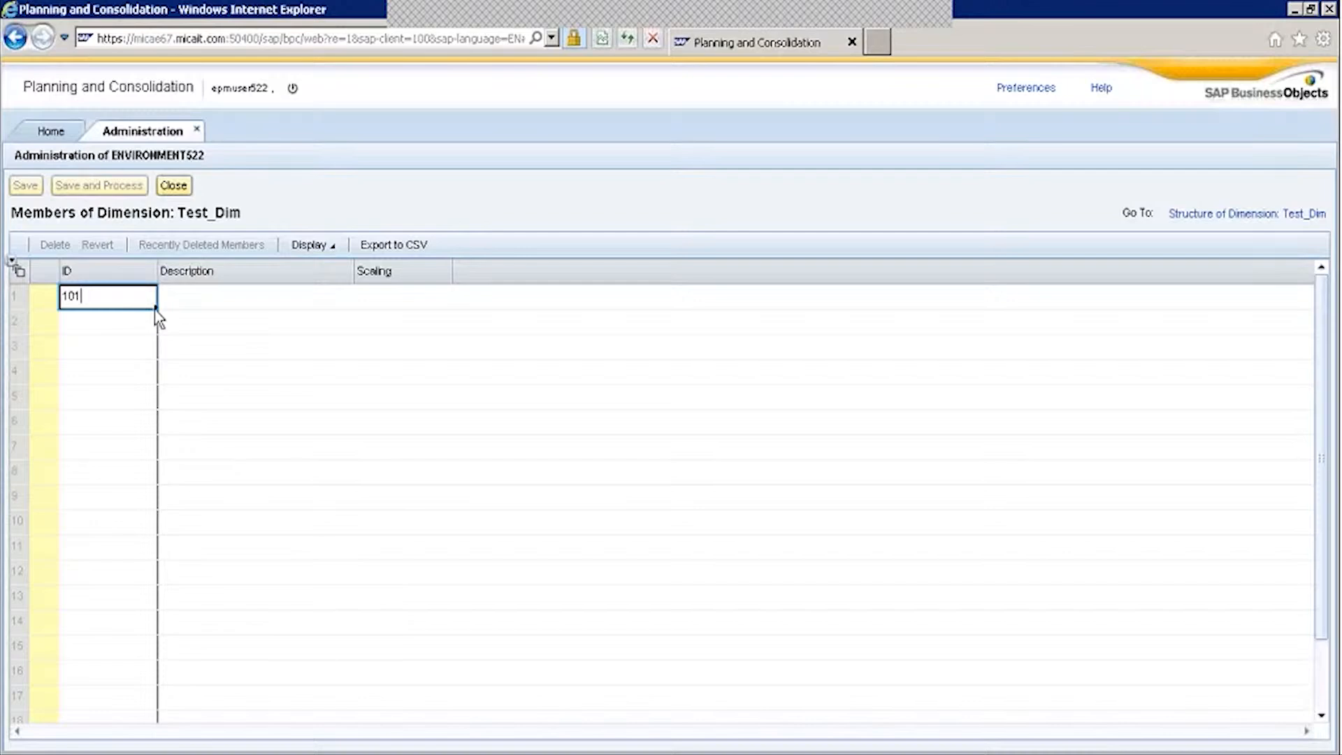
key("Return")
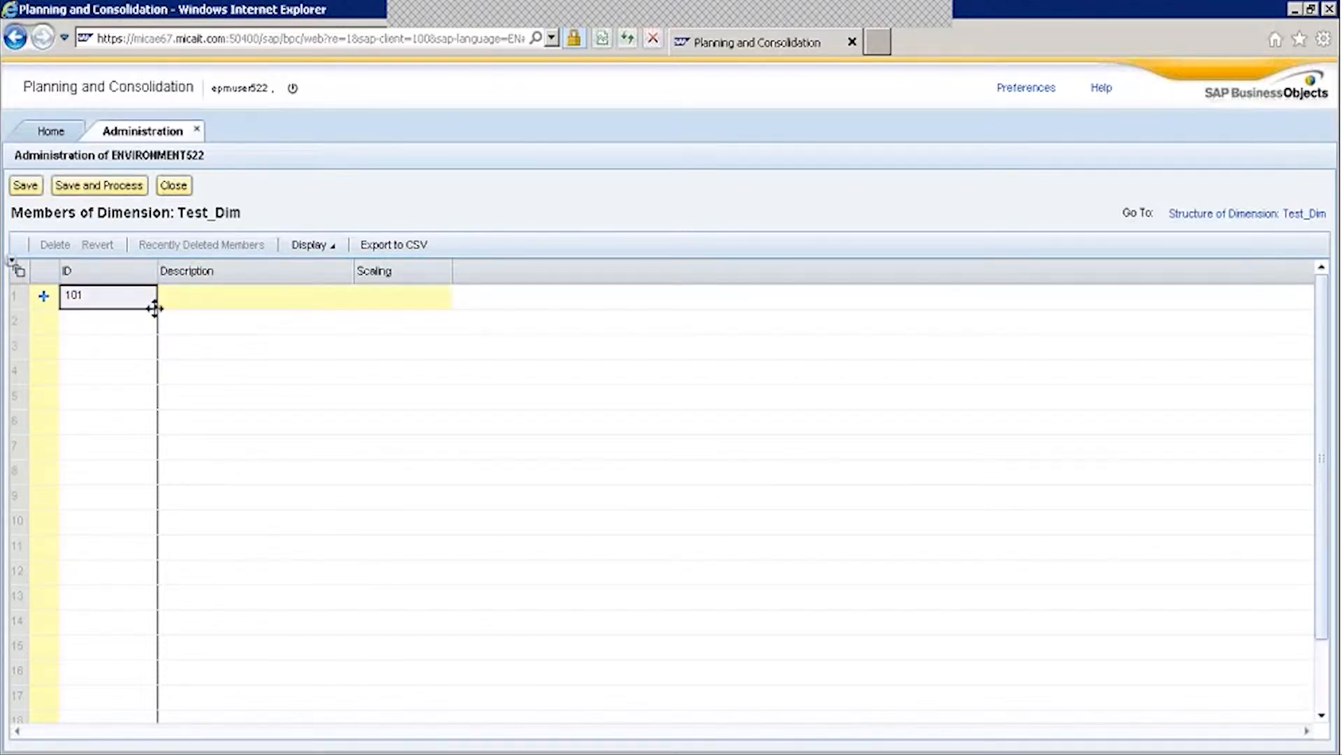
left_click_drag(155, 308, 151, 406)
left_click(203, 307)
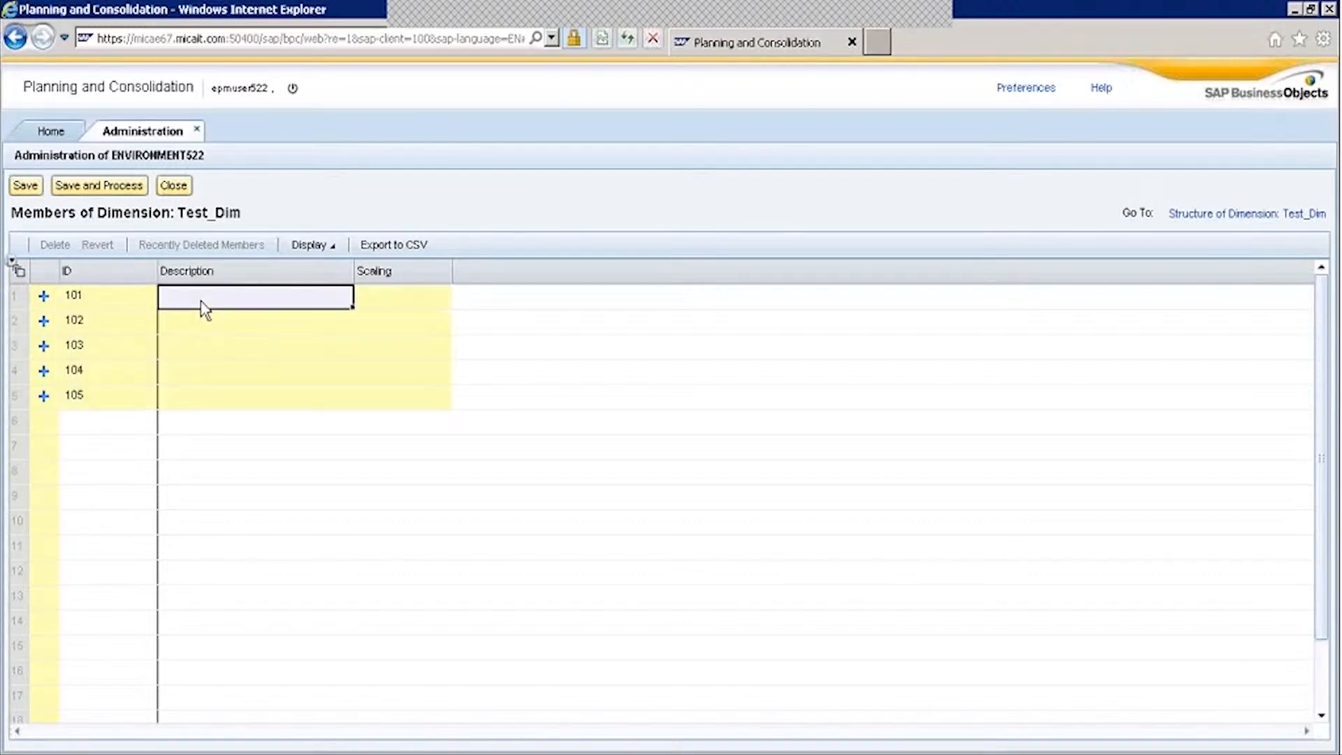
Give the five members short descriptions (e.g. 12, wew, wewe, m), then save and process them online.
type("Shw")
key("BackSpace")
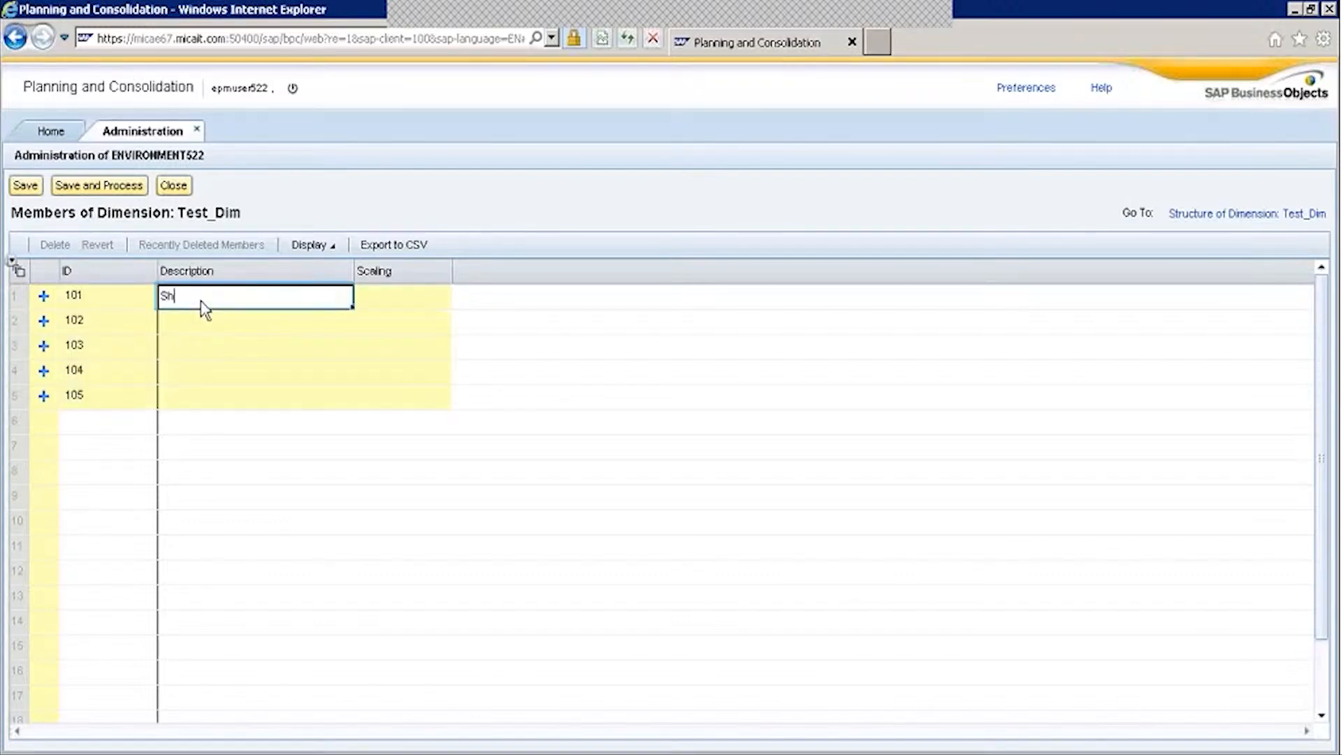
key("BackSpace")
key("Return")
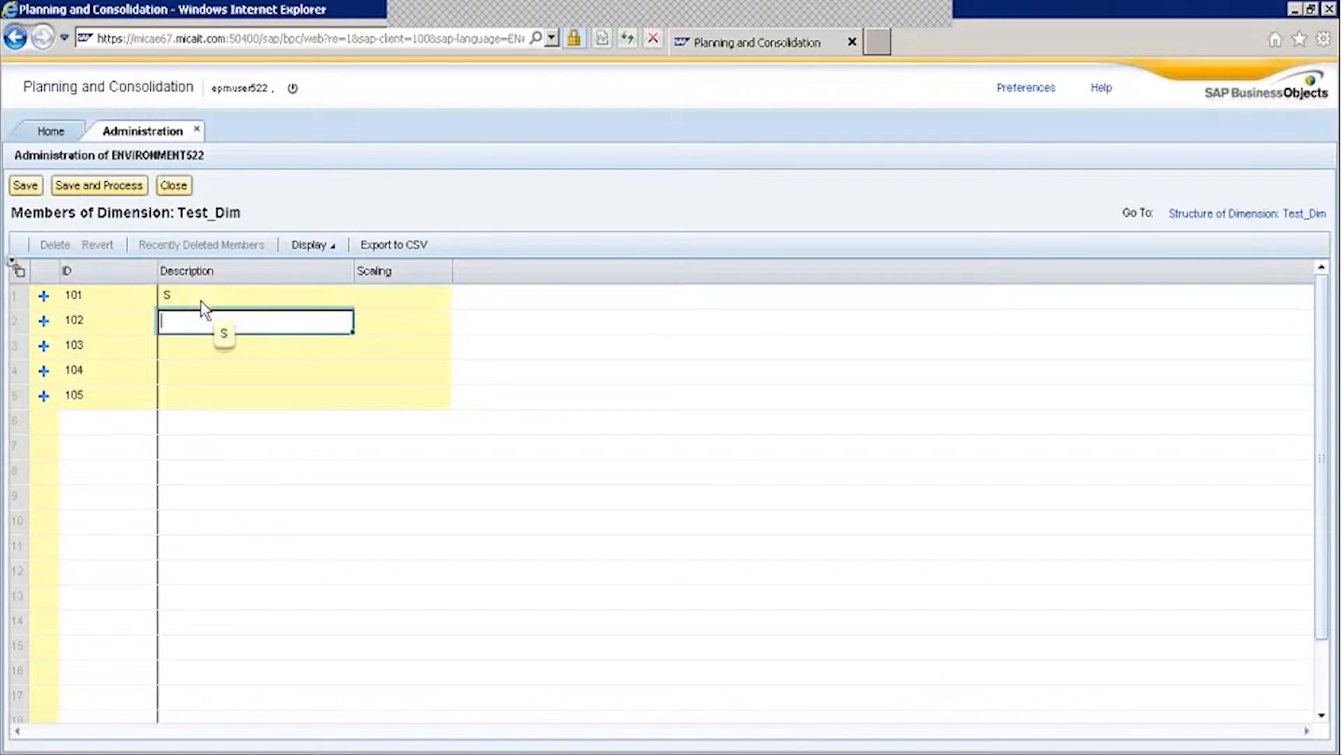
type("12")
key("Return")
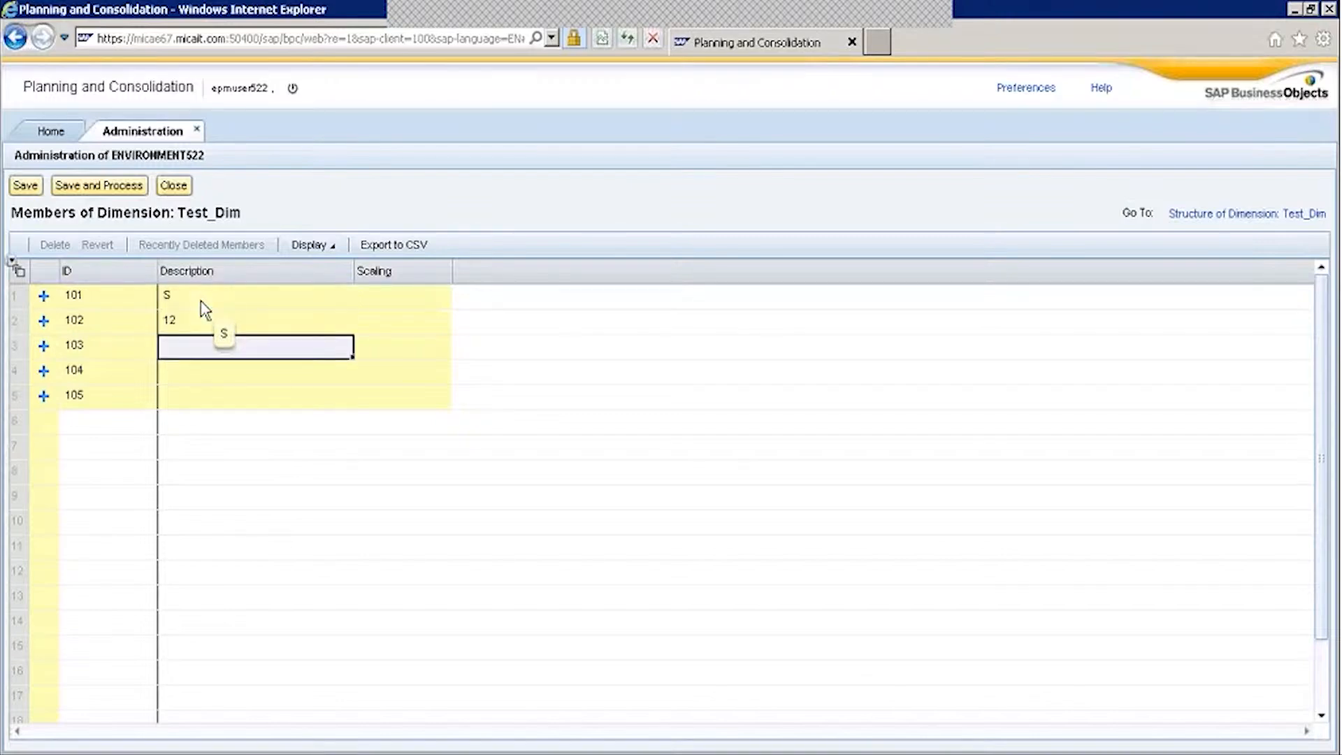
type("wew")
key("Return")
type("wewe")
key("Return")
type("m")
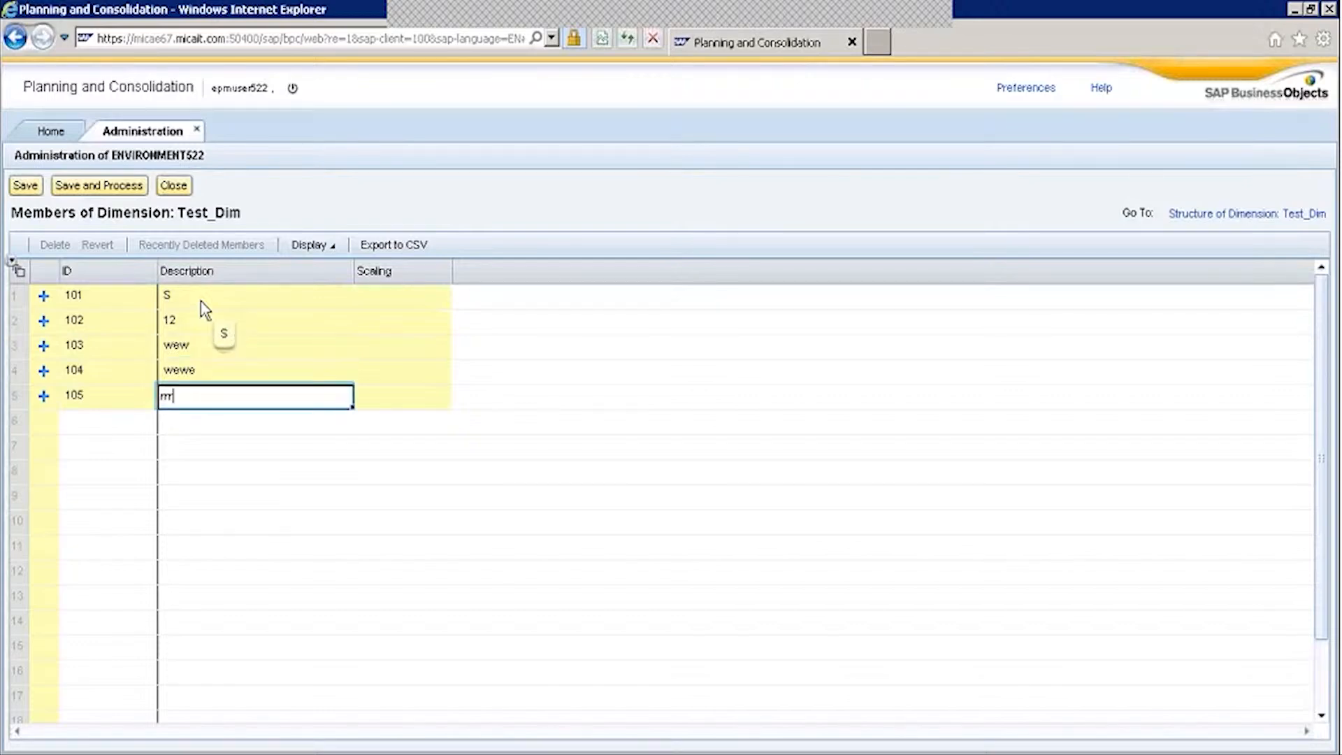
key("Return")
left_click(98, 185)
left_click(824, 469)
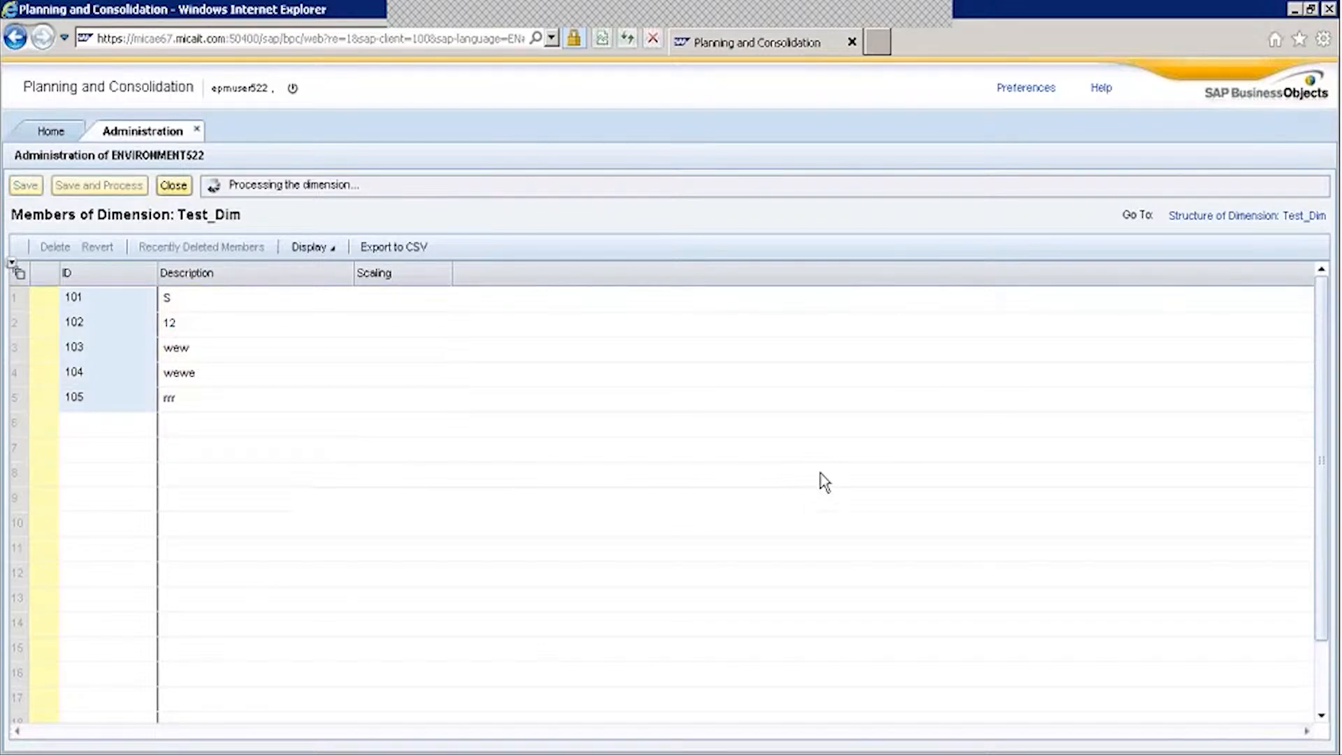
left_click(174, 184)
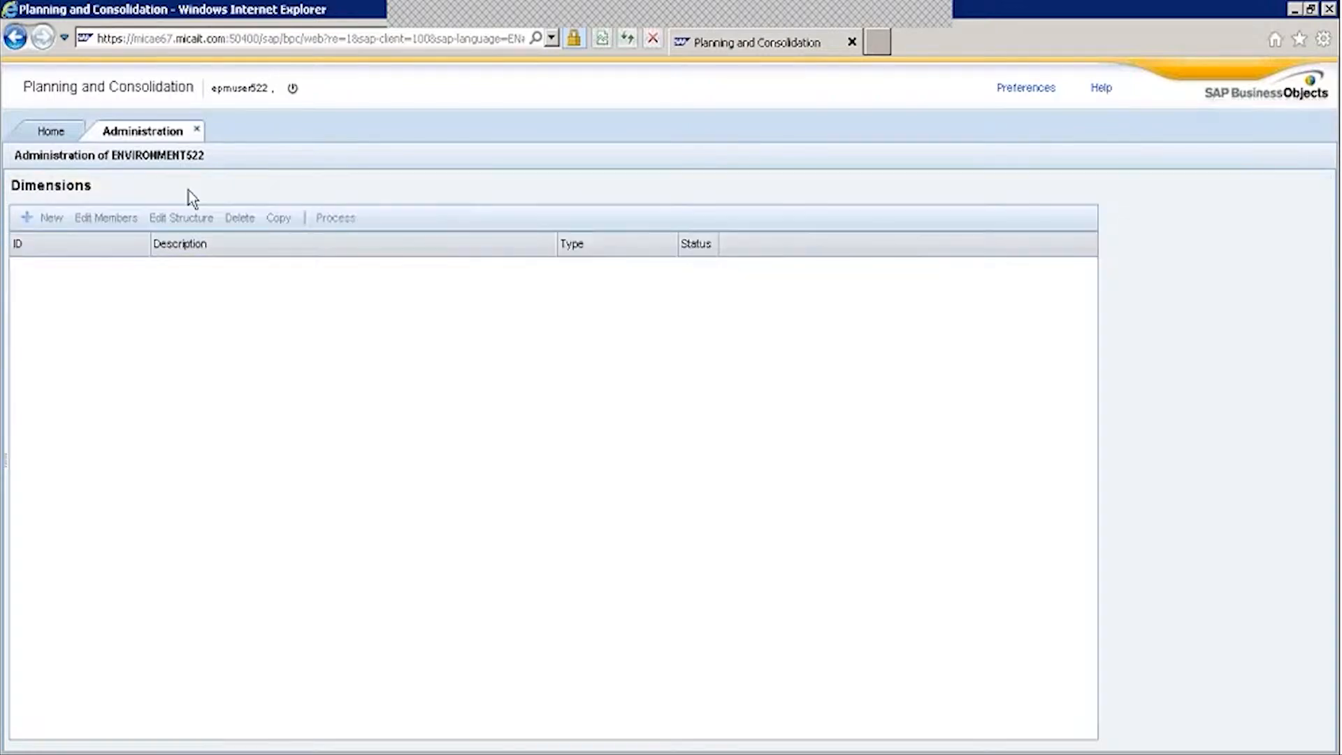
left_click(82, 240)
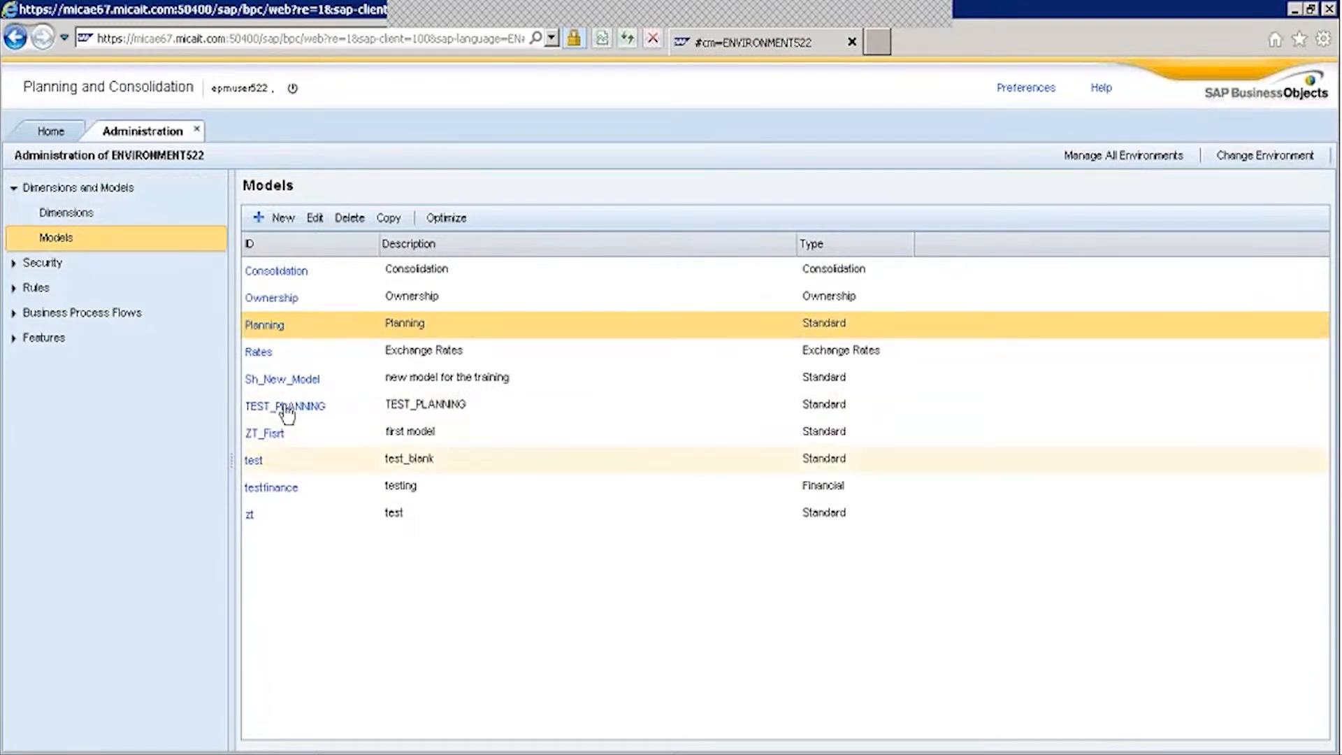
left_click(264, 324)
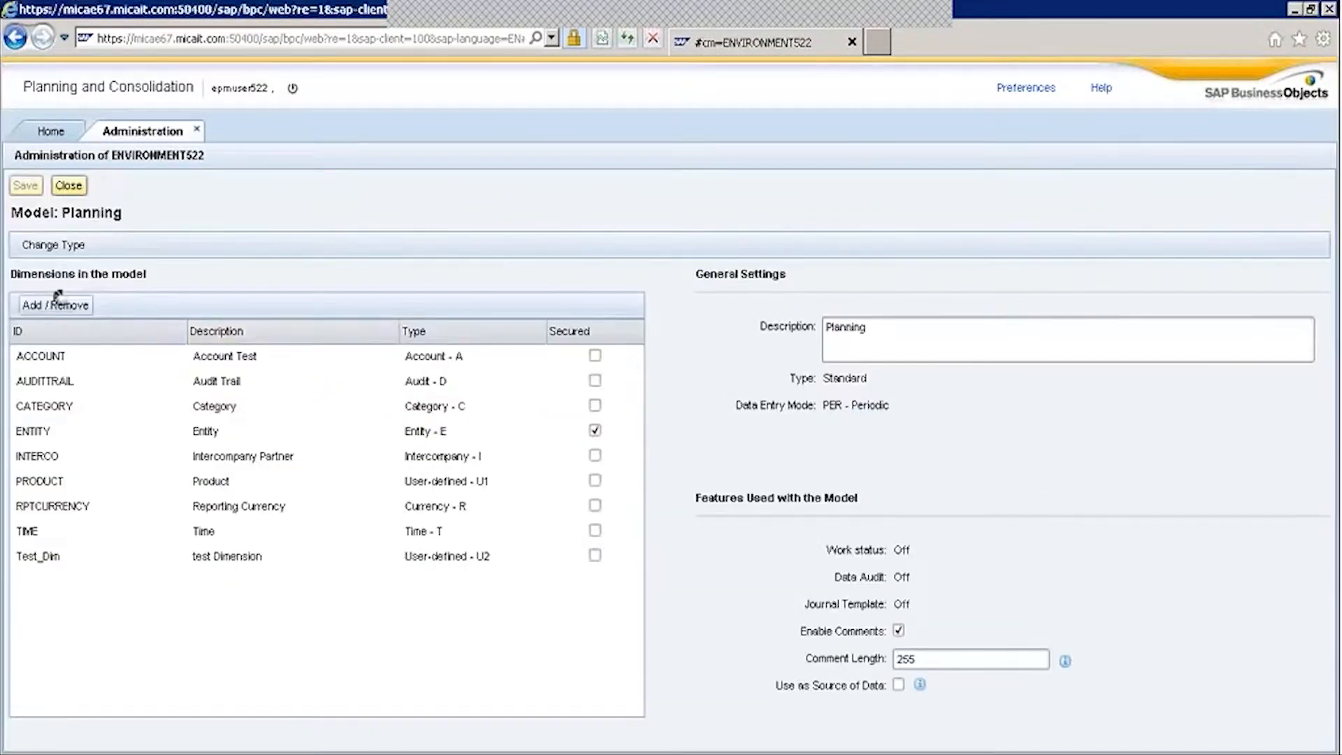
left_click(55, 305)
left_click_drag(600, 435, 594, 509)
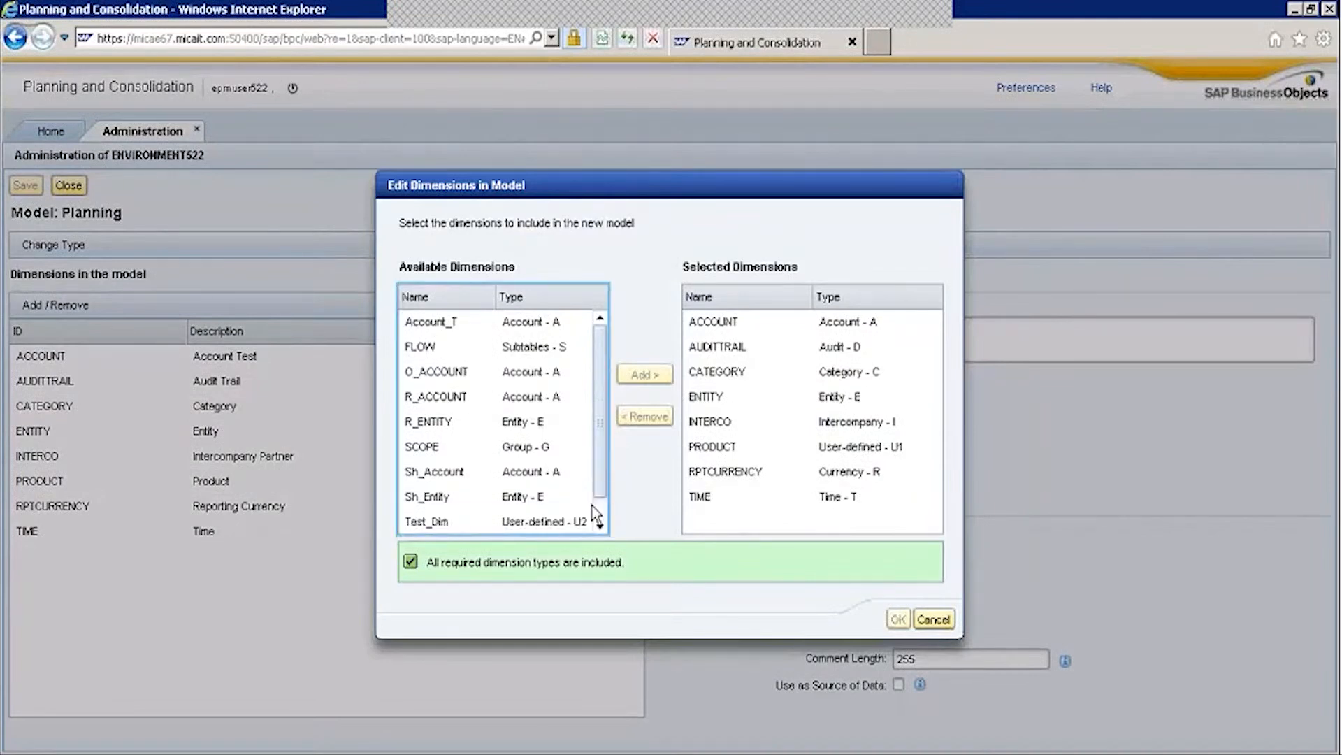
left_click(438, 499)
left_click(644, 375)
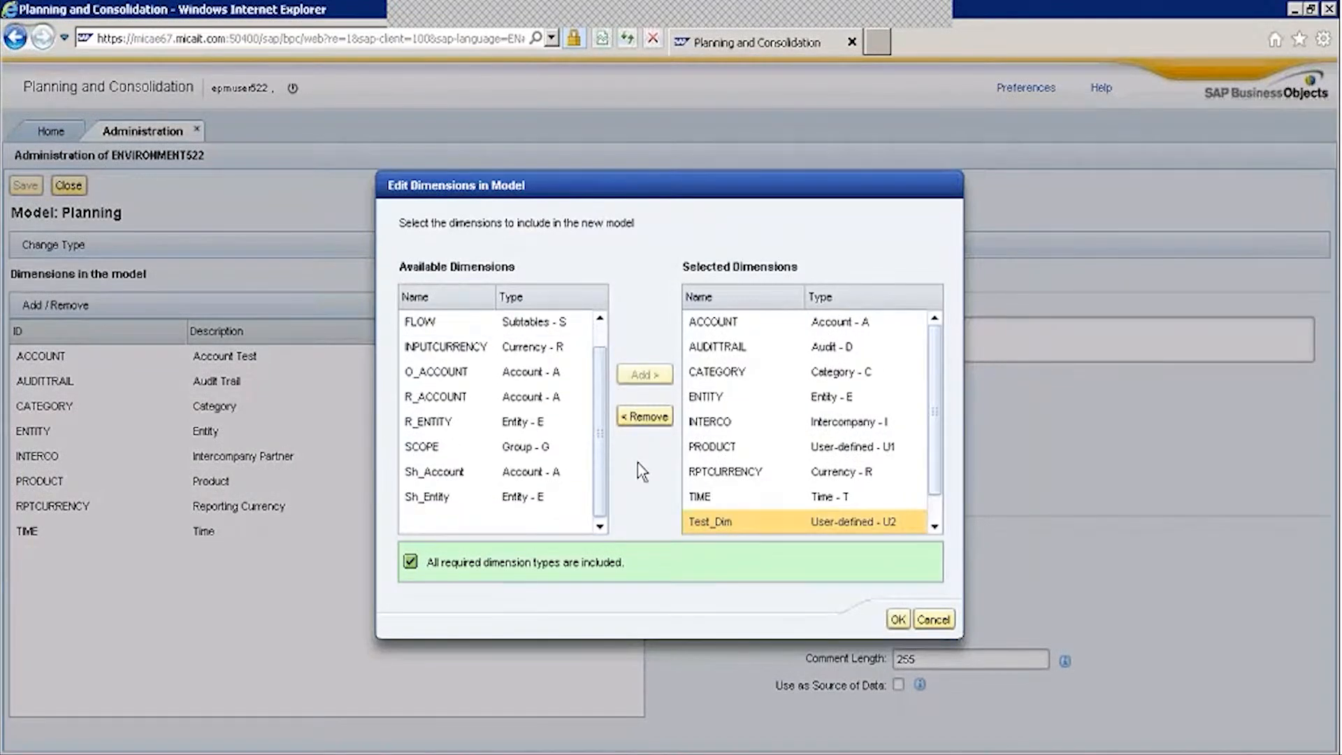
left_click(907, 620)
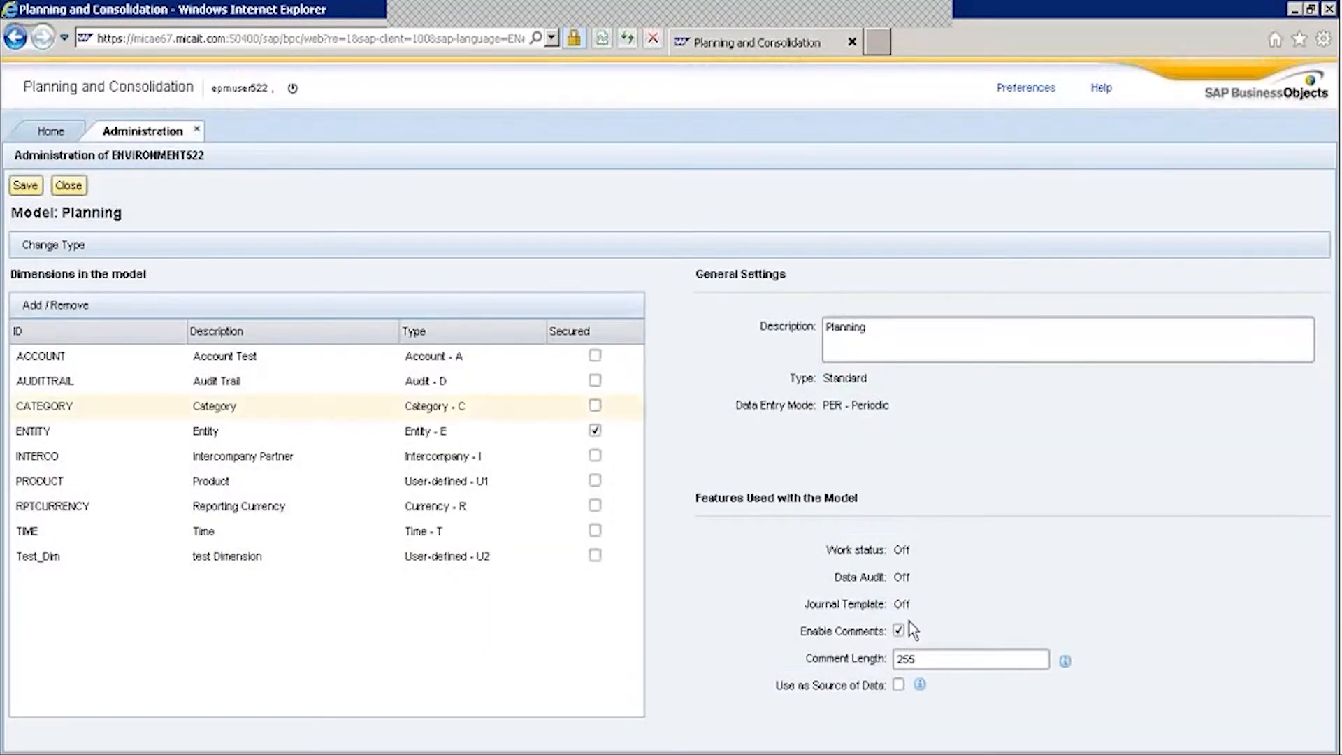
left_click(26, 186)
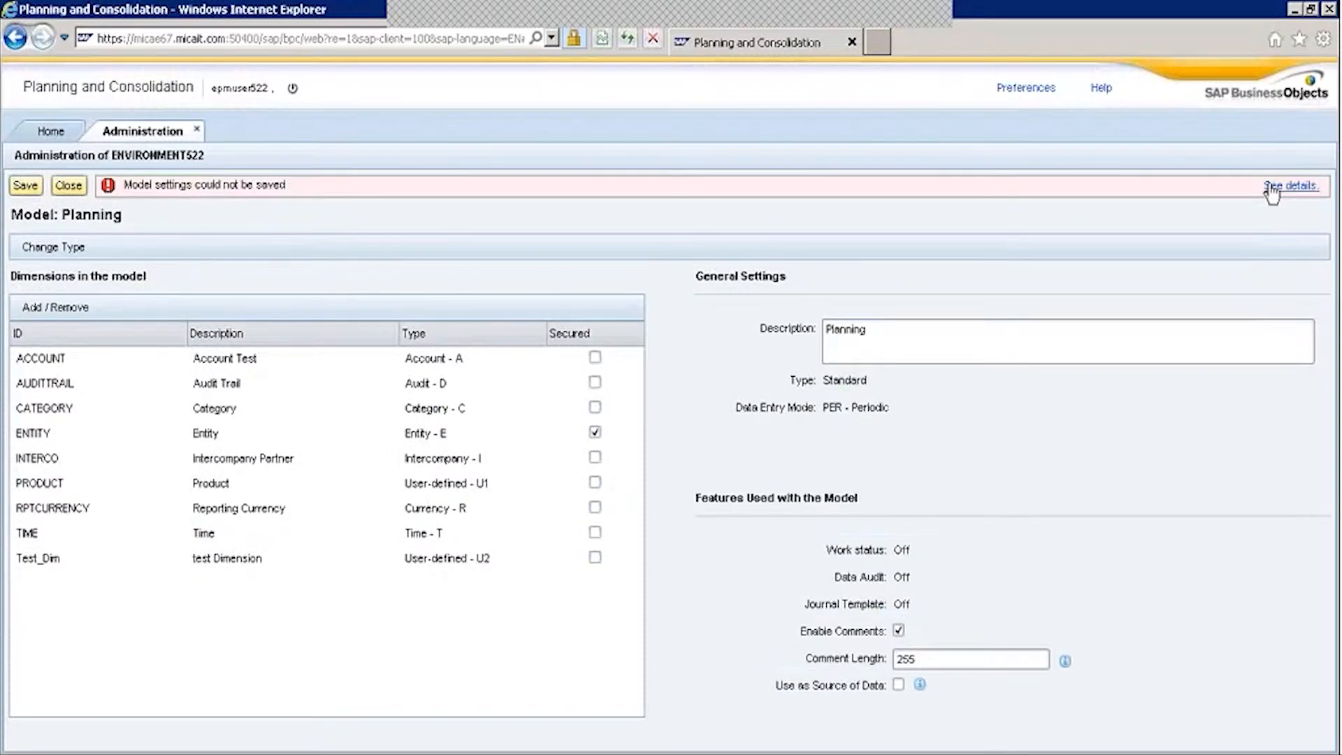
left_click(1273, 186)
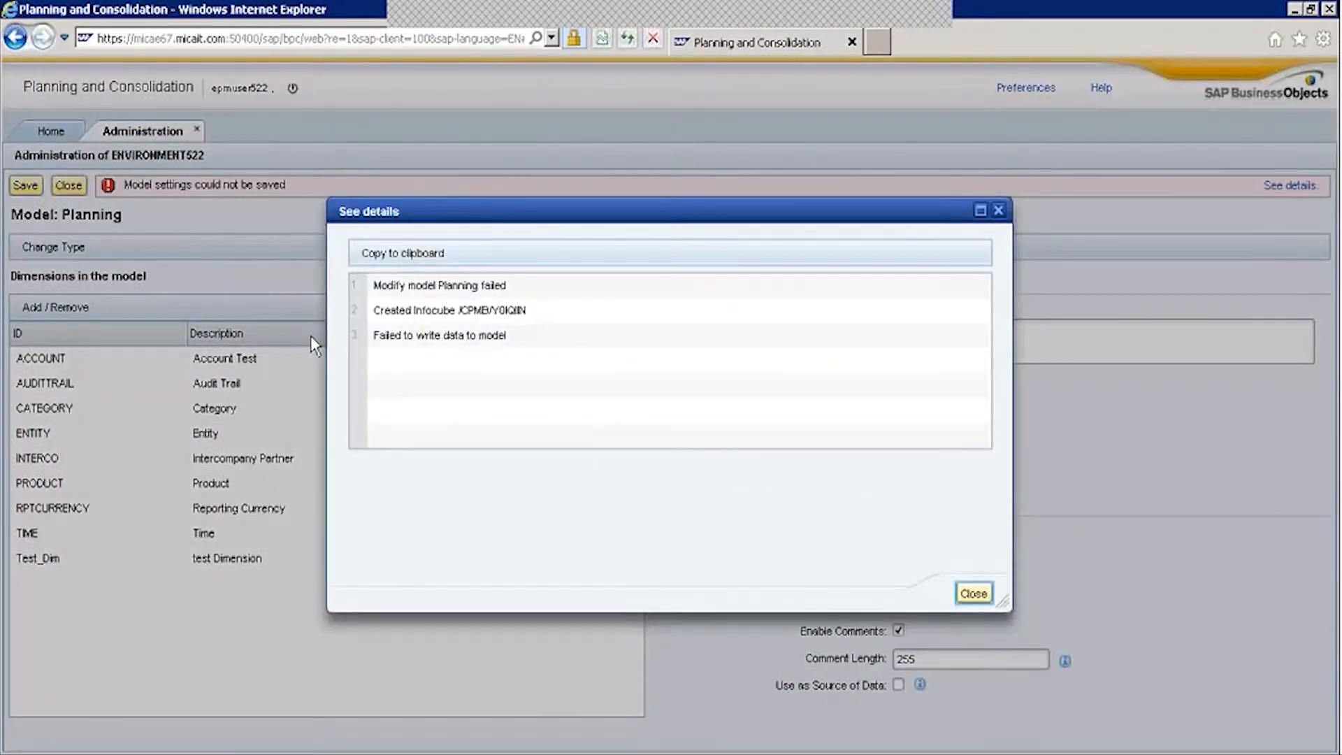
left_click(974, 593)
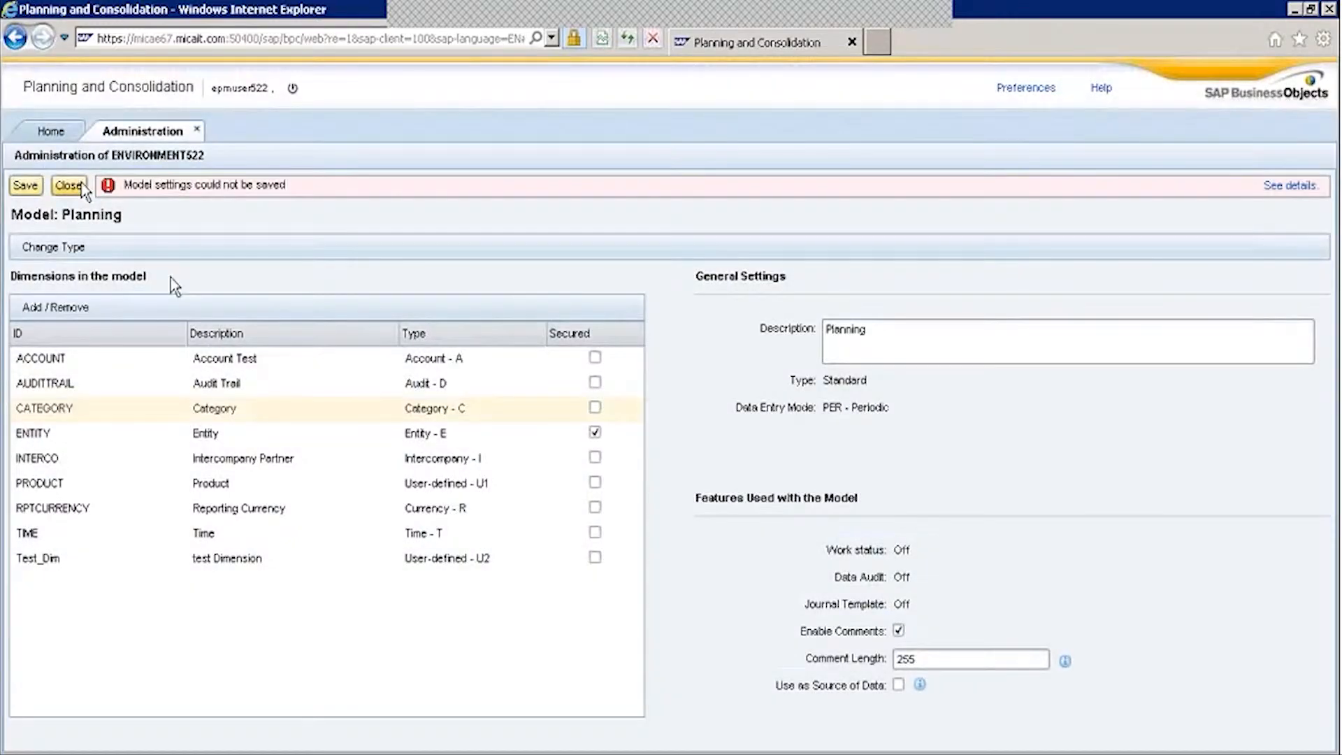
left_click(68, 185)
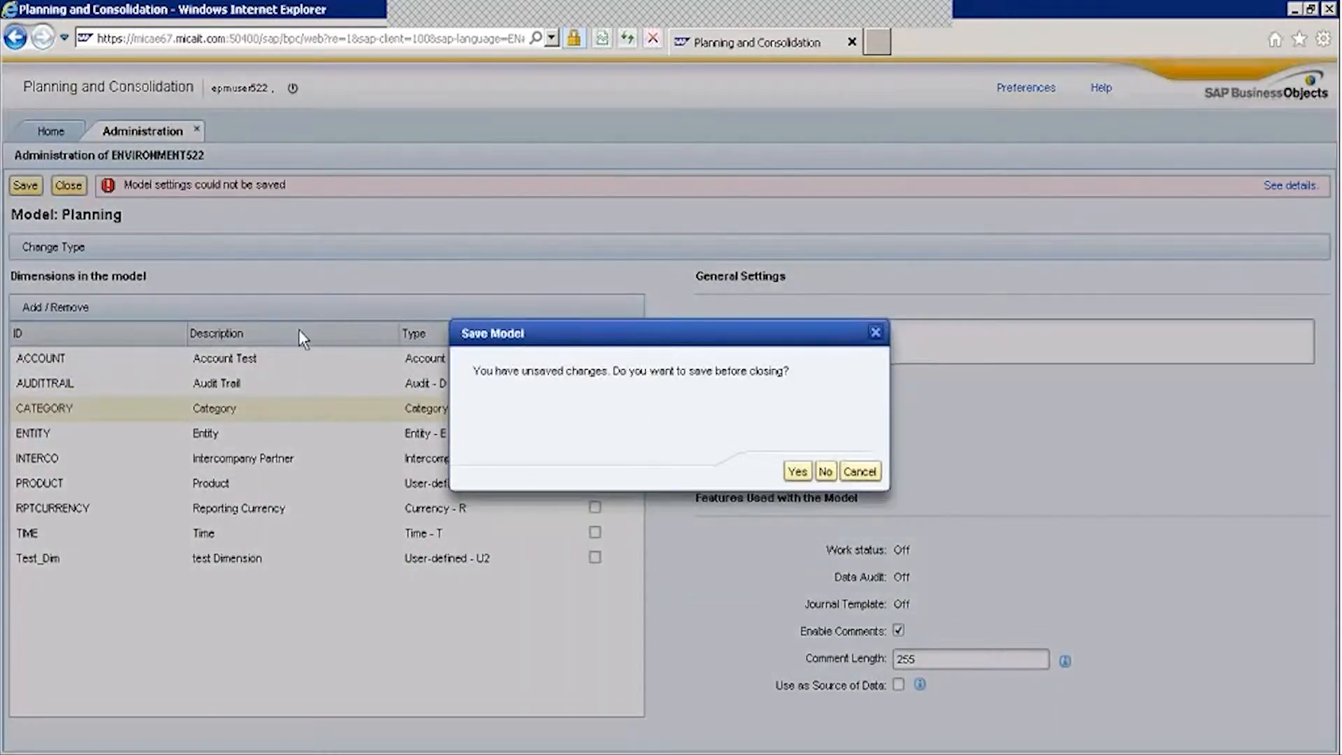
left_click(825, 472)
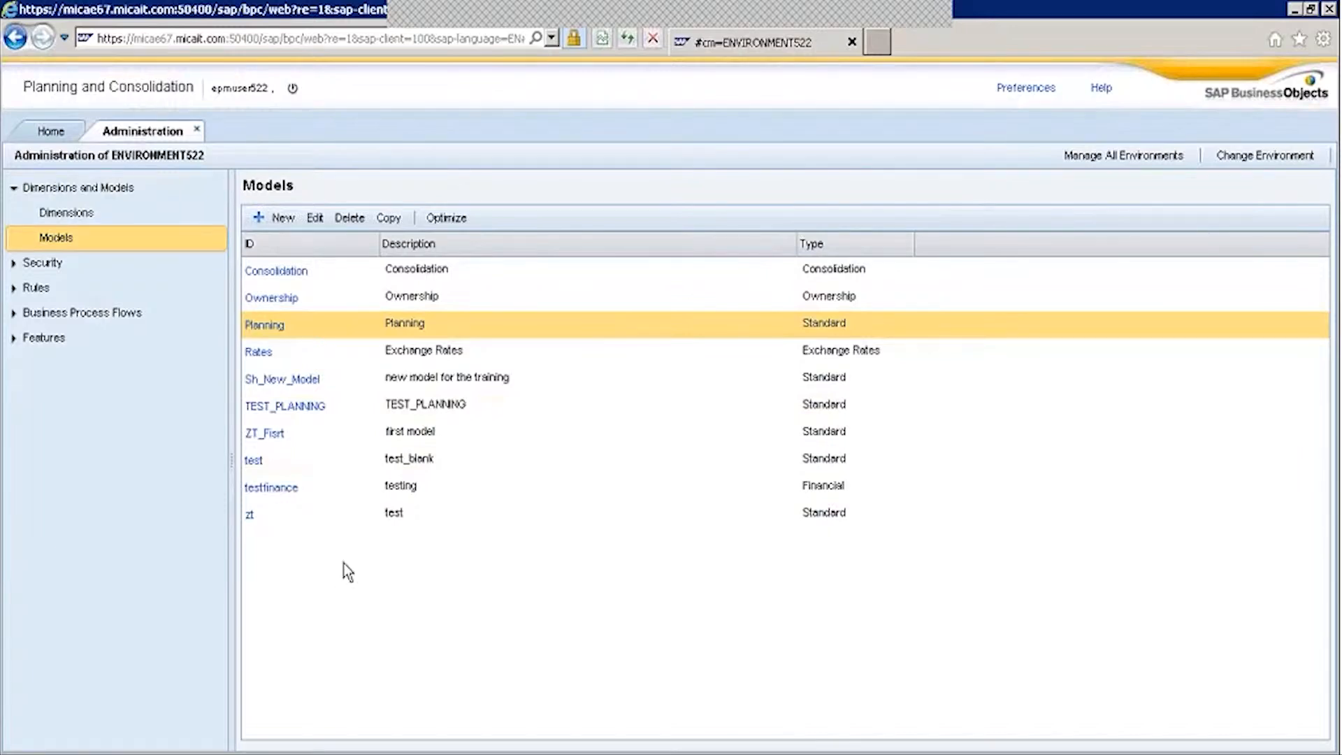
Add Test_Dim to the TEST_PLANNING model's dimensions and save the model.
left_click(304, 408)
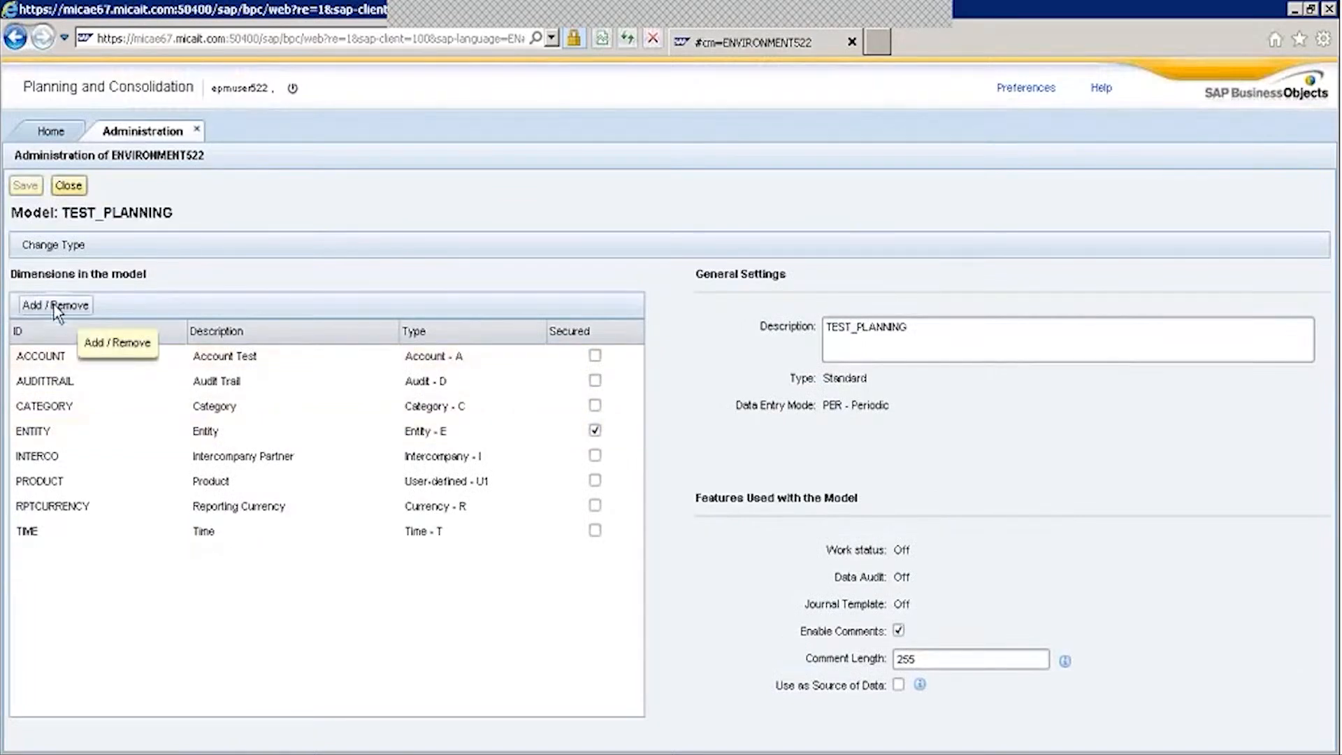
left_click(75, 304)
scroll(440, 531, "down", 2)
left_click(472, 495)
left_click(645, 374)
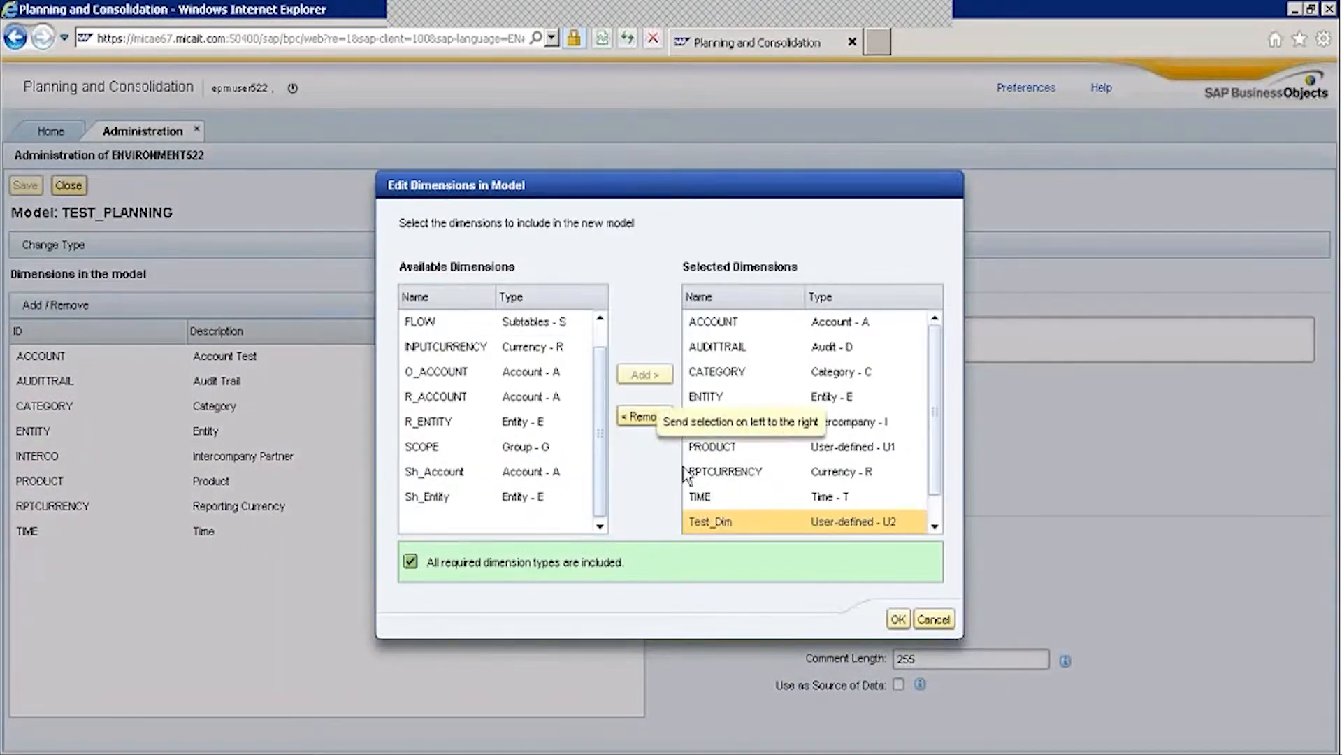
left_click(898, 619)
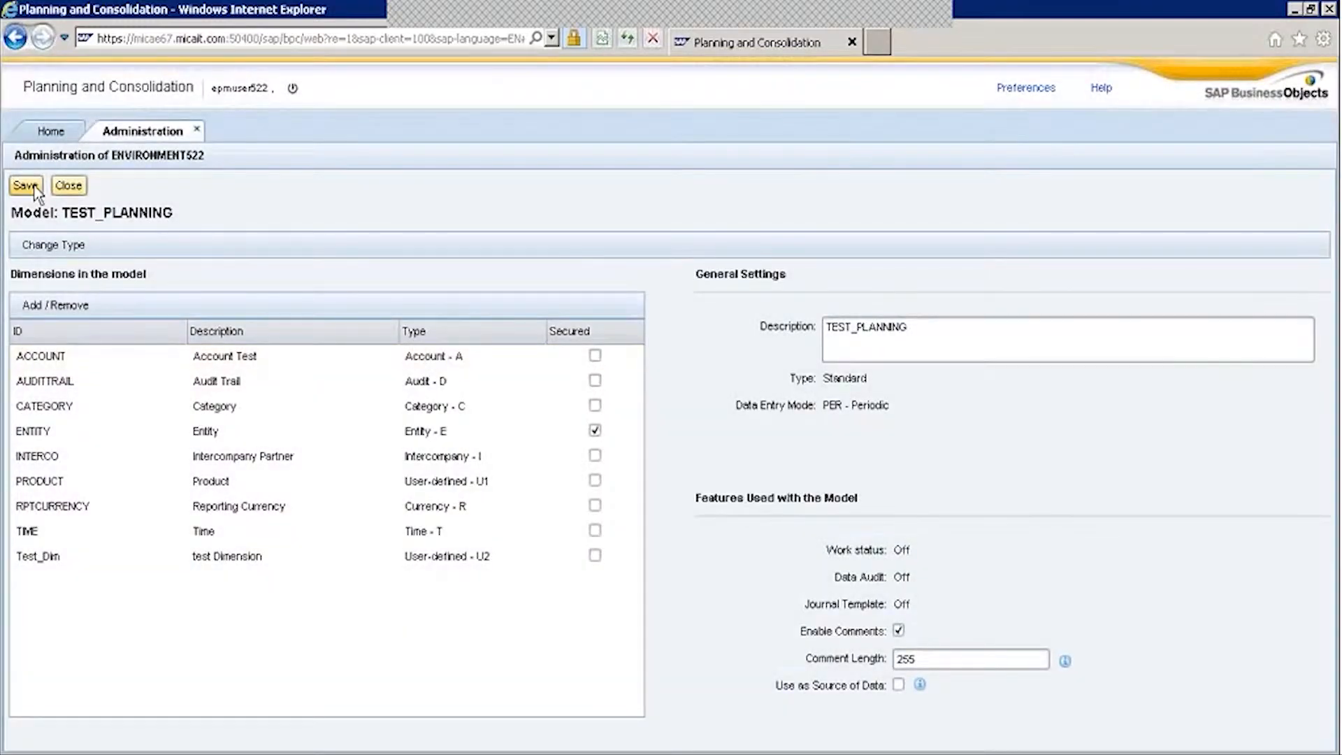
left_click(25, 185)
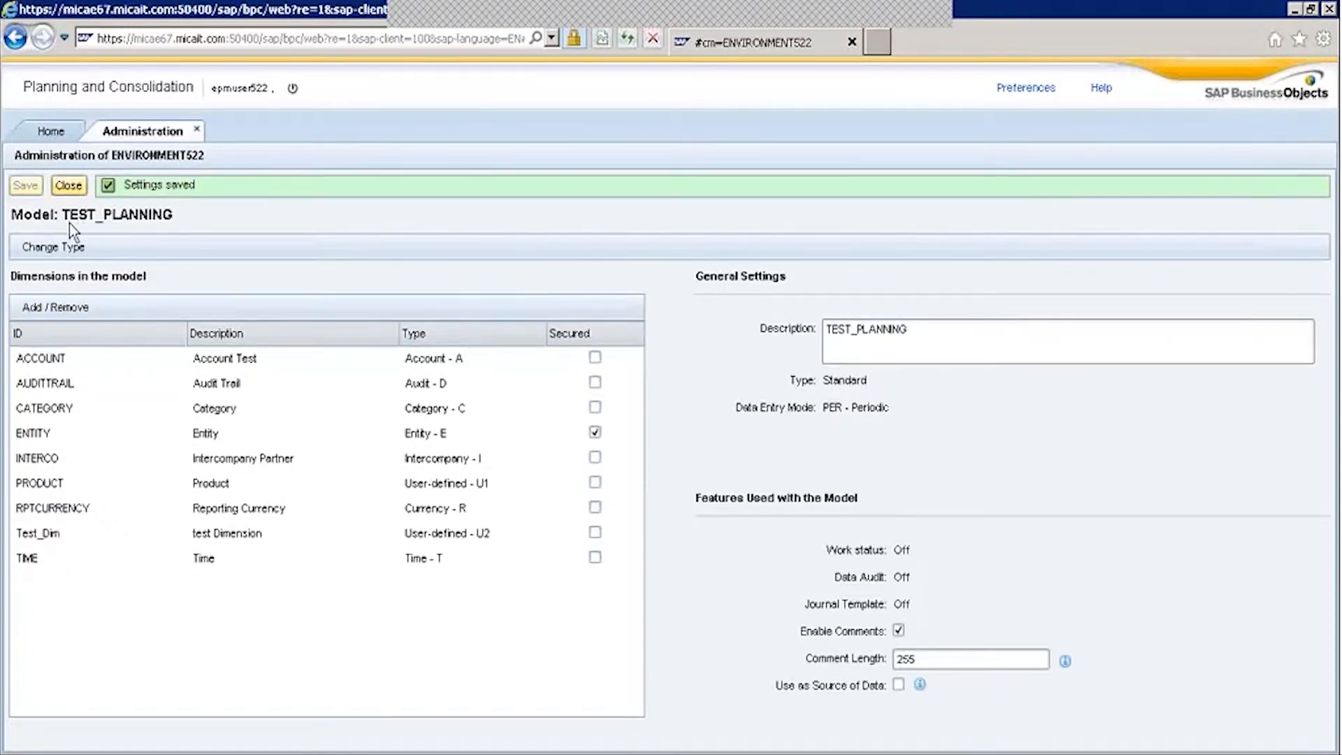
Select the Test_Dim row and bring up the list of open Excel windows.
left_click(37, 532)
mouse_move(302, 748)
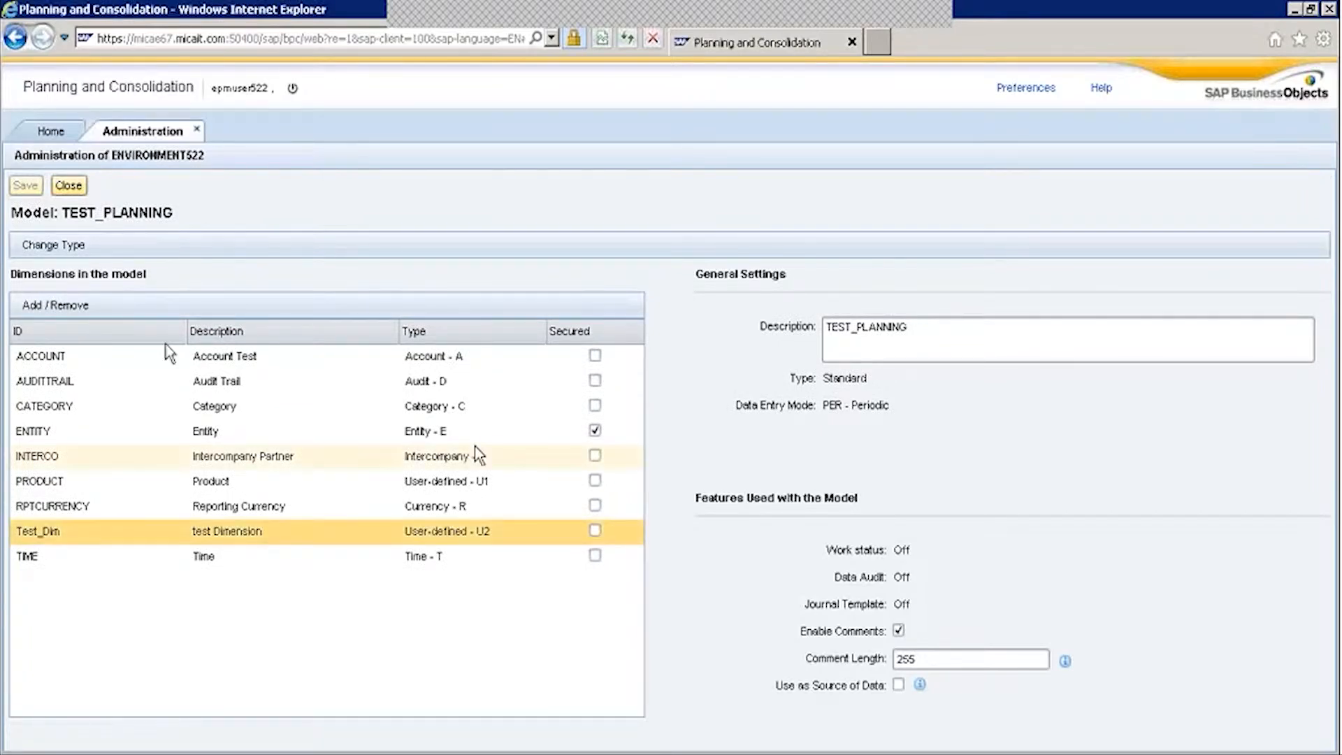
left_click(285, 753)
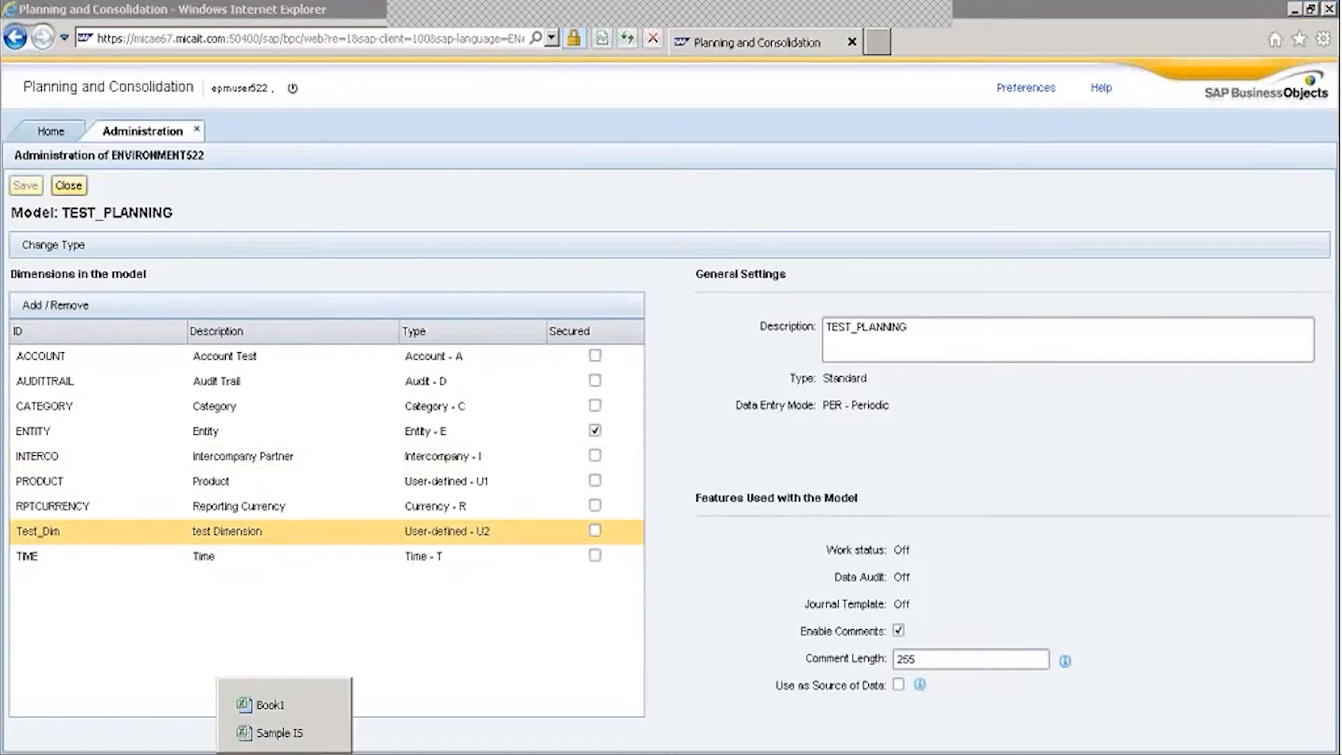
Close the Sample IS workbook without saving.
left_click(321, 733)
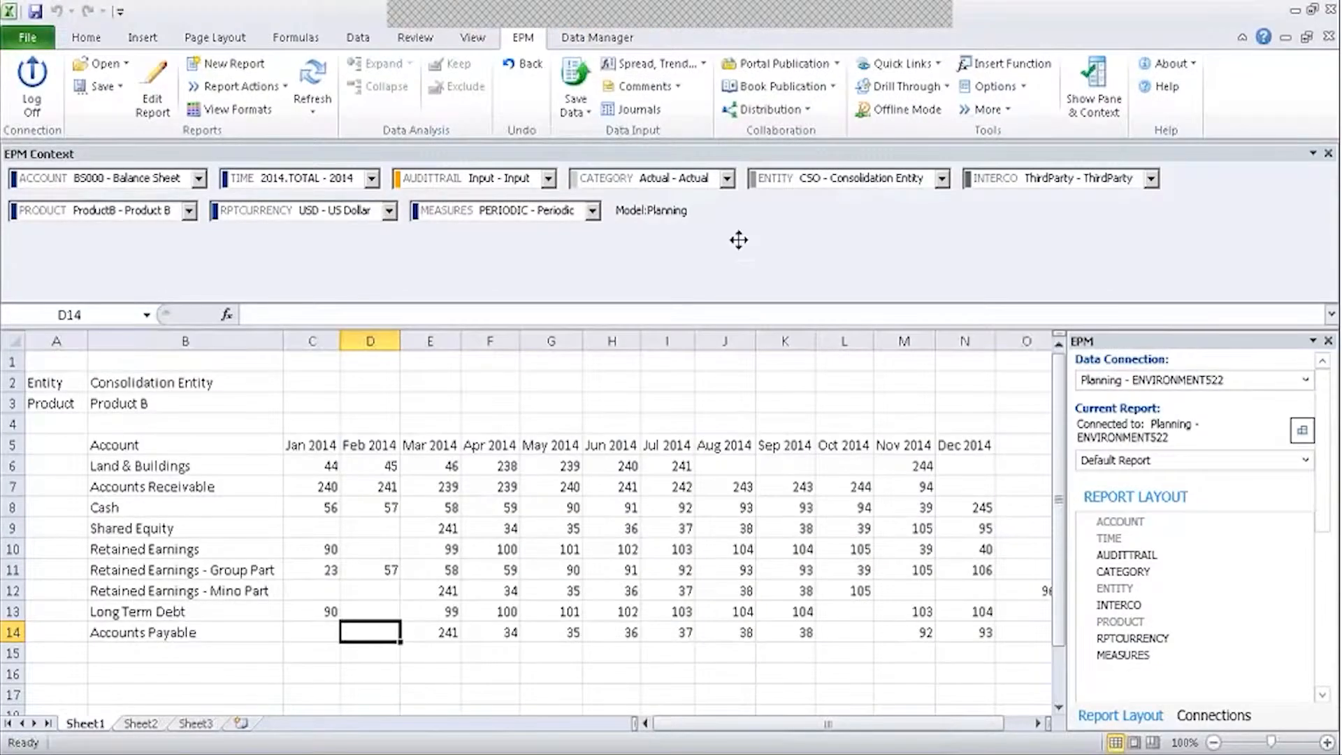
left_click(1329, 36)
left_click(669, 413)
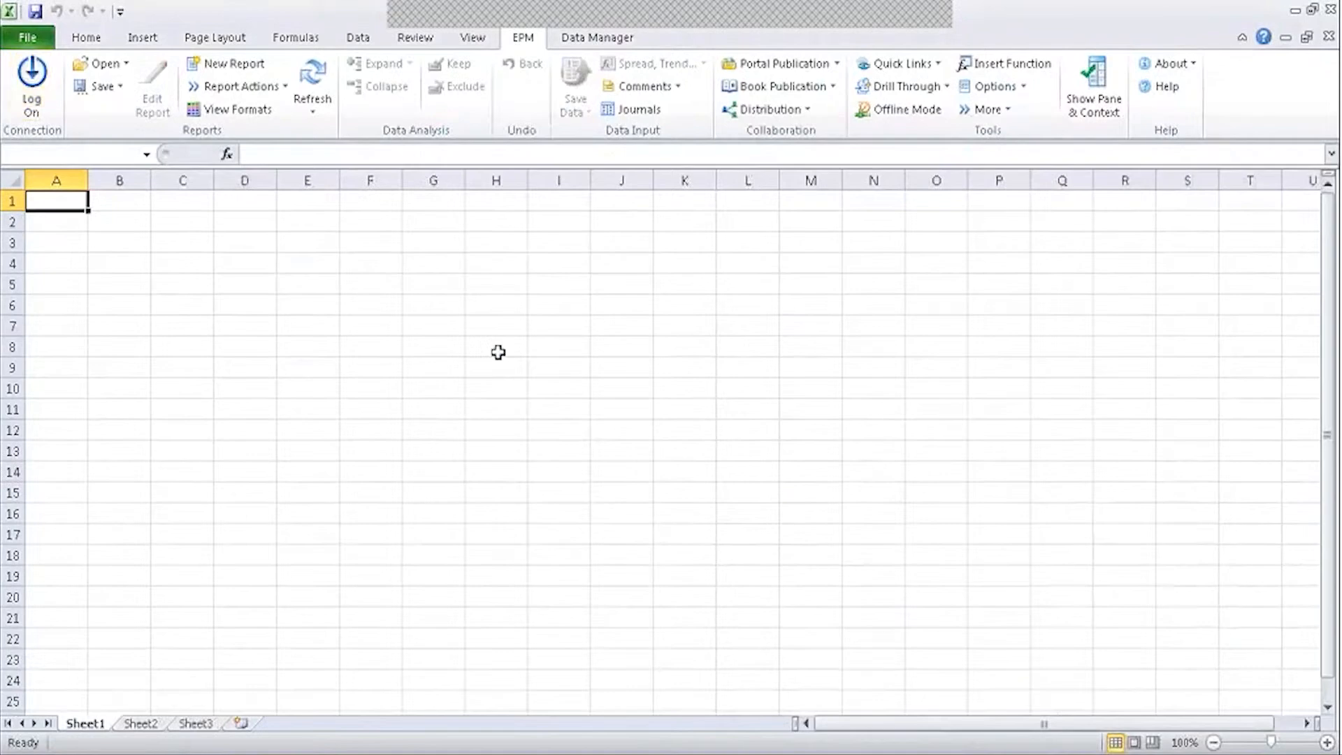
Duplicate the Planning connection in EPM's Connection Manager, creating Planning - ENVIRONMENT522 (1).
left_click(29, 88)
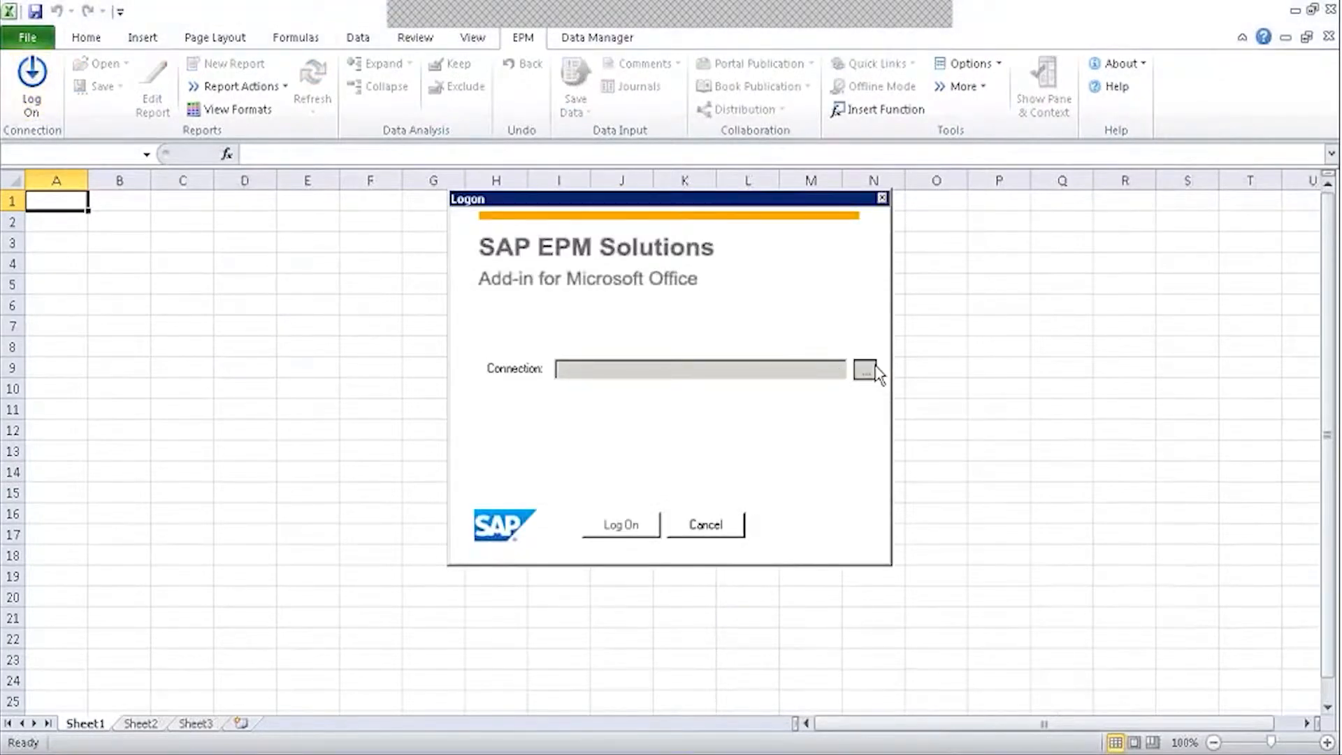
left_click(869, 370)
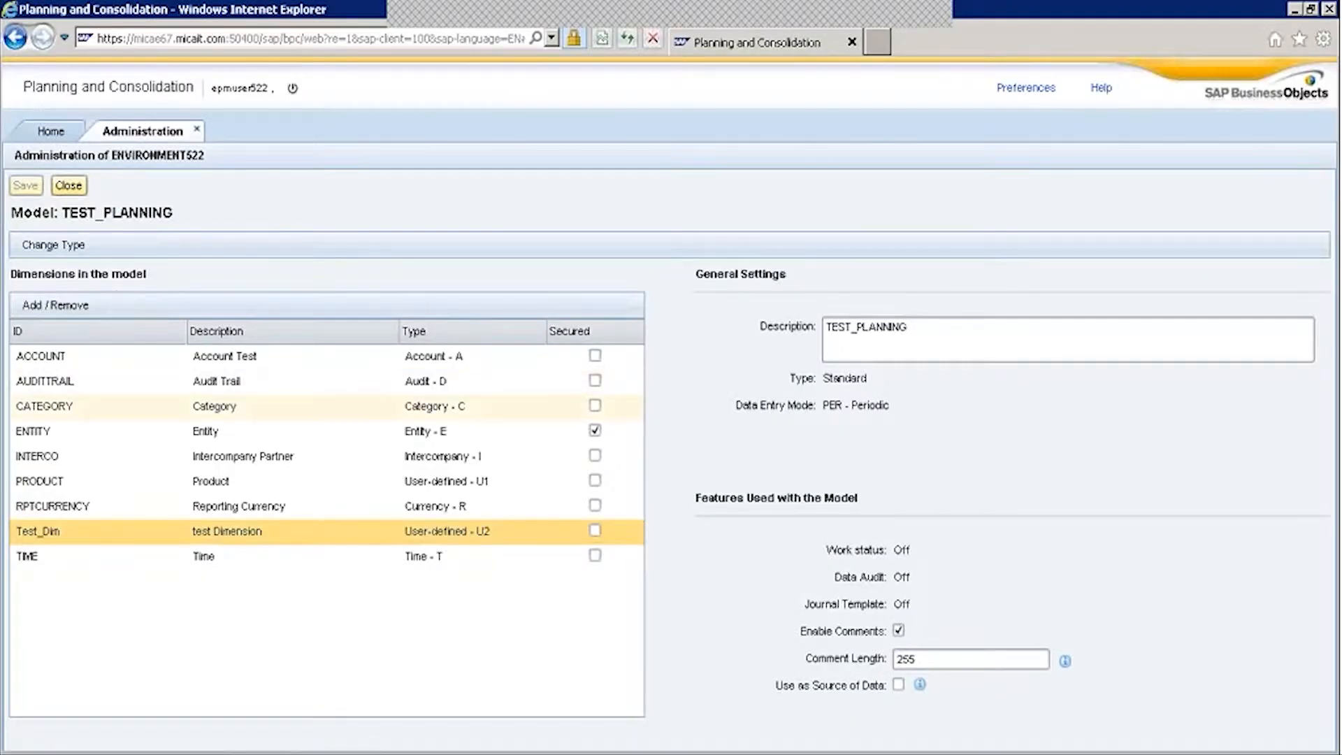
left_click(277, 752)
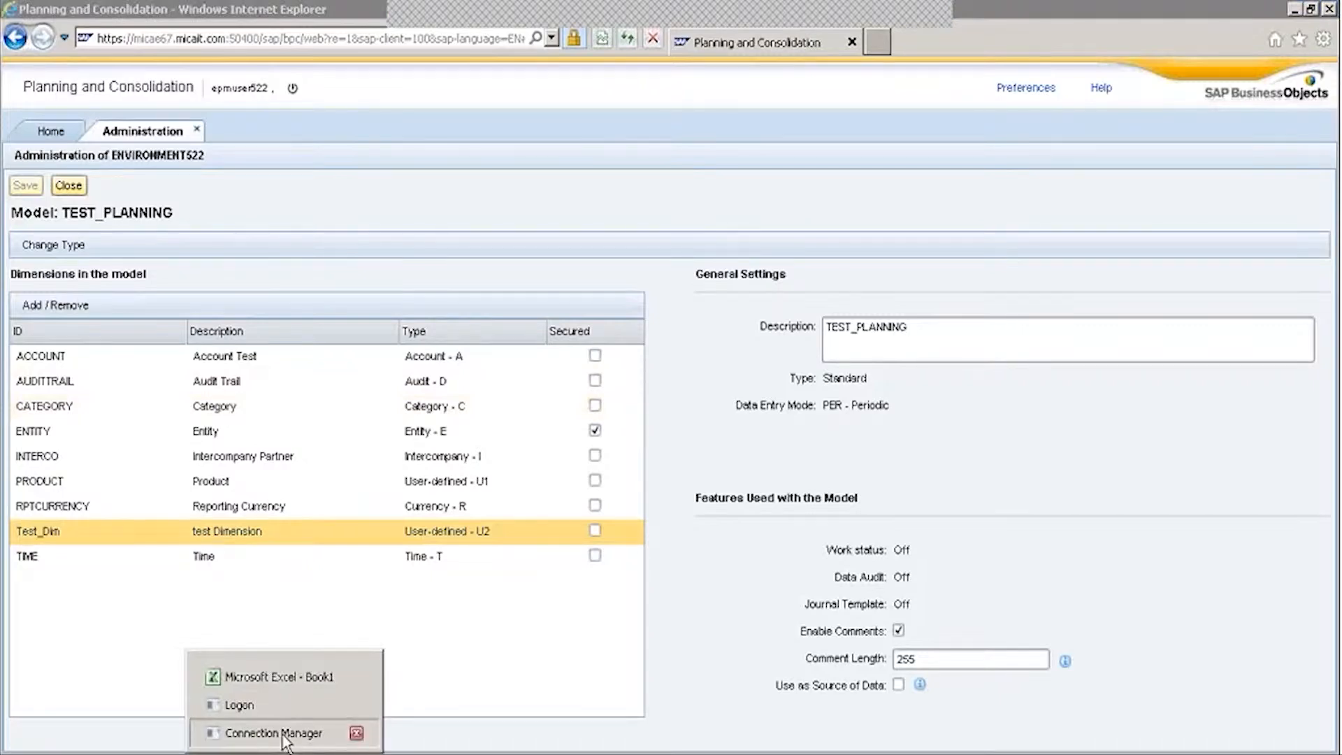
left_click(273, 732)
left_click(967, 264)
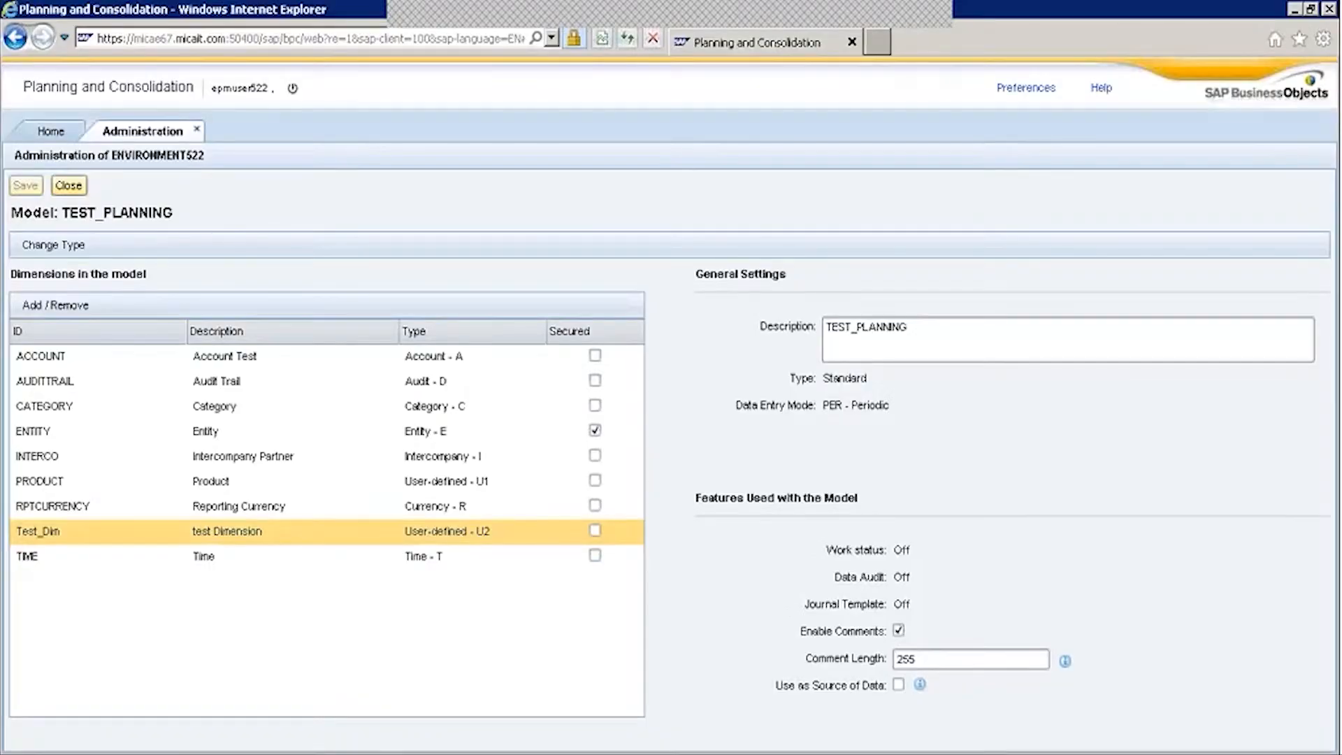
Edit the duplicated Planning - ENVIRONMENT522 (1) connection and log on with the user's credentials.
mouse_move(287, 753)
left_click(321, 738)
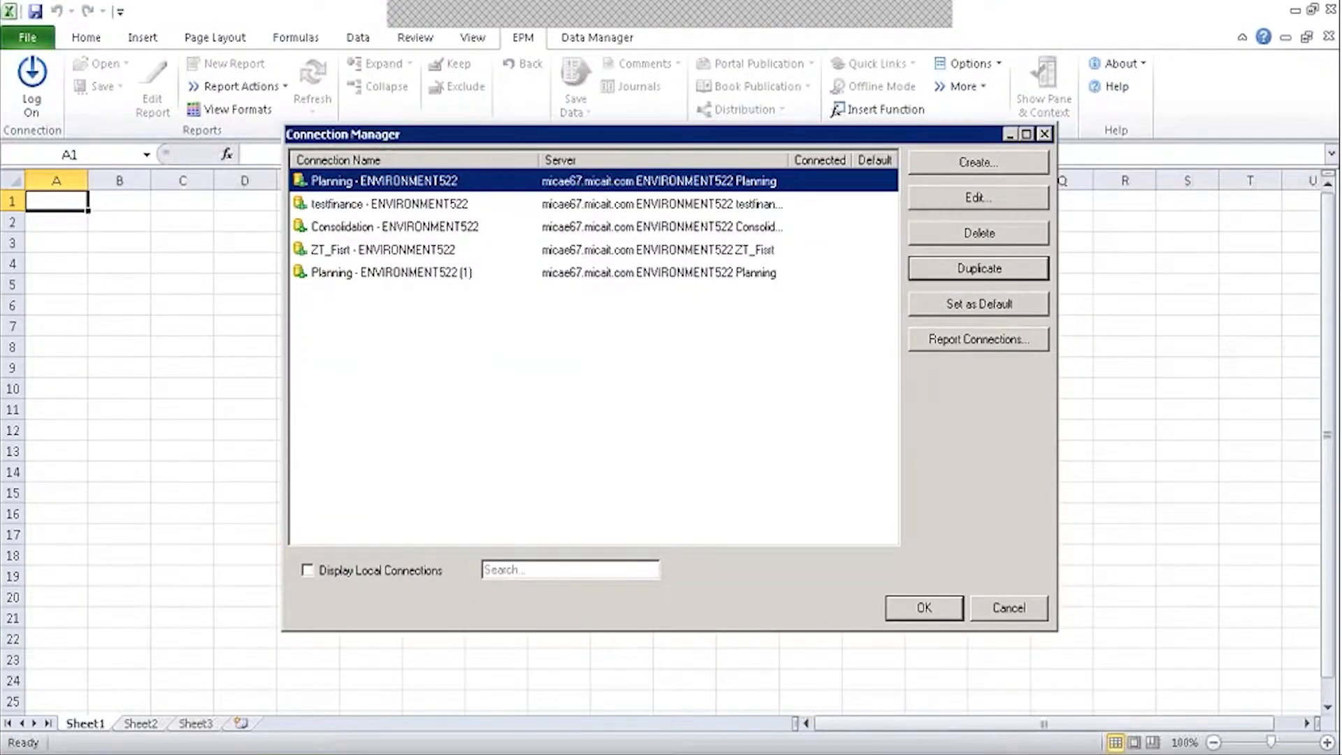
left_click(392, 272)
left_click(982, 201)
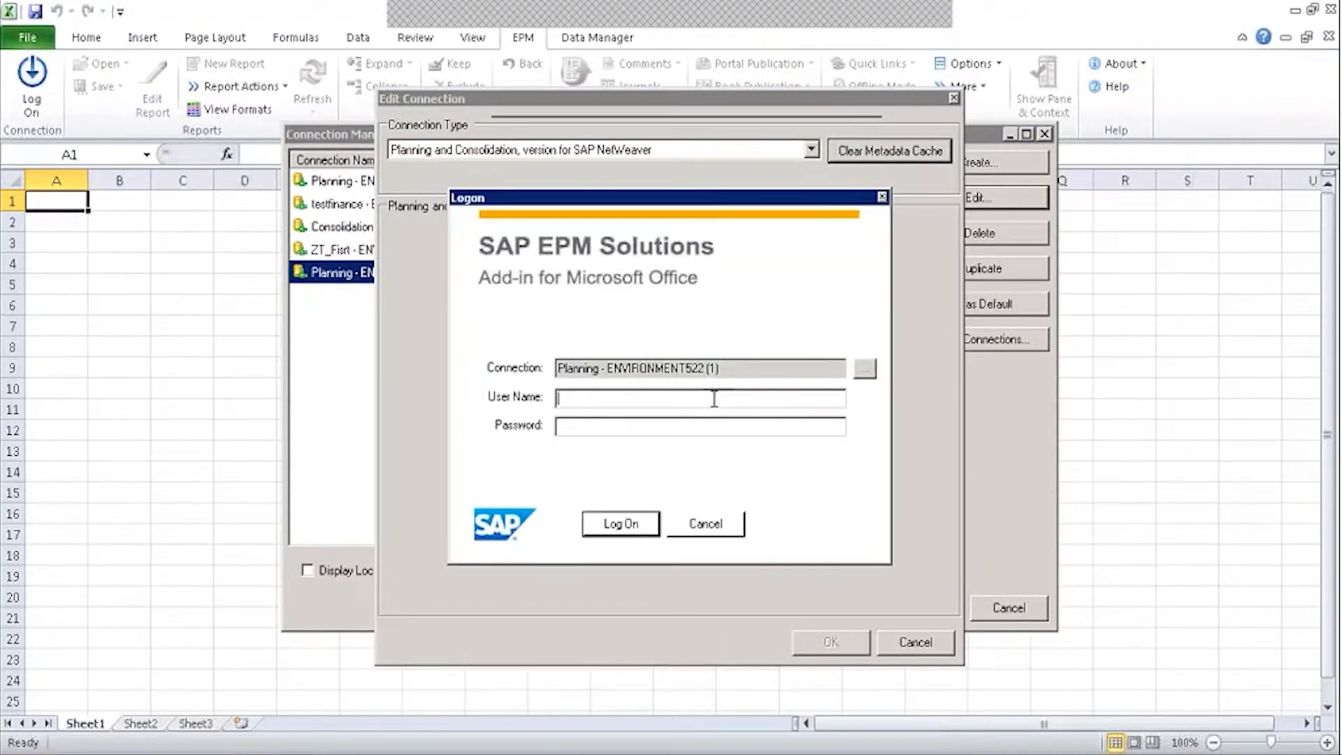
type("epmuser522")
key("Tab")
type("*******")
left_click(601, 517)
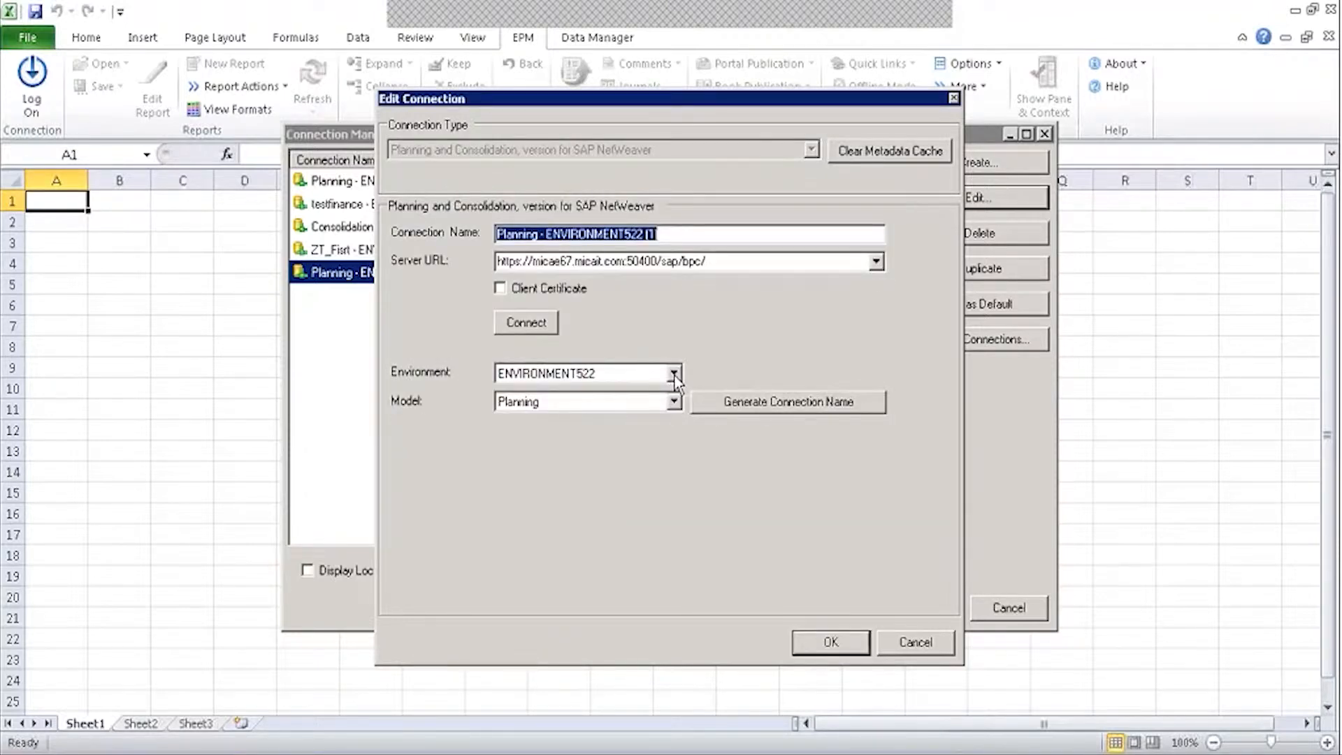
Check the Model list keeps Planning, then cancel Edit Connection and close Connection Manager.
left_click(674, 402)
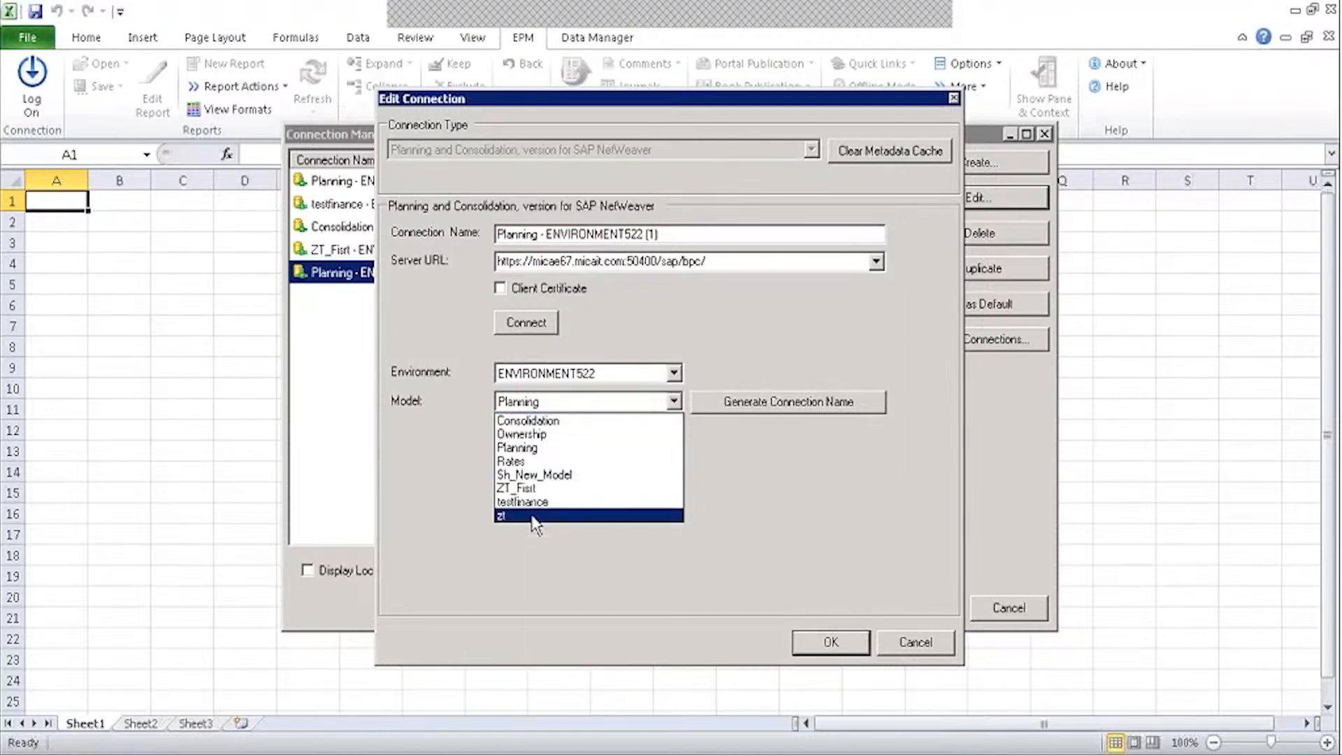
left_click(517, 561)
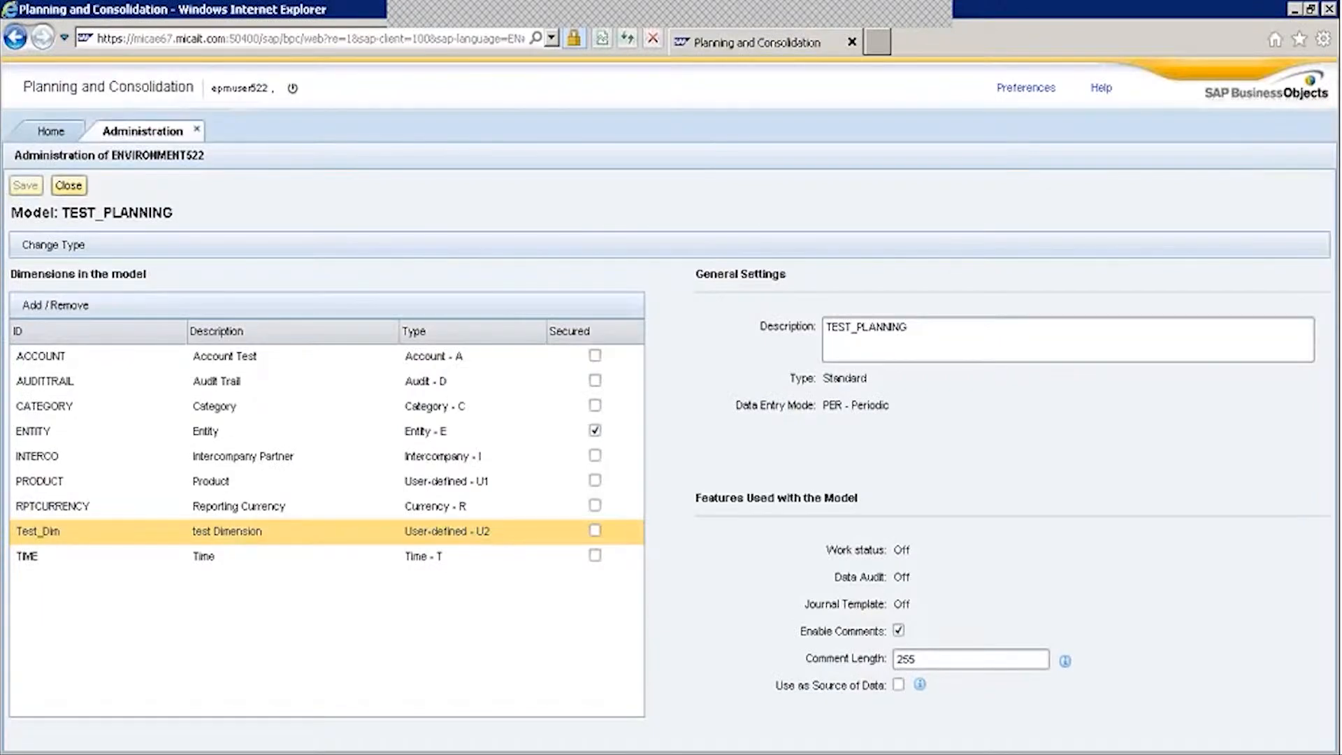
left_click(69, 185)
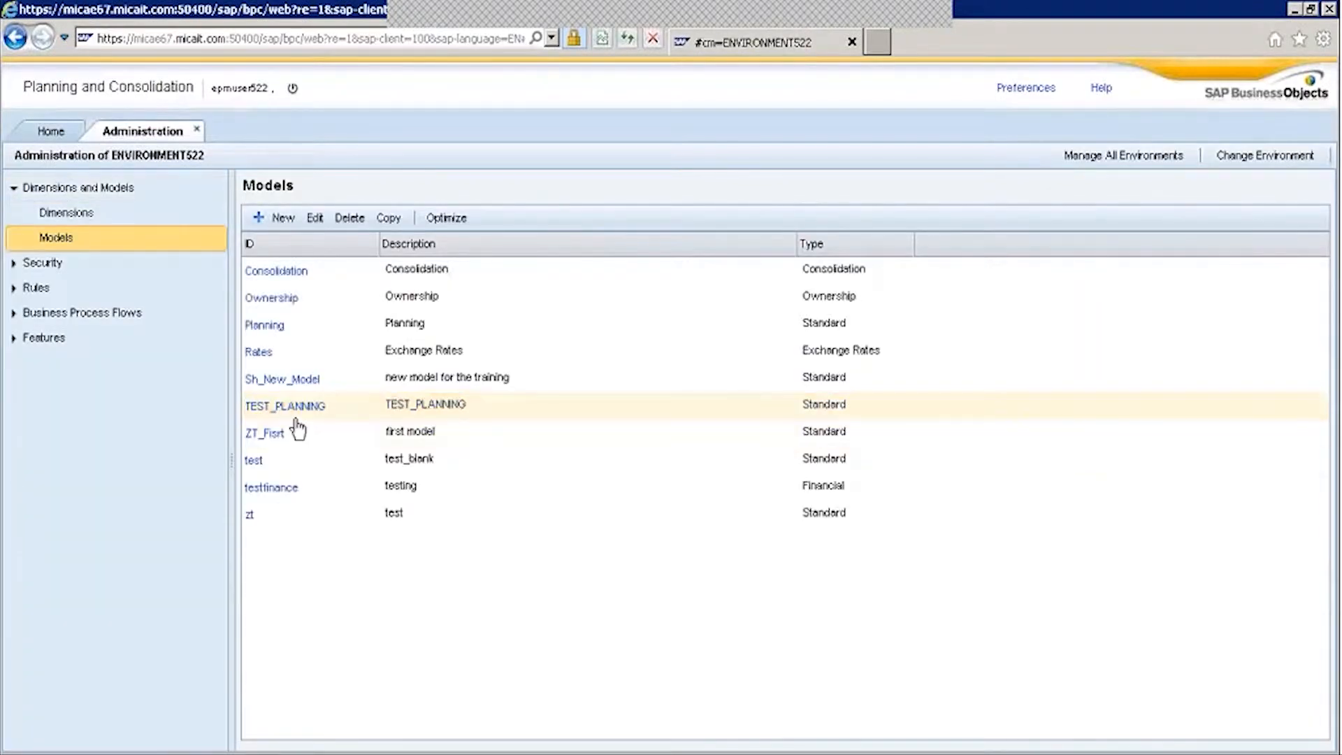
mouse_move(279, 752)
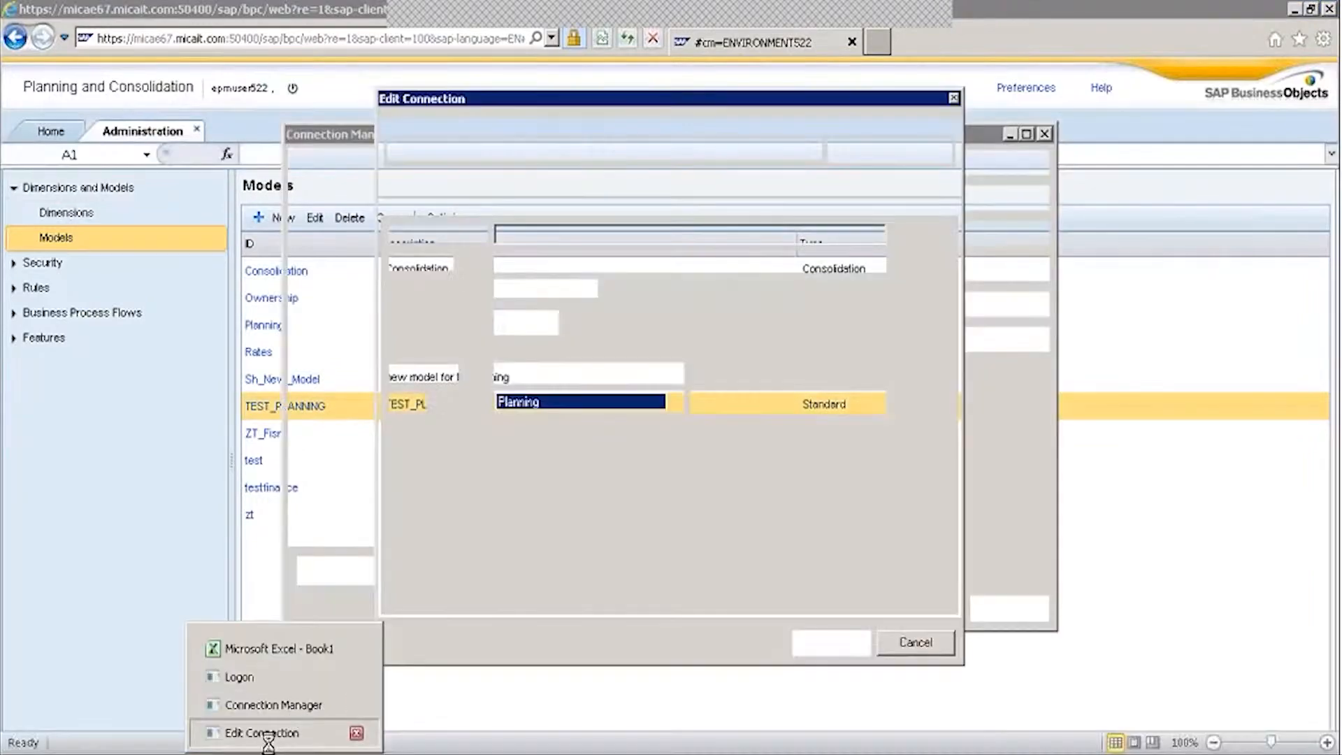
left_click(266, 733)
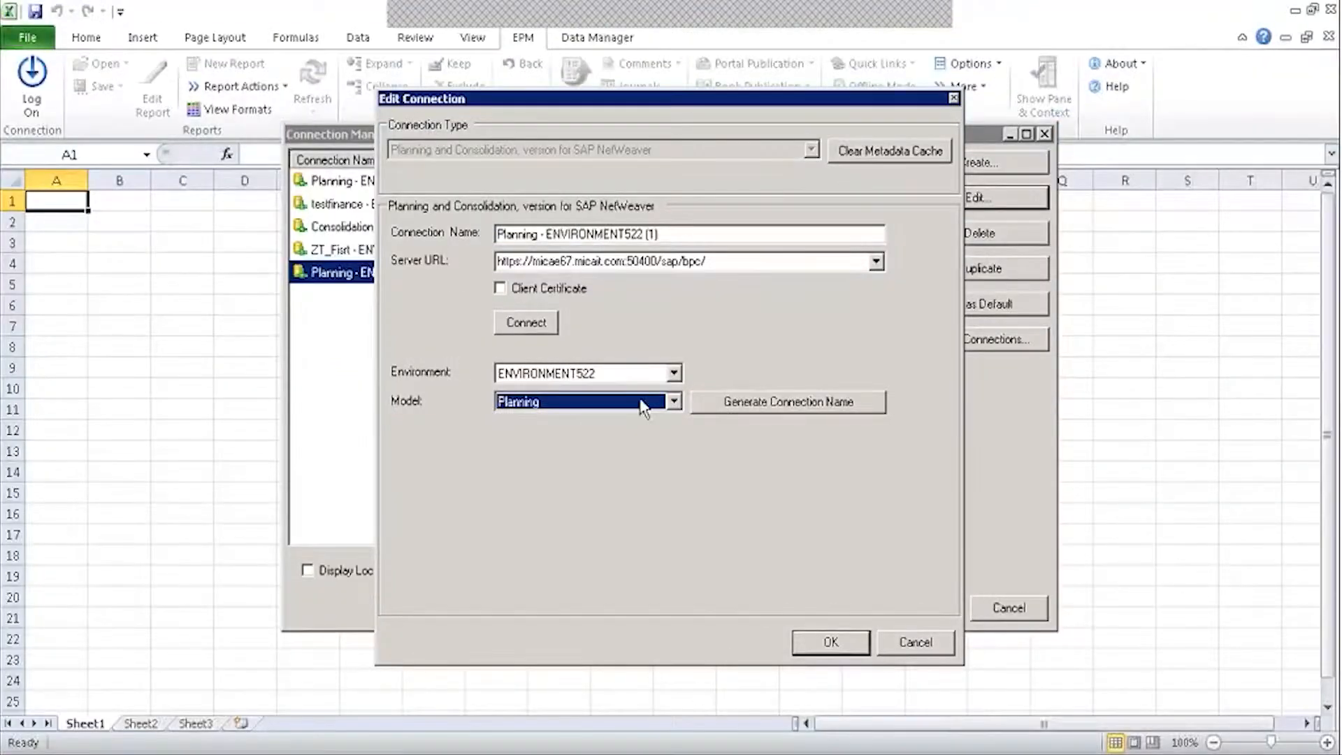
left_click(644, 402)
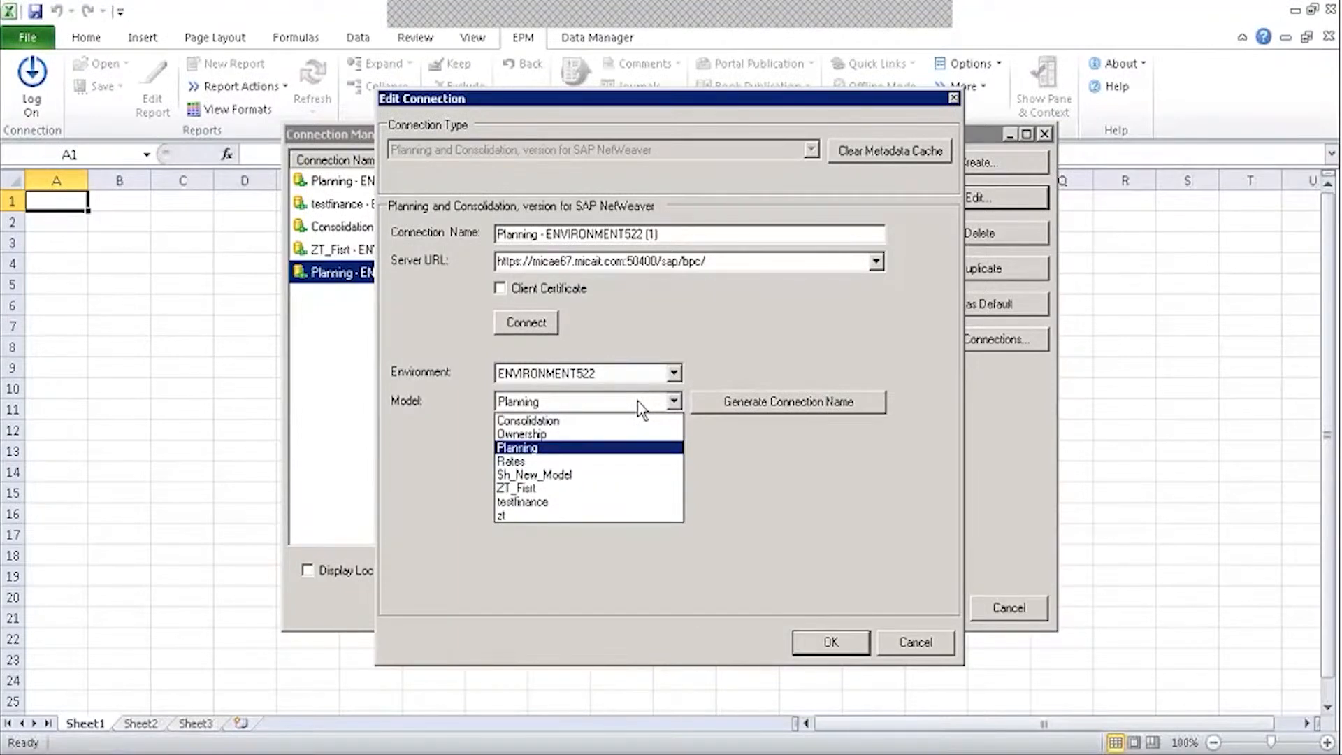
left_click(557, 449)
left_click(911, 643)
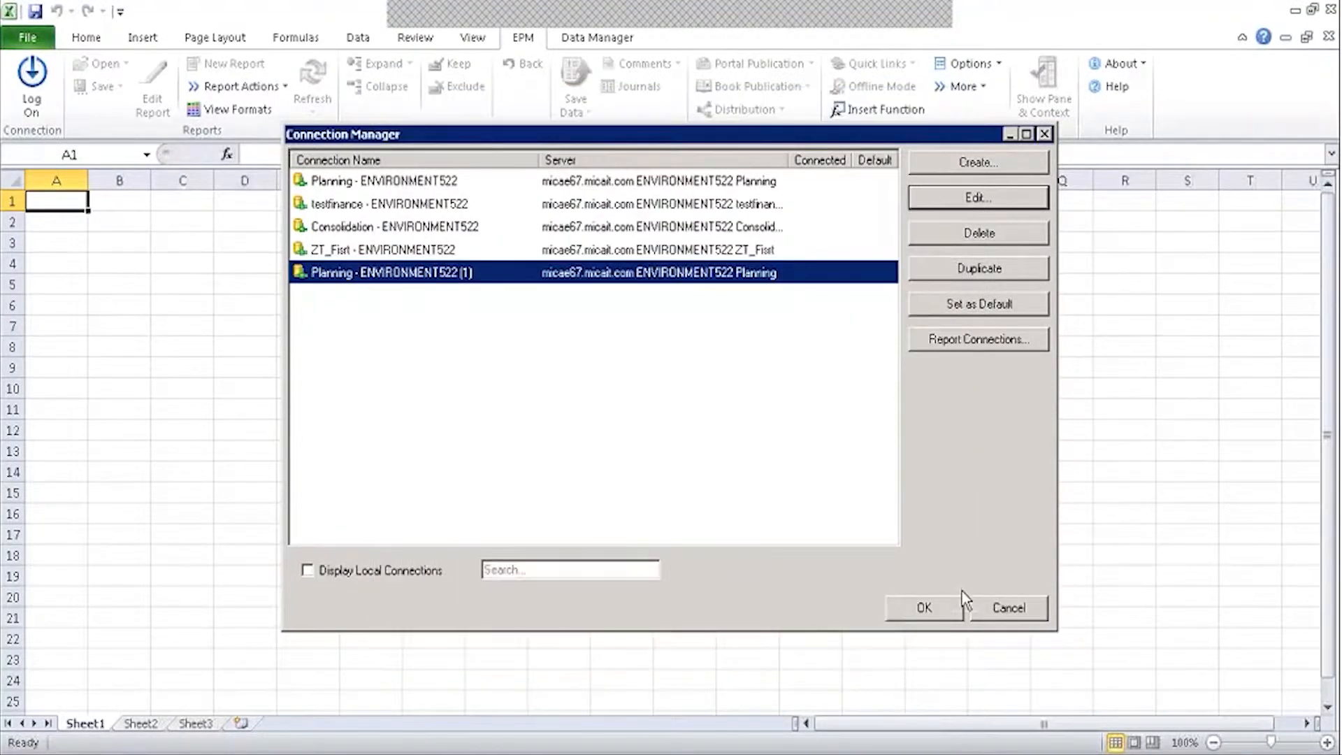
left_click(982, 616)
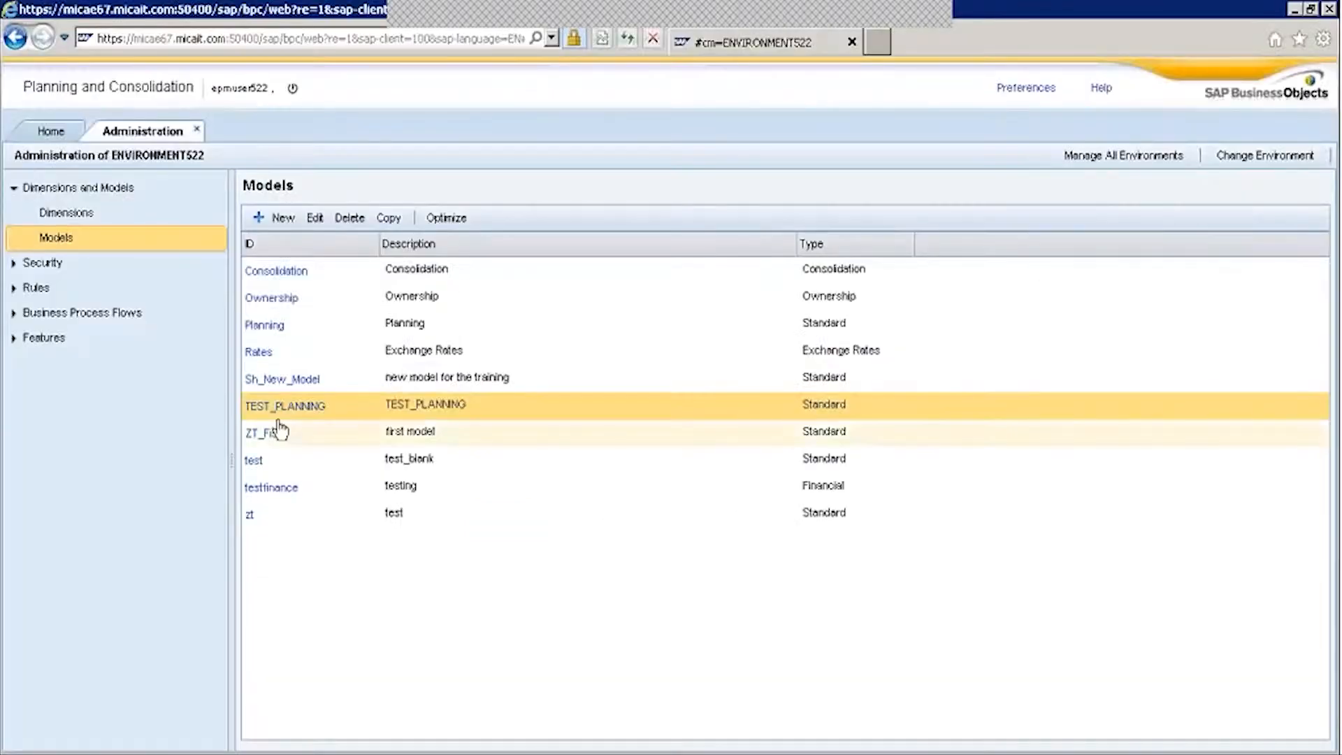
Give the AdminMbrAccPrf profile Write access to All ENTITY members of TEST_PLANNING and save.
left_click(52, 268)
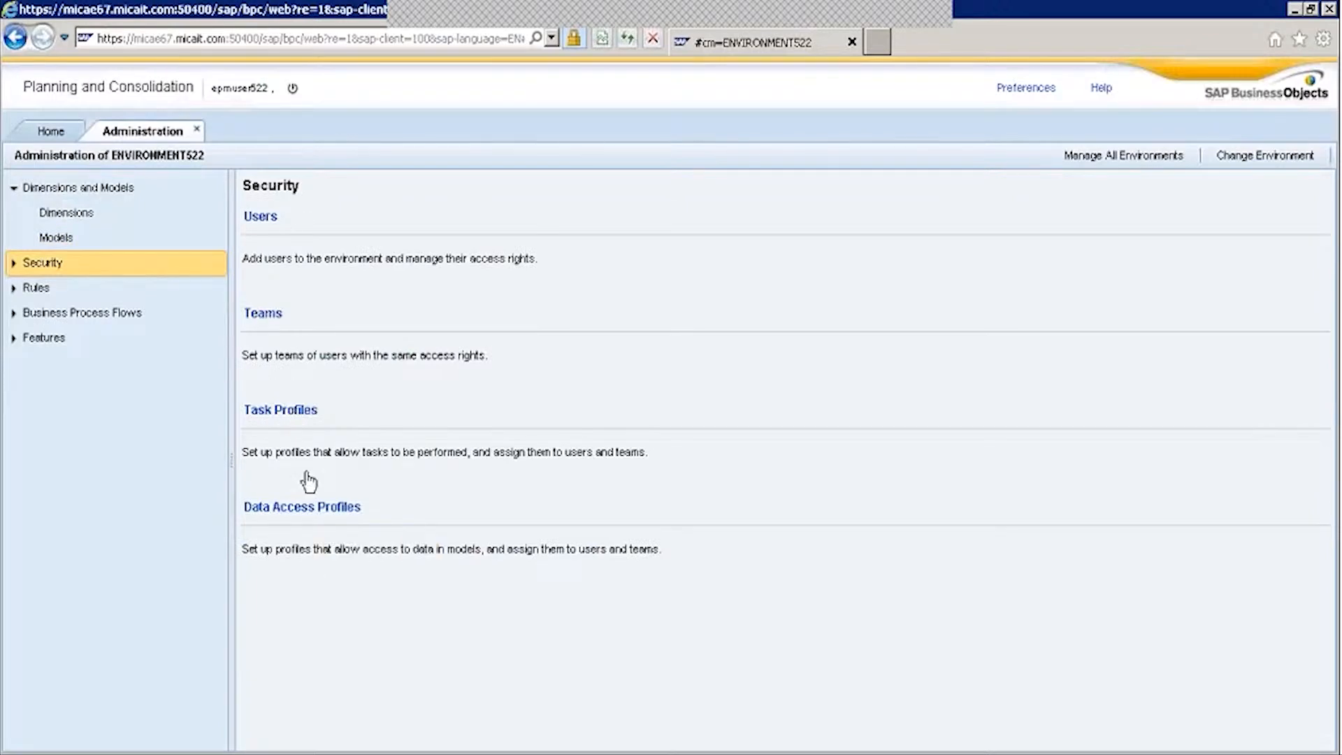
left_click(279, 505)
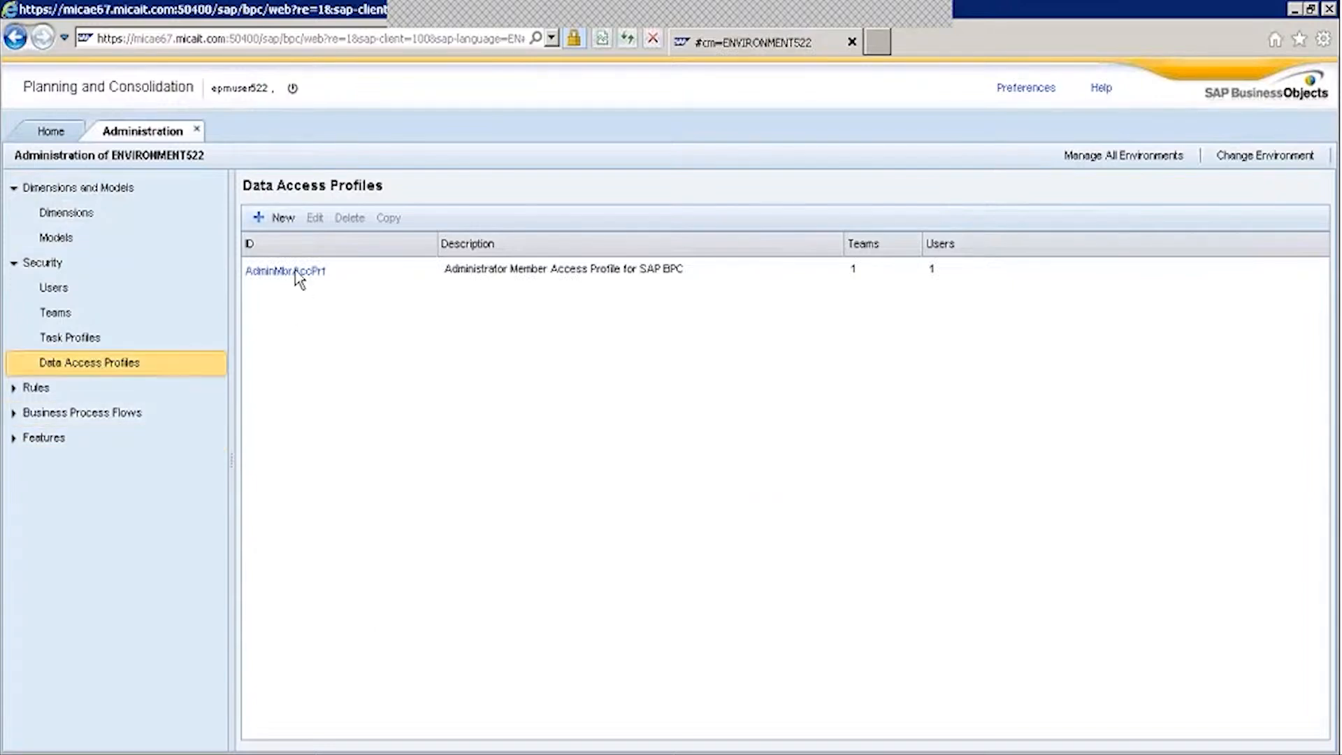
left_click(288, 272)
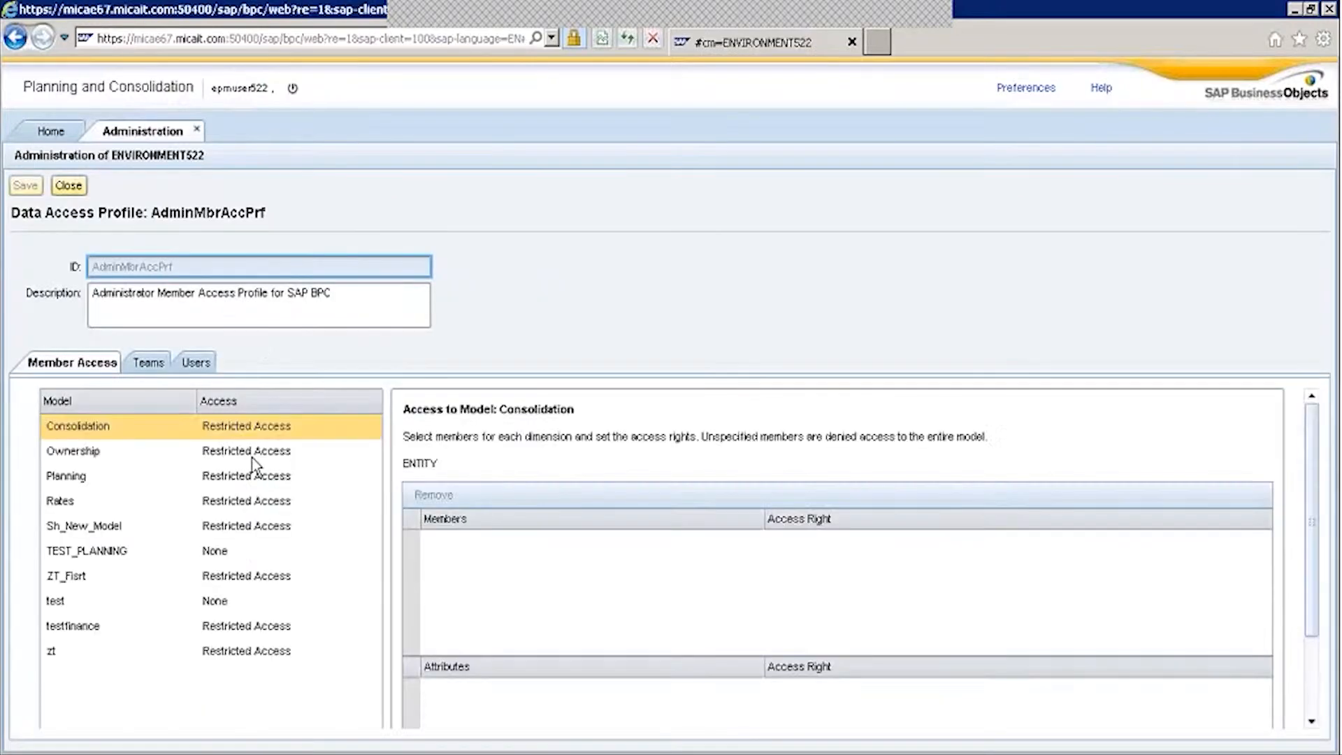
left_click(105, 552)
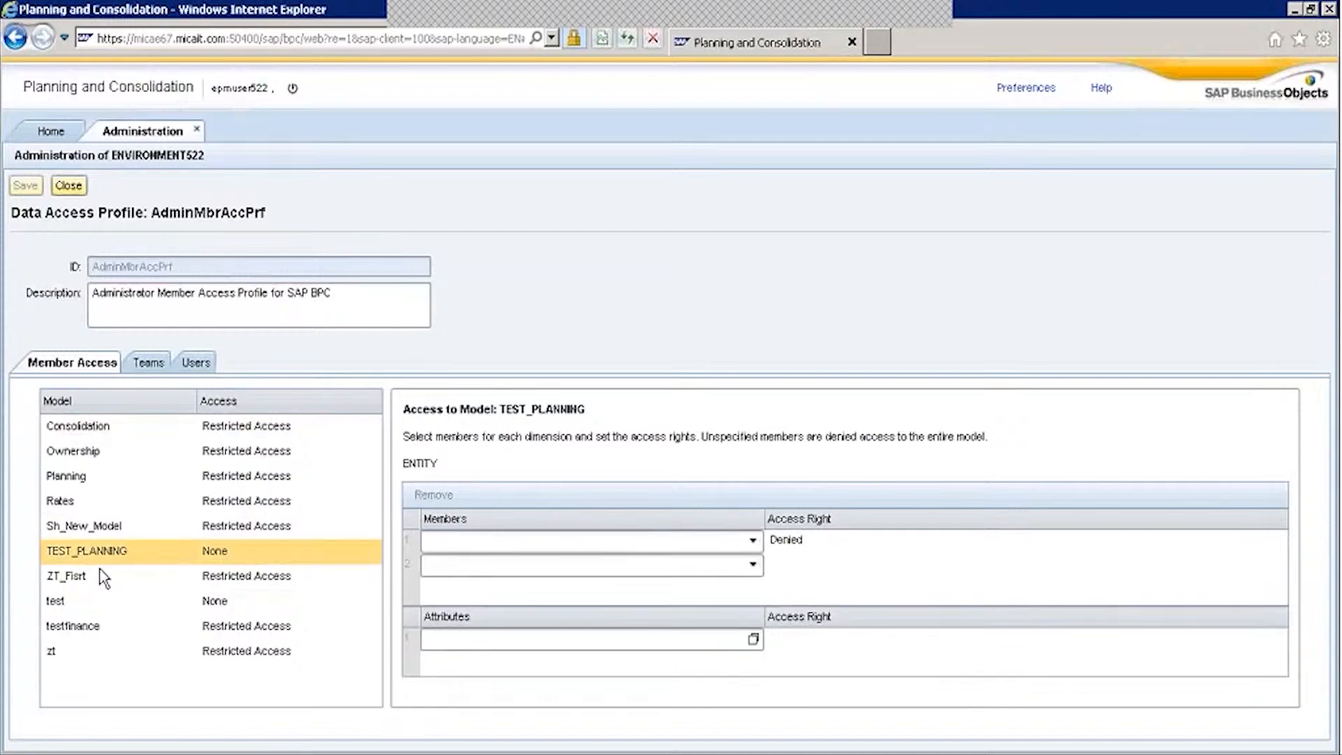
left_click(754, 542)
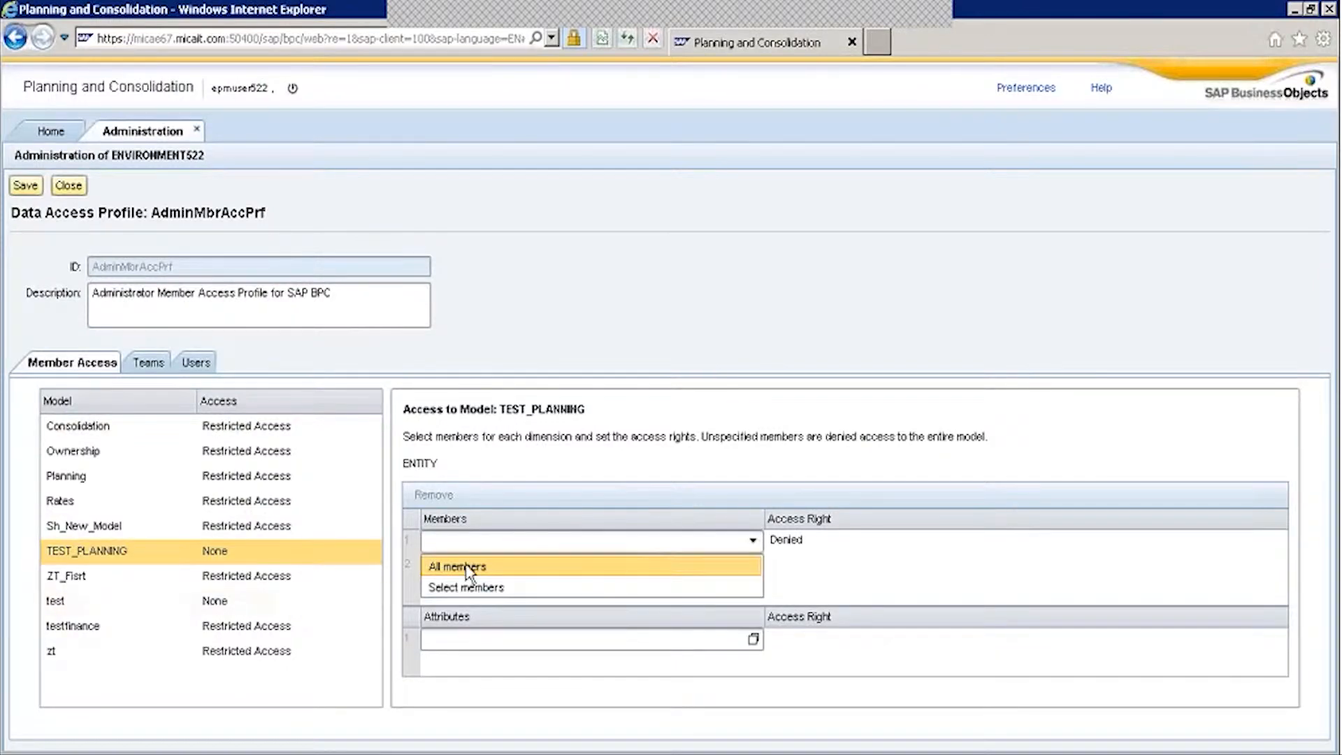
left_click(458, 562)
left_click(801, 540)
left_click(797, 542)
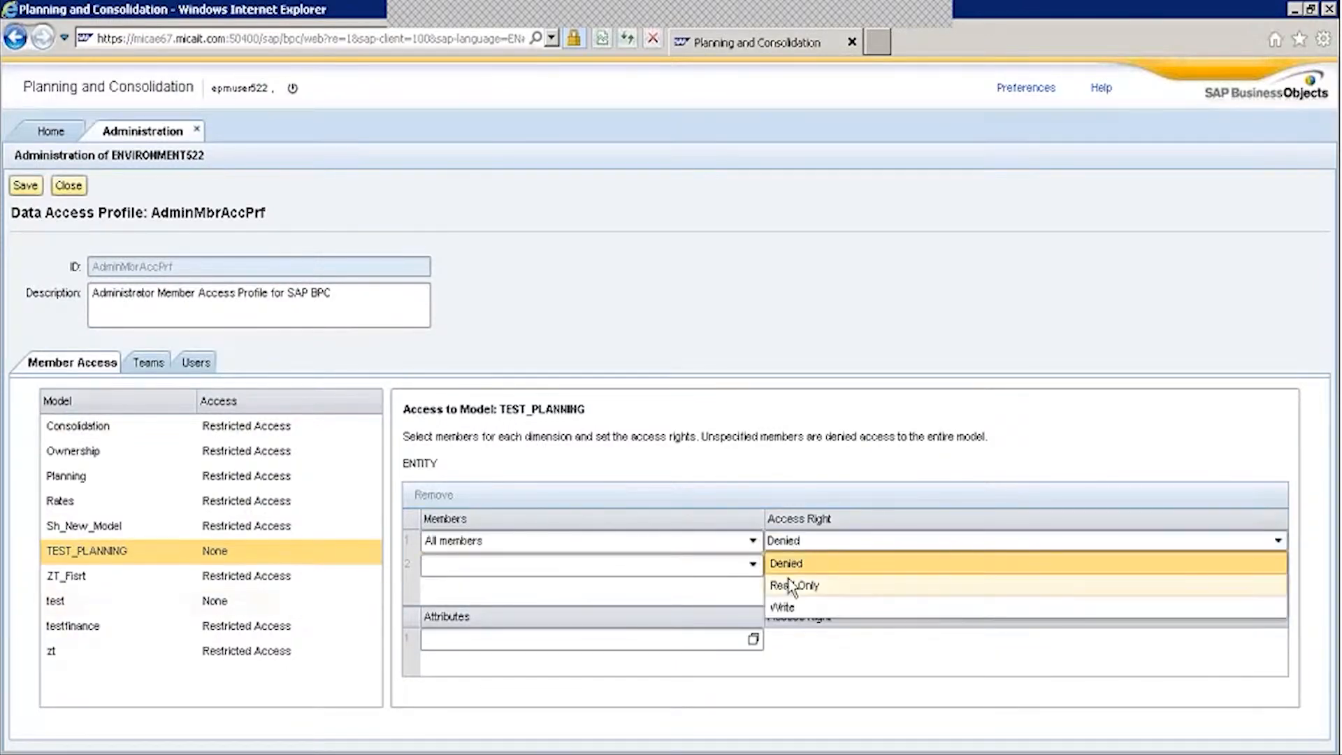
left_click(781, 608)
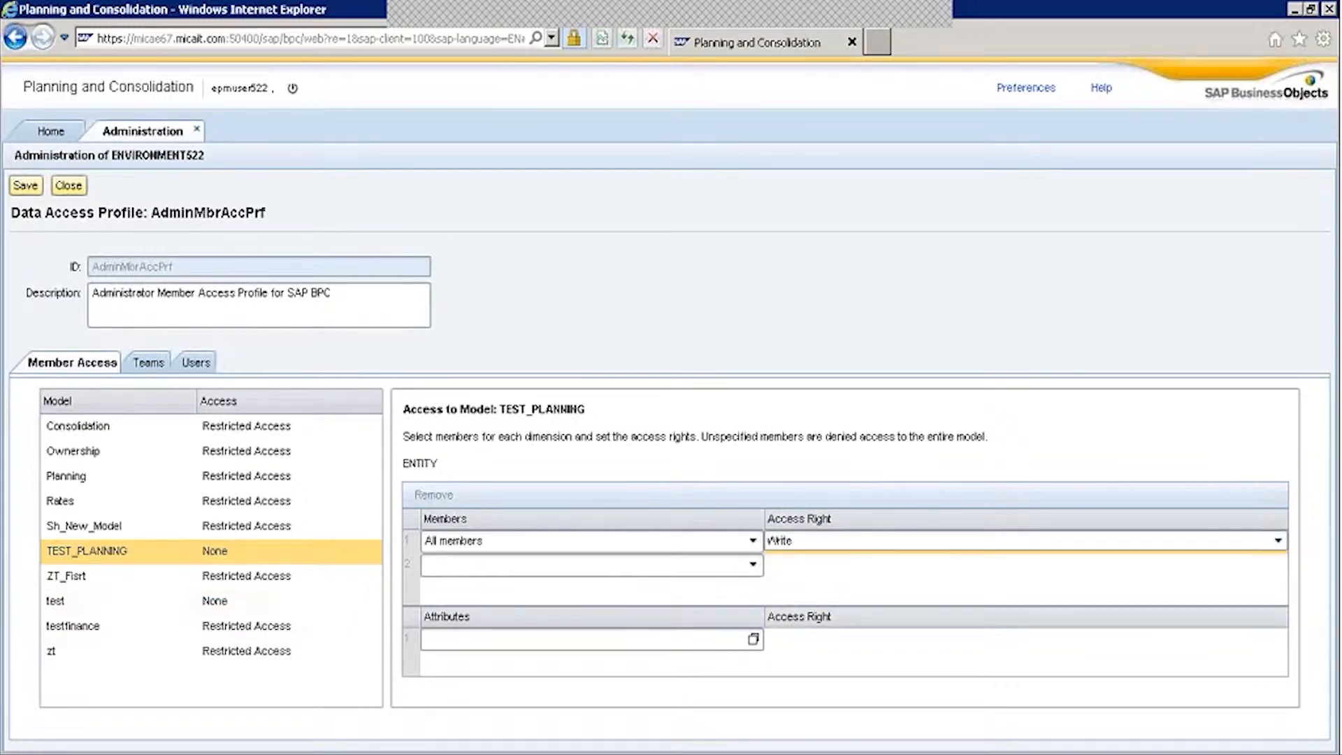
left_click(25, 186)
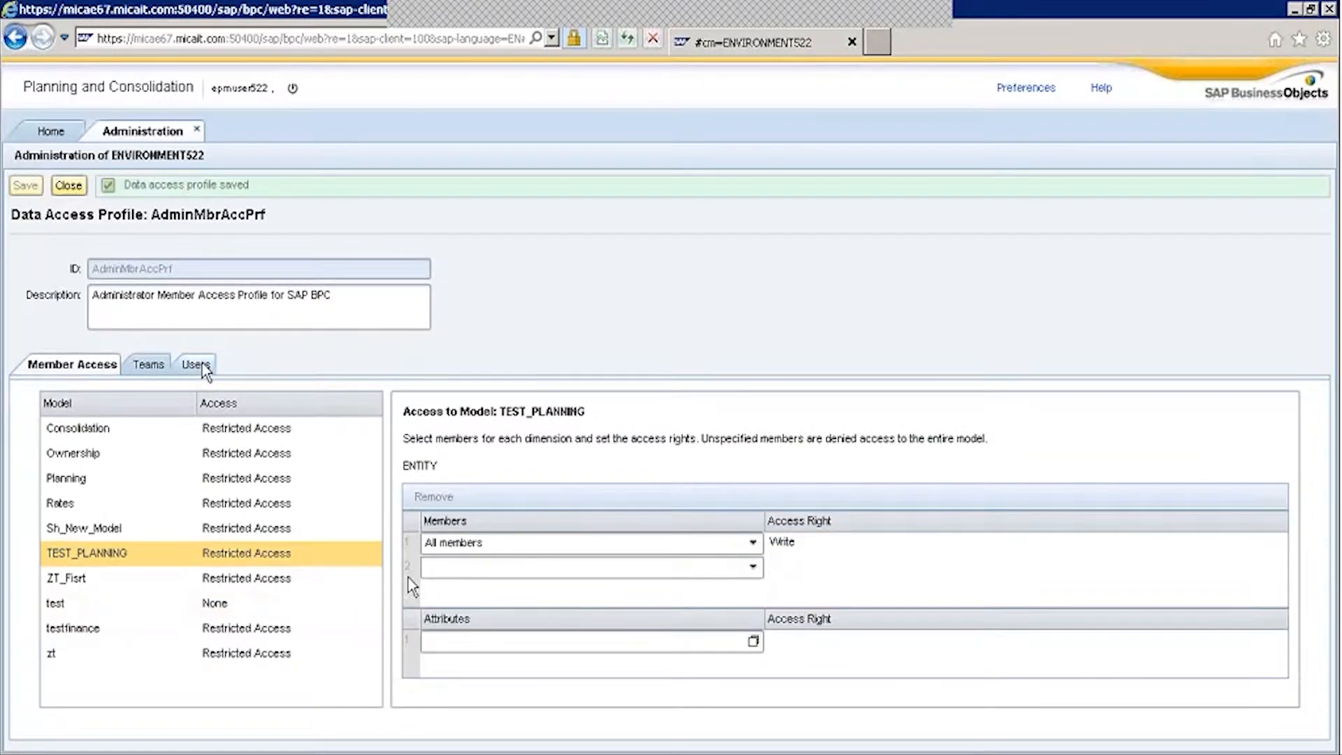
Dismiss the ENTITY attribute-based filter unchanged, save the profile again and close it.
left_click(753, 639)
left_click(849, 616)
left_click(40, 186)
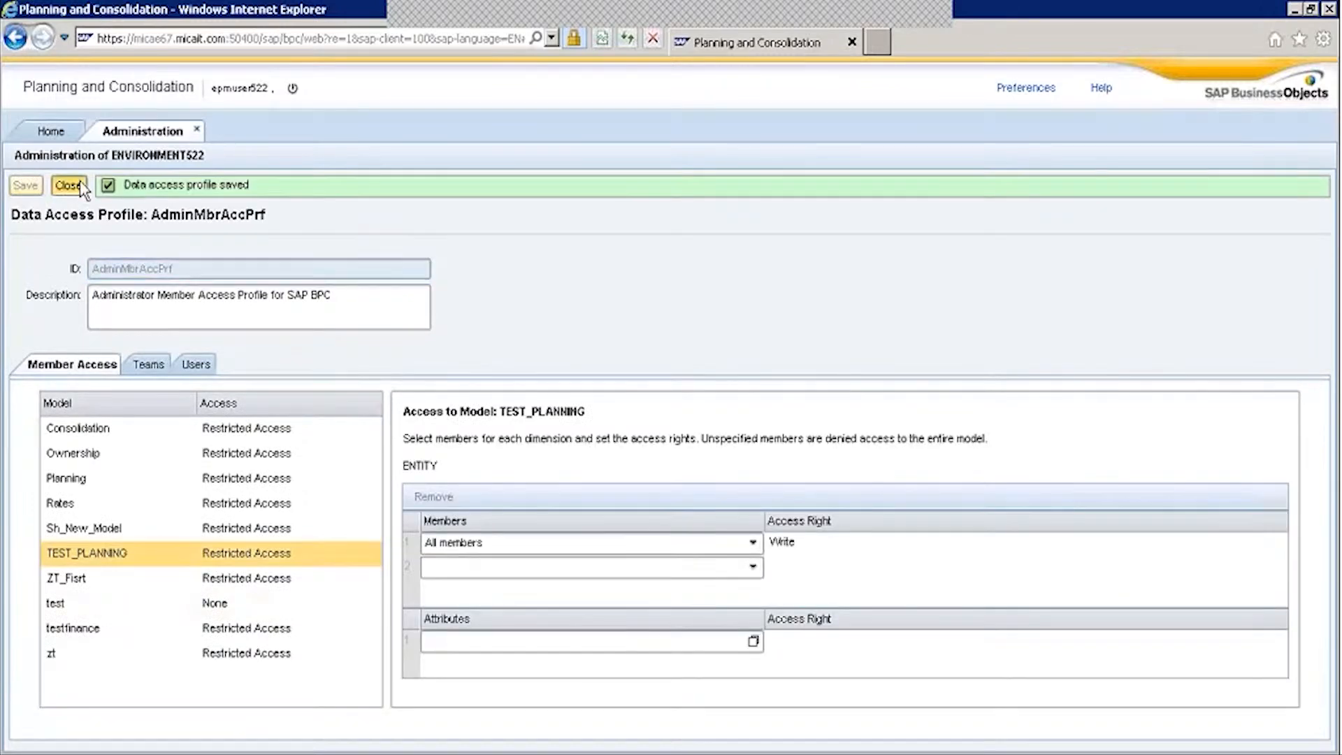
left_click(81, 186)
Edit the second Planning - ENVIRONMENT522 connection and log on with the user's credentials.
left_click(278, 730)
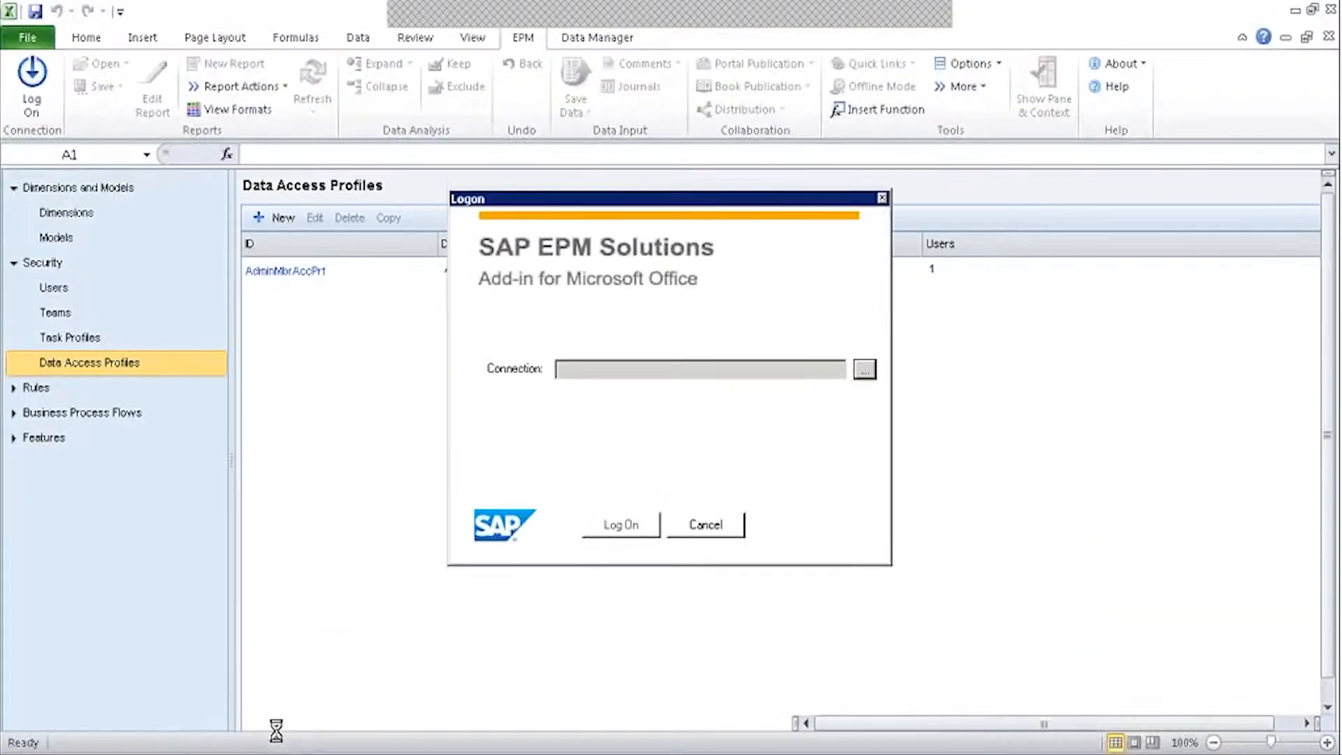
left_click(865, 369)
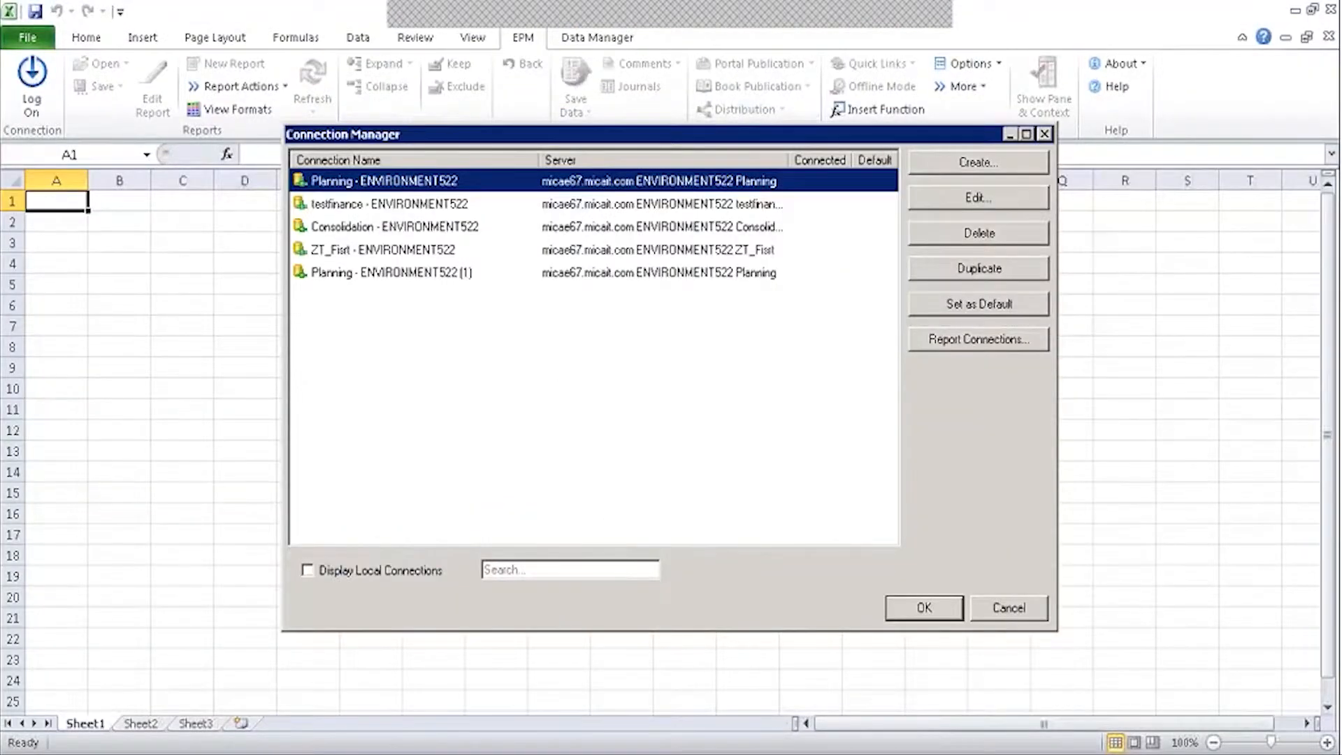
left_click(463, 275)
left_click(979, 198)
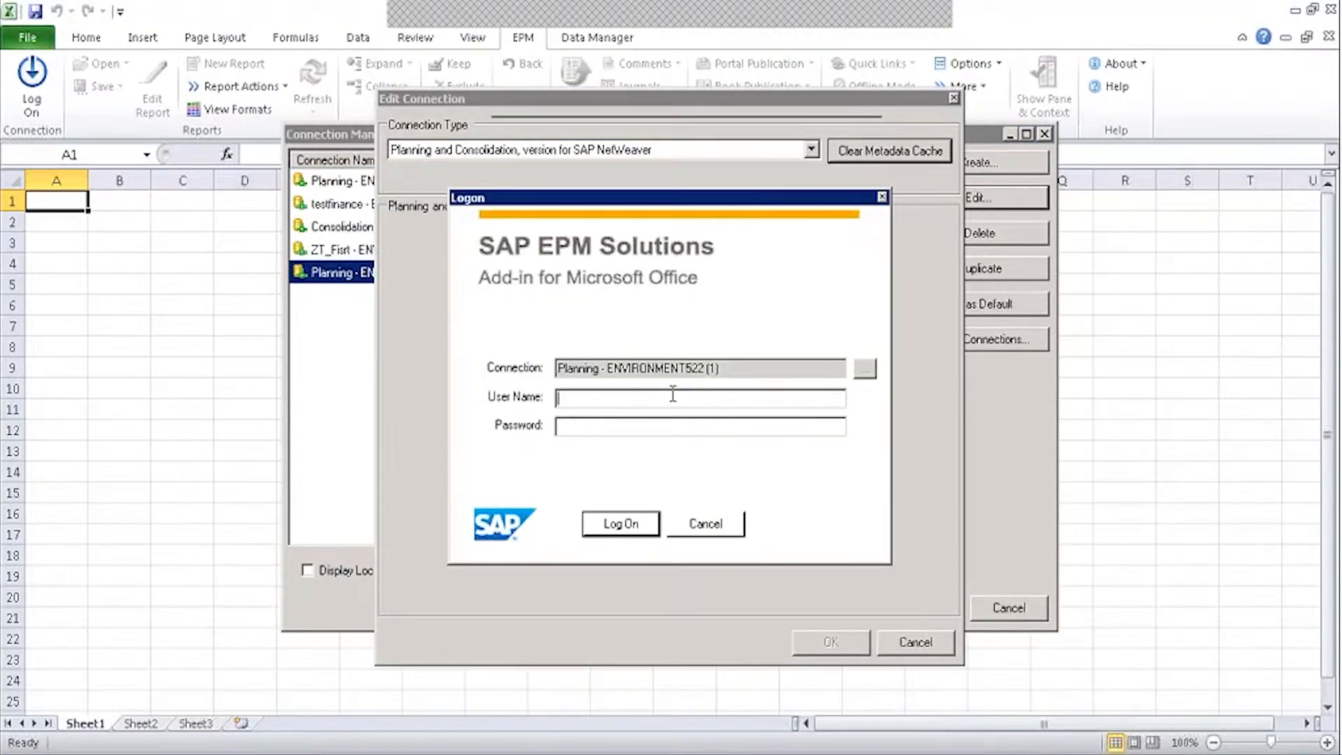
type("c")
key("BackSpace")
type("epmuser522")
key("Tab")
type("******")
left_click(639, 531)
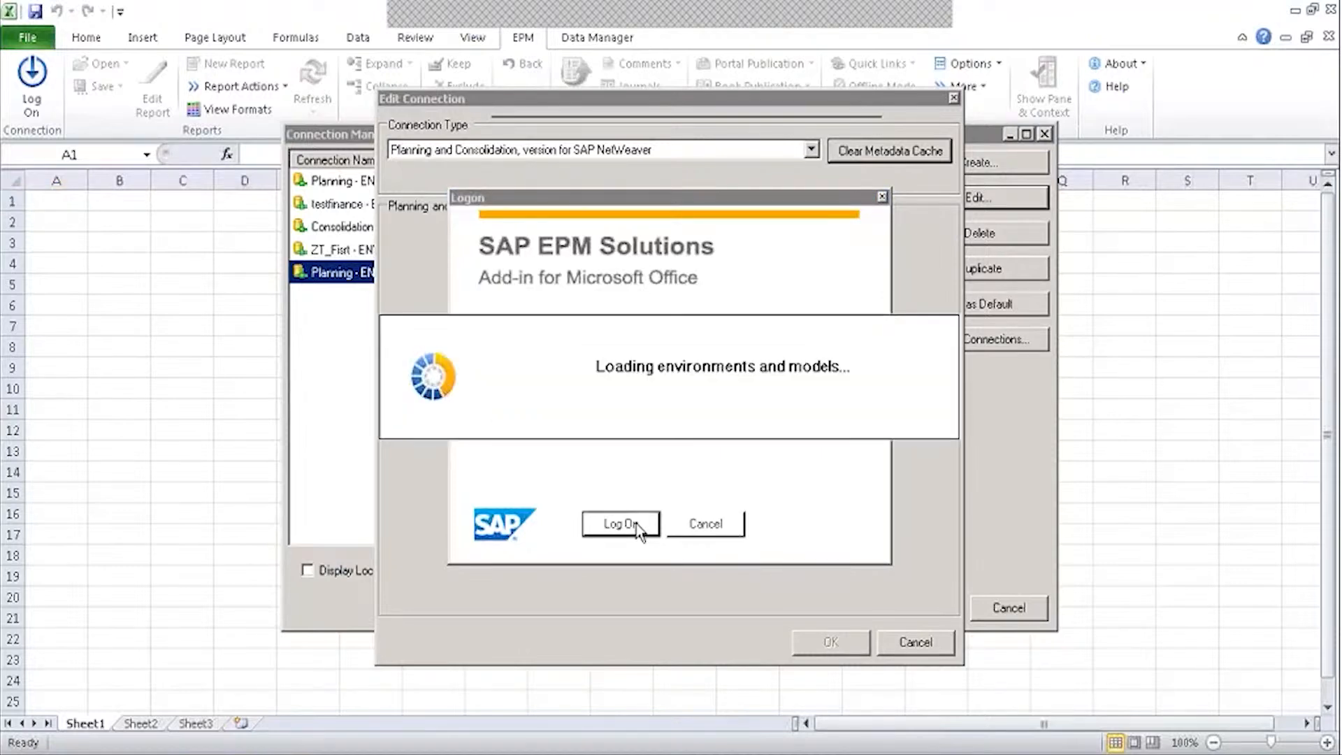
Set the model to TEST_PLANNING, generate the connection name, and save the connection.
left_click(632, 401)
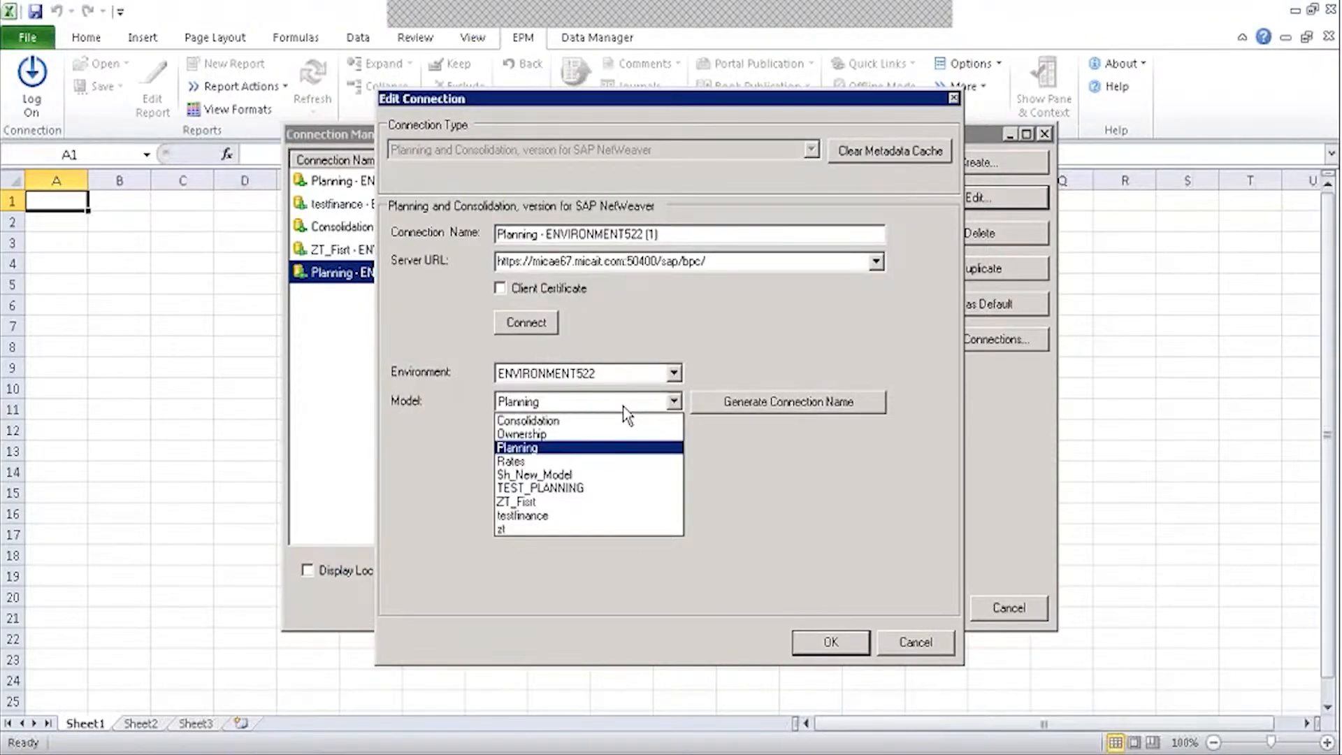
left_click(553, 488)
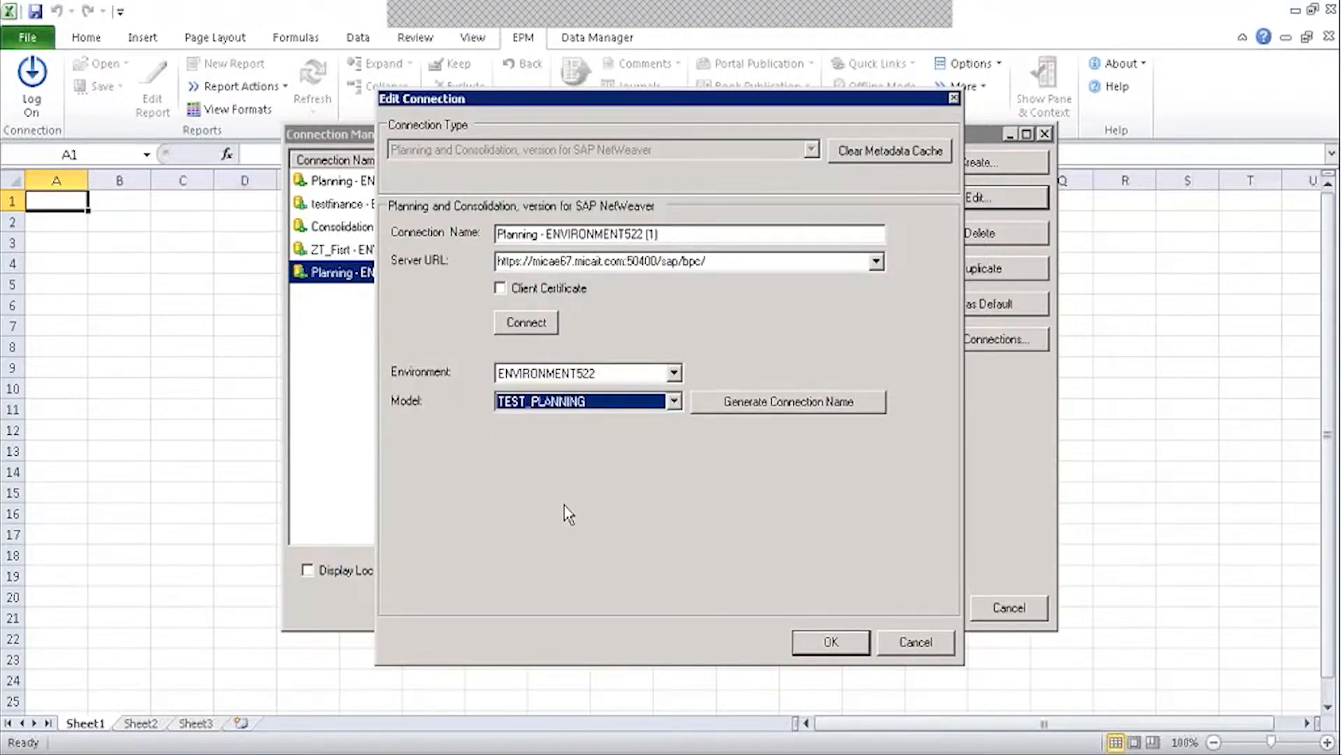
left_click(741, 405)
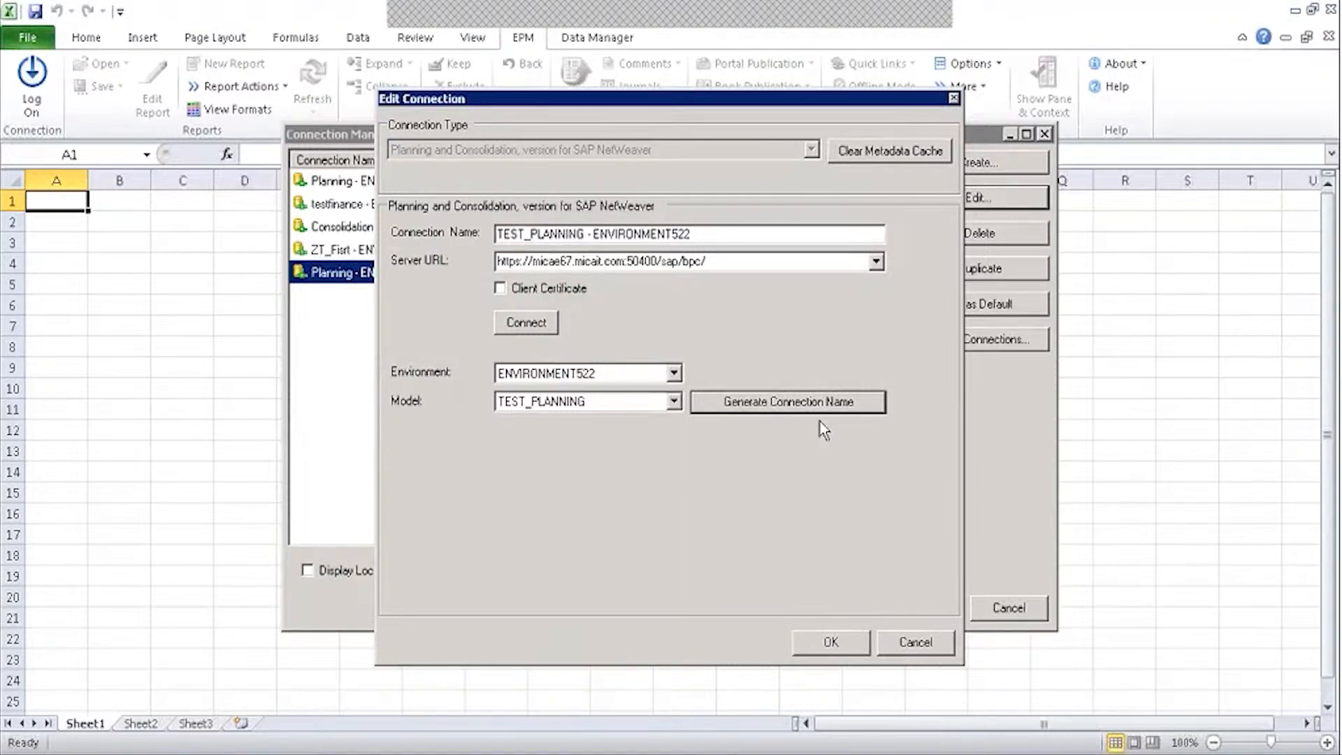
left_click(831, 644)
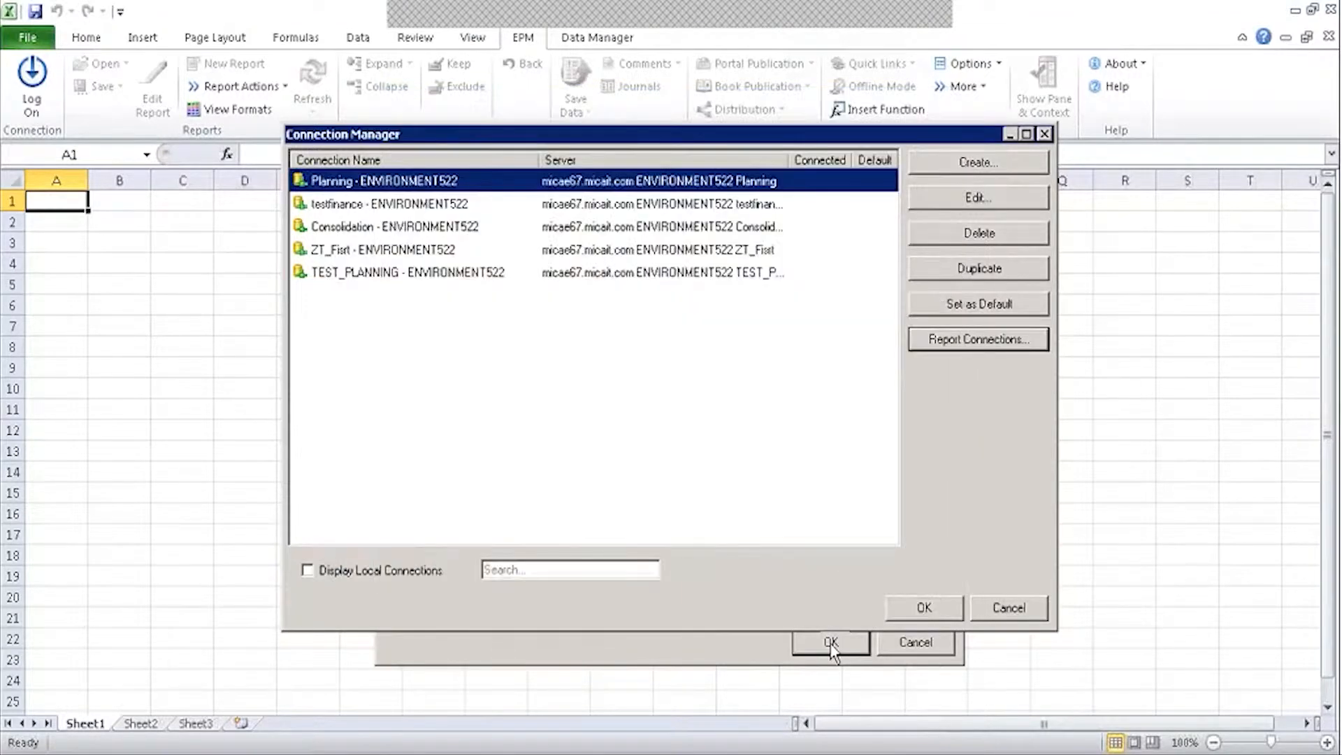
Log on through the TEST_PLANNING - ENVIRONMENT522 connection with the user's credentials.
left_click(923, 608)
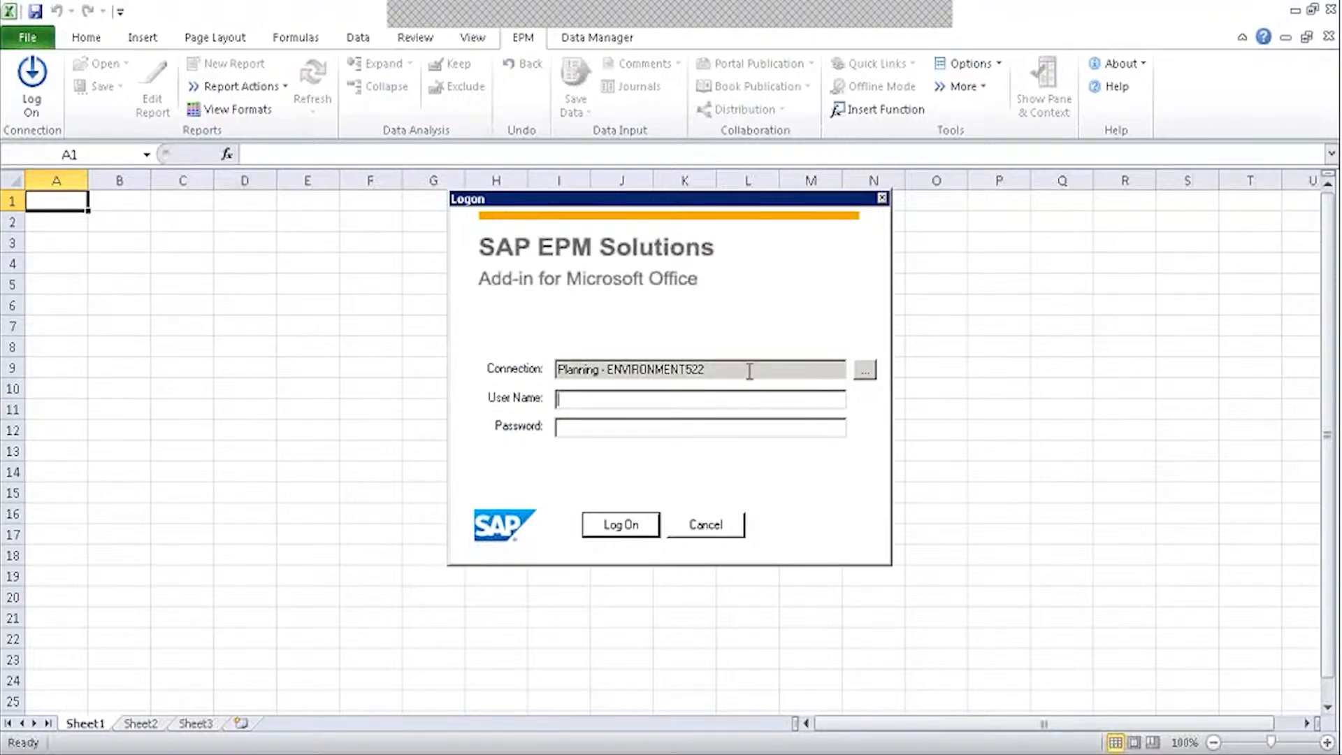
left_click(864, 370)
left_click(427, 276)
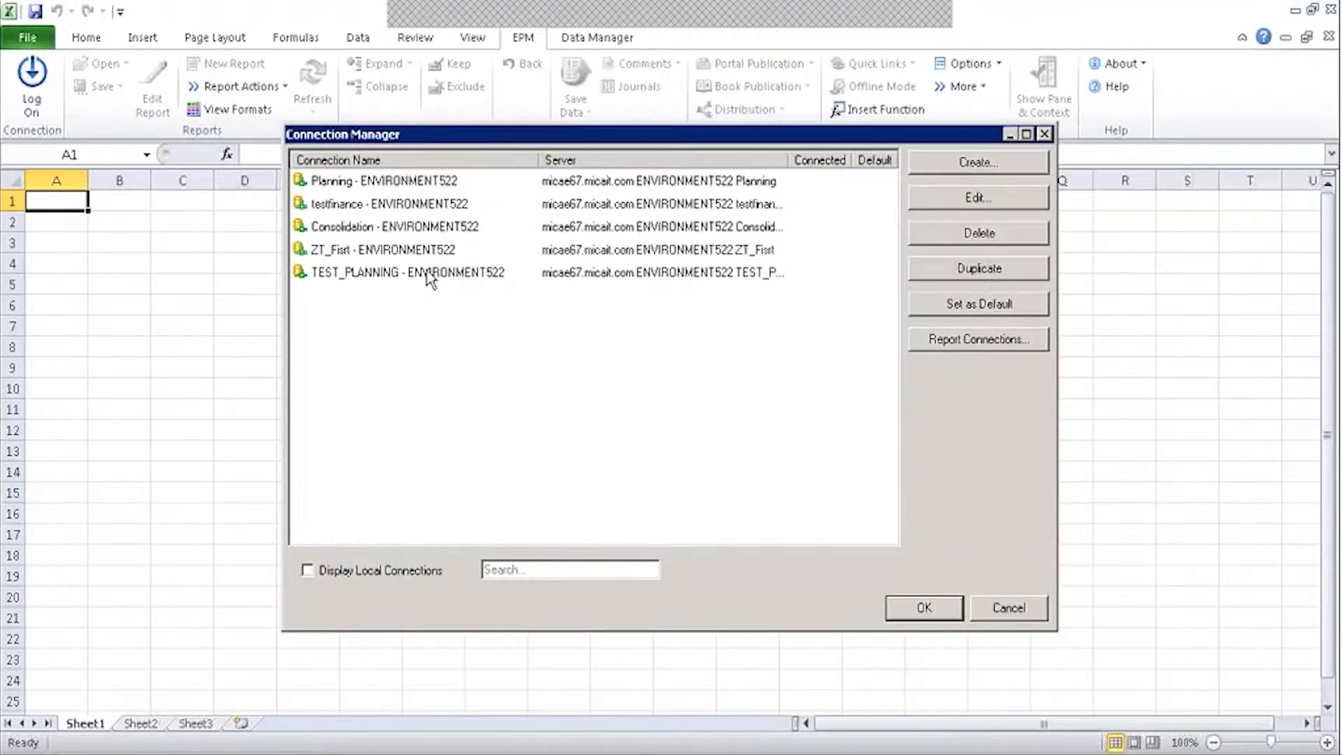
left_click(920, 608)
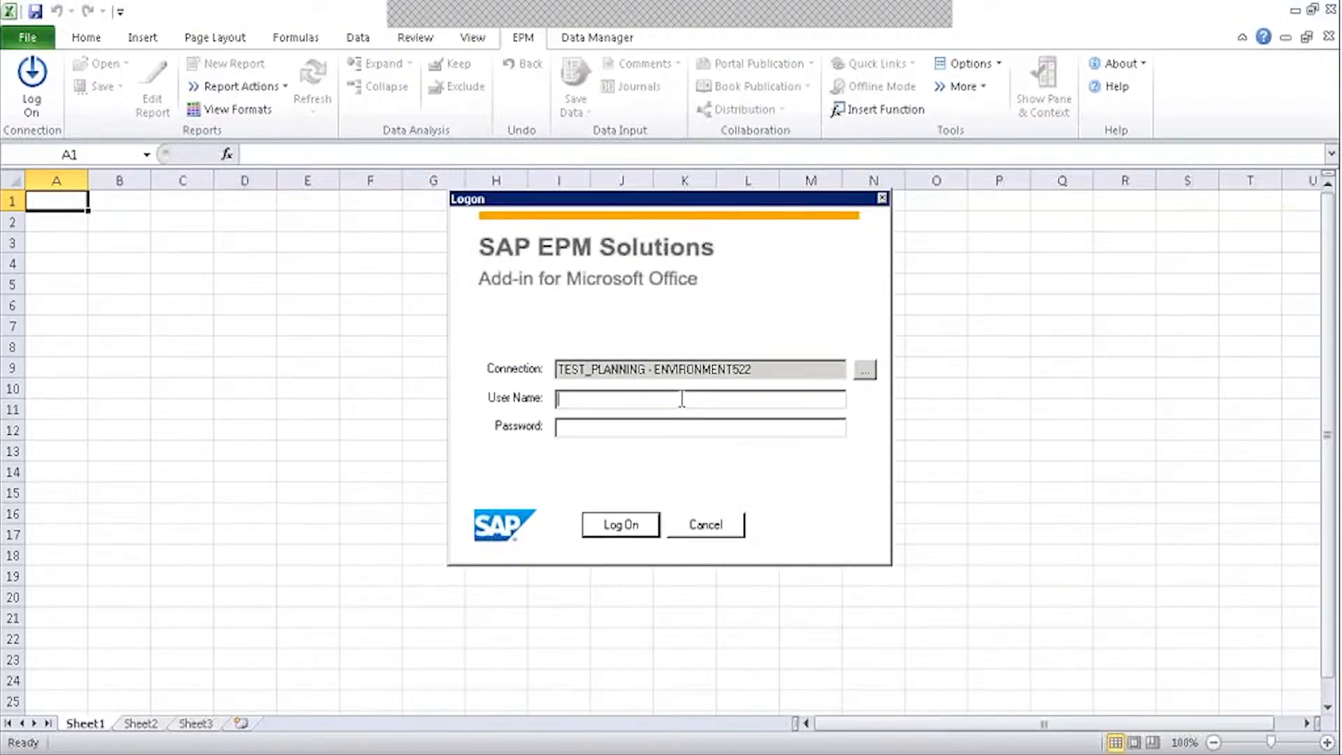
type("epmuser522")
key("Tab")
type("*******")
left_click(655, 524)
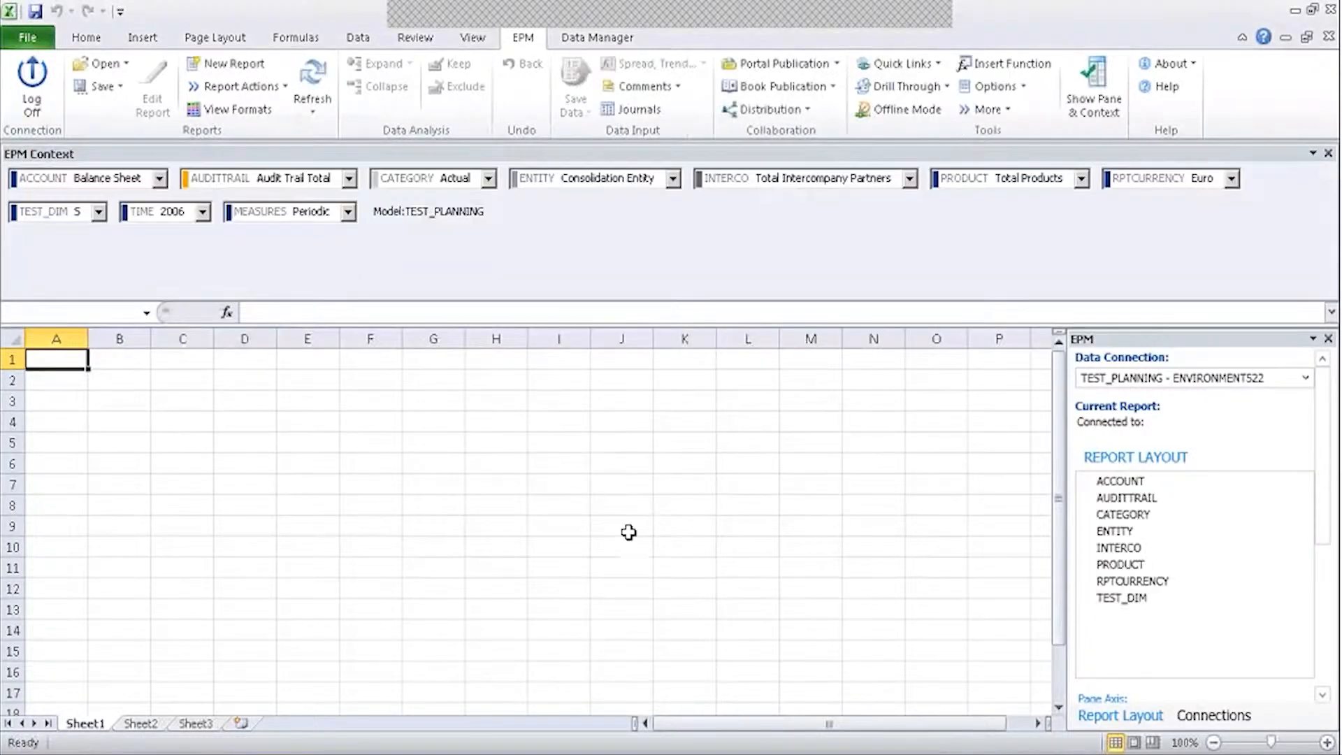
Inspect the TEST_DIM member list in the EPM context, then return to the web page.
left_click(1153, 600)
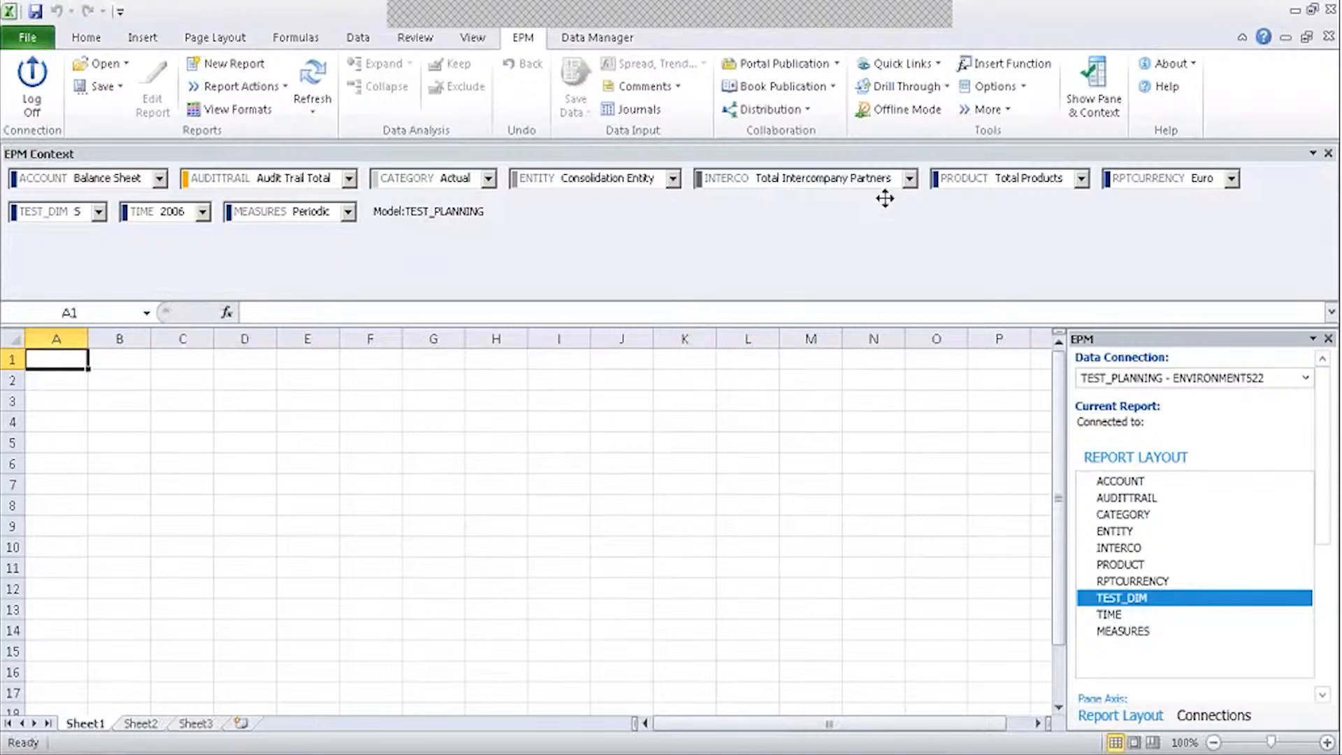
left_click(73, 218)
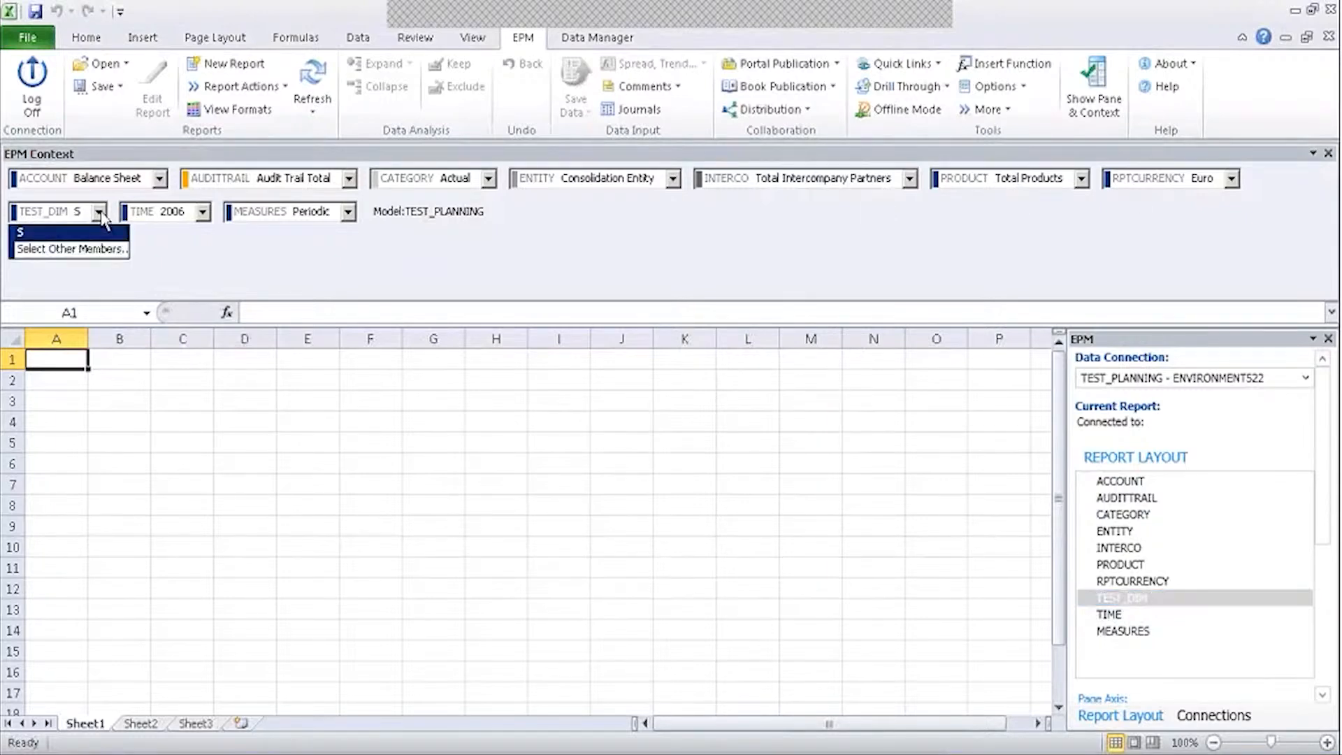
left_click(77, 249)
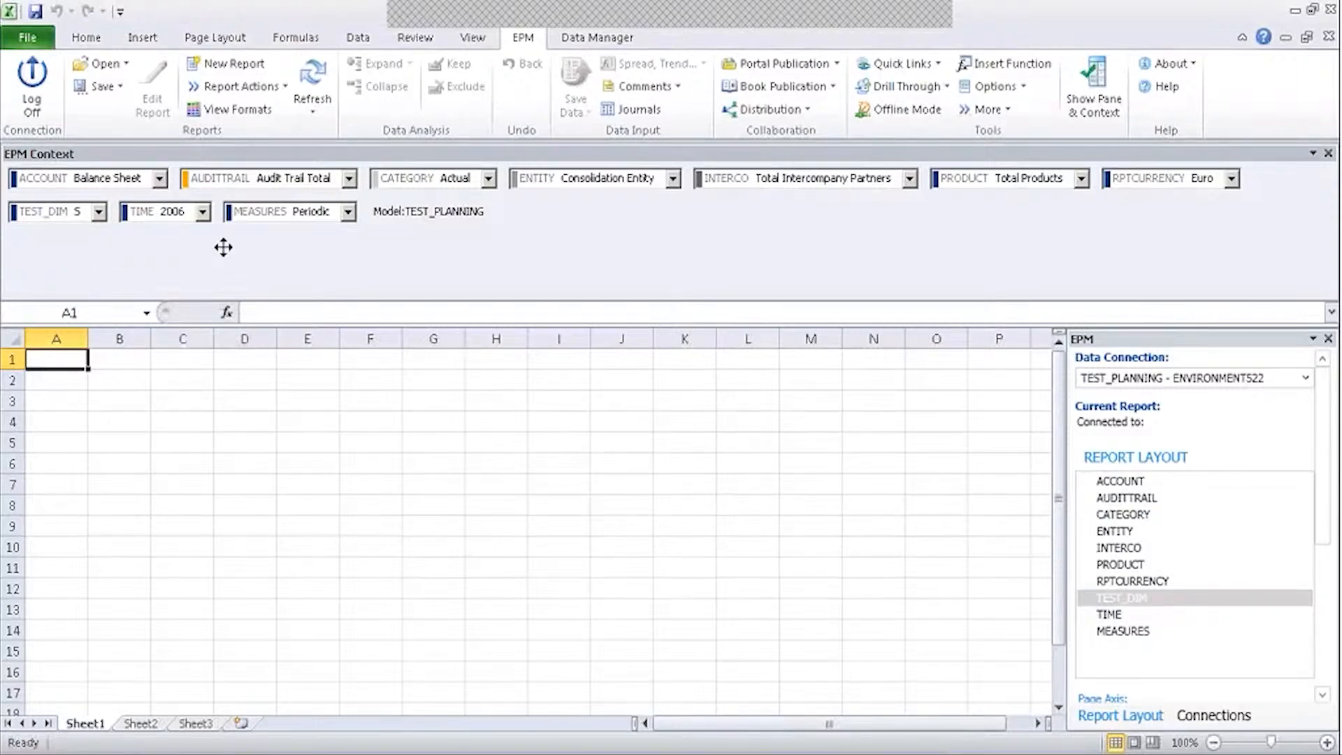
left_click(183, 752)
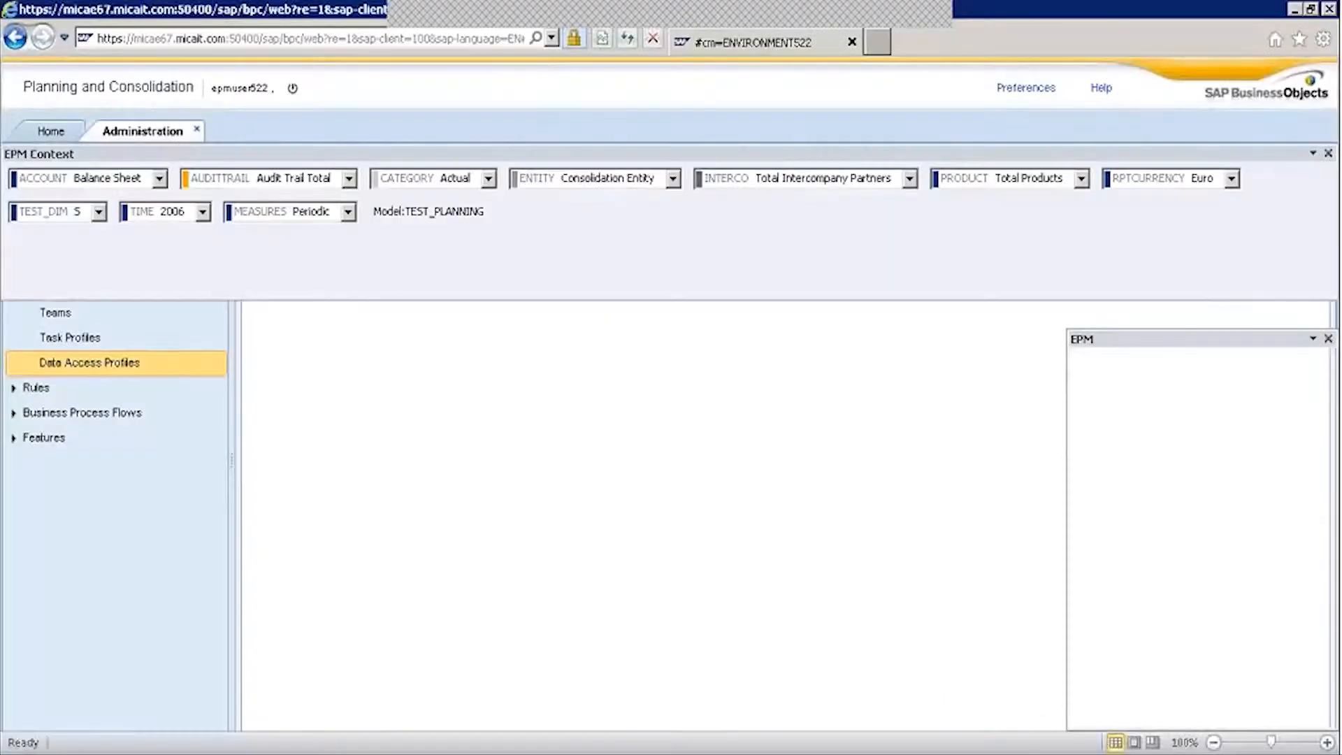
Open the TEST_PLANNING model from the Models list and select its Test_Dim dimension.
left_click(214, 691)
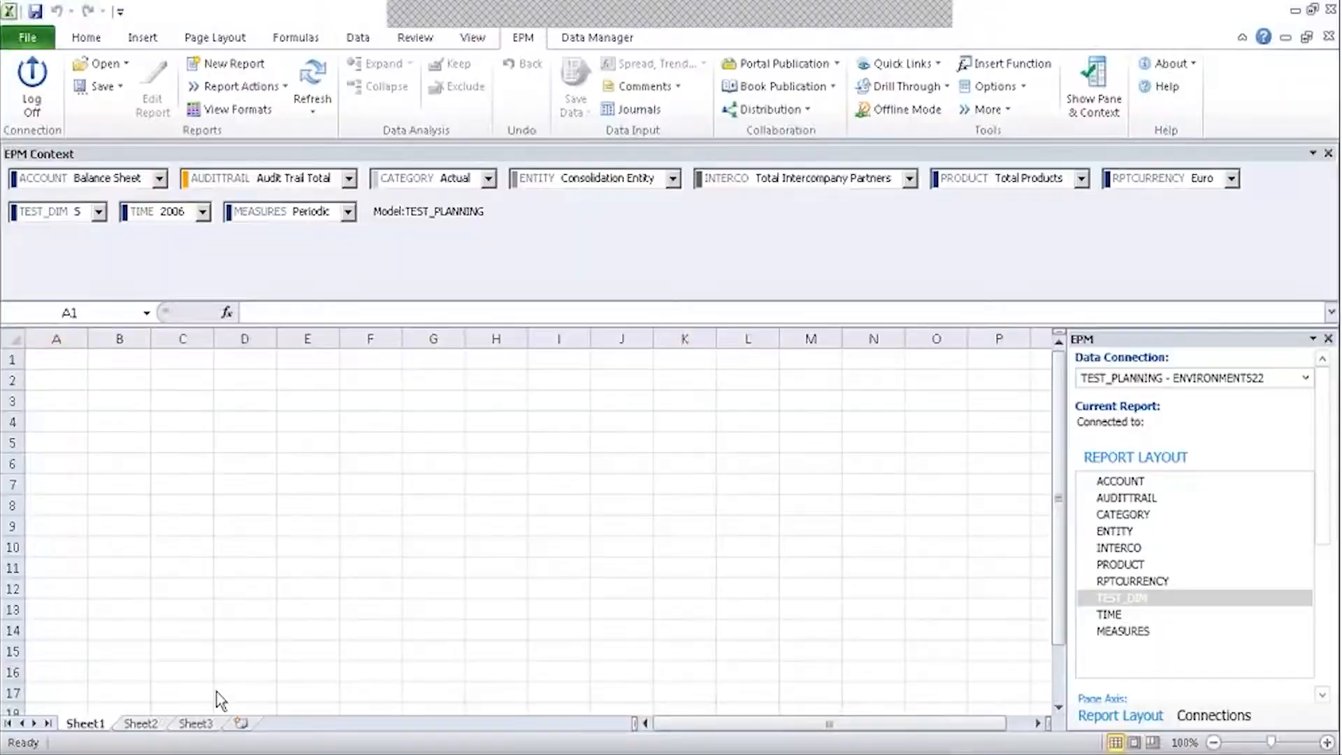
left_click(69, 244)
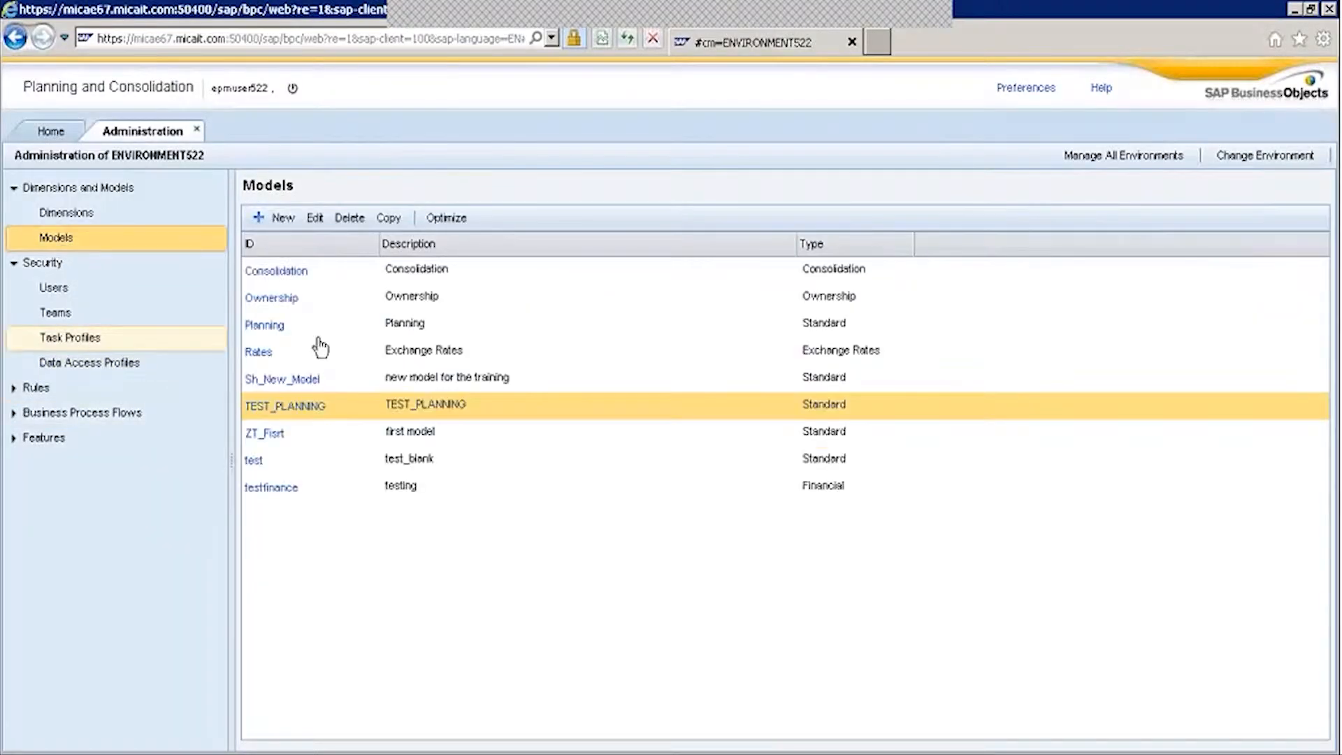
left_click(298, 410)
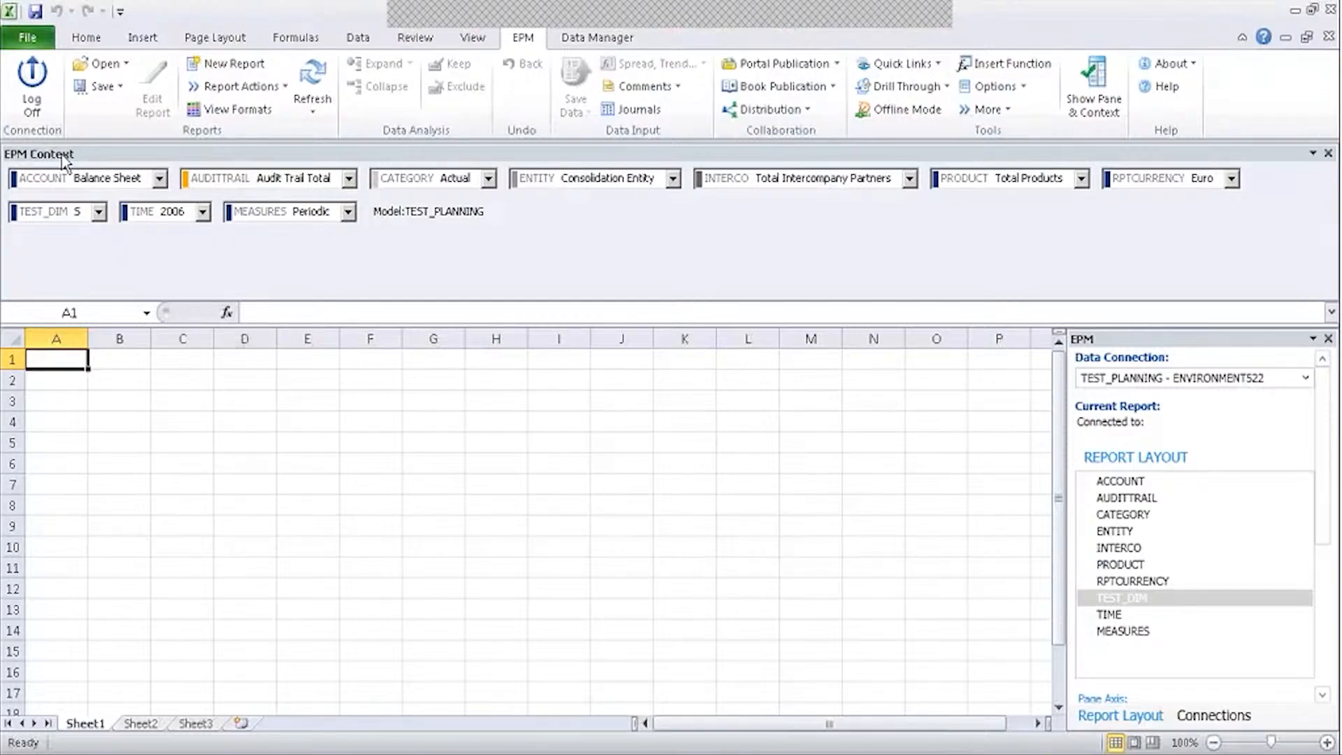
left_click(70, 175)
left_click(148, 615)
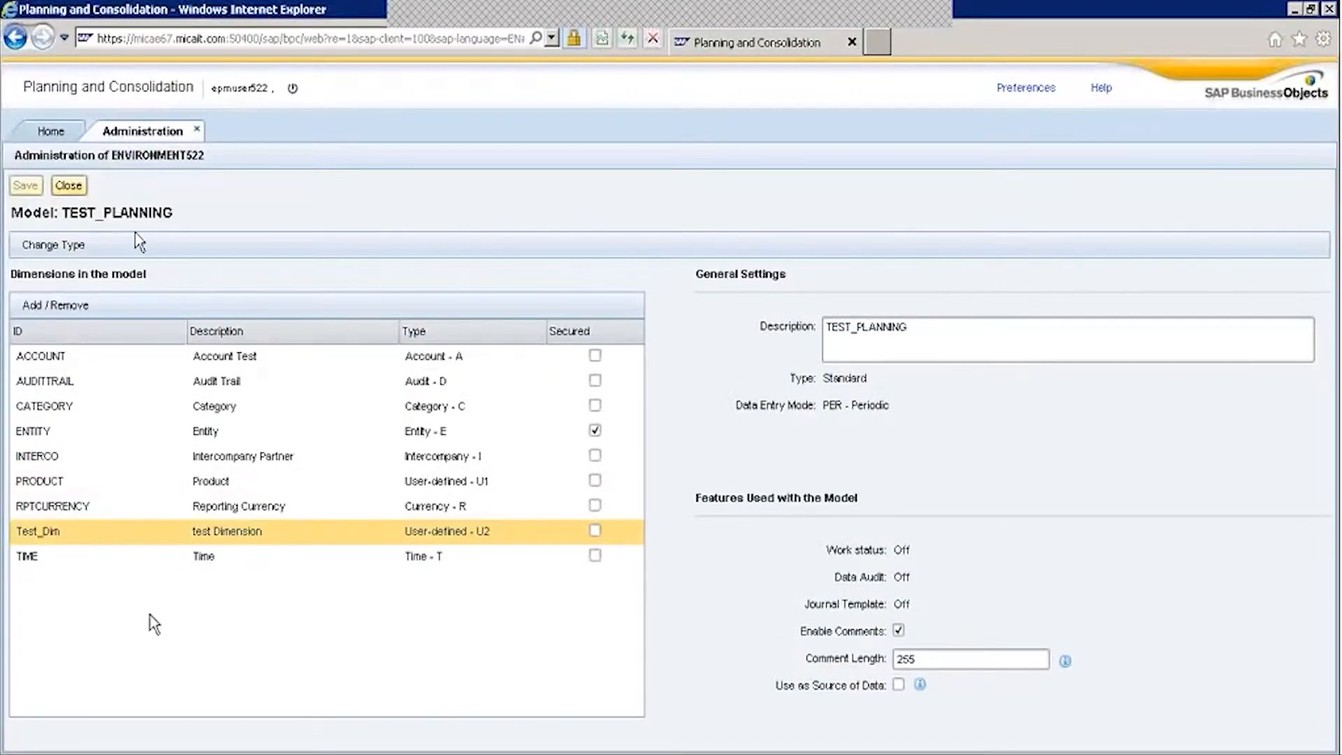
left_click(68, 185)
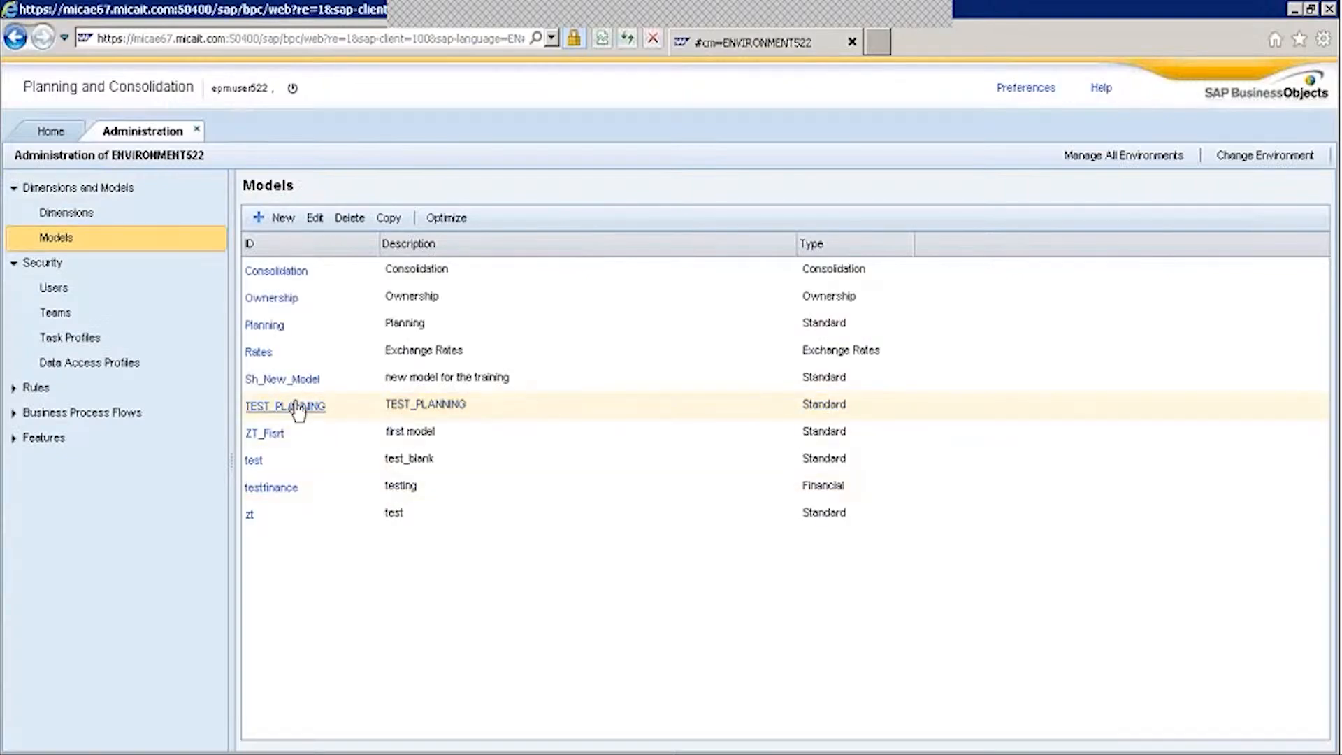
left_click(299, 411)
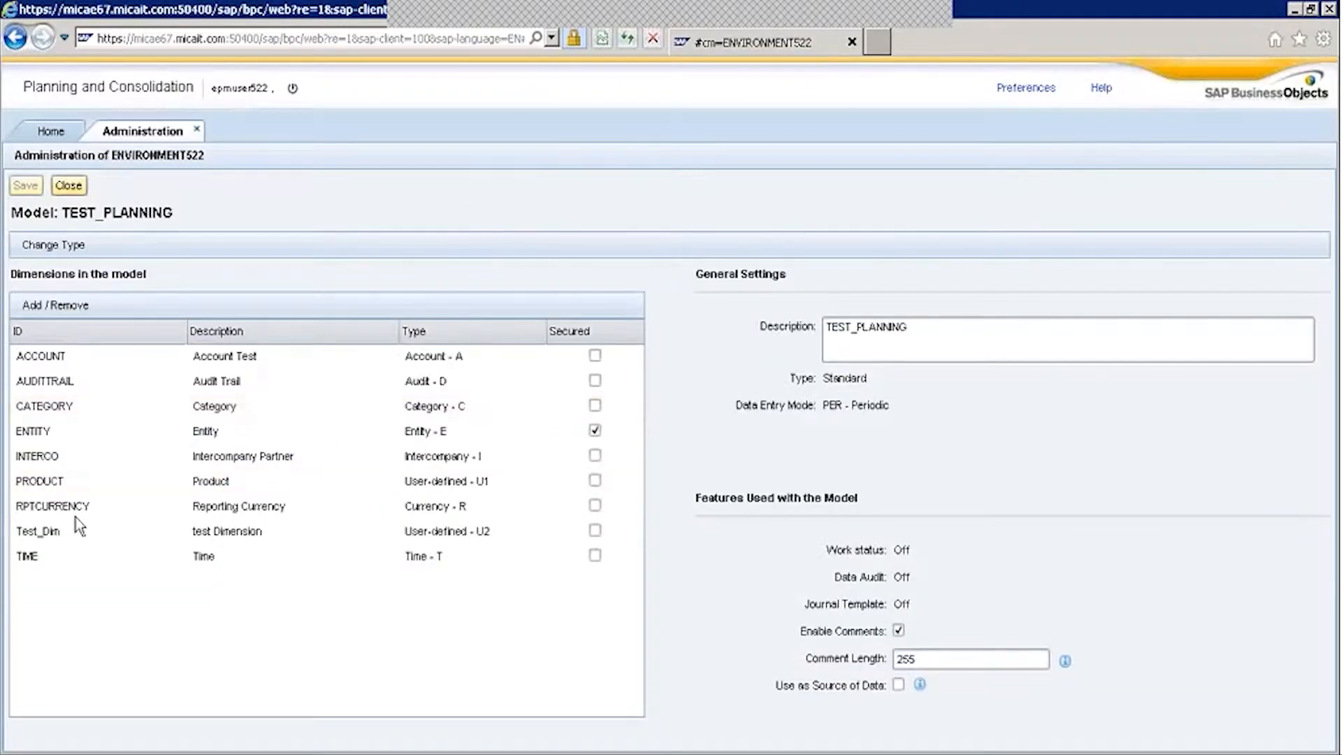
left_click(69, 528)
Remove Test_Dim from TEST_PLANNING's dimensions with Add / Remove and save the model.
left_click(55, 305)
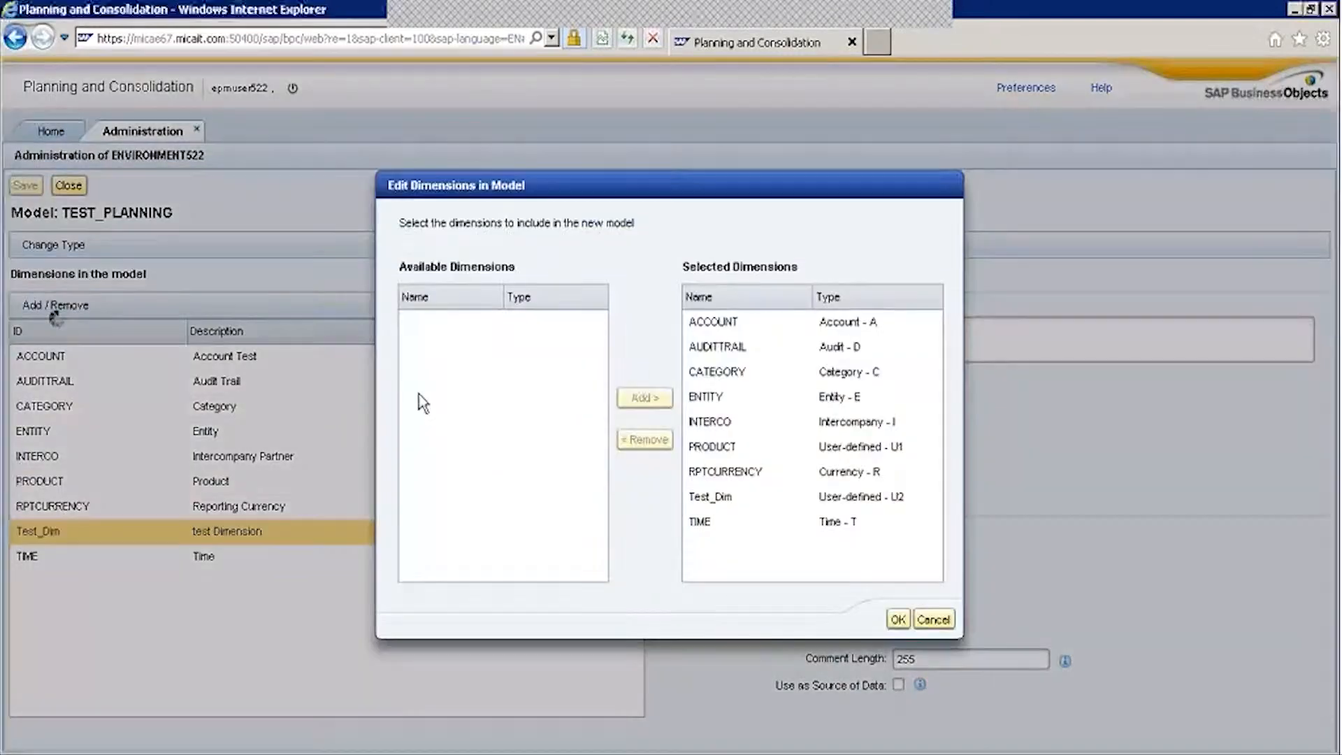
left_click(713, 498)
left_click(644, 416)
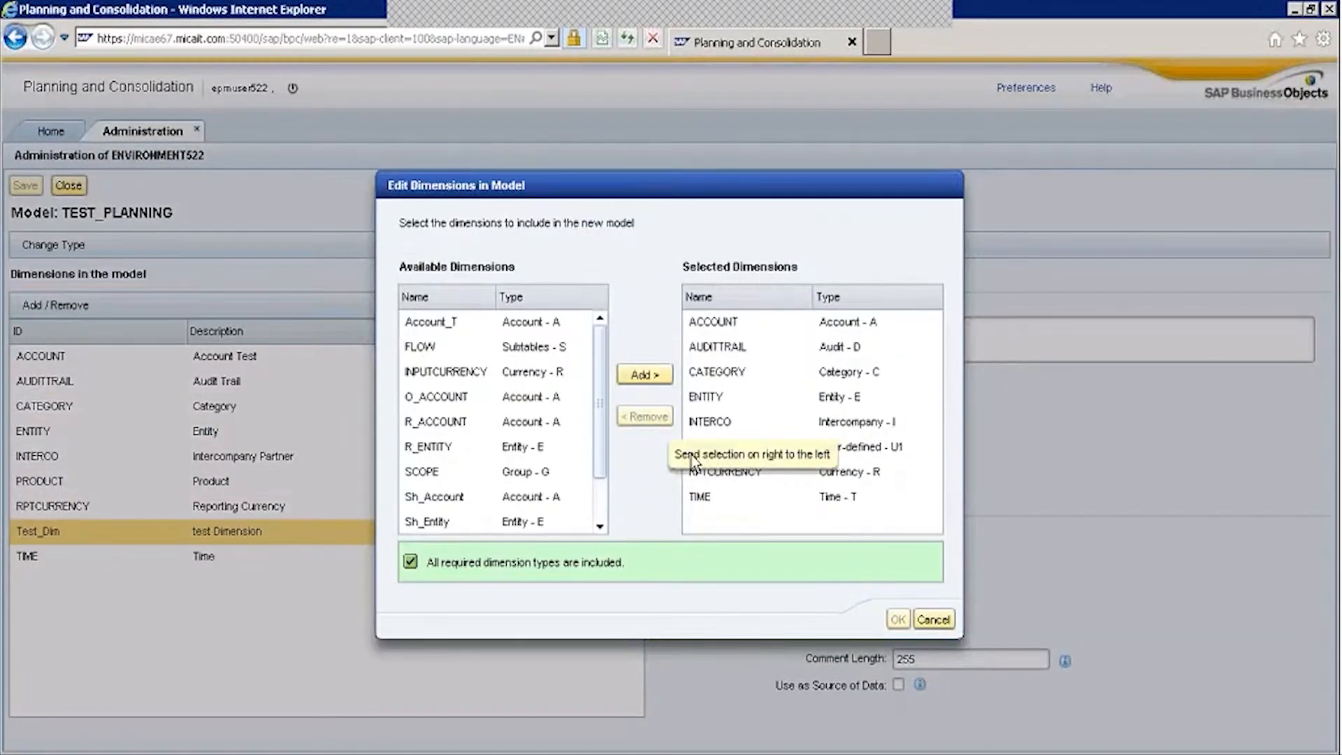
left_click(898, 619)
left_click(899, 631)
left_click(25, 185)
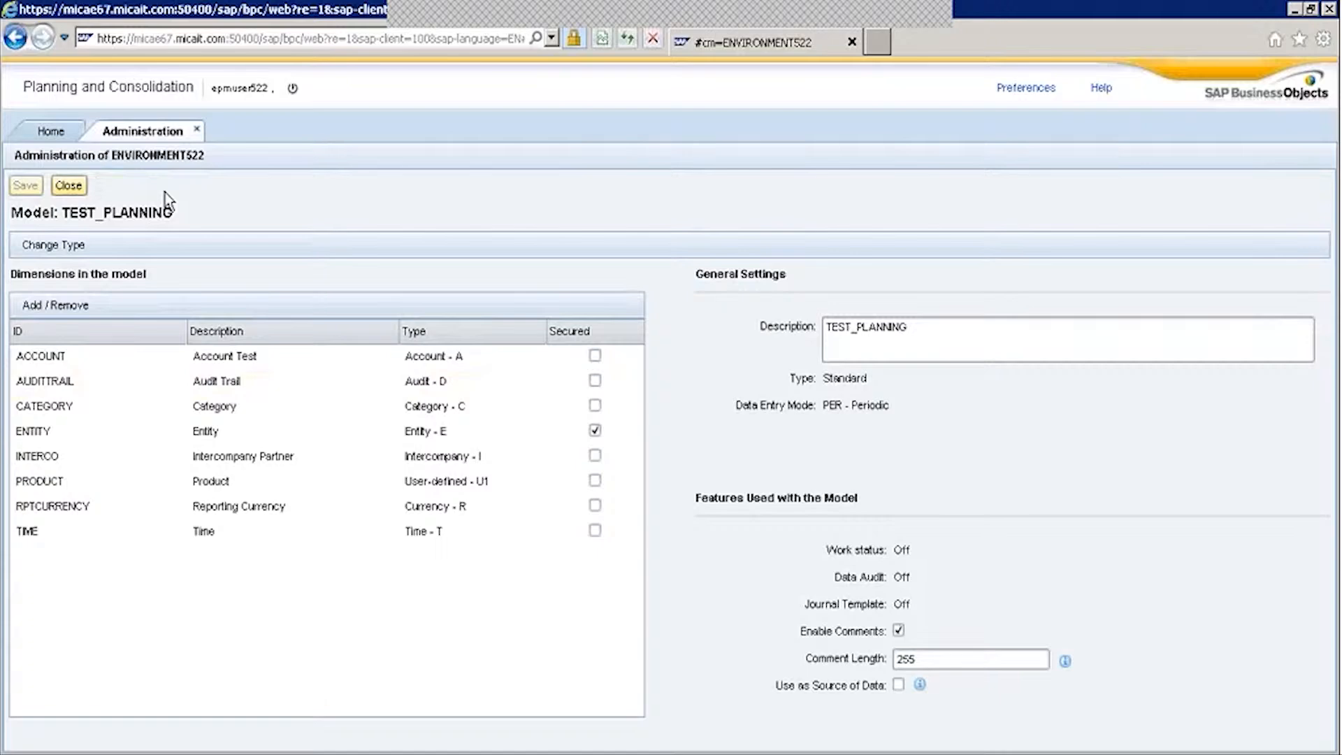
In Excel, log on again via TEST_PLANNING - ENVIRONMENT522 with the user's credentials.
key("alt+Tab")
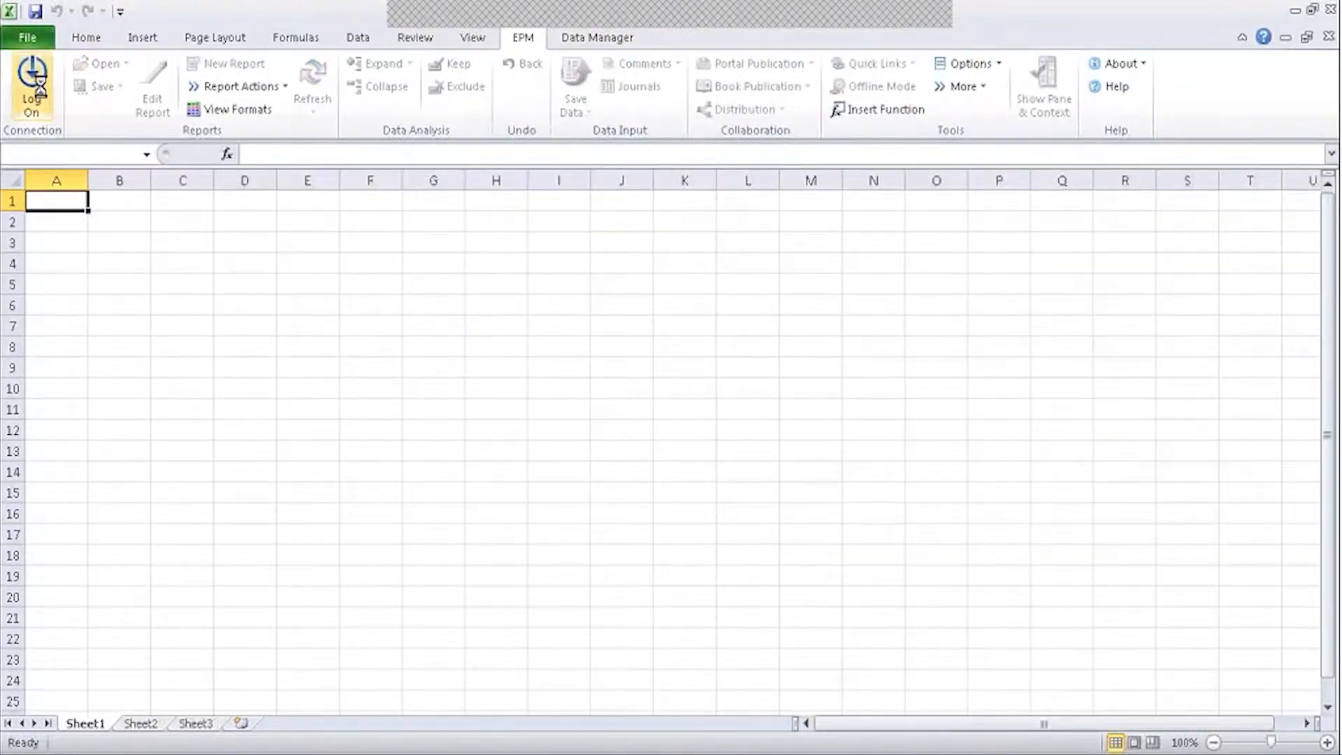
left_click(864, 369)
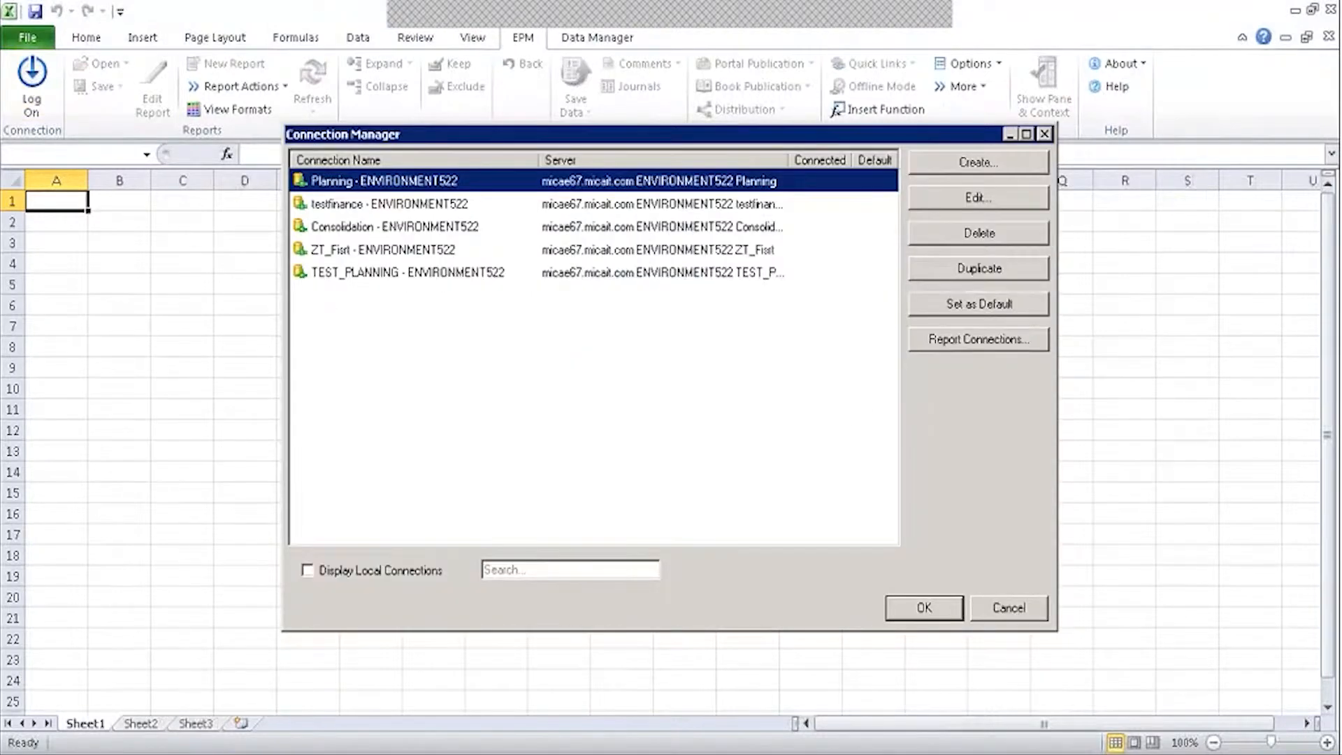
left_click(647, 272)
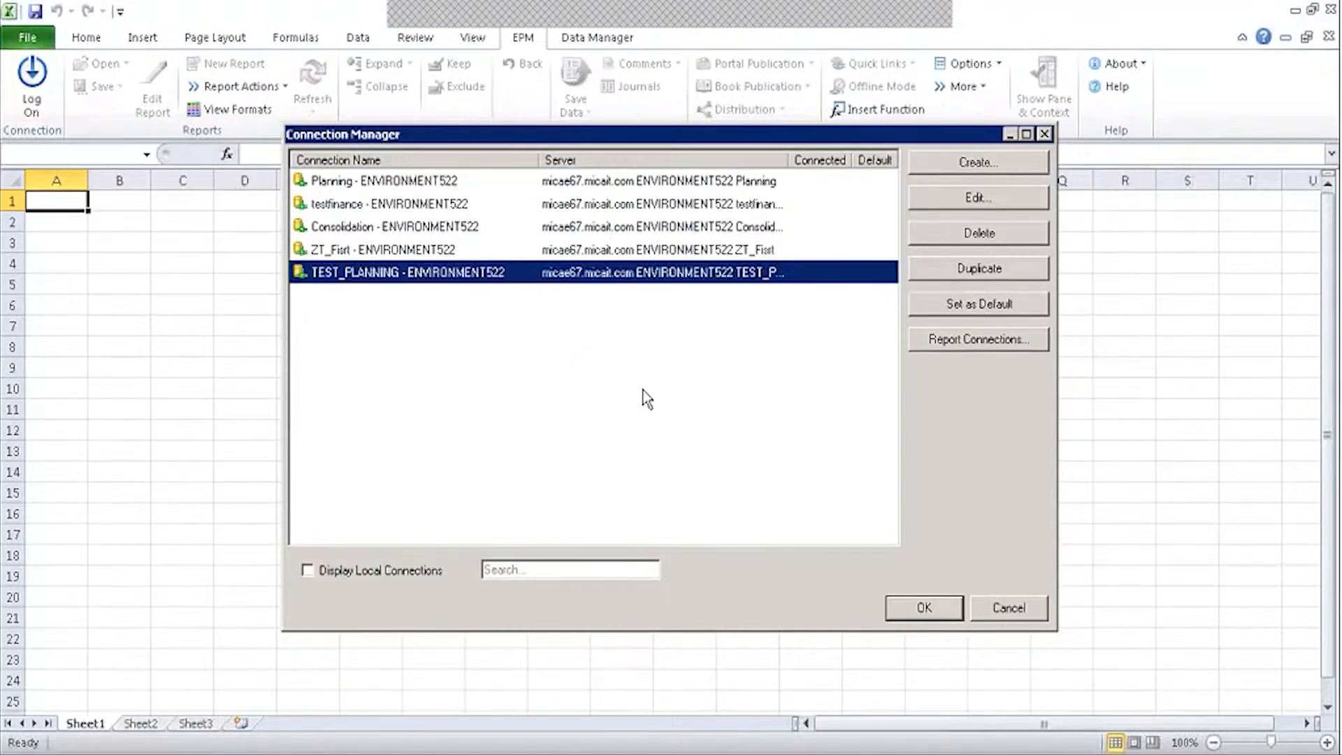
left_click(922, 607)
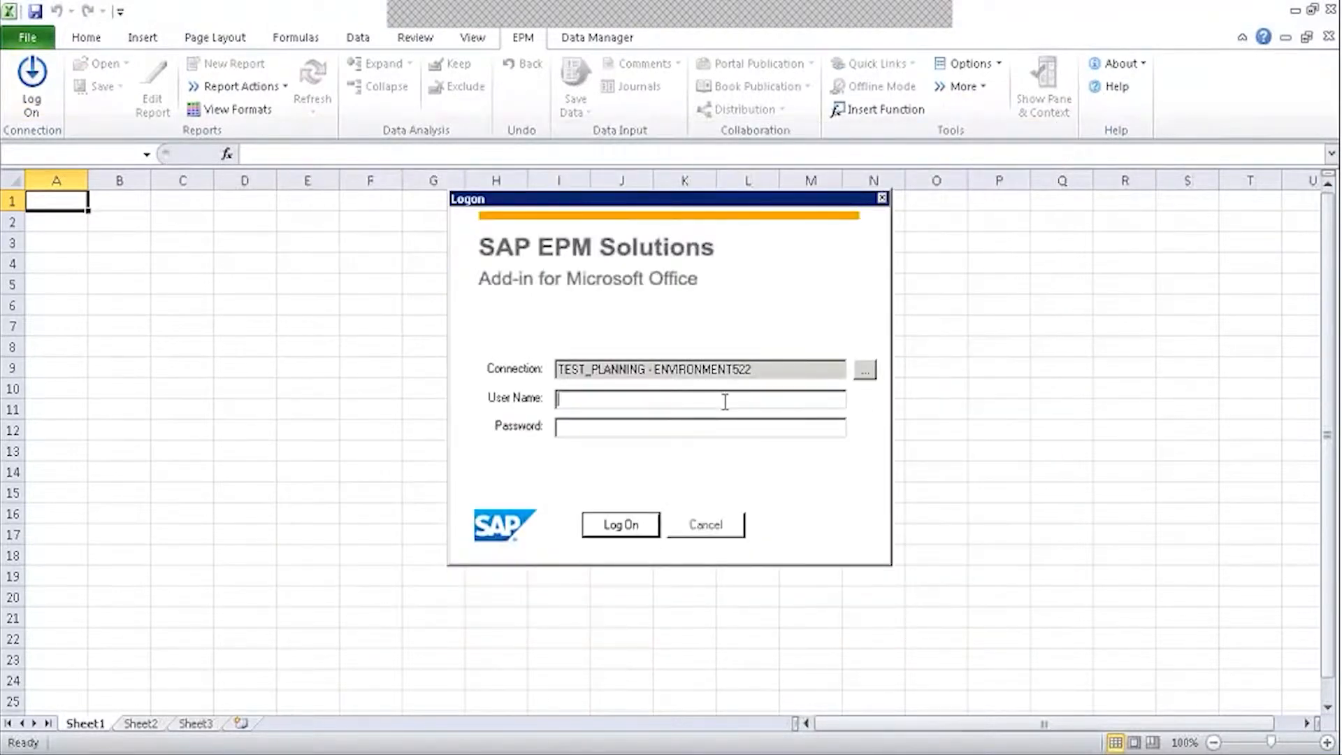
type("epmuser522")
key("Tab")
type("******")
key("Return")
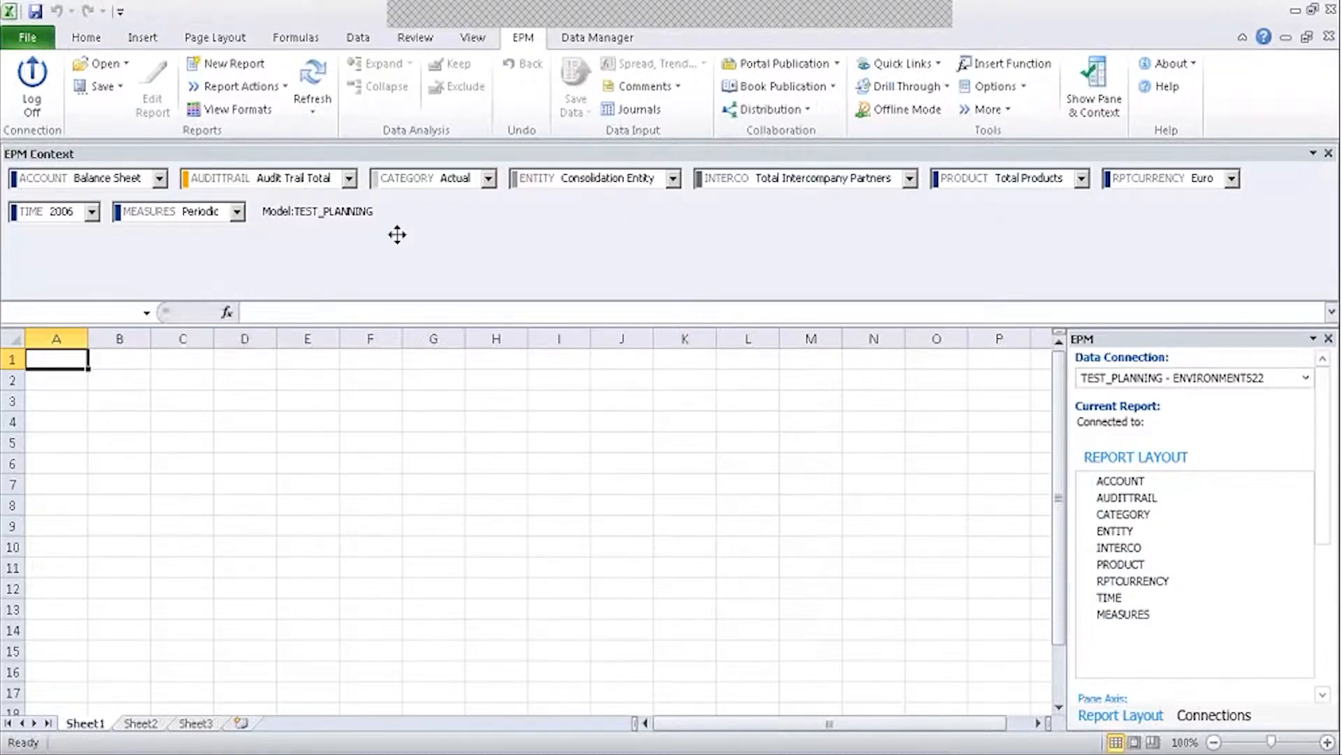
left_click(1022, 85)
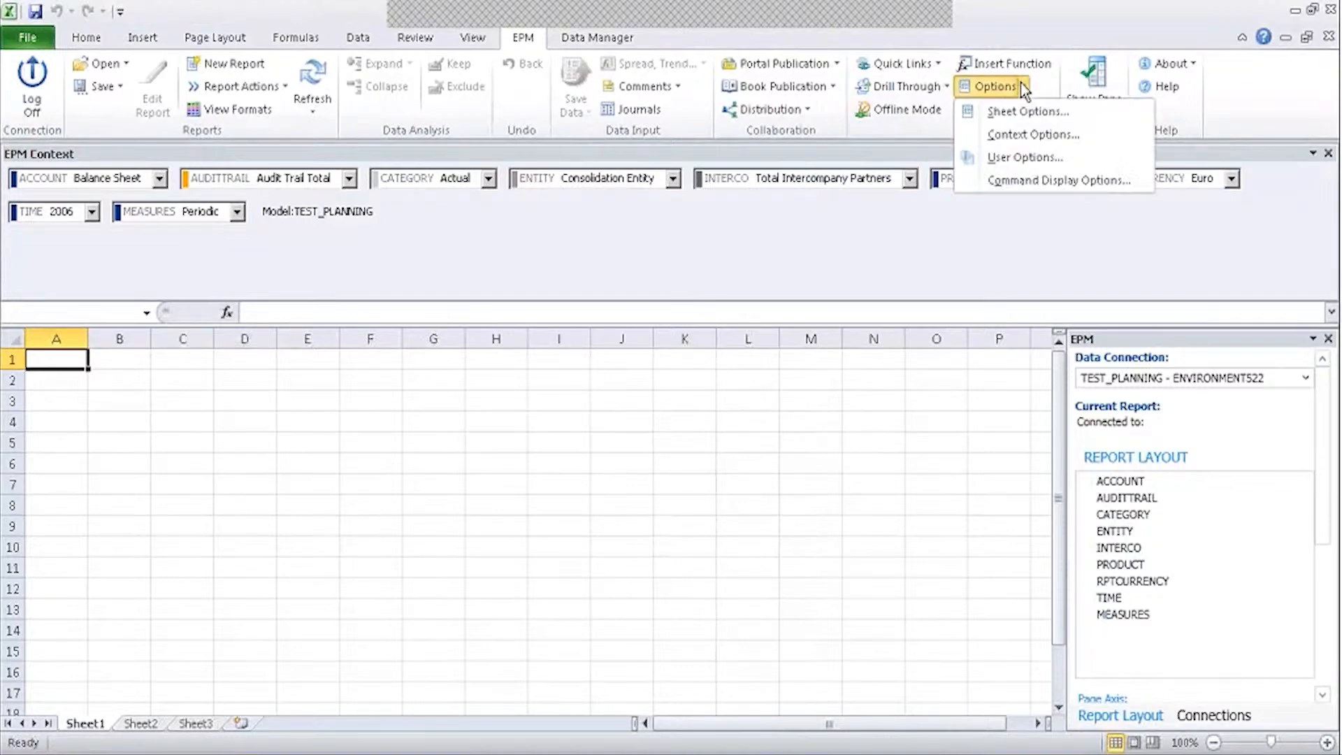
left_click(1033, 135)
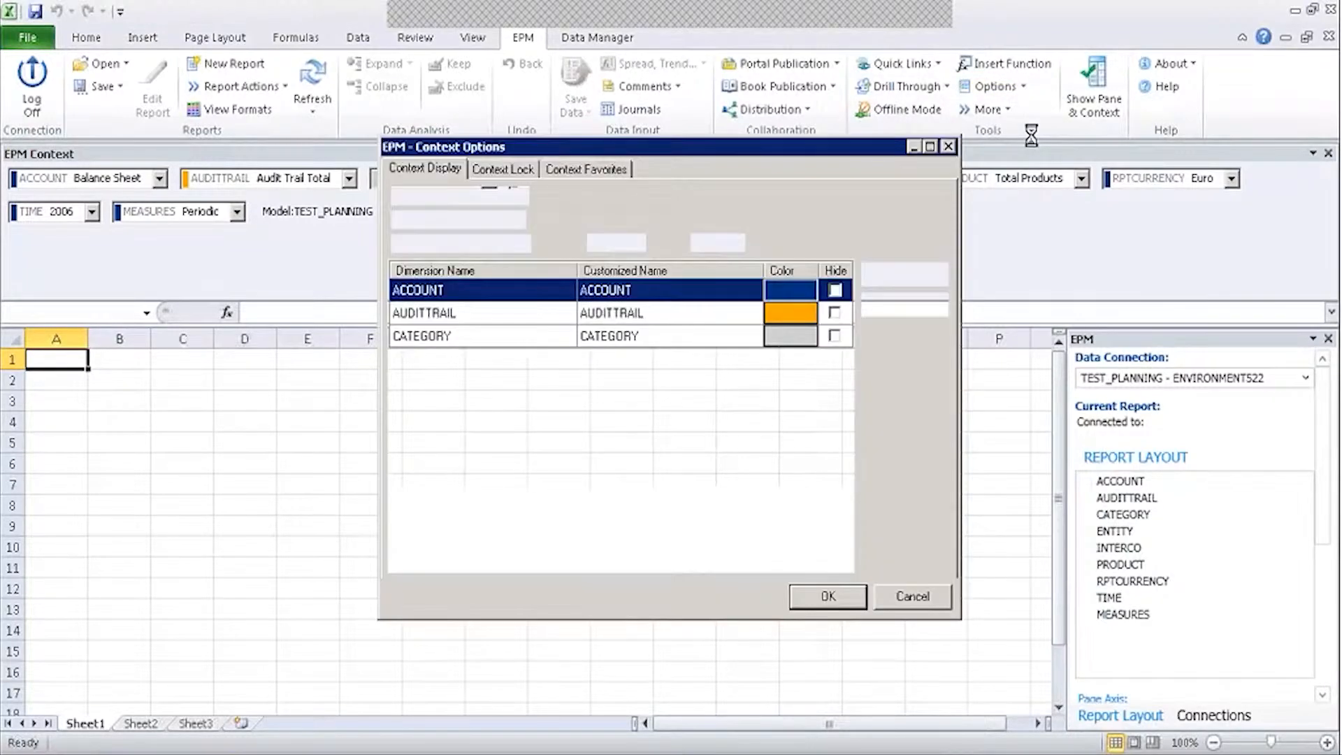
left_click(948, 146)
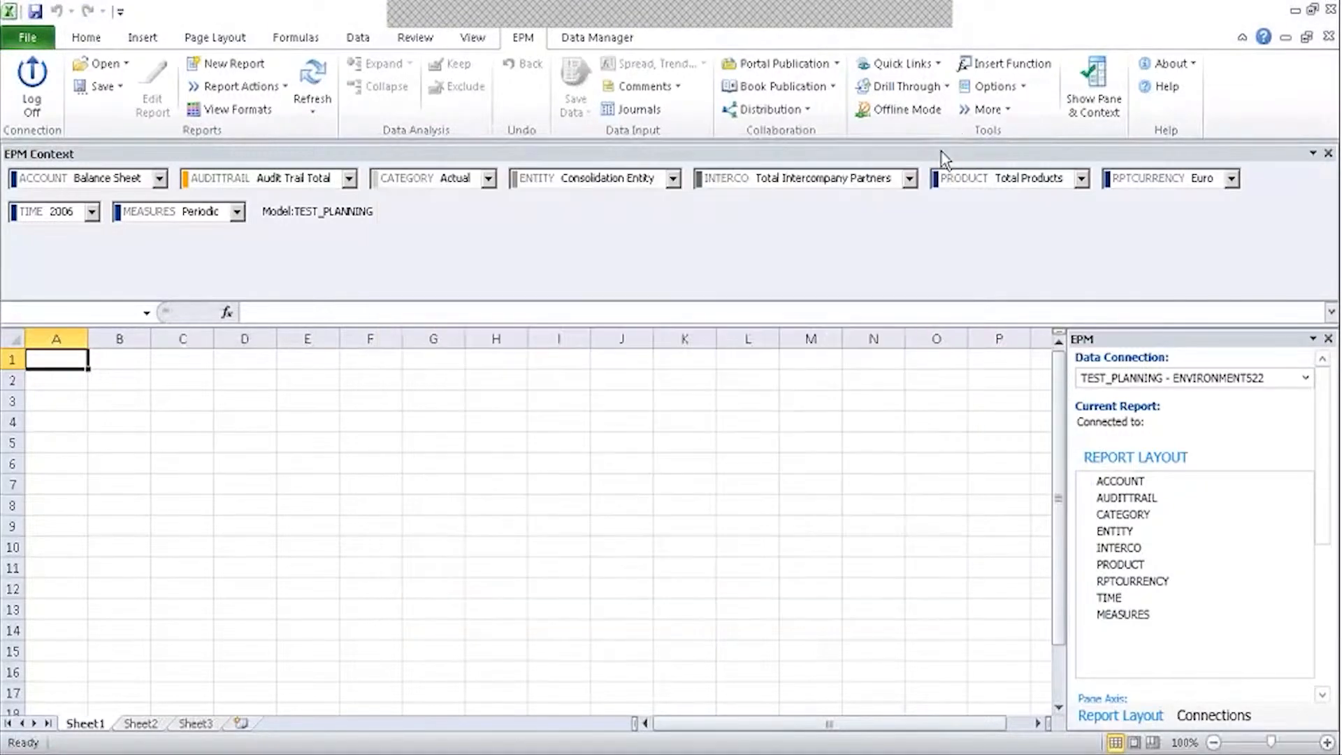
left_click(1009, 114)
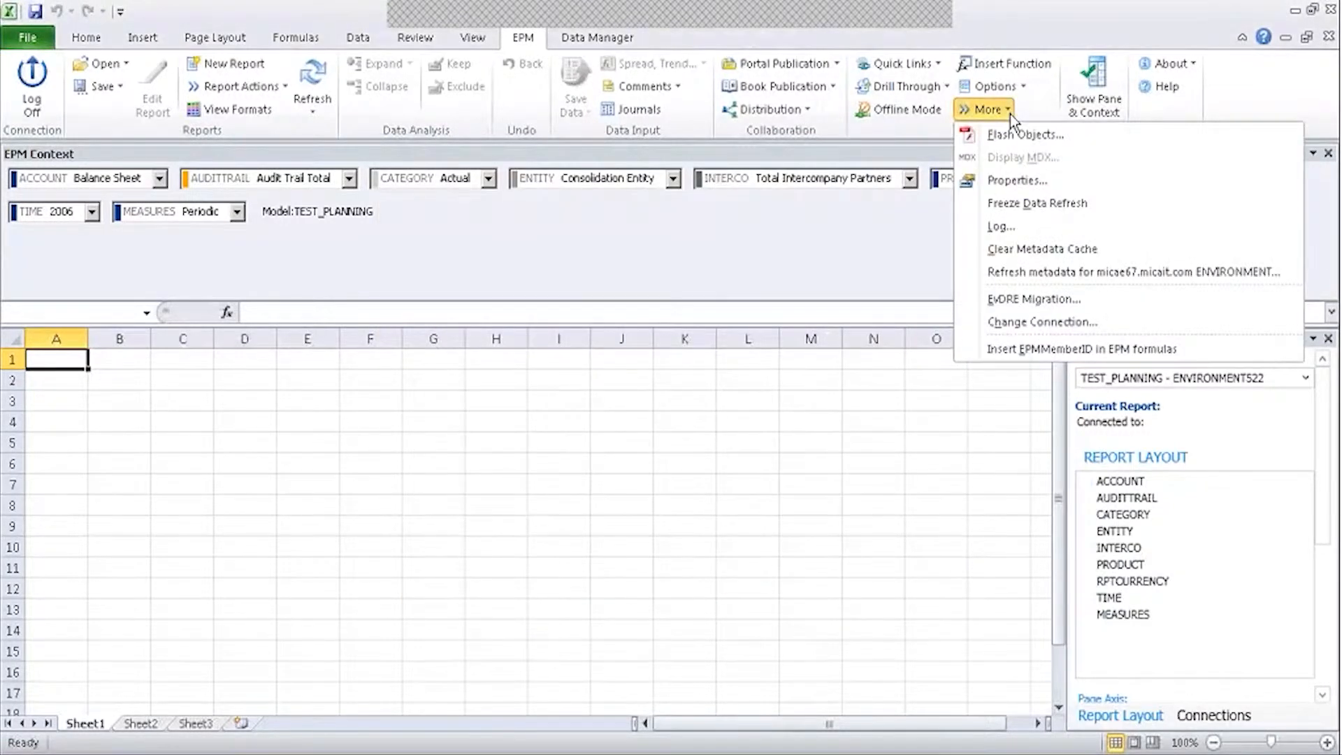
left_click(1010, 115)
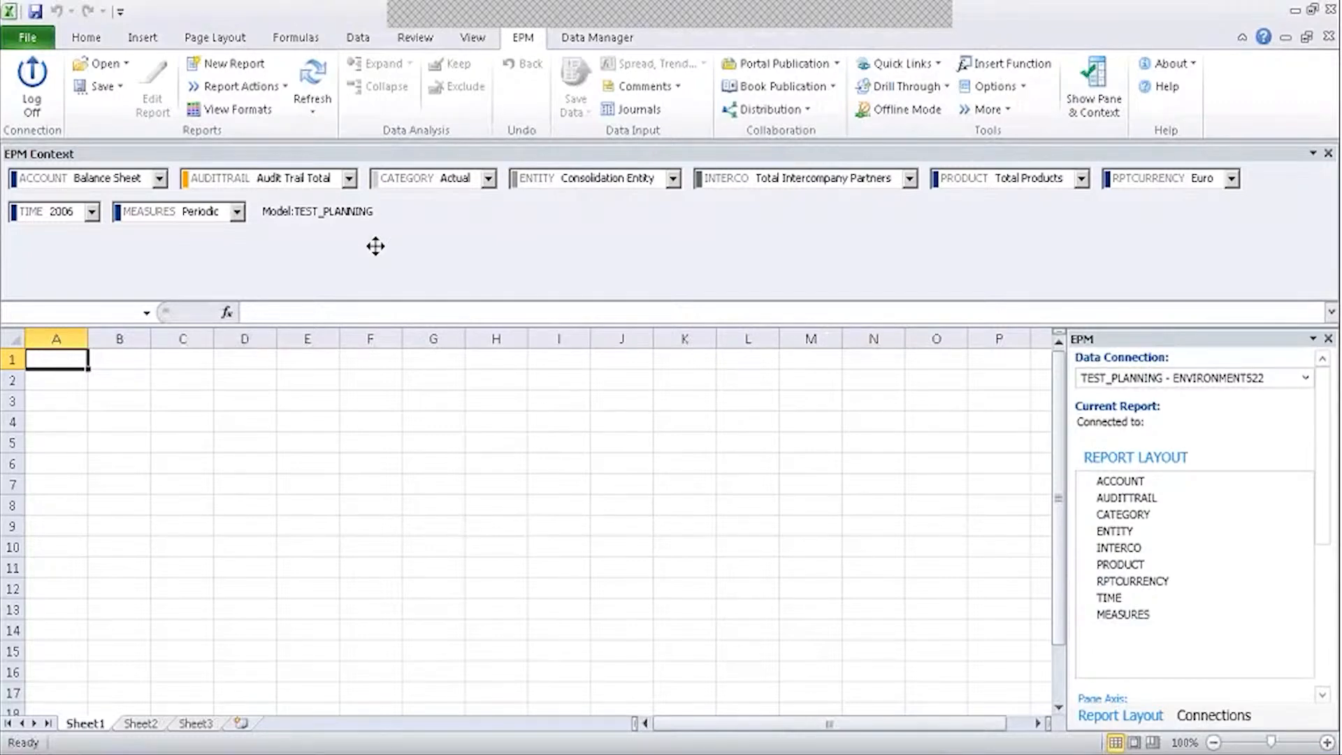
Close the TEST_PLANNING page, browse Dimensions, open the Planning model's details, then return to Excel.
left_click(294, 752)
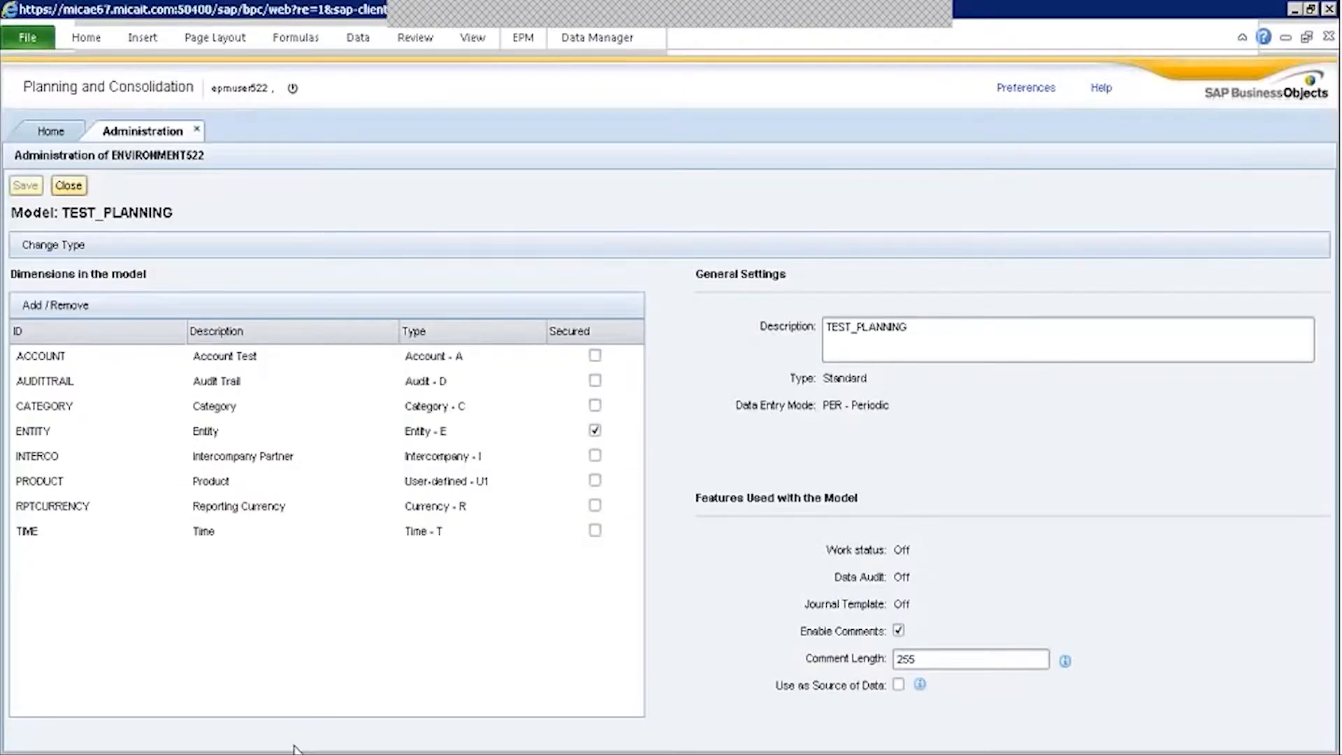
left_click(69, 186)
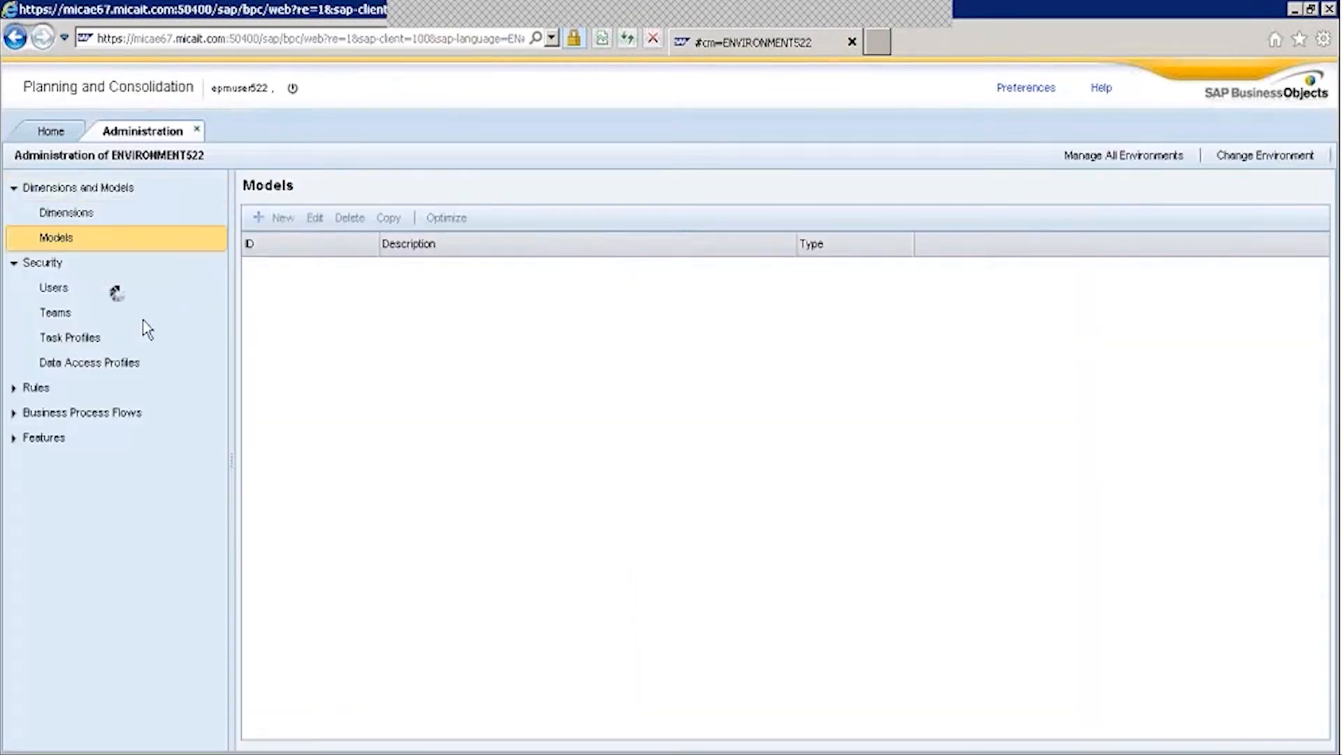
left_click(66, 213)
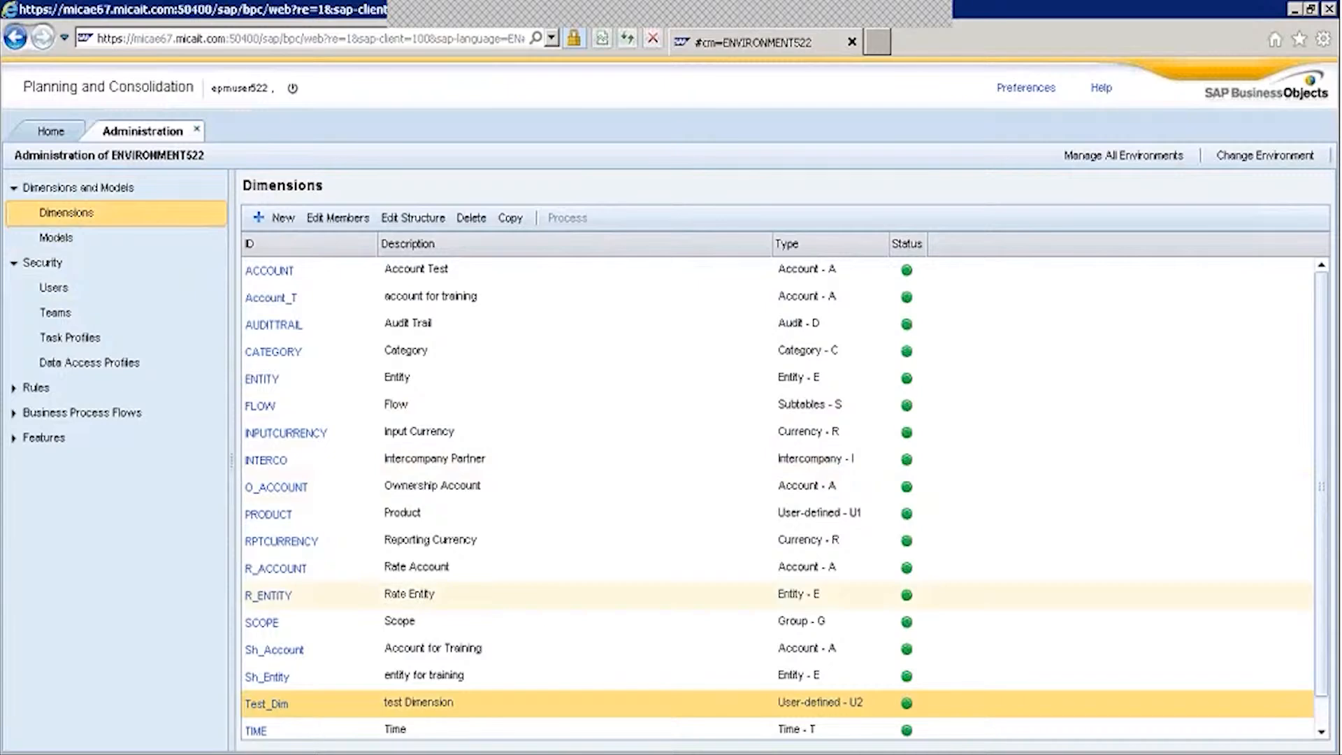
scroll(1325, 418, "down", 1)
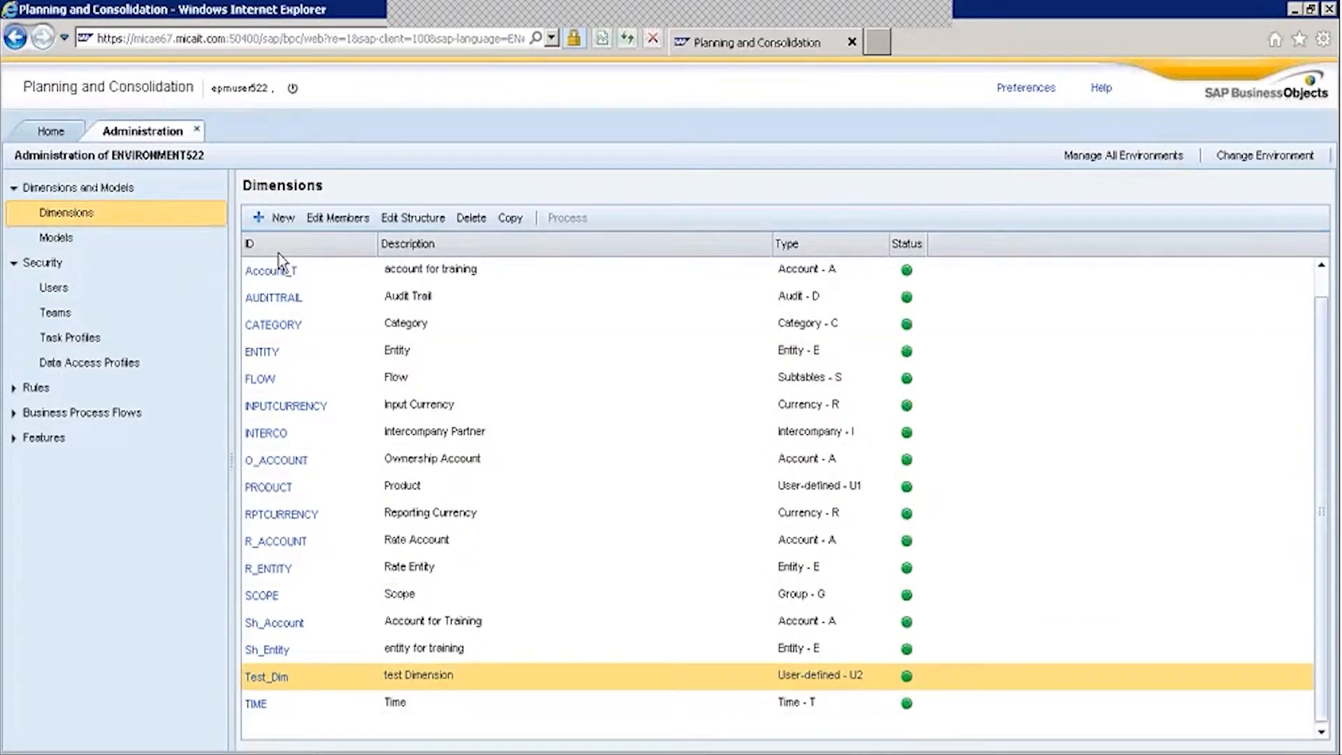
left_click(56, 239)
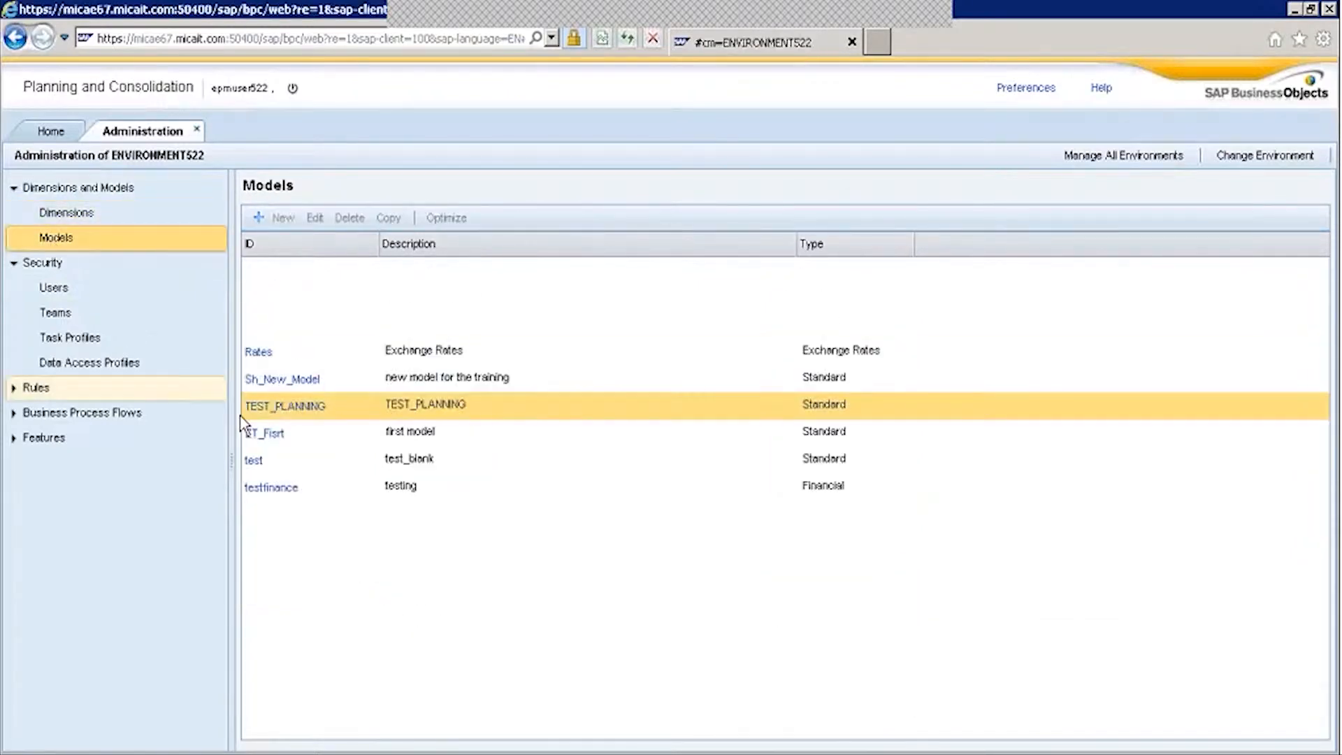
left_click(266, 325)
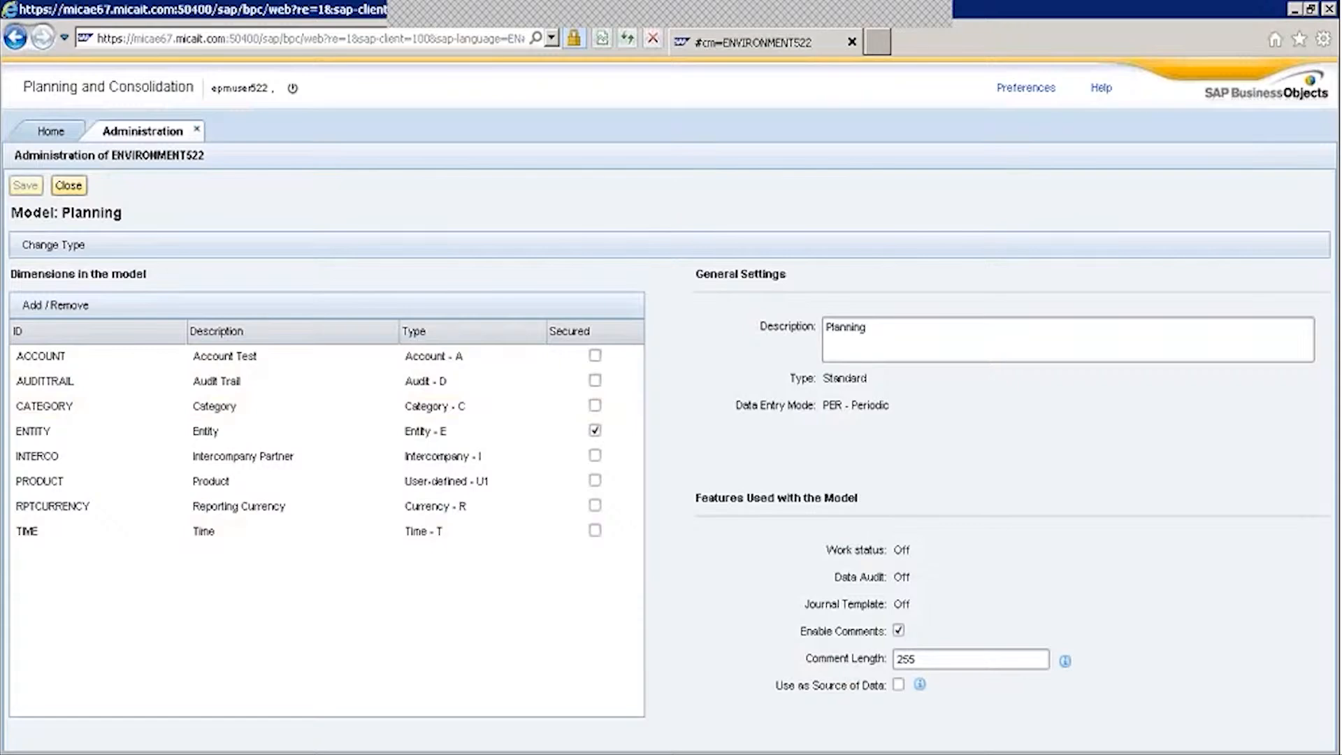
key("alt+Tab")
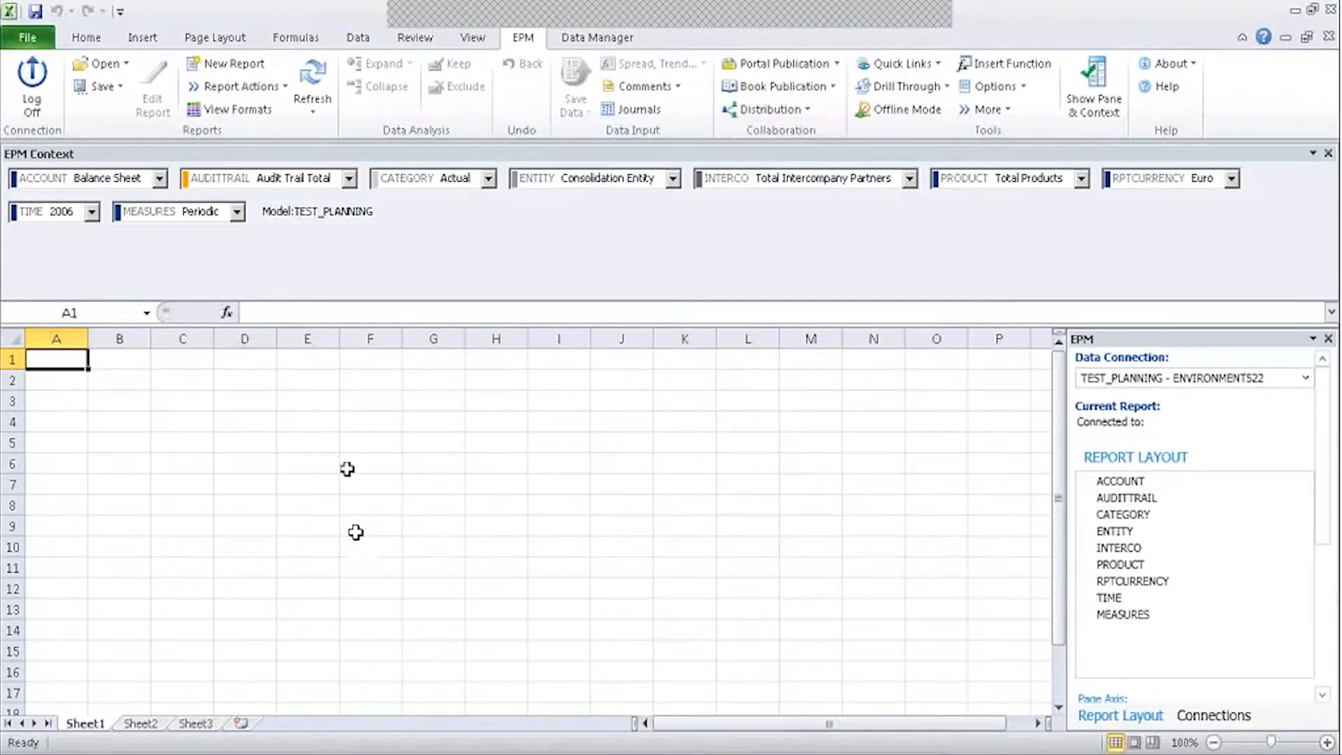
Refresh Sheet1 via EPM > Refresh, select F1 and G1, and list the MEASURES choices.
left_click(237, 212)
left_click(237, 212)
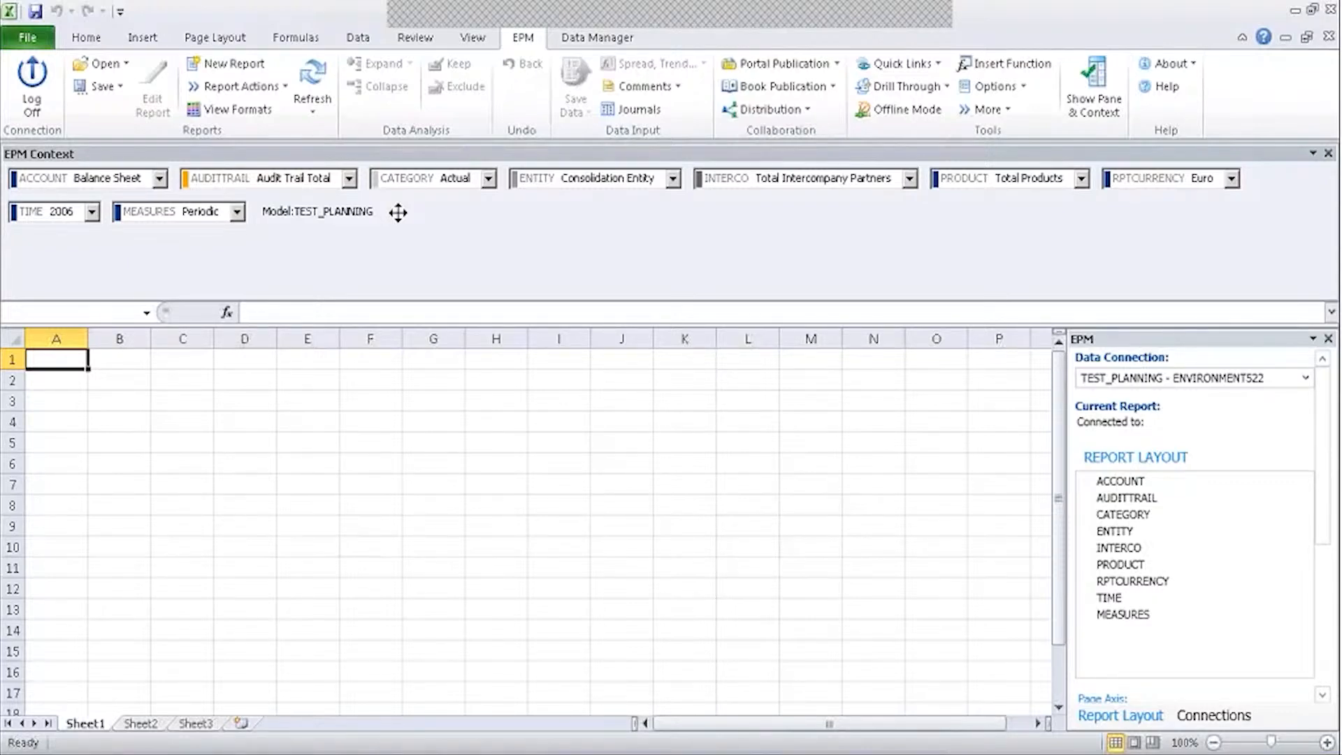
left_click(324, 74)
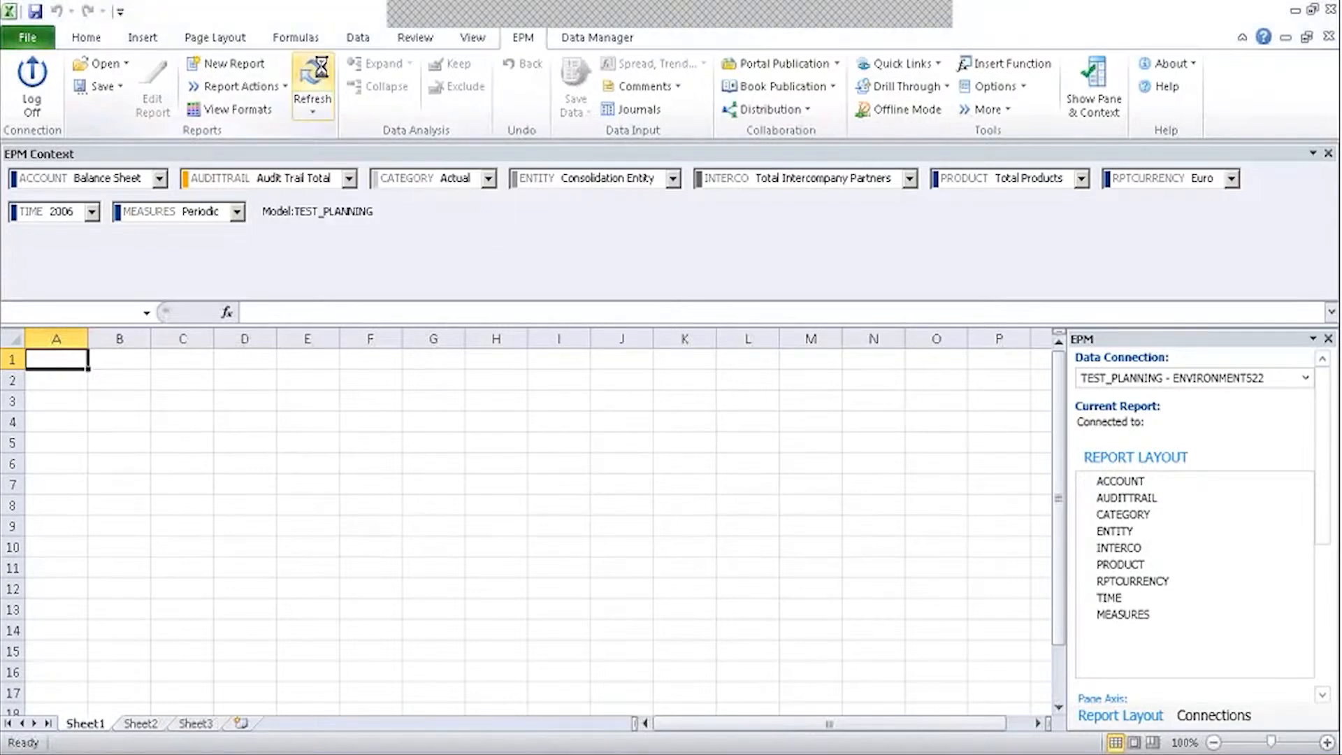
left_click(368, 361)
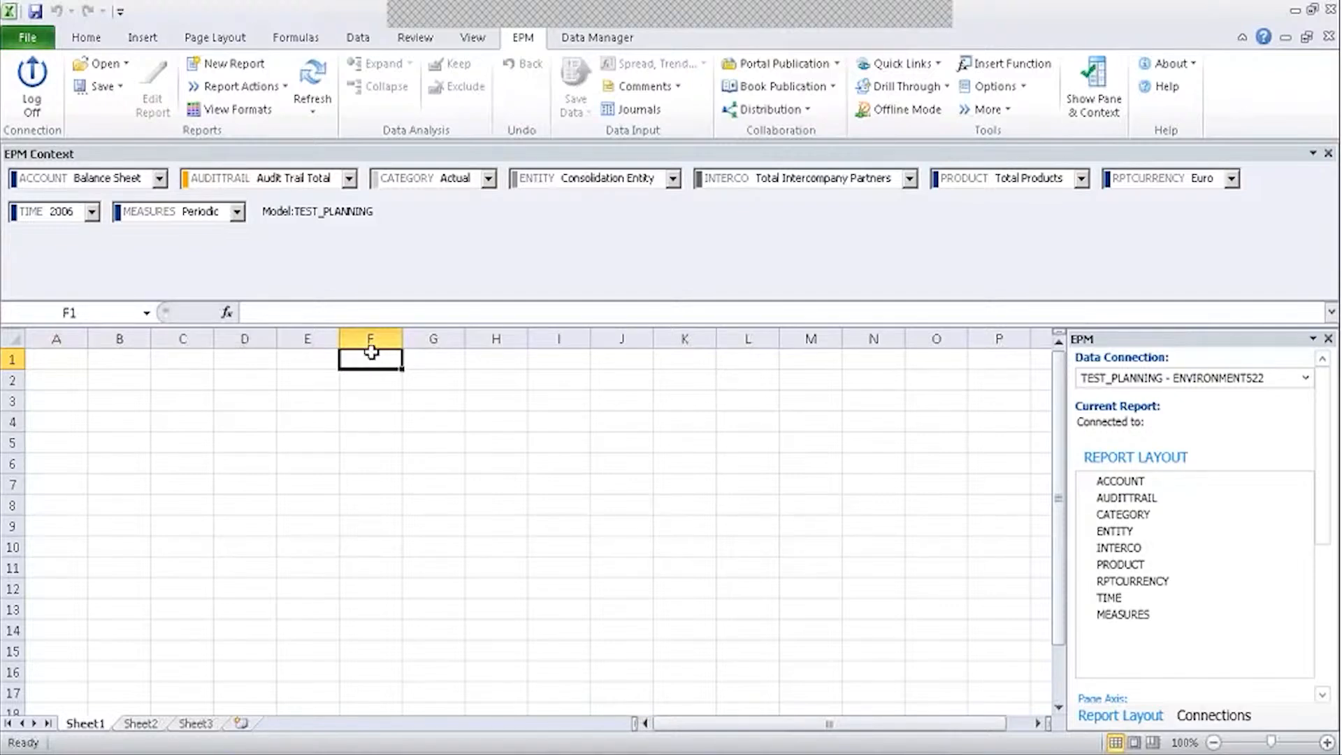
left_click(417, 360)
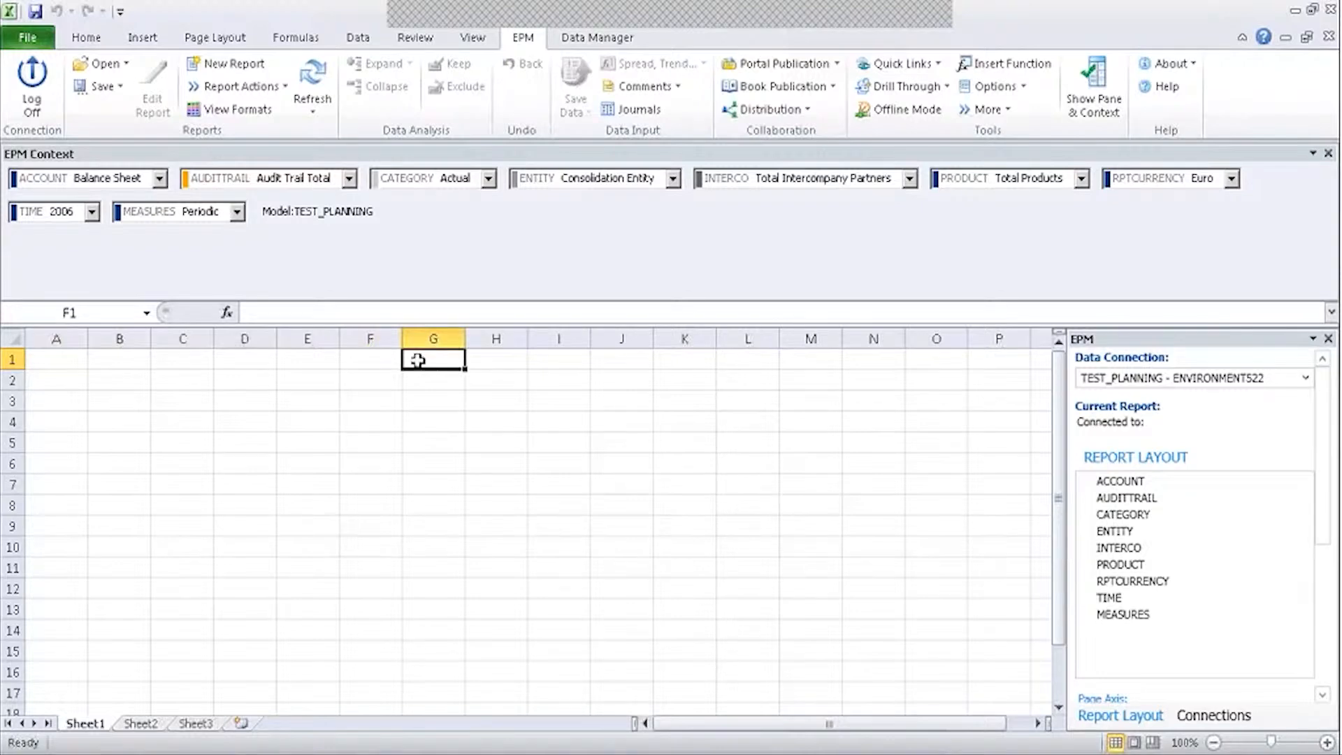
left_click(238, 212)
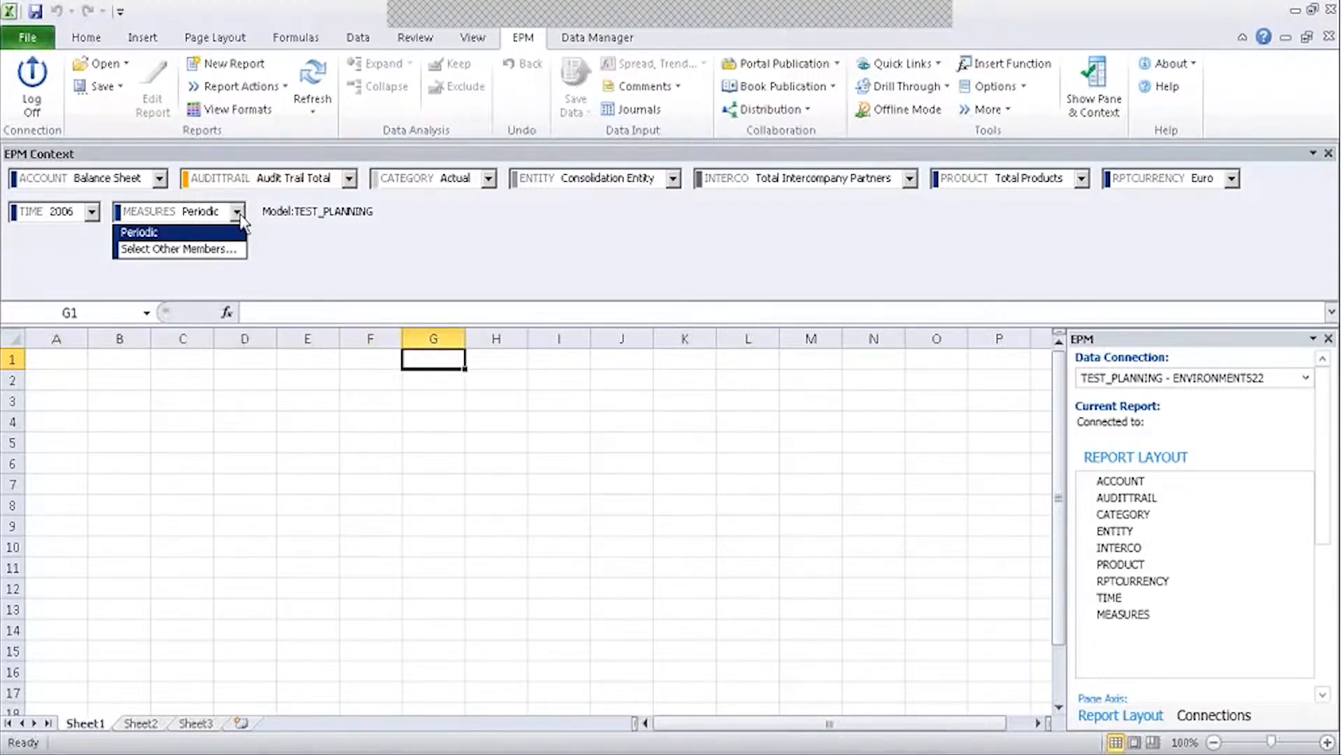
left_click(209, 249)
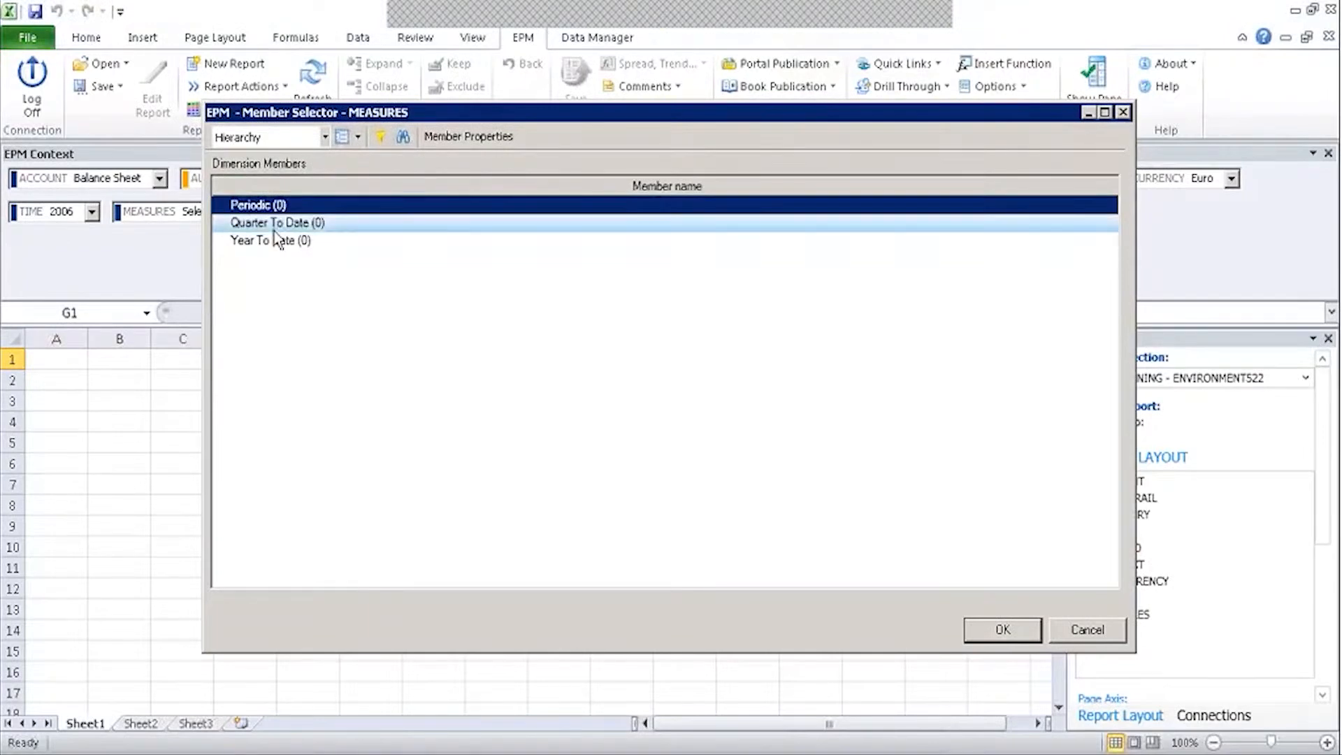
left_click(275, 222)
left_click(279, 241)
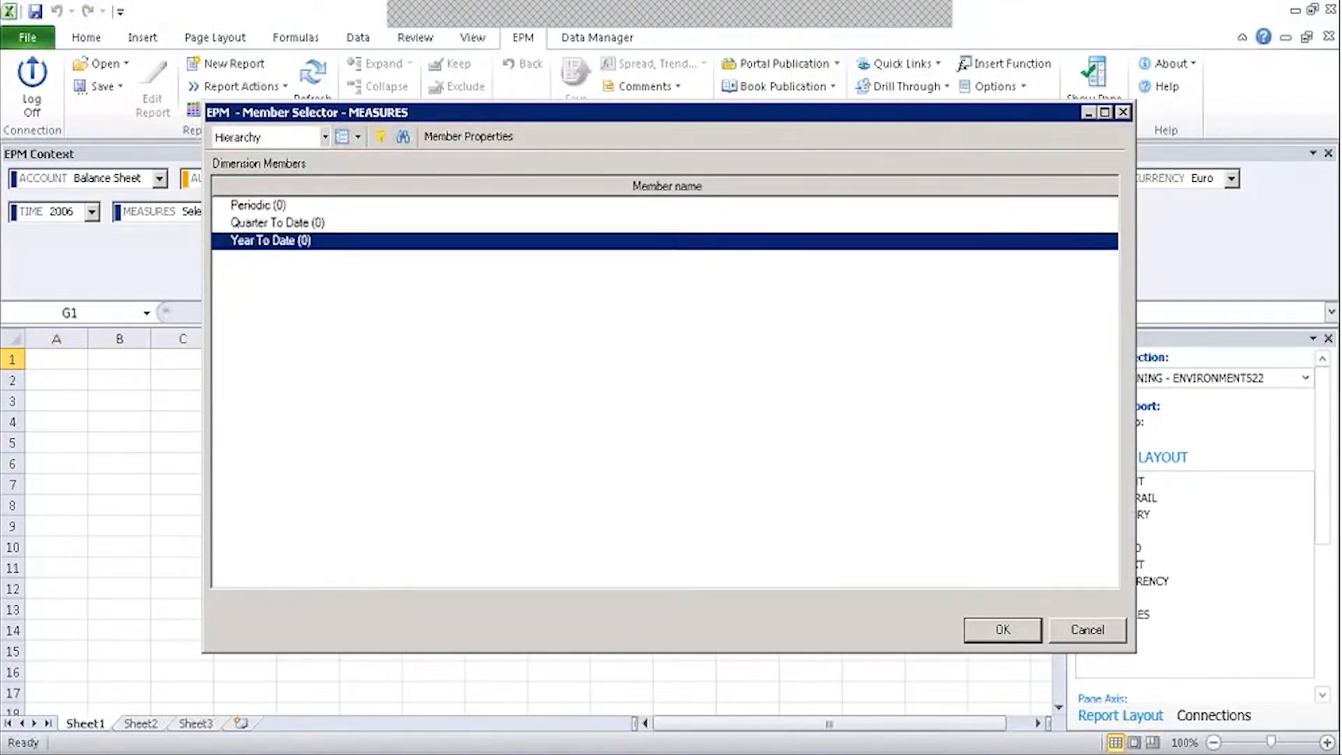
left_click(1122, 112)
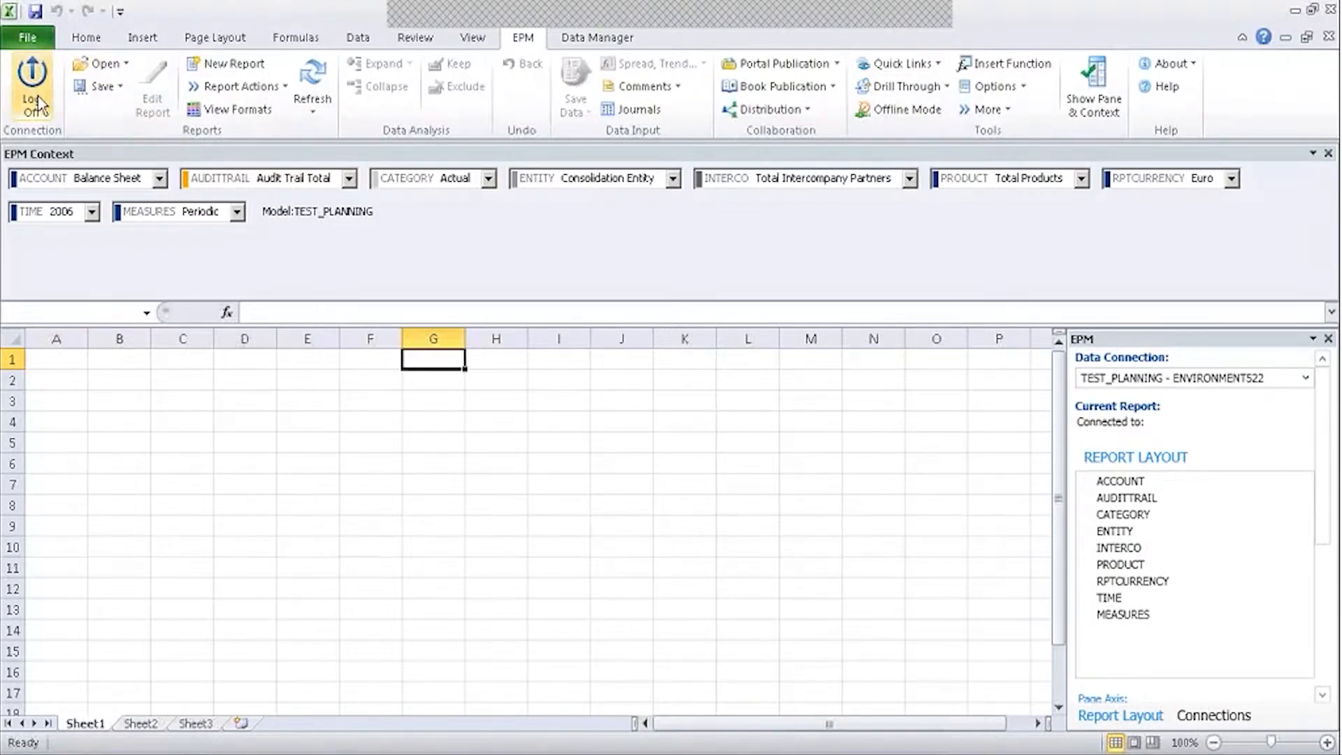
Switch the Data Connection to Planning and select cell C2.
left_click(1119, 378)
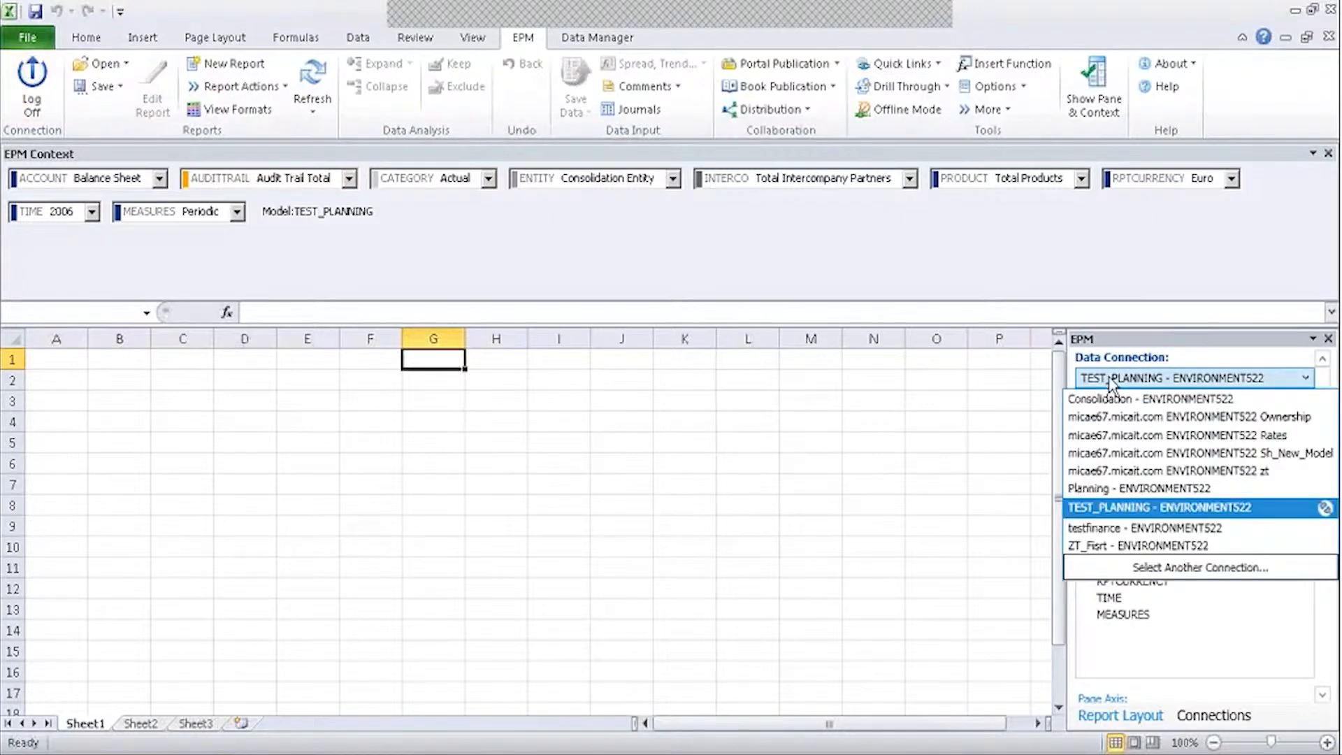
left_click(1138, 503)
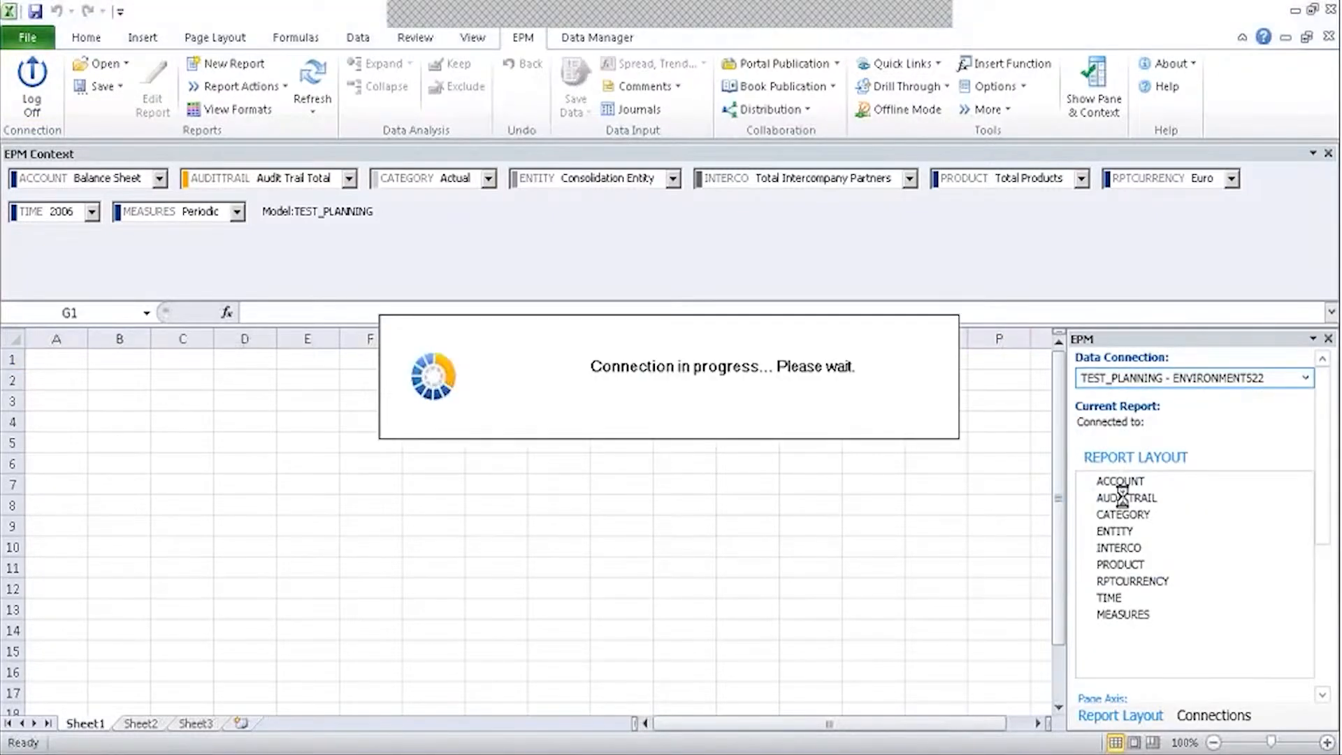
left_click(202, 375)
Open the Sample IS input form from My Input Forms, then minimize Excel.
left_click(105, 87)
left_click(106, 88)
left_click(104, 64)
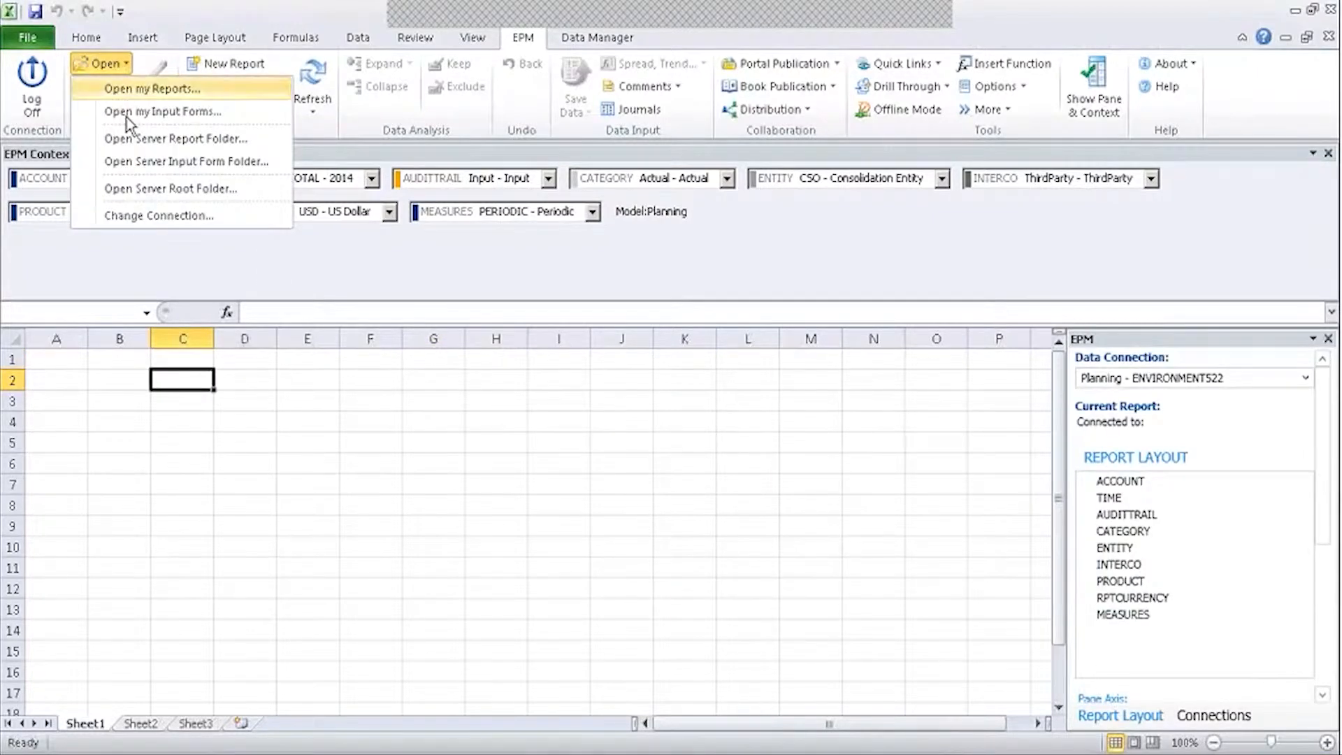
left_click(142, 113)
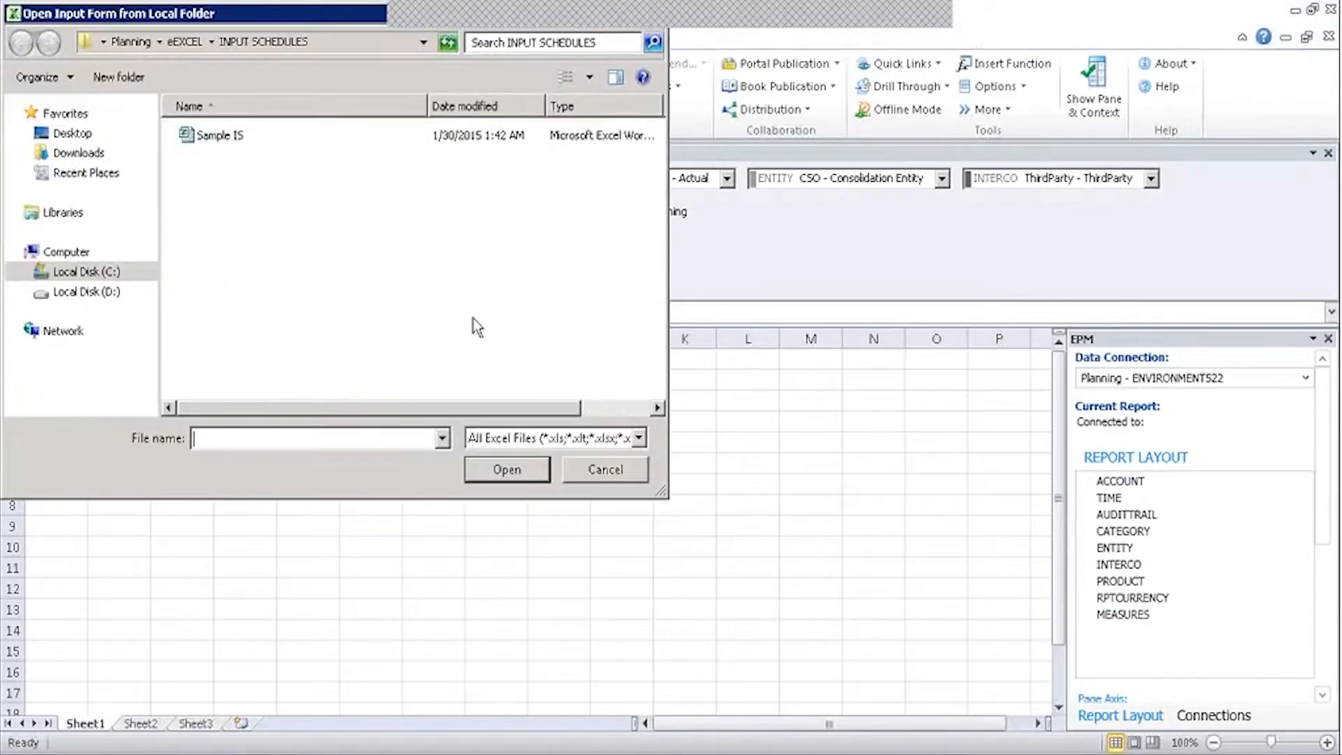
left_click(190, 130)
left_click(509, 467)
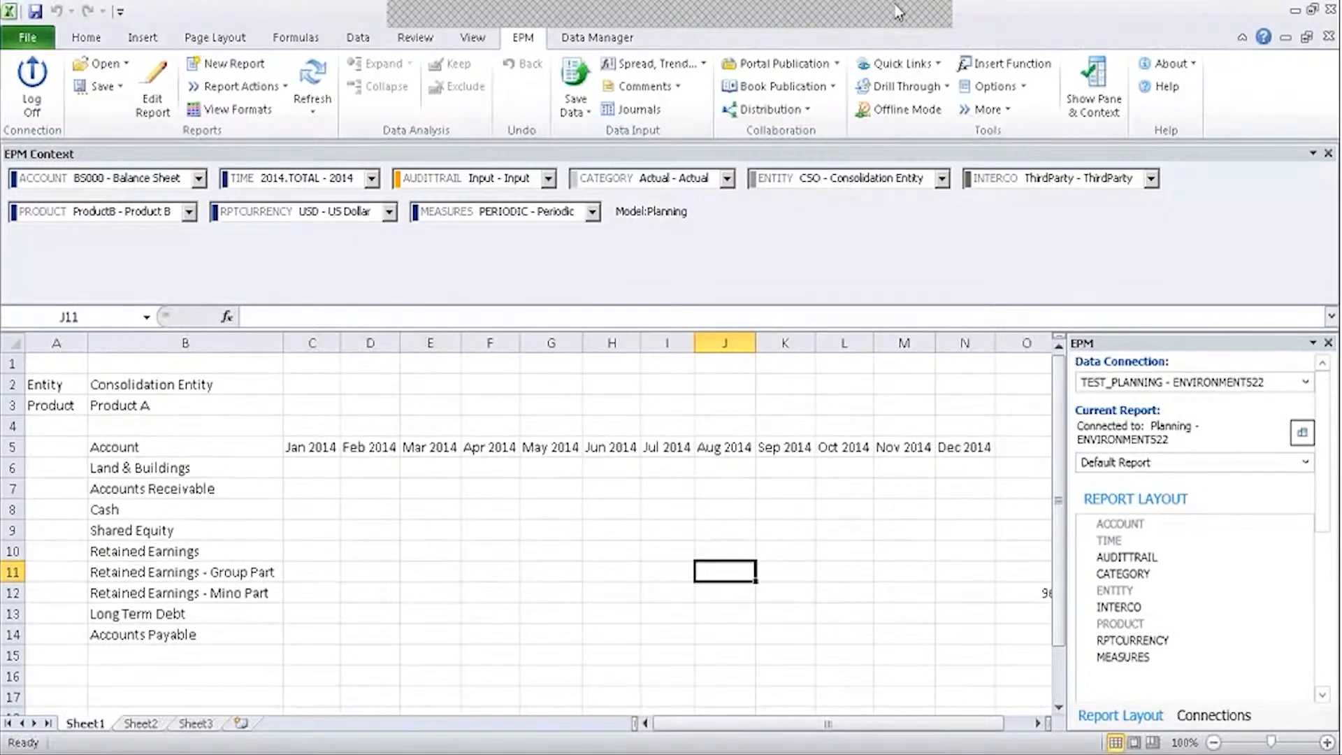
left_click(873, 13)
left_click(320, 502)
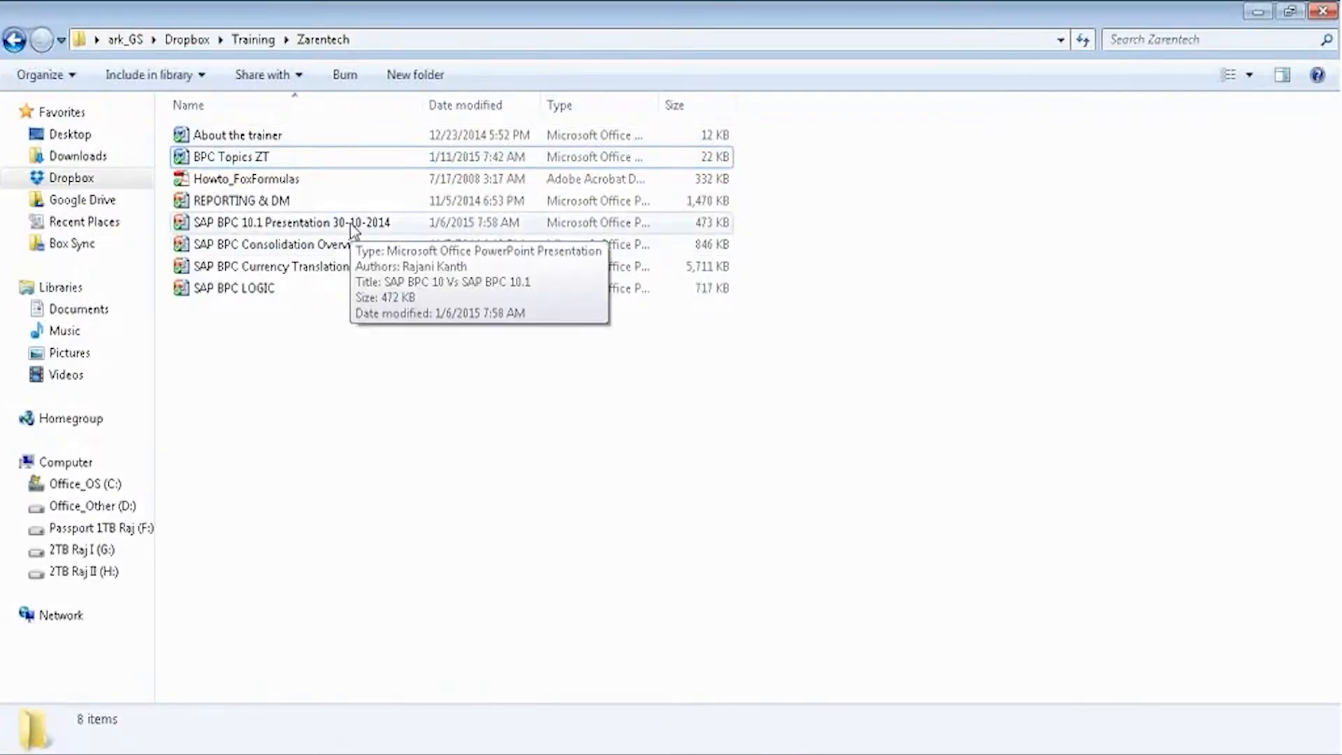
Open the REPORTING & DM deck maximized and present the EPMContextMember slide full-screen.
left_click(279, 205)
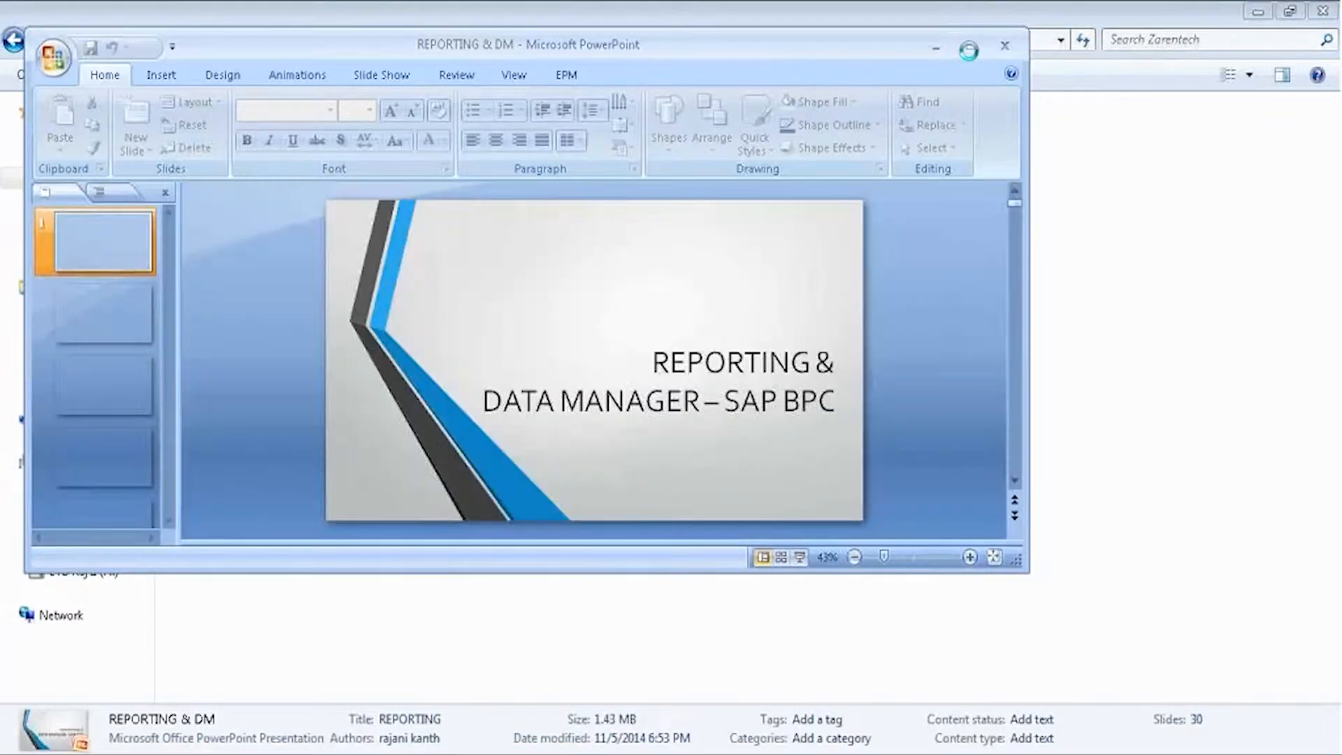
left_click(973, 49)
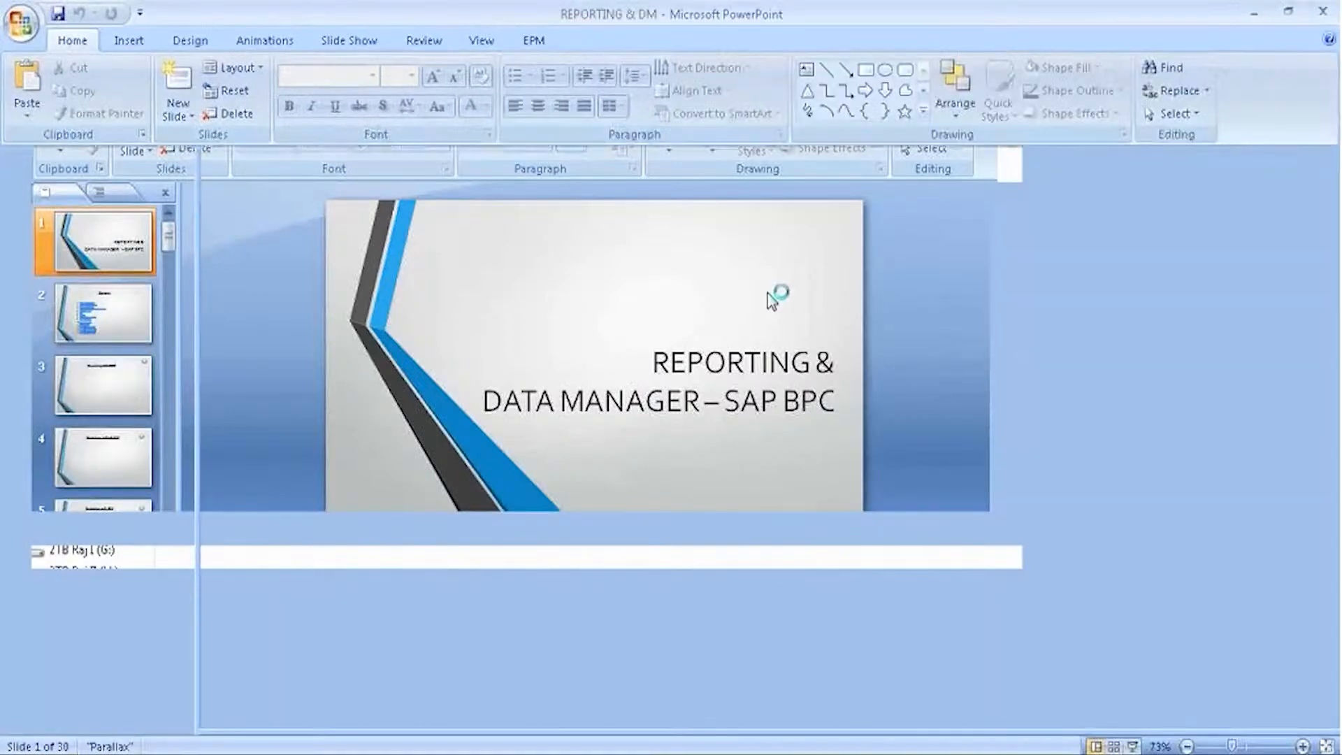
left_click(149, 704)
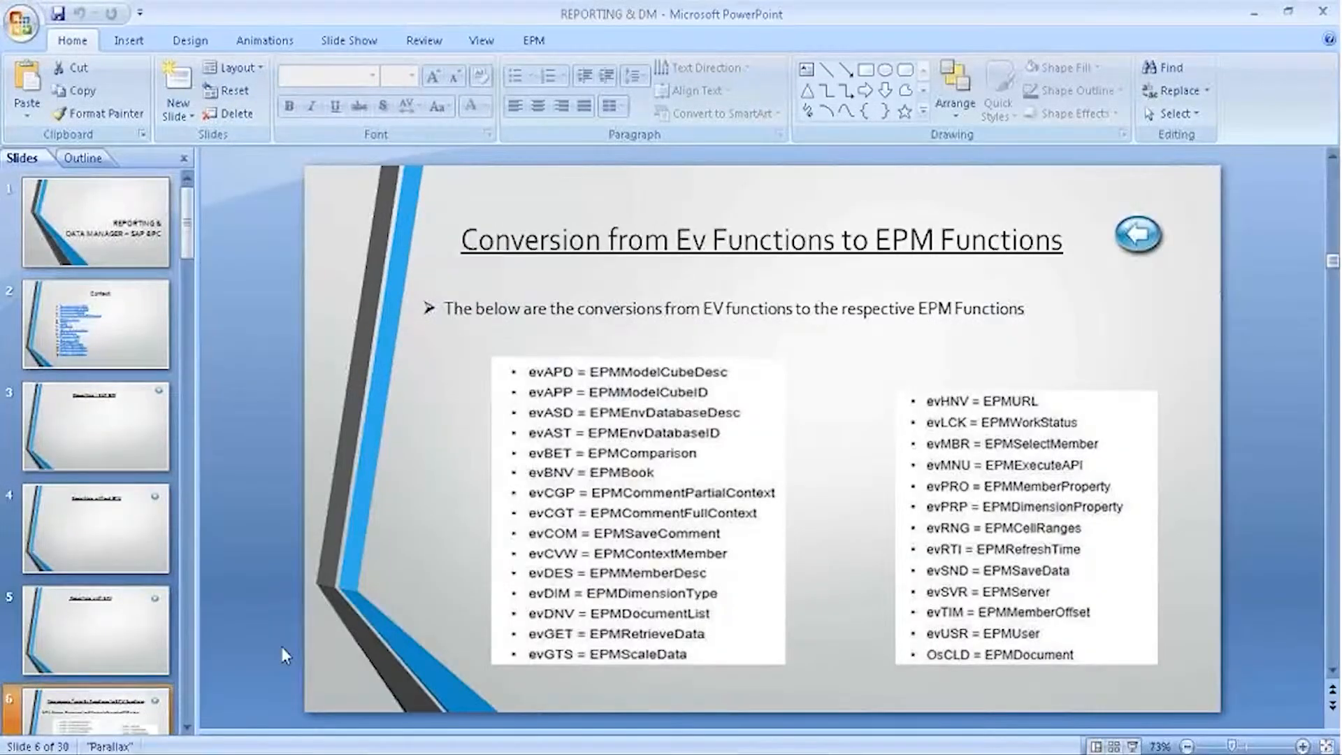
key("Down")
key("Down")
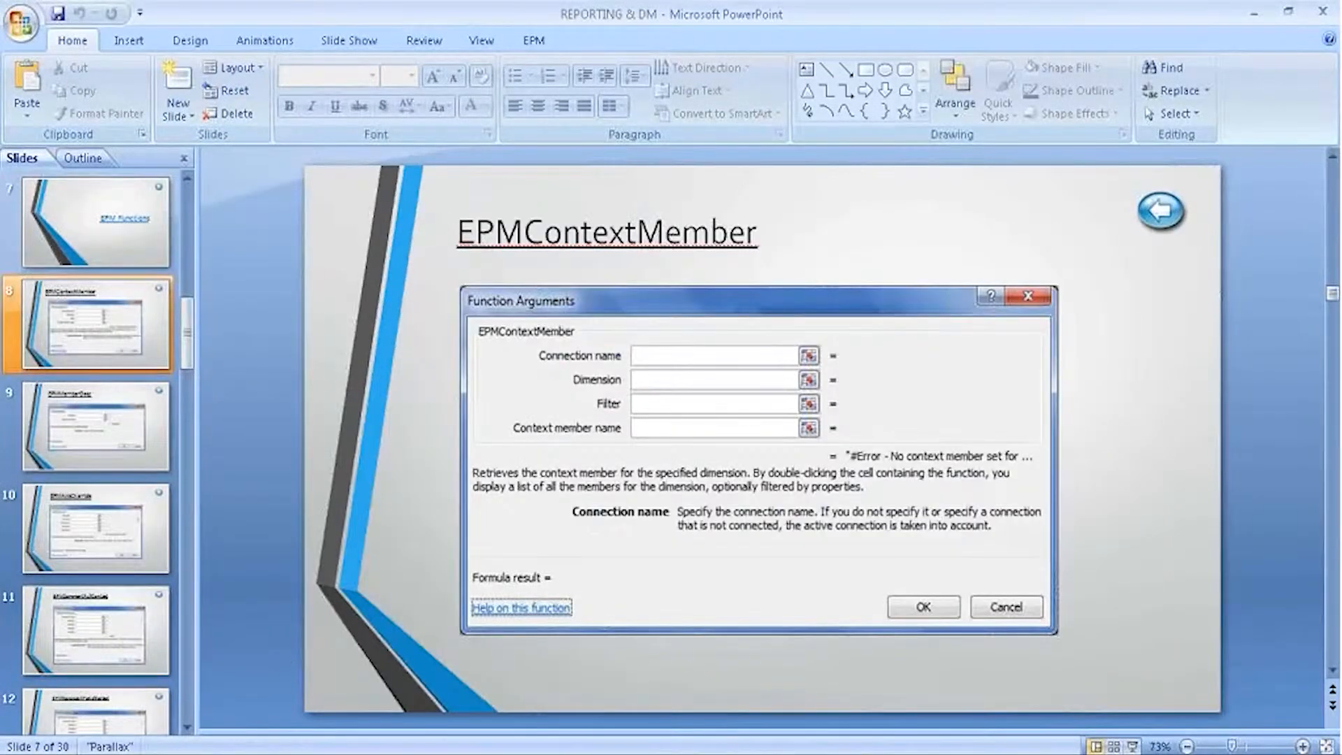
left_click(75, 307)
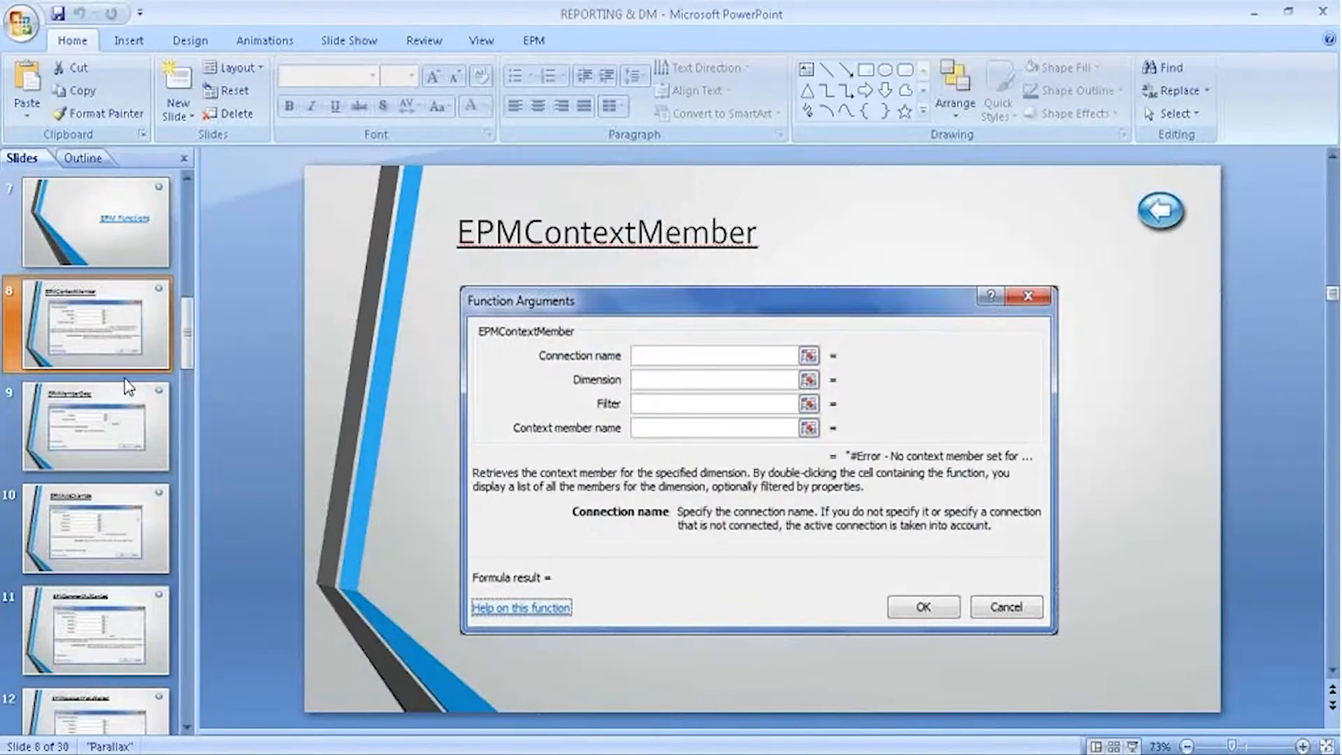
left_click(1133, 746)
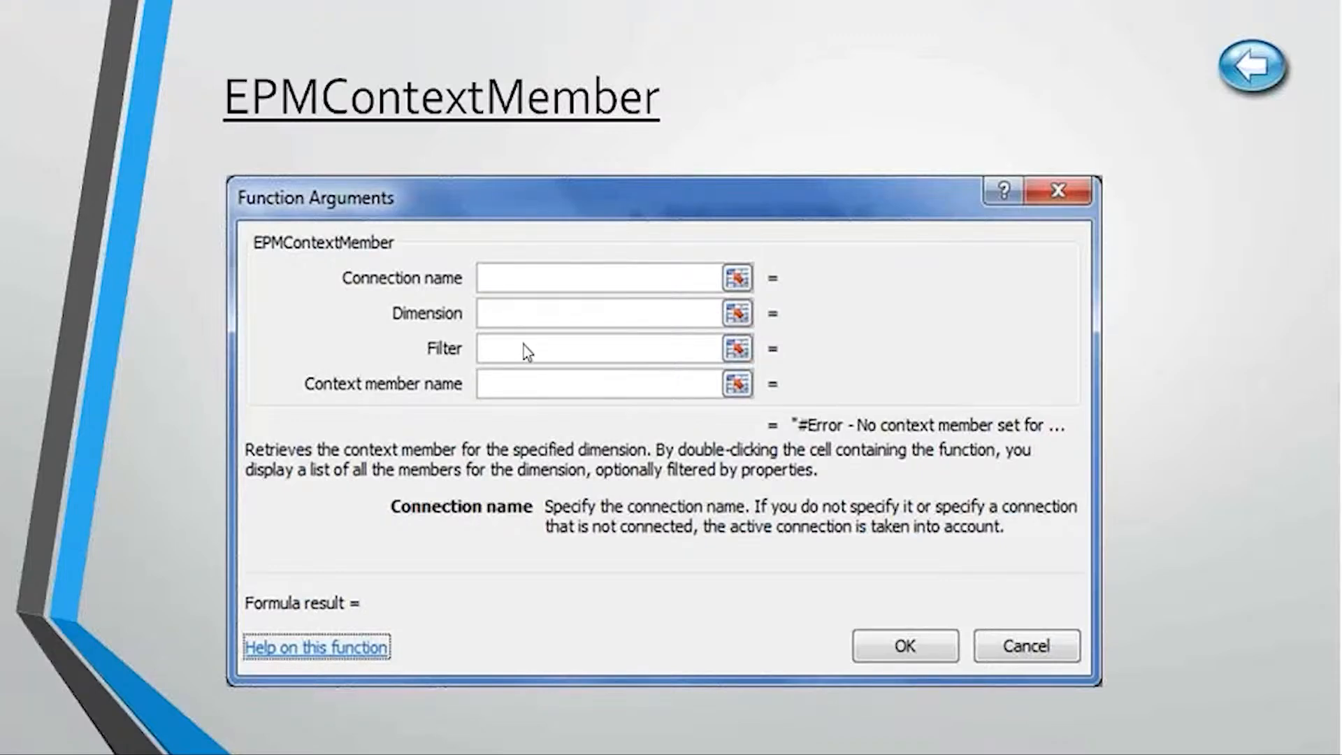
View the EPMMemberDesc slide, end the show, and select the EPMDimensionOverride slide's title.
key("Right")
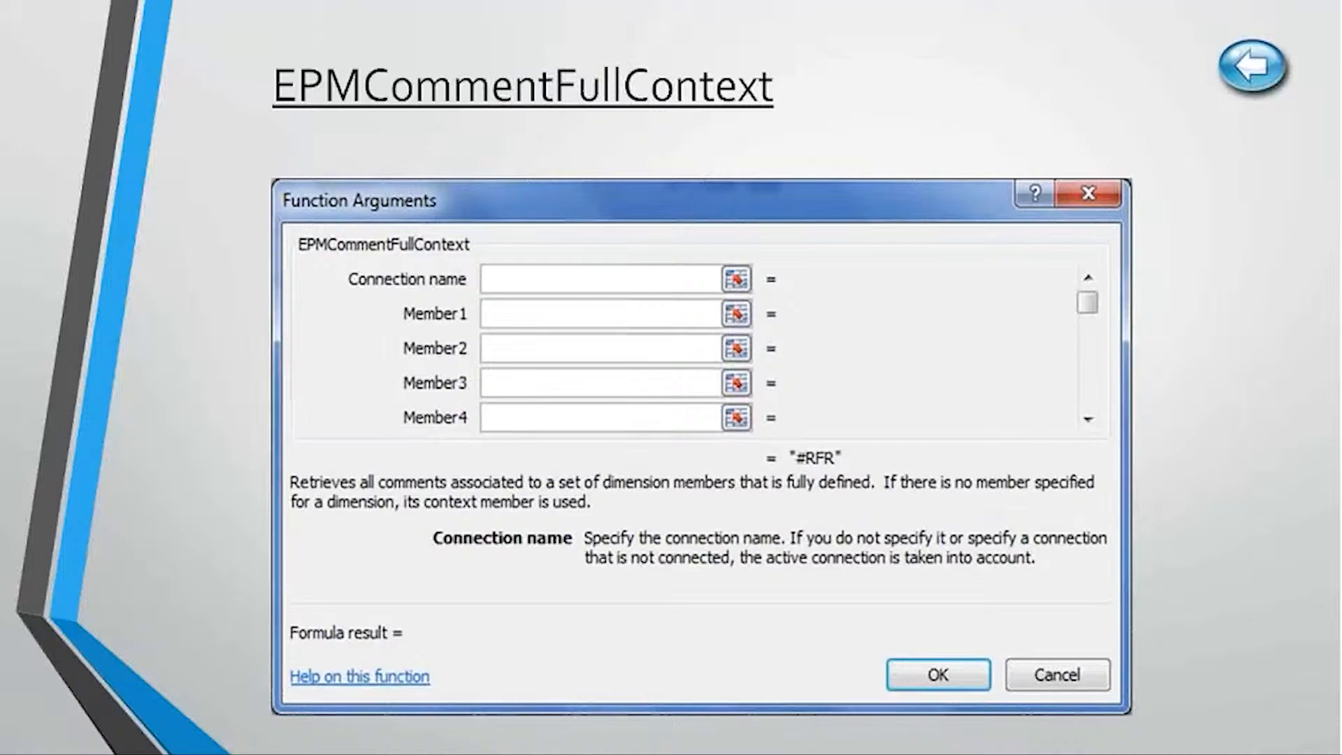
key("Escape")
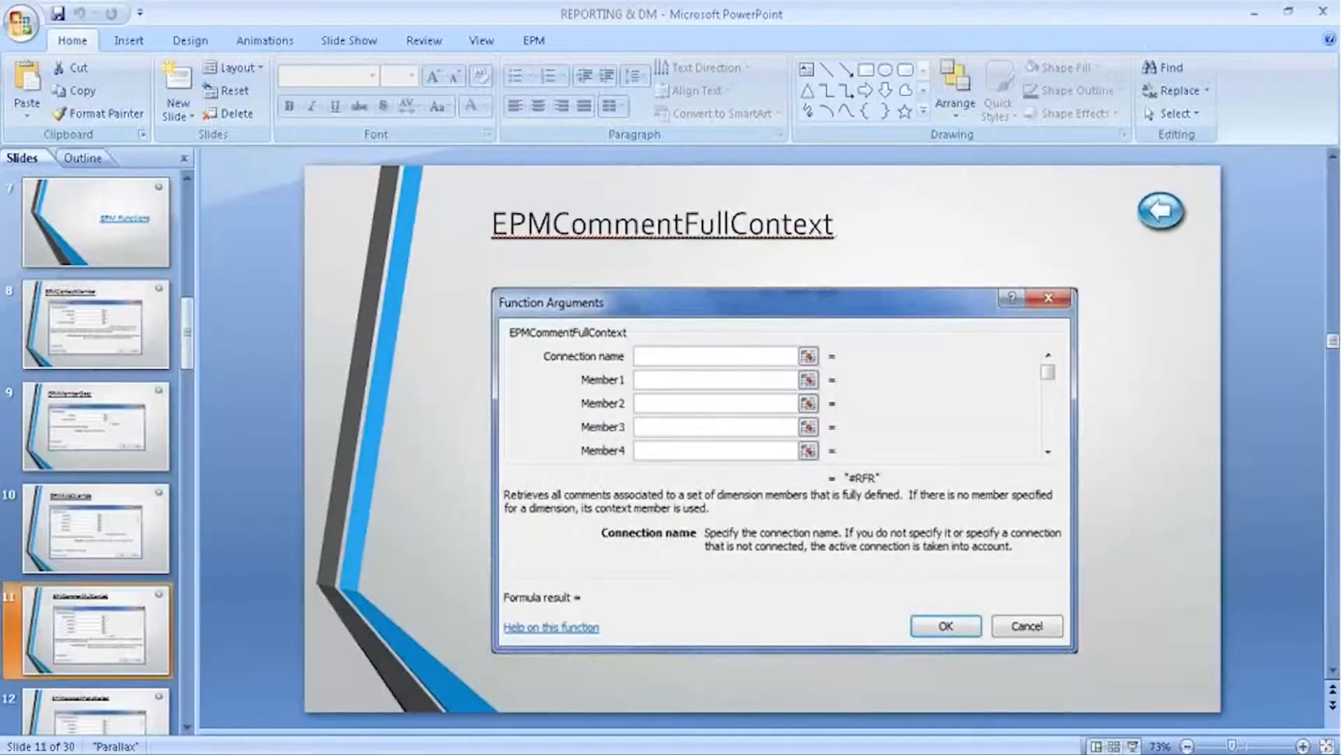
left_click(143, 723)
scroll(190, 729, "down", 3)
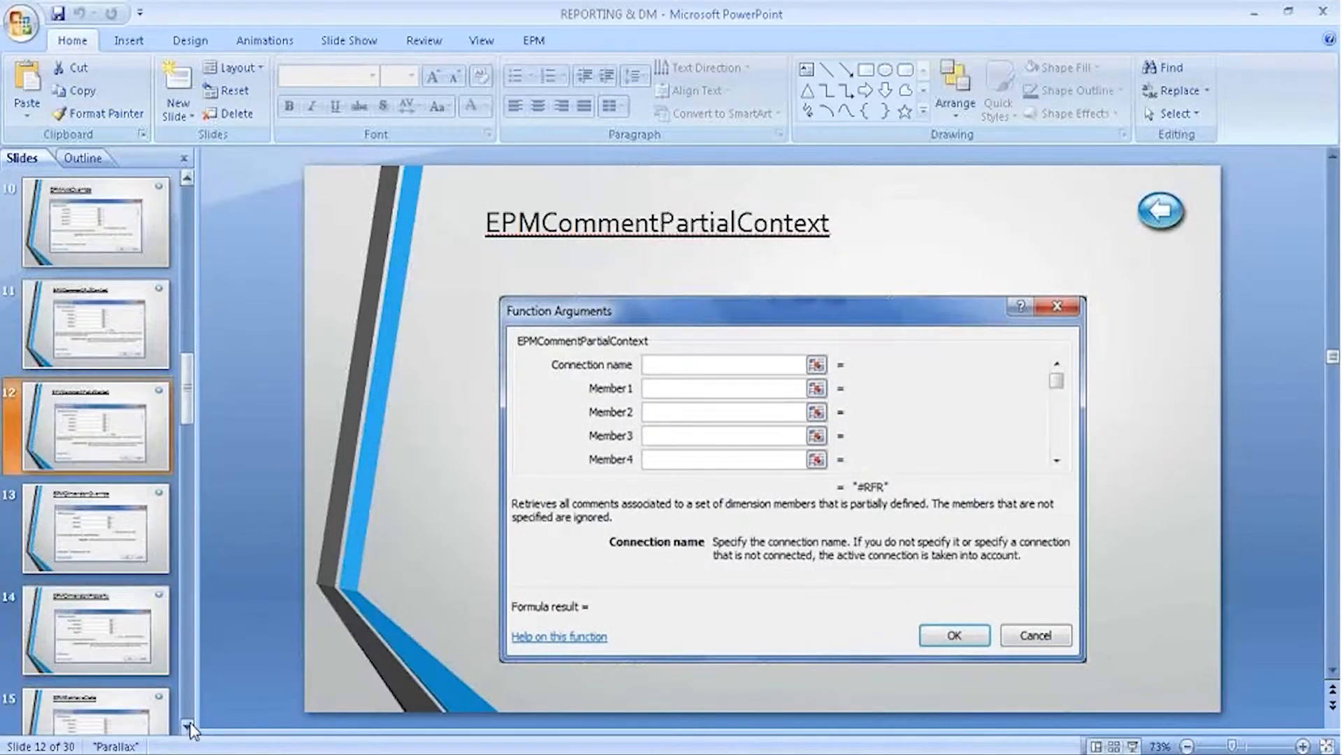
left_click(54, 560)
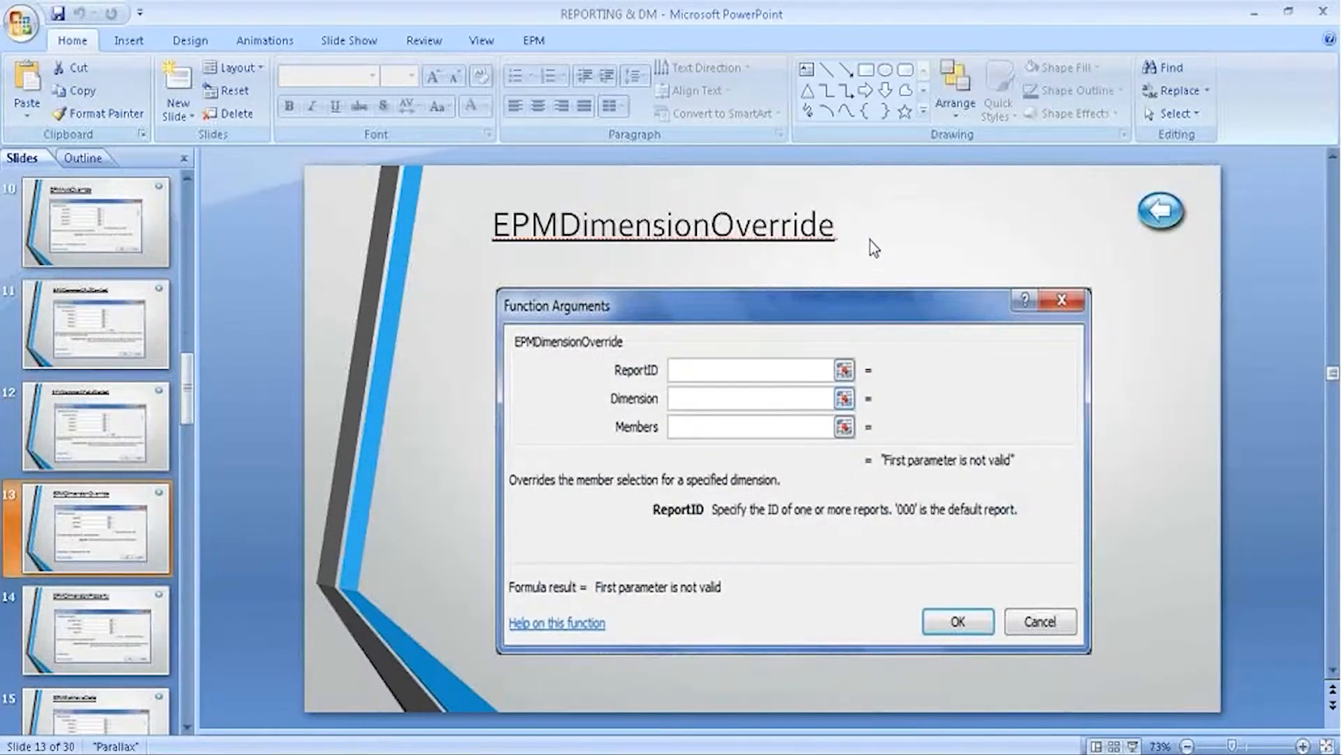
left_click(836, 228)
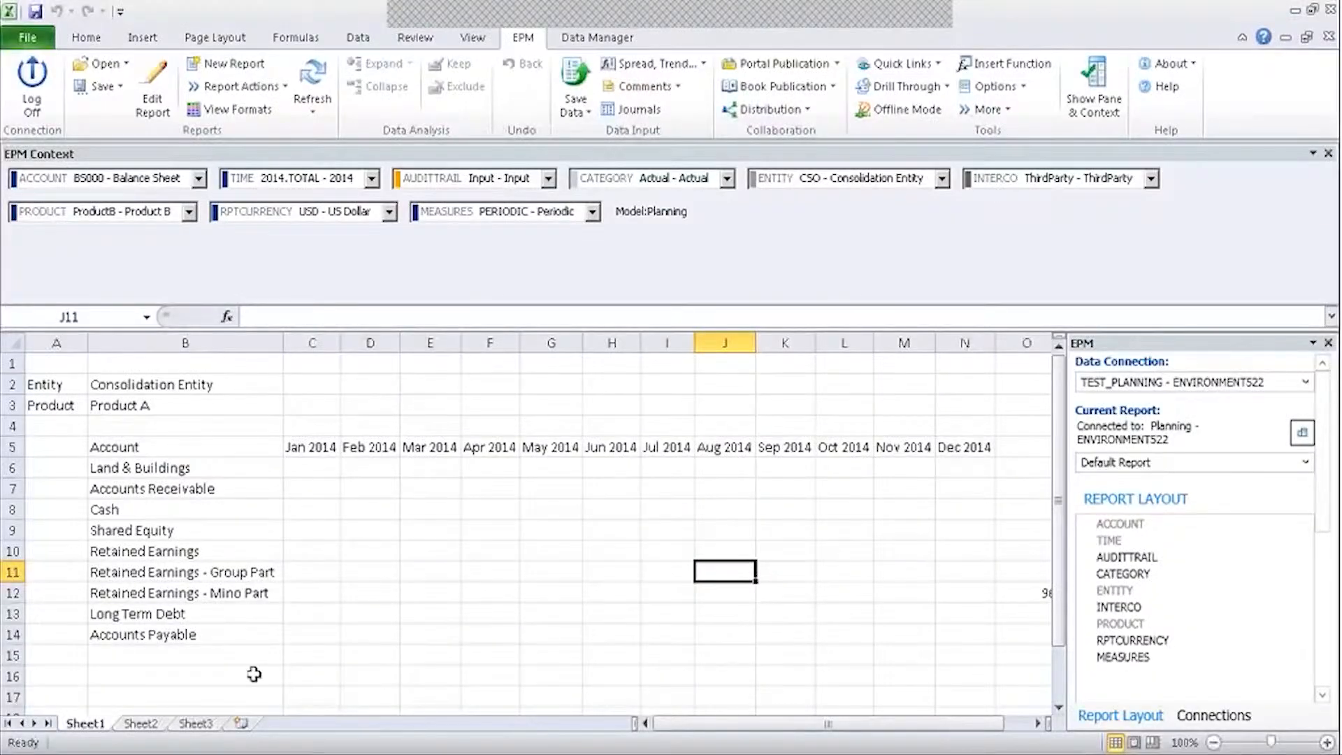
Enter EPMDIMENSIONOVERRIDE in Sheet2 cell B1, autofit column B, then return to Sheet1.
left_click(155, 725)
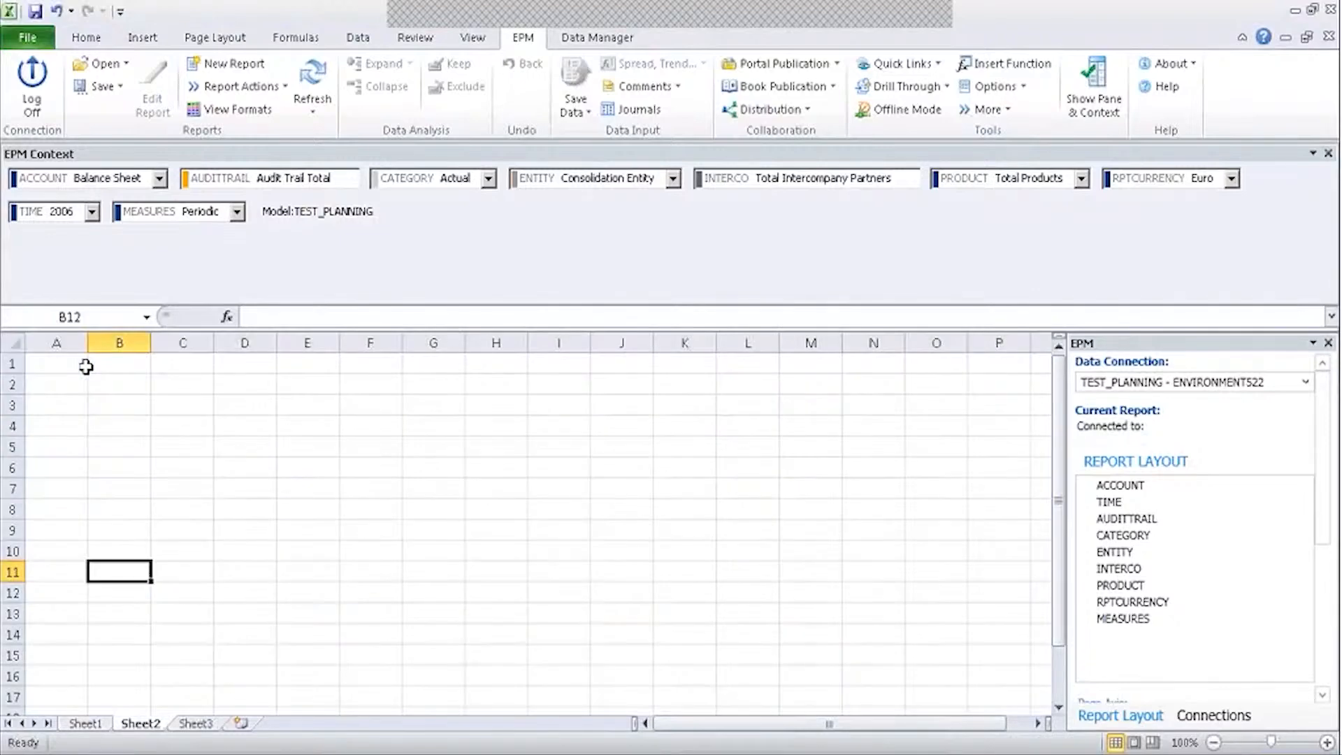
left_click(104, 363)
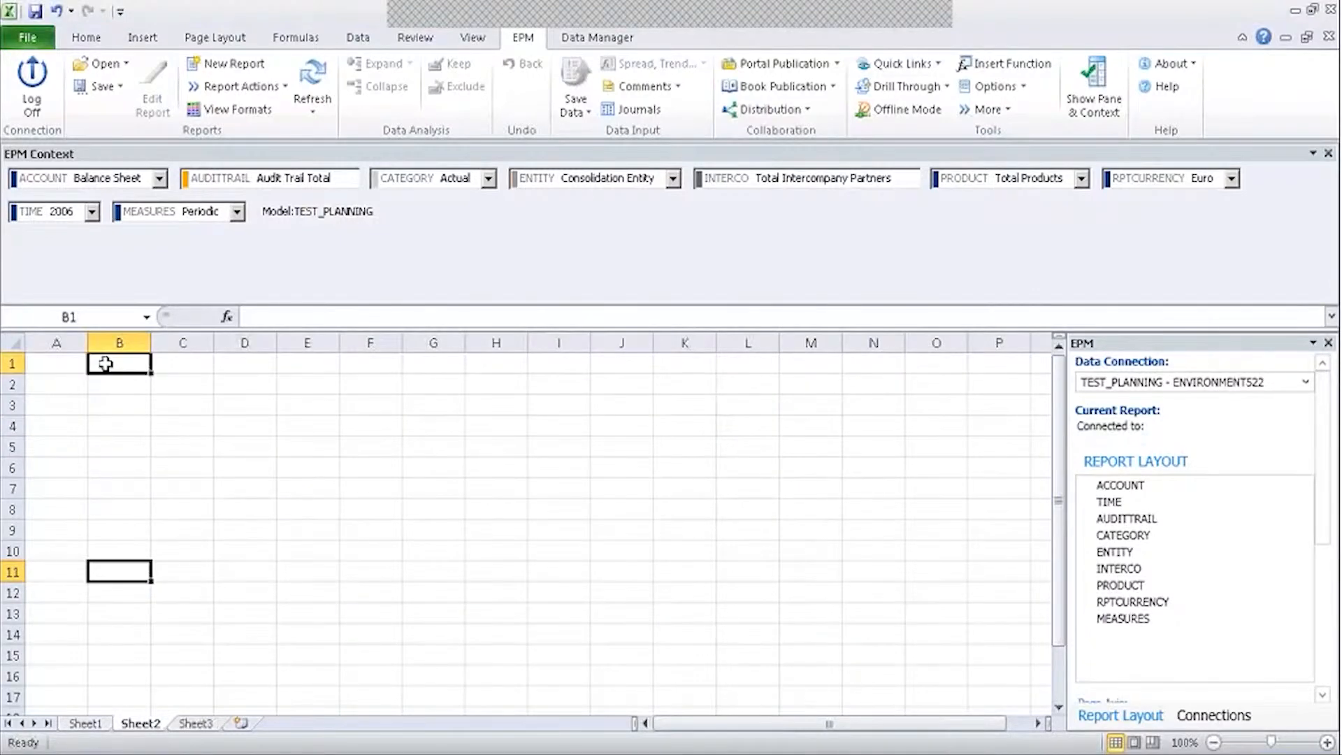
type("EP")
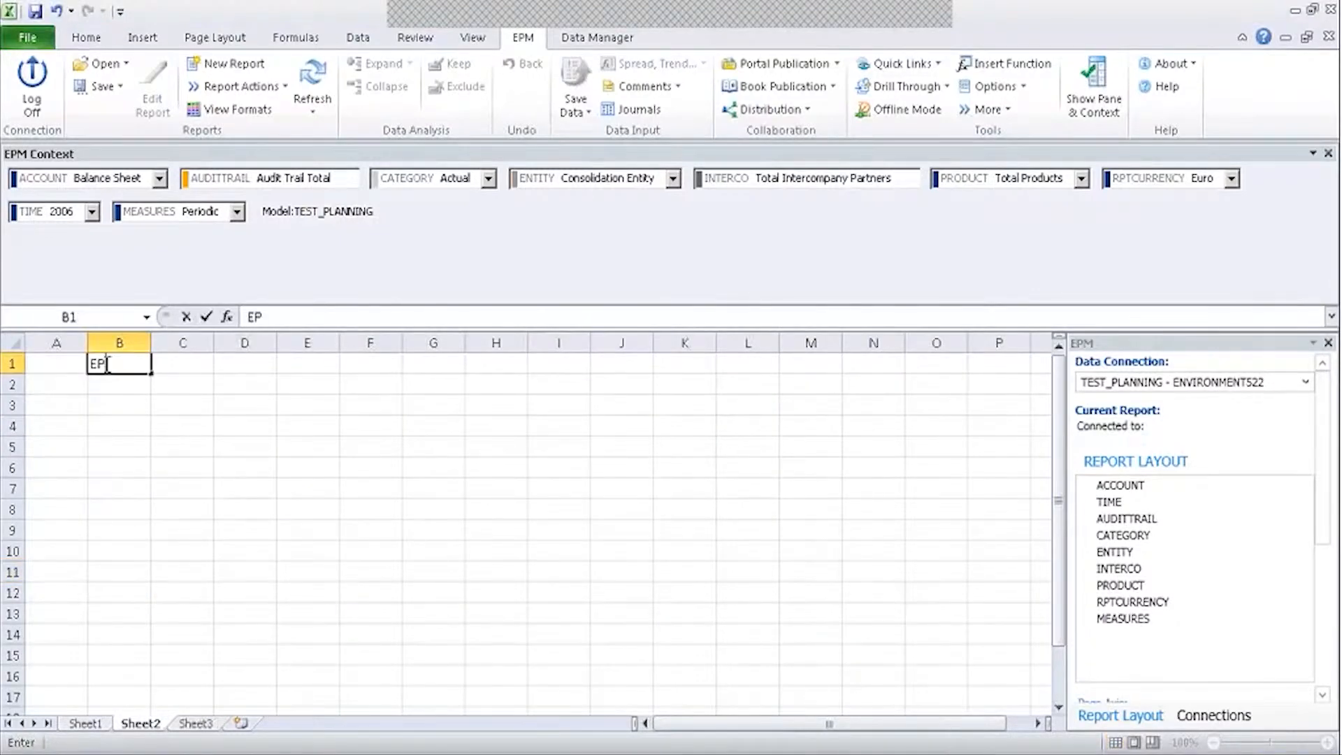
type("MDIMENSION")
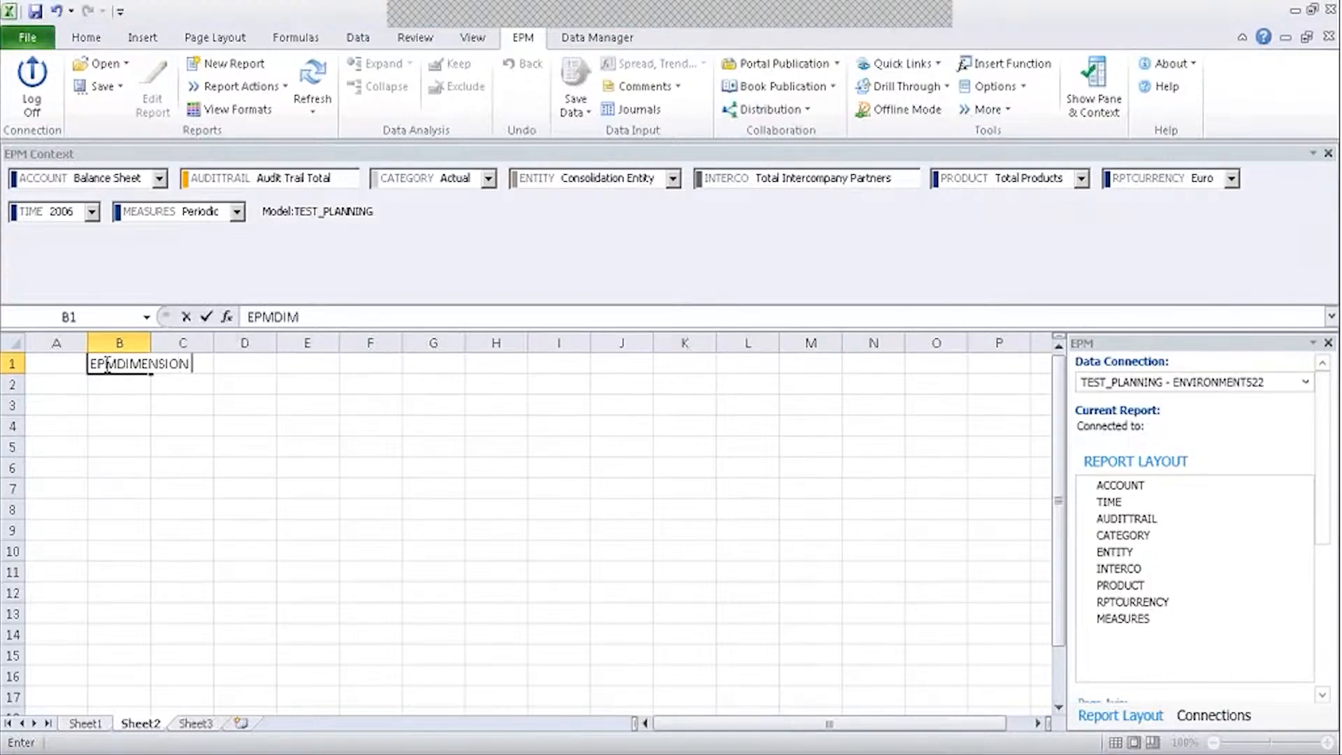
type("OVERREID")
key("BackSpace")
key("BackSpace")
key("BackSpace")
type("IDE")
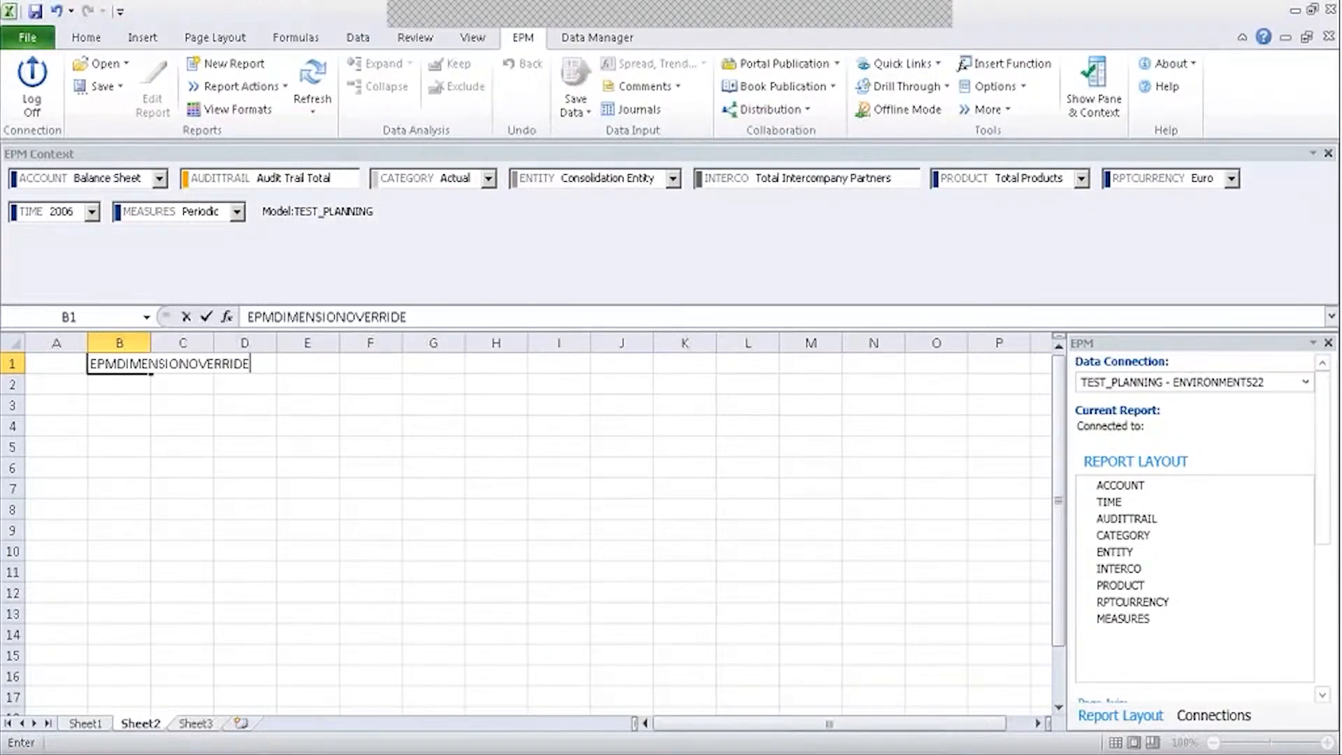
left_click(132, 399)
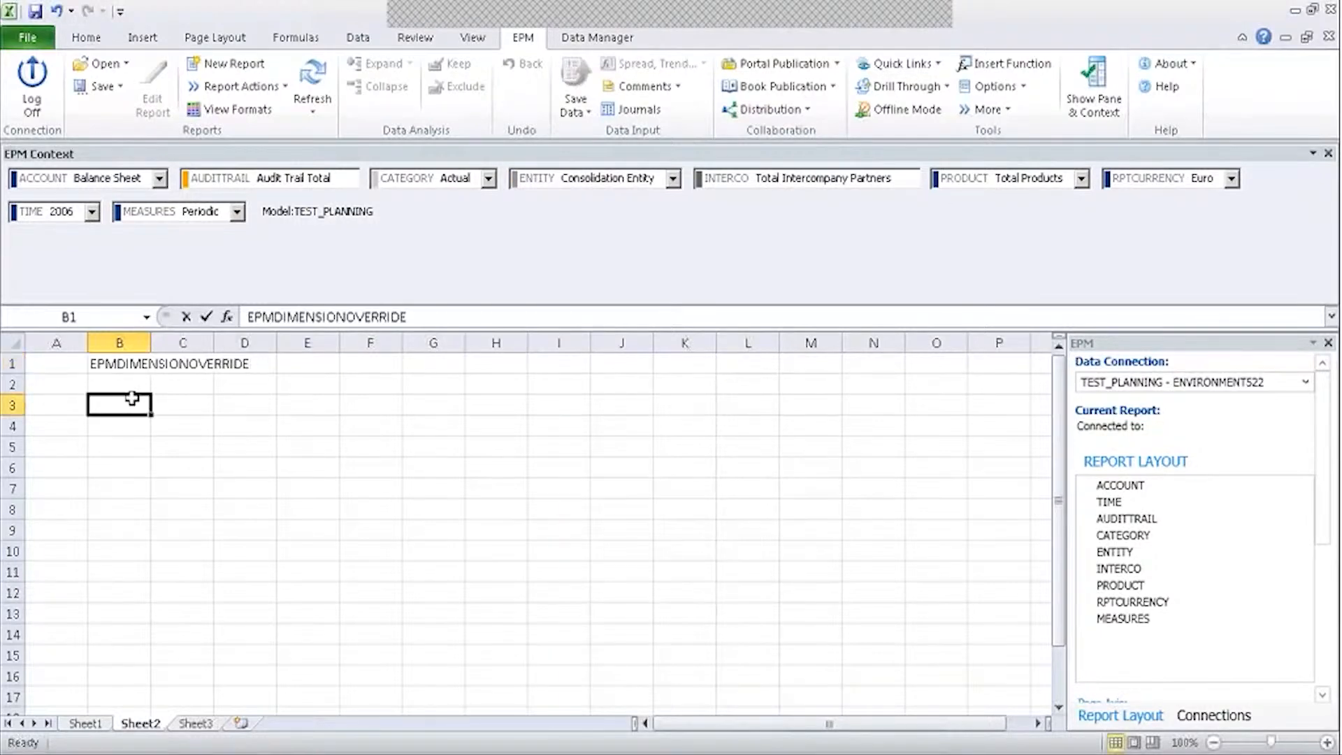
double_click(150, 343)
left_click(229, 382)
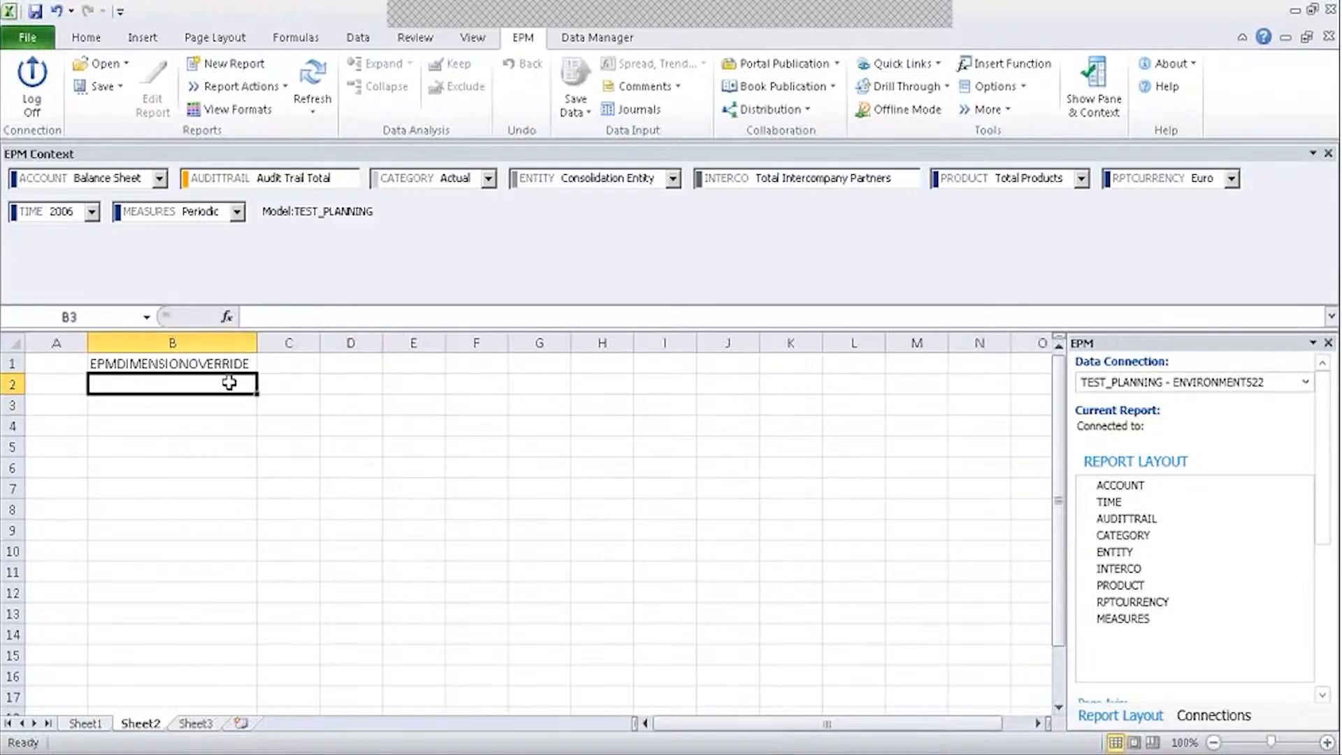
left_click(84, 724)
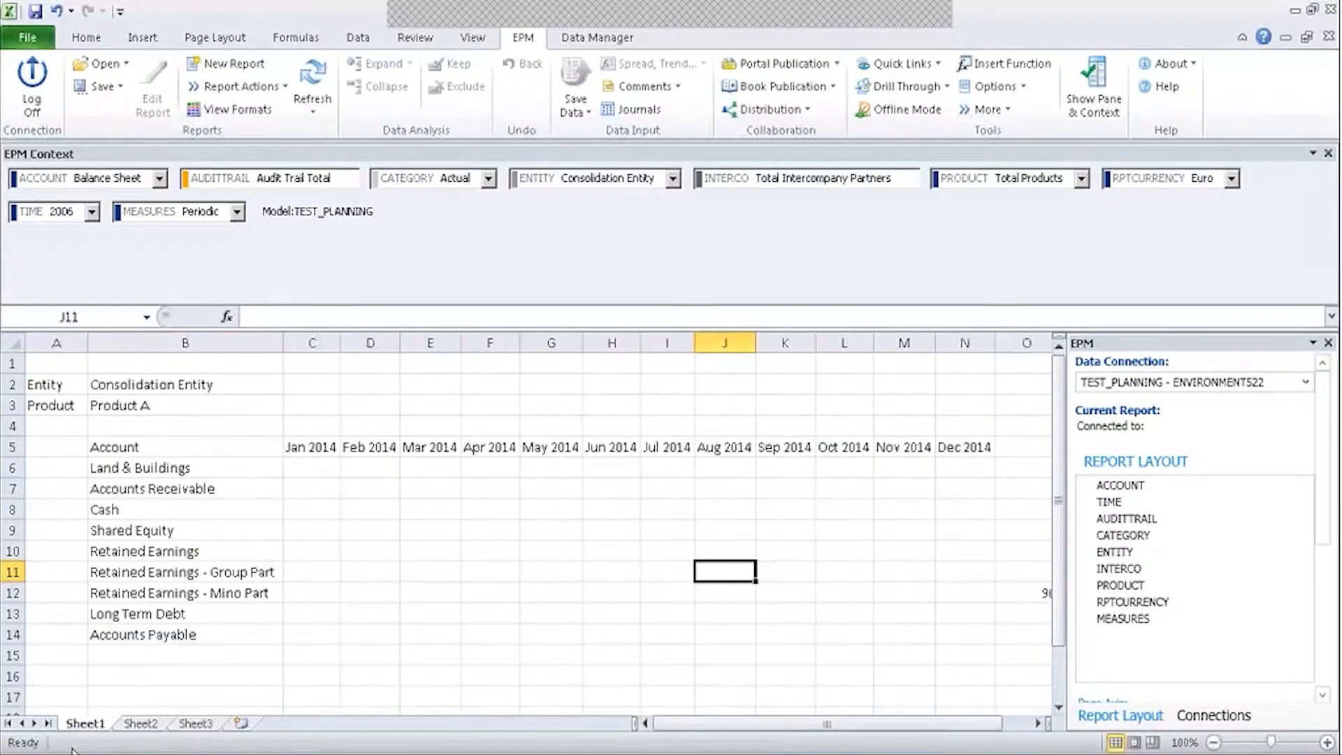
Add CATEGORY to the report's column axis above TIME and rerun the report.
left_click(199, 489)
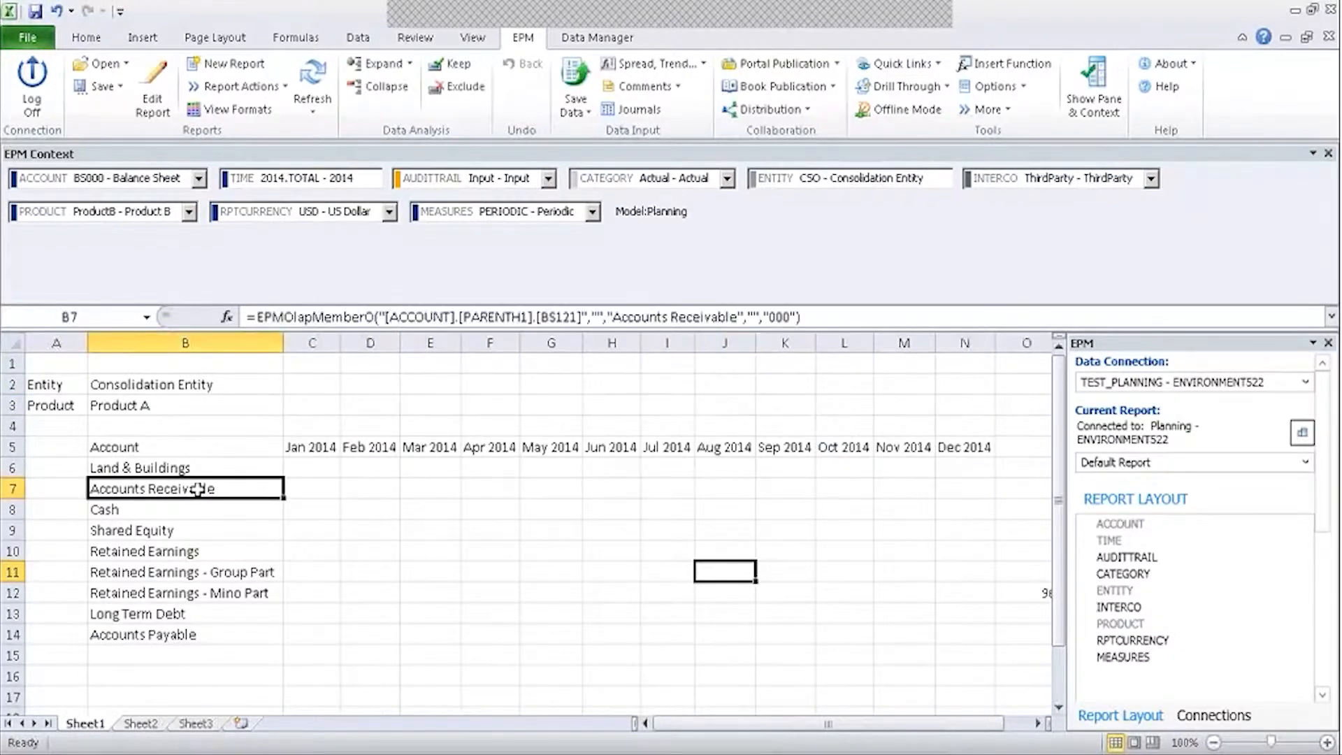
left_click(446, 487)
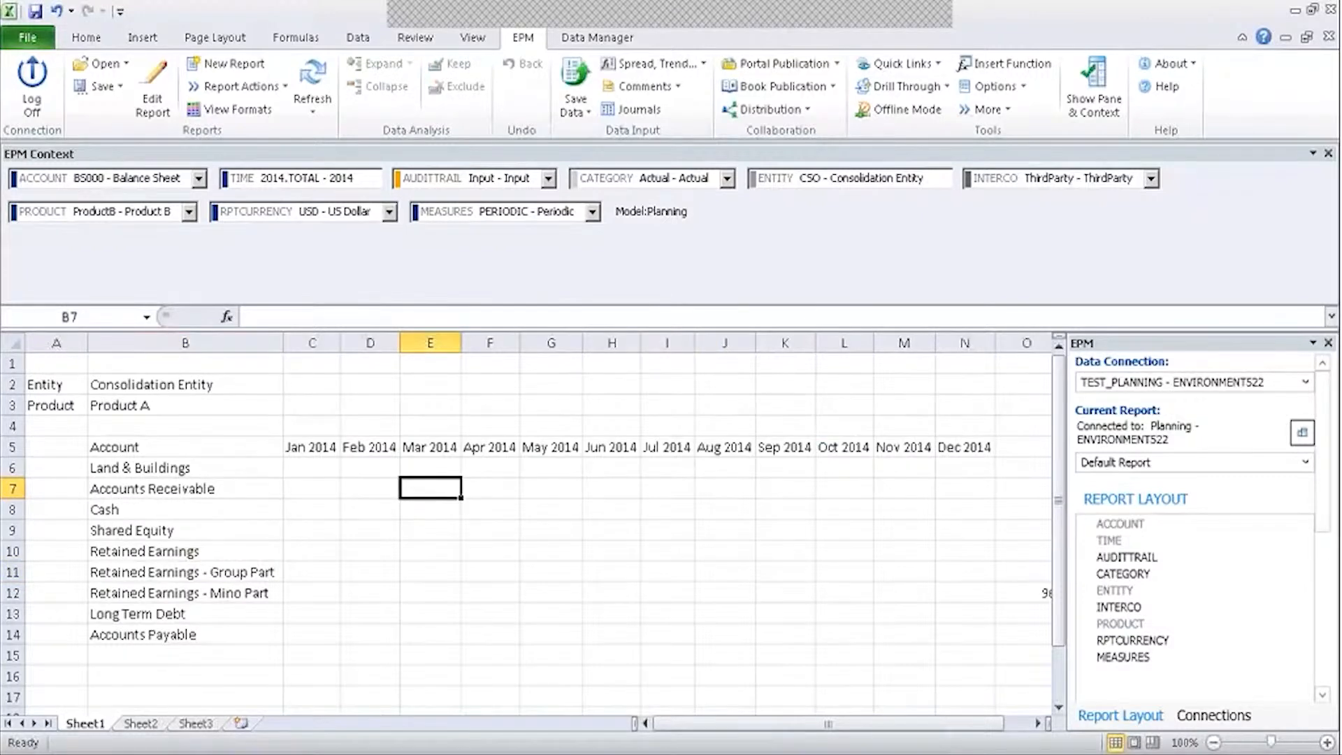
left_click(151, 90)
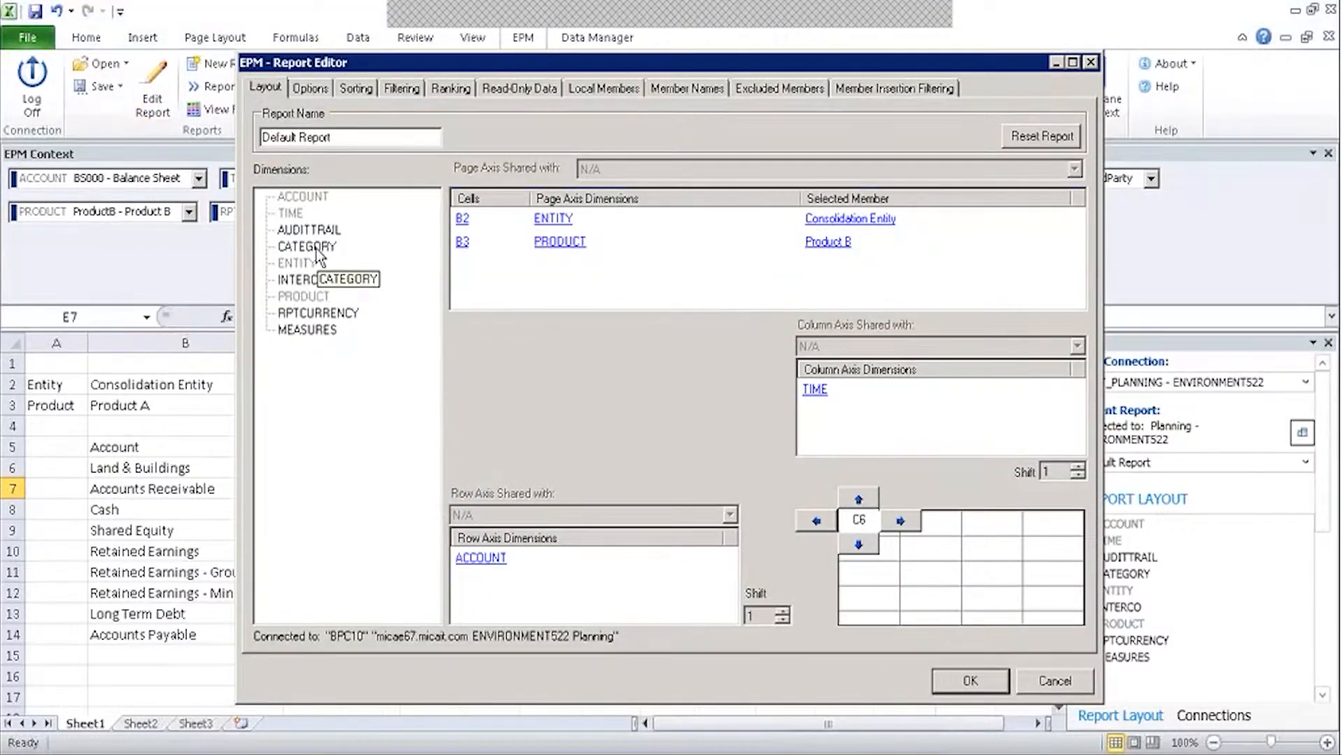
left_click(313, 248)
left_click_drag(825, 423, 825, 411)
right_click(819, 412)
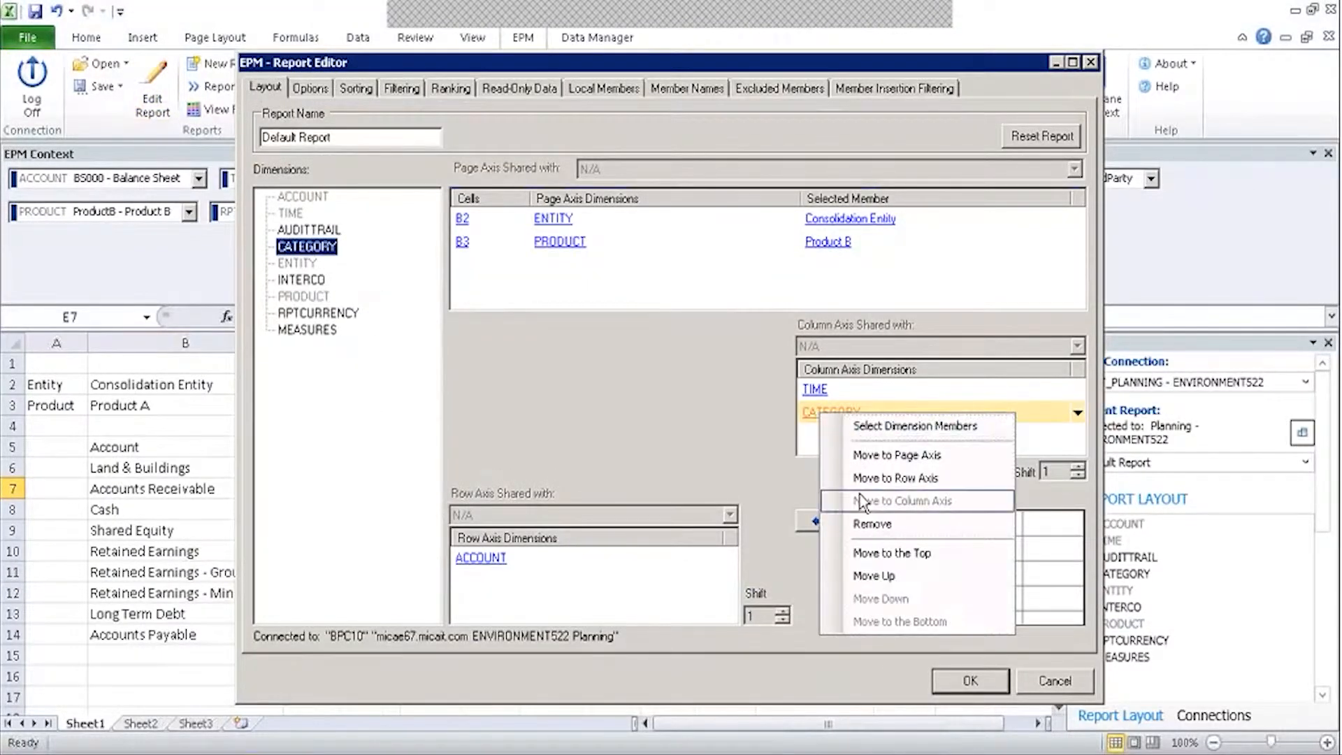
left_click(862, 555)
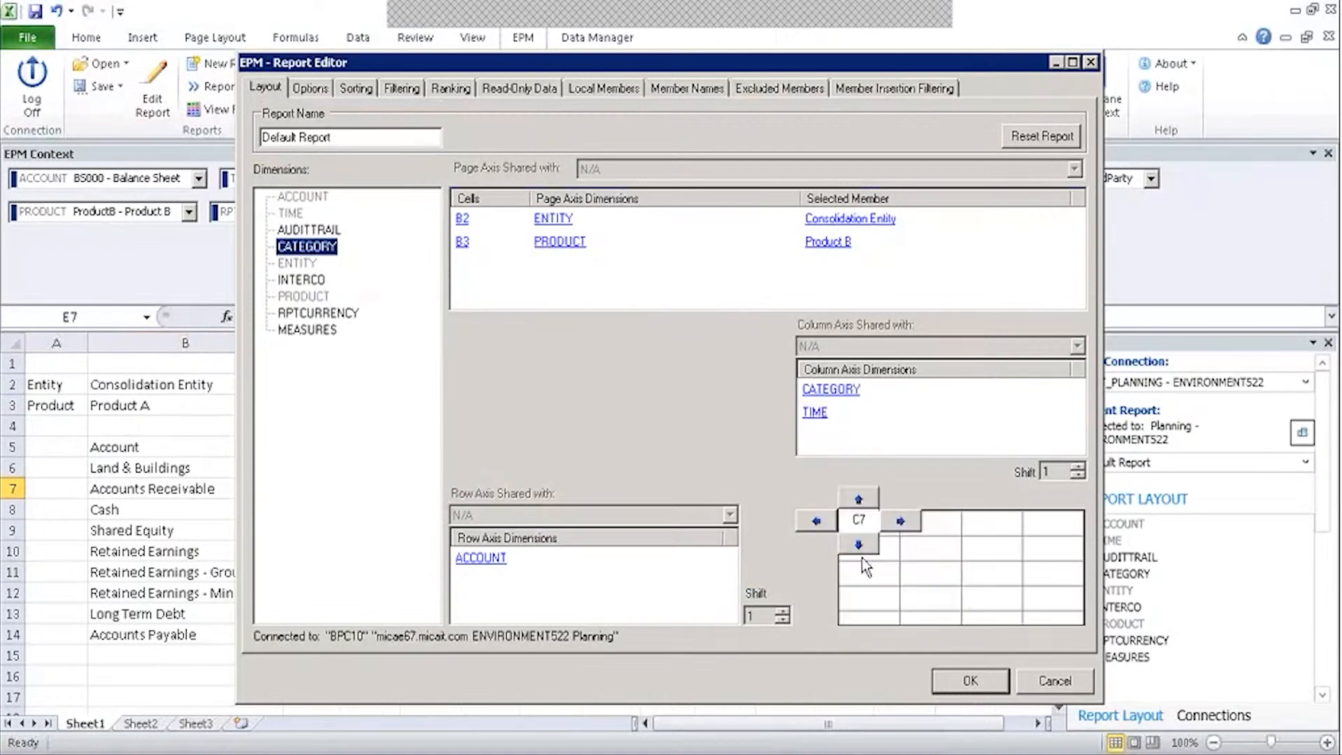
left_click(956, 679)
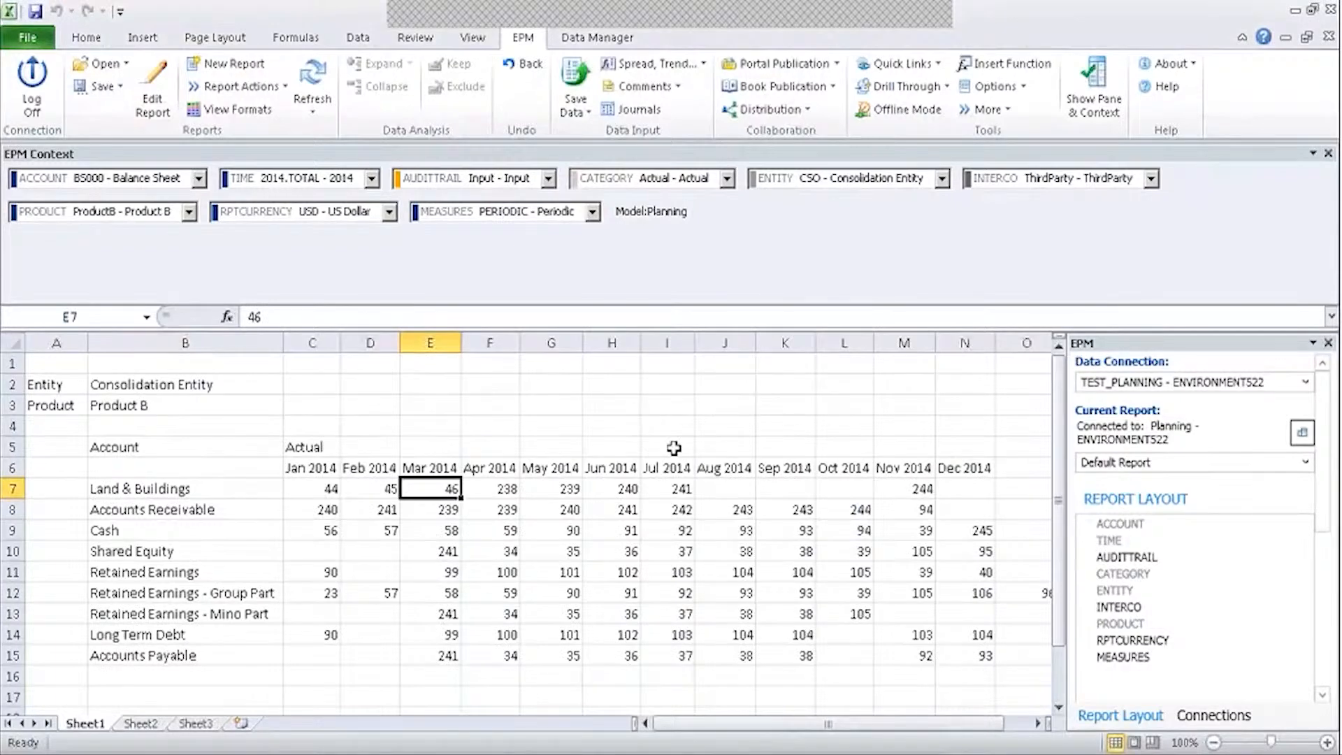
Hide the EPM context bar and pane, and inspect the Actual and Jan 2014 header formulas.
left_click(1090, 77)
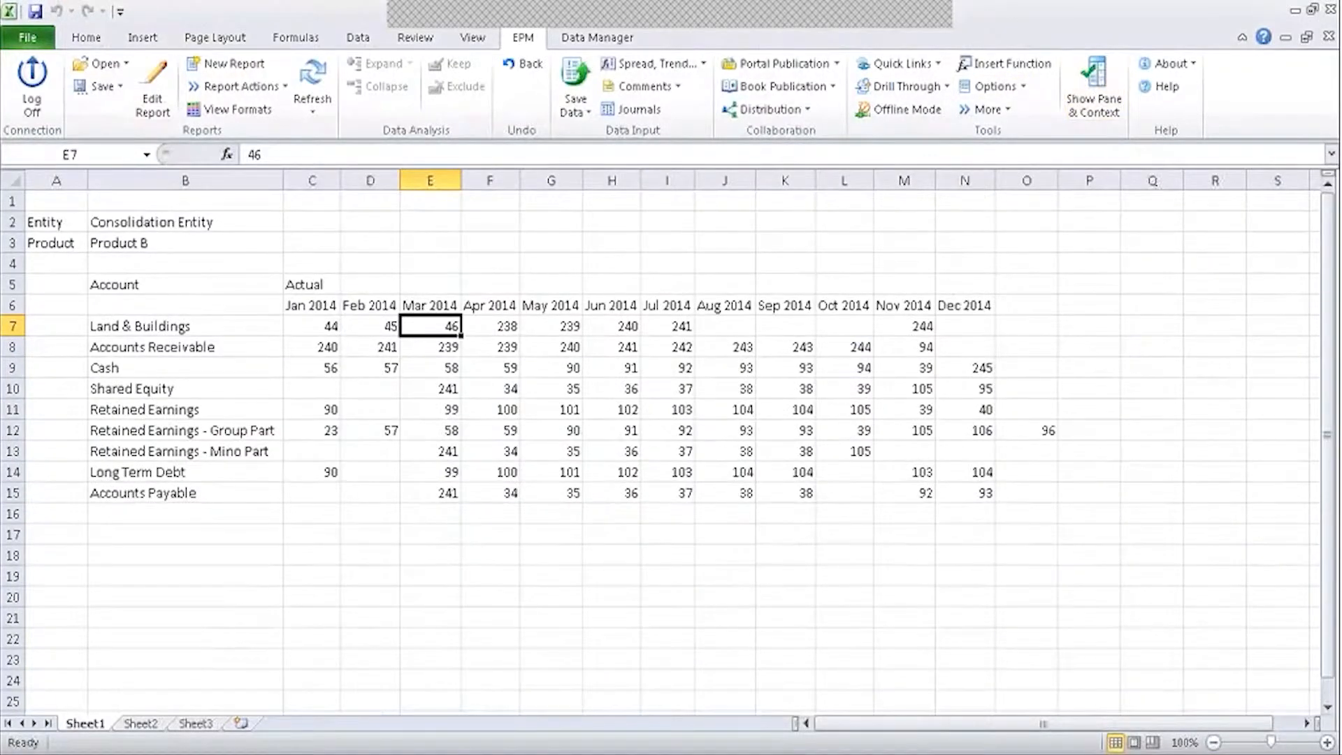
left_click(305, 283)
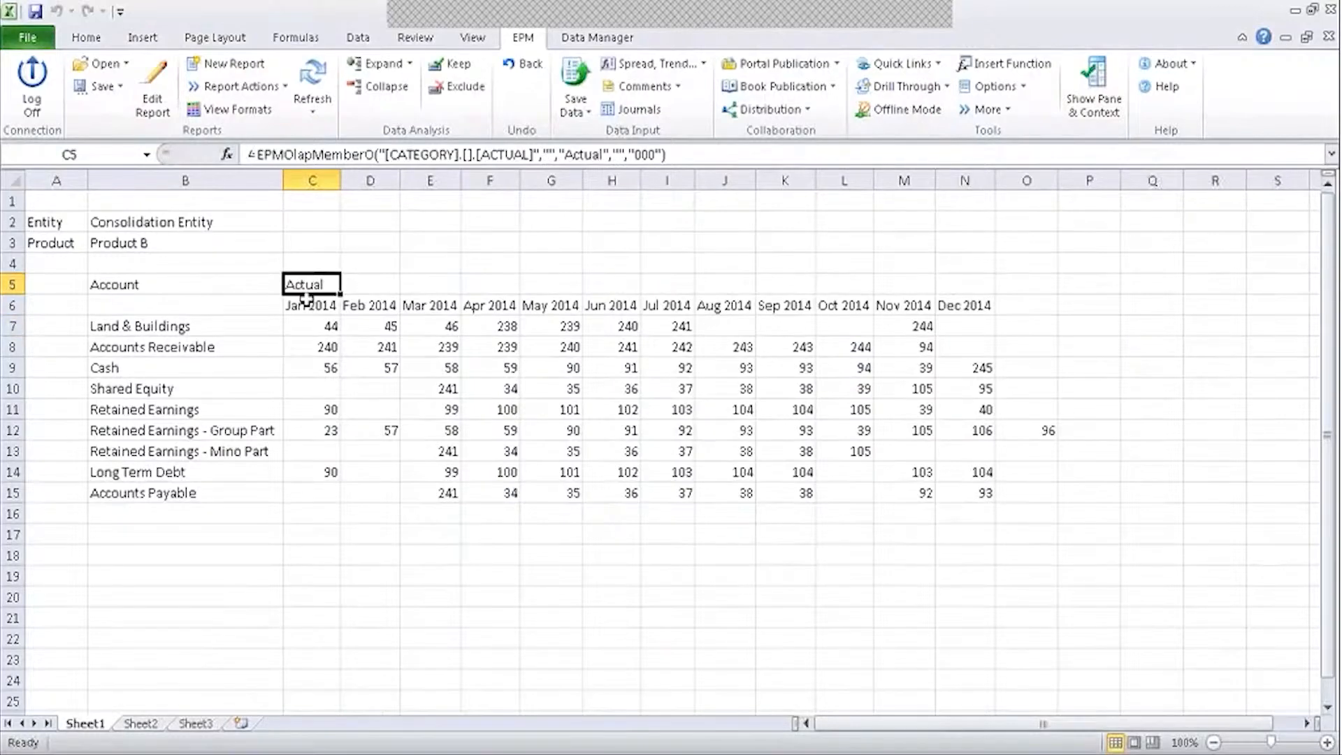
left_click(307, 303)
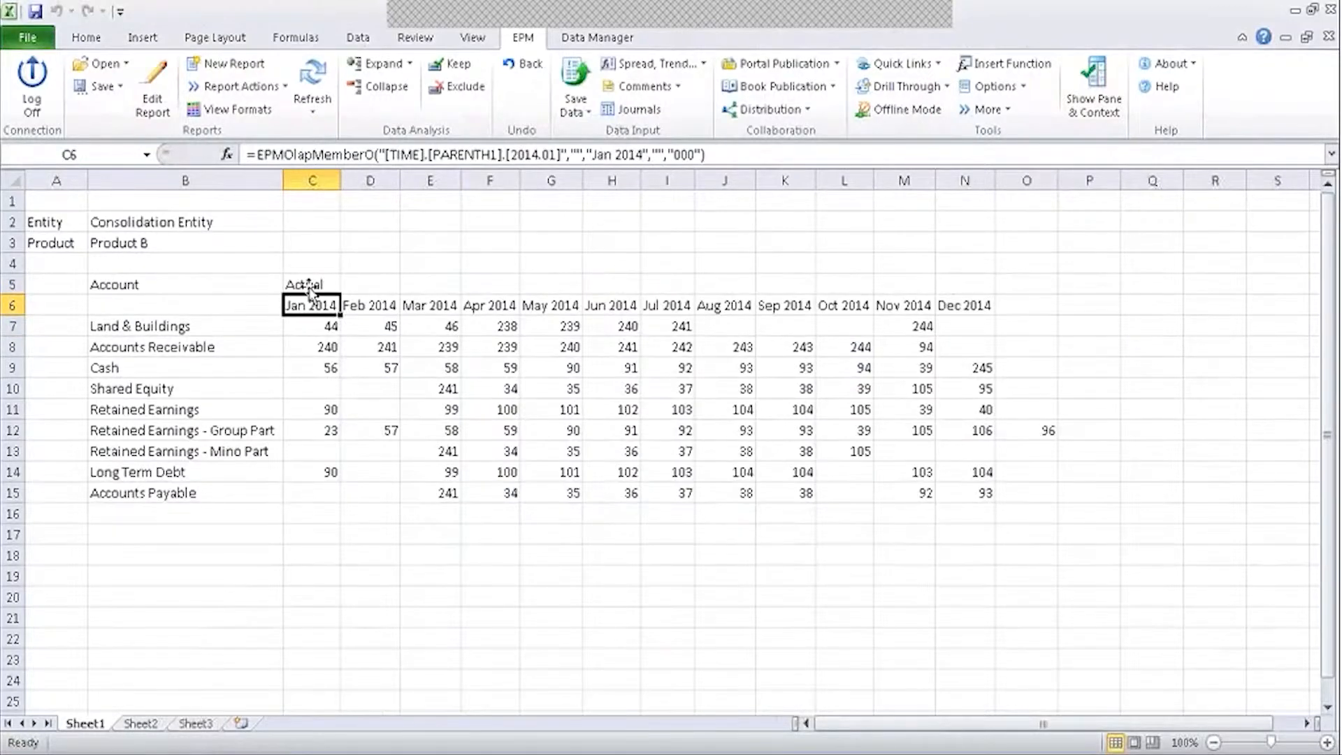
left_click(309, 285)
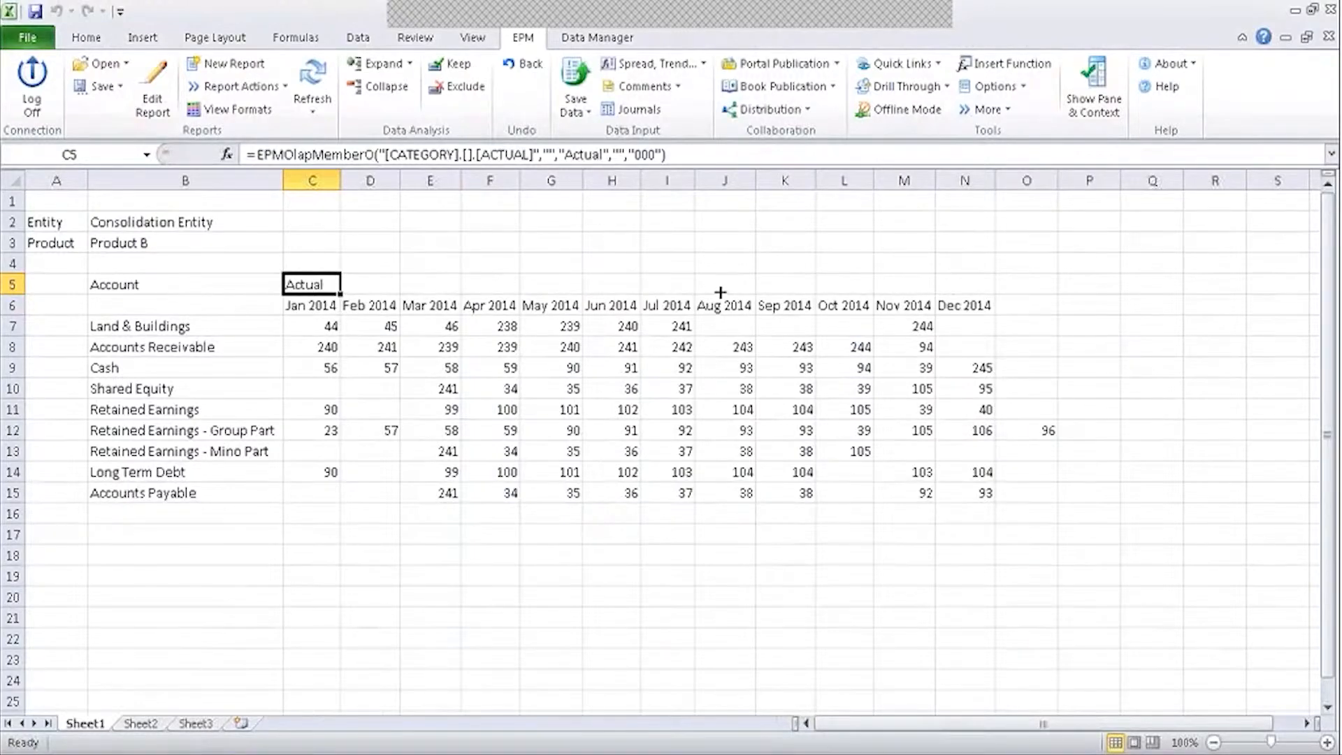
Turn on Repeat Column Headers in the sheet formatting options and refresh the report.
left_click(993, 86)
left_click(997, 114)
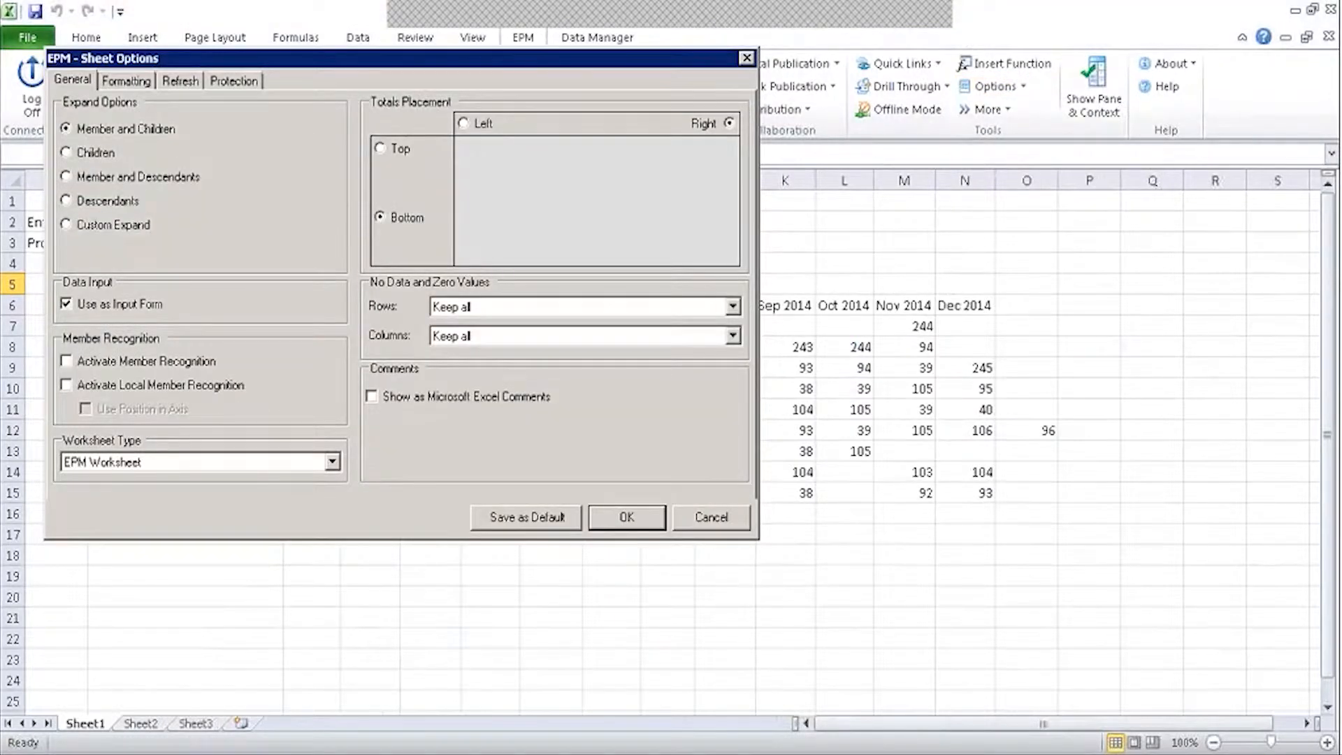
left_click(126, 80)
left_click(67, 388)
left_click(627, 517)
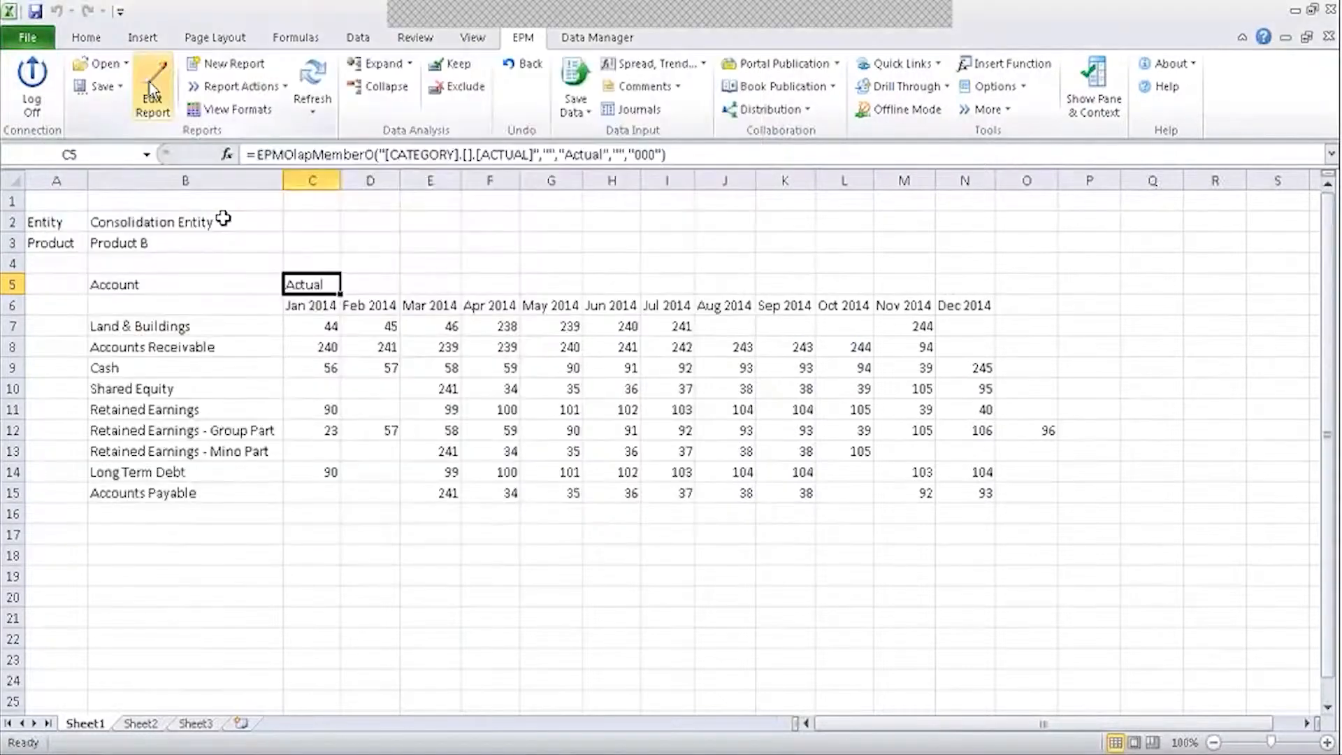
left_click(294, 70)
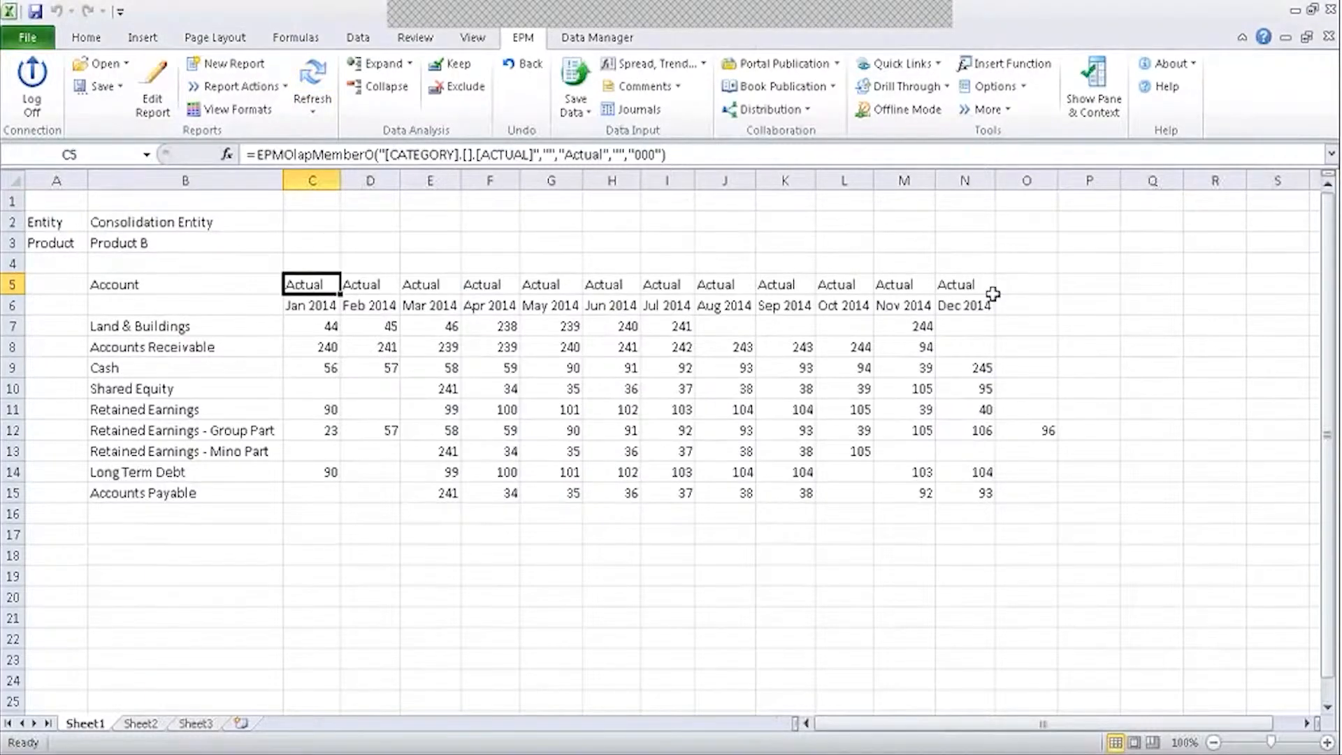
Check the Jan 2014, Dec 2014 and Actual header formulas after the refresh.
left_click(295, 305)
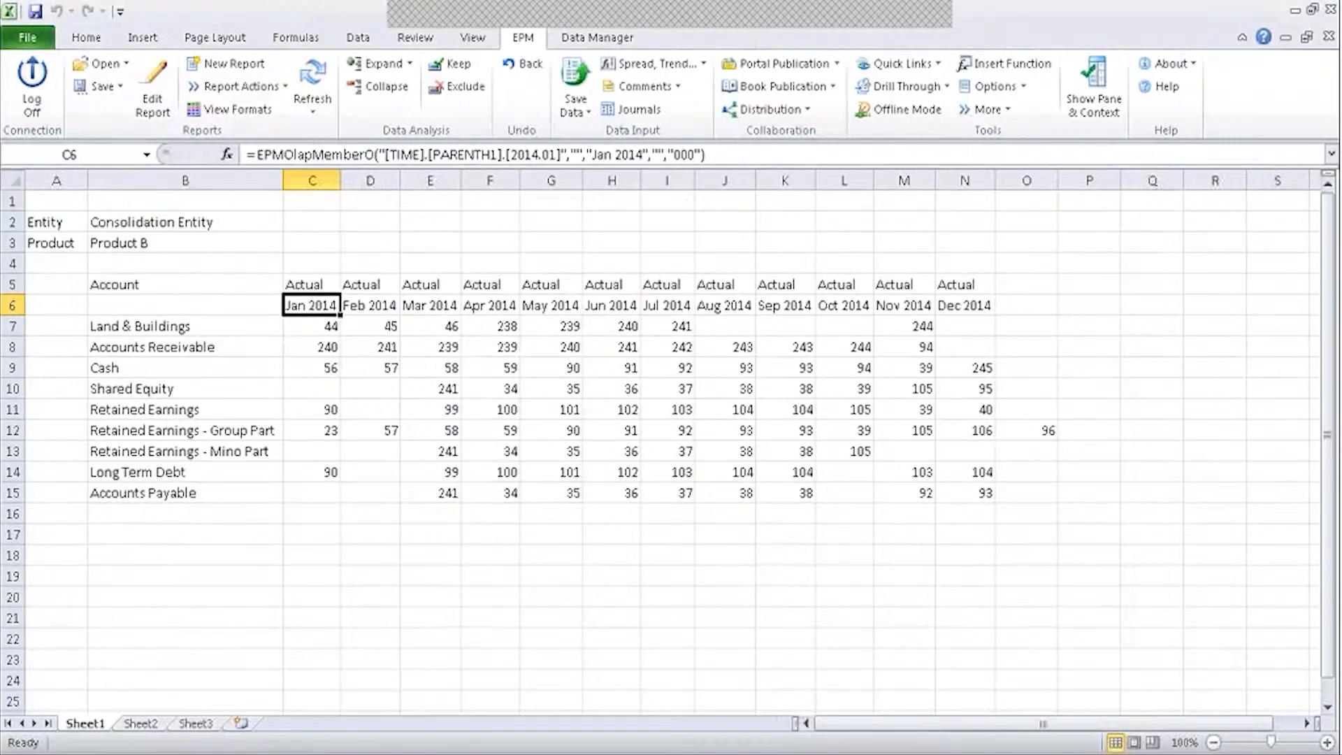
left_click(984, 306)
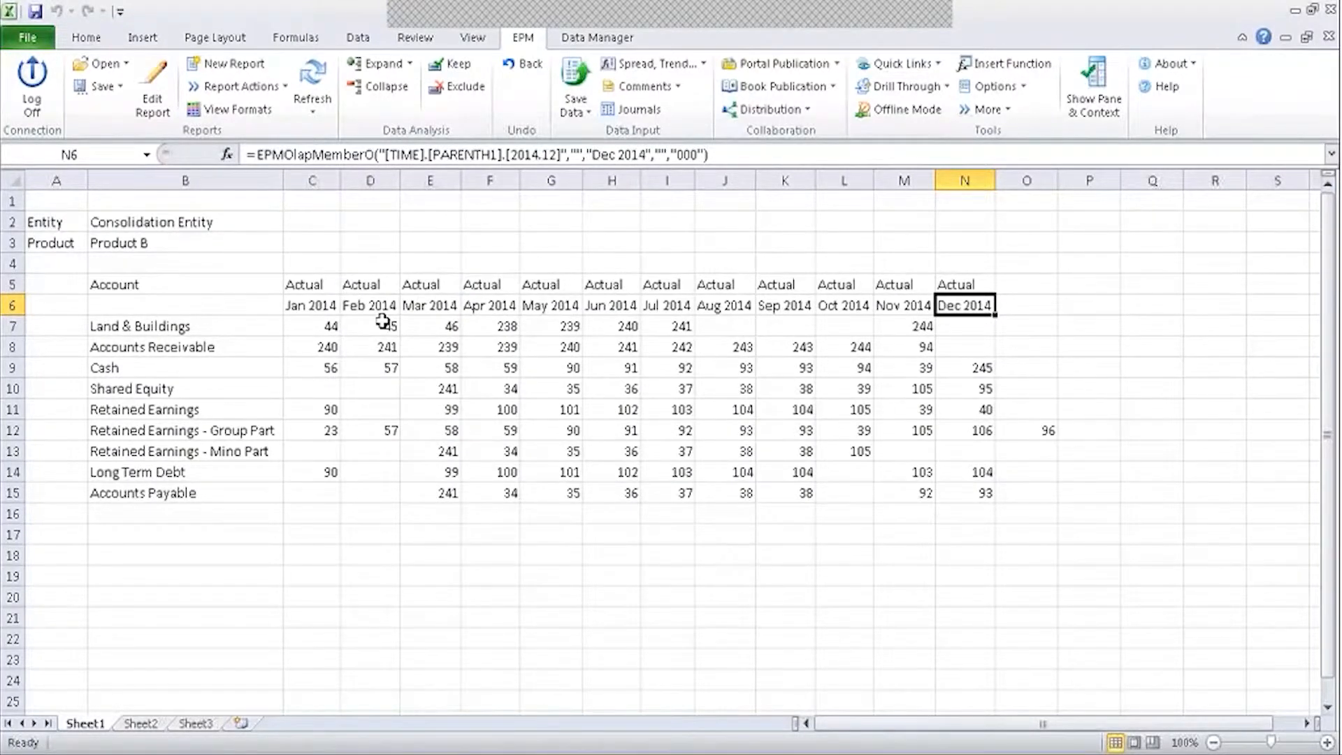
left_click(986, 283)
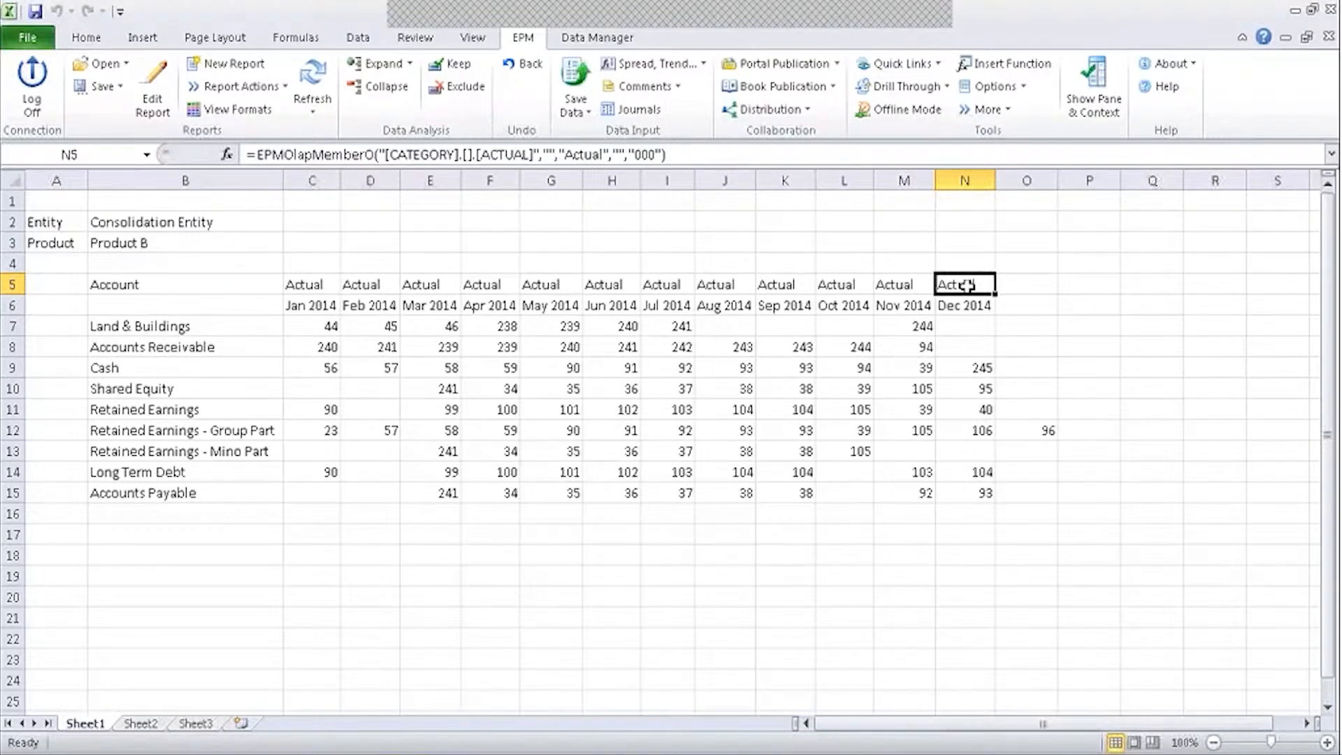
Enter Plan in cell N2 of Sheet1.
left_click(985, 230)
type("pLAN")
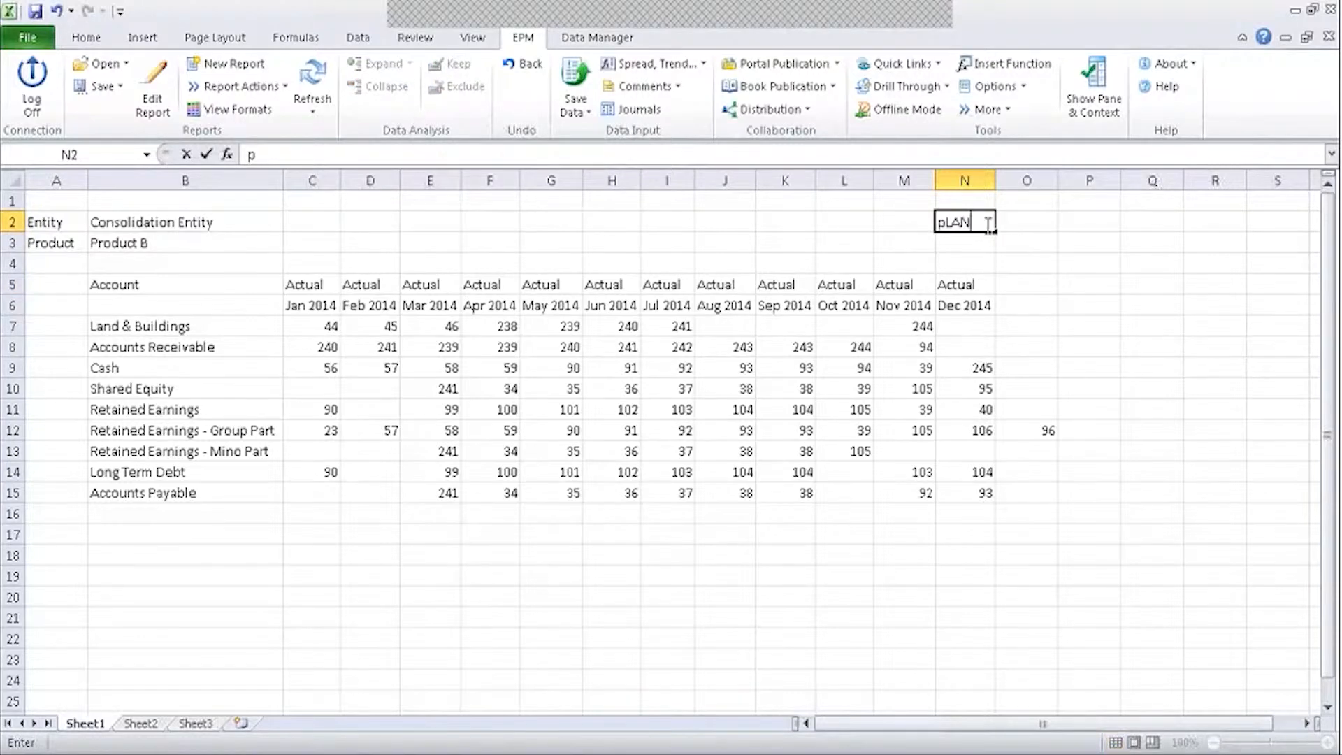
left_click(1084, 245)
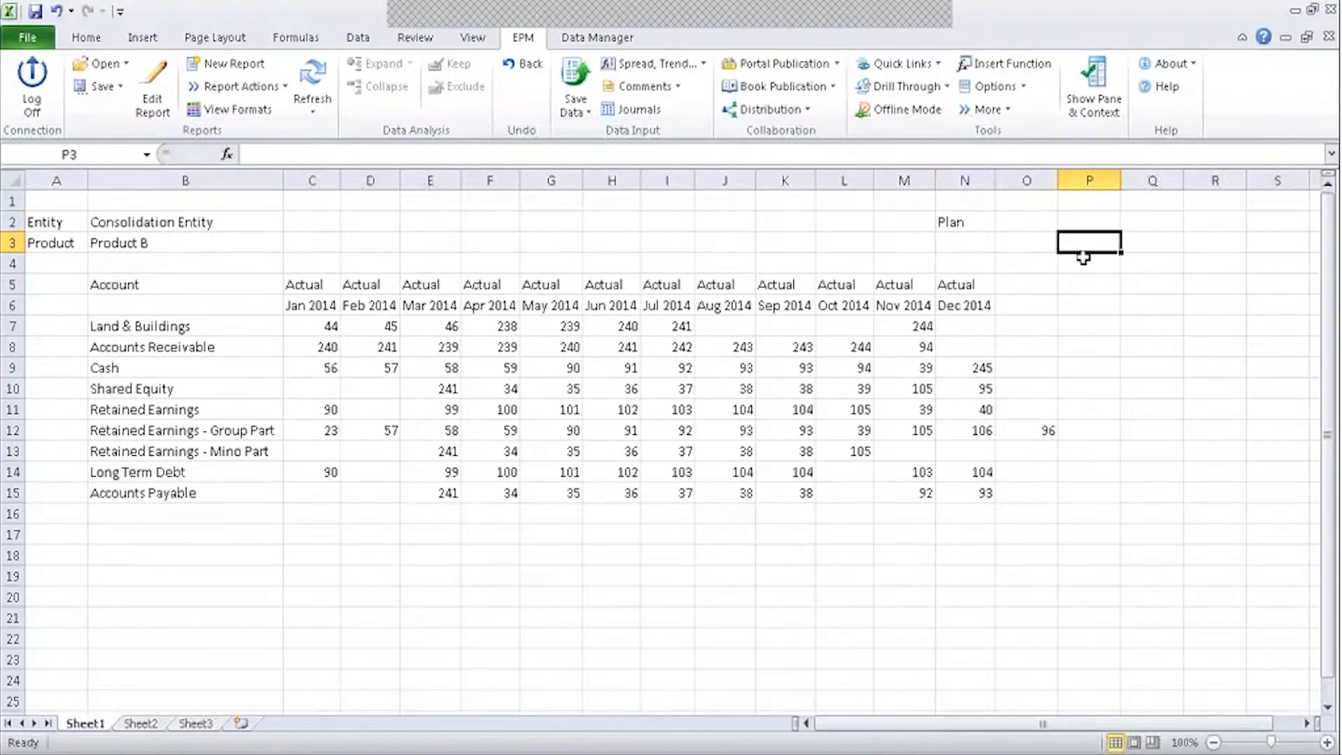
left_click(964, 223)
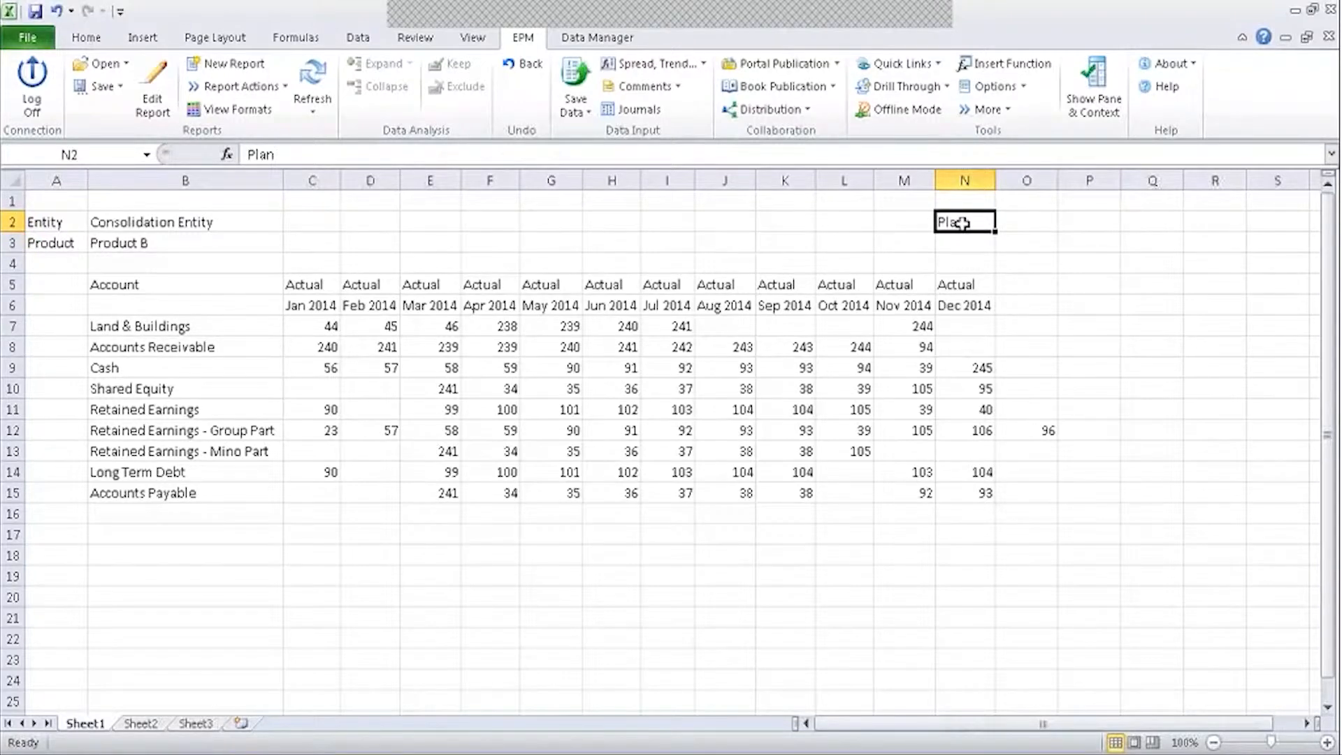
left_click(963, 243)
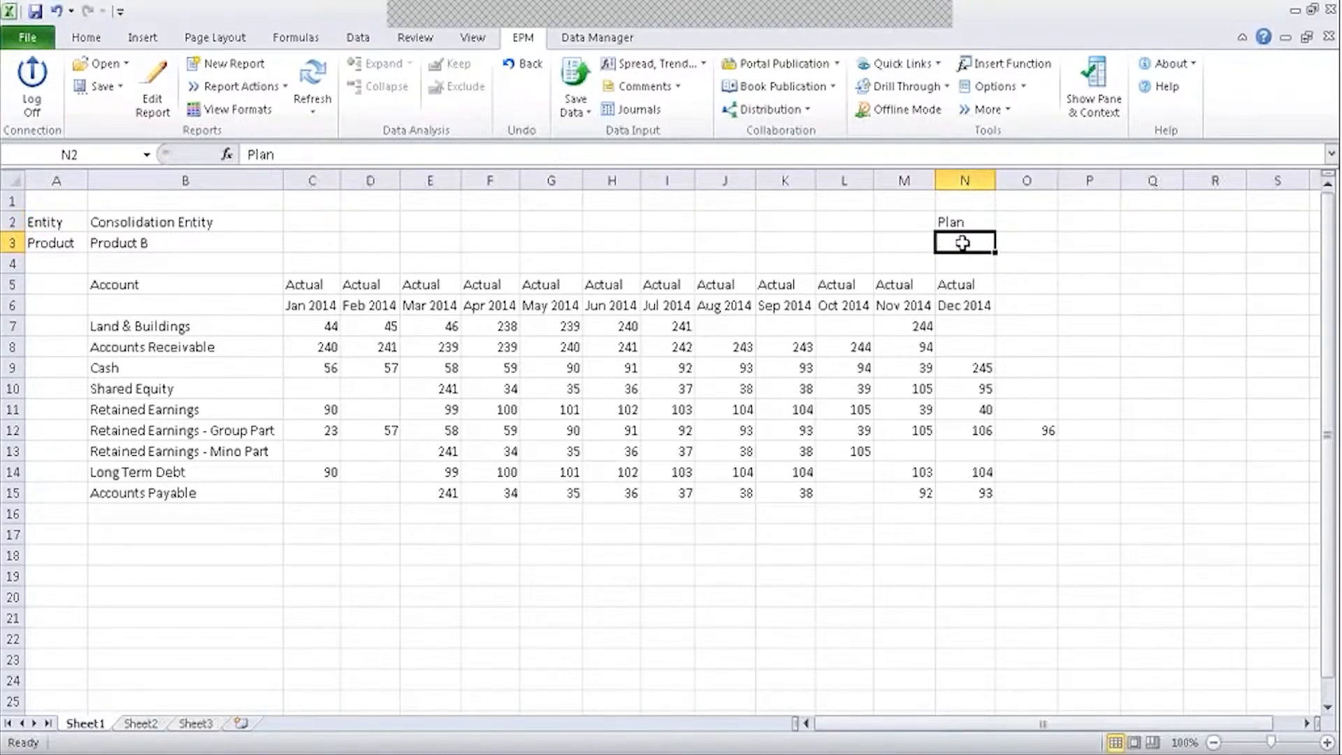
left_click(969, 223)
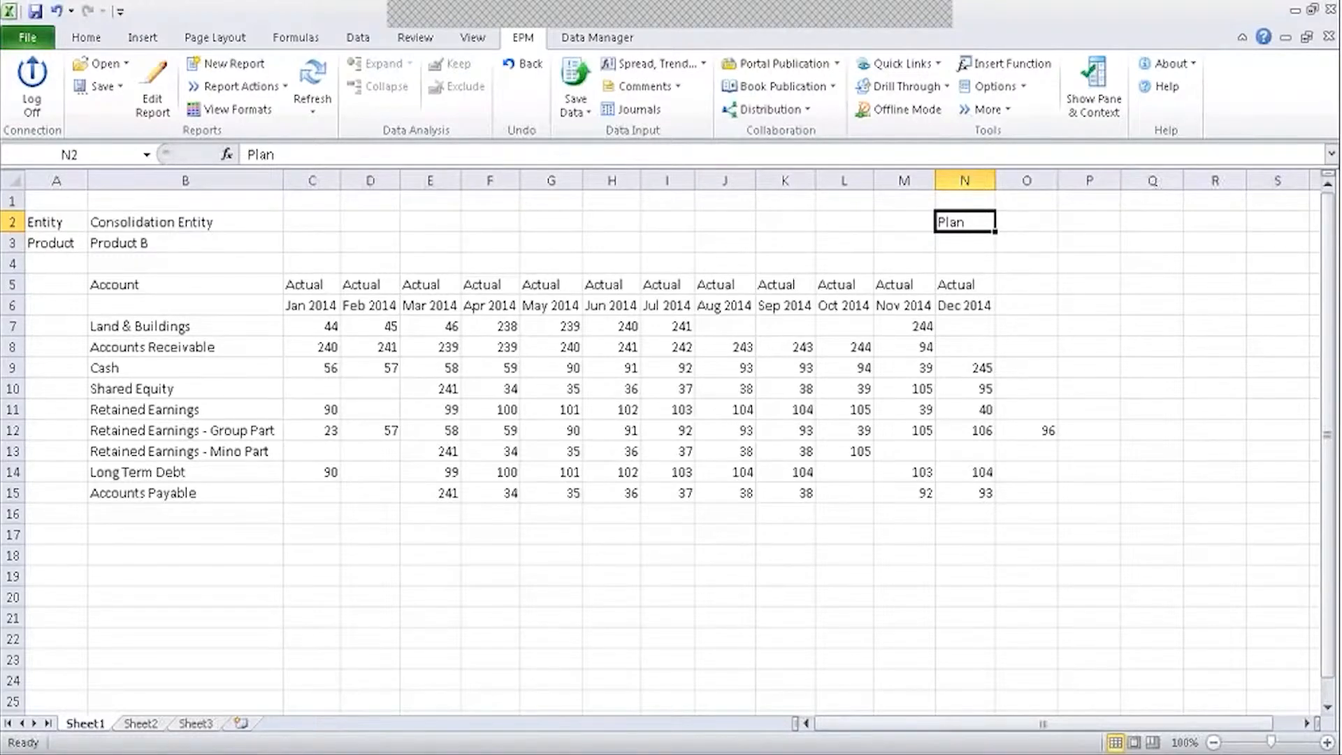
Add notes 'epmdimension override' in P2 and 'raw' in P3, then switch to Sheet2.
left_click(1109, 224)
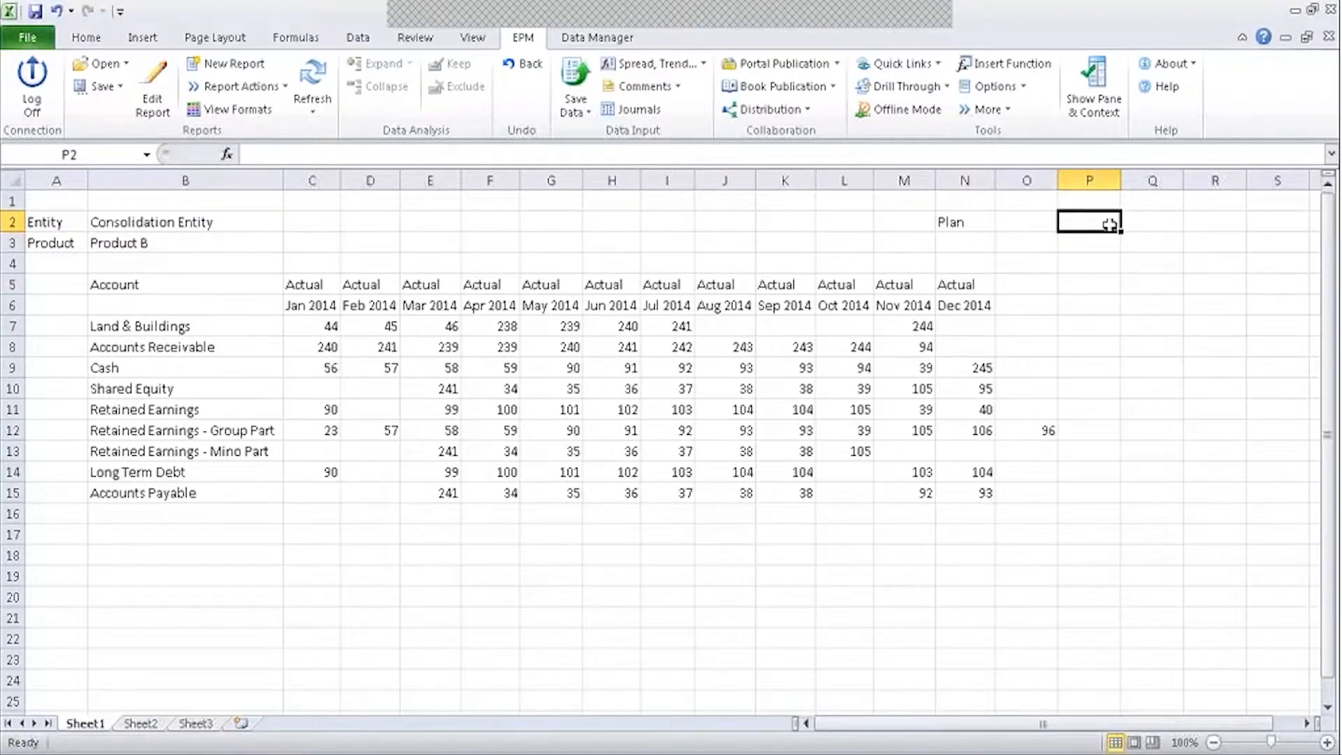
type("epmdimension override")
key("Return")
type("raw")
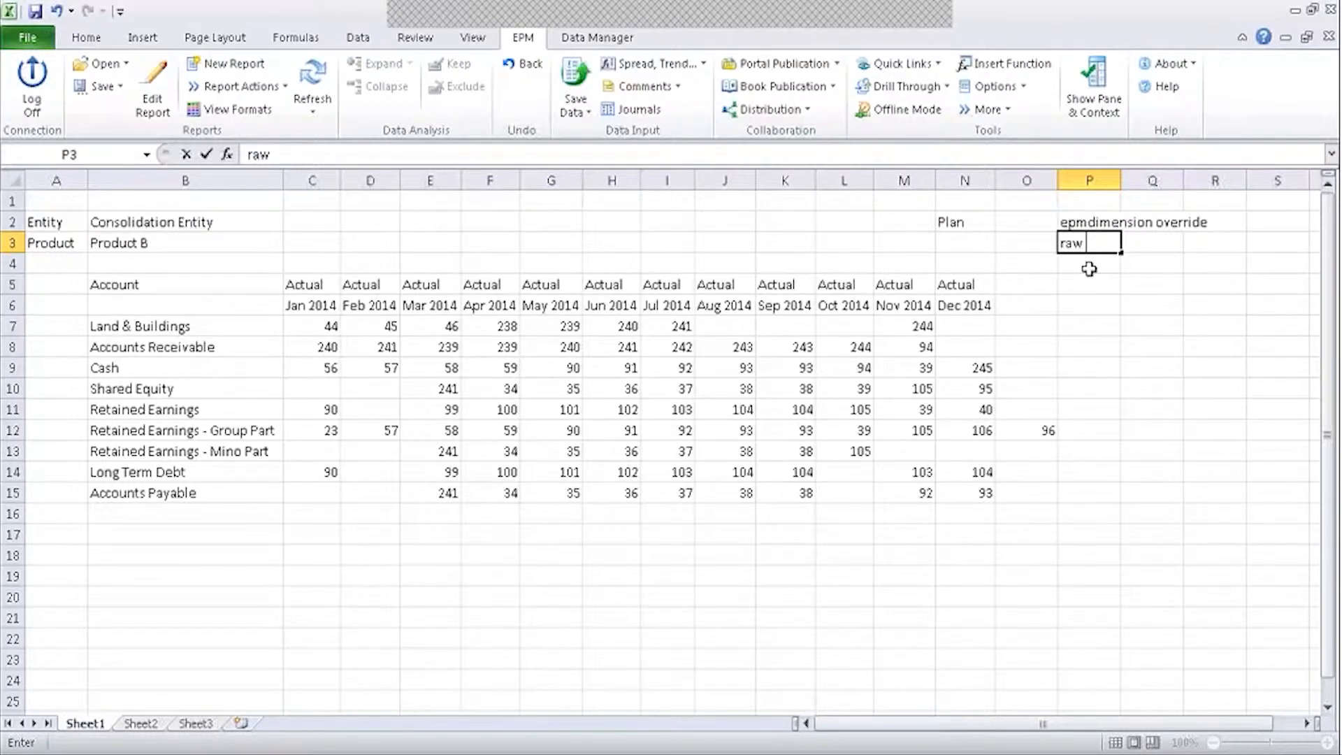
left_click(978, 221)
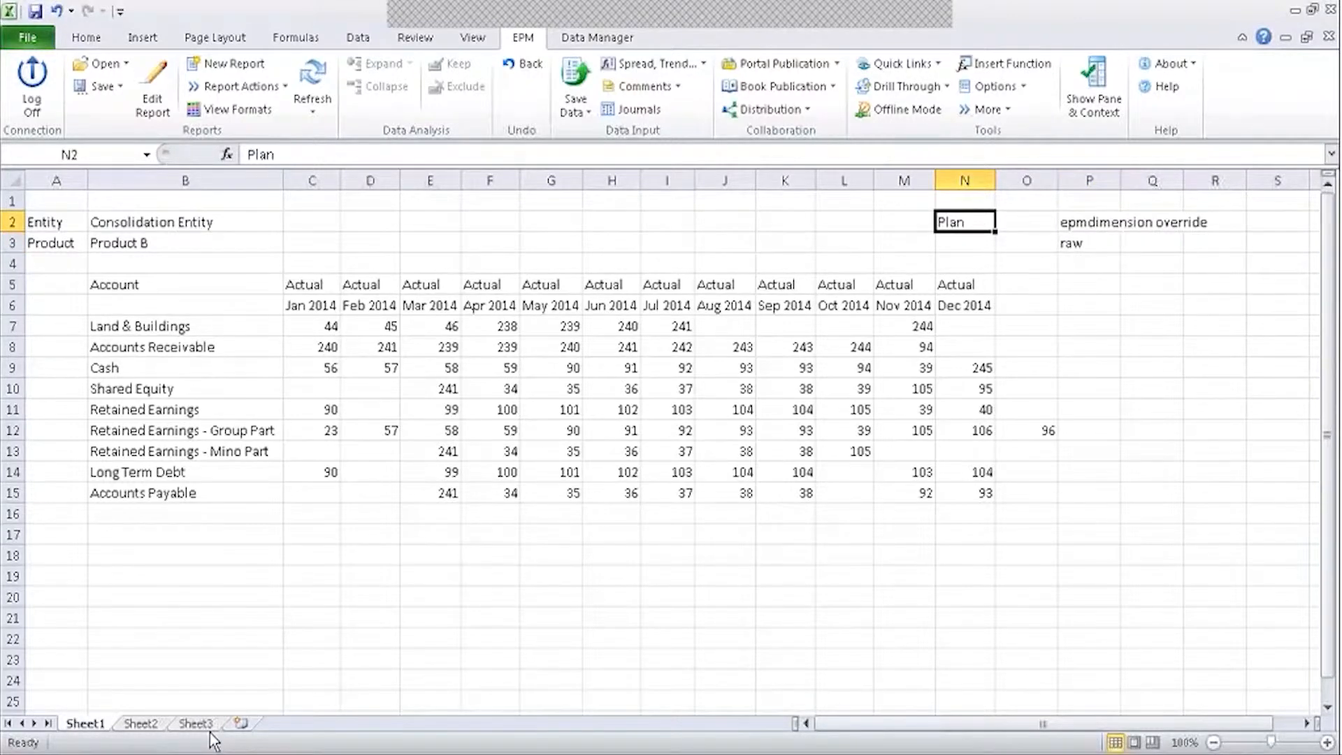
left_click(153, 727)
Enter epmselectmember in Sheet2 cell B2 and return to the Sheet1 report.
left_click(155, 230)
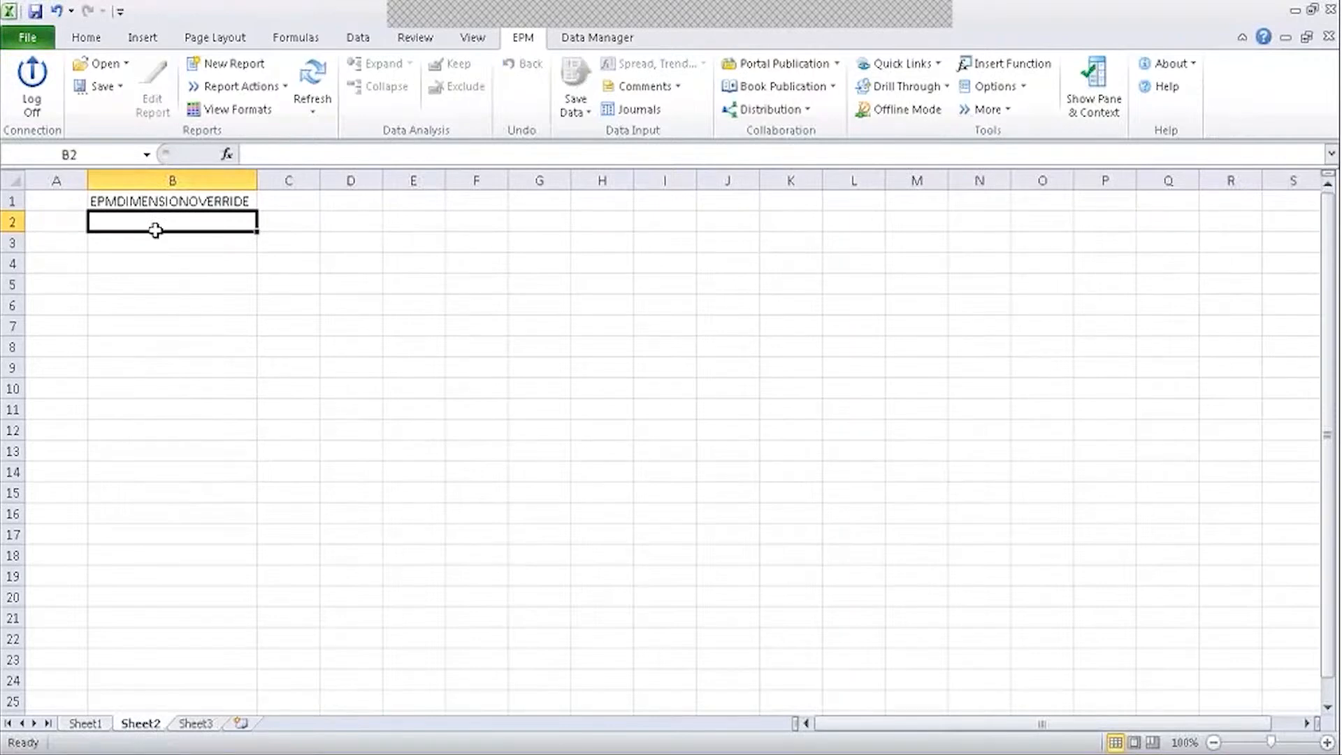
type("epmsele")
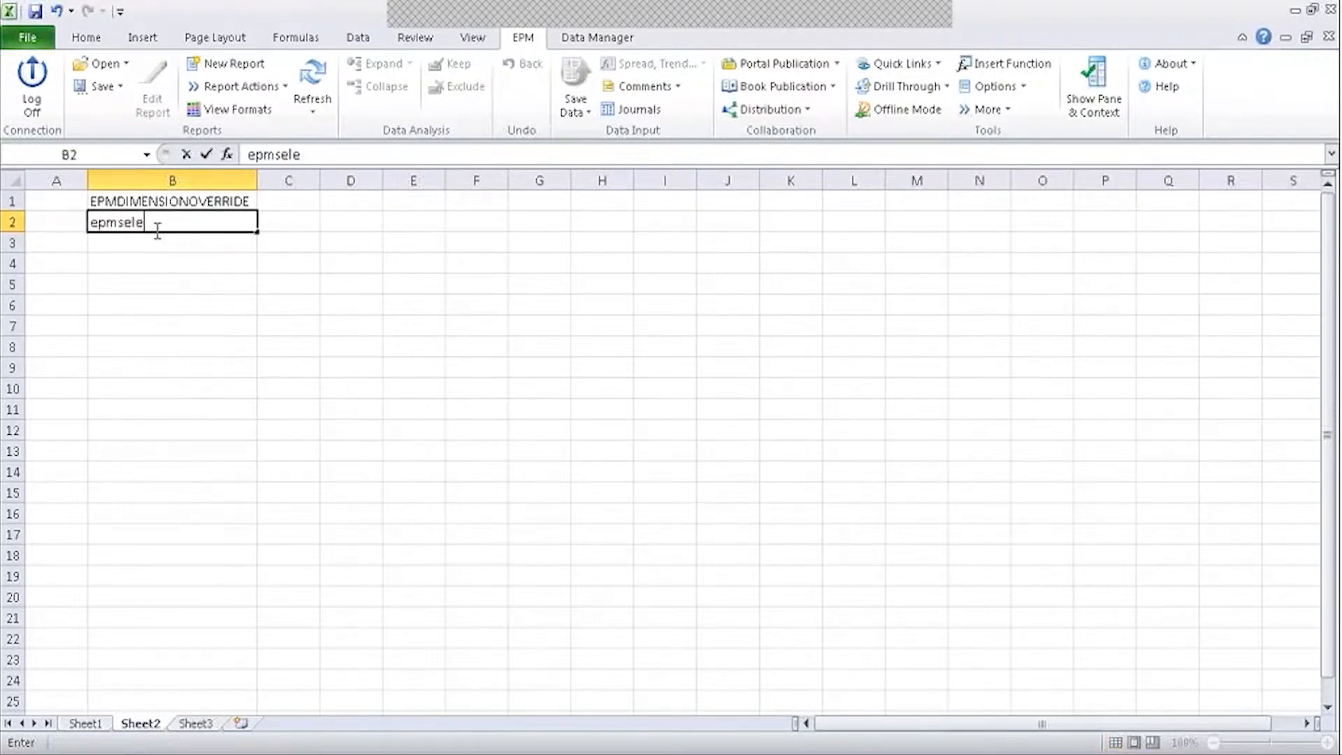
type("ctmember")
key("Return")
left_click(300, 236)
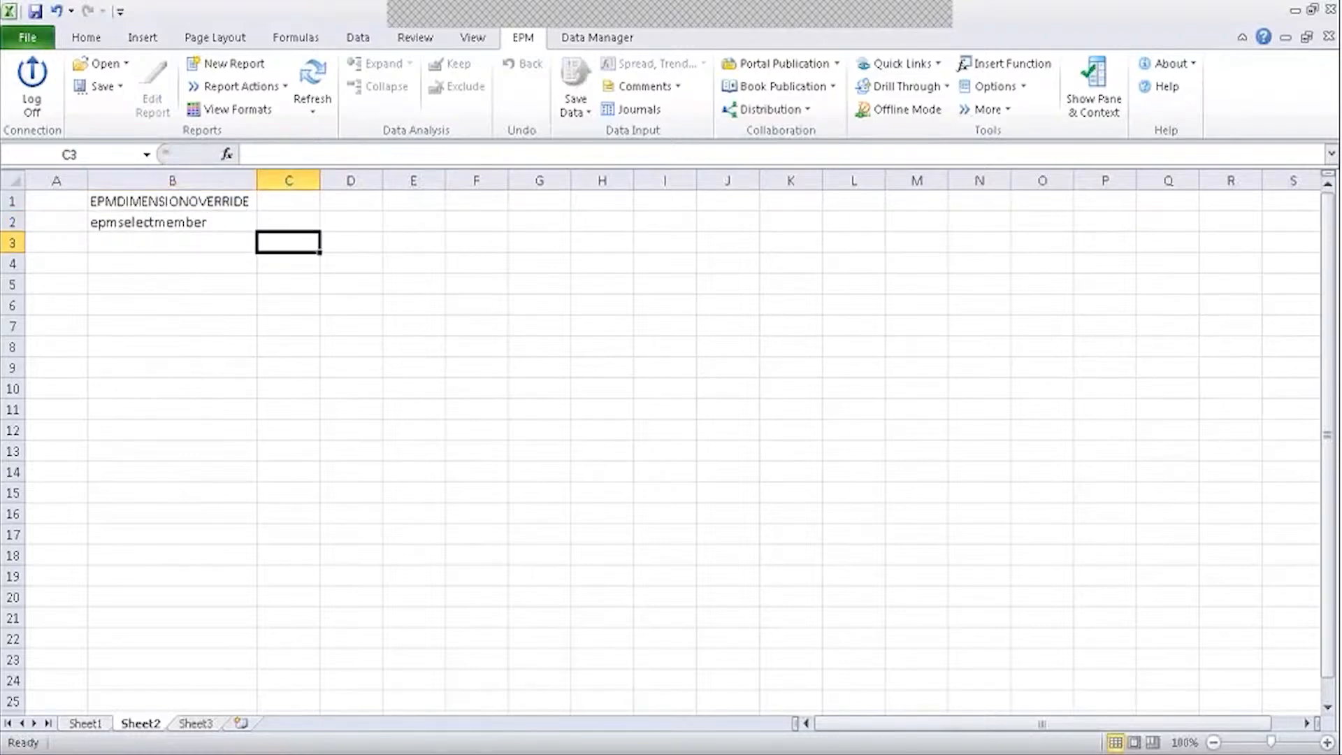
left_click(85, 724)
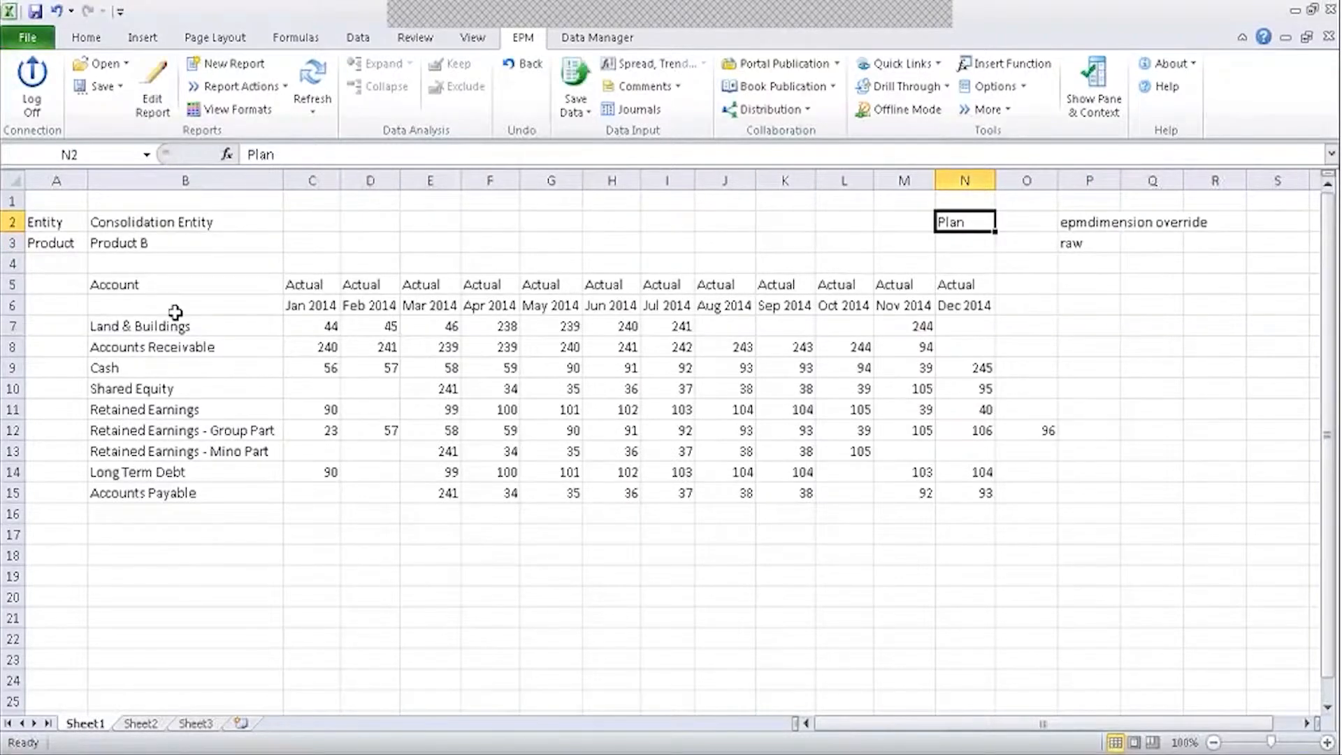
Label cell A4 'Category', correcting the stray typed characters.
left_click(55, 263)
type("Categoryhq")
key("Tab")
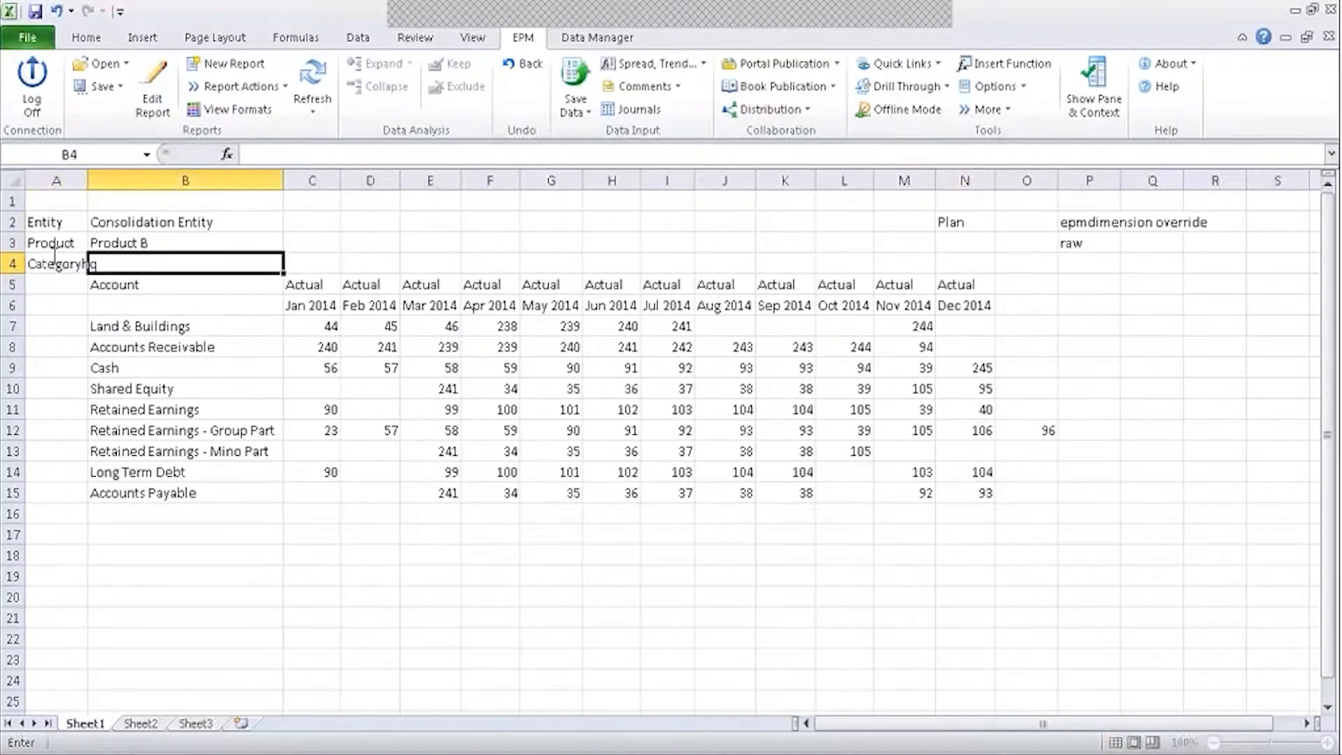
key("BackSpace")
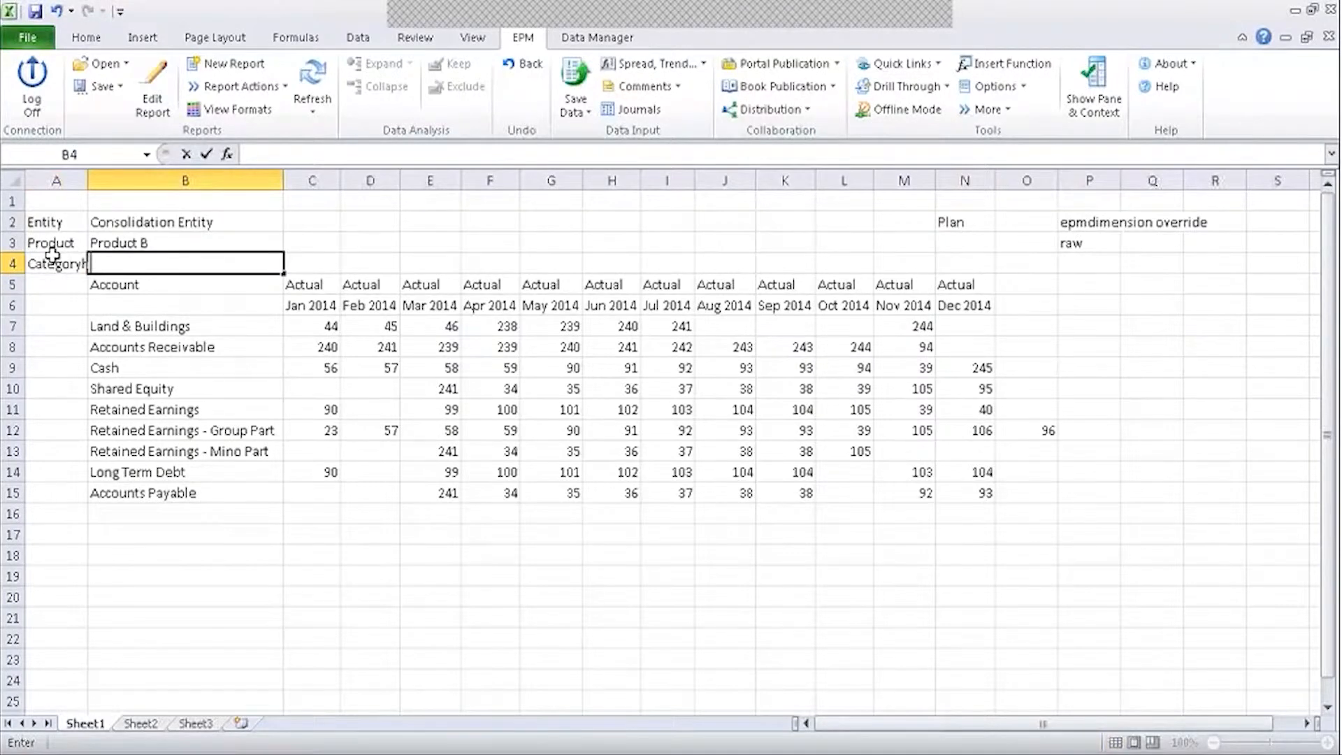
left_click(53, 260)
left_click(363, 151)
key("BackSpace")
key("BackSpace")
key("Tab")
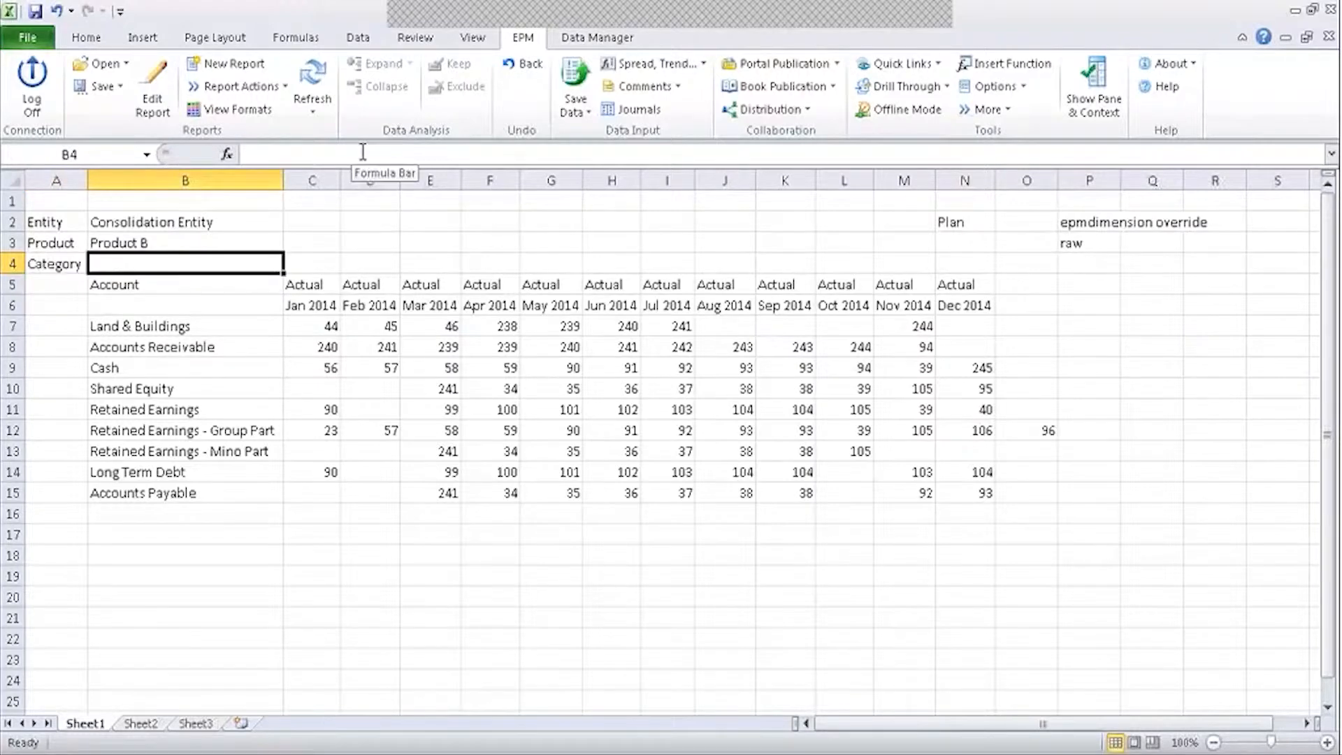
Enter =EPMContextMember(,"Category") in B4 so it returns Actual.
type("=")
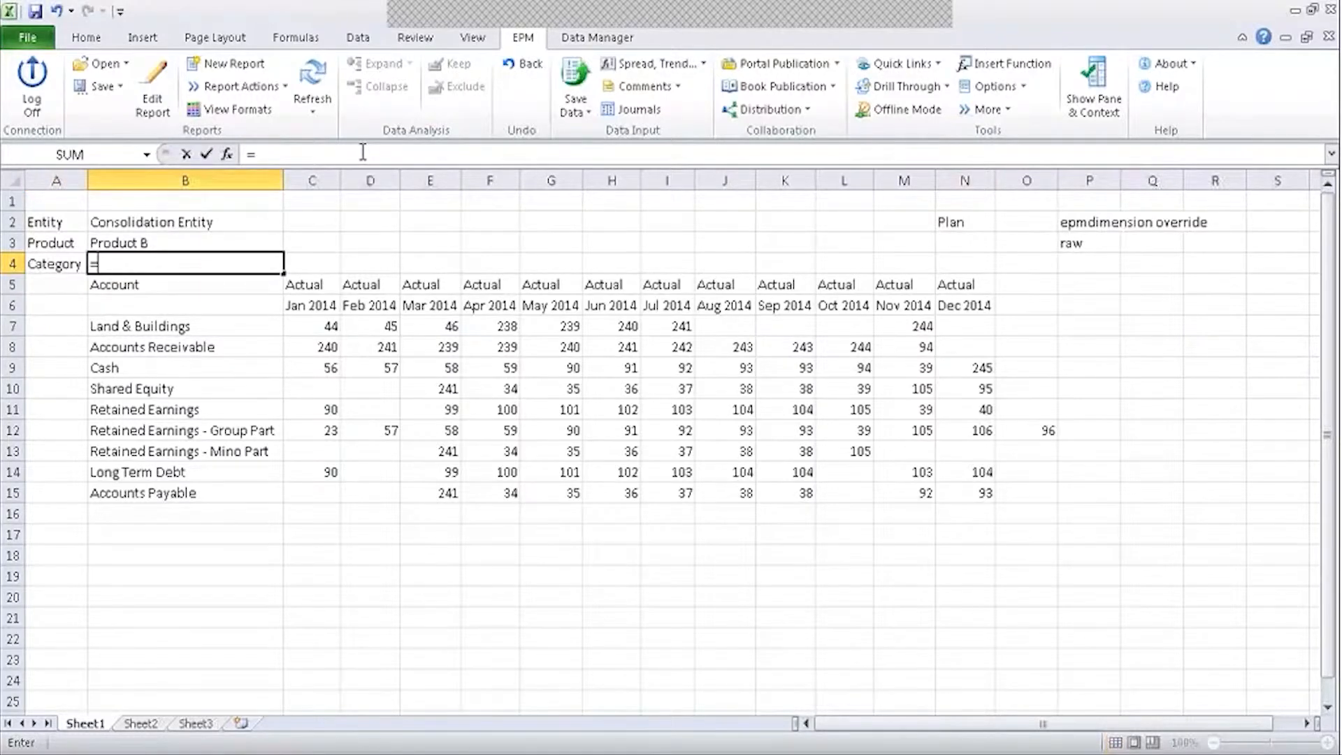
type("EPmcon")
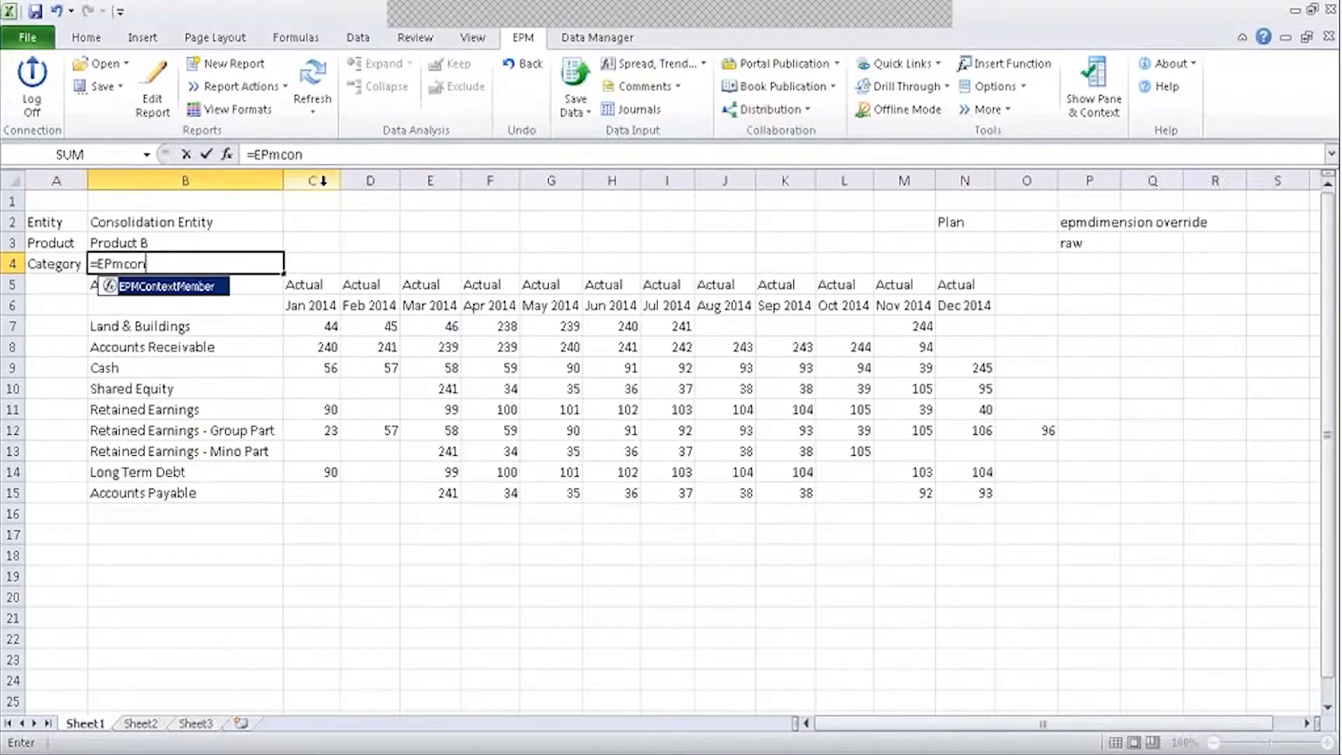
double_click(109, 289)
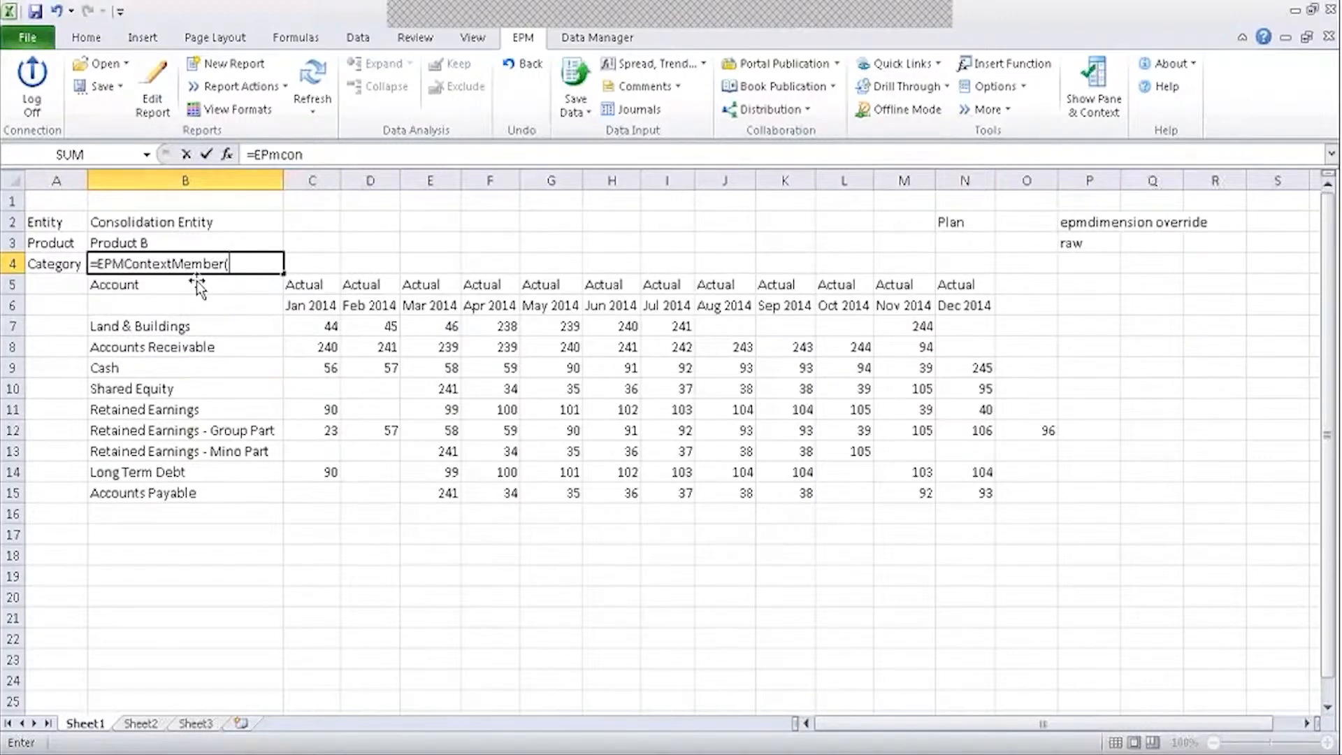
left_click(224, 154)
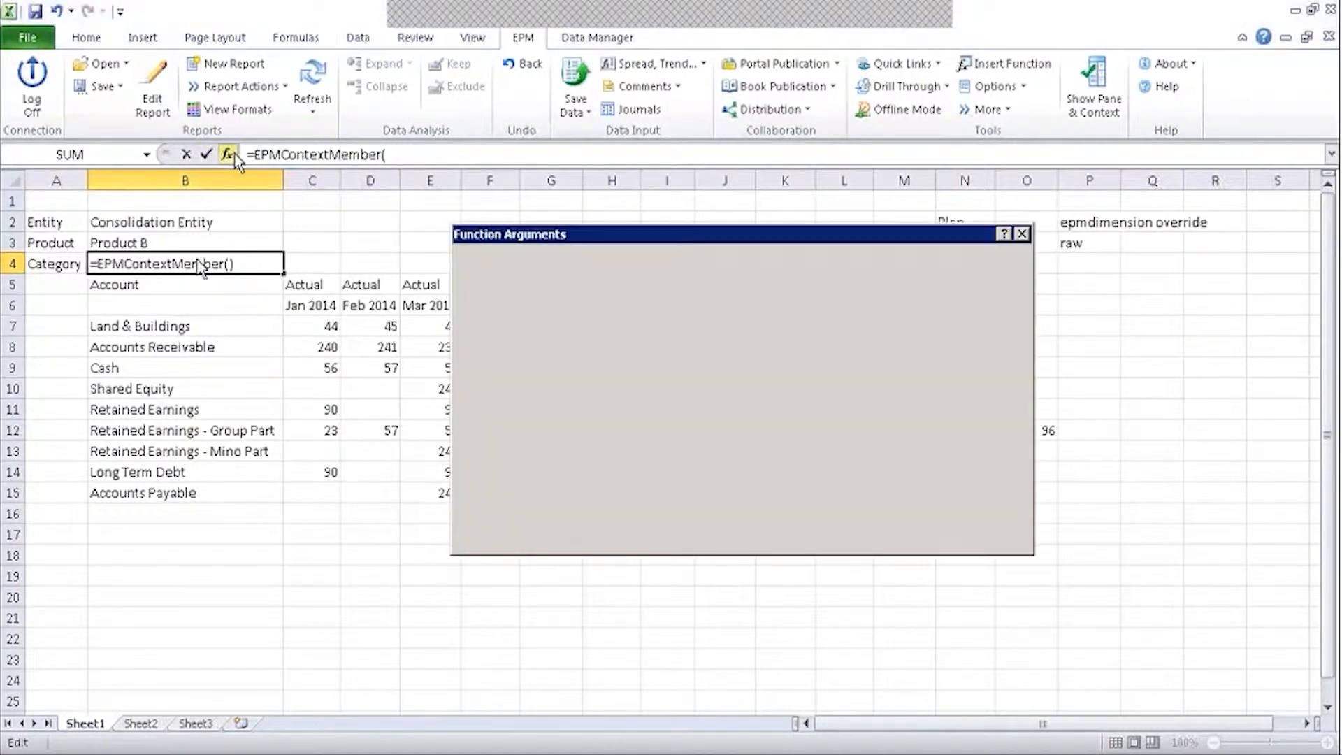
left_click(639, 305)
type("Category")
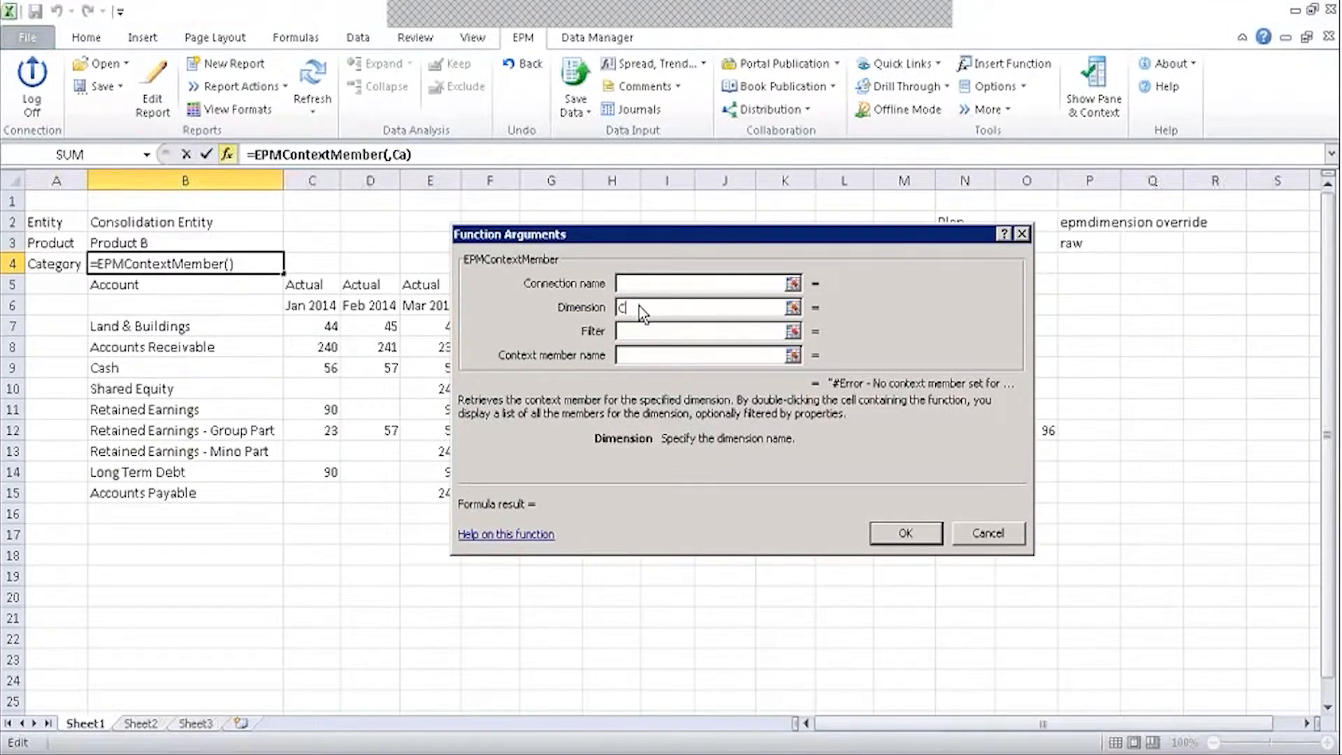
key("Tab")
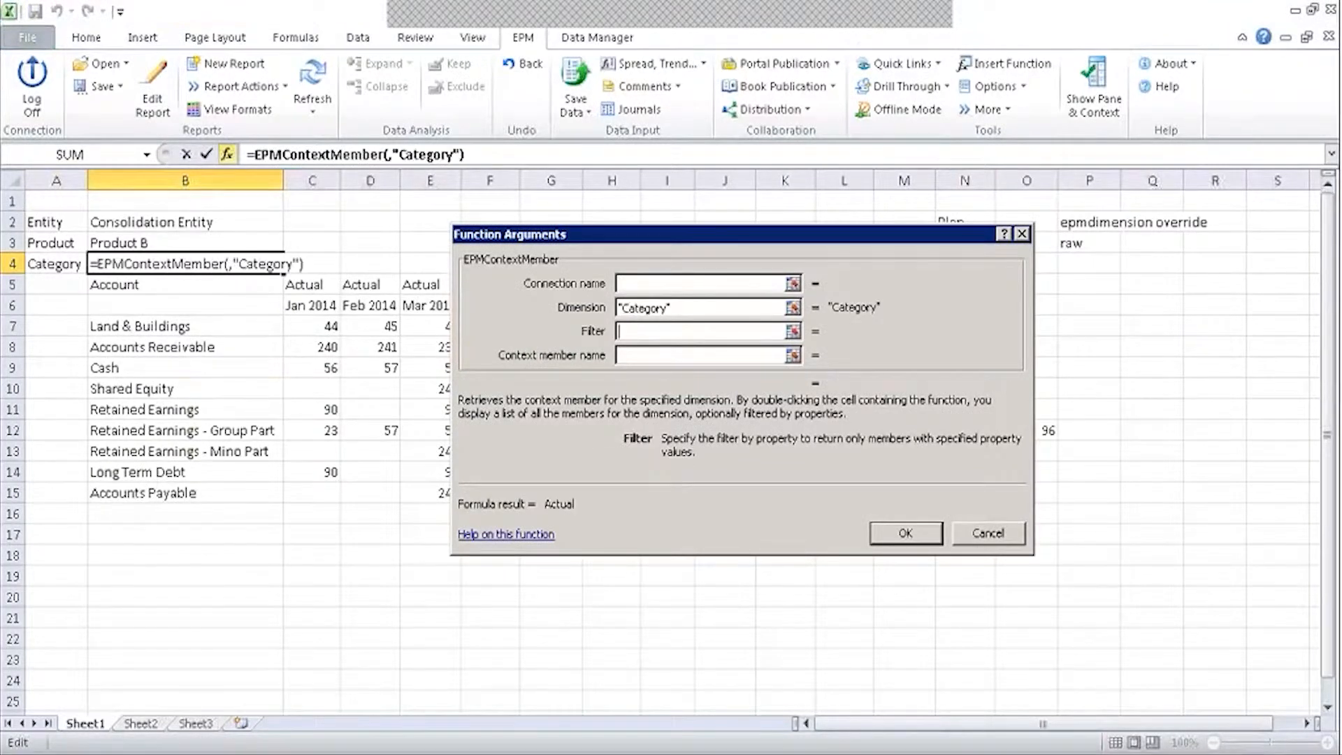
left_click(908, 535)
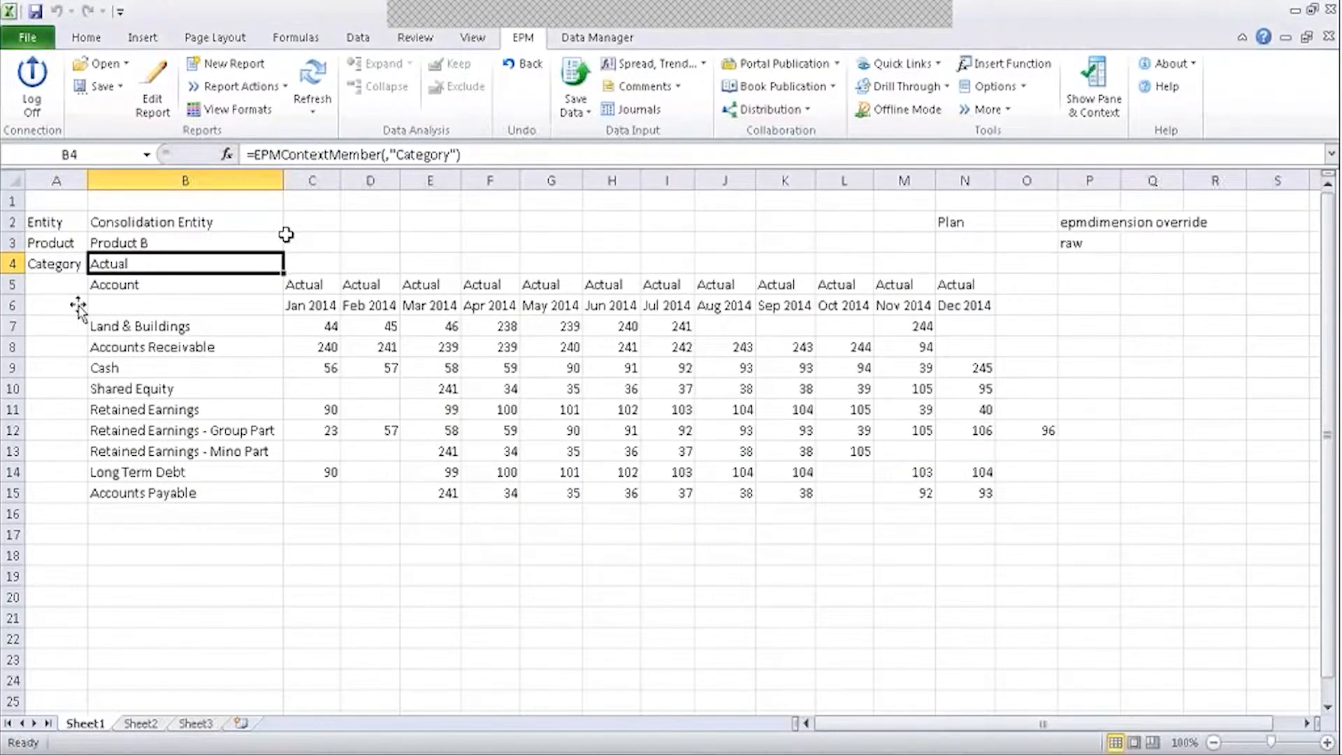
Copy blank rows 17–19 and bring up insert options at row 5.
left_click_drag(13, 534, 14, 579)
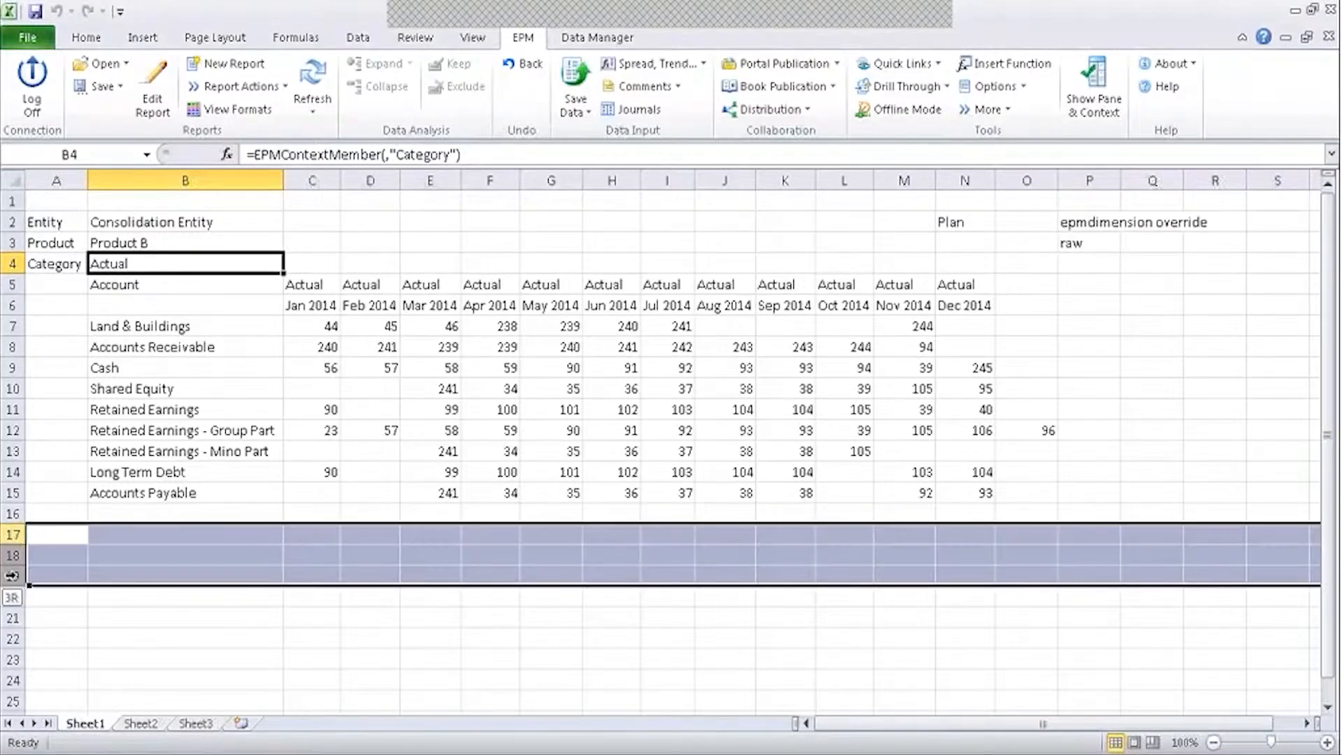
key("ctrl+c")
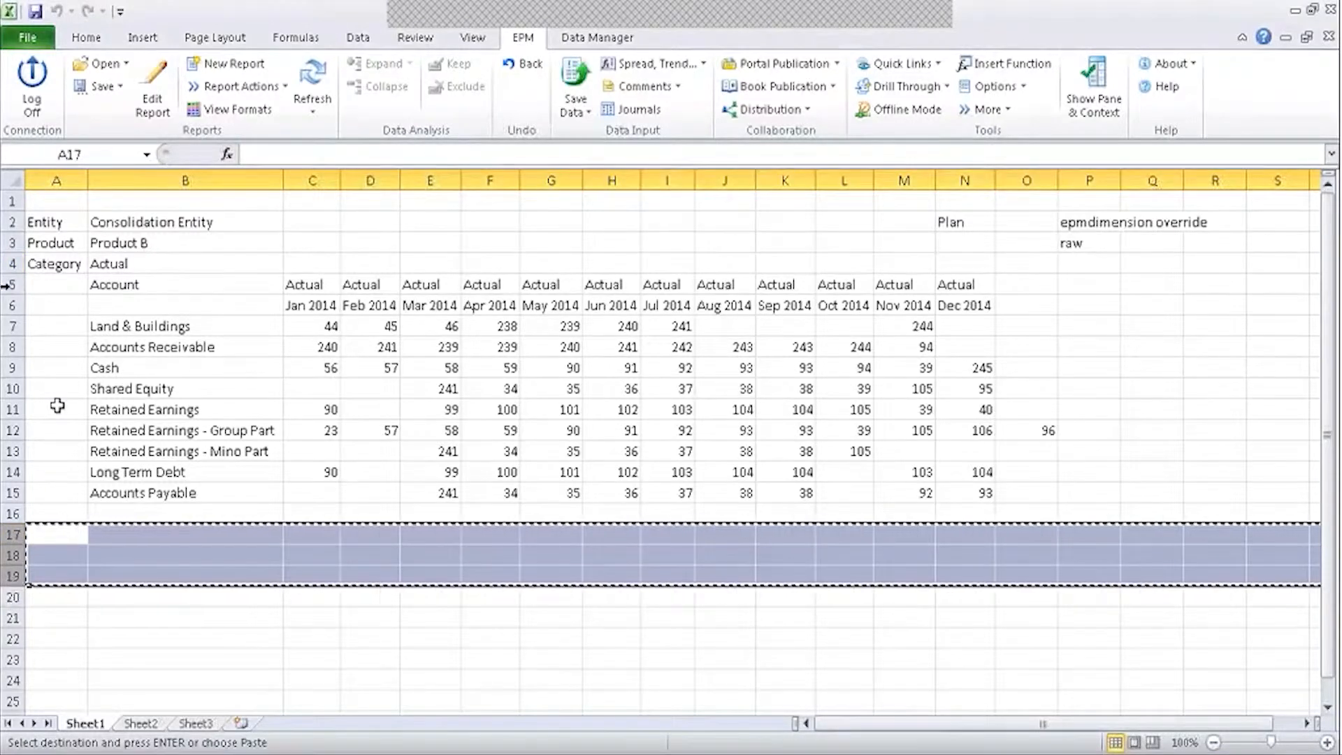
right_click(12, 283)
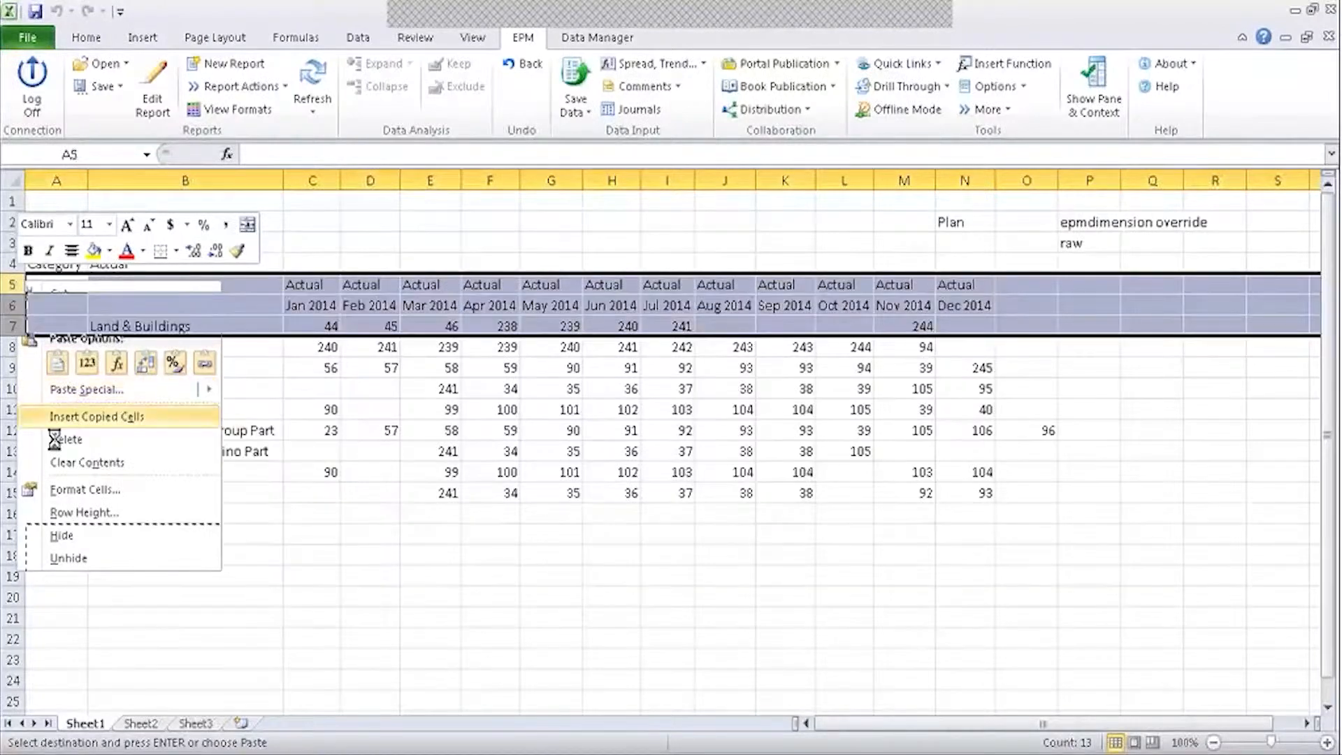
Insert the three copied blank rows at row 5, label A5 'Ref: Category', and autofit column A.
left_click(74, 418)
left_click(63, 283)
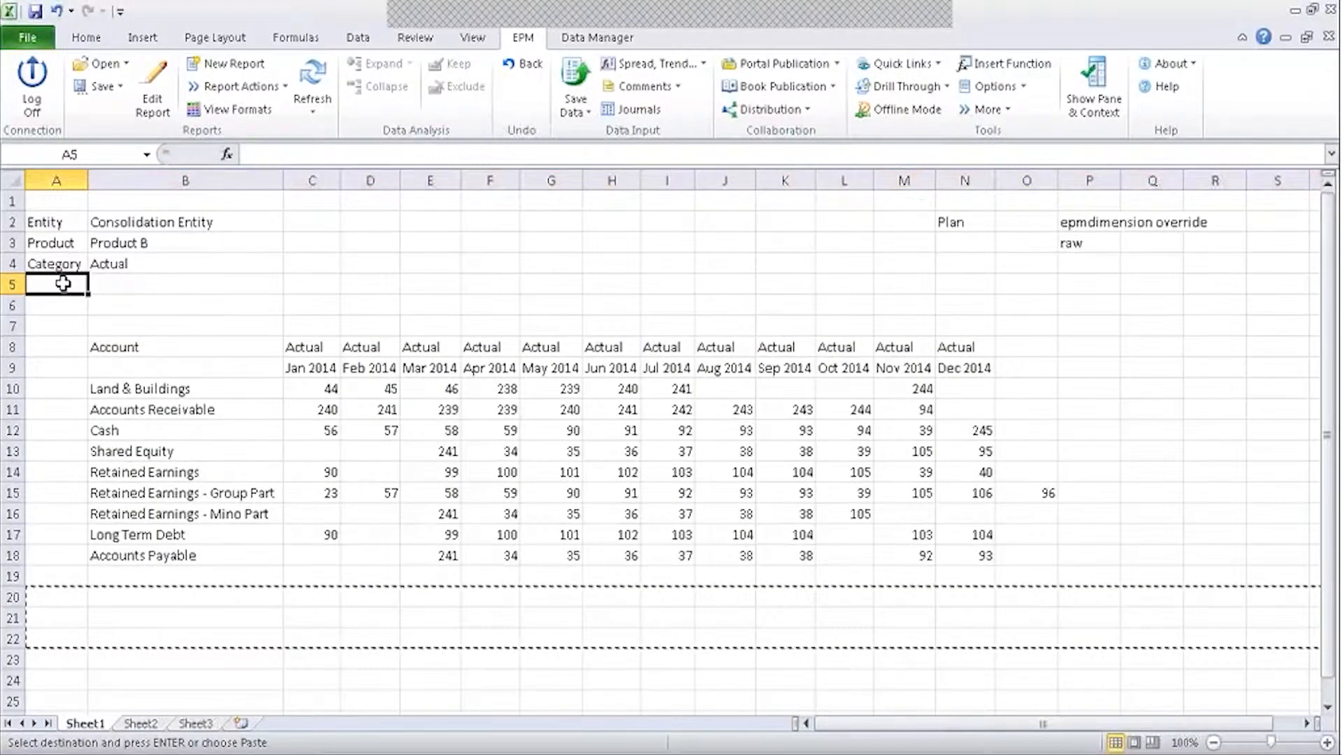
type("Ref: Catego")
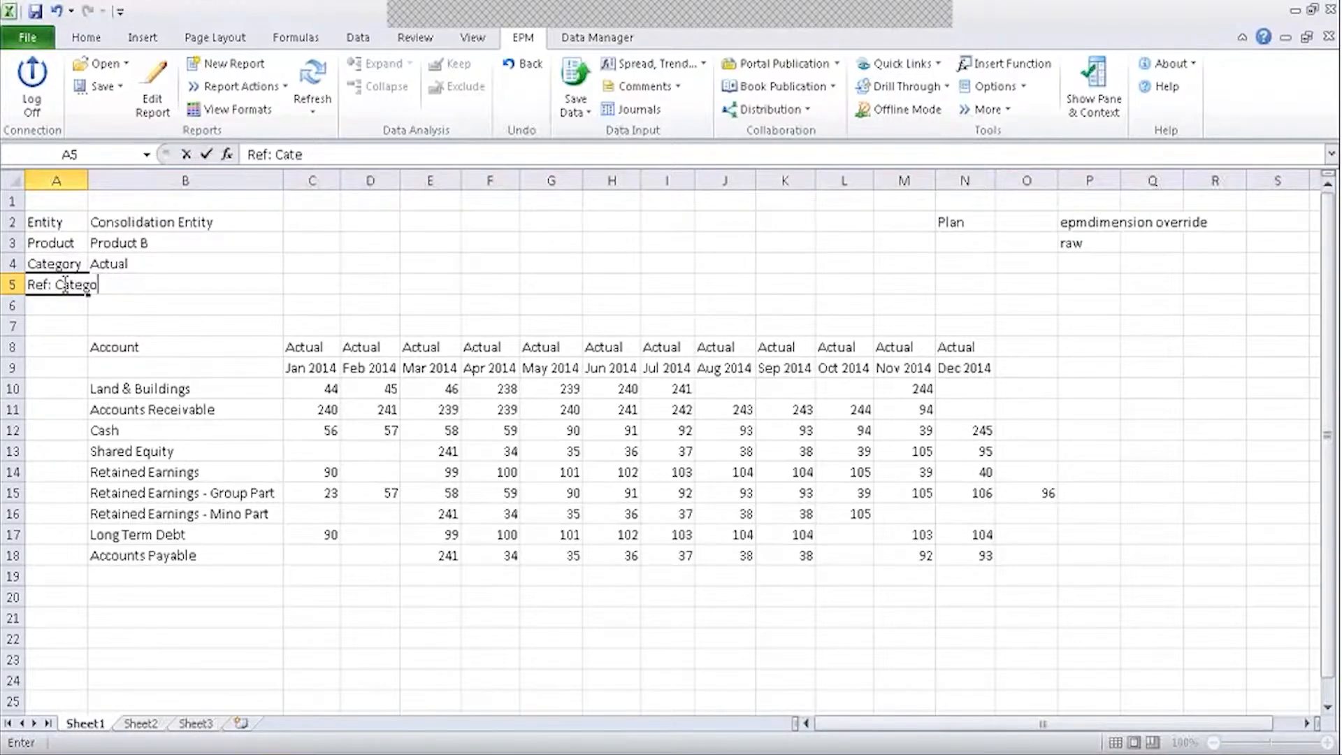
type("ry")
key("Tab")
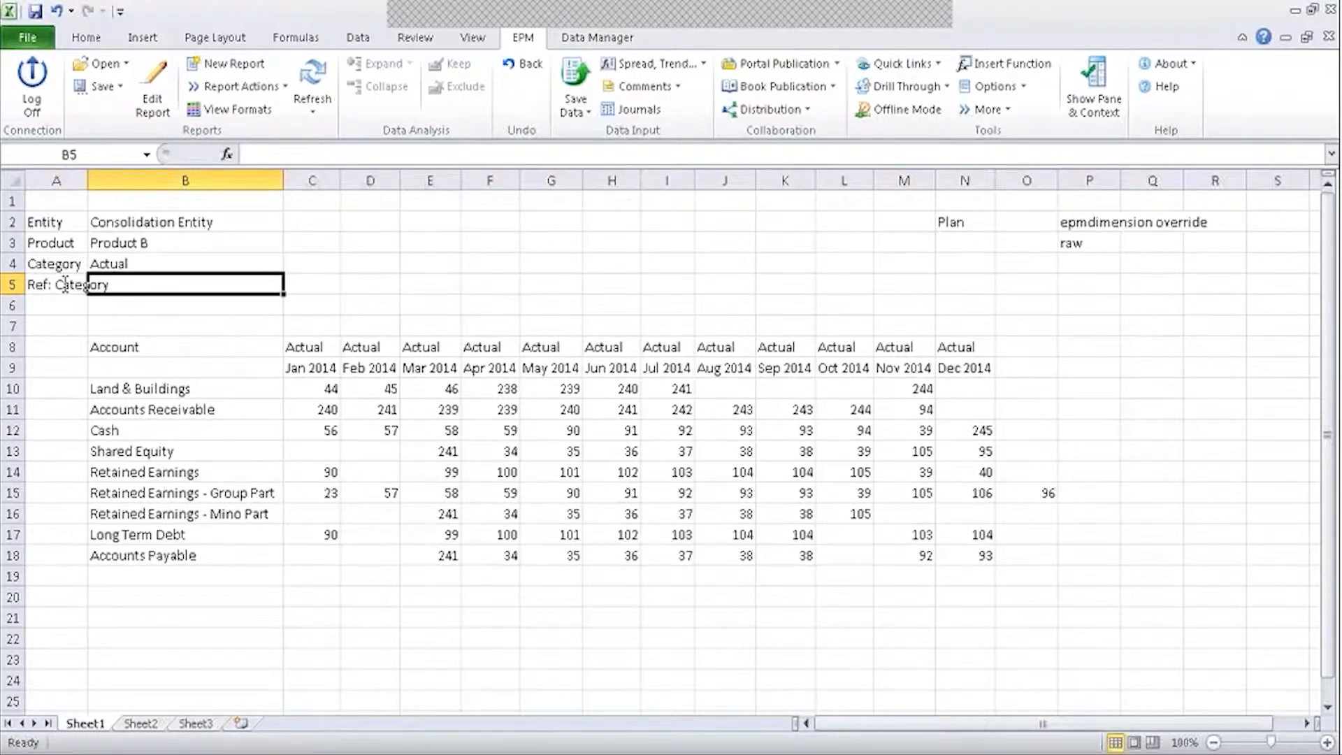
double_click(87, 180)
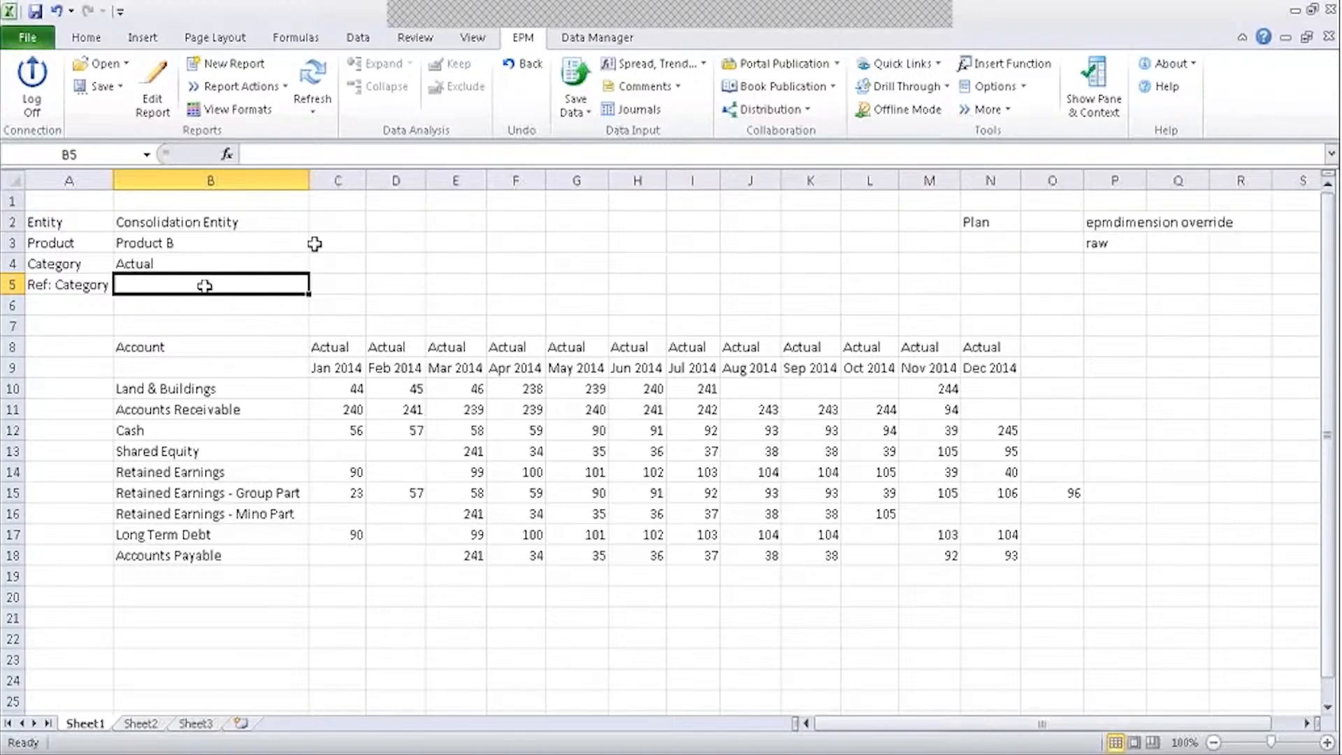
Enter =EPMMemberDesc with member B2 in cell C2.
left_click(338, 221)
type("=")
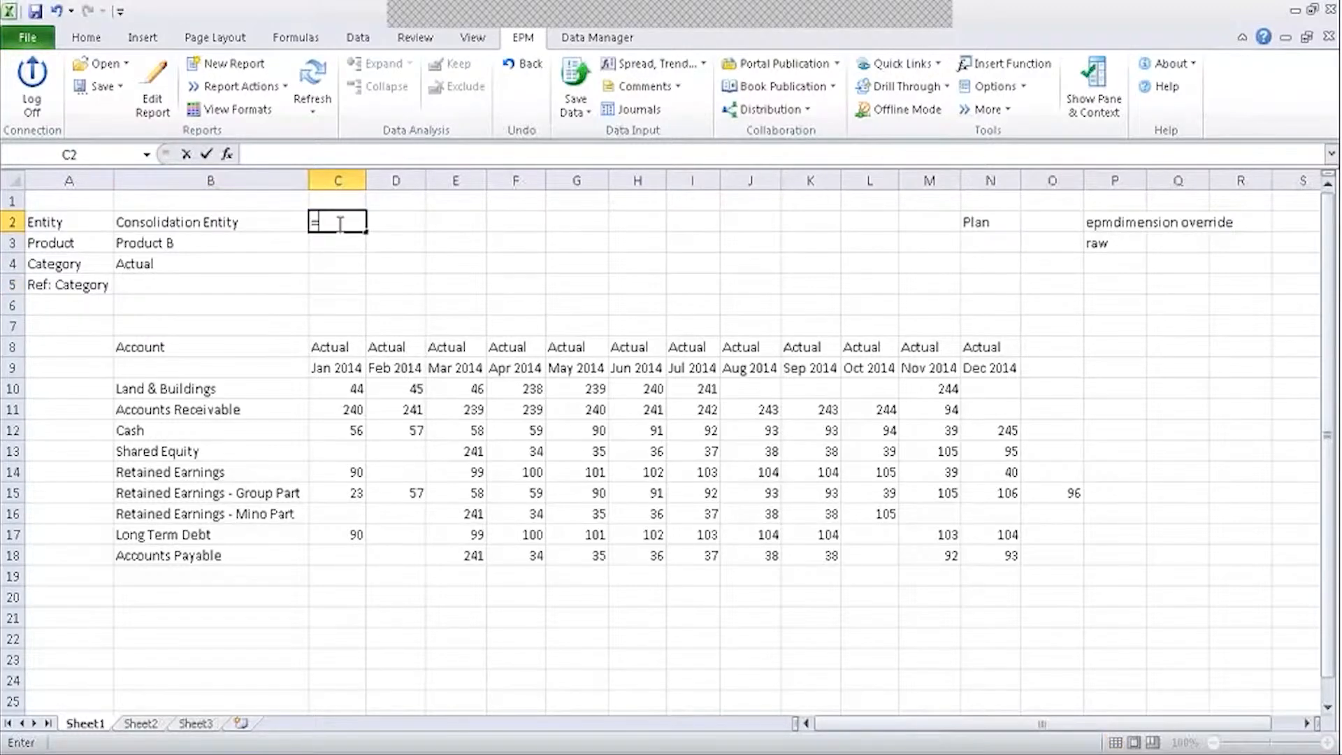
type("epmmem")
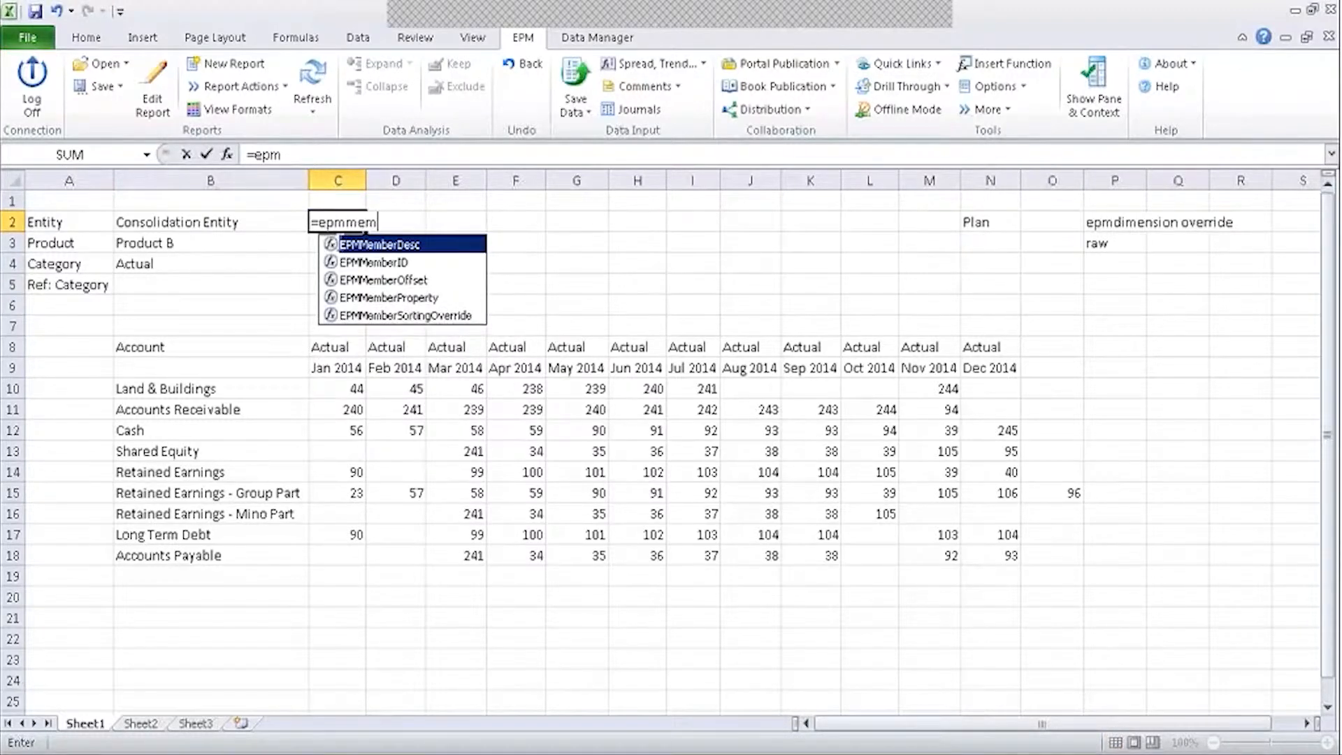
double_click(331, 245)
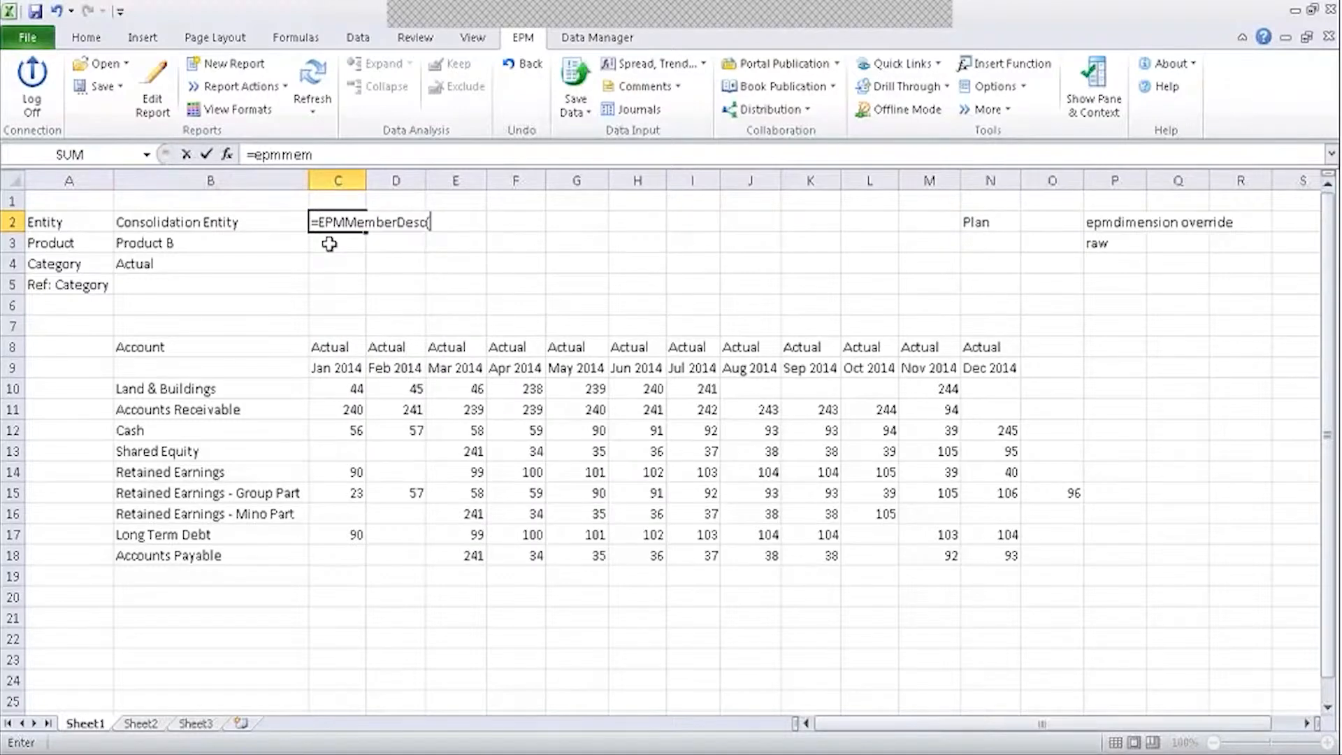
left_click(226, 155)
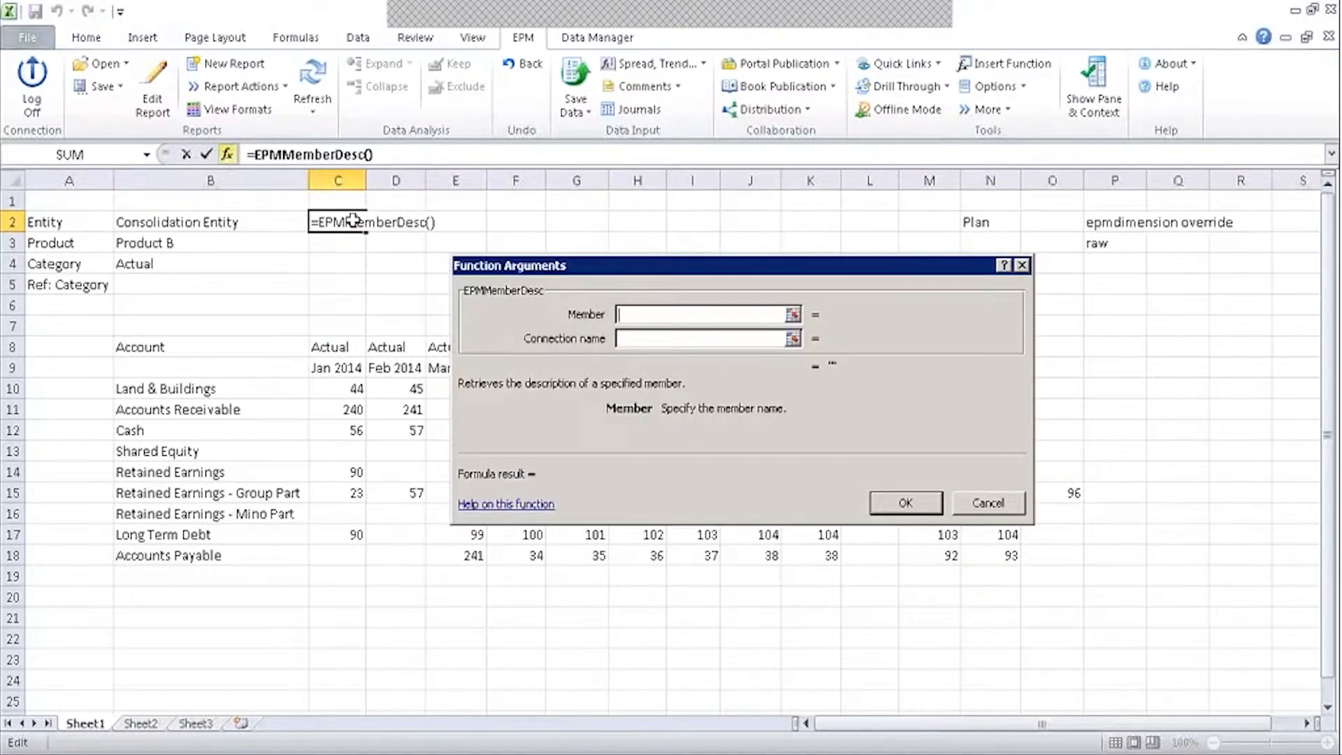
left_click(202, 231)
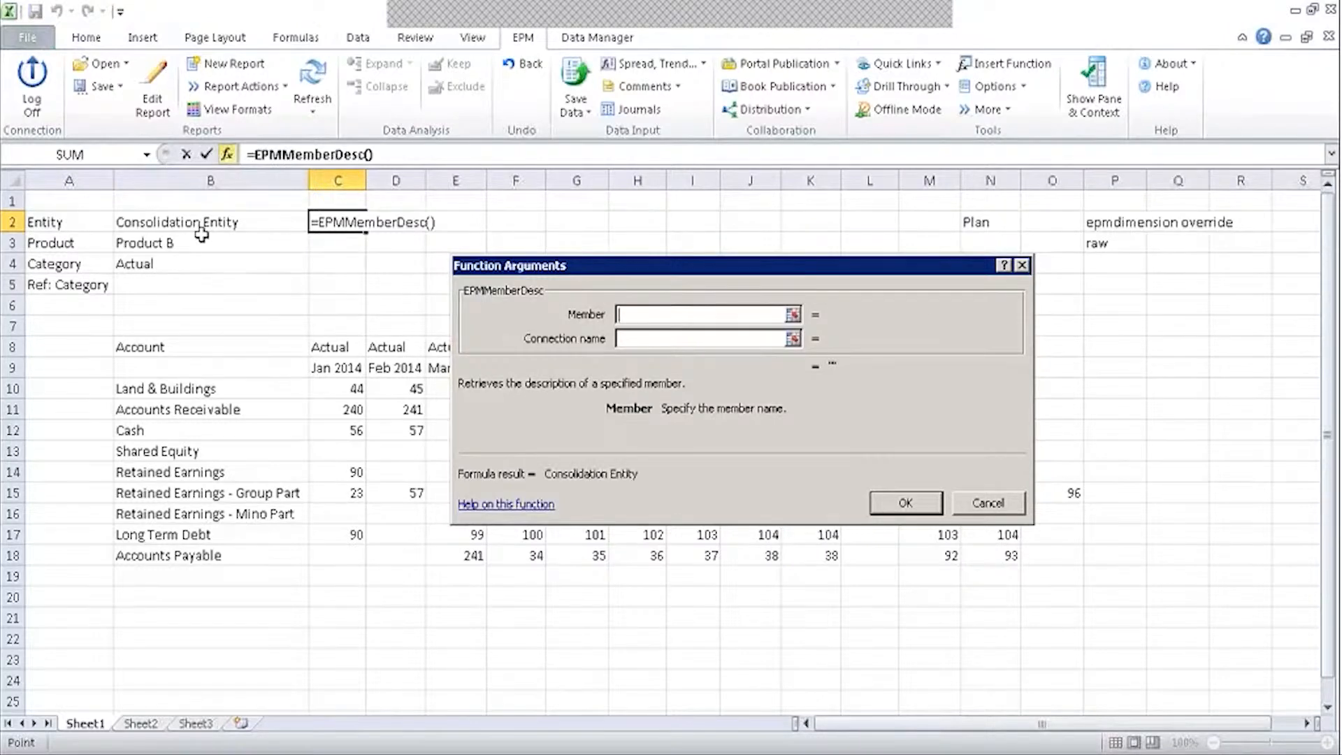
left_click(905, 503)
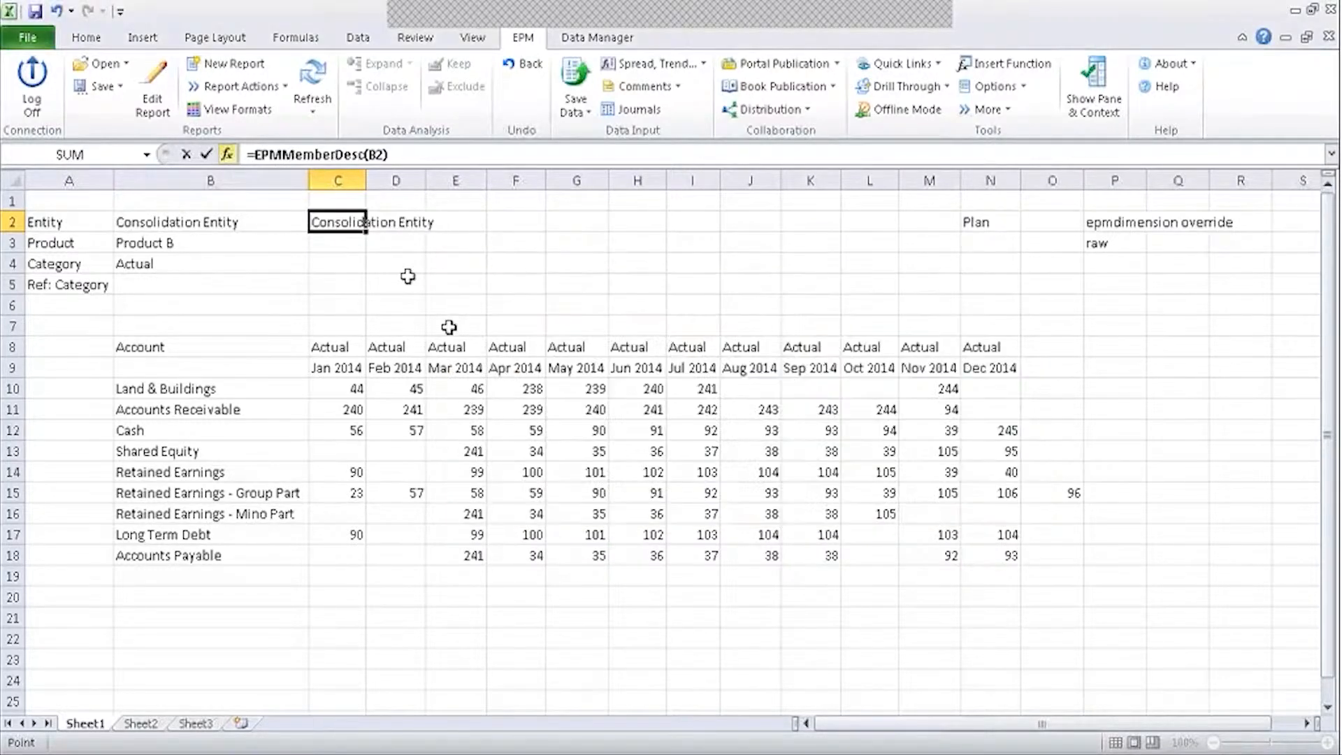
Fill the description formula down column C and autofit the column.
left_click_drag(366, 232, 364, 295)
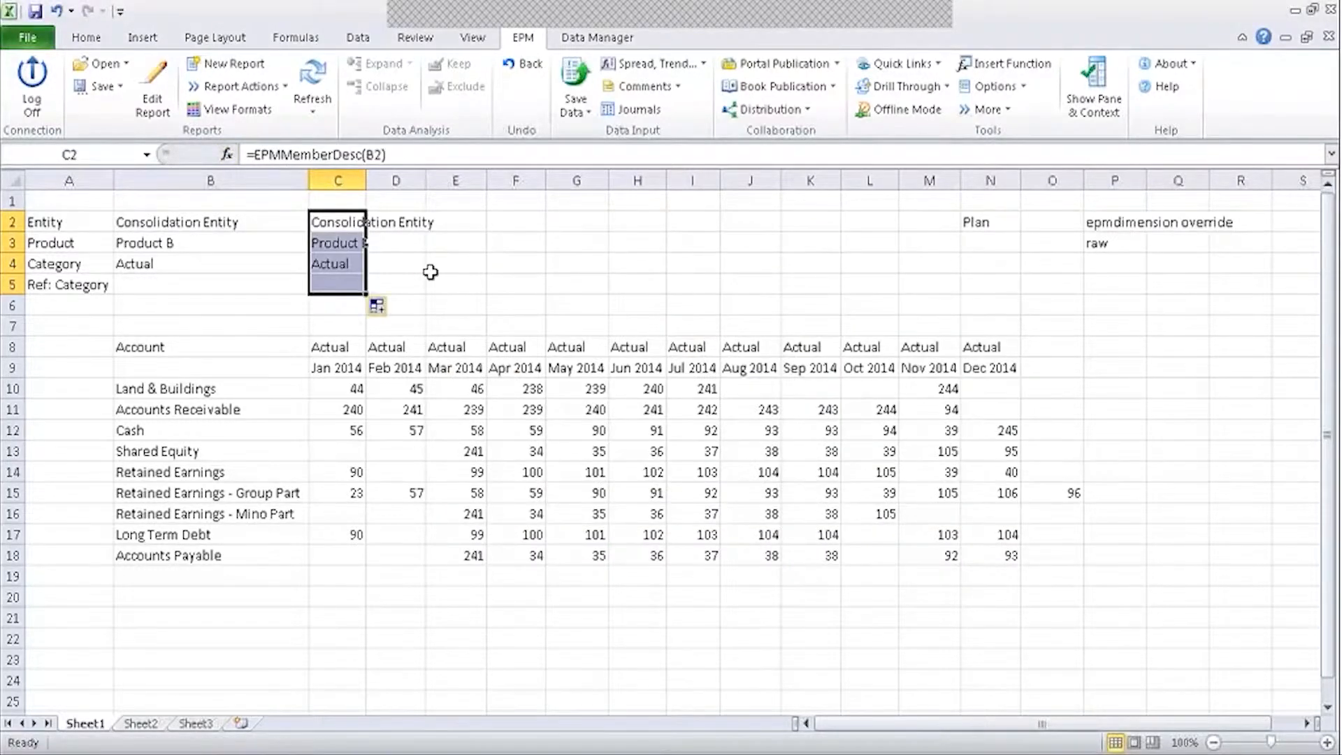
left_click(430, 272)
double_click(366, 180)
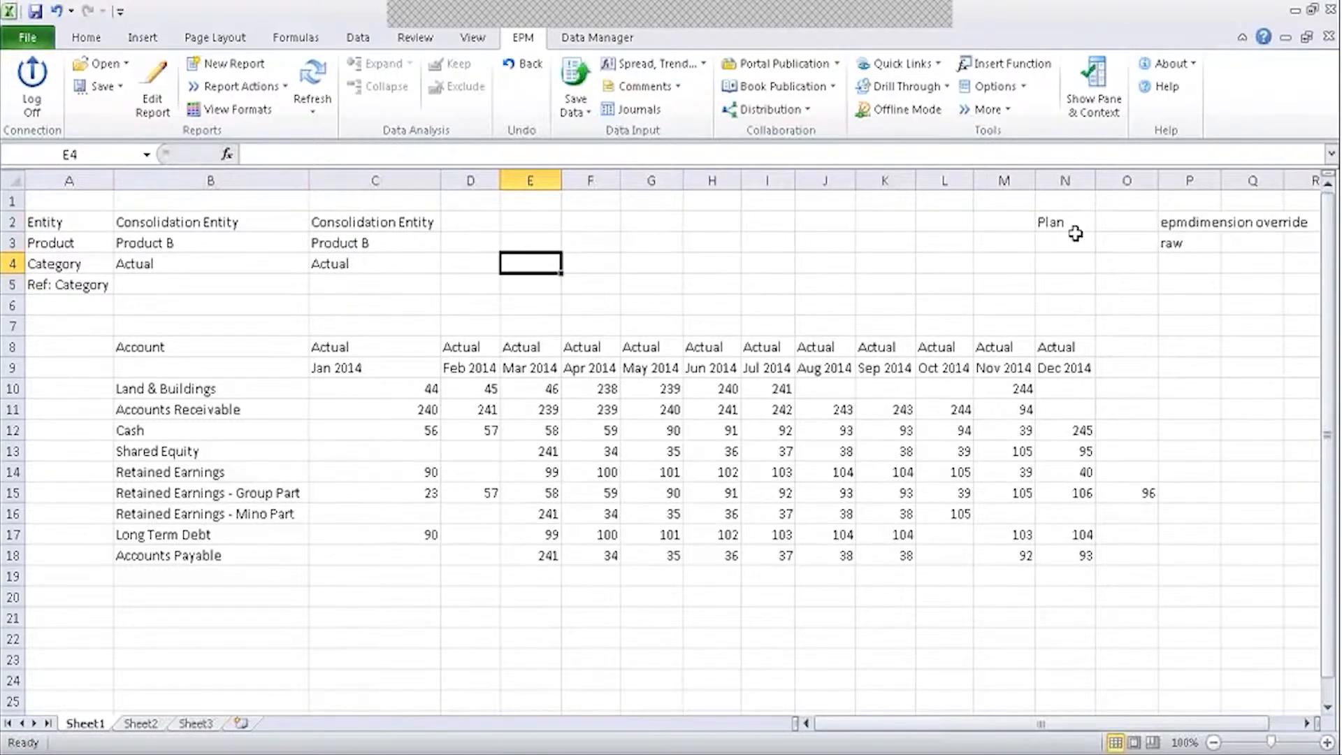
Move the Plan and epmdimension override notes from N2:P3 to G2, then open the Report Editor.
left_click_drag(1076, 222, 1157, 246)
key("ctrl+c")
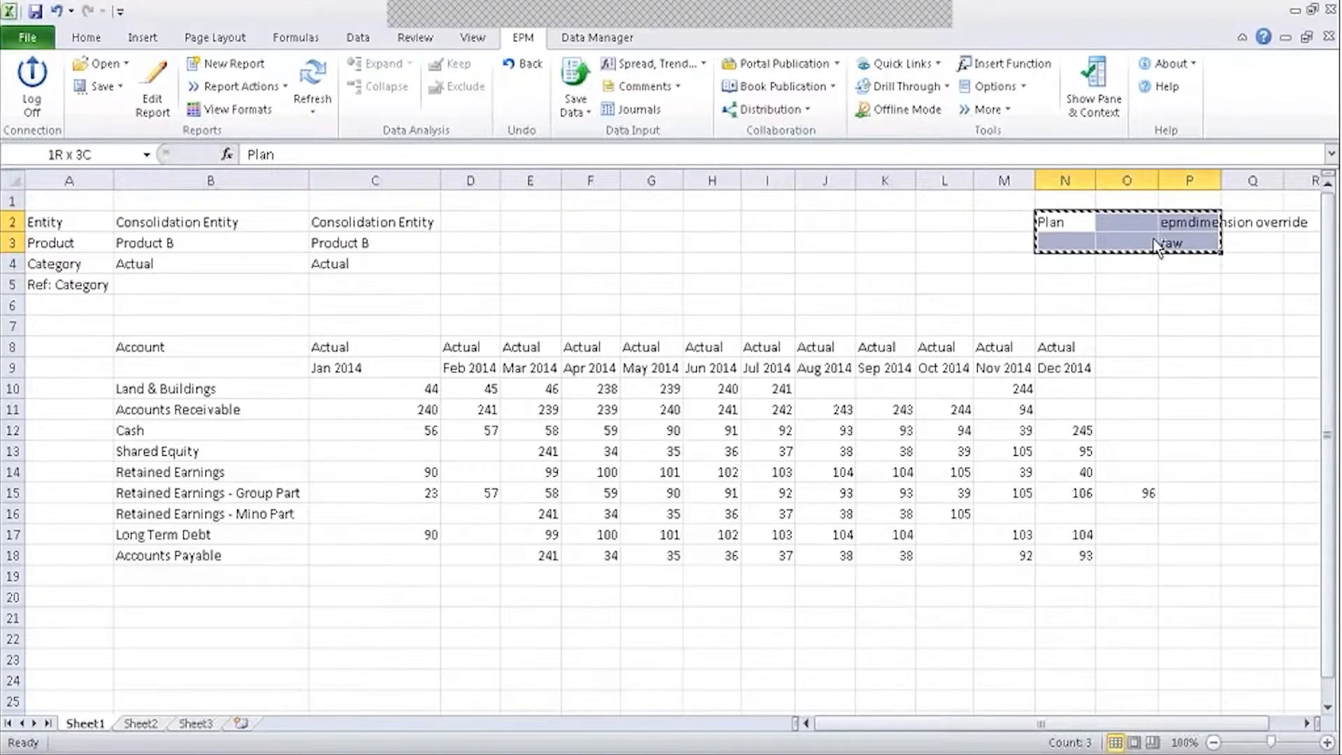
left_click(663, 225)
key("ctrl+v")
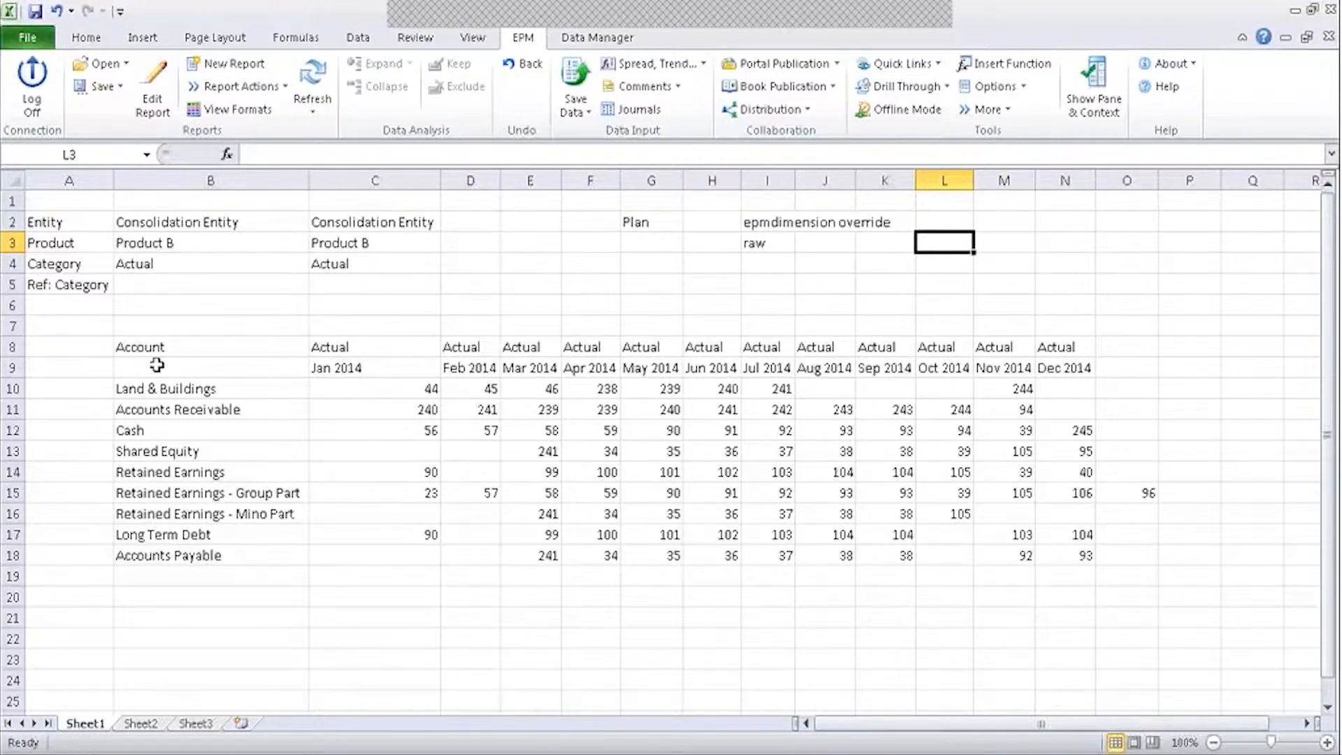
left_click(152, 94)
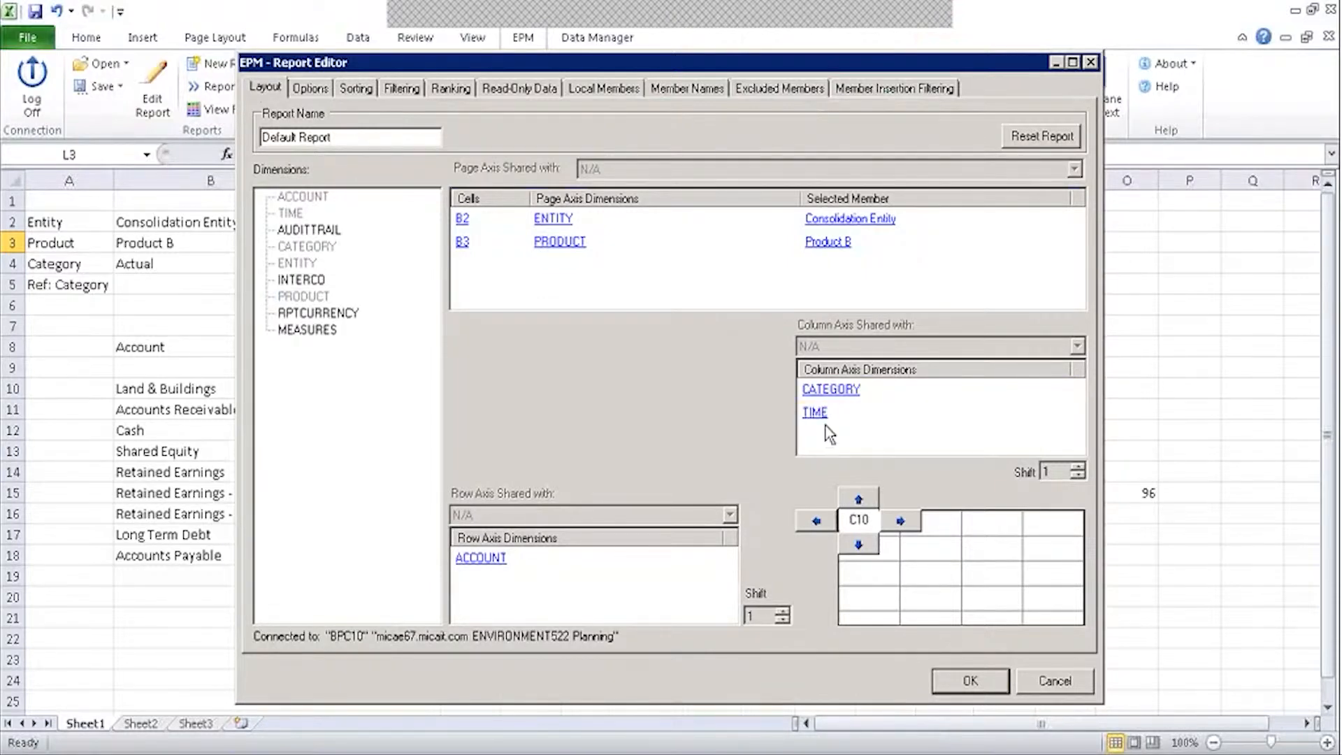
Replace the column-axis Category selection with Context (Actual), member only, shown by description.
left_click(840, 395)
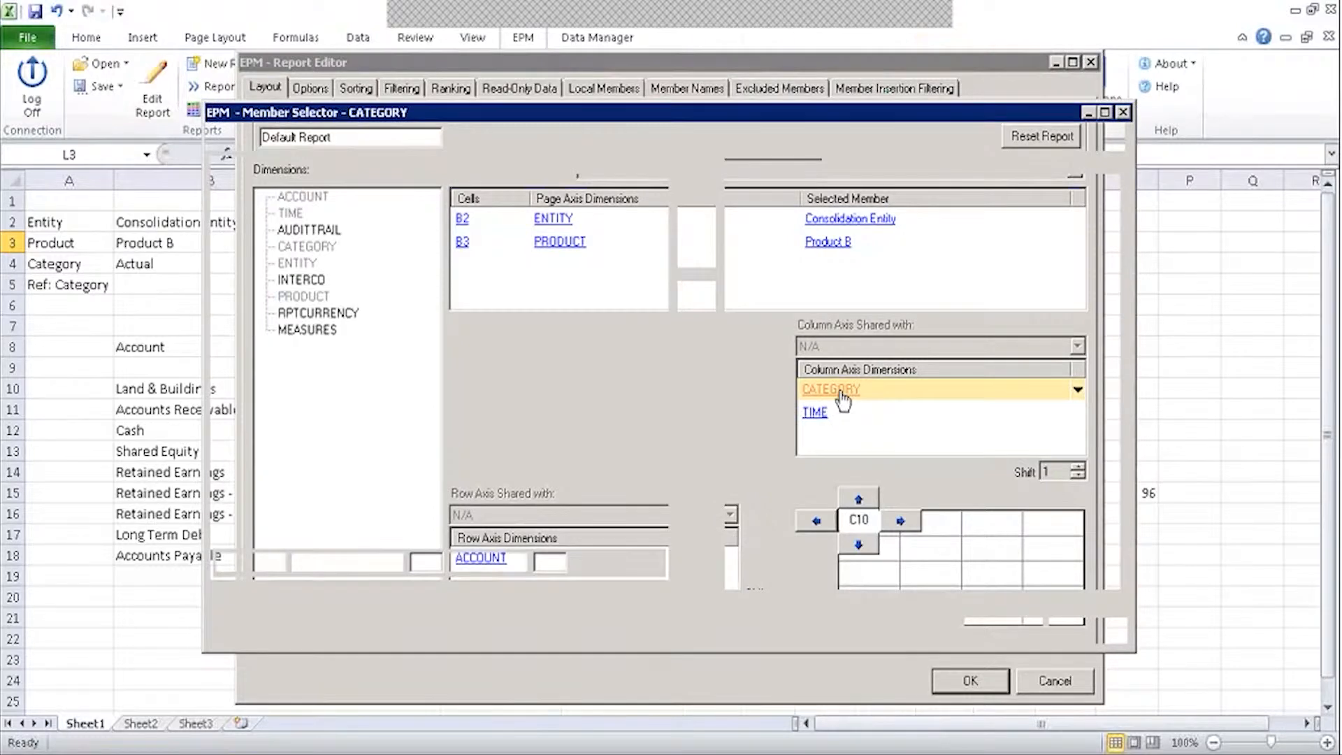
left_click(831, 213)
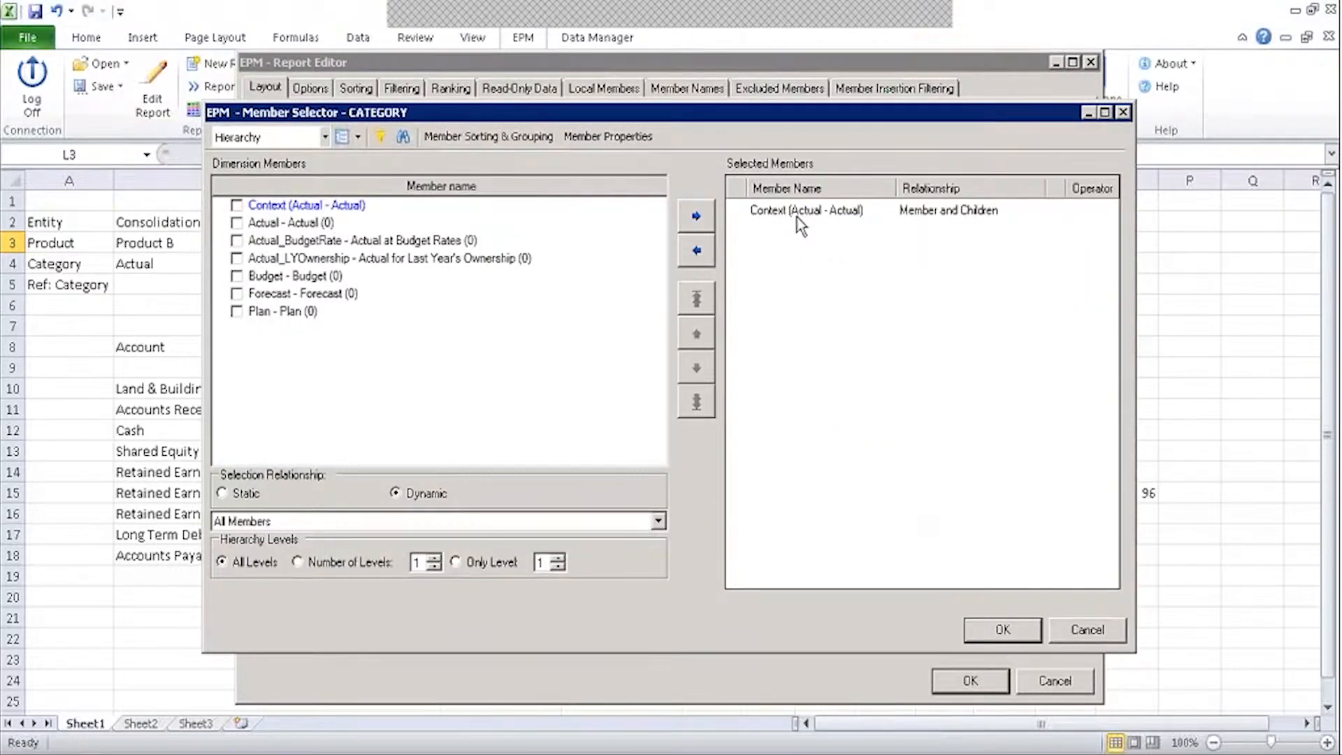
left_click(696, 250)
left_click(357, 137)
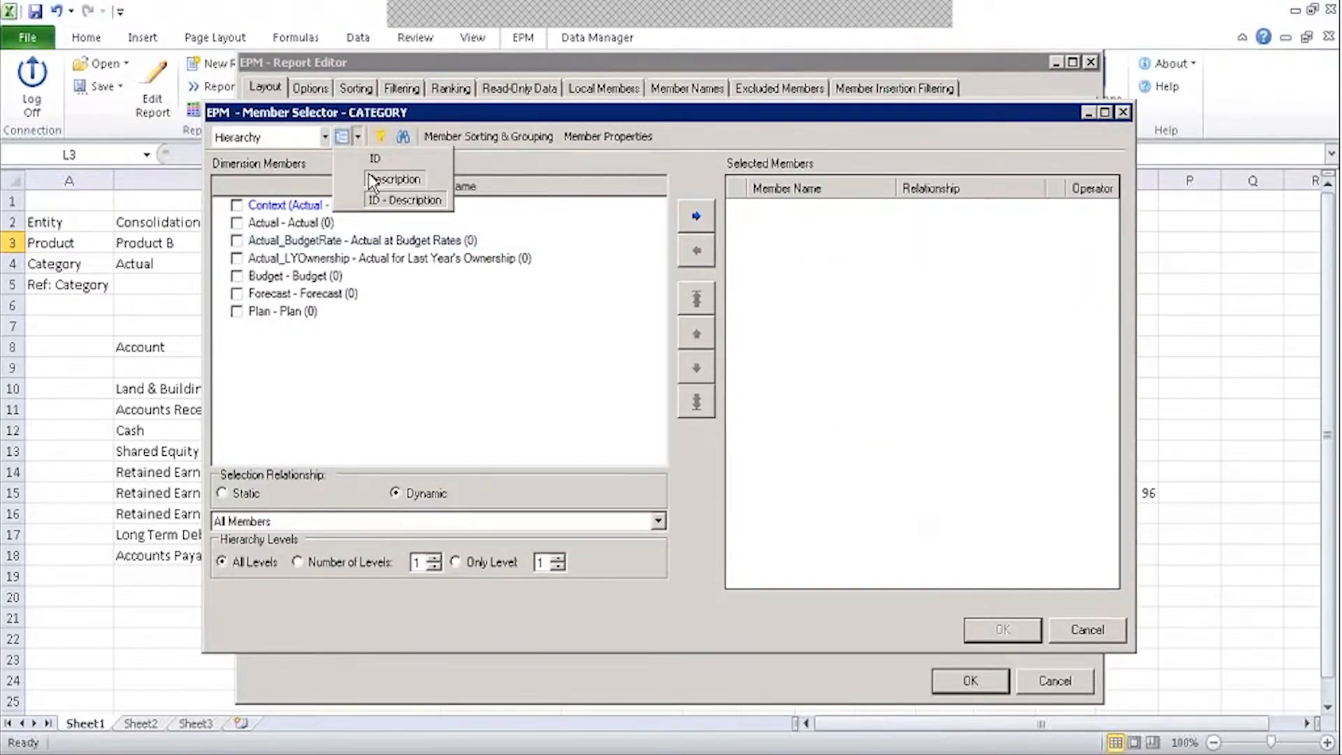
left_click(386, 179)
left_click(236, 205)
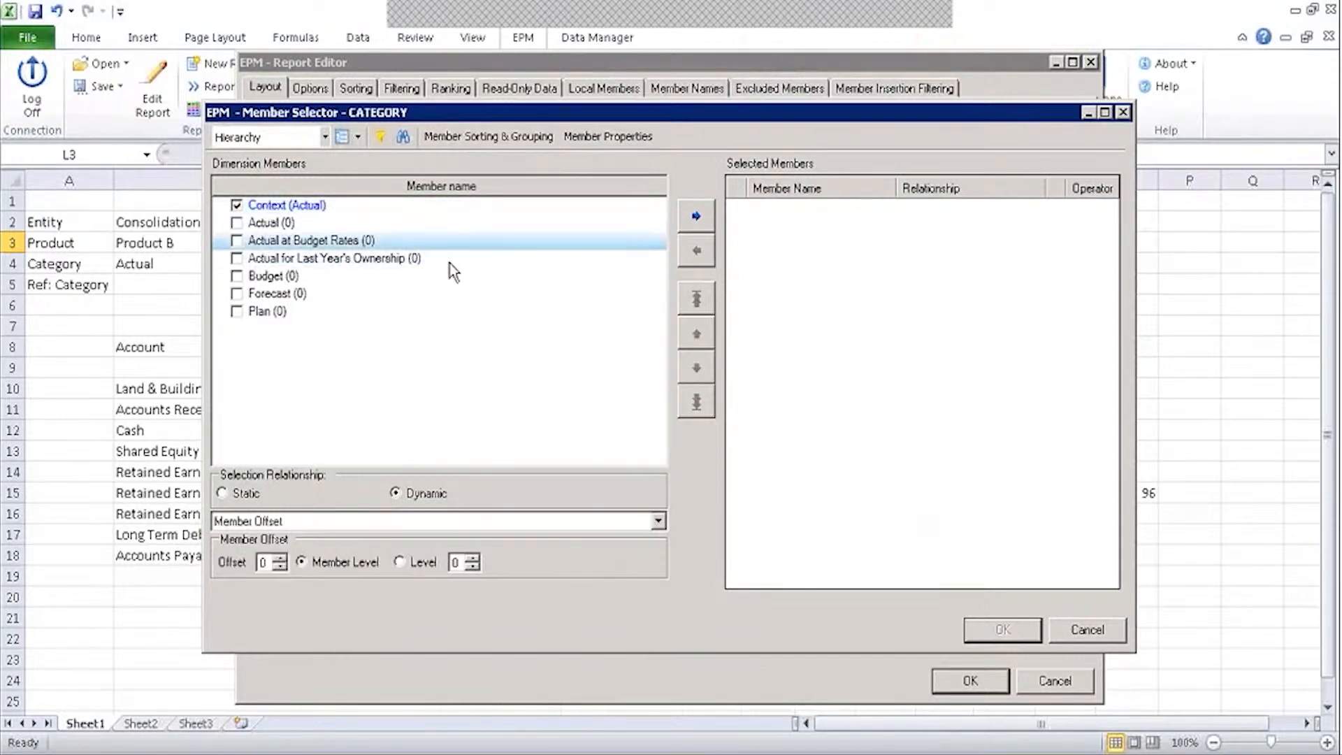
left_click(322, 521)
left_click(305, 537)
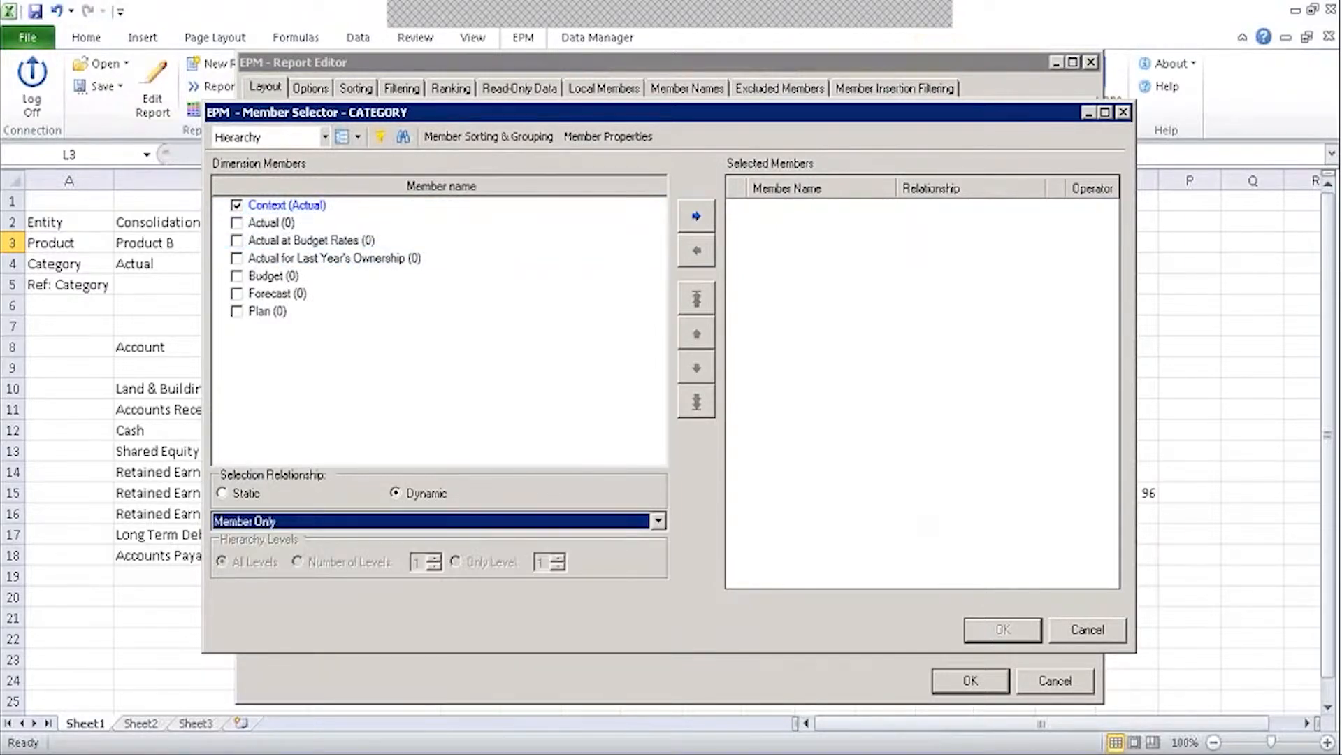
left_click(696, 216)
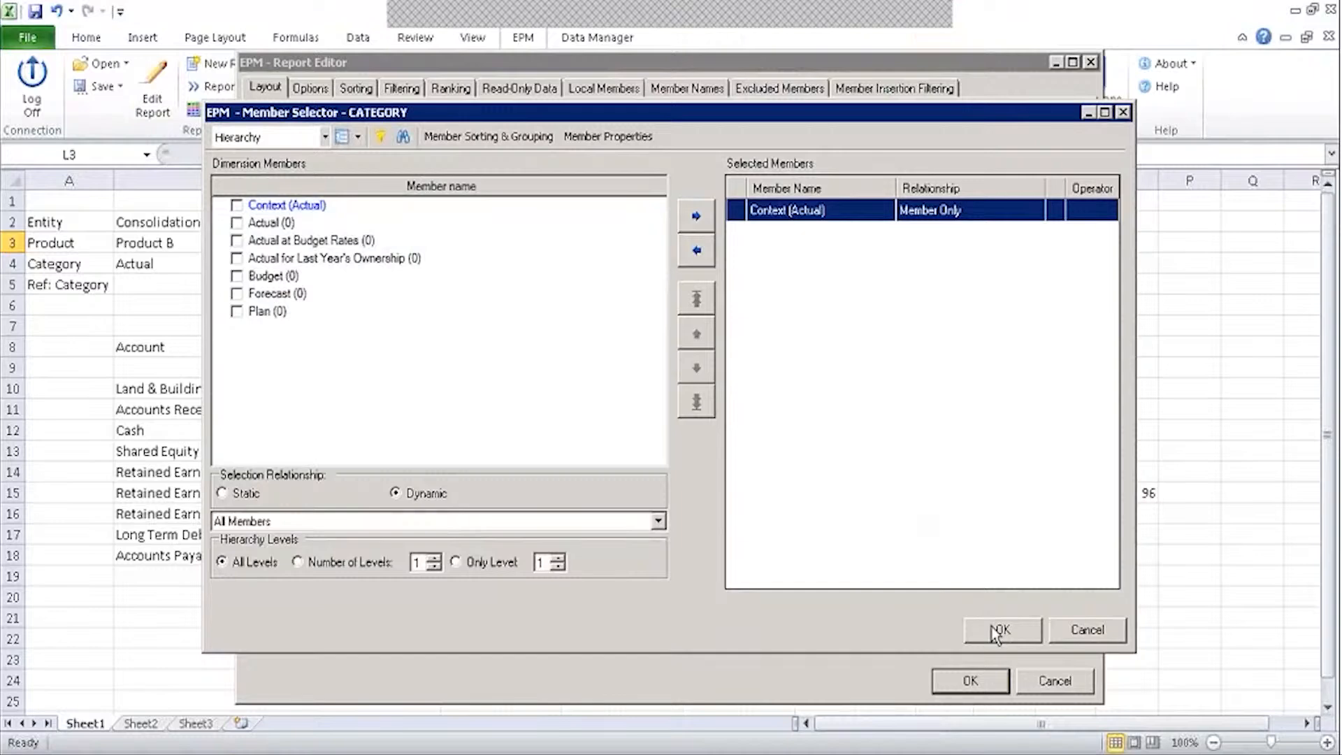
left_click(998, 632)
Keep the TIME selection unchanged and apply the layout to refresh the report.
left_click(808, 414)
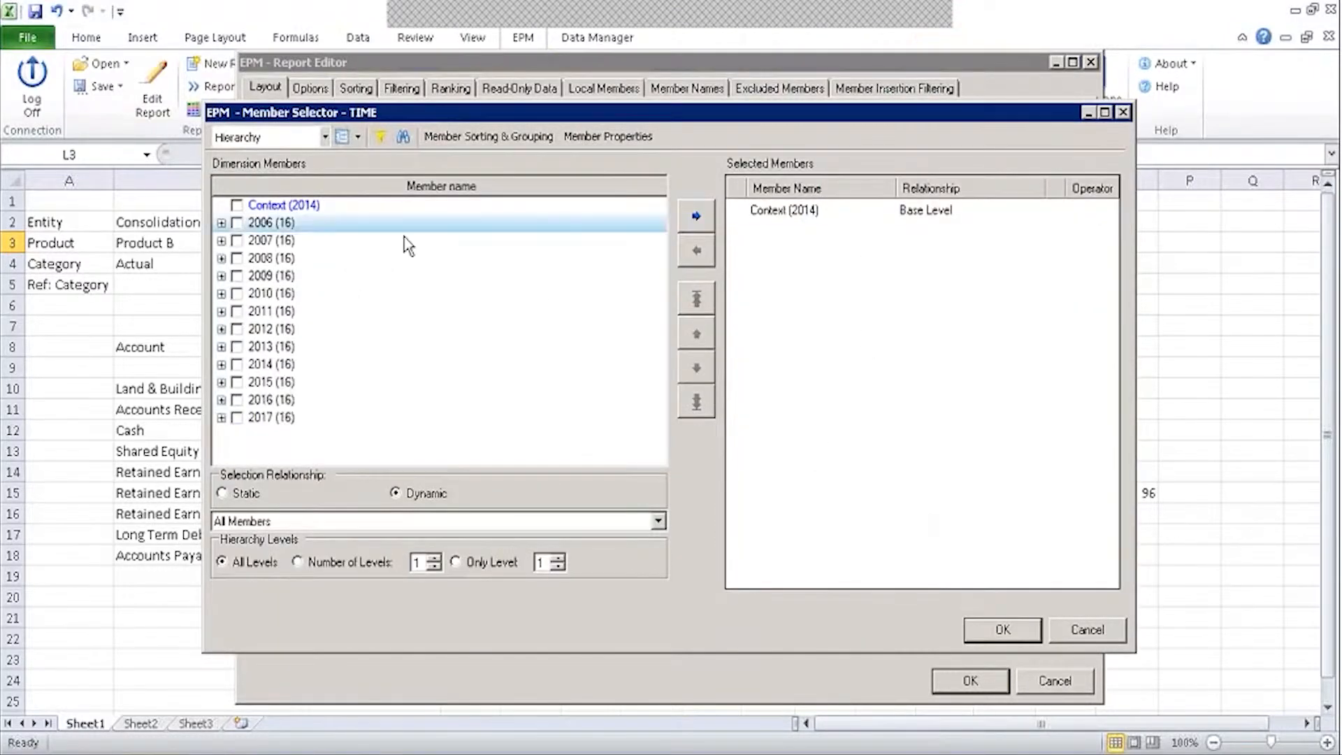
left_click(1003, 629)
left_click(482, 558)
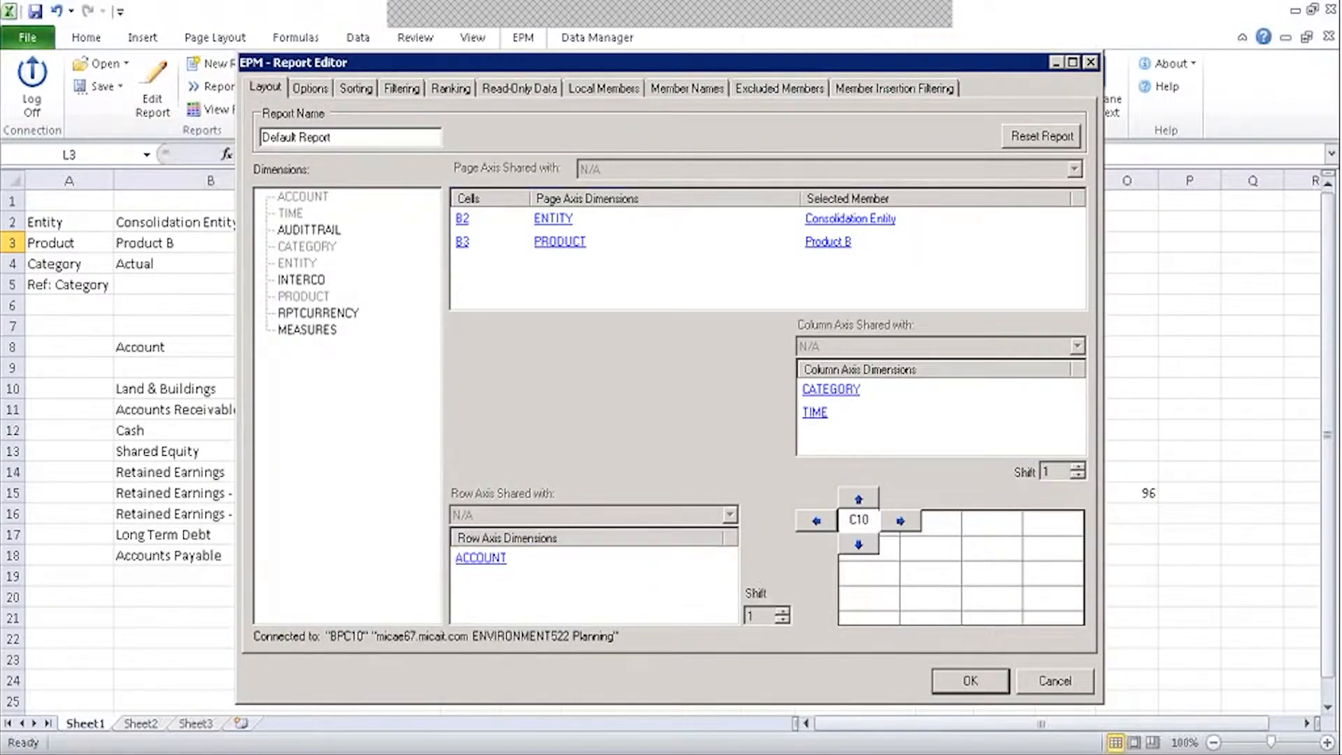
left_click(955, 682)
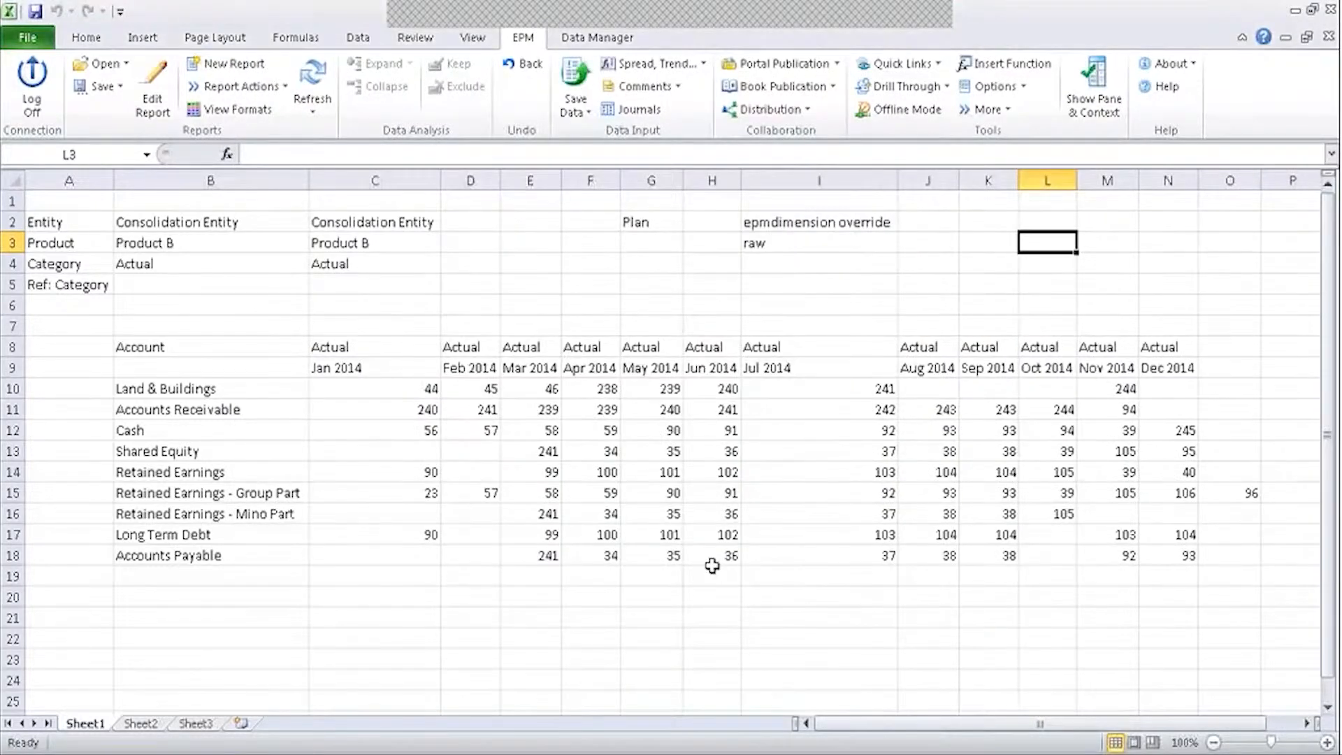
Narrow column I back to normal width and delete the override notes in I2:I3.
left_click_drag(898, 180, 809, 181)
left_click_drag(761, 222, 759, 243)
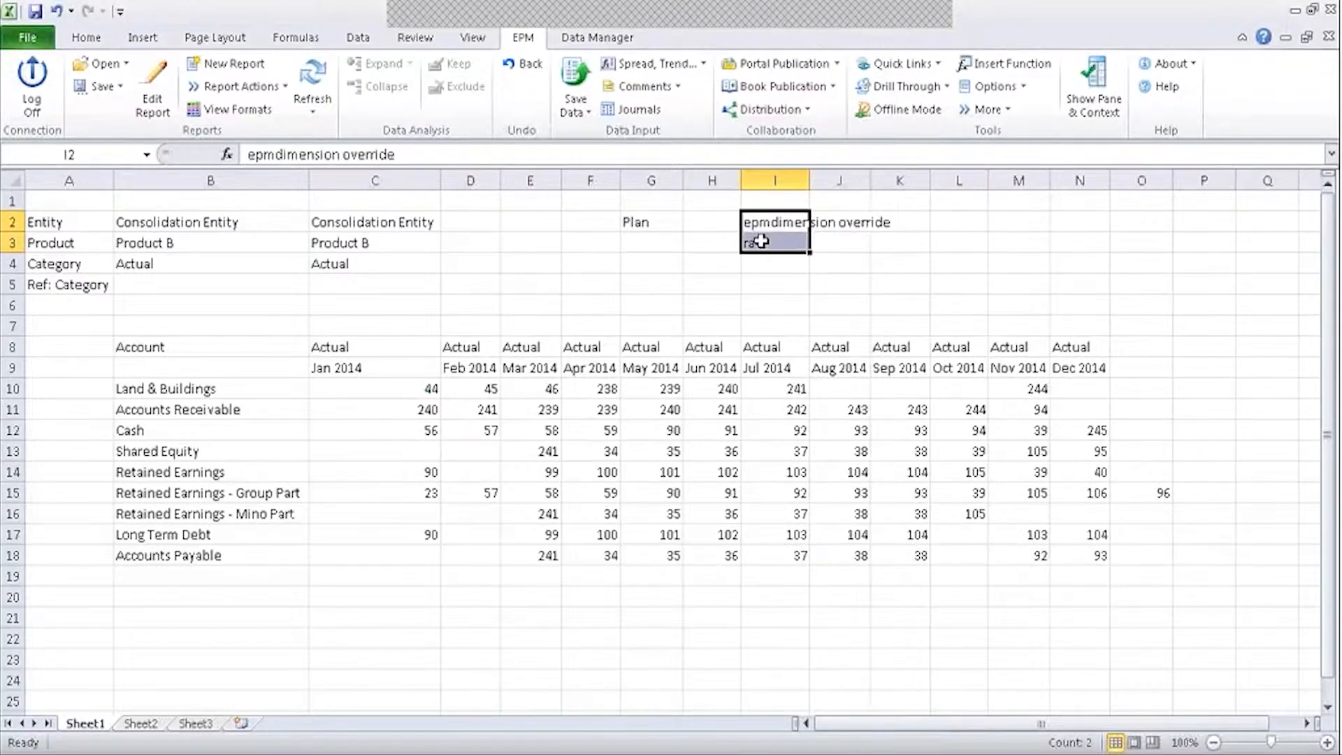
key("Delete")
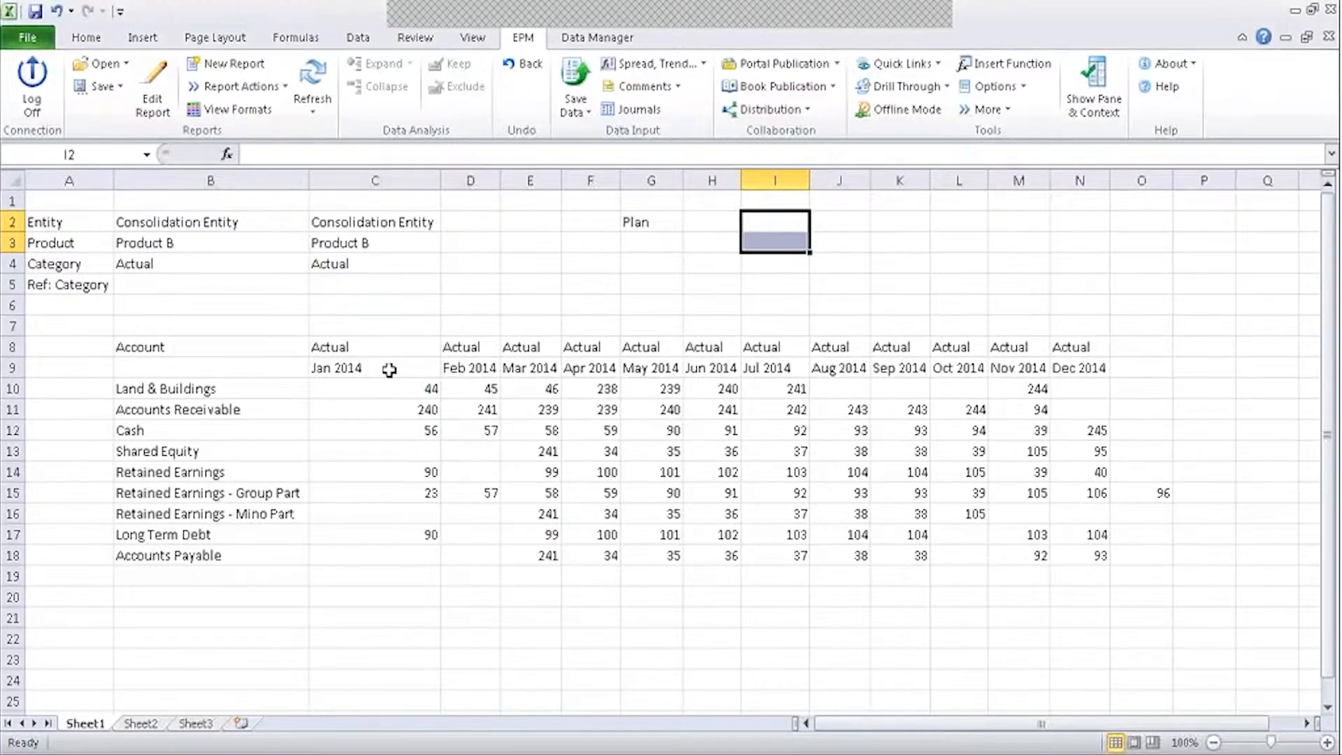
left_click(724, 346)
left_click(370, 366)
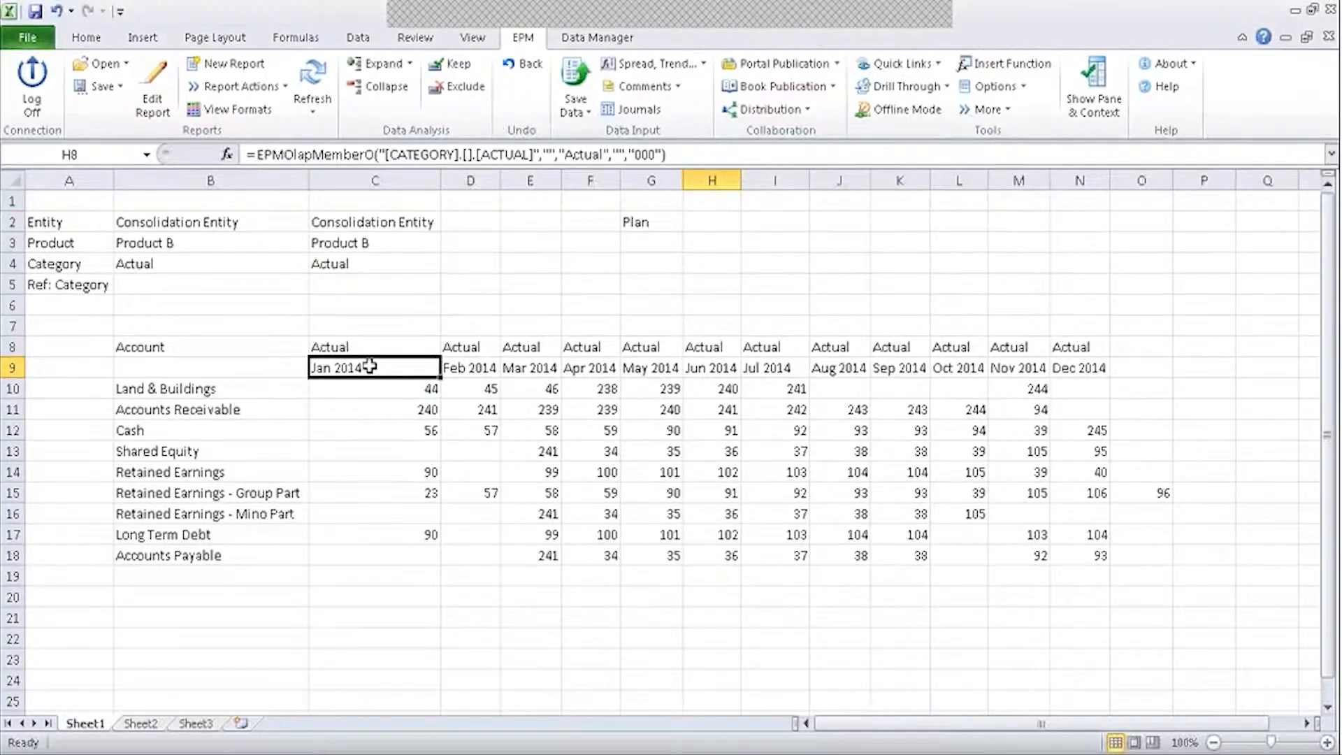
left_click(1080, 367)
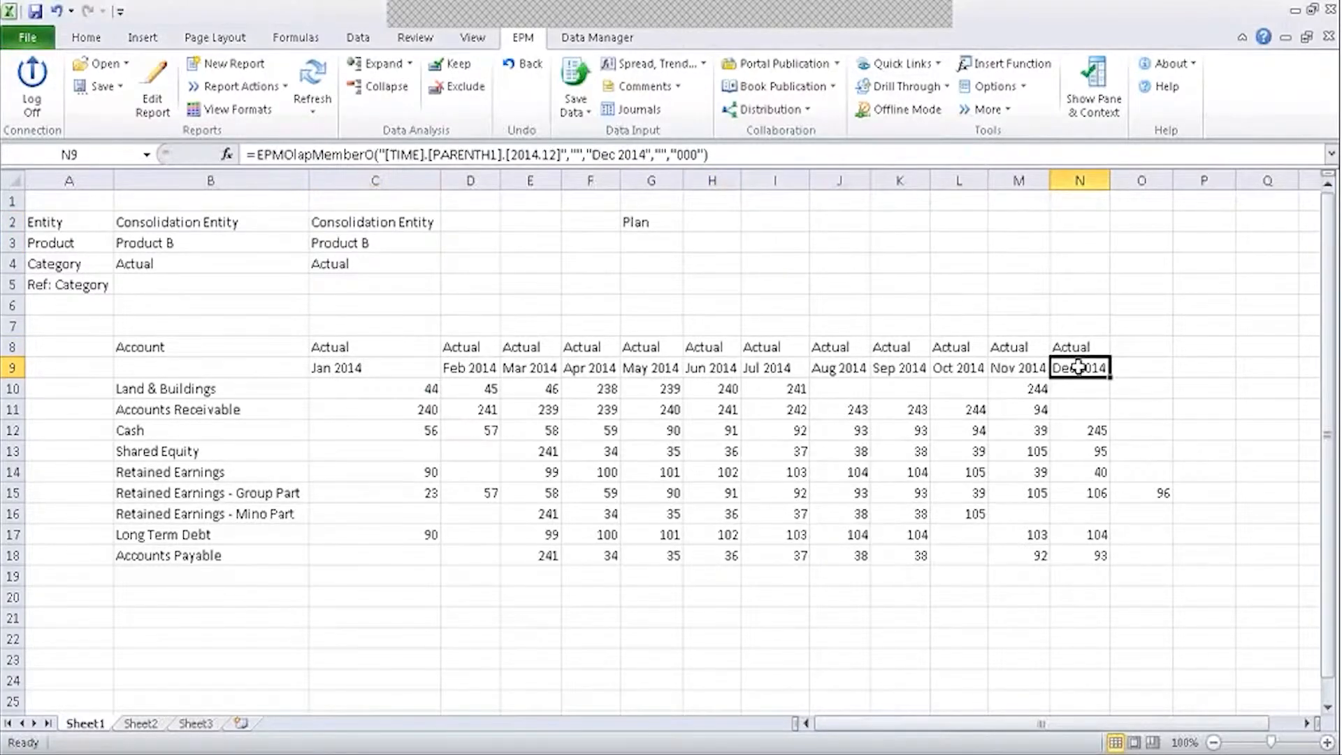
left_click(342, 347)
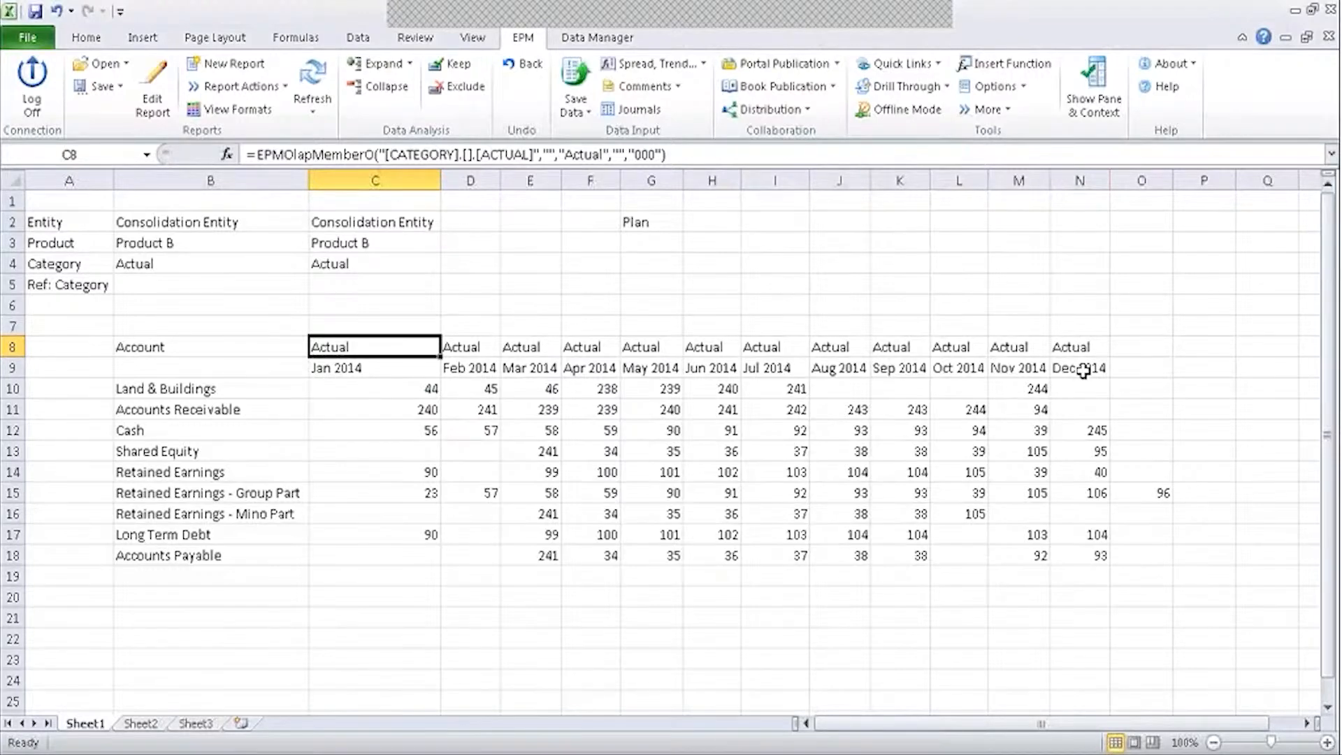
left_click(1086, 347)
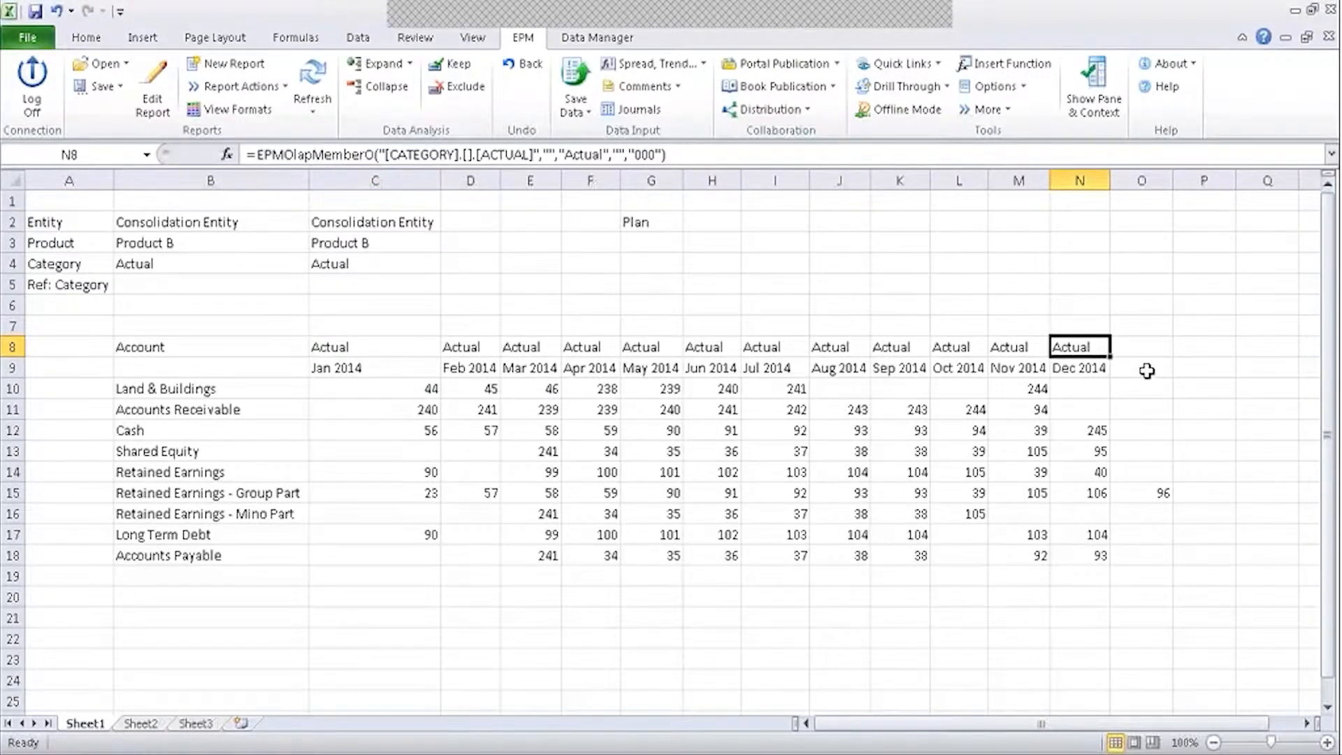
left_click(650, 220)
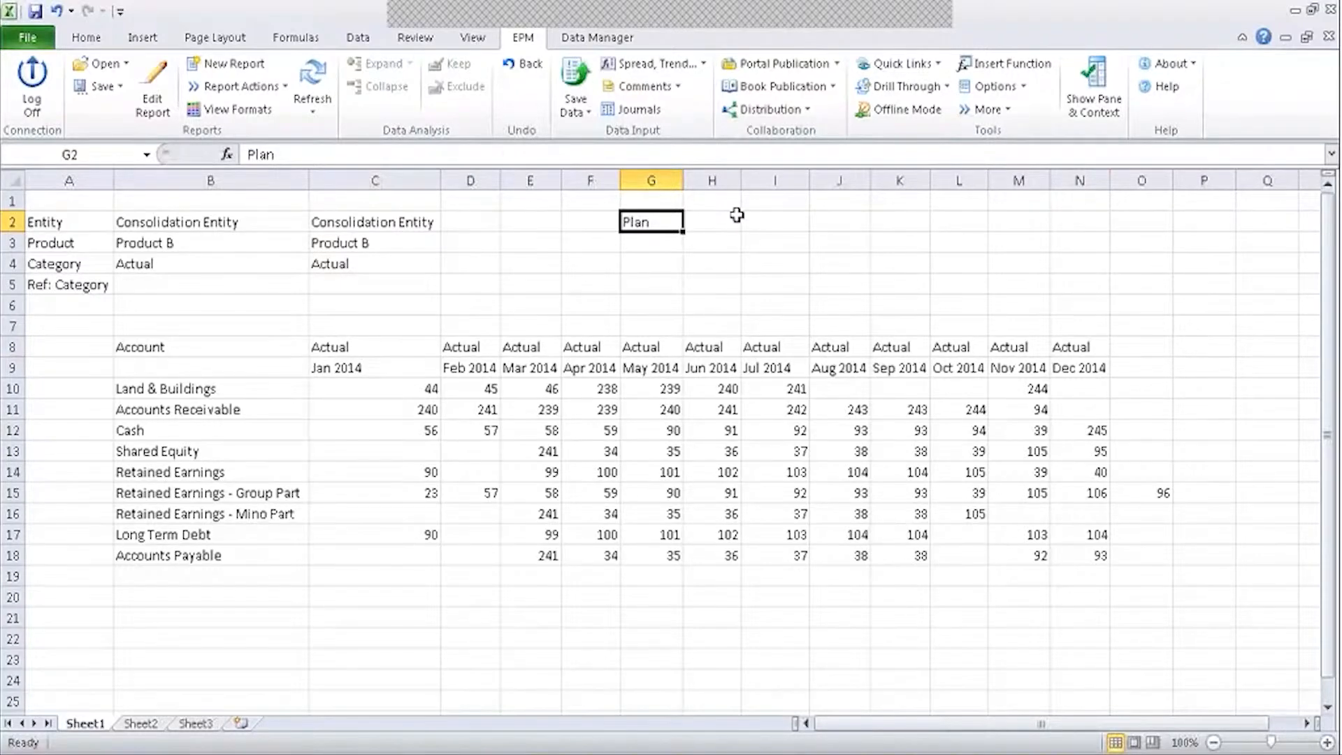
Check the Actual header formulas in C8:N8 and clear the stray 96 from O15.
left_click_drag(369, 347, 1009, 350)
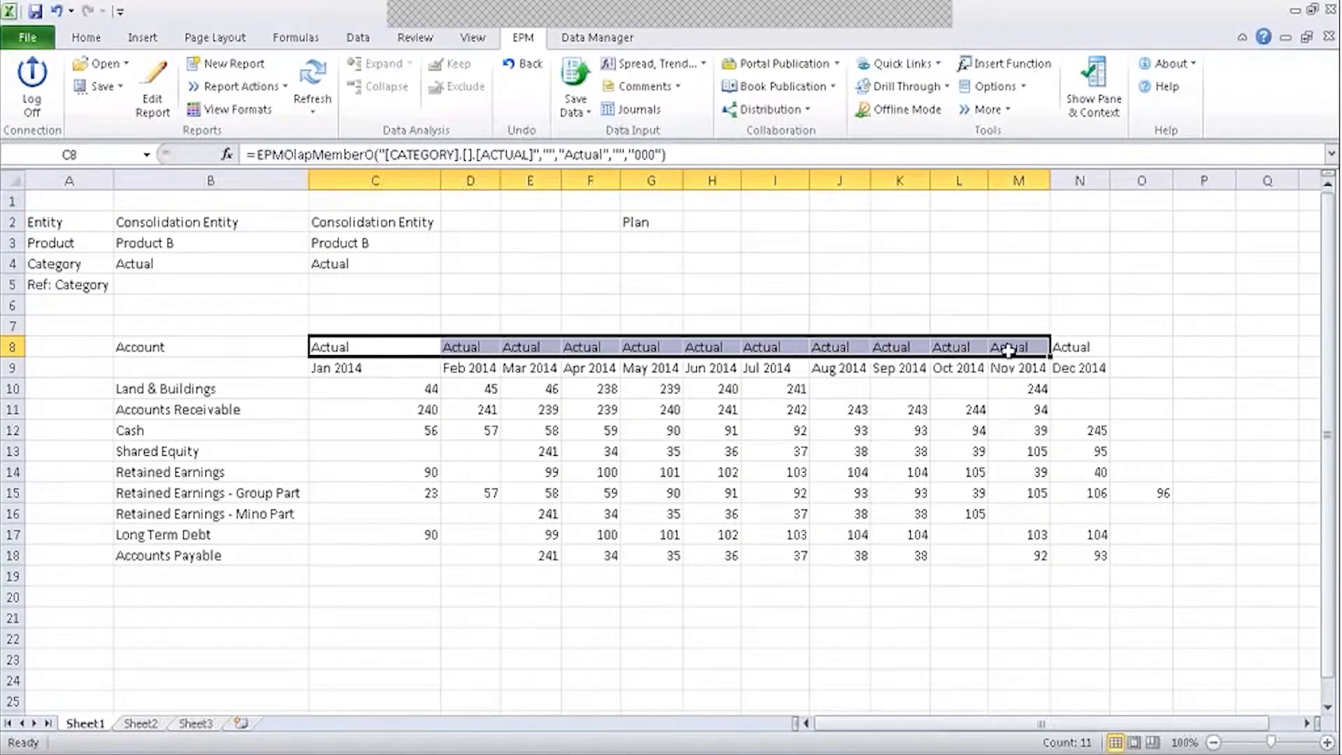
left_click(1099, 346)
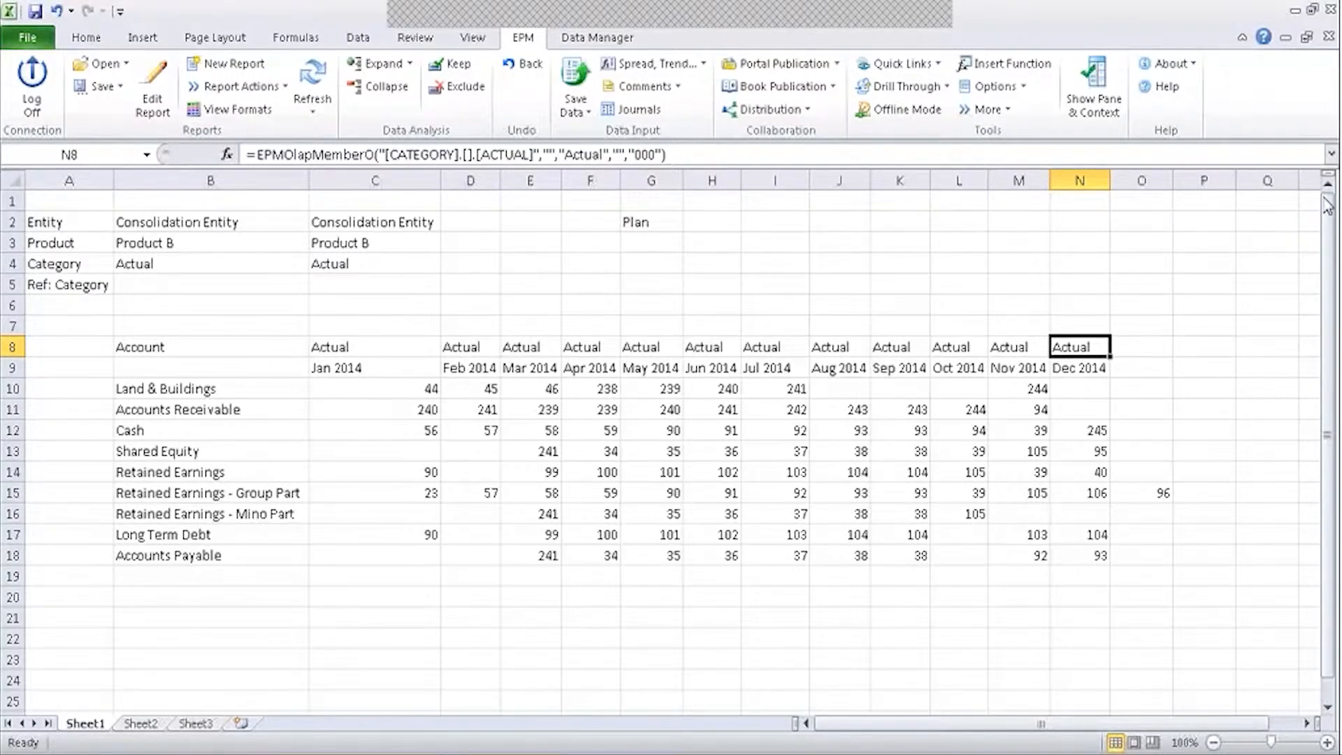
left_click(1133, 491)
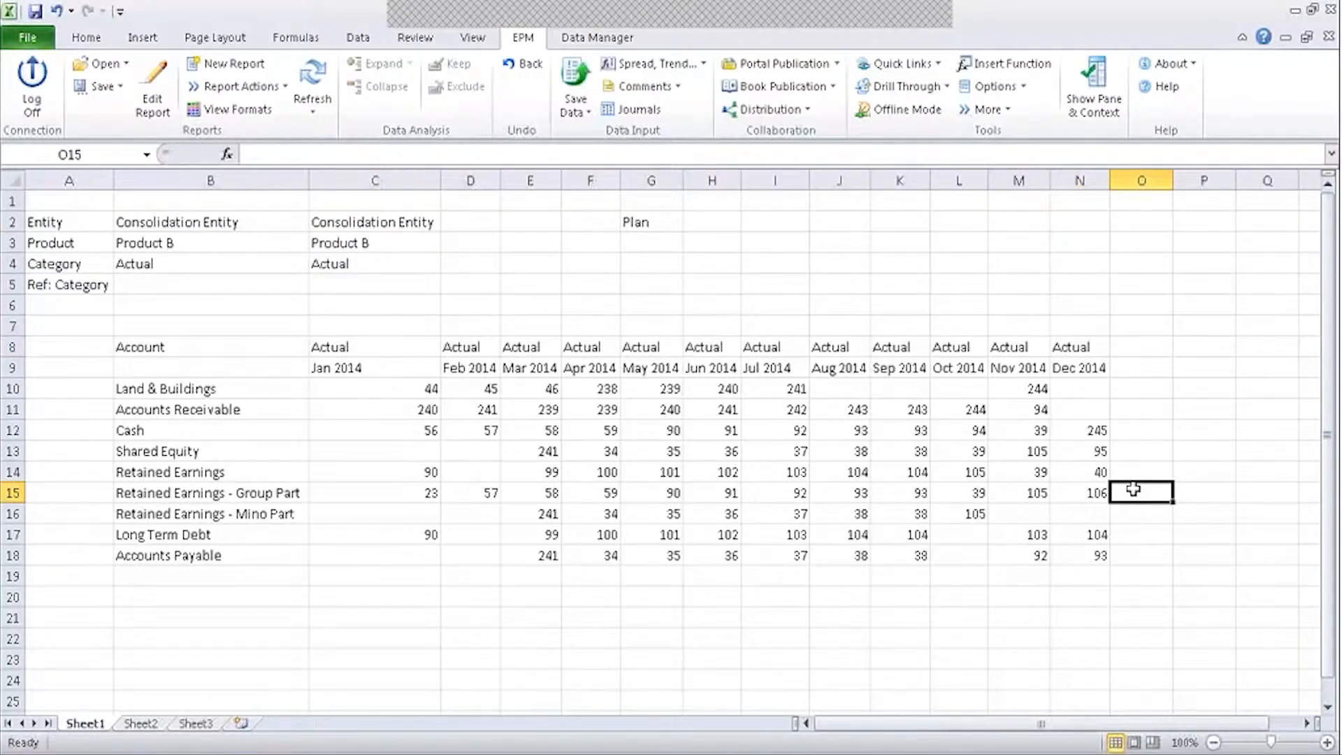
left_click(1104, 303)
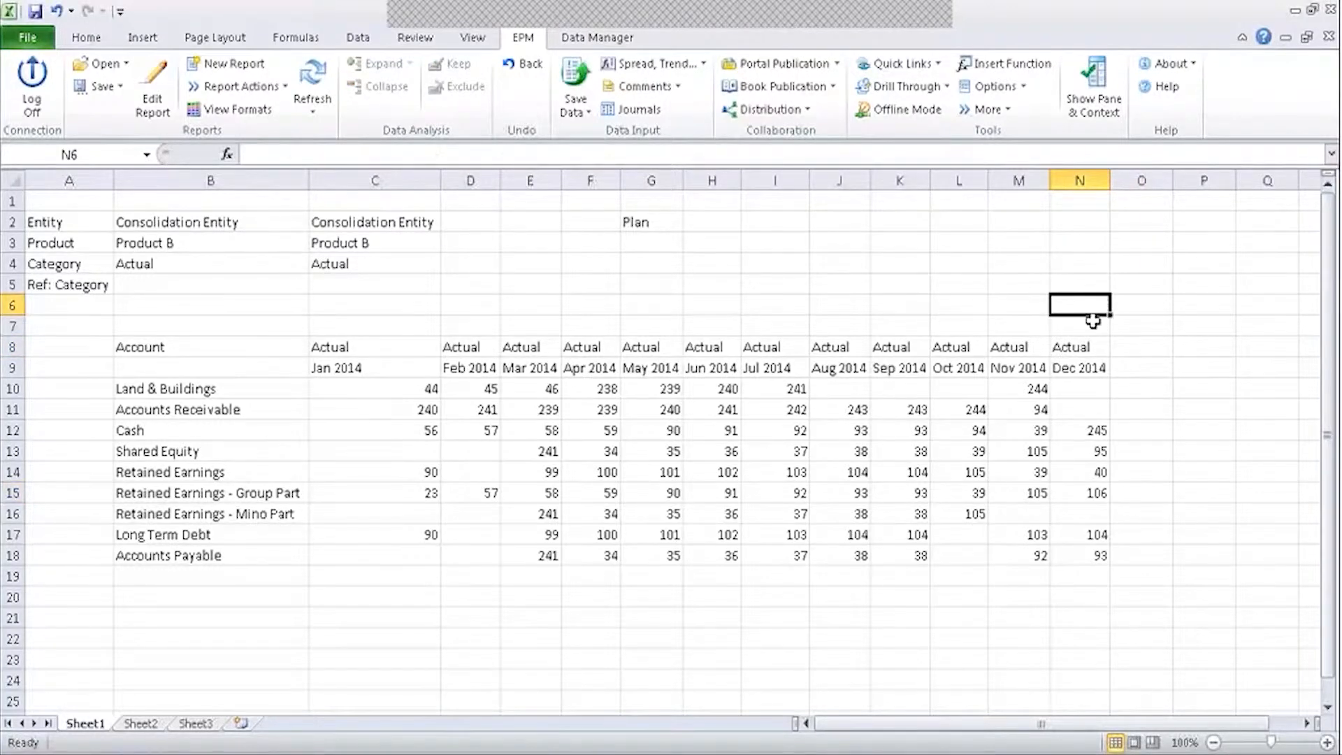
left_click(1080, 347)
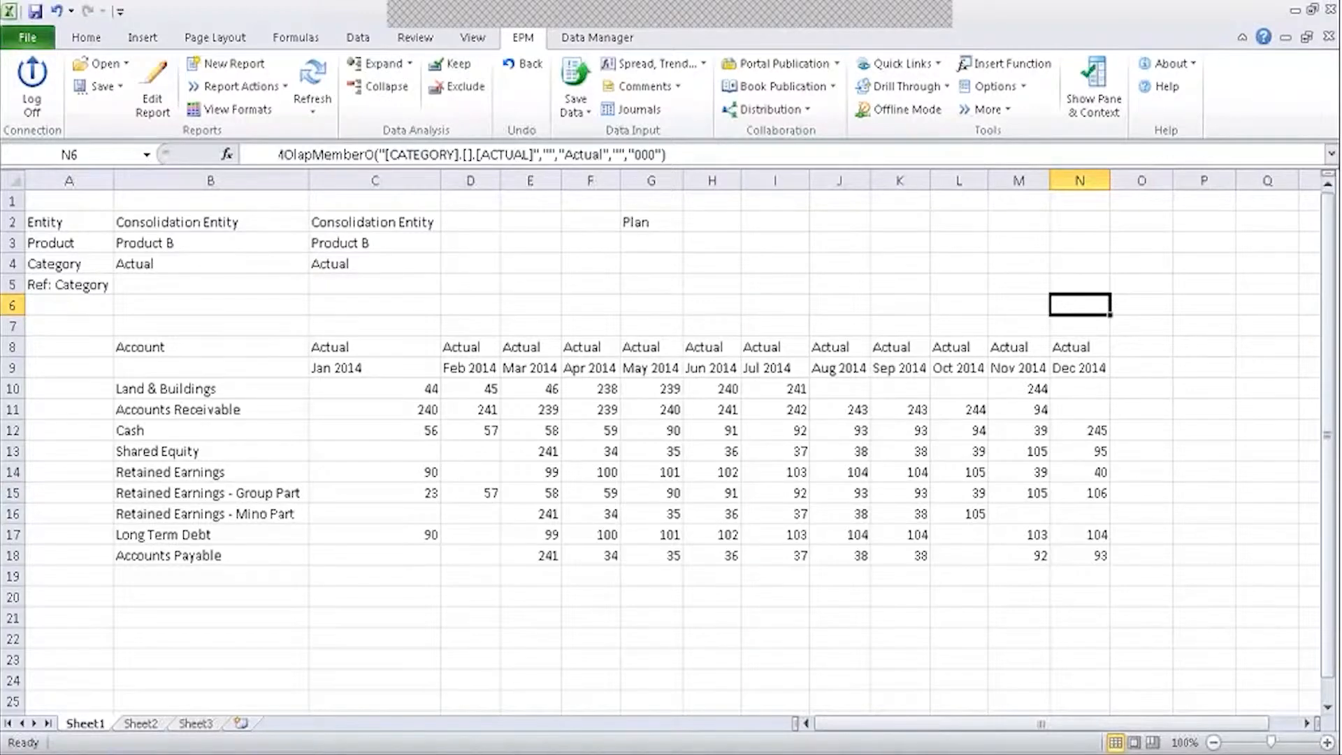
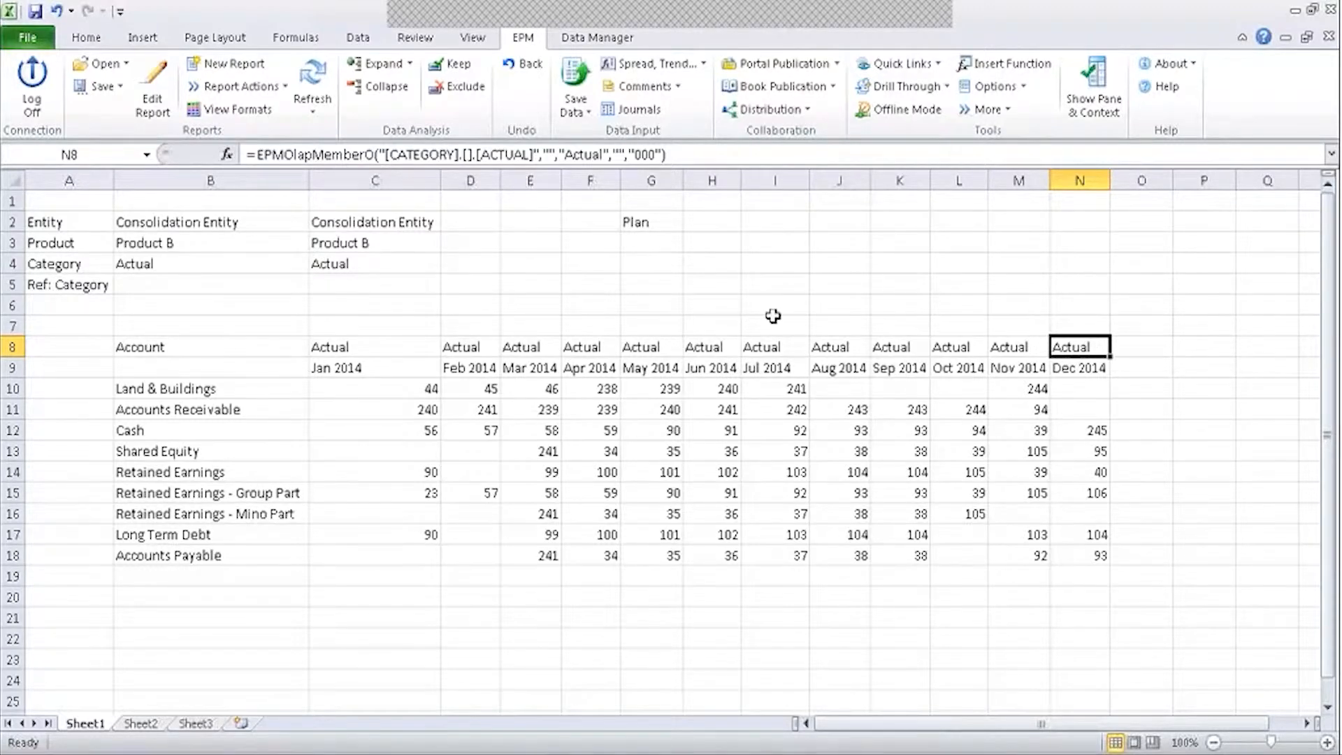
Review the Ref: Category row (A5, B5) and the Plan value in G2, then go to the web administration.
left_click(155, 291)
left_click(640, 222)
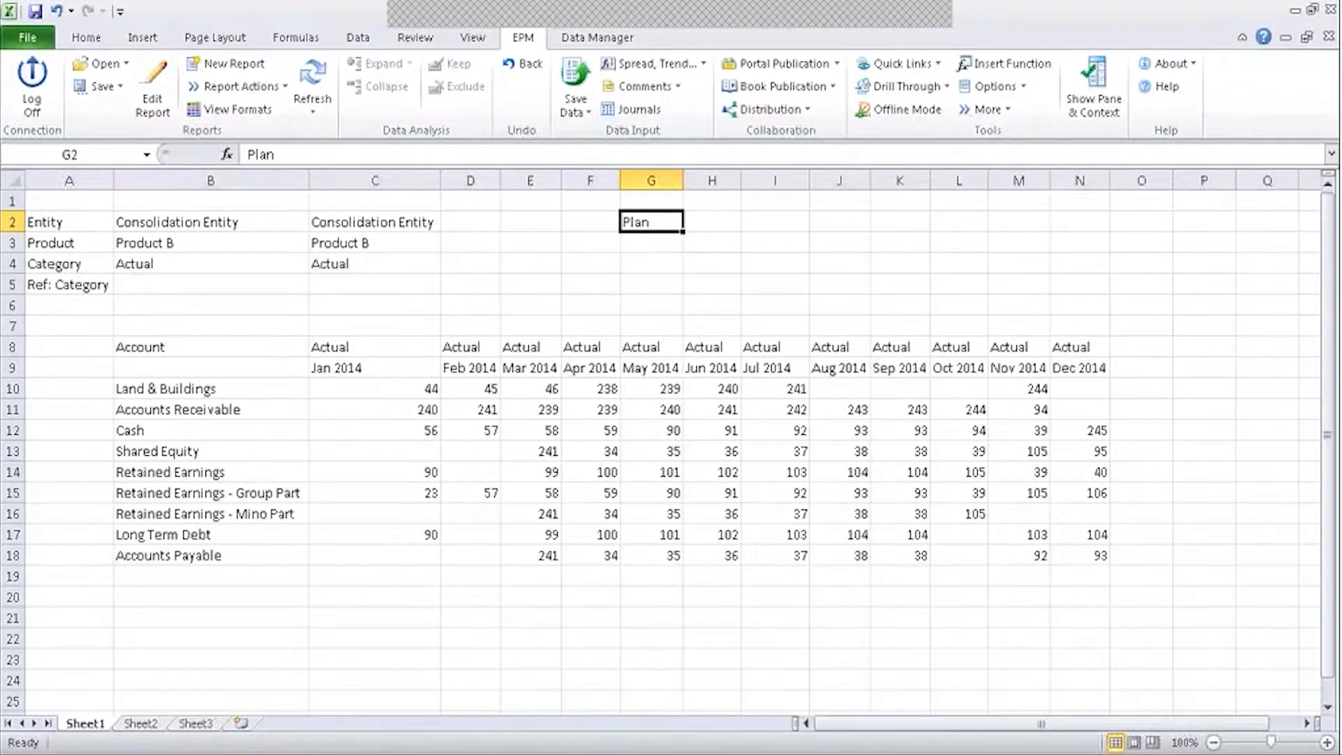
left_click(77, 283)
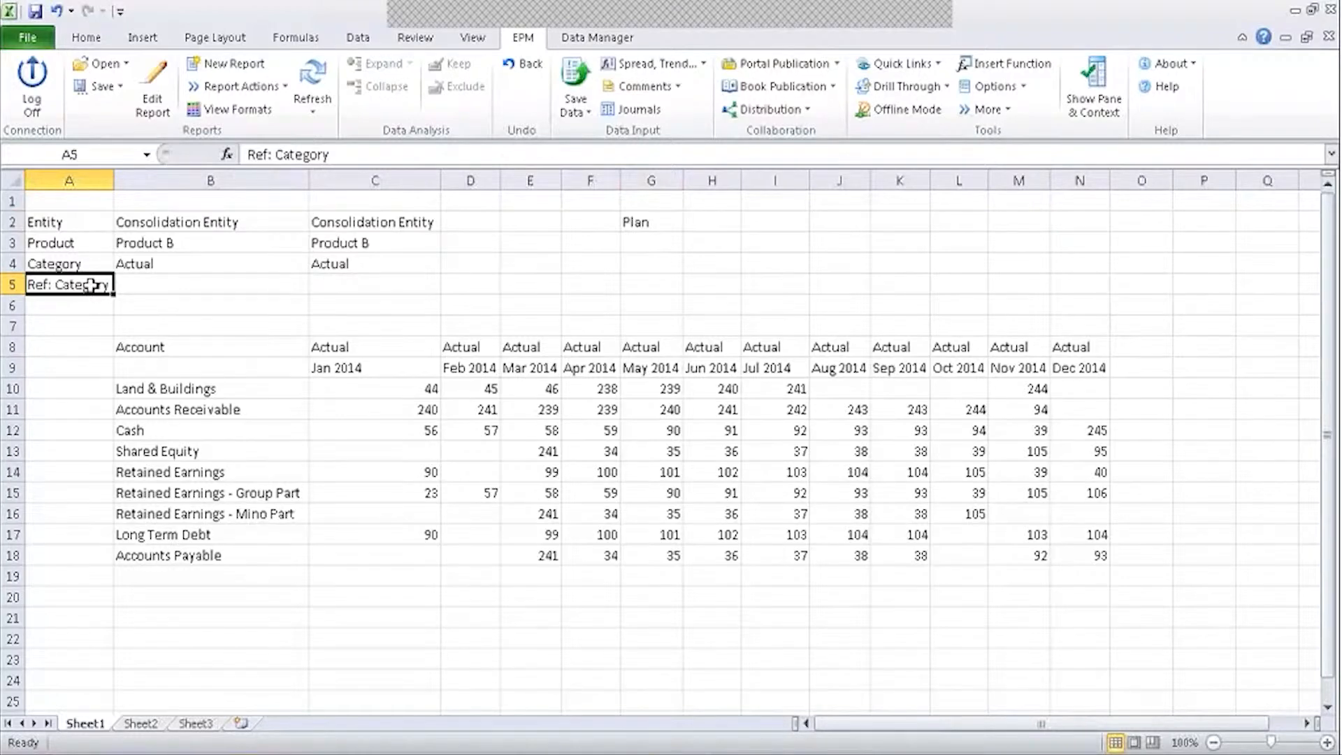
left_click(75, 299)
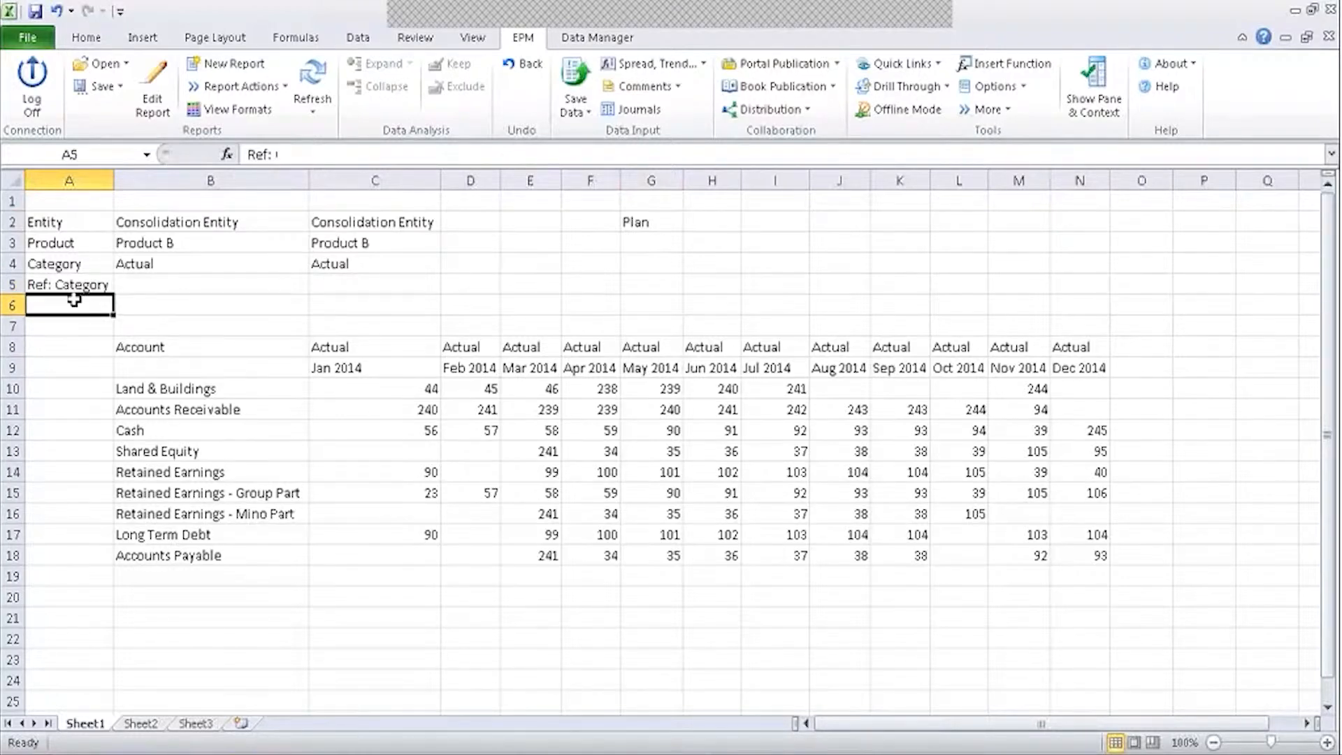
left_click(85, 284)
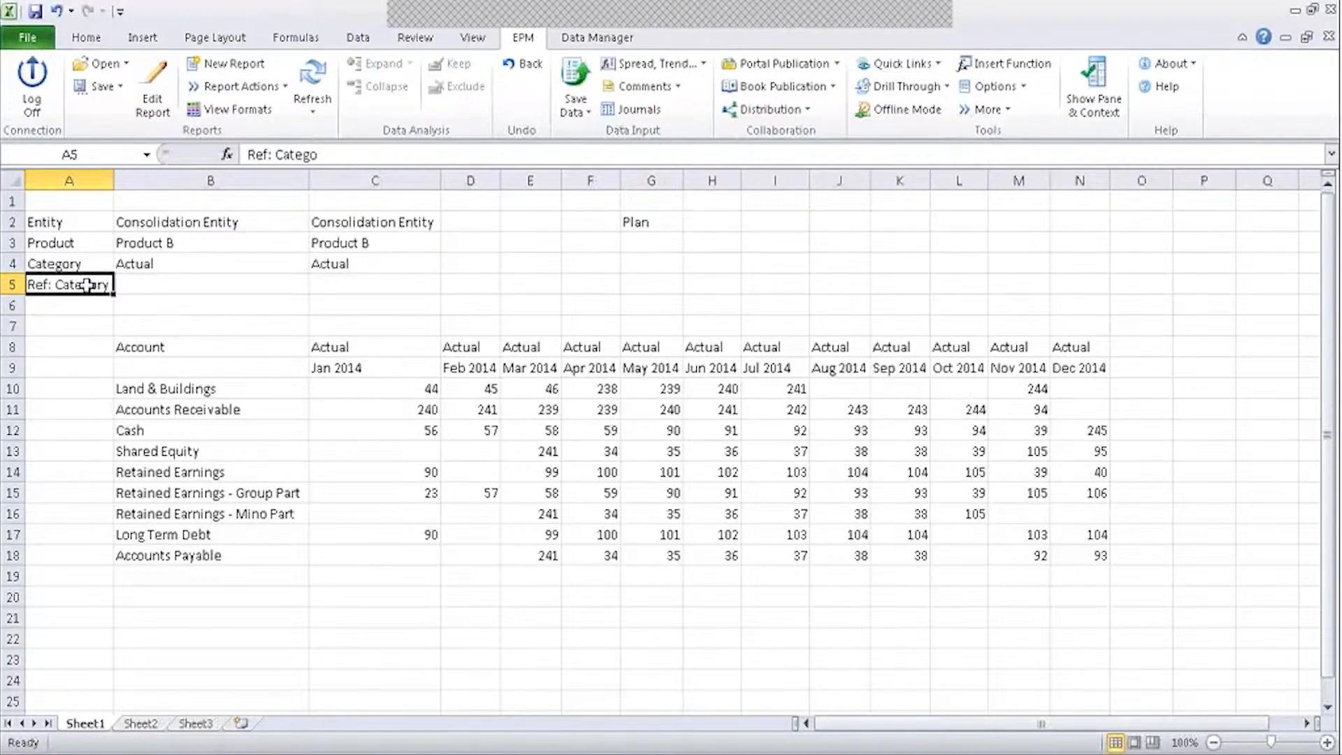
left_click(185, 292)
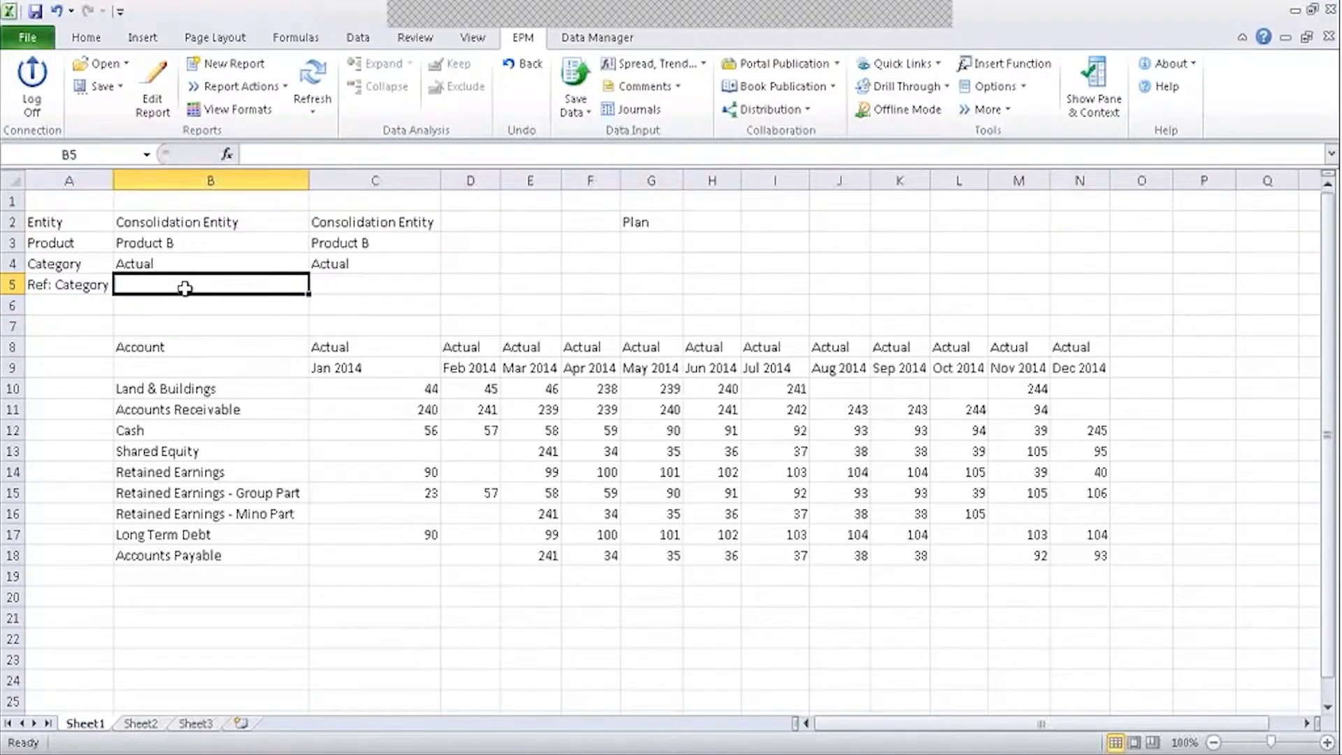
left_click(640, 219)
left_click(158, 283)
left_click(636, 222)
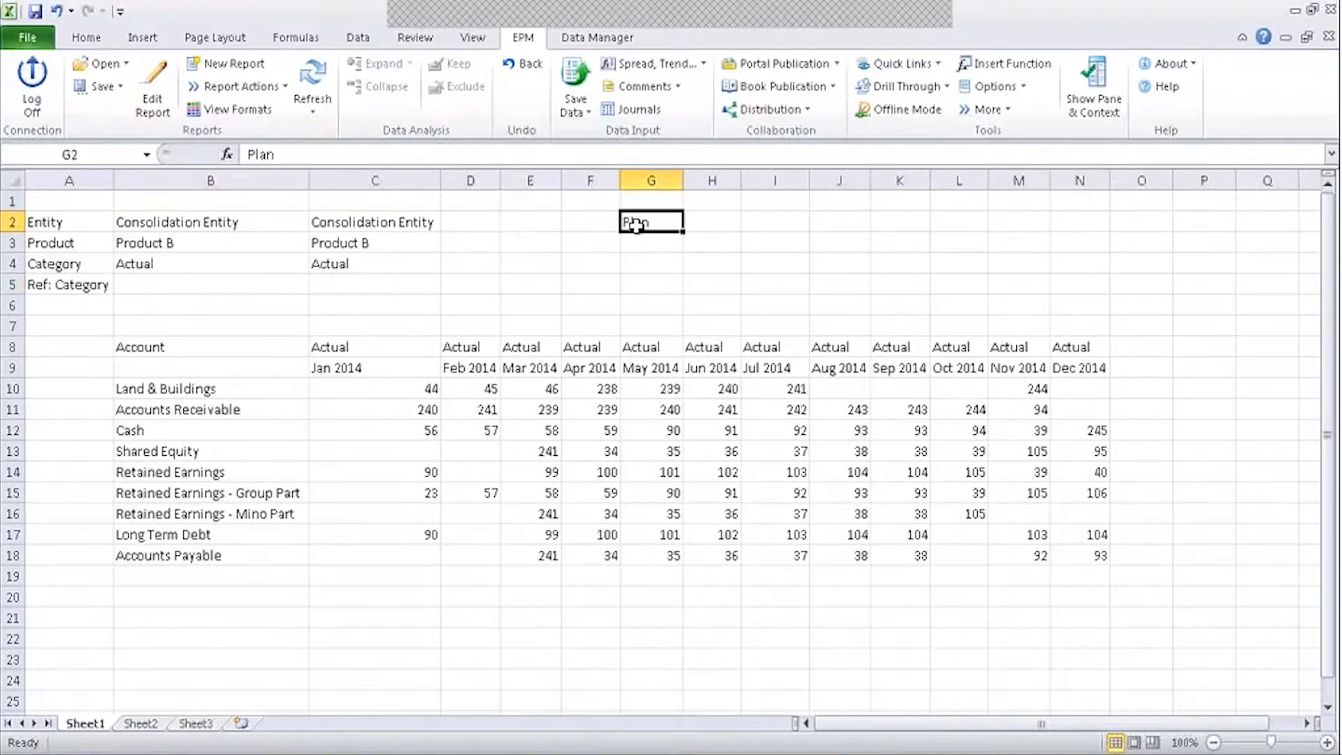
left_click(175, 753)
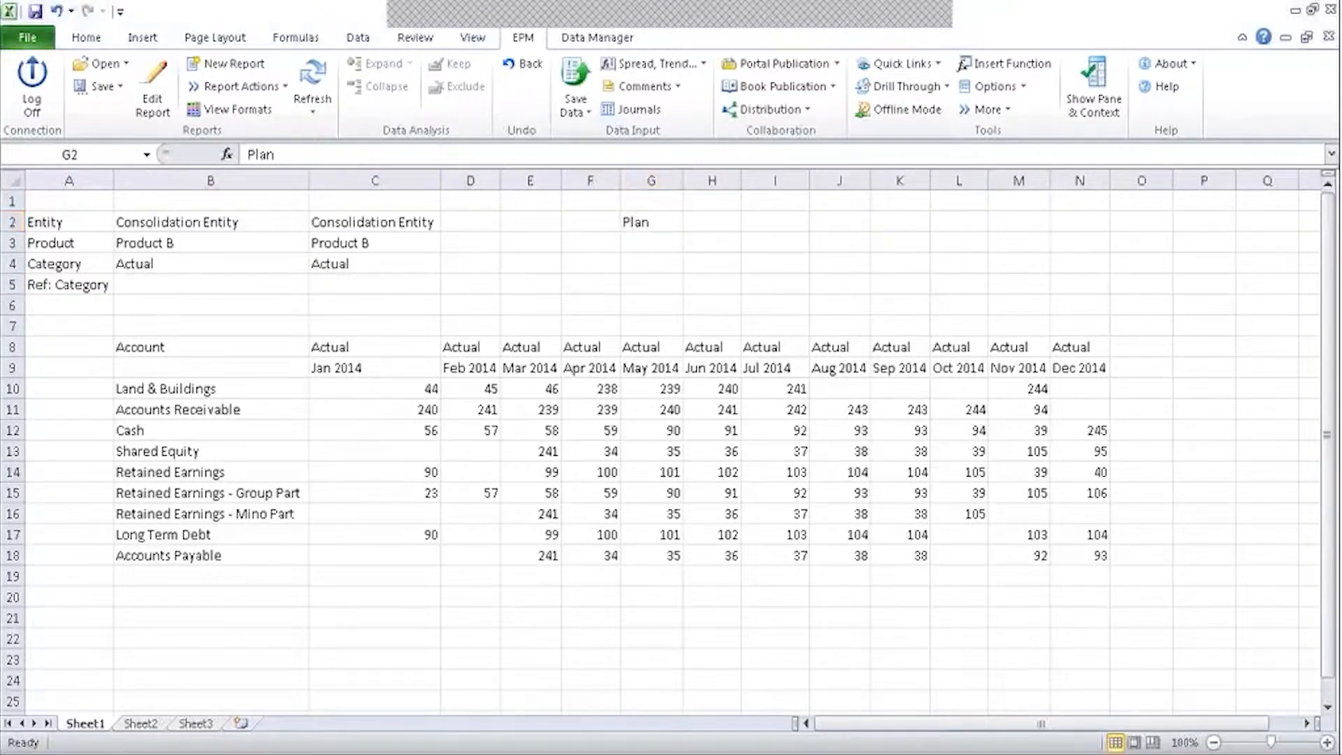
Look up the dimensions list in web administration, then return to Excel cell B5.
left_click(69, 187)
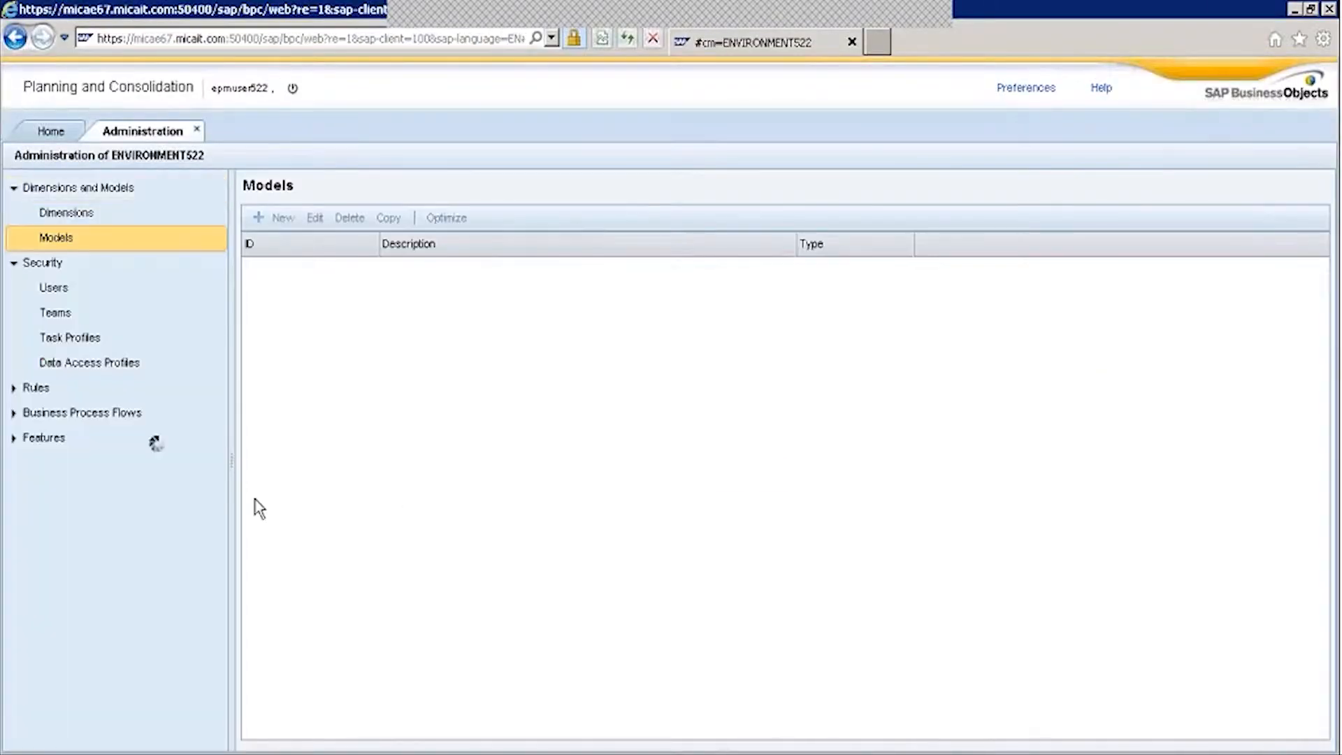
left_click(67, 213)
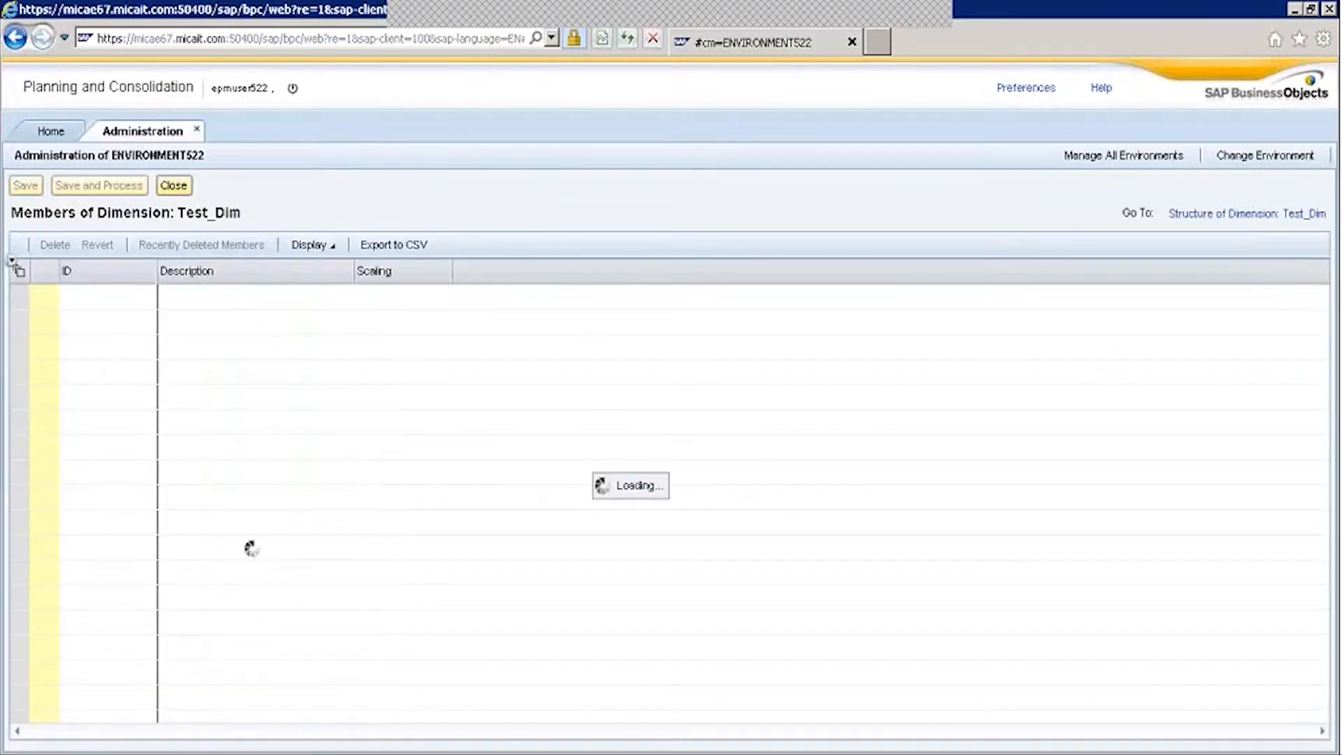
key("alt+Tab")
left_click(218, 288)
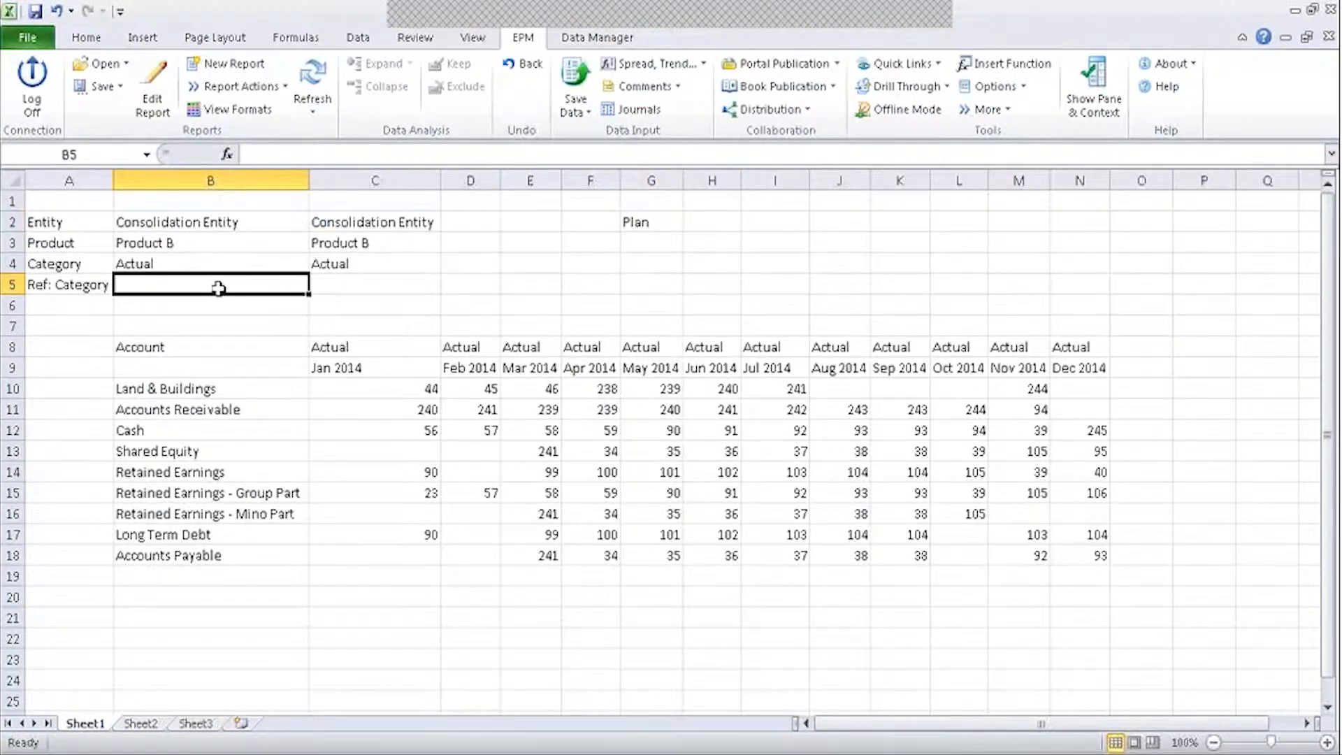
Enter =EPMSelectMember(,"Plan",,"Category") in B5 so it displays Plan.
type("=")
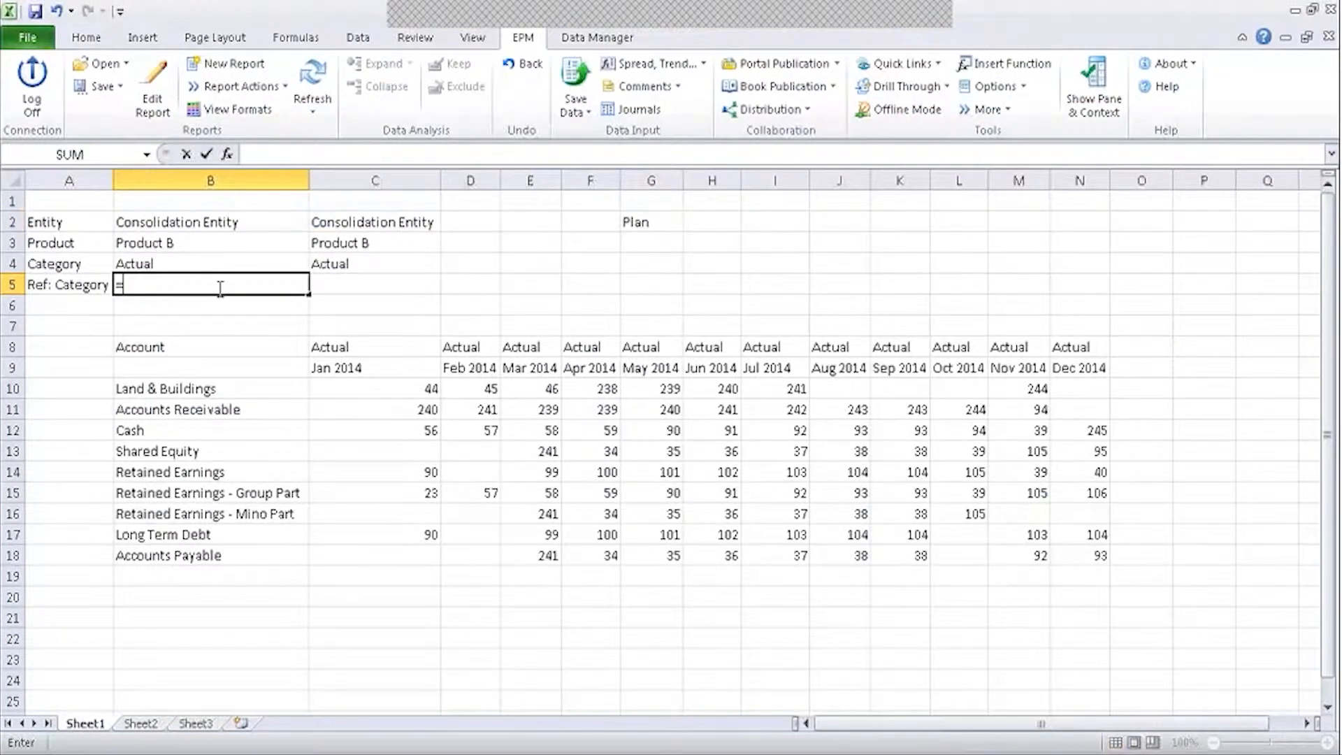
type("epm")
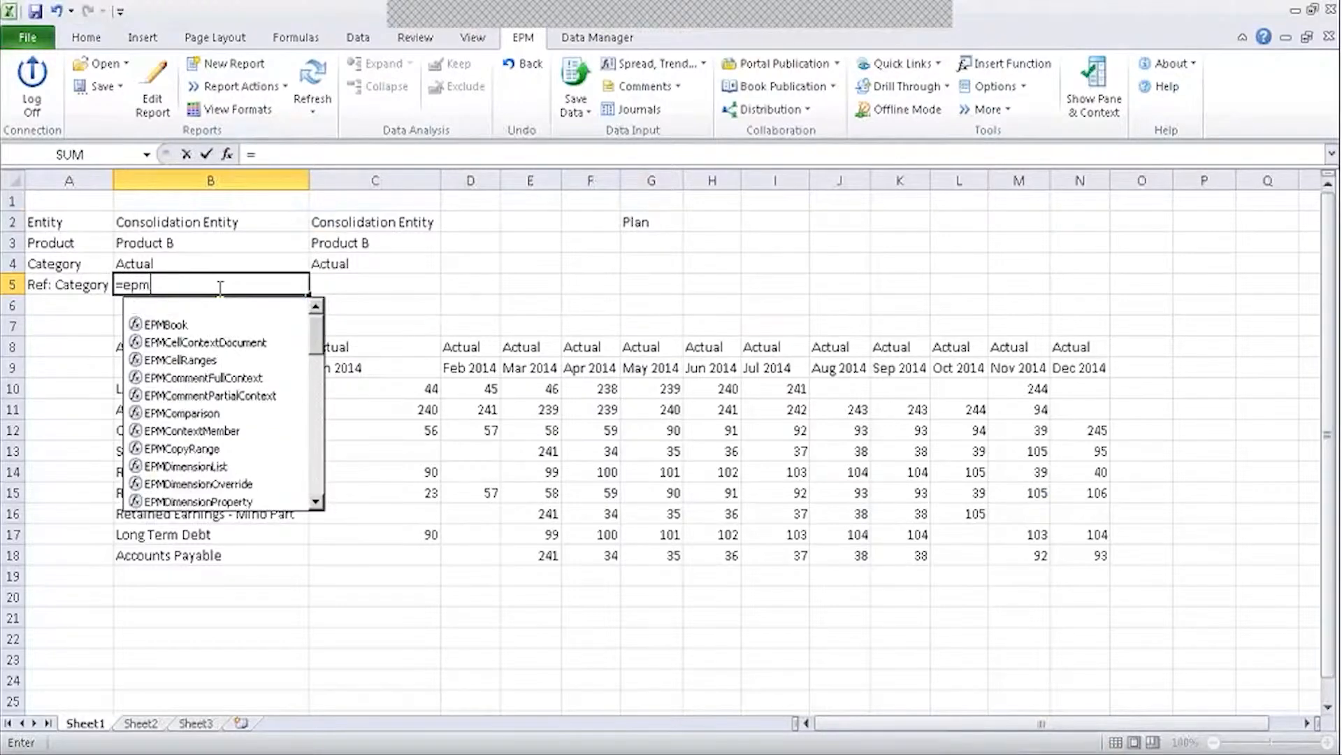
type("sele")
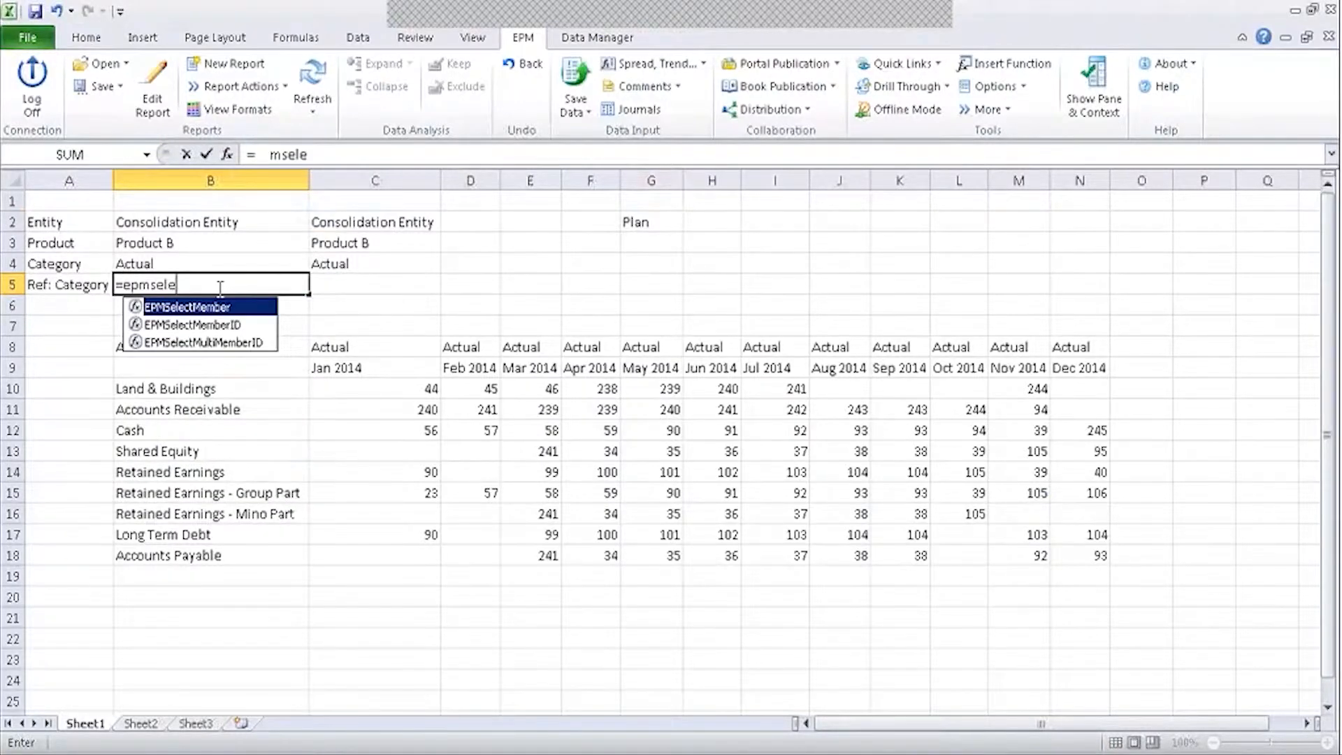
double_click(135, 307)
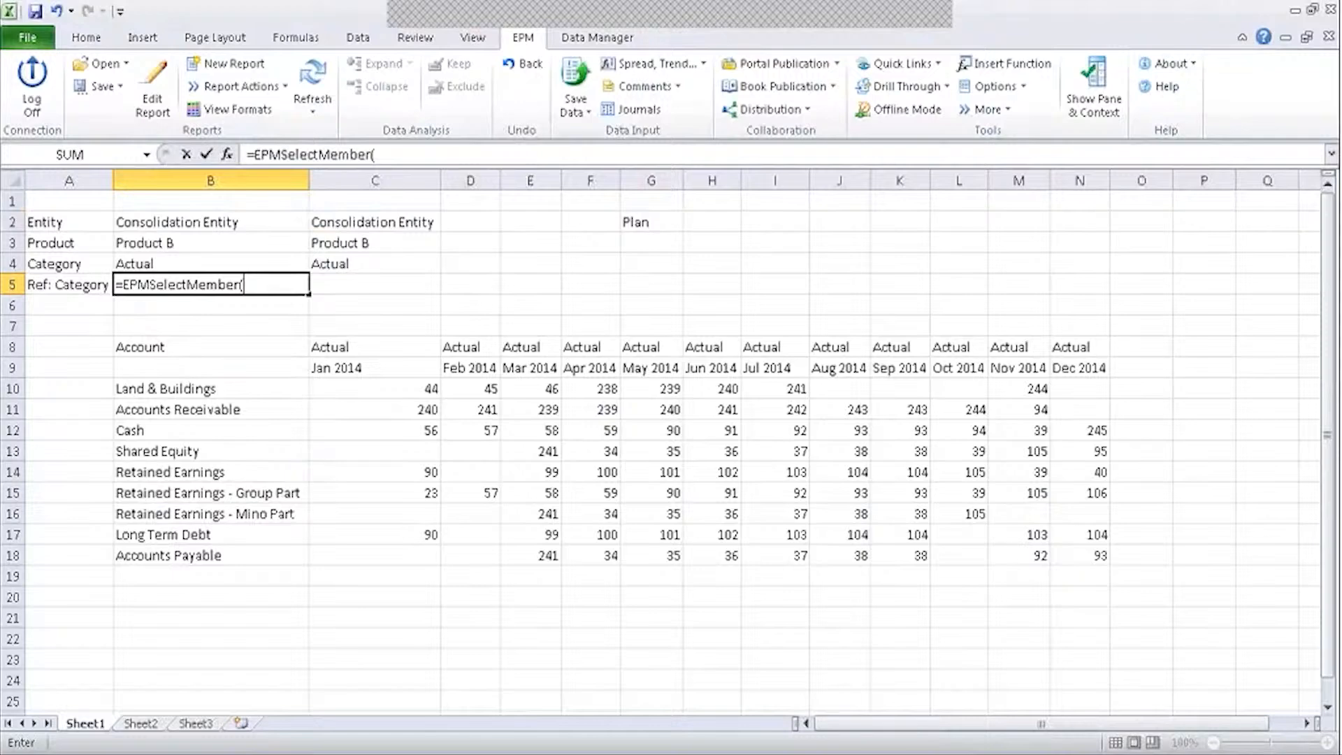
left_click(227, 155)
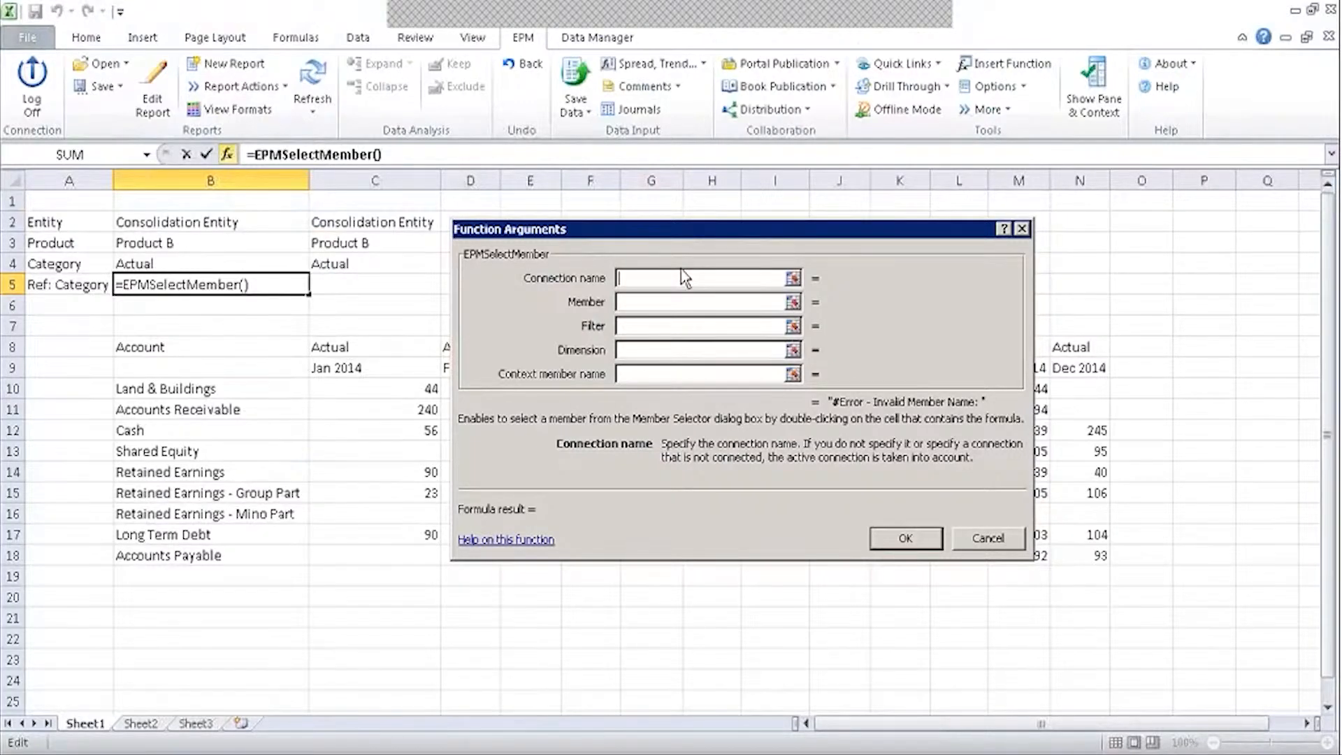
left_click_drag(677, 236, 675, 326)
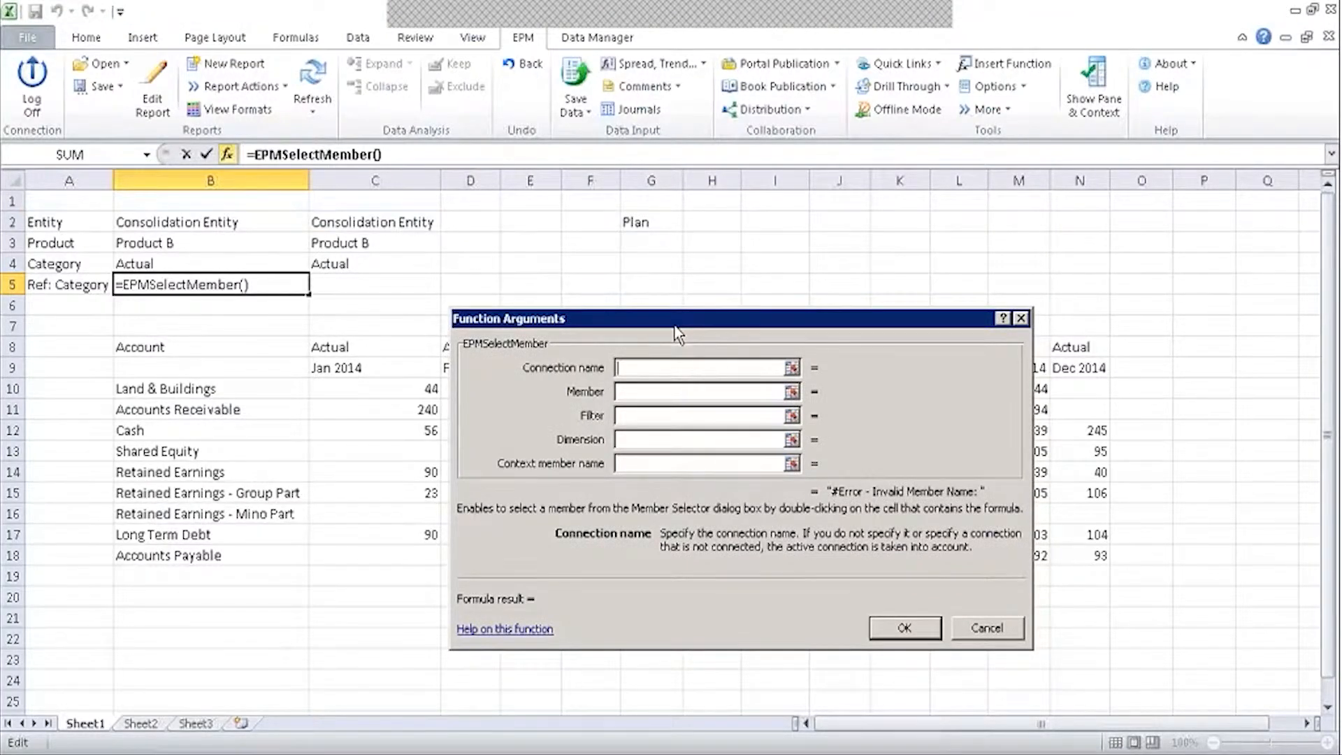
left_click(654, 397)
type("Pl")
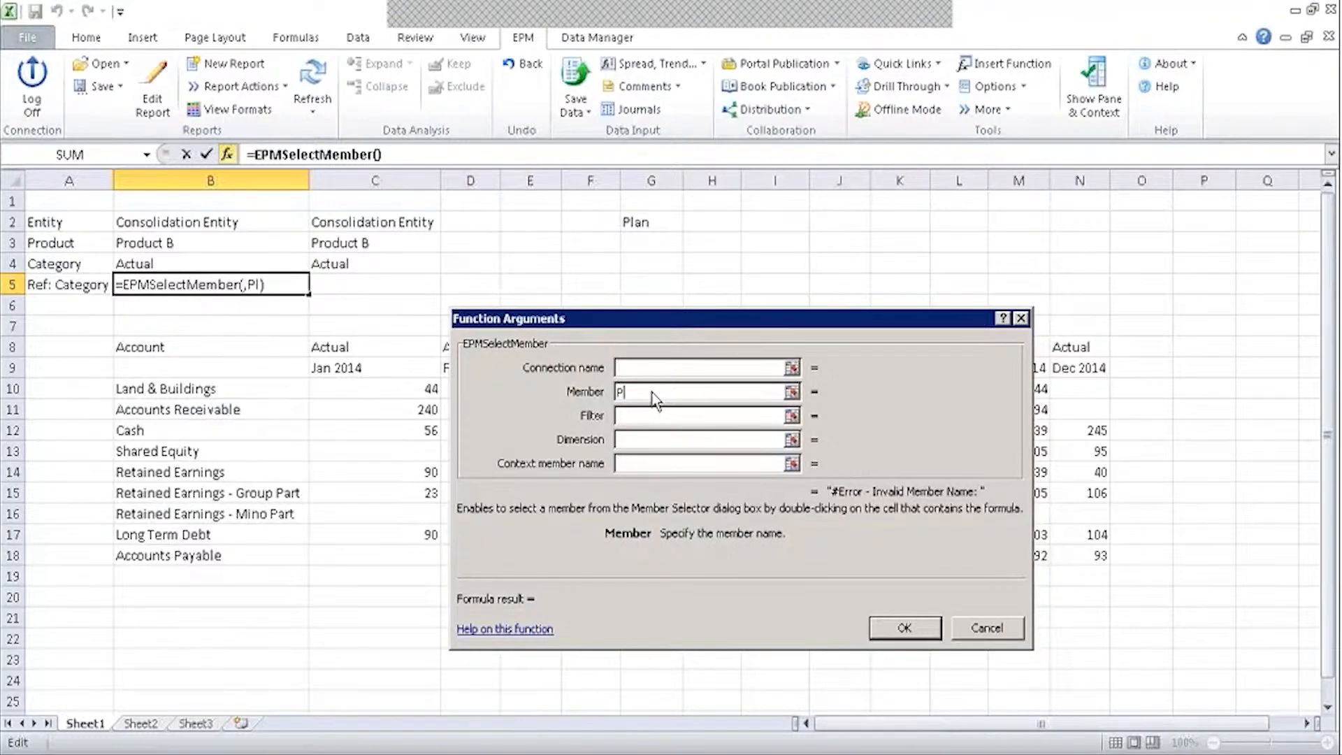
type("an")
key("Tab")
key("Tab")
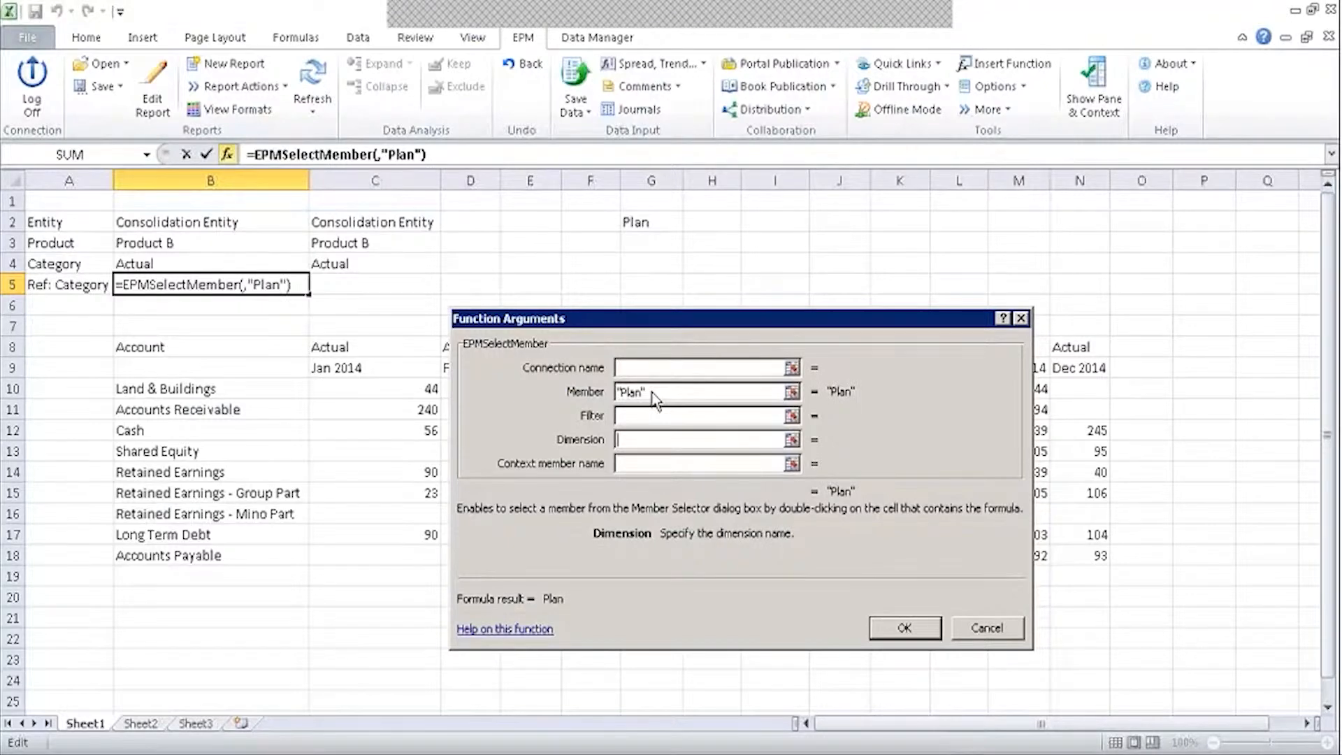
type("Cate")
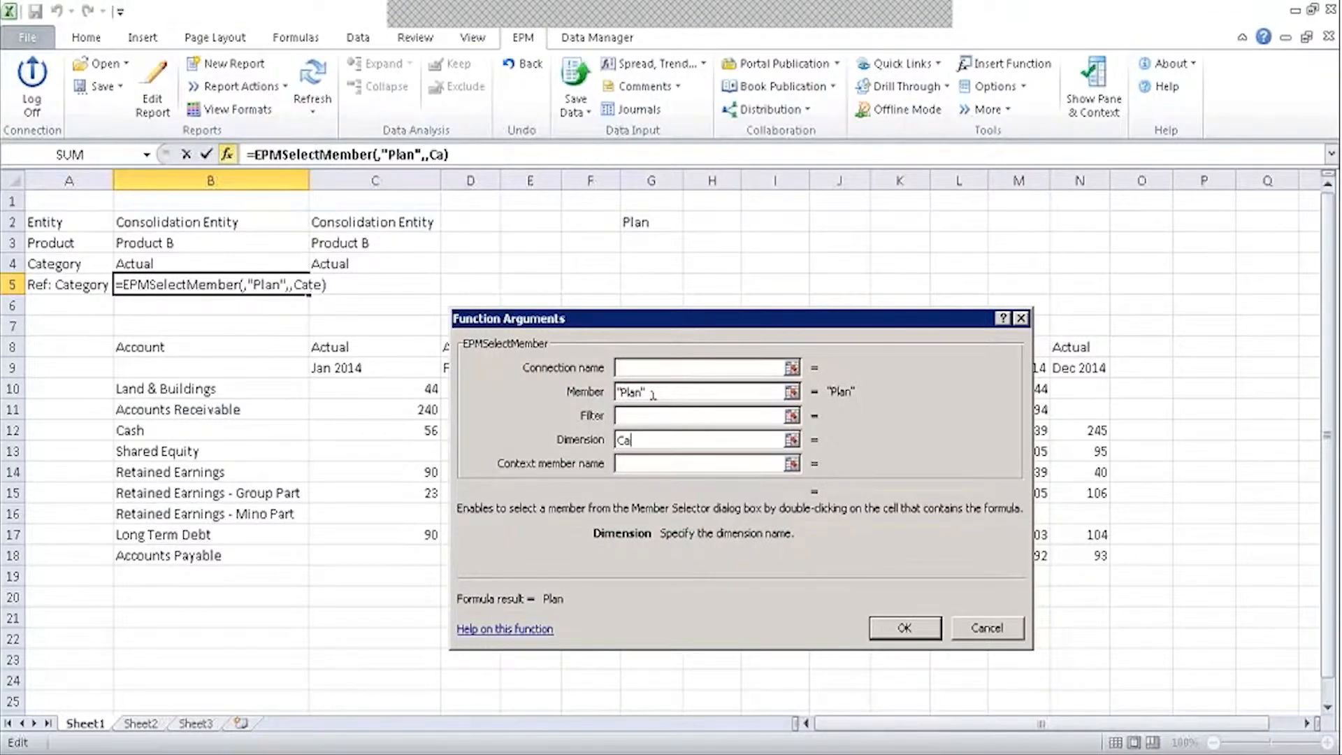
type("gory")
key("Tab")
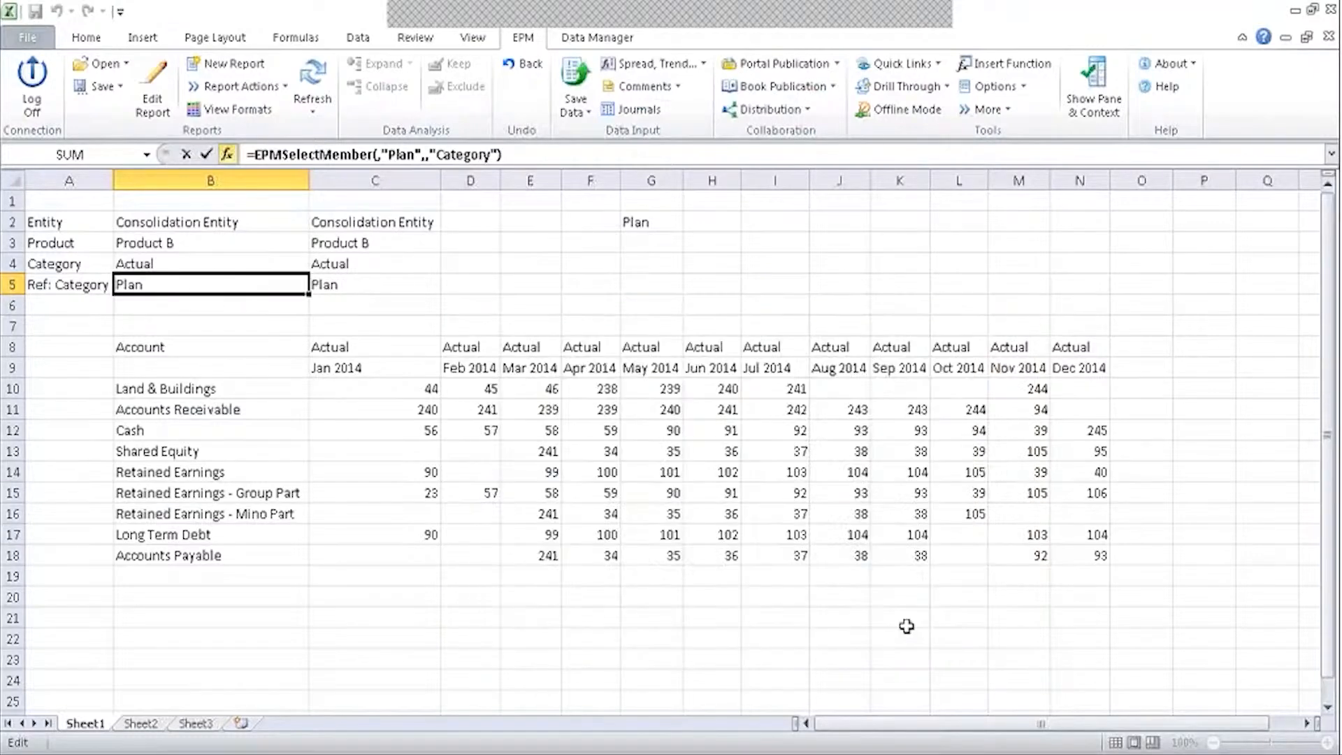
left_click(904, 628)
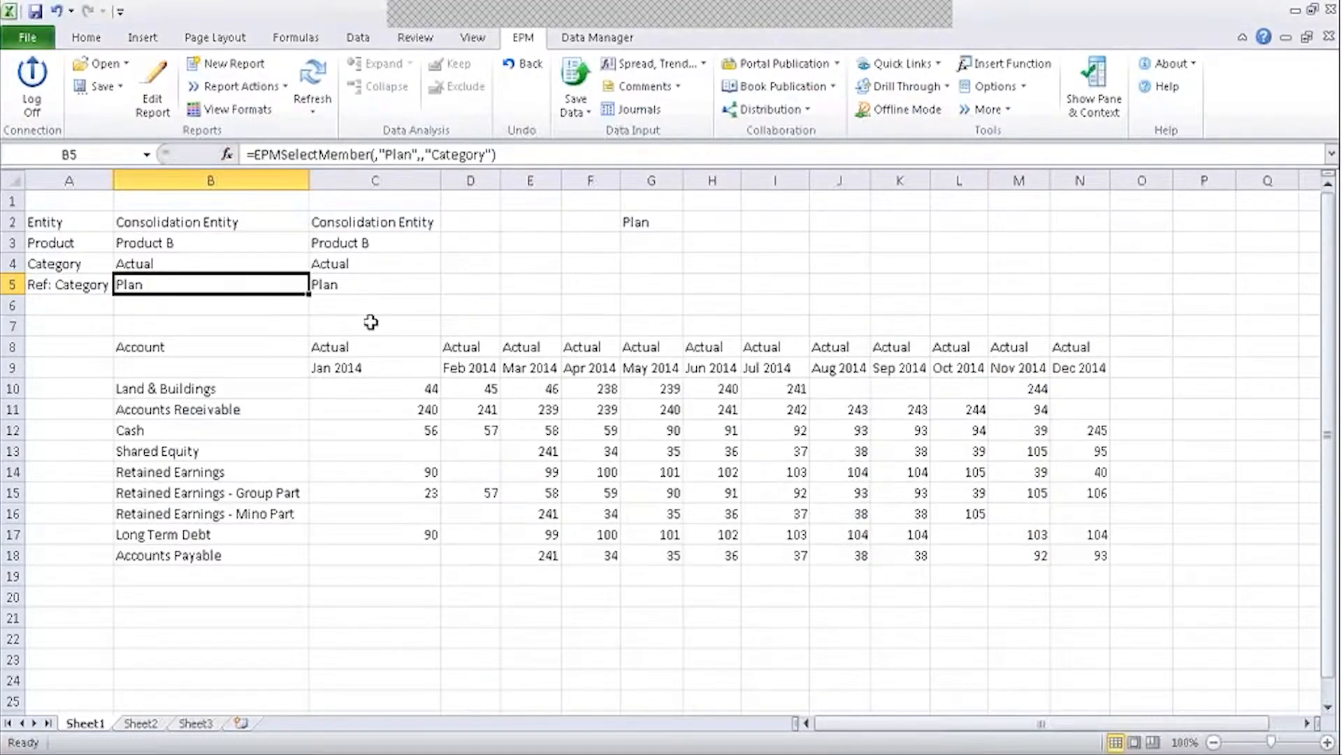
Review the selector formula in B5 and the description formula in C5.
left_click(342, 286)
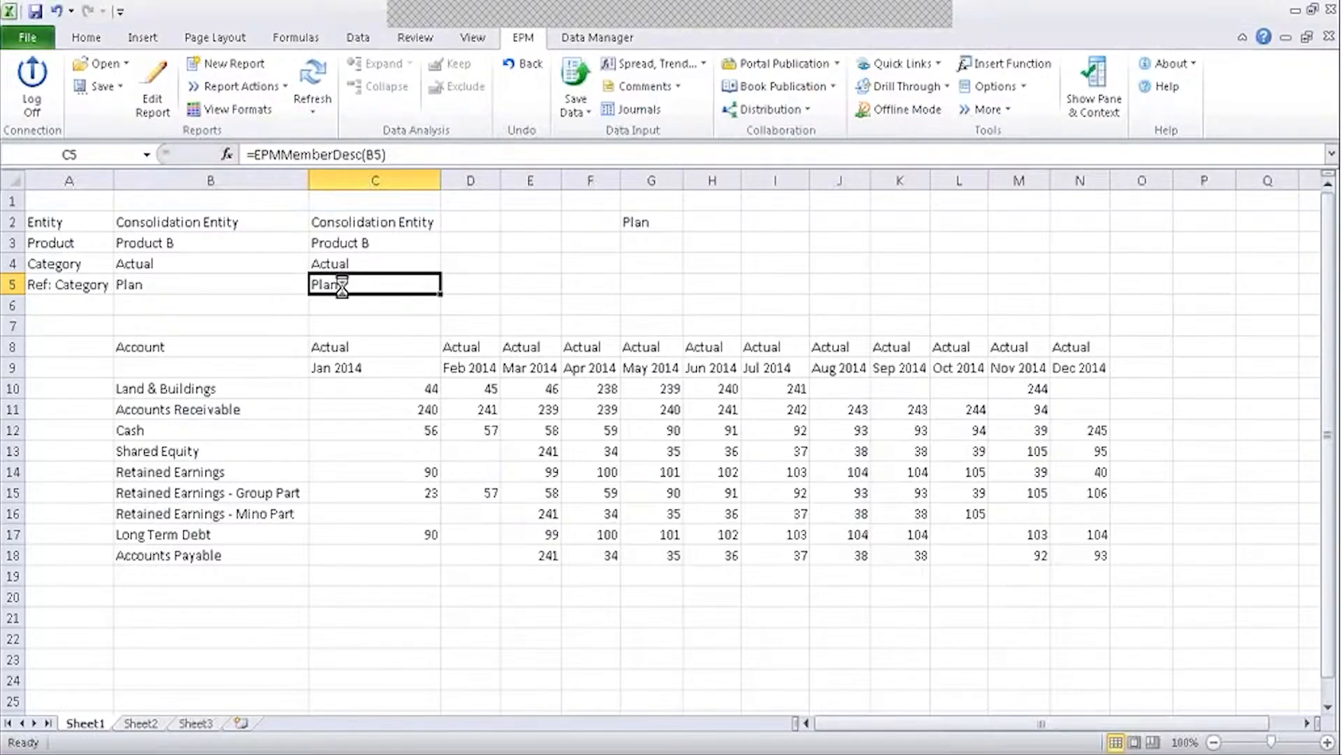
left_click(207, 277)
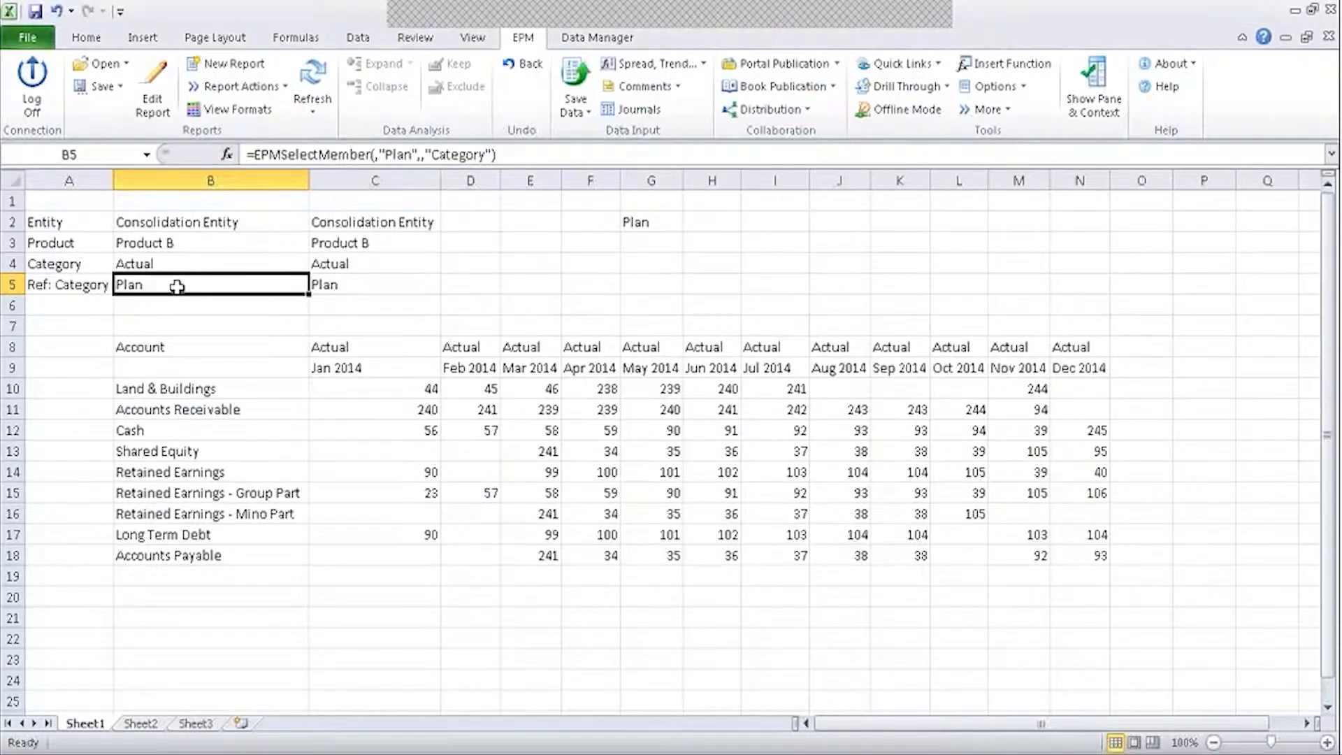
left_click(364, 284)
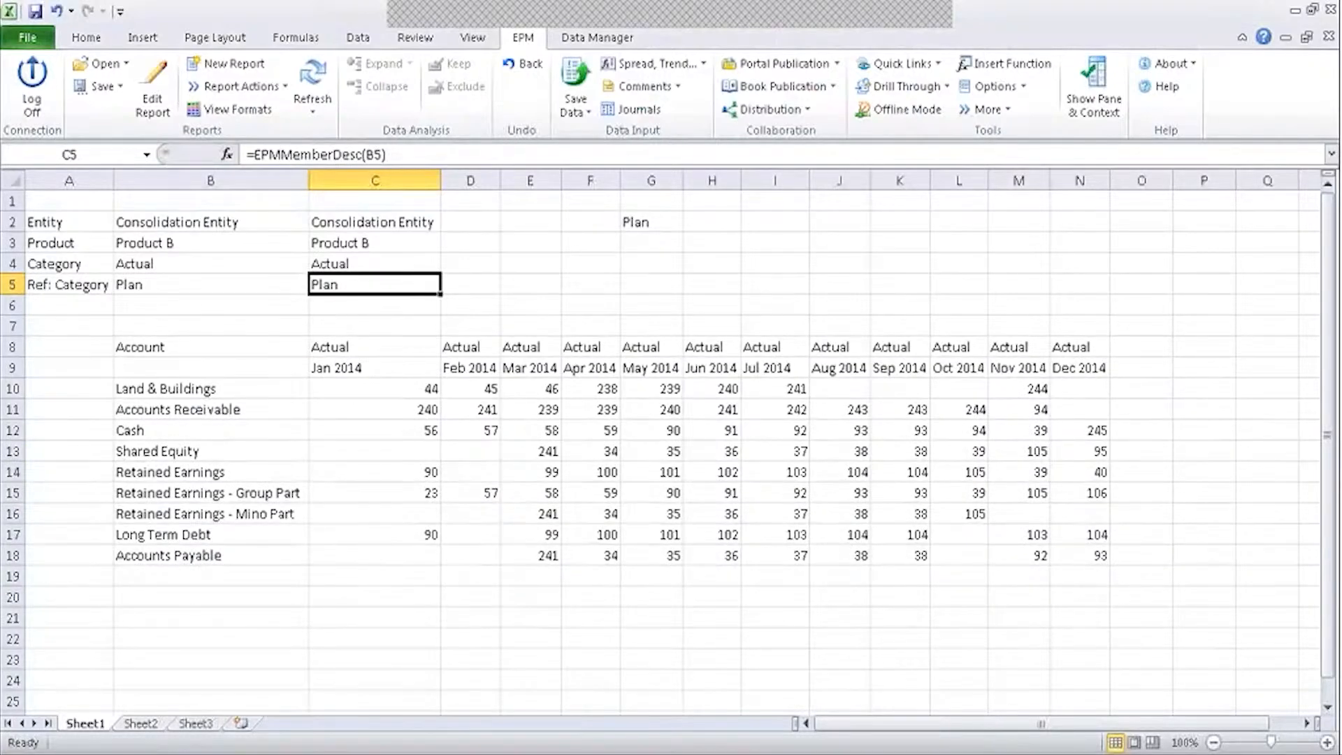
left_click(201, 285)
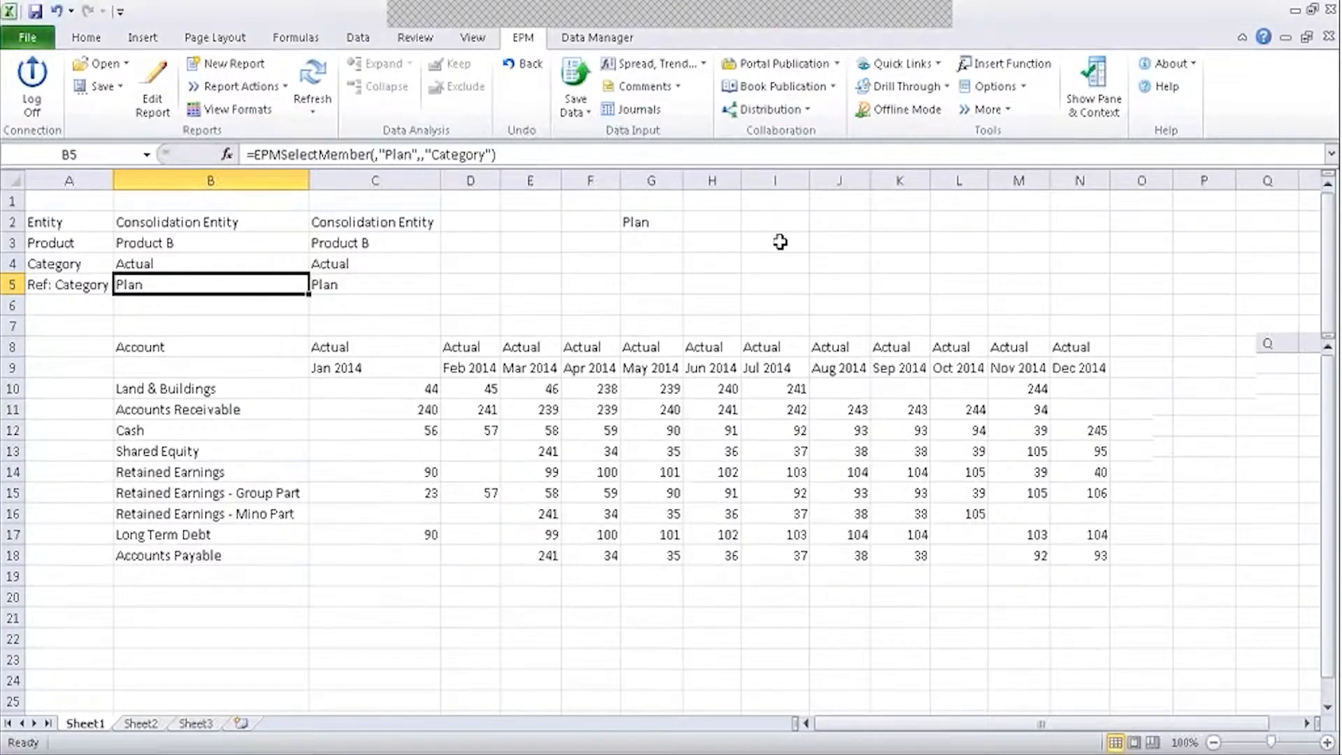
Delete the old Plan value from G2.
left_click(702, 224)
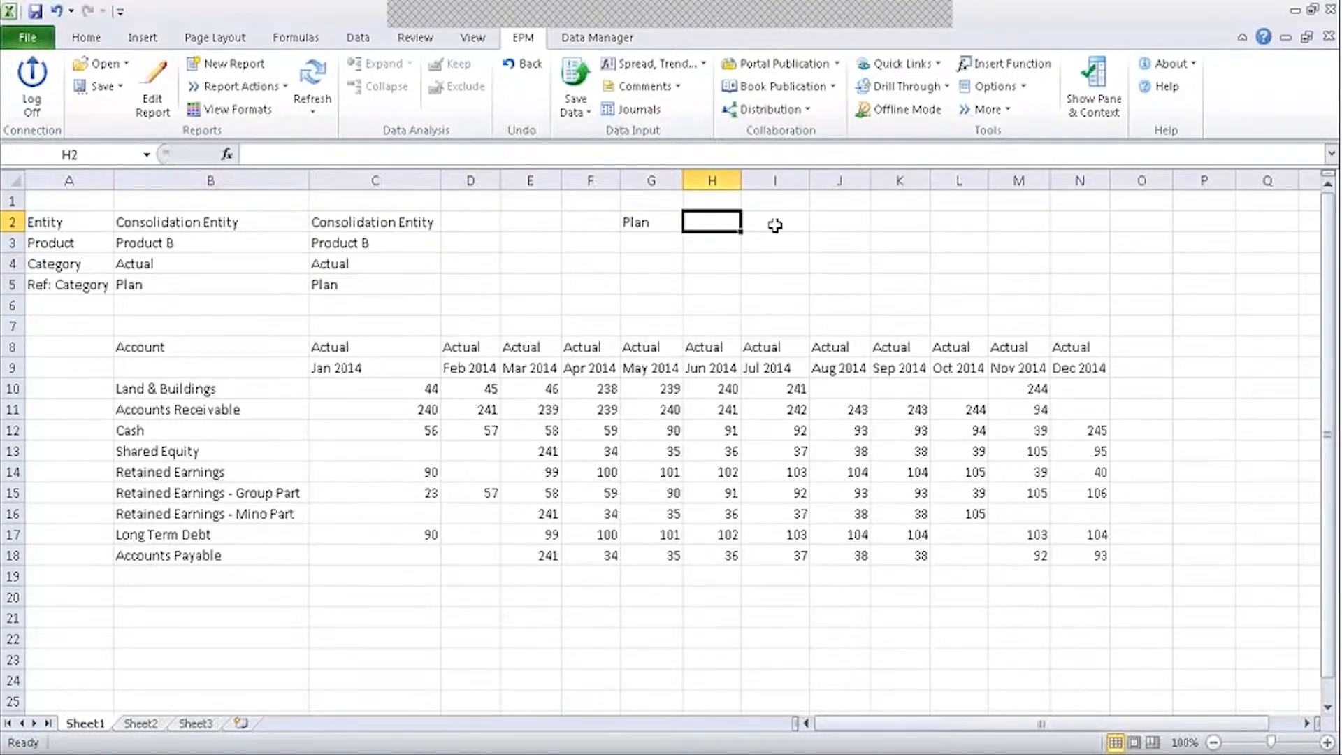
left_click(155, 285)
left_click(637, 221)
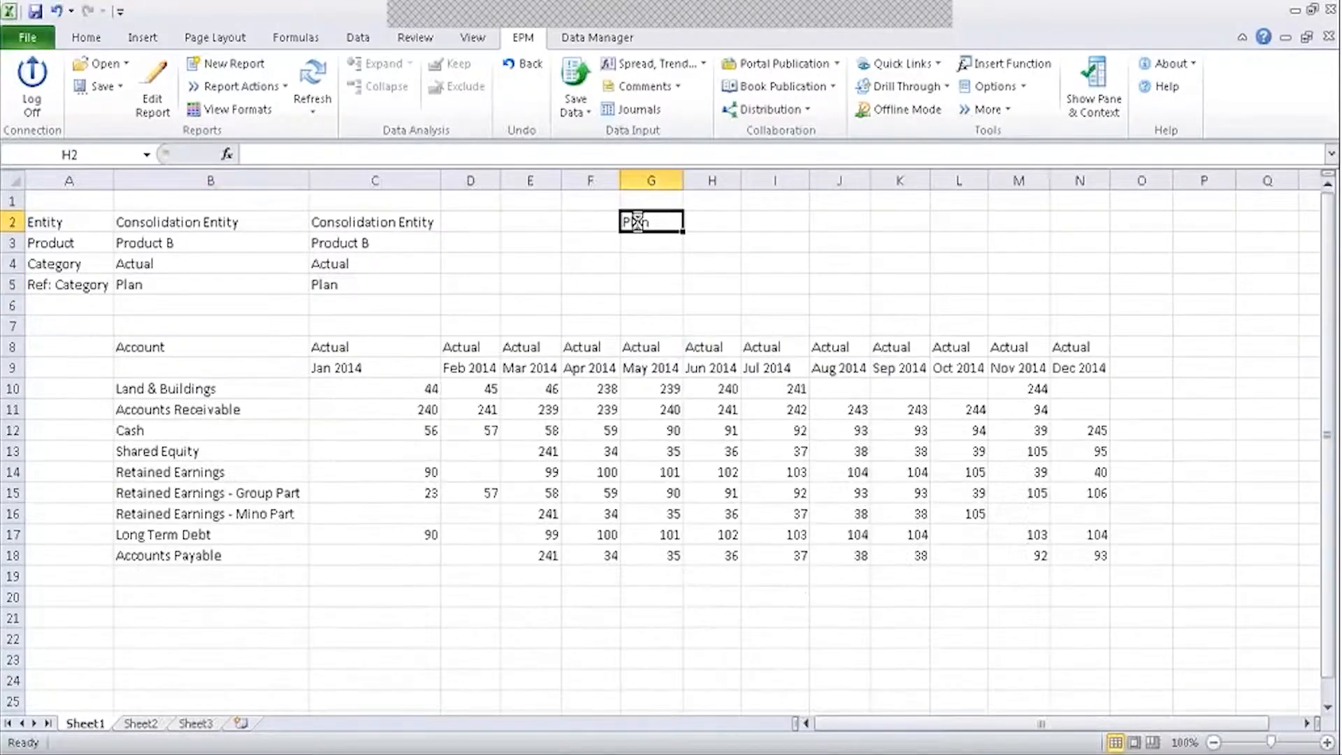
key("Delete")
left_click(1091, 347)
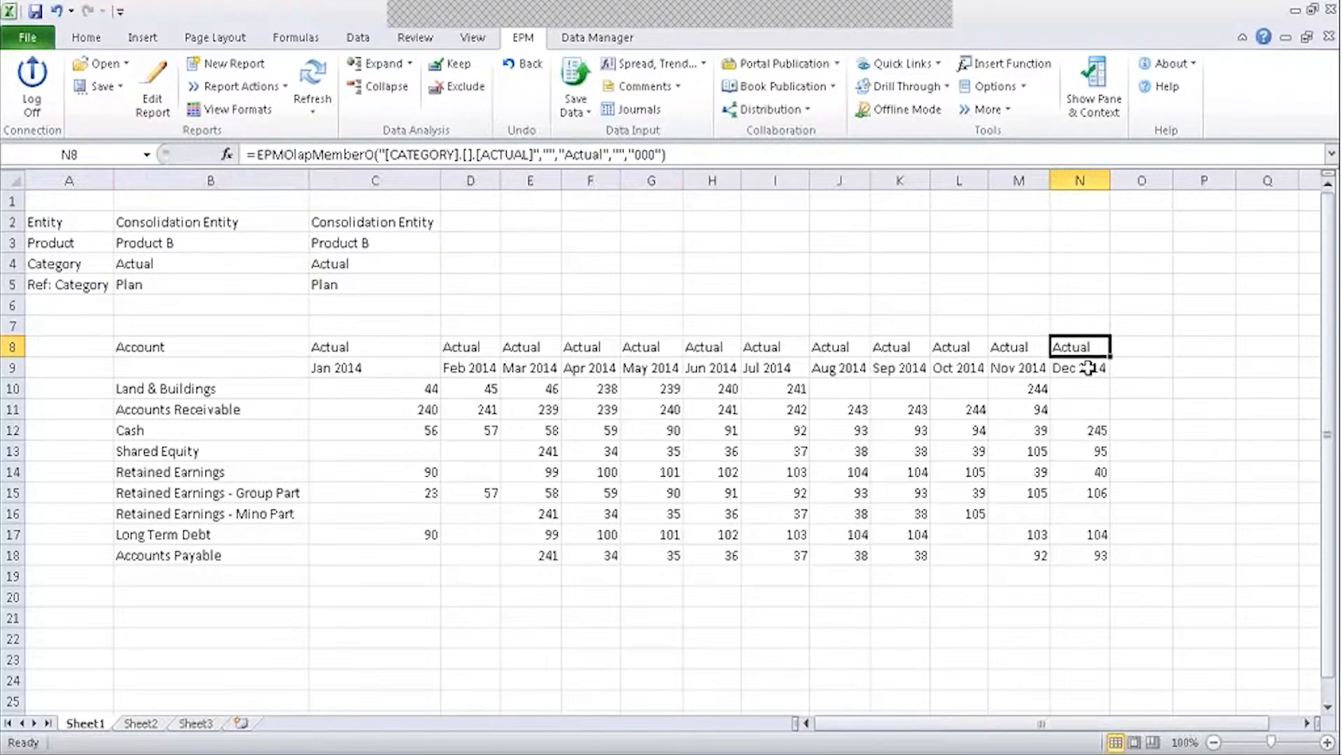
Turn on member recognition in the EPM sheet options.
left_click(1022, 87)
left_click(1010, 111)
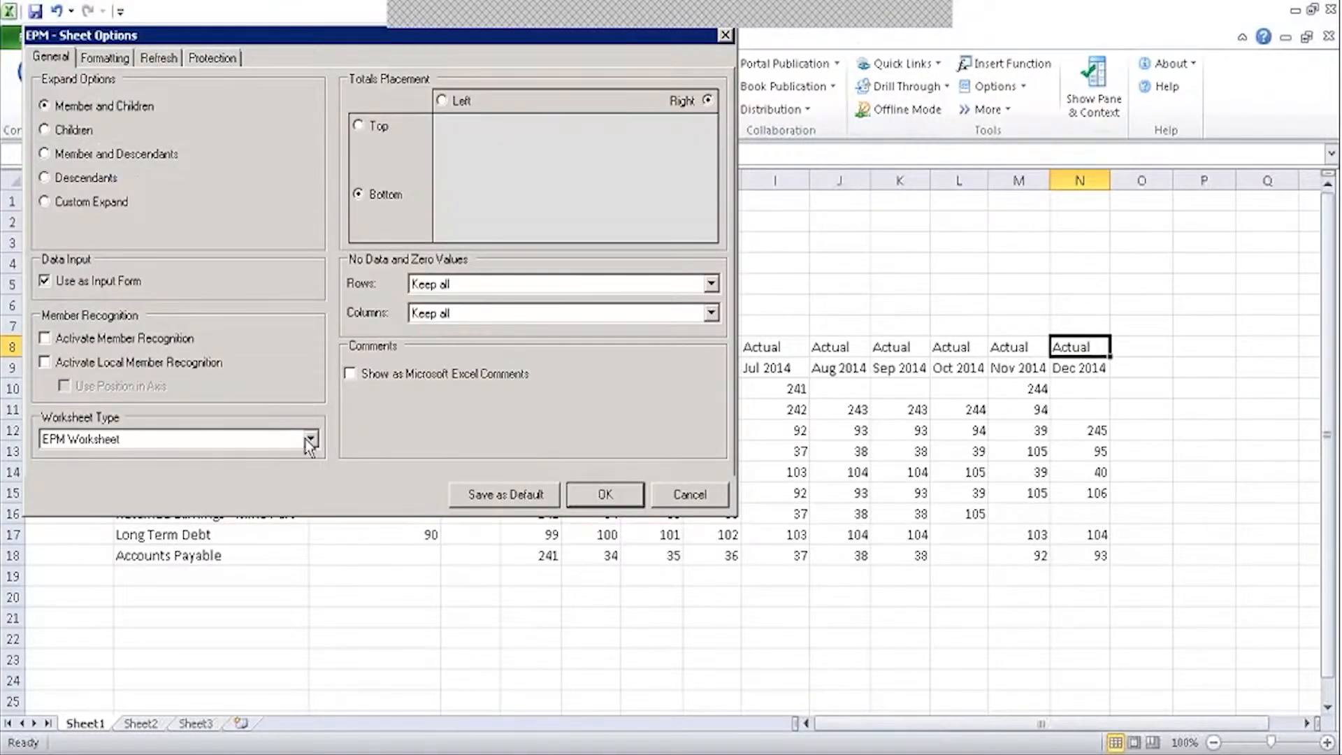
left_click(79, 341)
left_click(605, 494)
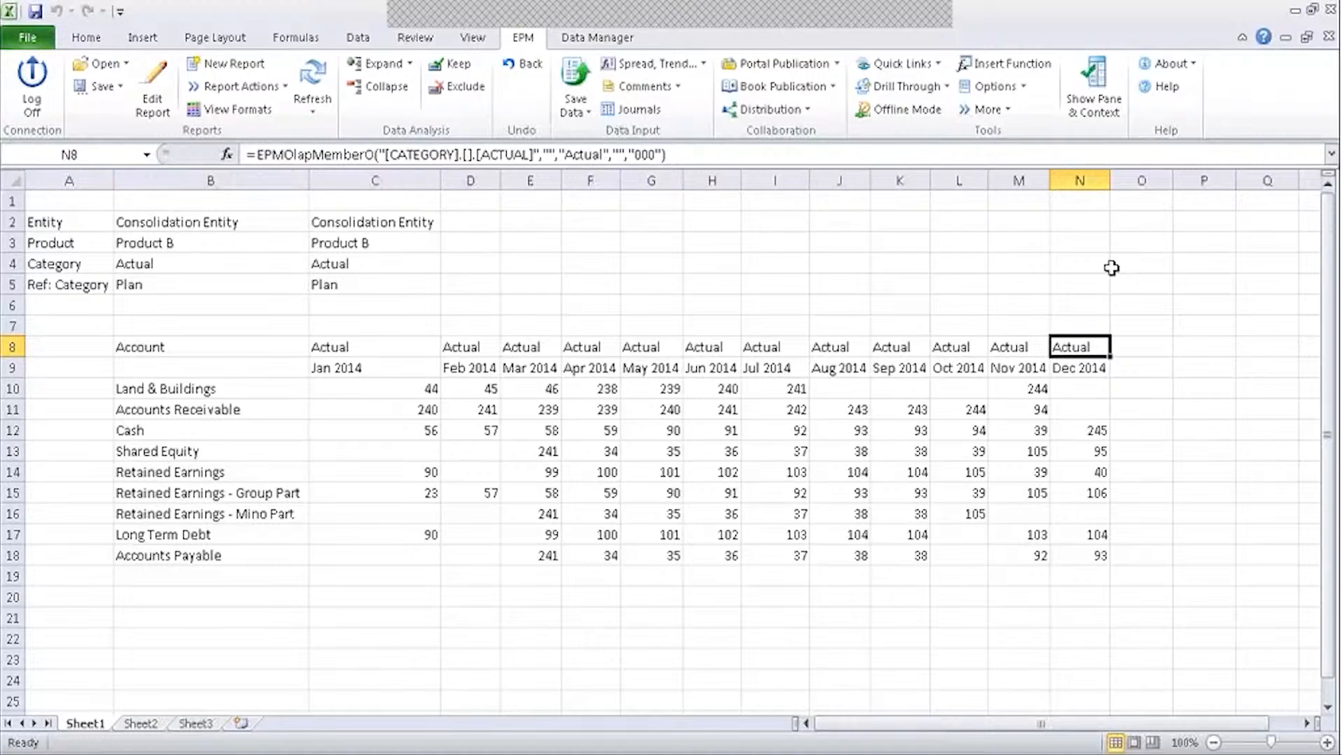
Make the Dec 2014 header in N8 reference B5 so it reads Plan, and refresh.
type("=")
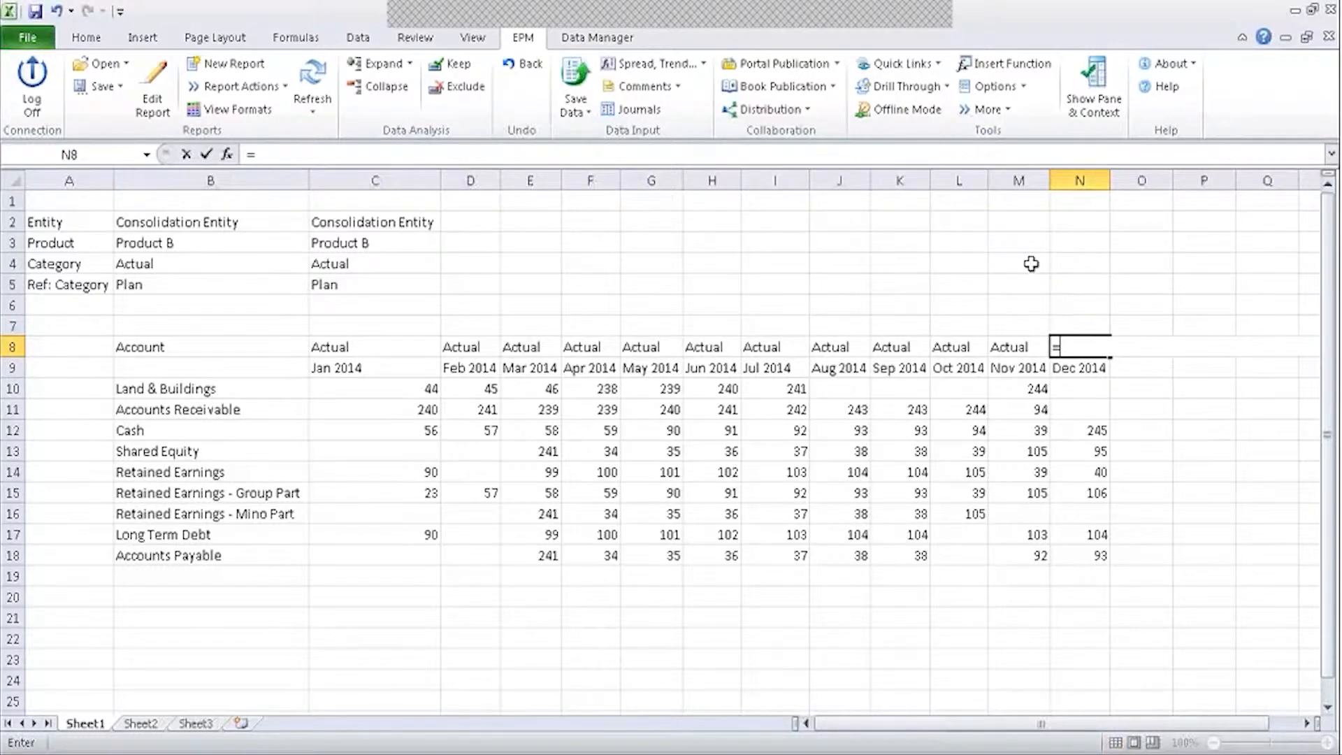
left_click(208, 284)
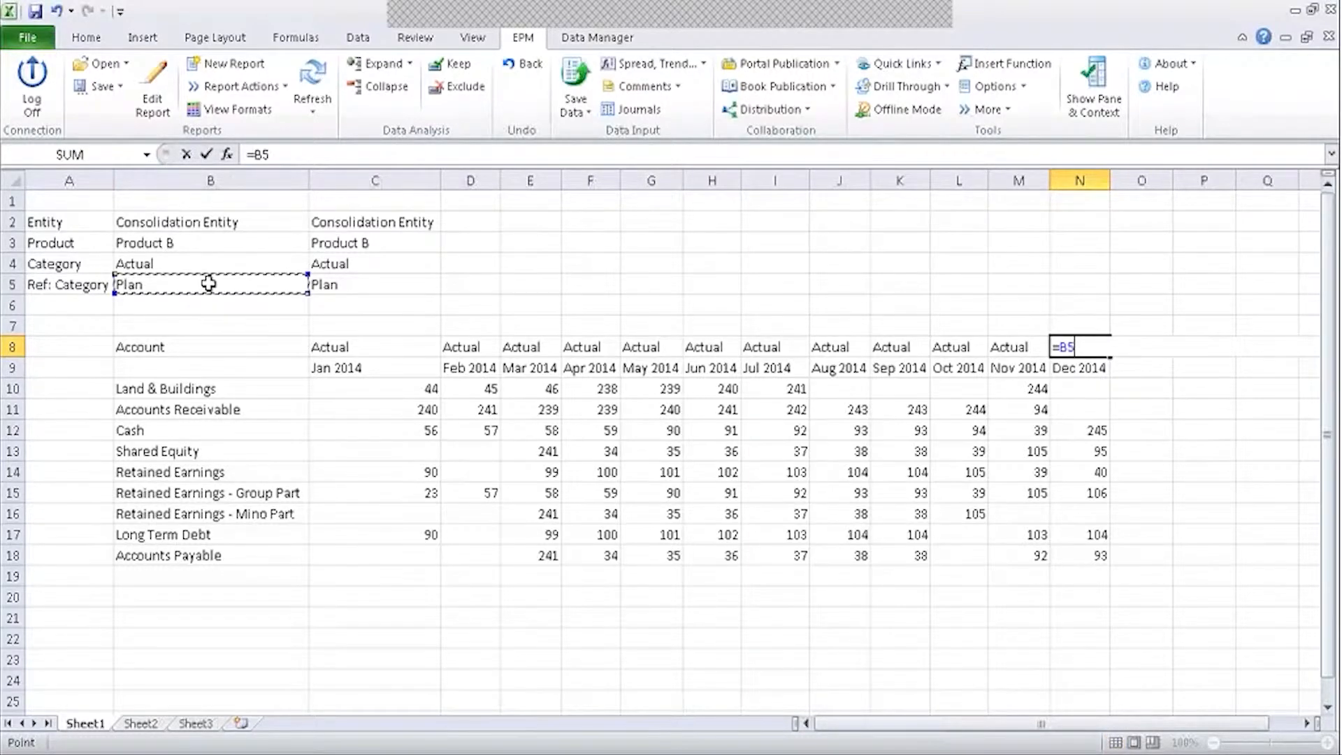
key("Return")
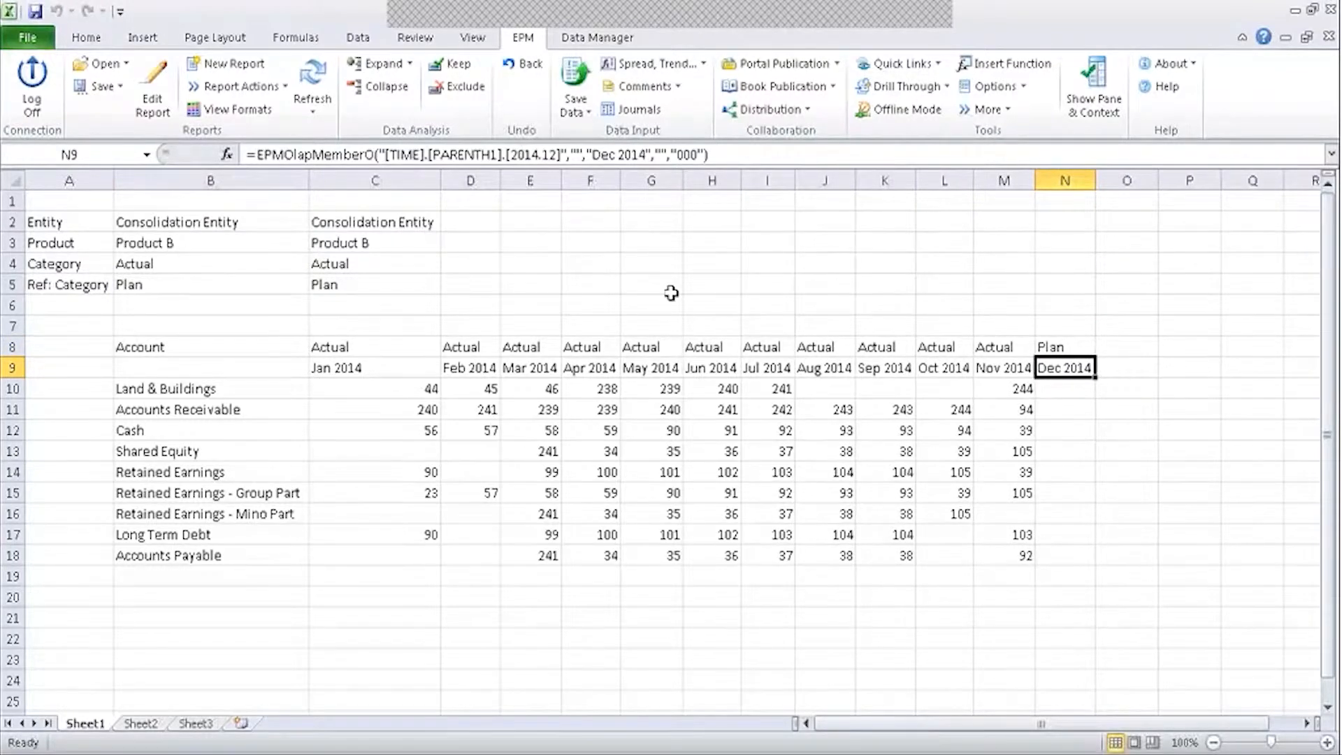
left_click(314, 74)
left_click(684, 286)
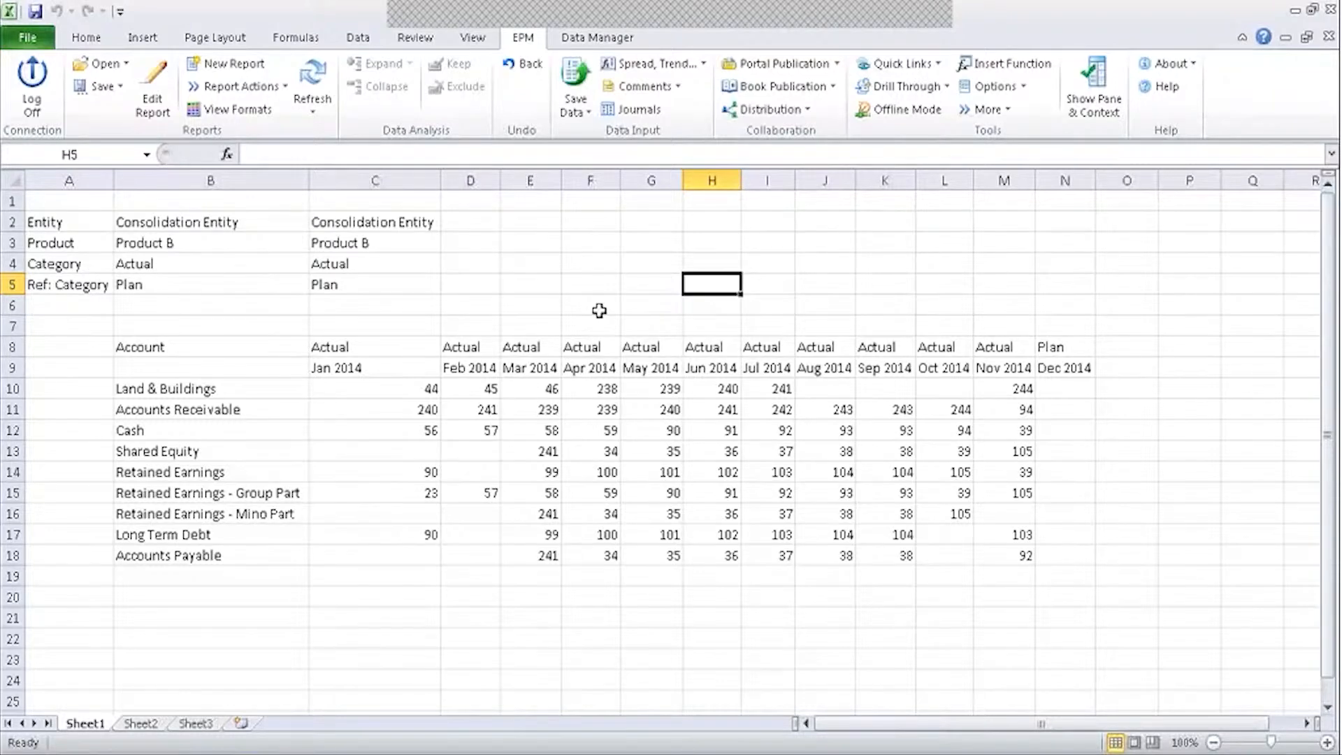
left_click(1067, 347)
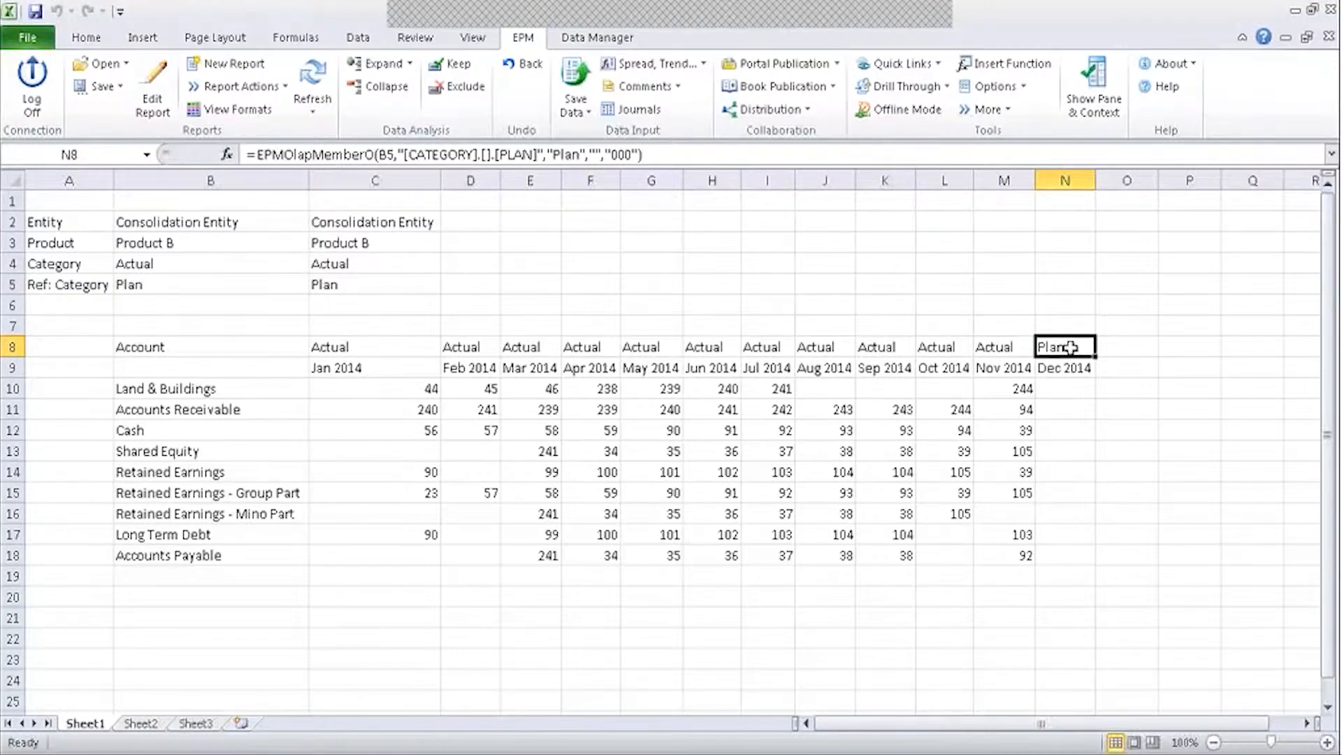
left_click(1060, 284)
left_click(1051, 344)
On Sheet2, enter 'Consultants/Developer' in B5 and 'users' in C5.
left_click(144, 724)
left_click(246, 291)
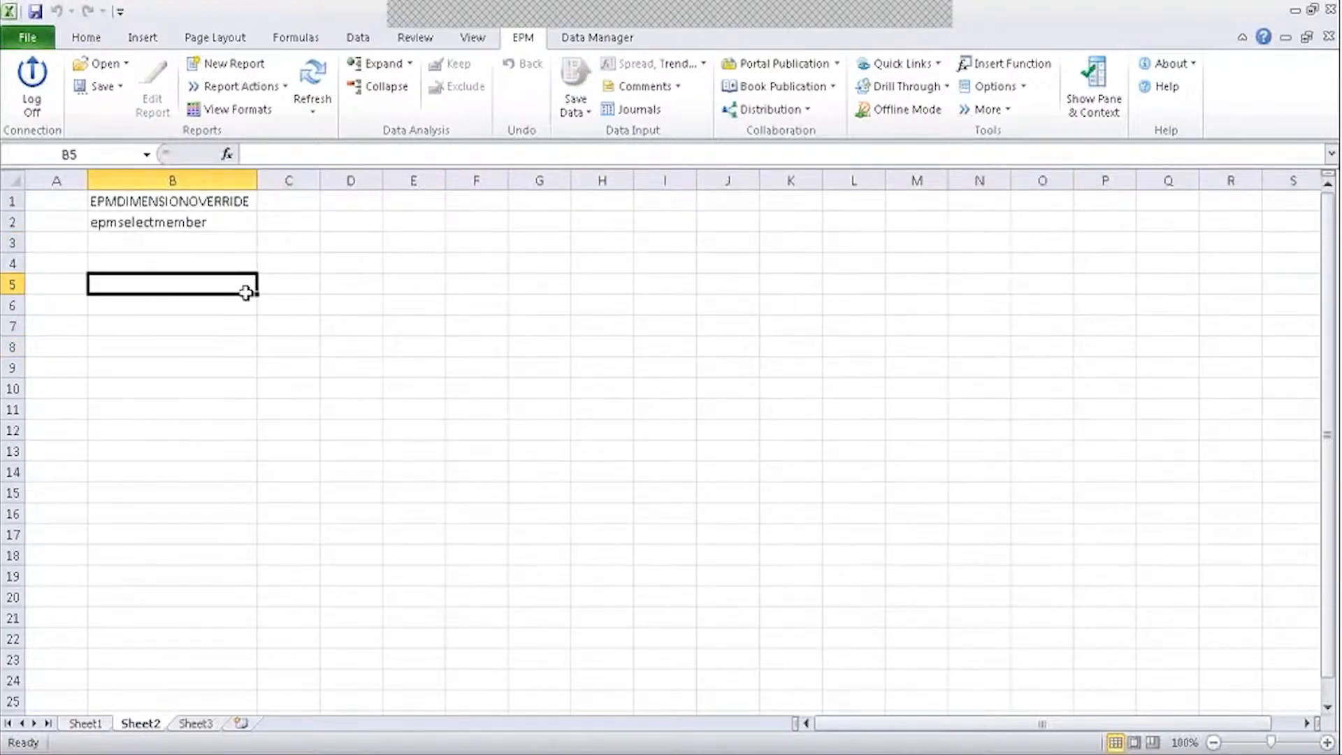
type("D")
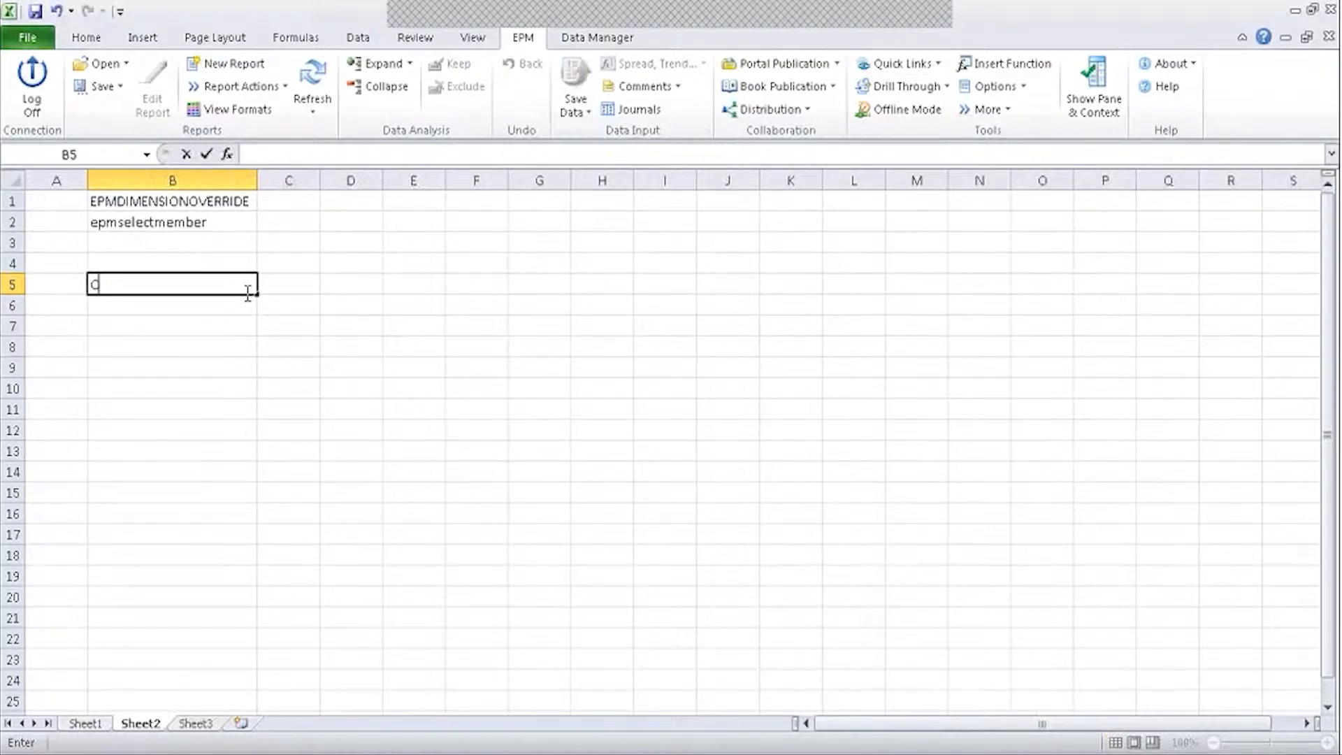
type("onsultants/Dep")
key("BackSpace")
type("veloper")
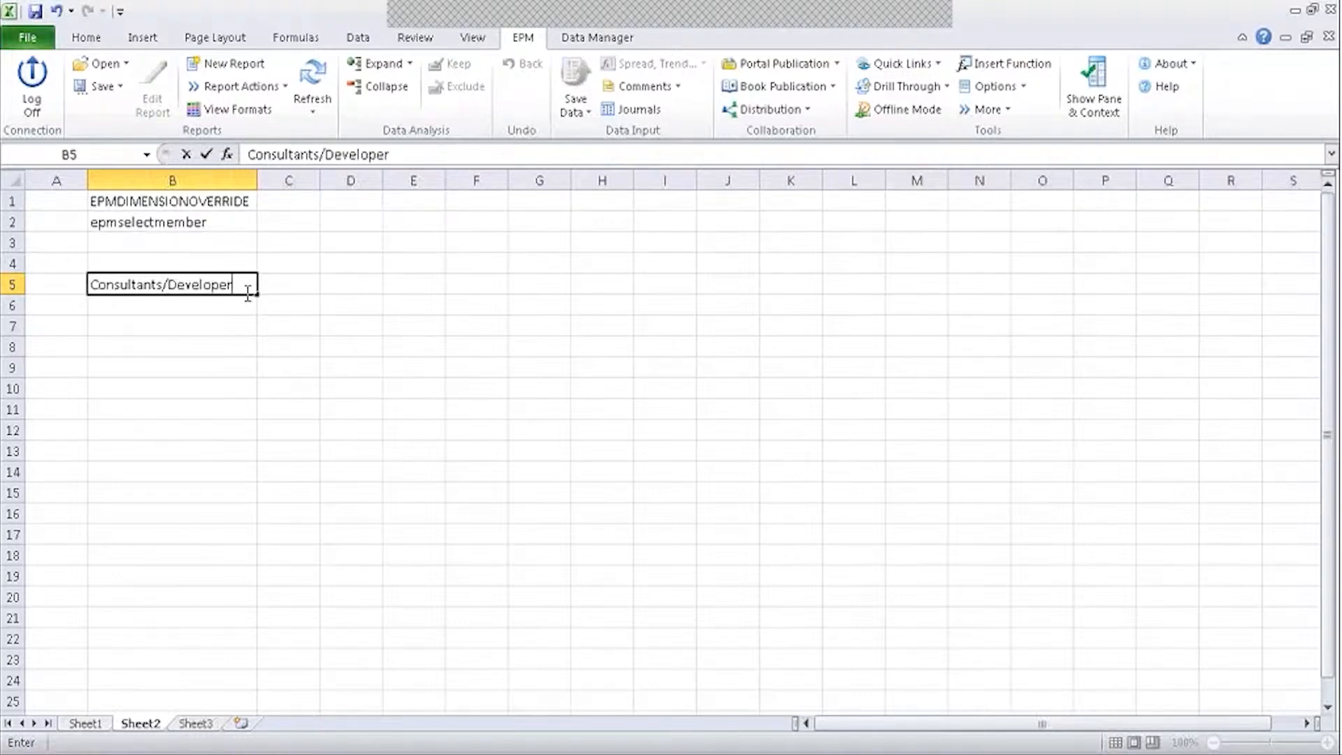
key("Tab")
type("users")
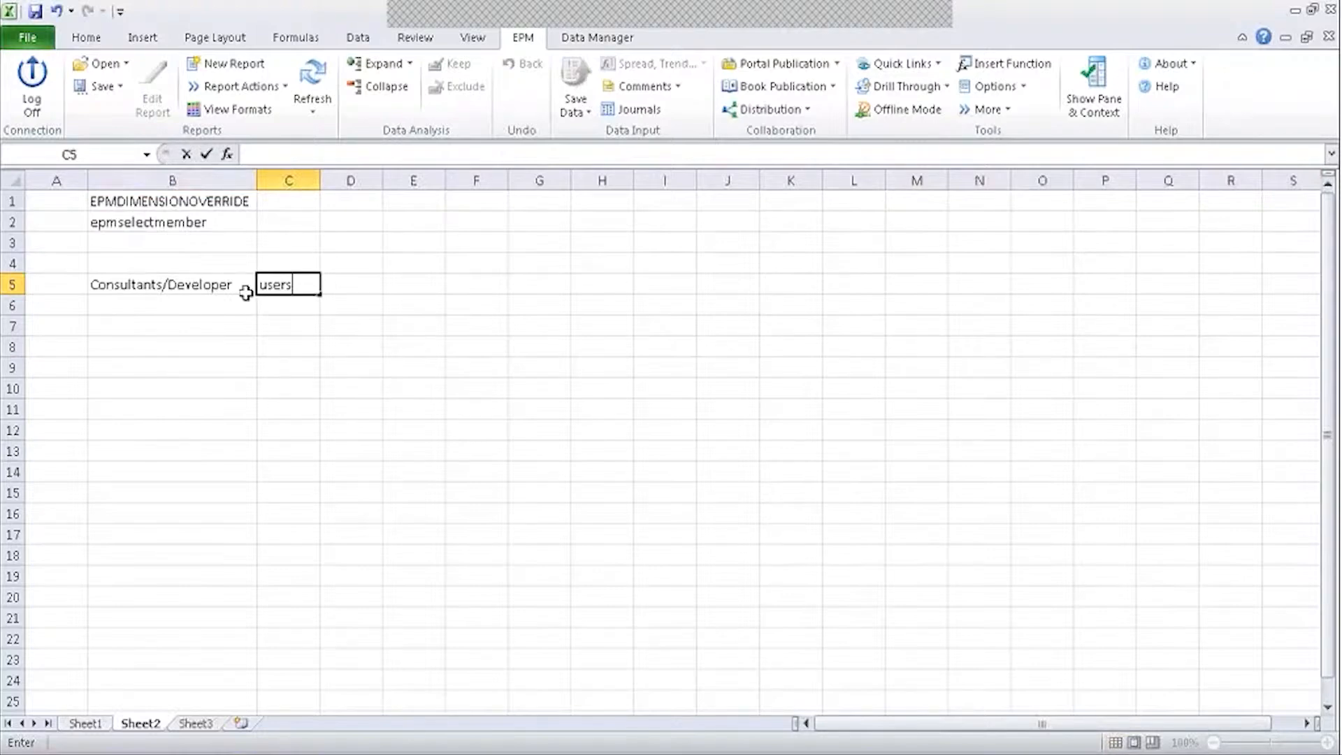
Add 'Design of Report' in B7 and 'Data loading/Designing of the process' in B8.
left_click(185, 329)
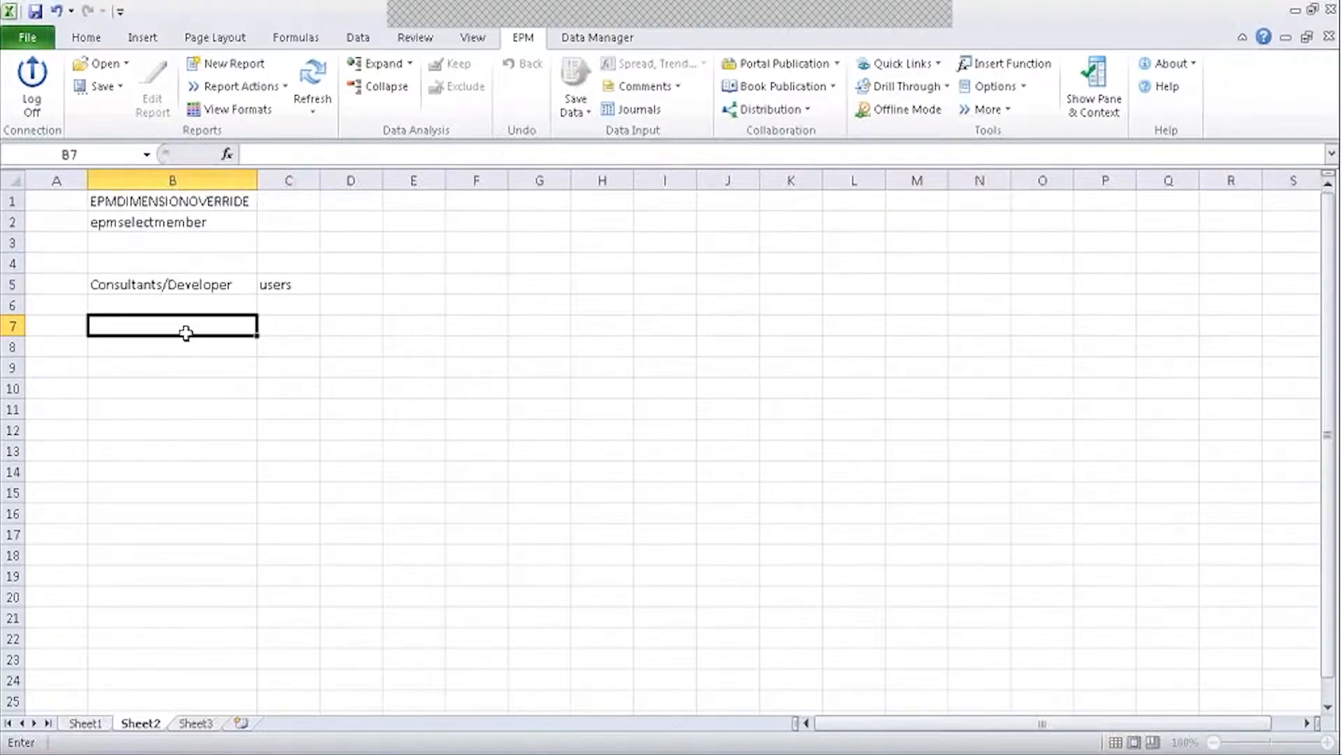
type("Des")
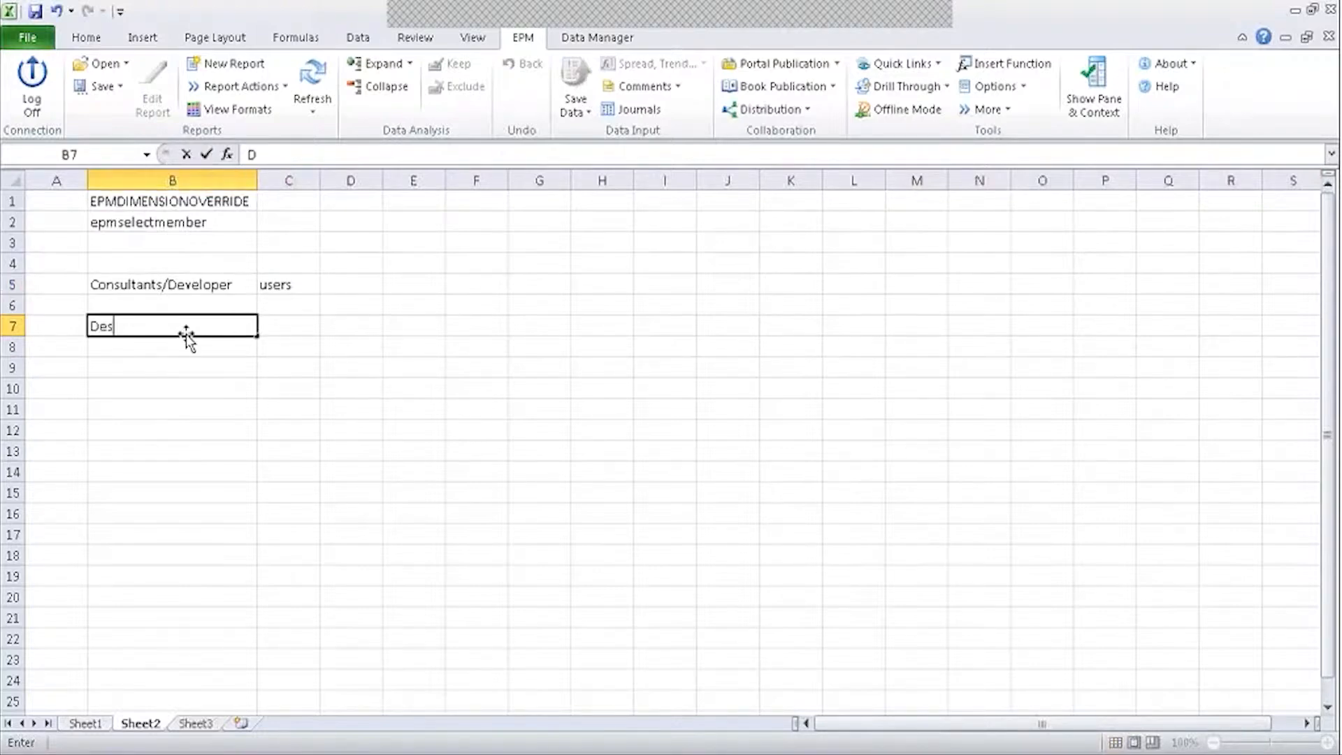
type("ign of Report")
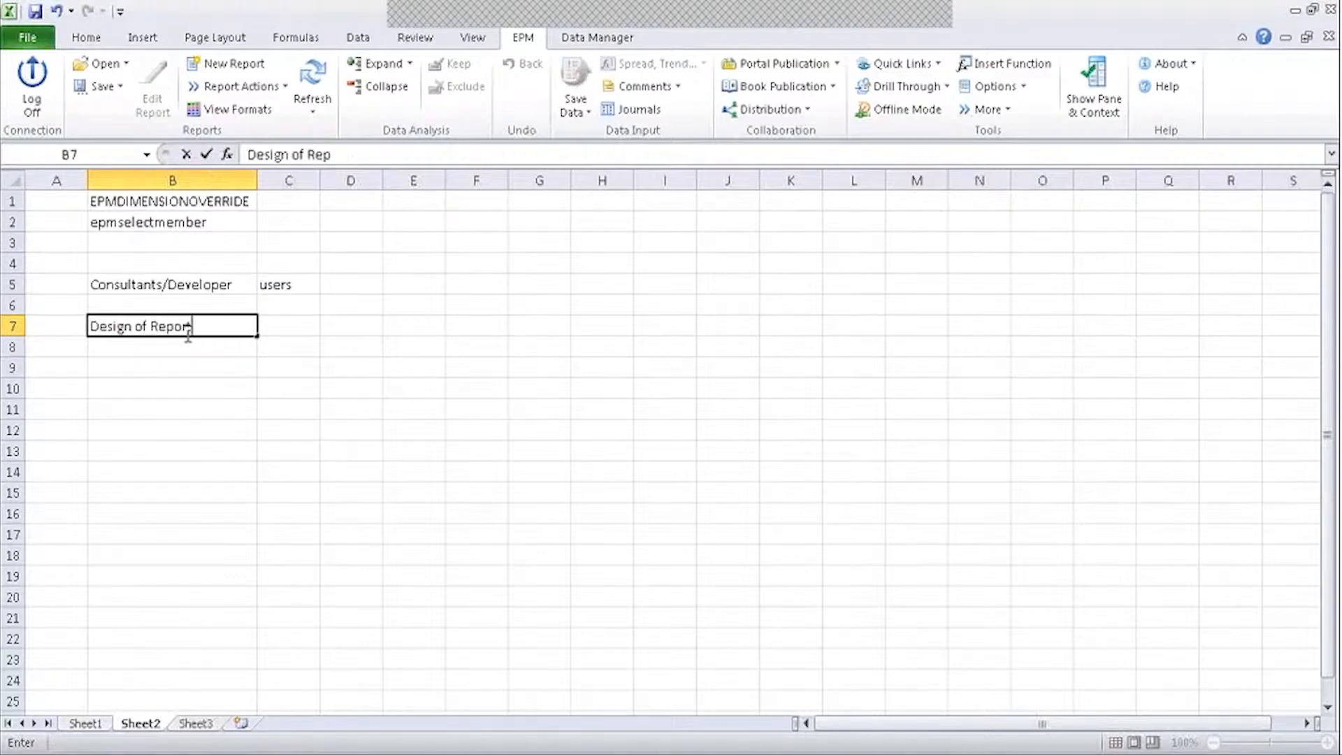
key("Return")
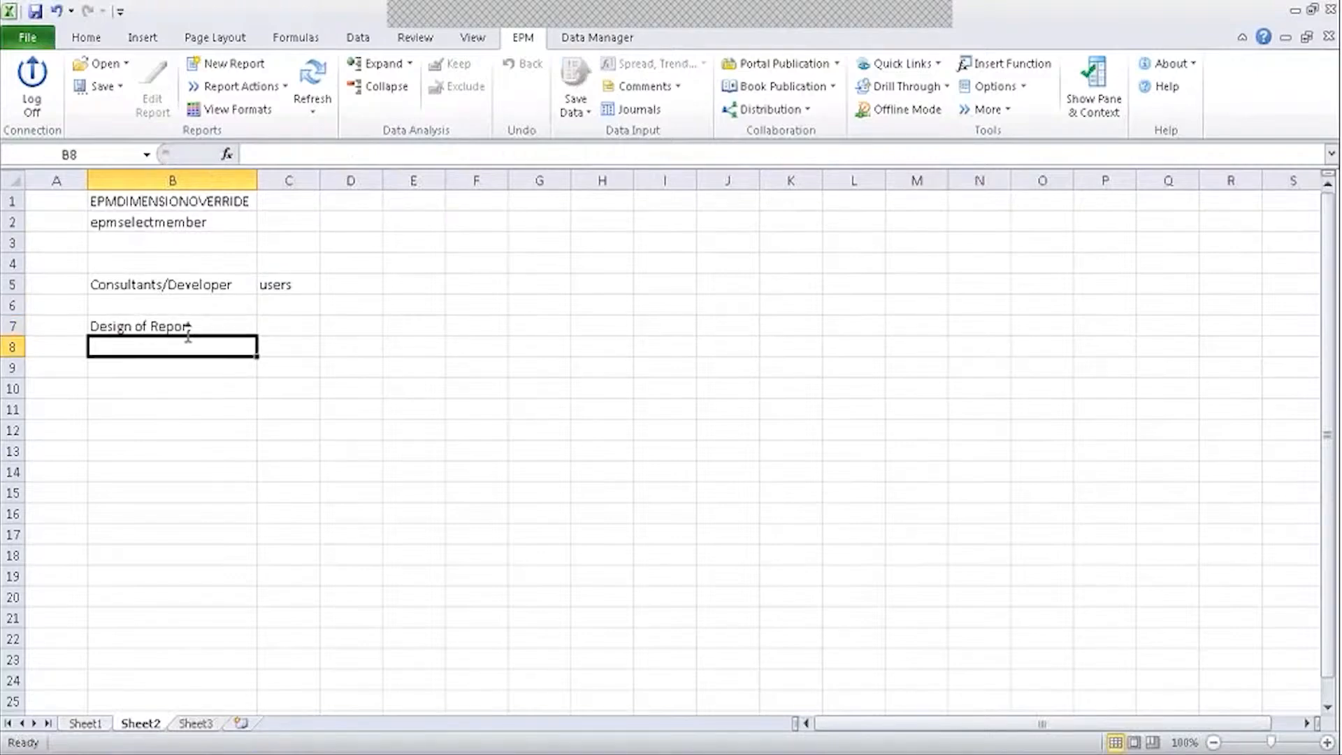
type("Data loading/")
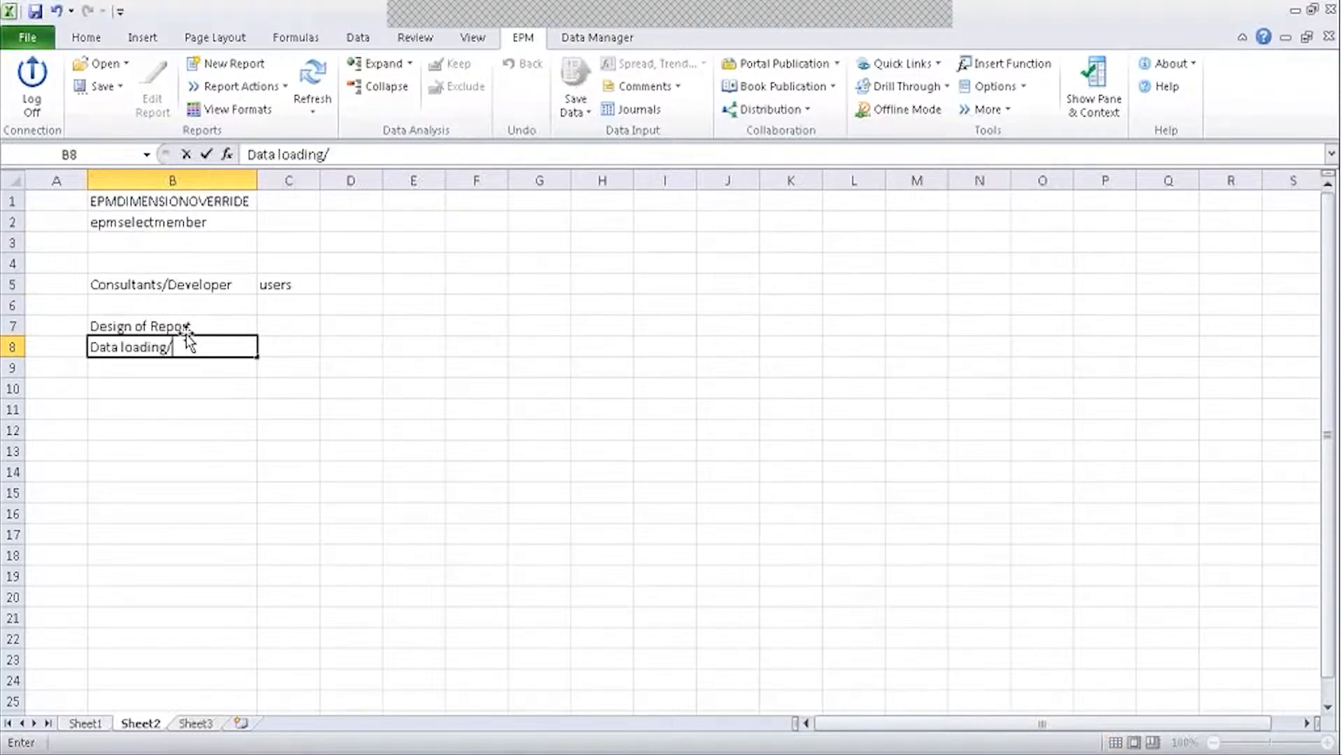
type("Designing of the process")
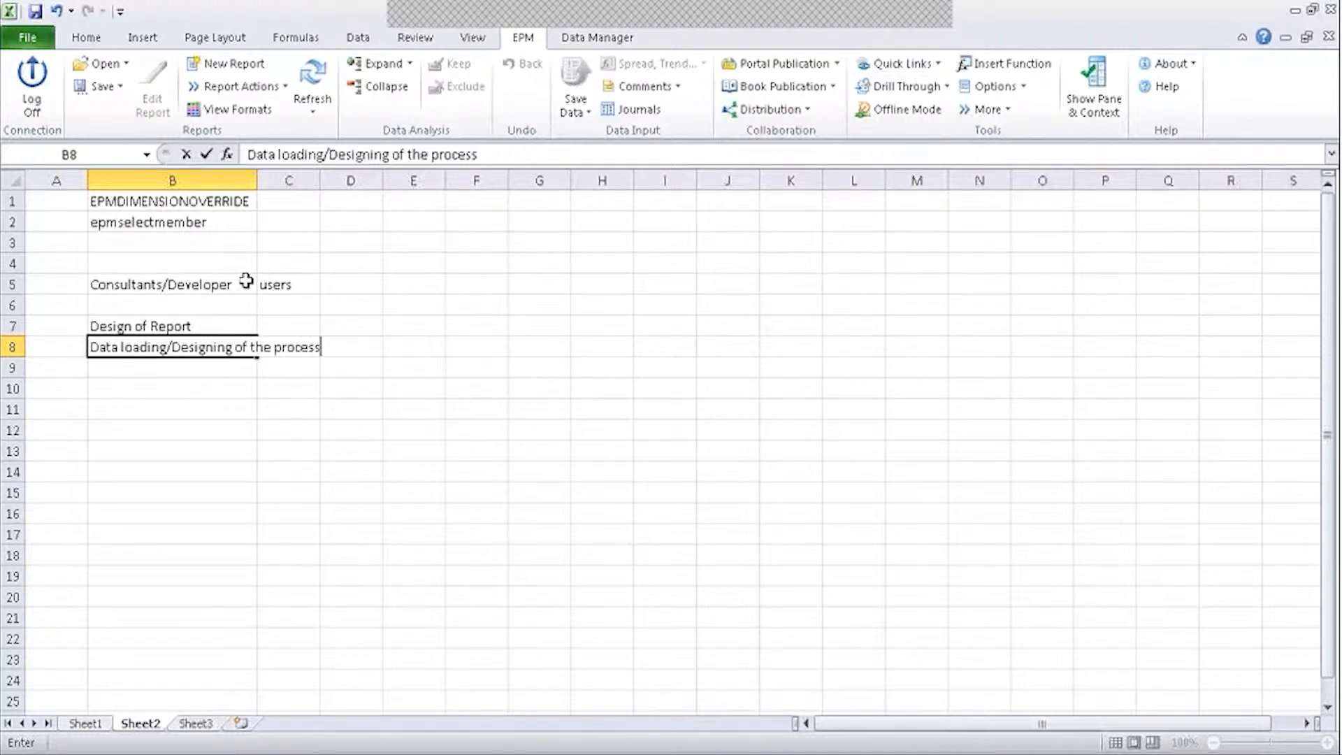
left_click(103, 726)
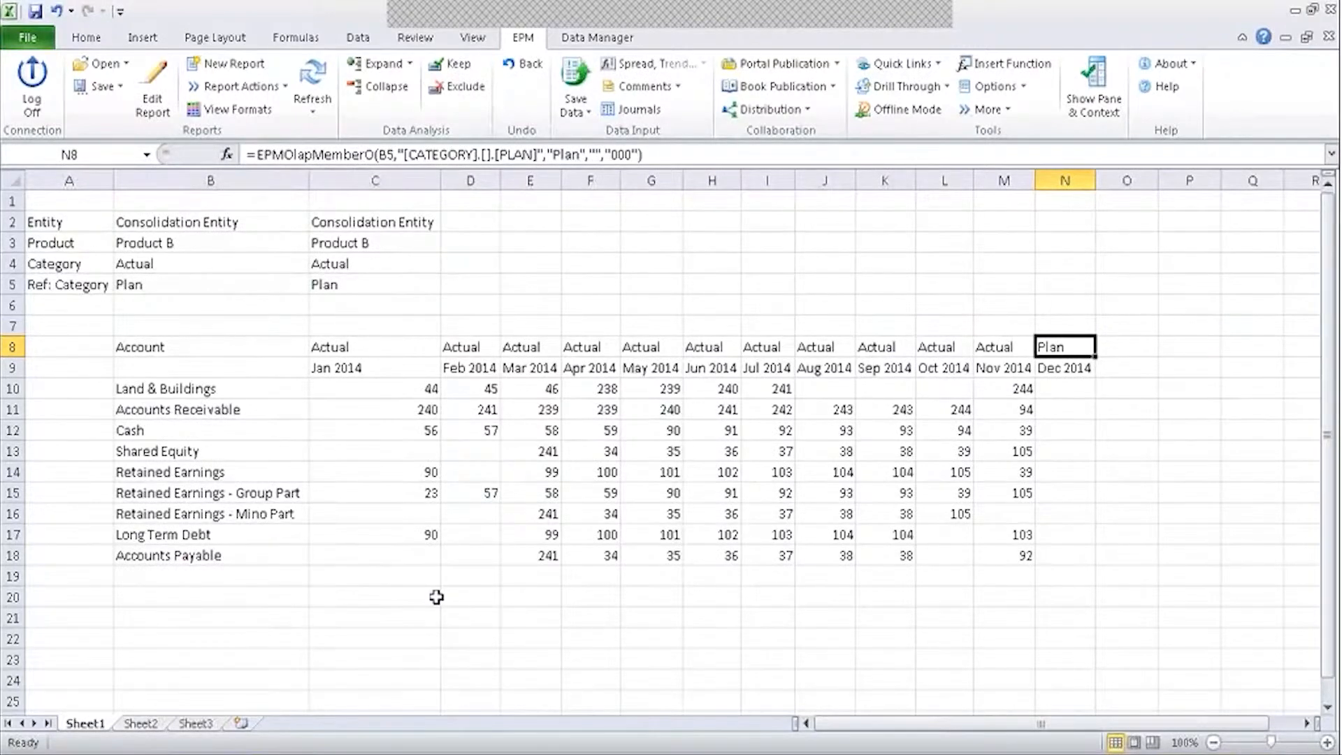
Label A6 'Time' and start an EPMContextMember formula in B6 referencing A6.
left_click(86, 302)
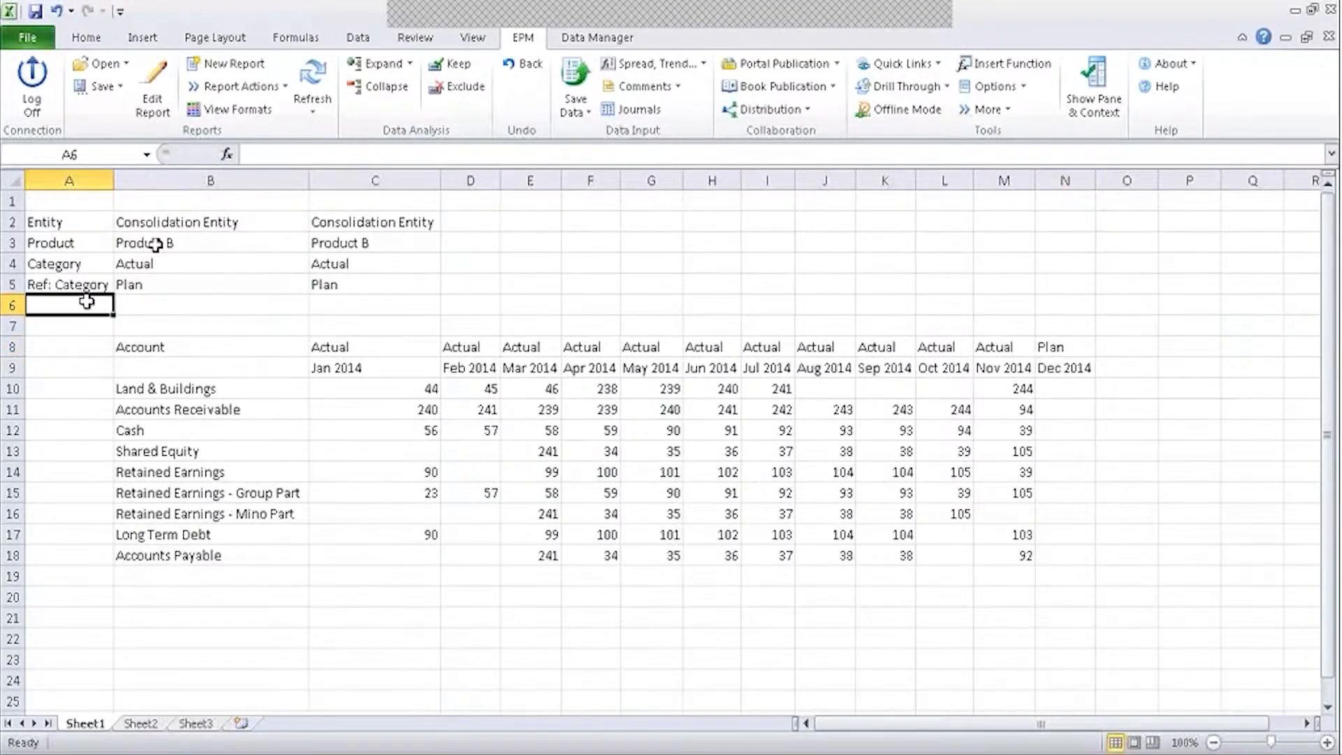
type("Time")
key("Tab")
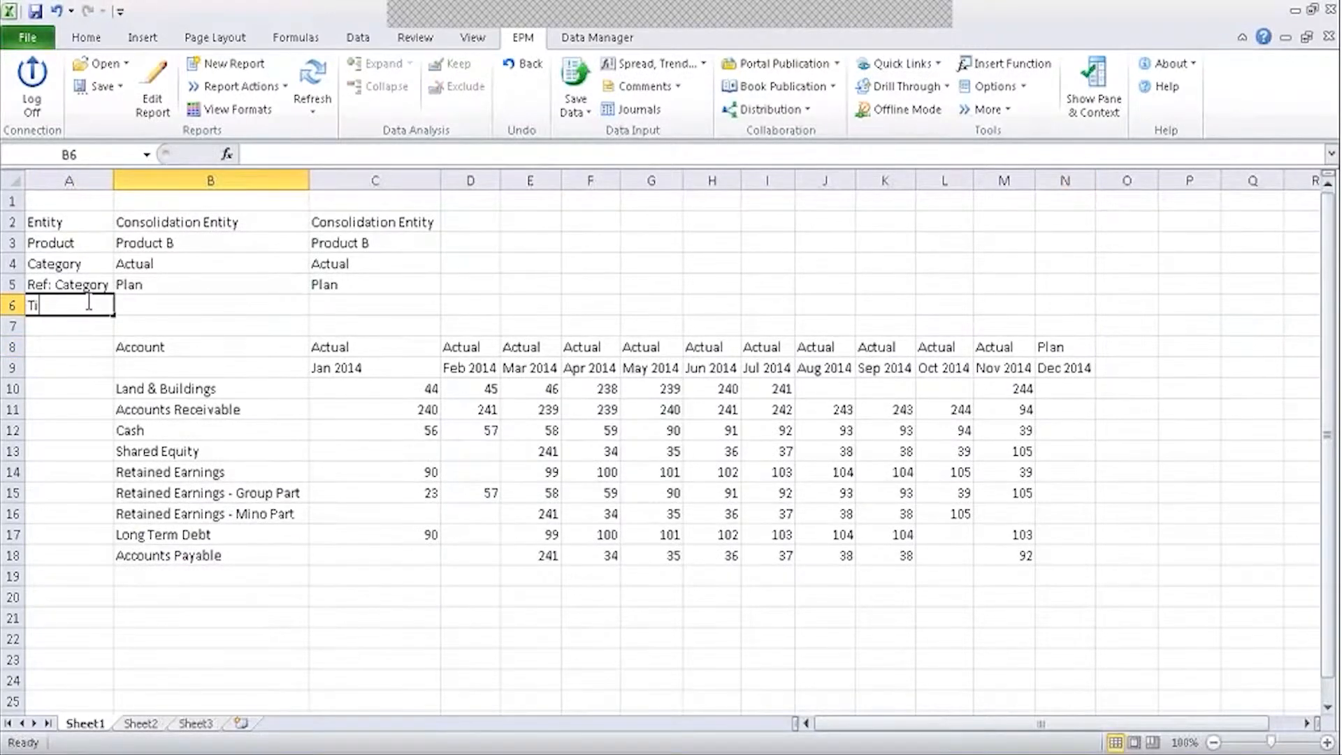
type("=epmmem")
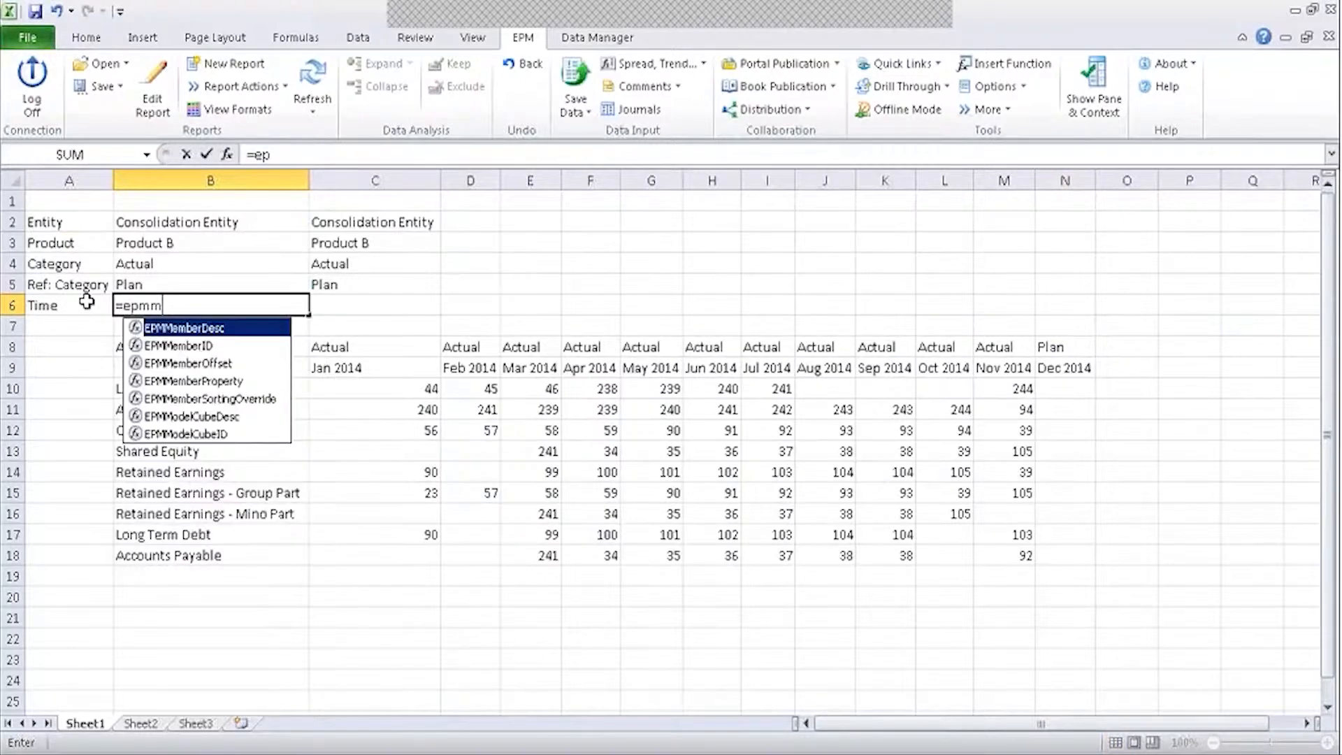
key("BackSpace")
key("BackSpace")
key("BackSpace")
type("con")
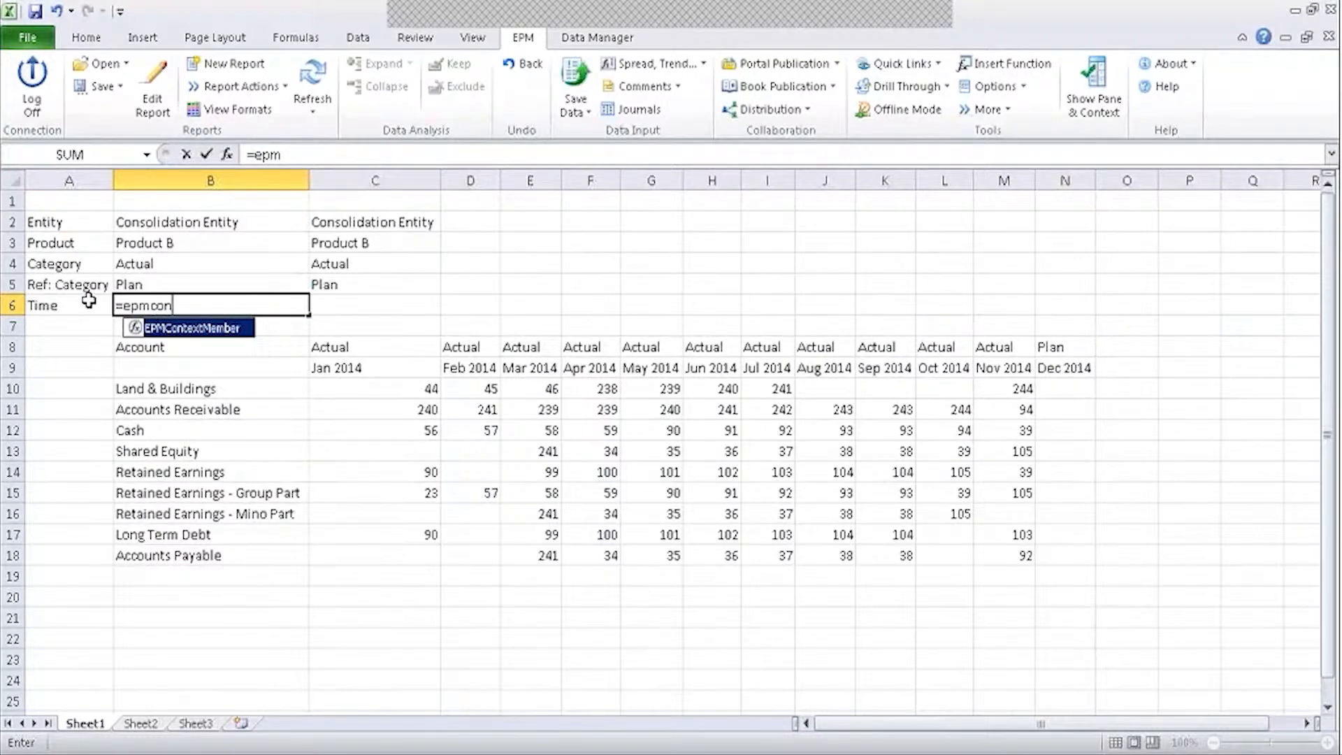
key("Tab")
left_click(79, 304)
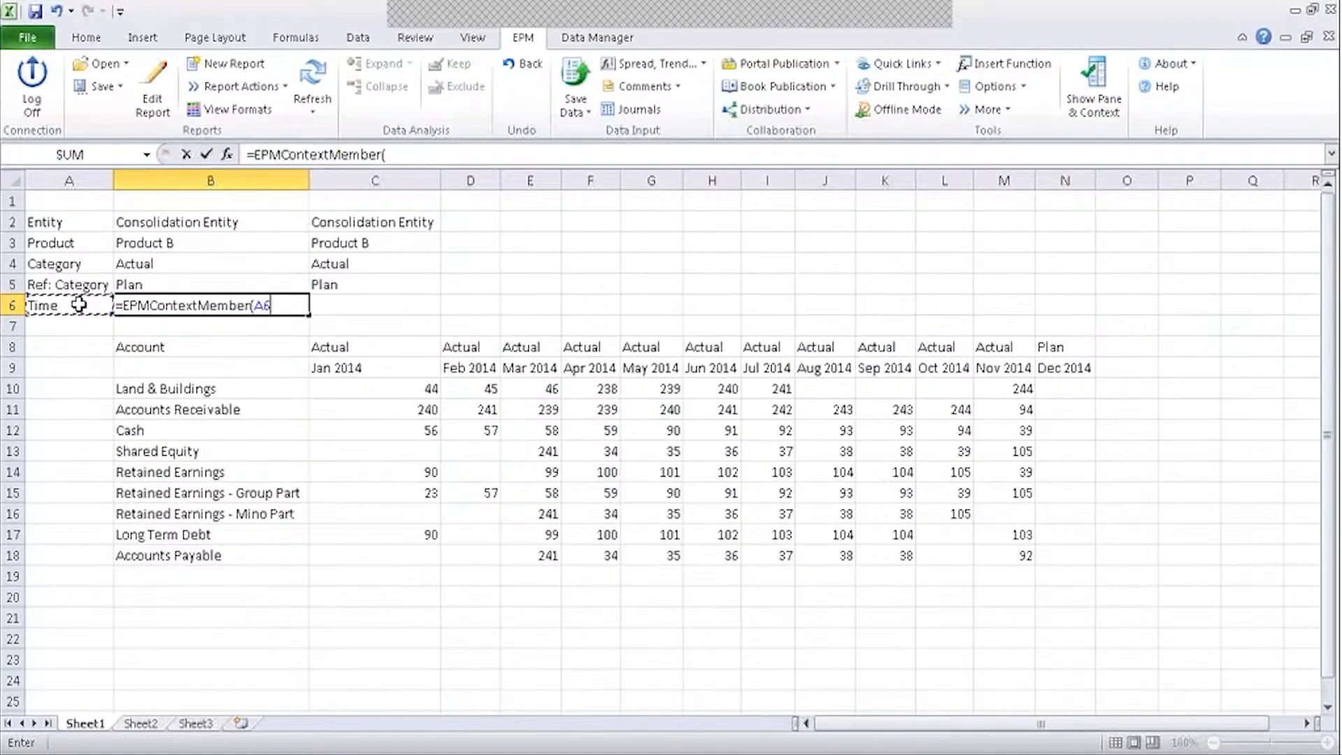
key("Return")
Fix the formula to =EPMContextMember(,A6) so B6 shows 2006.TOTAL.
left_click(133, 305)
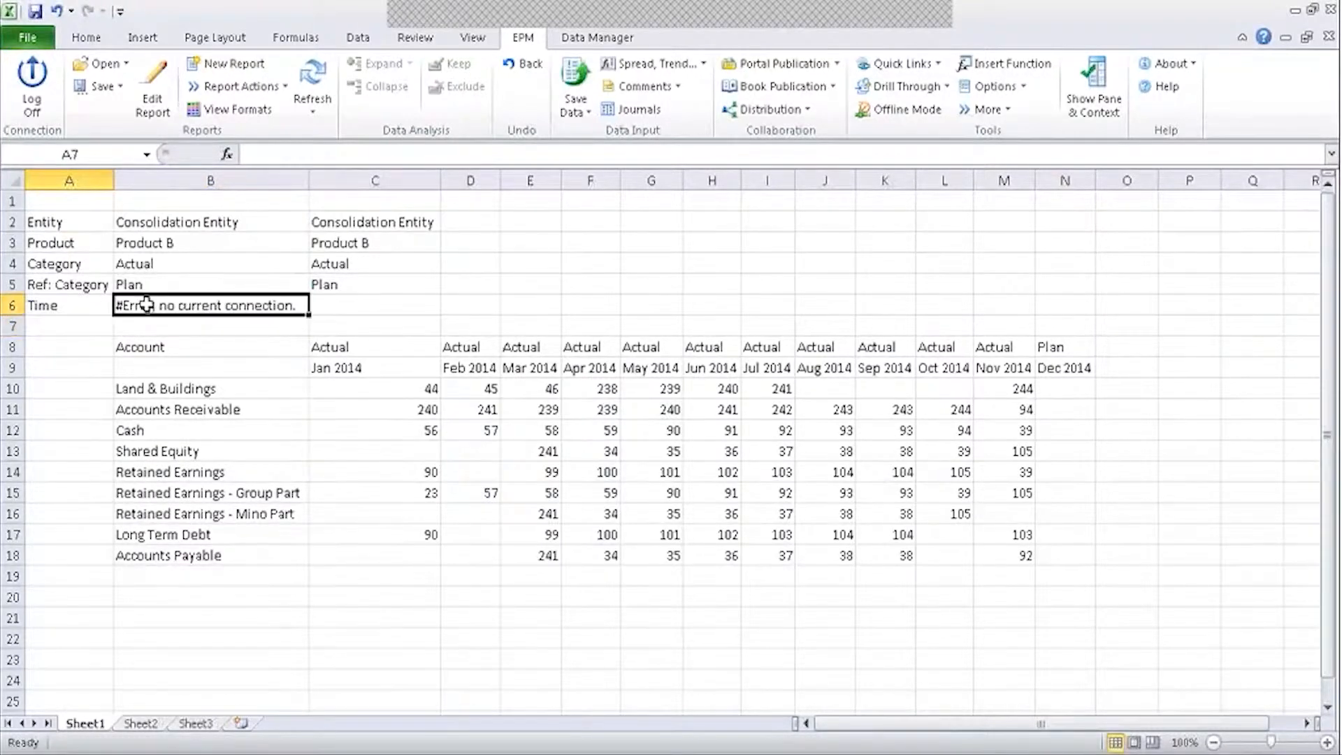
left_click(226, 154)
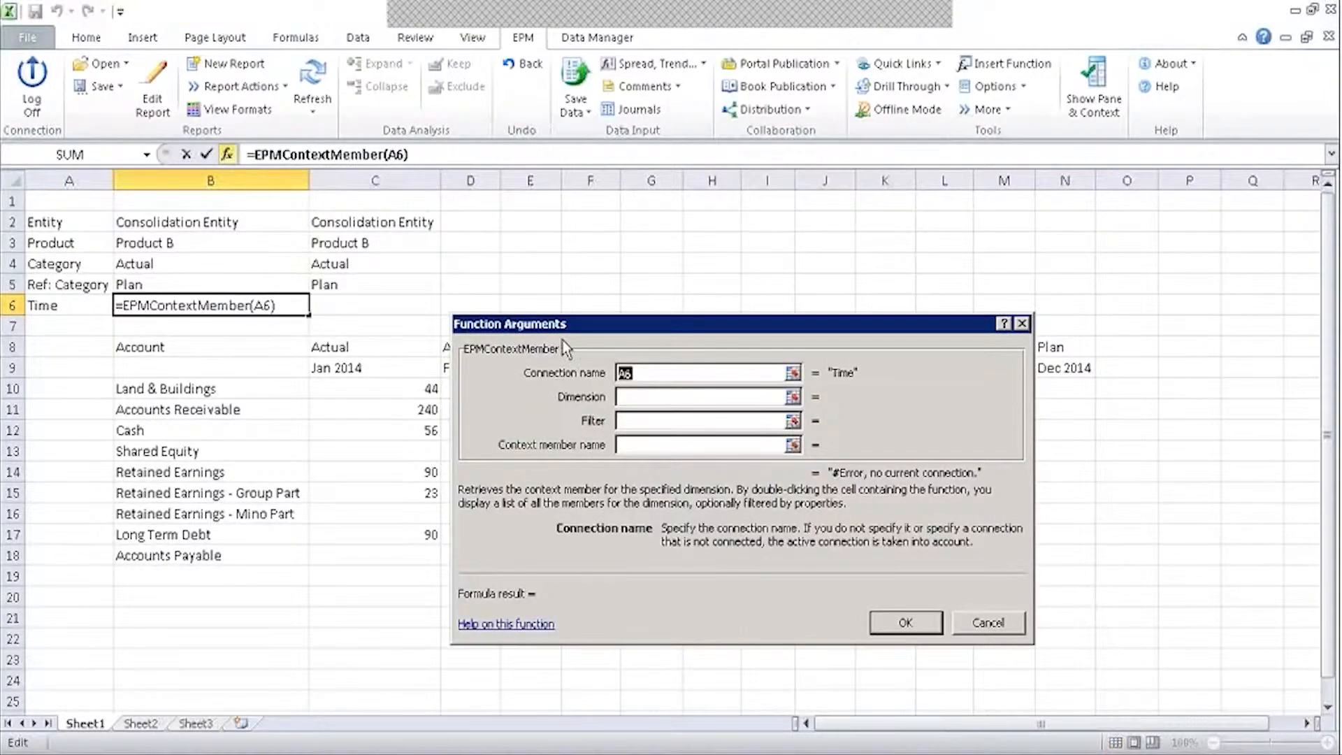
left_click(644, 398)
key("ctrl+v")
left_click(899, 628)
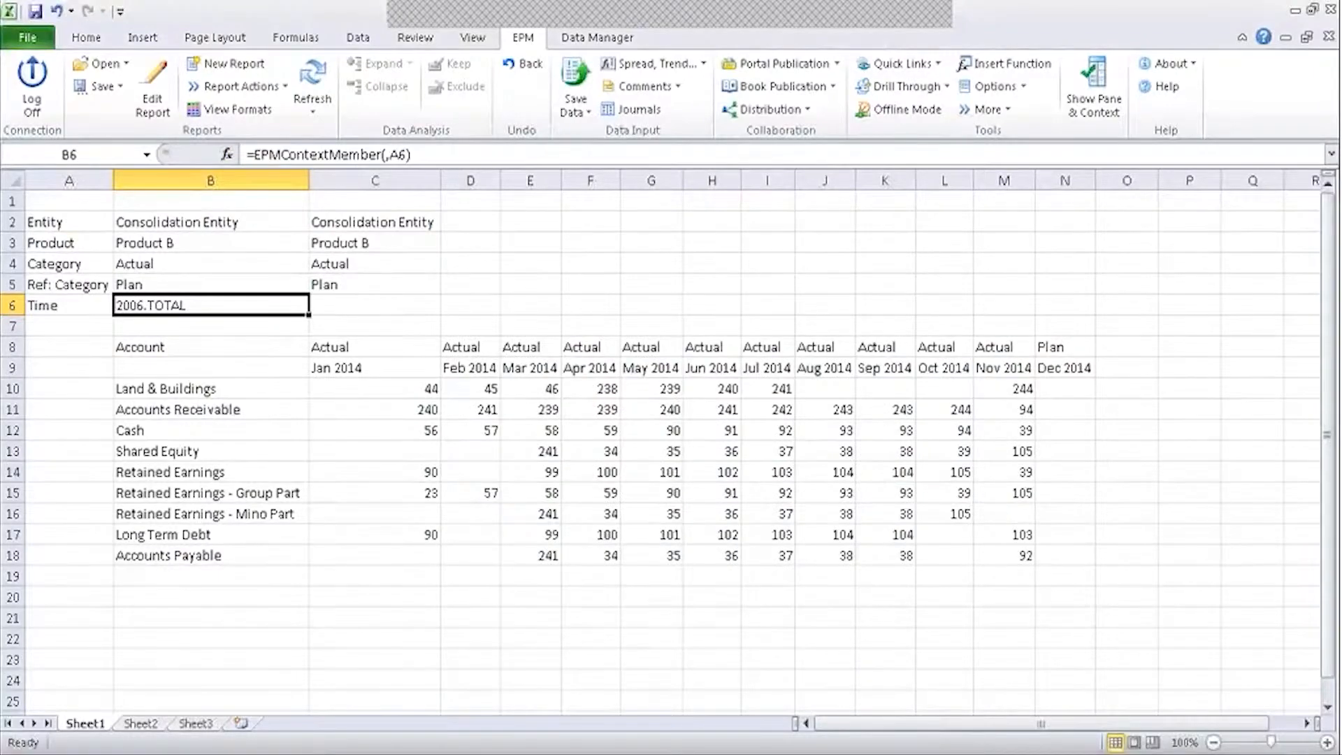
left_click(435, 290)
Fill the C5 description formula down into C6, showing 2006.
left_click_drag(437, 295, 440, 309)
left_click(519, 285)
left_click(772, 272)
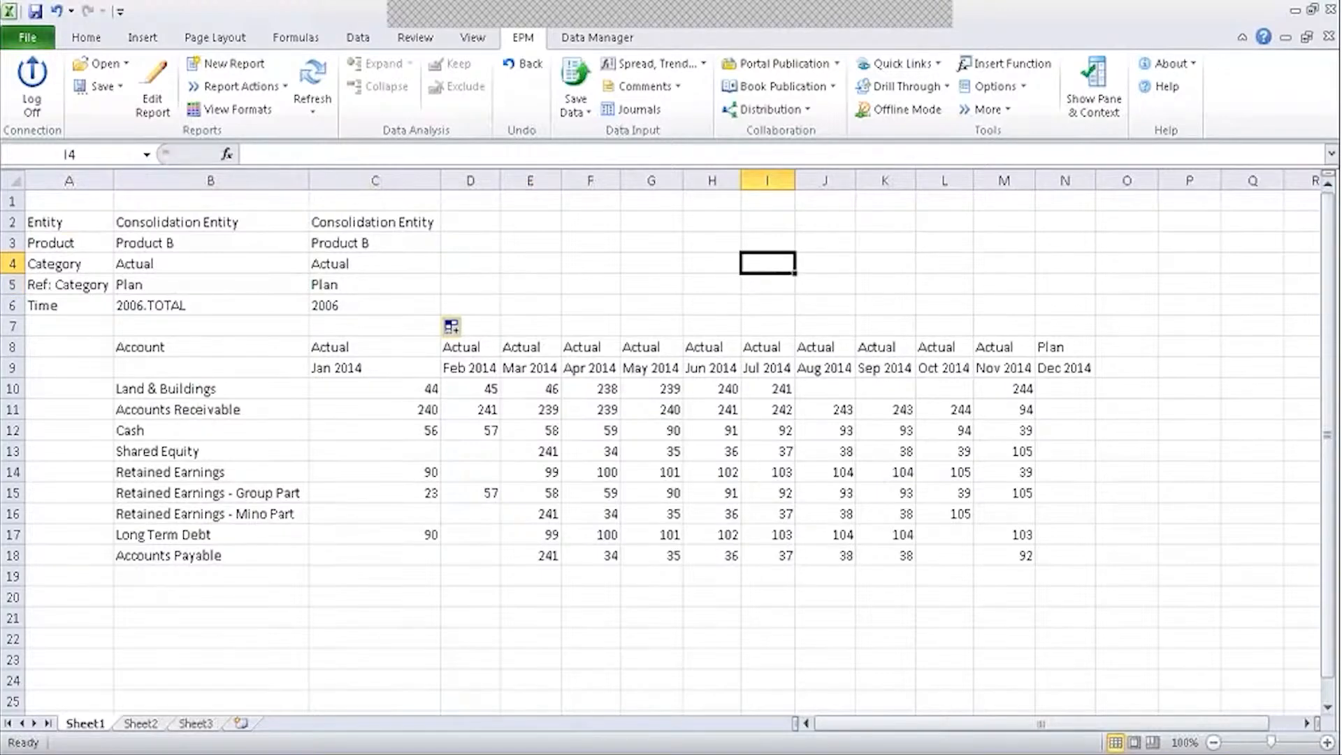
Point the Dec 2014 header in N8 to Category cell B4 so it reads Actual.
left_click(1053, 348)
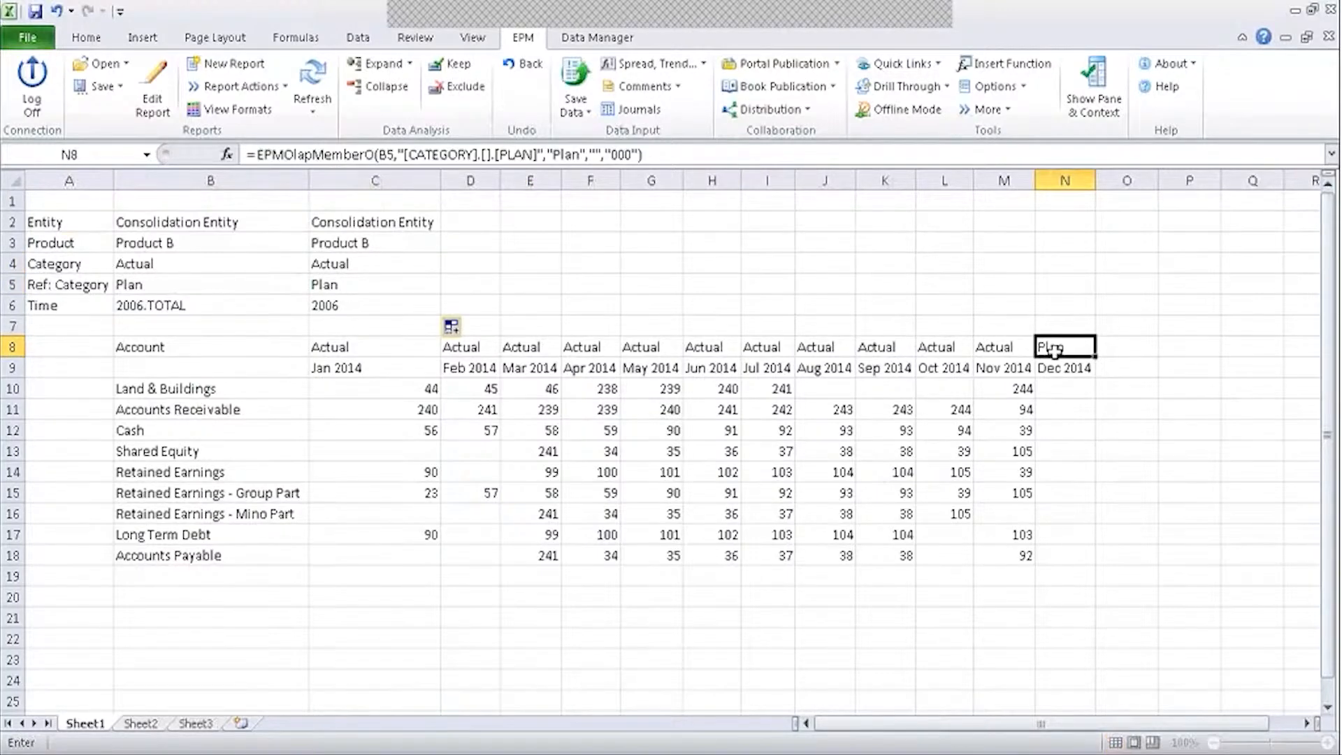
type("=")
left_click(210, 266)
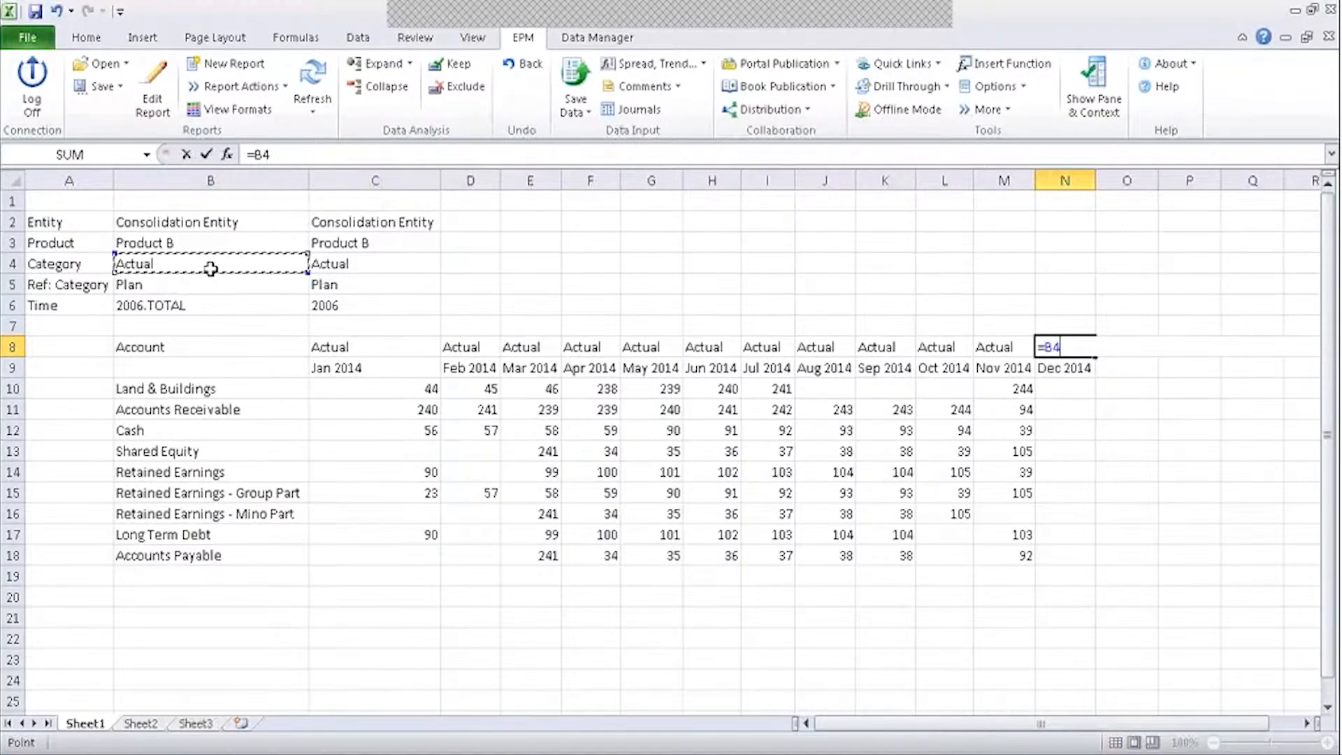
key("Return")
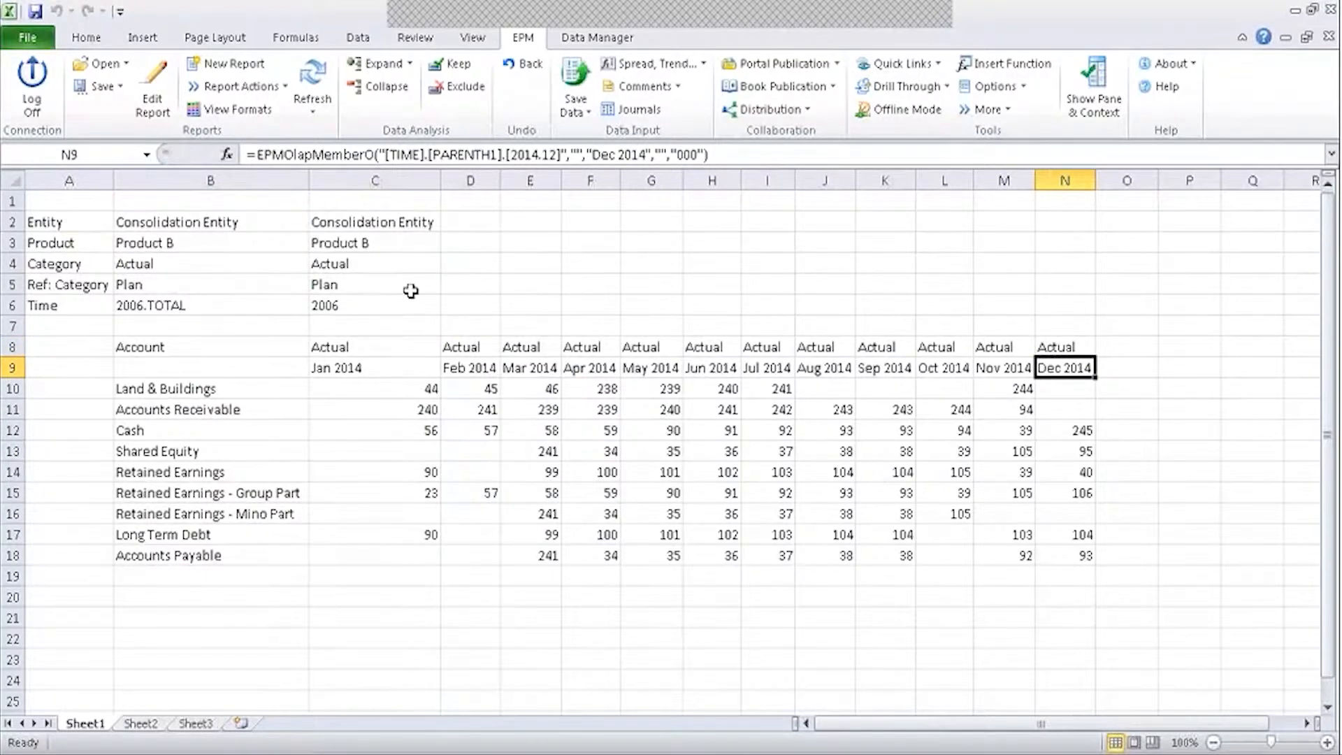
left_click(200, 304)
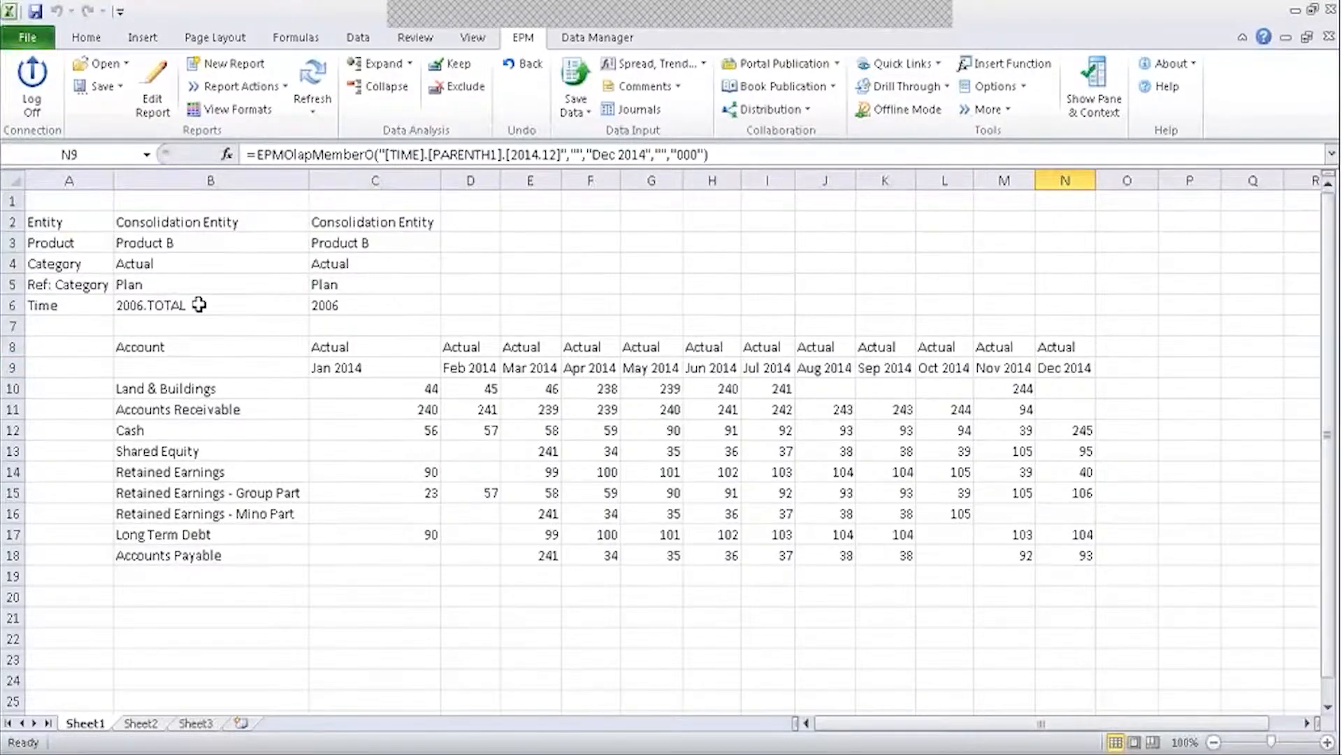
Choose 2010 as the Time member in B6.
double_click(199, 305)
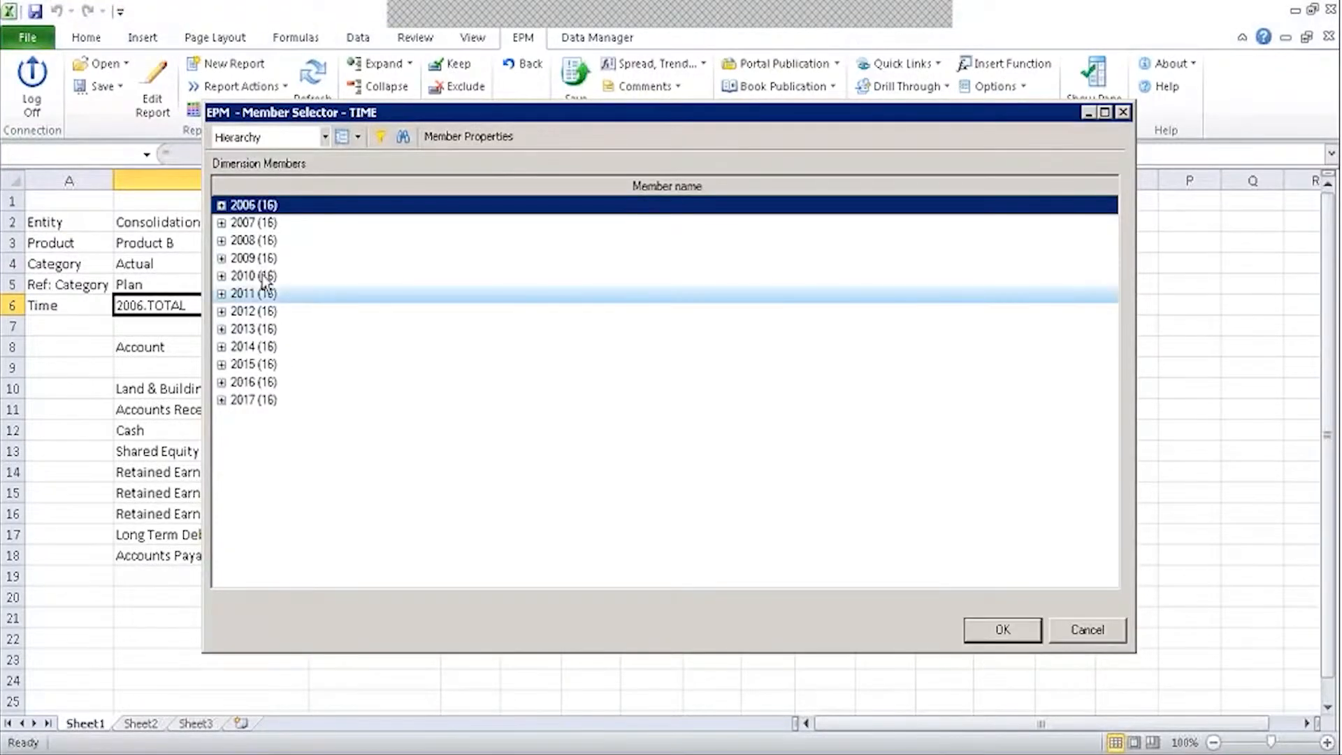
left_click(259, 276)
left_click(1001, 630)
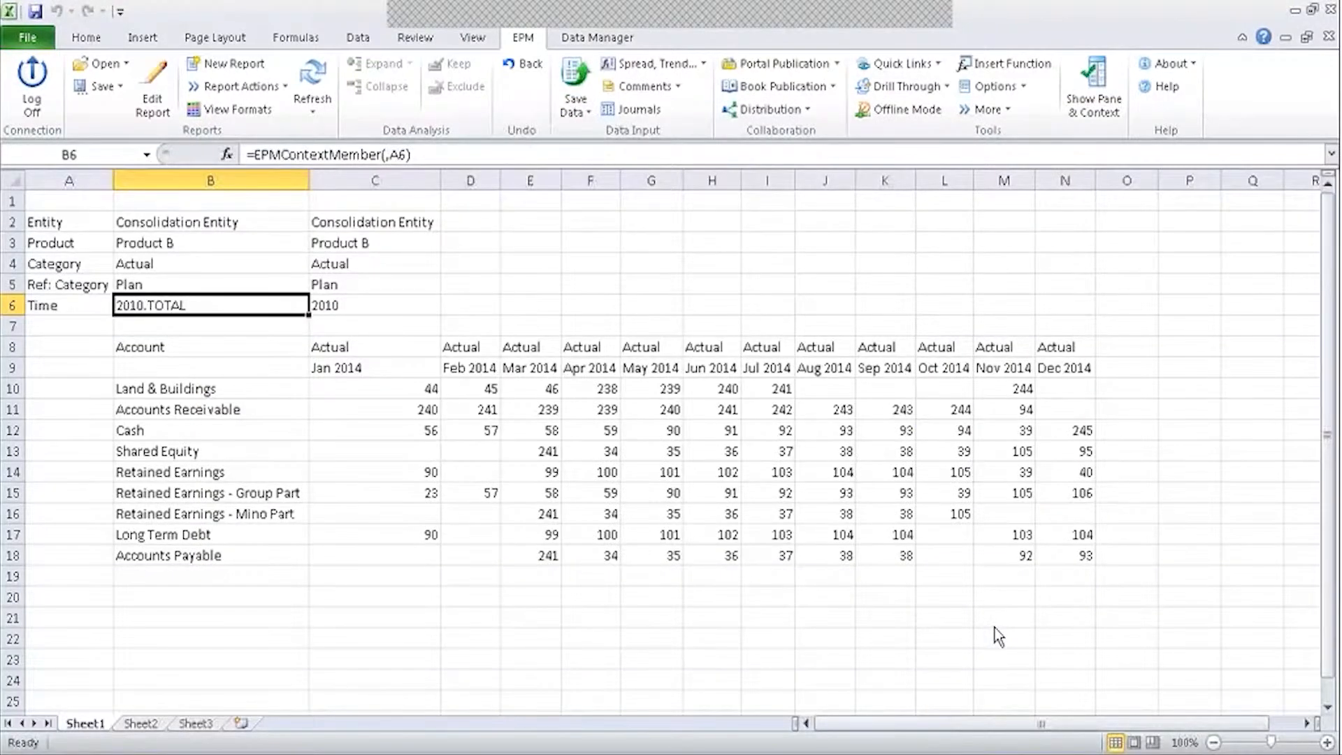
Replace the fixed Jan–Nov 2014 Time columns with the context year's base-level members.
left_click(153, 91)
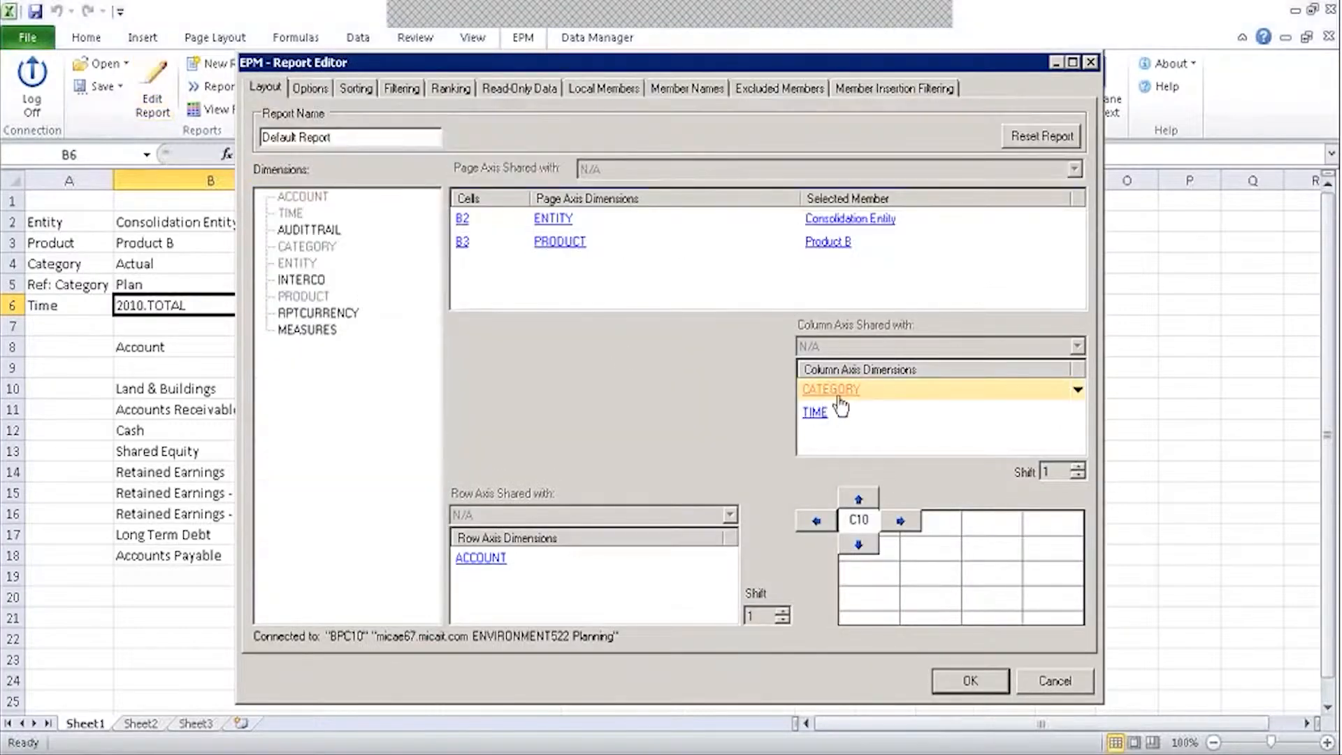
double_click(839, 411)
left_click_drag(901, 211, 903, 444)
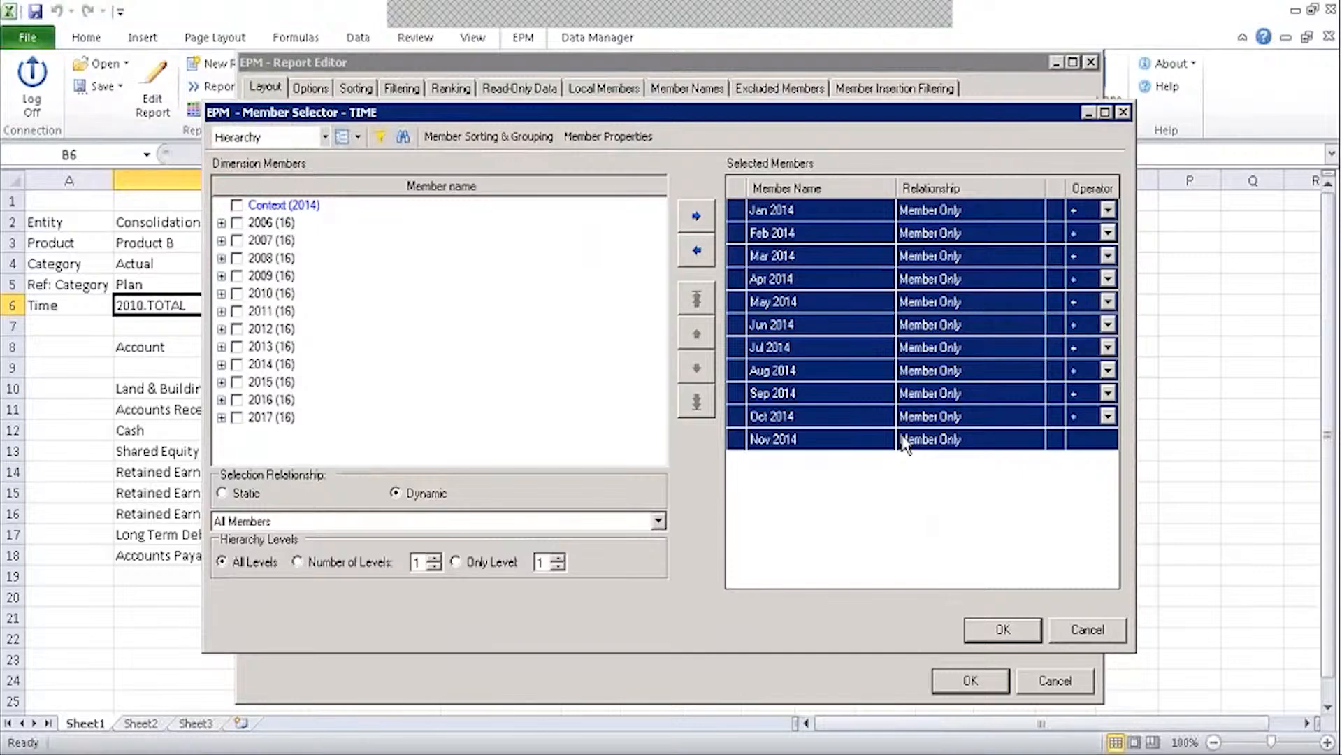
left_click(697, 250)
left_click(237, 205)
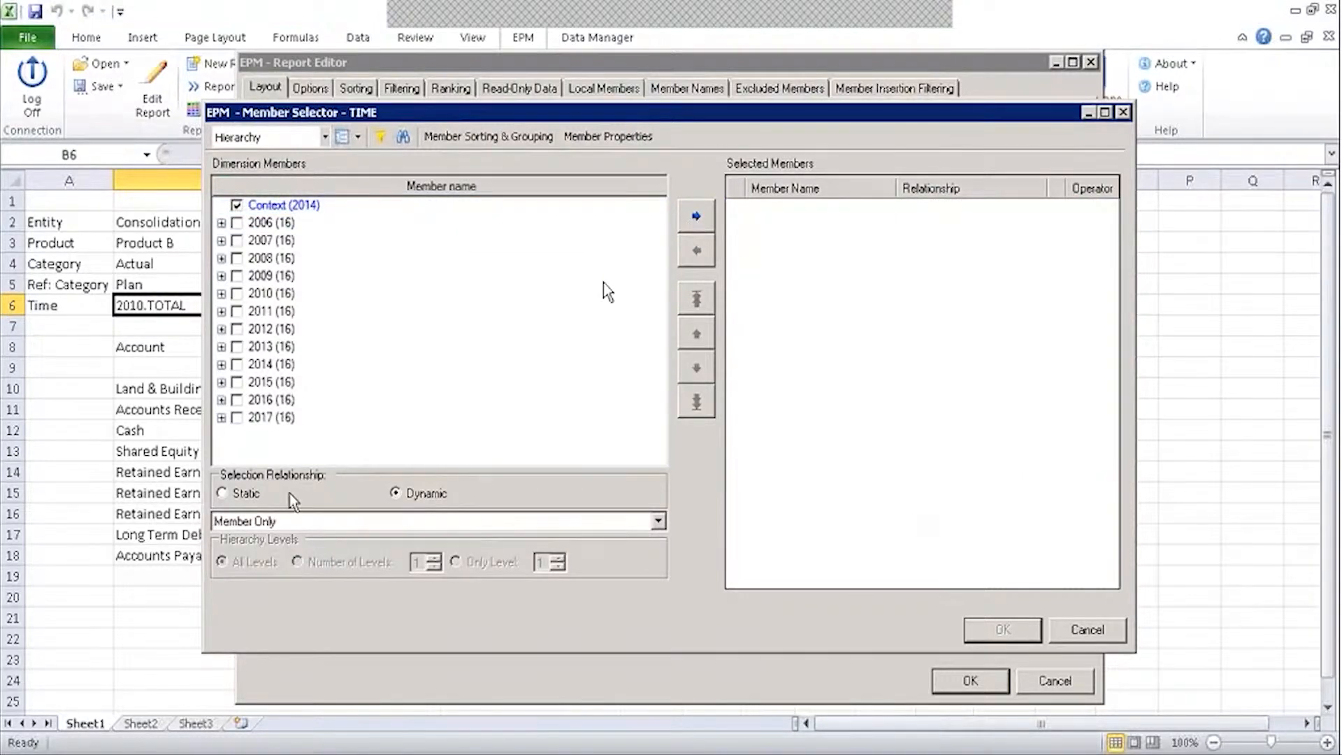
left_click(287, 522)
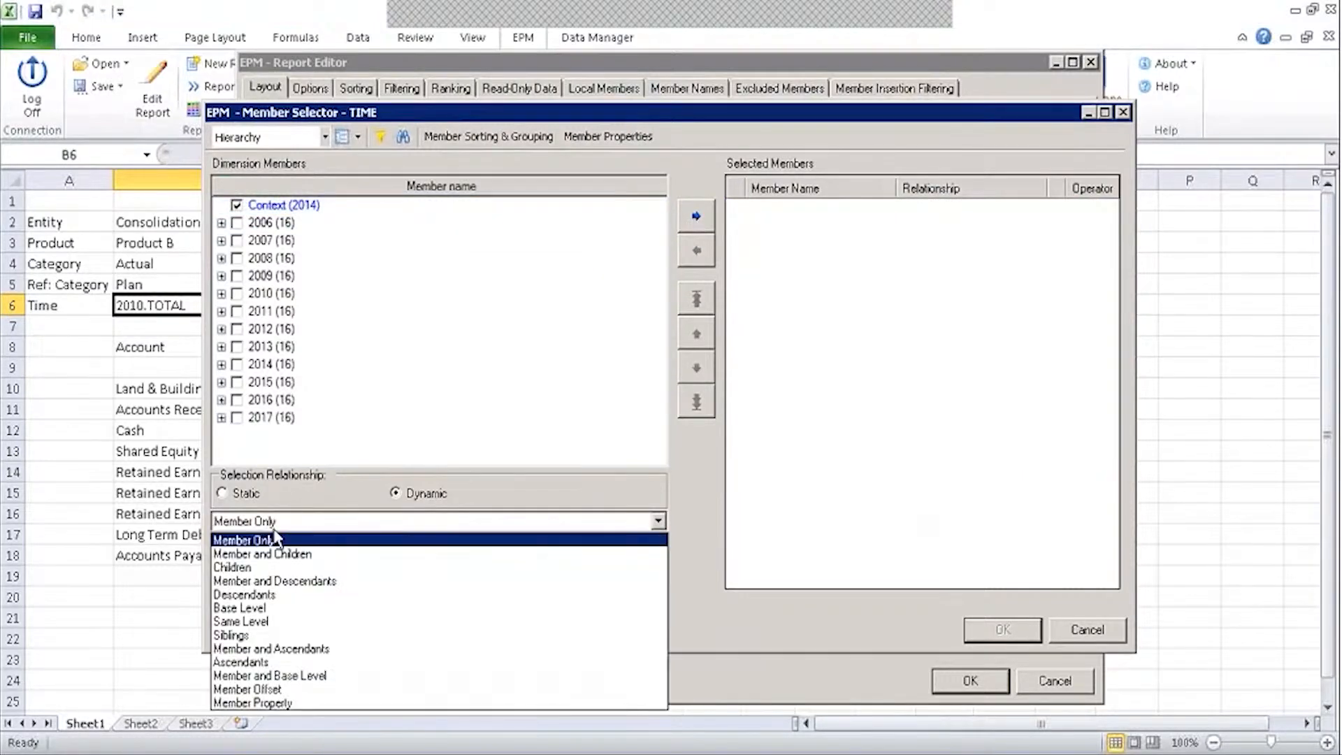
left_click(246, 608)
left_click(696, 215)
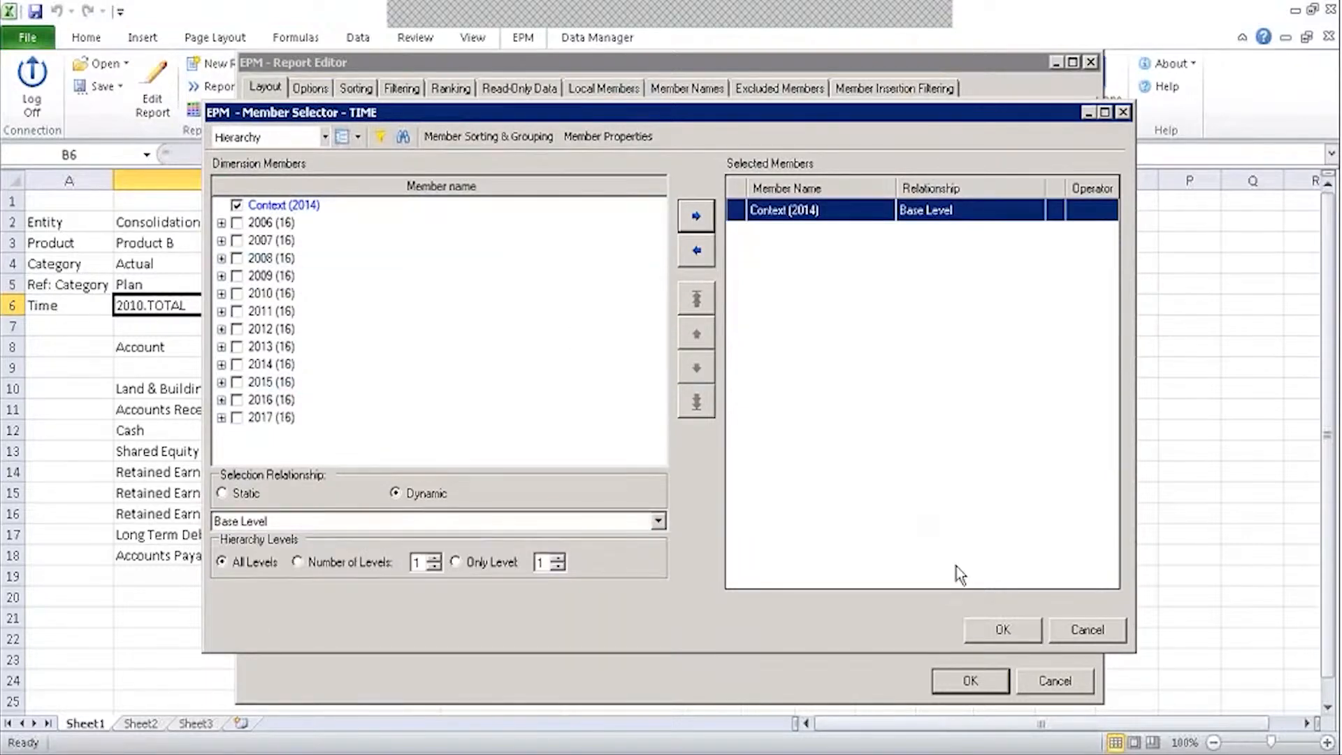
left_click(1003, 630)
left_click(970, 680)
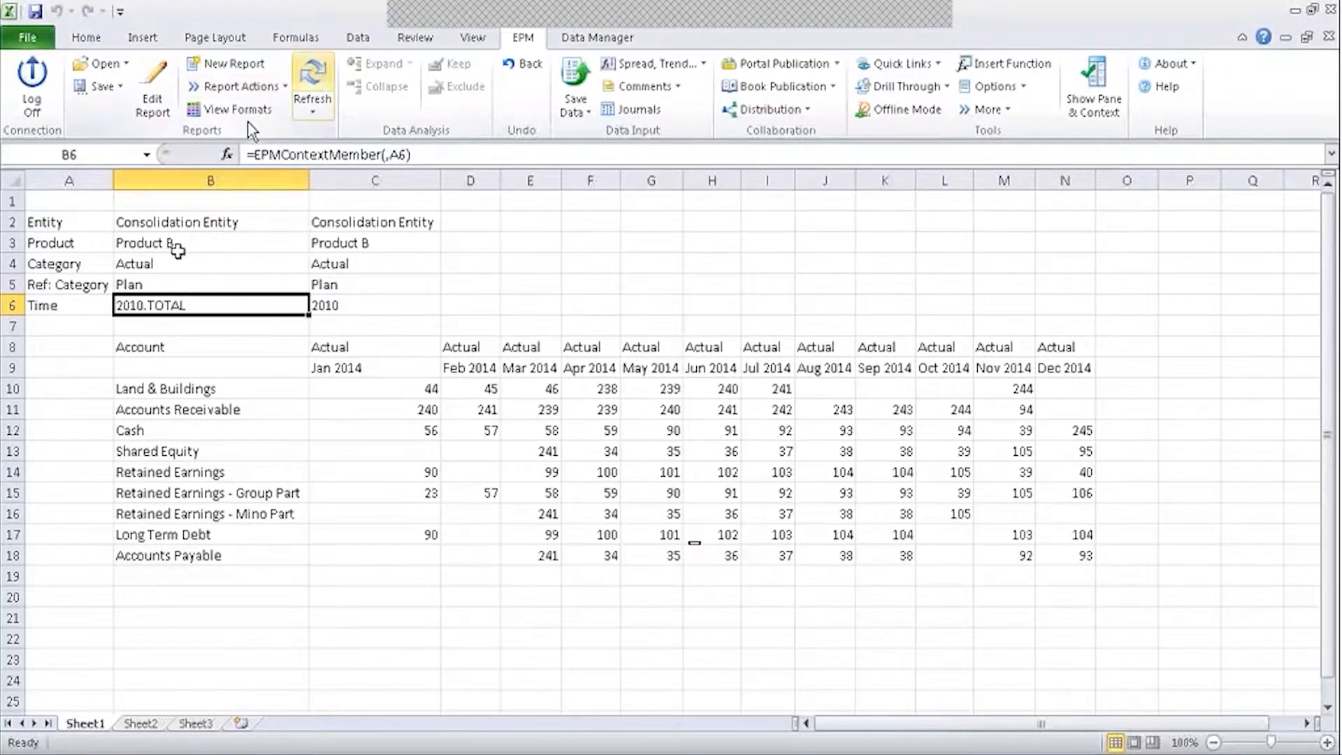
Refresh the report and set the EPM Time context to 2013.TOTAL.
left_click(313, 88)
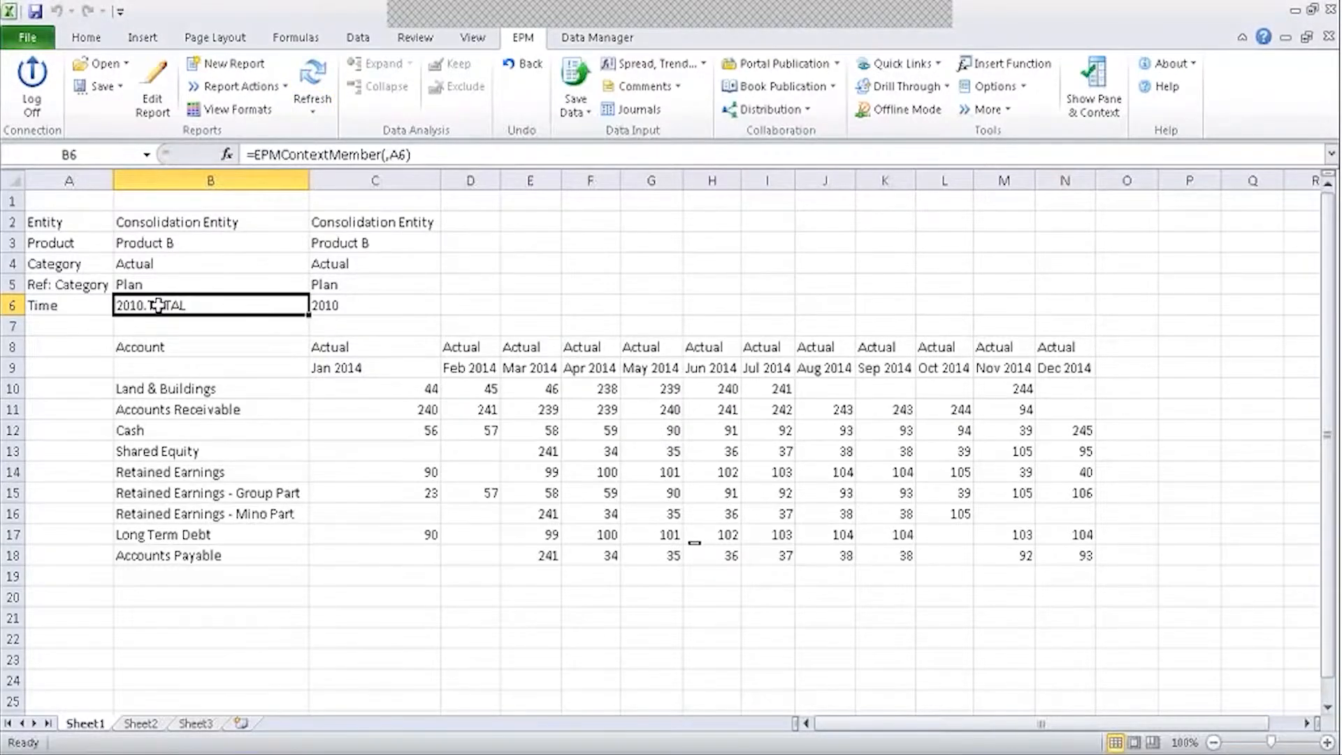
left_click(335, 87)
left_click(1093, 82)
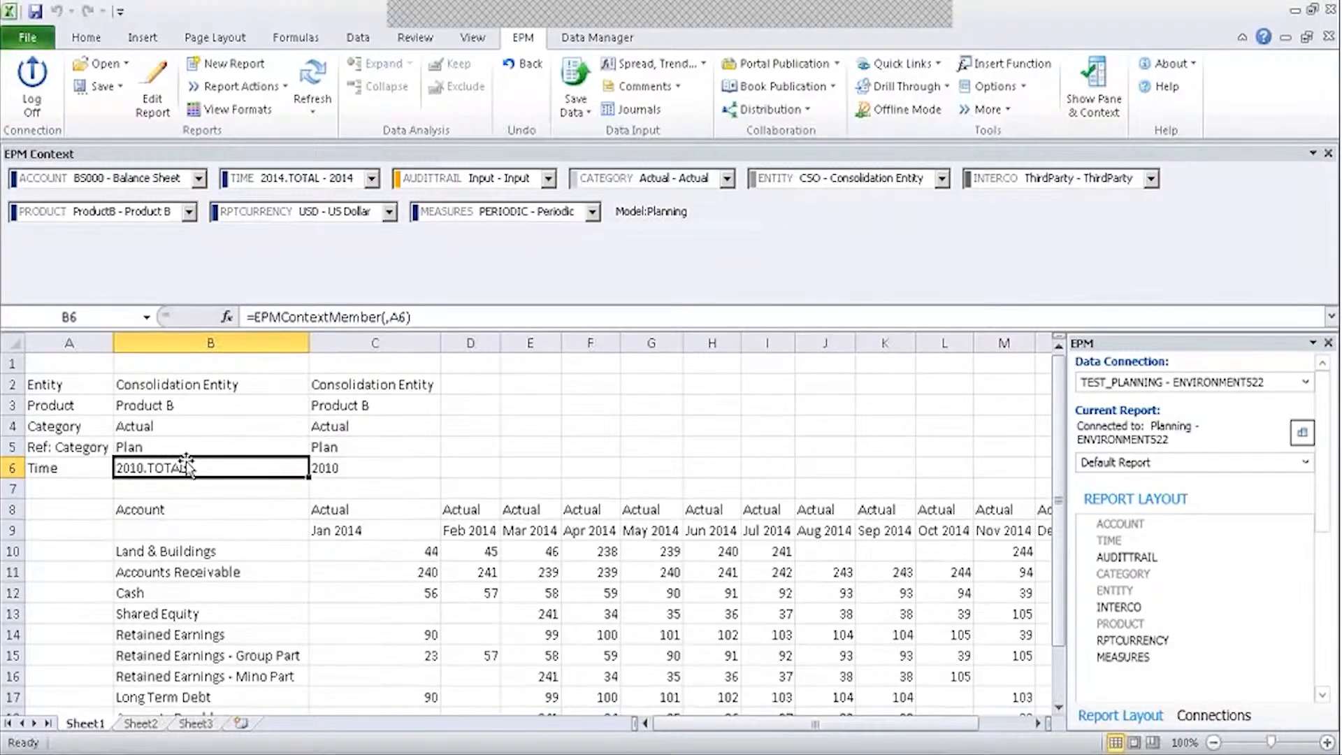
left_click(301, 178)
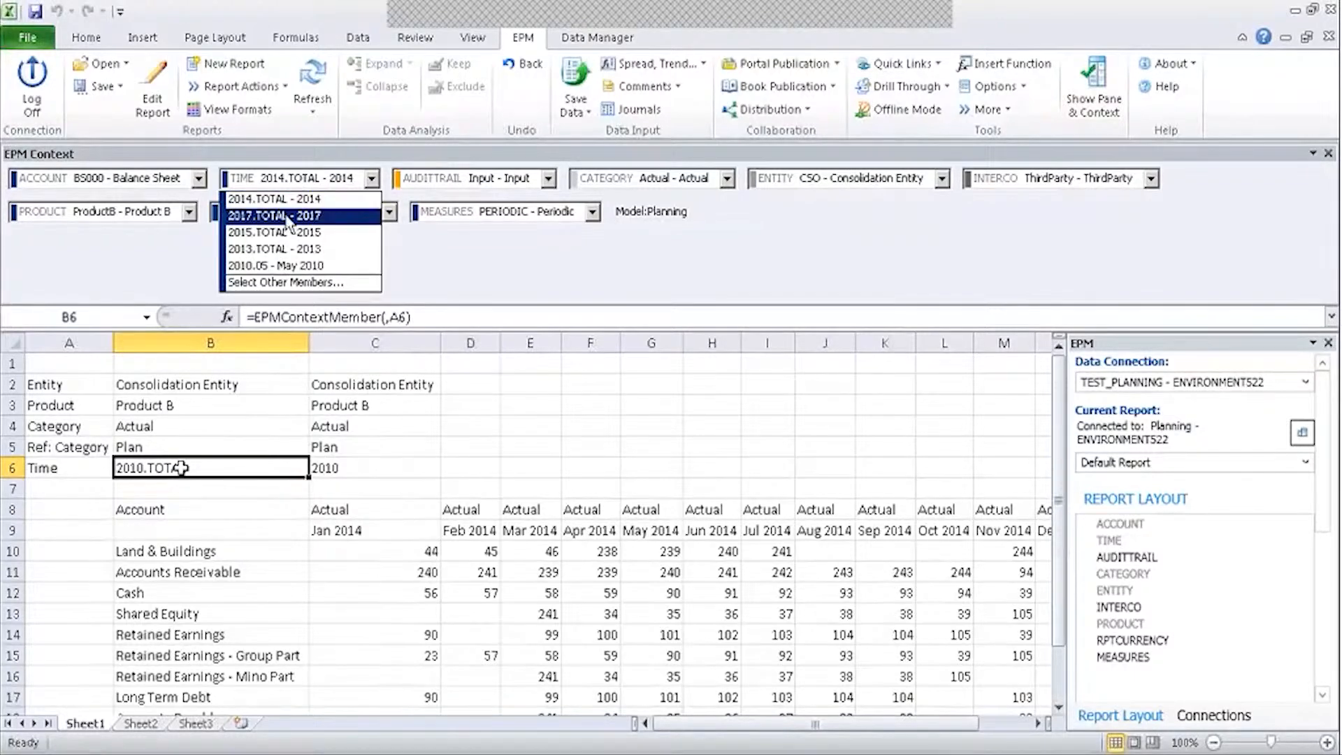
left_click(265, 249)
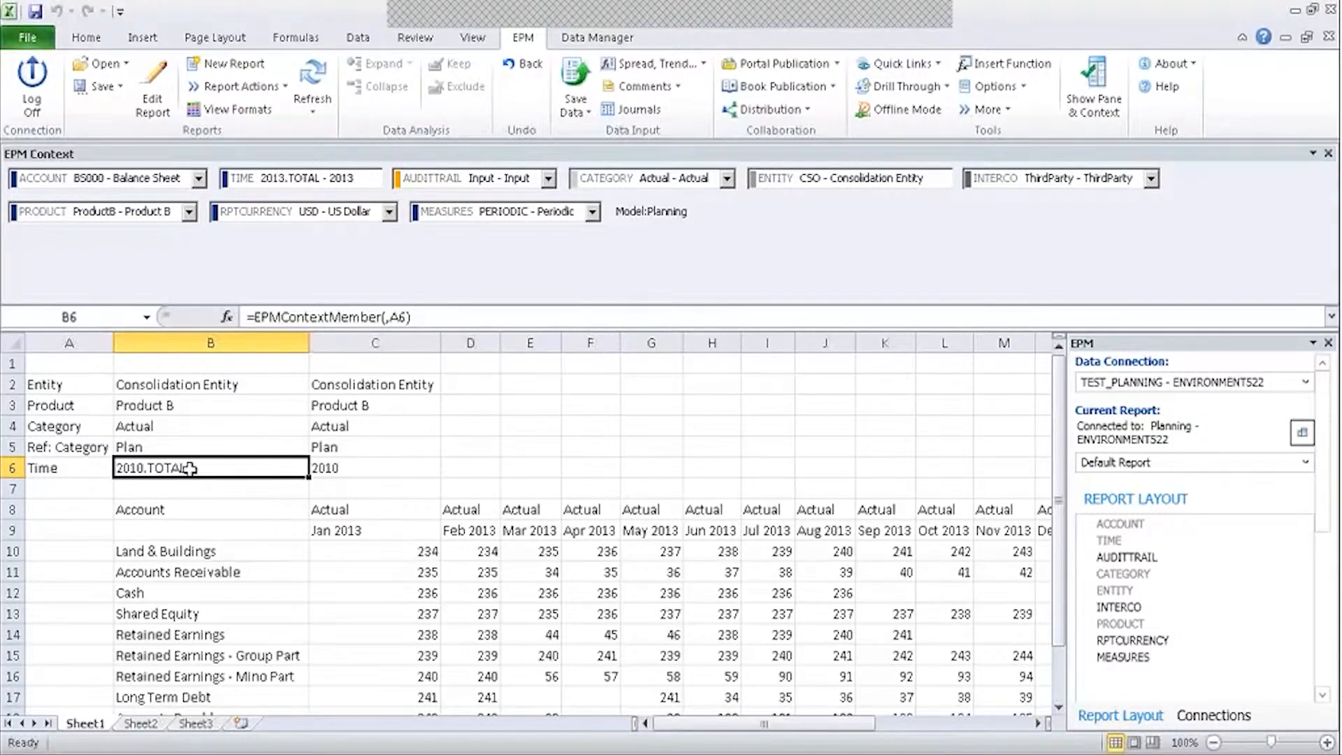
left_click(370, 470)
Change the Time member in cell B6 to 2012.
left_click(228, 471)
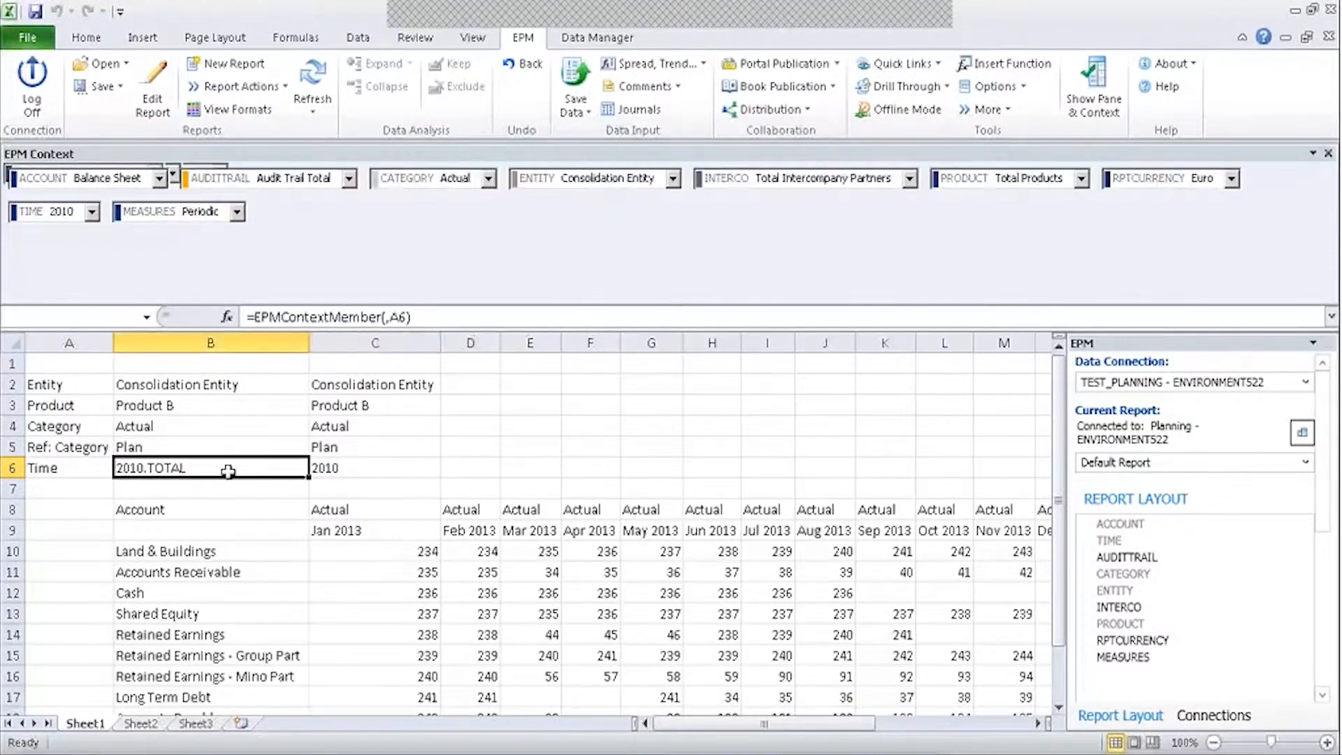
double_click(228, 472)
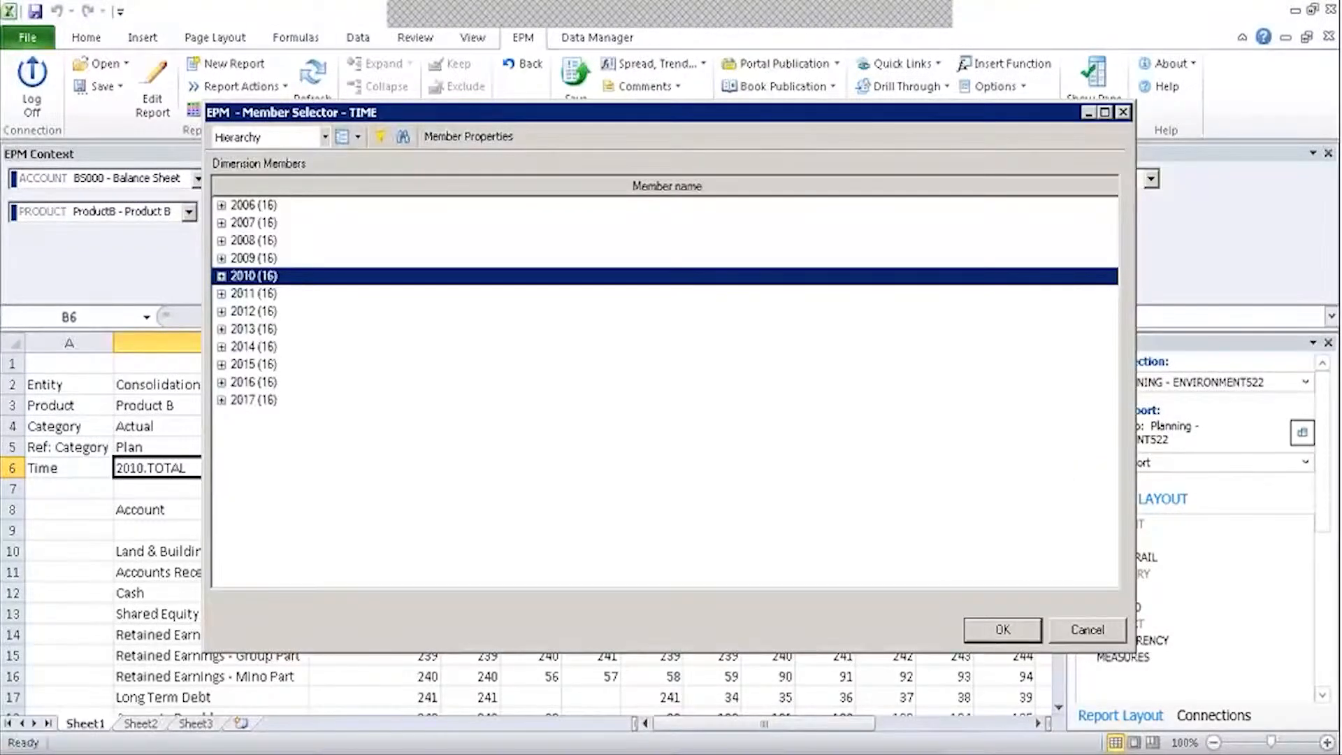
left_click(263, 312)
left_click(1003, 629)
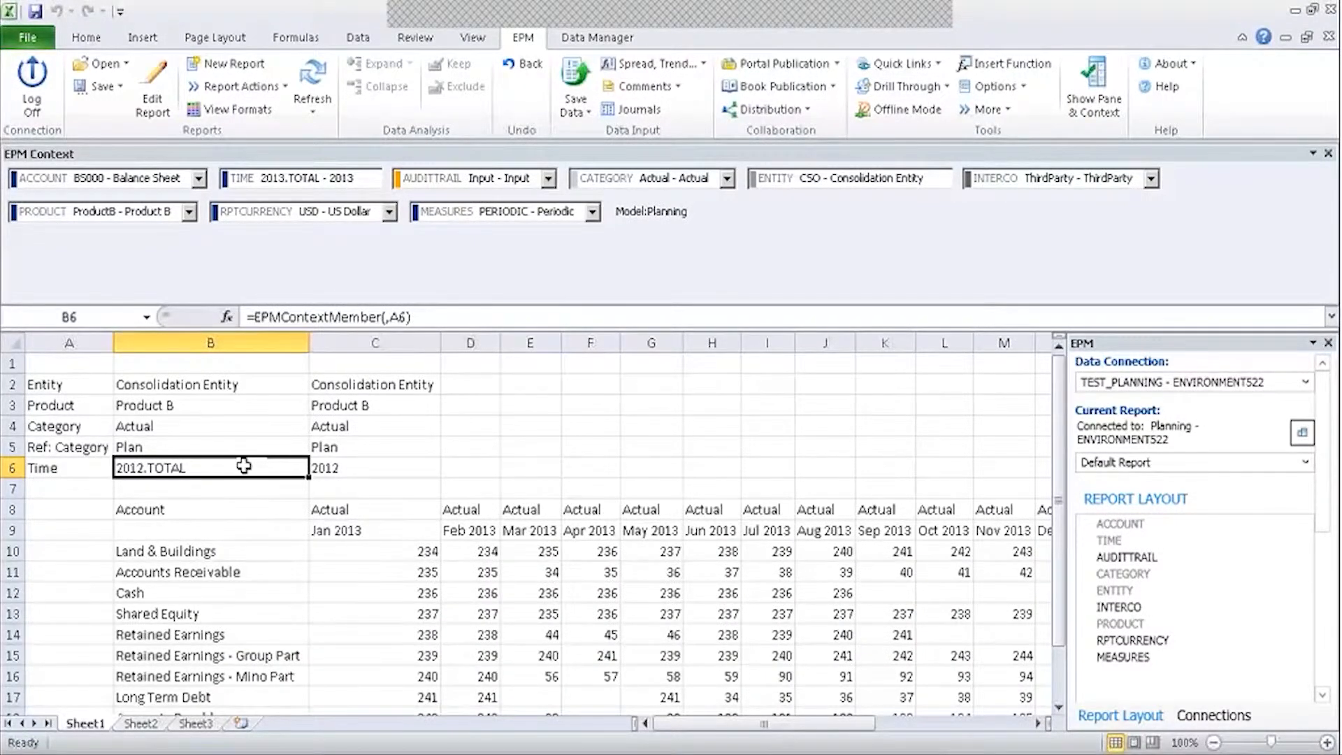
Set the Time context to 2010.05 - May 2010.
left_click(345, 528)
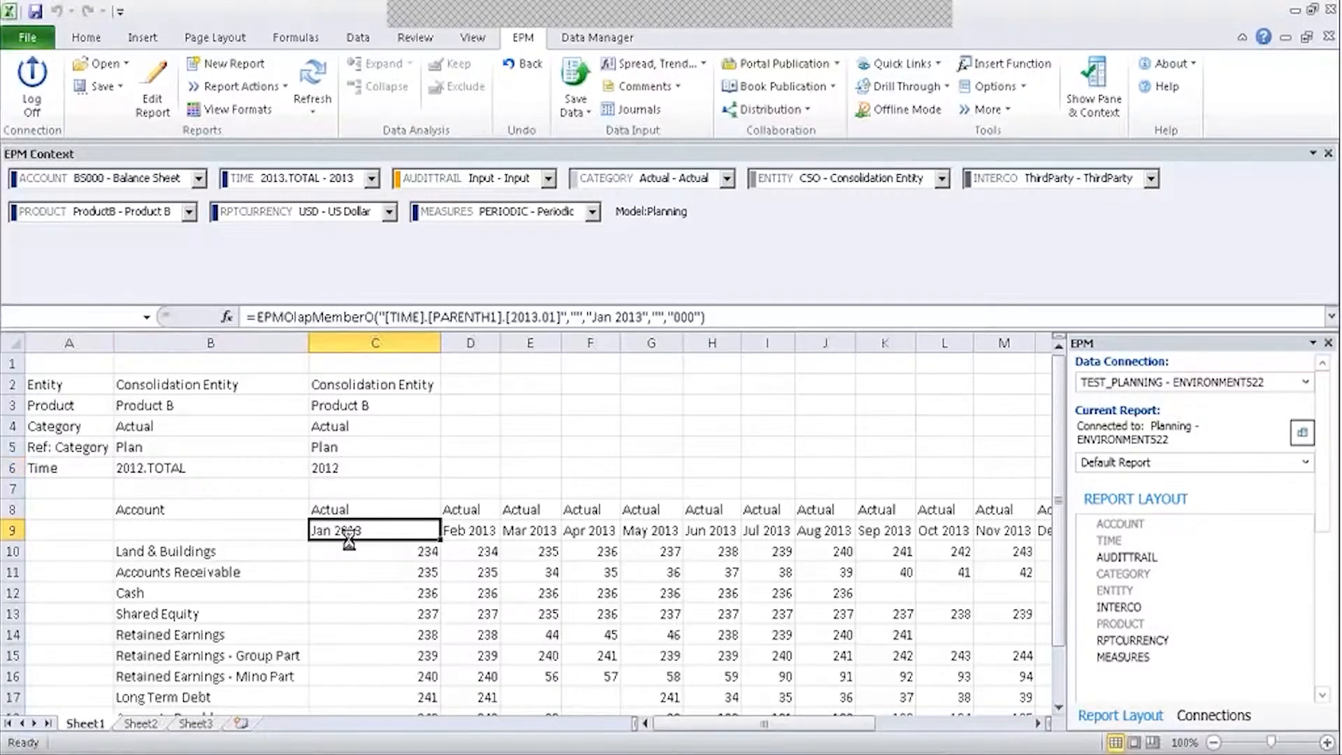
left_click(372, 179)
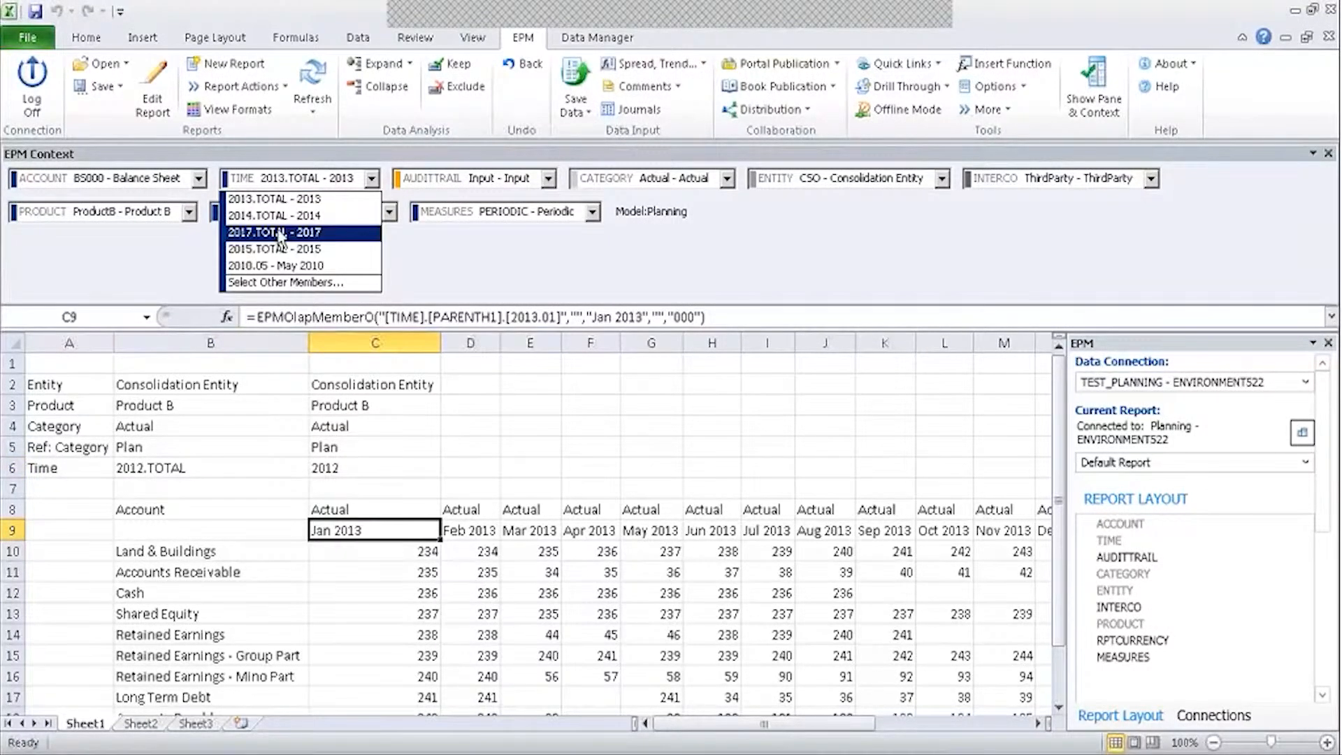
left_click(276, 266)
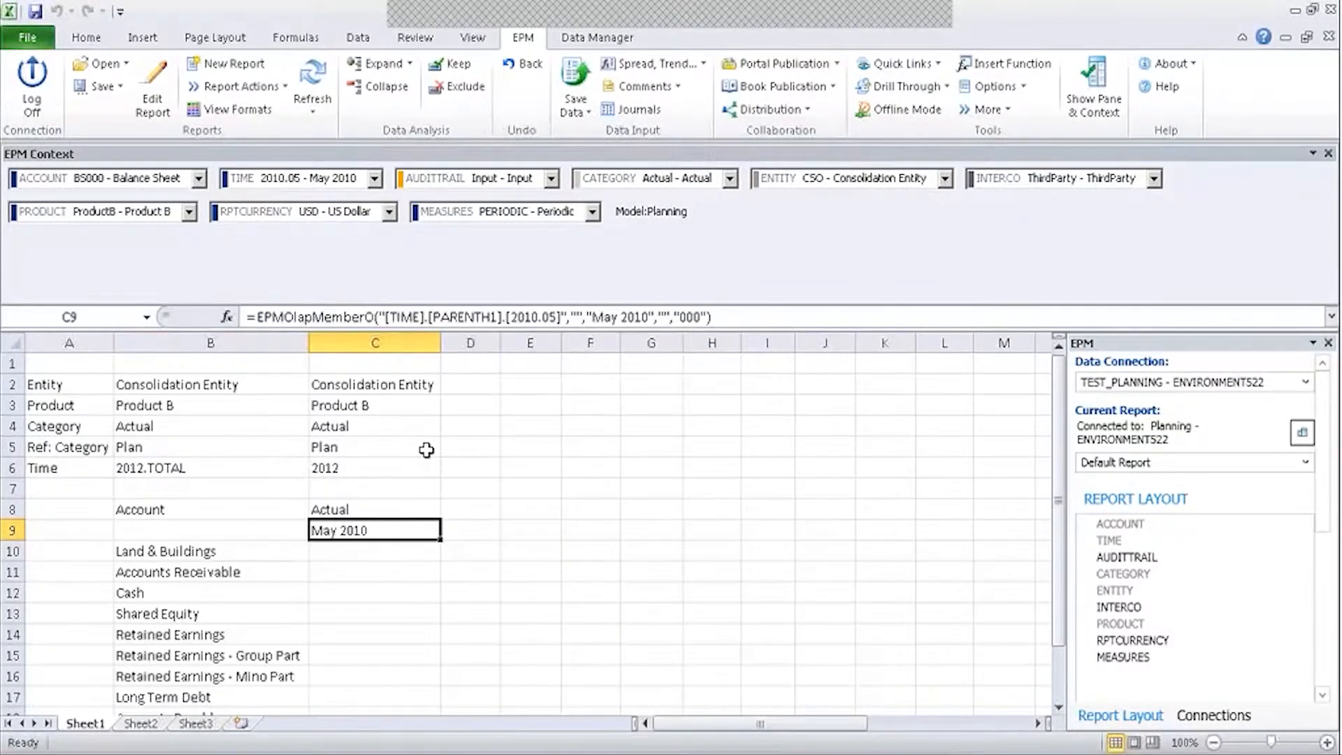
left_click(163, 471)
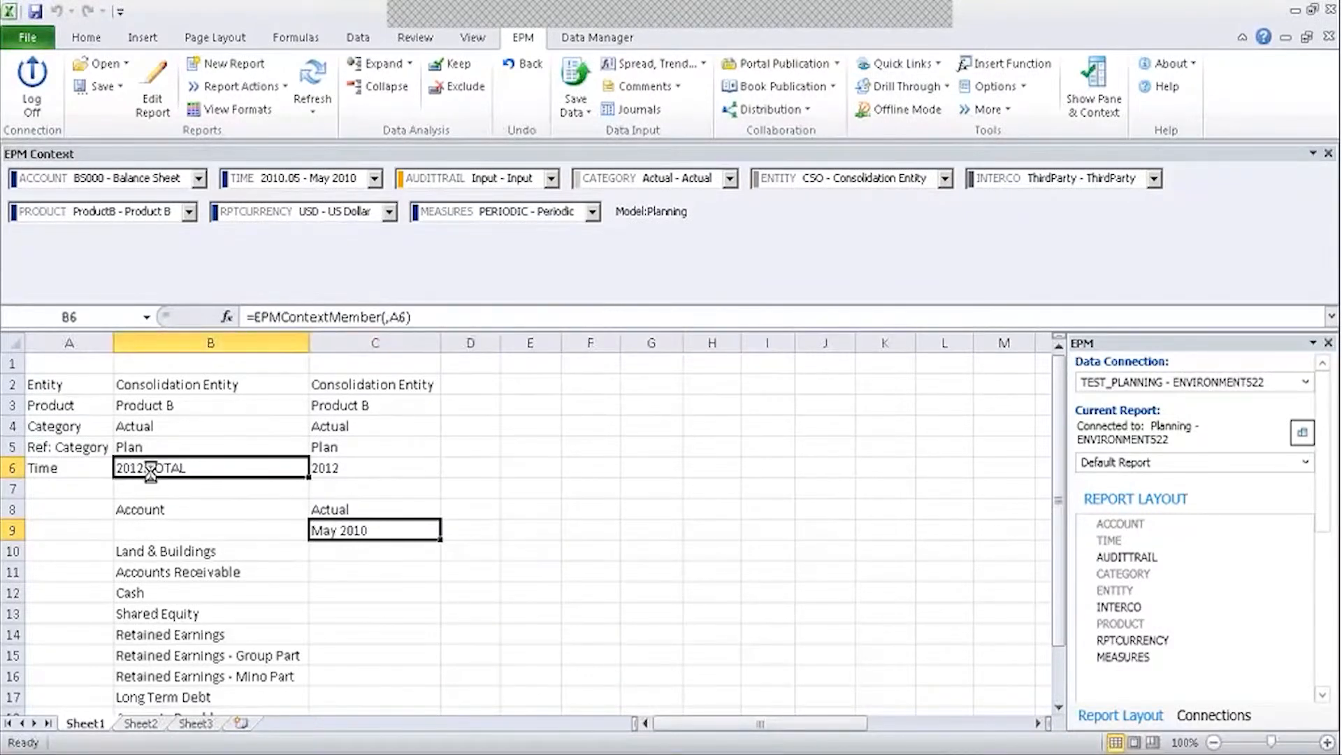
left_click(79, 472)
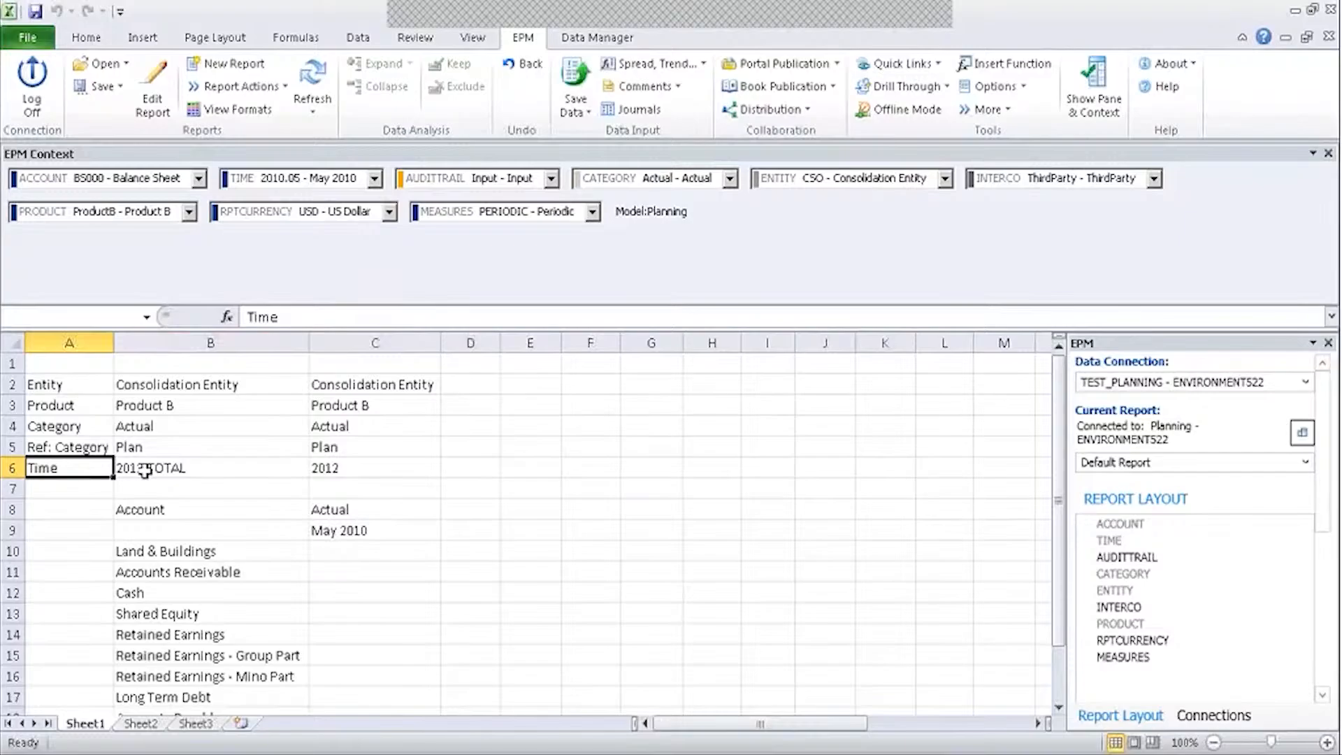
Close the CATEGORY members page in the web admin and return to the Excel report.
key("alt+Tab")
key("alt+Tab")
key("alt+Tab")
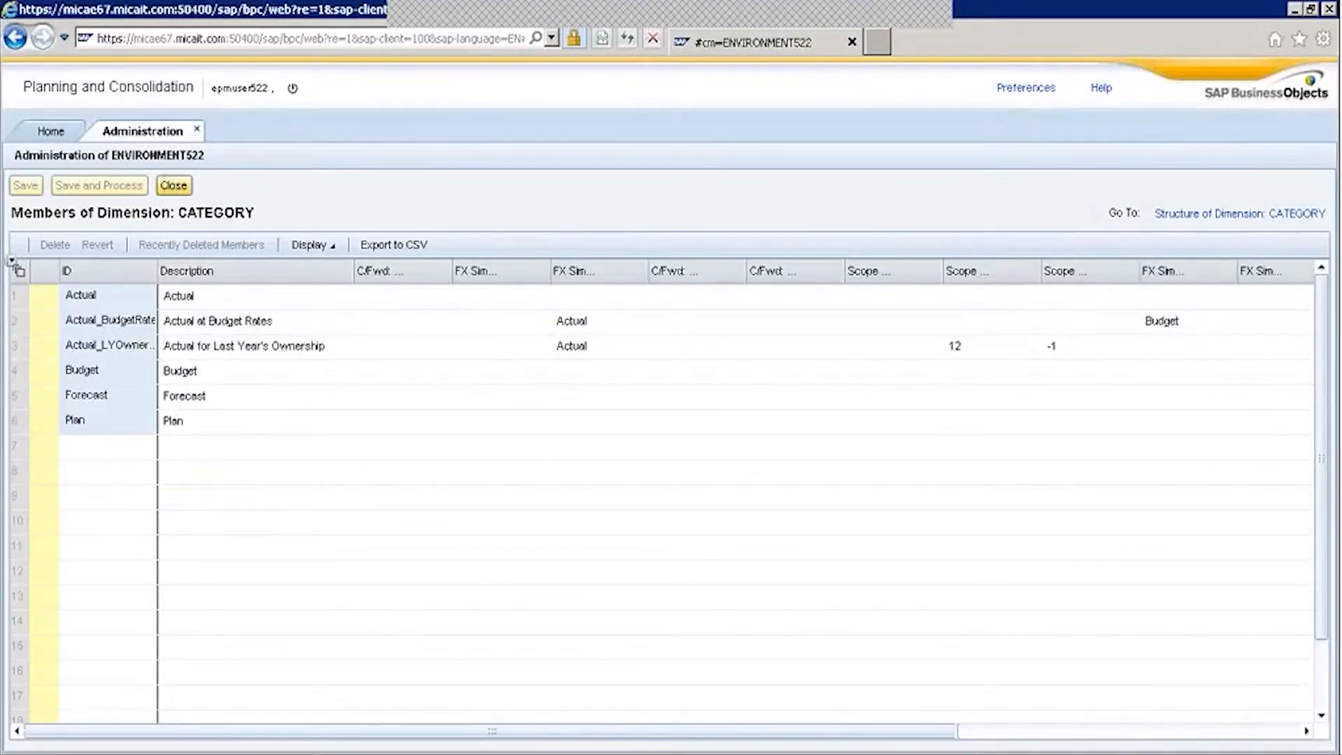
left_click(174, 185)
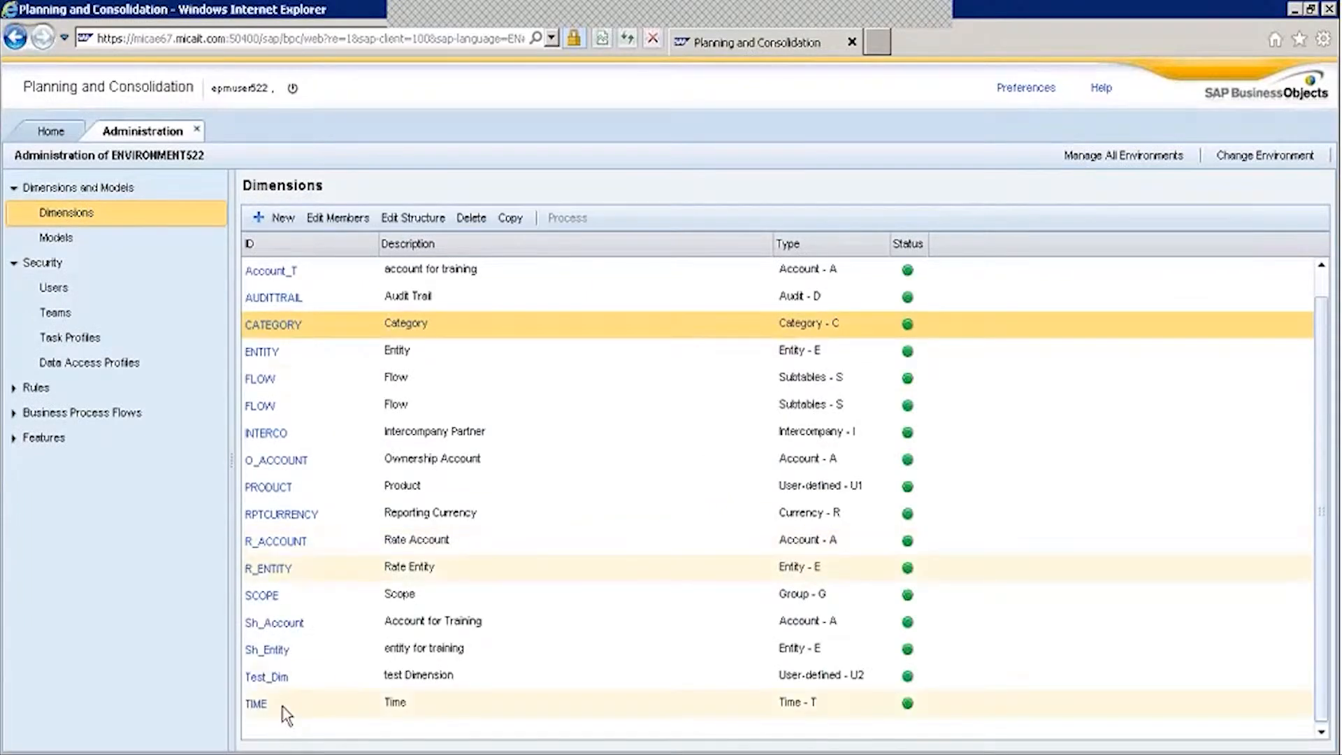
key("alt+Tab")
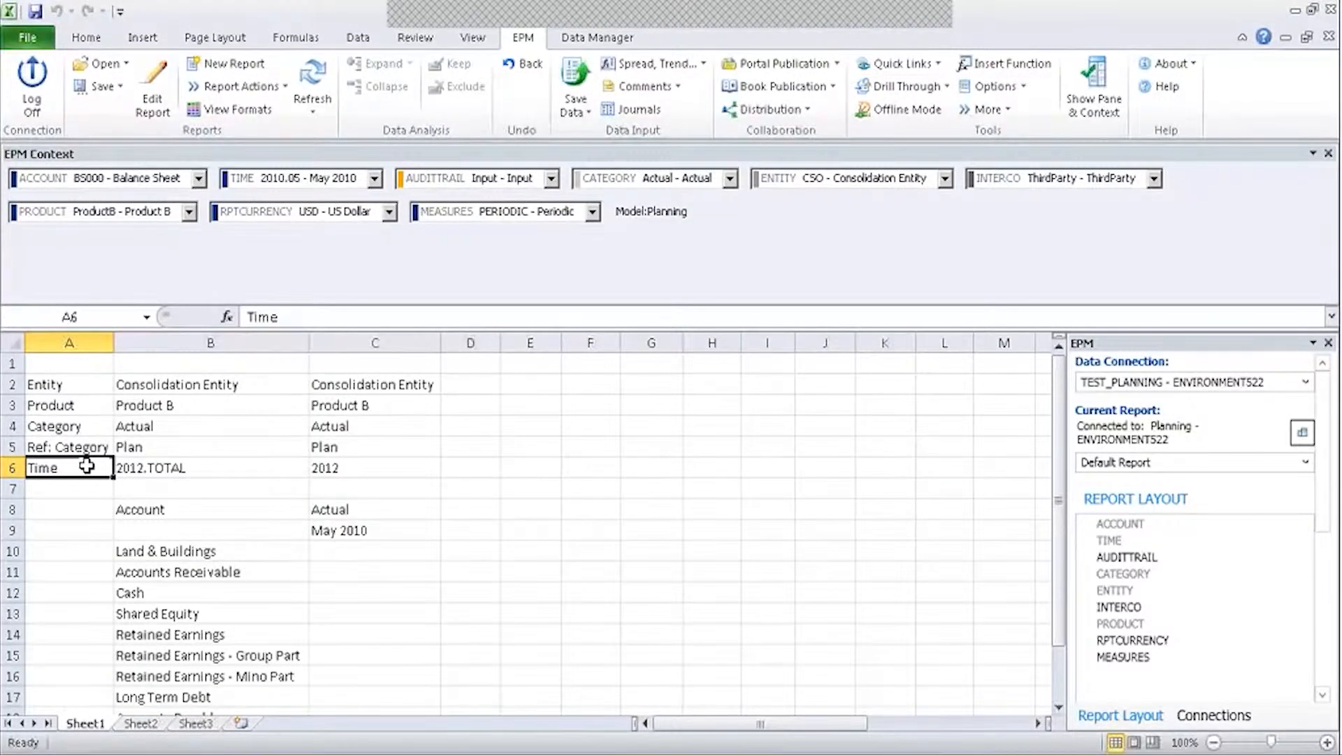
Relabel cell A6 as TIME and refresh the report.
type("TIME")
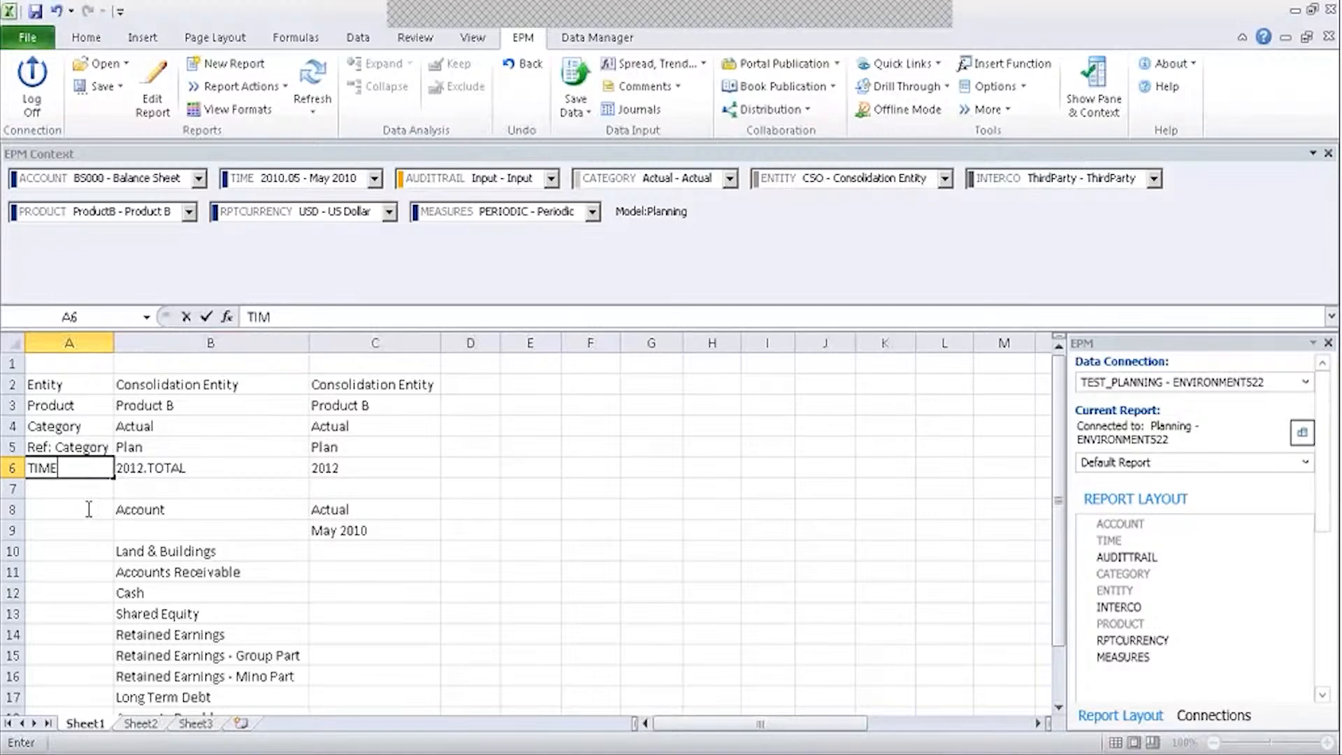
left_click(89, 509)
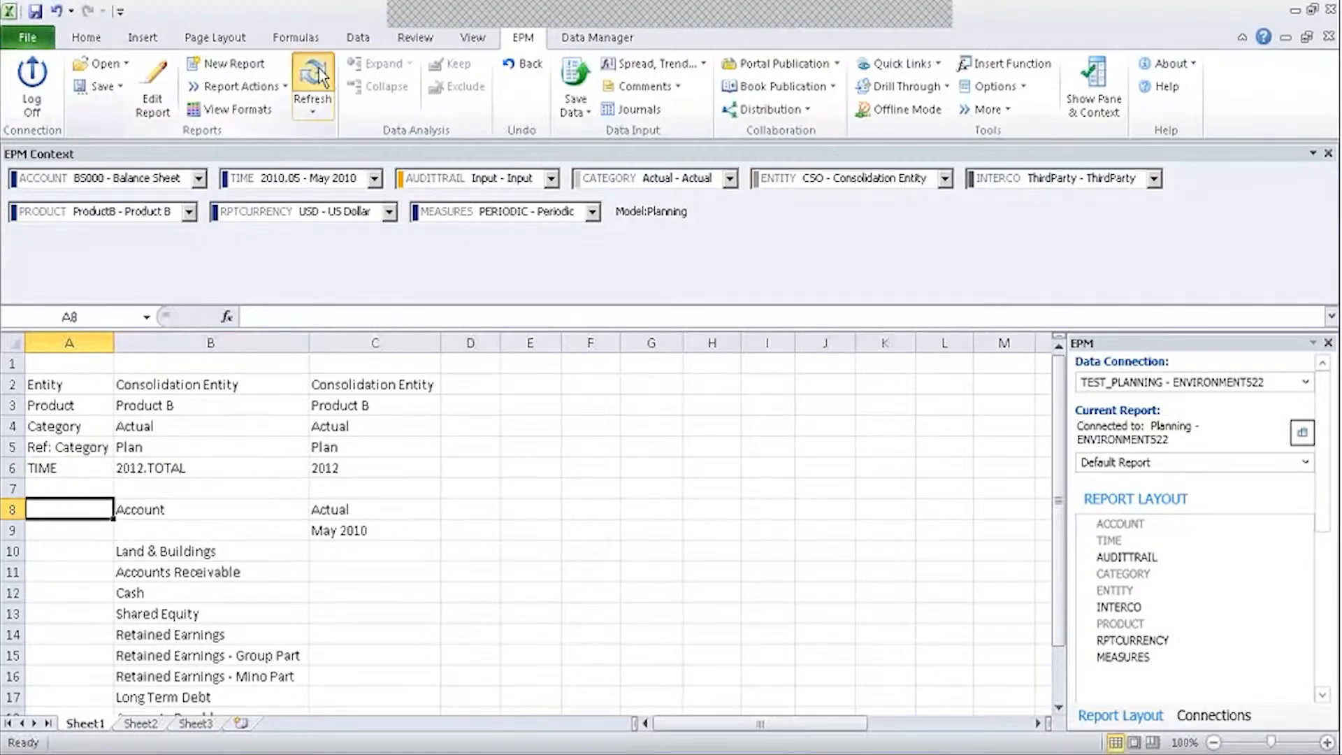
left_click(318, 75)
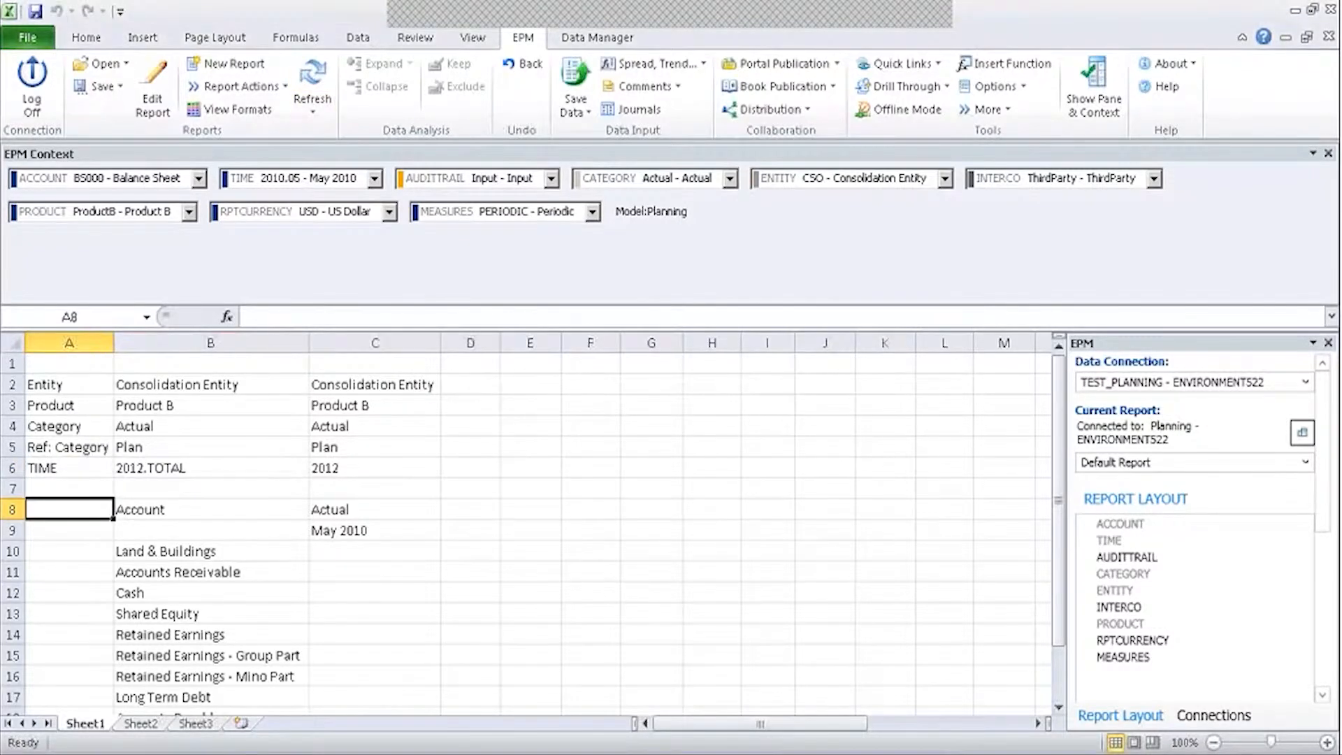
Set B6's Time member to 2010.
double_click(195, 467)
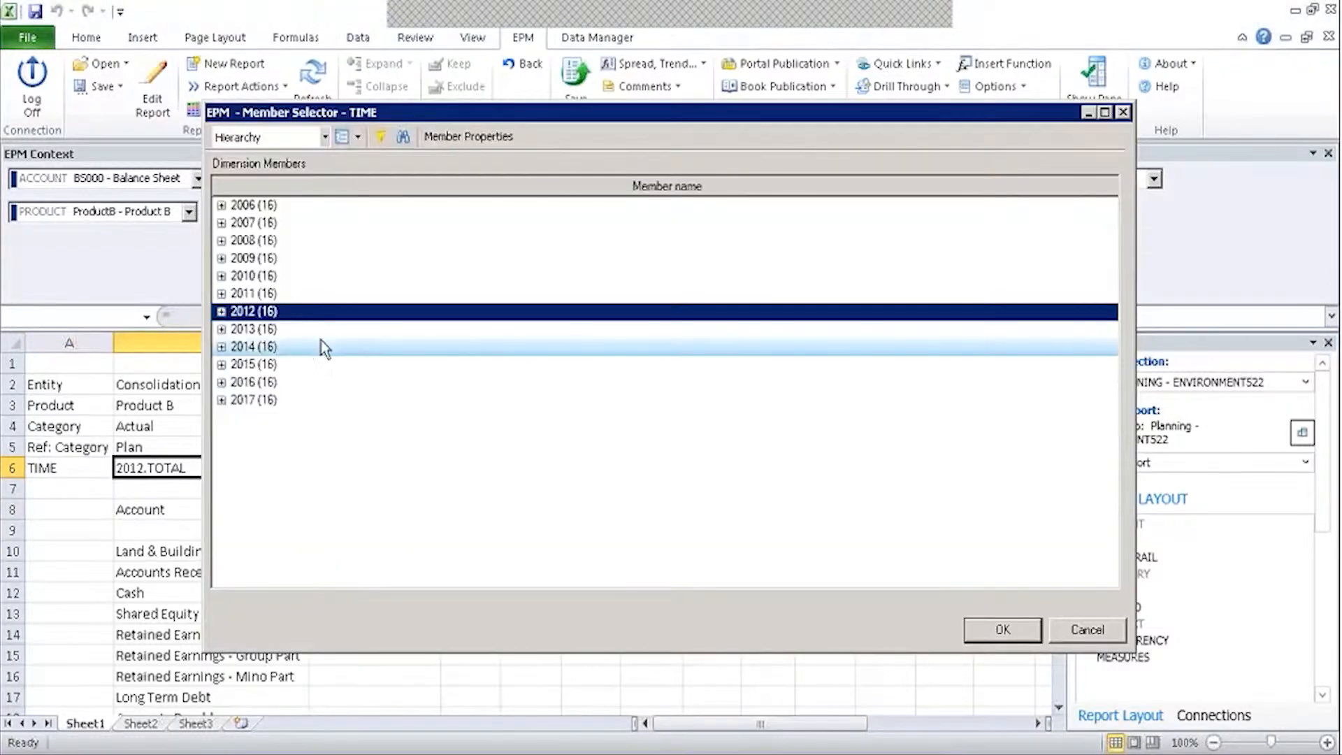
left_click(265, 275)
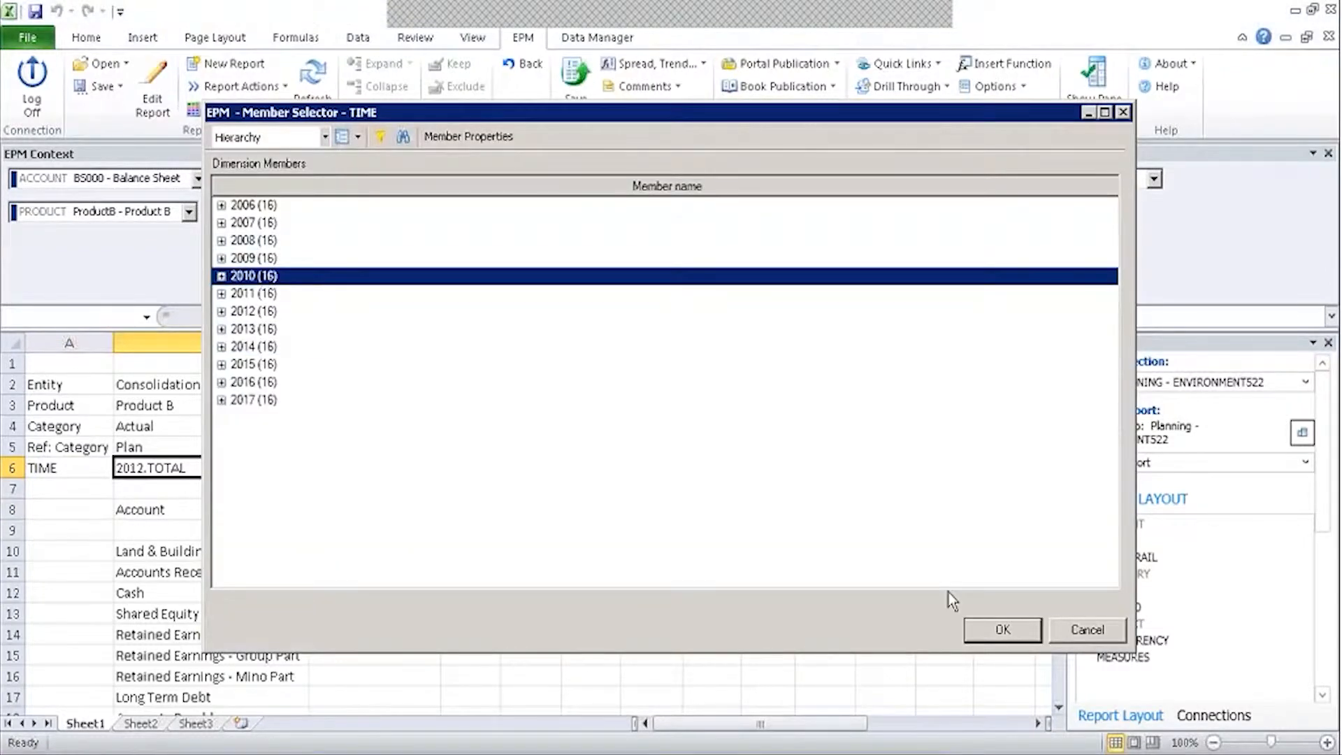
left_click(984, 624)
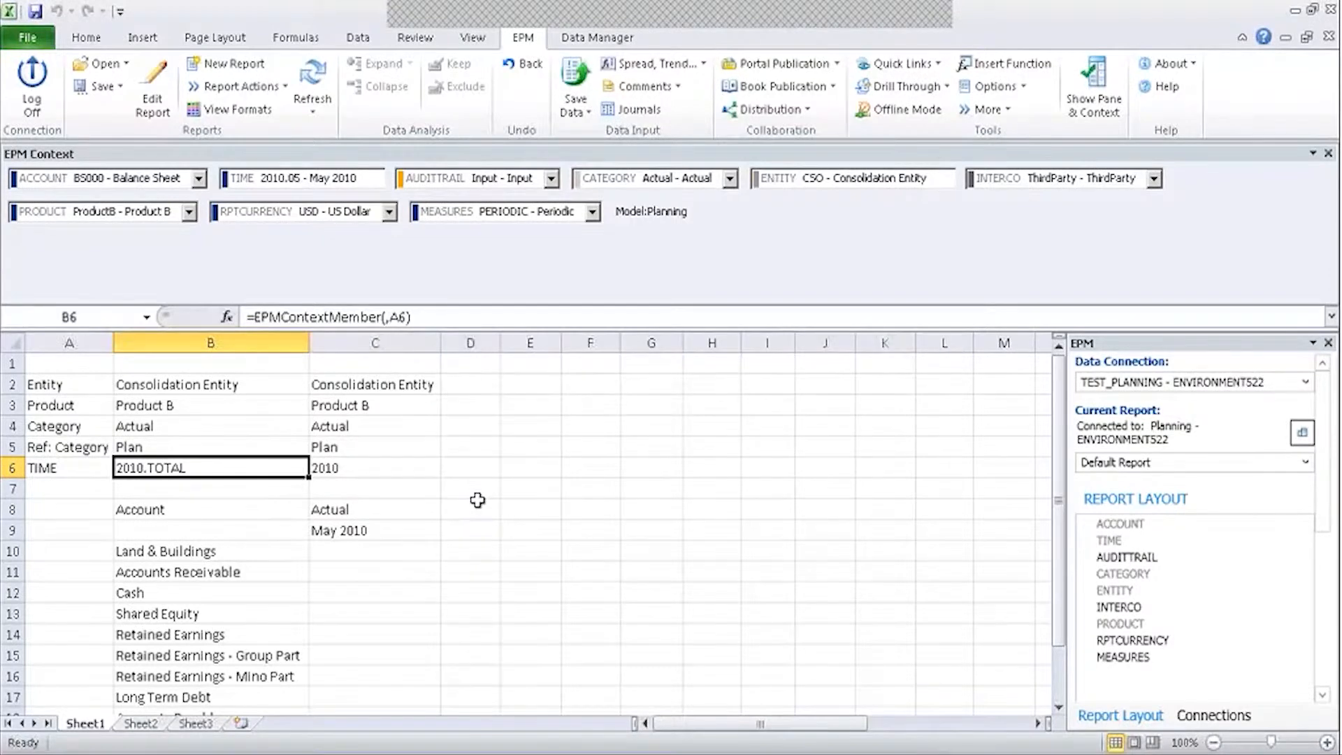
Set the Time context to 2014.TOTAL - 2014, leaving the currency unchanged.
left_click(339, 209)
left_click(338, 203)
left_click(341, 179)
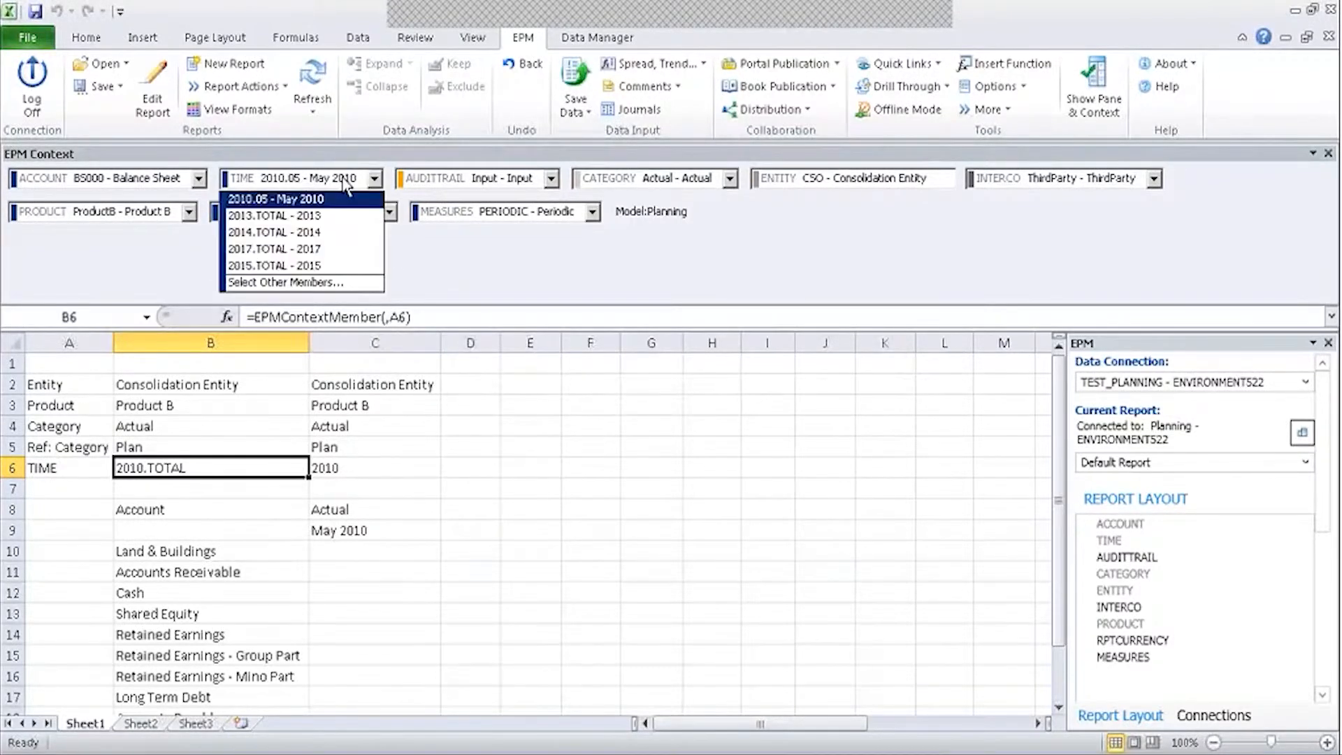
left_click(299, 233)
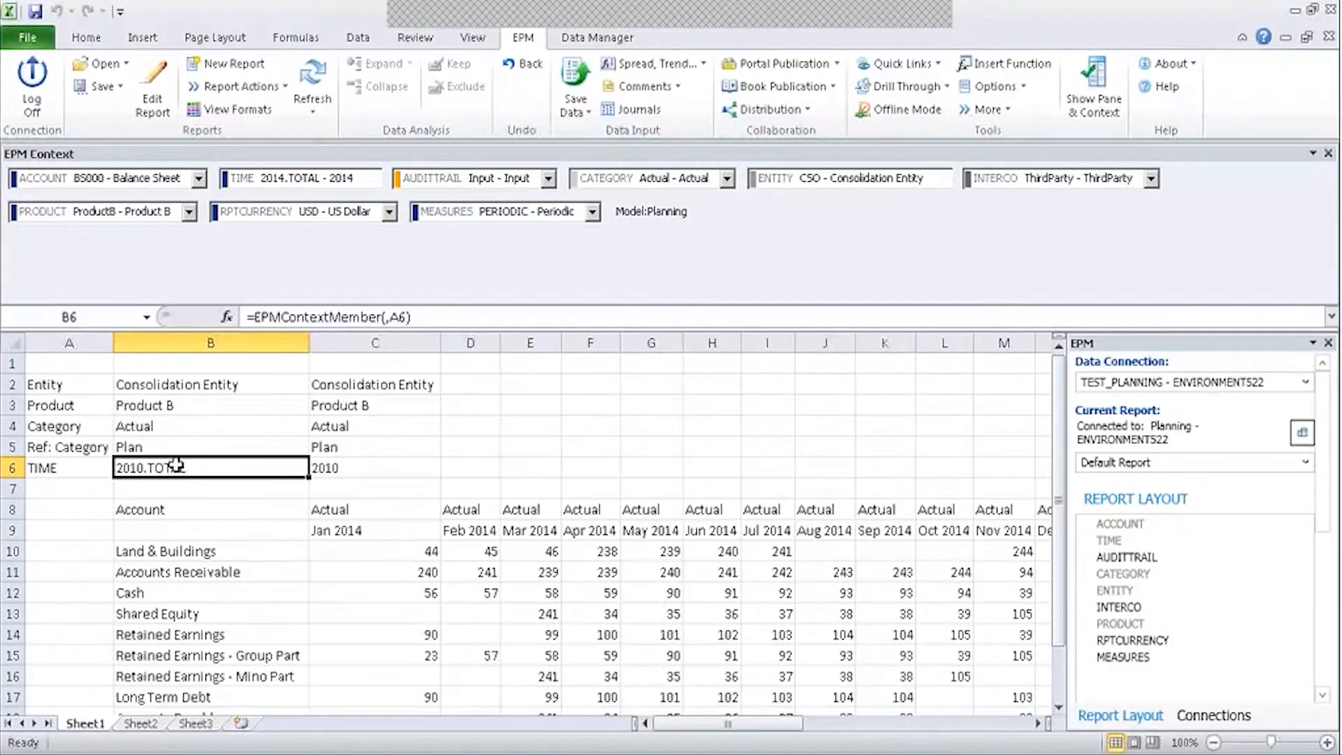
Open the reference category's member choices for B5 and cancel, keeping Plan.
left_click(430, 476)
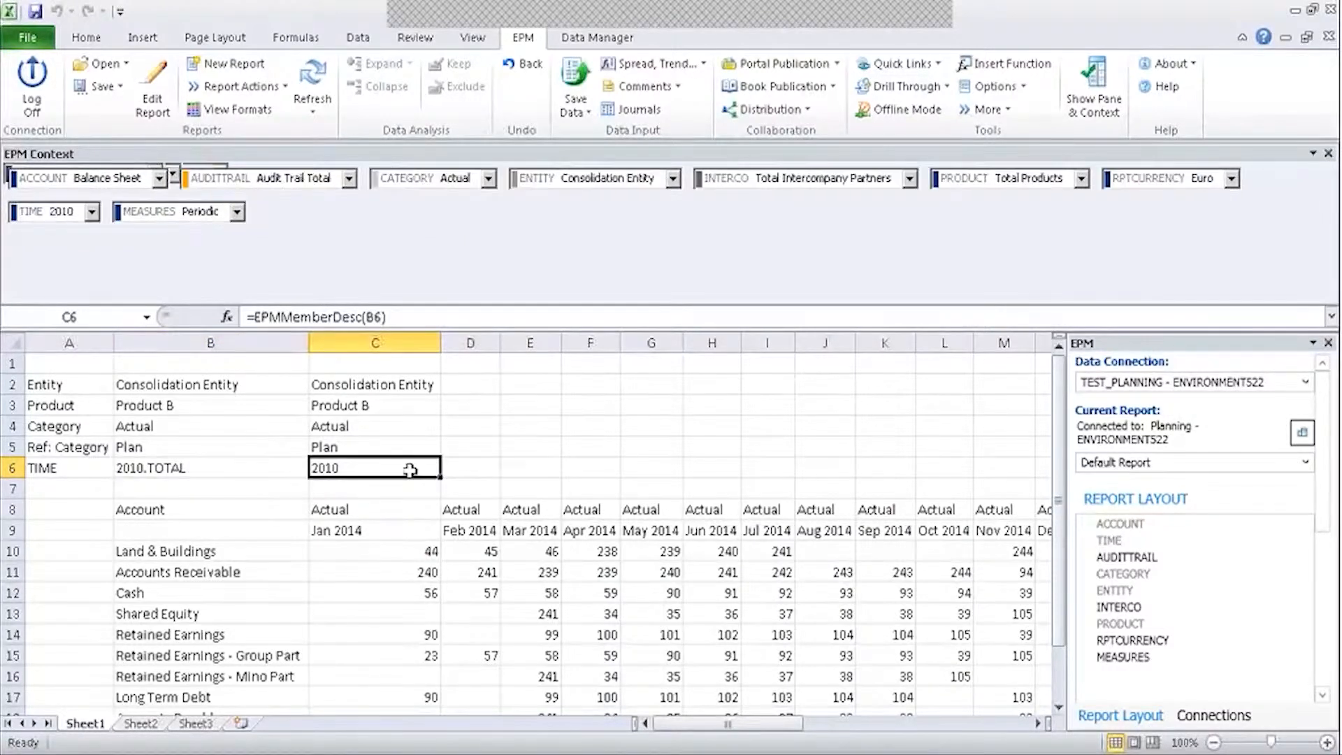
double_click(140, 450)
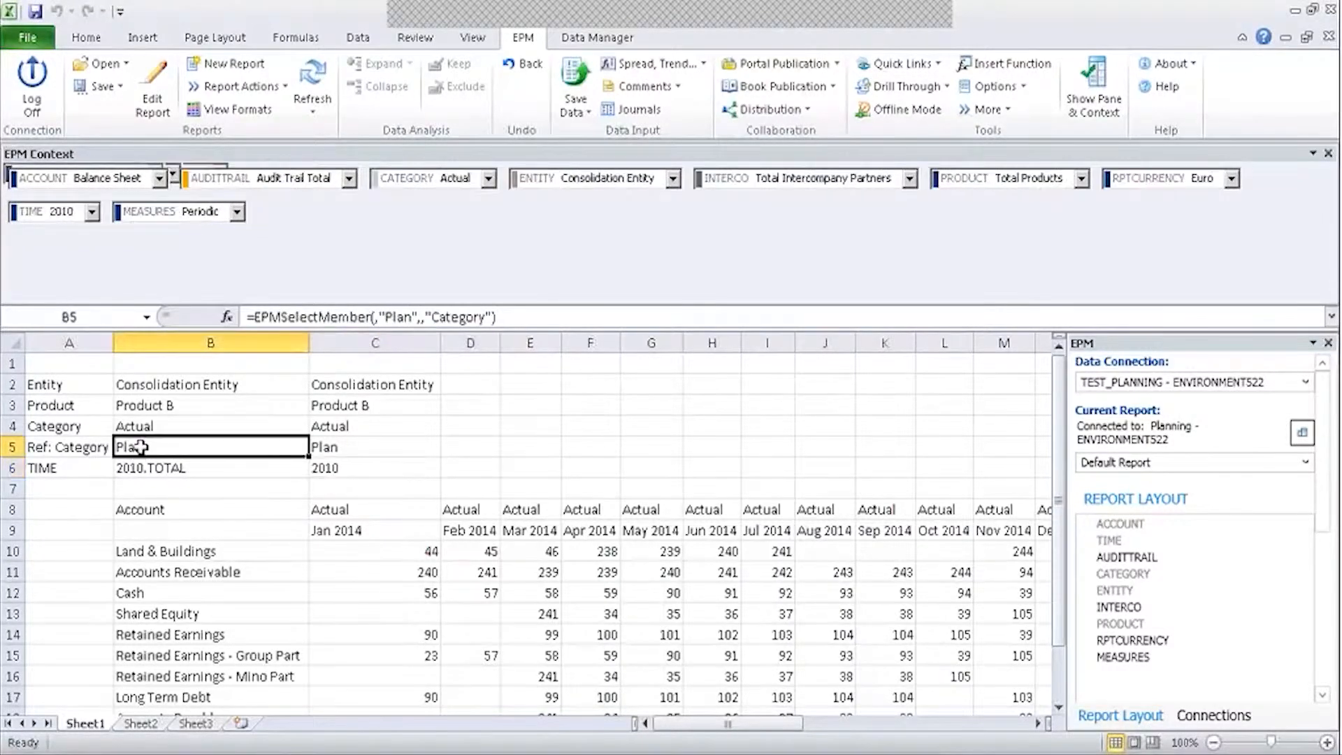
left_click(255, 205)
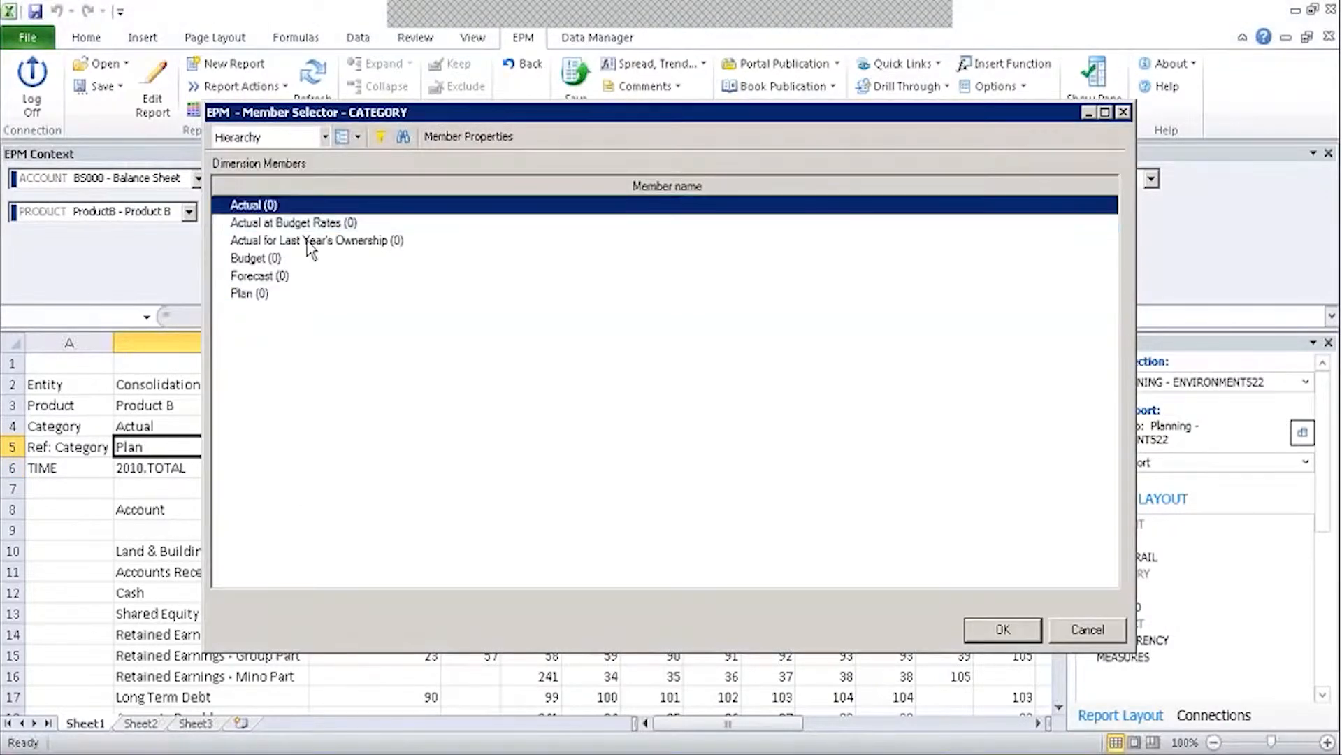
left_click(1095, 630)
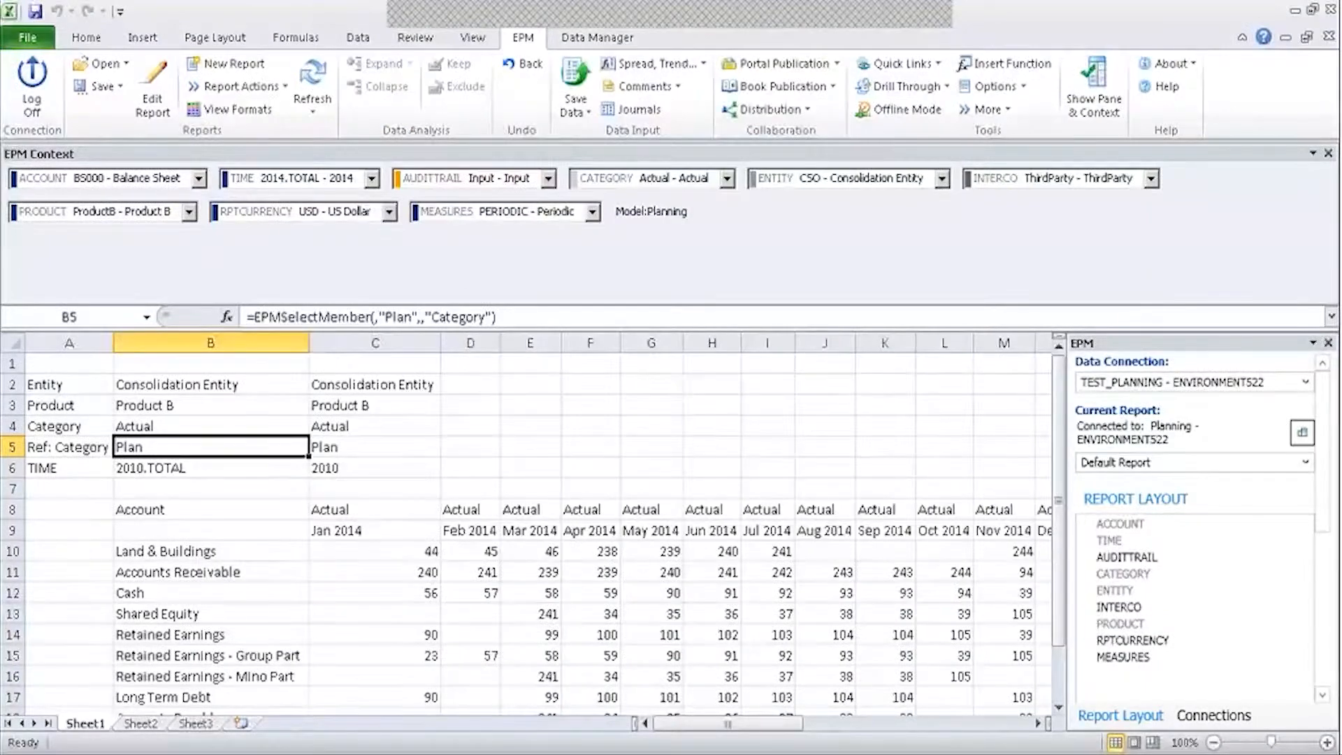
Change the Category cell B4 from Actual to Budget.
left_click(181, 426)
double_click(181, 426)
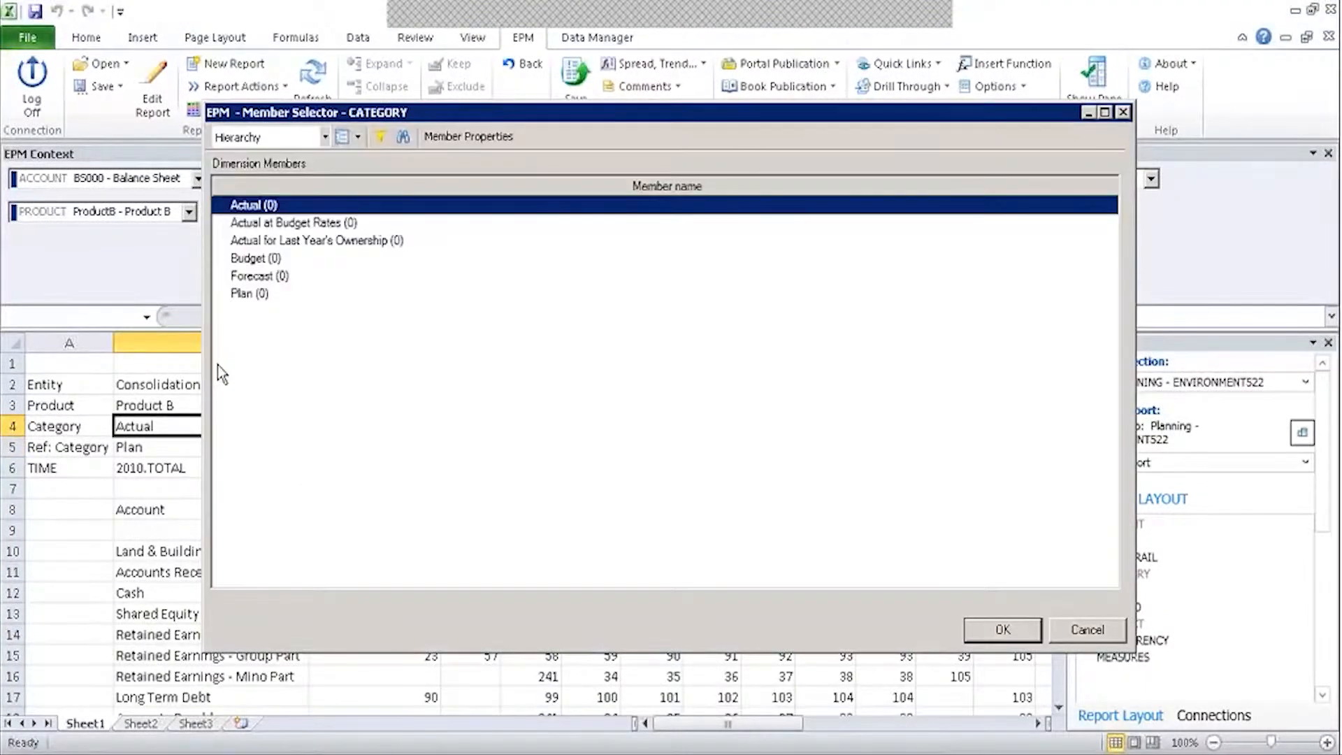
left_click(269, 259)
left_click(973, 627)
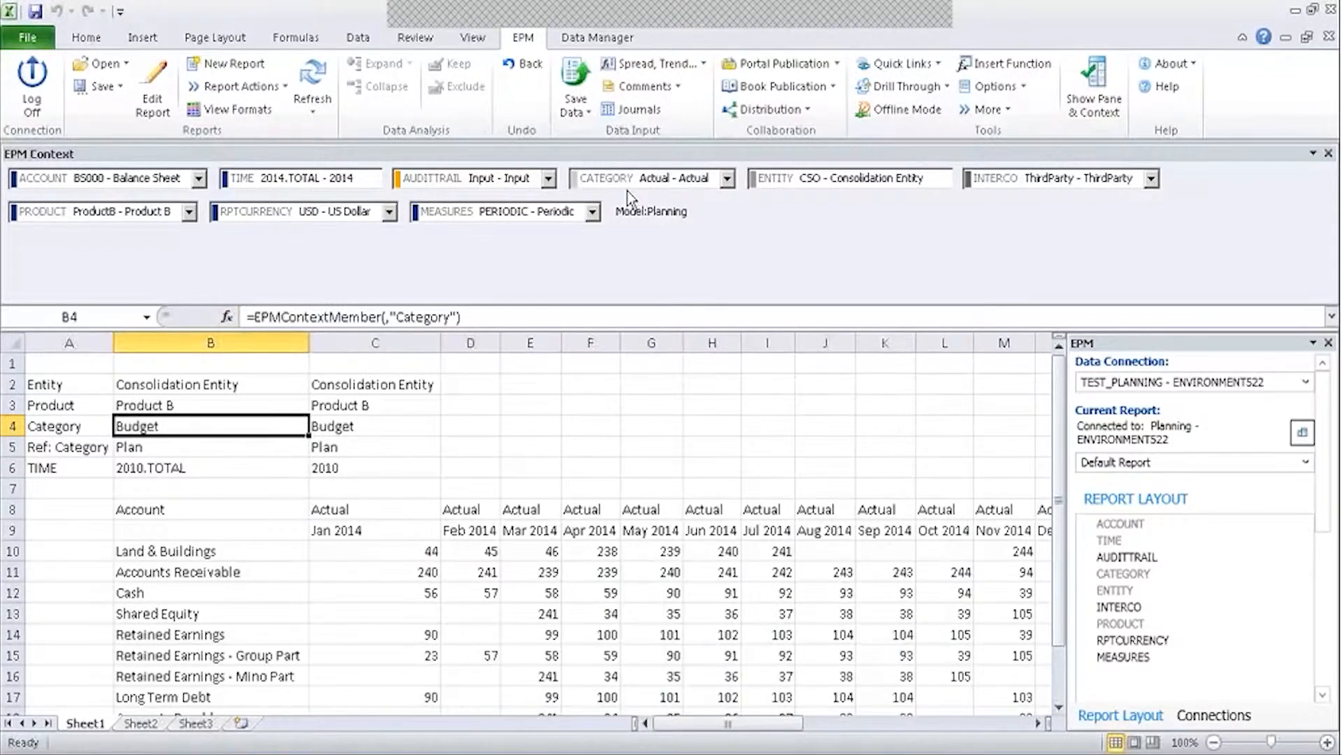
Replace B6's Dimension argument A6 with "Time", giving =EPMContextMember(,"Time"), and refresh.
left_click(63, 425)
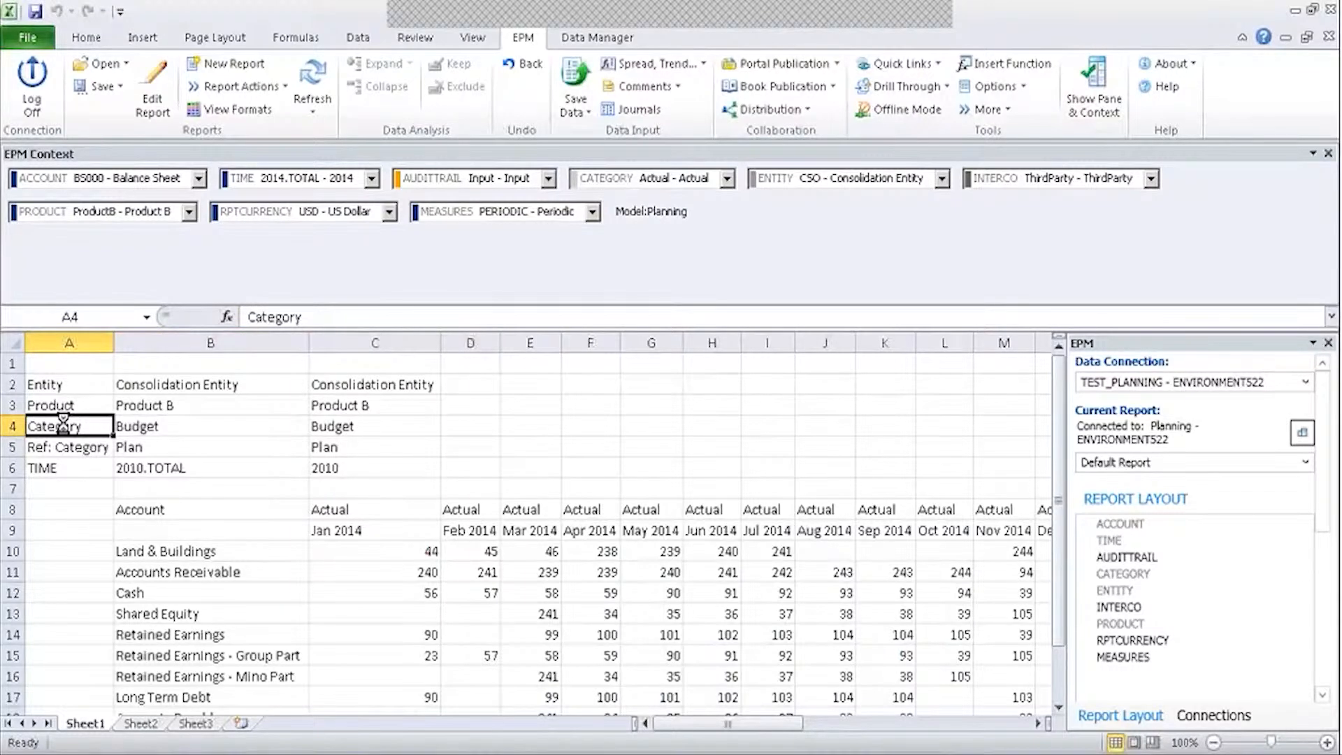
left_click(152, 426)
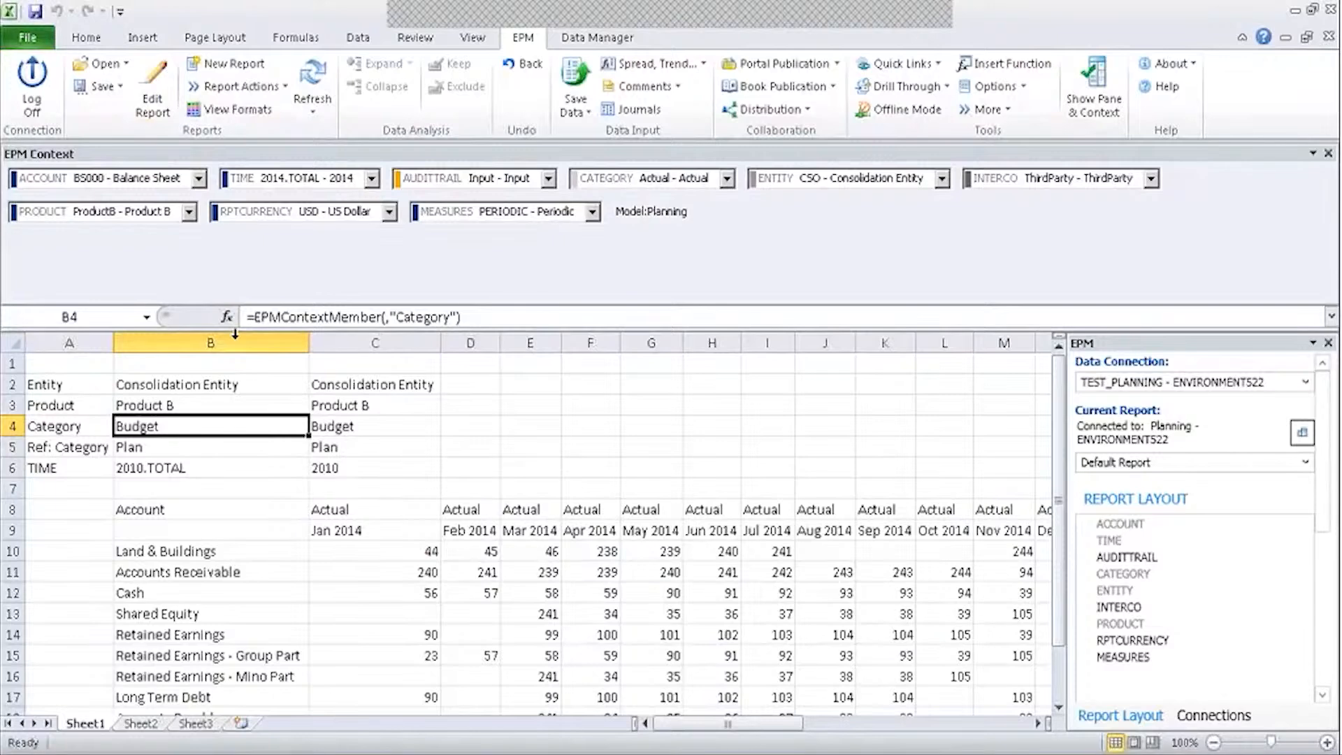
left_click(172, 465)
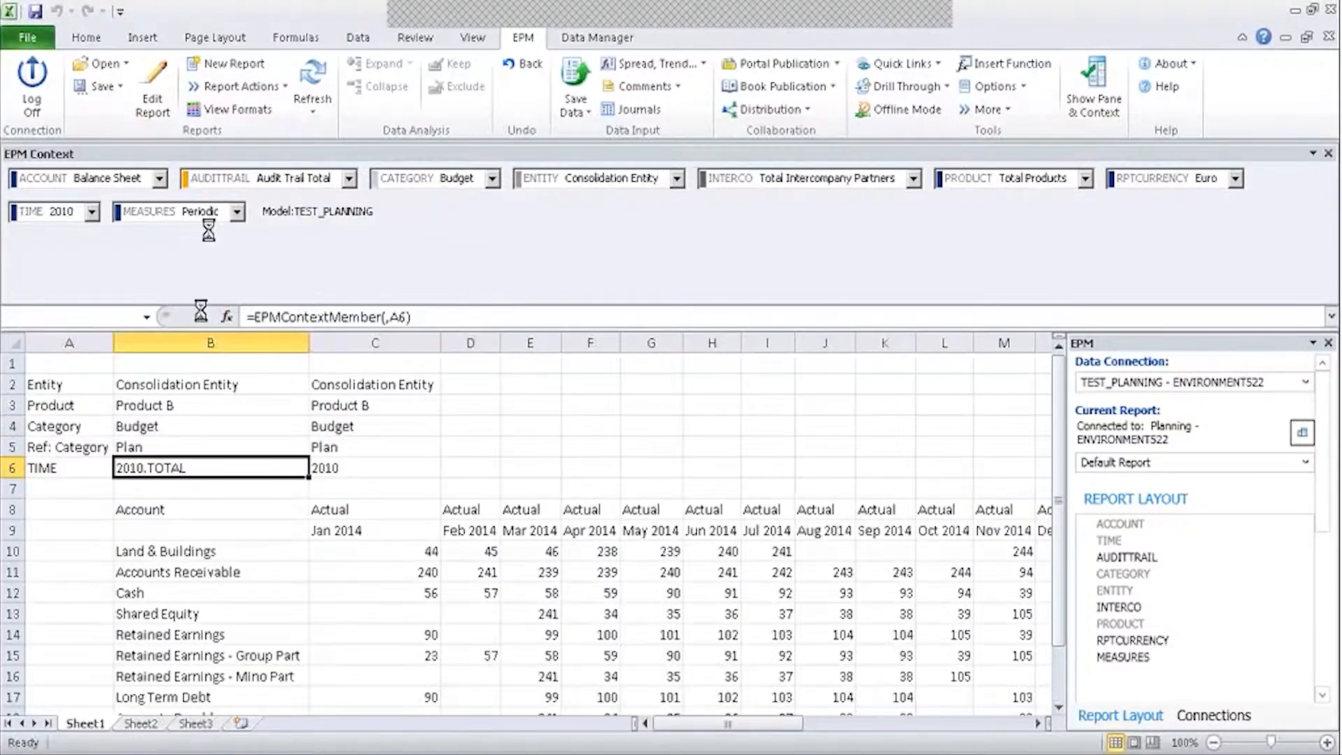
left_click(227, 318)
left_click(622, 397)
type("Time")
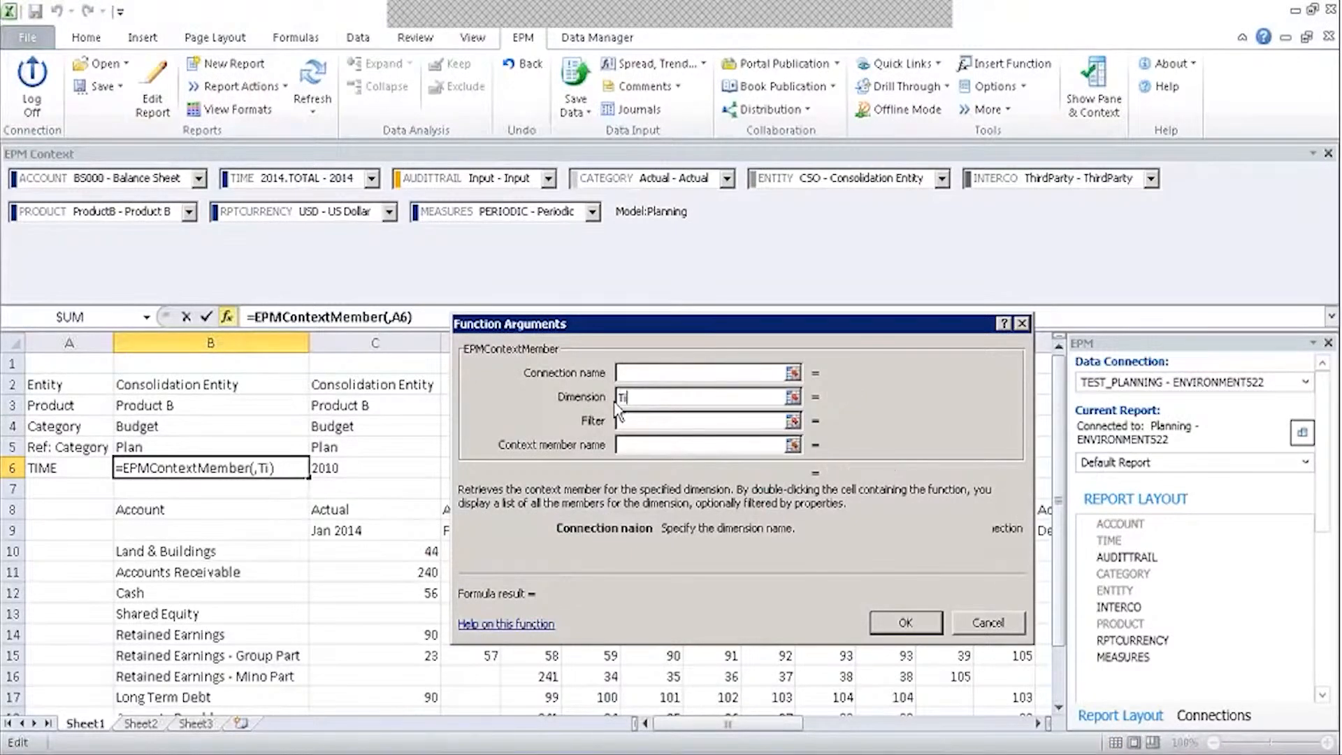
key("Tab")
left_click(912, 631)
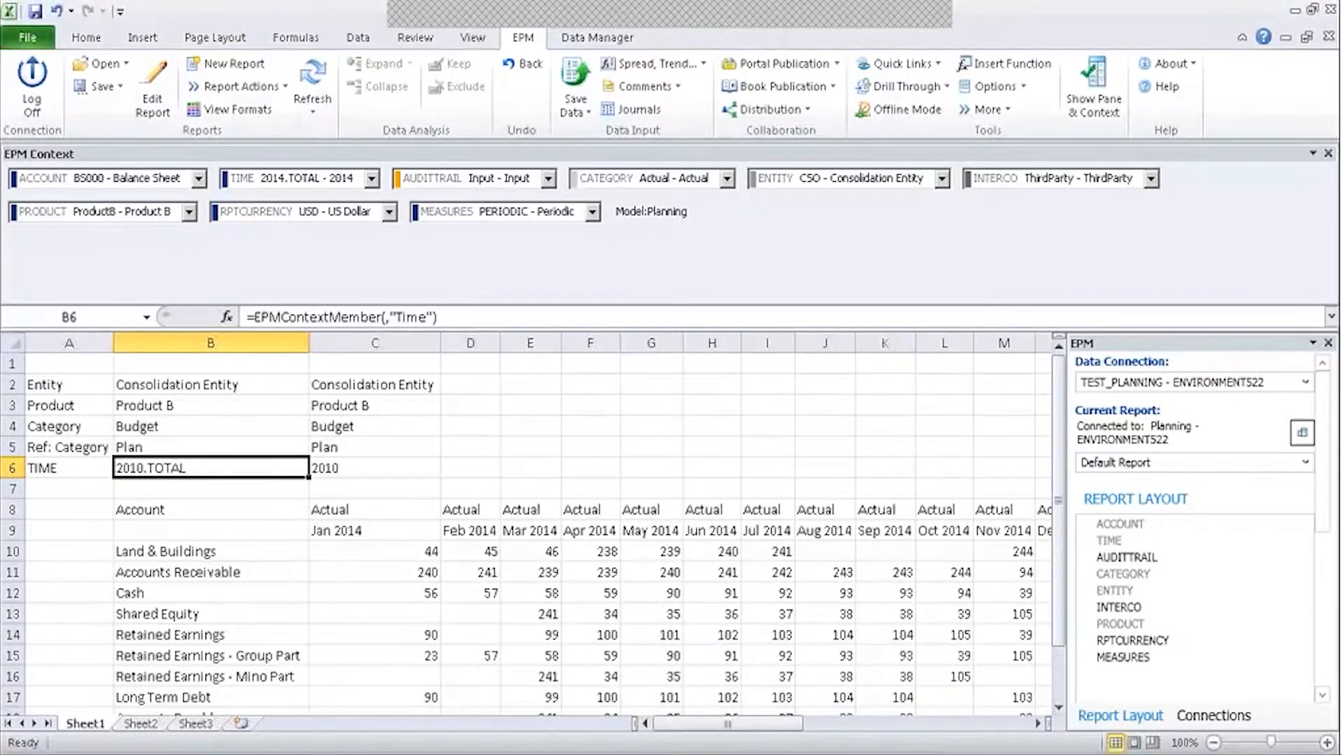
left_click(313, 81)
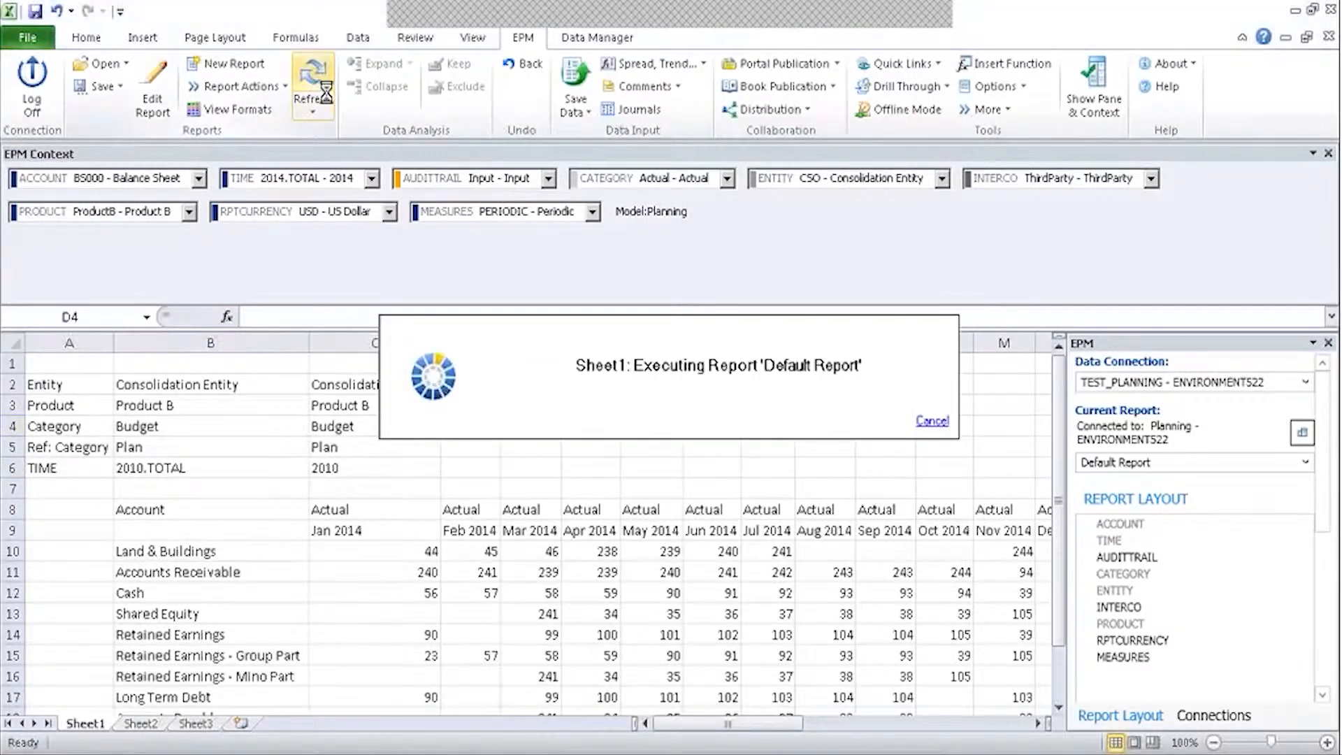
Set the TIME cell B6 to 2011.
double_click(154, 467)
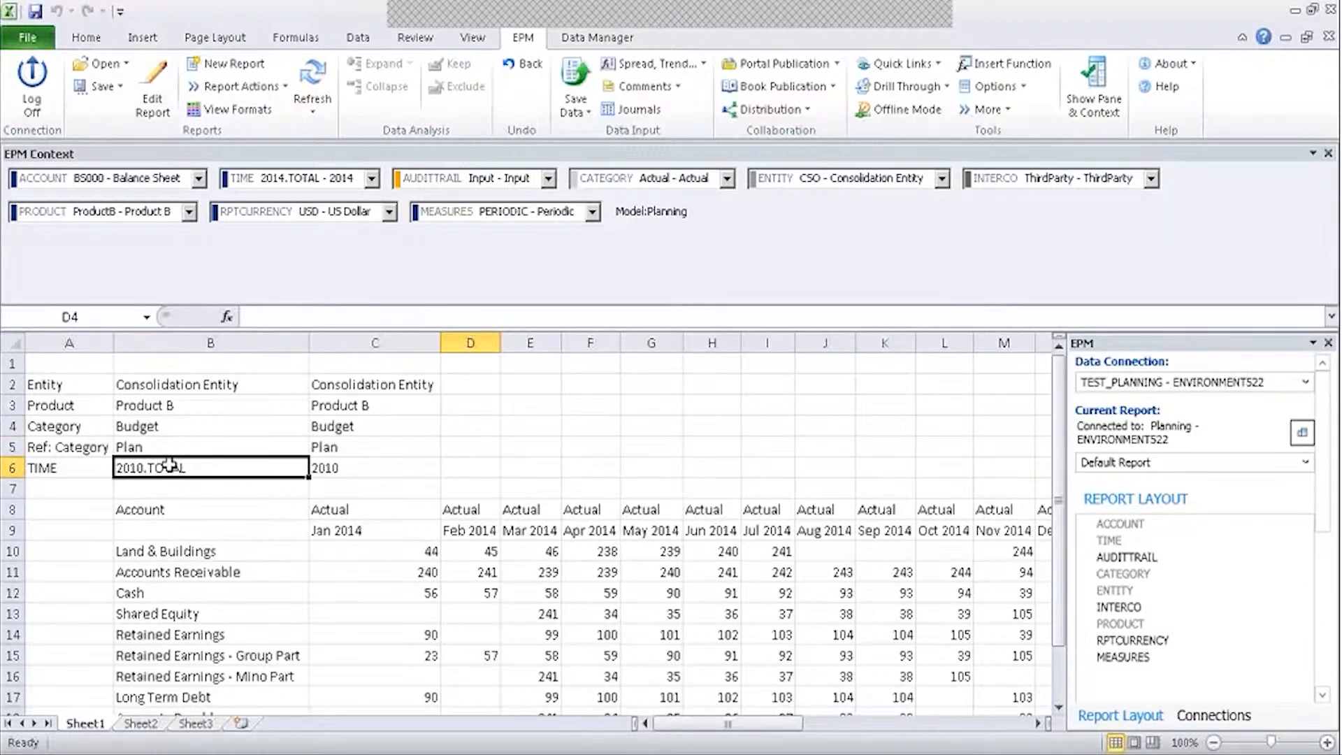
left_click(309, 292)
left_click(993, 627)
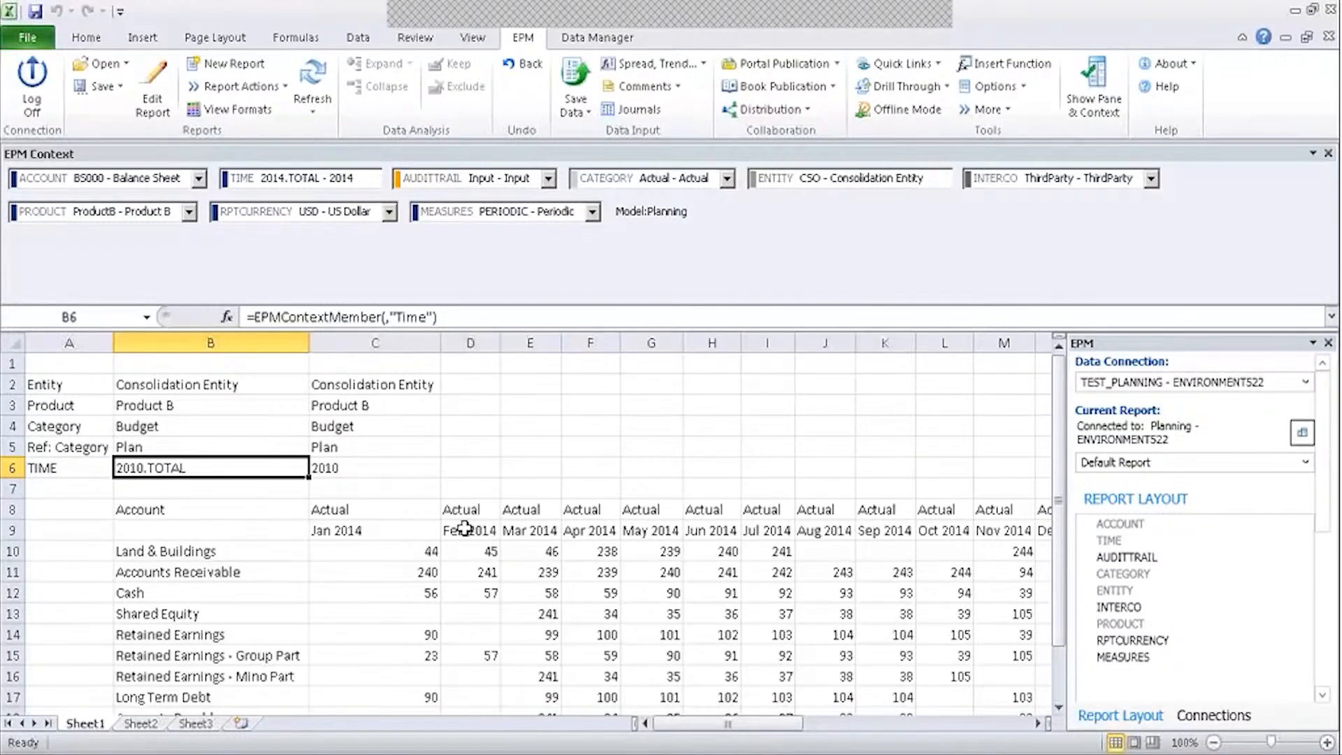
Inspect the formulas behind the Jan 2014 header, Actual header and C6 year description.
left_click(378, 530)
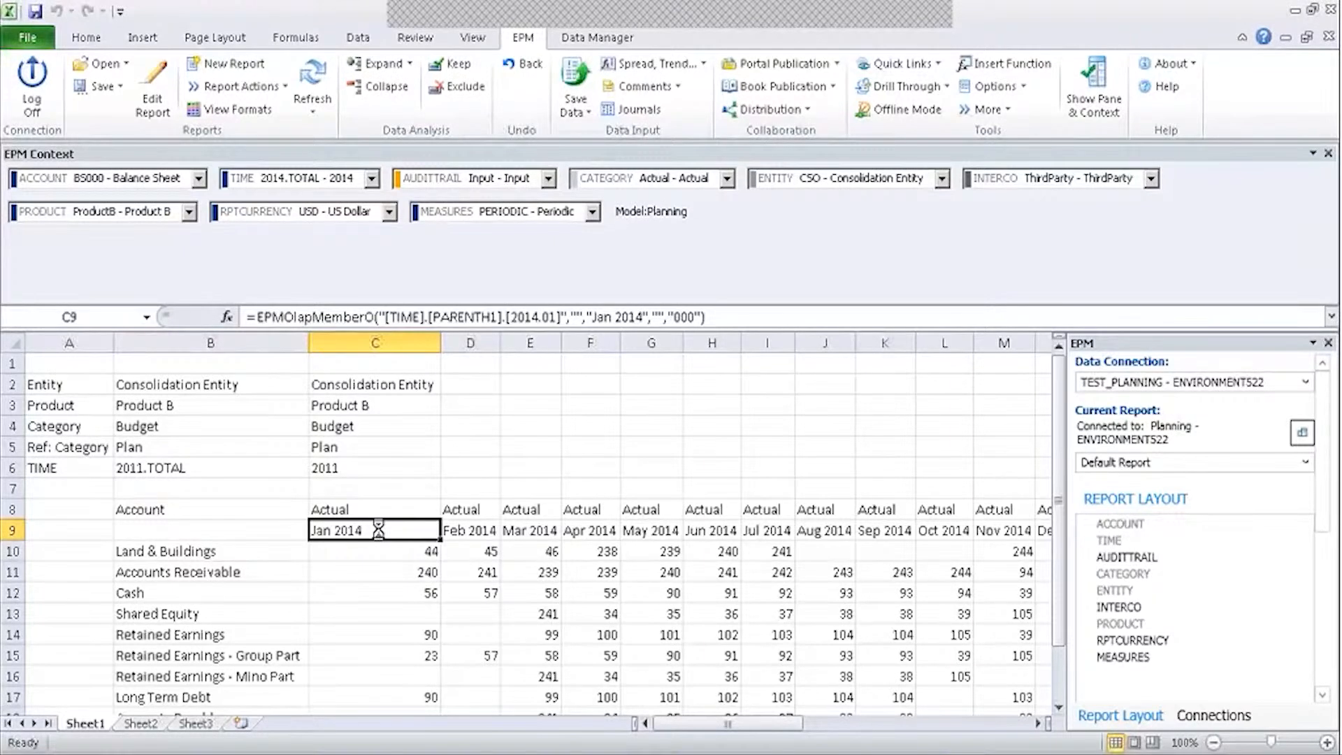
left_click(422, 502)
left_click(361, 488)
left_click(363, 467)
left_click(353, 485)
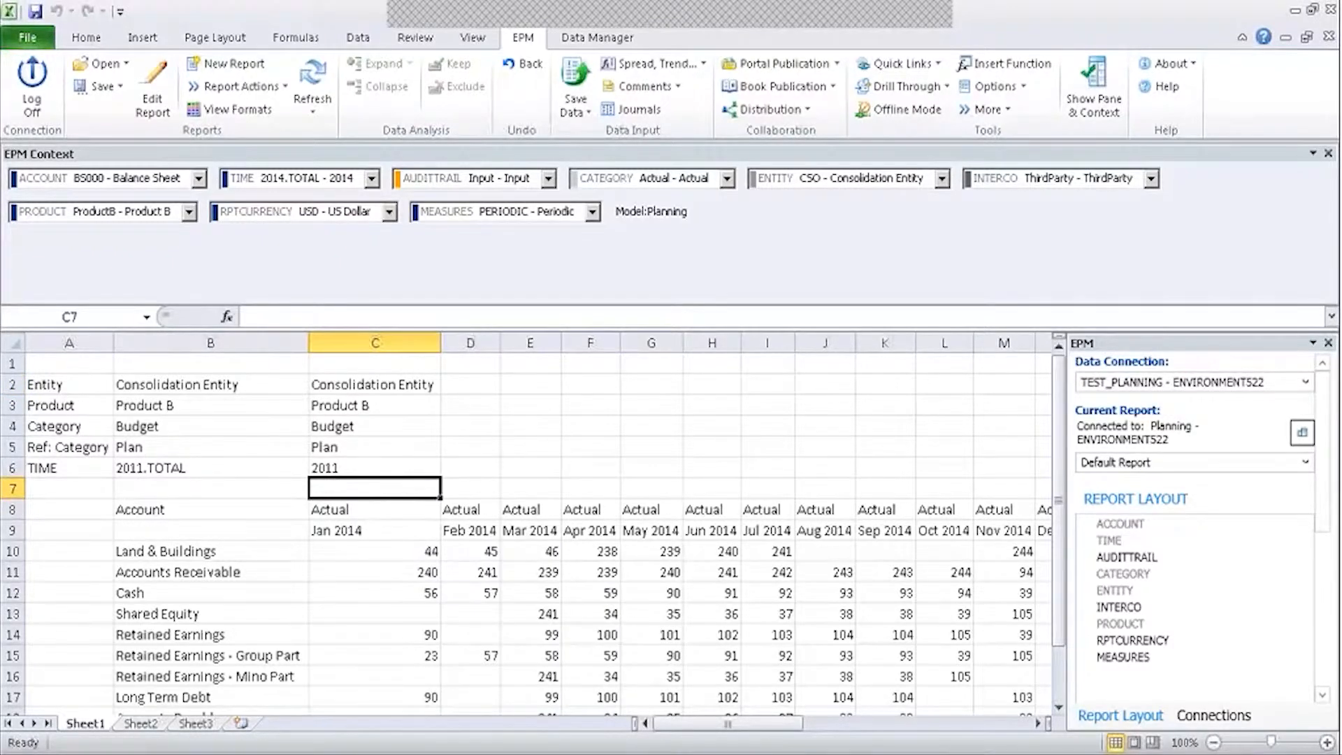
Set the Time context to 2013.TOTAL - 2013.
left_click(148, 468)
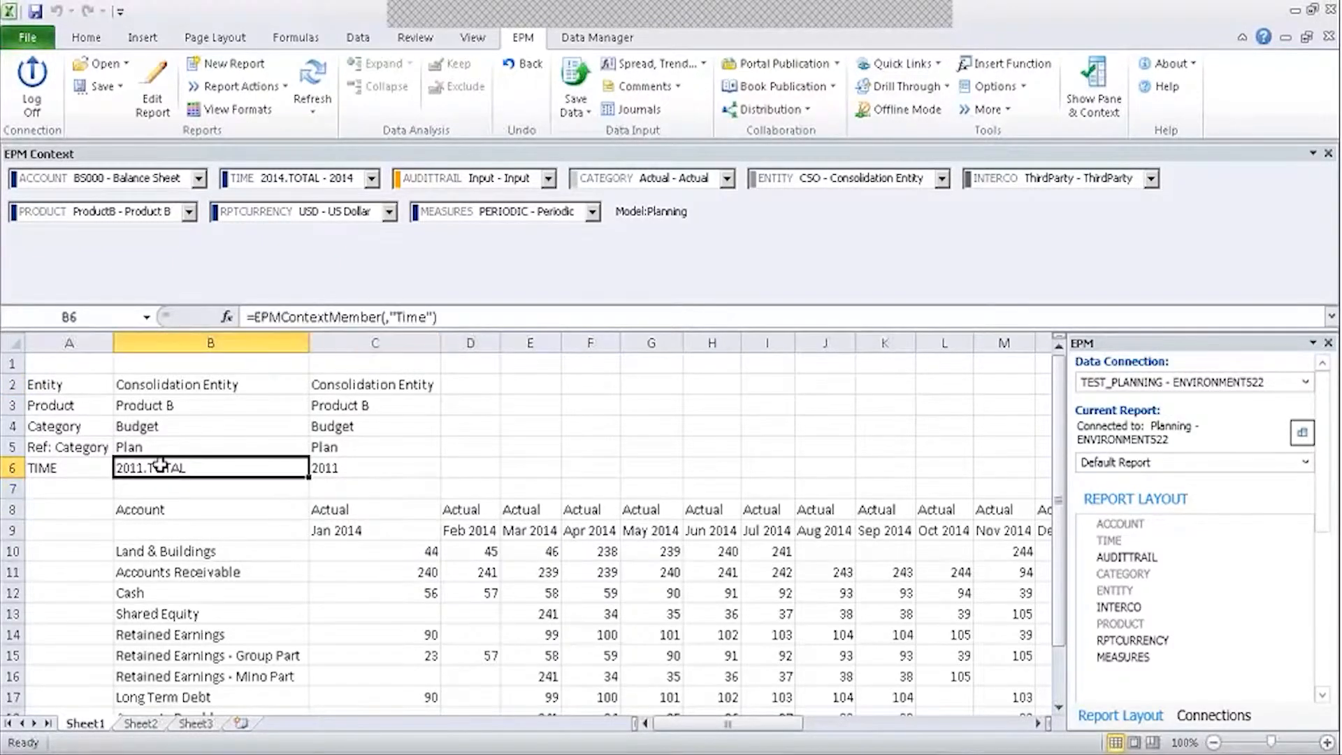
left_click(316, 178)
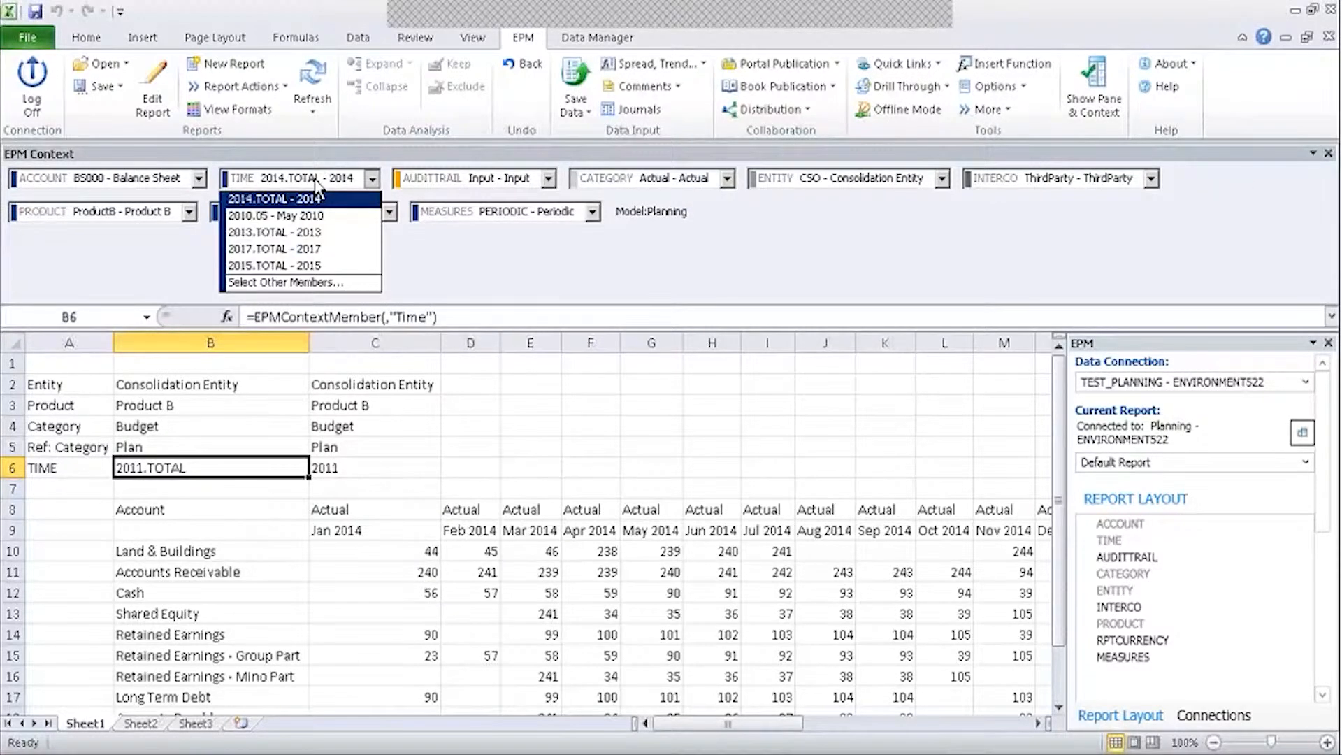
left_click(288, 232)
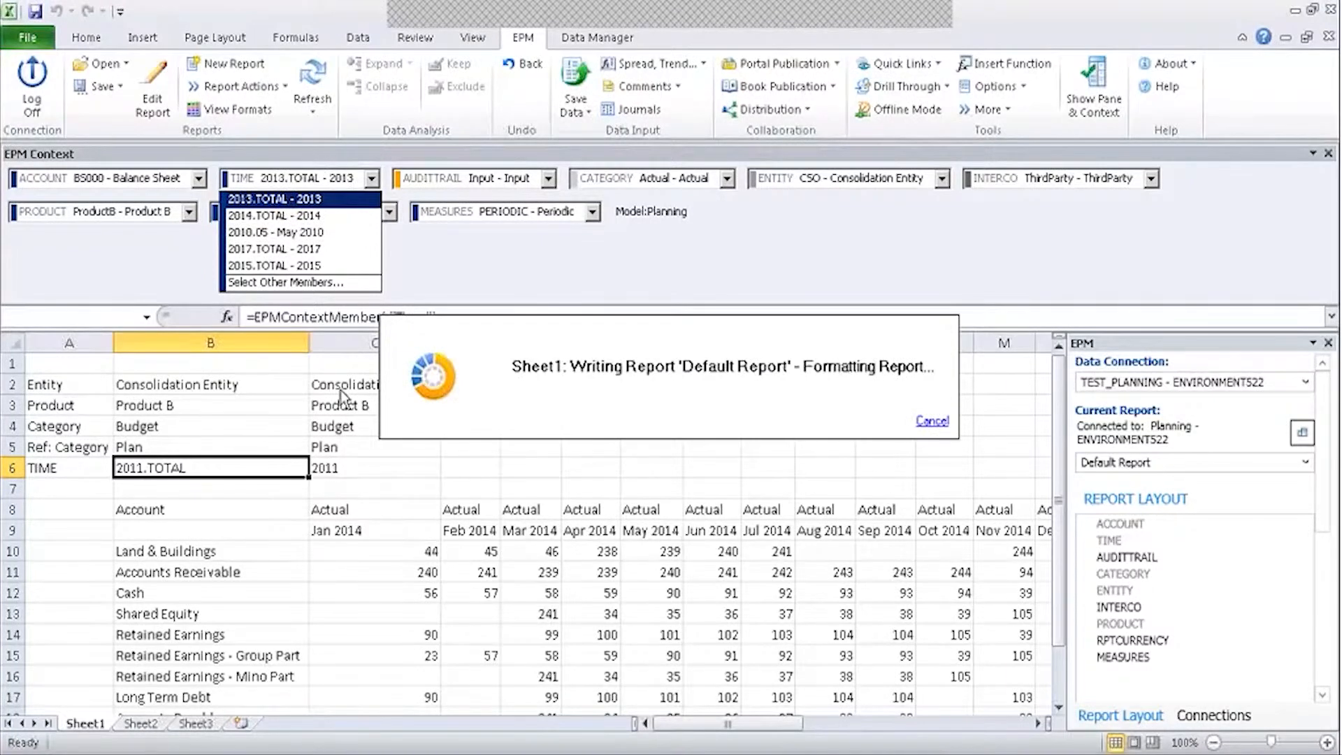
Widen the sheet area to show all months and review the Jan 2013 column headers.
left_click_drag(364, 527, 371, 693)
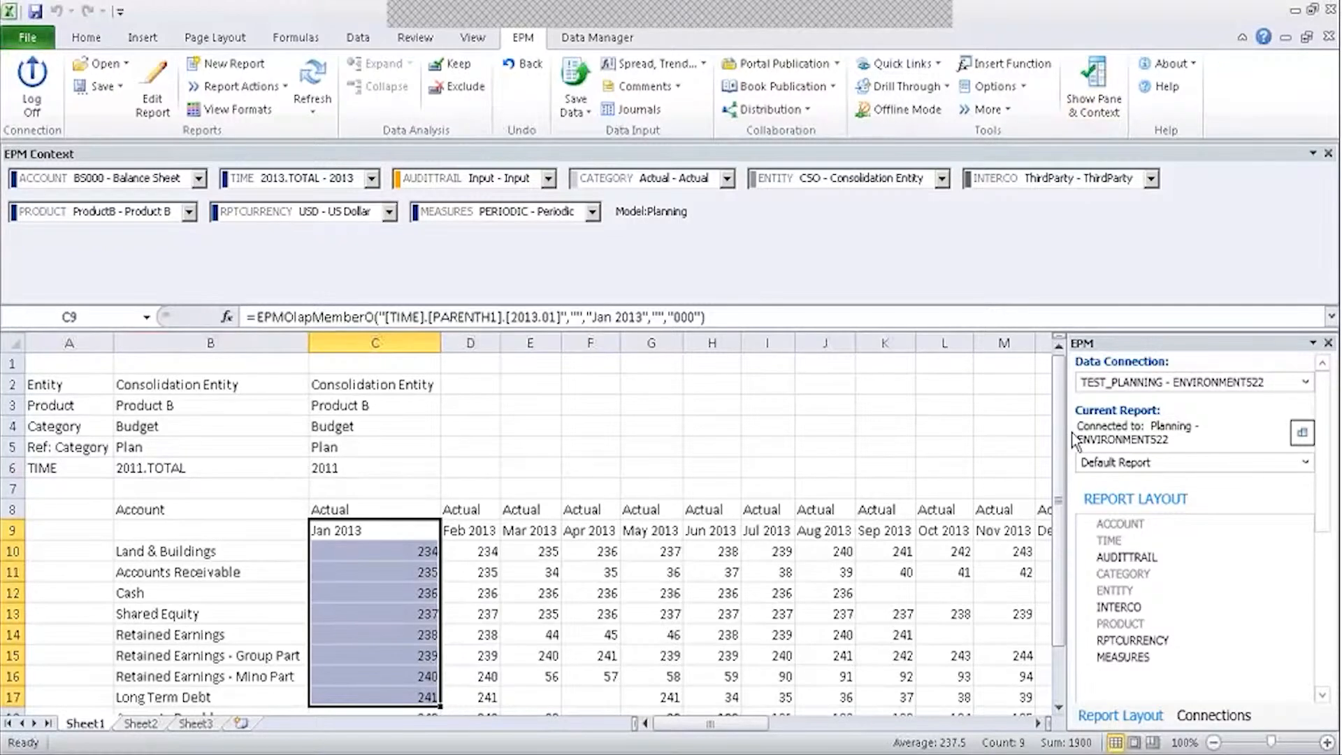
left_click_drag(1068, 433, 1266, 422)
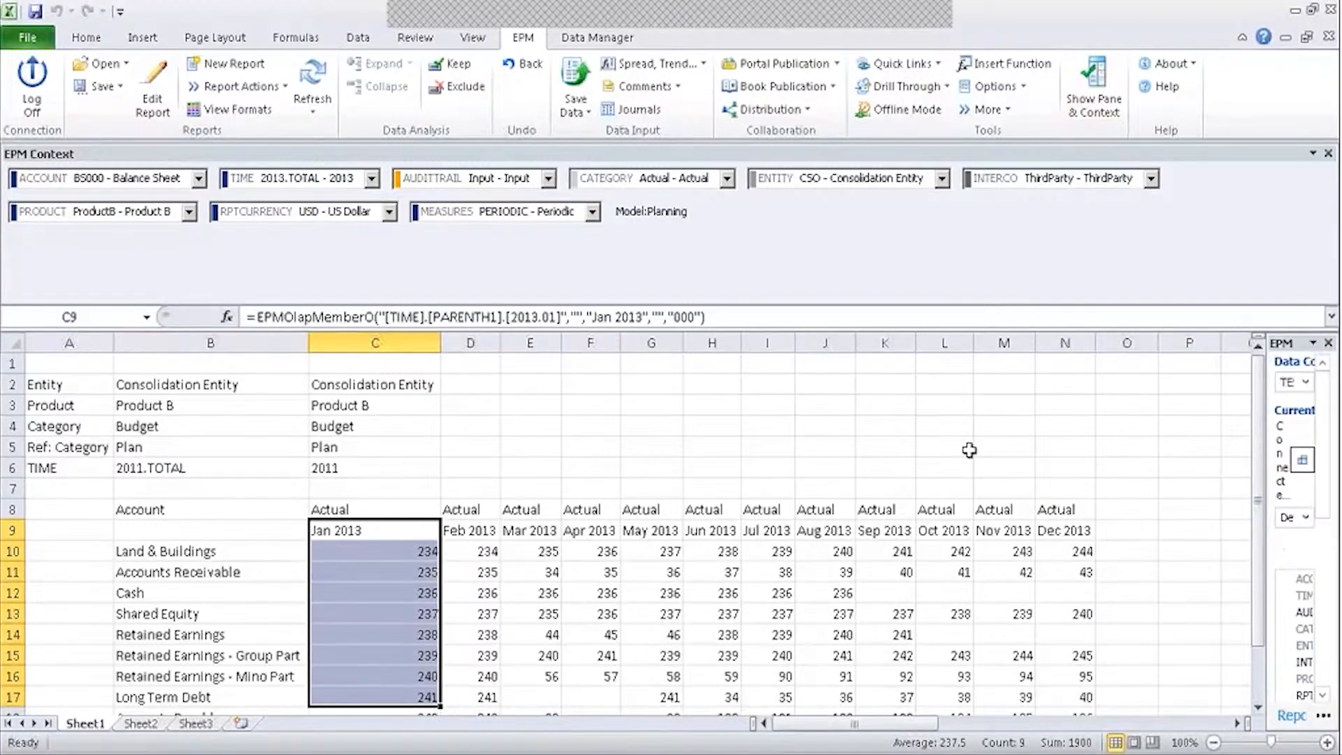
scroll(967, 449, "down", 2)
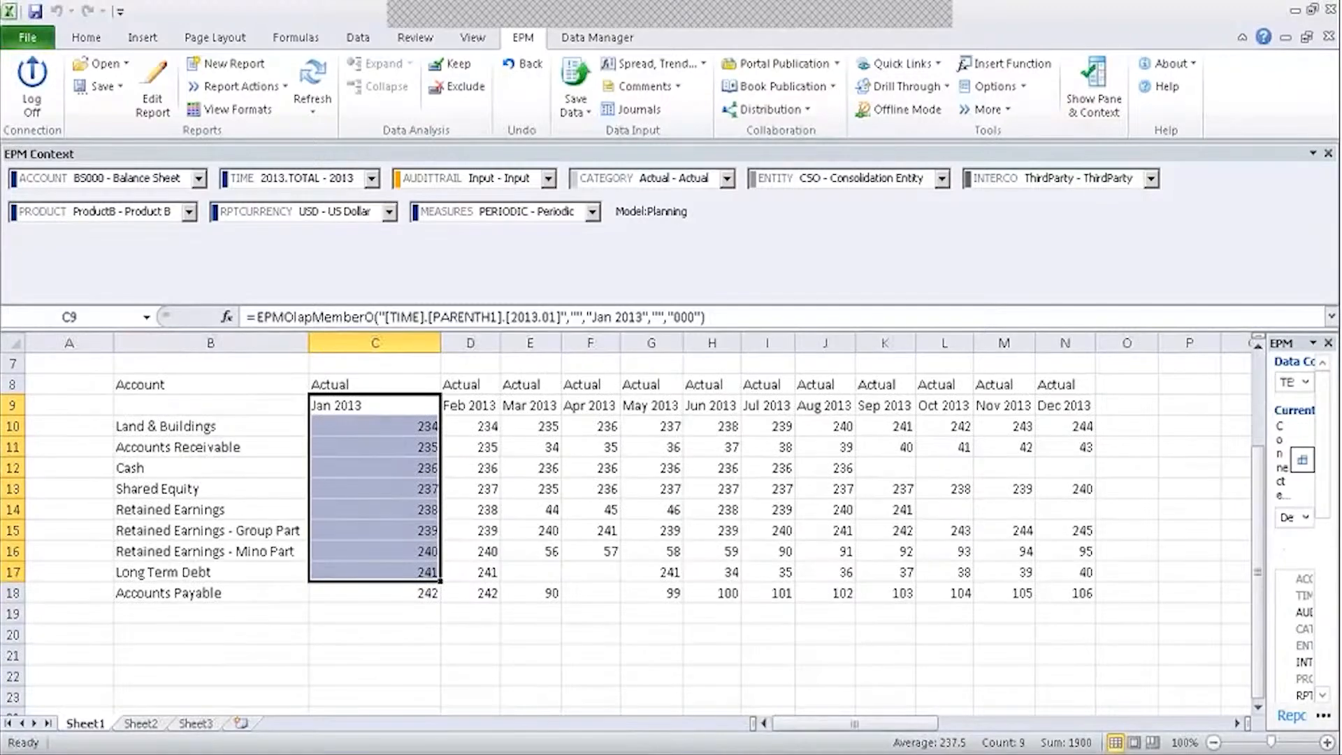
left_click(599, 386)
left_click(389, 406)
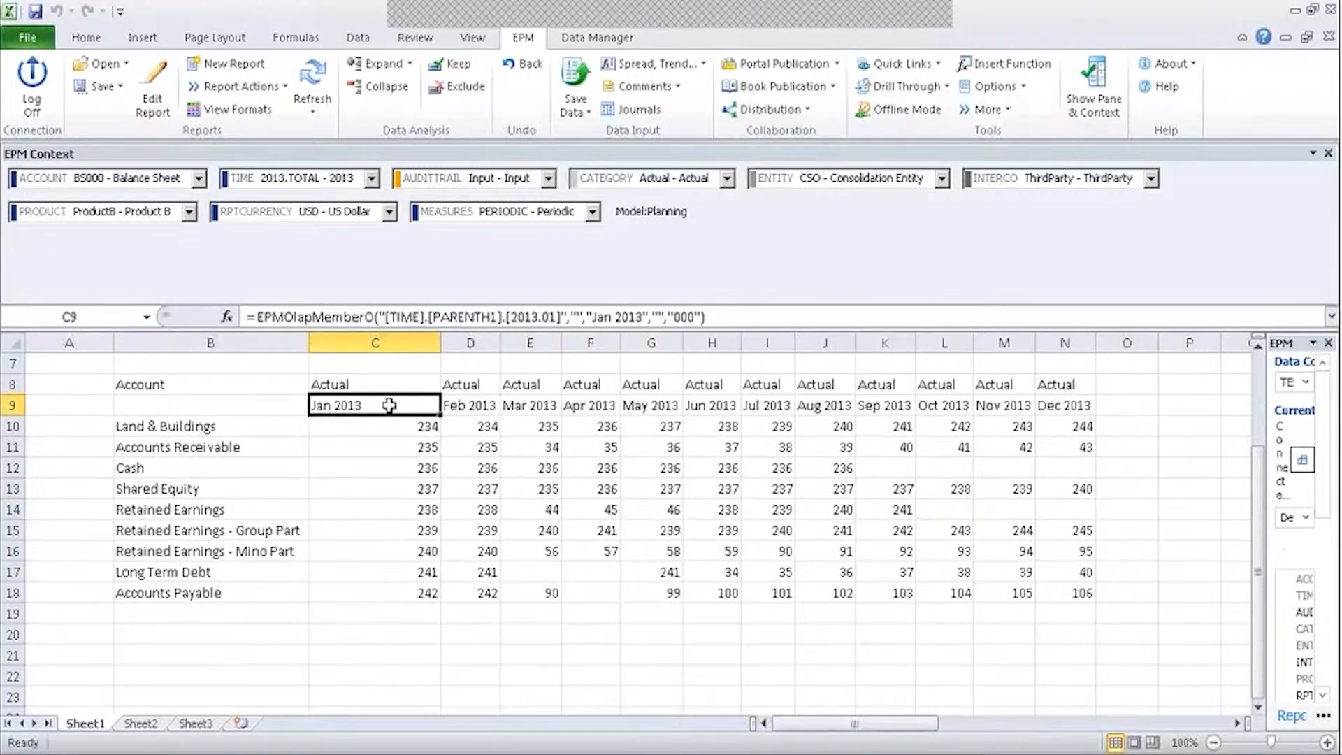
left_click(391, 385)
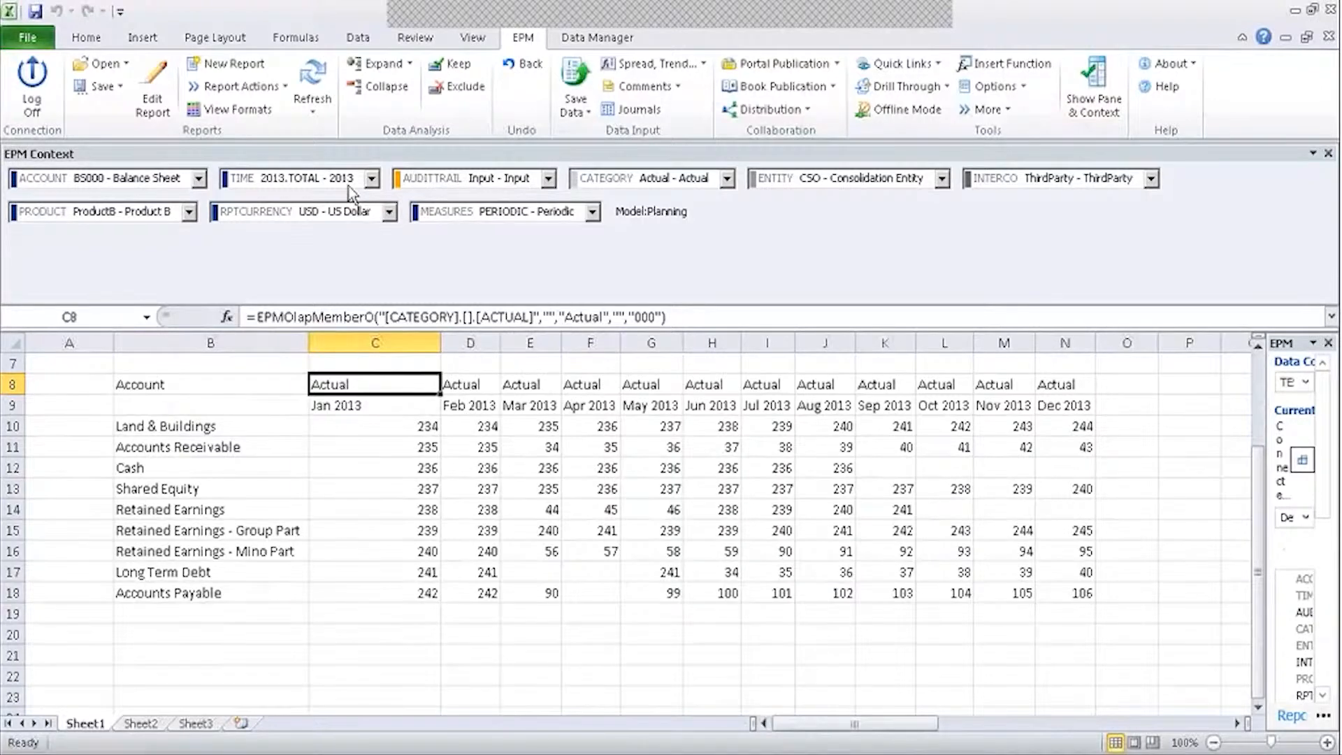
Pick Budget as the CATEGORY context from the full member list and refresh the report.
left_click(695, 181)
left_click(633, 212)
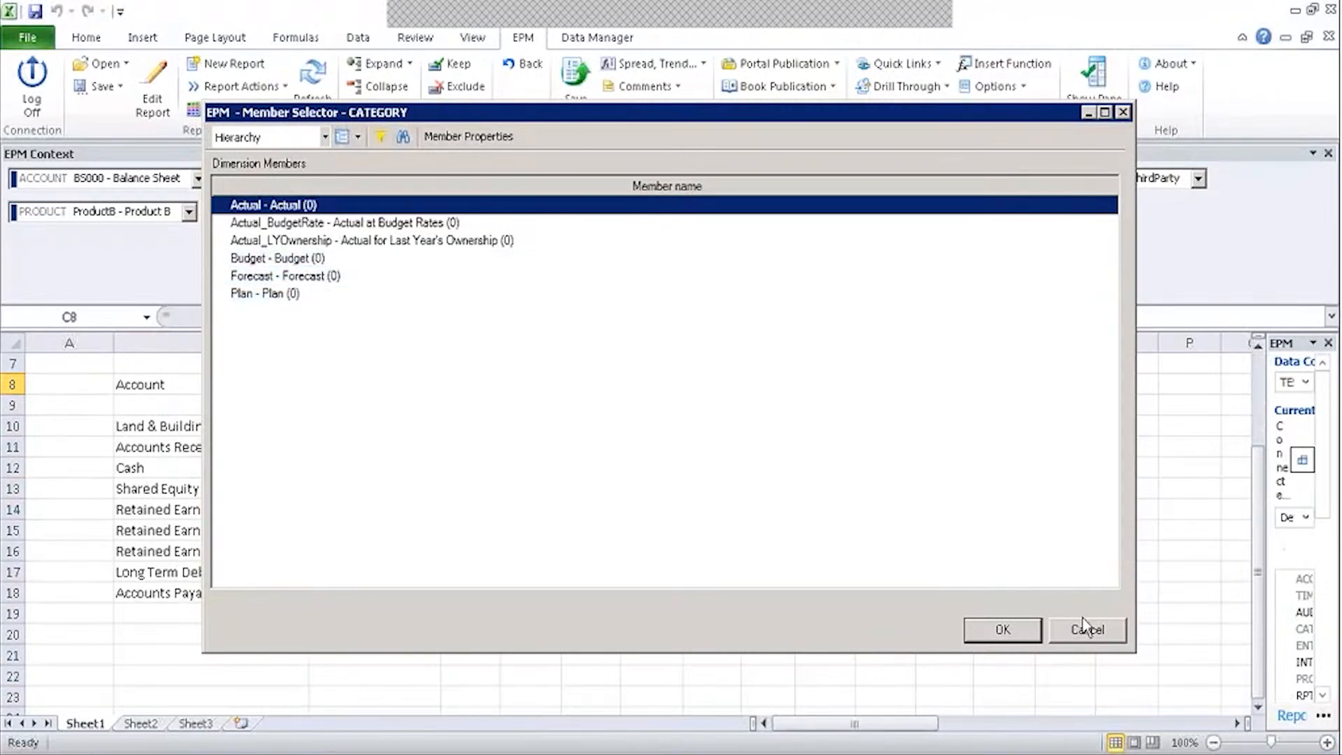
left_click(311, 259)
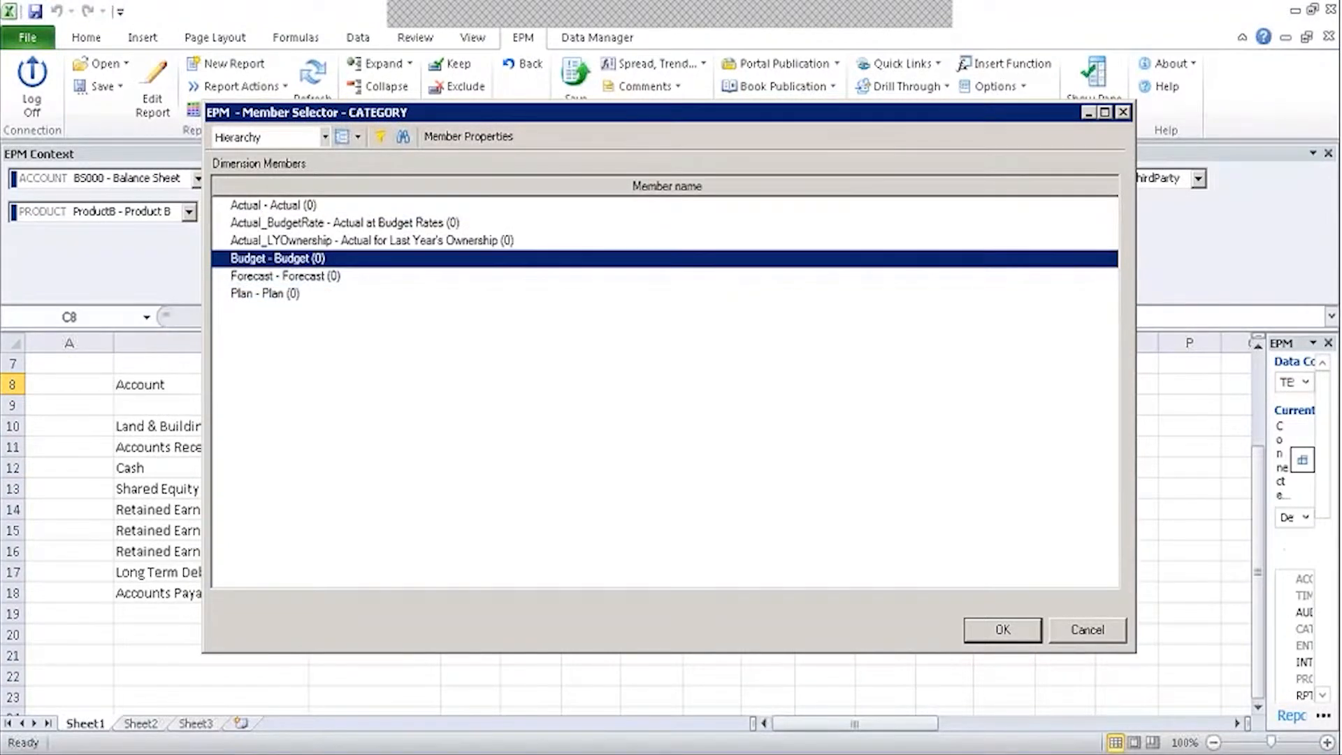
left_click(989, 631)
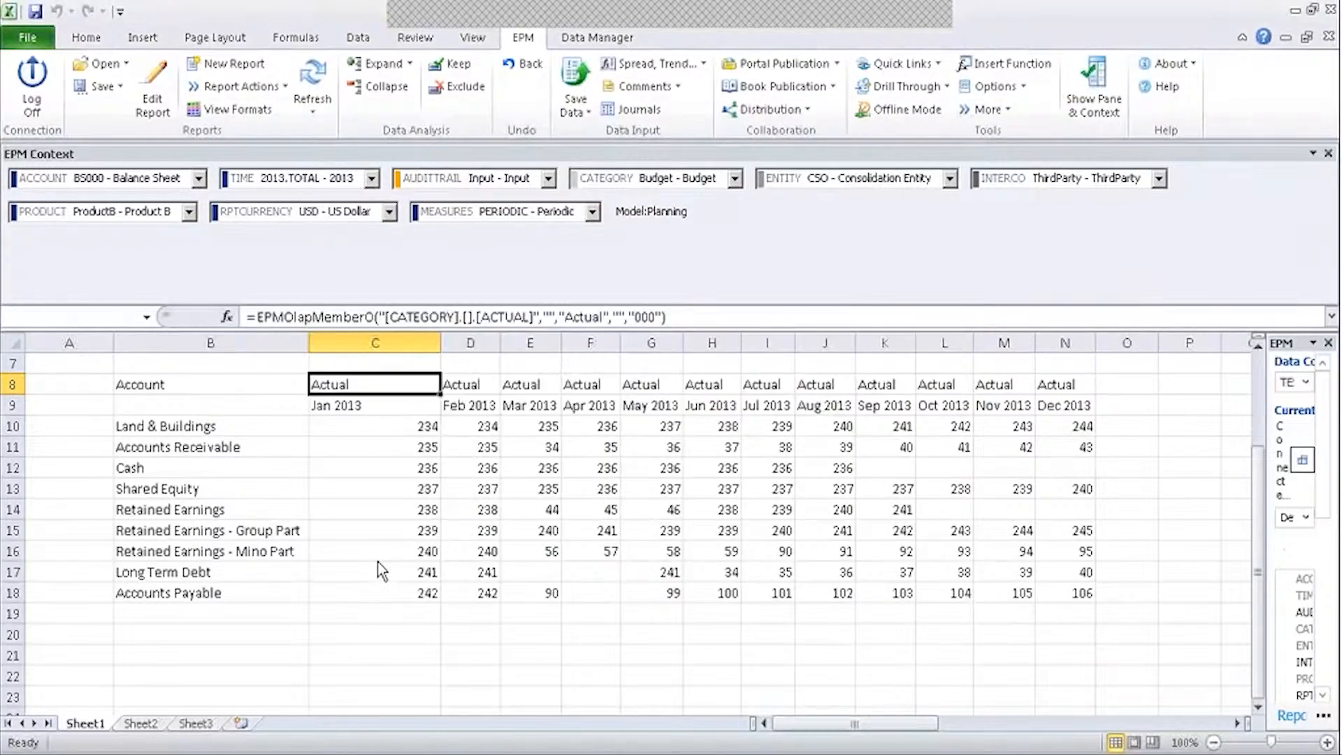
left_click(316, 69)
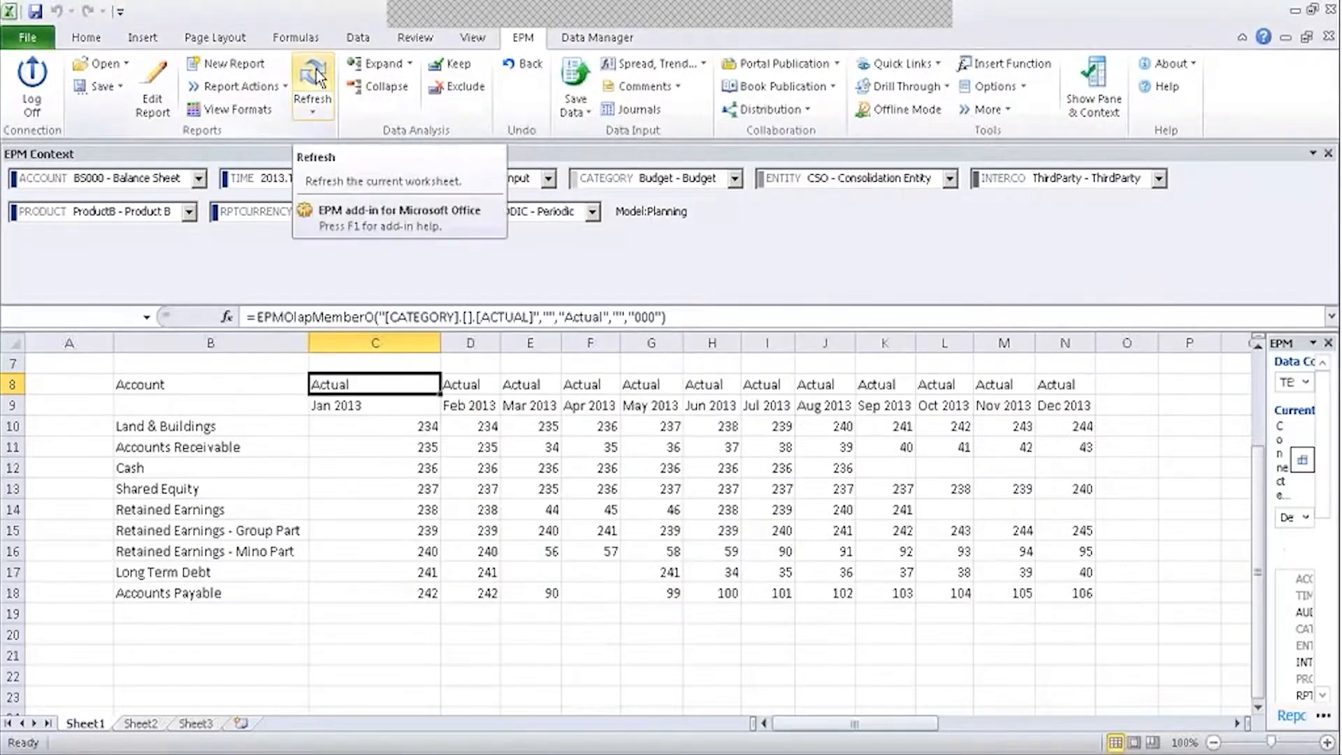
Replace the fixed Actual column category with the context Budget member and rerun the report.
left_click(147, 91)
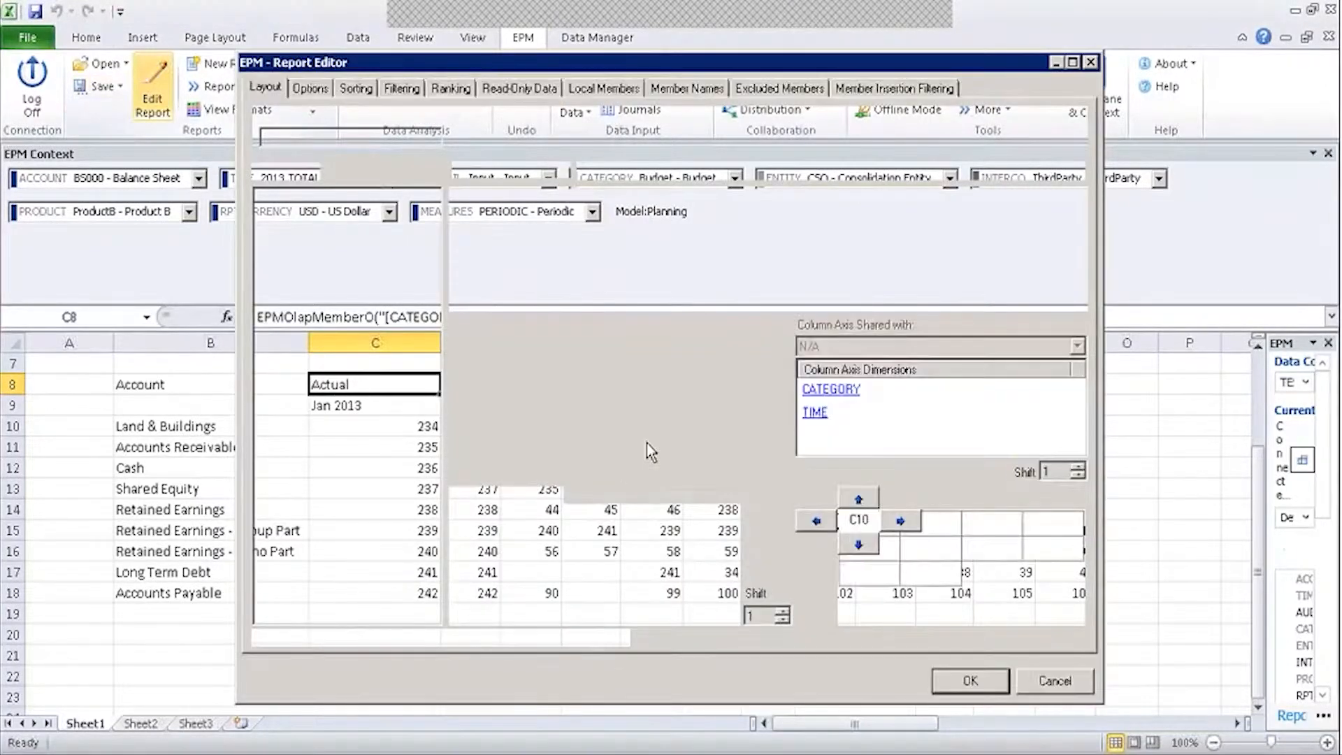
left_click(843, 393)
left_click(907, 212)
left_click(696, 252)
left_click(280, 209)
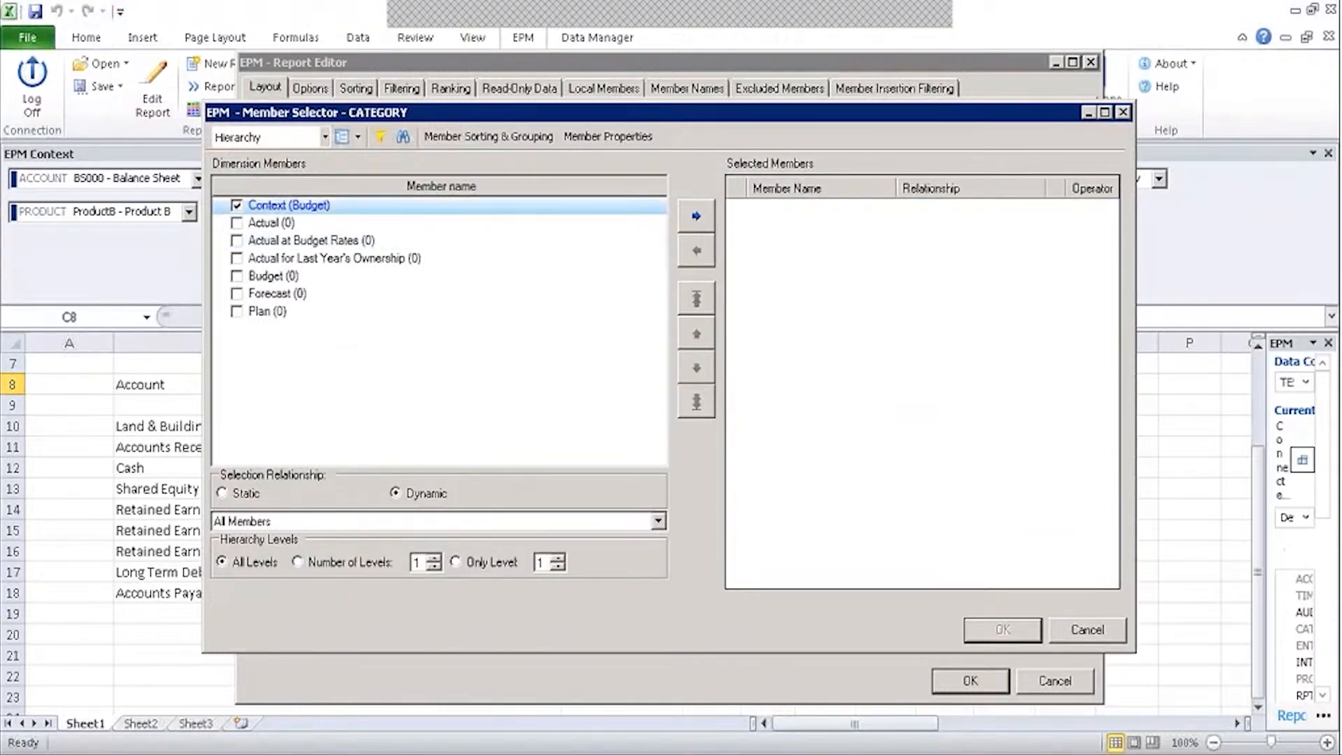
left_click(697, 223)
left_click(990, 628)
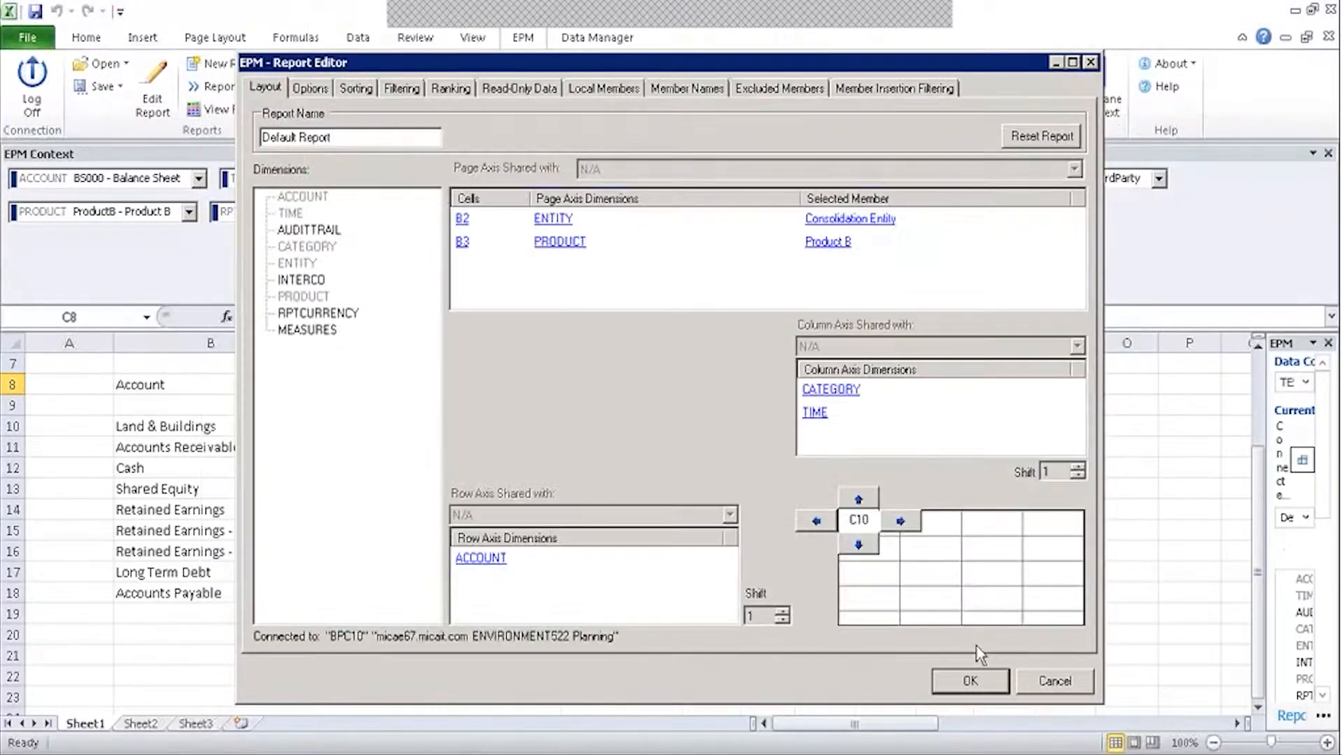
left_click(971, 681)
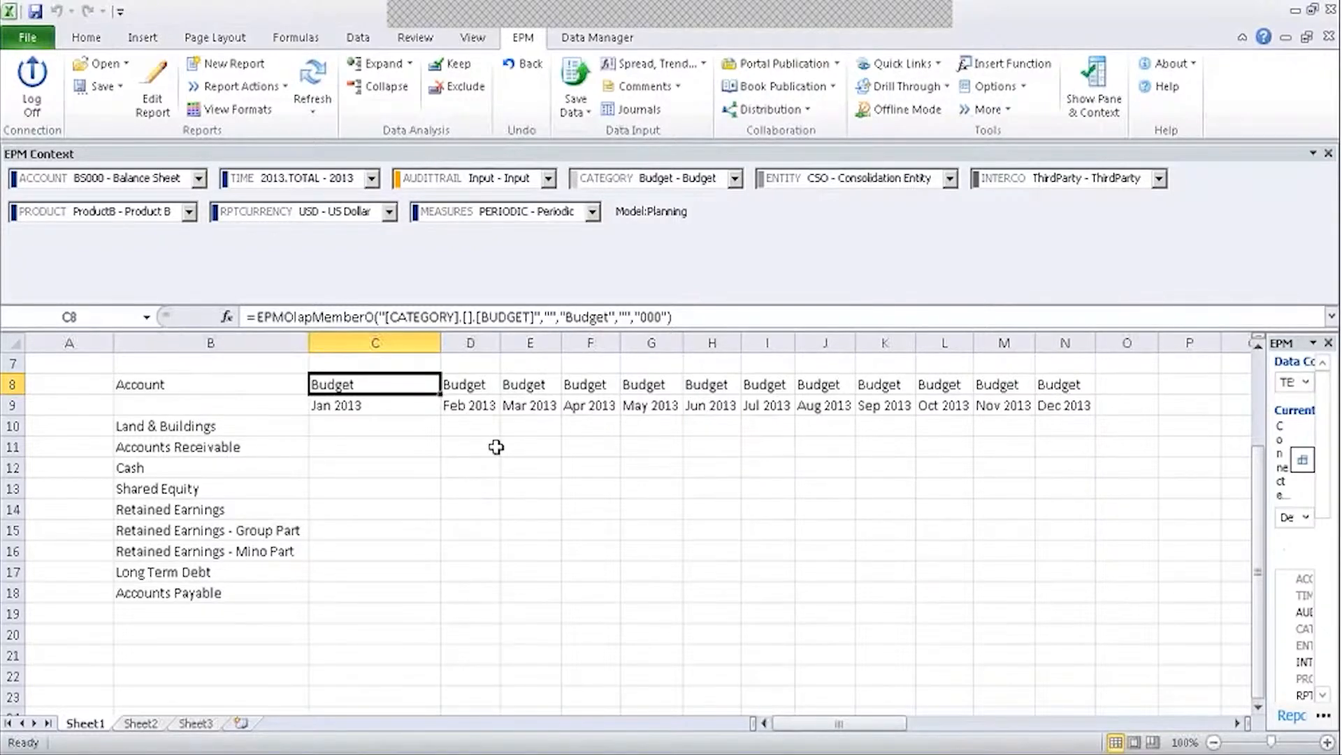
Enter 34 for Land & Buildings in Jan 2013 and fill a 34–39 series to row 15.
left_click(426, 423)
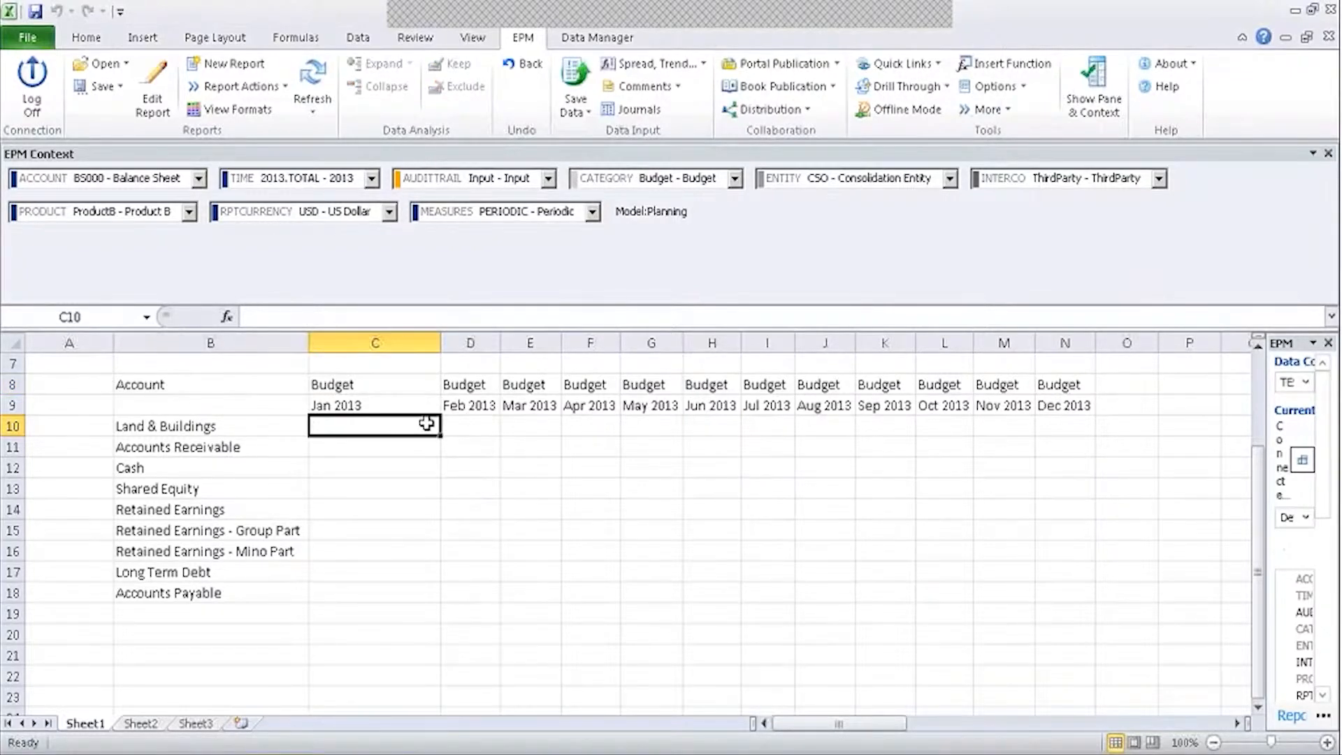
type("34")
left_click(434, 464)
left_click_drag(441, 435, 443, 510)
left_click(430, 427)
left_click_drag(437, 428, 440, 542)
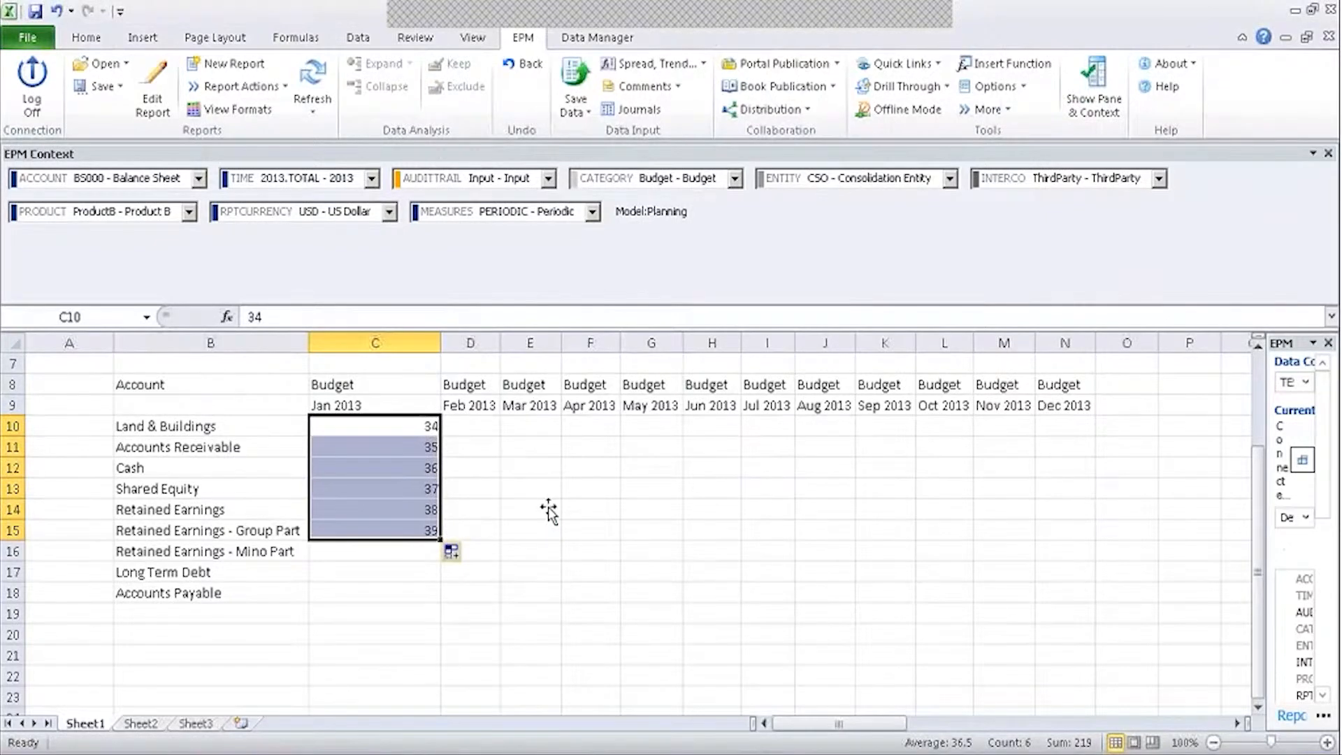
Save the entered budget values to the server.
left_click(576, 94)
left_click(741, 452)
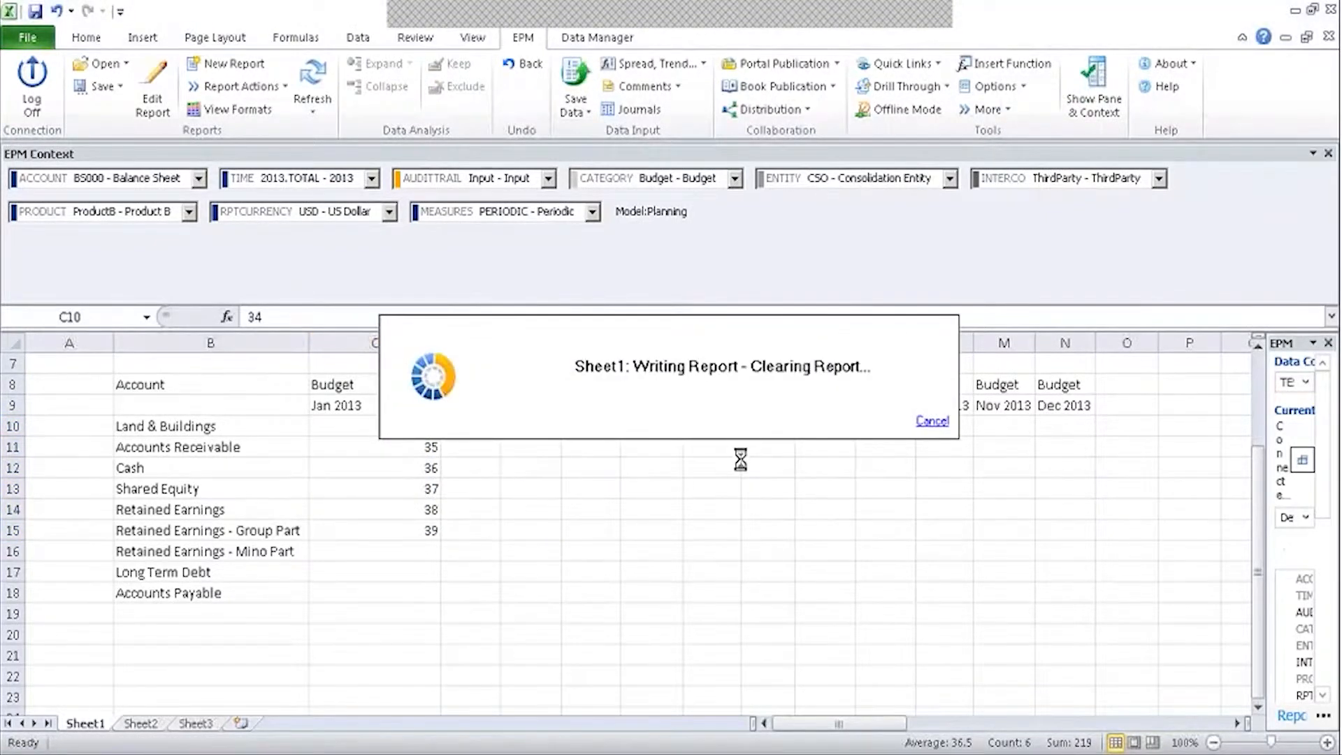
key("Return")
Switch the CATEGORY context to Actual.
left_click(361, 386)
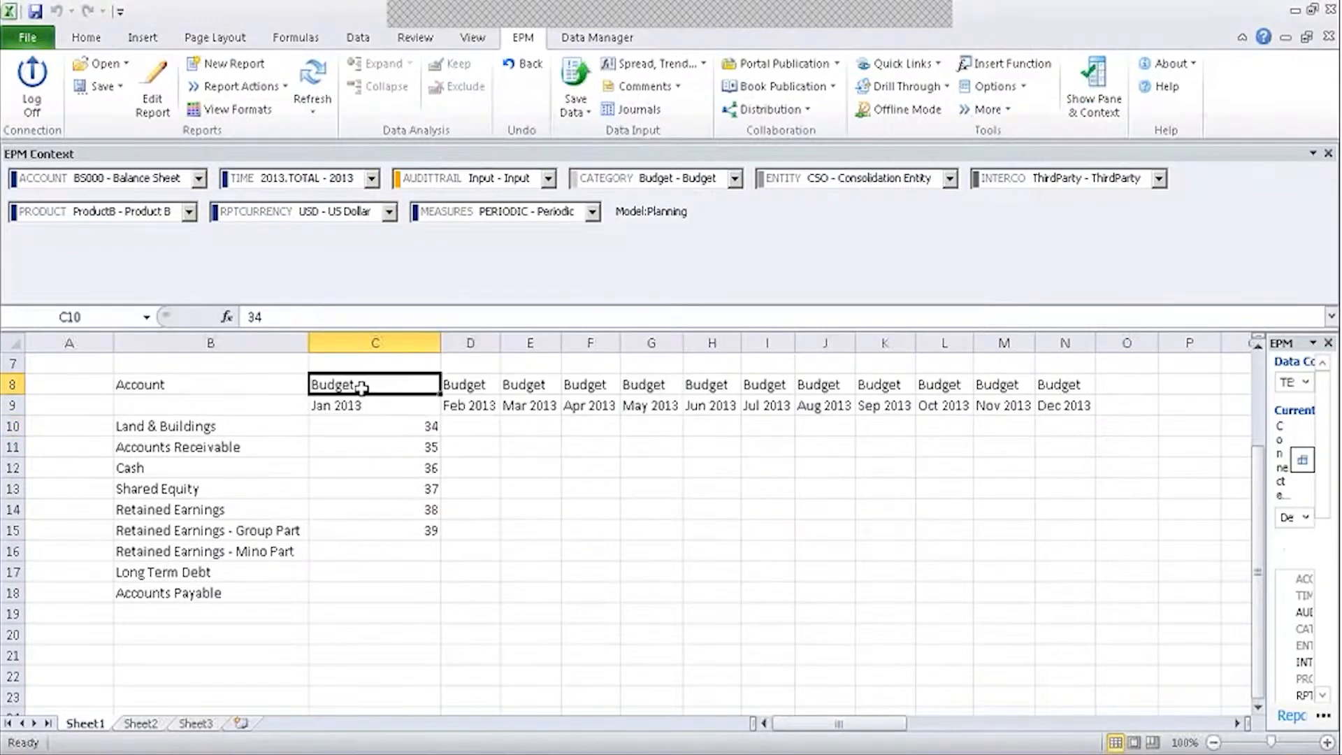
left_click(735, 178)
left_click(626, 204)
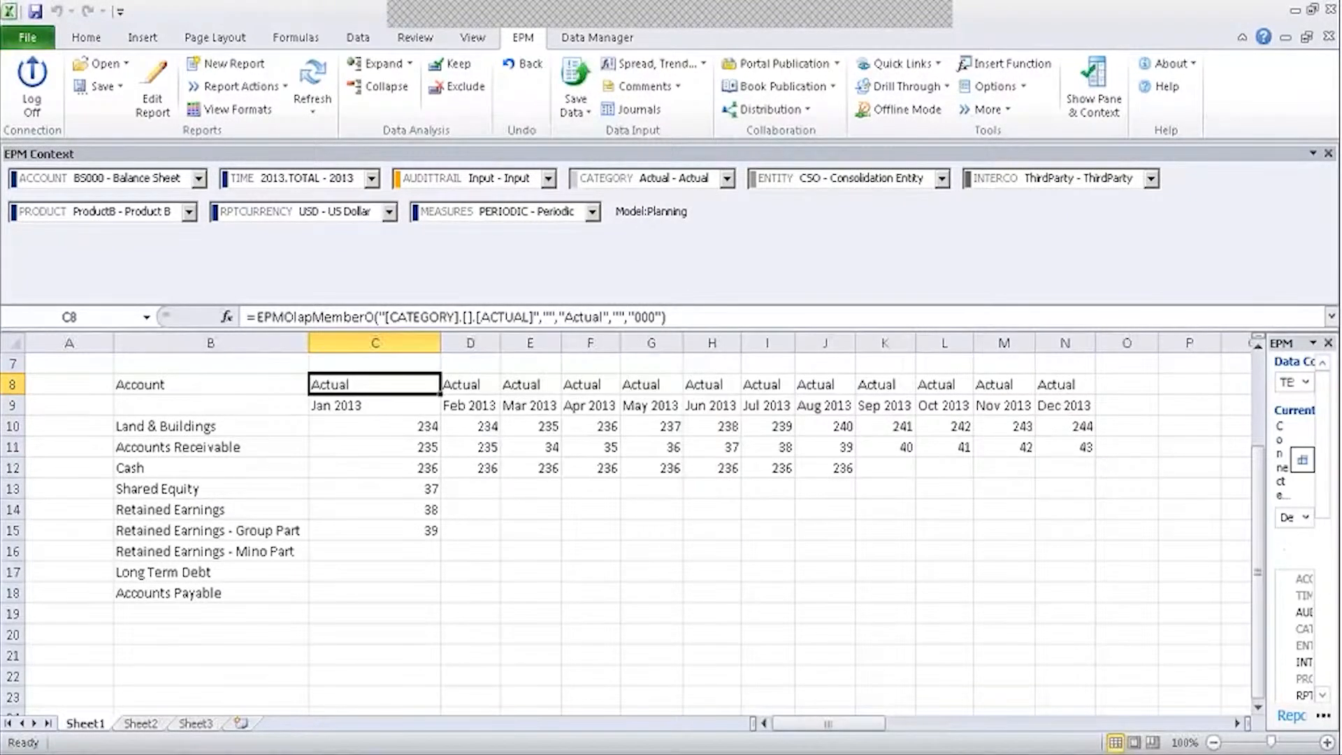
Select and review the base-level account names in rows 10 to 18.
left_click_drag(175, 425, 192, 631)
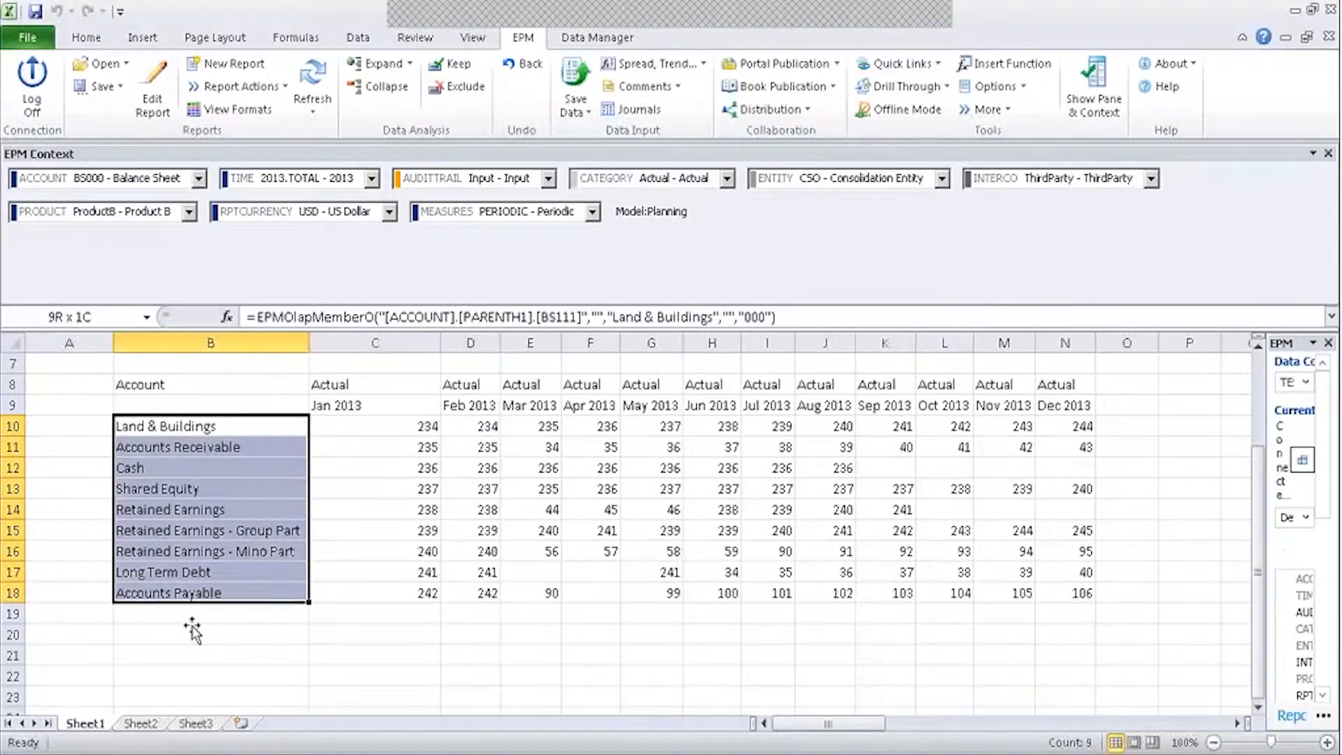
left_click(193, 616)
left_click(217, 423)
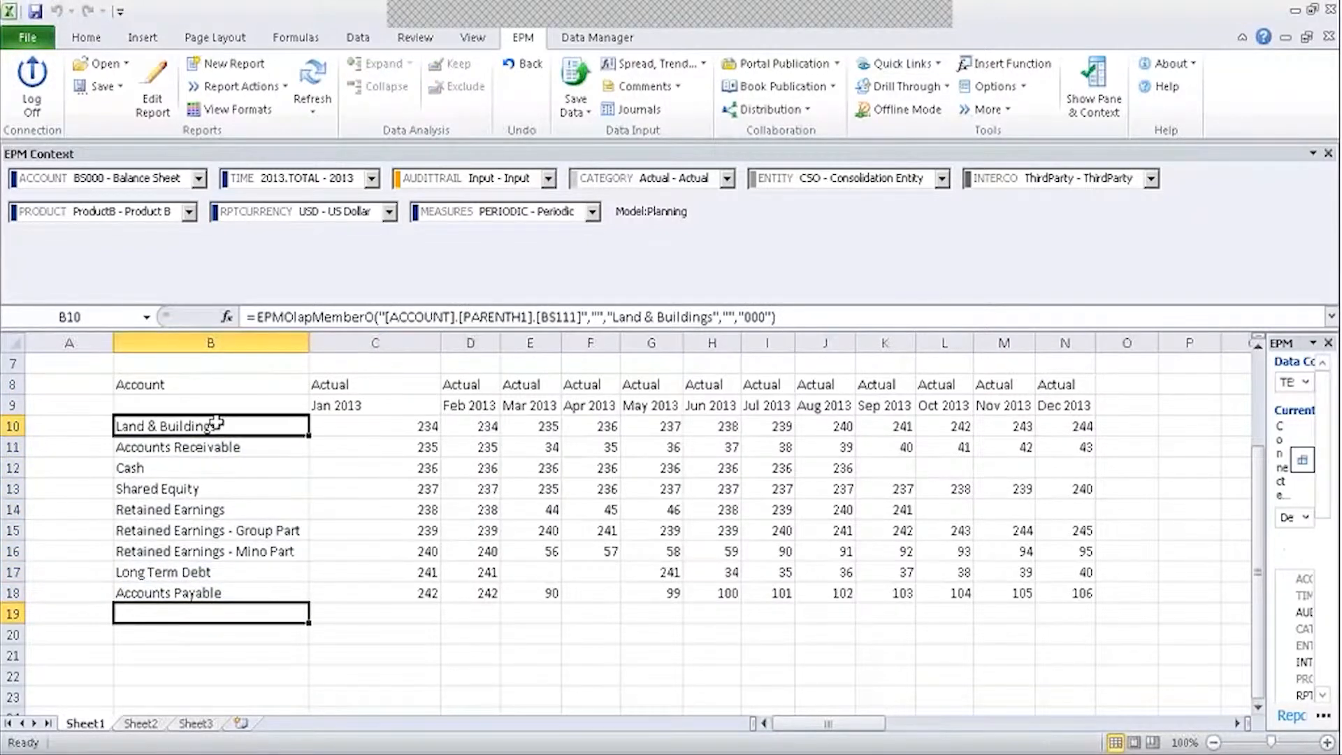
left_click_drag(217, 423, 220, 596)
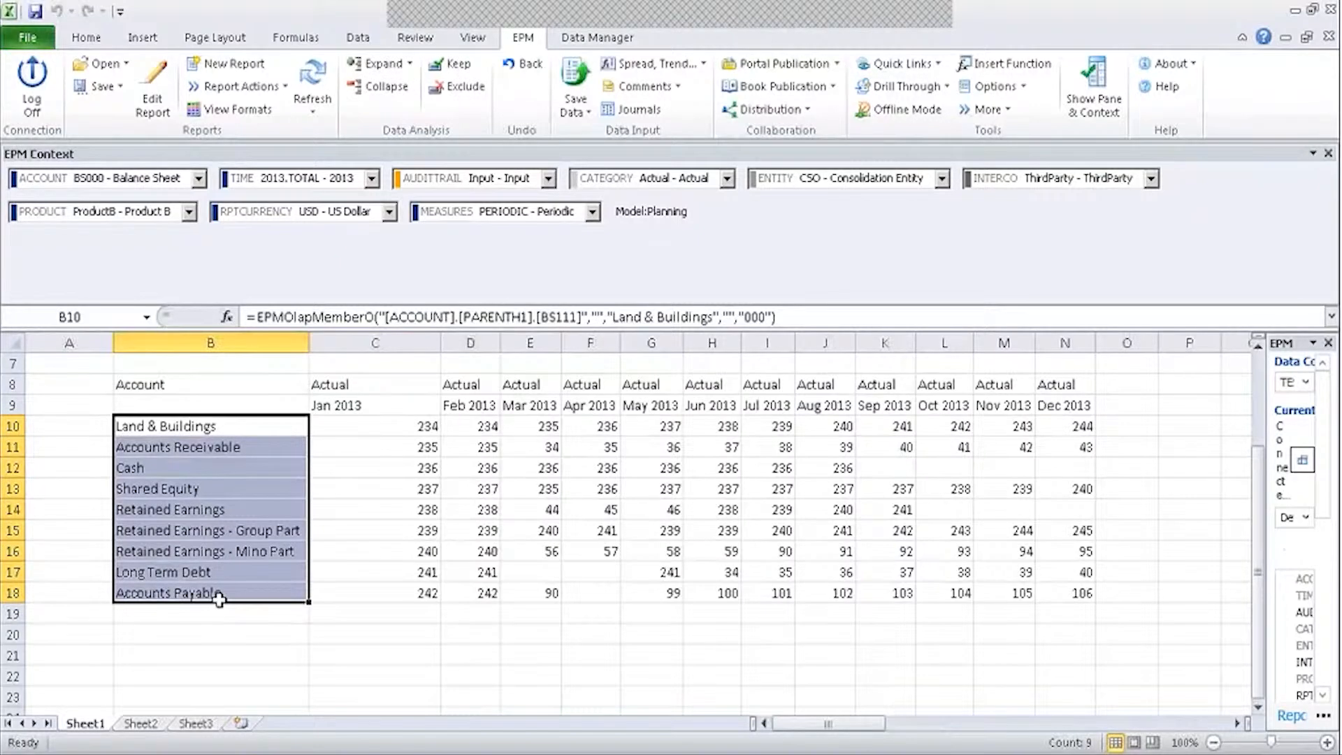
left_click(358, 566)
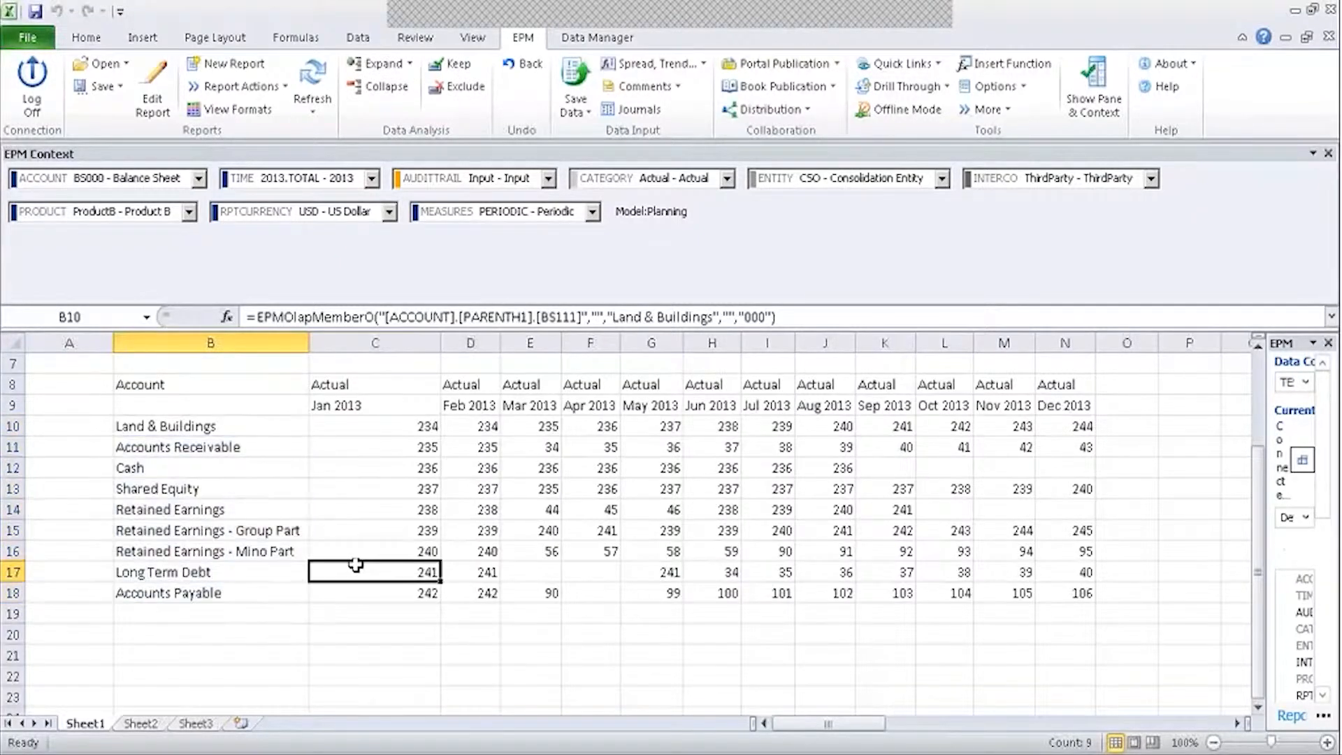
left_click_drag(261, 430, 242, 591)
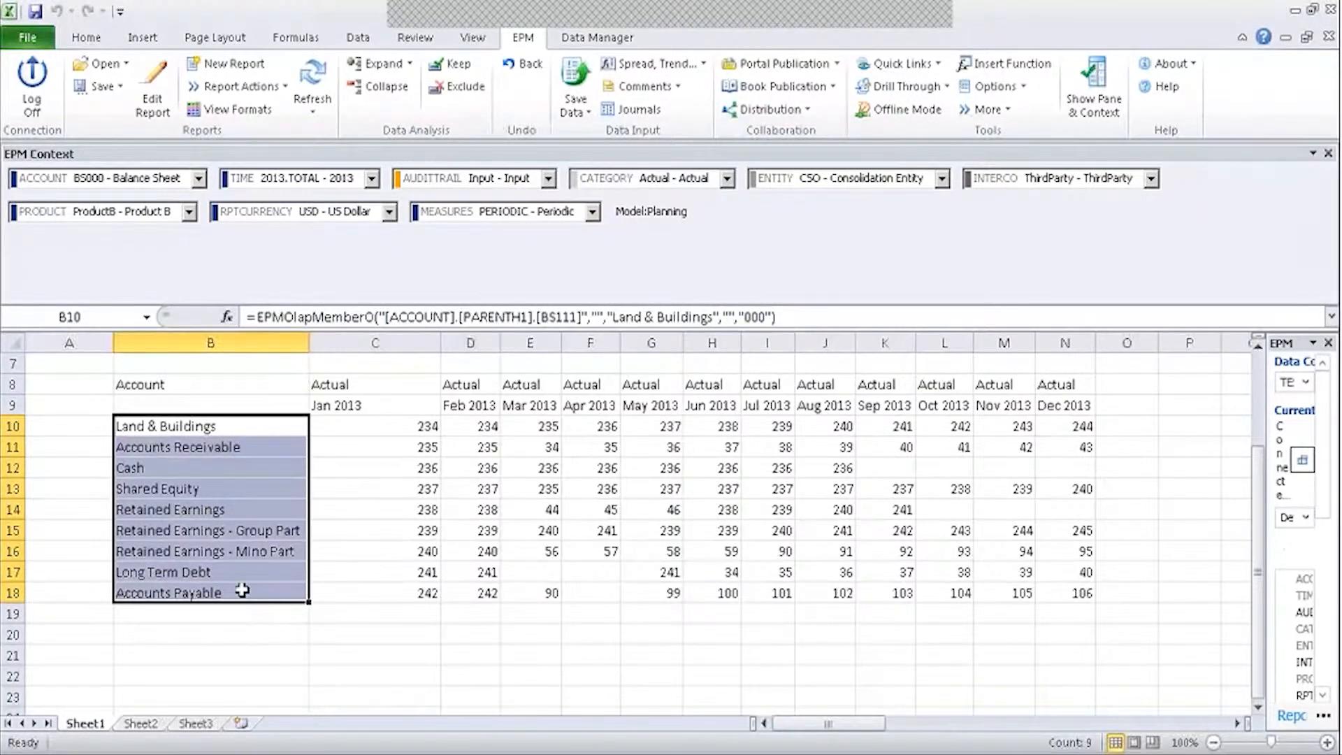
Redefine the account rows as the context Balance Sheet with Member and Children, and rerun.
left_click(158, 91)
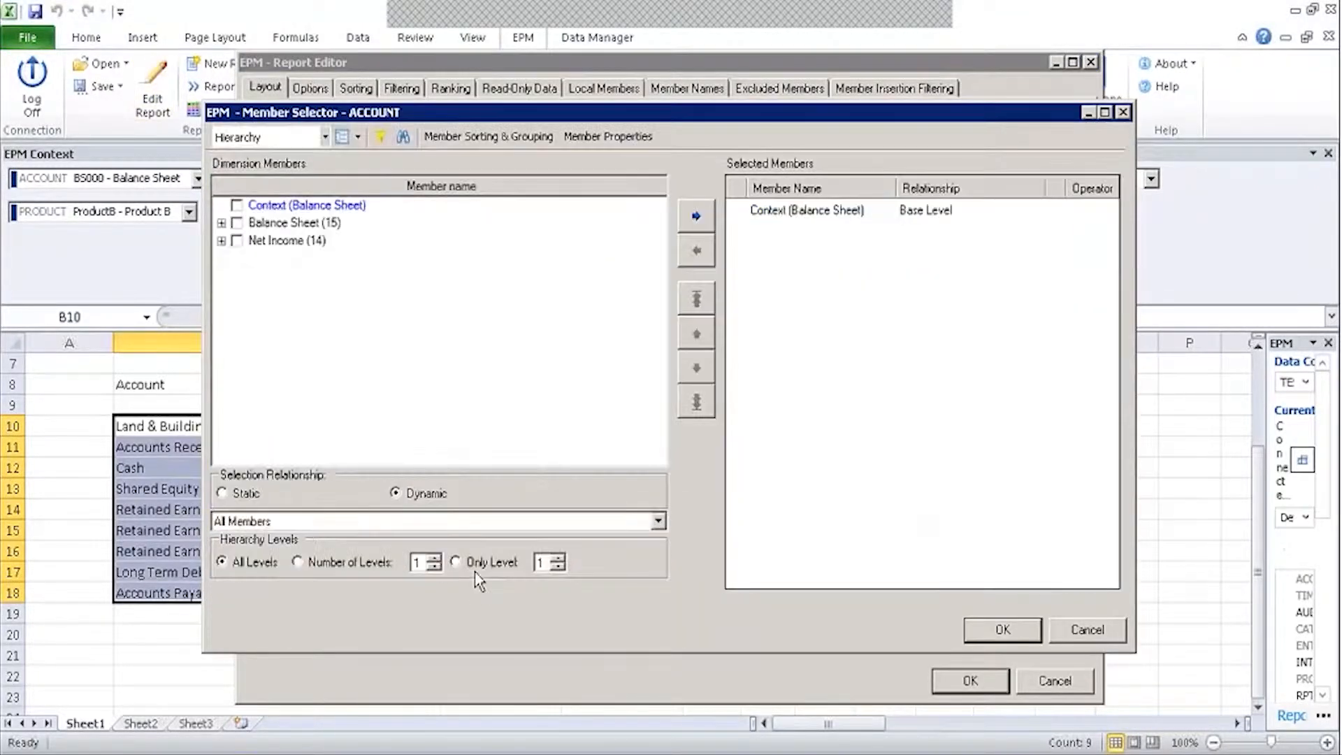
left_click(840, 210)
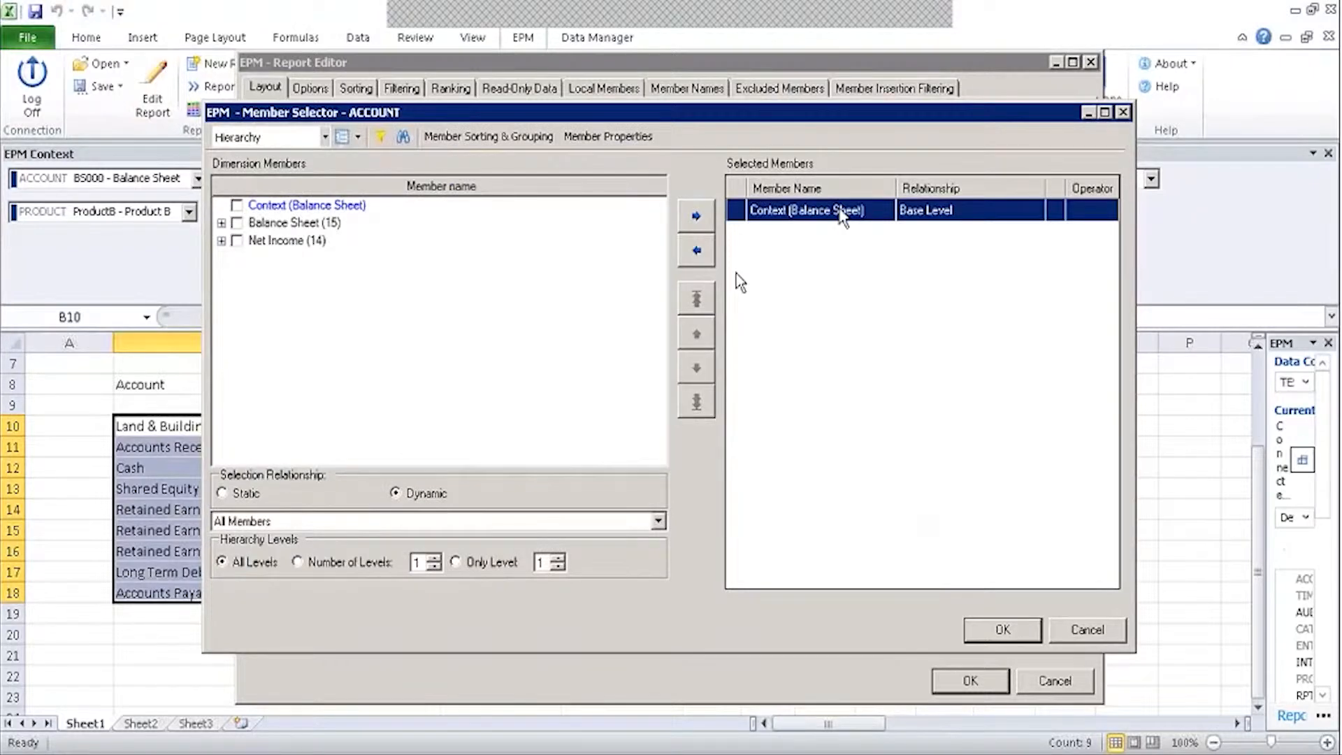
left_click(697, 252)
left_click(237, 206)
left_click(273, 522)
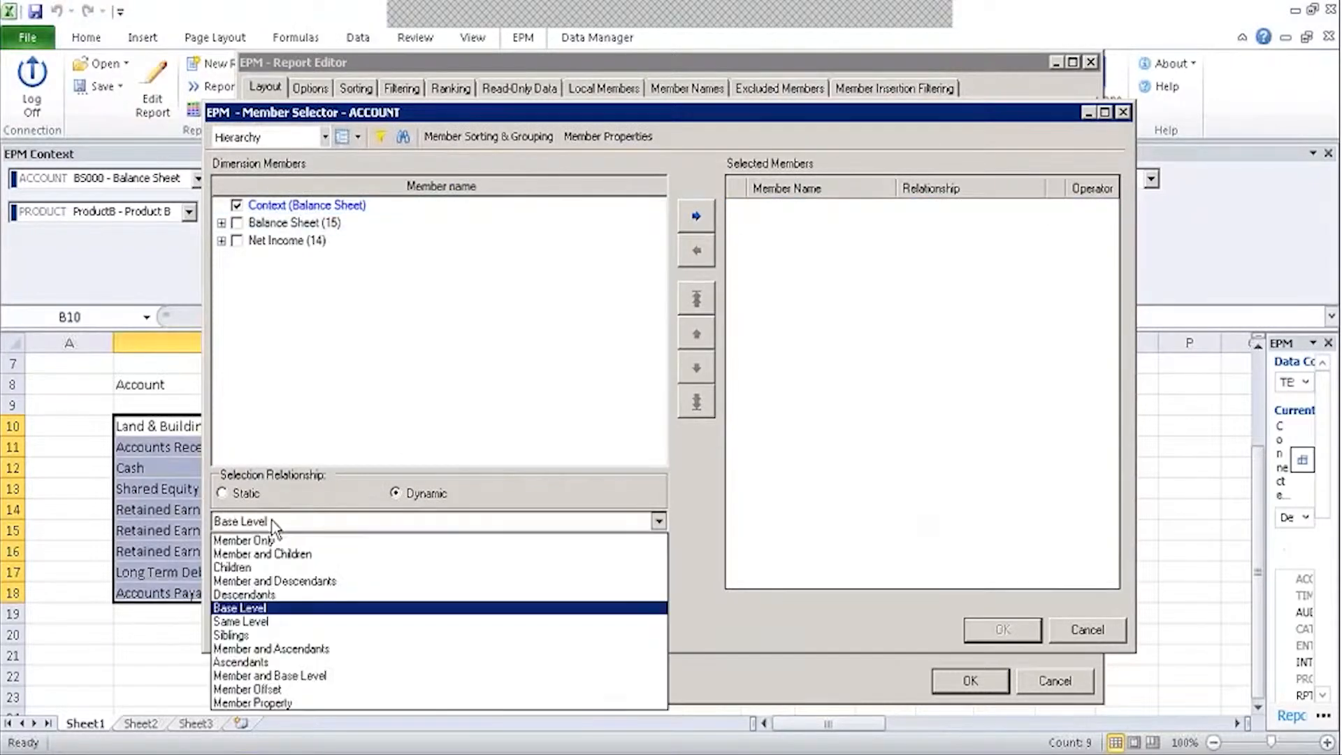
left_click(266, 554)
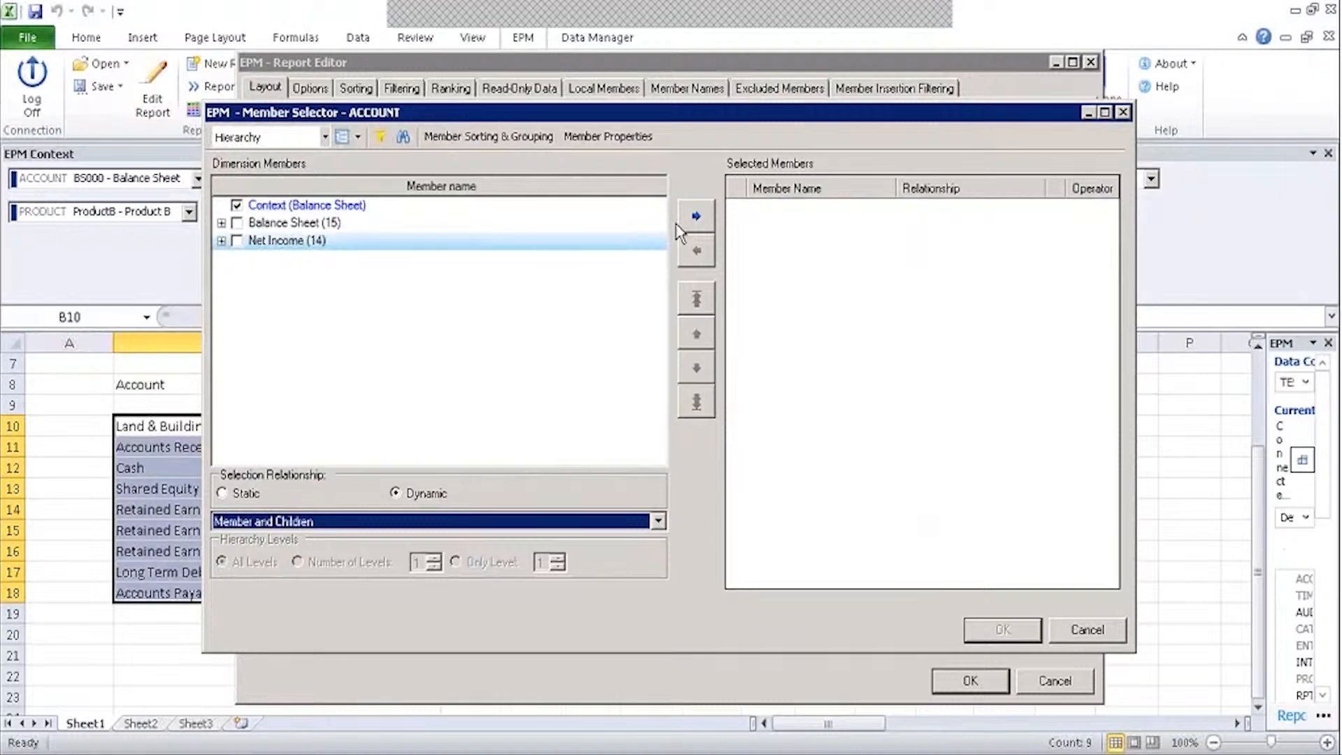
left_click(696, 216)
left_click(1004, 640)
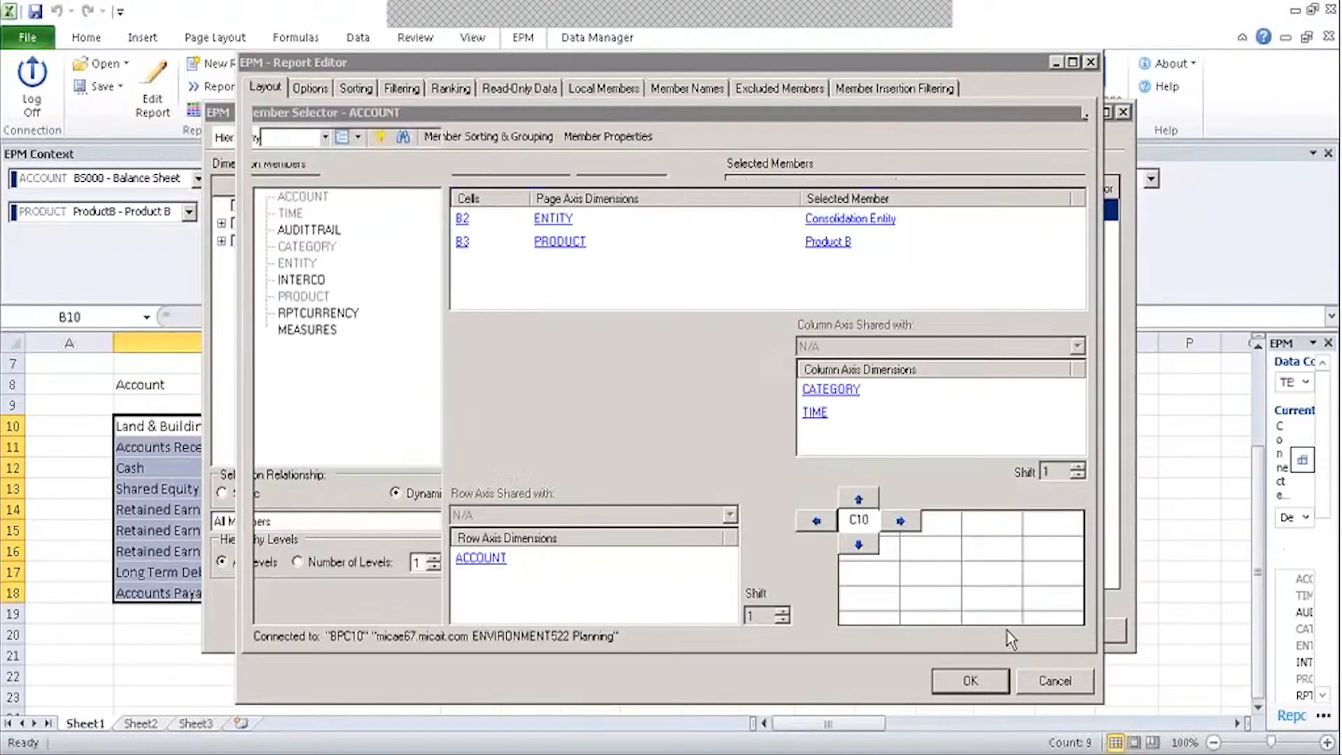
left_click(992, 671)
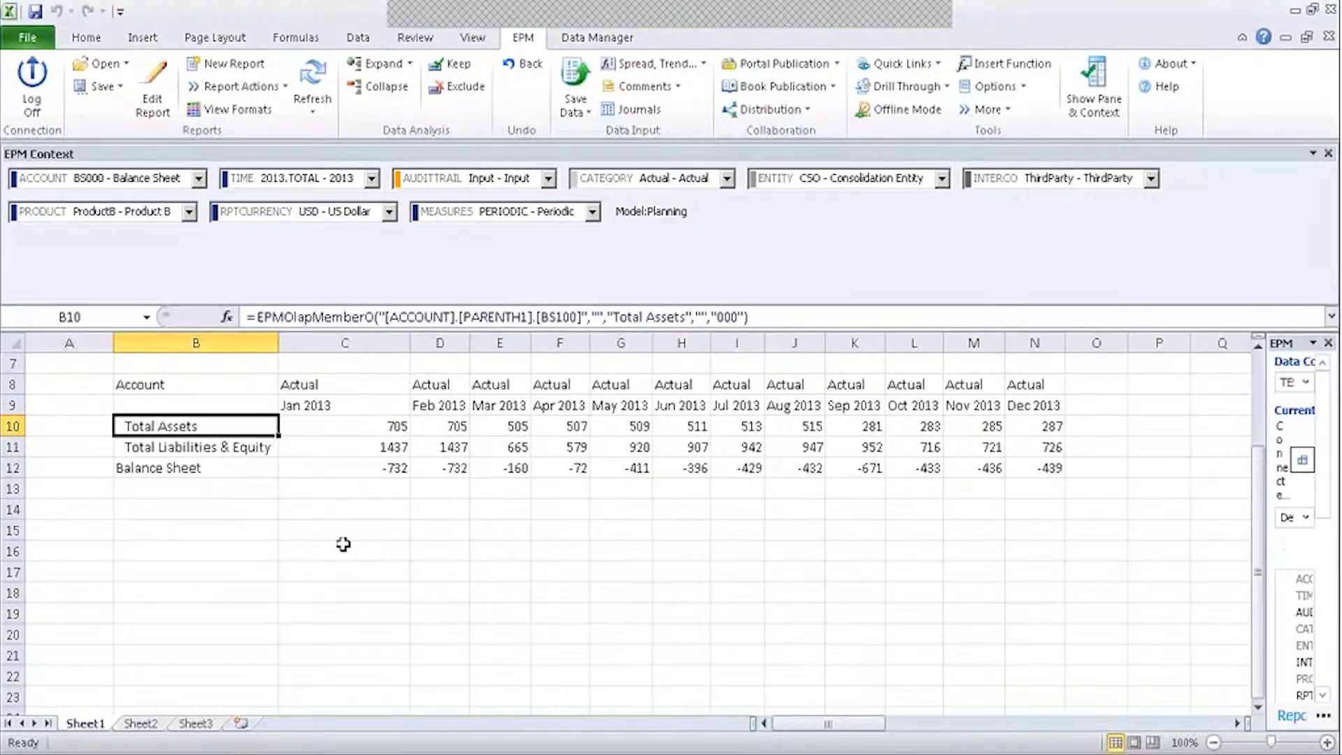
Inspect the Jan 2013 TIME header formula in C9 and the Actual CATEGORY header formula in N8.
left_click(349, 406)
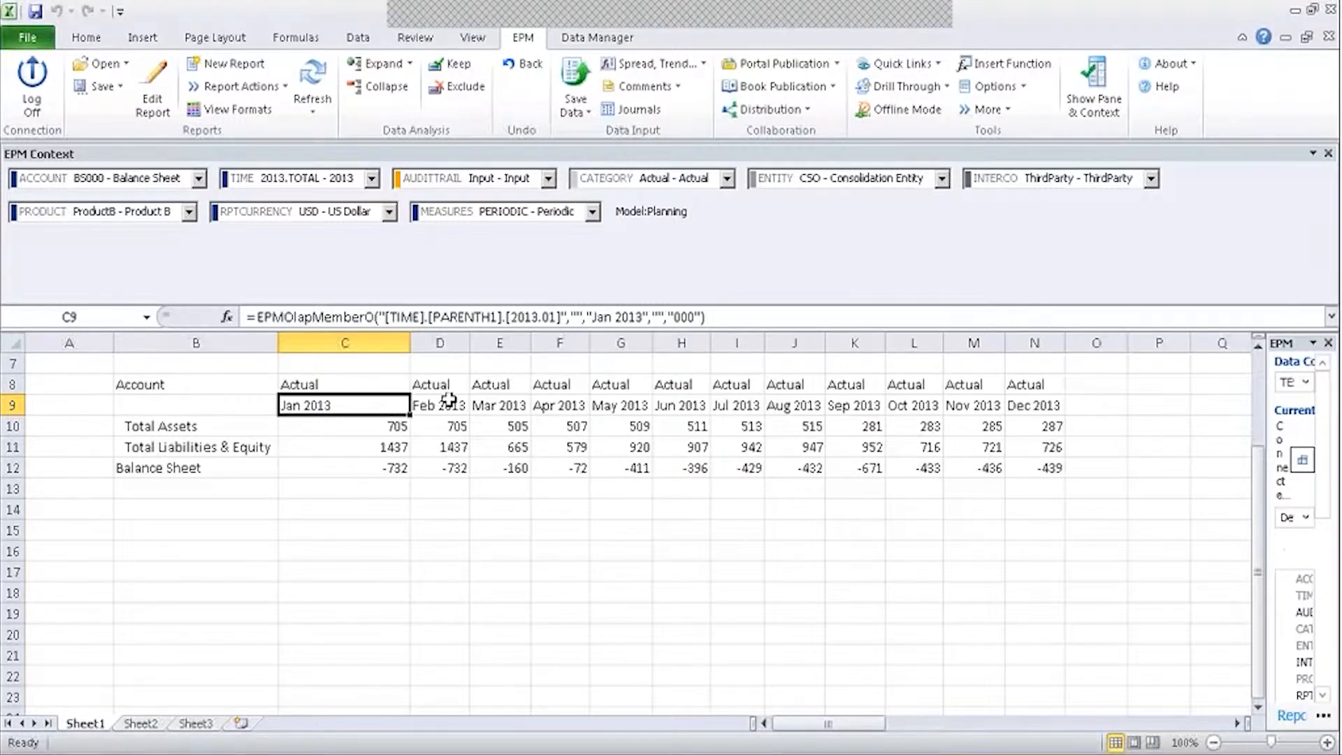
left_click(1032, 384)
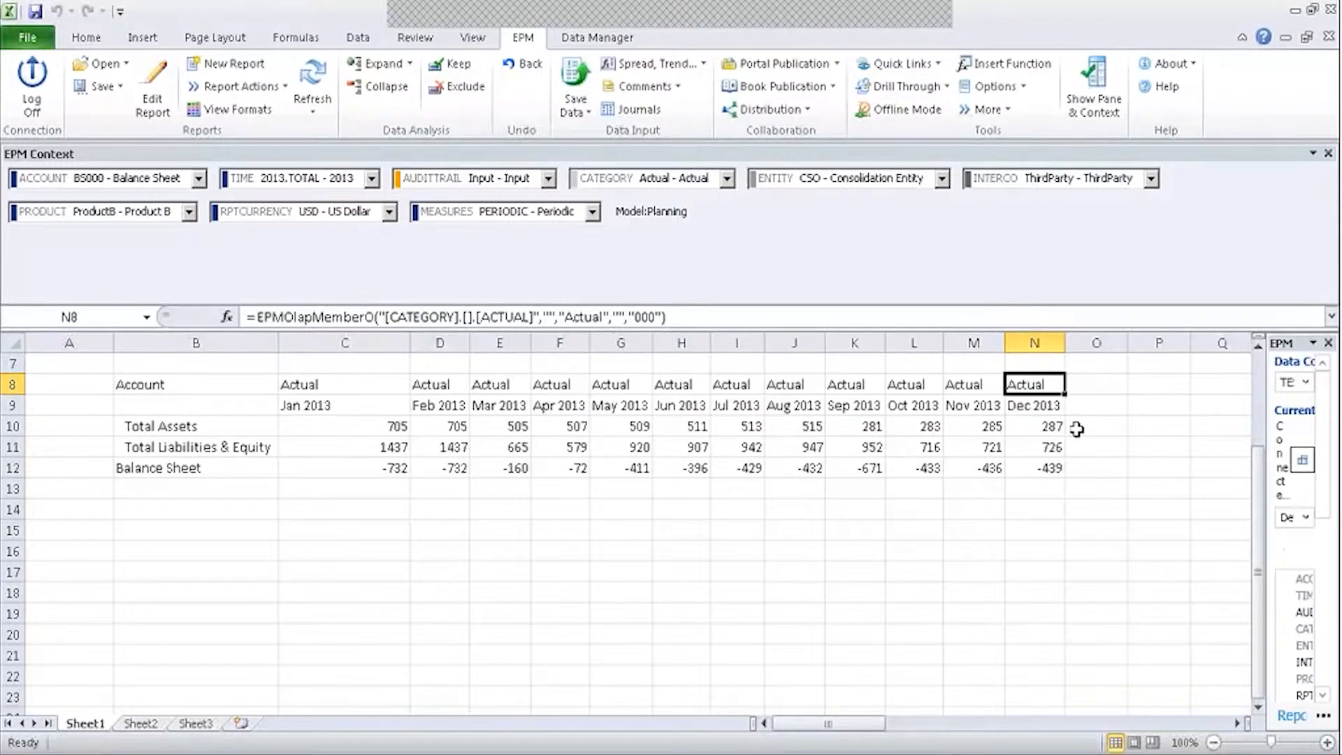
left_click(1077, 429)
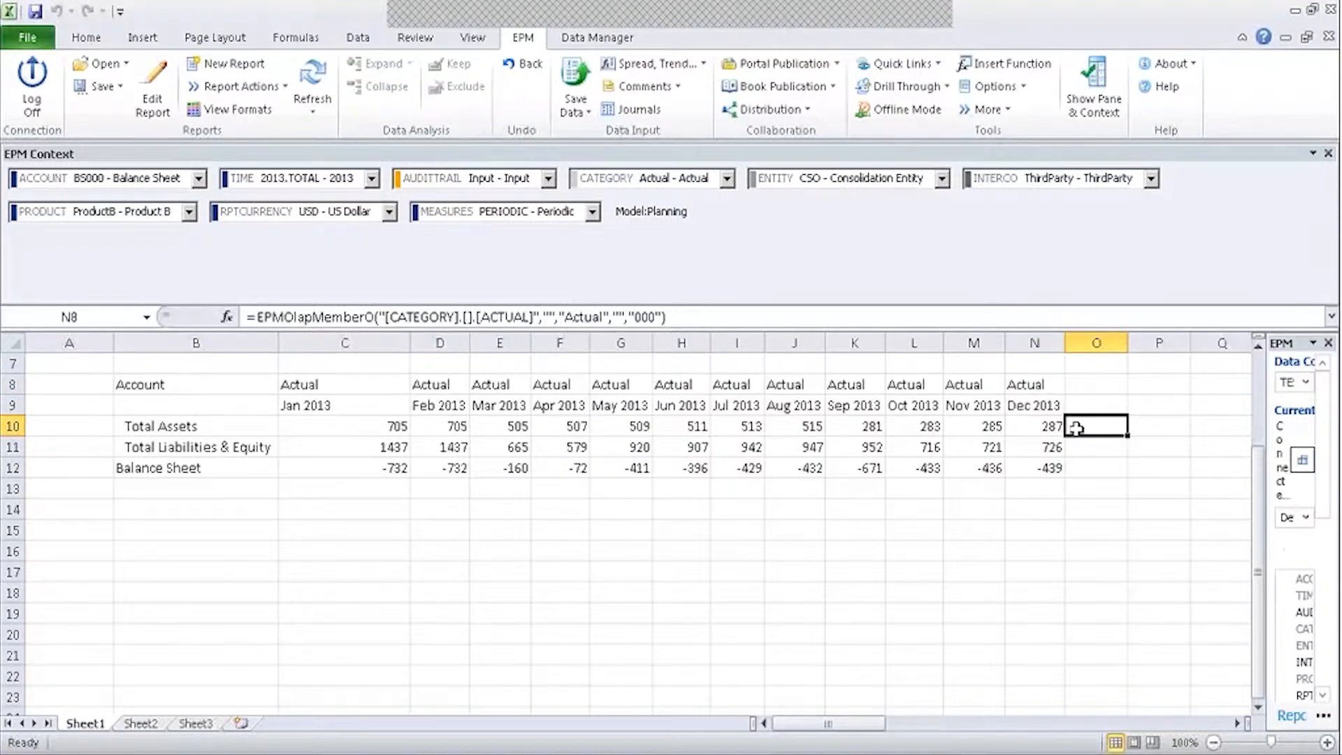
Change the Category context cell B4 from Budget to Actual.
left_click_drag(1258, 472, 1258, 394)
left_click(180, 425)
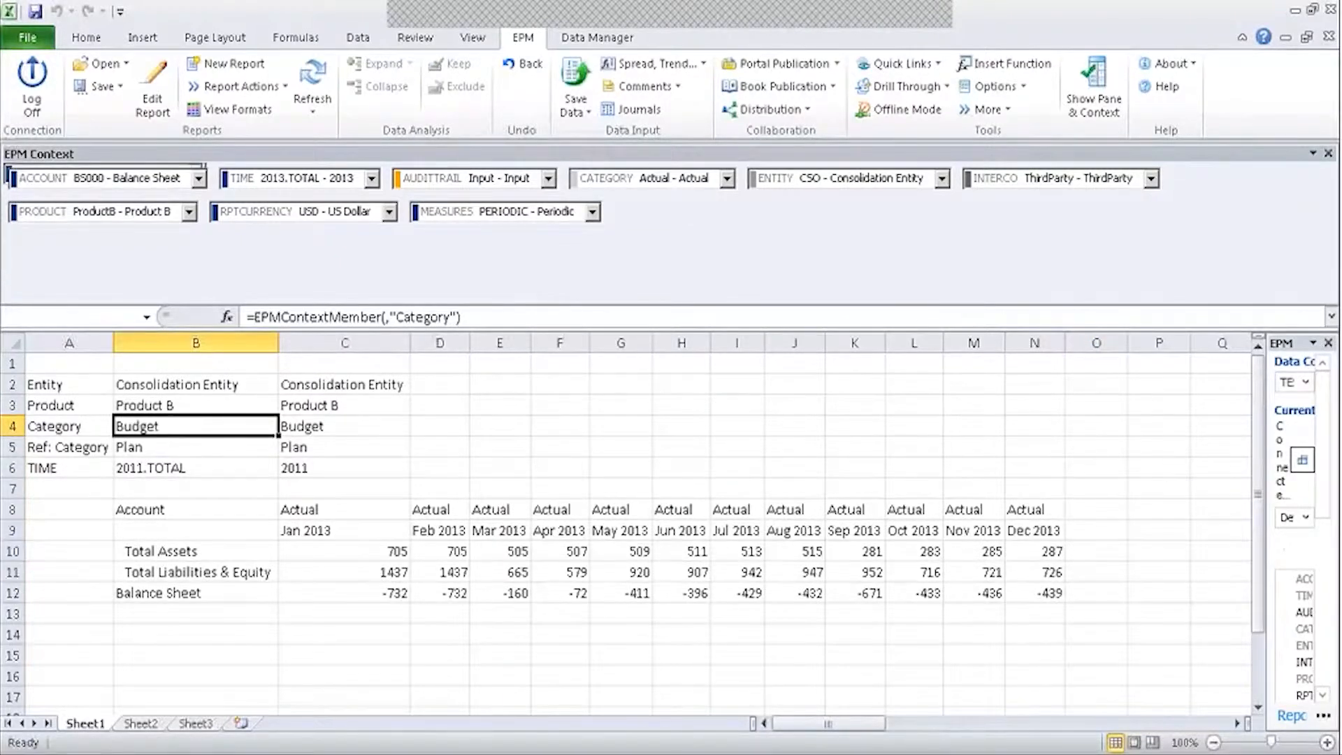
double_click(159, 434)
left_click(253, 205)
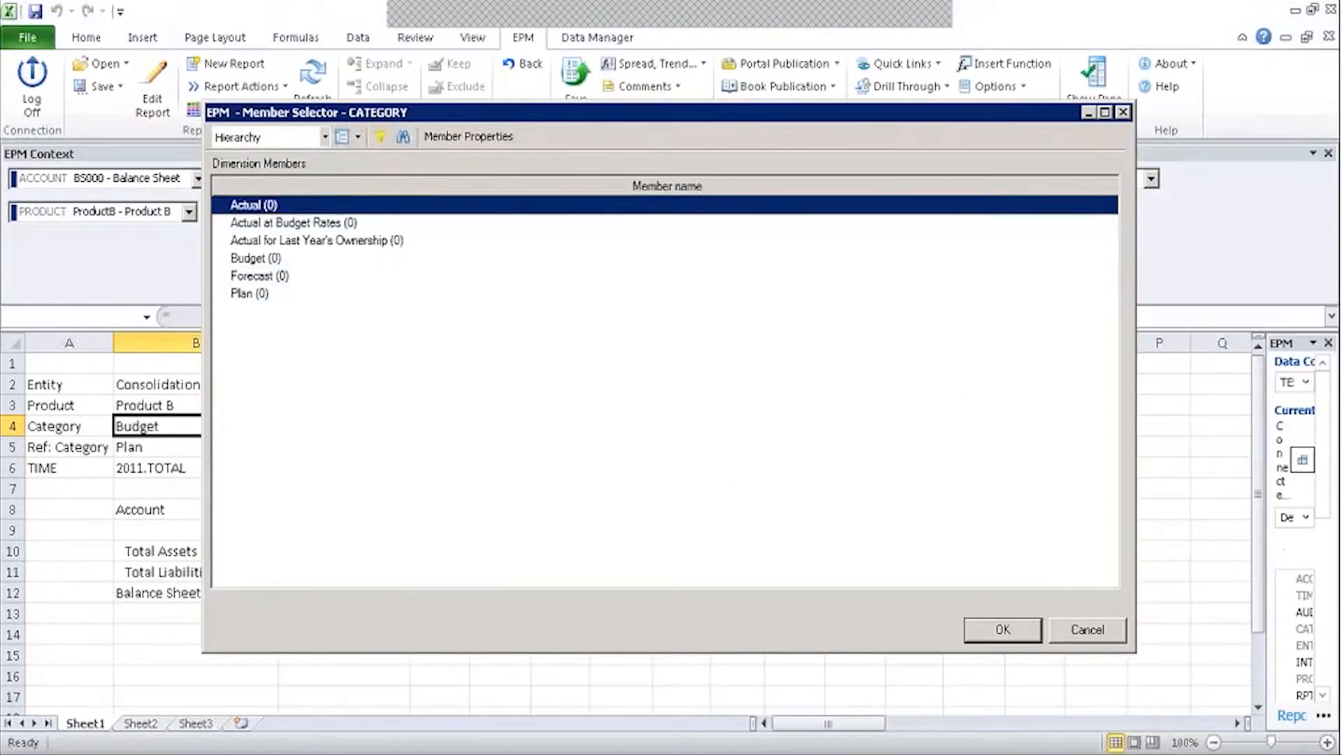
left_click(1002, 630)
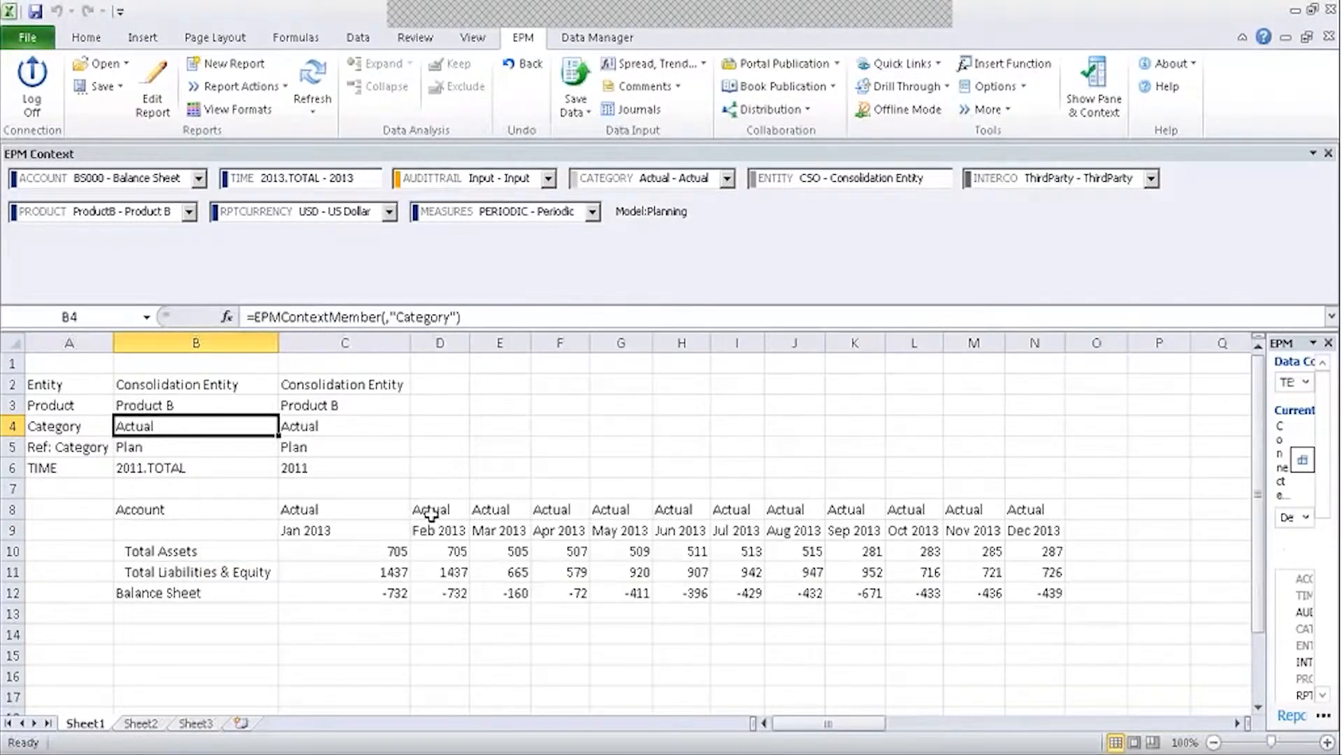
Set the TIME context cell B6 to 2010 and recheck the Category cell's formula.
left_click(154, 467)
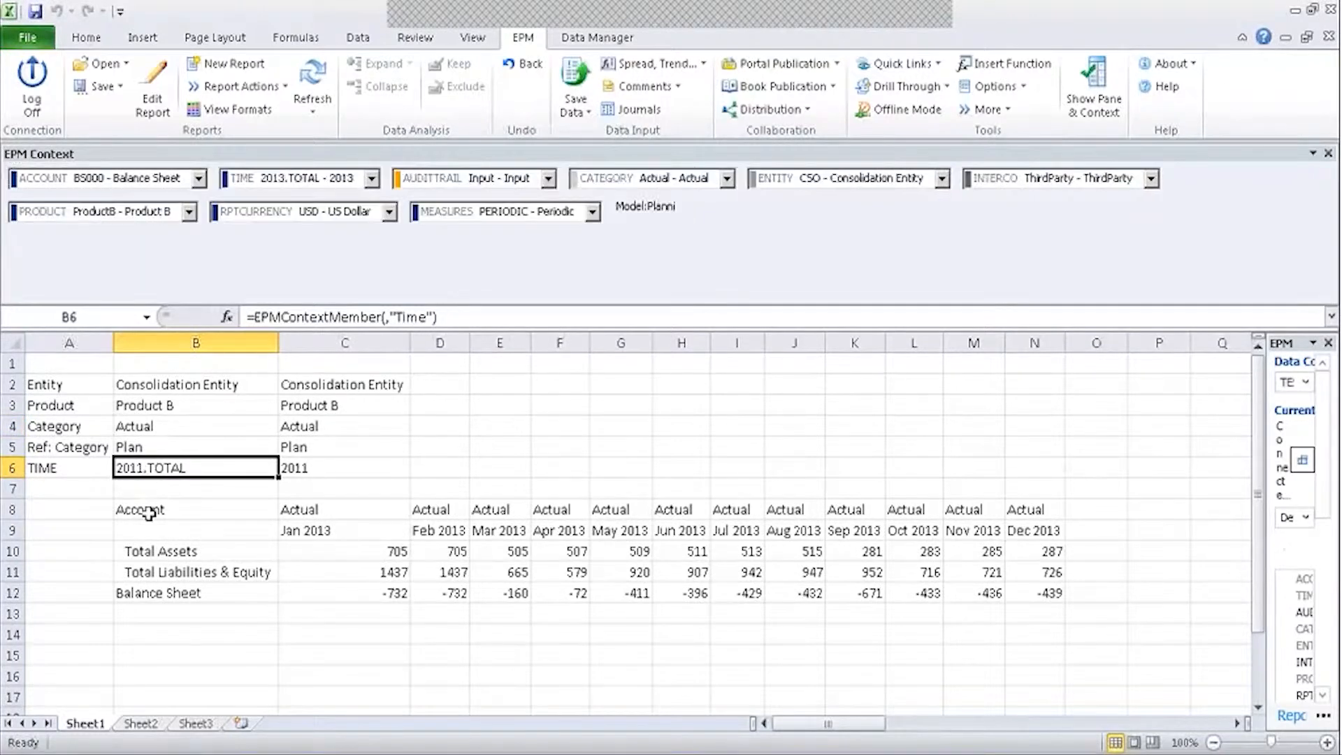
left_click(151, 428)
left_click(166, 468)
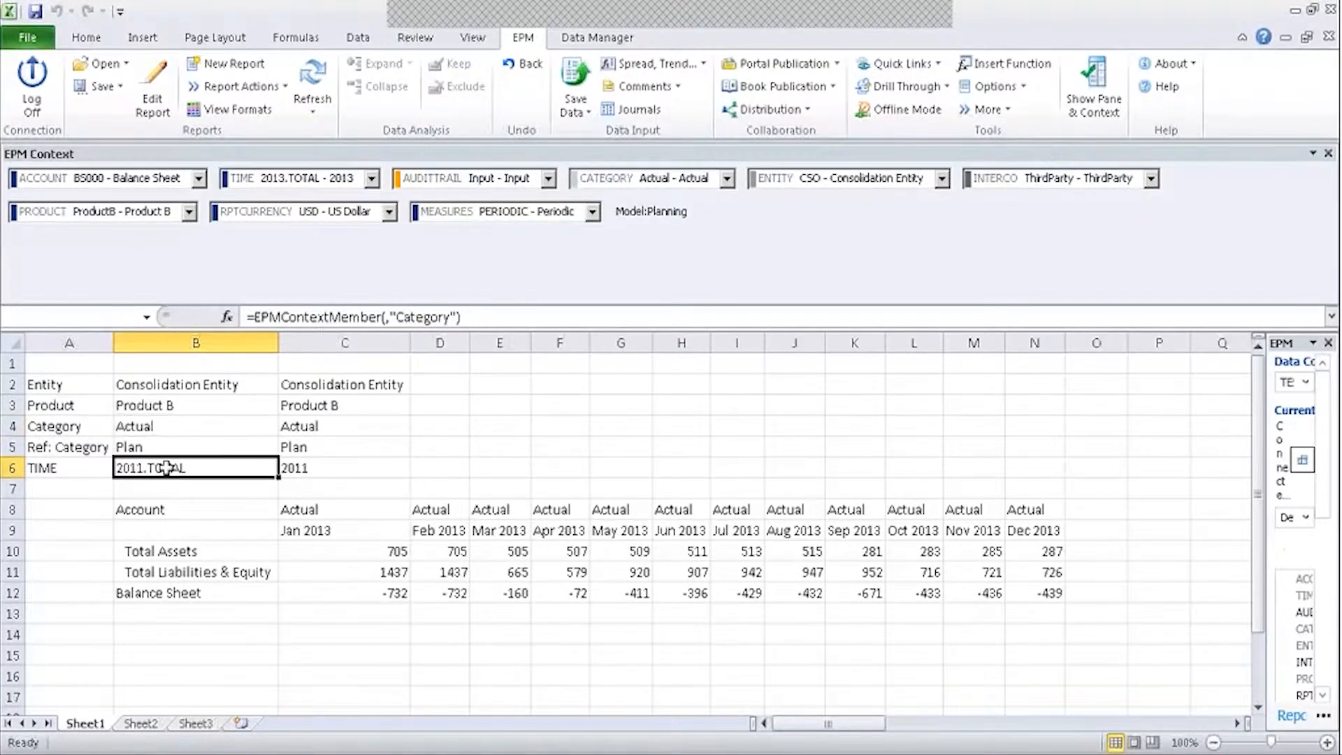
double_click(166, 468)
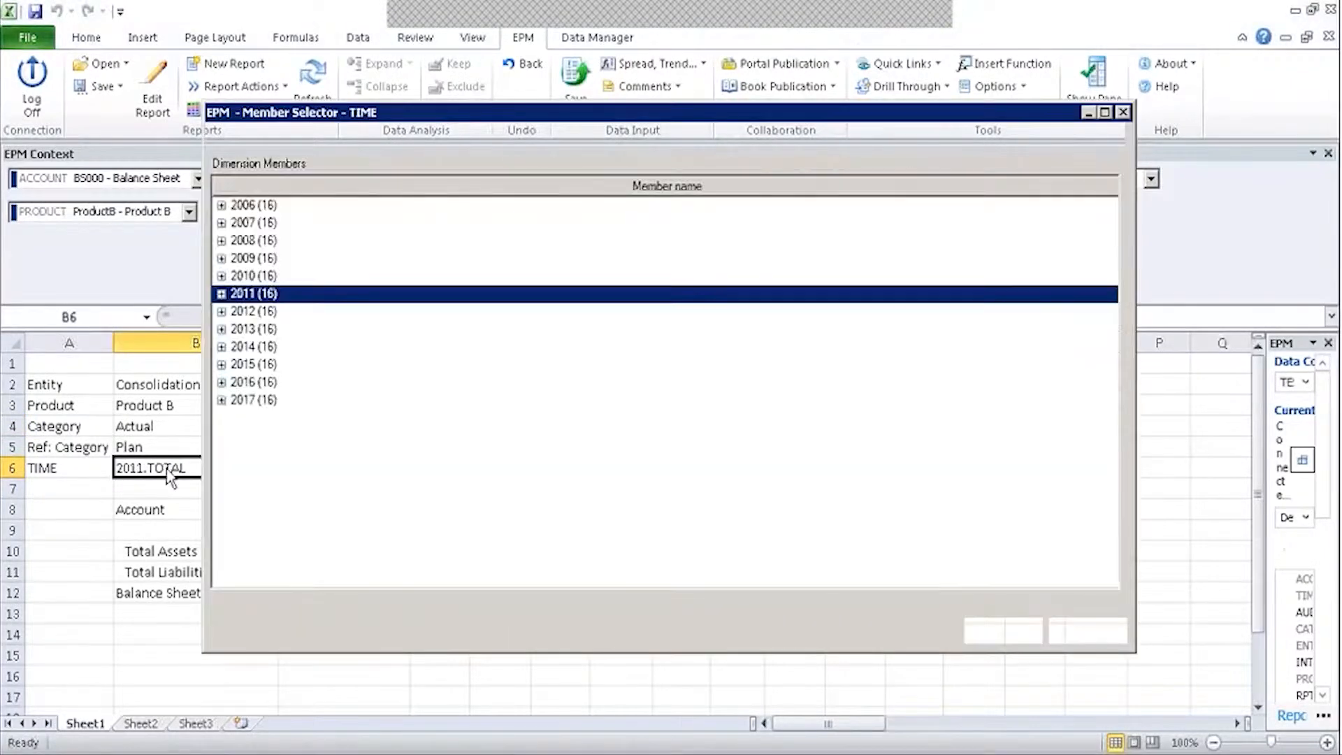
left_click(253, 277)
left_click(1004, 629)
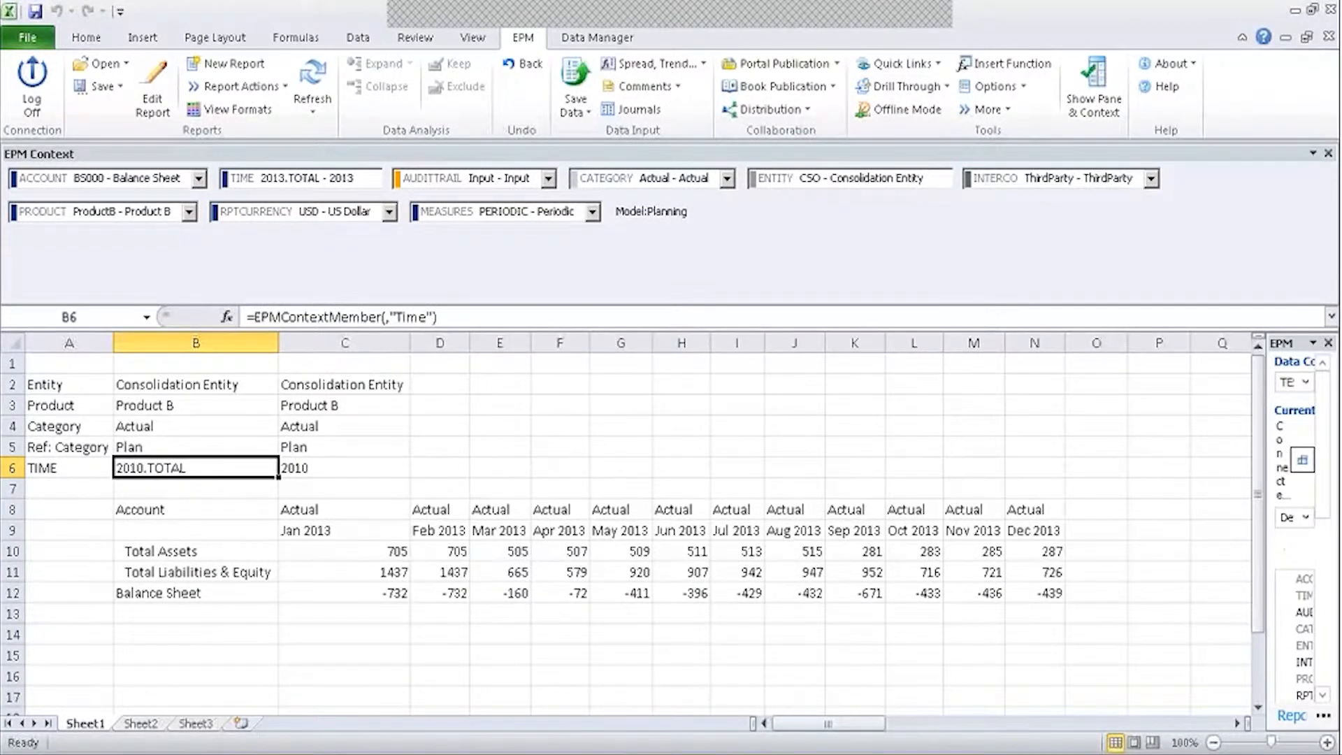
left_click(167, 425)
Replace the Dimension argument of B6's formula with TIME.
left_click(157, 465)
left_click(227, 316)
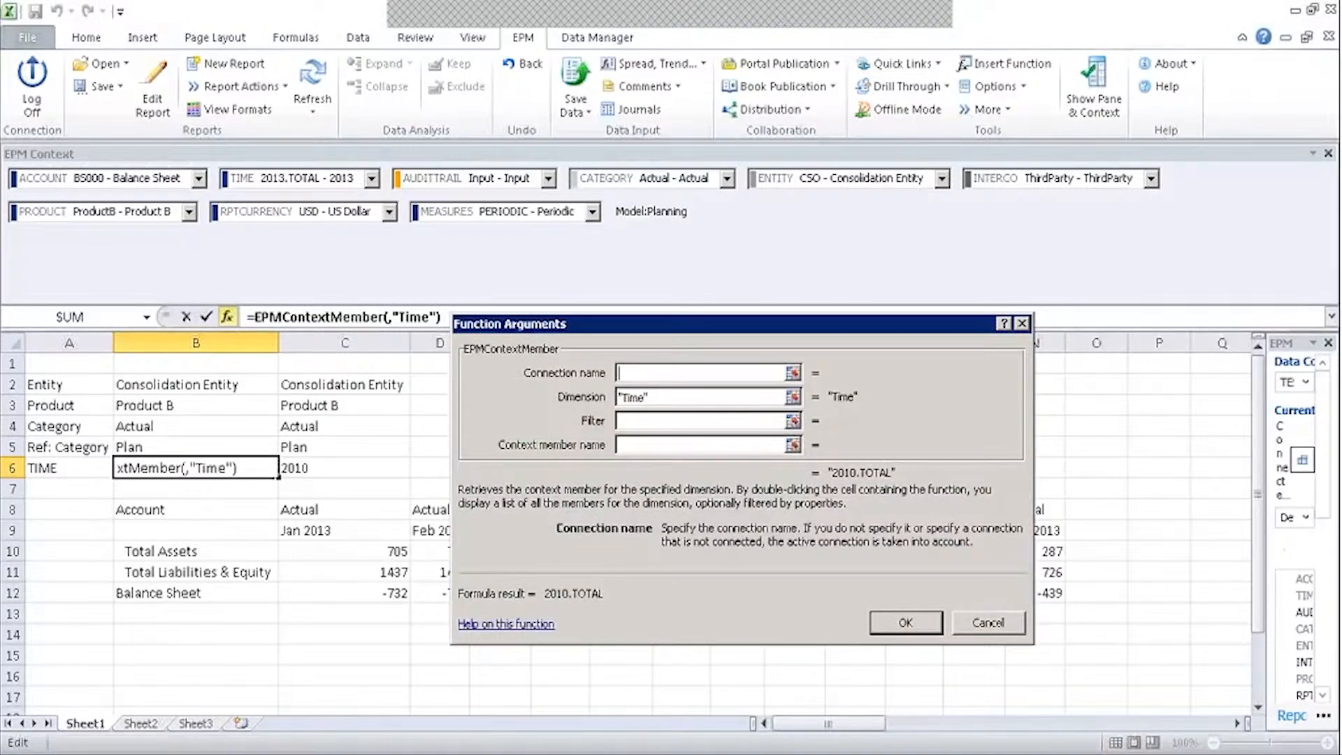
left_click(696, 402)
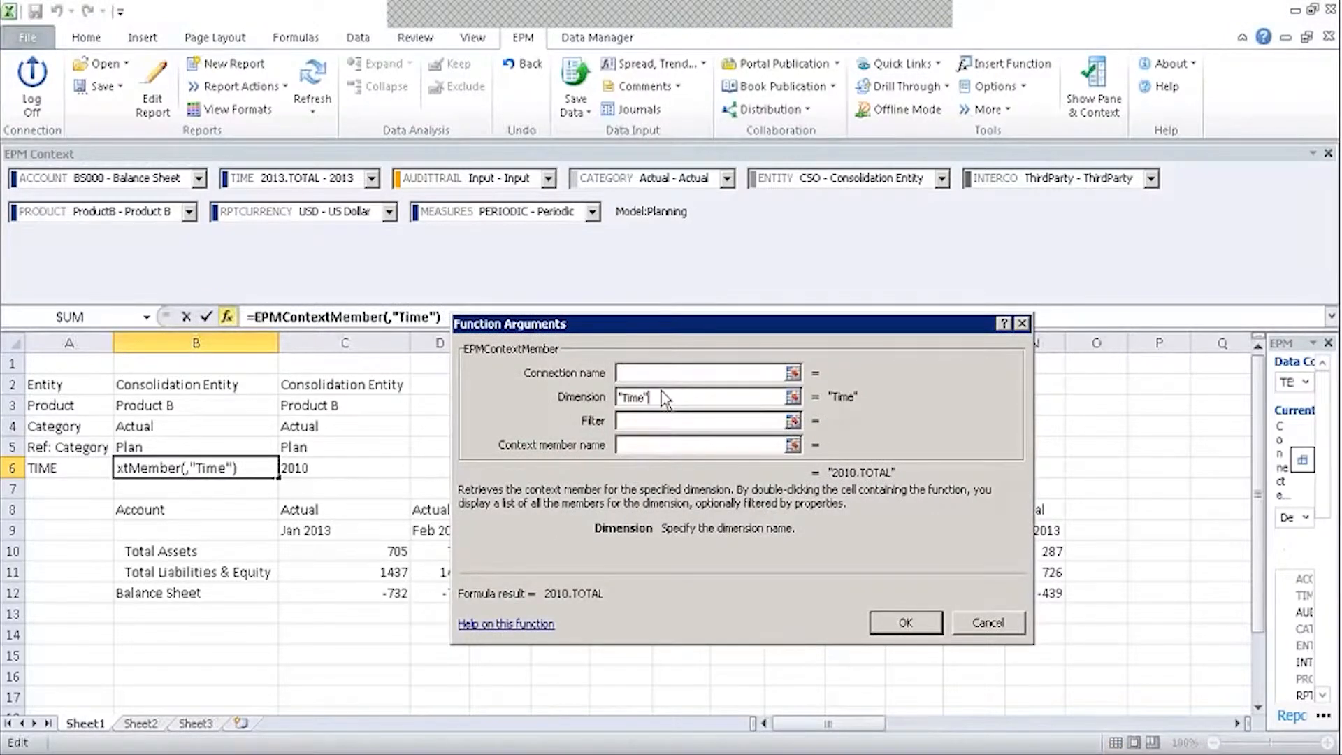
left_click_drag(662, 395, 588, 404)
type("T")
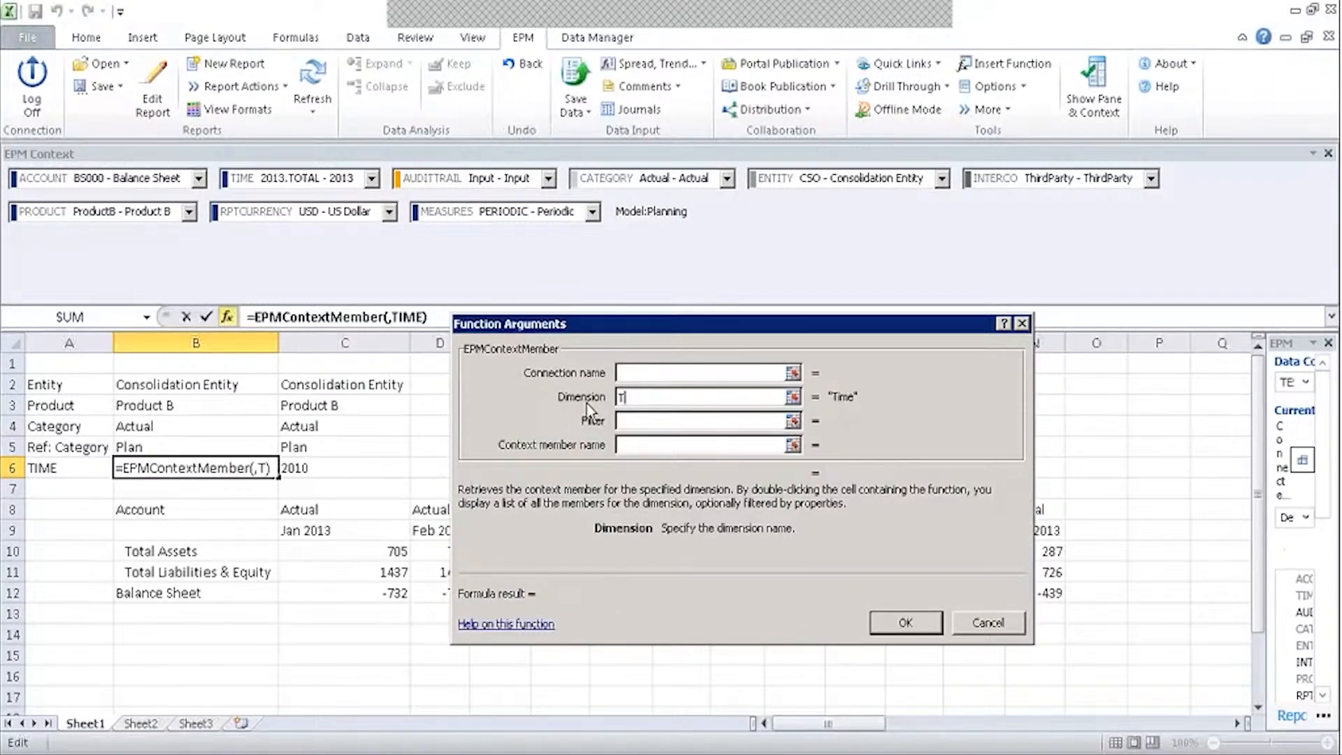
type("IME")
key("Tab")
left_click(938, 629)
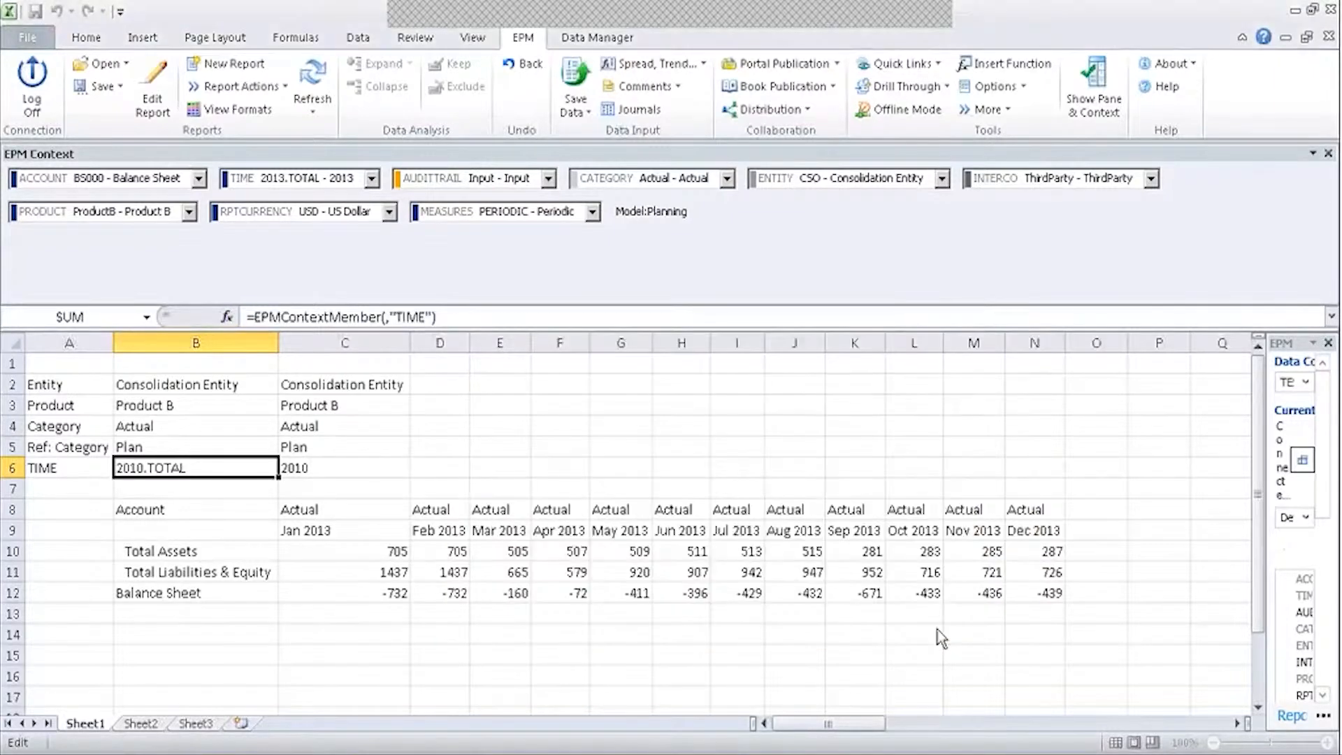
Refresh, then make the report's TIME columns use Context (2013) and rerun it.
left_click(313, 77)
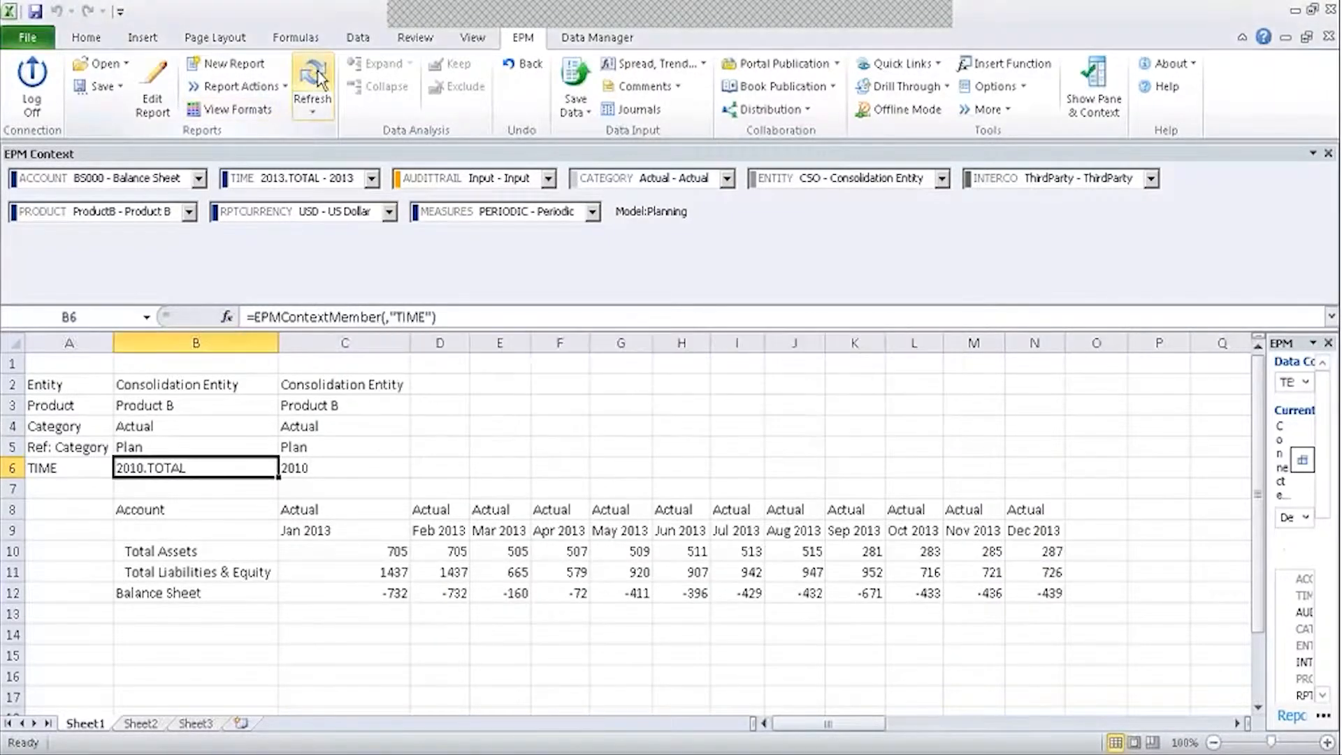
left_click(152, 91)
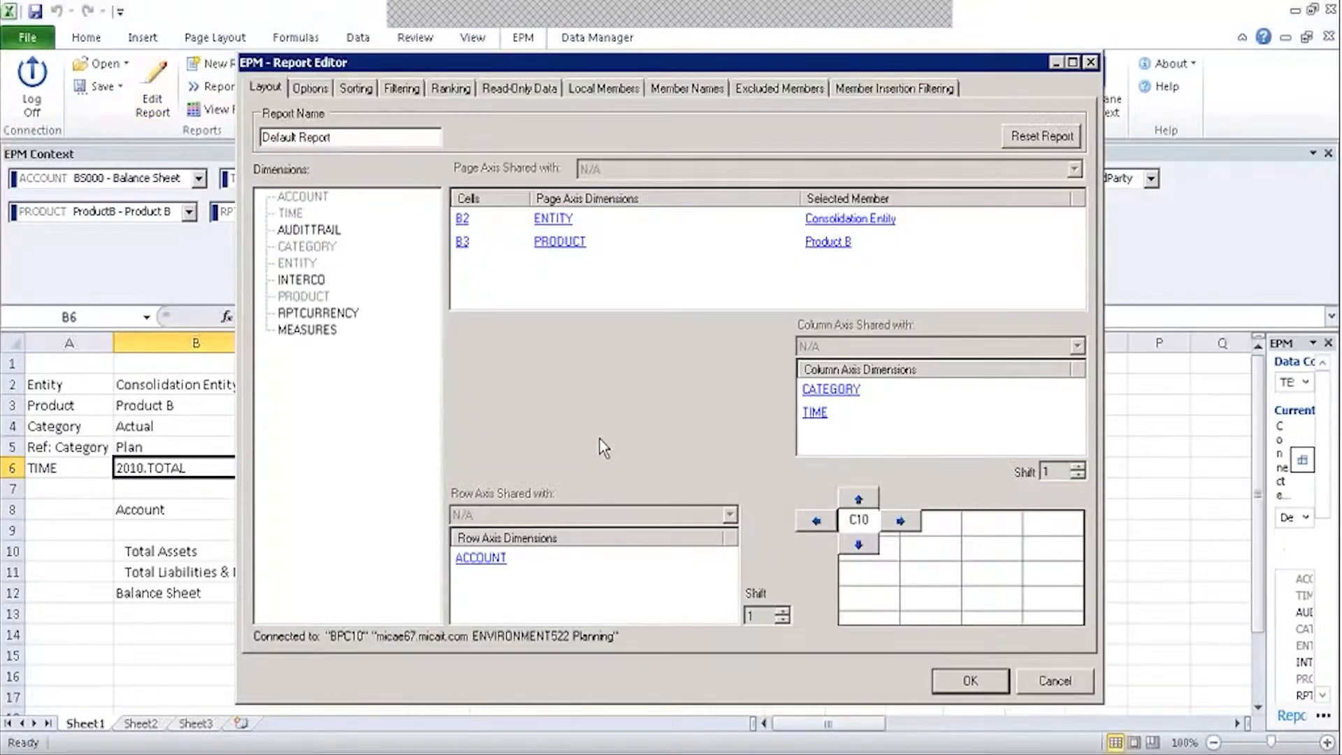
left_click(821, 416)
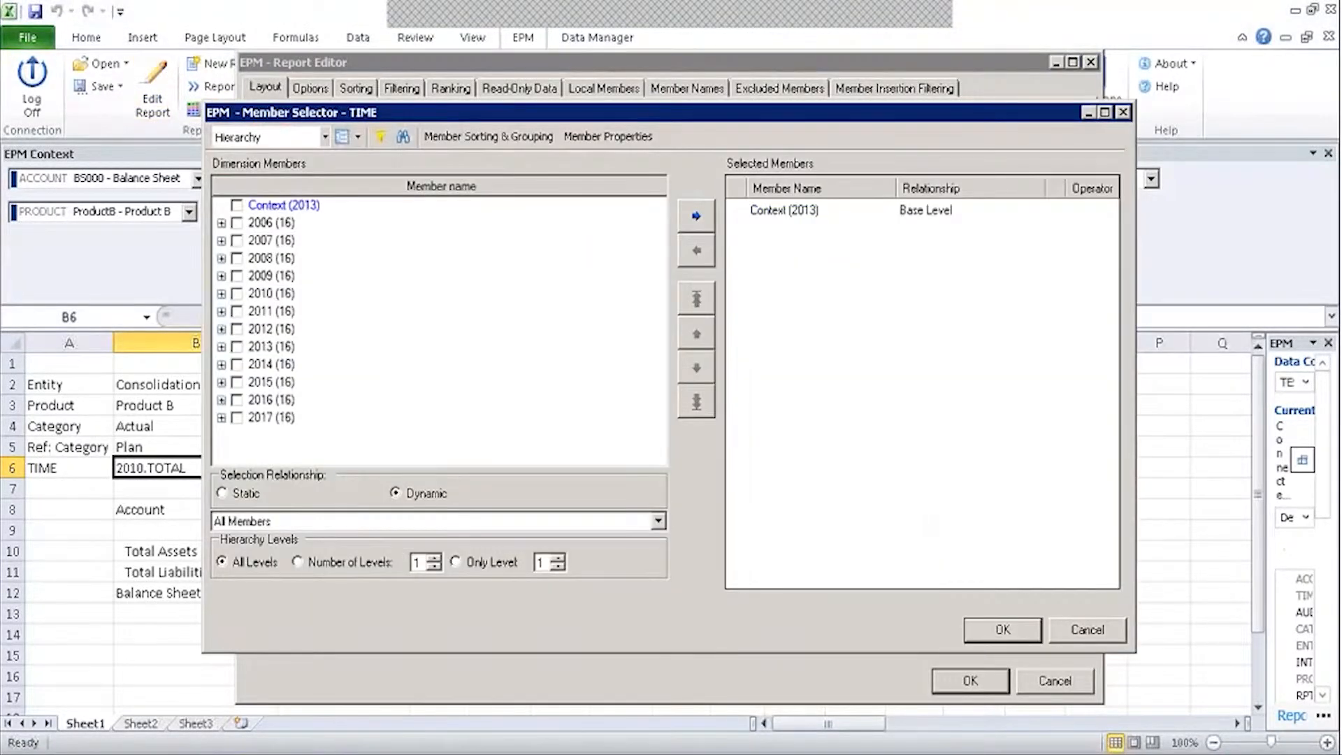
left_click(817, 212)
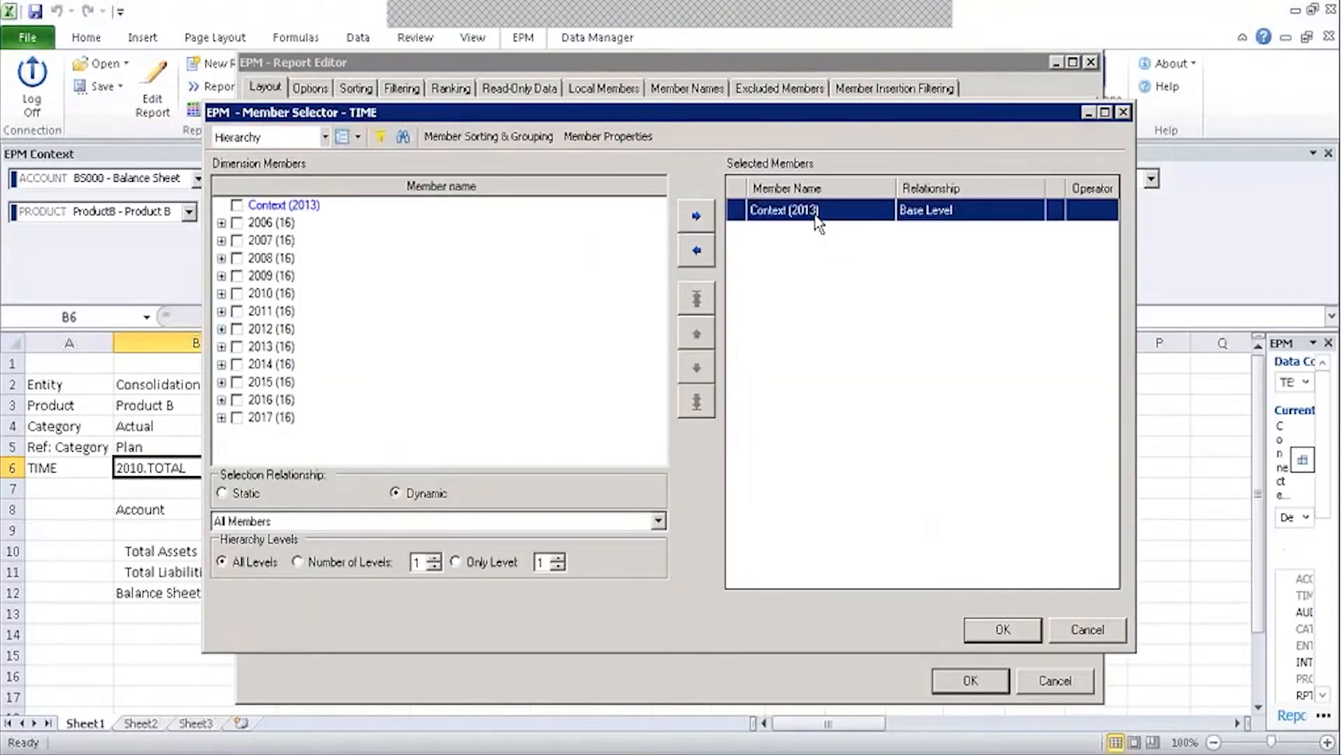
left_click(1020, 634)
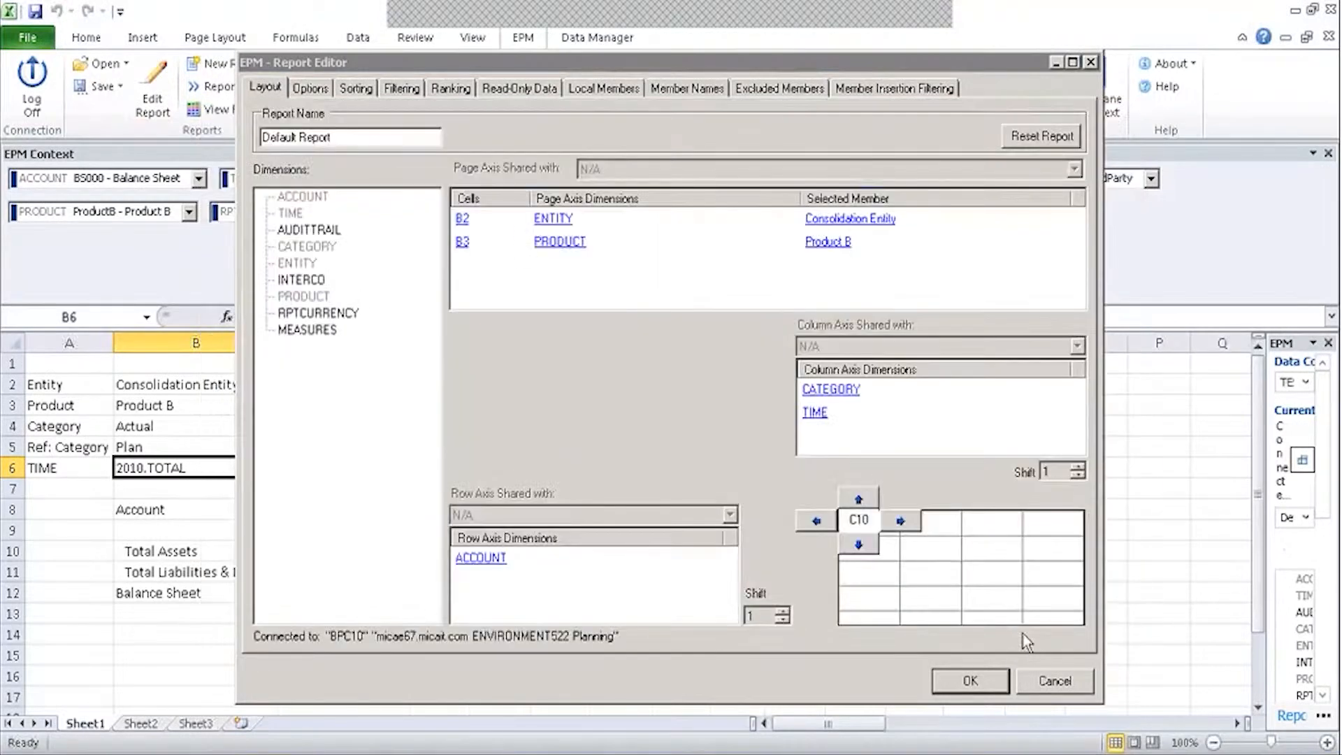
left_click(971, 681)
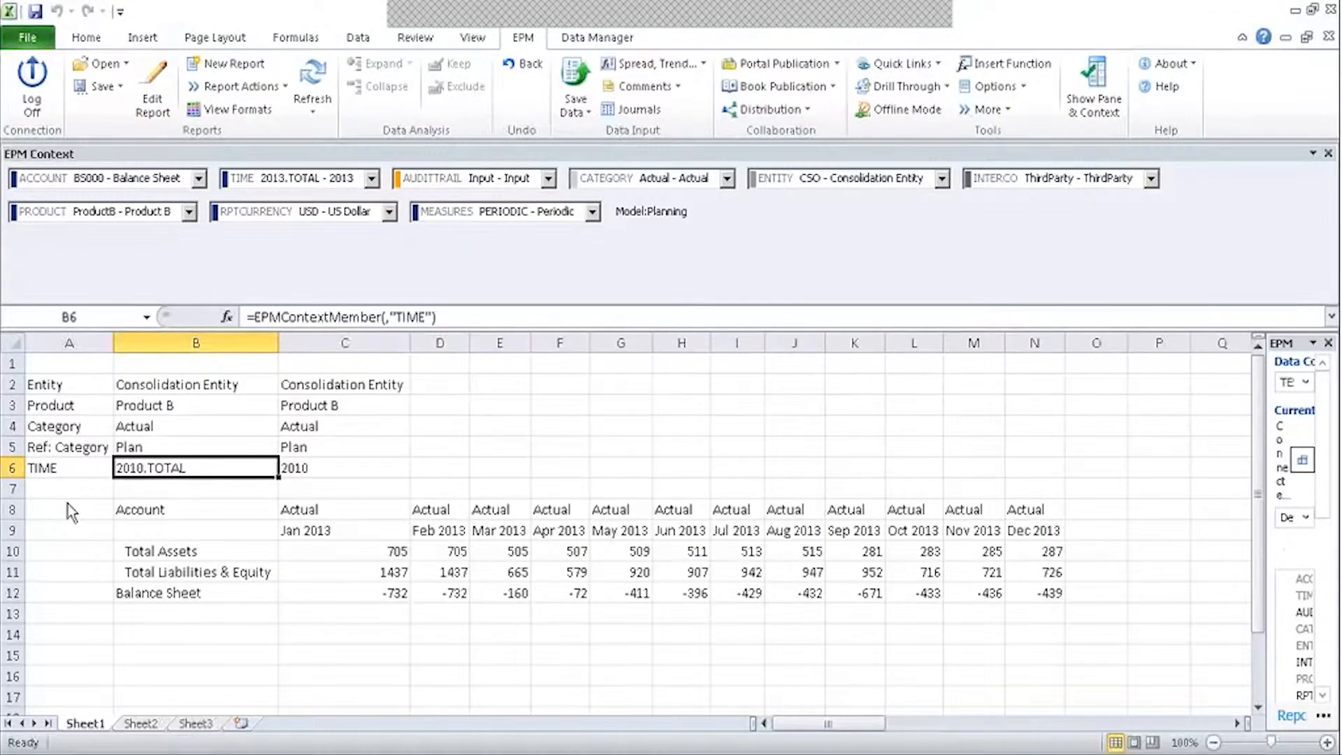
Clear A6:C6 and enter =EPMContextMember(,"Time") in B6.
left_click_drag(32, 469, 372, 466)
key("Delete")
left_click(178, 468)
type("=")
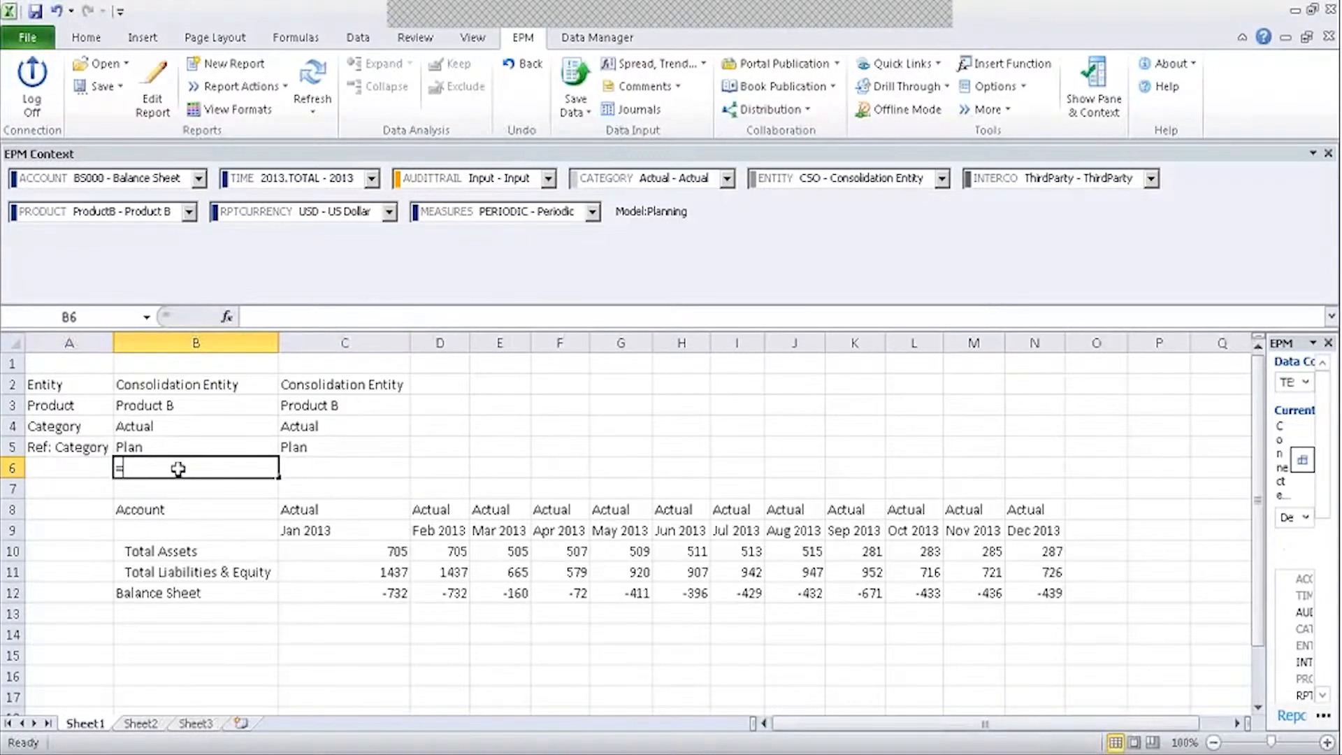
type("EP")
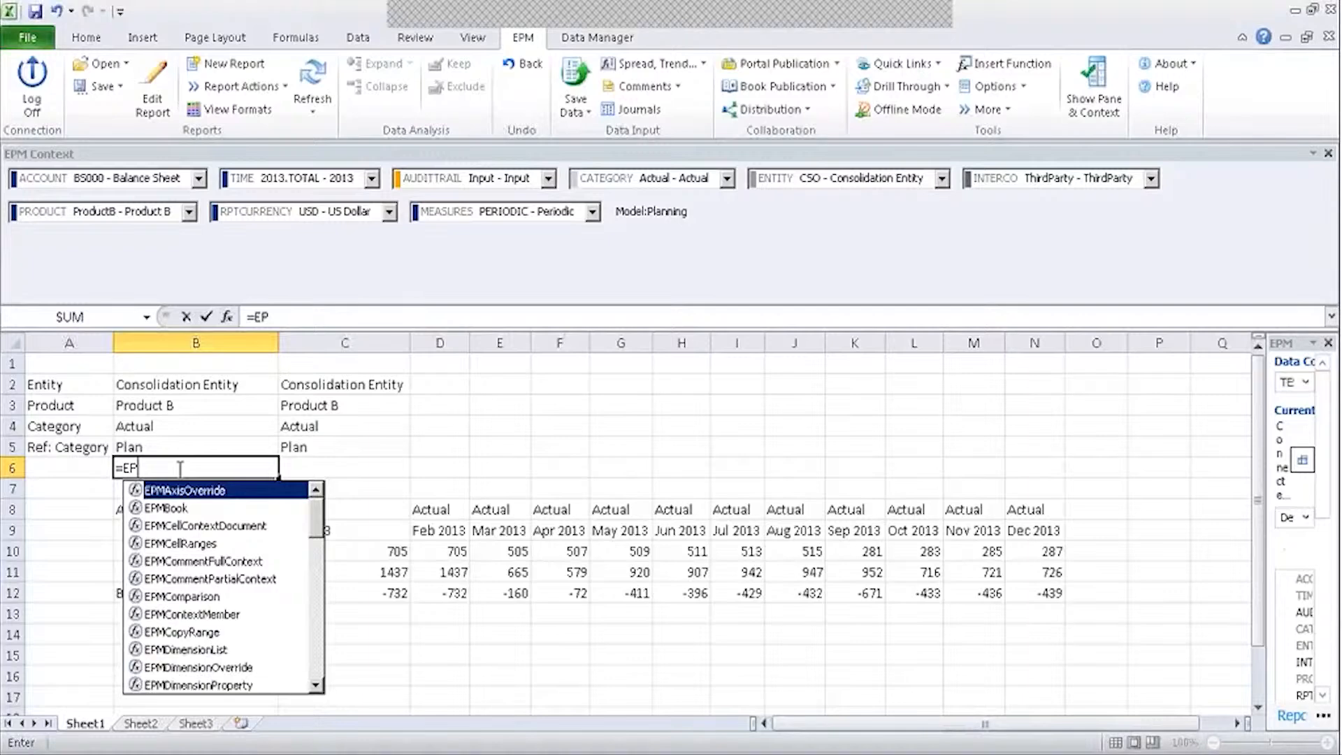
type("MCONECT")
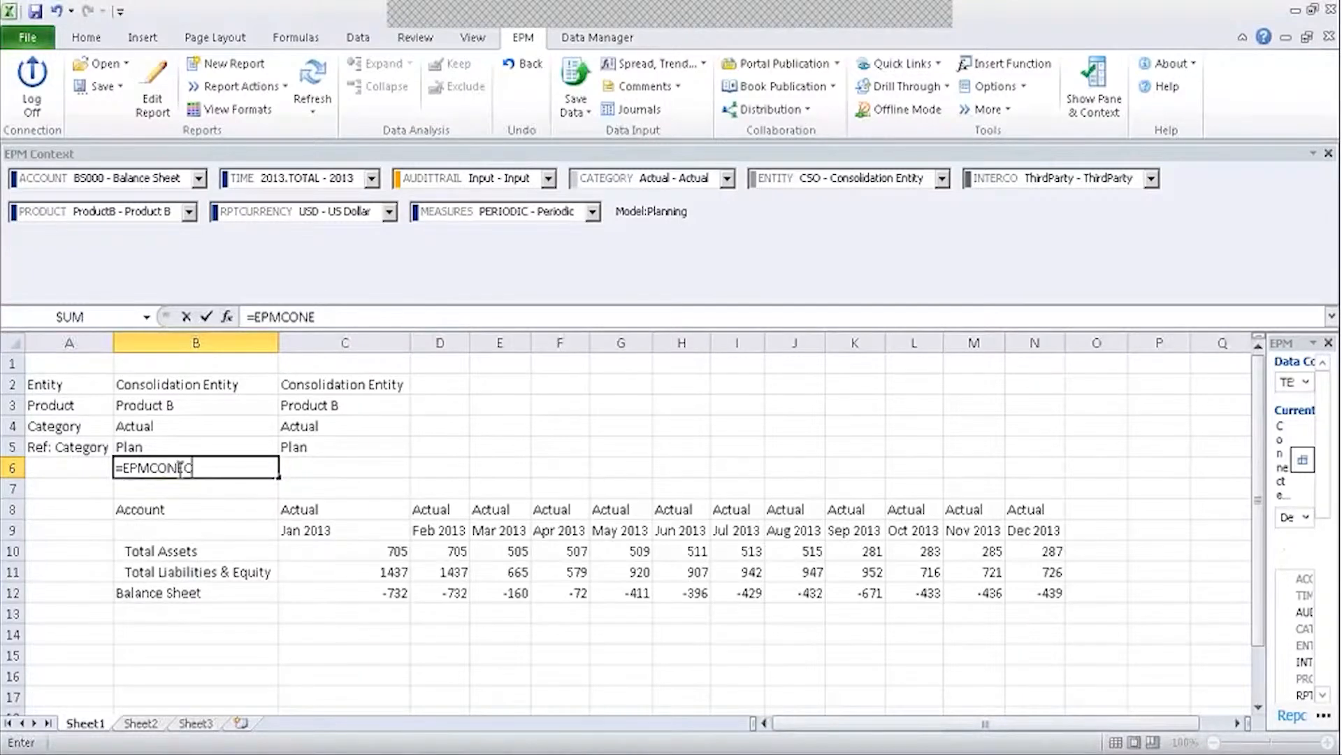
key("BackSpace")
key("BackSpace")
type("XTMEMBER(,\"Time\"")
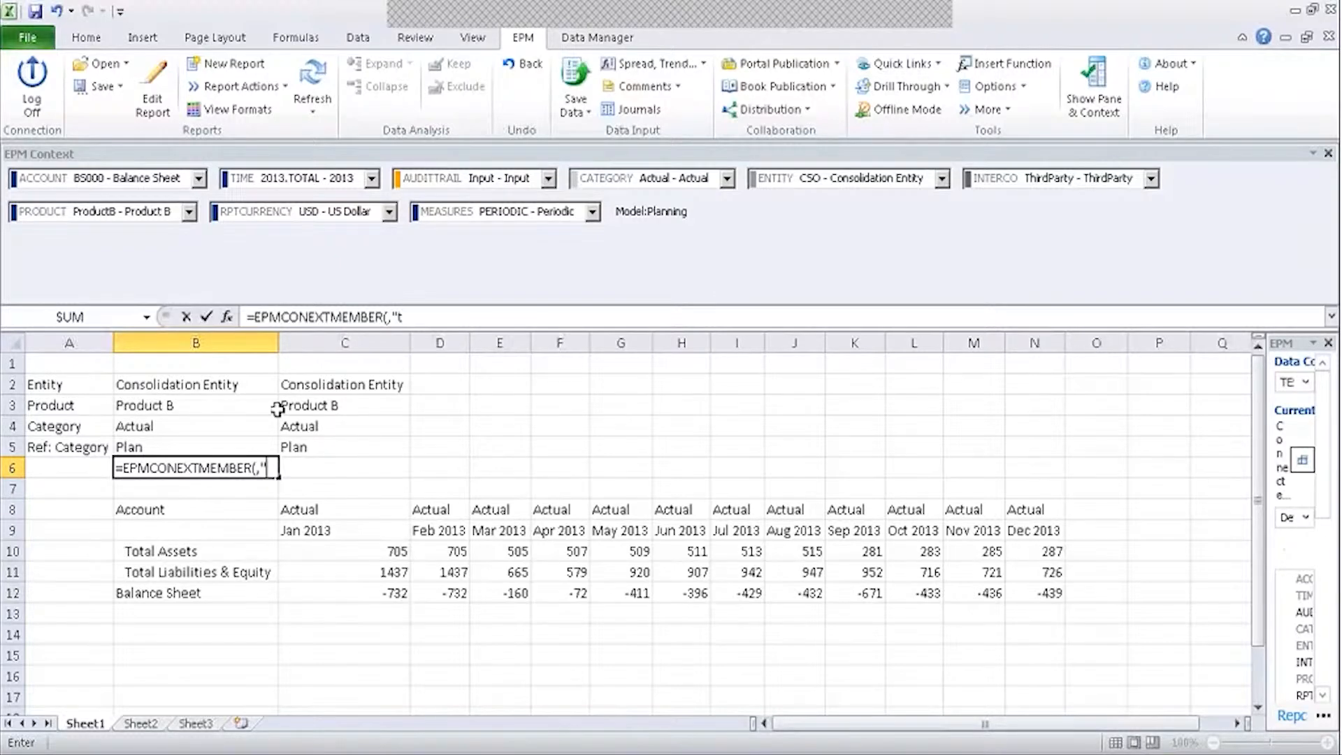
type(")")
key("Return")
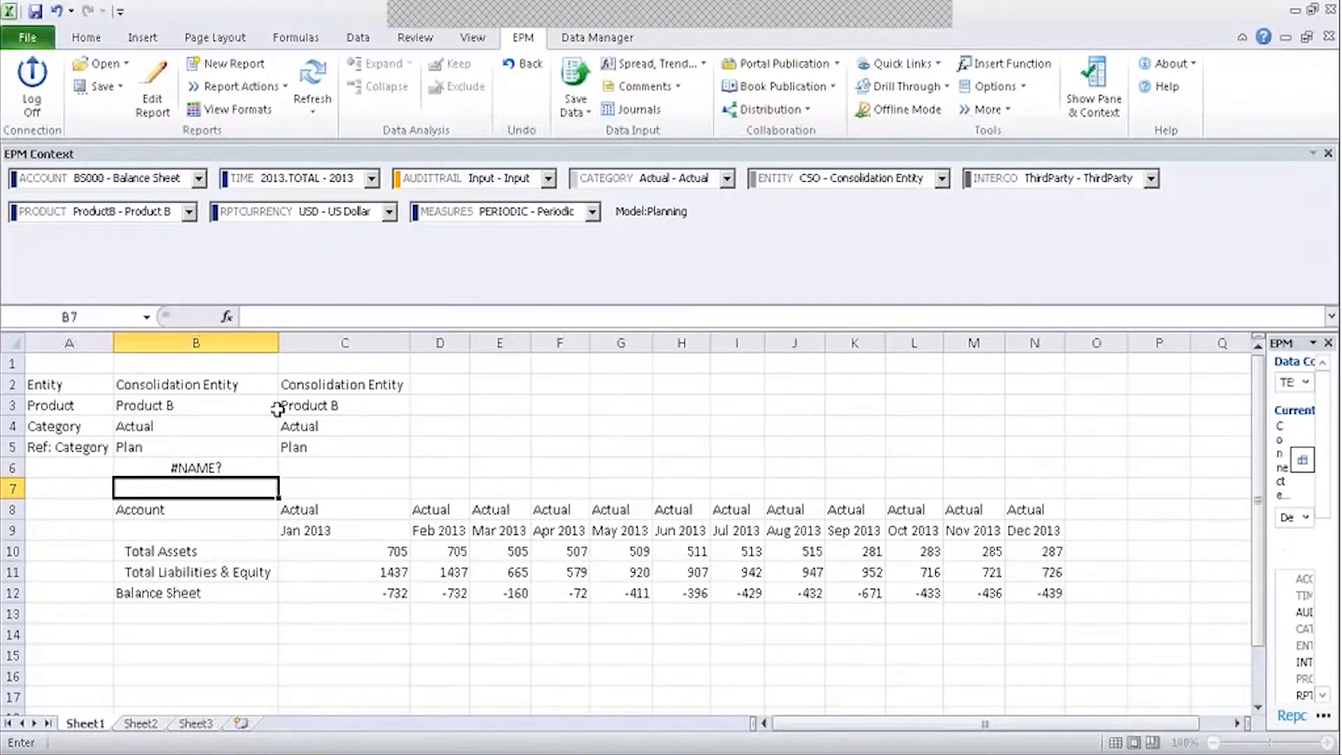
Correct the misspelled EPMContextMember function name in B6 and recommit the formula.
left_click(225, 465)
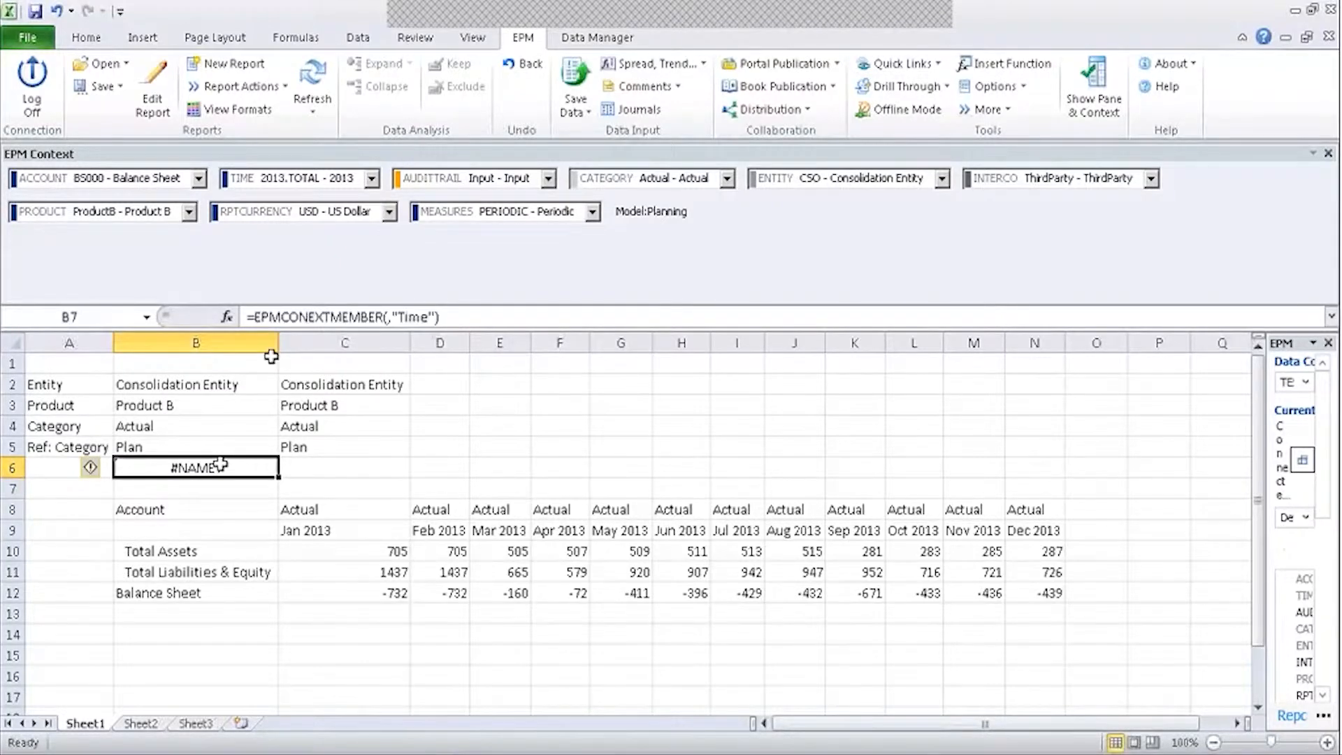
left_click(310, 317)
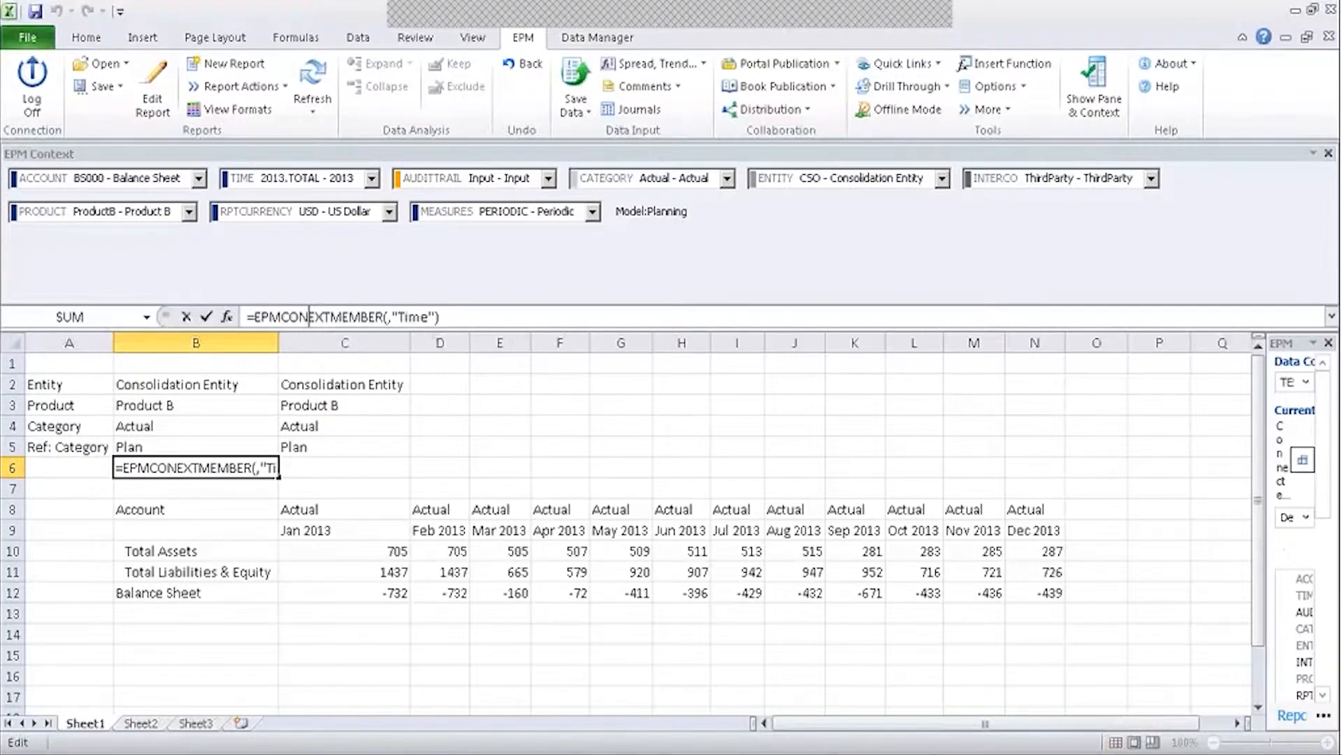
type("t")
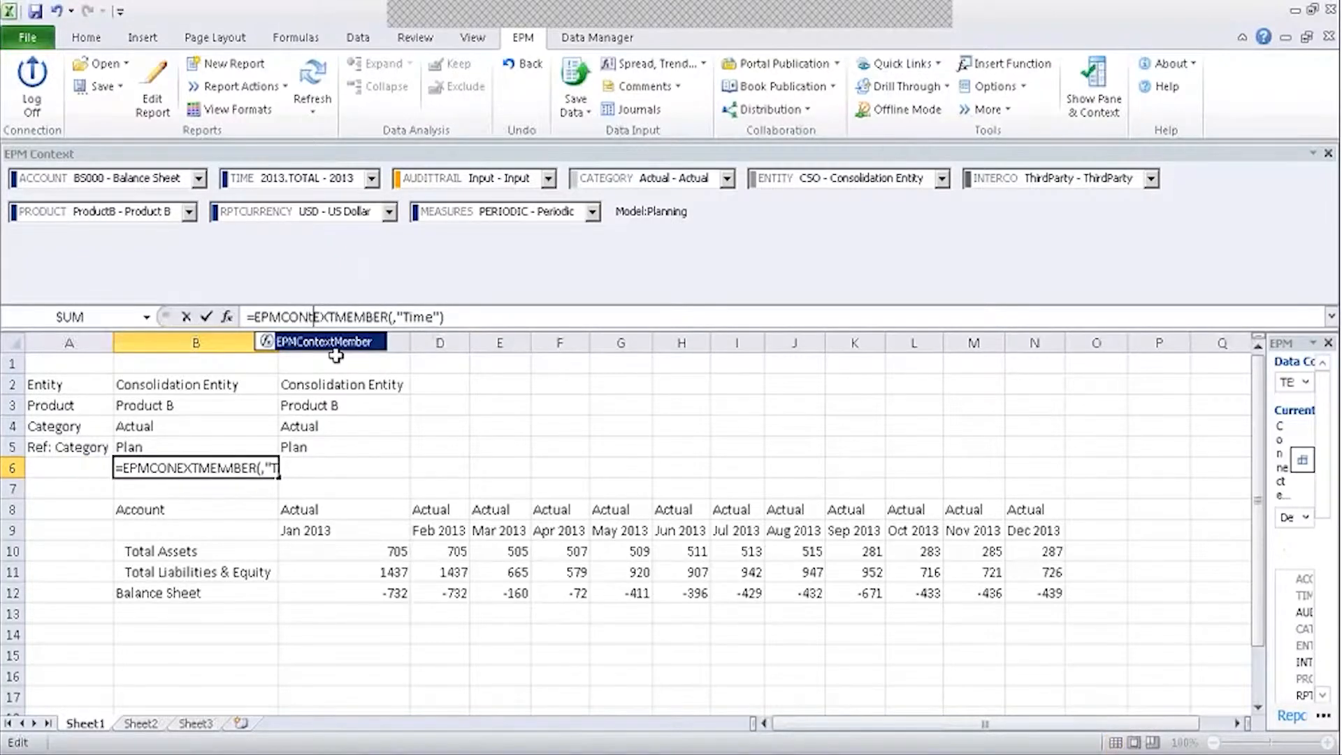
key("Tab")
left_click(350, 465)
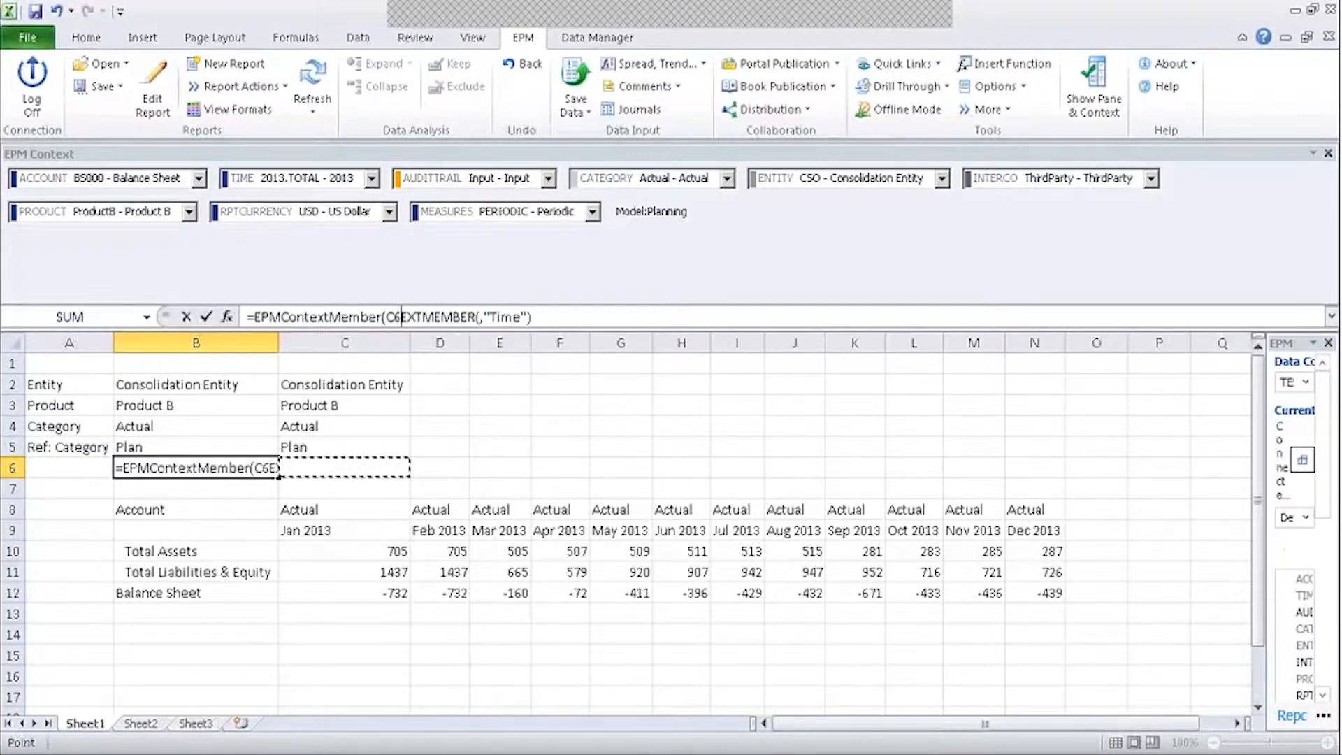
left_click(228, 317)
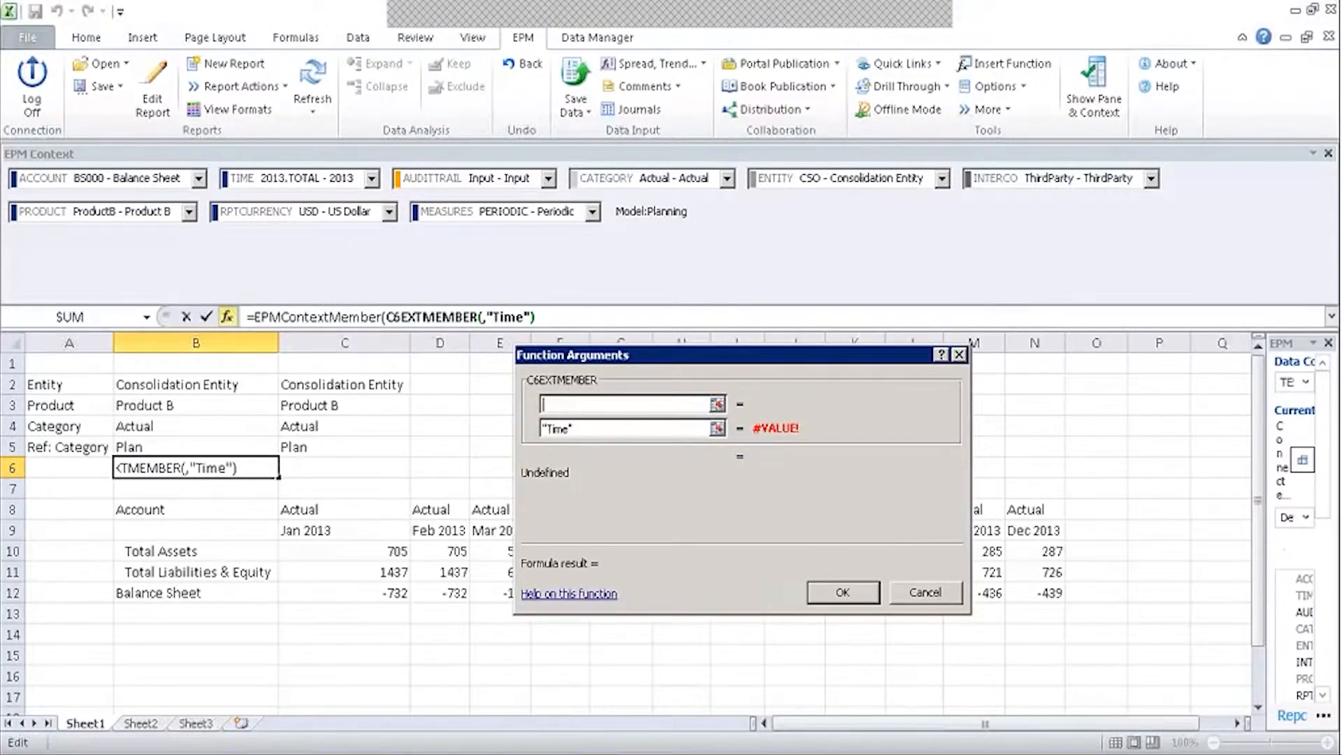
left_click(908, 593)
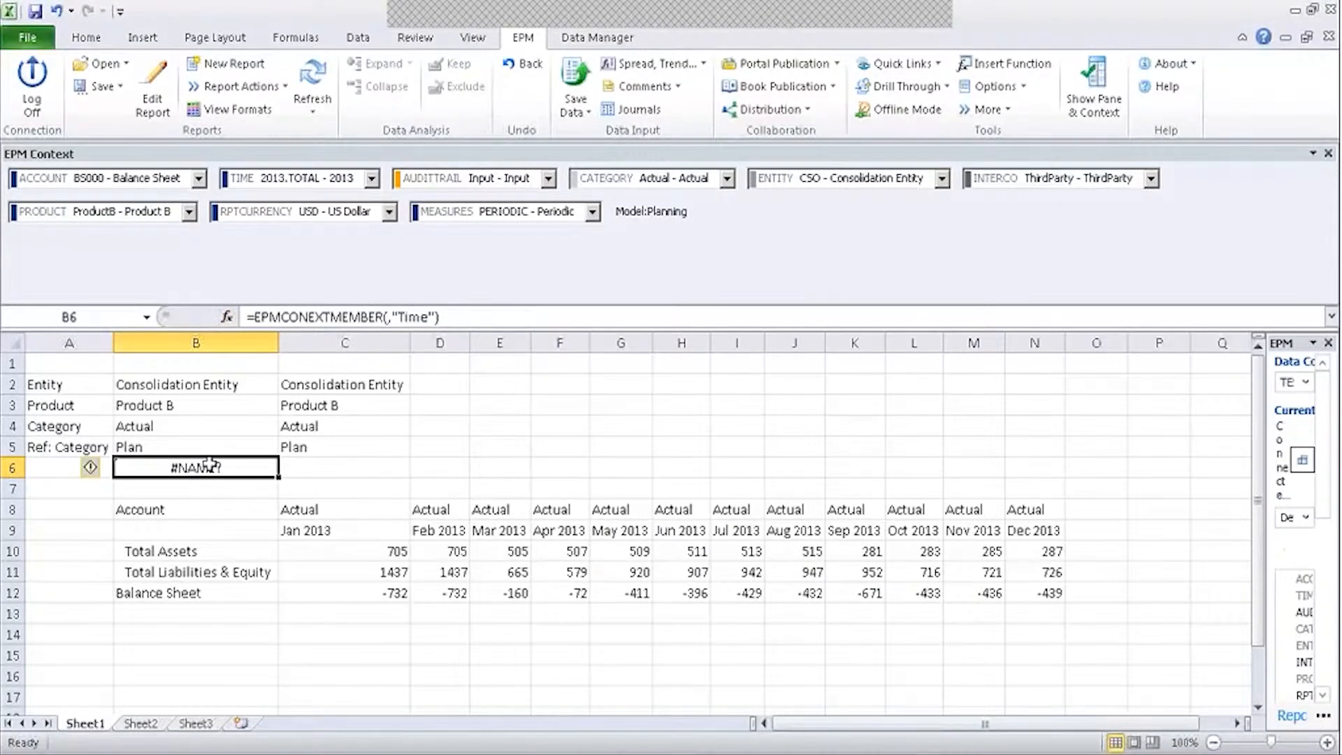
left_click(313, 316)
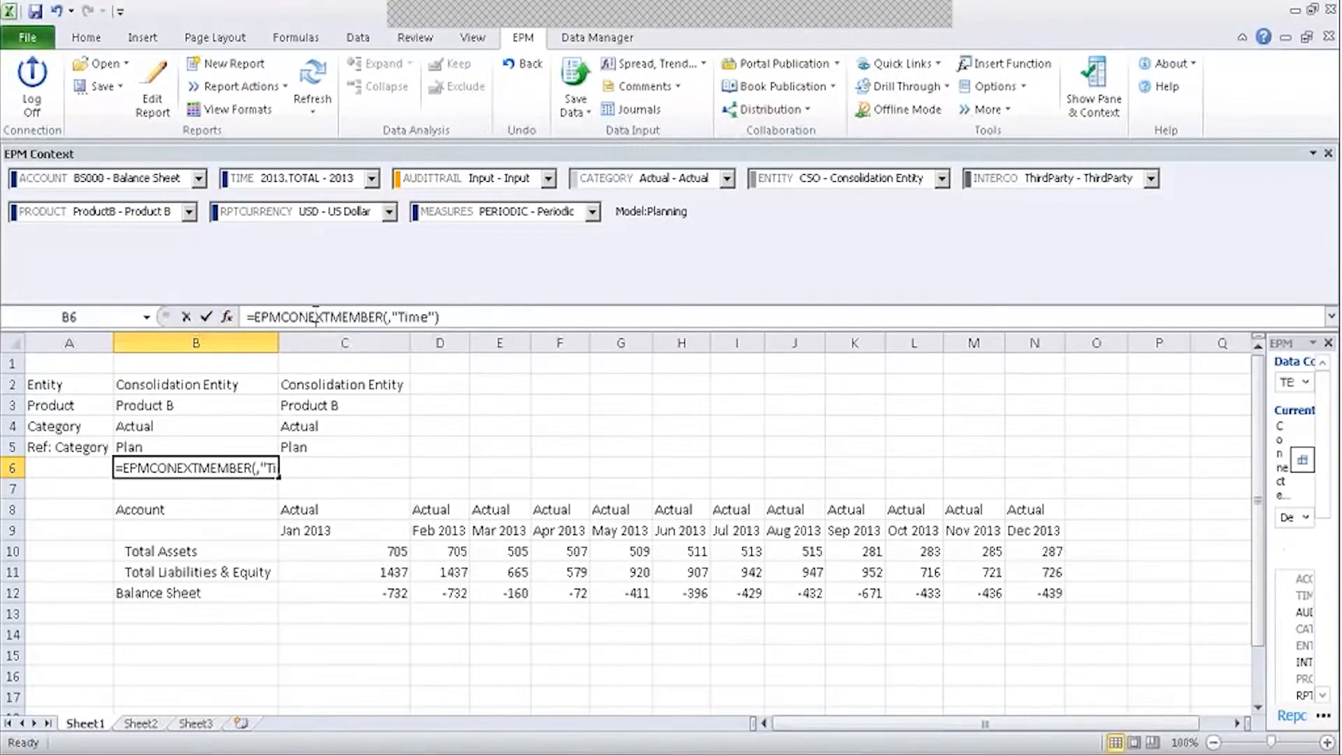
type("t")
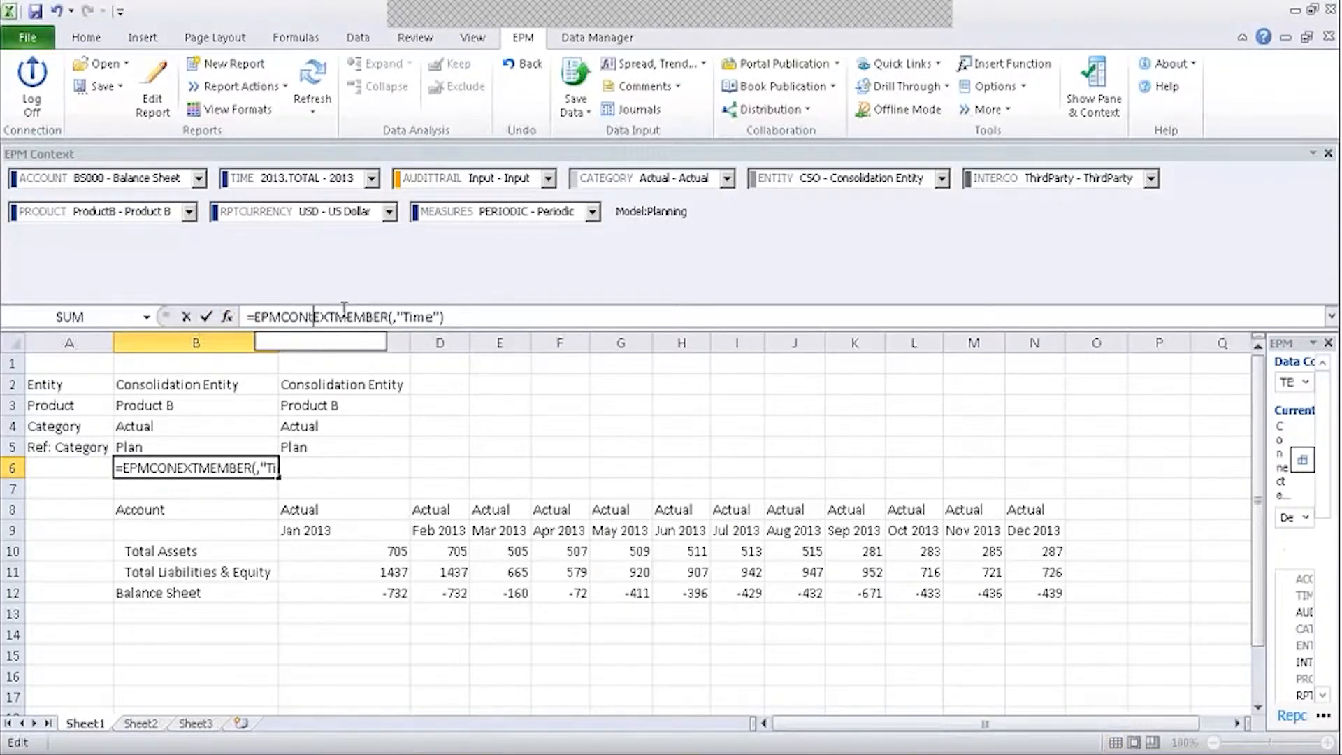
key("Return")
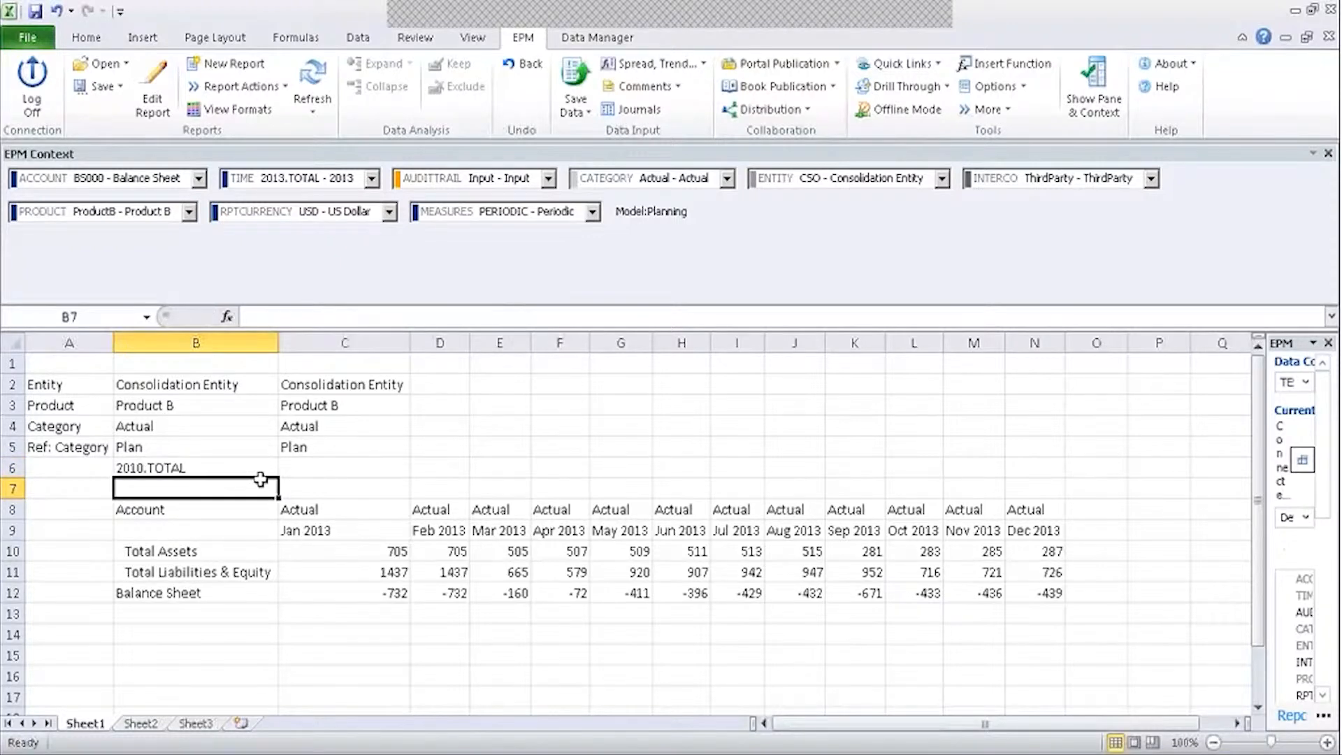
left_click(225, 464)
Refresh the report and set the B6 context year to 2011.
left_click(308, 71)
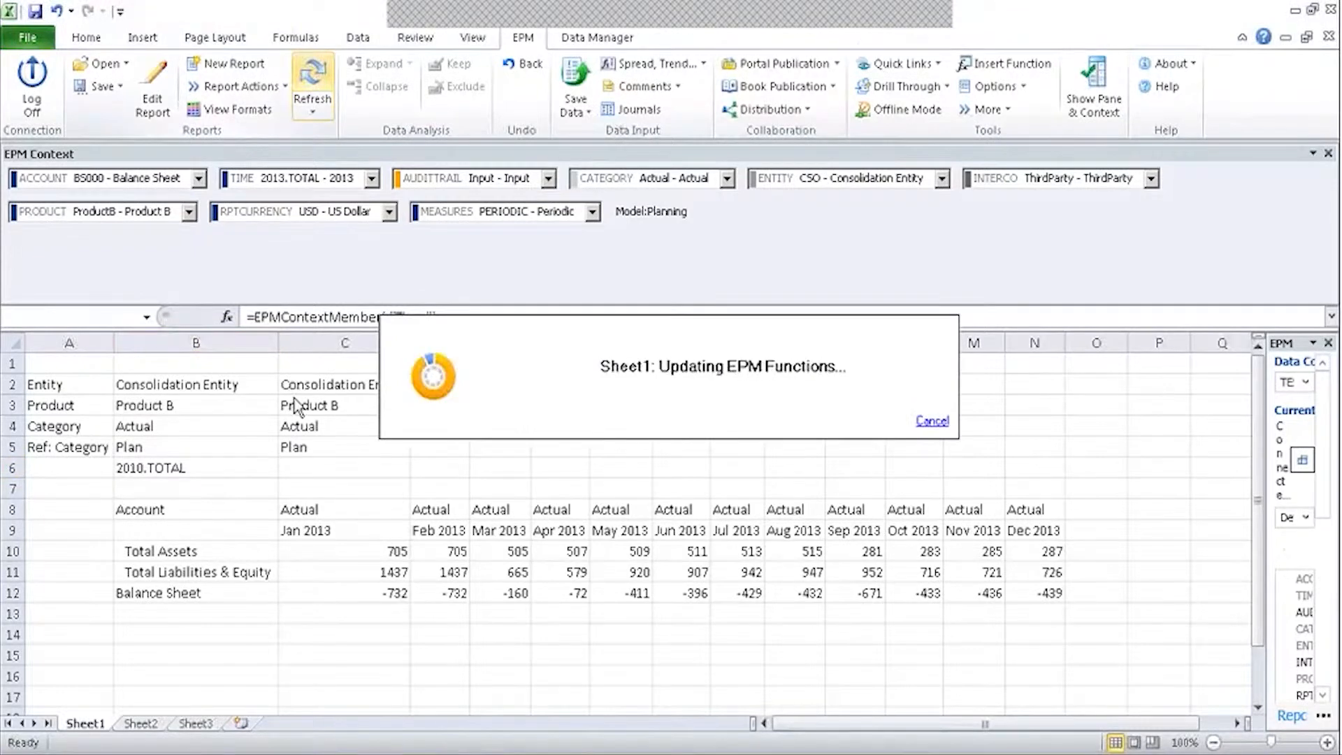
double_click(169, 481)
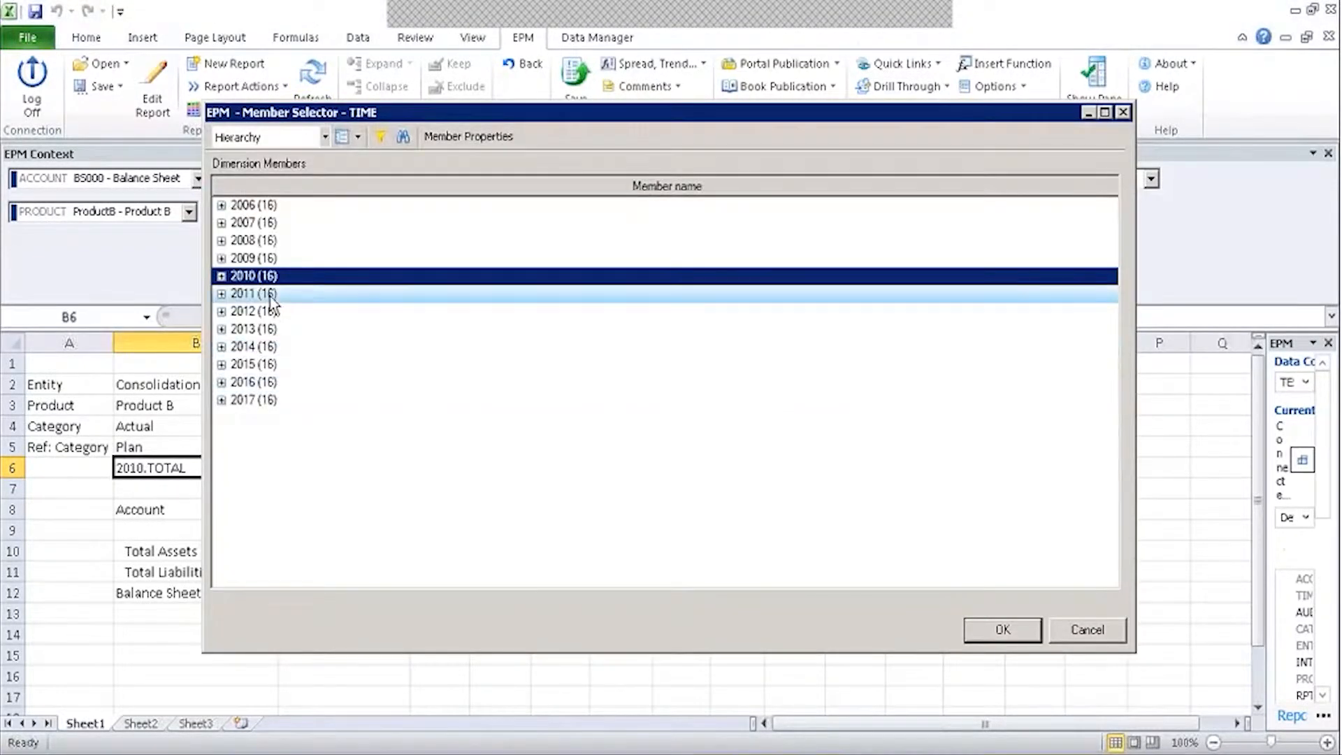
left_click(252, 293)
left_click(1004, 629)
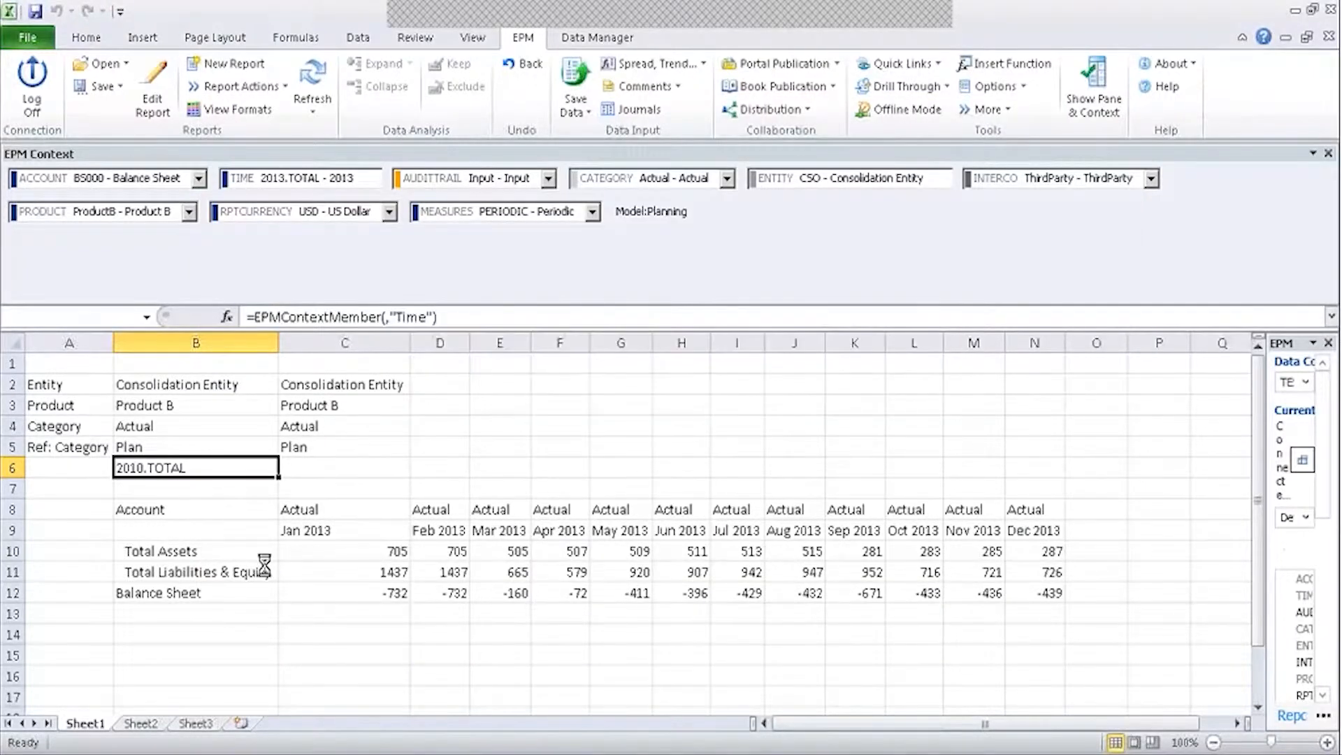
Copy the Account header cell B8, then clear it.
left_click(302, 533)
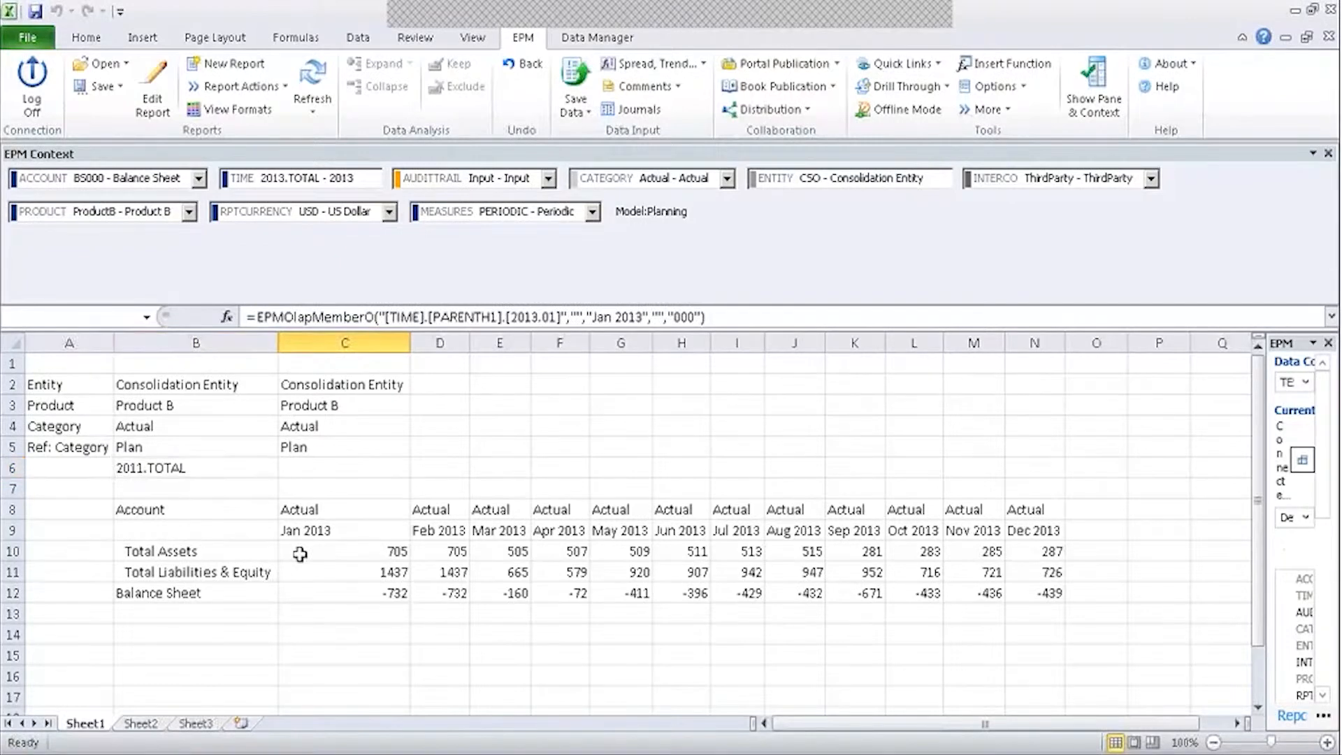
left_click(186, 511)
key("ctrl+c")
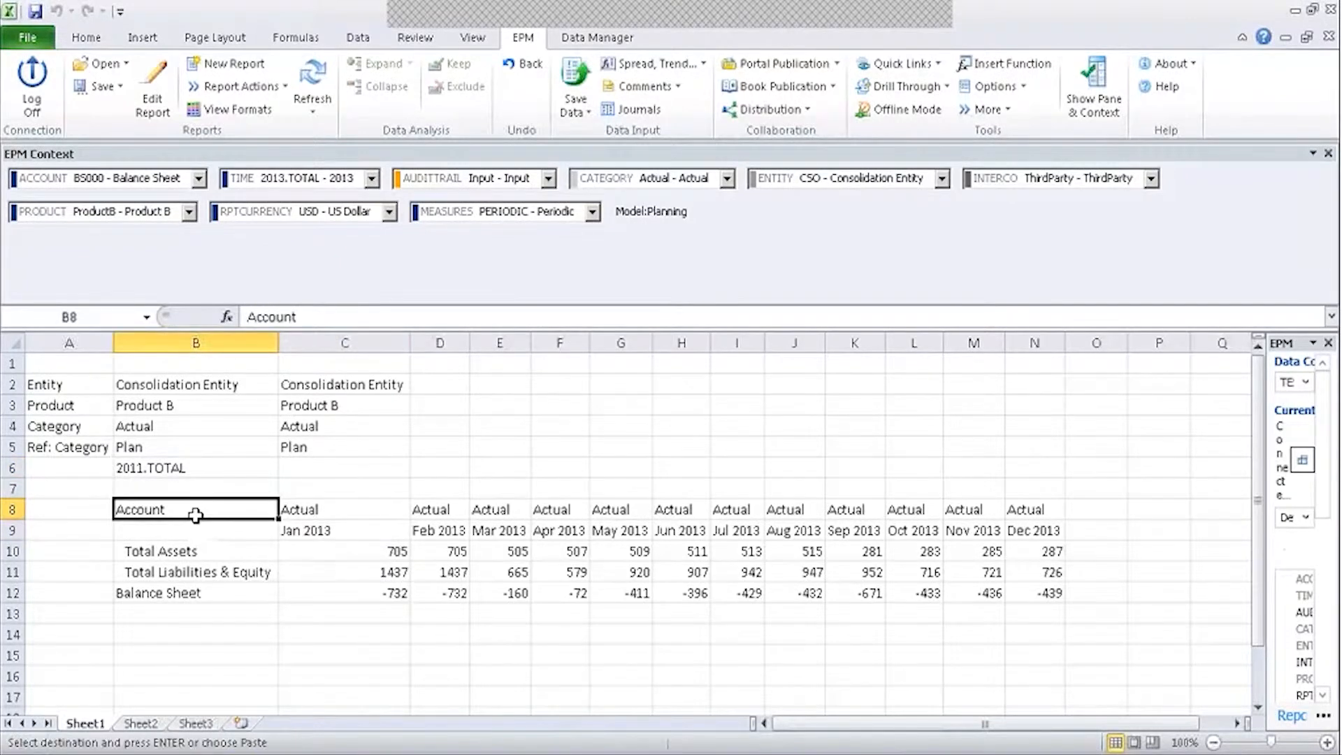
key("Delete")
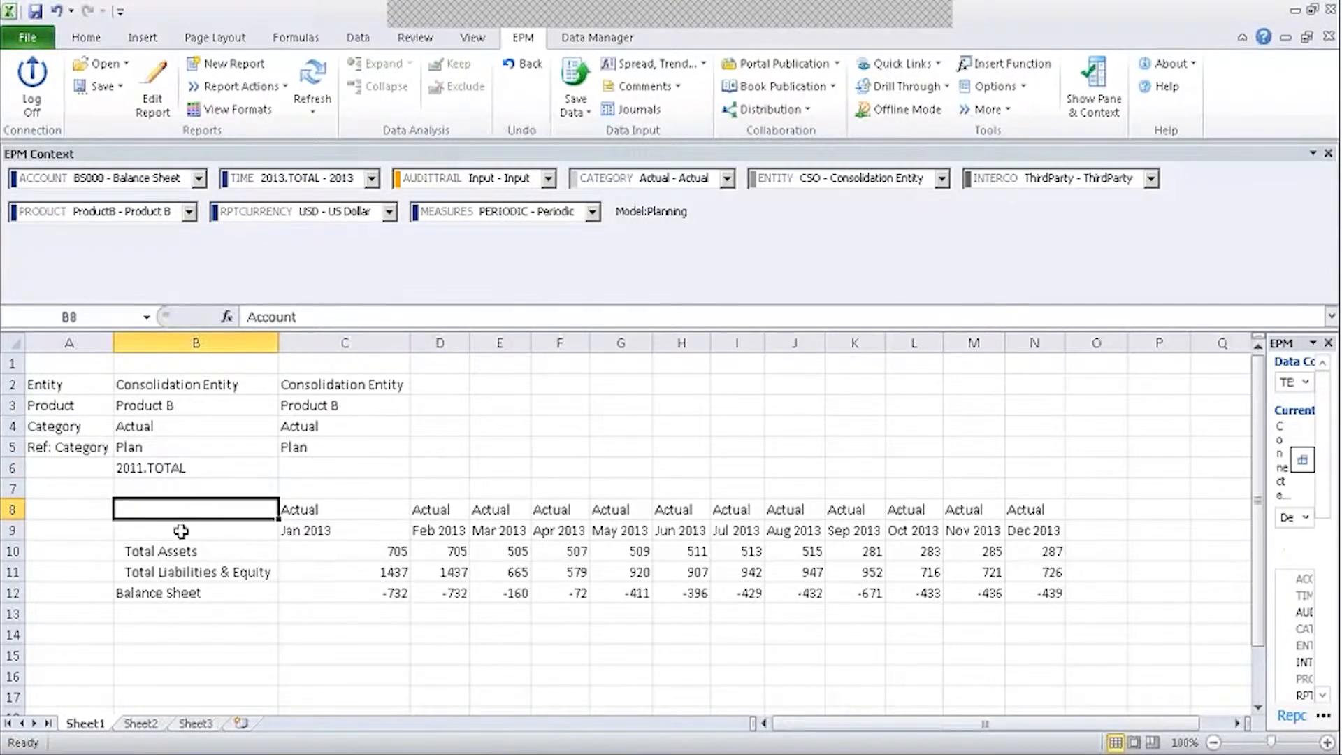
Switch the category to Budget in cell B4 and in the EPM context, refreshing the report.
double_click(161, 426)
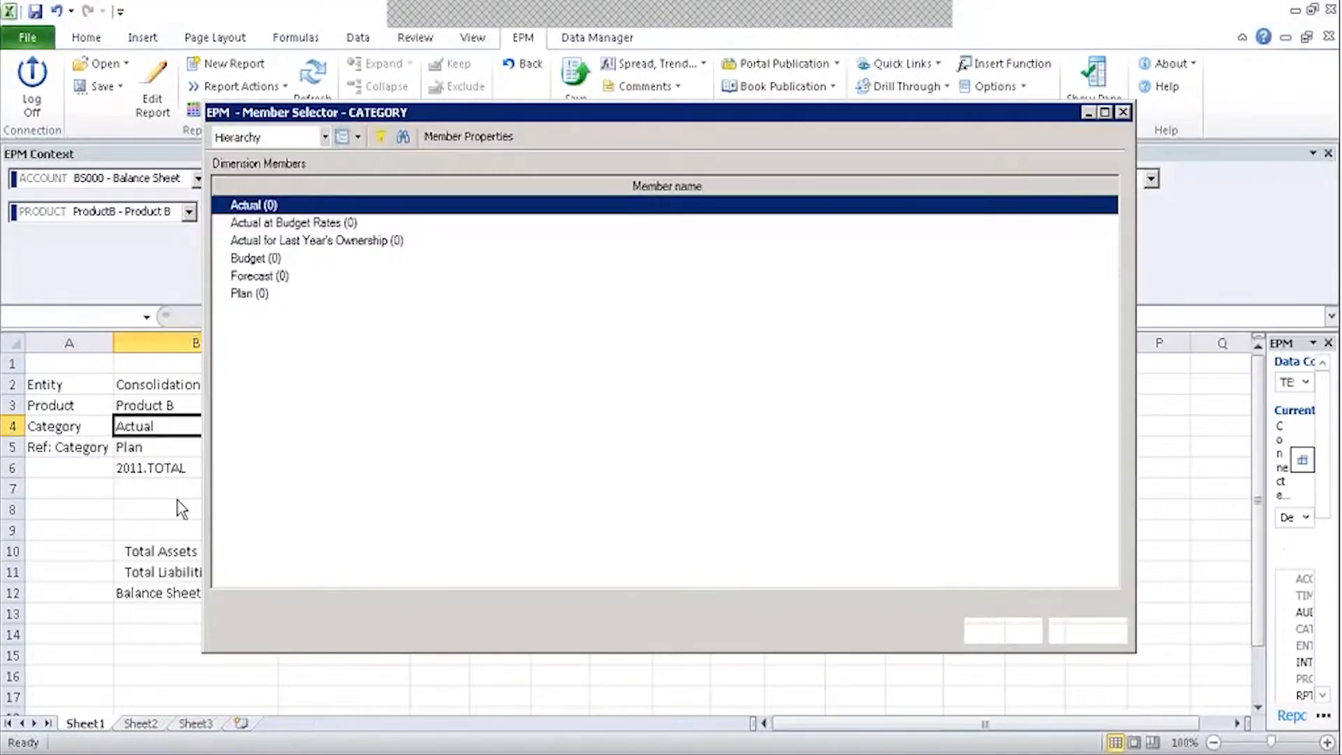
left_click(256, 258)
left_click(1004, 631)
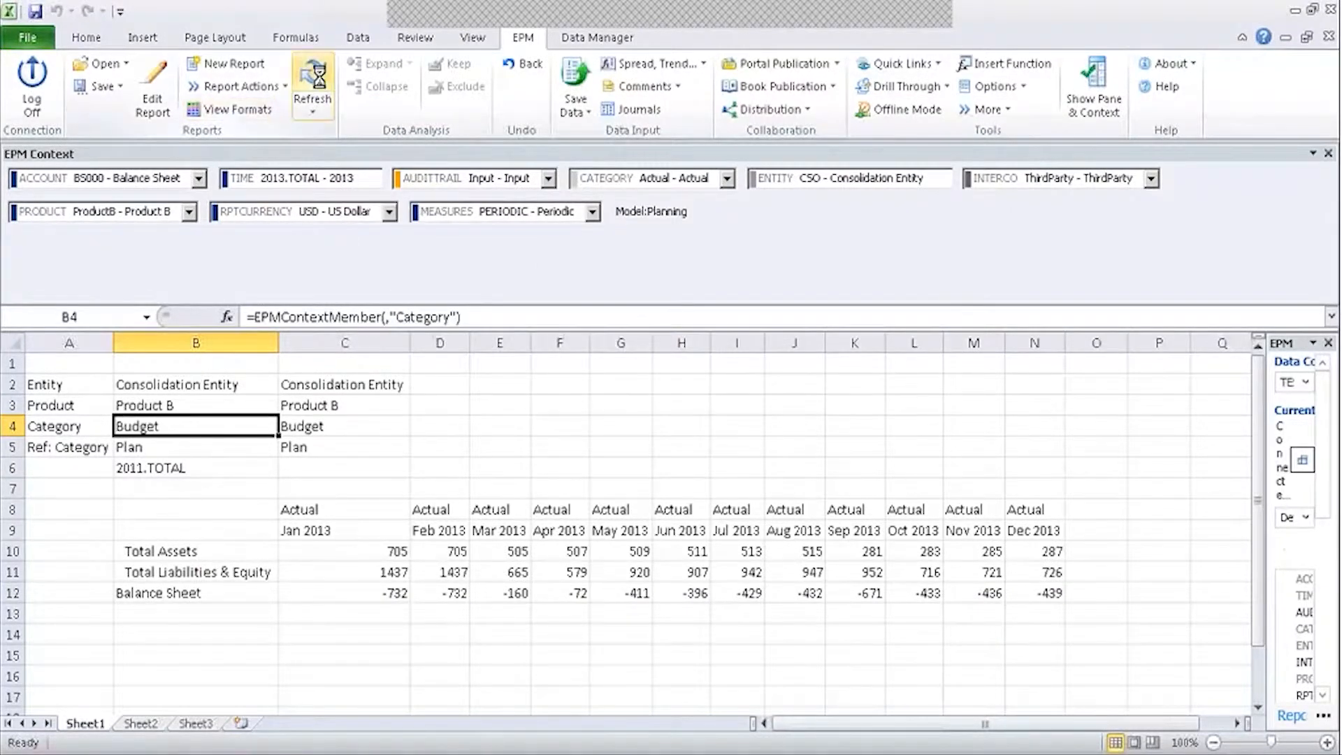
left_click(314, 77)
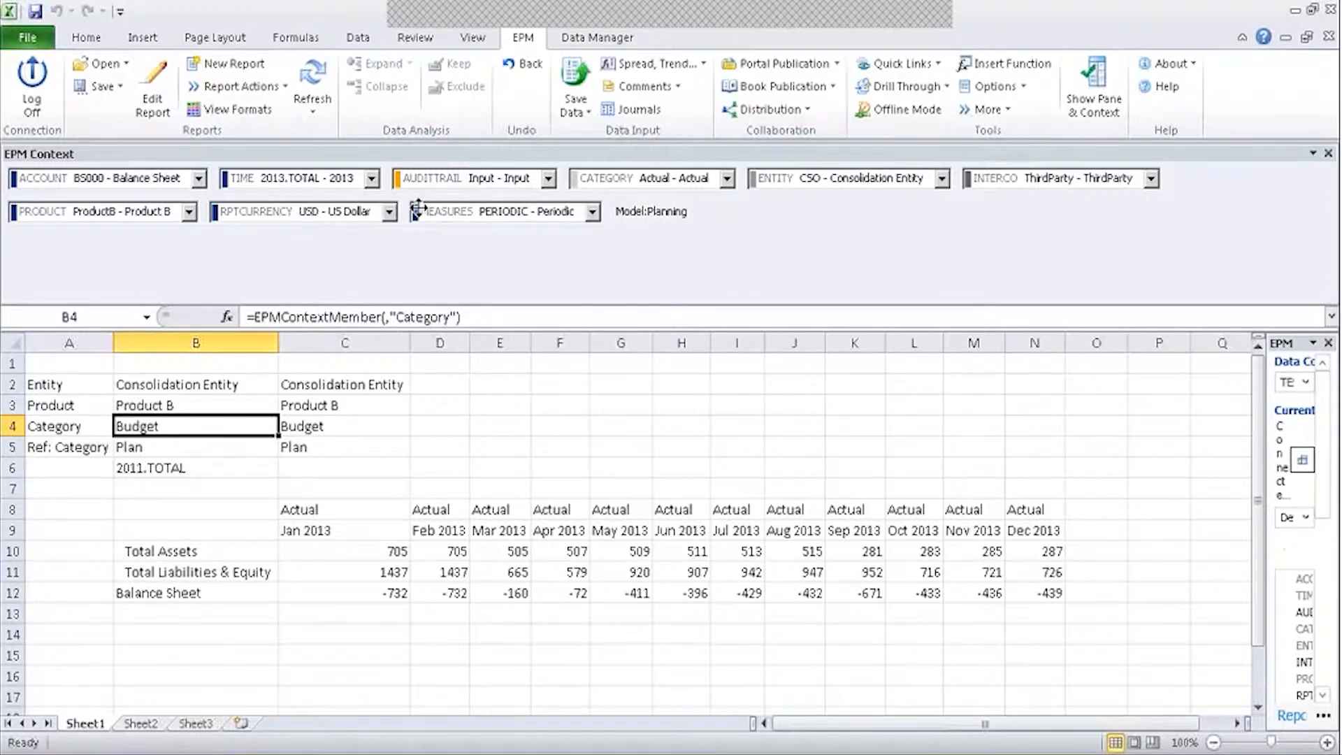
left_click(663, 185)
left_click(633, 237)
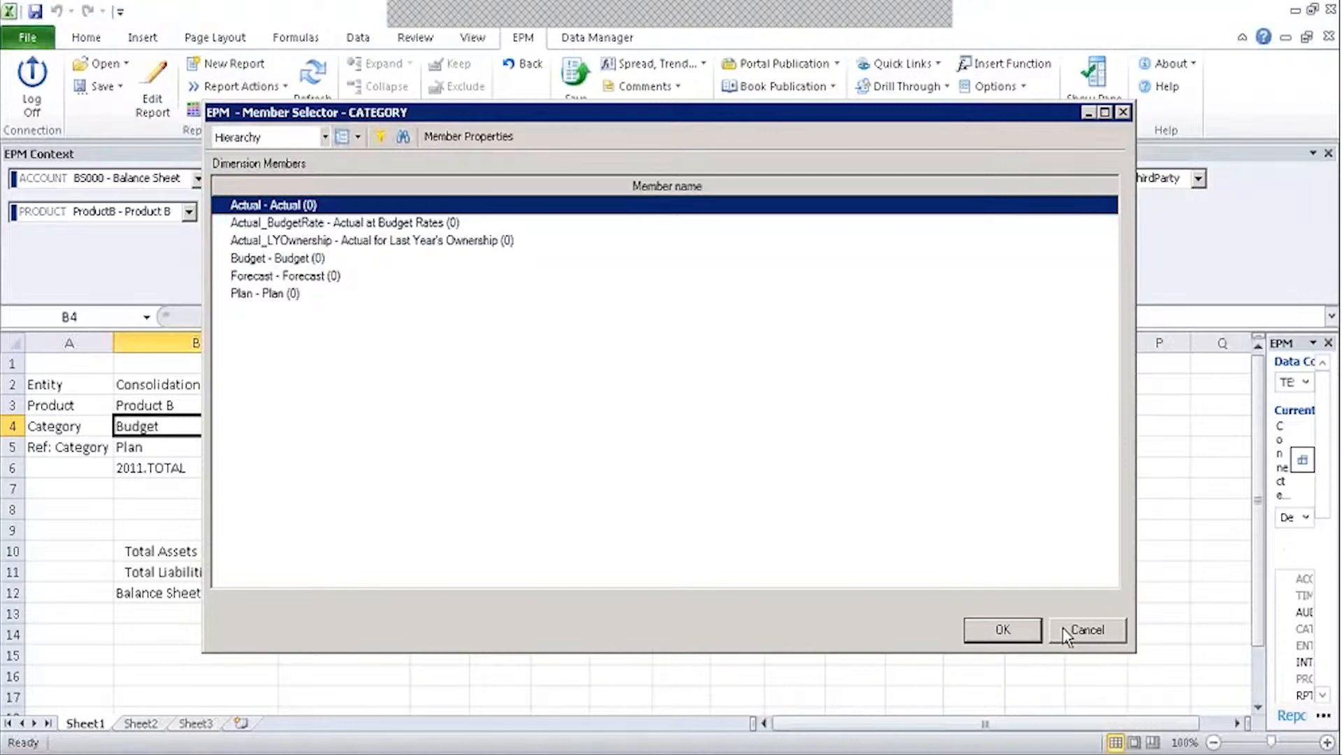
left_click(279, 258)
left_click(1002, 629)
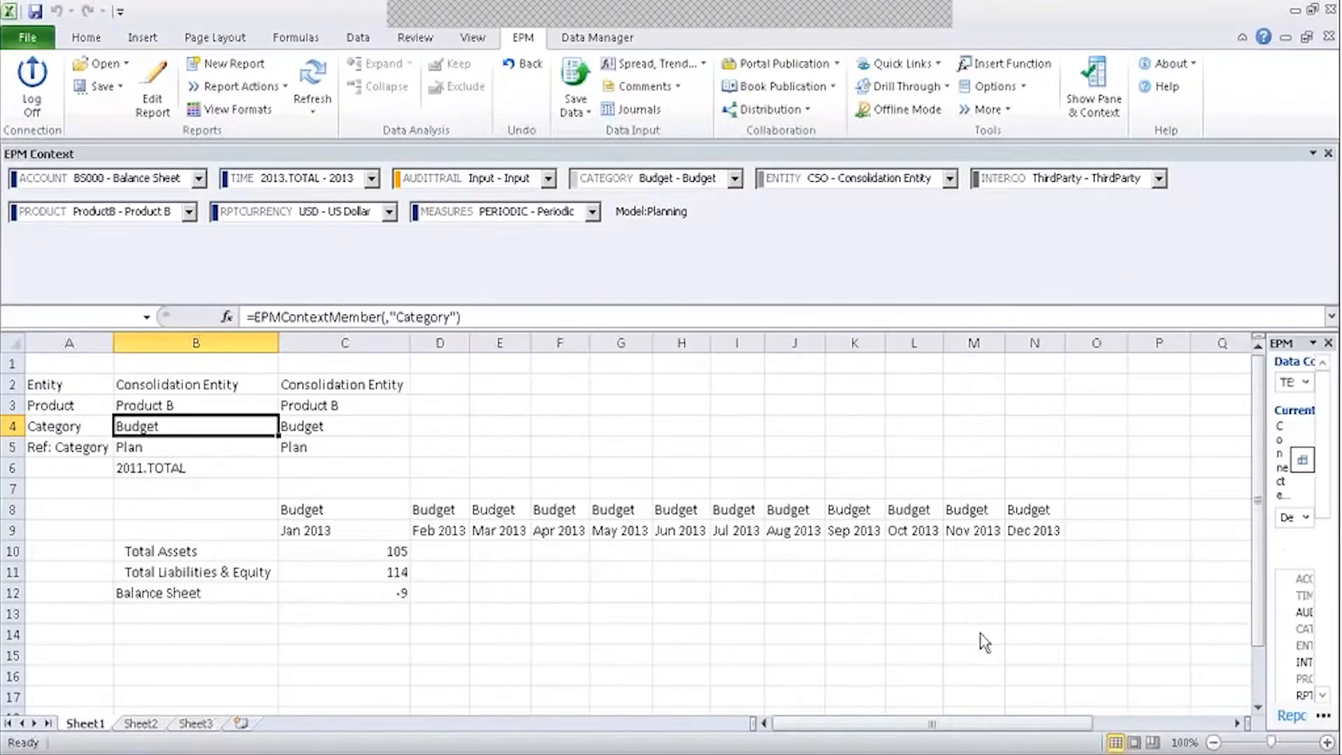
Browse the reference category's members, selecting Budget, then cancel without changing it.
double_click(142, 448)
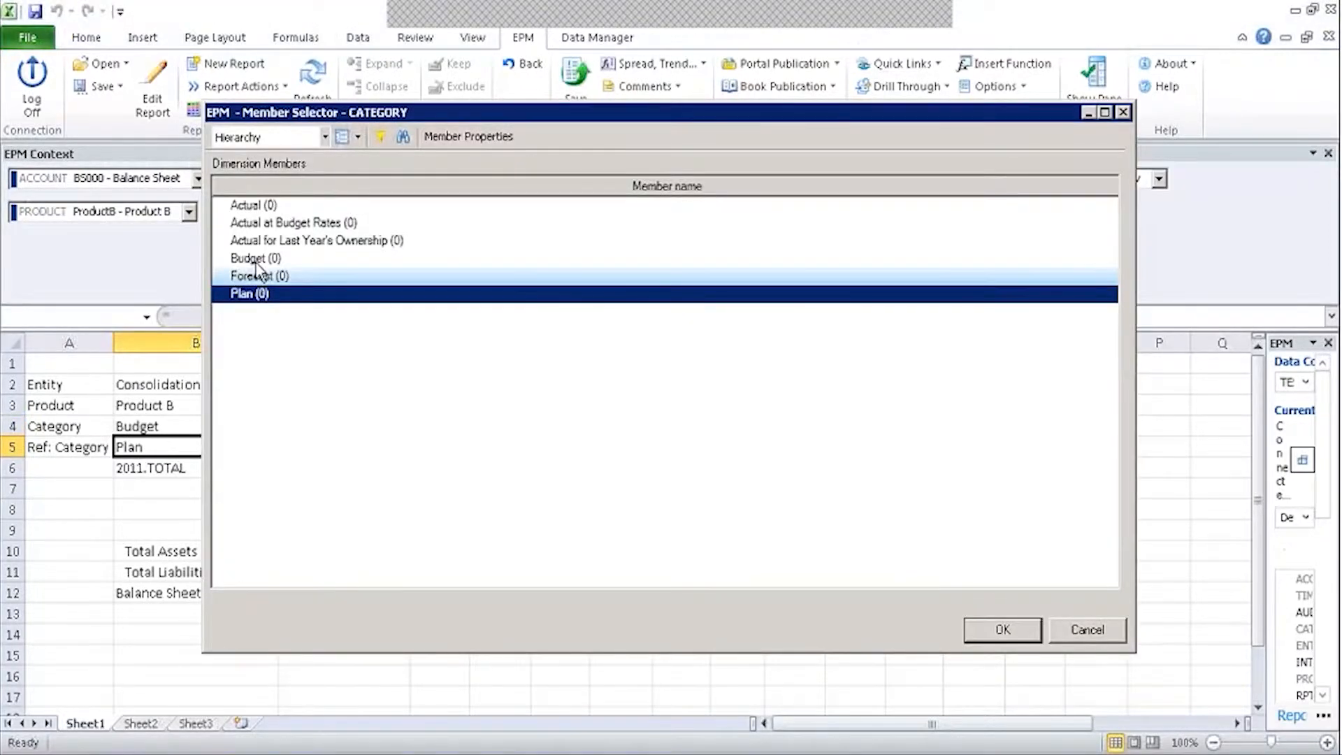
left_click(256, 260)
left_click(1052, 628)
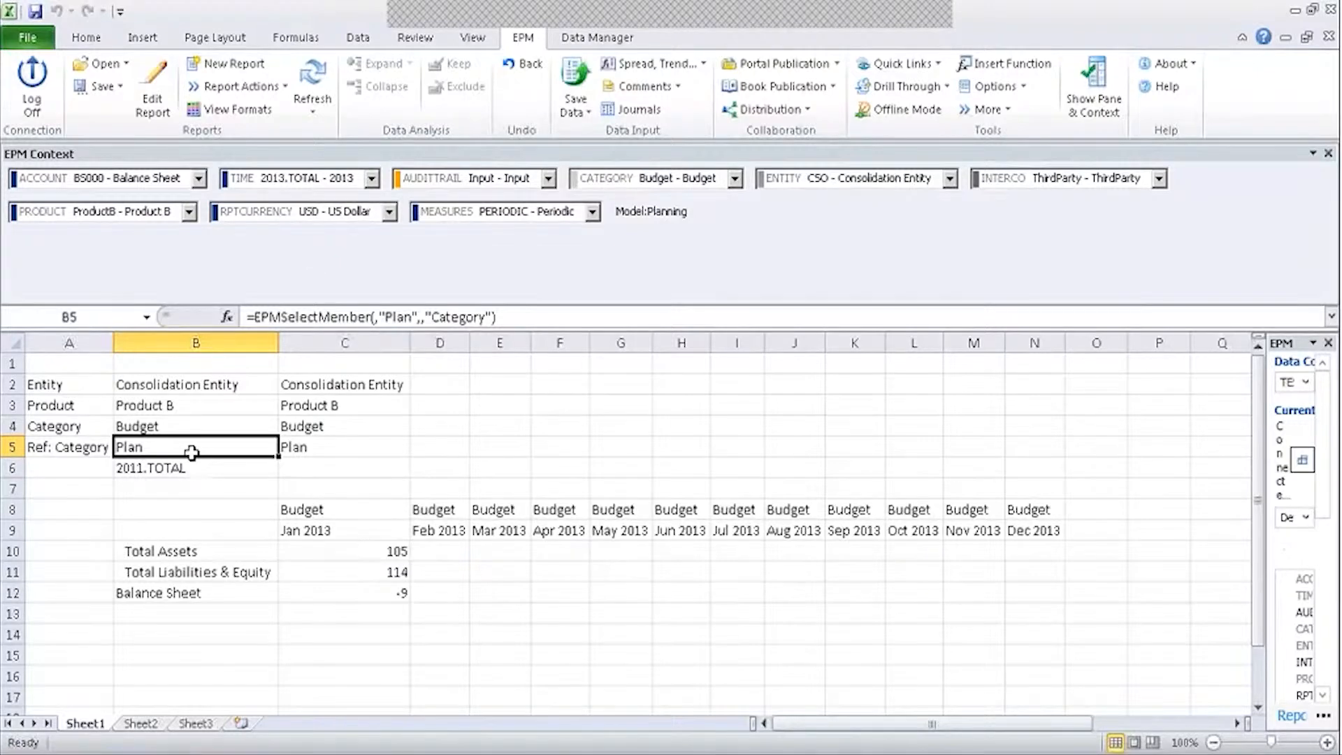
left_click(79, 470)
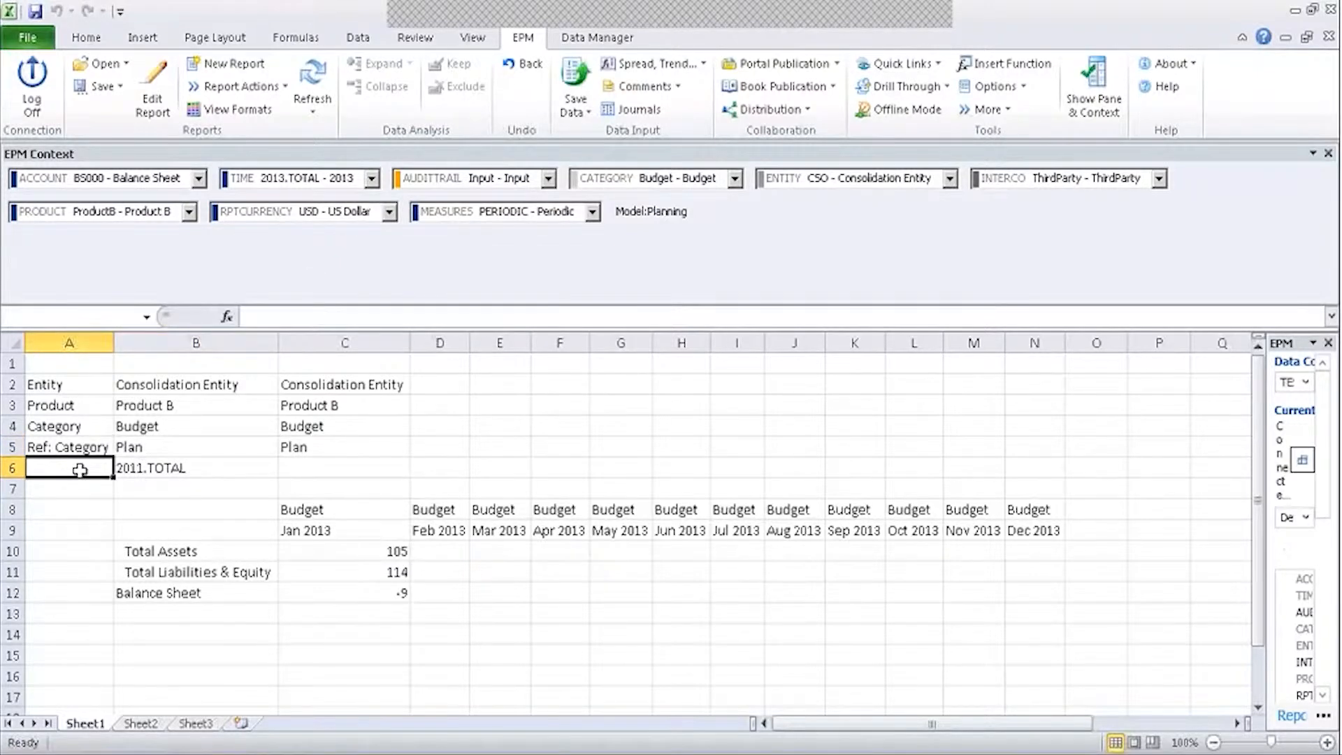
left_click(77, 488)
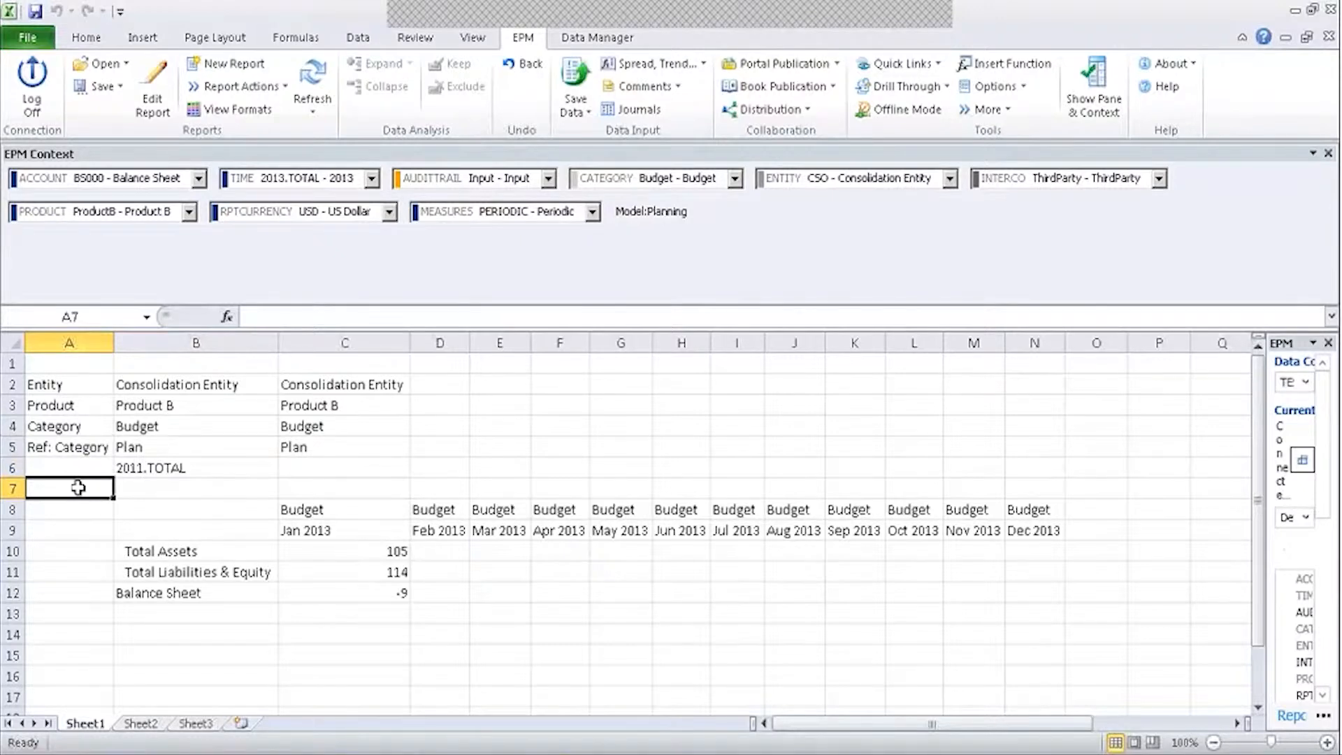
left_click(41, 37)
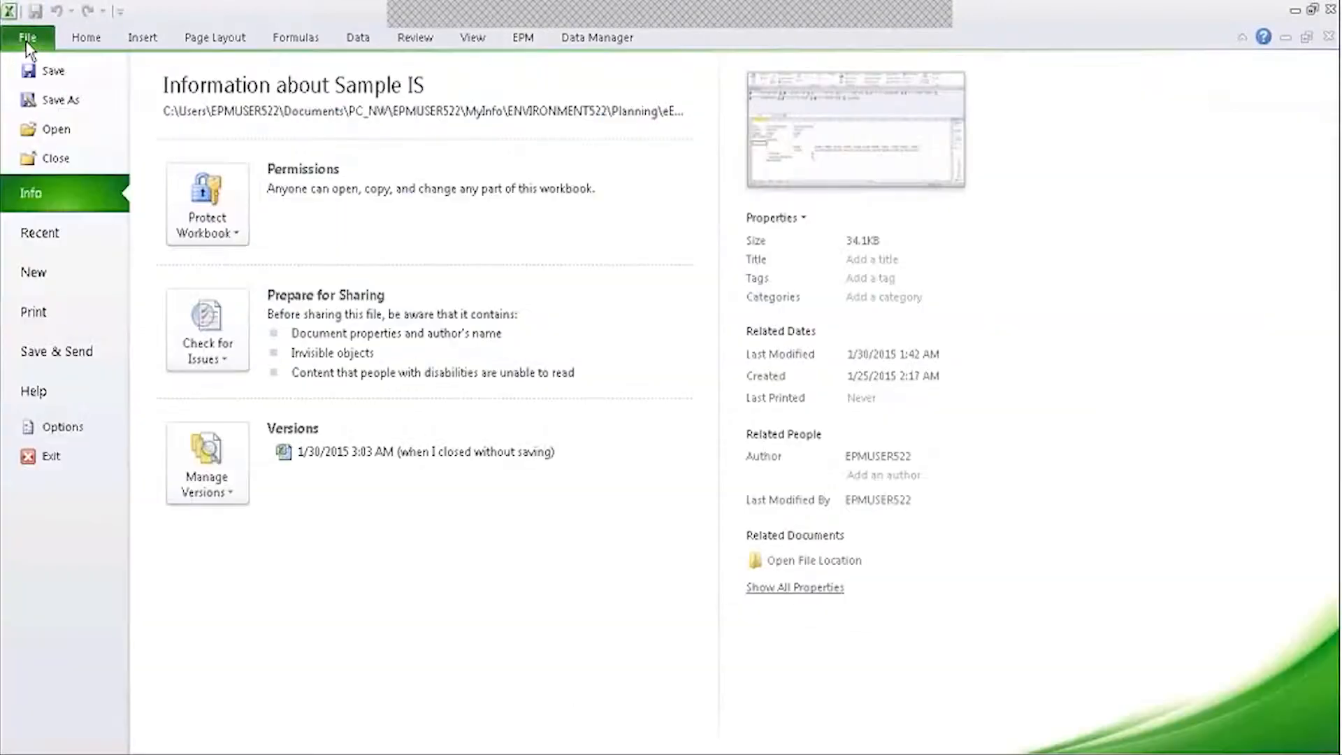
Create a blank workbook and lay out ACCOUNT on the row axis and TIME on the column axis.
left_click(47, 276)
double_click(166, 194)
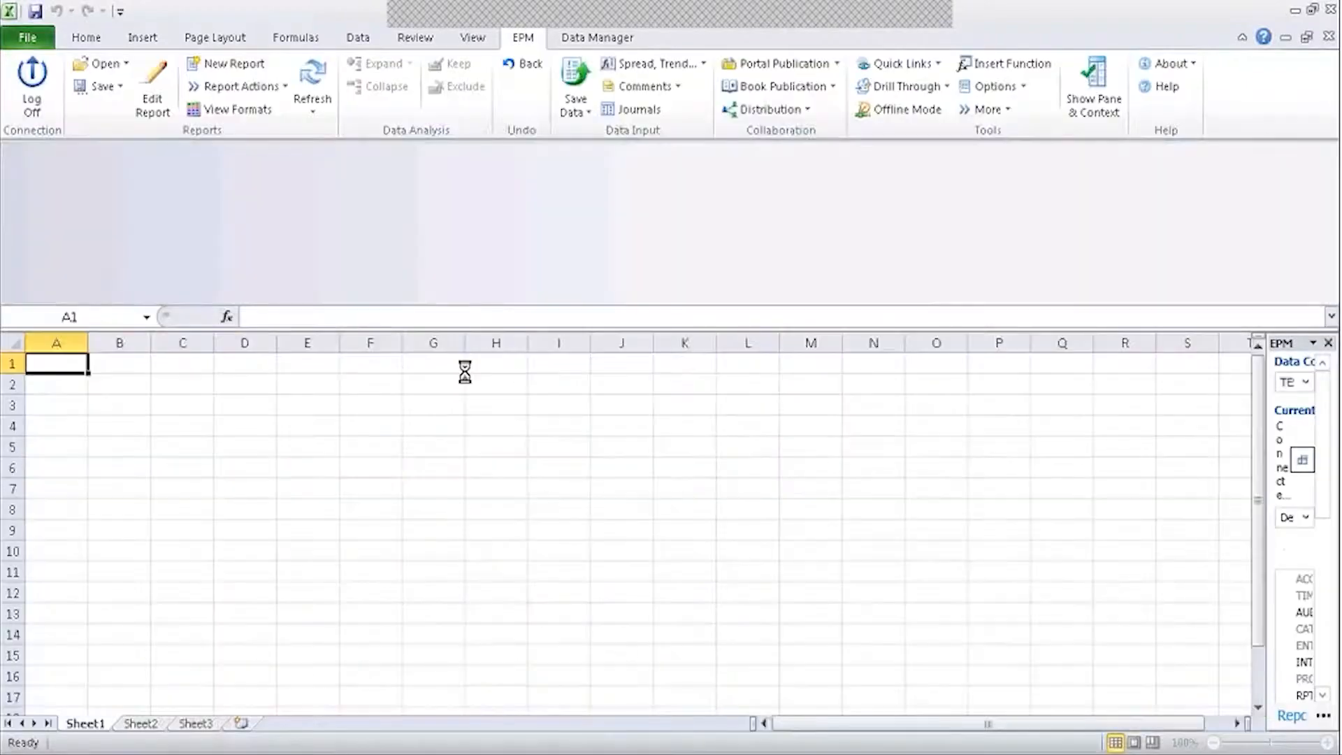
left_click_drag(1272, 433, 1143, 459)
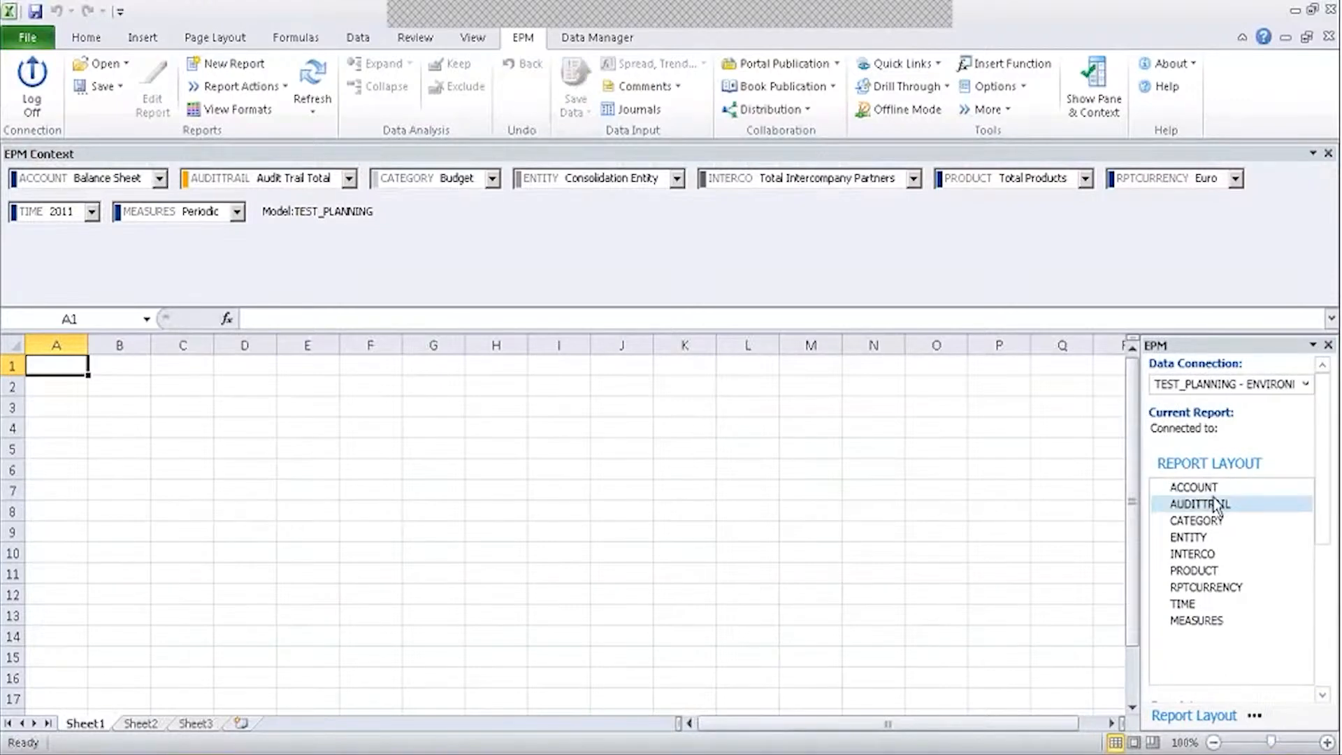
right_click(1194, 488)
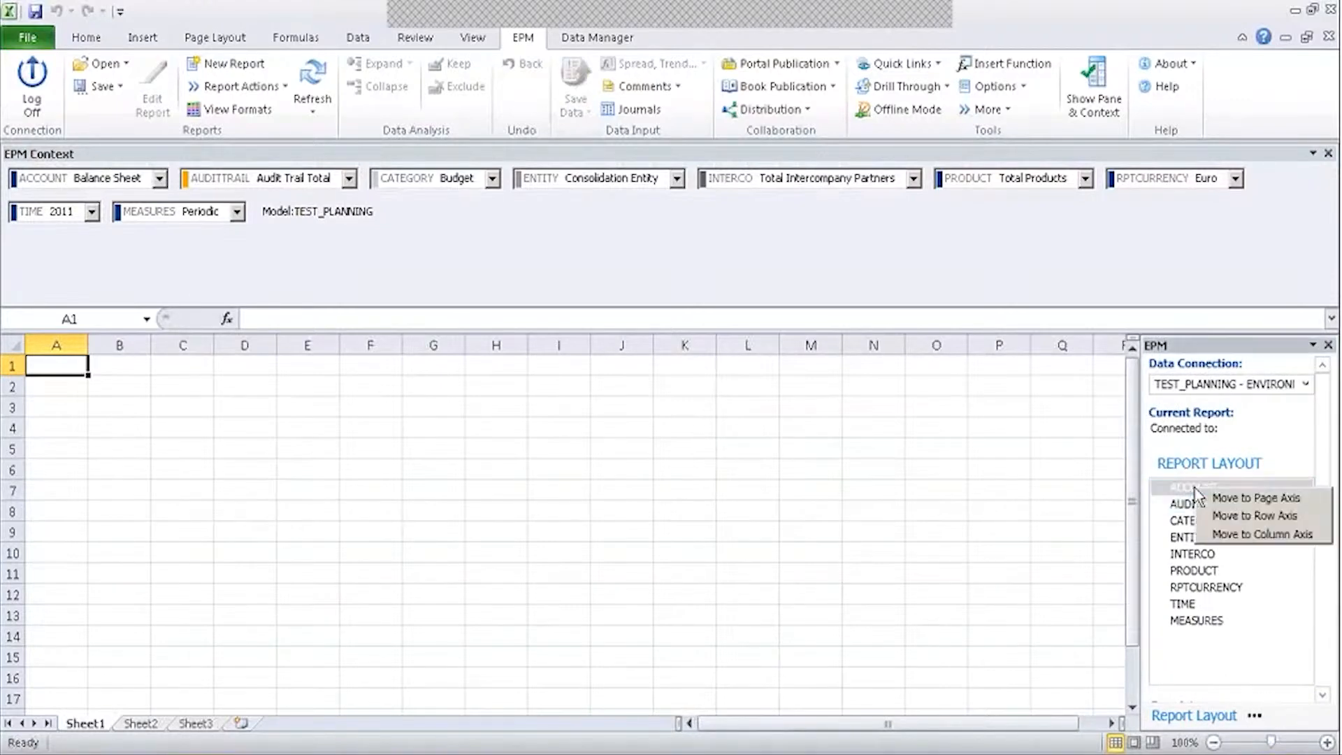
left_click(1231, 516)
left_click(1196, 605)
right_click(1196, 608)
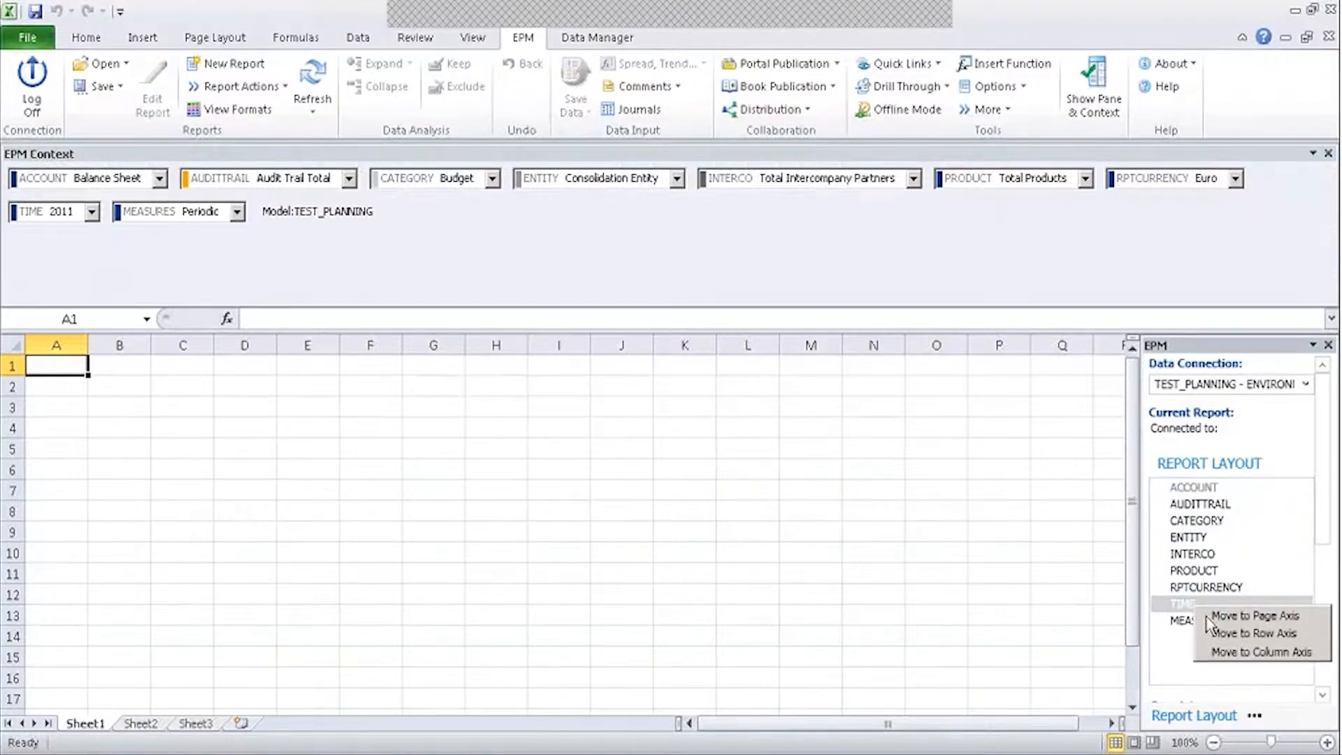
left_click(1228, 654)
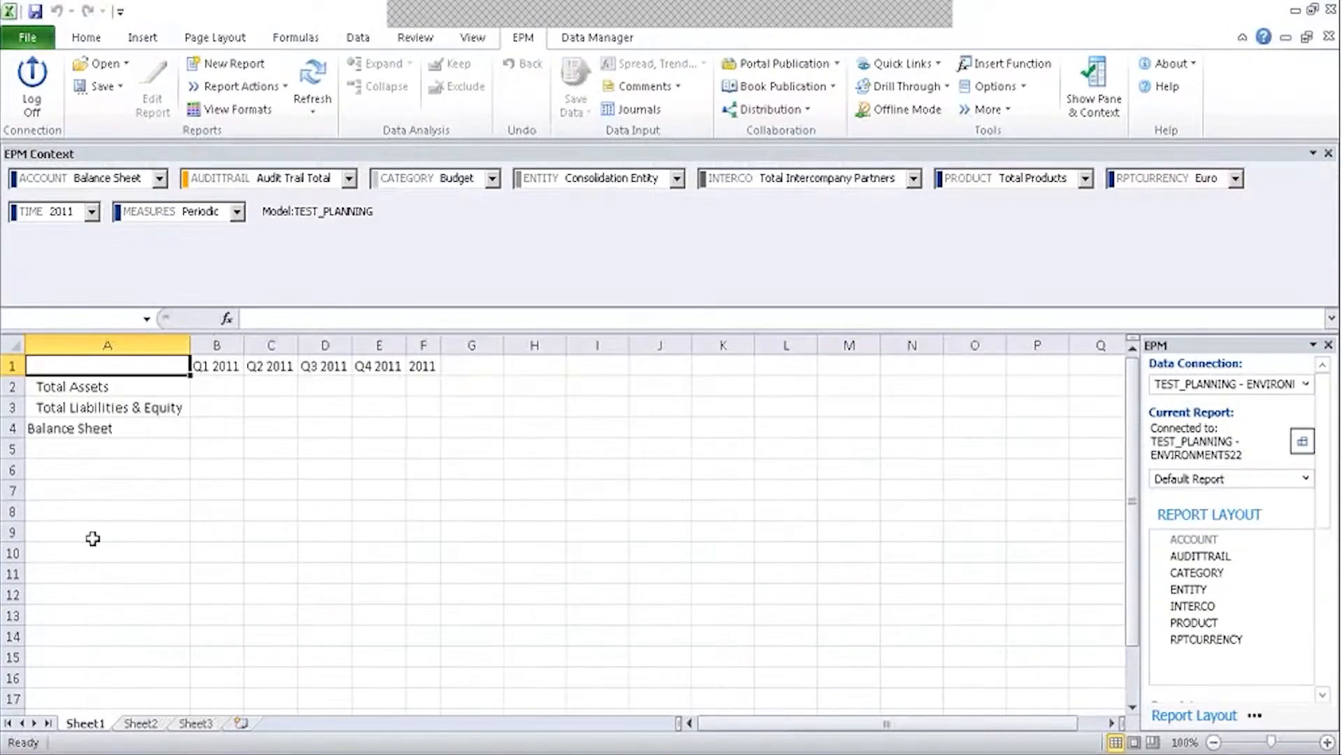
Copy empty rows 8–10 and insert them at row 1 above the report.
left_click_drag(14, 512, 17, 557)
key("ctrl+c")
left_click(13, 366)
right_click(13, 365)
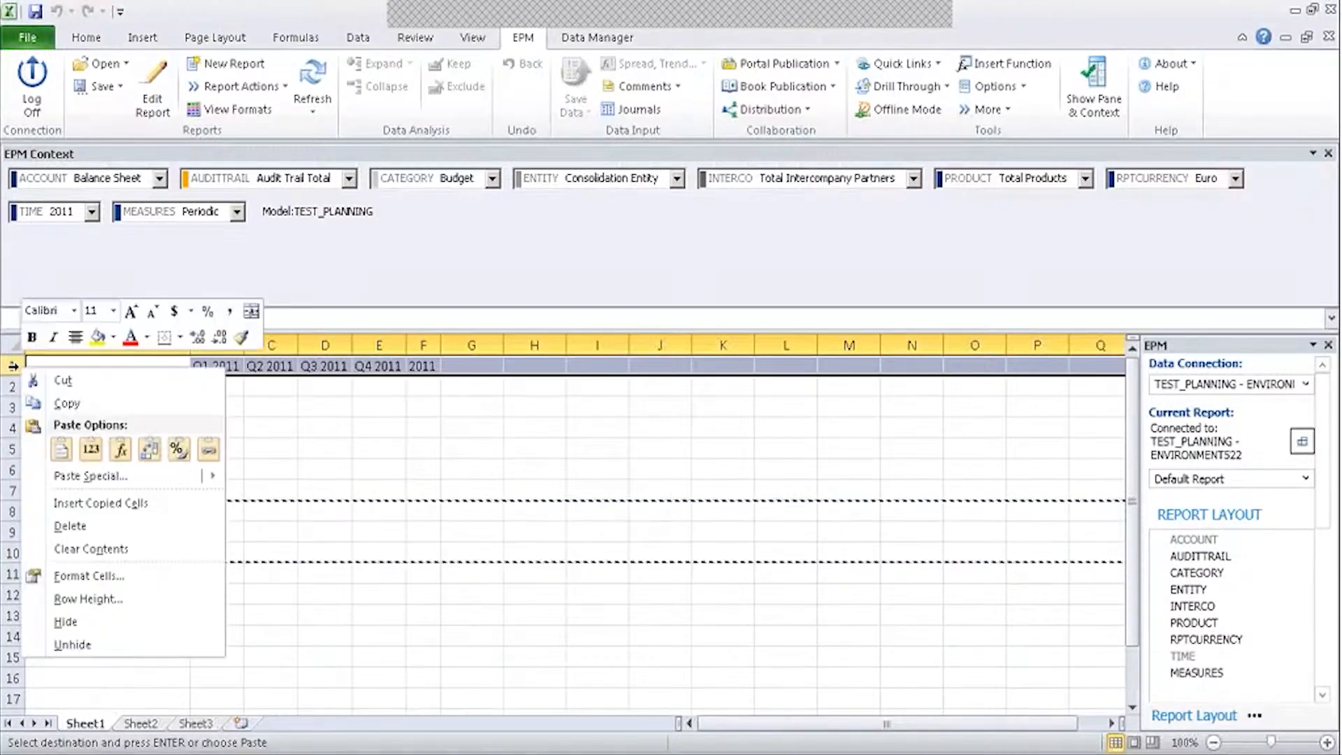
left_click(101, 502)
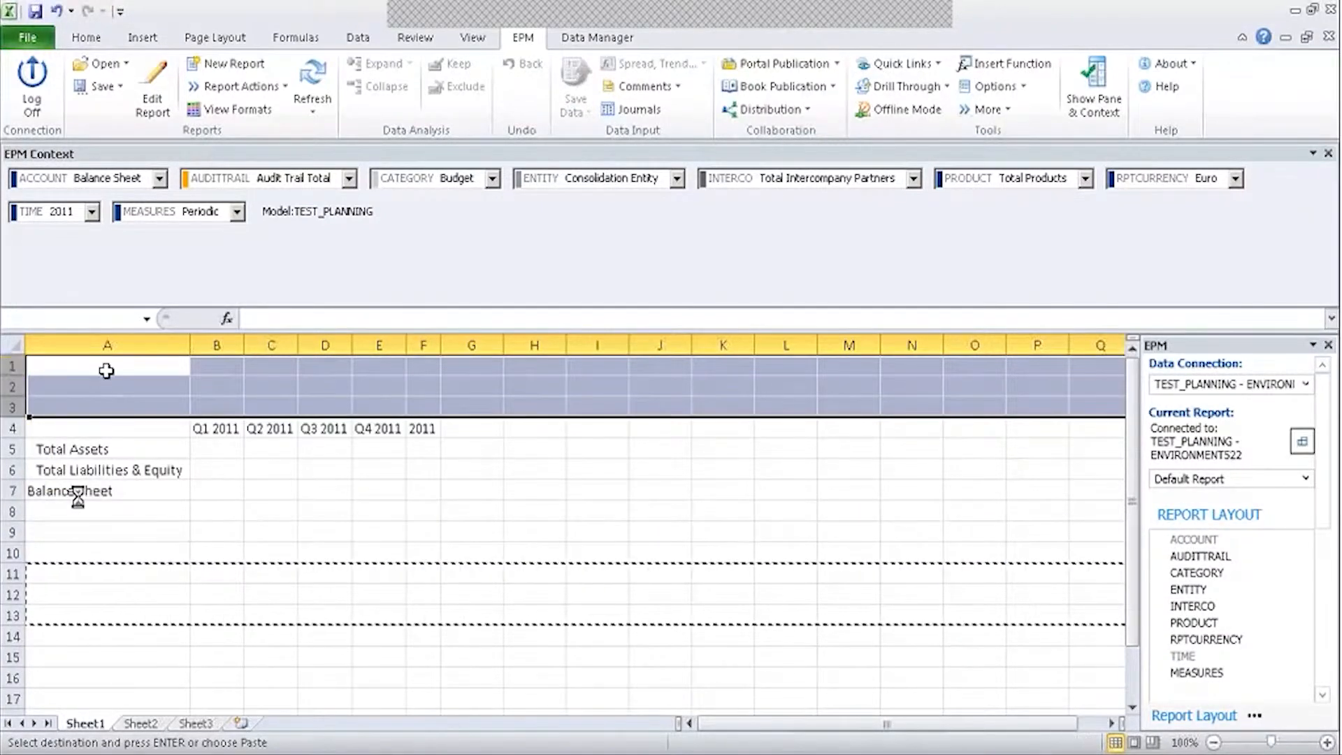
Enter =EPMContextMember(,"Time") in B1.
left_click(221, 364)
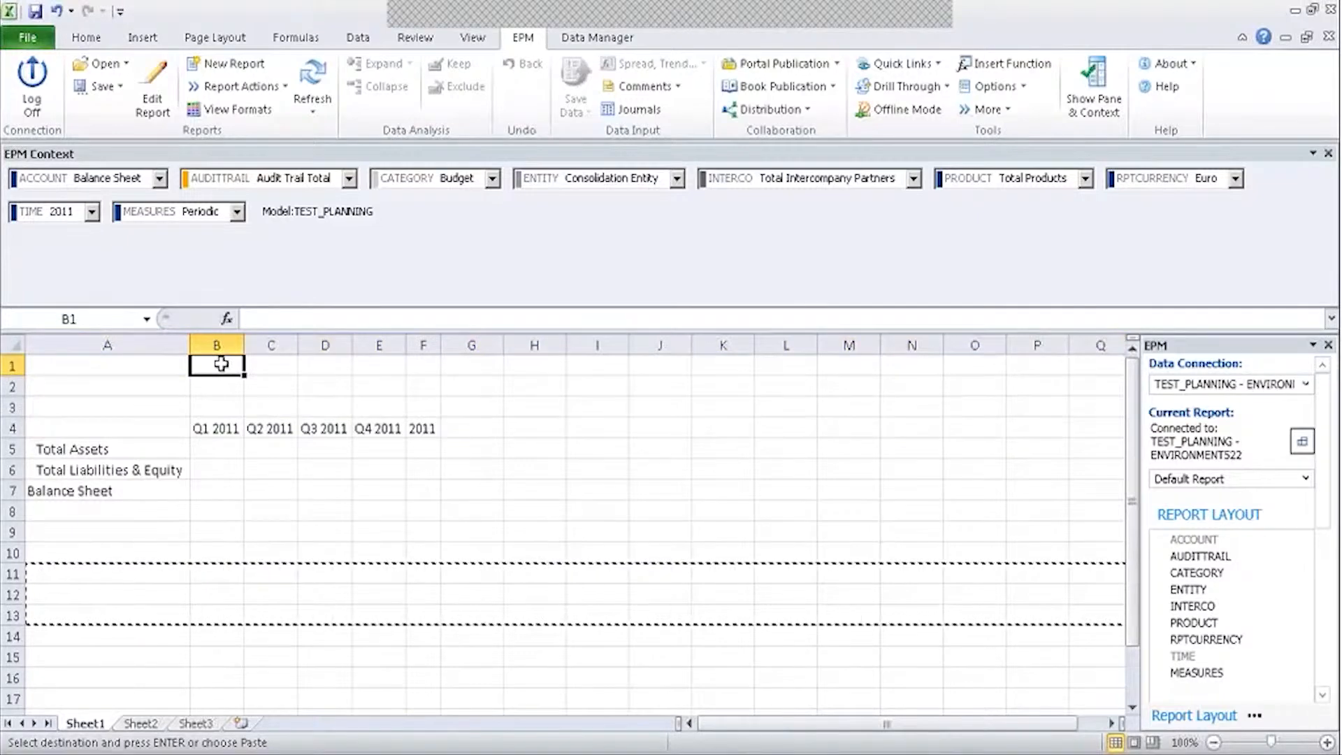
type("=epmcon")
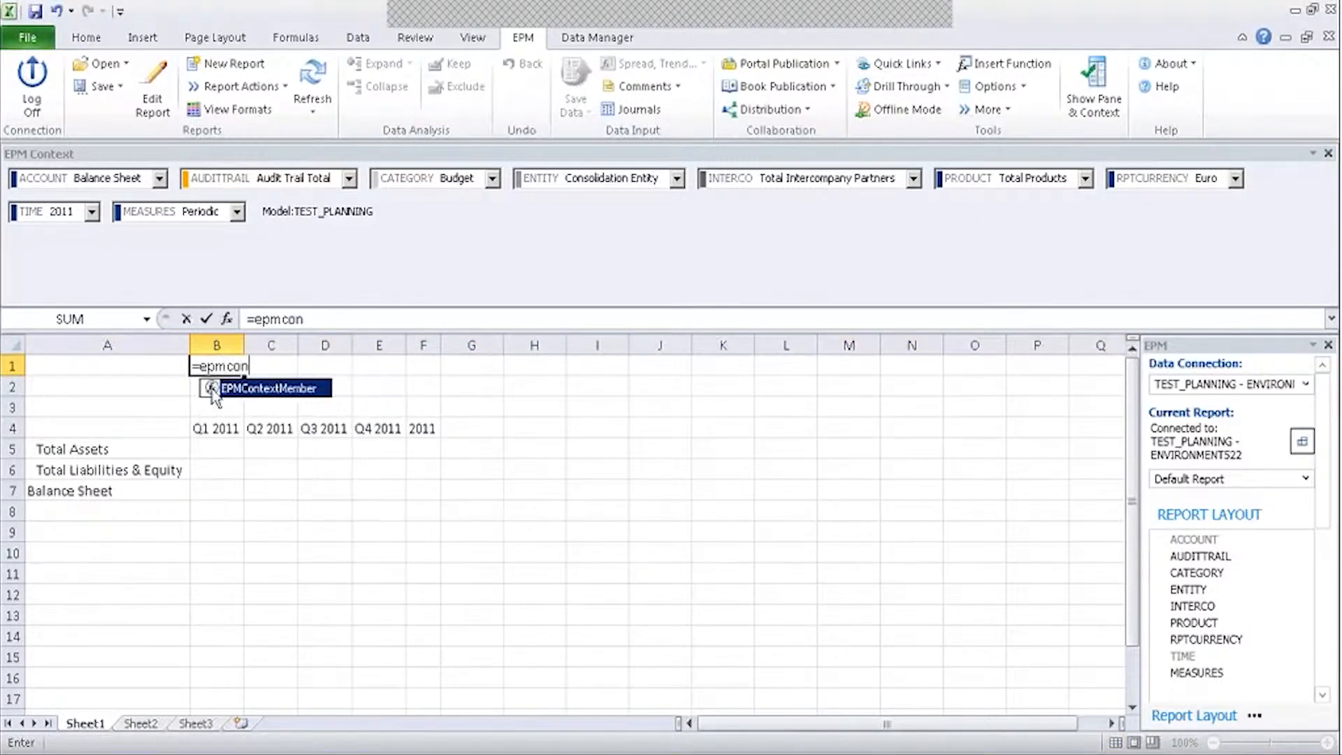
double_click(266, 388)
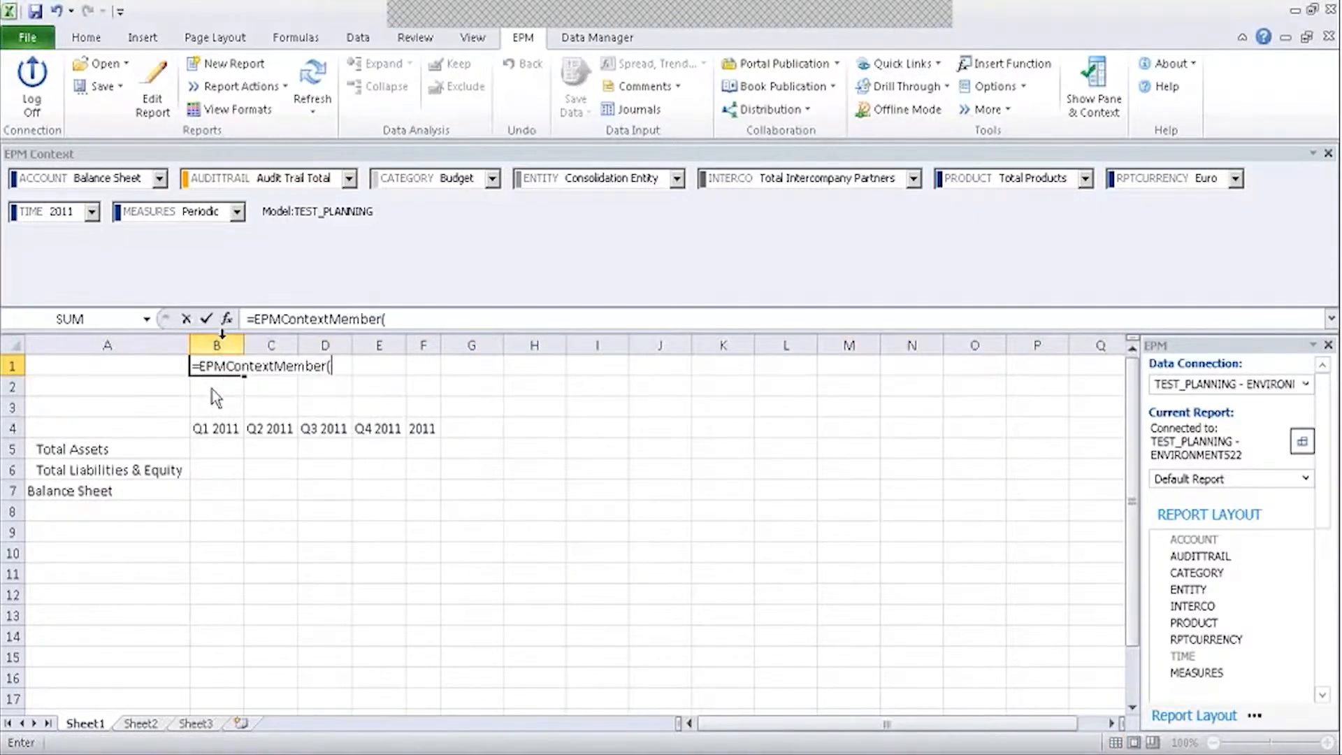
left_click(227, 319)
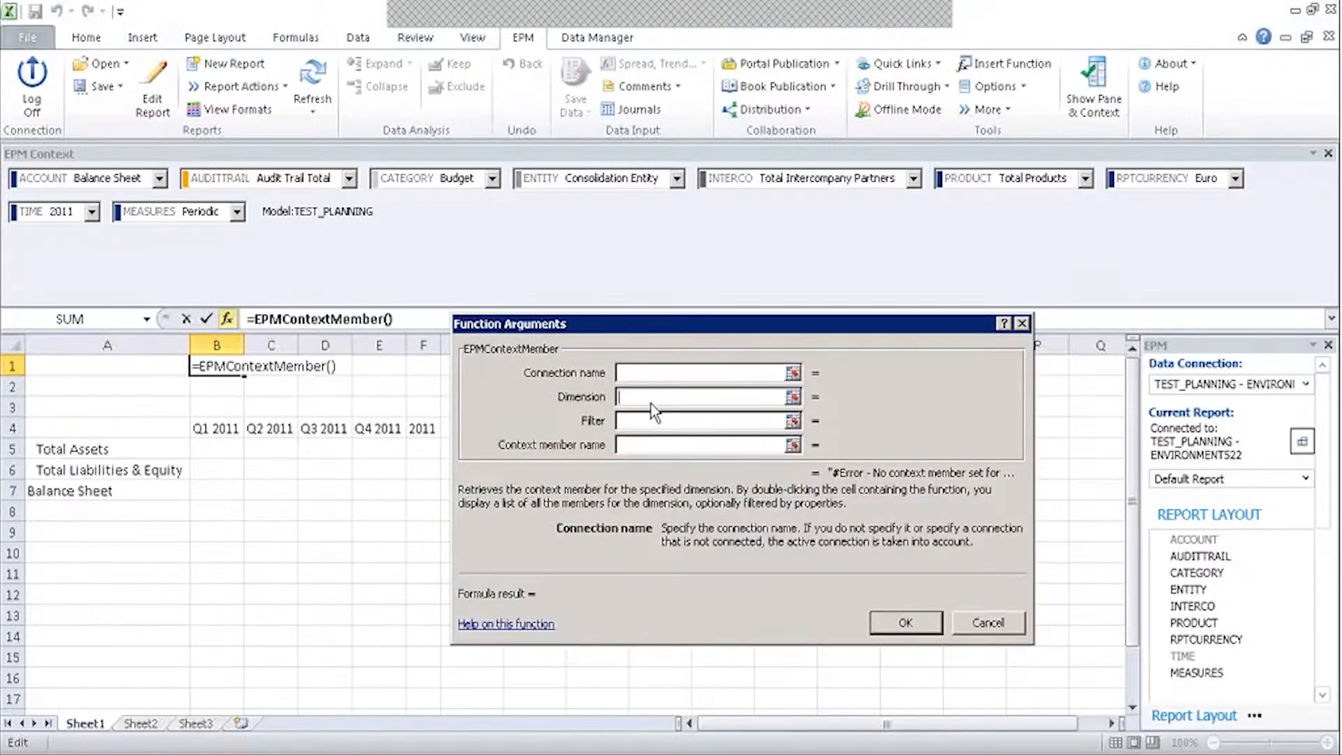
type("Time")
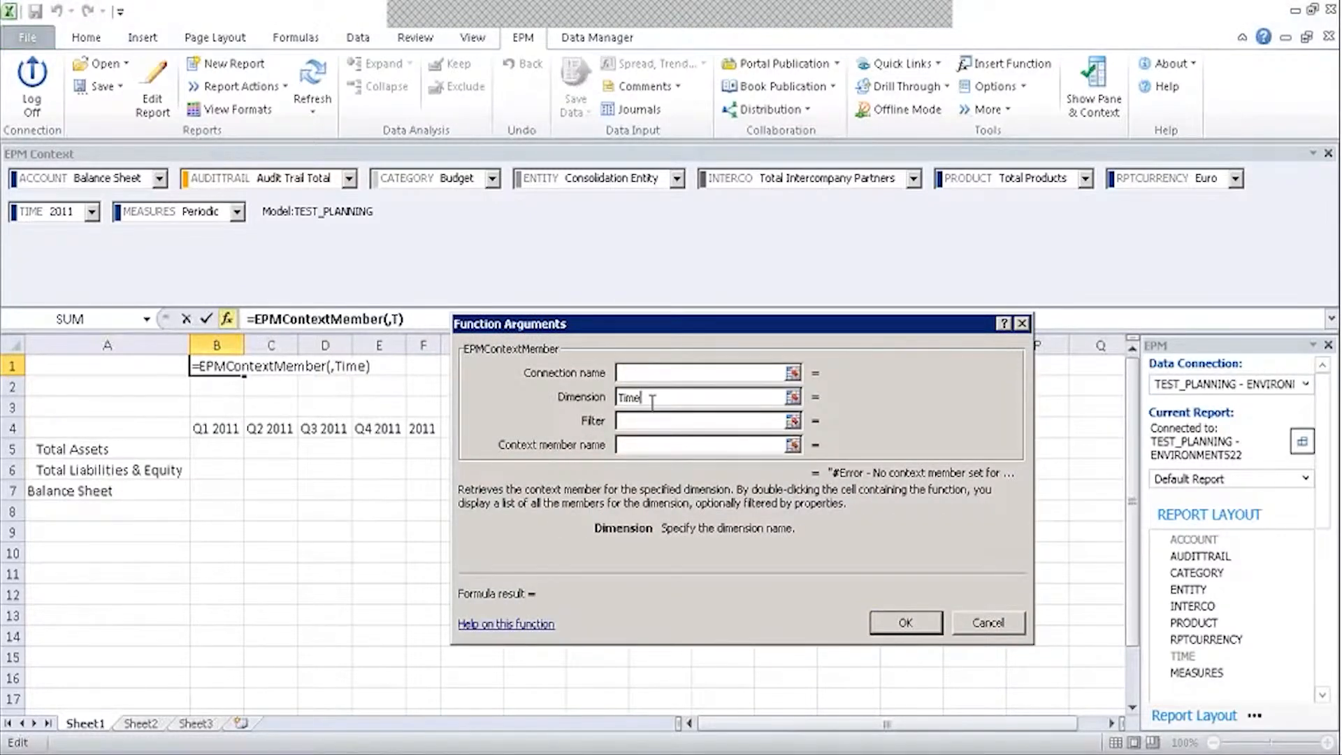
key("Tab")
left_click(907, 623)
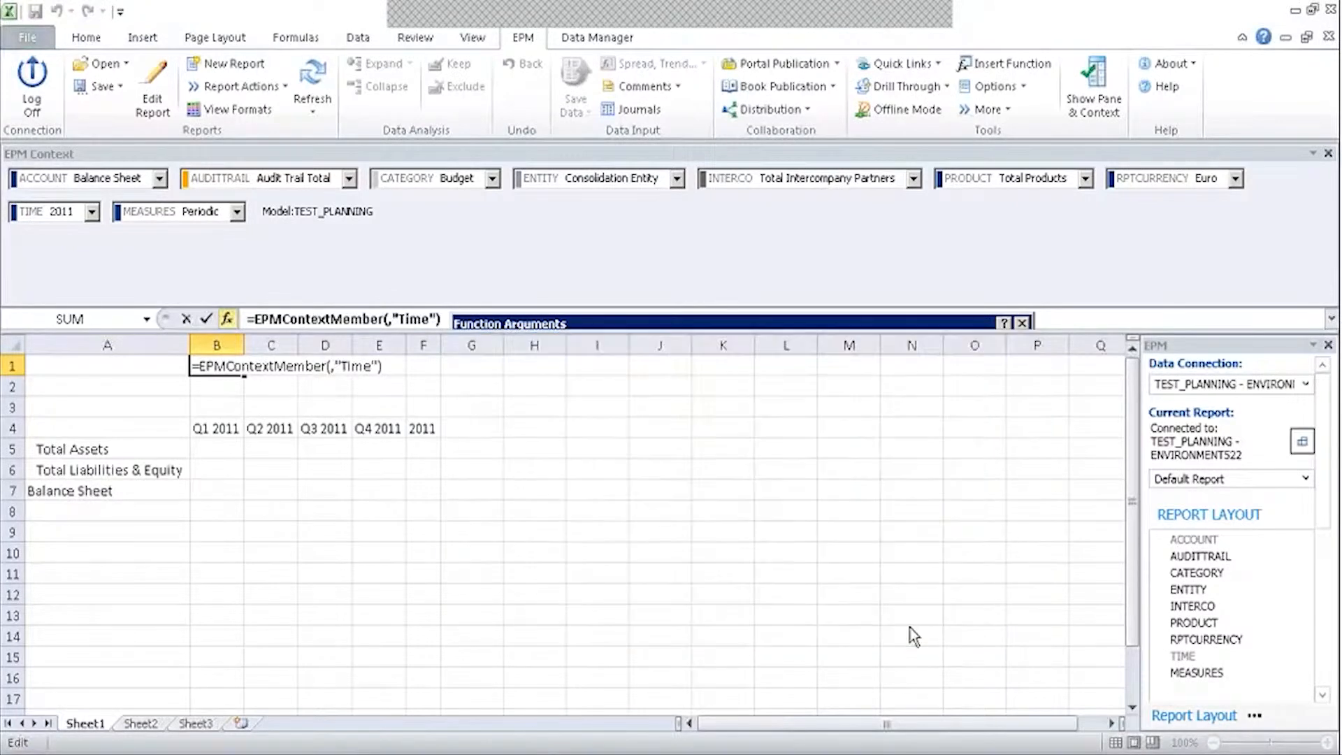
Enter =EPMContextMember(,"Category") in B2.
left_click(234, 389)
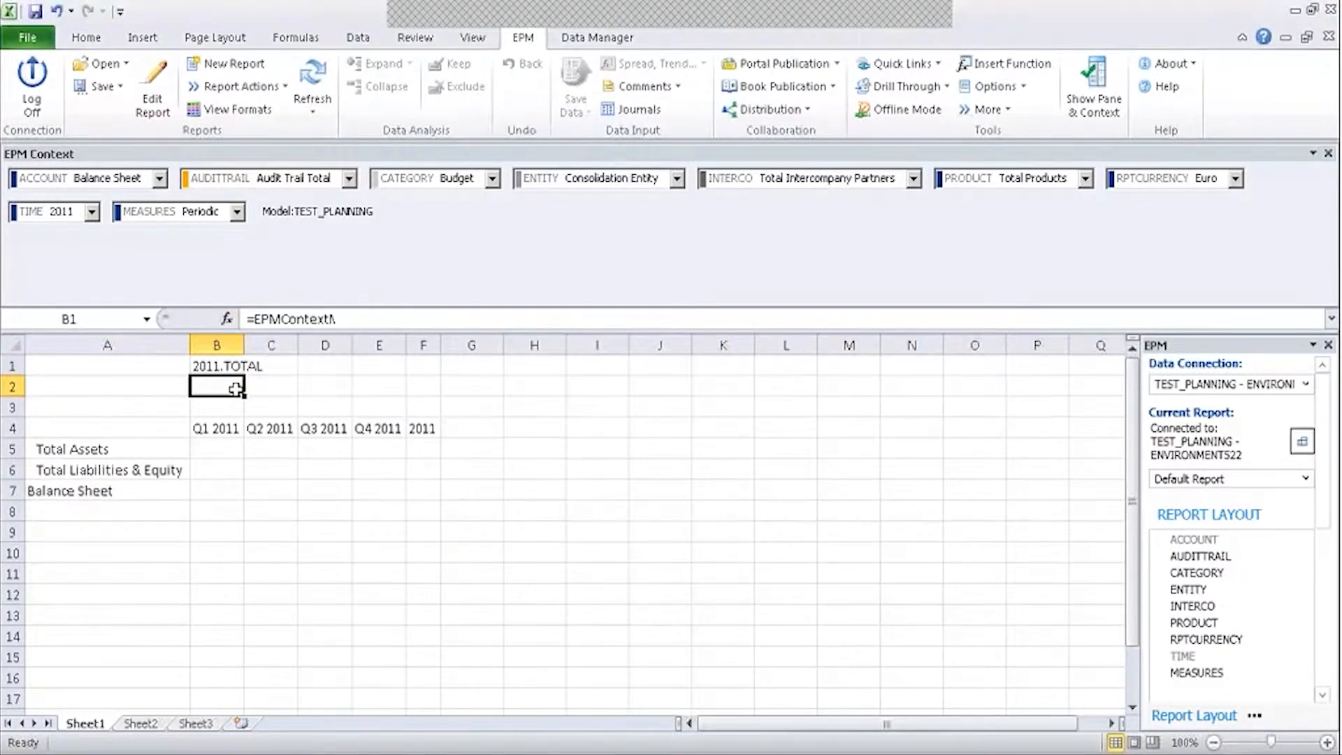
type("=")
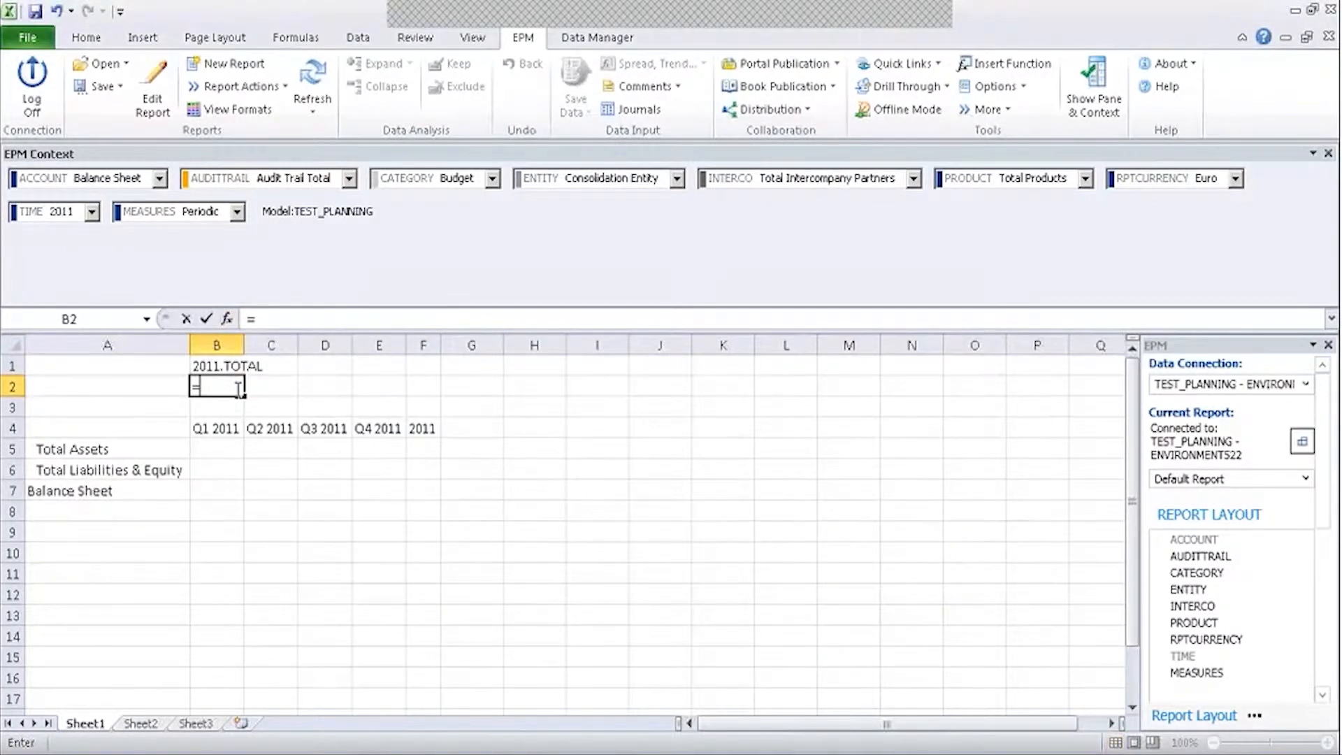
type("EPMcon")
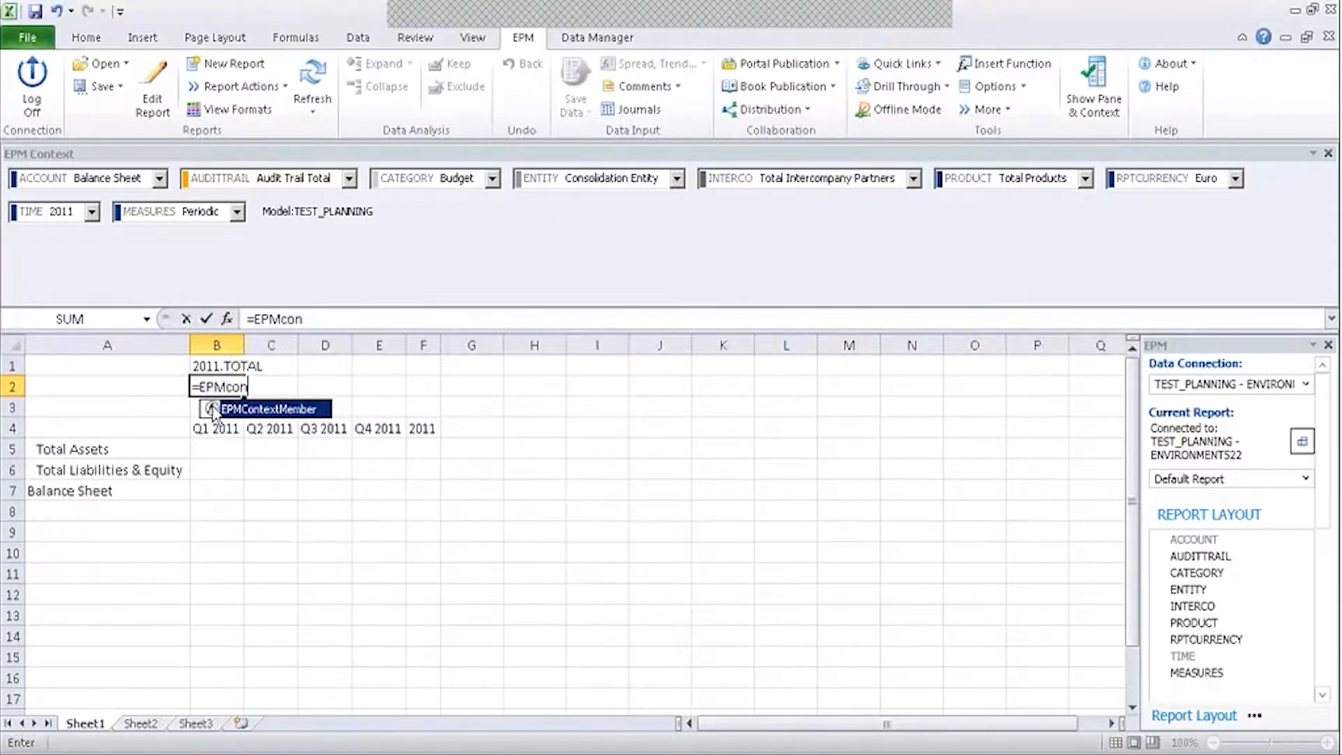
double_click(213, 411)
type(",Ti")
key("BackSpace")
key("BackSpace")
type("Ca")
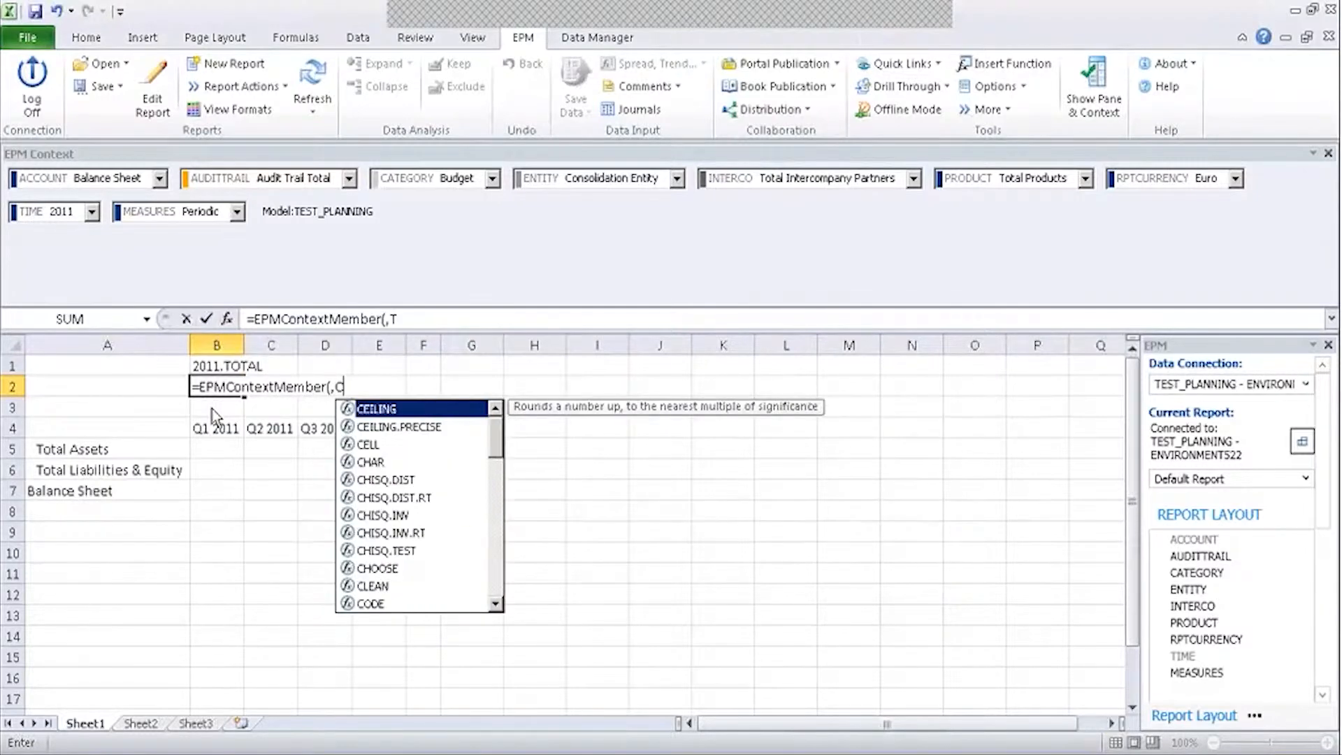
key("BackSpace")
key("BackSpace")
type("\"Category\")")
key("Return")
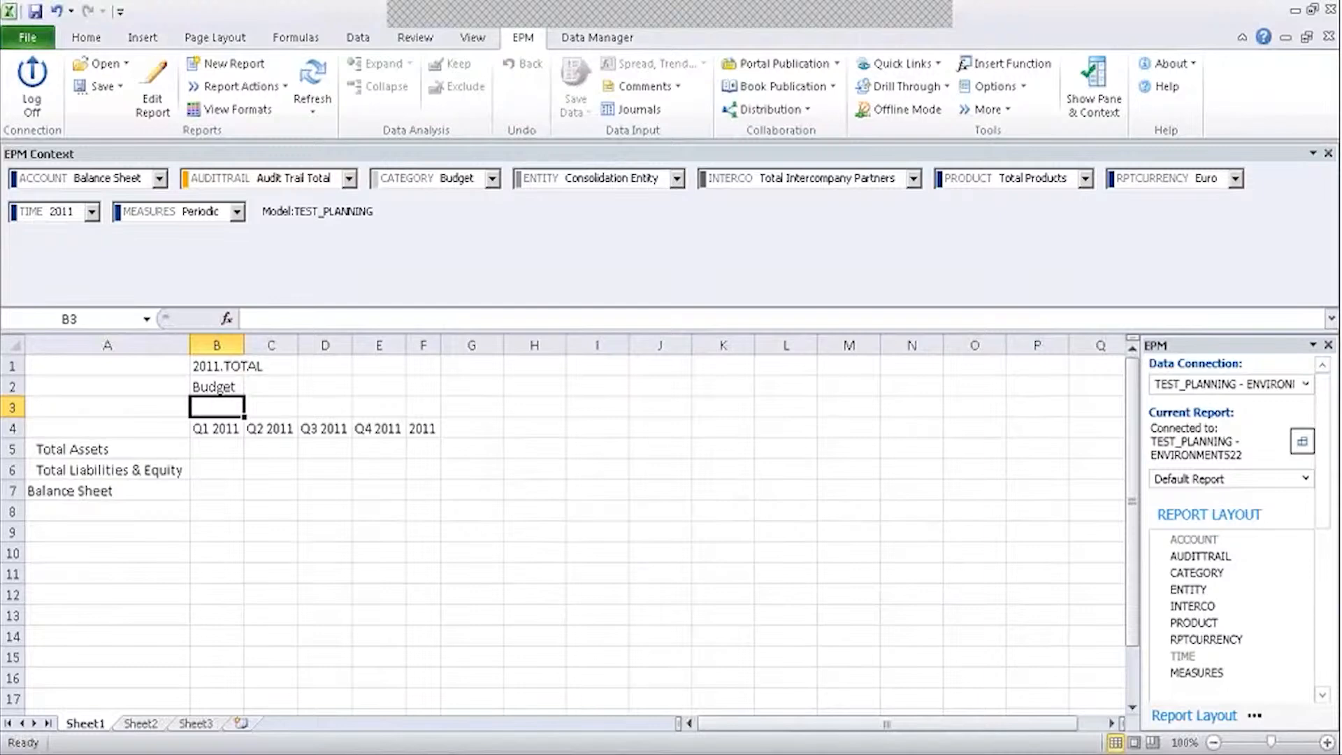
Set the context year to 2012 through cell B1.
left_click(222, 363)
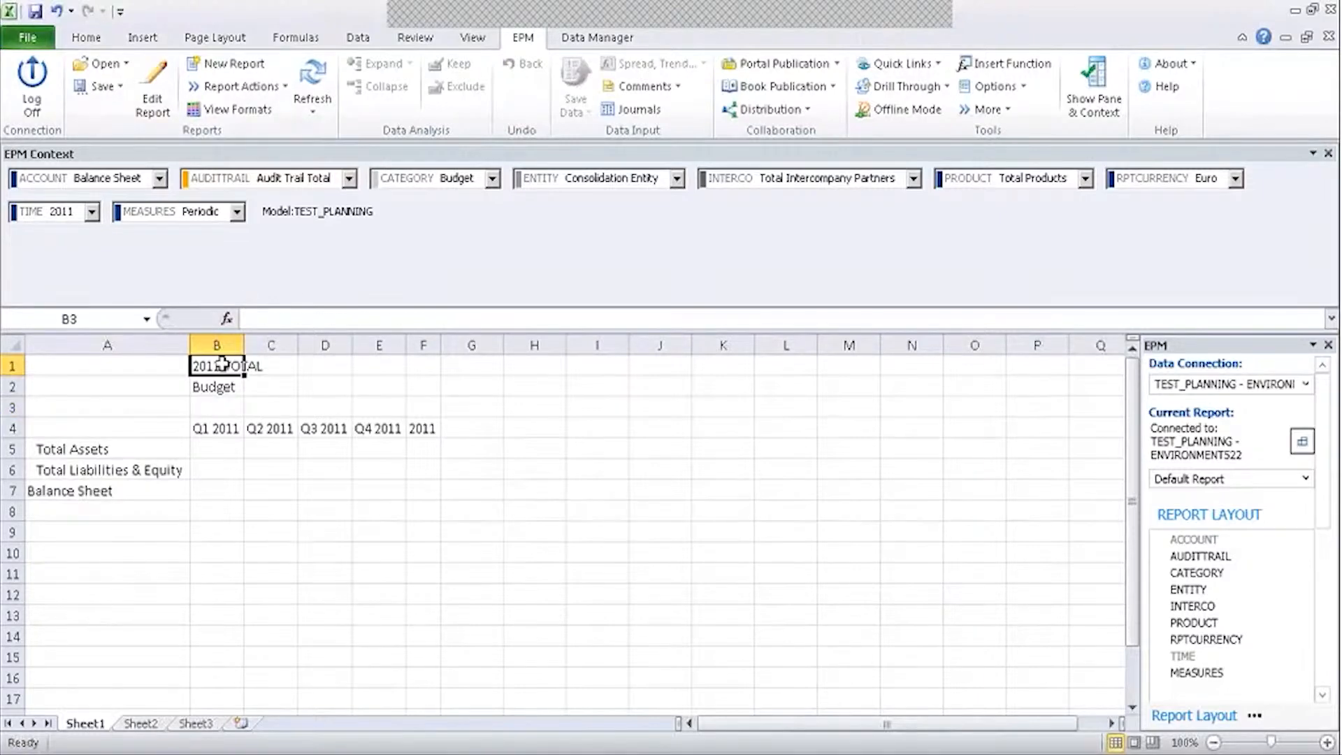
double_click(222, 363)
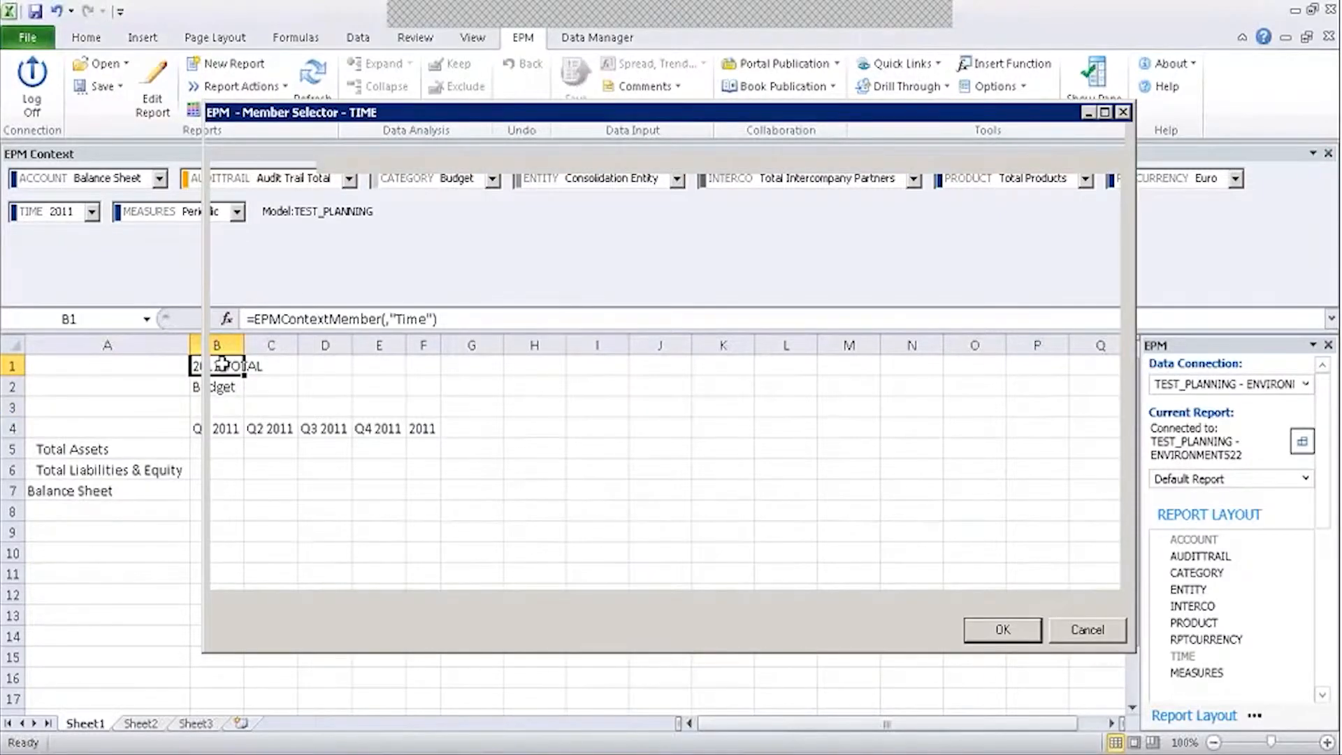
left_click(273, 309)
left_click(979, 629)
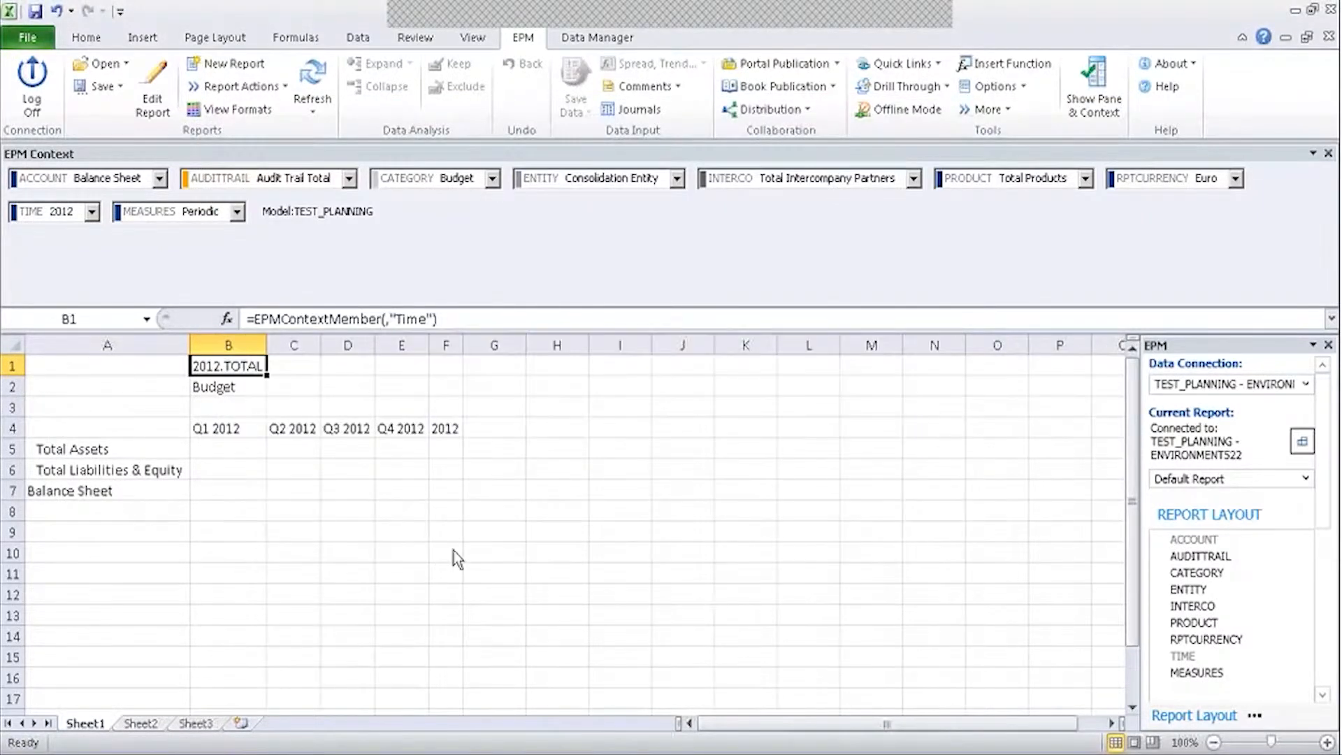
Set the context category to Actual through B2, keeping 2012 in B1.
double_click(224, 387)
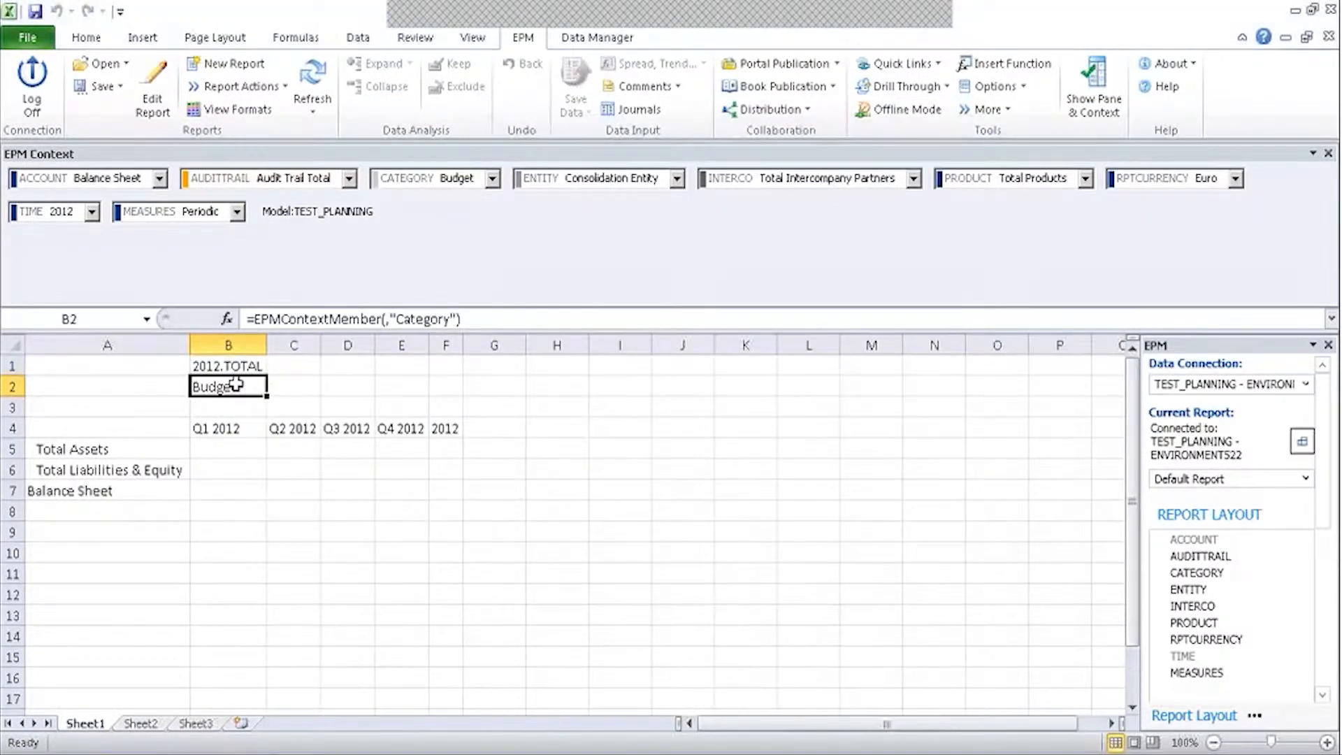
left_click(262, 206)
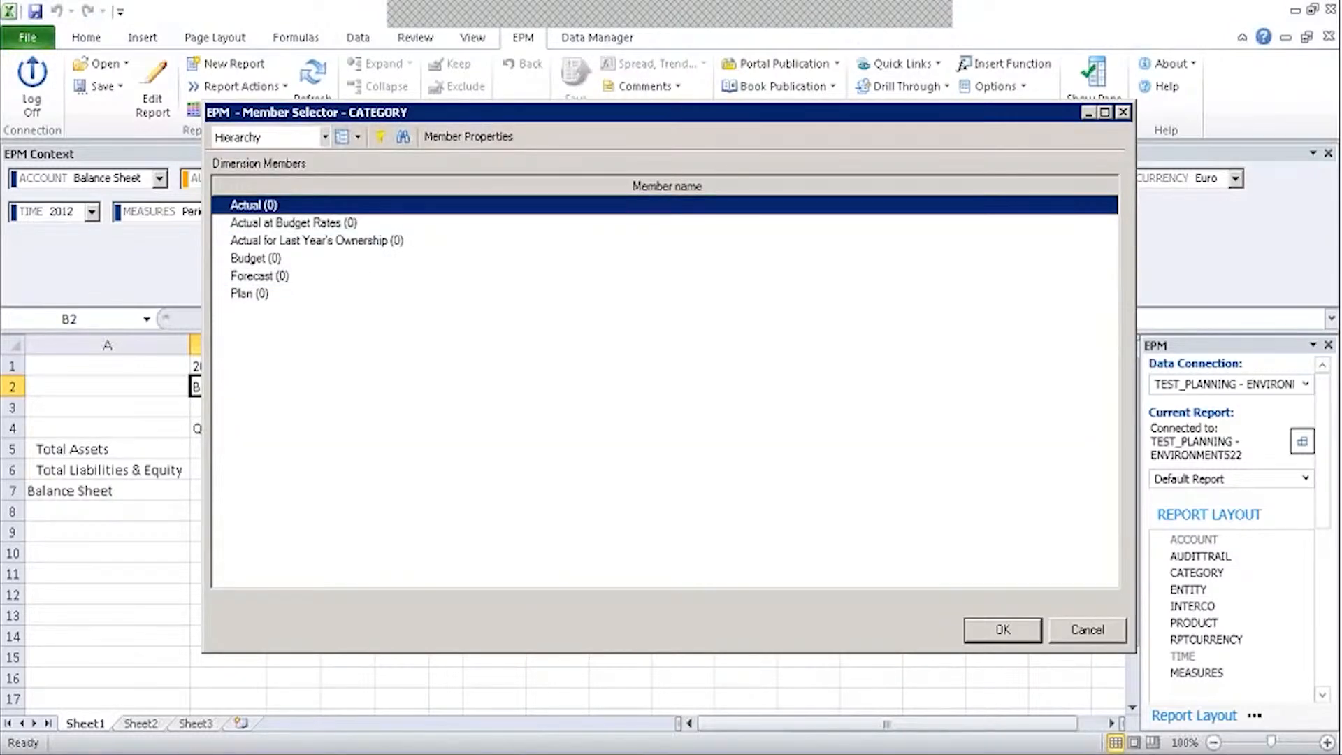
left_click(1002, 629)
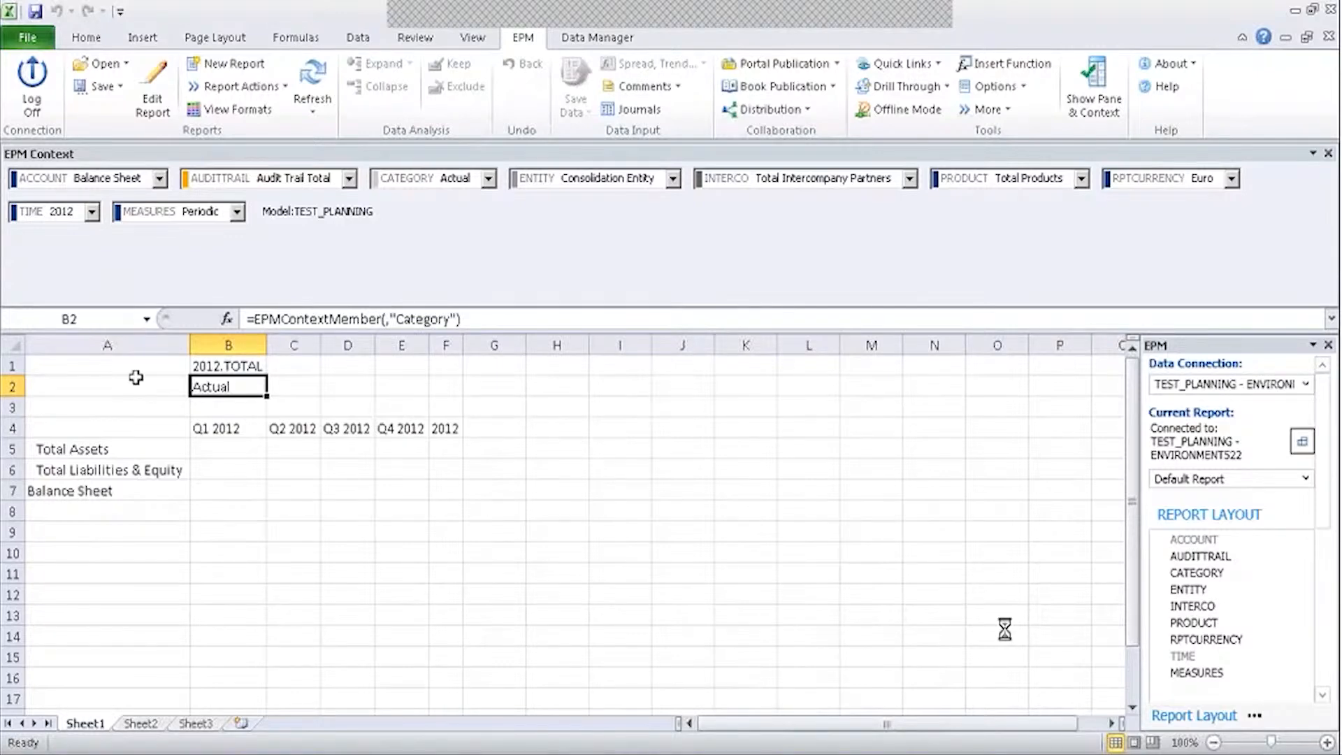
left_click(232, 366)
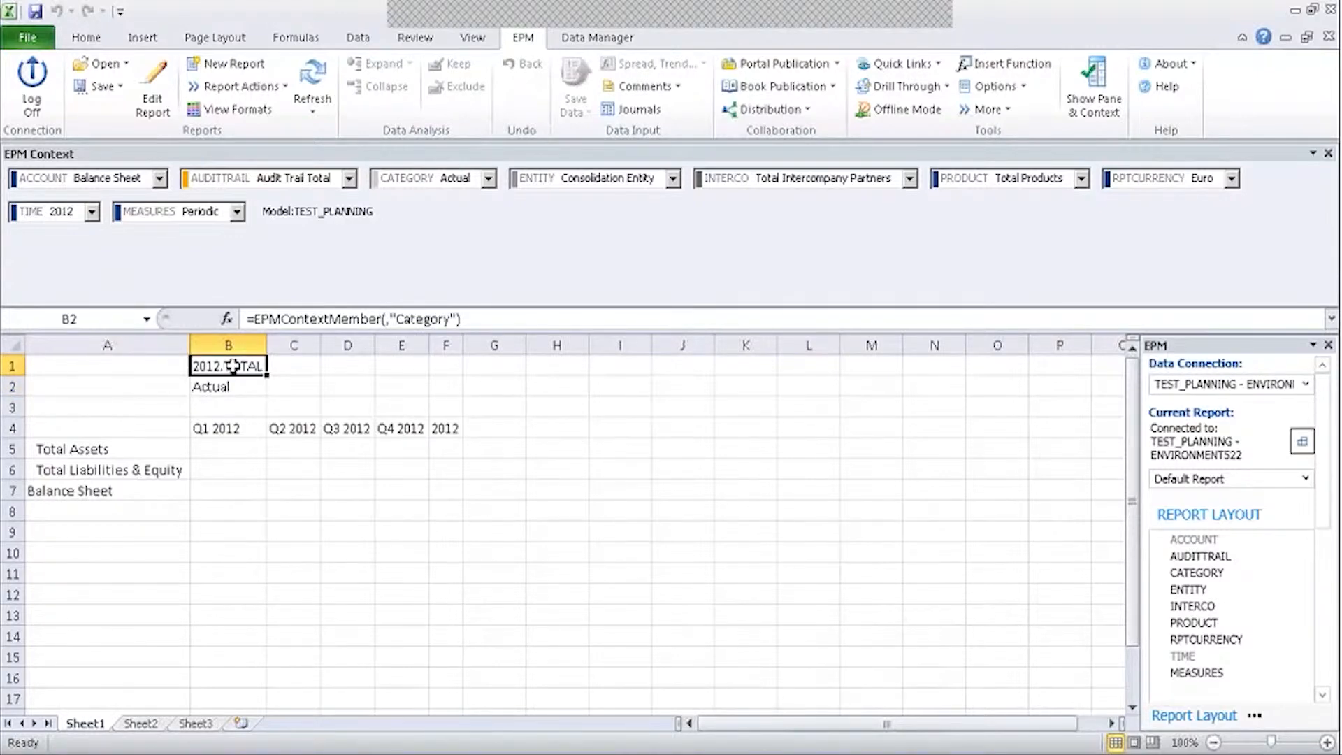
double_click(233, 365)
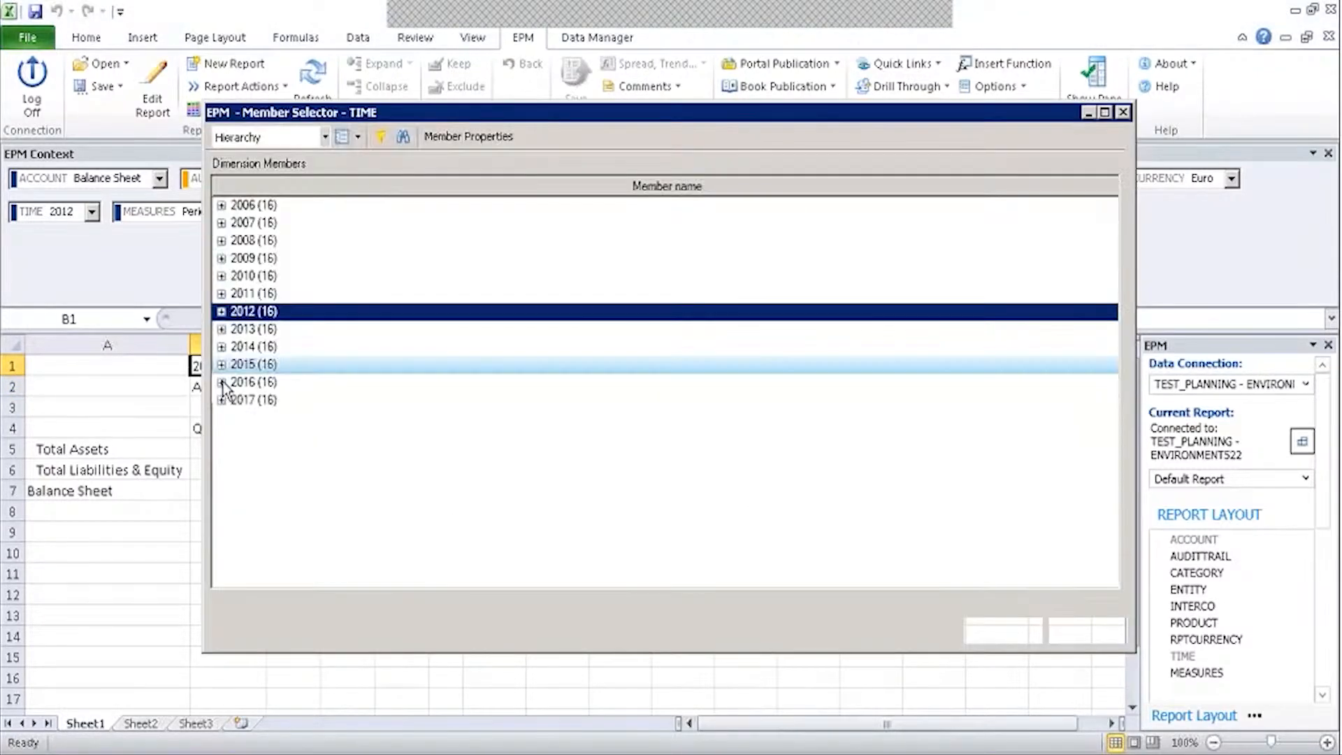
left_click(1039, 627)
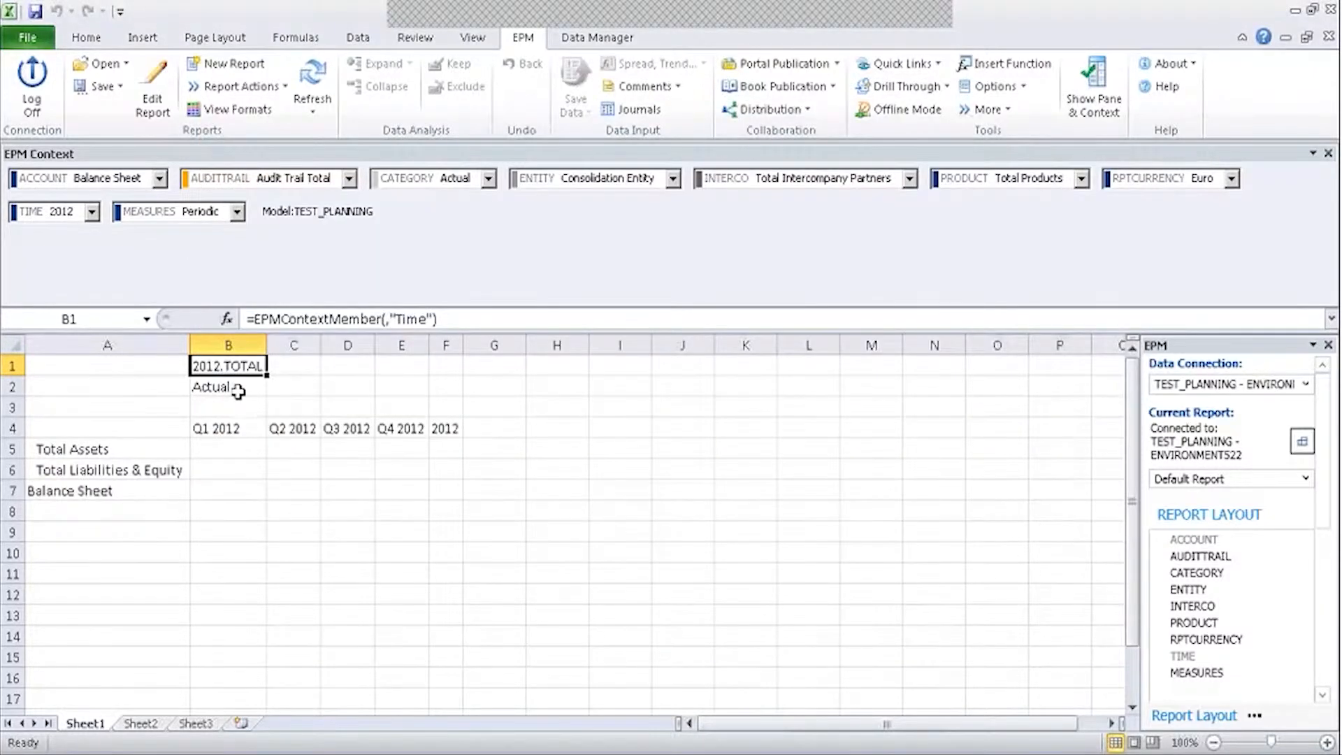
Add CATEGORY to the report's column axis above TIME.
left_click(156, 100)
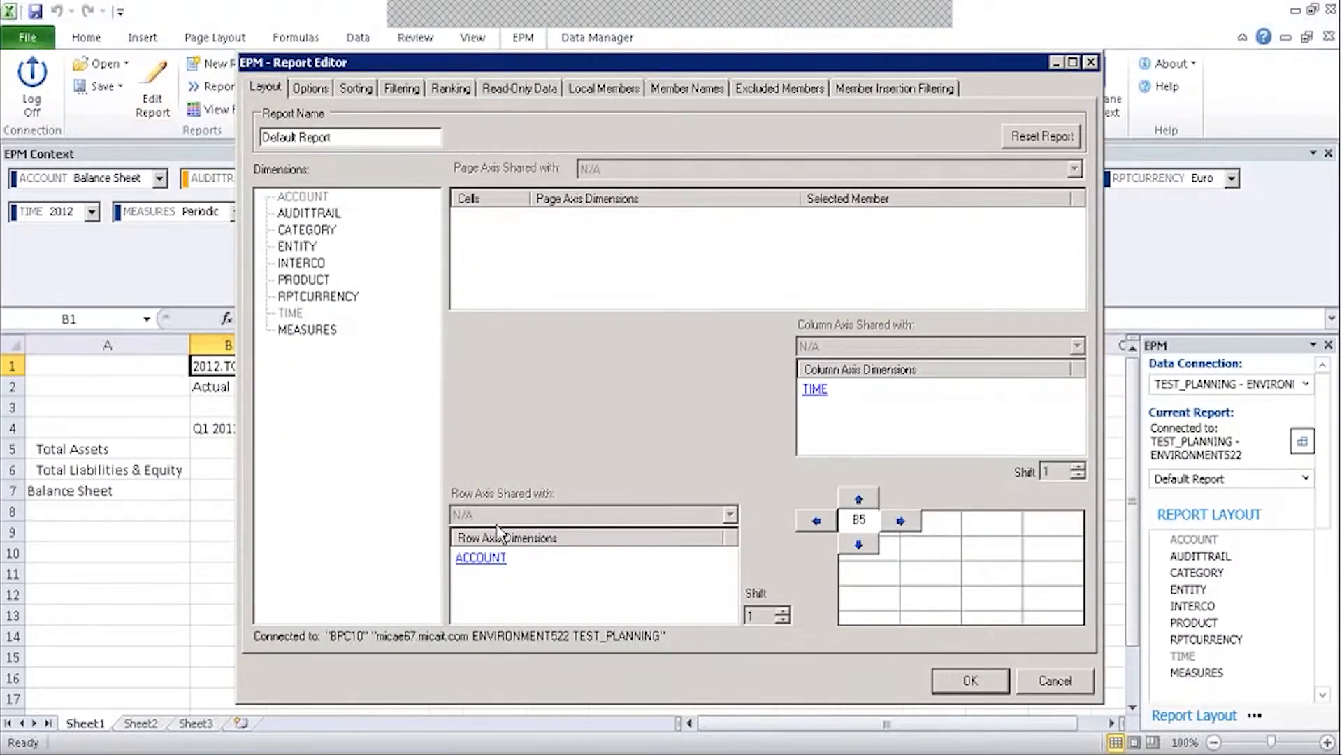
left_click_drag(306, 229, 836, 414)
right_click(835, 413)
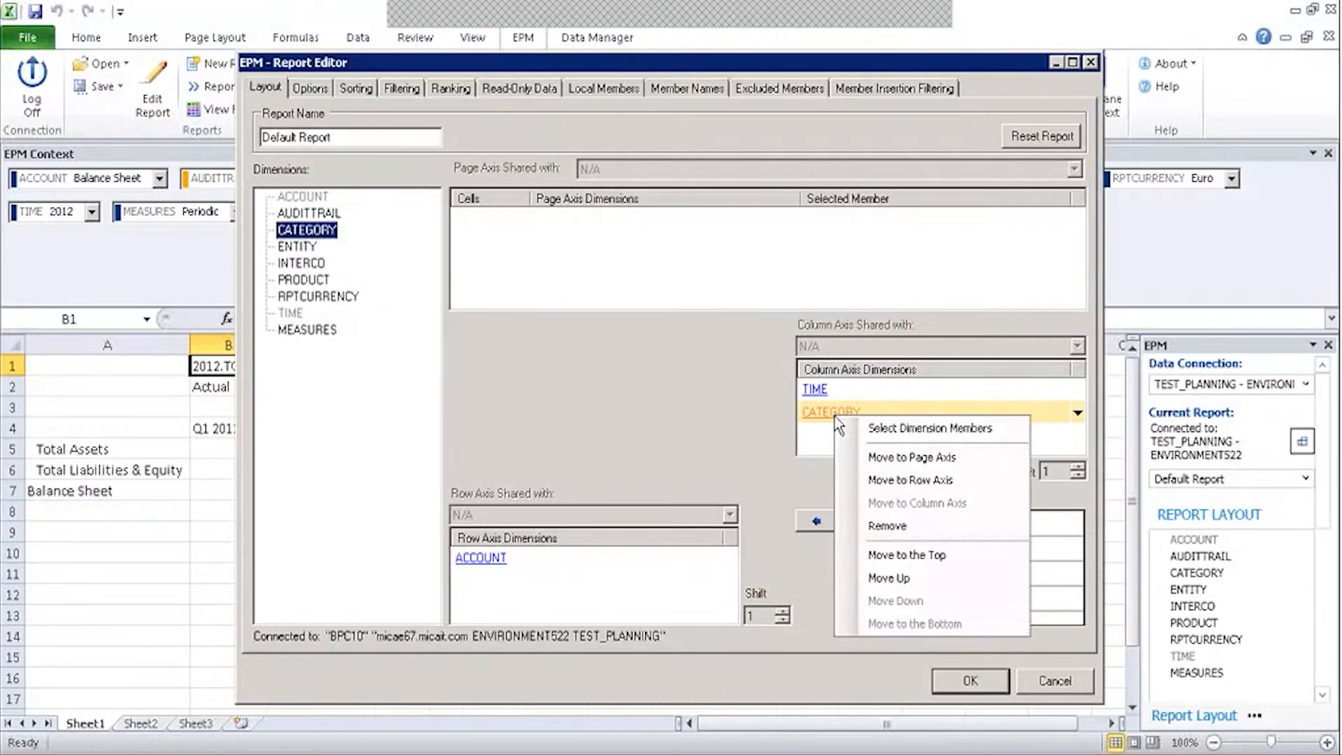
left_click(895, 556)
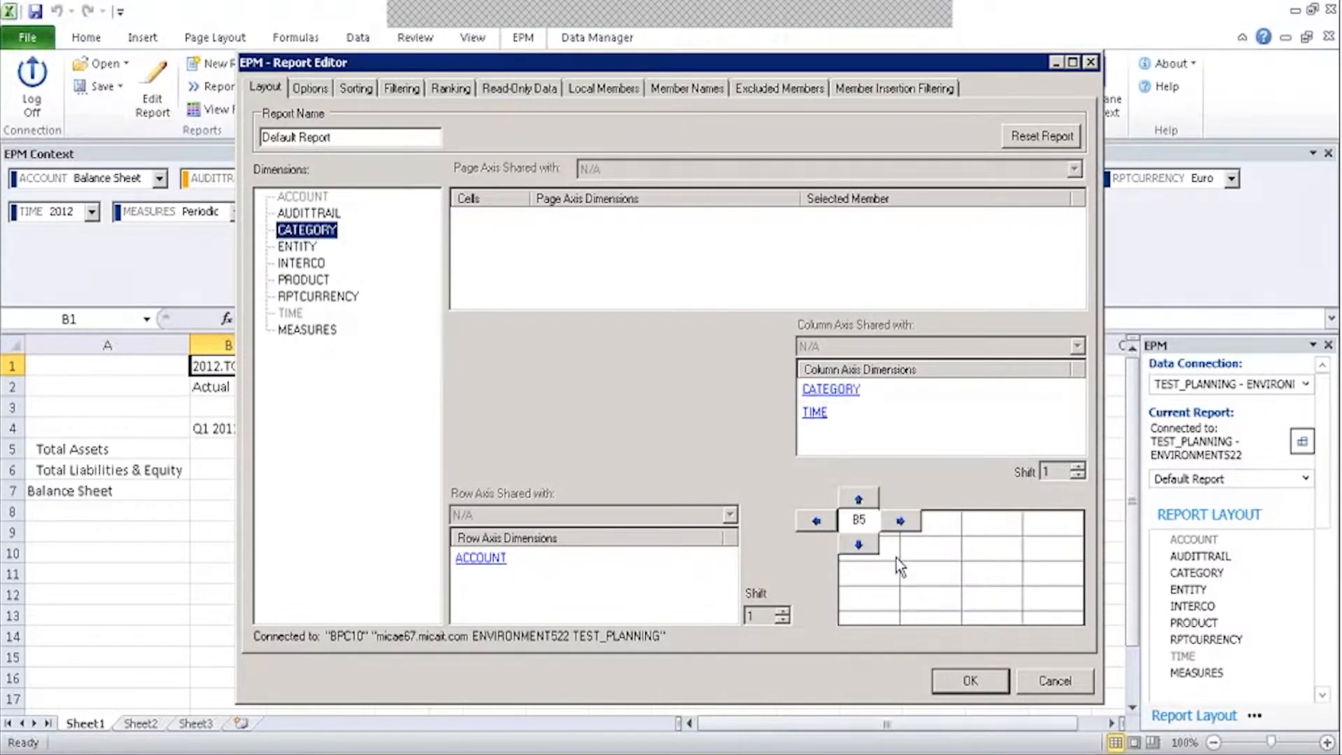
Set the TIME columns to Context (2012) at dynamic base level.
double_click(814, 412)
left_click(784, 210)
left_click(696, 250)
left_click(237, 206)
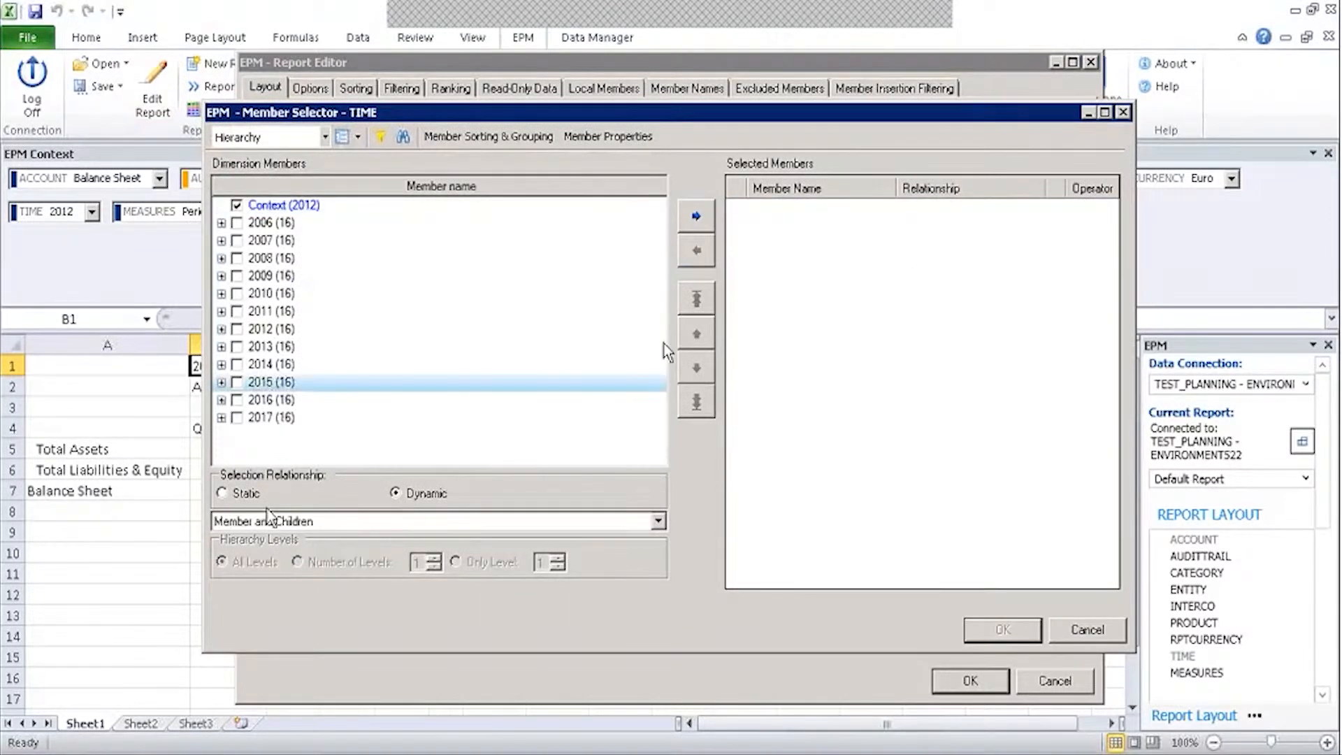
left_click(434, 521)
left_click(248, 609)
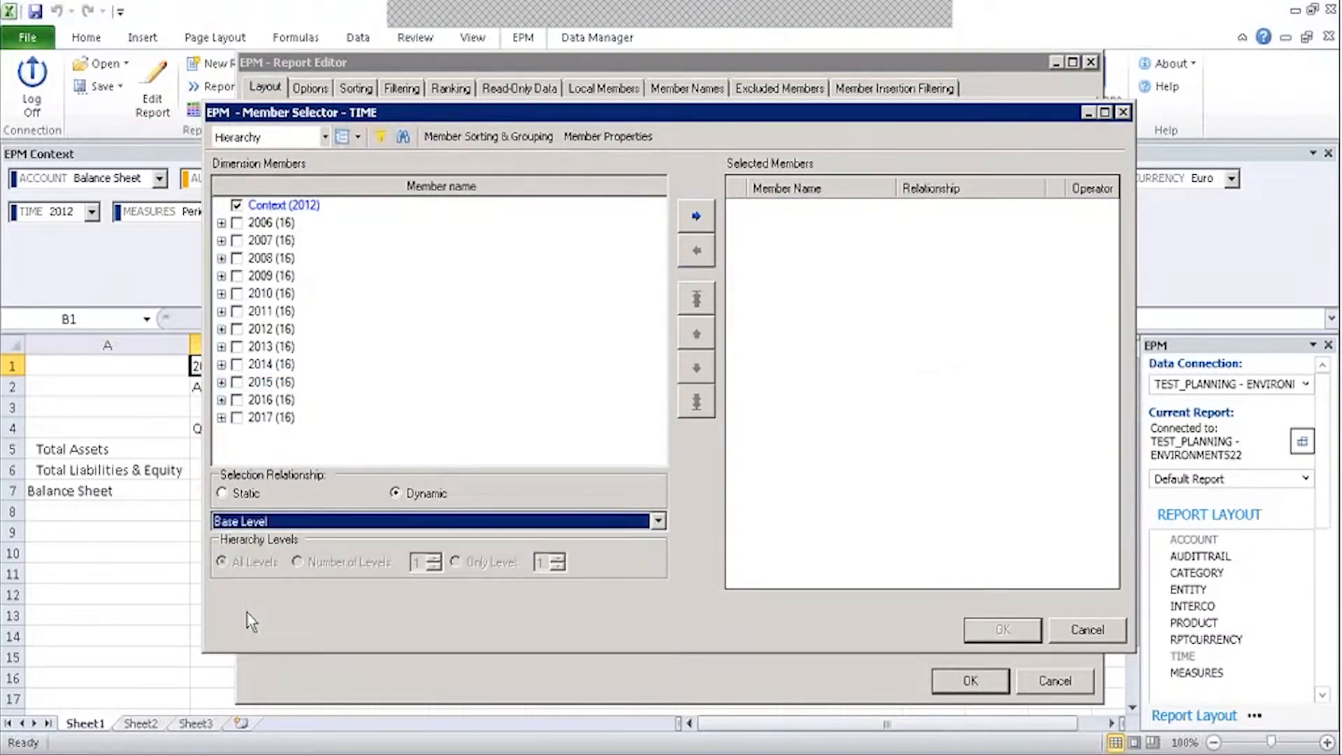
left_click(705, 225)
left_click(1002, 629)
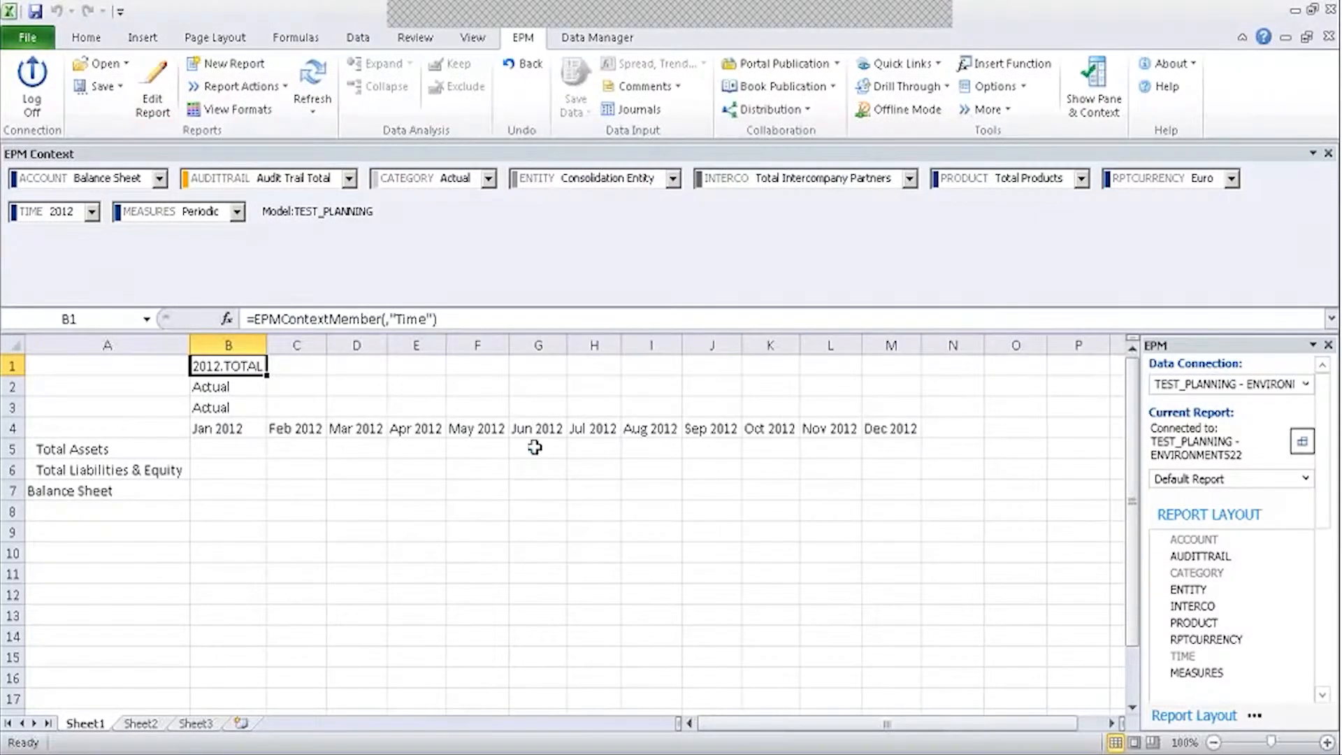
Browse the Intercompany context members, keeping Total Intercompany Partners.
left_click(813, 180)
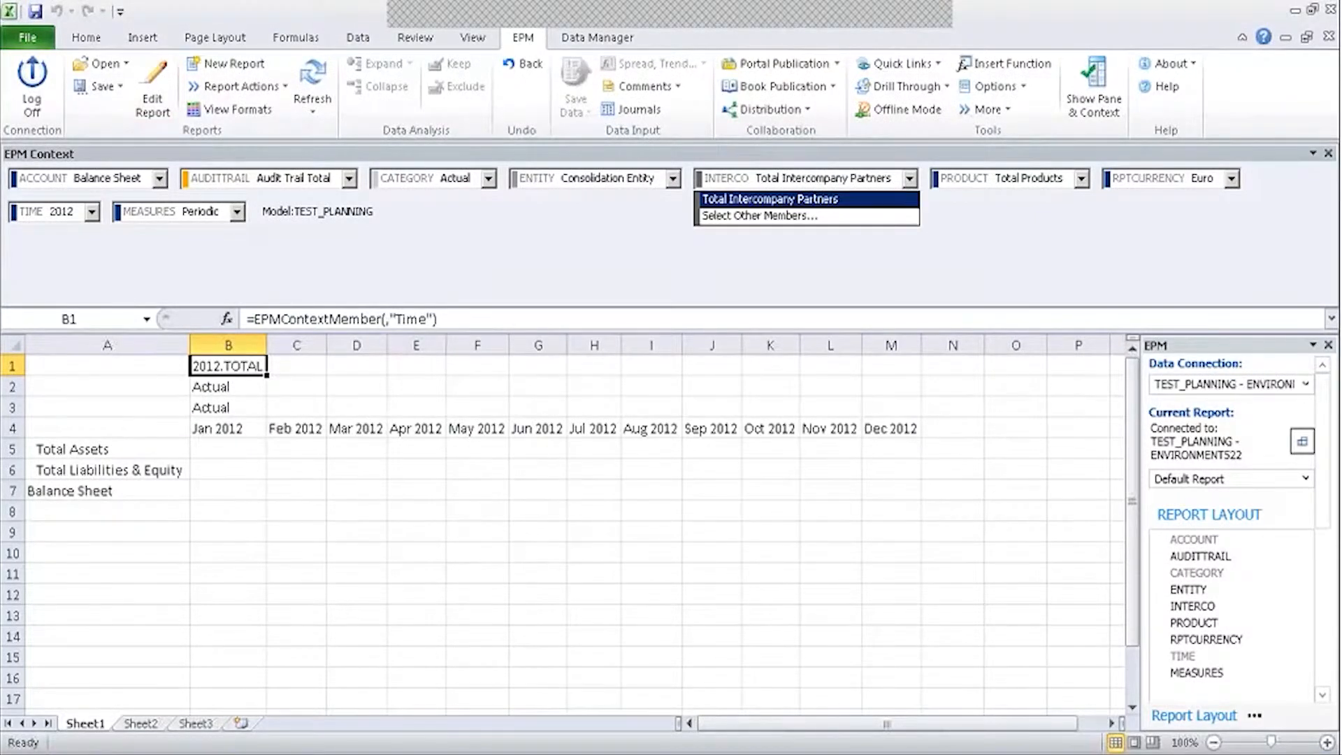
left_click(784, 216)
left_click(221, 205)
left_click(221, 206)
left_click(220, 206)
left_click(221, 205)
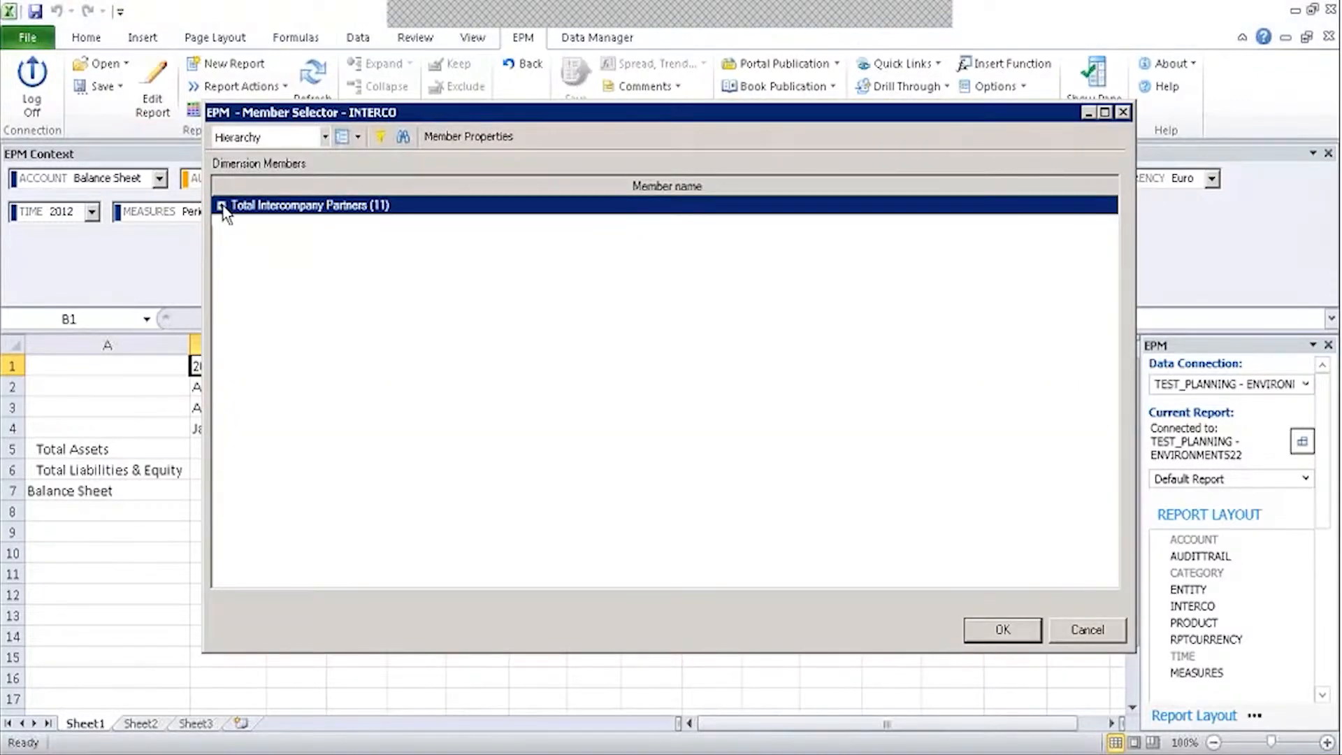
left_click(1003, 630)
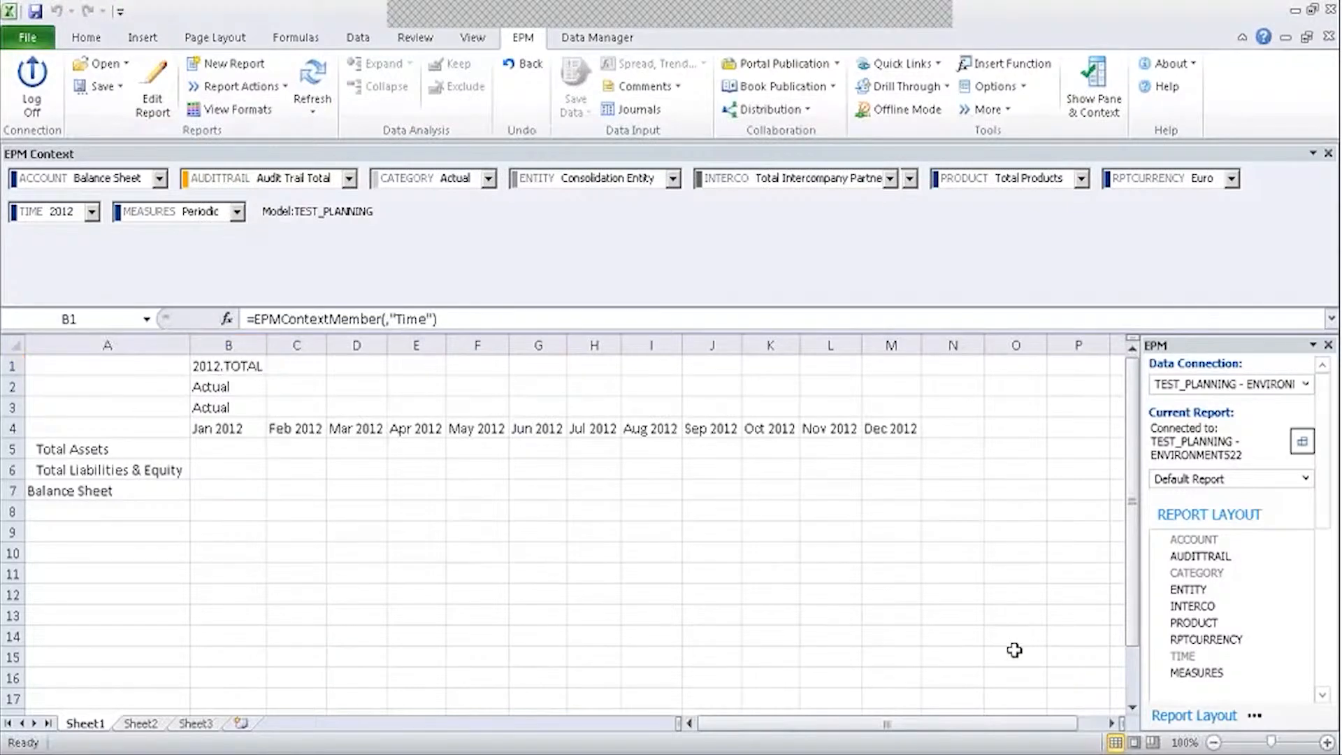
Look at the Budget 2013 report workbook, then return to the 2012 Actual report.
mouse_move(294, 752)
left_click(318, 733)
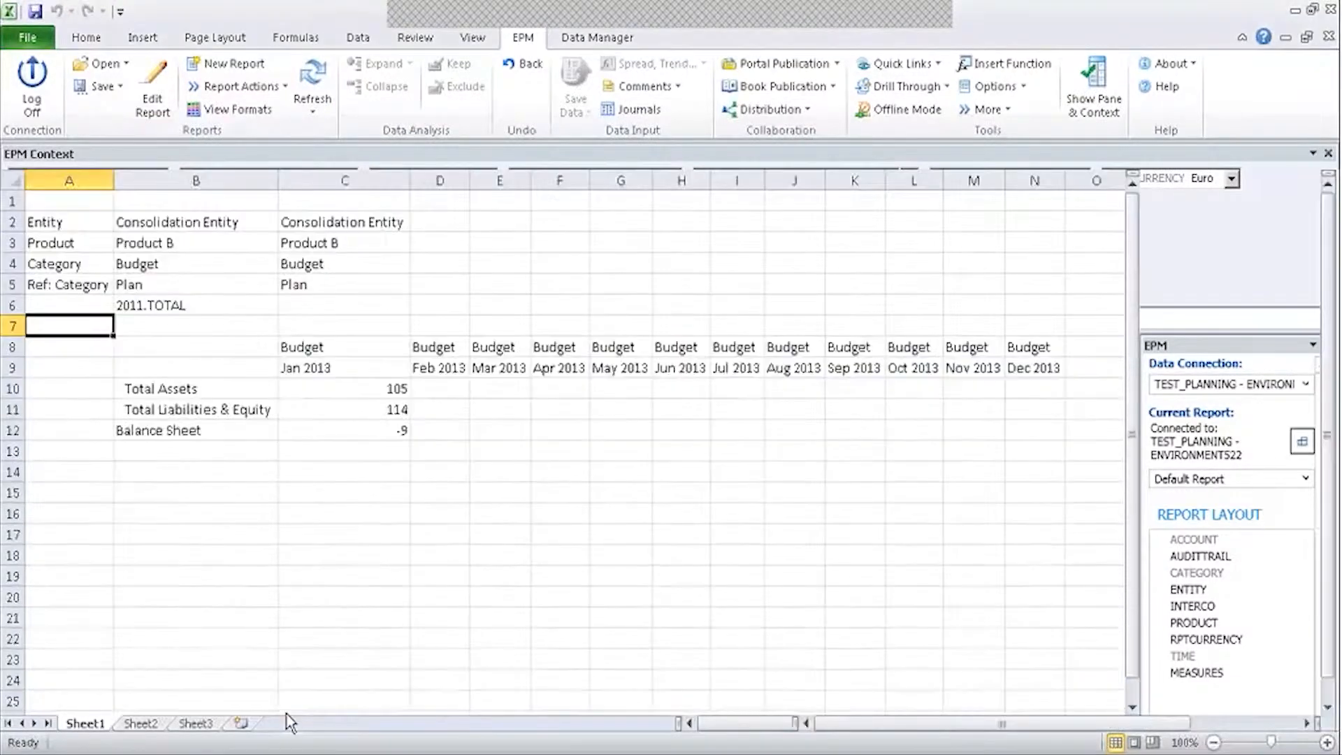
key("alt+Tab")
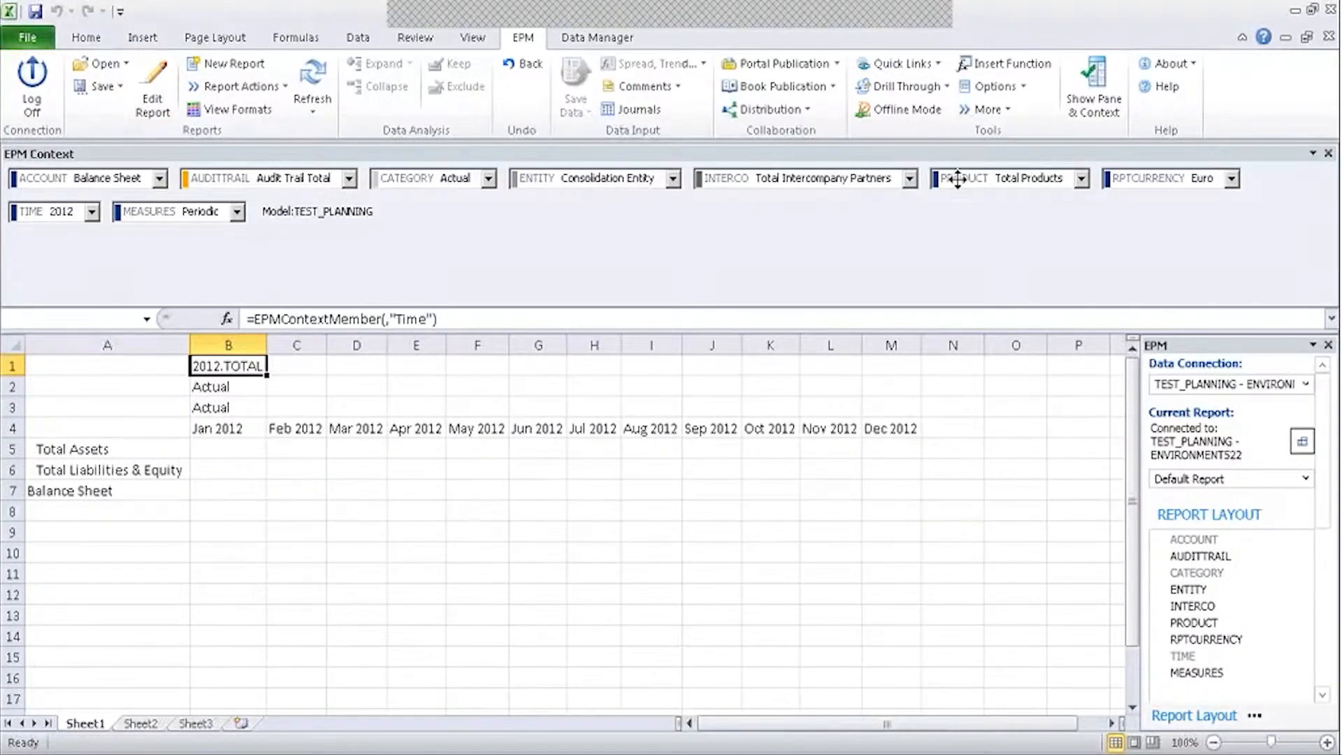
Confirm the Entity context stays Consolidation Entity and glance at the Budget 2013 workbook.
left_click(590, 174)
left_click(590, 176)
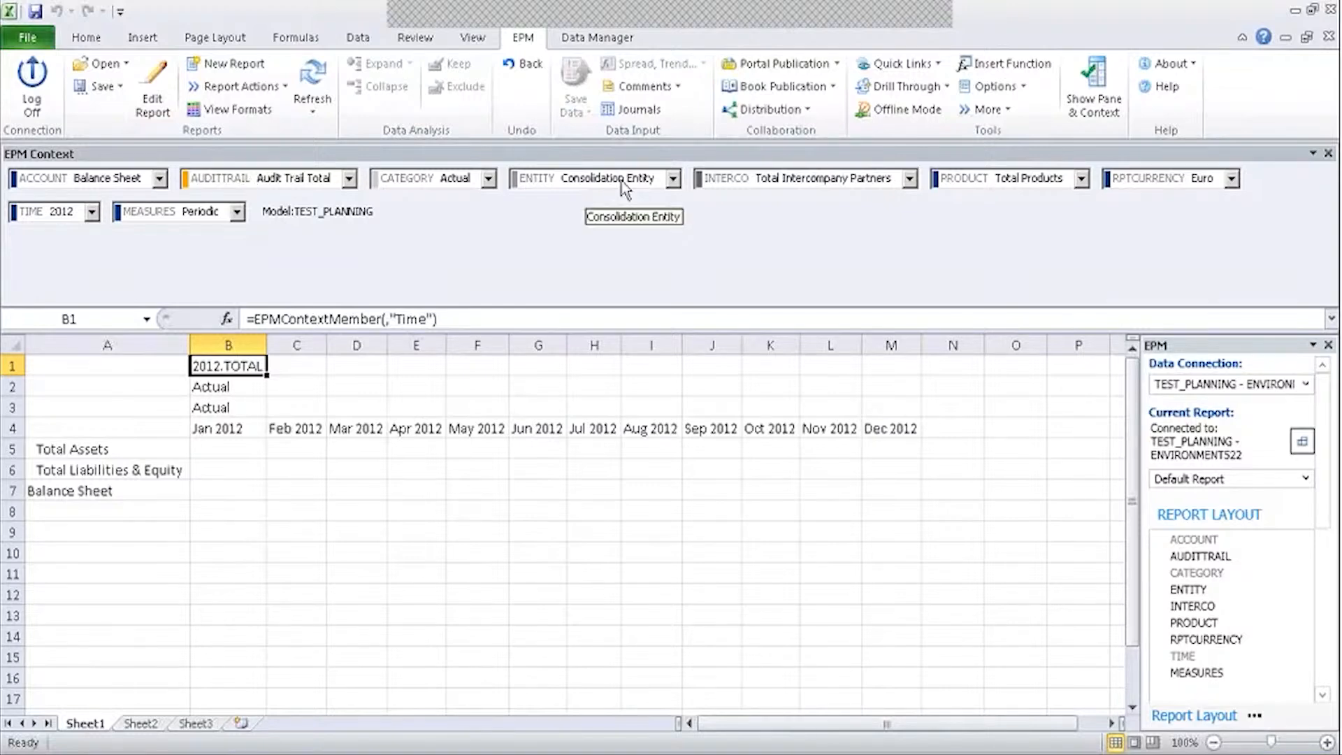
key("alt+Tab")
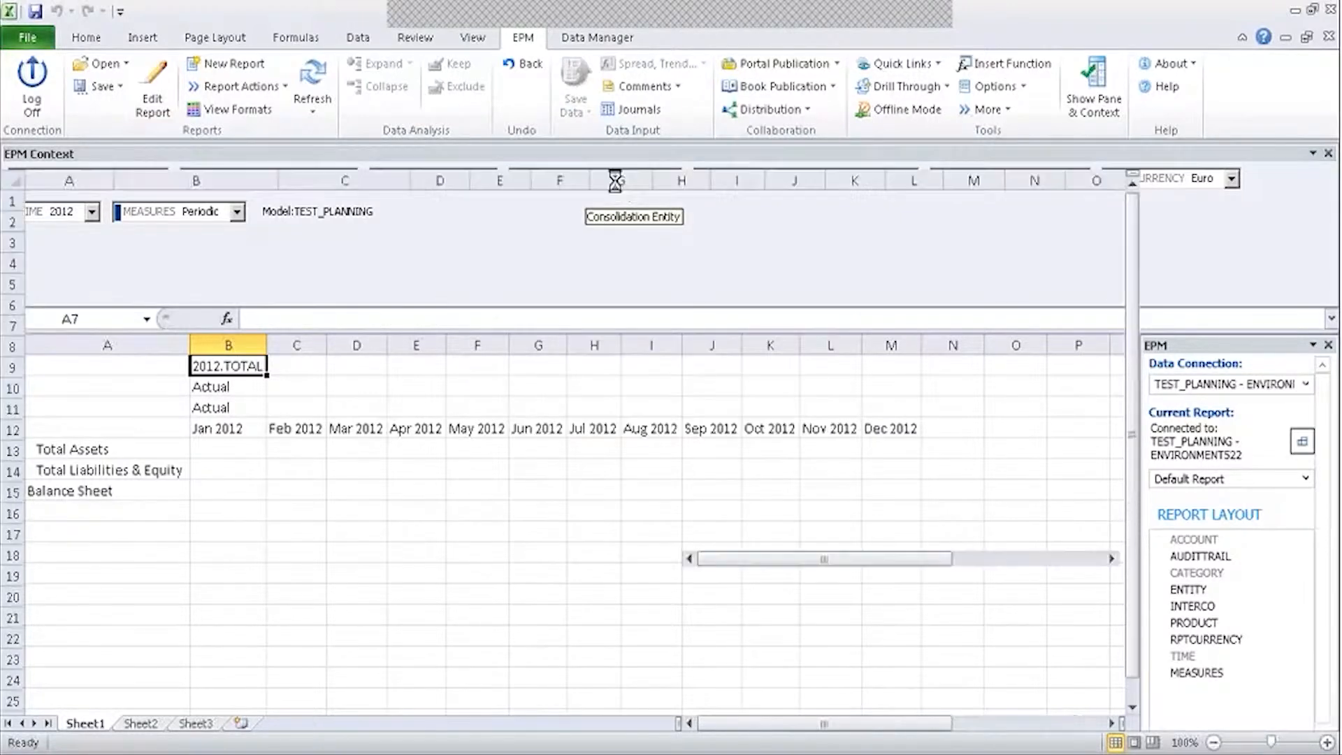
key("alt+Tab")
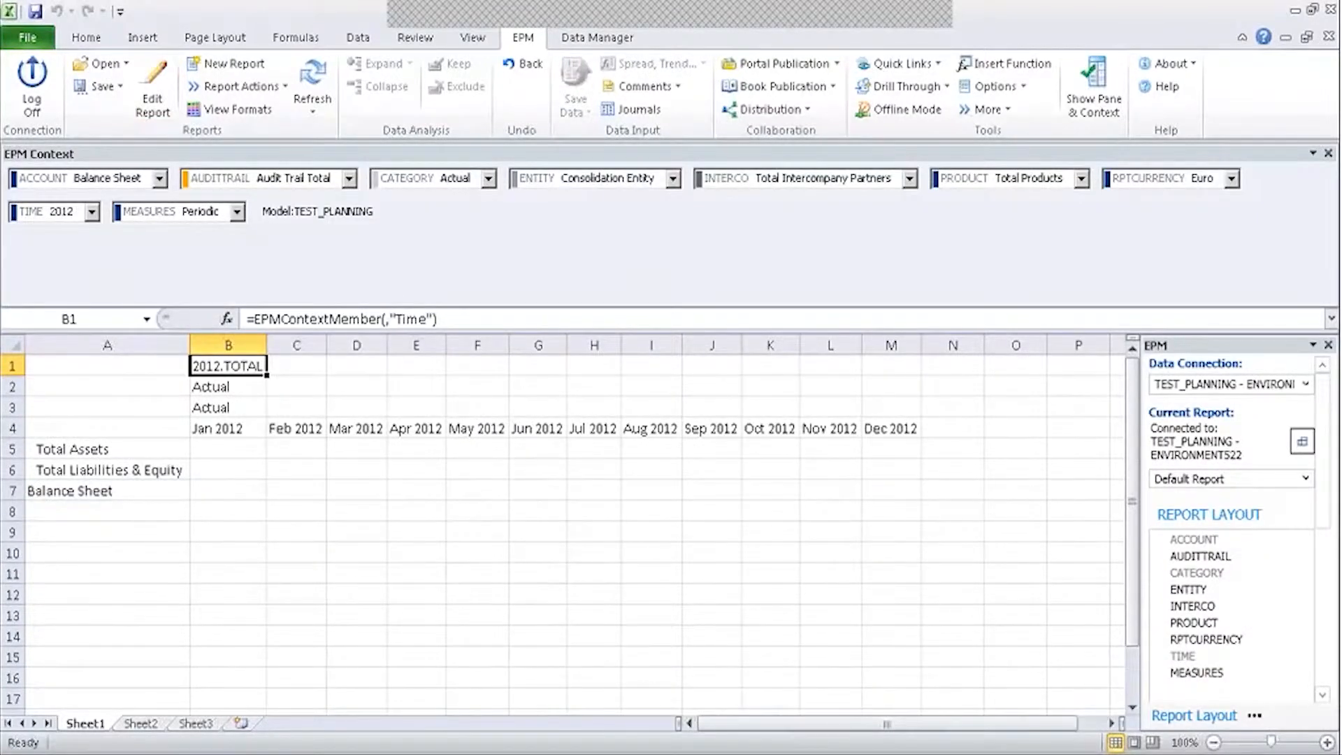
Set the Time context year to 2014 from cell B1 and select empty rows 9–12.
double_click(222, 367)
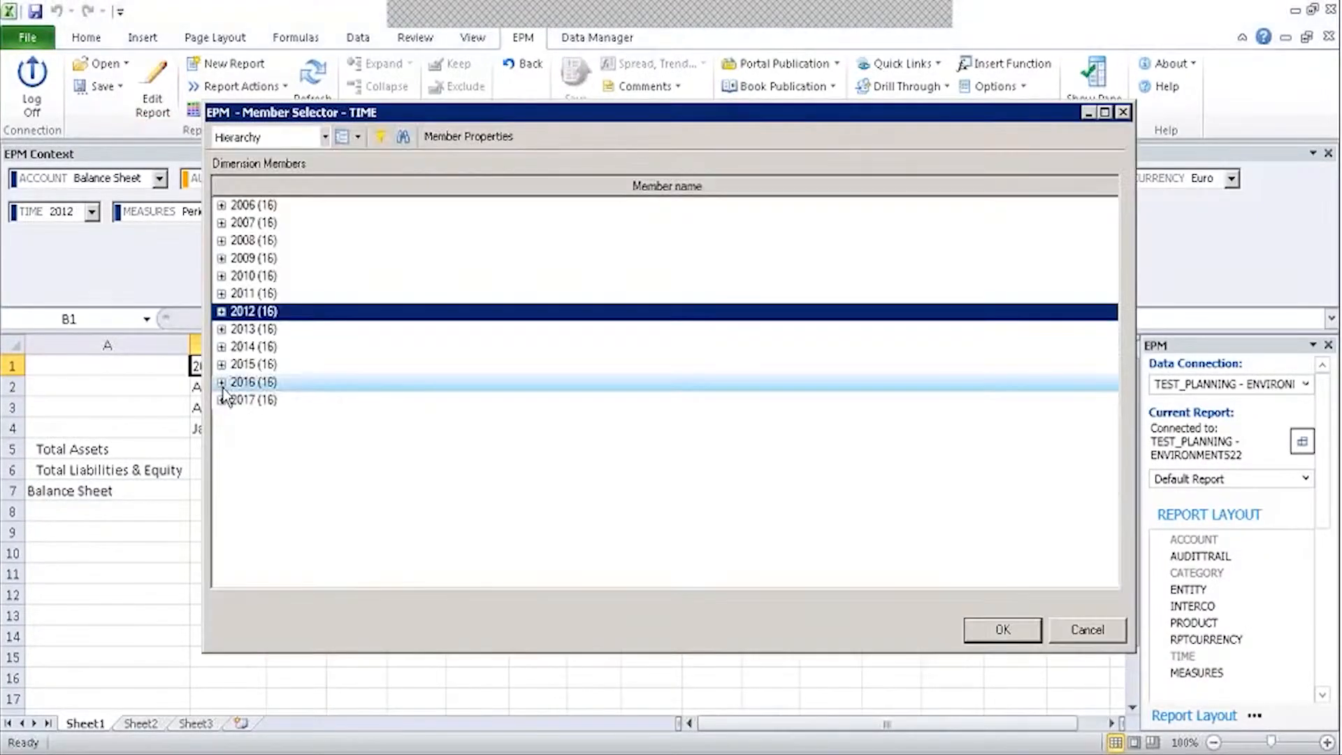
left_click(254, 346)
left_click(1012, 626)
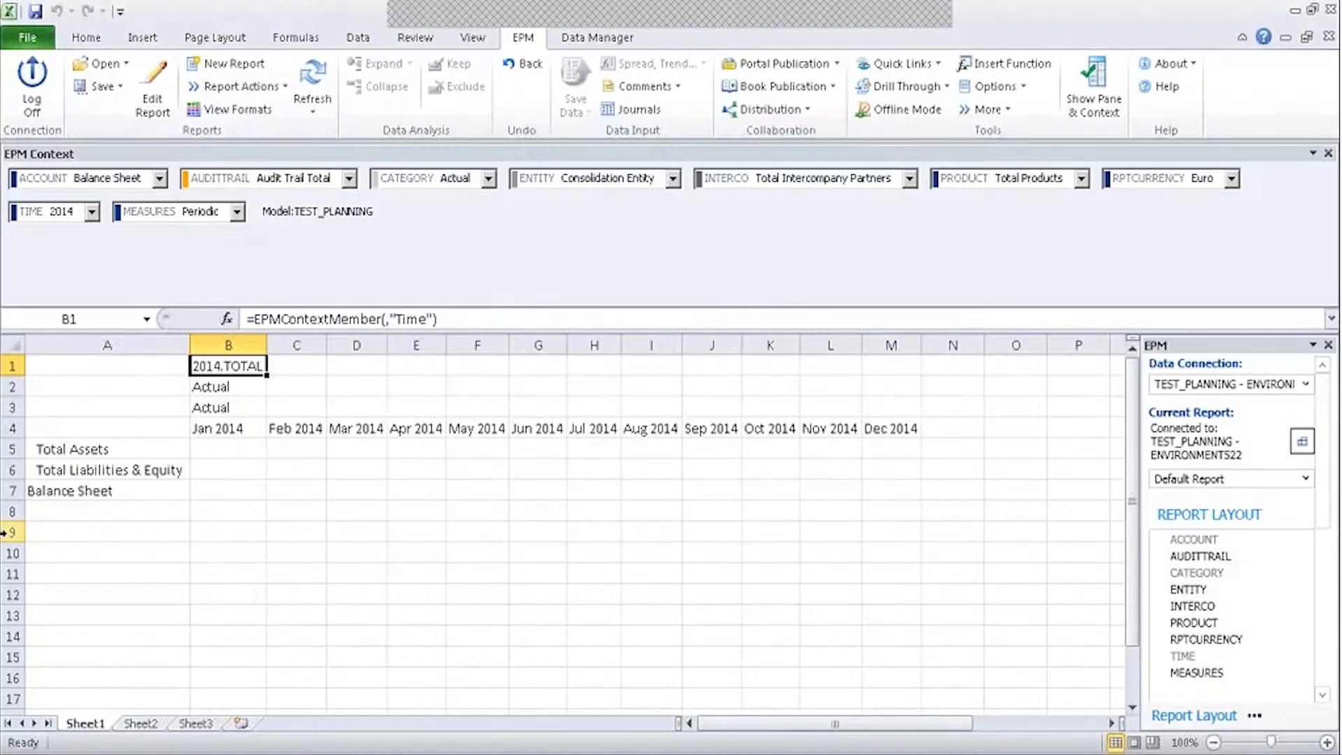
left_click_drag(12, 533, 11, 598)
Copy the four empty rows, insert them above row 4, then undo that insertion.
key("ctrl+c")
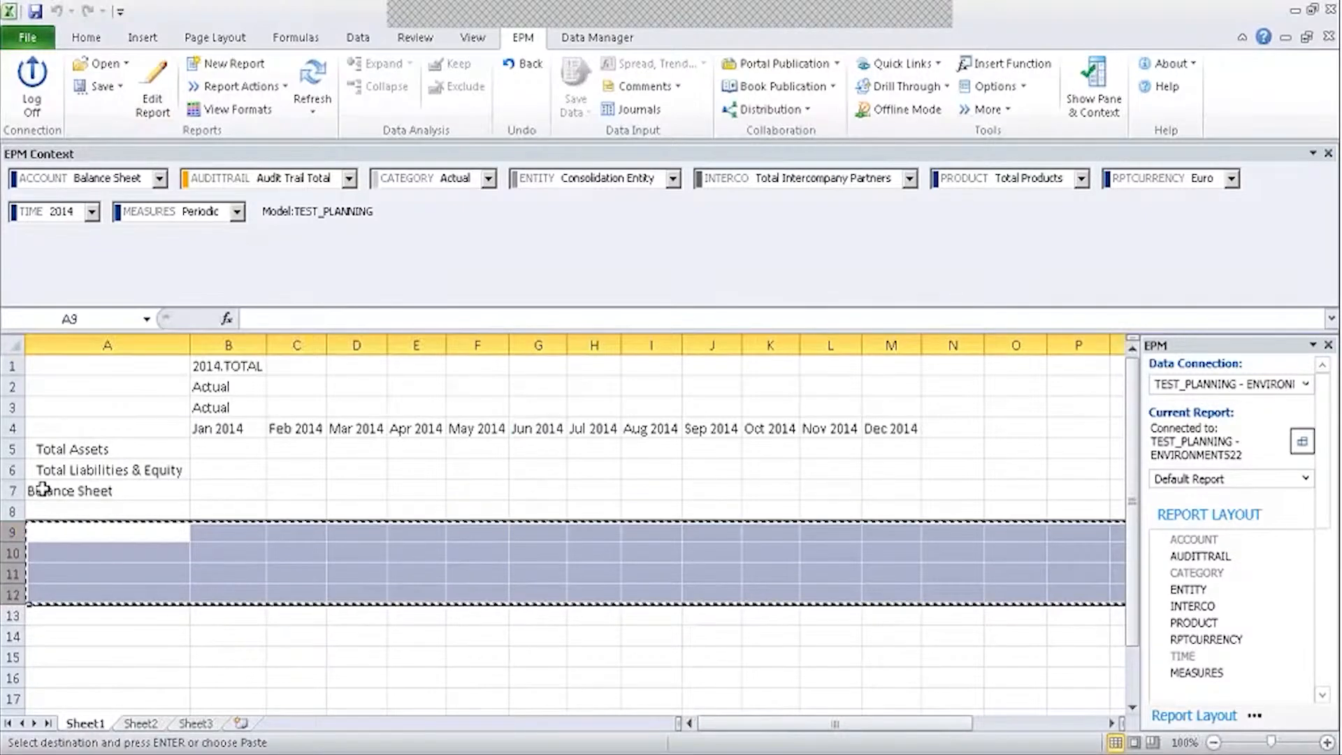
left_click(13, 432)
right_click(13, 432)
left_click(62, 565)
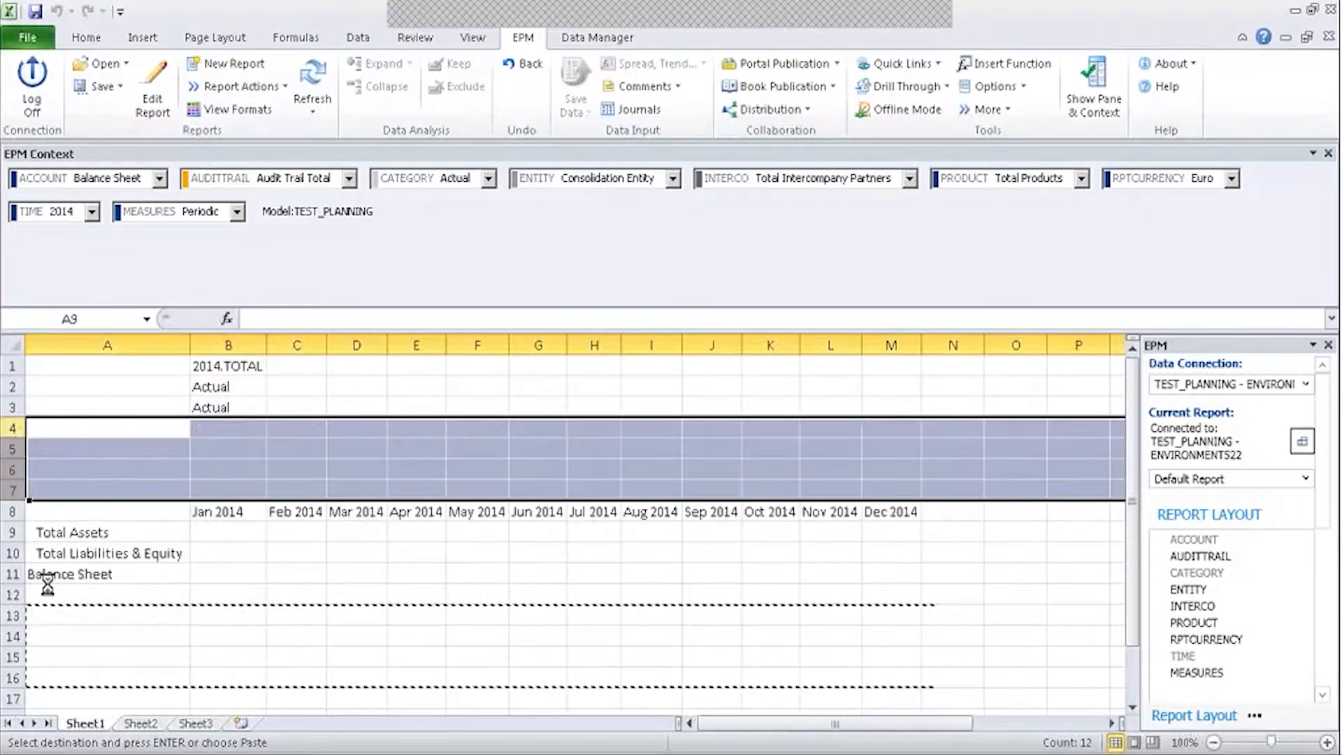
left_click(411, 449)
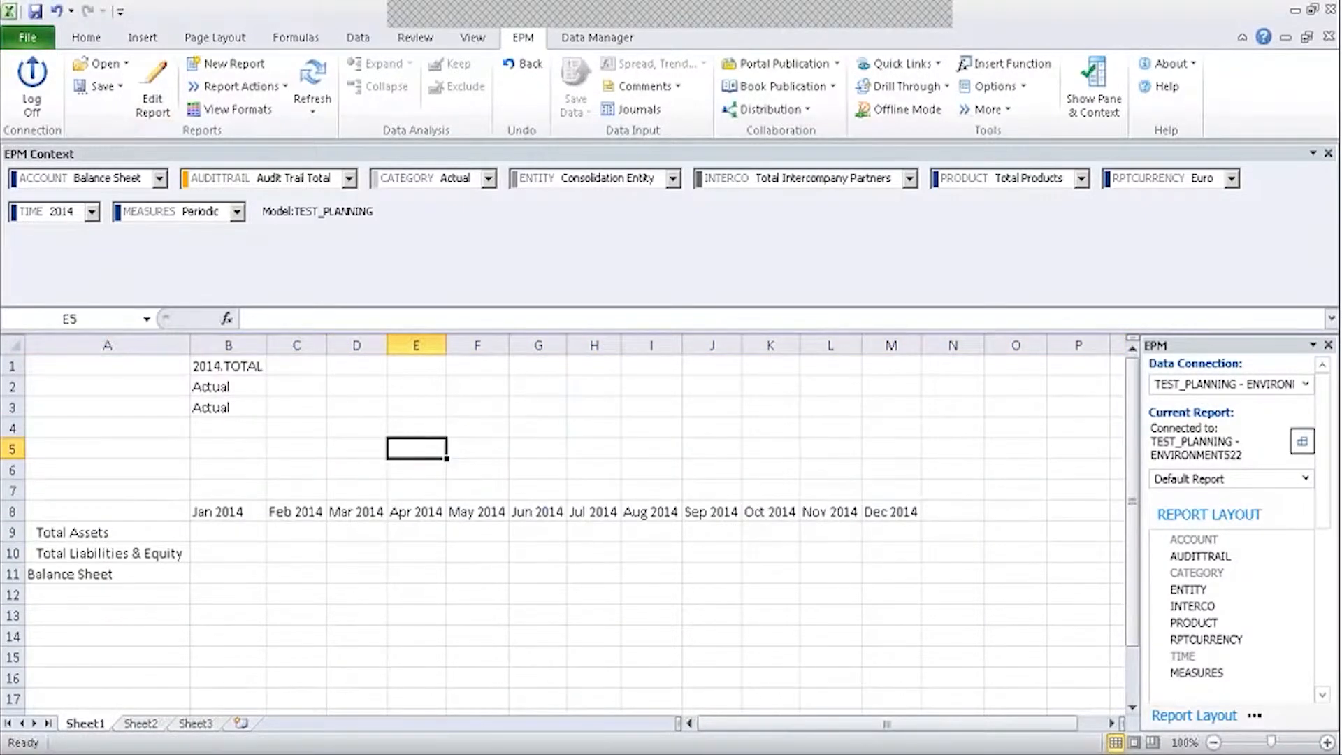
left_click(242, 405)
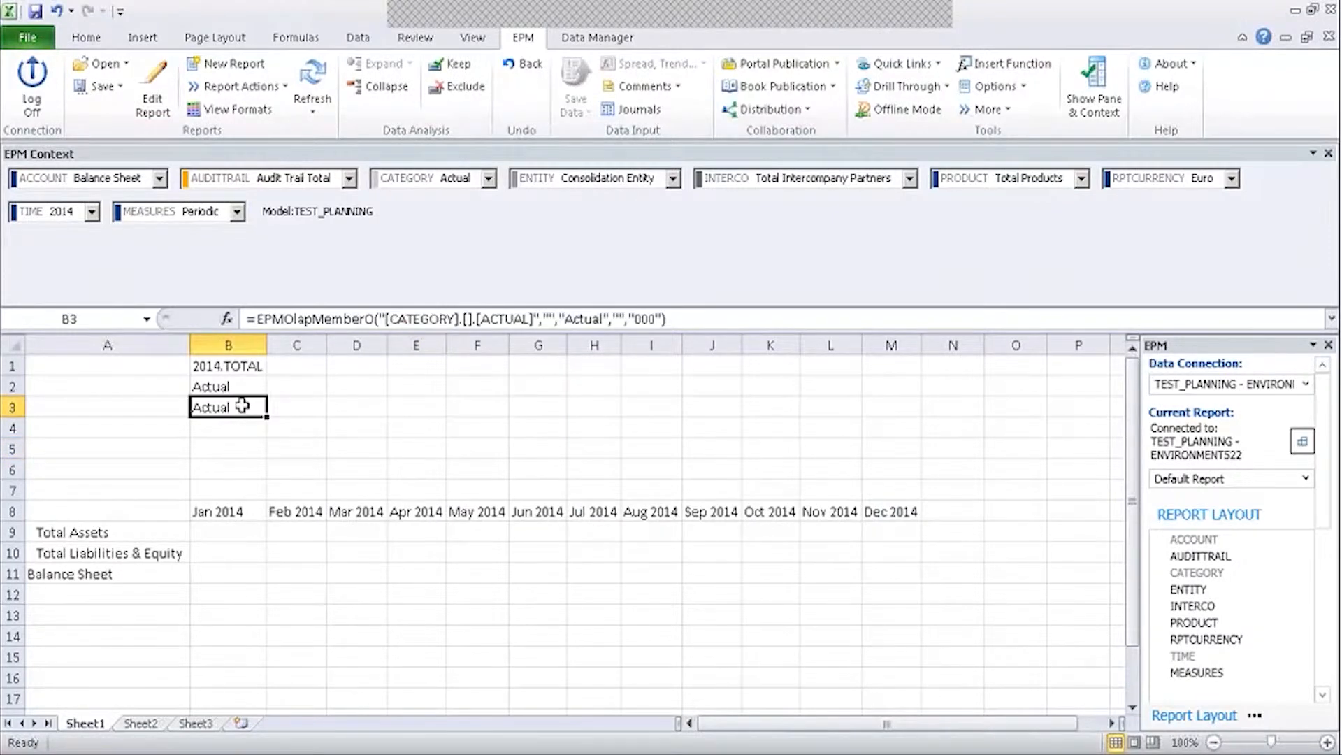
key("ctrl+z")
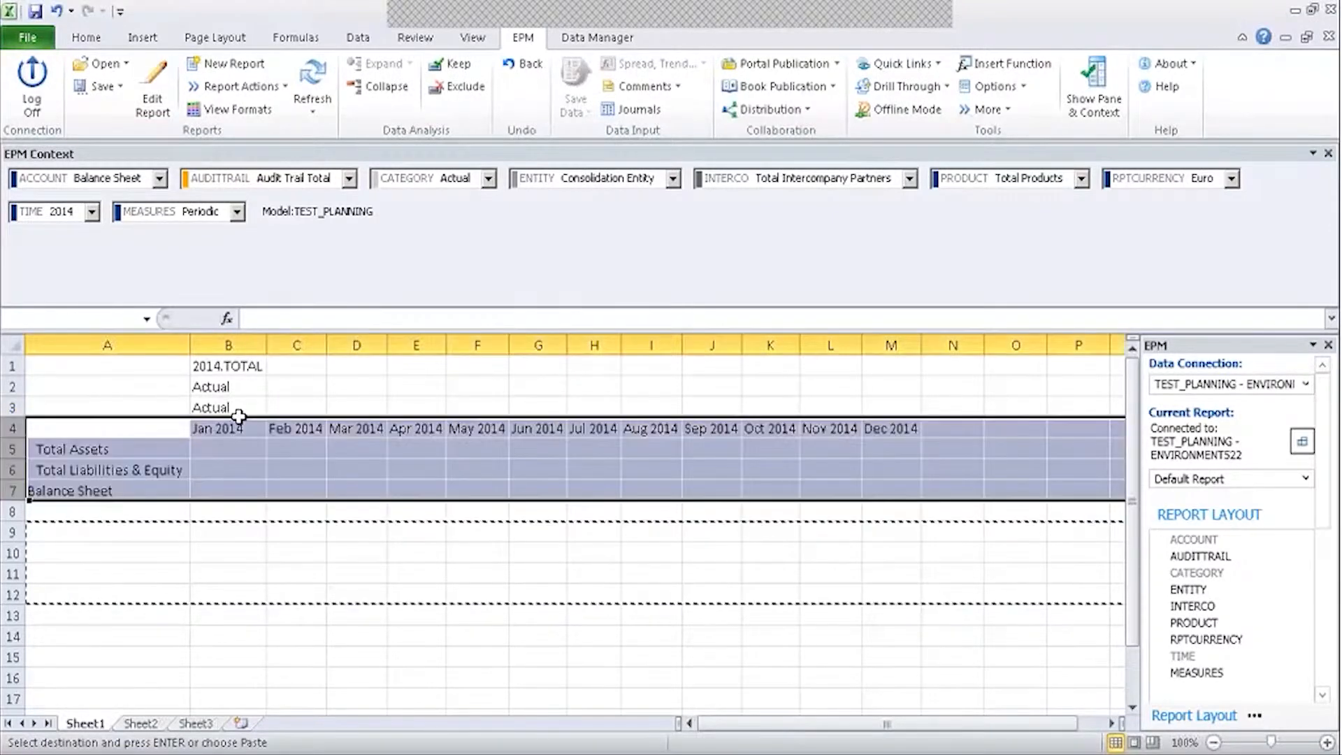
Insert the four copied blank rows at row 3 and refresh the report.
left_click(228, 532)
left_click(11, 407)
right_click(11, 407)
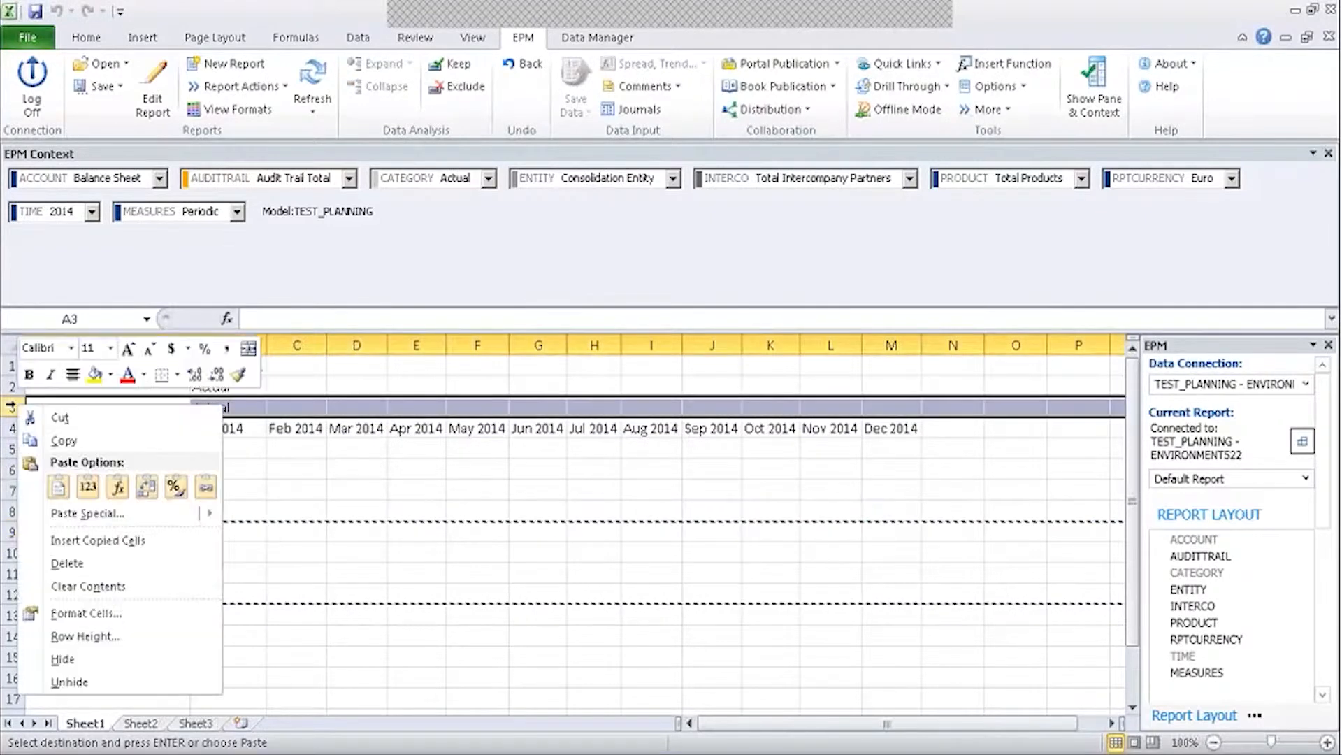
left_click(74, 540)
left_click(369, 570)
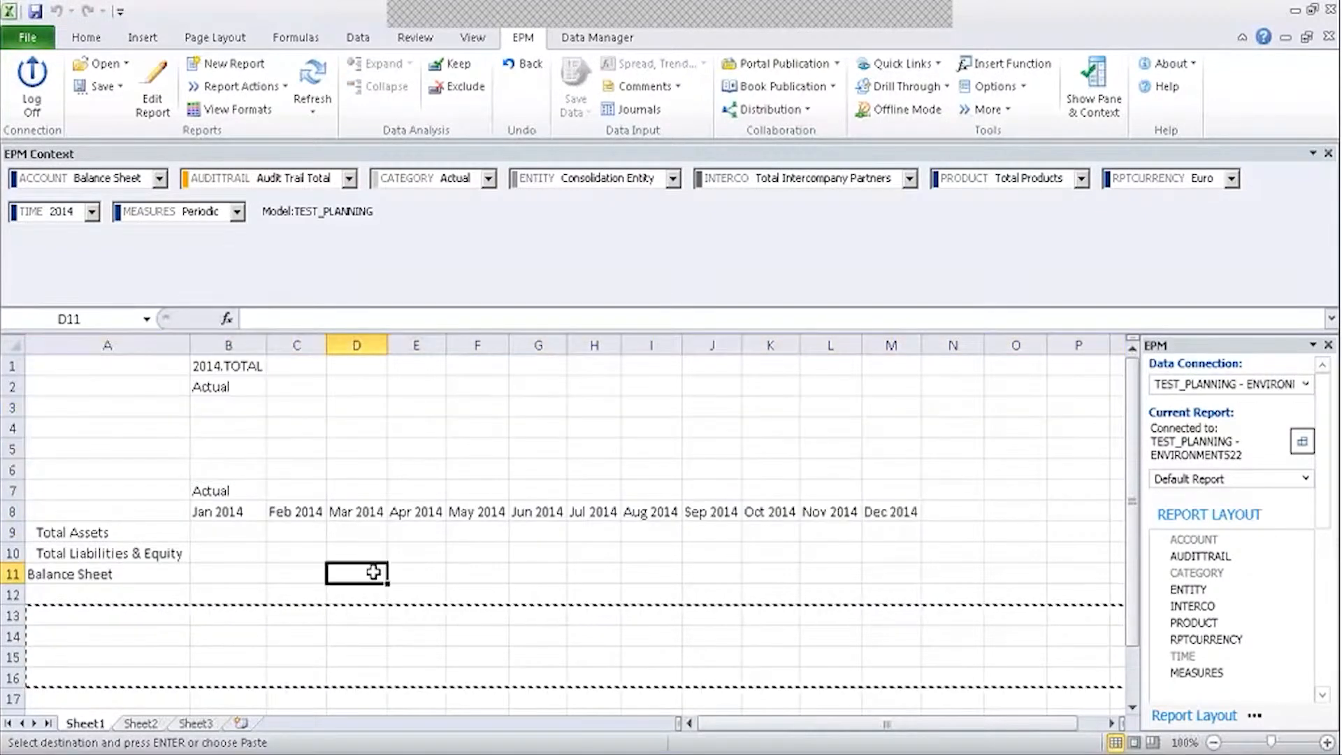
key("Escape")
left_click(308, 77)
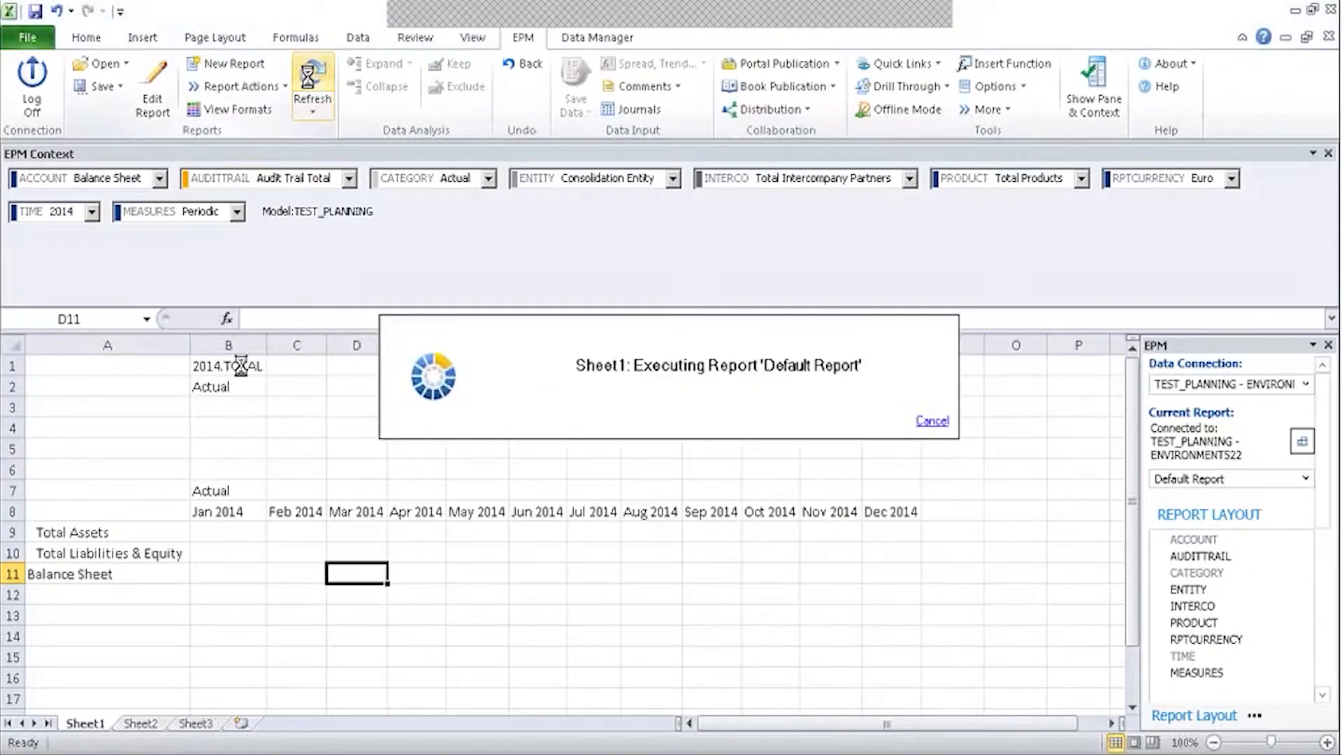
Set the Time context to 2013, then back out of Edit Report and the workbook close.
double_click(237, 368)
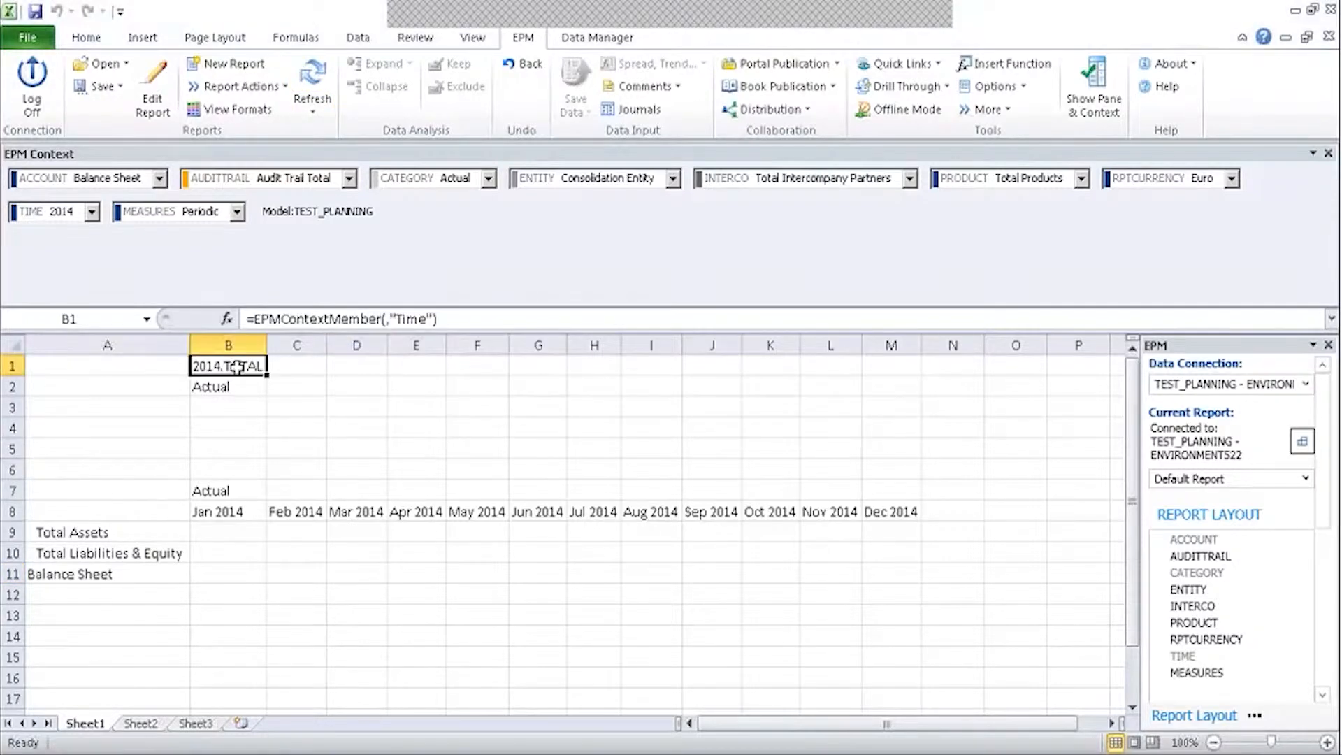
left_click(257, 329)
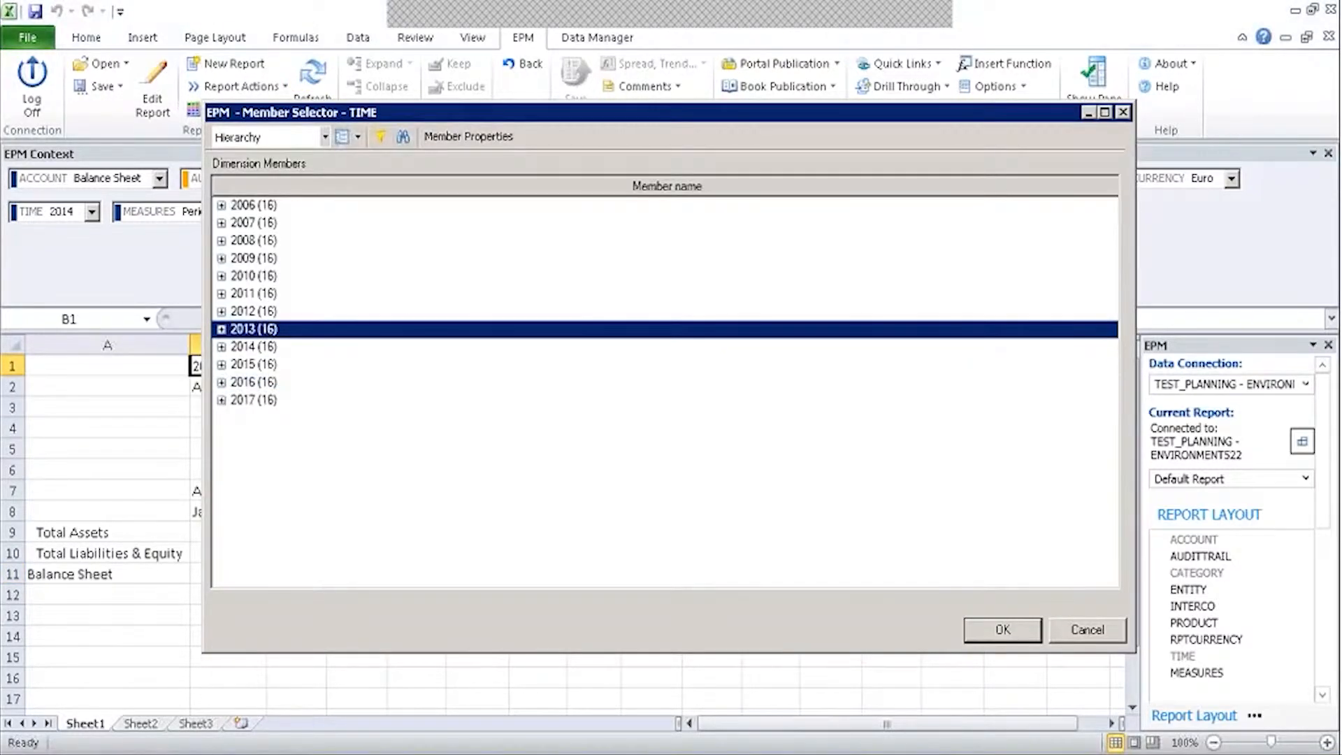
left_click(1002, 629)
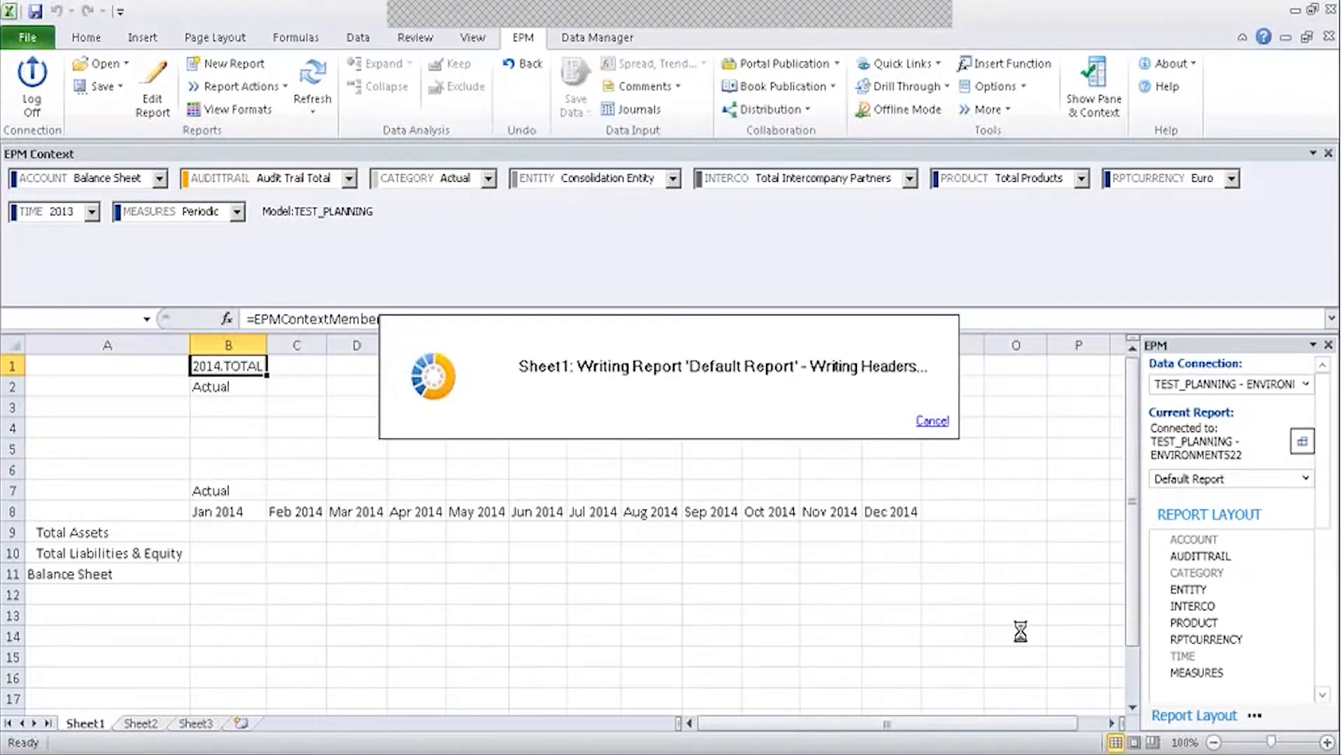
left_click(160, 104)
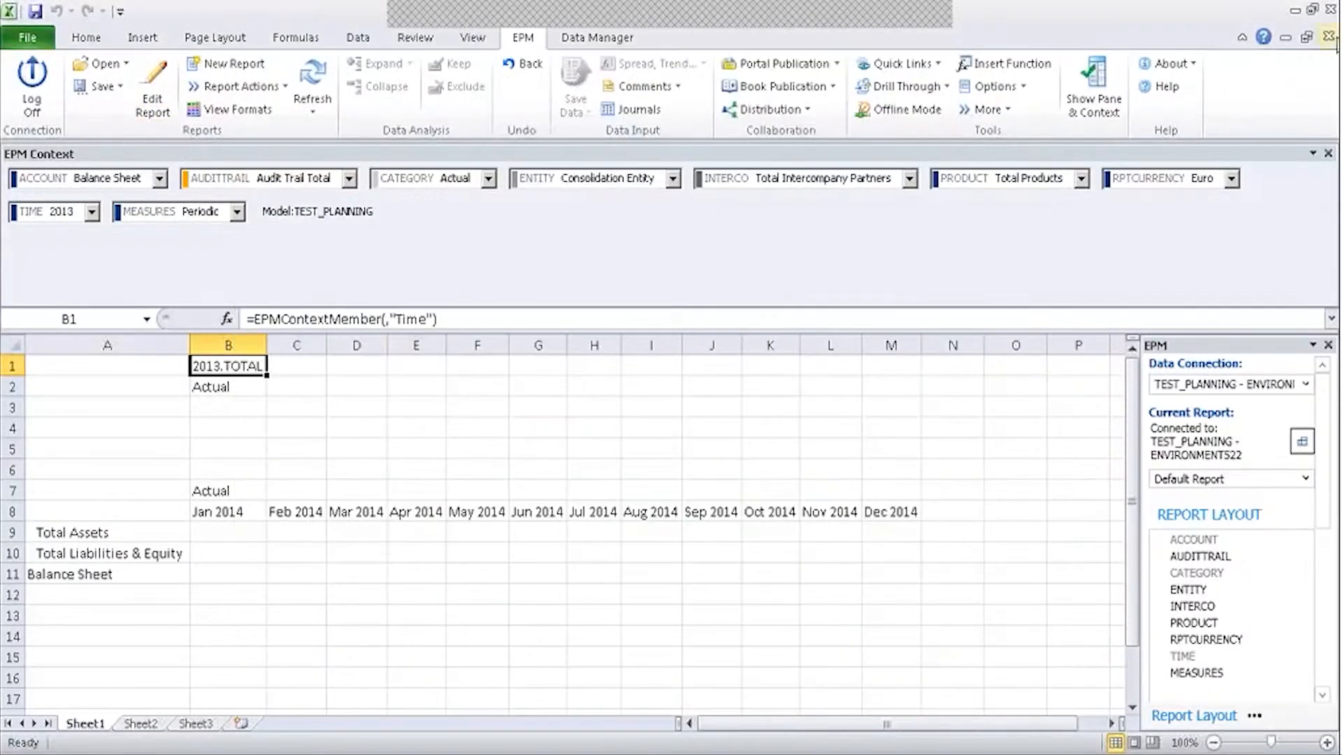
left_click(1329, 35)
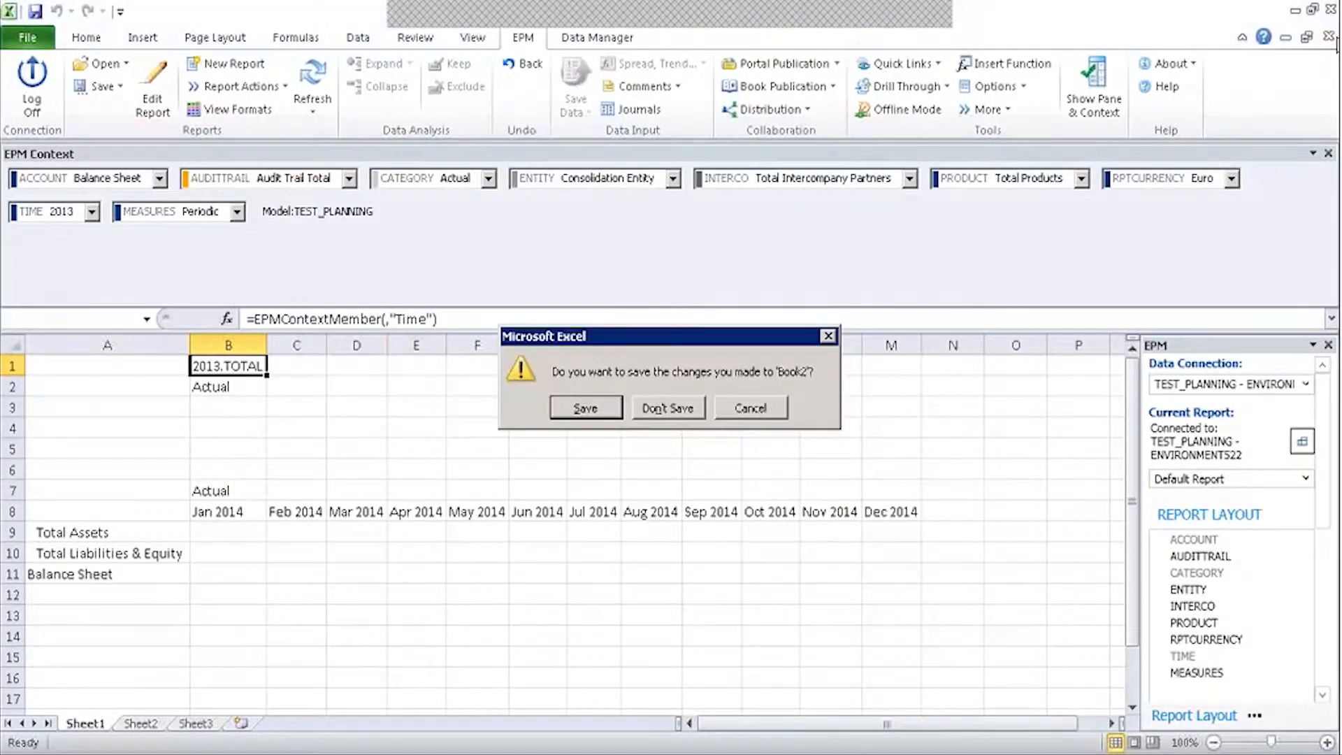
left_click(720, 413)
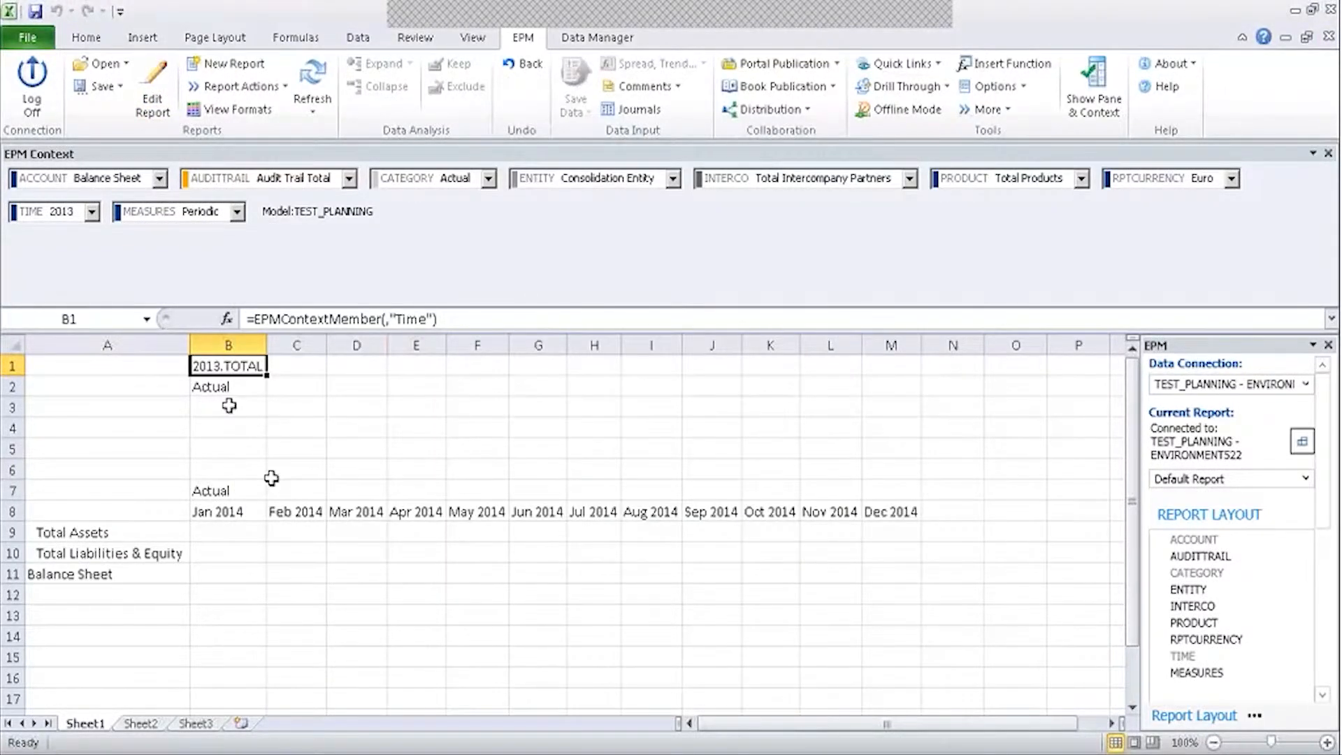
left_click(226, 491)
Set the context category in B2 to Budget and refresh the report.
double_click(238, 386)
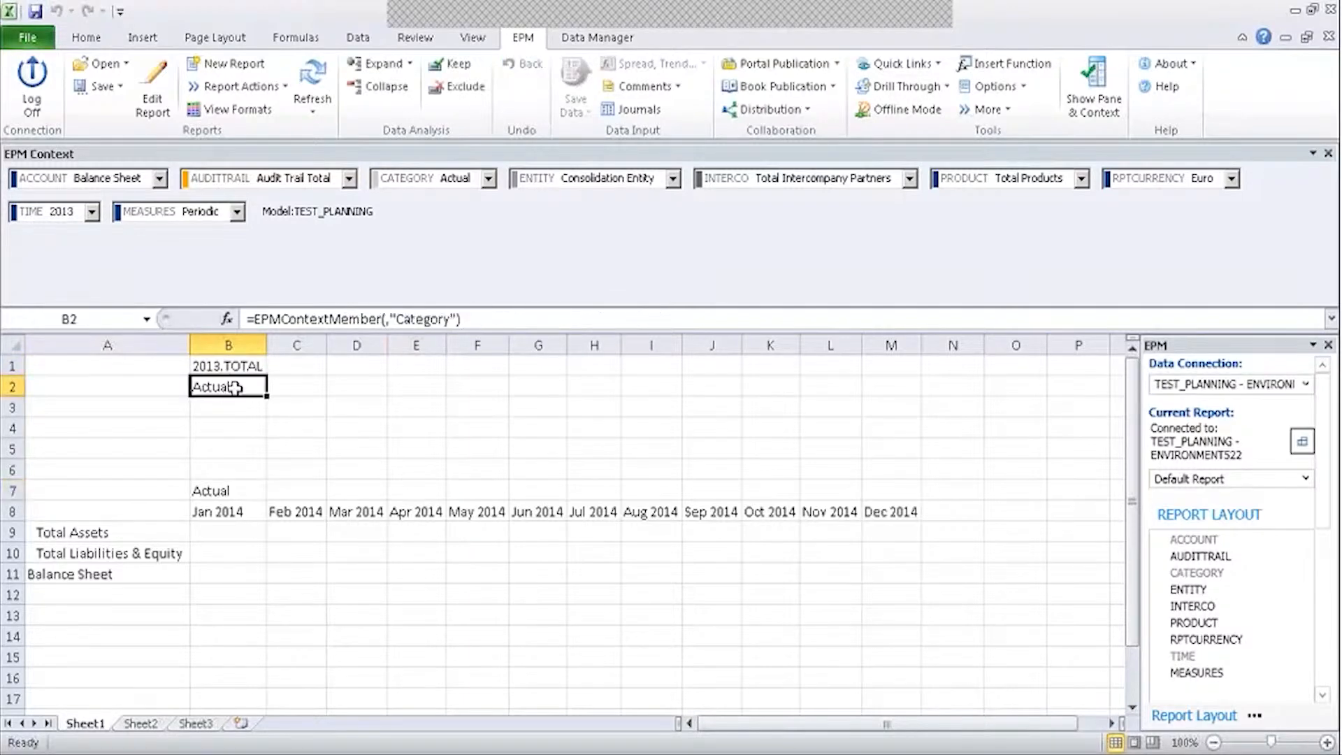
left_click(254, 258)
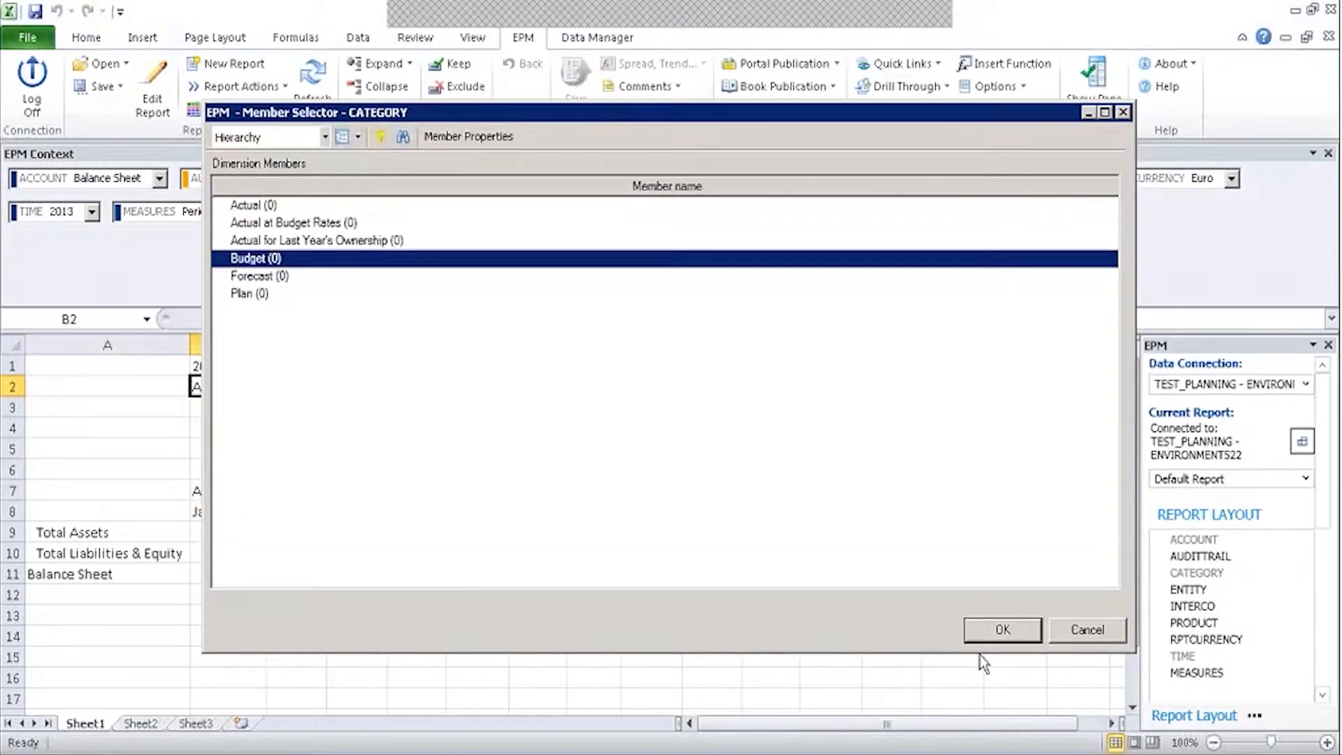
left_click(980, 629)
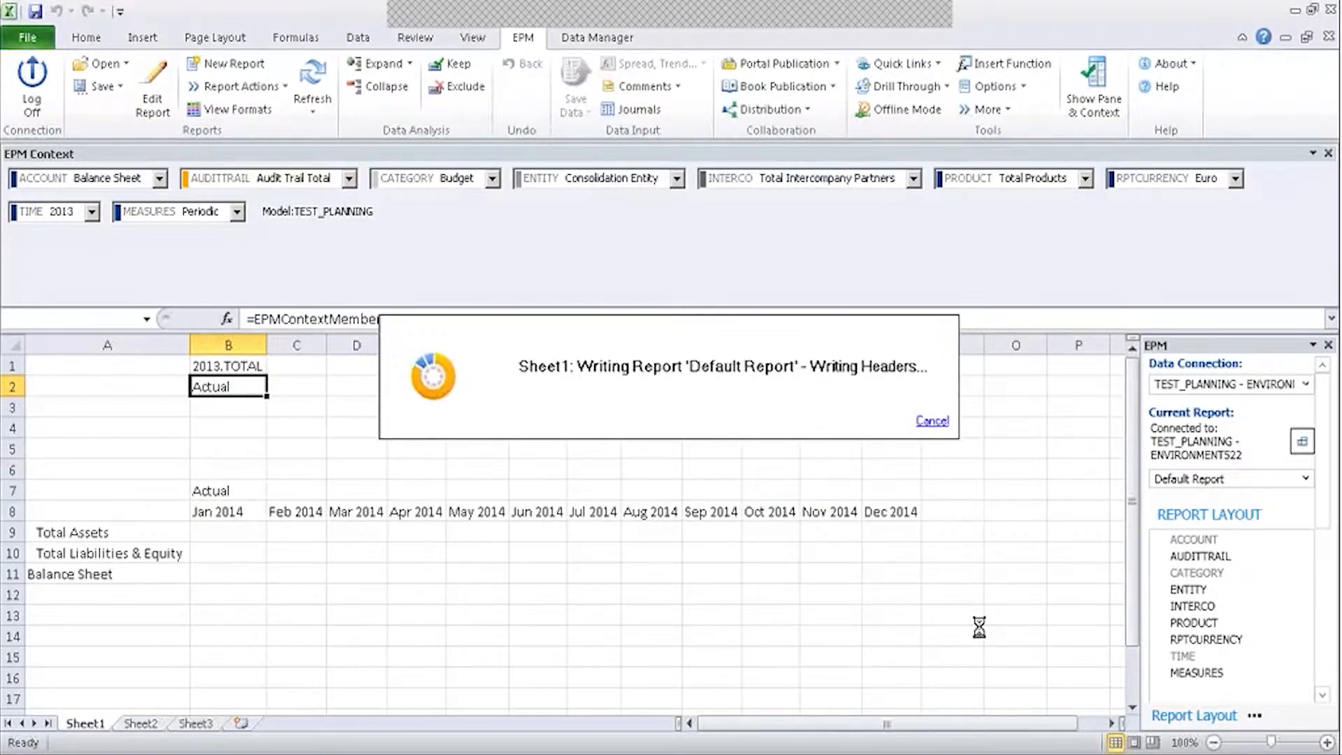
left_click(315, 75)
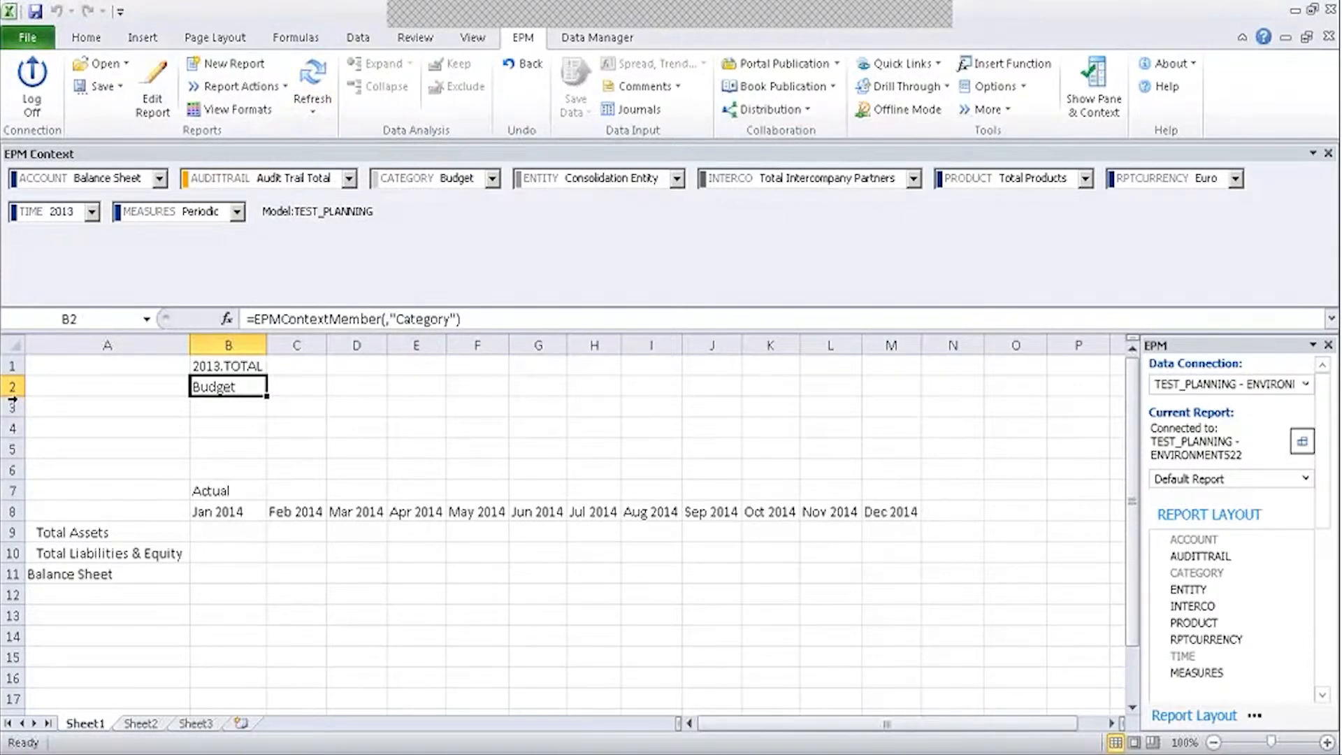
Delete the four blank rows 3–6 and refresh the report.
left_click_drag(16, 368, 14, 463)
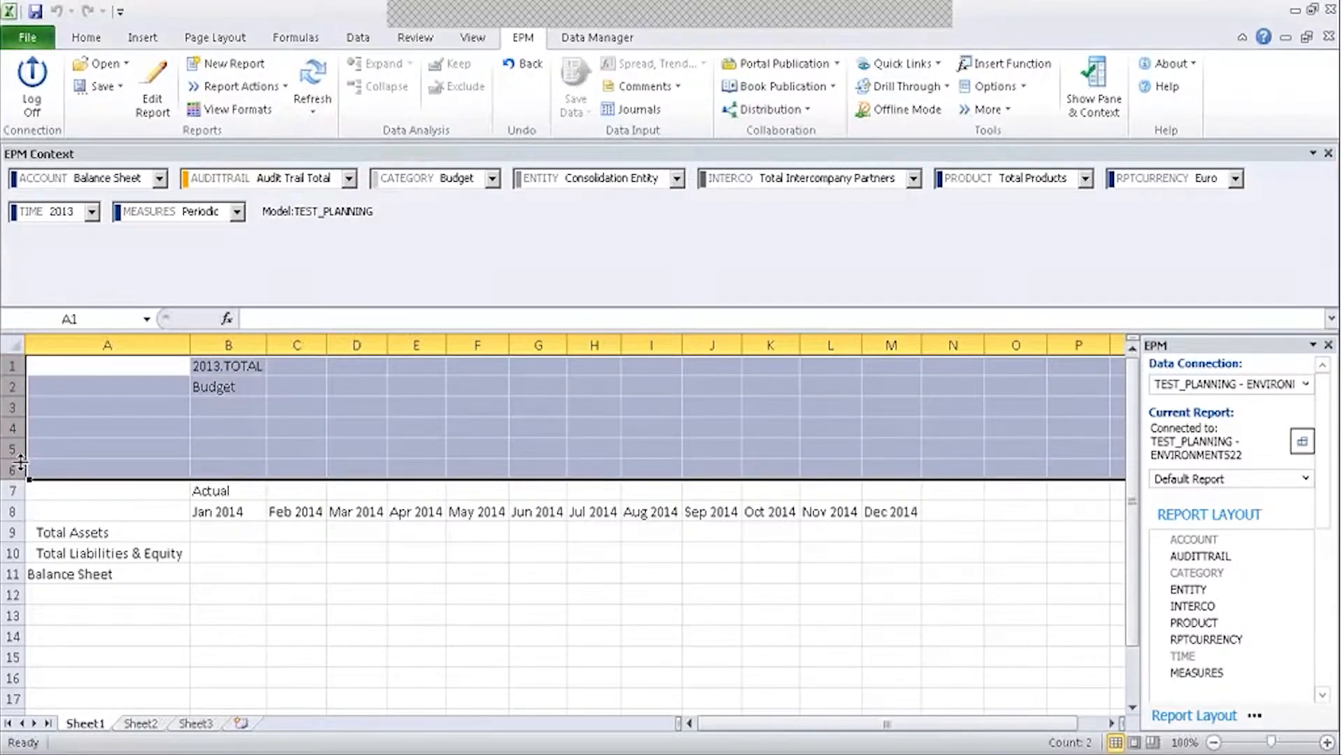
left_click(14, 469)
left_click(183, 565)
left_click_drag(14, 407, 15, 470)
right_click(18, 472)
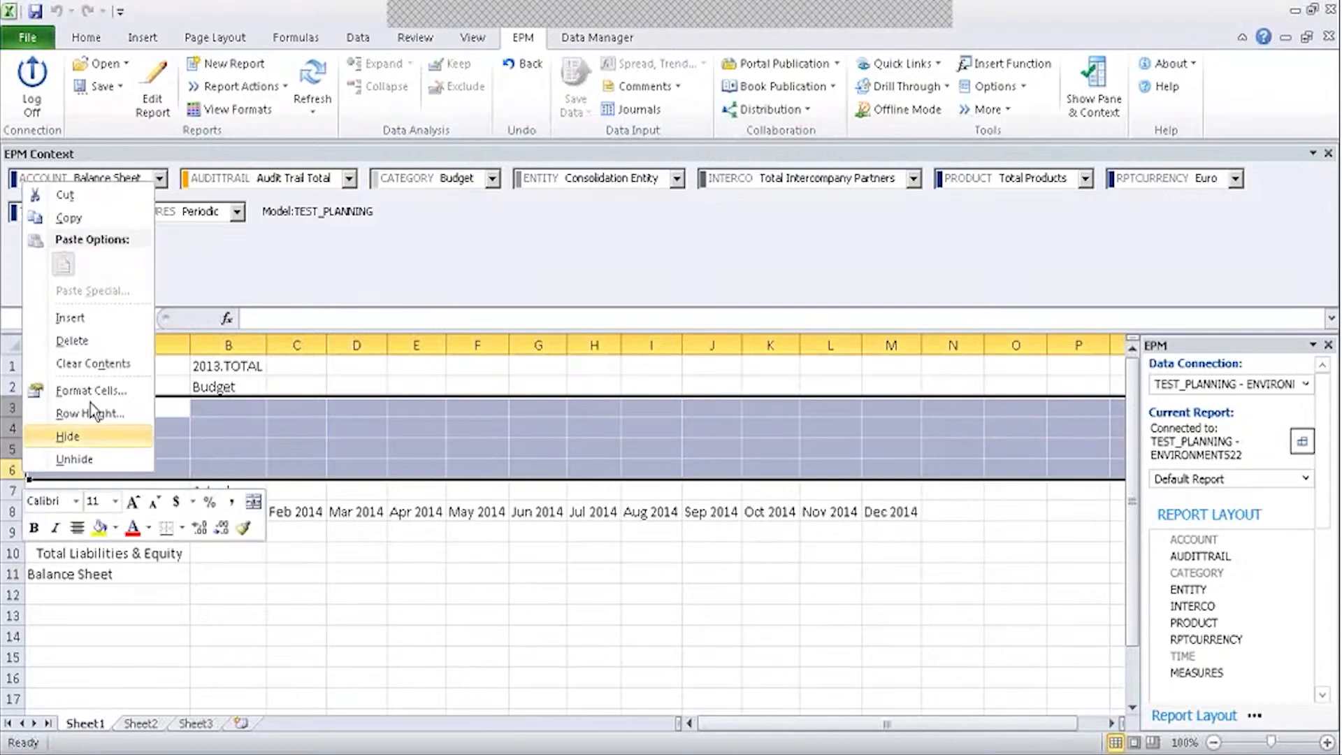
left_click(89, 341)
left_click(228, 553)
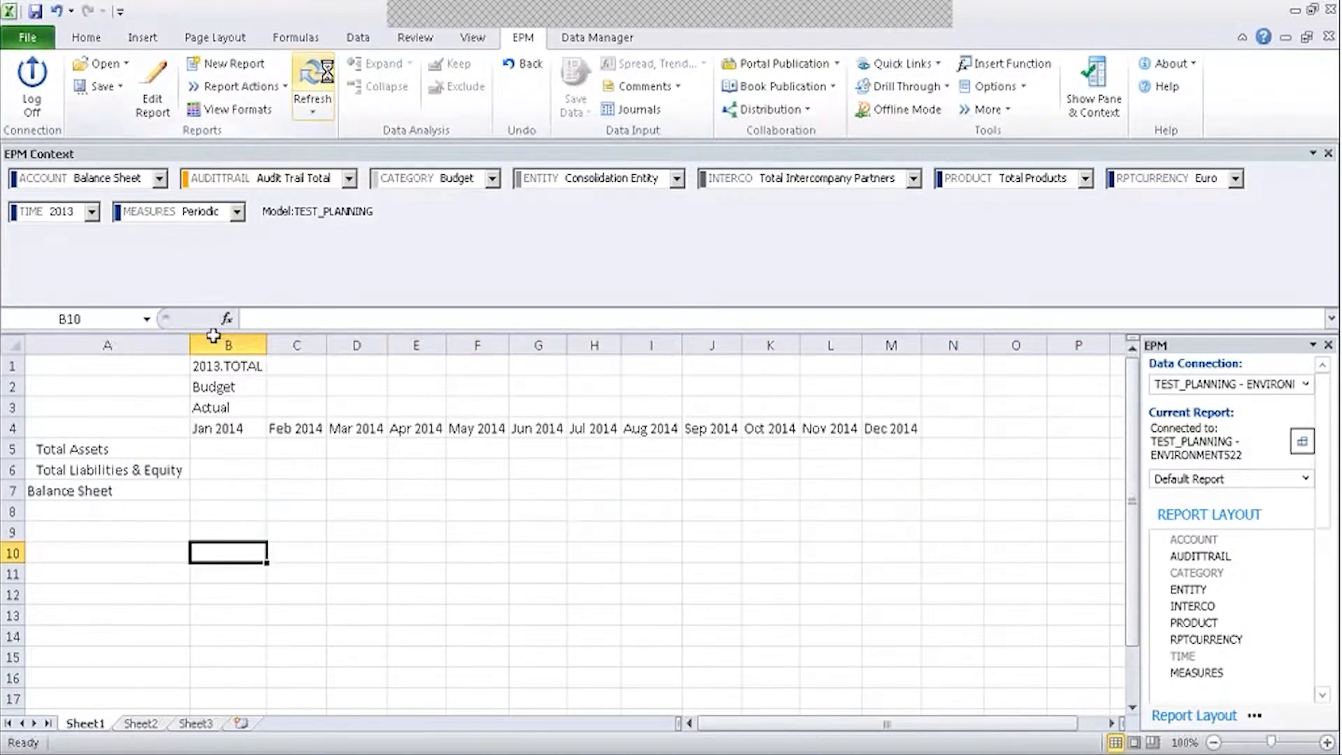
left_click(314, 77)
Replace Actual with the context category (Budget) on the column axis and refresh.
left_click(221, 417)
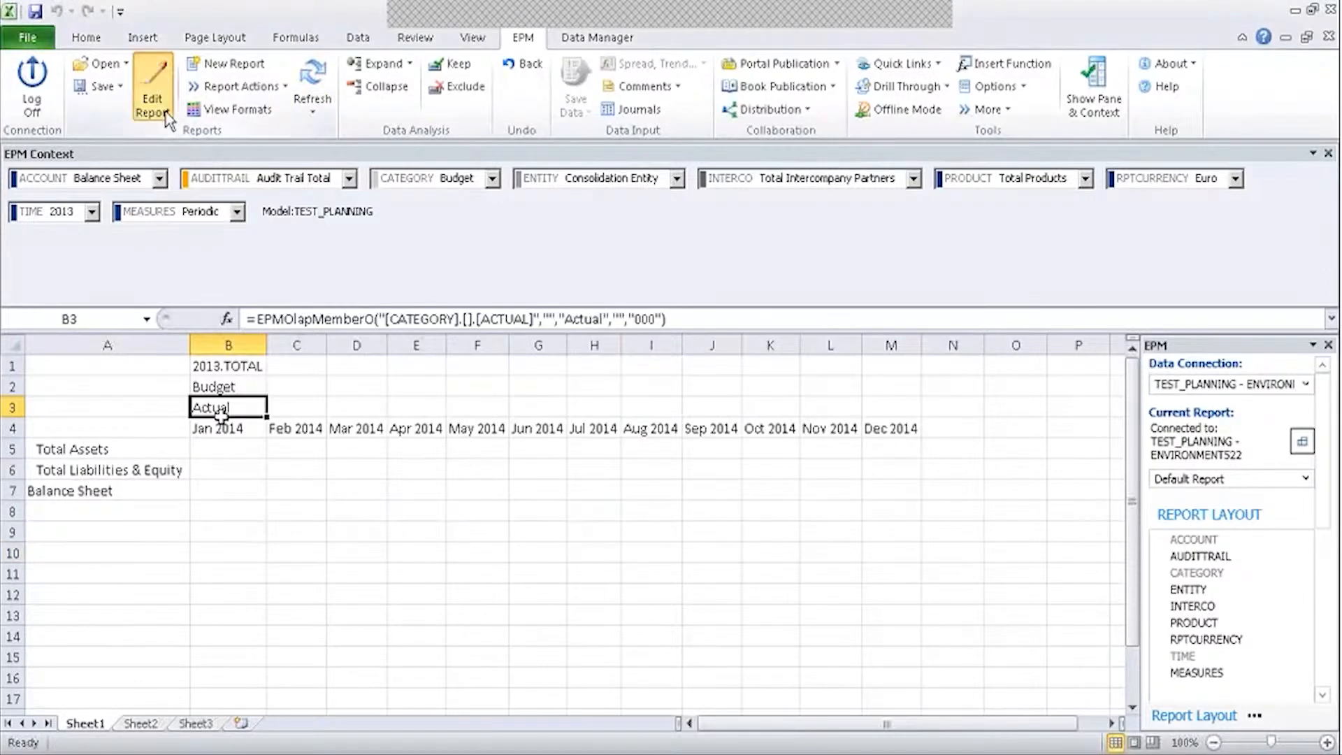
left_click(153, 94)
left_click(816, 390)
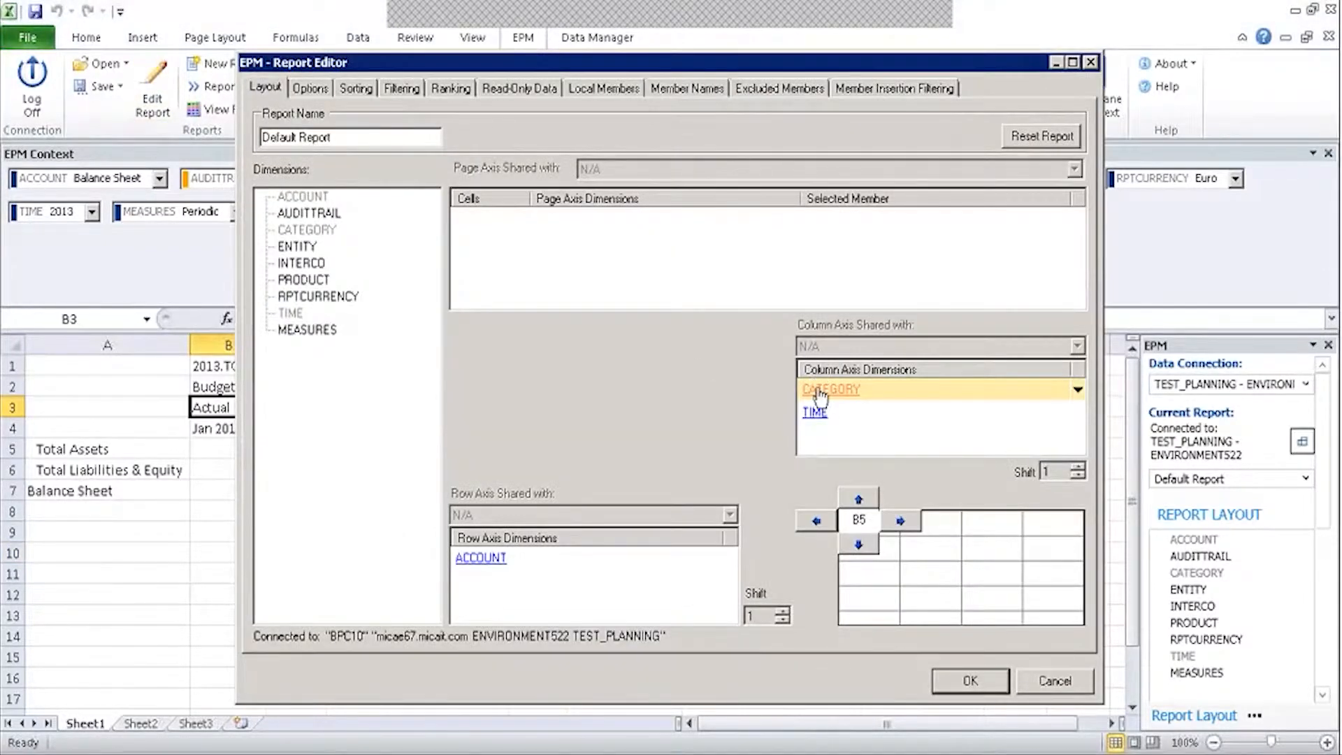
left_click(817, 216)
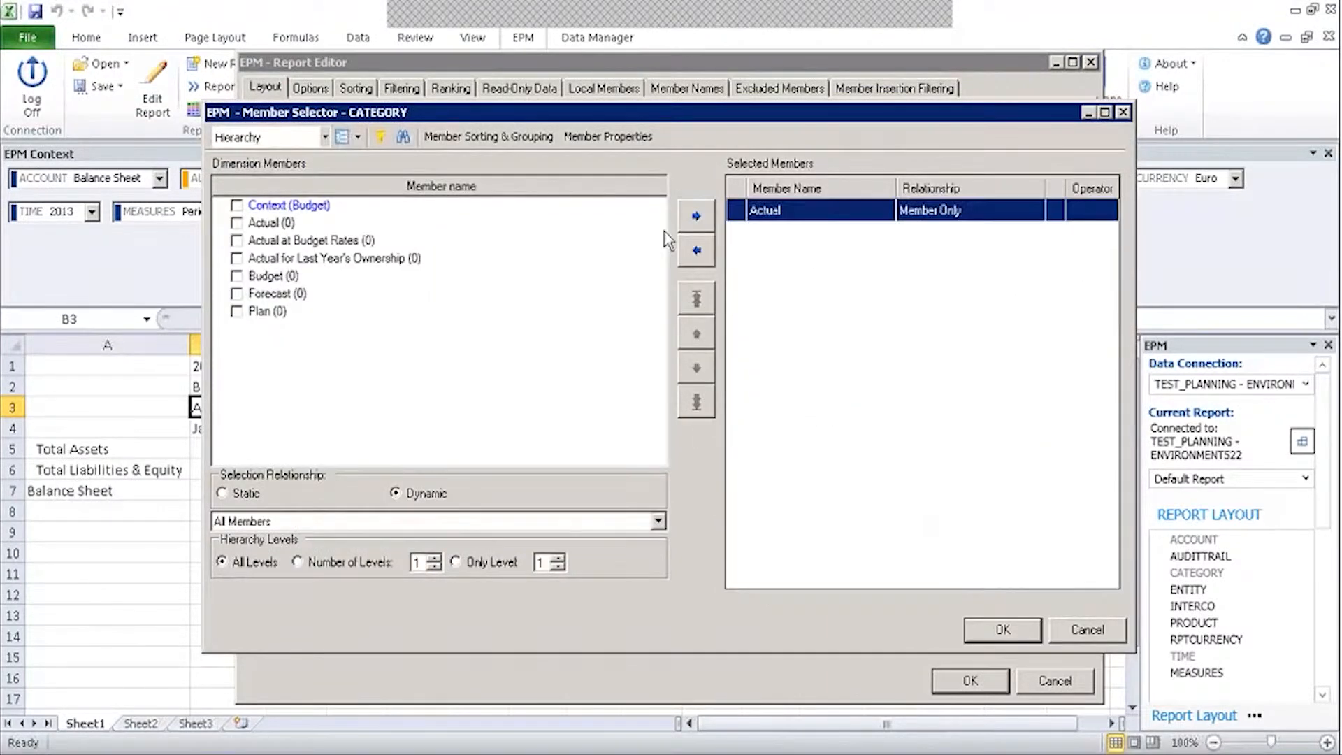
left_click(694, 252)
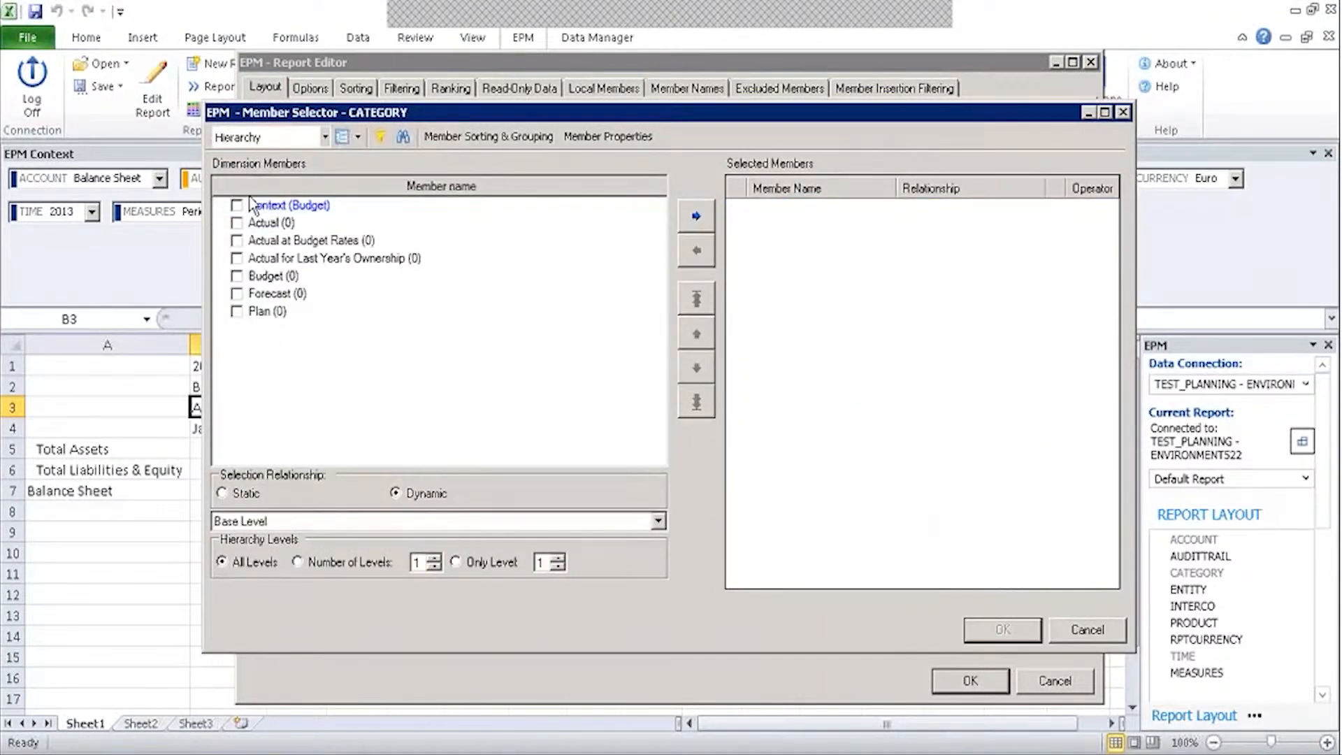
left_click(697, 216)
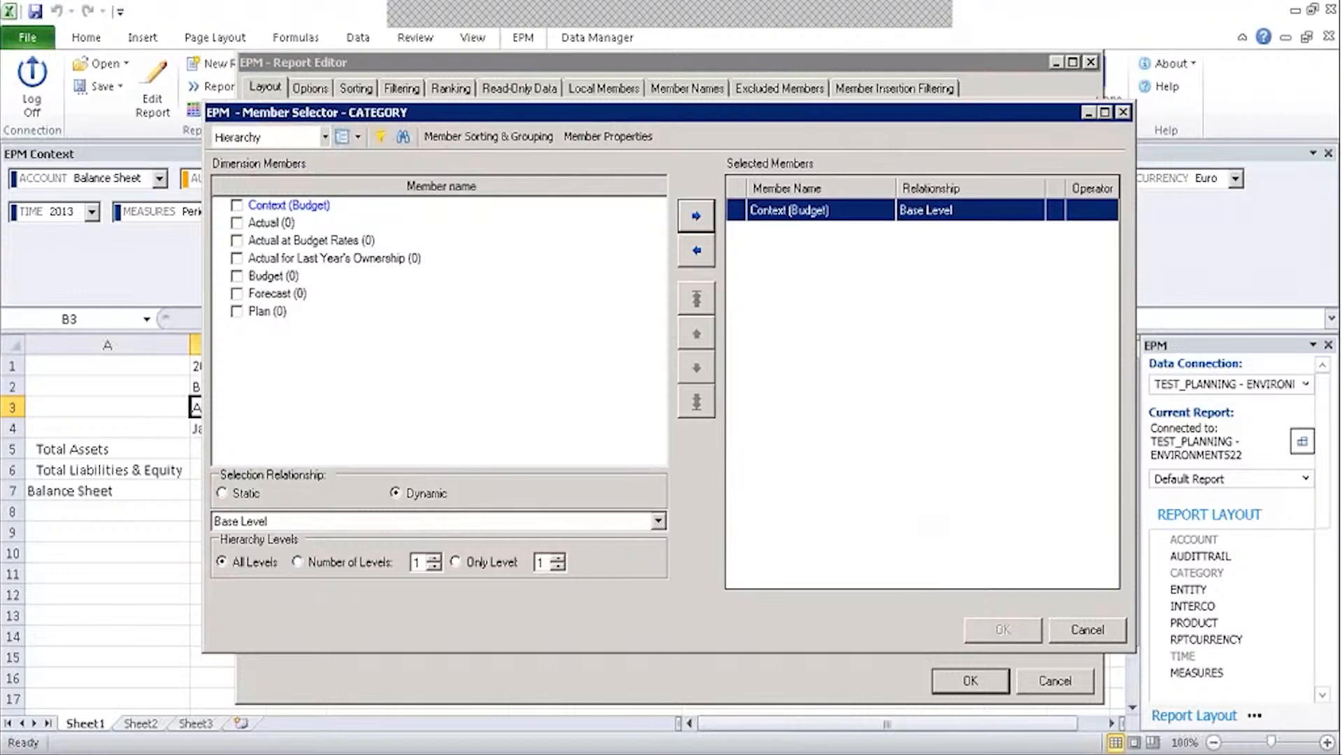
left_click(1003, 630)
left_click(970, 680)
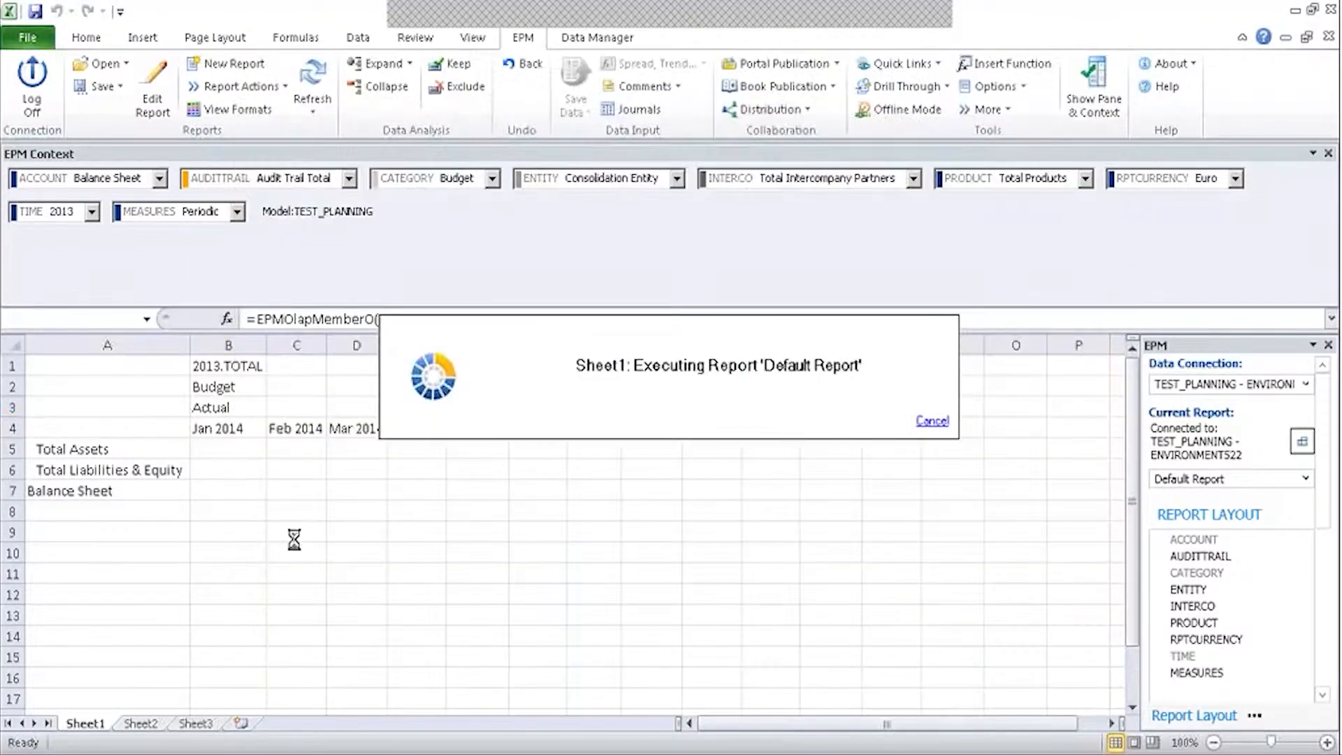
left_click(315, 78)
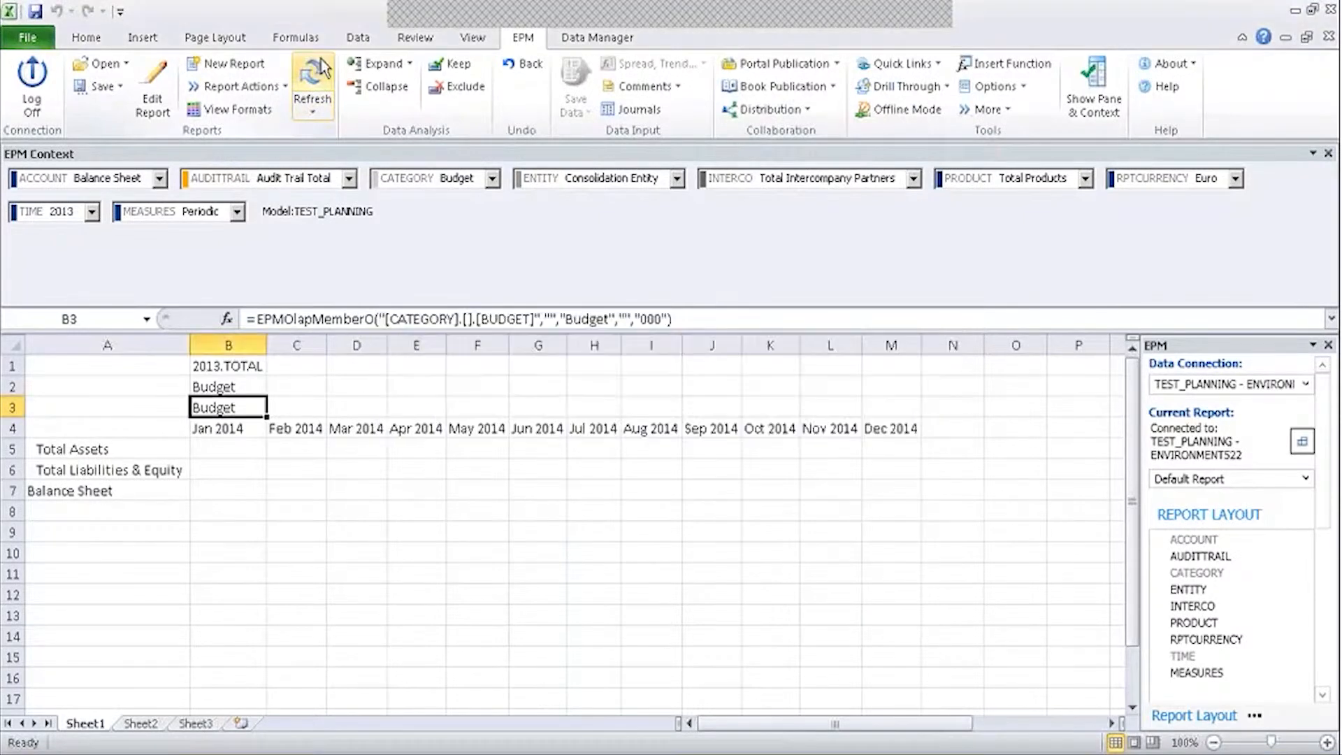
left_click(207, 372)
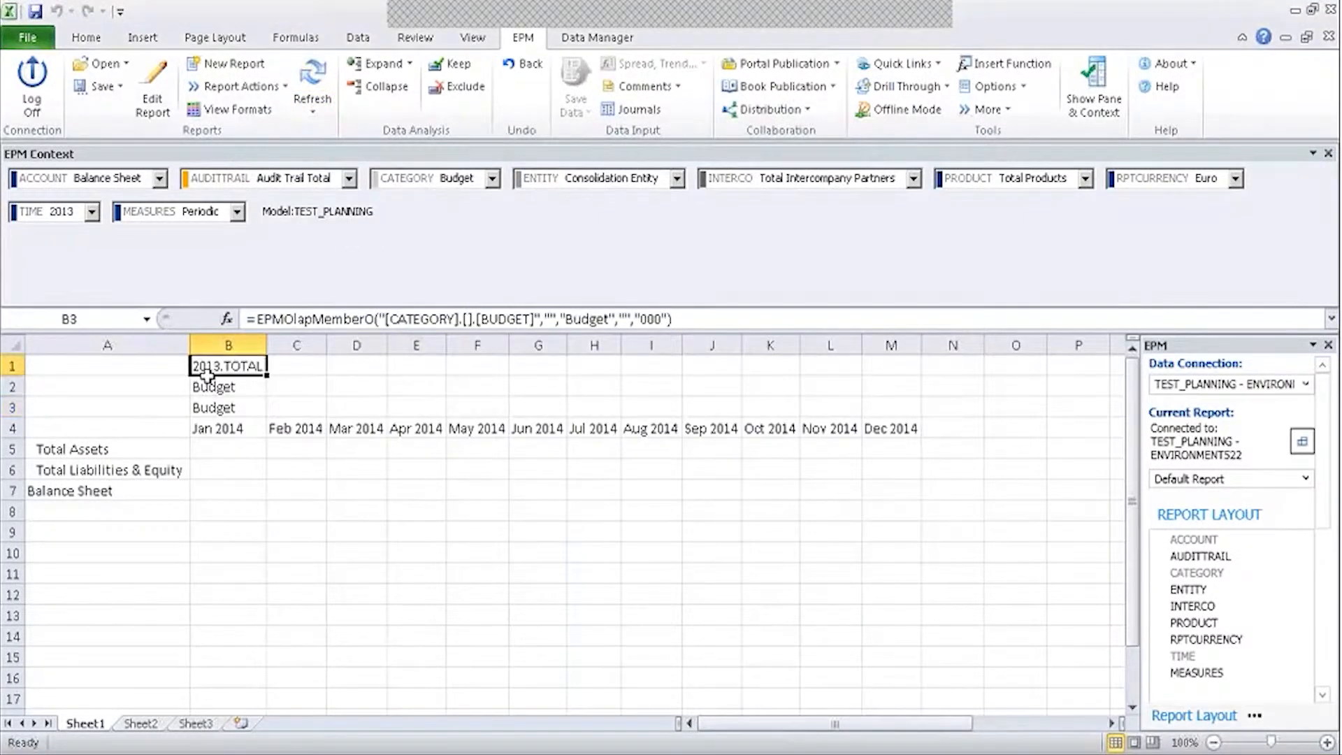
double_click(207, 376)
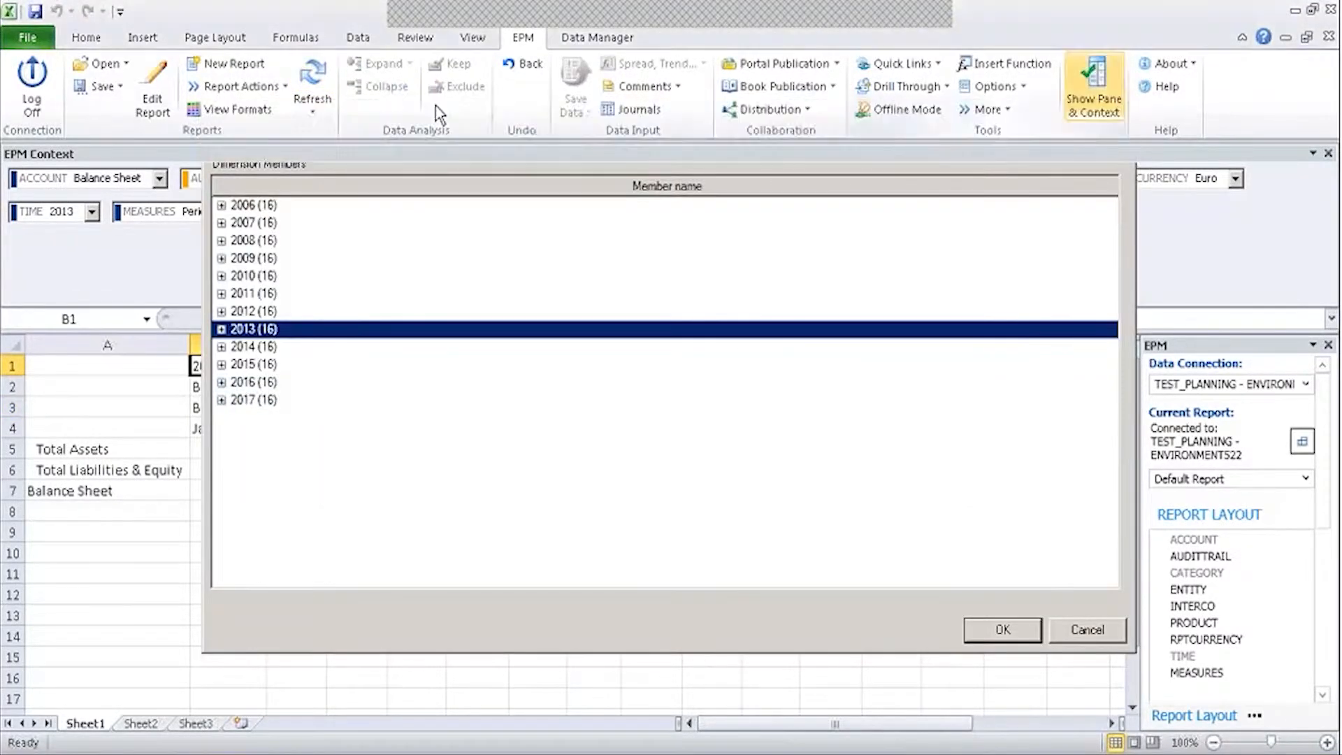
Replace the twelve 2014 months with Context (2013) at base level on the column axis.
key("Escape")
left_click(152, 90)
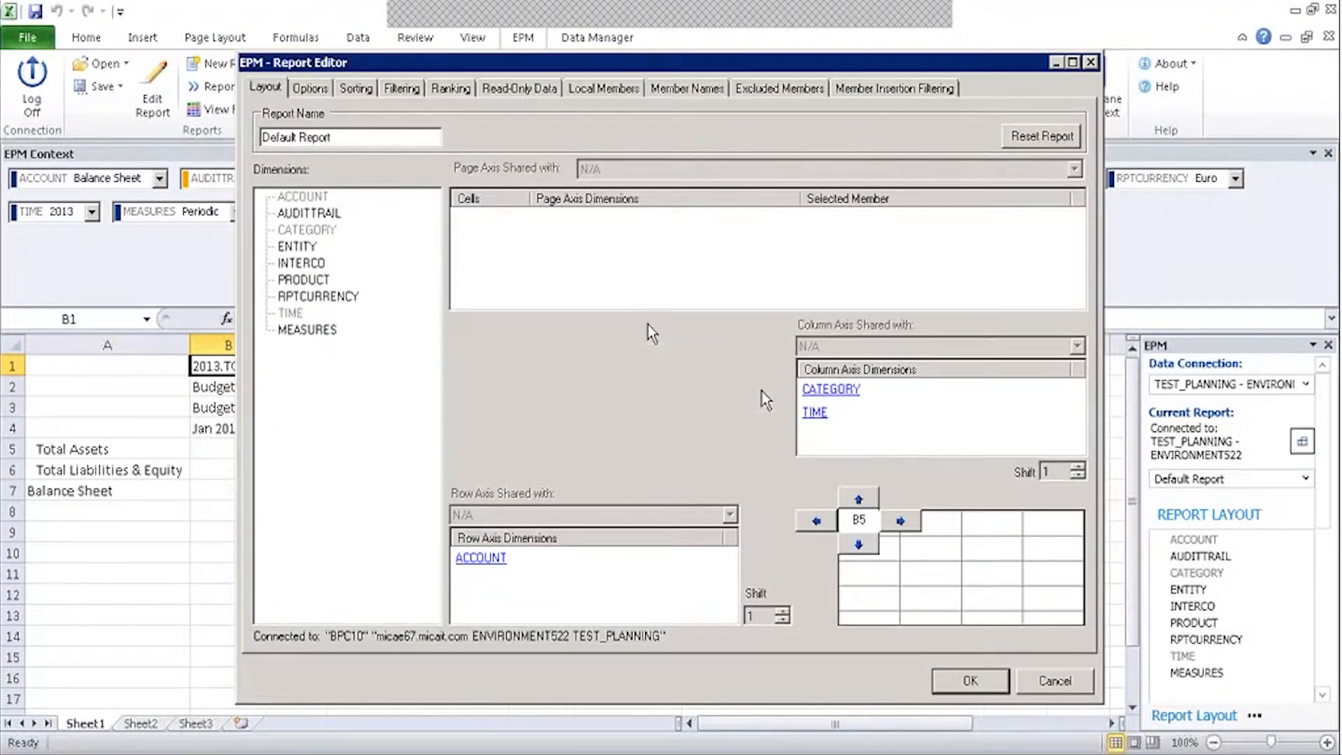
left_click(822, 416)
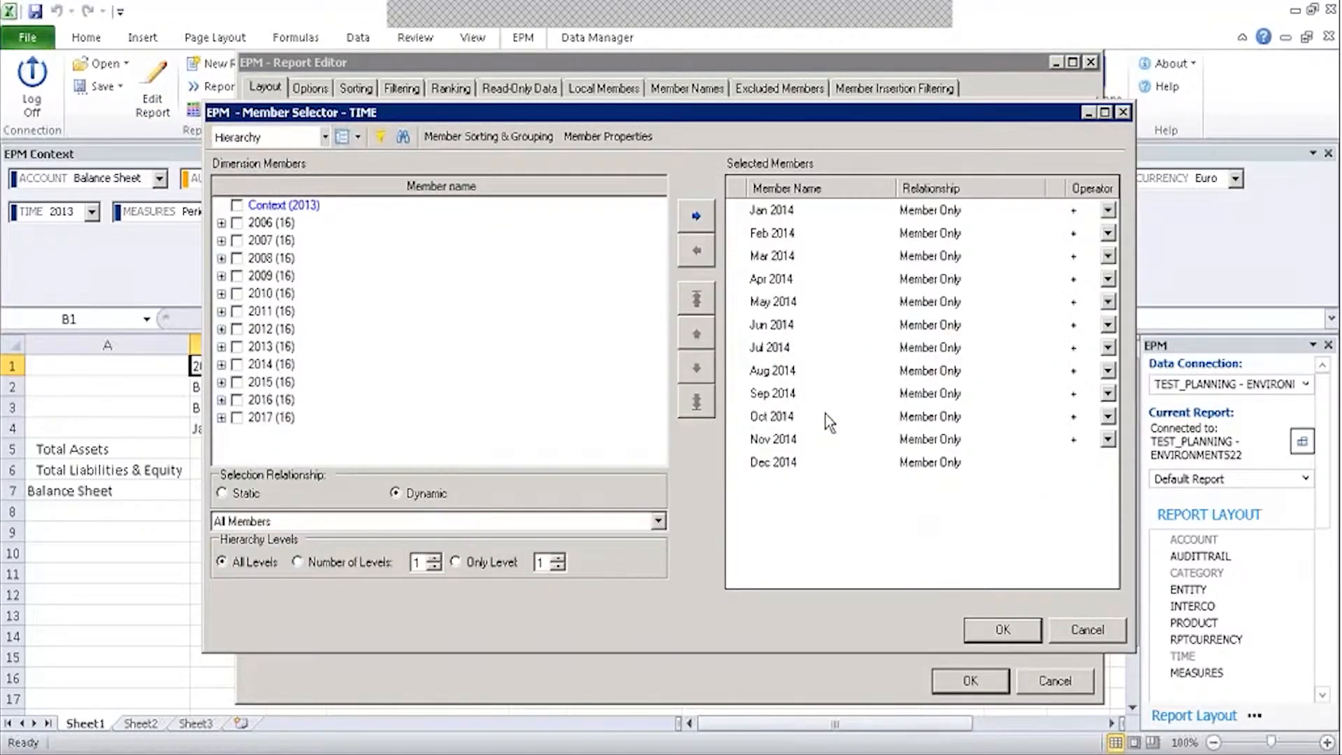
left_click(840, 451, "shift")
left_click(696, 250)
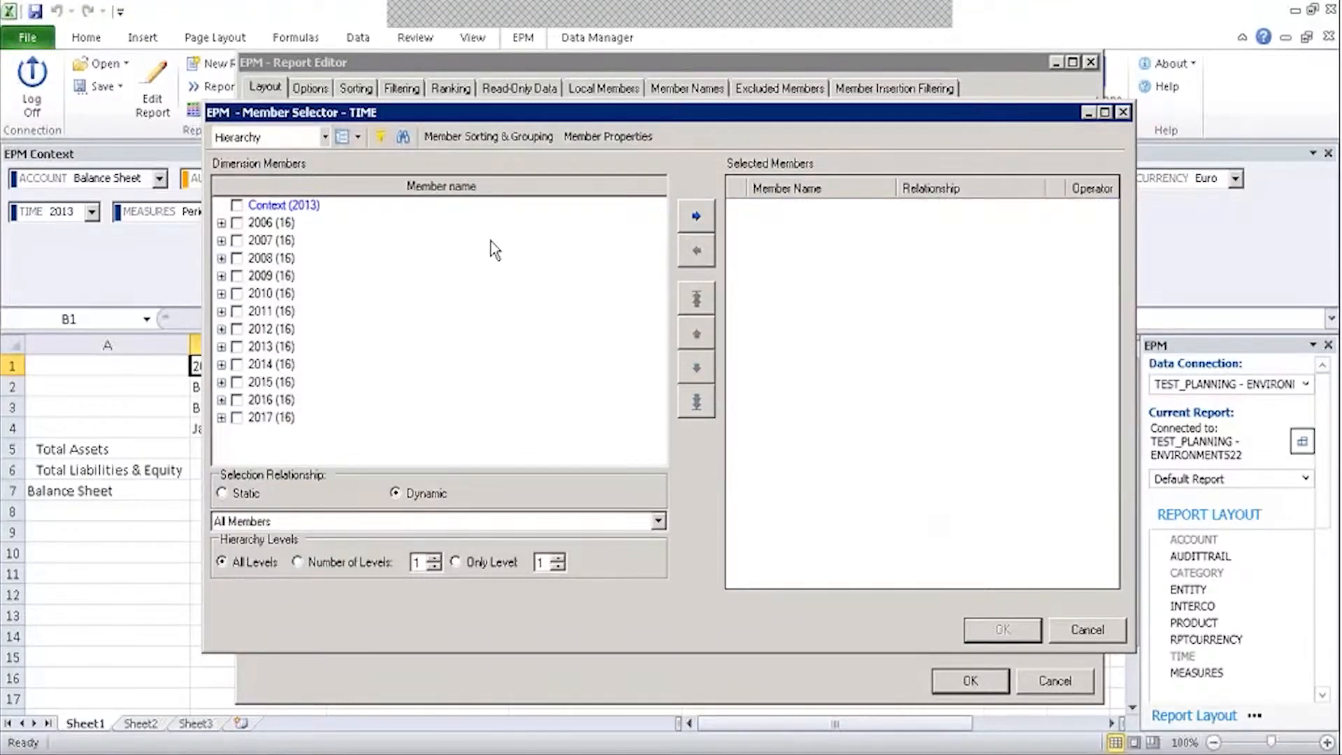
left_click(516, 209)
left_click(696, 216)
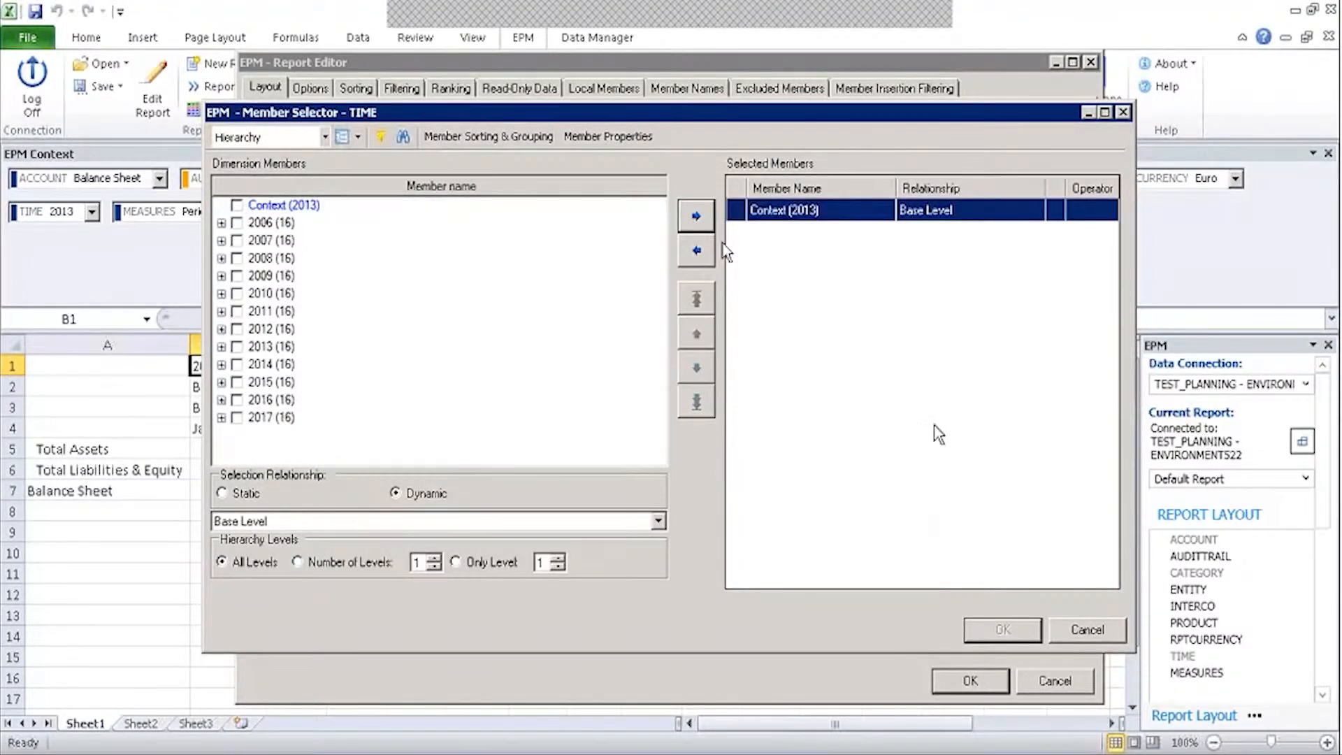
left_click(1003, 629)
left_click(970, 681)
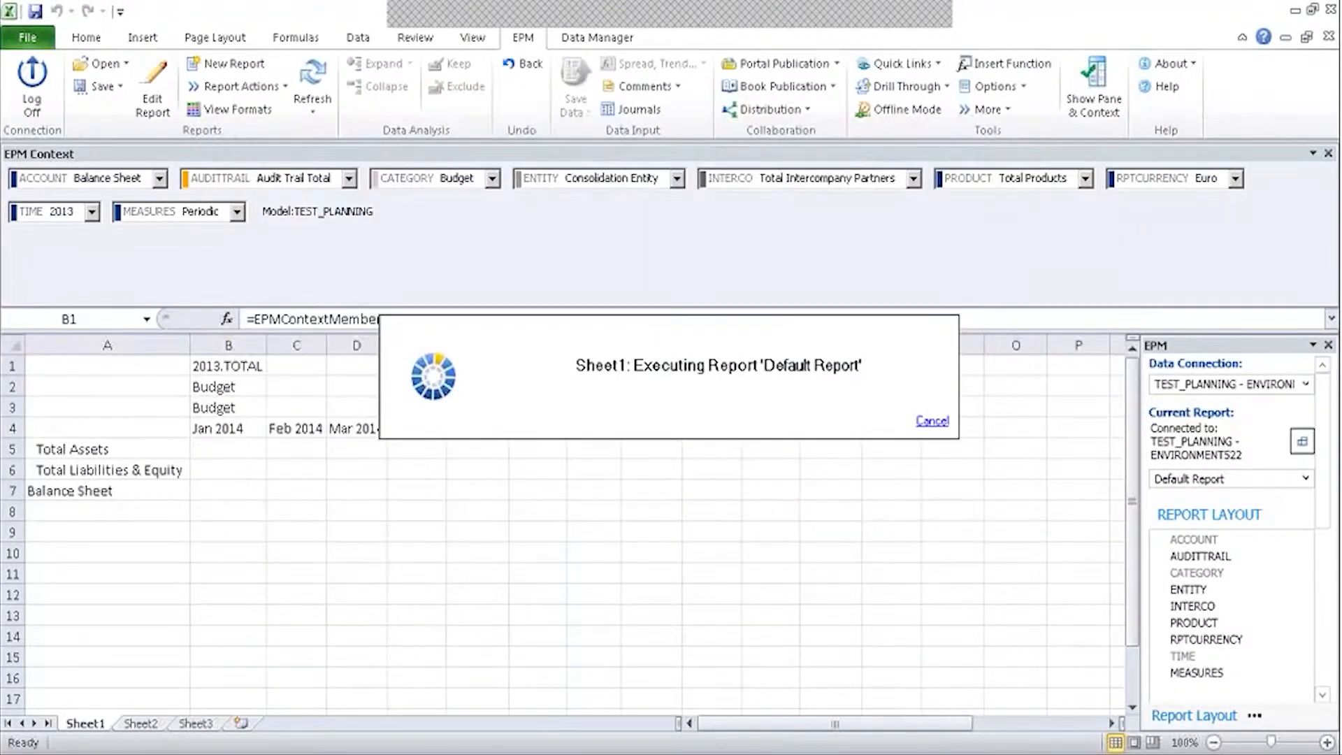
Change the Time context year in B1 to 2012.
double_click(236, 365)
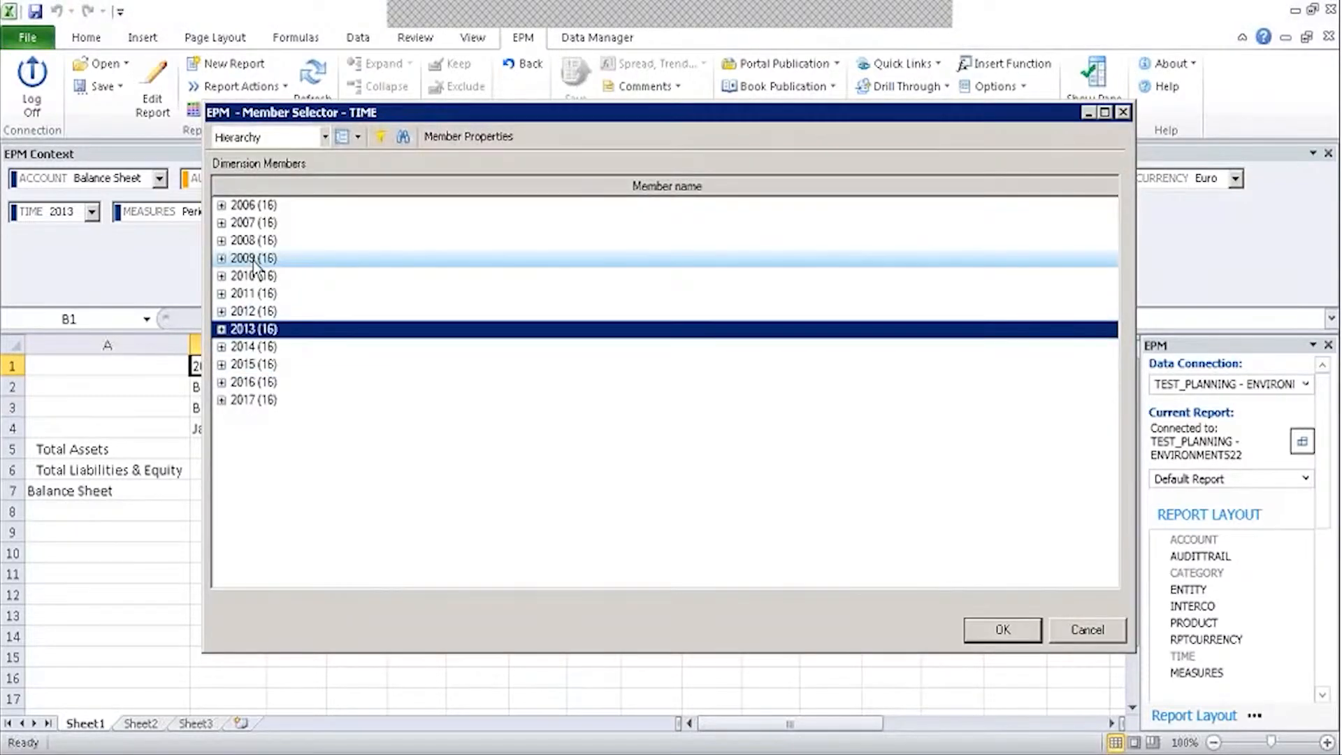
left_click(253, 311)
left_click(1003, 629)
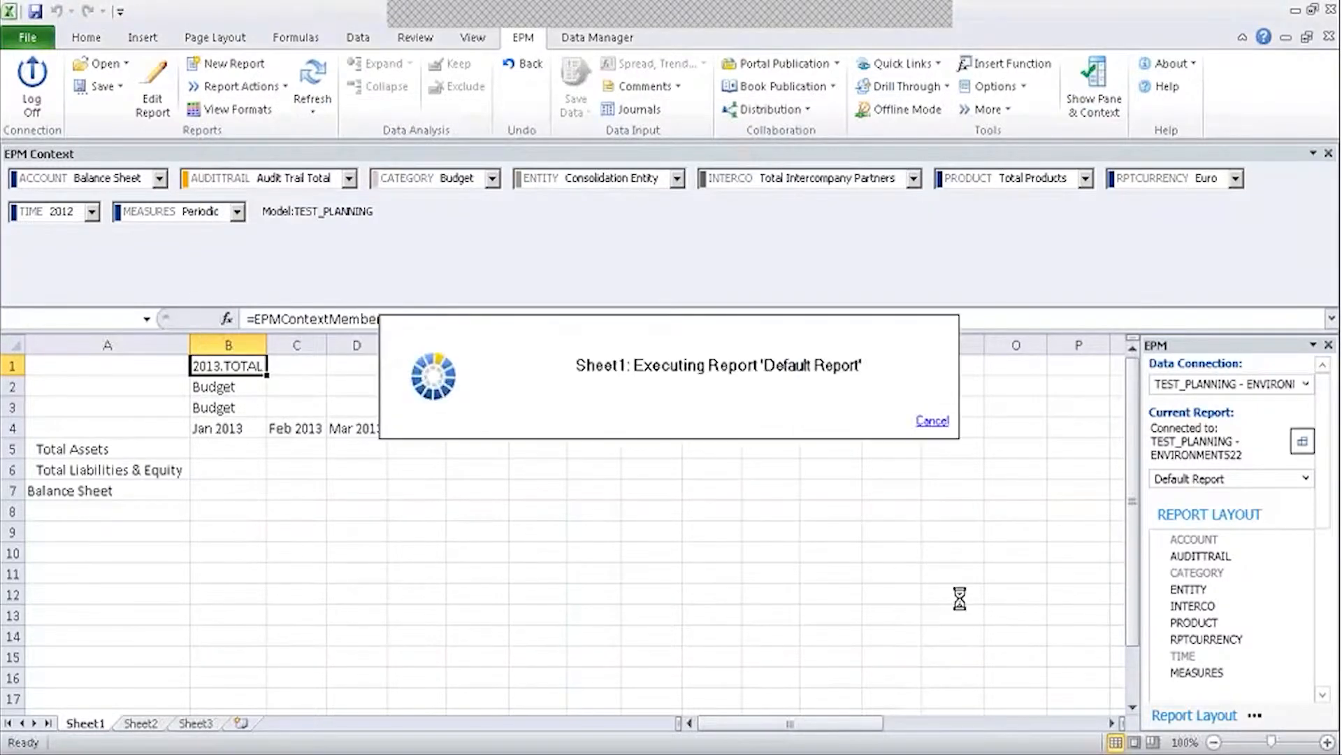
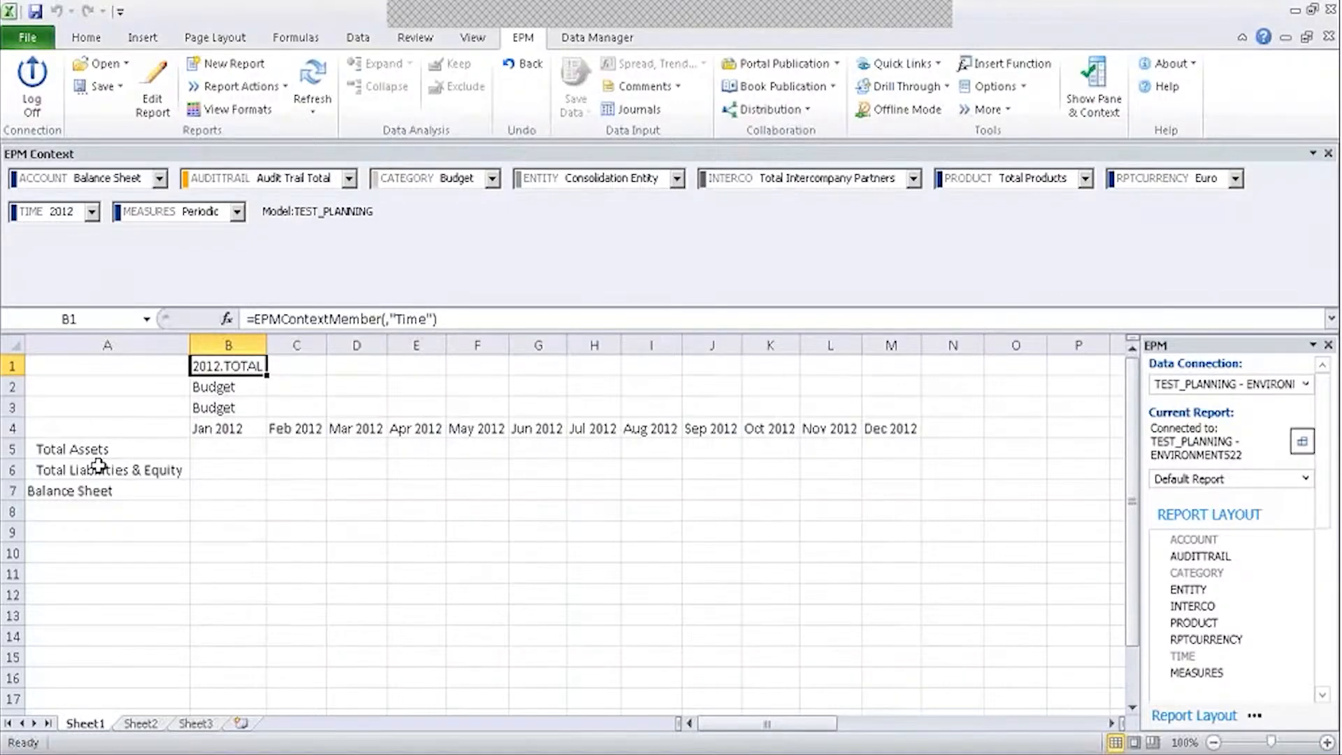
Inspect the Budget header formula in B3 and confirm D1 and M3 are empty.
left_click(366, 361)
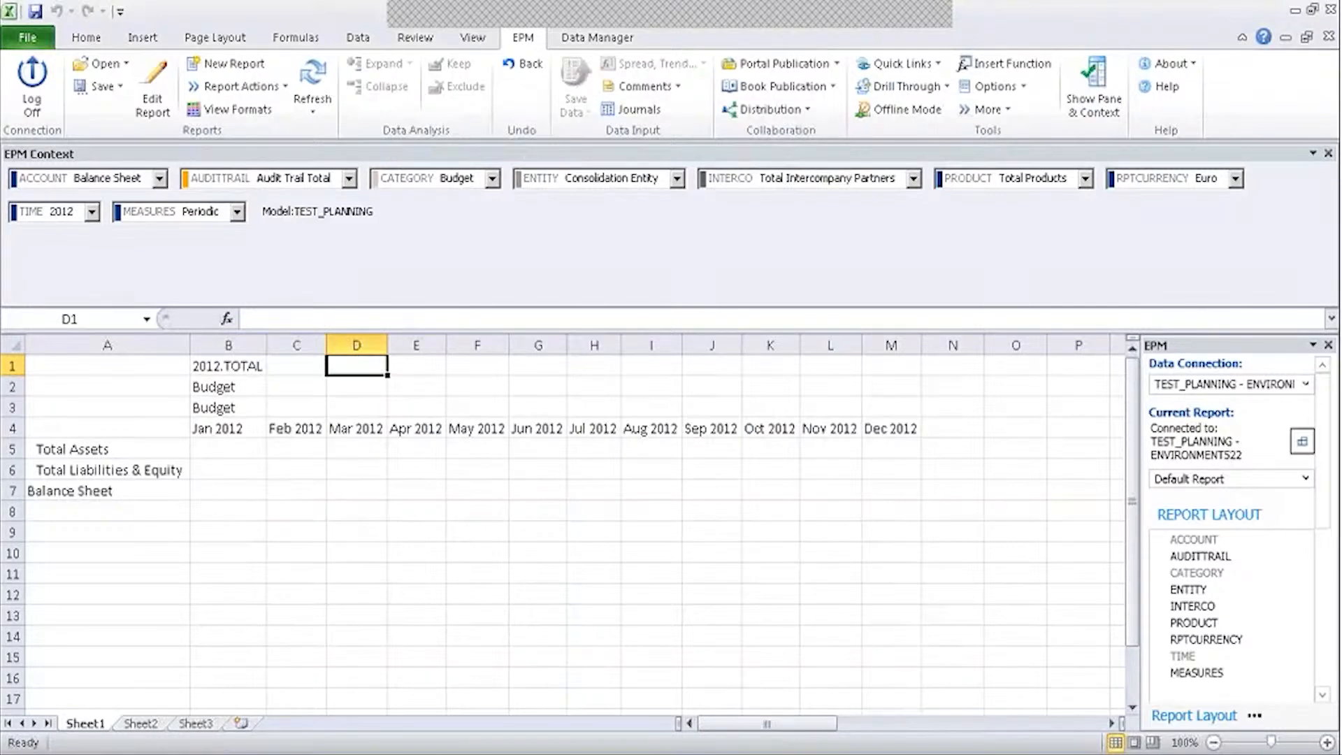
left_click(220, 408)
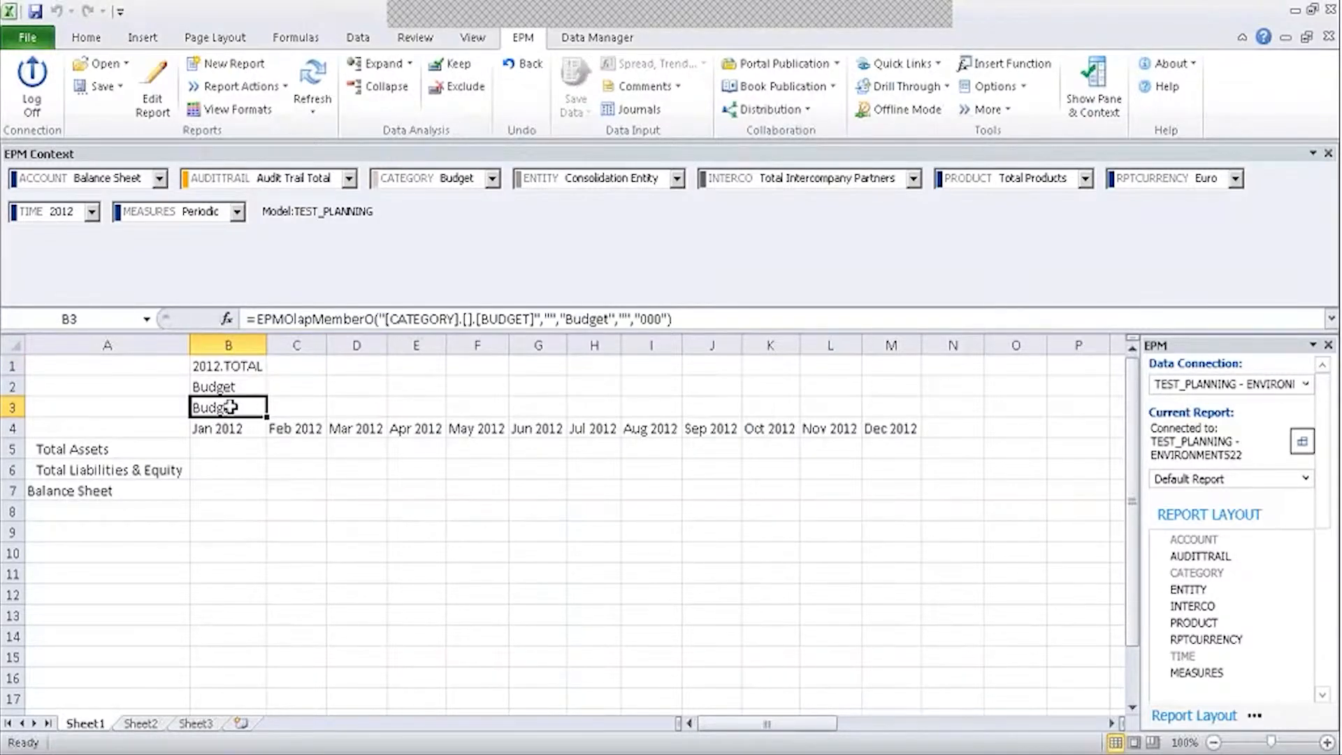
left_click(900, 407)
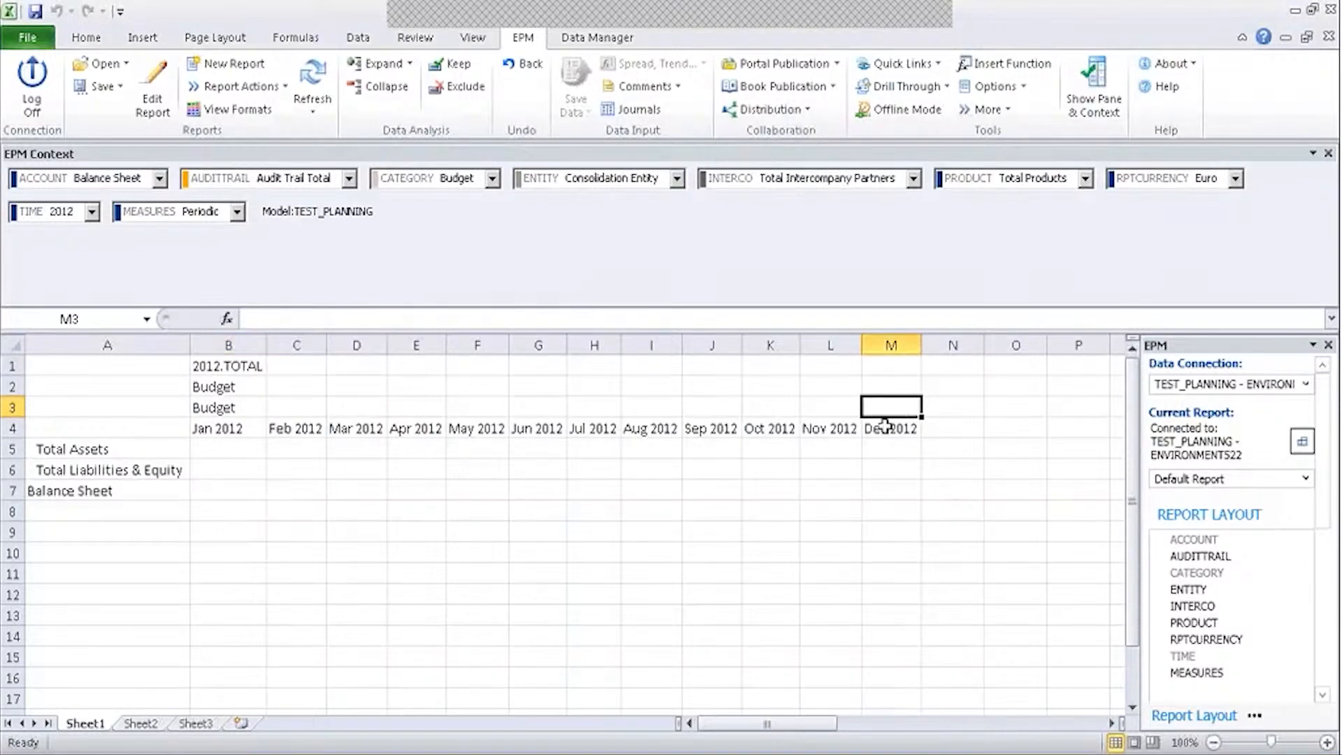
left_click(224, 406)
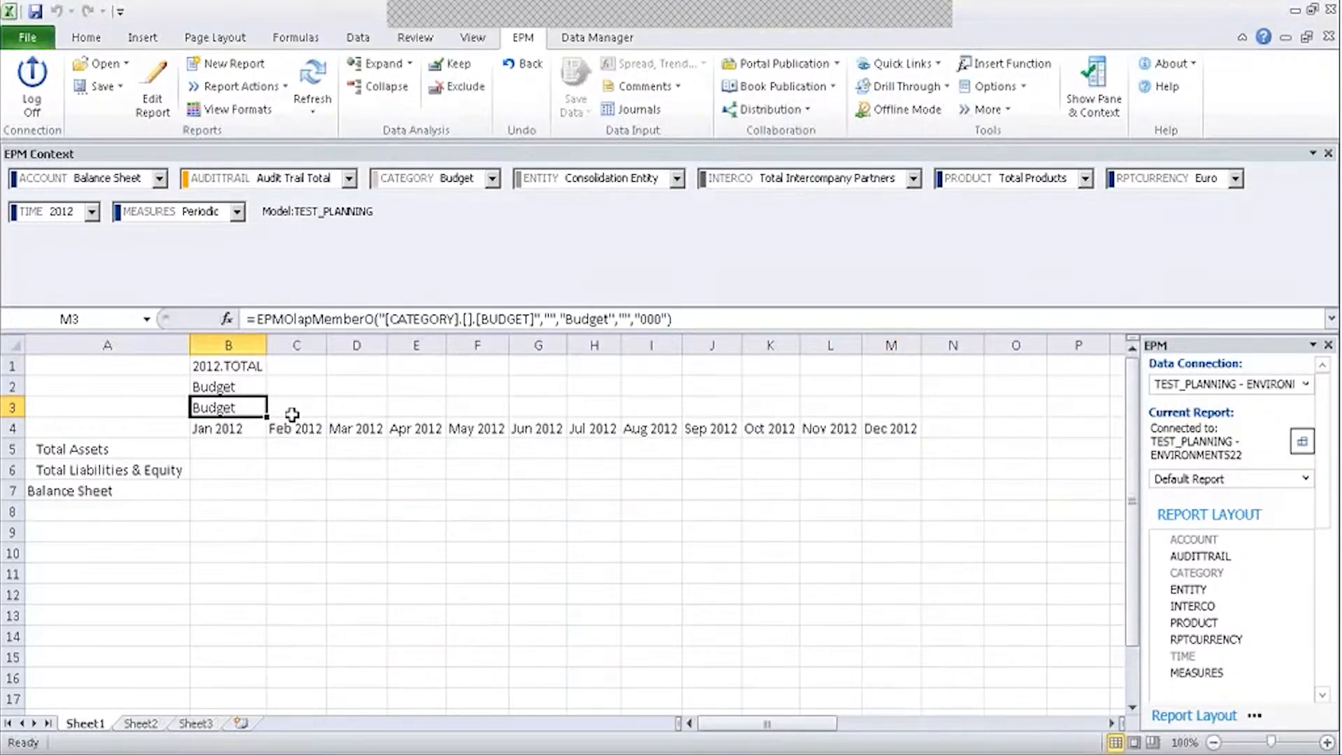
Enable Repeat Column Headers in the Sheet Options Formatting settings and refresh the report.
left_click(993, 86)
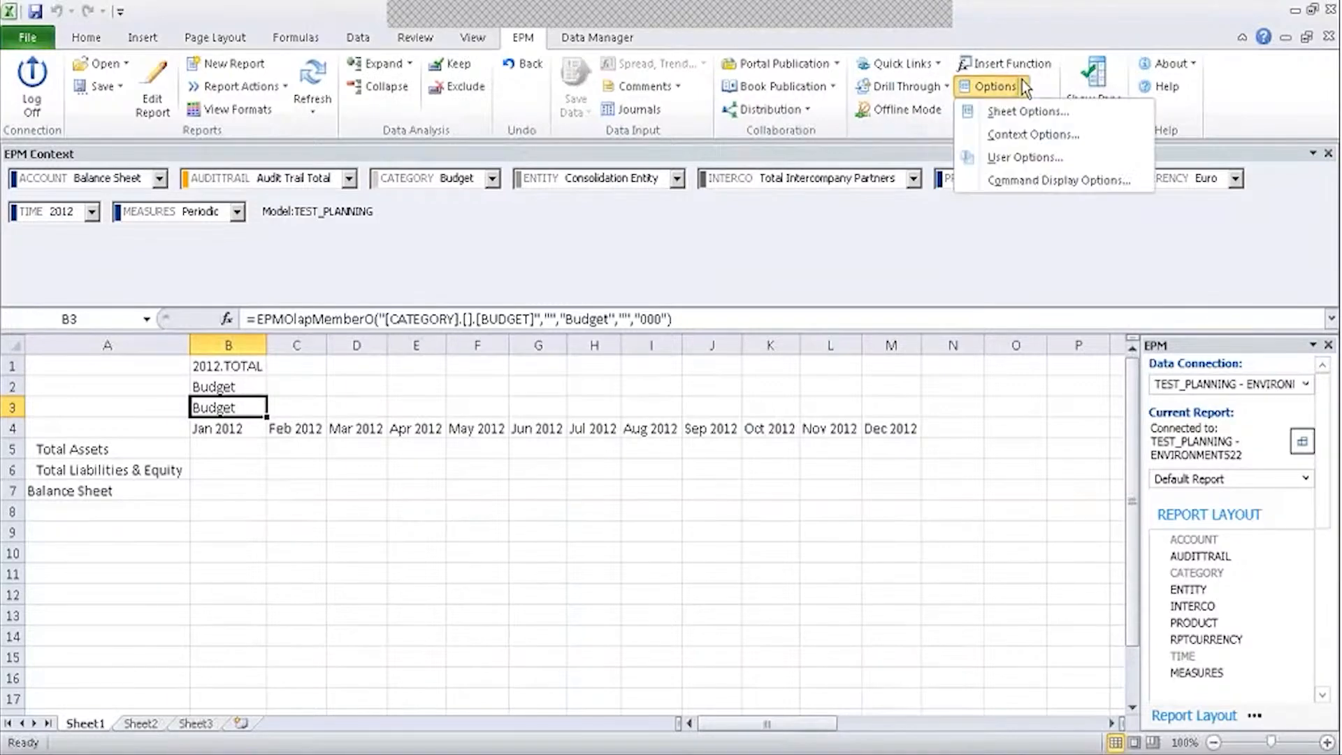
left_click(1025, 112)
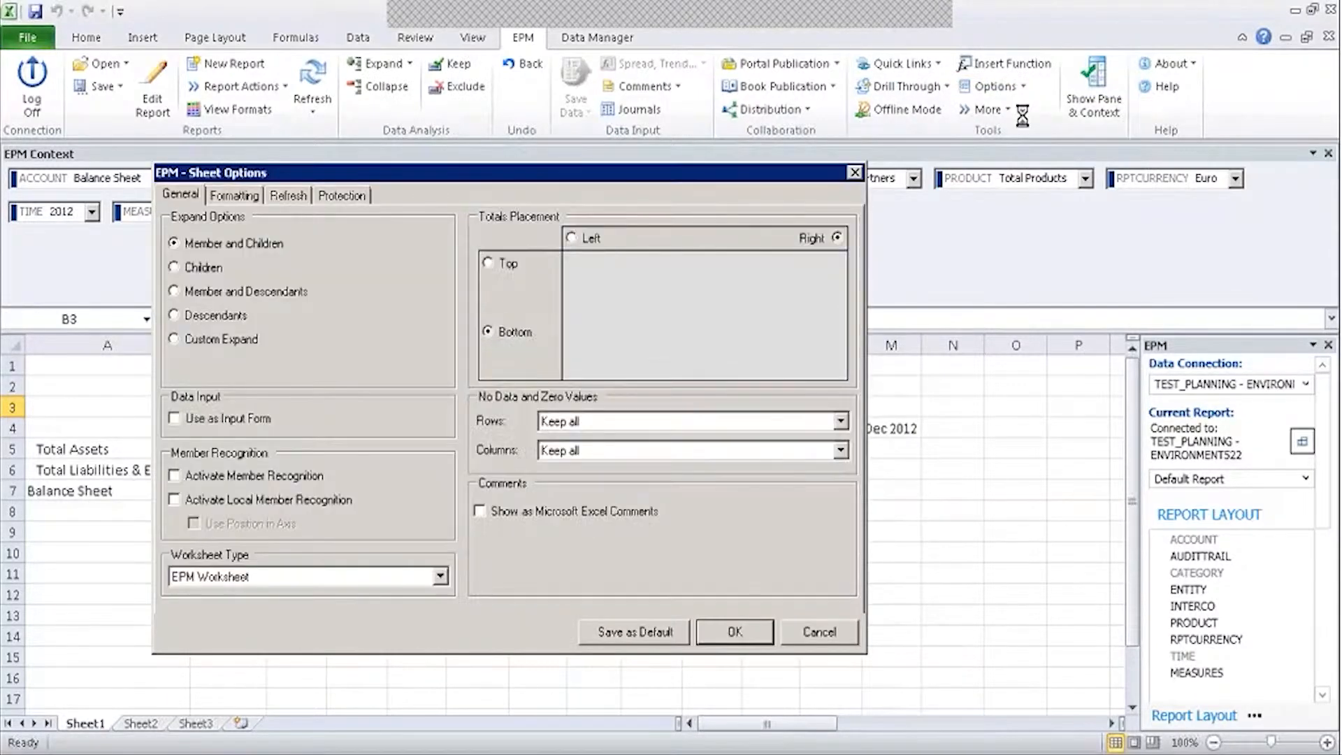
left_click(234, 195)
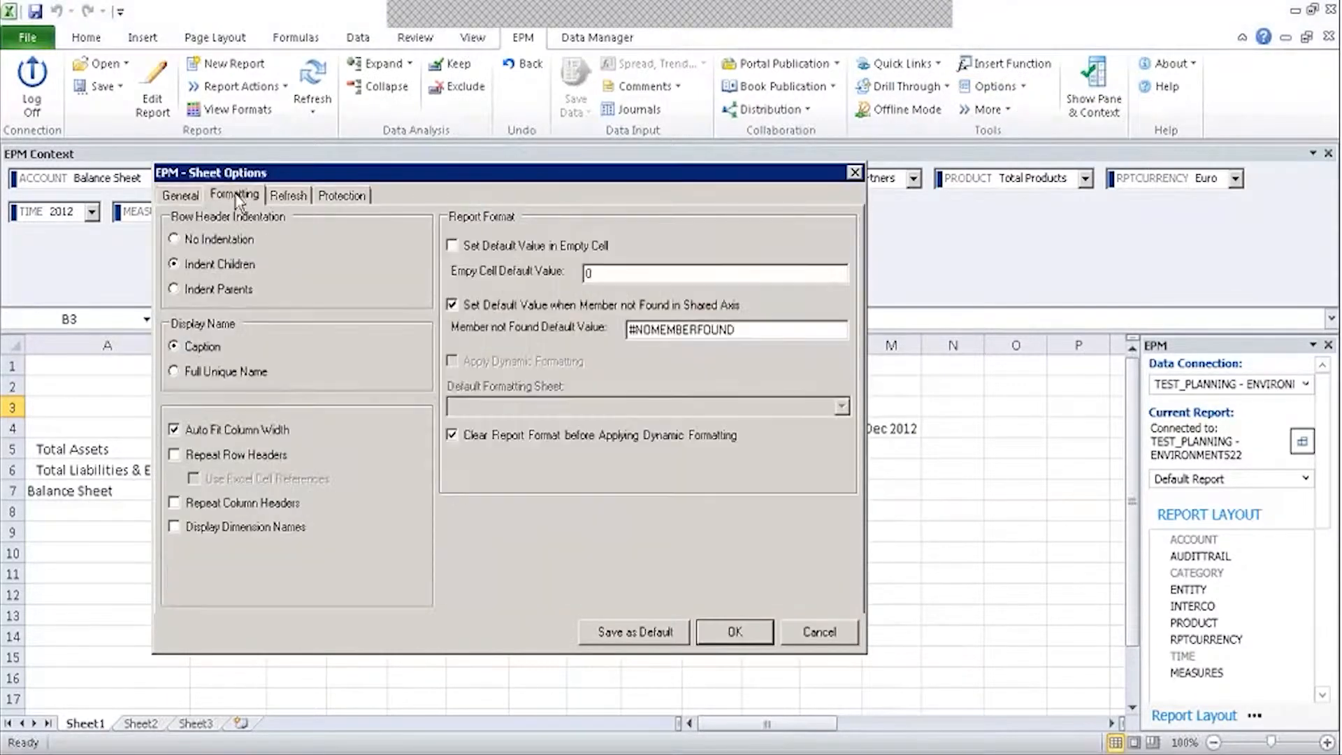
left_click(190, 507)
left_click(727, 629)
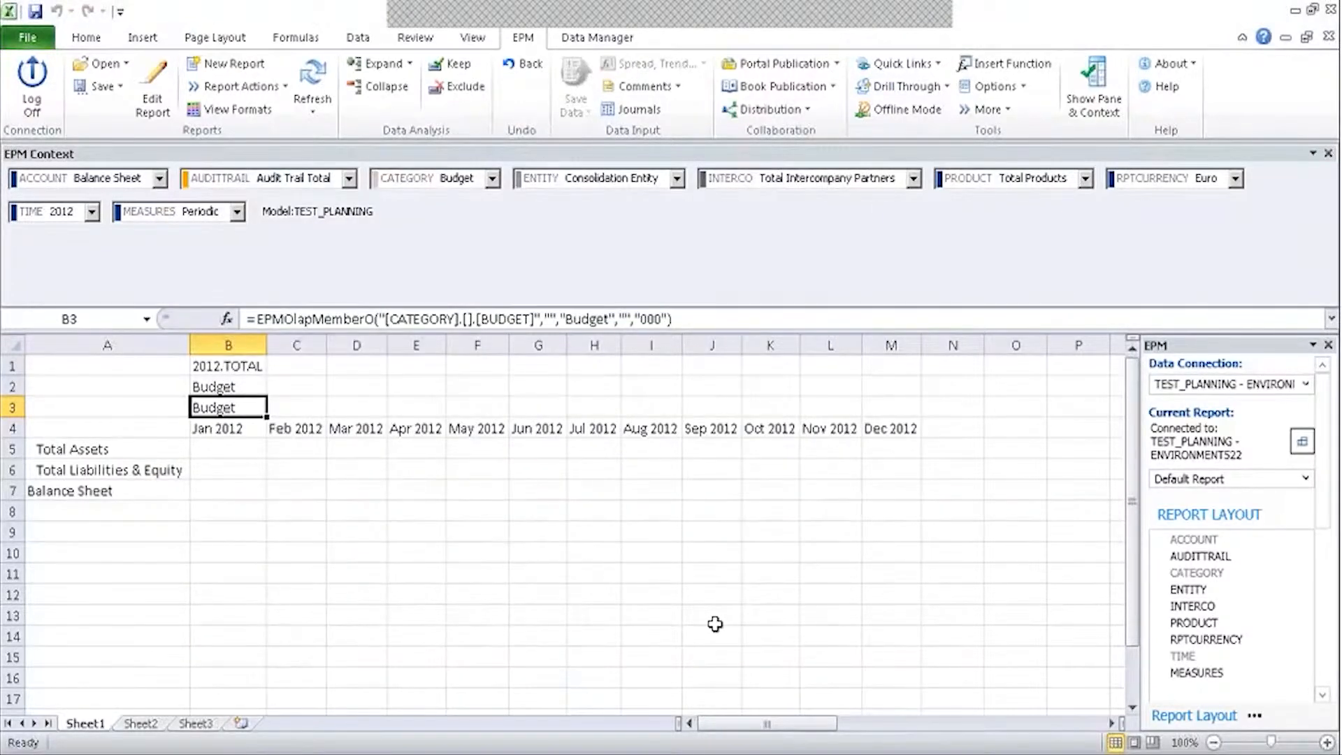
left_click(312, 77)
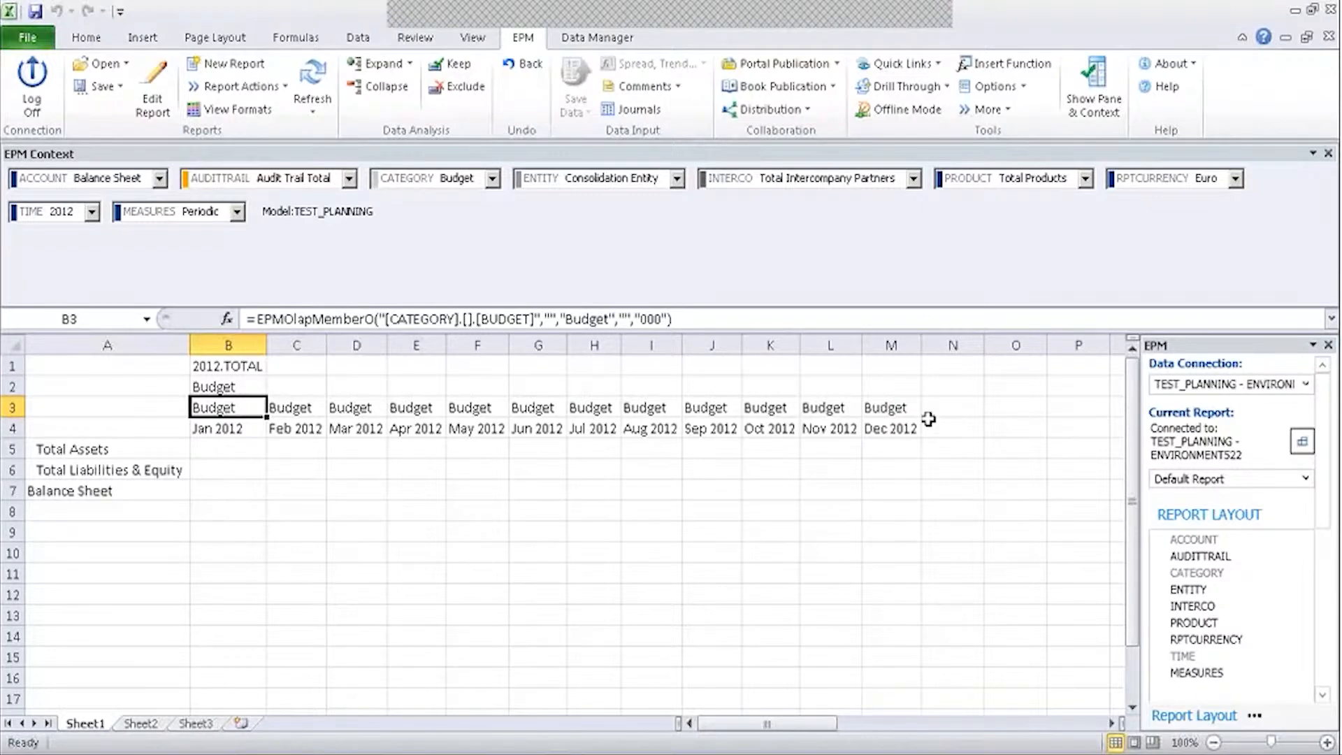
Check the empty cells F5 and F1 and the repeated Budget header in M3.
left_click(451, 448)
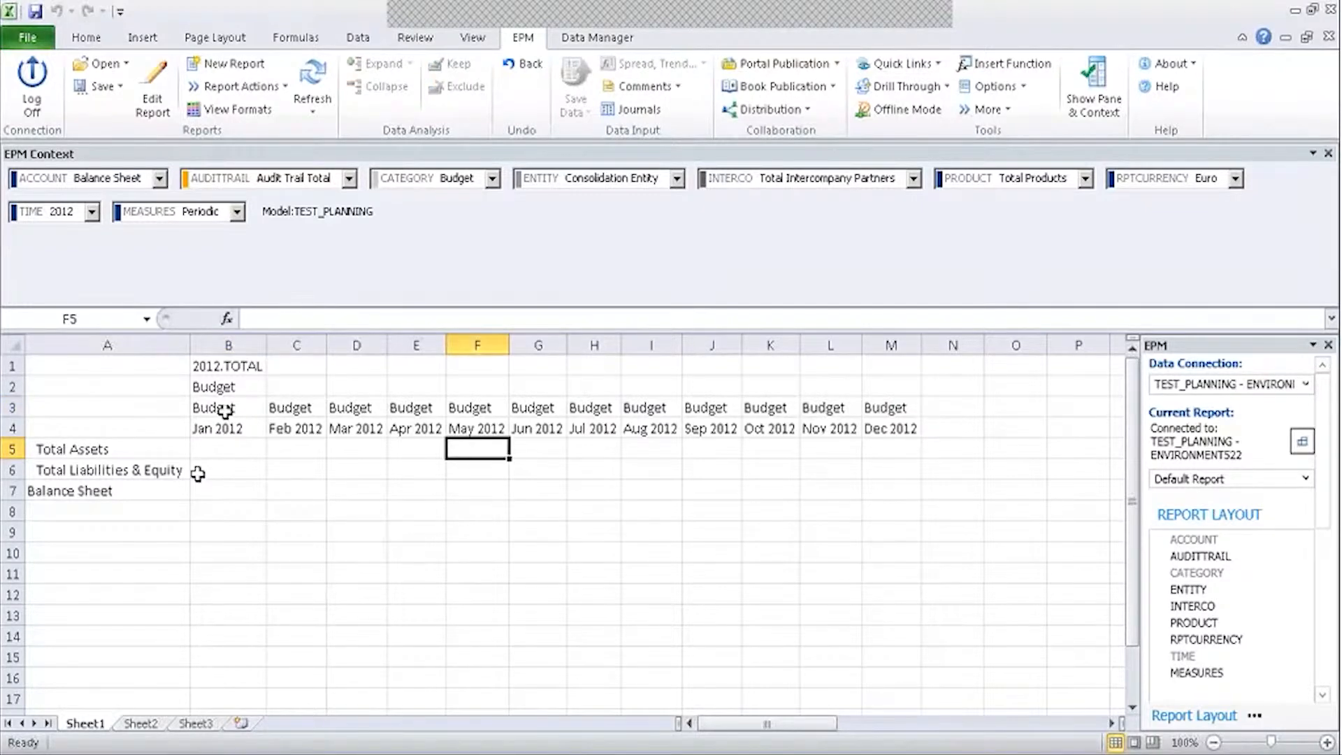
left_click(473, 370)
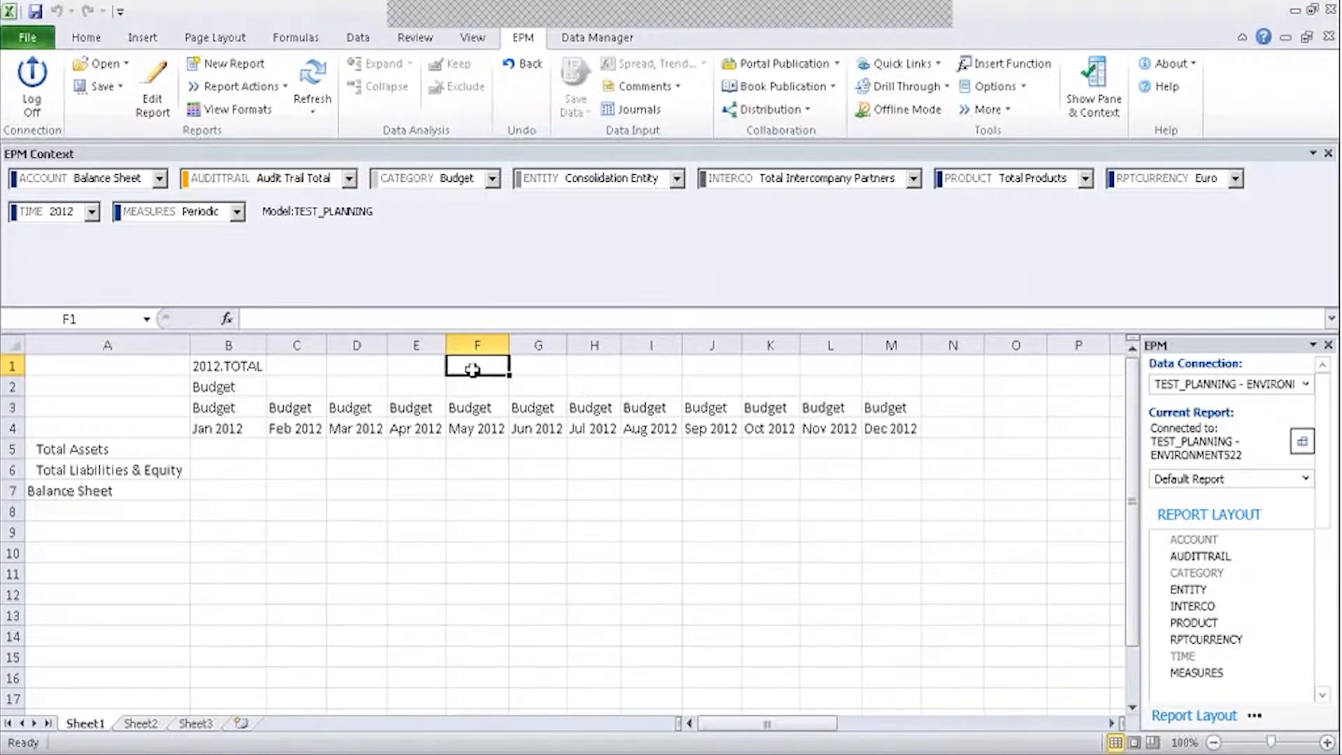
left_click(867, 408)
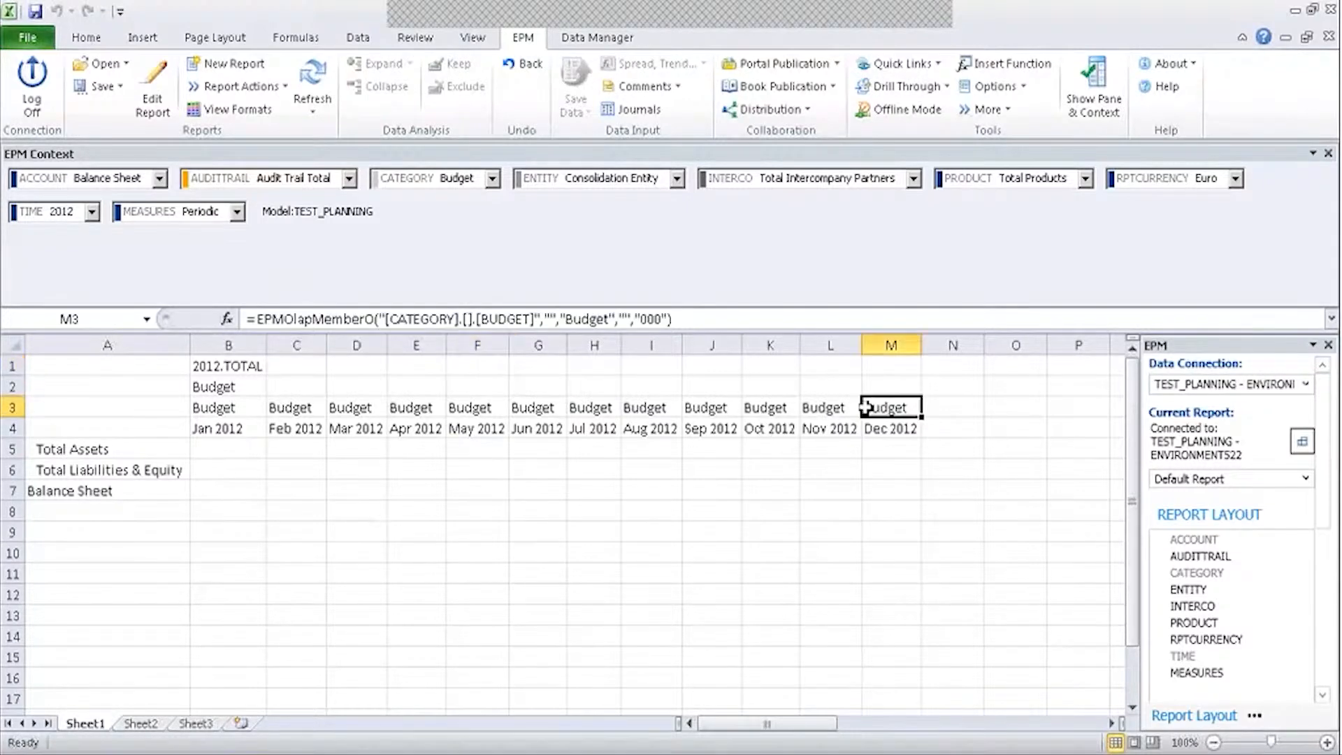
left_click(355, 365)
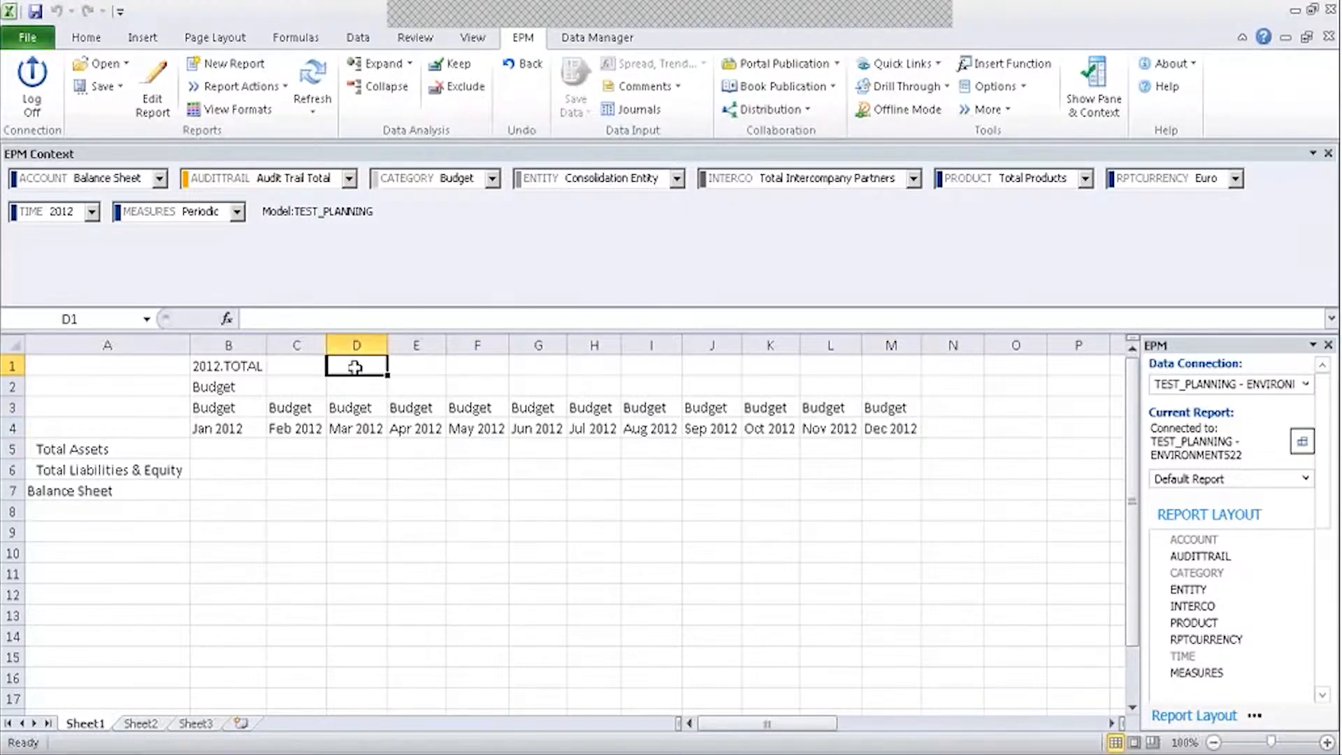
type("=")
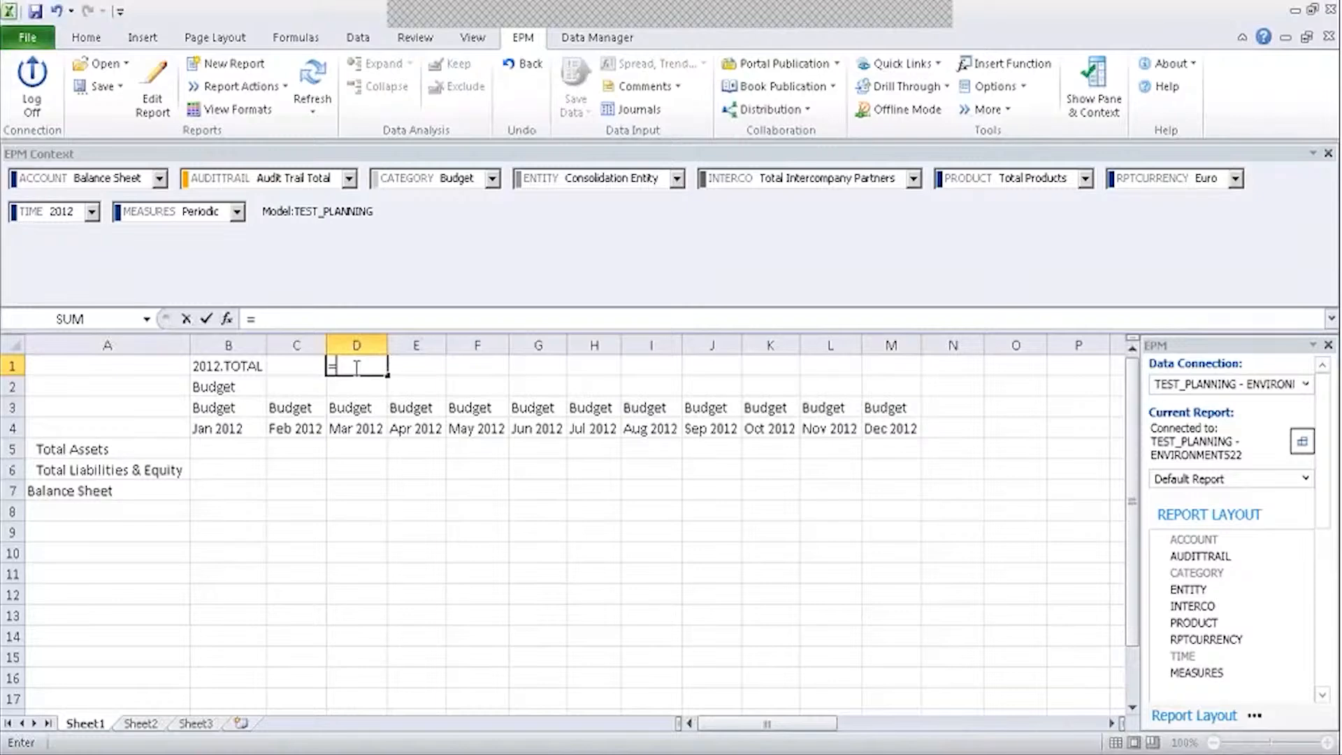
type("epmsele")
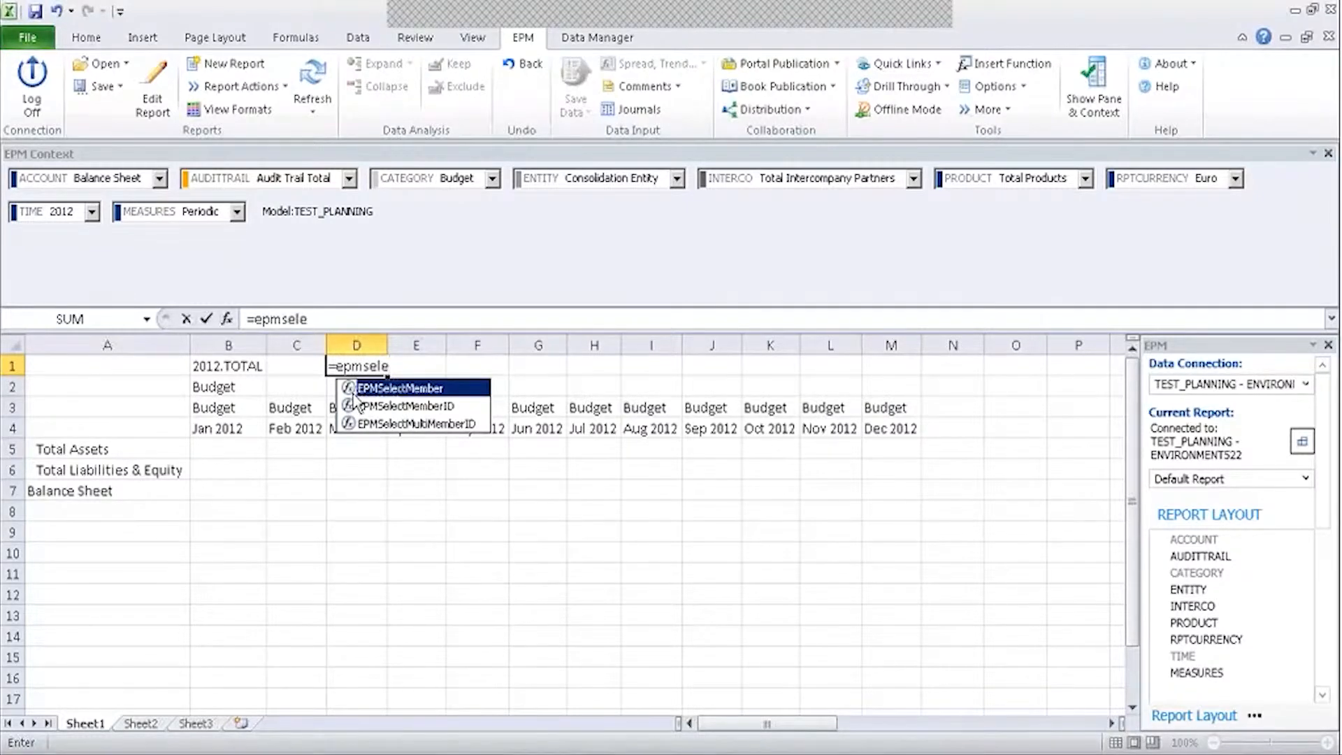
double_click(353, 393)
left_click(229, 321)
key("Tab")
type("Actual")
key("Tab")
key("Tab")
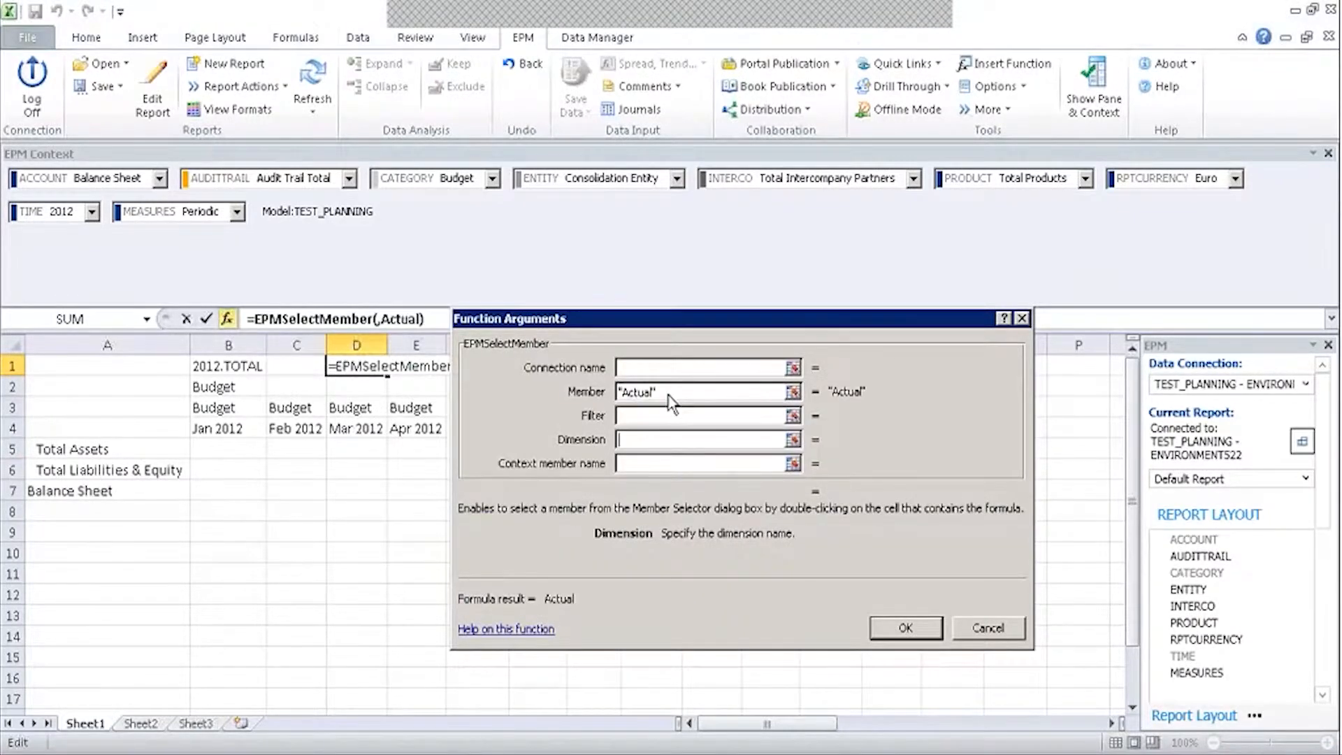
type("Cate")
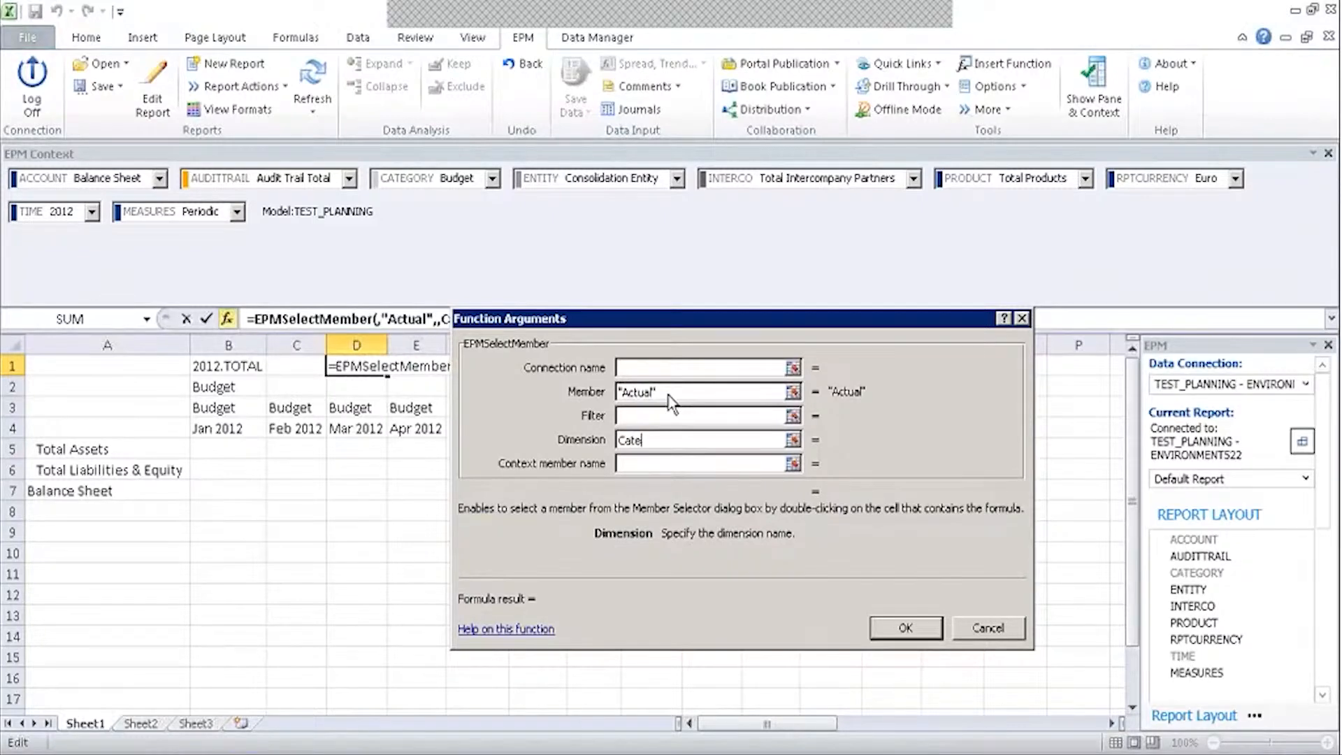
type("gory")
key("Tab")
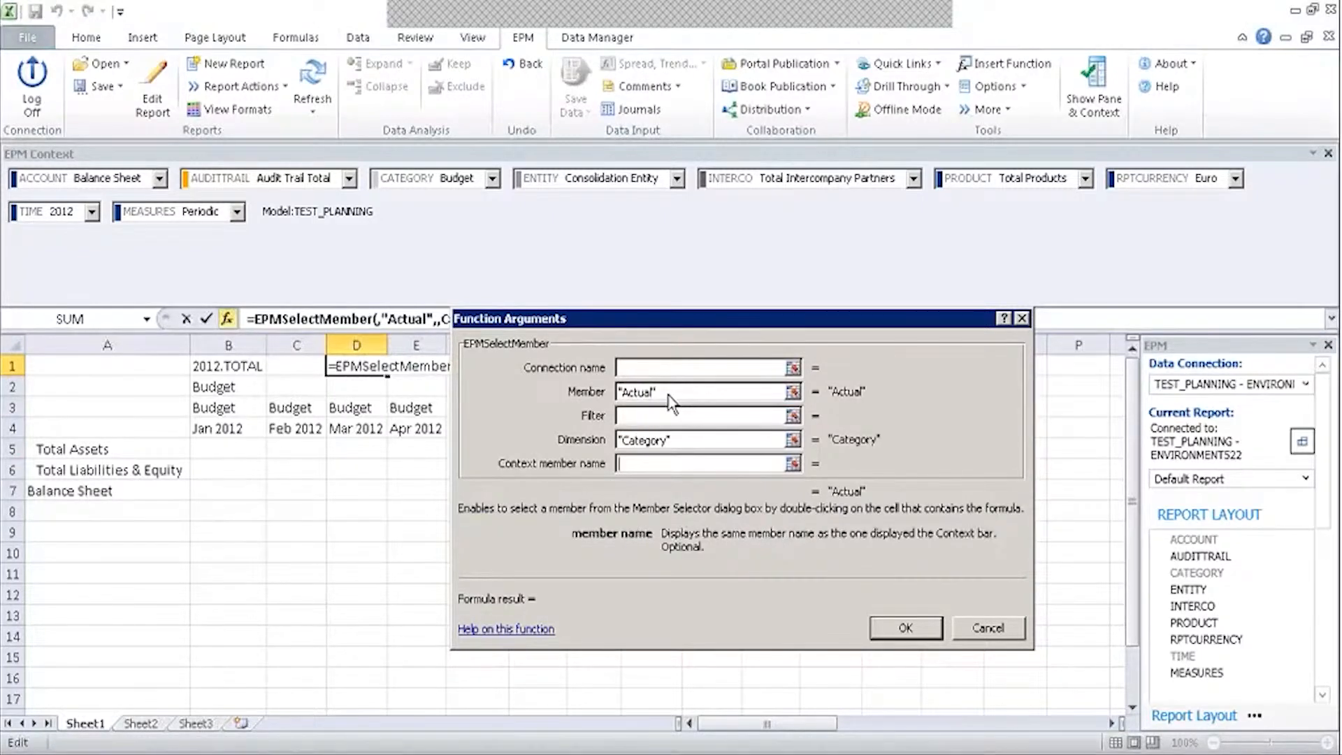
left_click(907, 627)
left_click(453, 495)
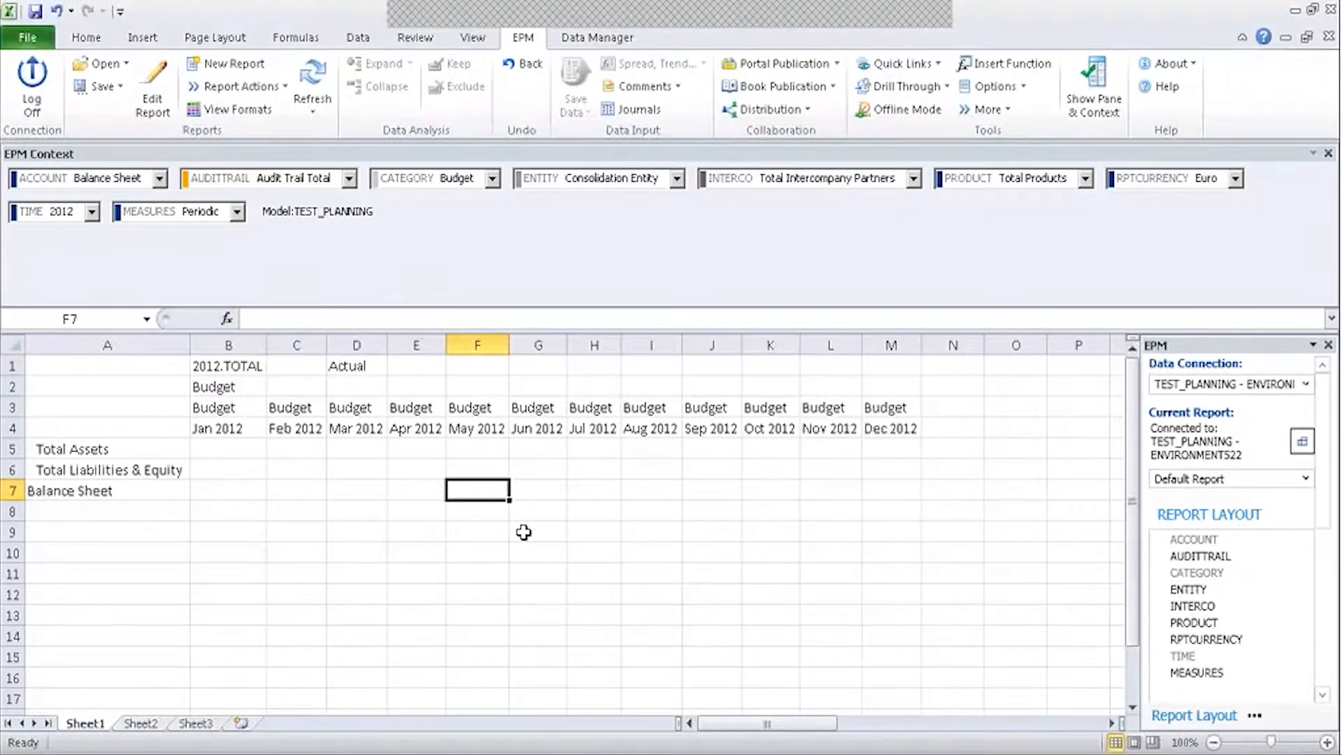
left_click(1021, 93)
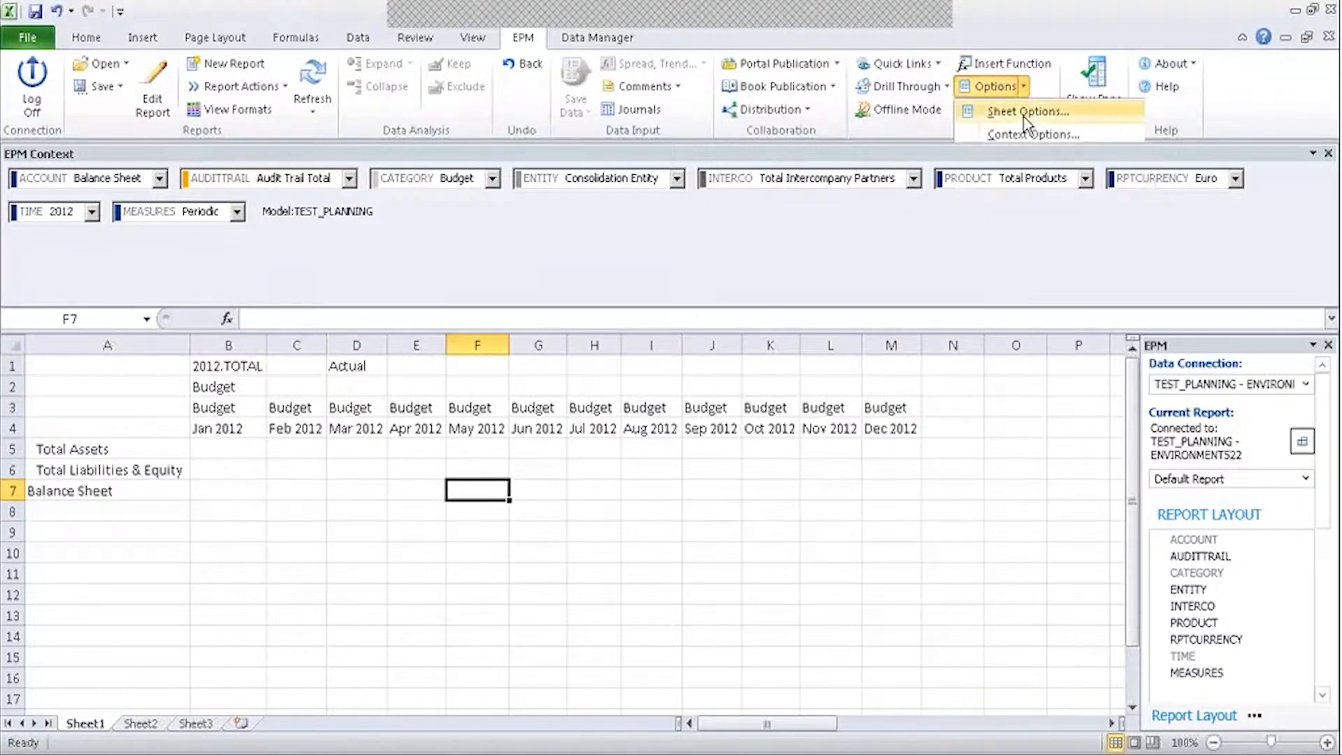
left_click(1007, 110)
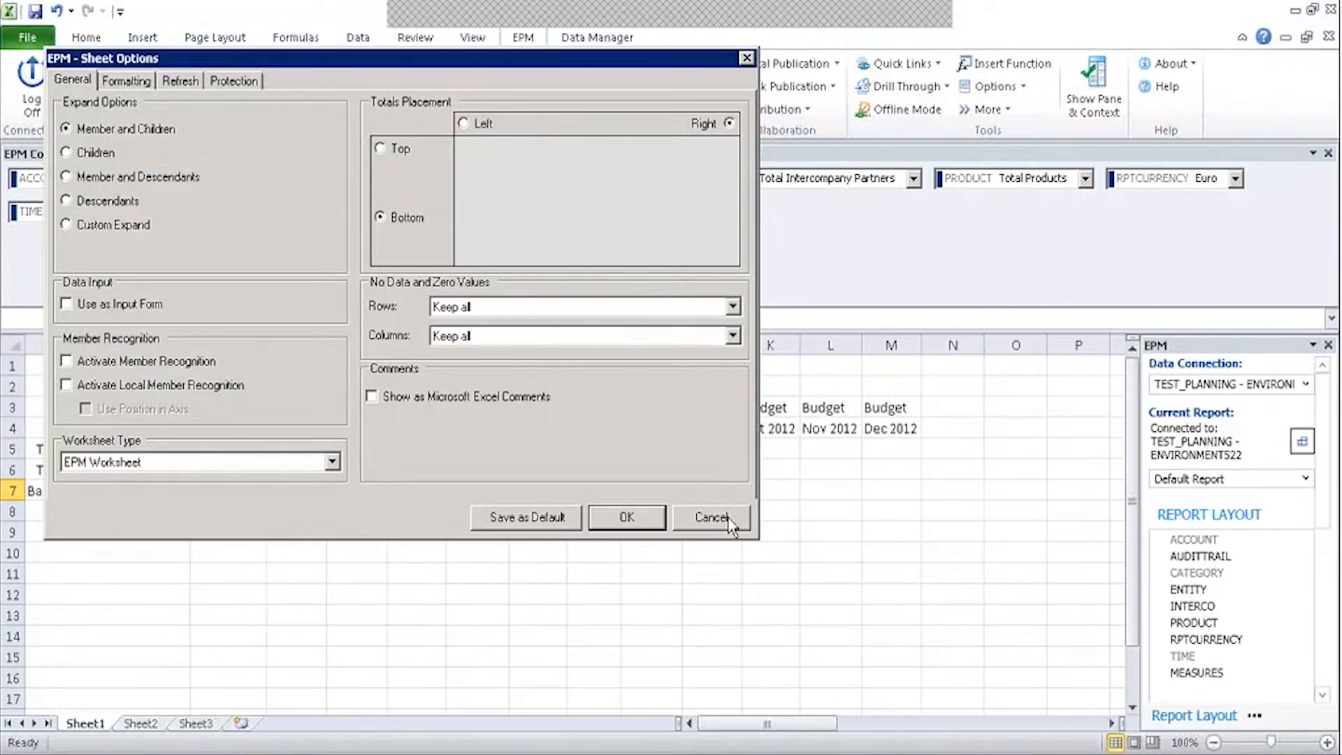
left_click(710, 518)
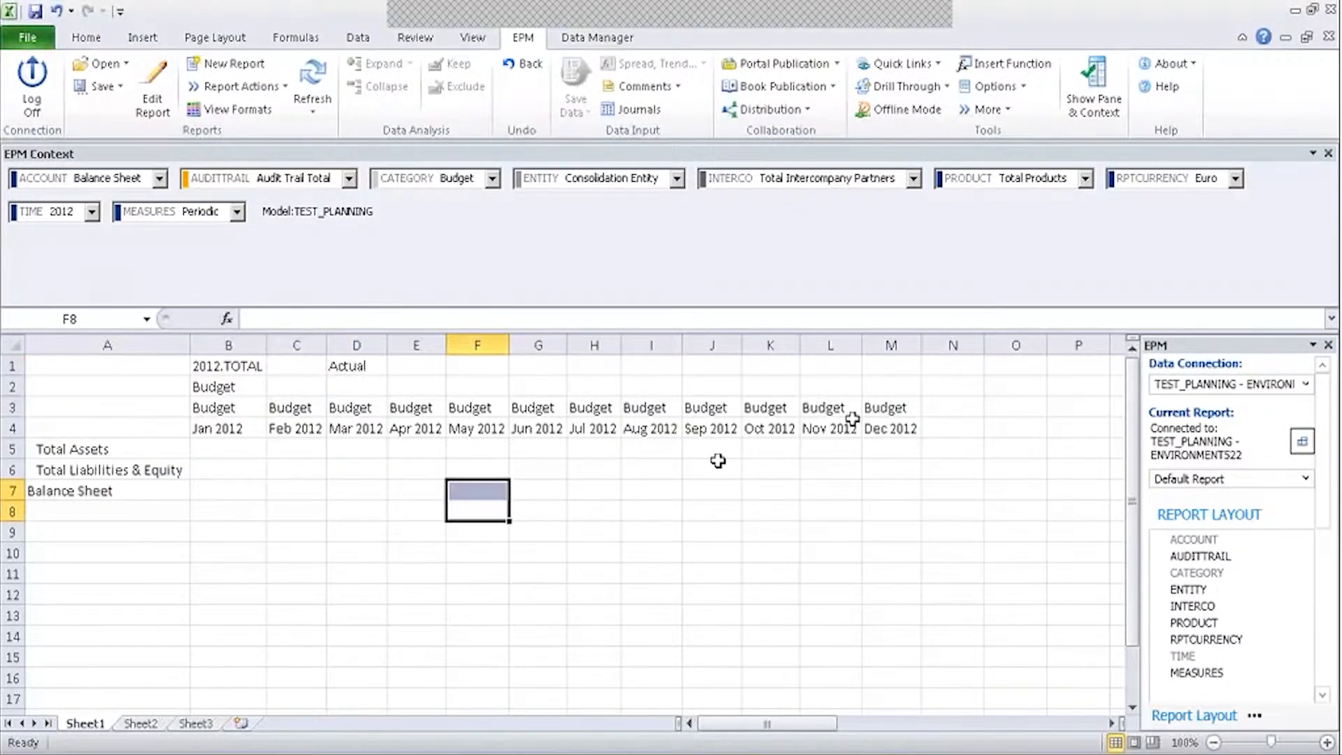
left_click(886, 406)
Enter =D1 in M3, then compare it with L3 and D1's EPMSelectMember formula.
type("=")
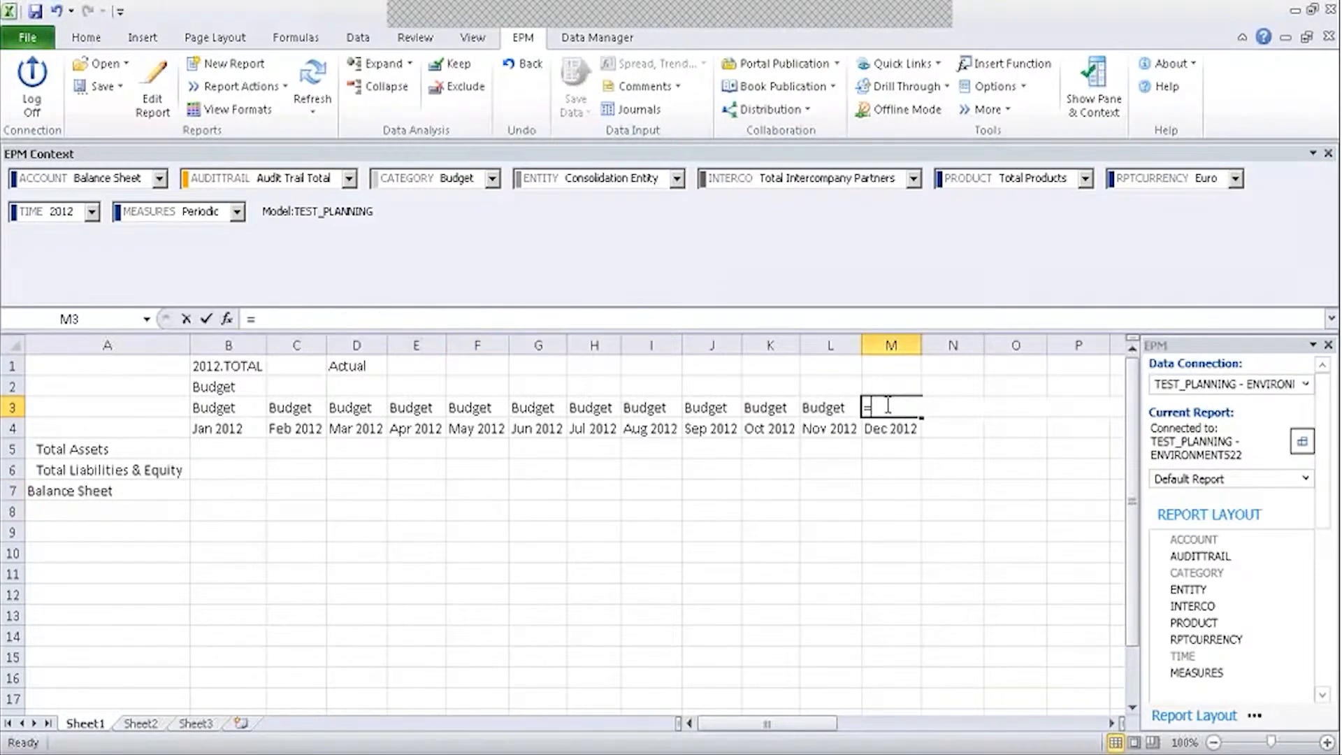
left_click(344, 367)
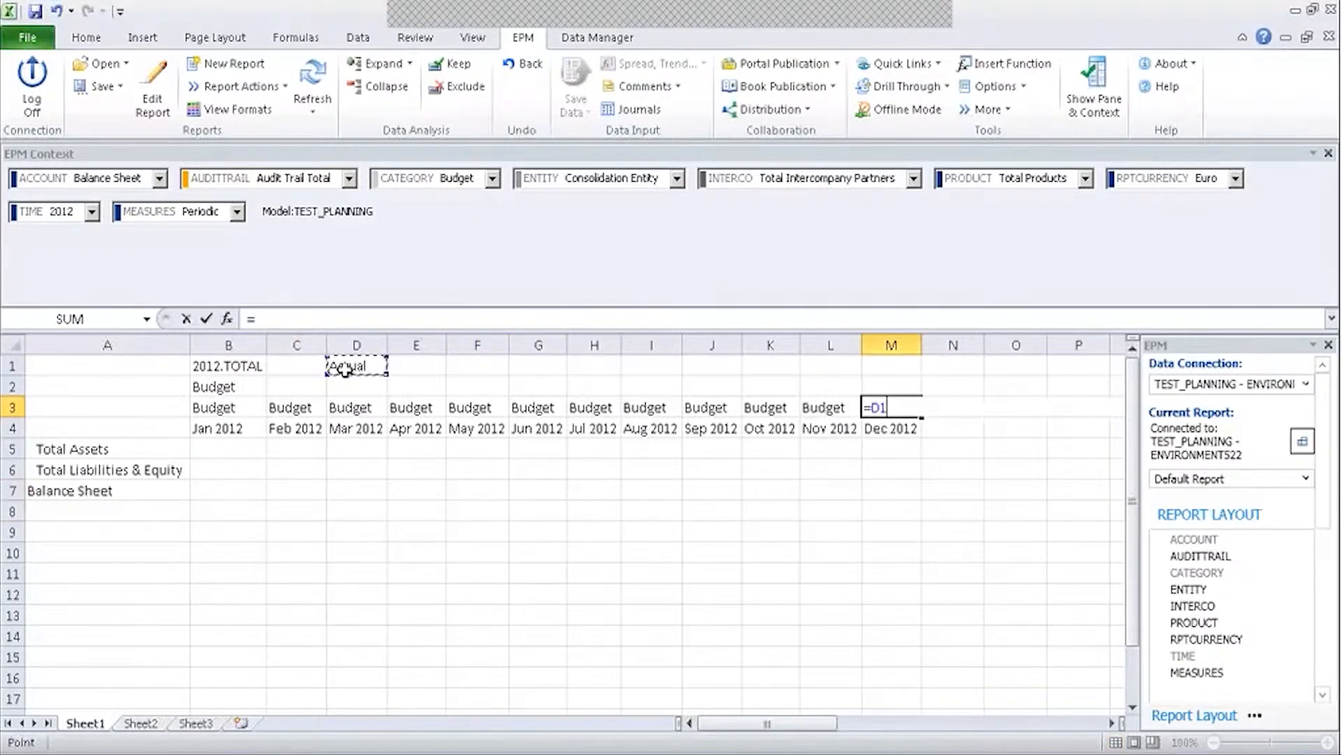
key("Return")
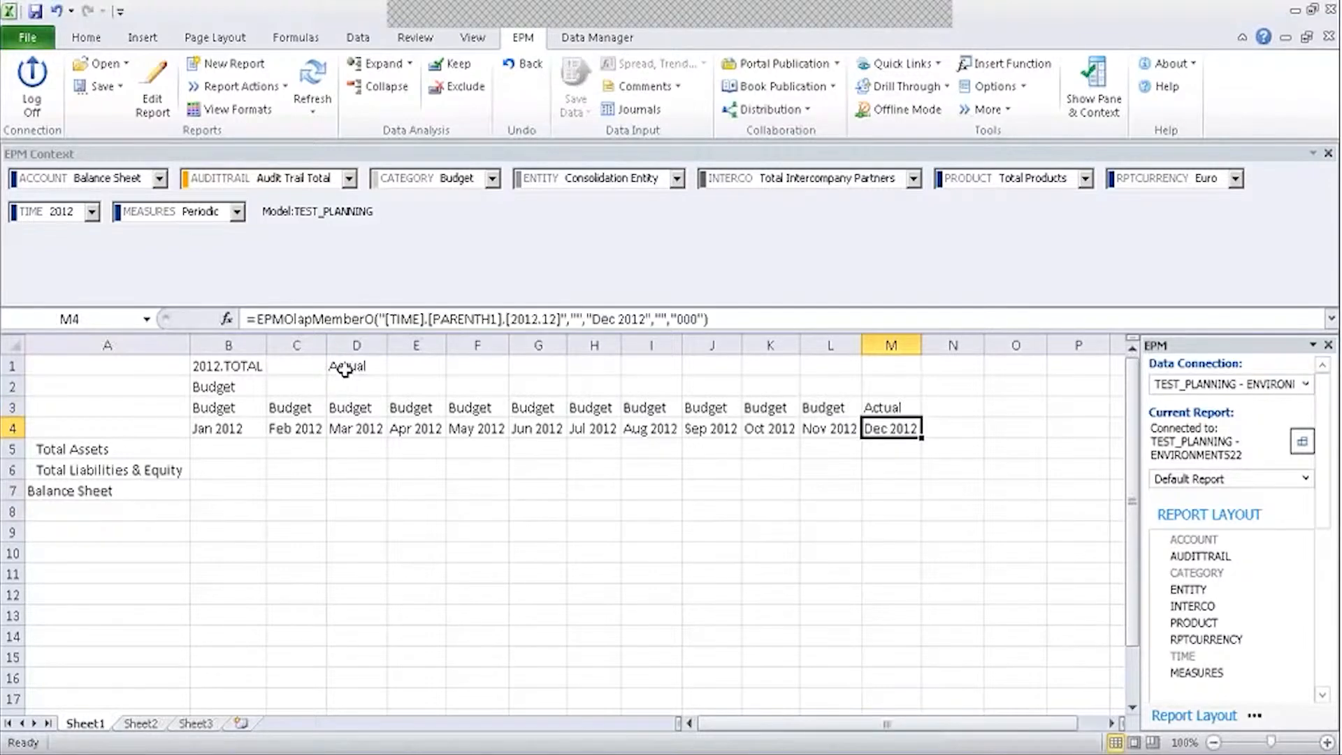
left_click(825, 409)
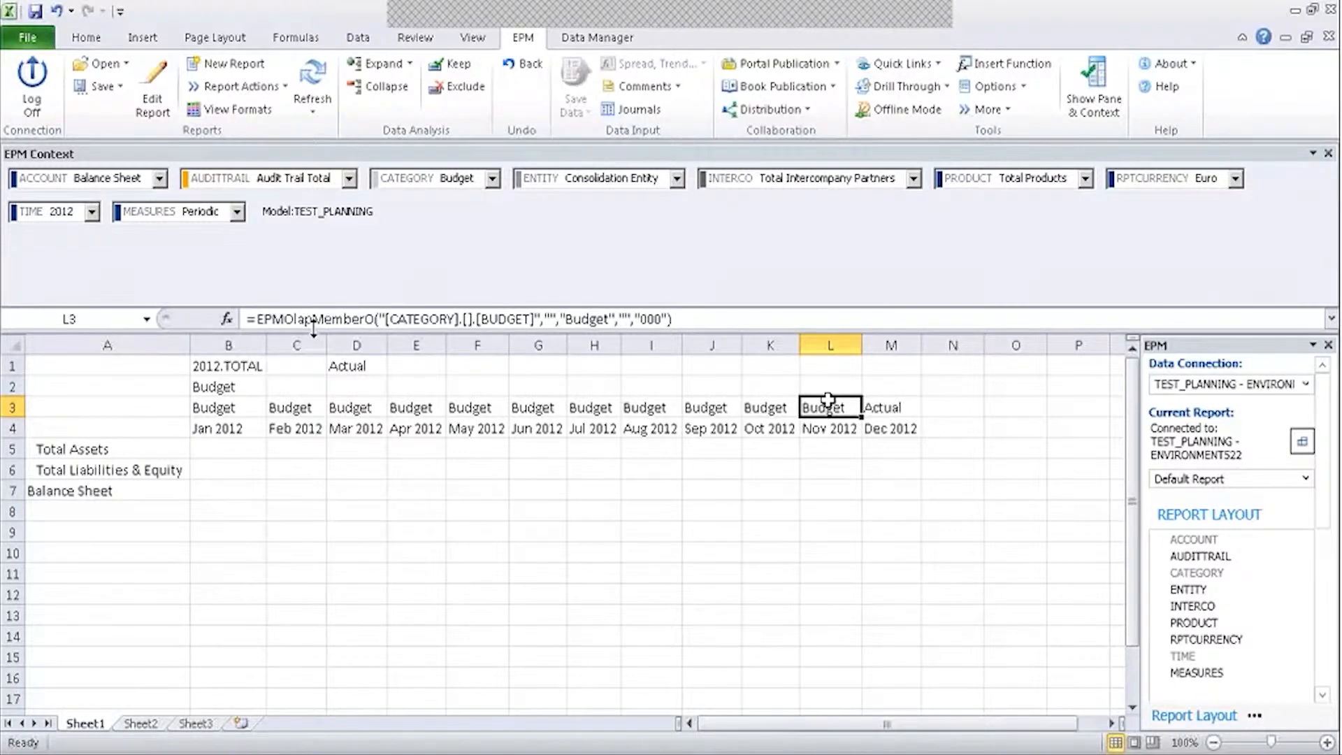
left_click(888, 409)
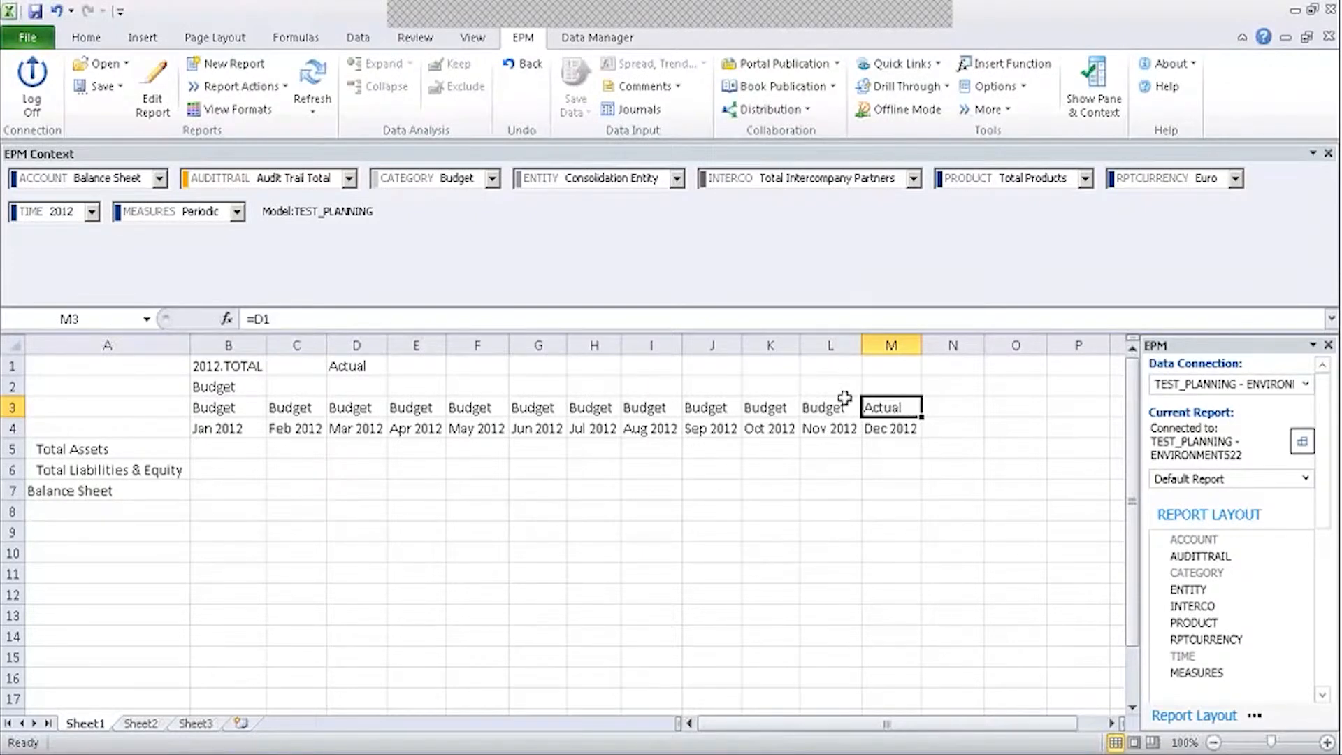
left_click(936, 411)
left_click(904, 413)
left_click(369, 365)
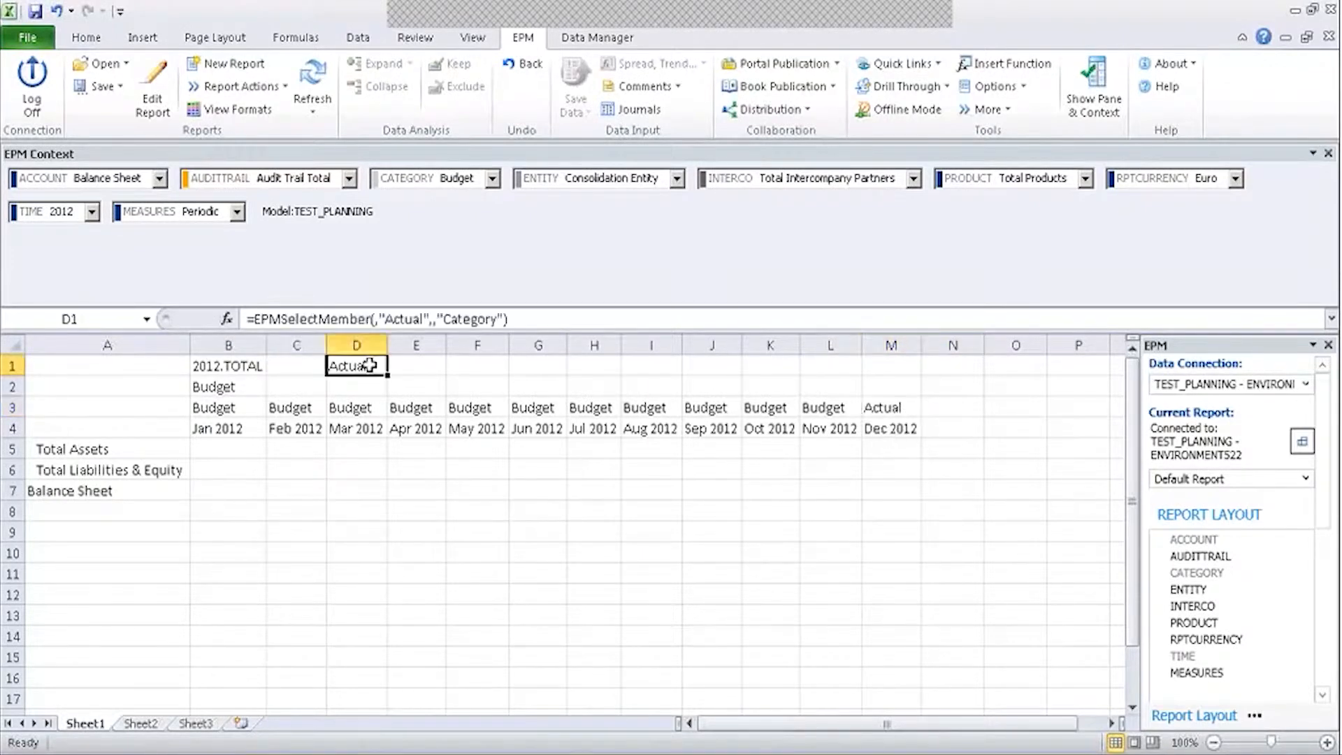
left_click(877, 412)
Activate Member Recognition in Sheet Options and recommit the =D1 formula in M3.
left_click(996, 86)
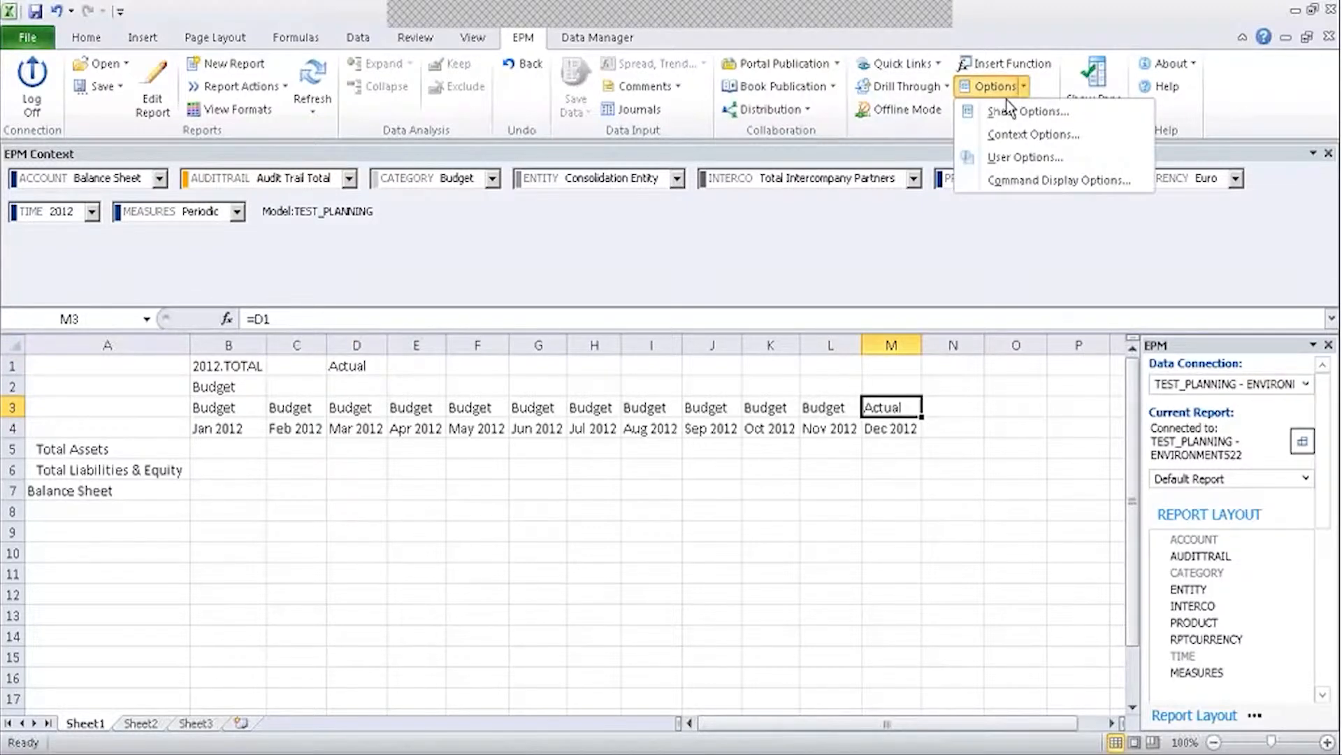
left_click(1021, 110)
left_click(136, 388)
left_click(643, 540)
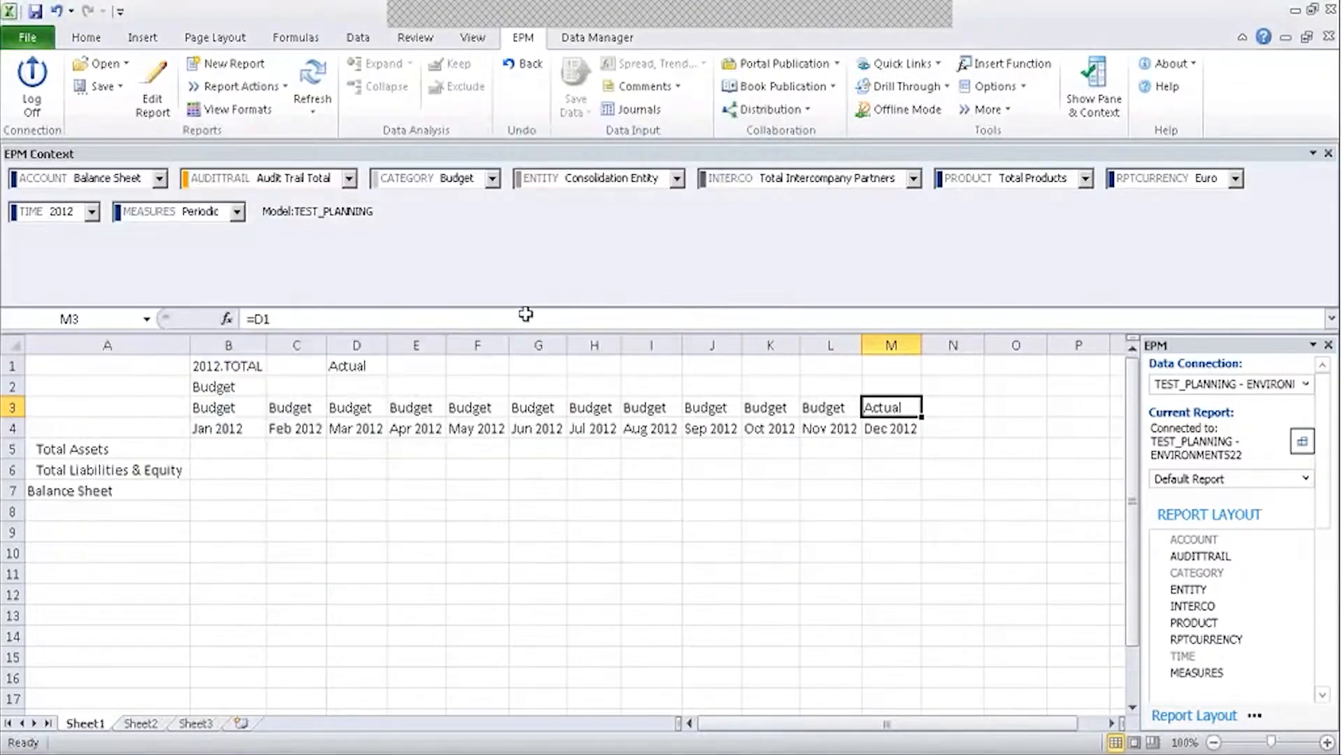
left_click(317, 313)
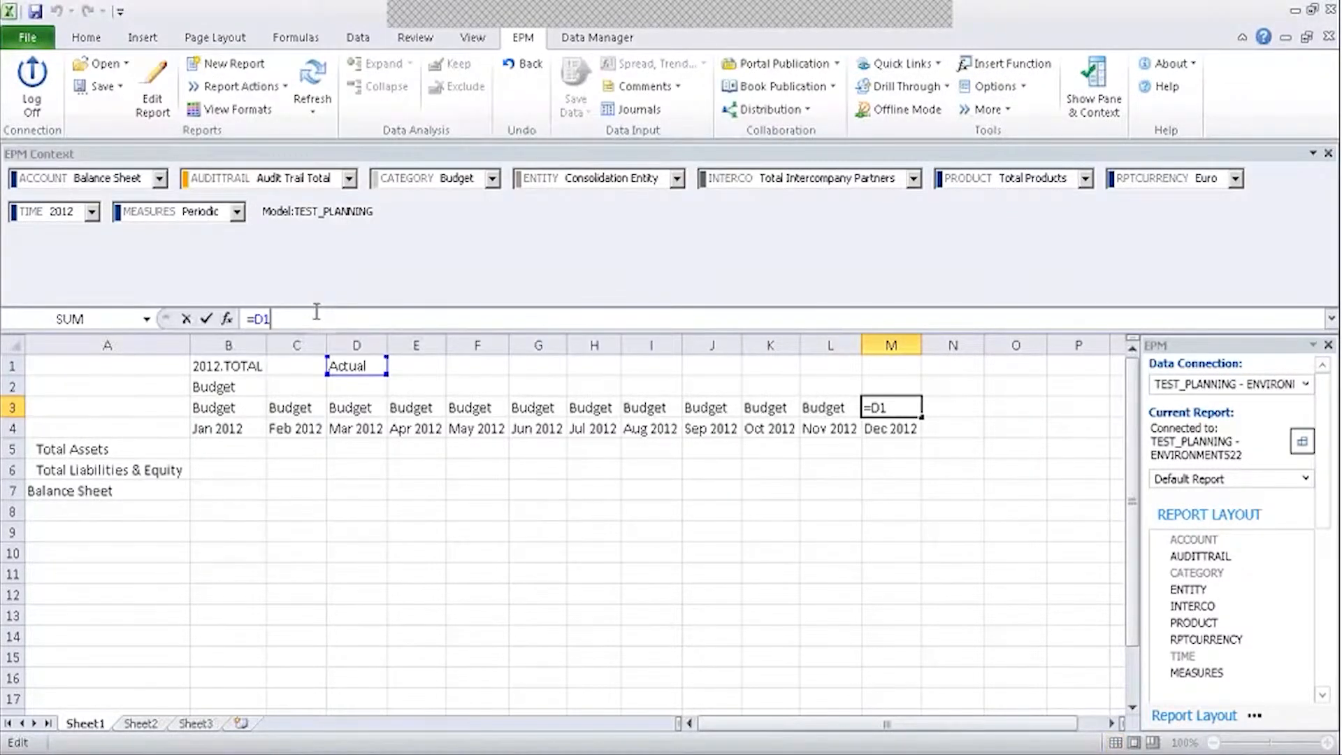
key("Return")
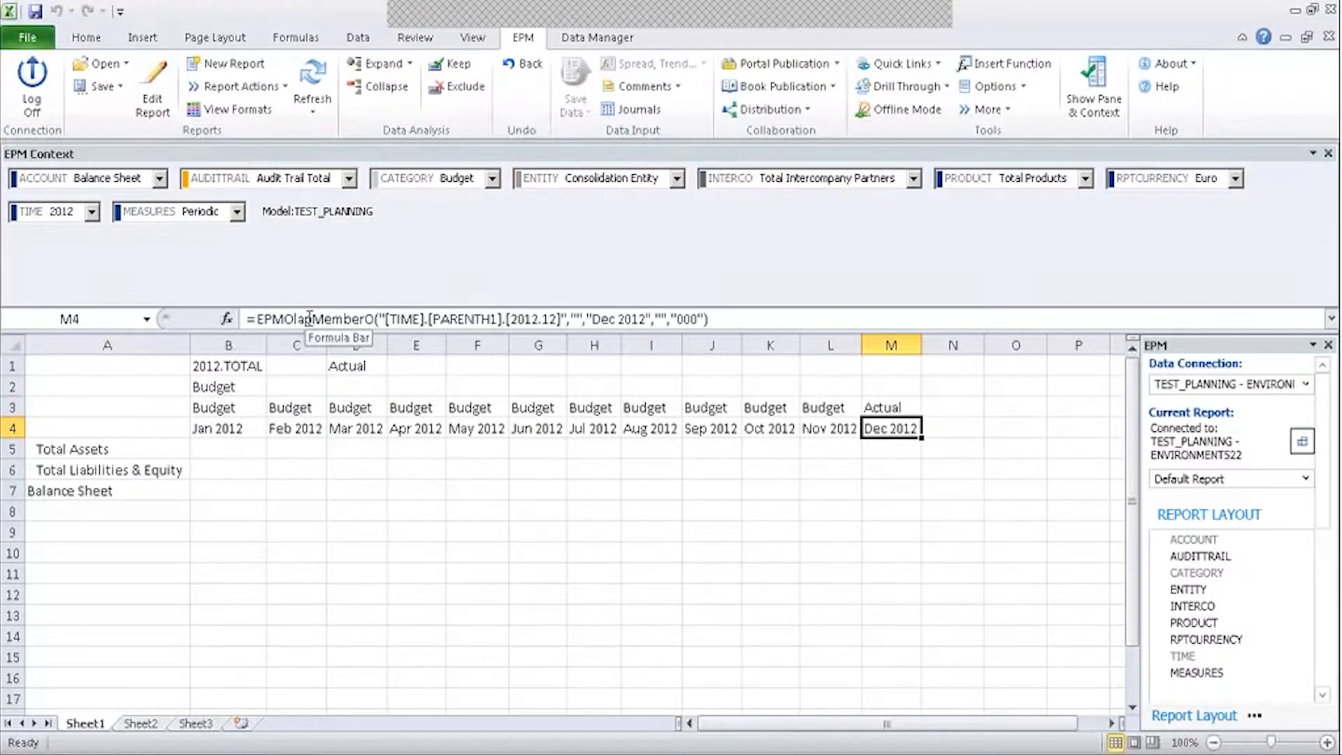
Verify M3 shows Actual and review the B2 and D1 formulas.
left_click(880, 411)
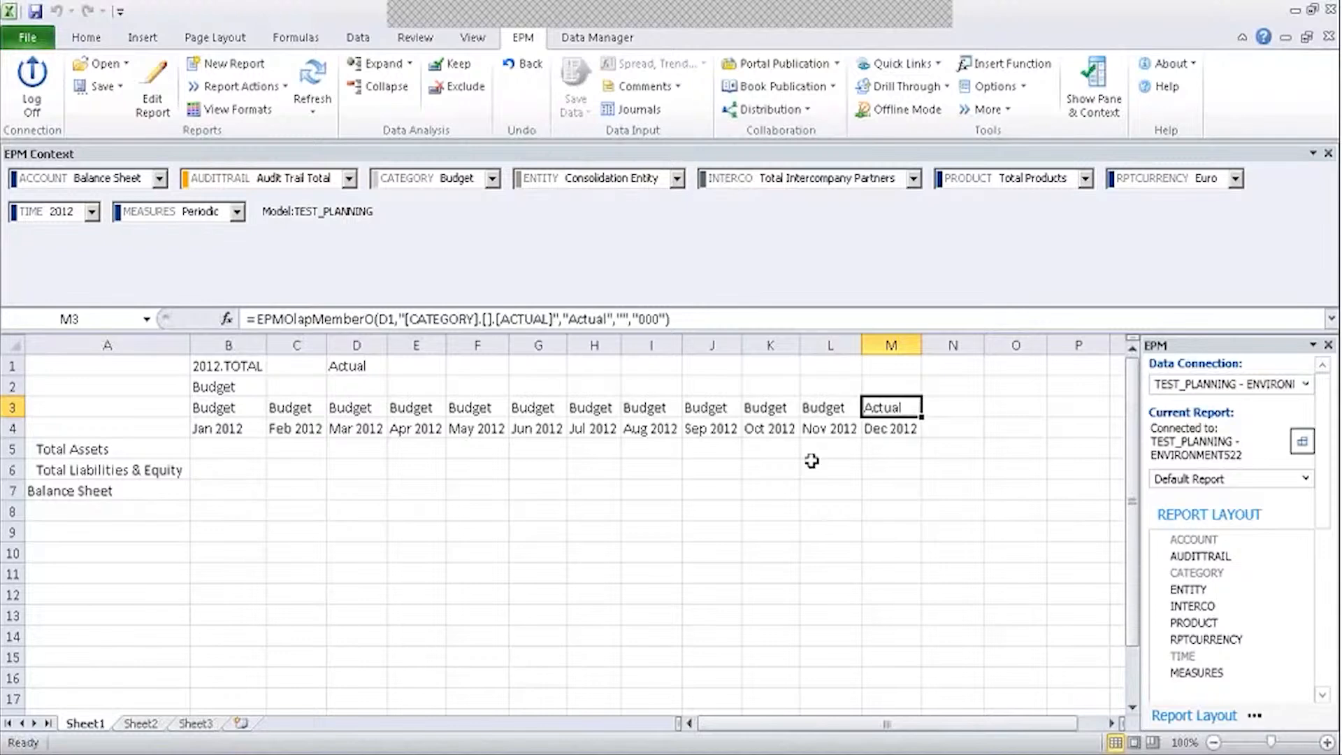
left_click(239, 392)
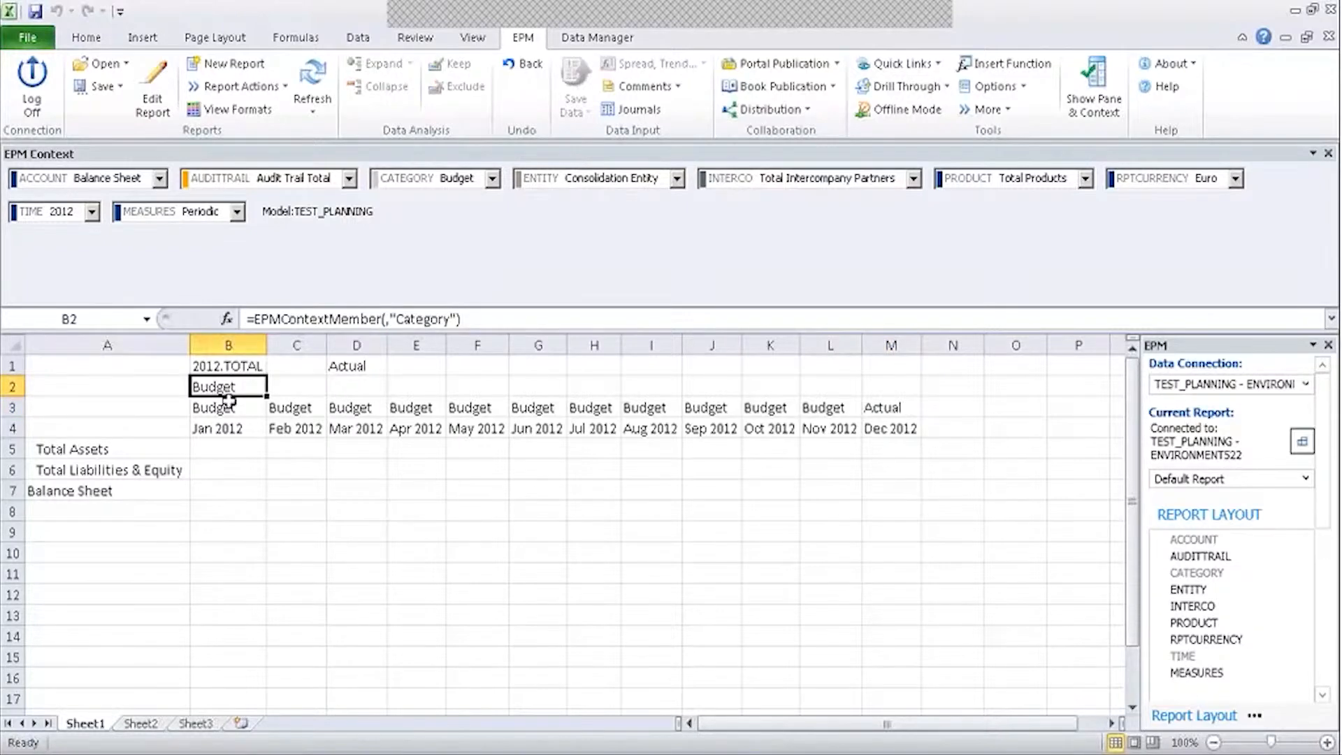
left_click(344, 365)
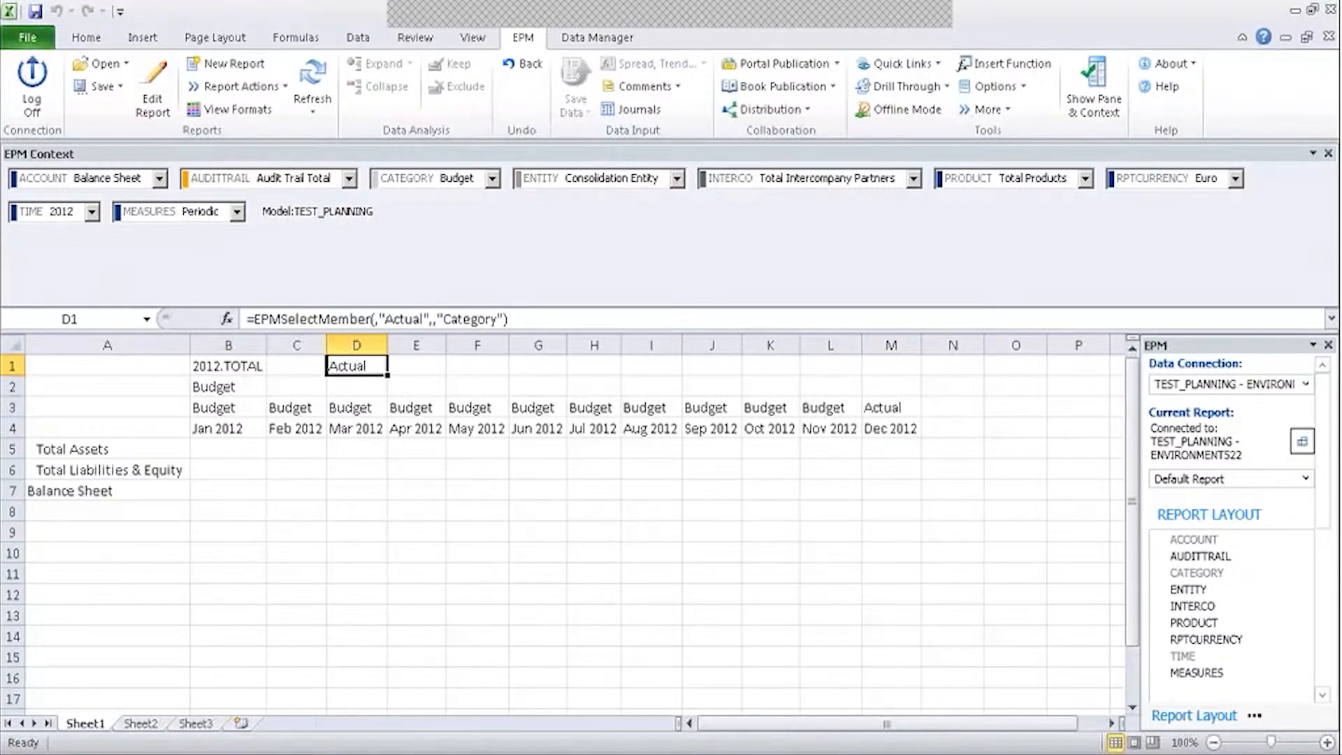
Move the report's starting cell from B5 down to B8 and rerun the report.
left_click(236, 387)
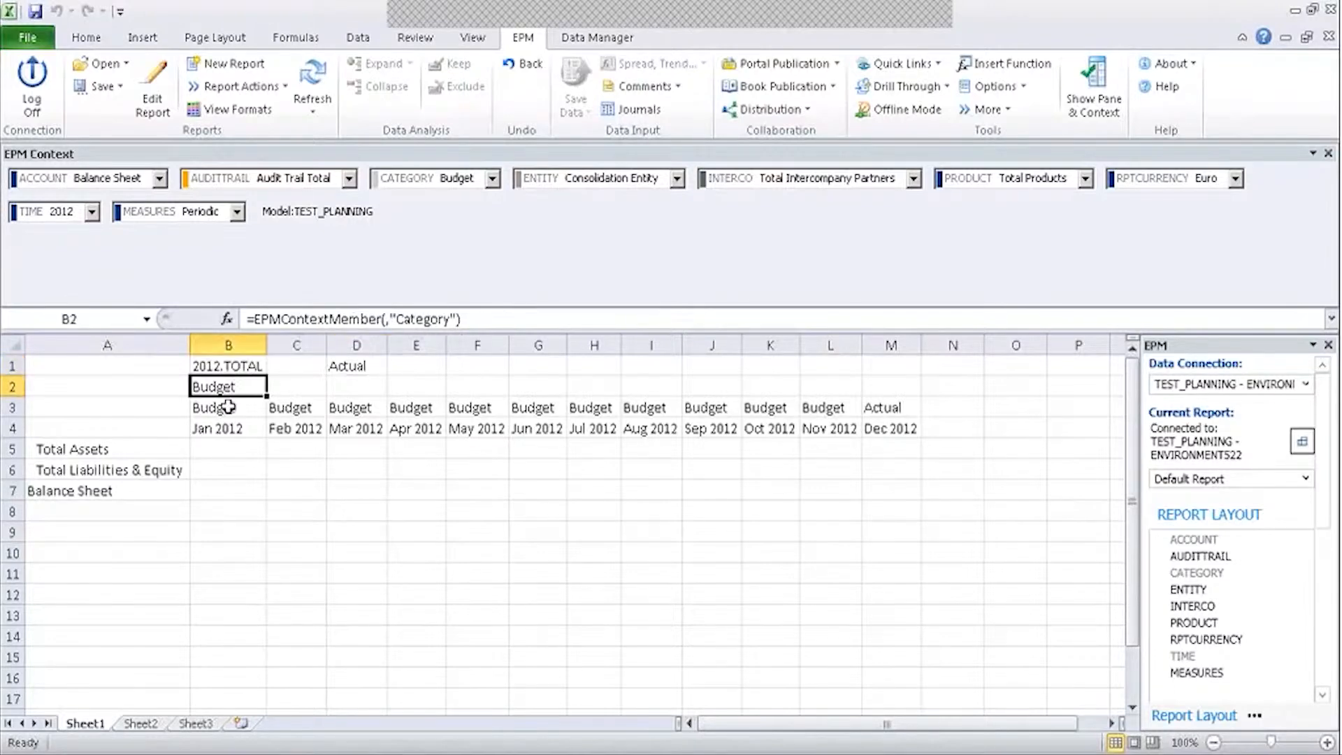
left_click(152, 90)
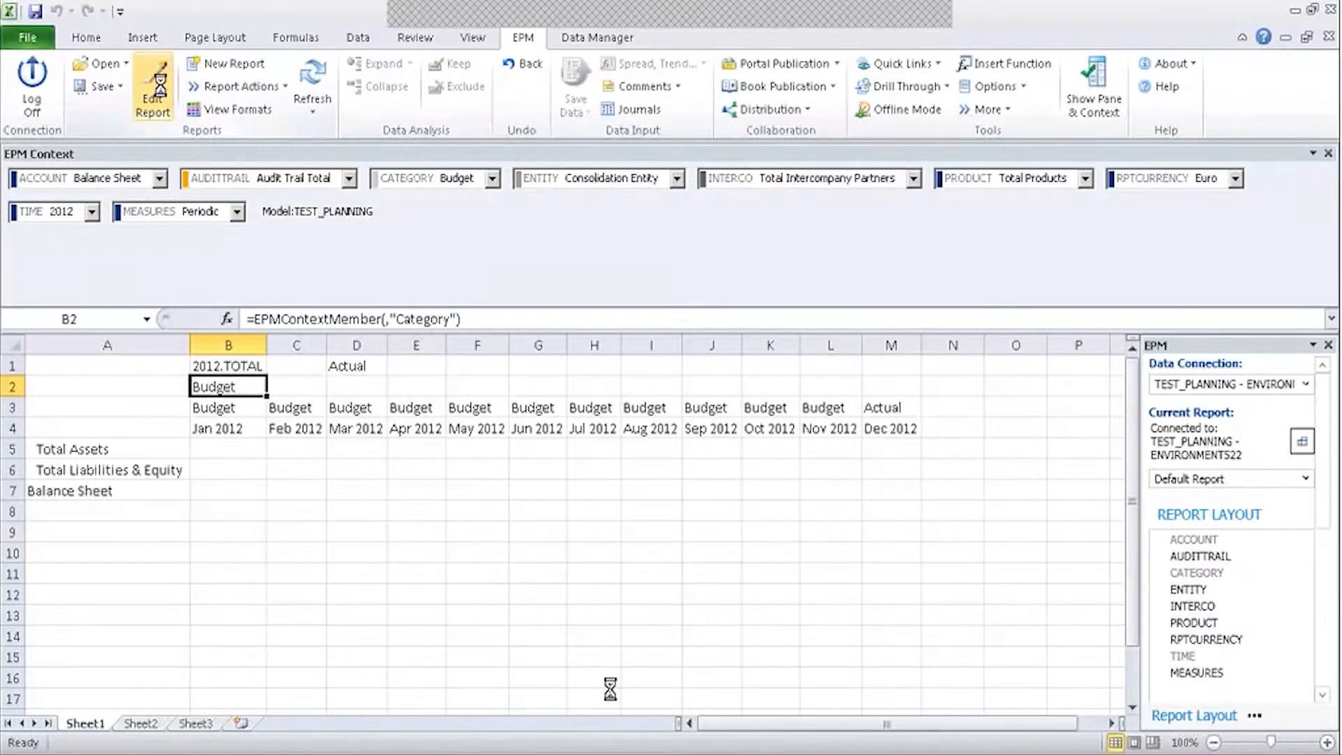
left_click(859, 544)
left_click(859, 545)
left_click(859, 544)
left_click(859, 545)
key("Return")
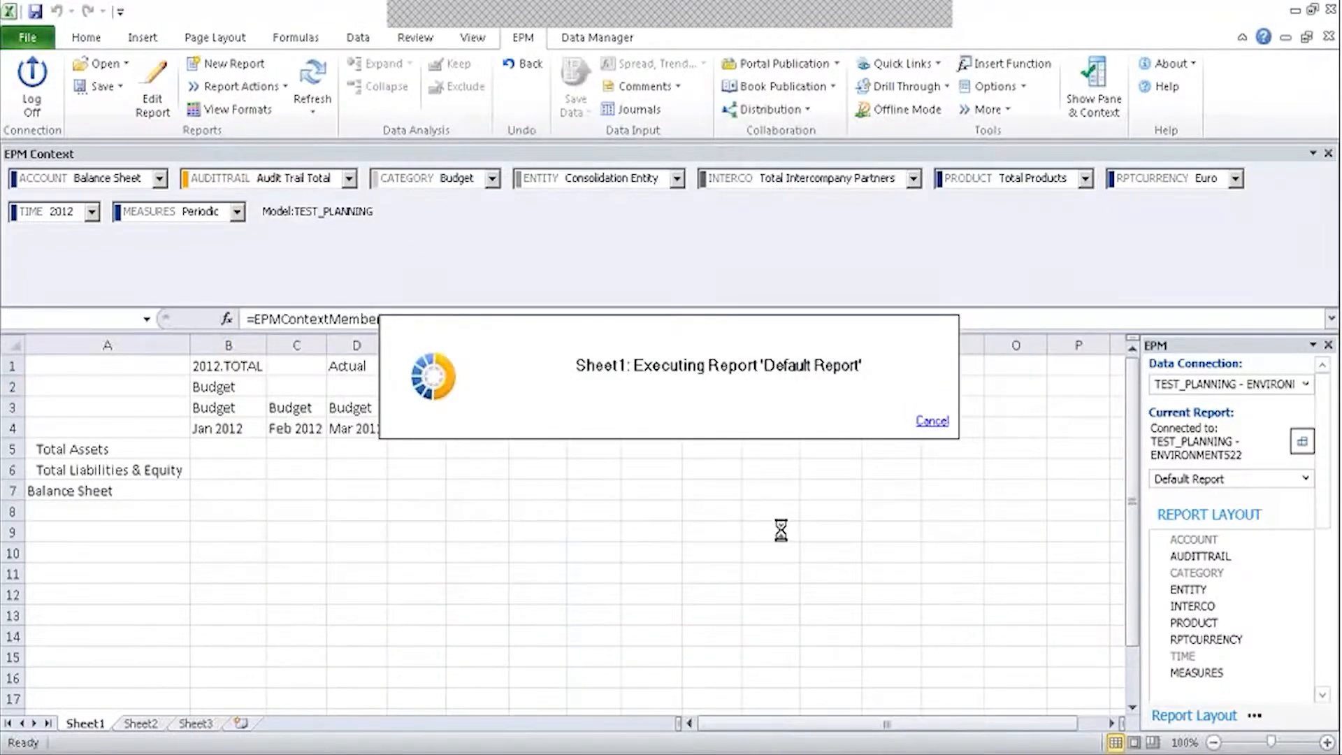
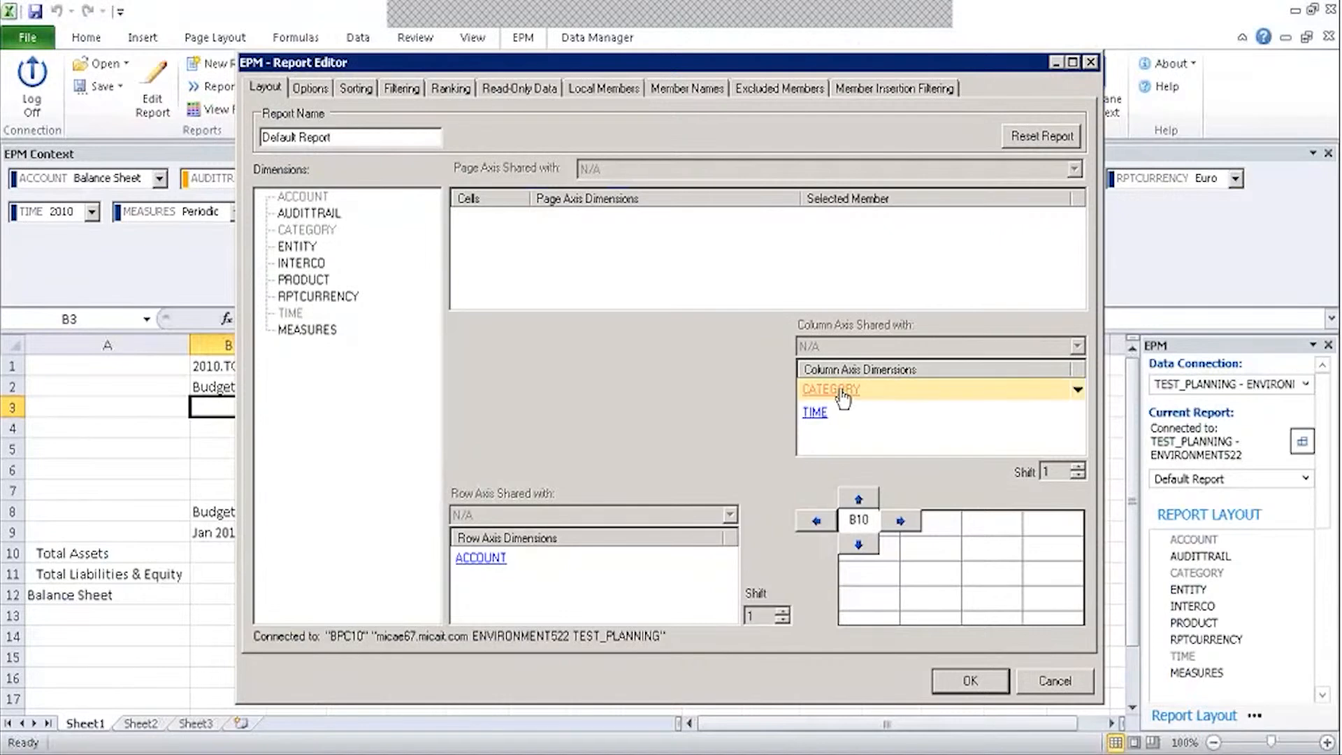
In the Report Editor, replace CATEGORY's fixed Budget member with Context (Budget).
left_click(844, 393)
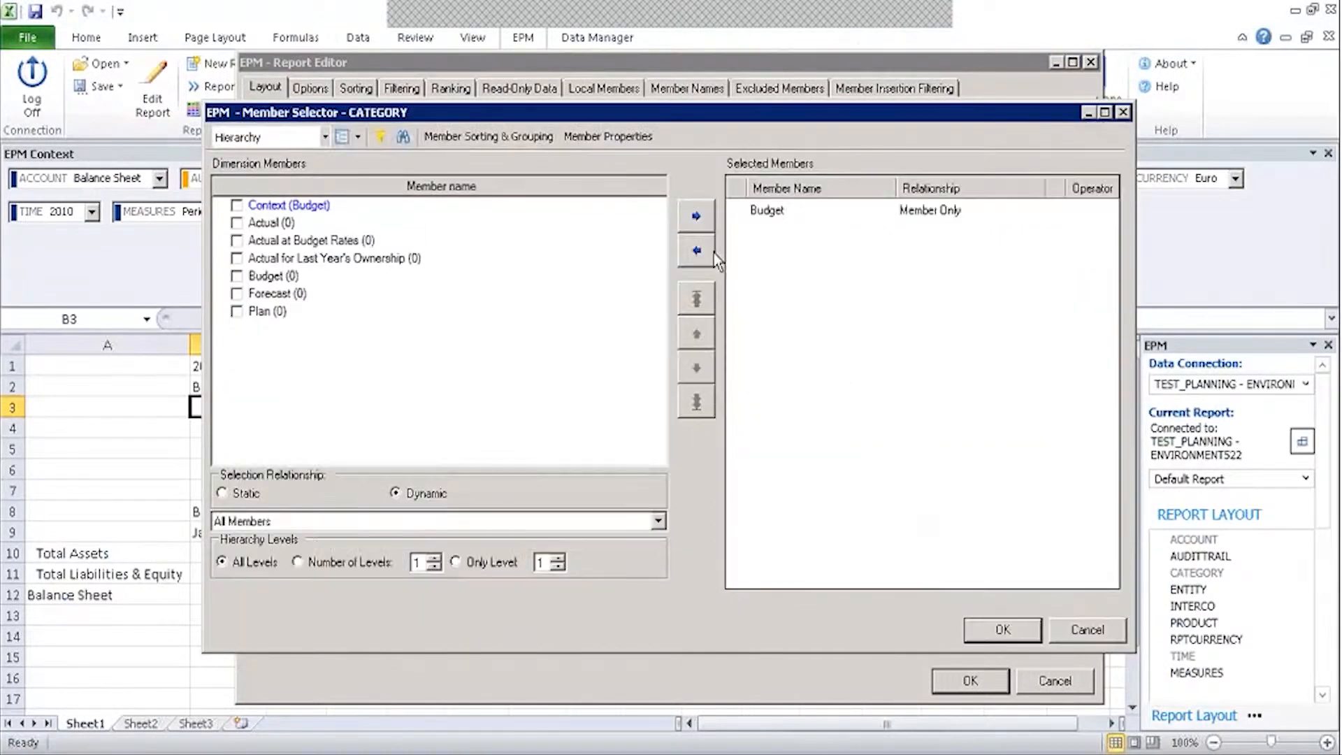
left_click(712, 253)
left_click(237, 205)
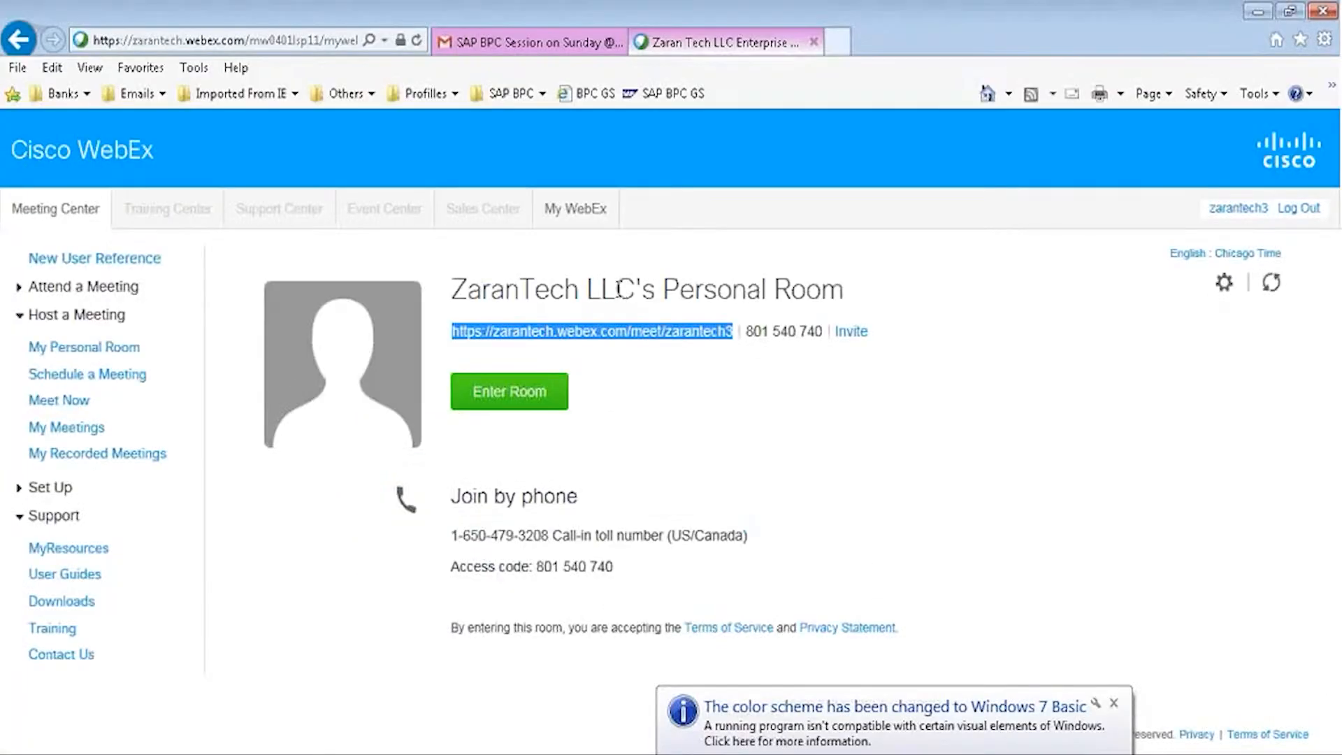
Deselect the Personal Room link and dismiss the colour-scheme notification on the WebEx page.
left_click(904, 319)
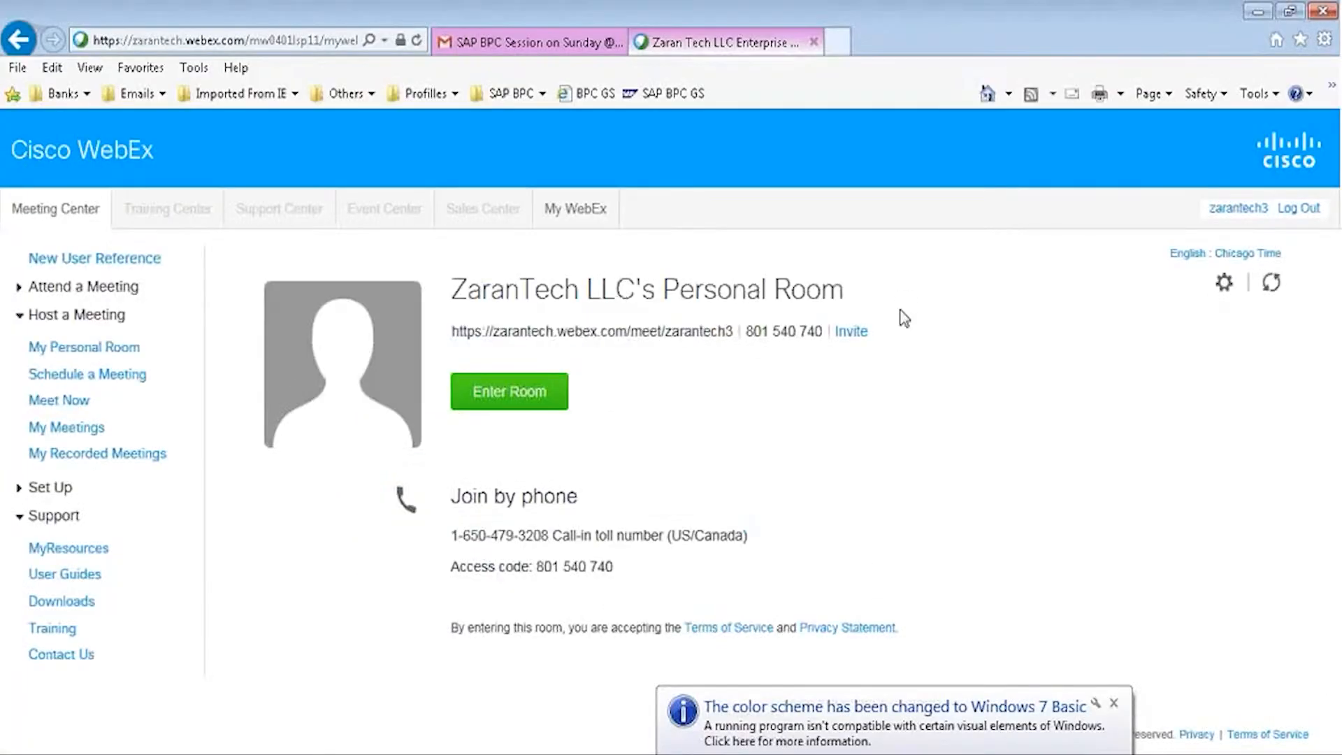
left_click(724, 710)
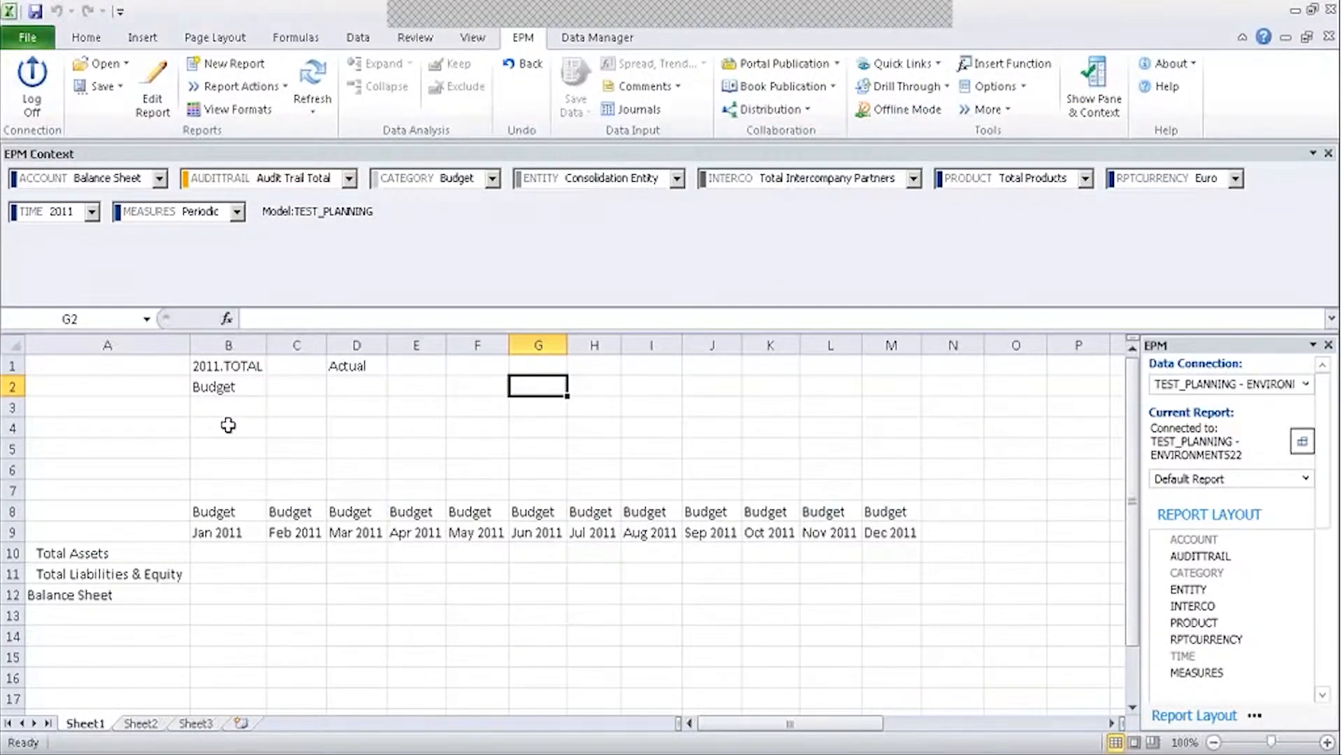
left_click(234, 370)
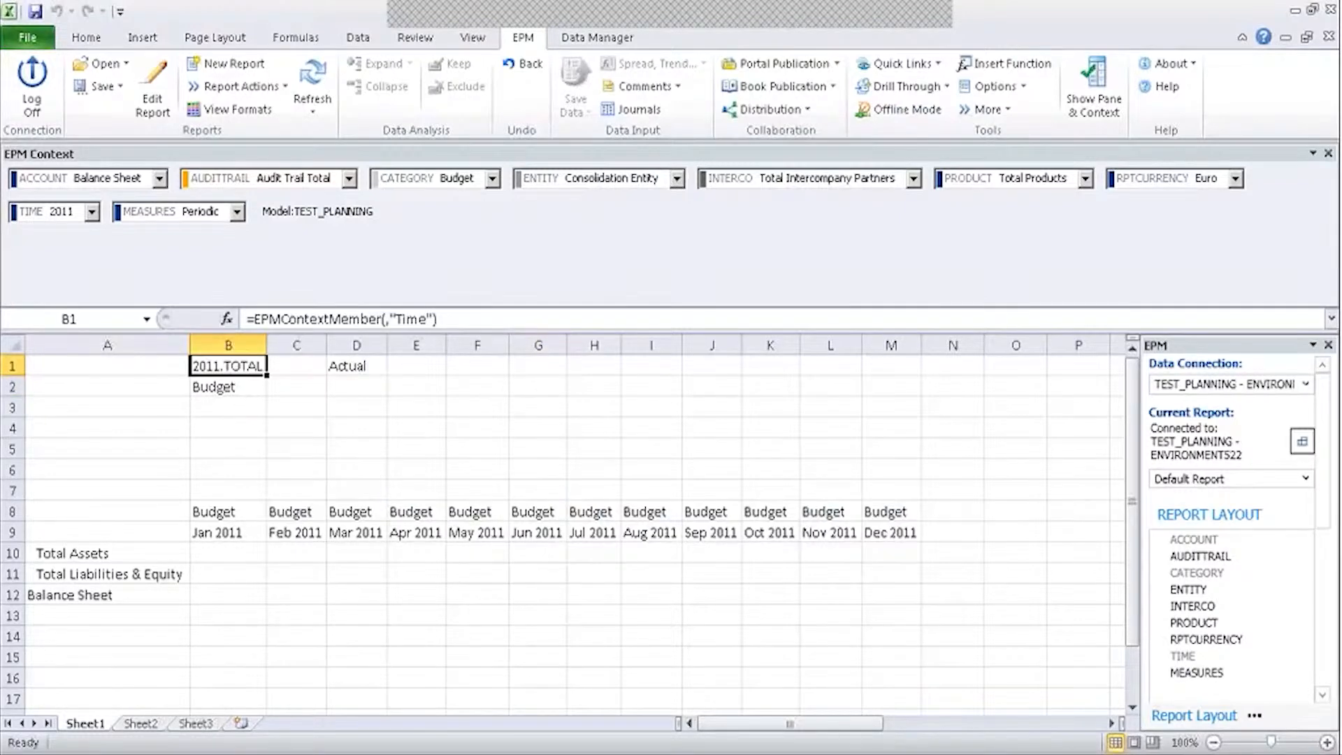
left_click(875, 518)
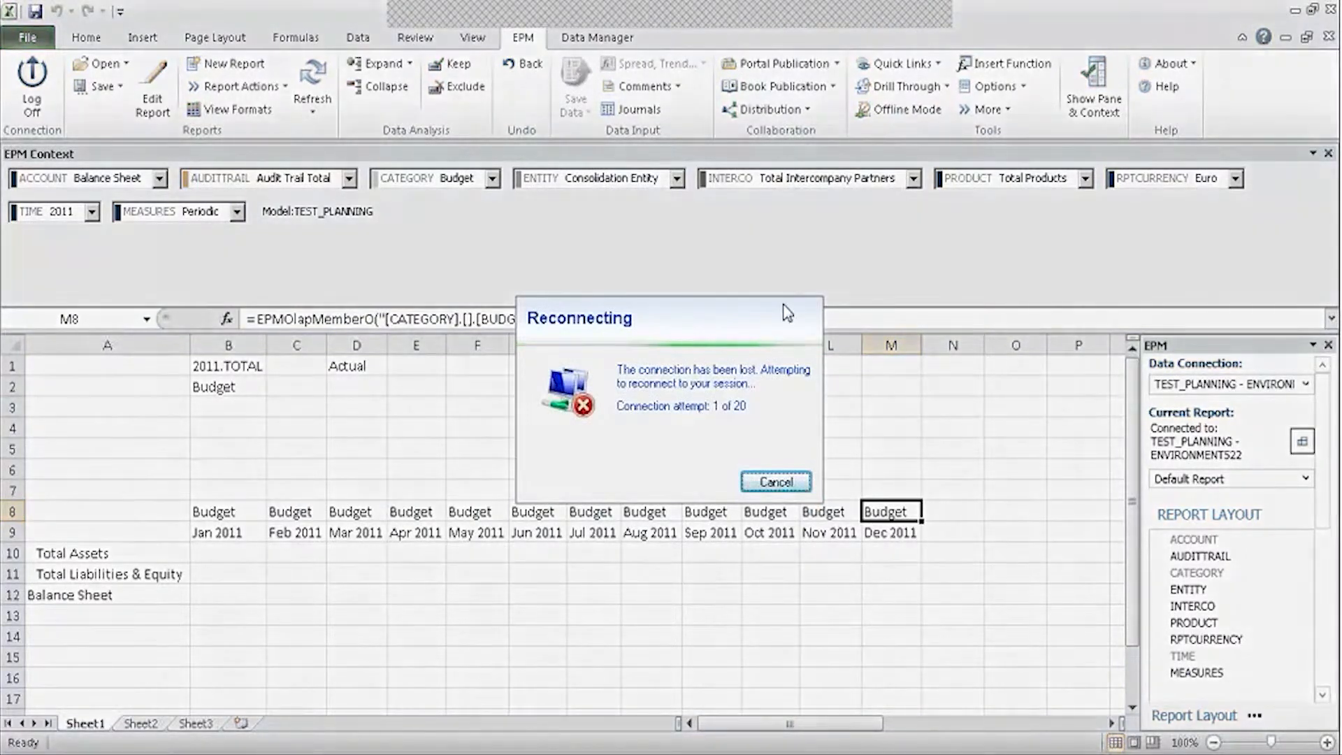
left_click(766, 484)
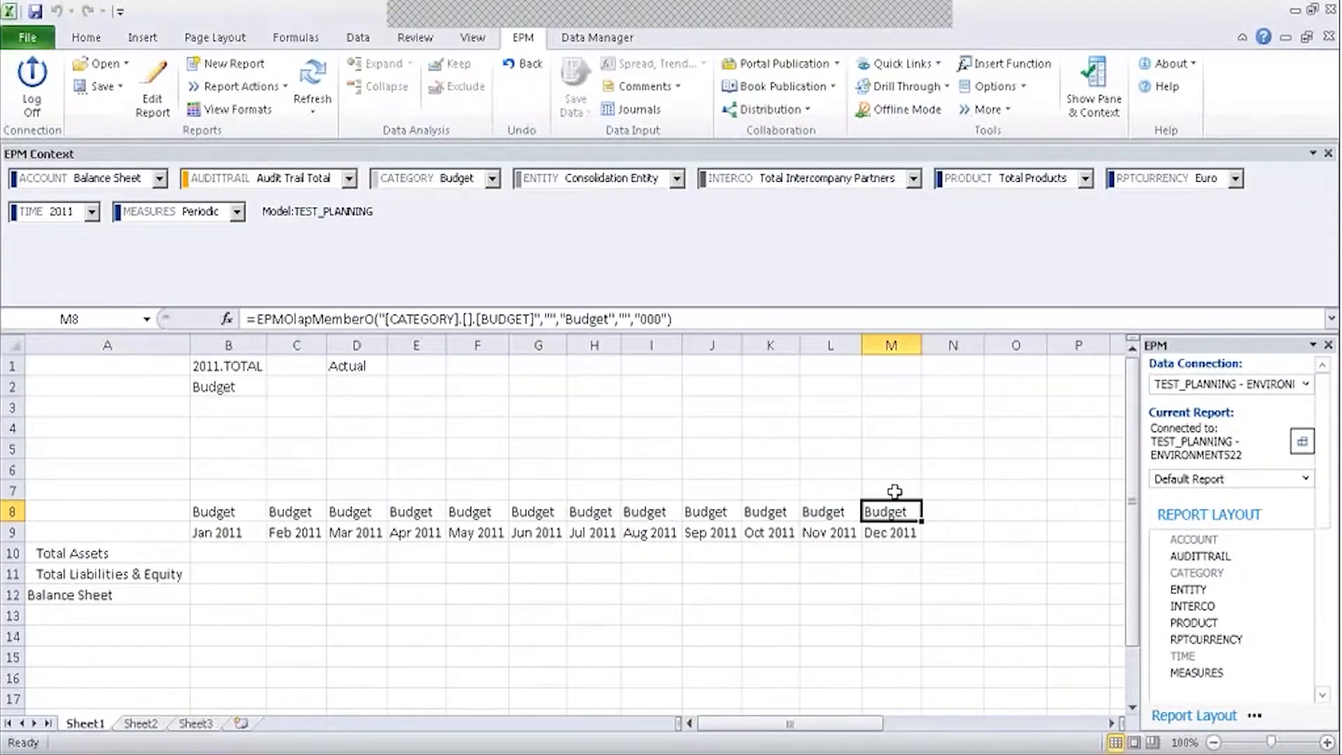
left_click(851, 475)
left_click(907, 514)
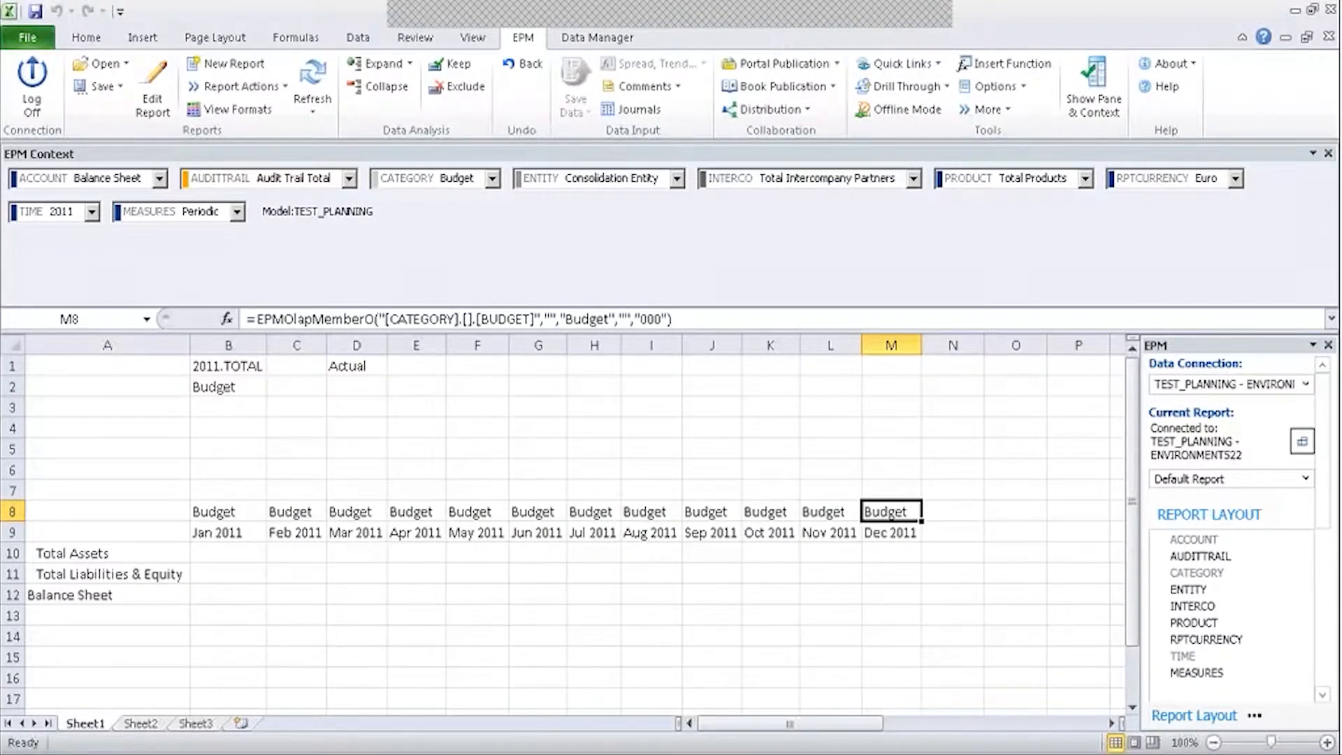
left_click(577, 410)
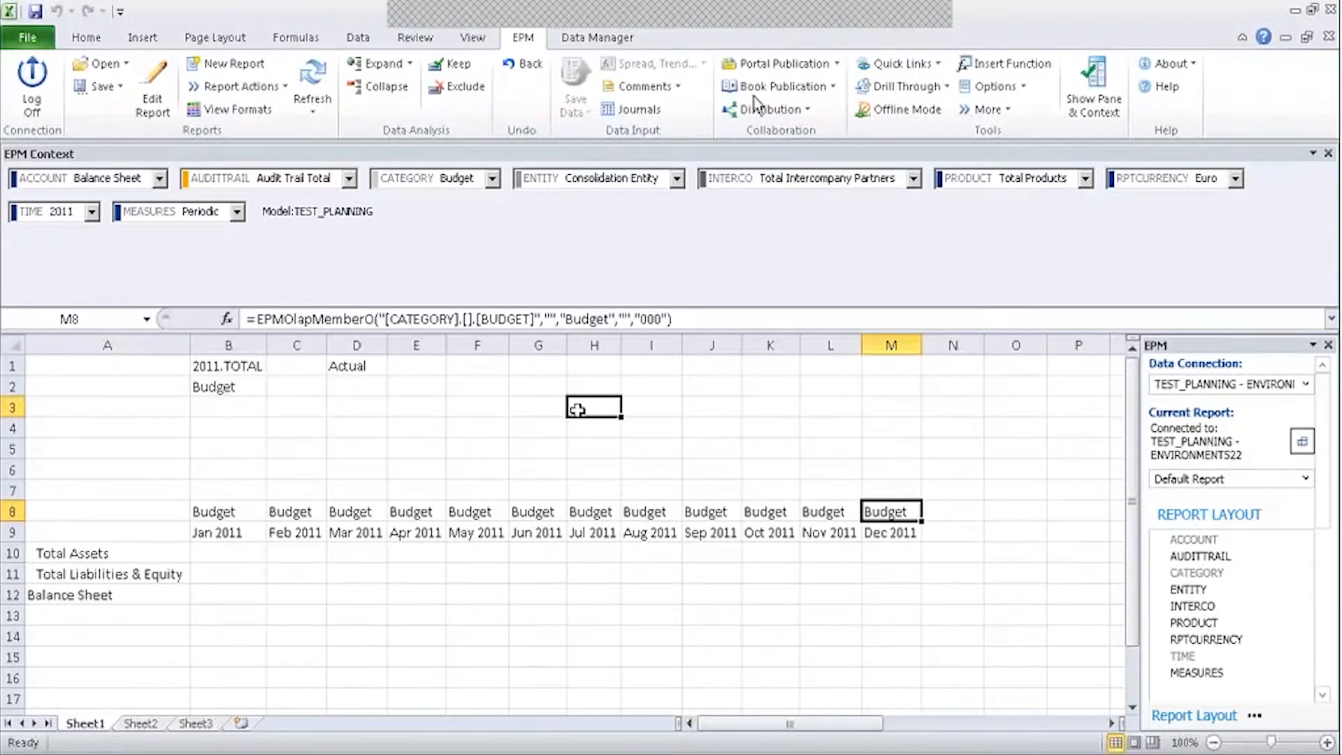
left_click(227, 407)
left_click(142, 409)
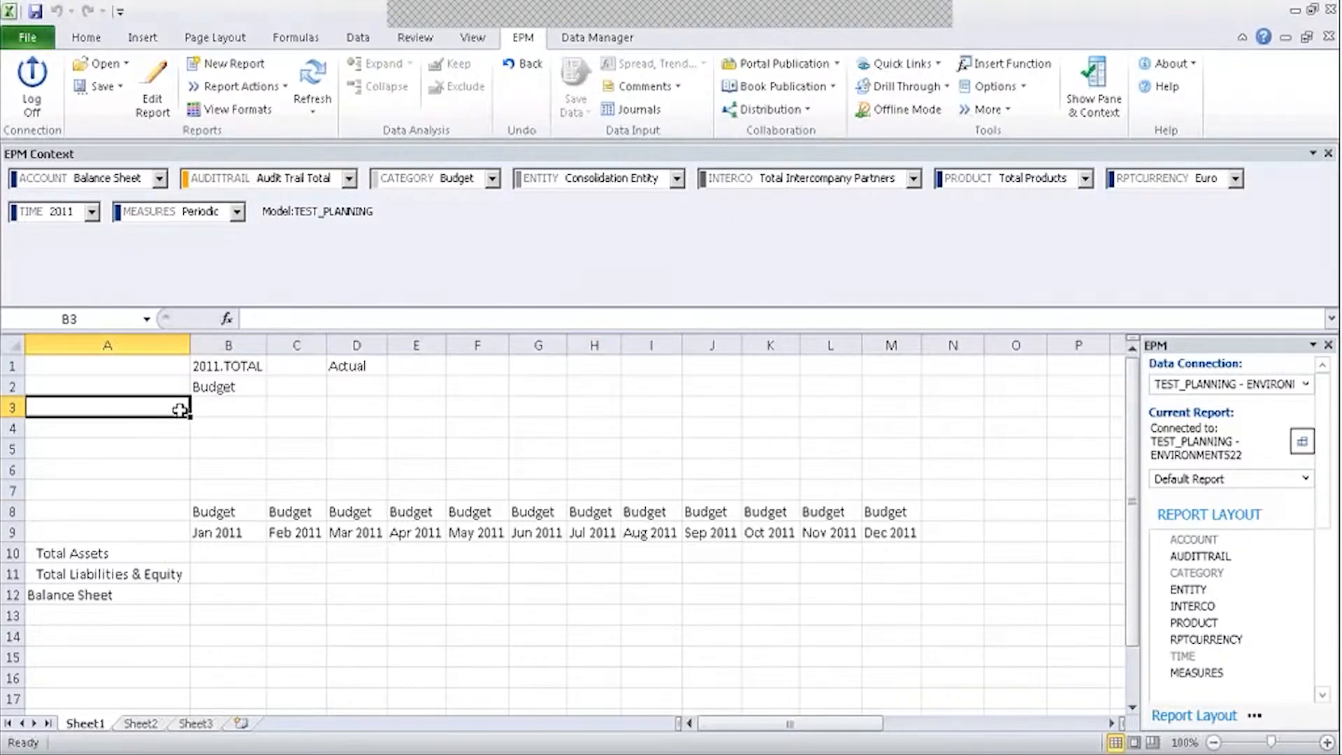
left_click(886, 469)
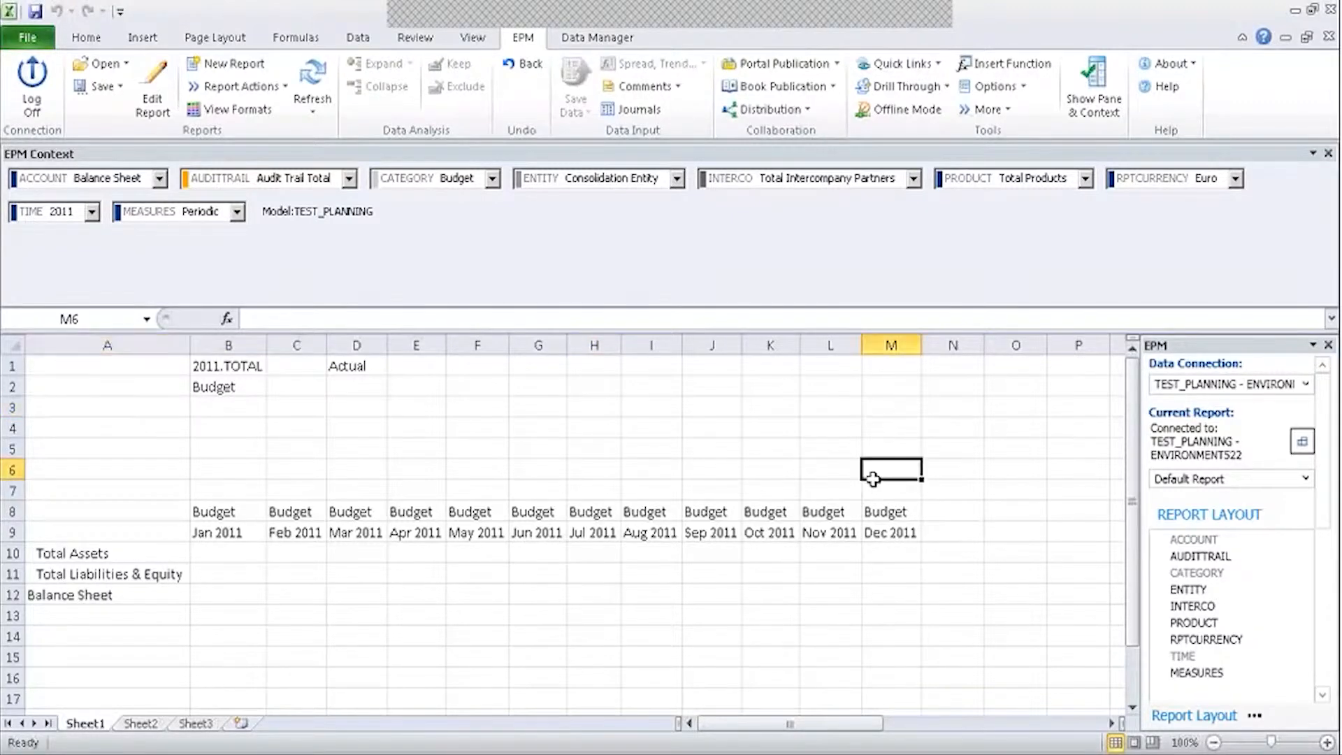
left_click(888, 512)
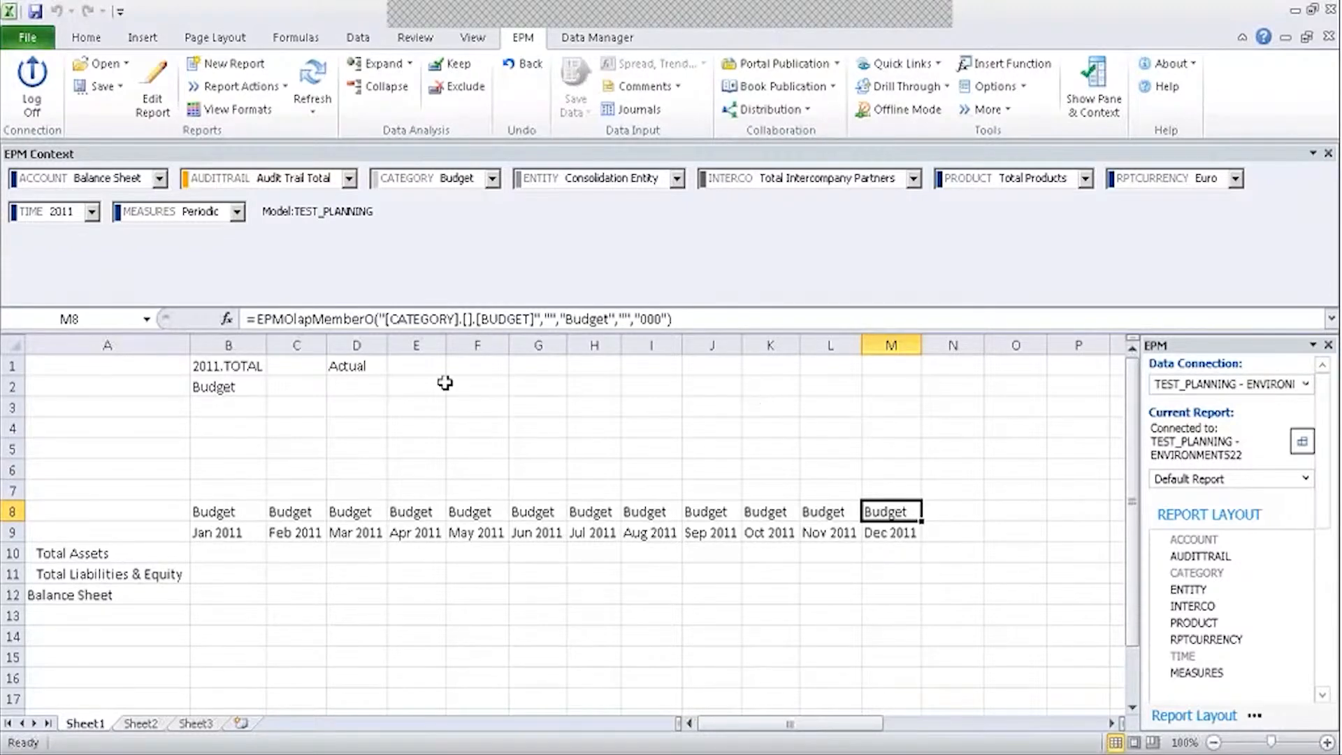
Enter =D1 in M8 so the Dec 2011 column's category shows Actual.
left_click(365, 366)
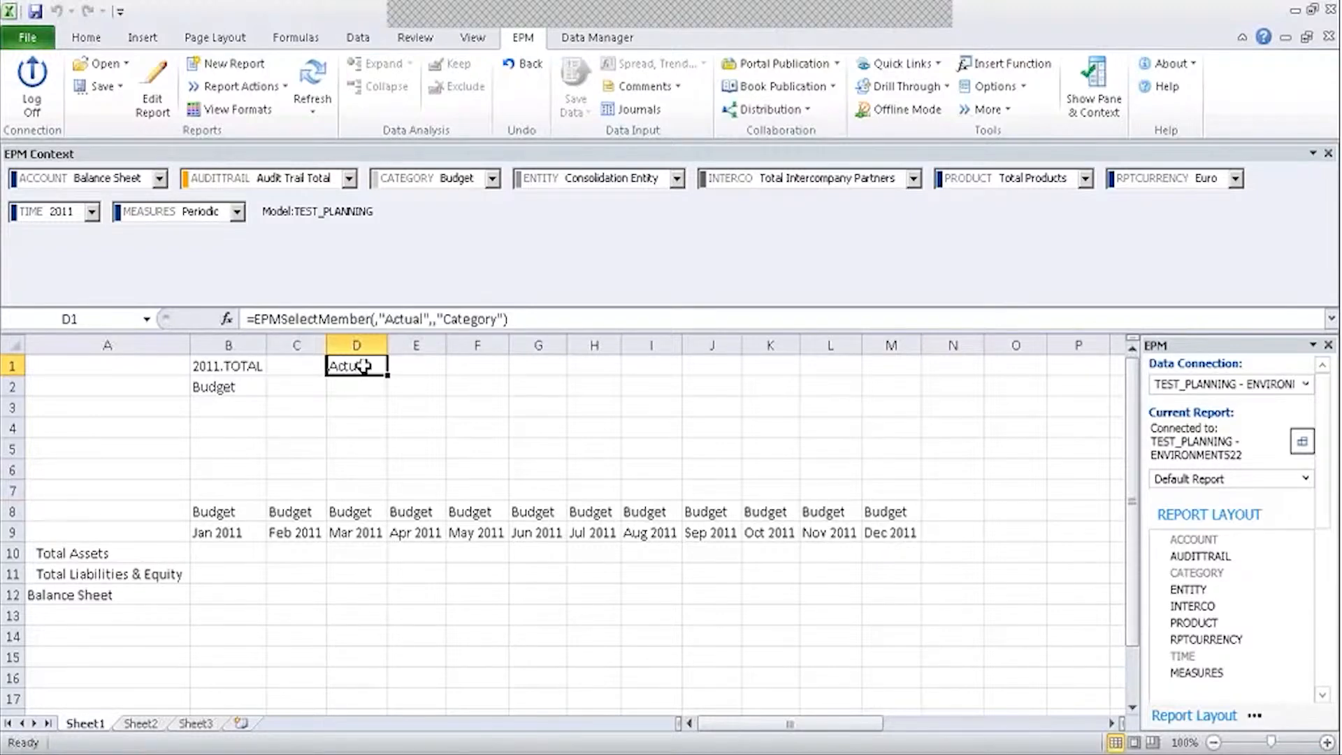
left_click(907, 516)
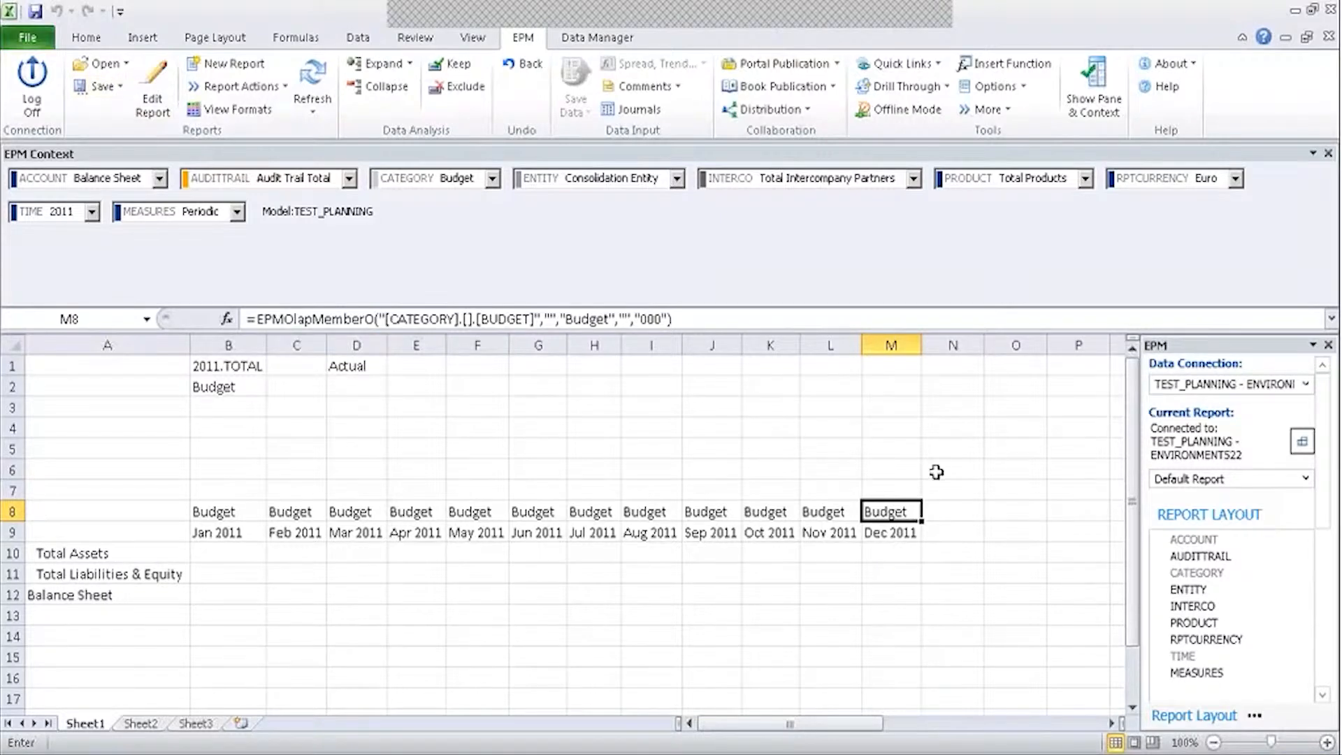
type("=")
left_click(372, 362)
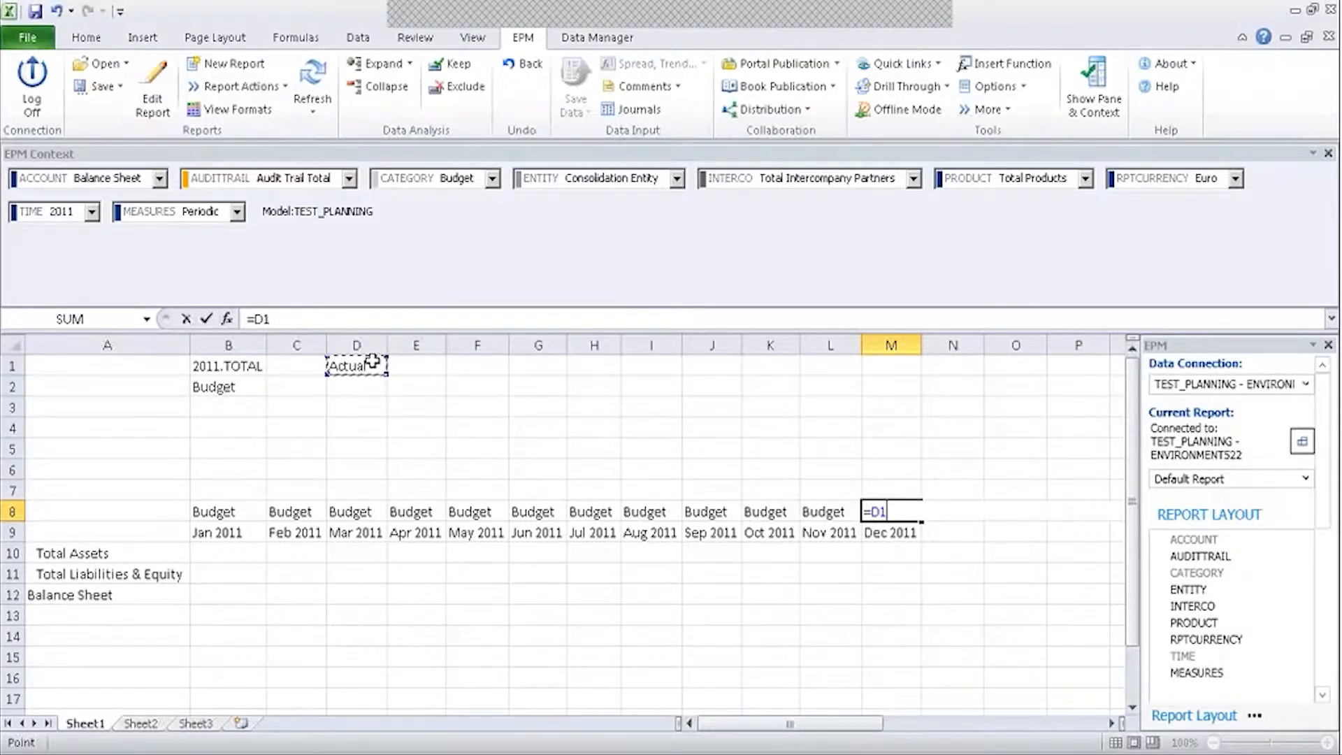
key("Return")
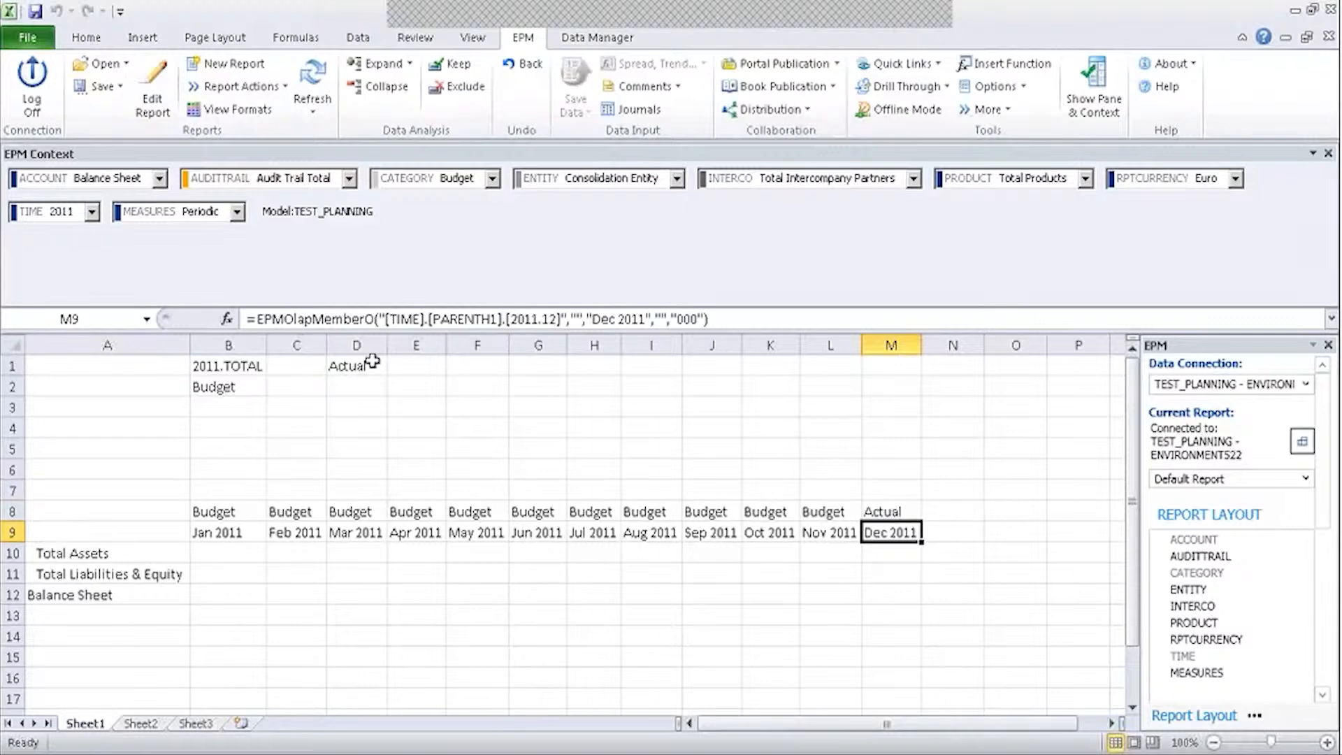
Compare the M8 category and M9 time formulas, and check time cell B1.
left_click(914, 517)
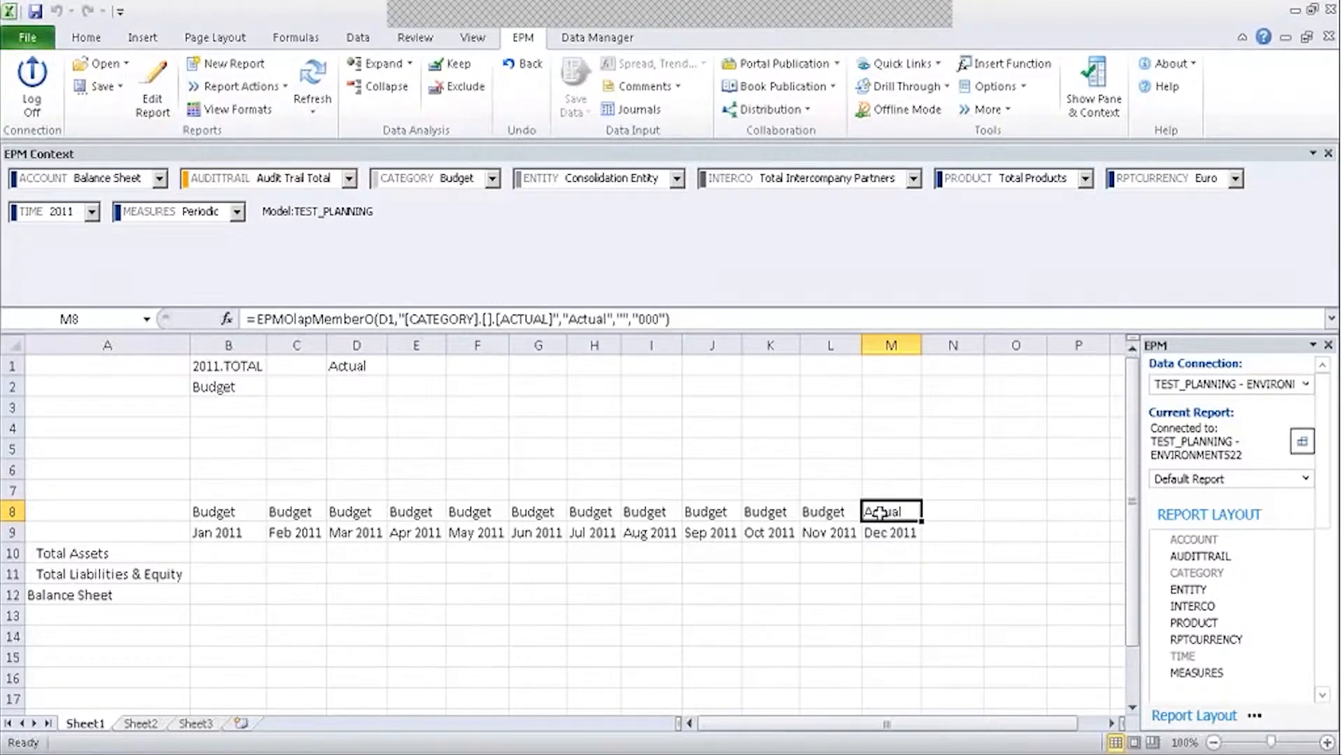
left_click(918, 533)
left_click(898, 514)
left_click(892, 534)
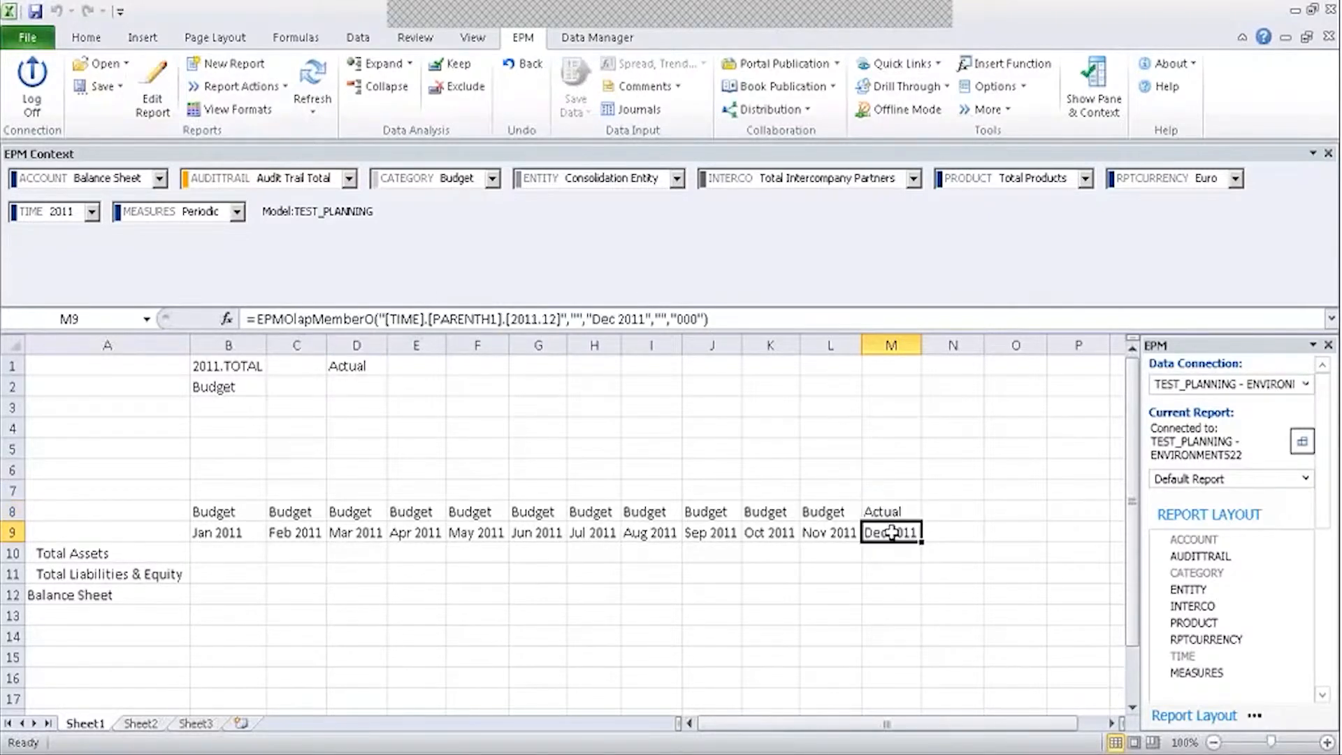
left_click(895, 515)
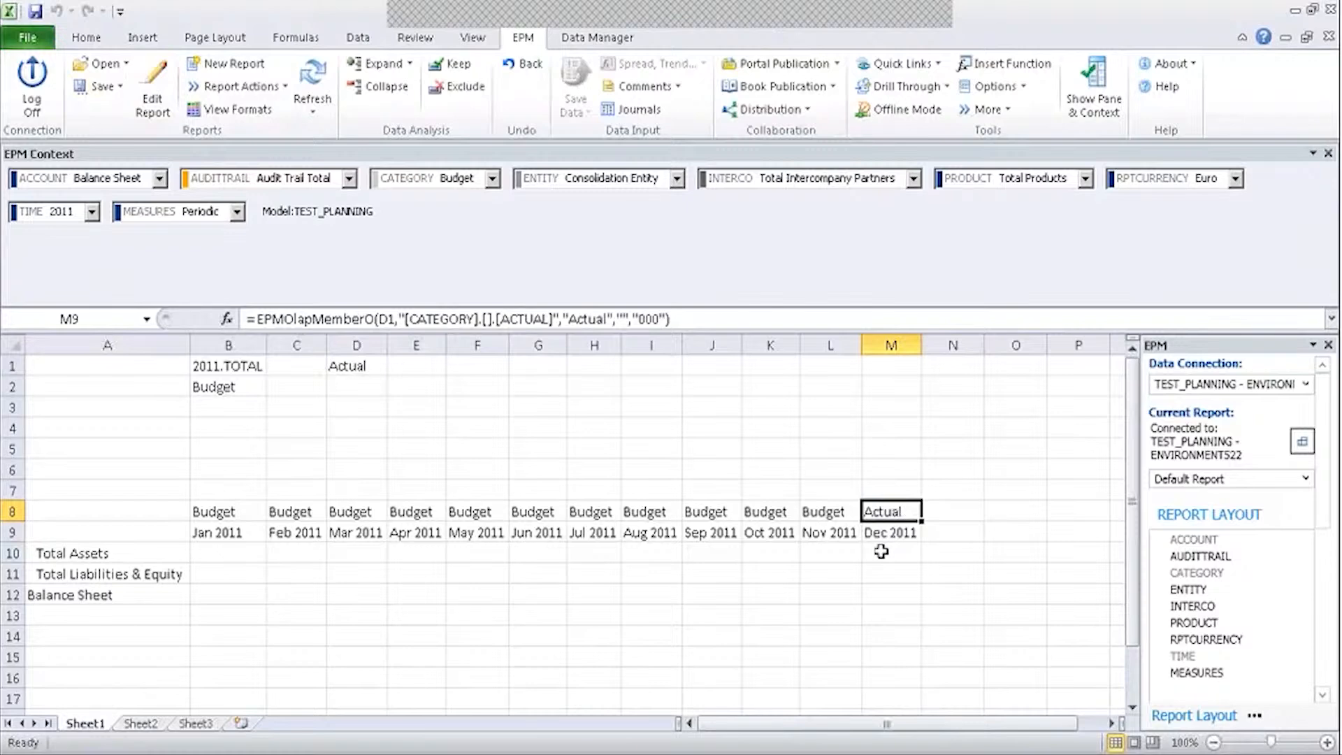
left_click(899, 534)
left_click(223, 360)
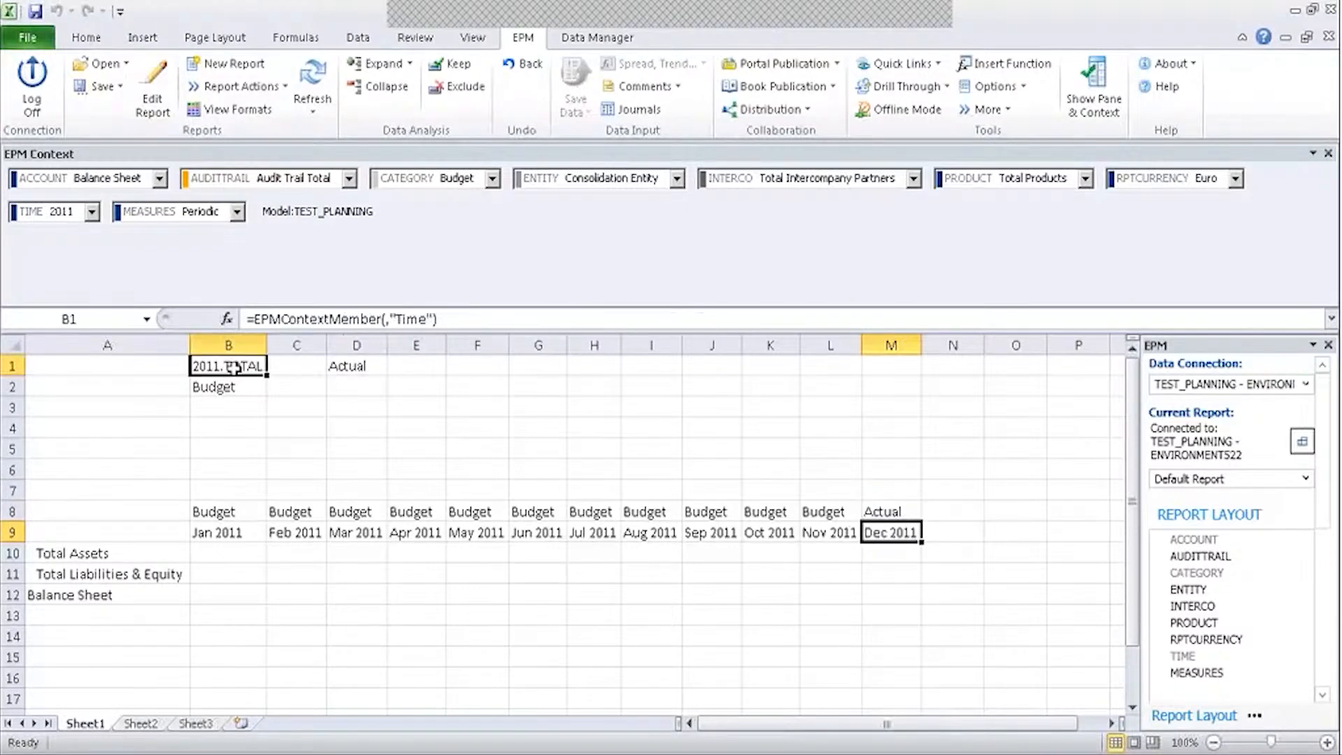
Review the TIME member selection in the Report Editor and close it without changes.
left_click(167, 87)
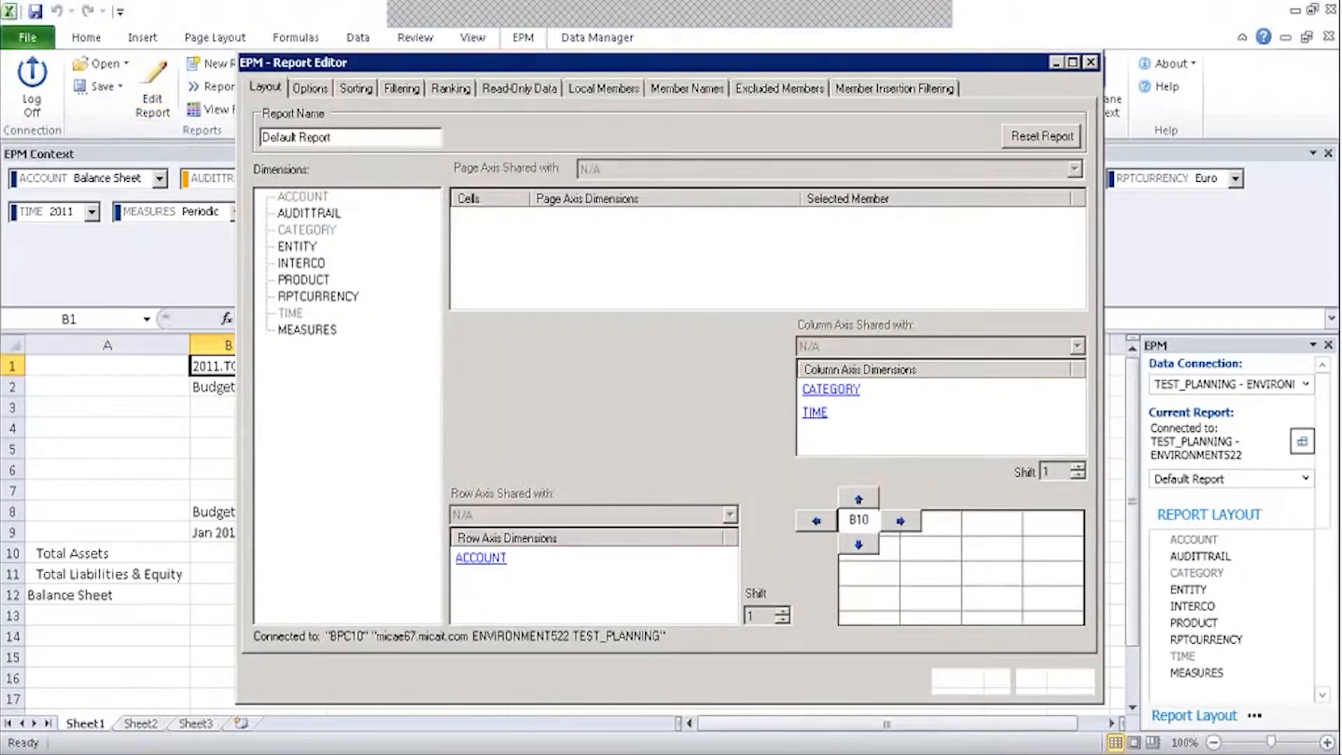
double_click(814, 412)
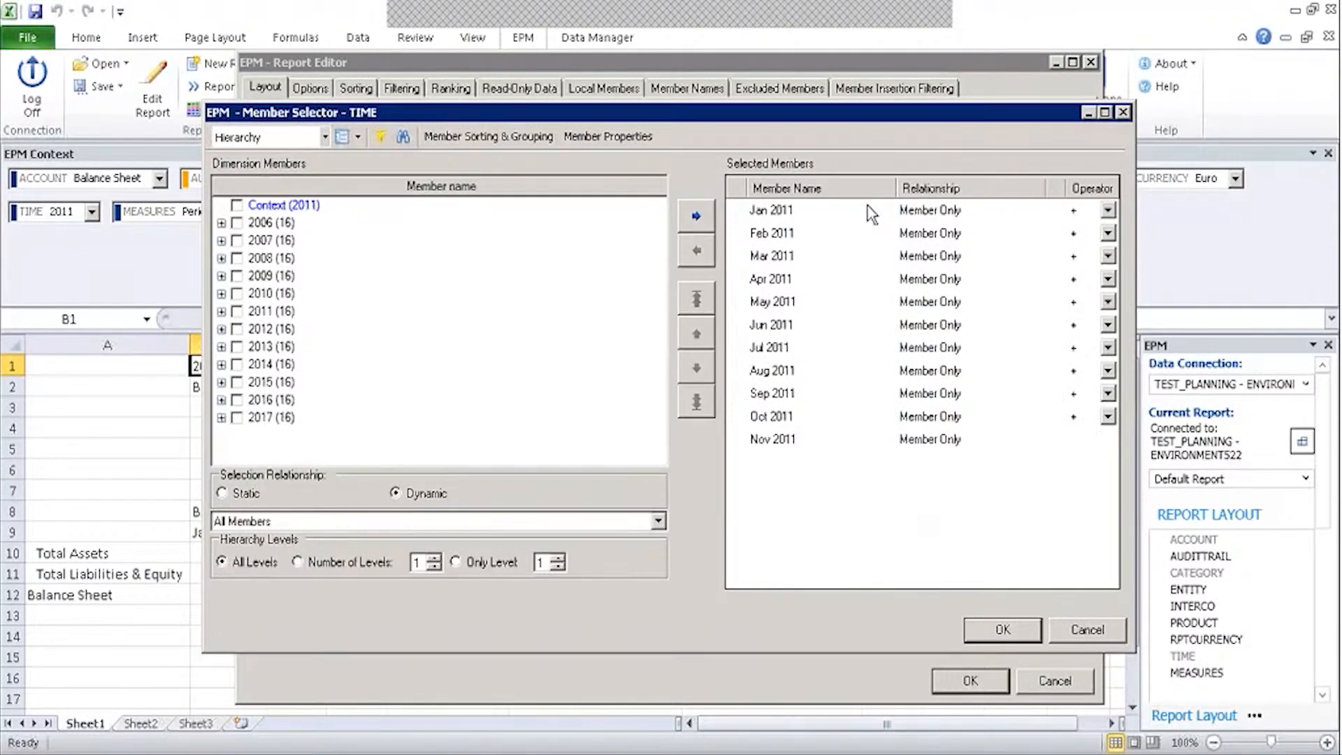
left_click(1082, 631)
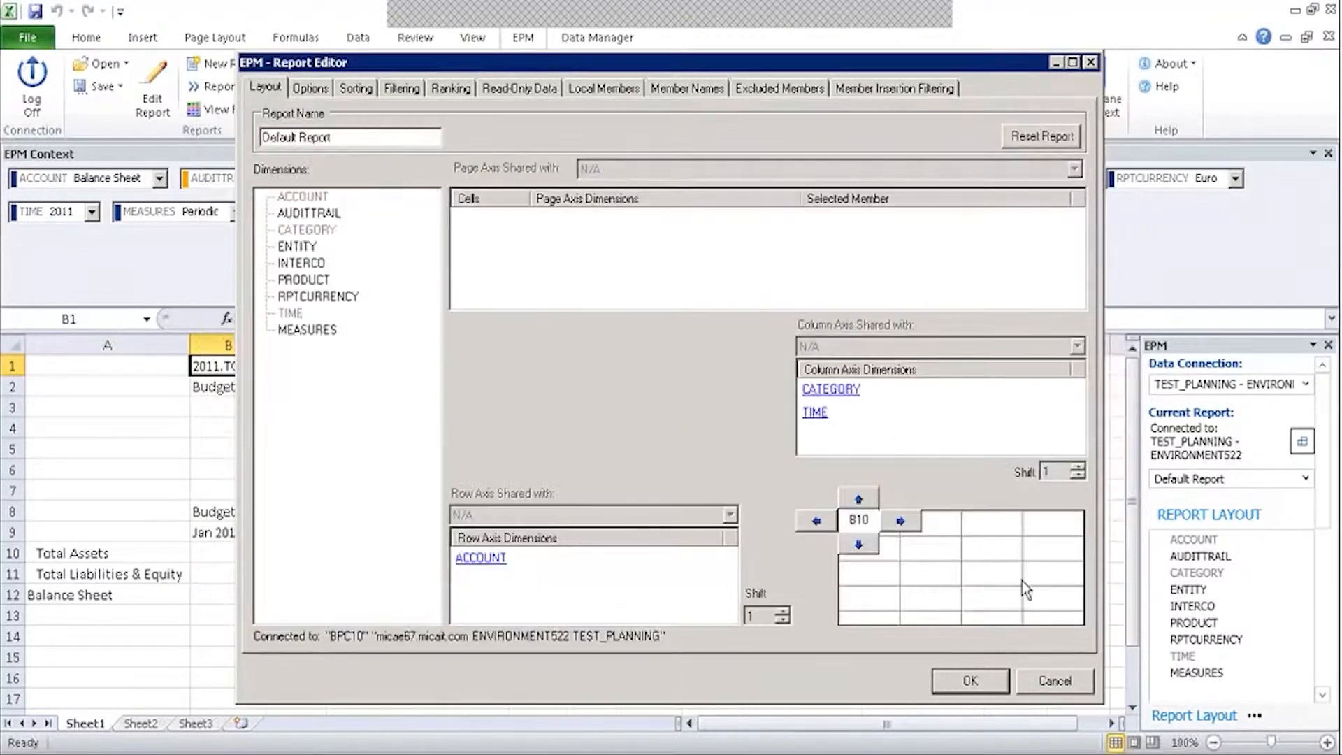
left_click(1055, 681)
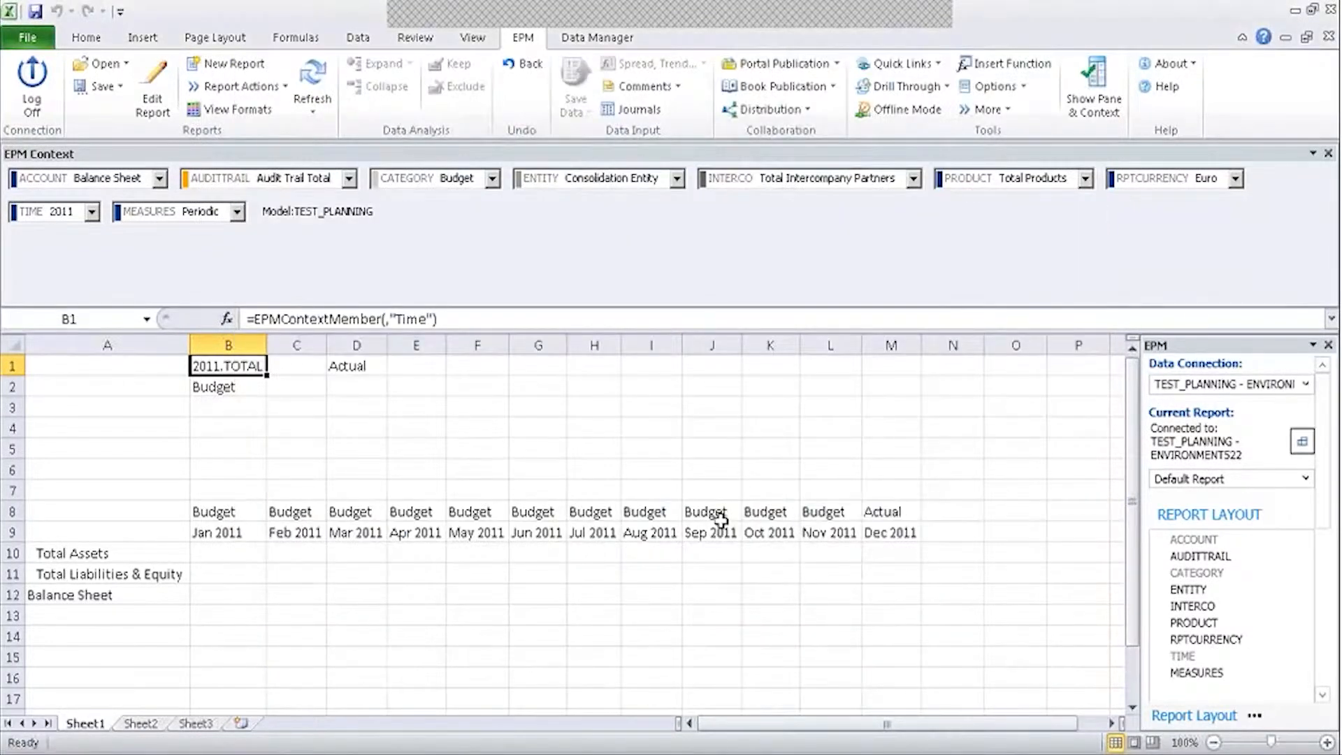
Enter =B2 in M8 so the Dec 2011 category follows the Budget cell.
left_click(889, 511)
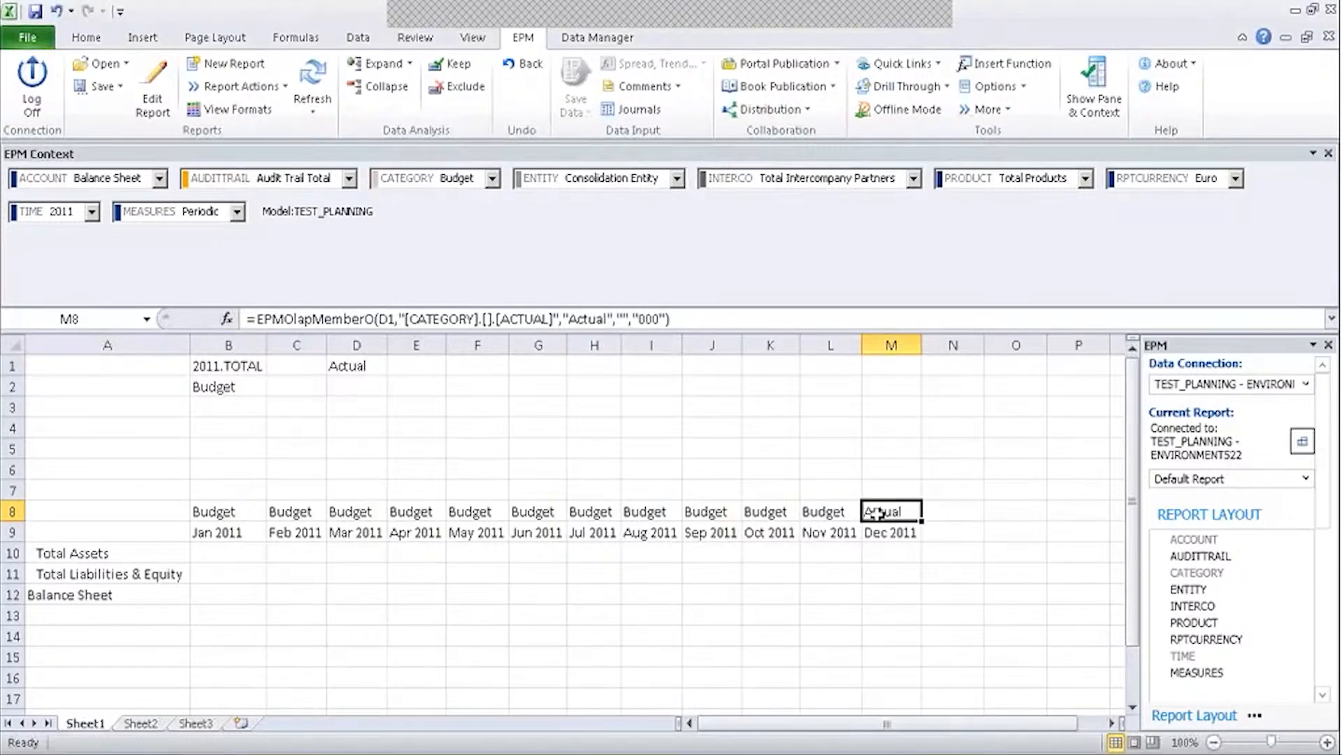
type("=")
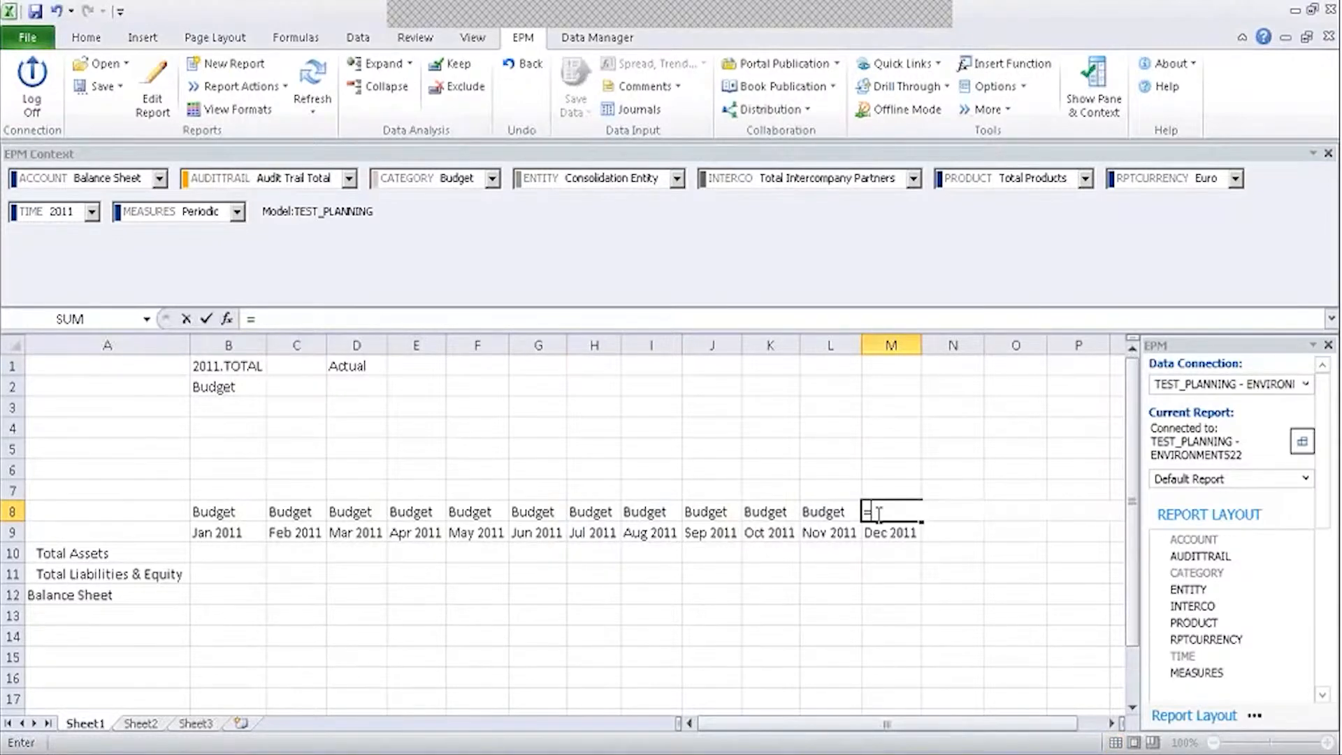
left_click(228, 390)
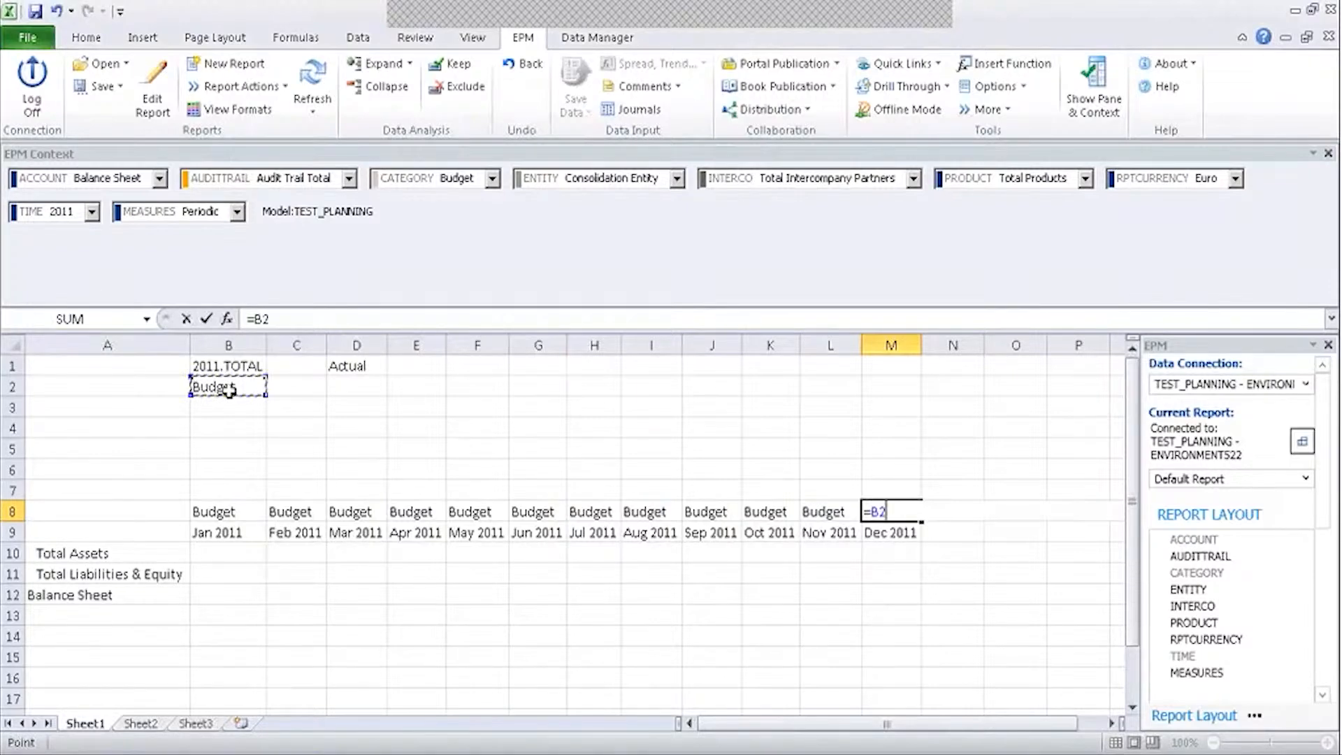
key("Return")
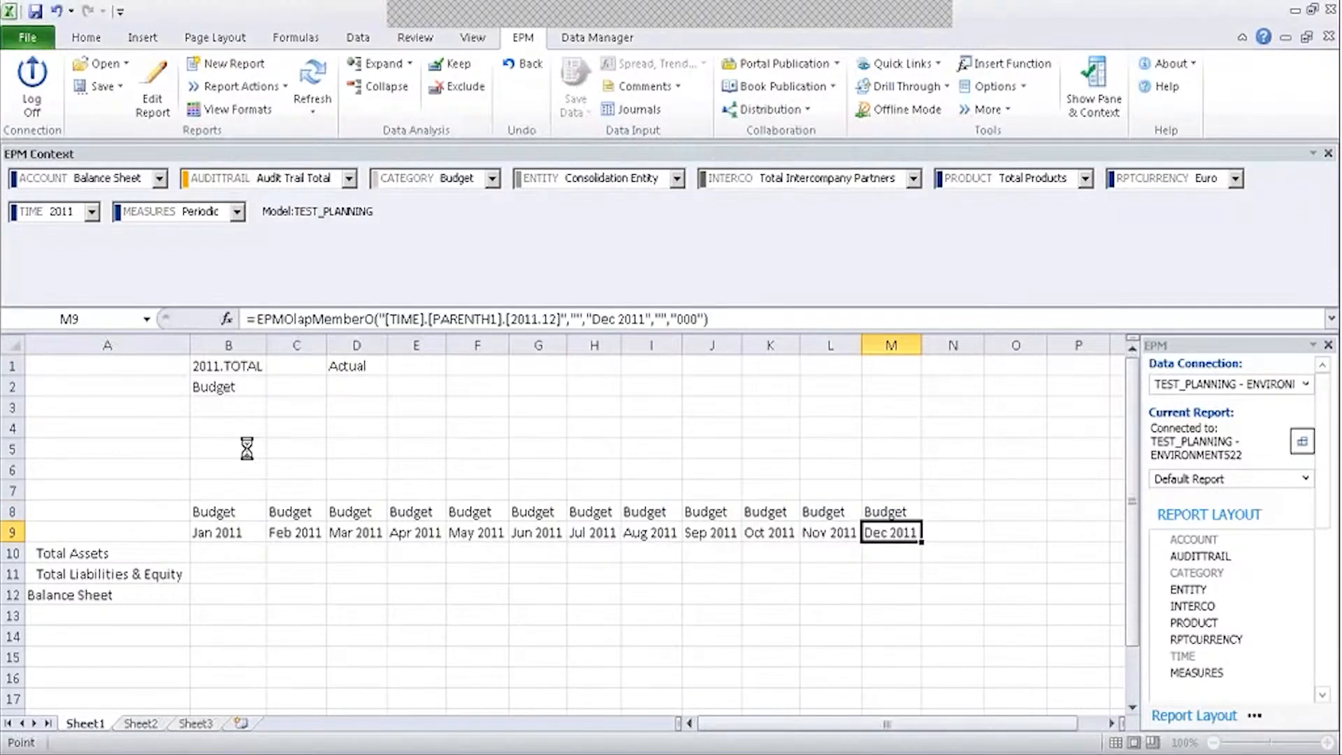
In the Report Editor, swap CATEGORY's Budget member for the context category.
left_click(161, 95)
left_click(826, 393)
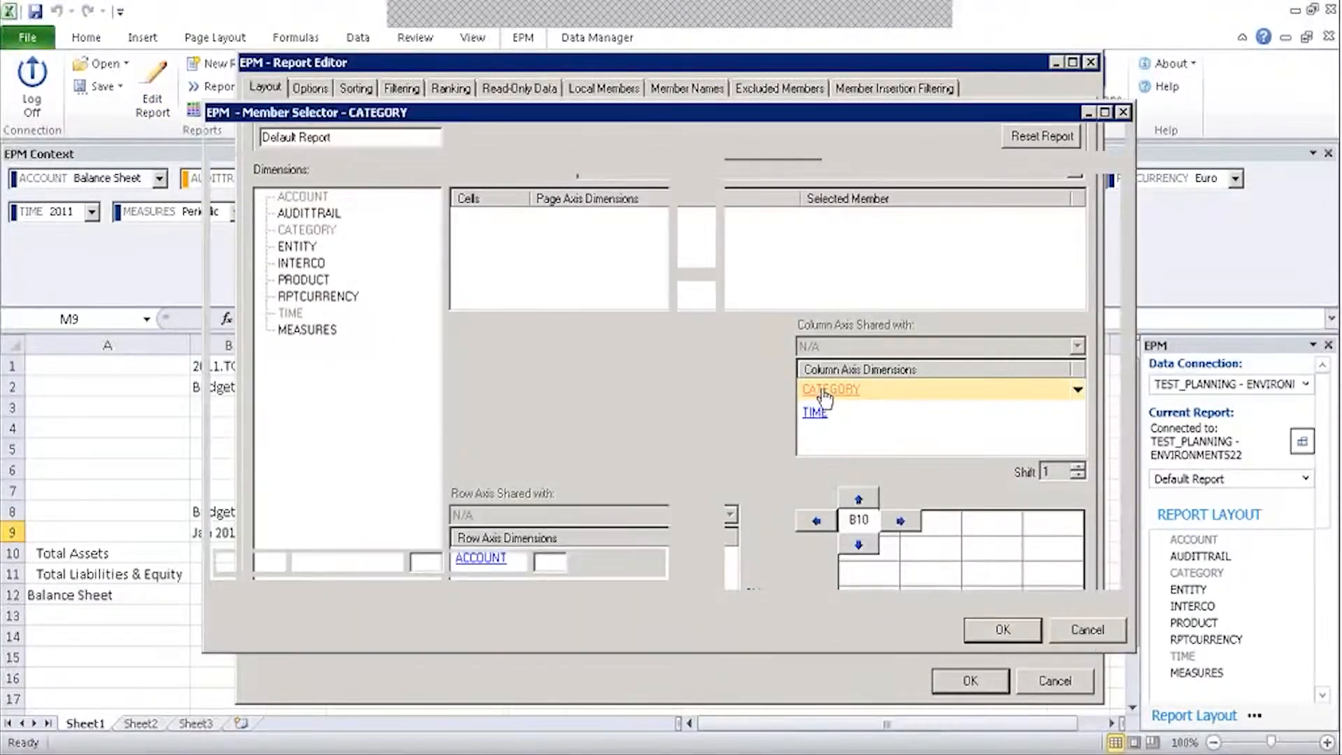
left_click(796, 214)
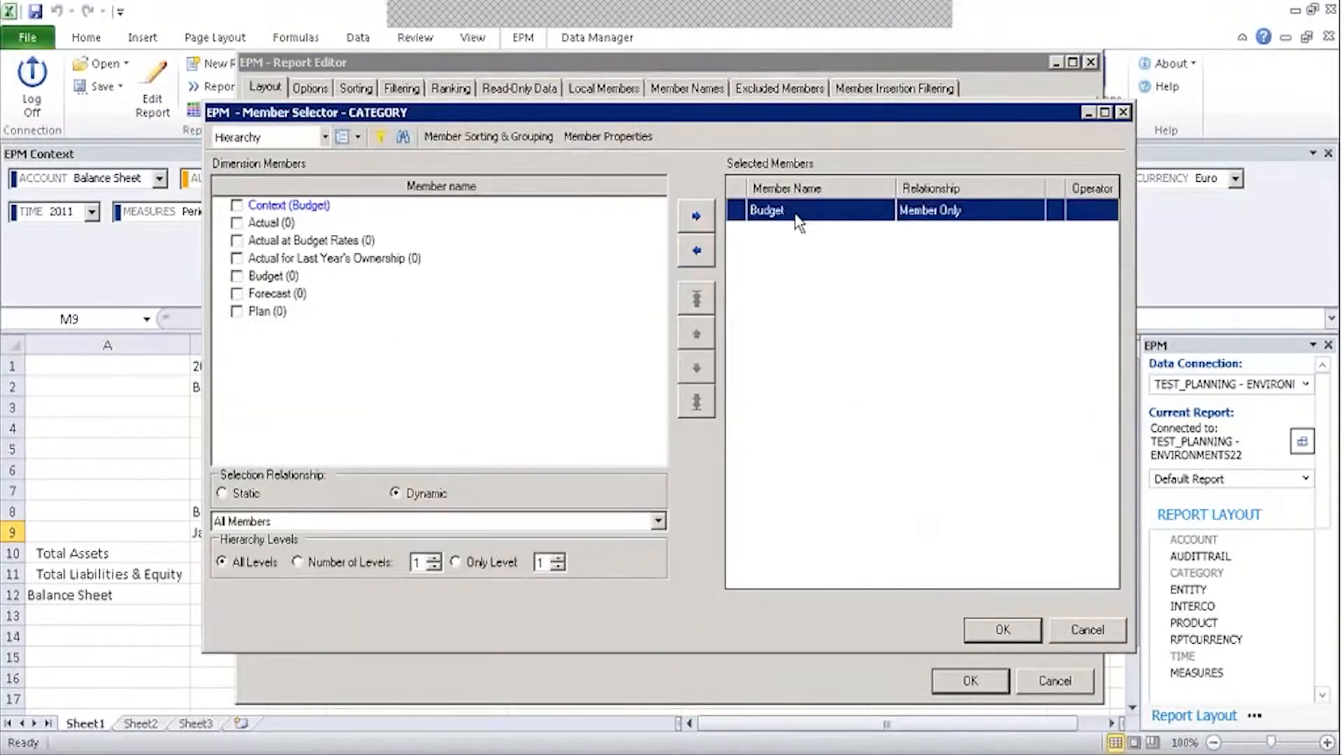
left_click(697, 263)
left_click(236, 205)
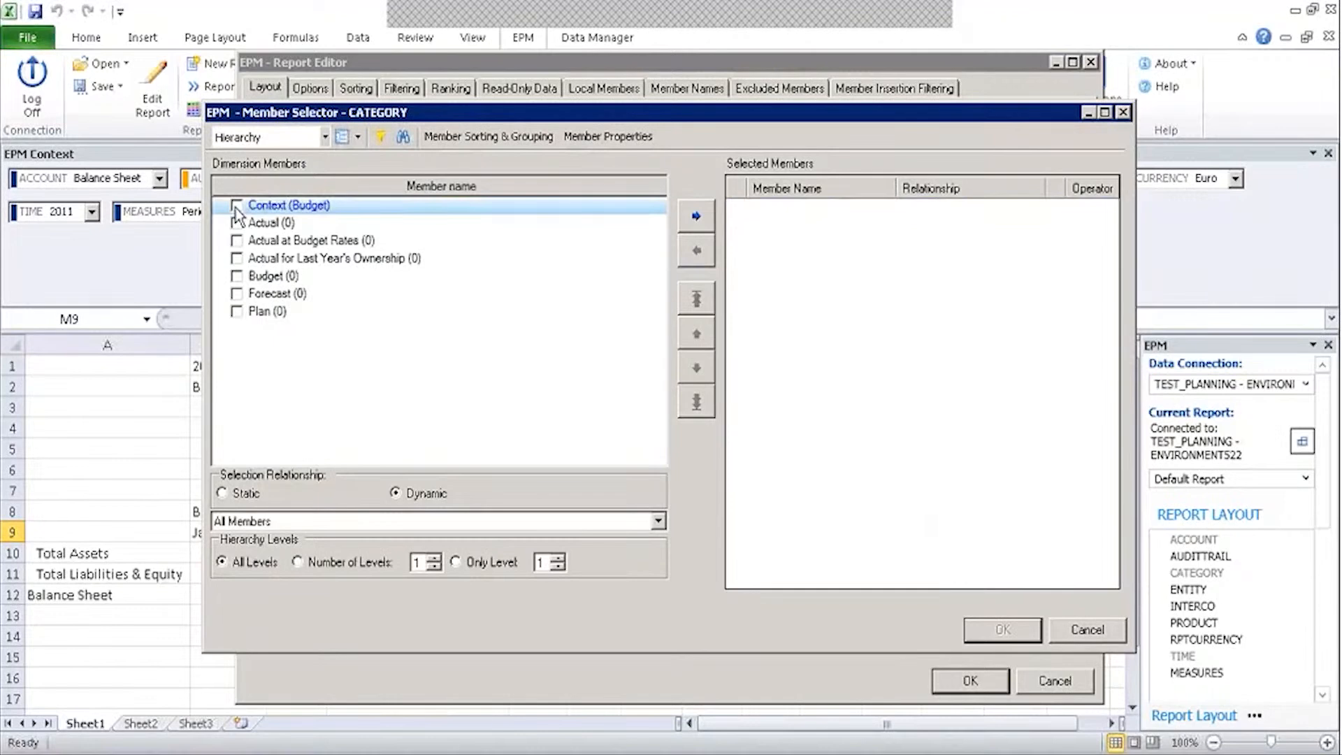
left_click(700, 227)
left_click(1003, 629)
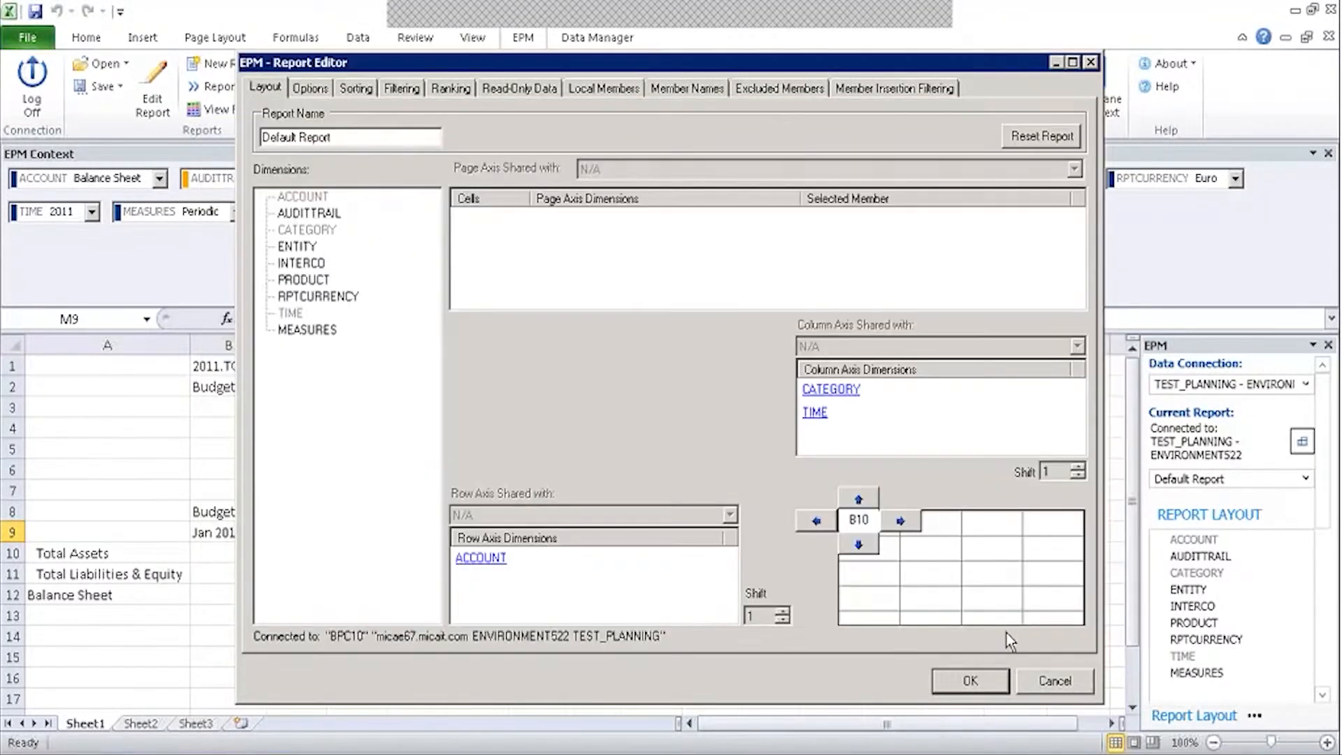
Replace the listed TIME months with context year 2011 base level and rerun the report.
left_click(814, 411)
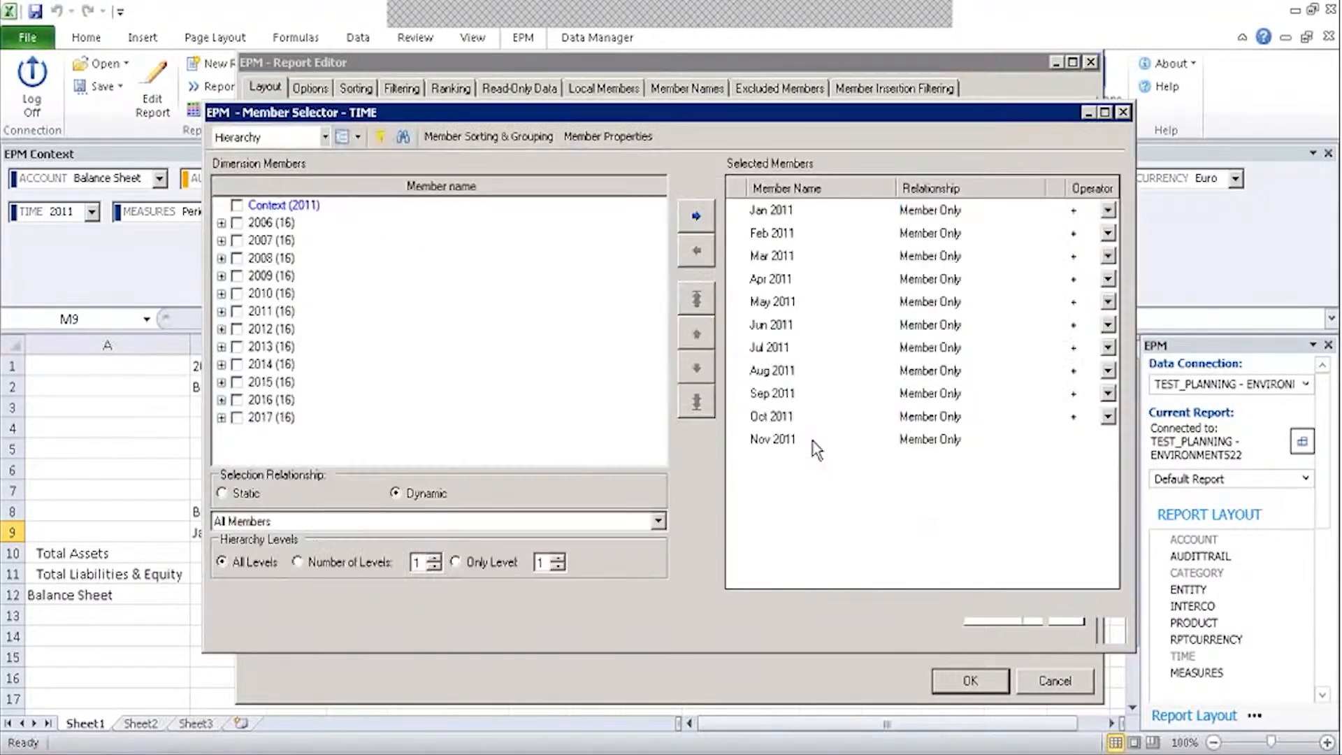
left_click_drag(799, 213, 832, 439)
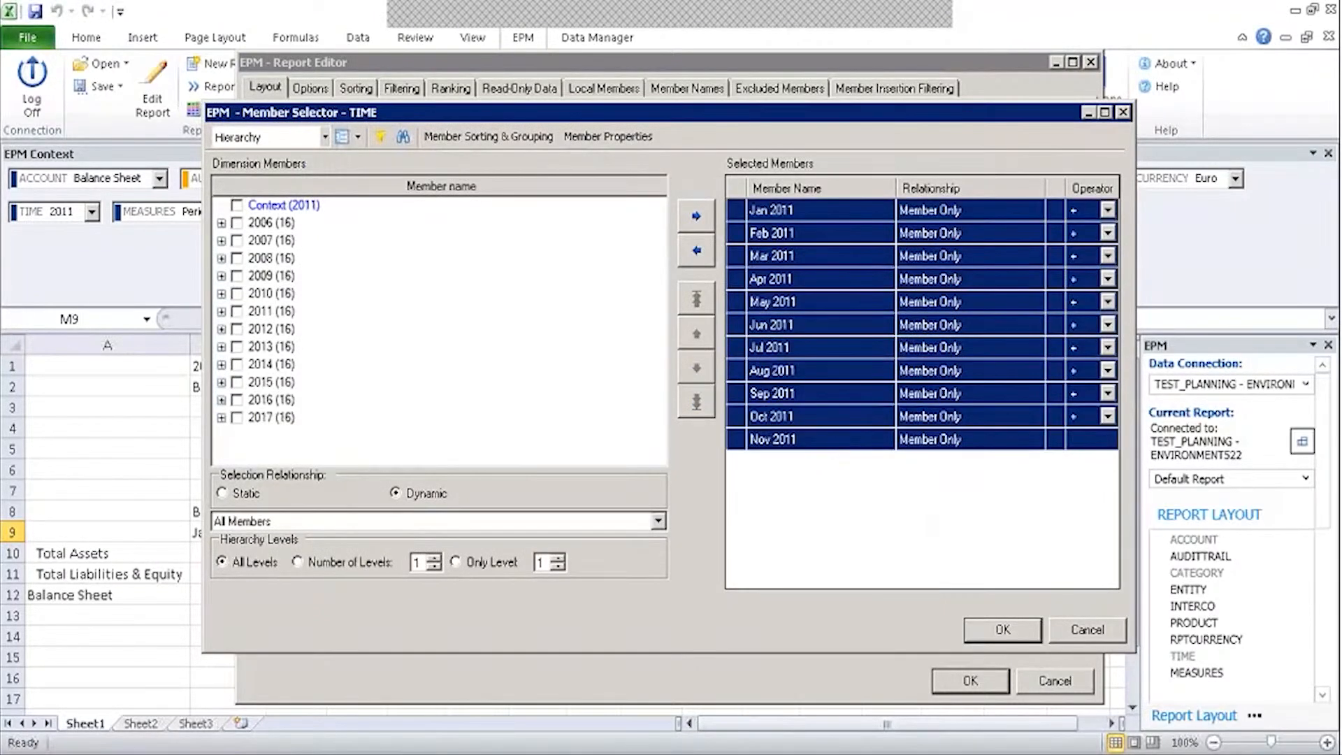
left_click(696, 250)
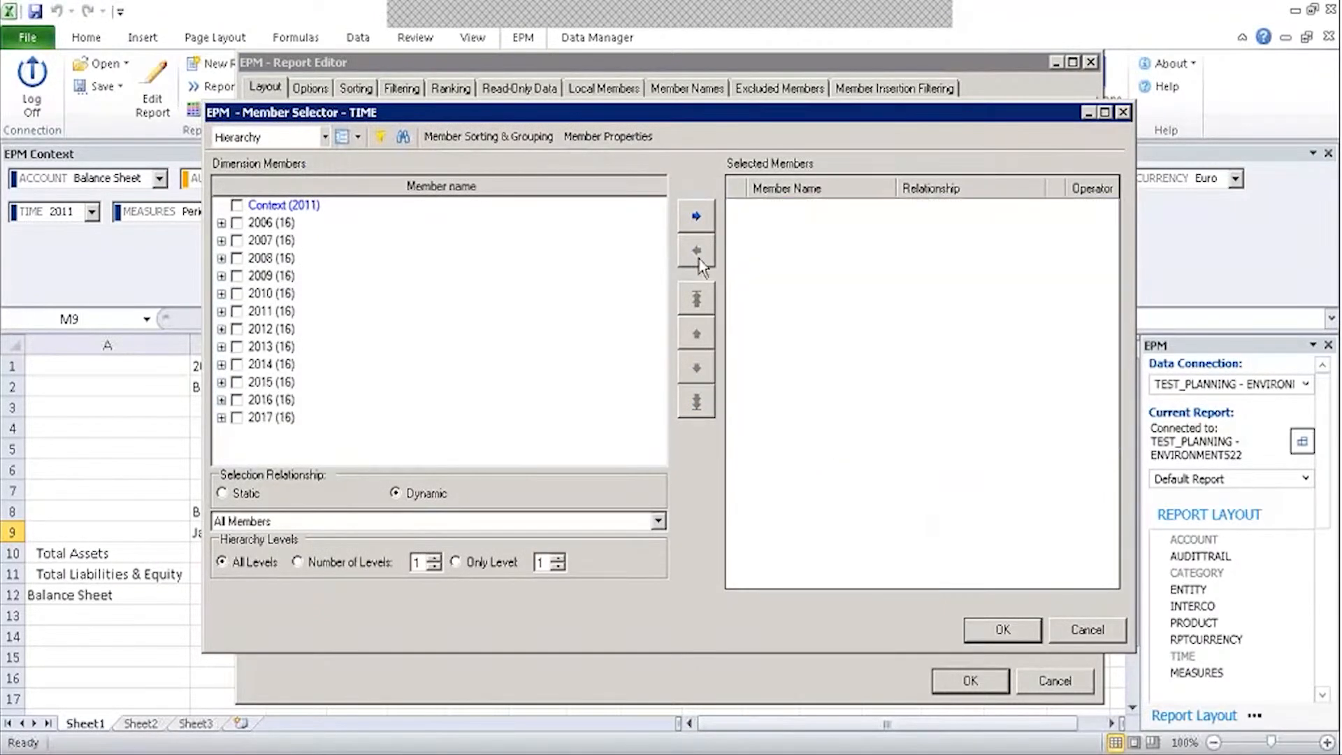
left_click(236, 206)
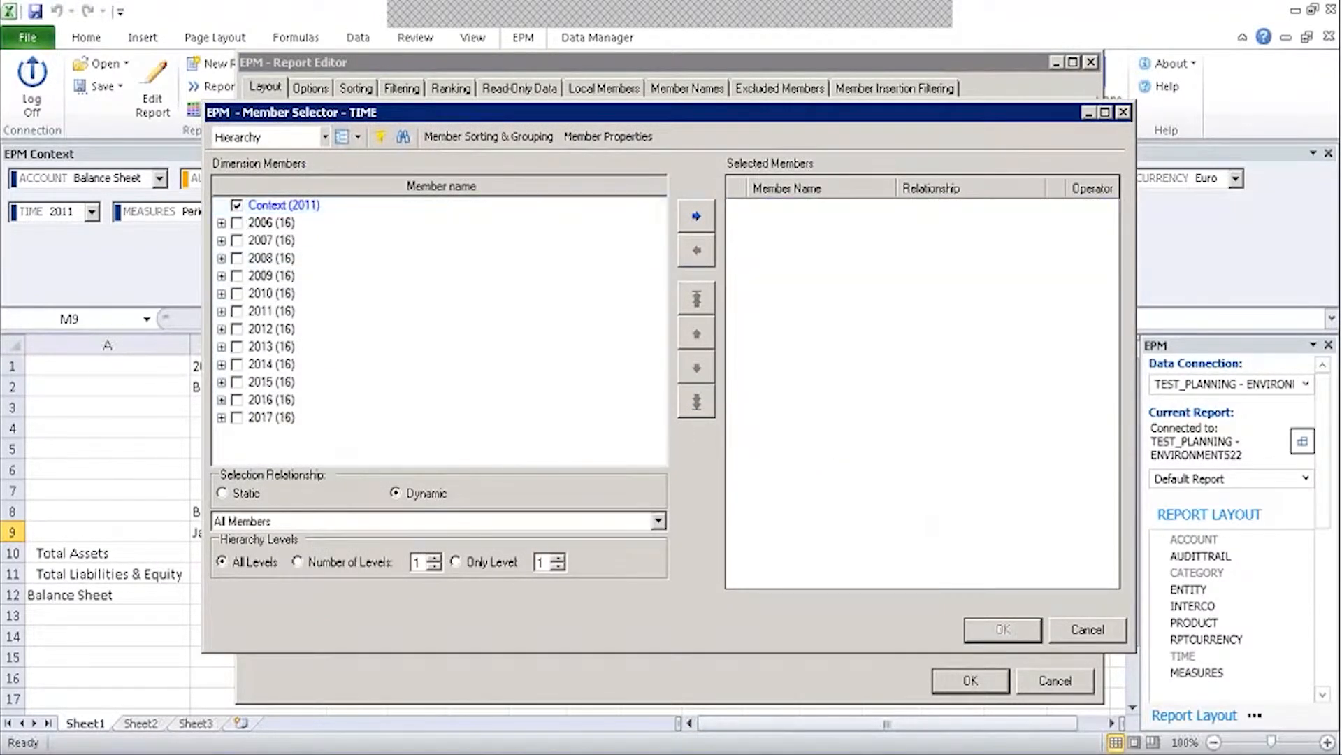
left_click(696, 216)
left_click(1003, 629)
left_click(968, 681)
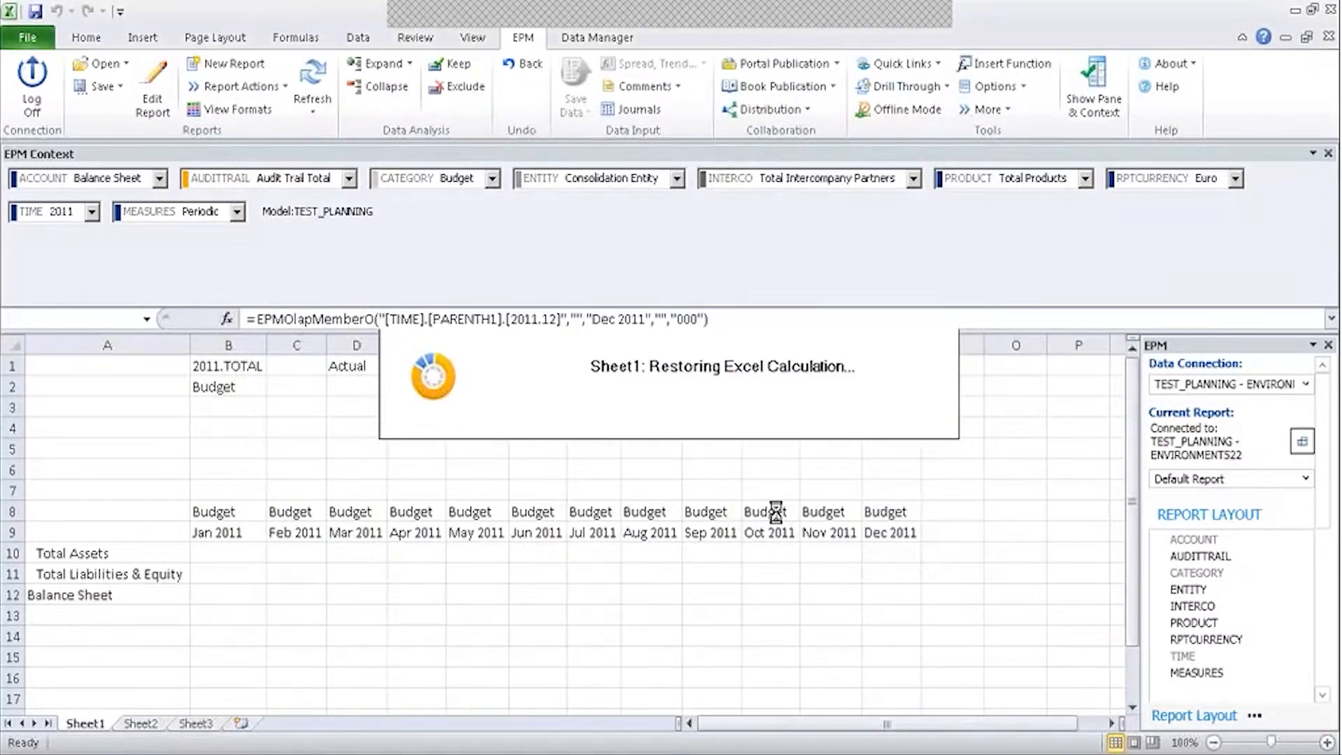
left_click(237, 409)
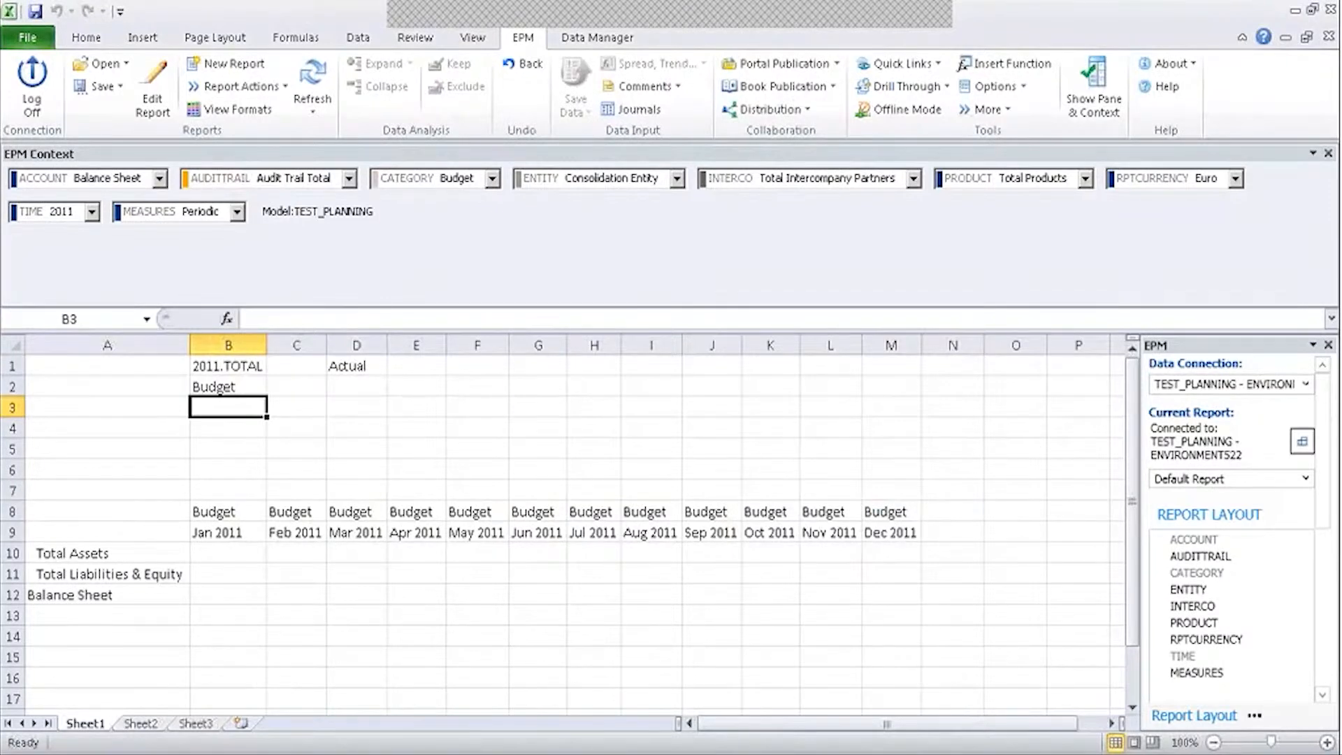
Label cells A1 to A3 as Time, Category and Ref: Category.
left_click(915, 516)
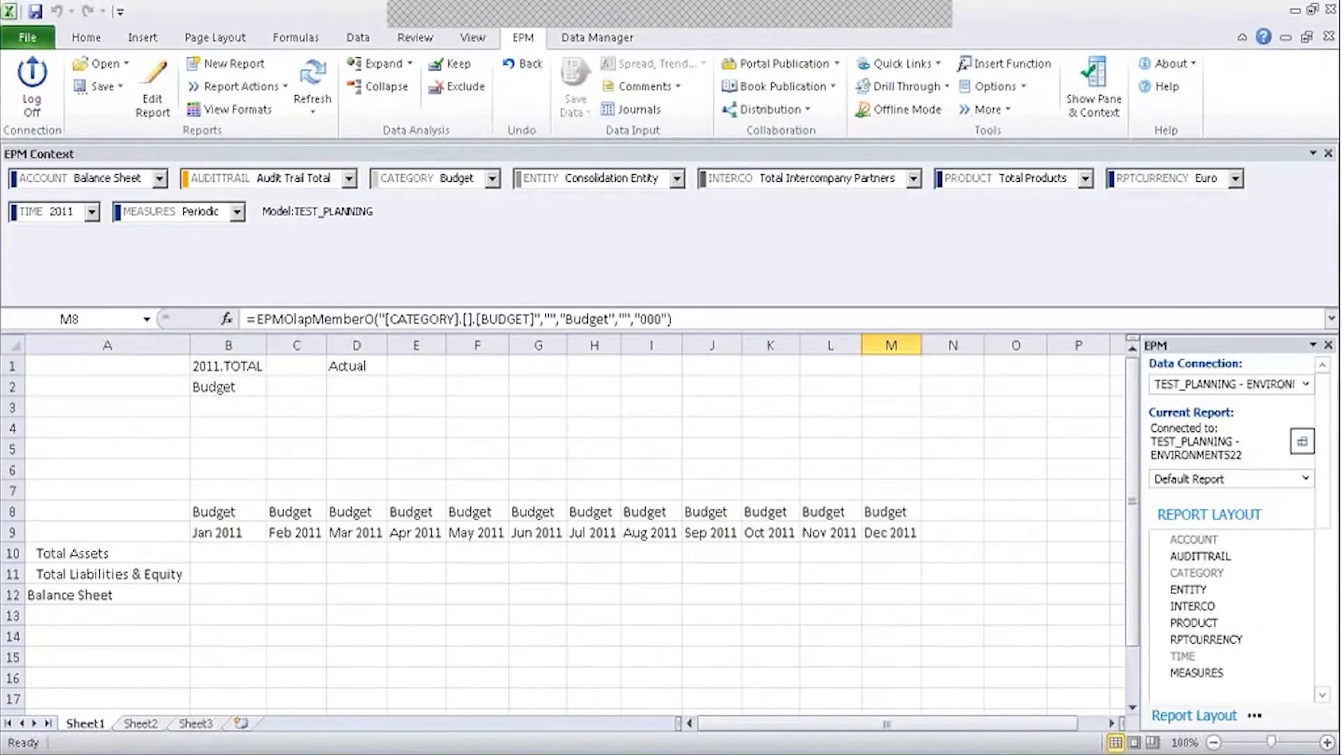
left_click(103, 367)
type("TI")
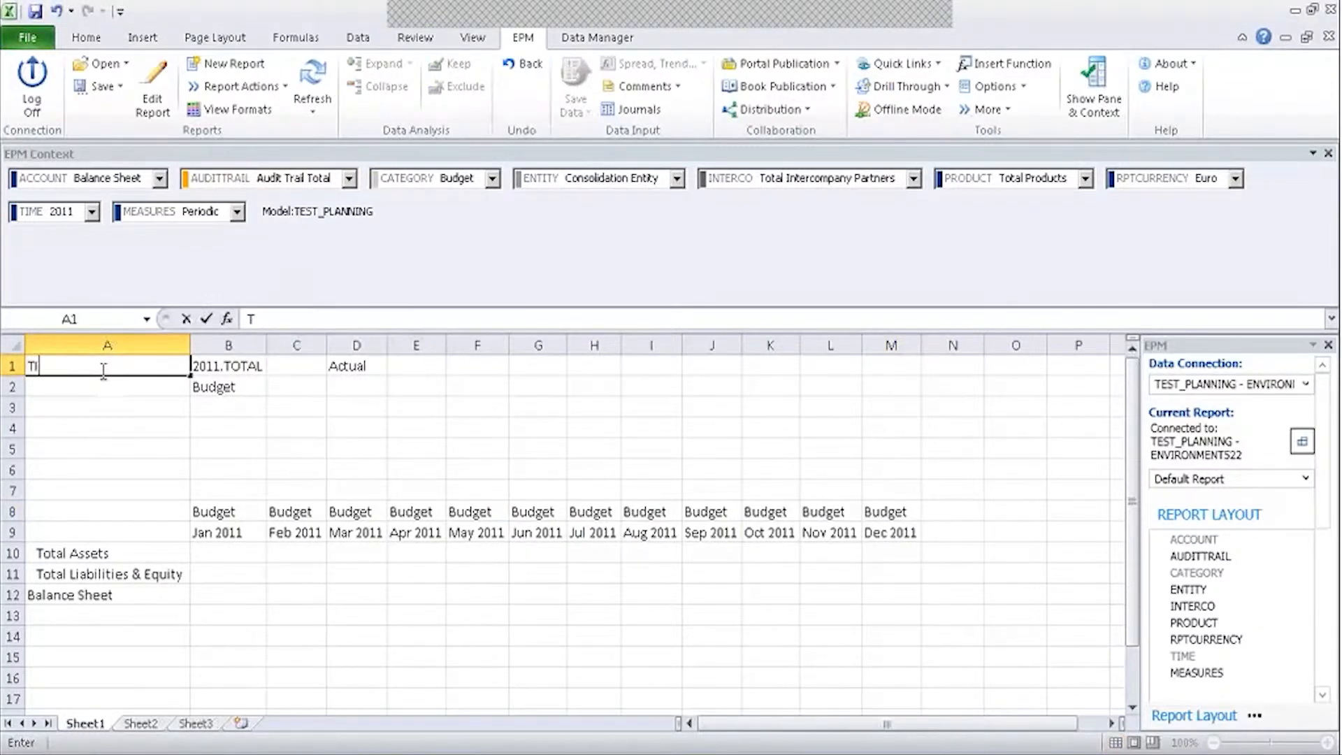
type("me")
key("Return")
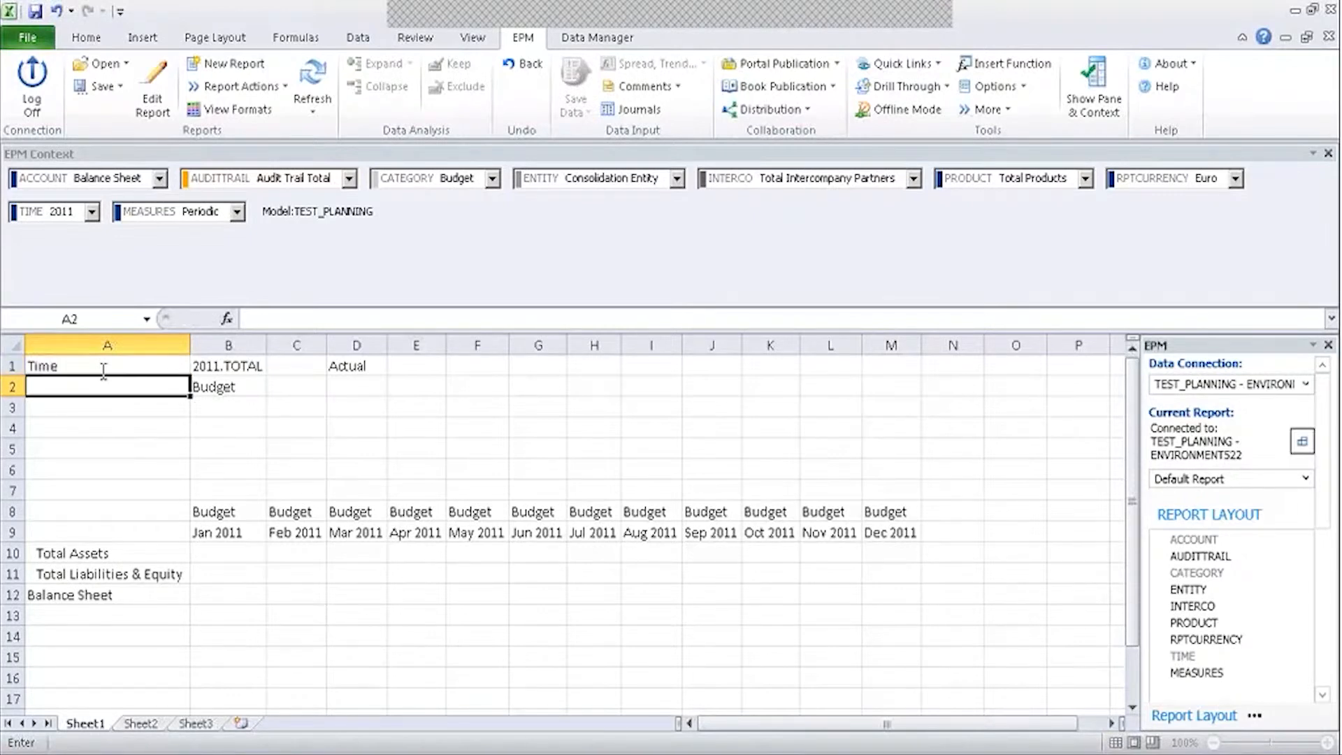
type("Category")
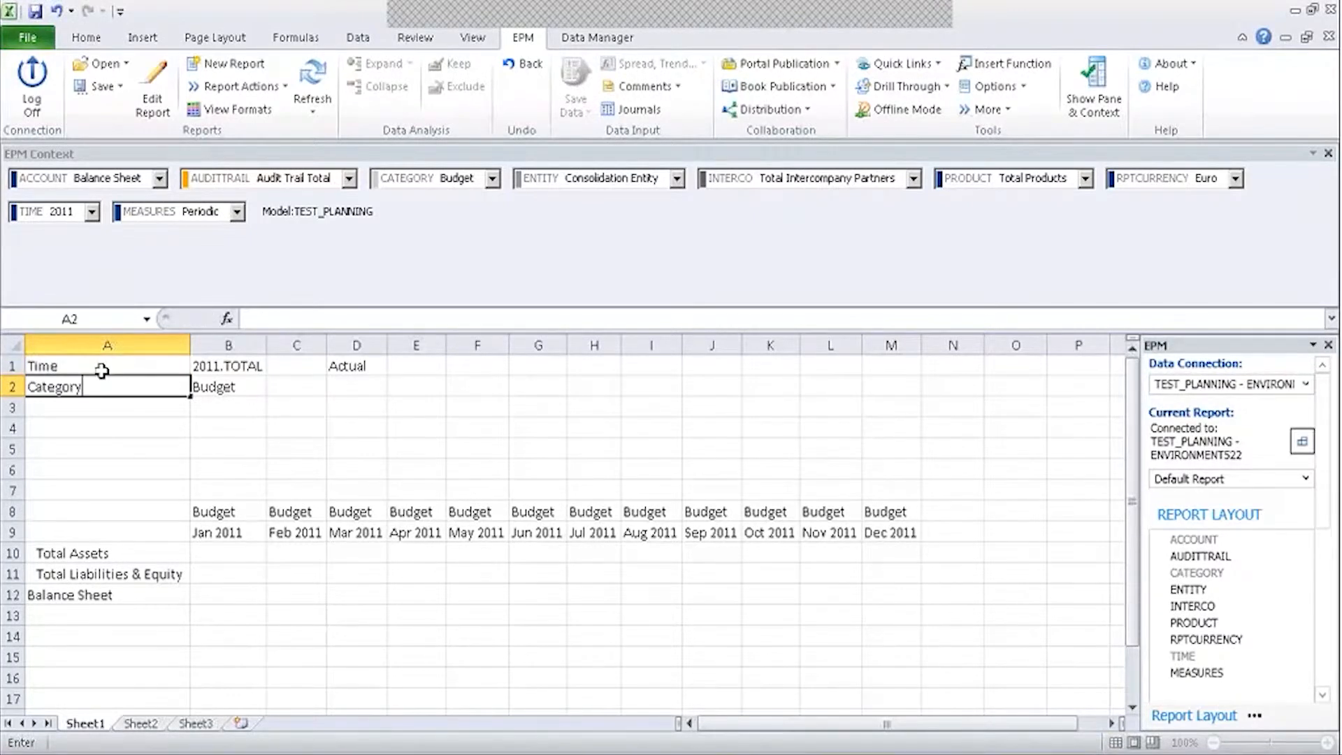
key("Return")
type("Ref:")
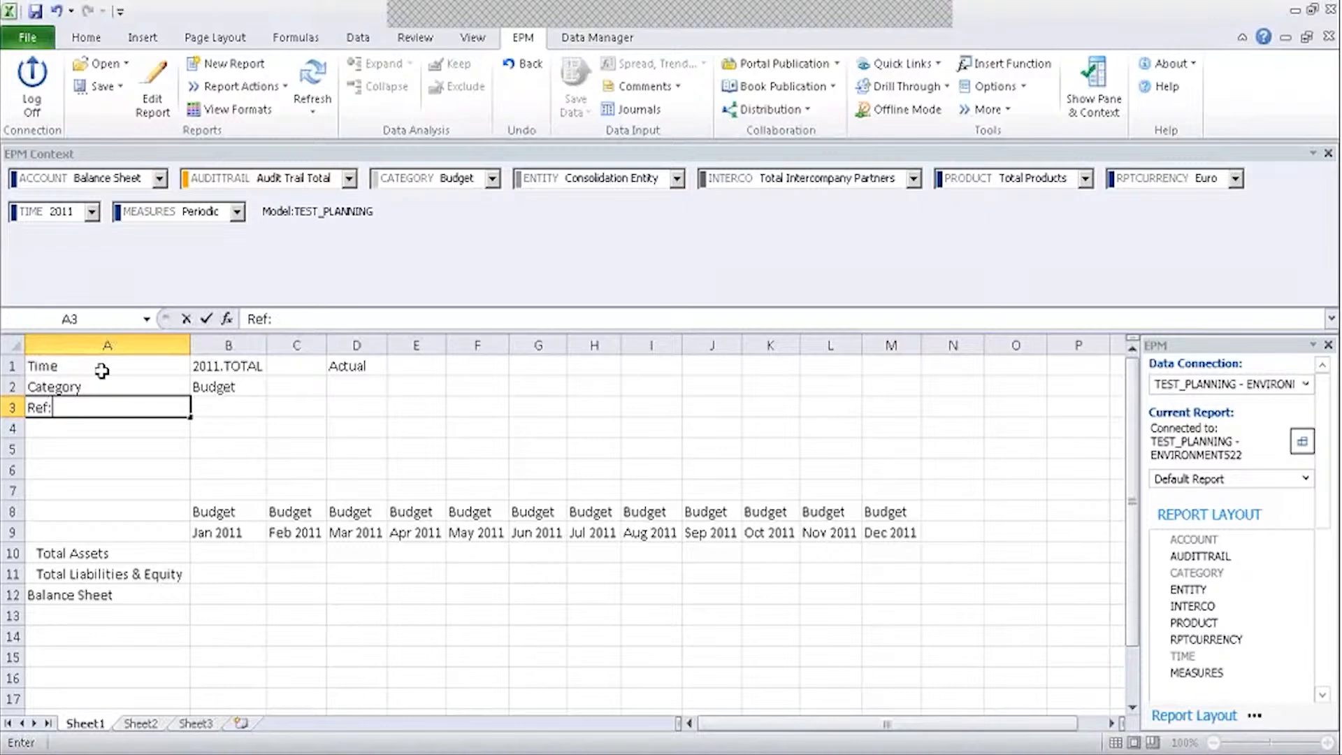
type(" Category")
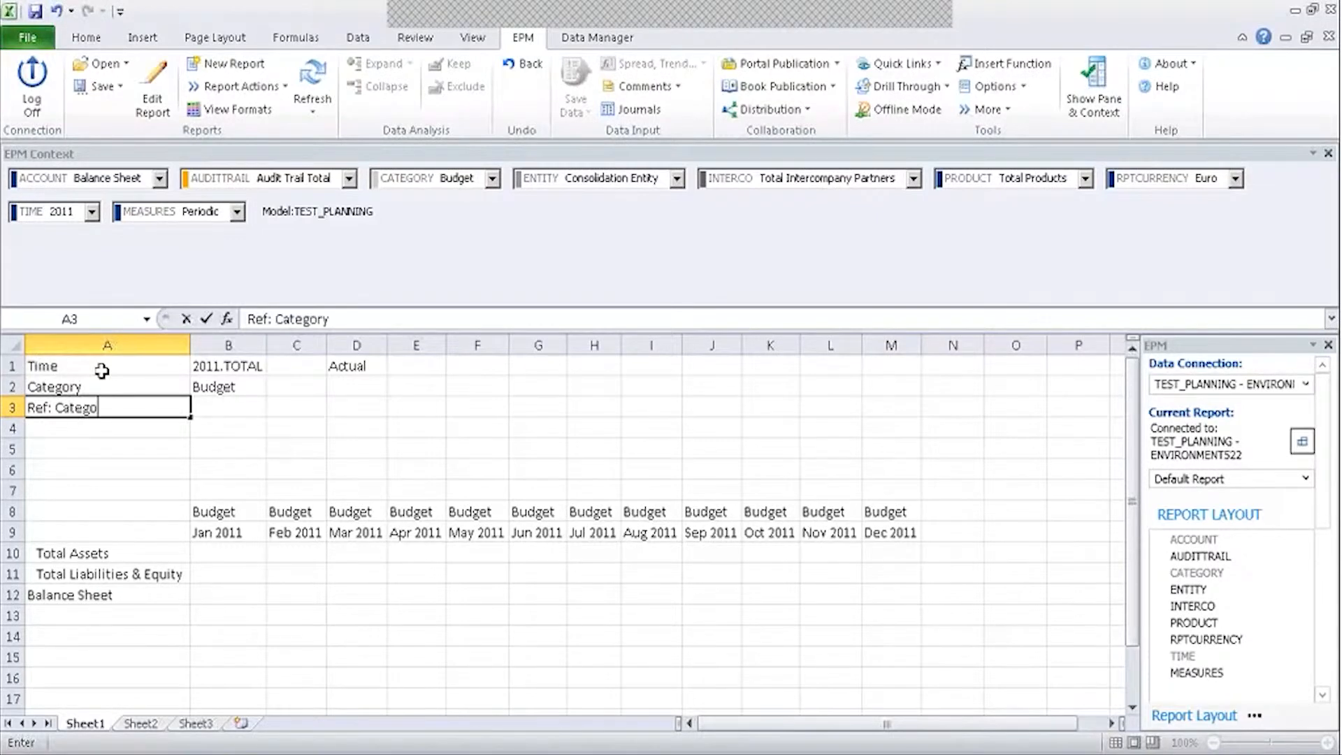
Cut the Actual category selector out of cell D1.
left_click(353, 366)
key("ctrl+c")
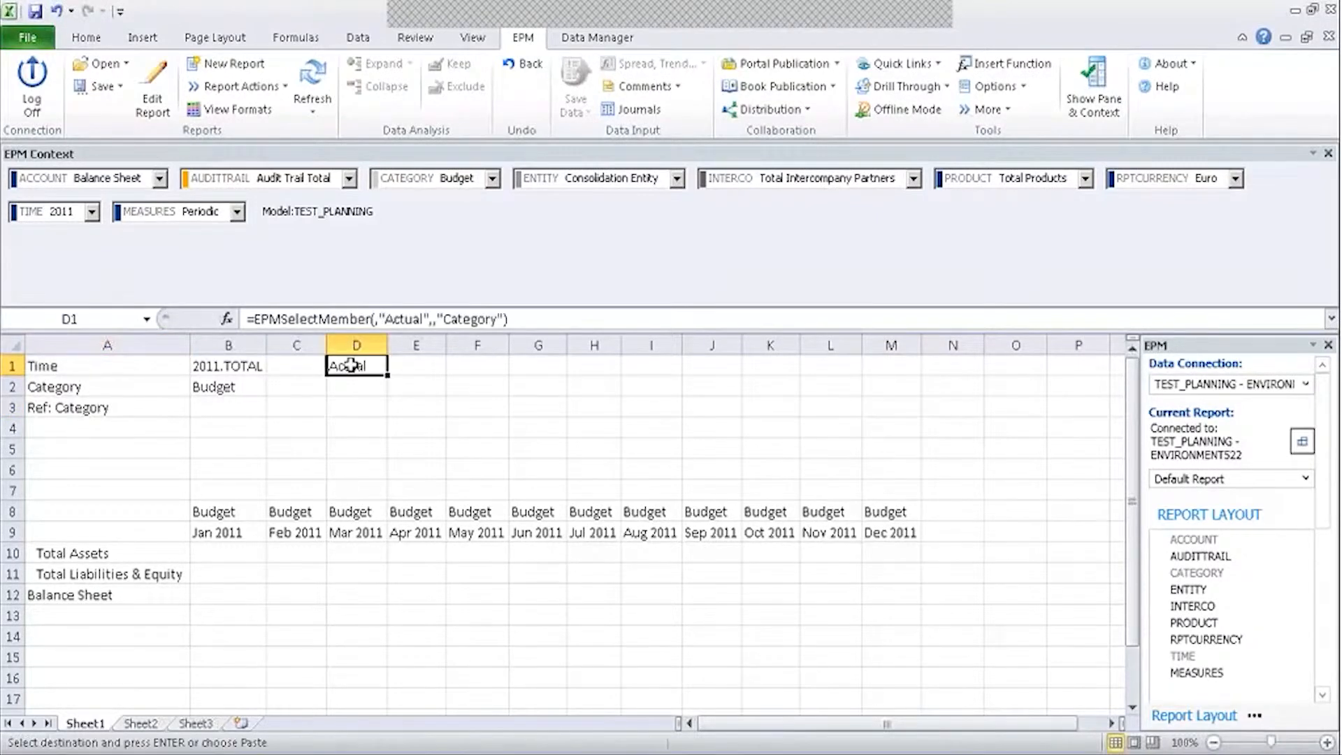
left_click(219, 390)
Paste the Actual selector into B3 beside the Ref: Category label.
left_click(218, 408)
key("ctrl+v")
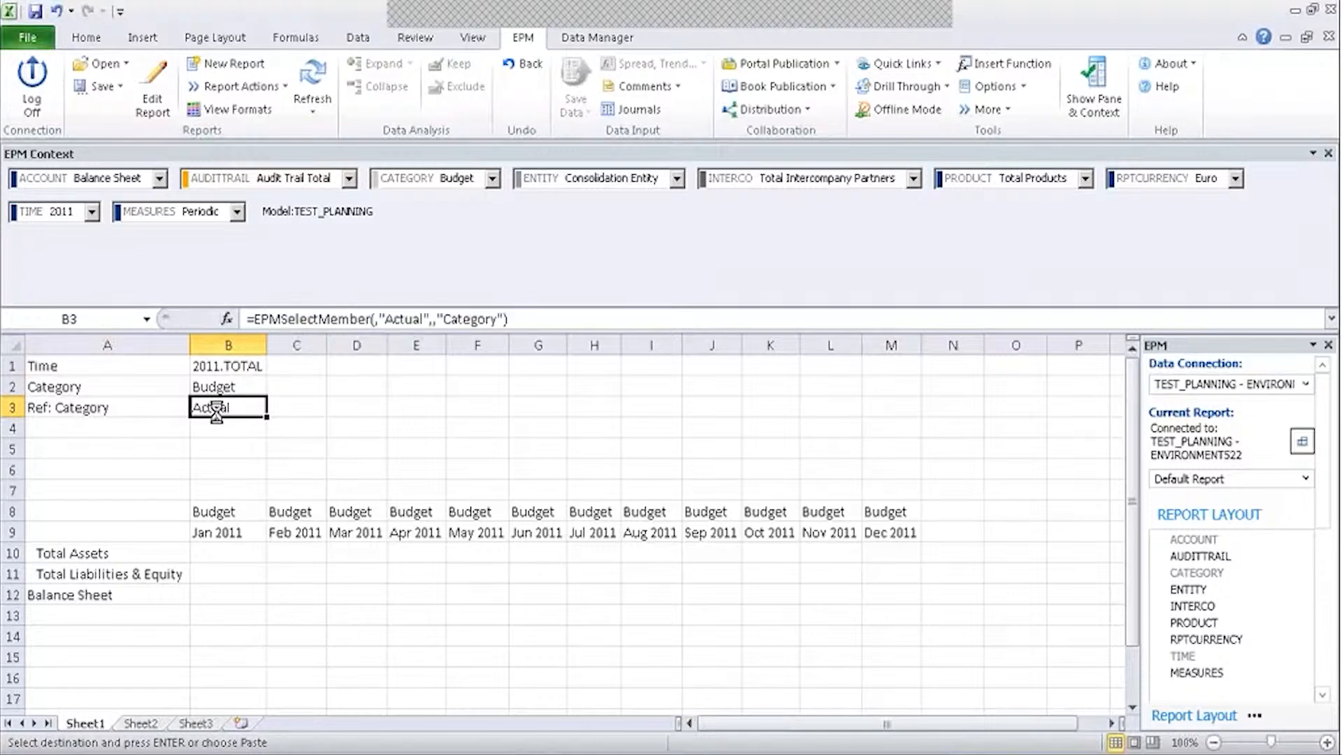
left_click_drag(356, 402, 355, 391)
Save the sheet as an input form named Ref Dimensions.
left_click(101, 86)
left_click(116, 132)
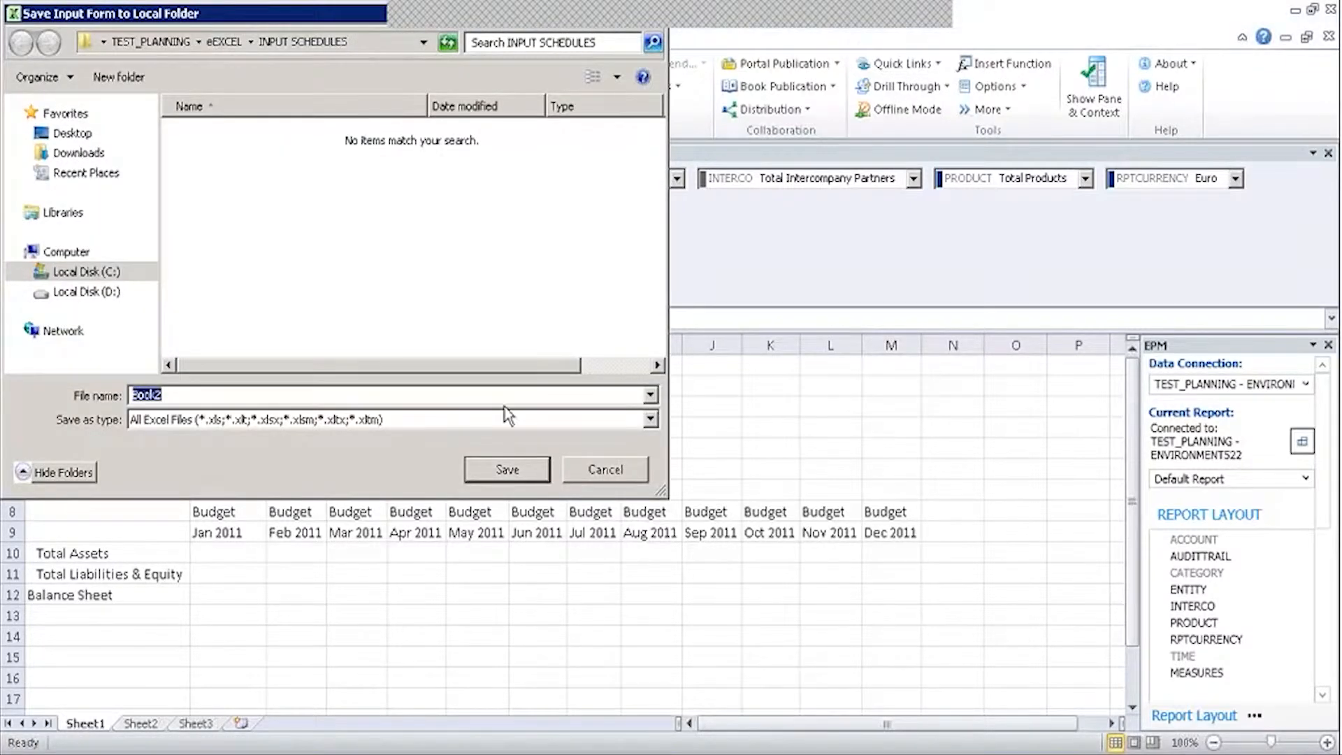
type("Ref Dimensions")
left_click(509, 474)
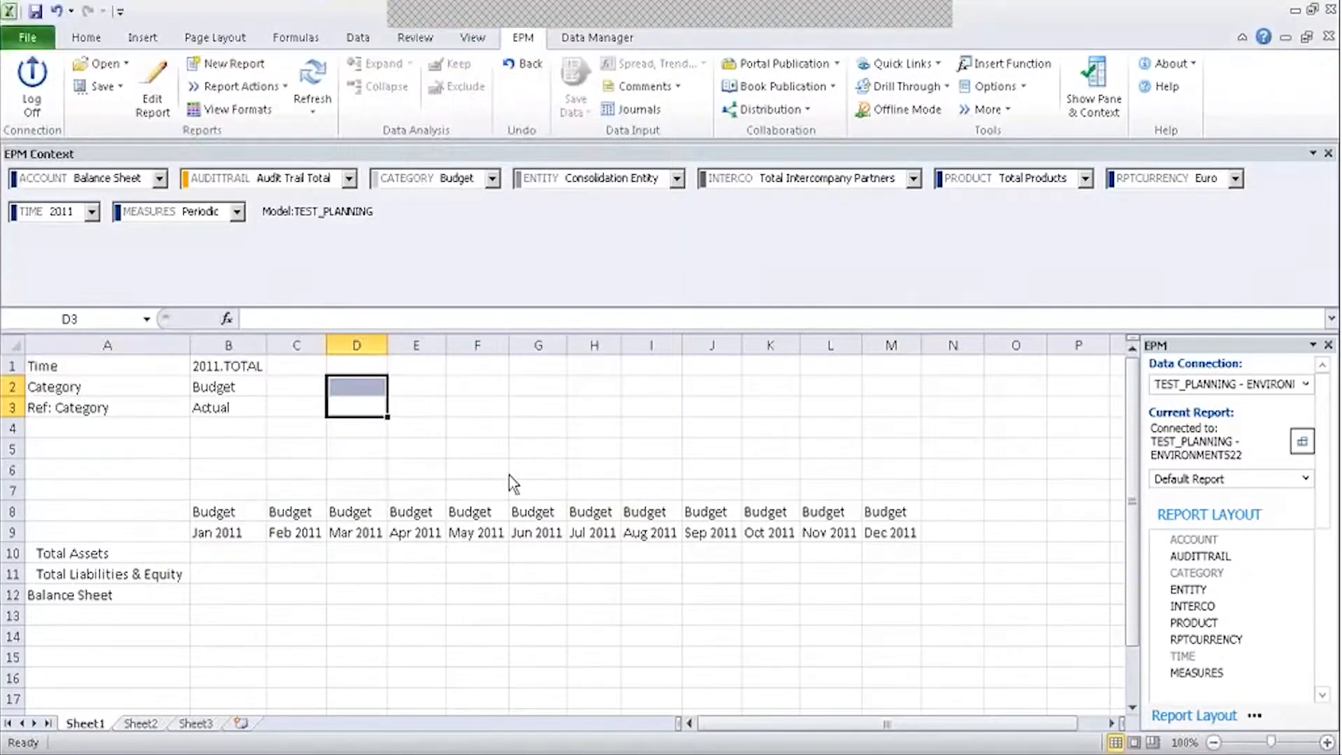
Review B3's category member choices and cancel without changes.
left_click(248, 408)
double_click(248, 408)
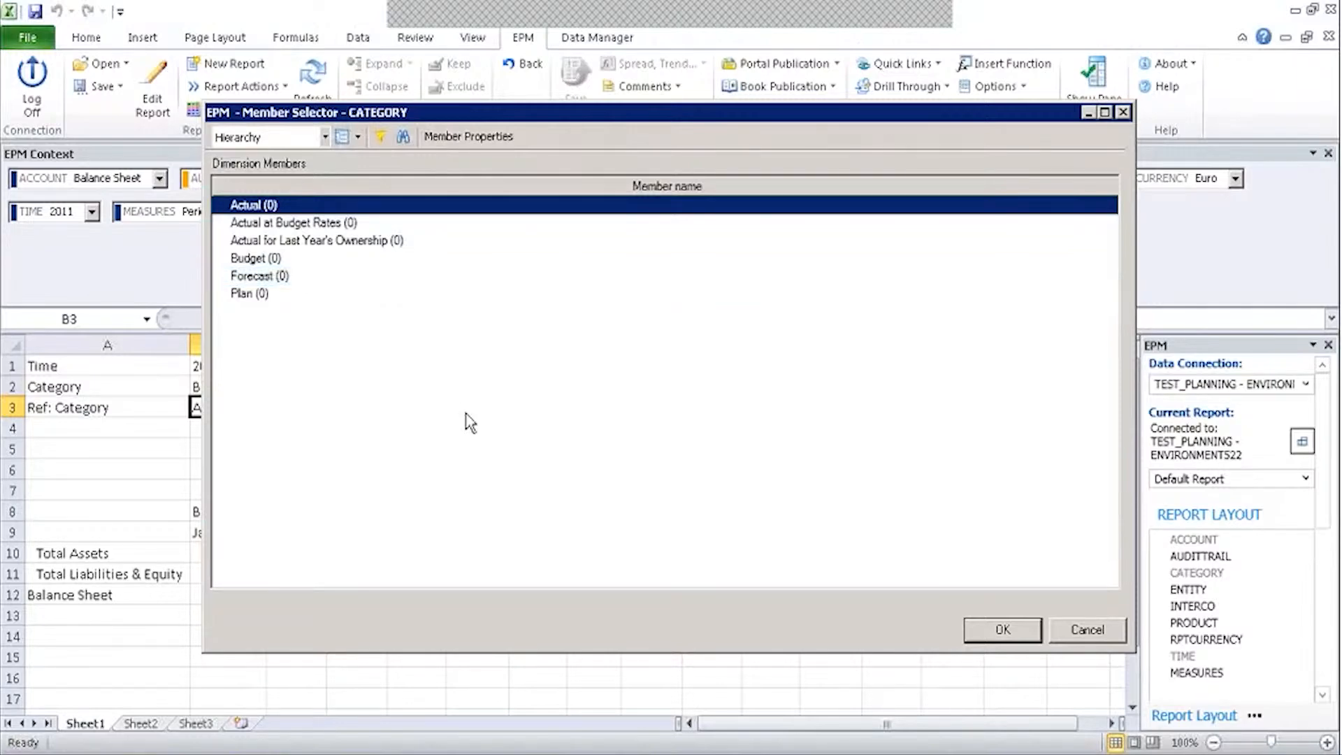
left_click(1072, 636)
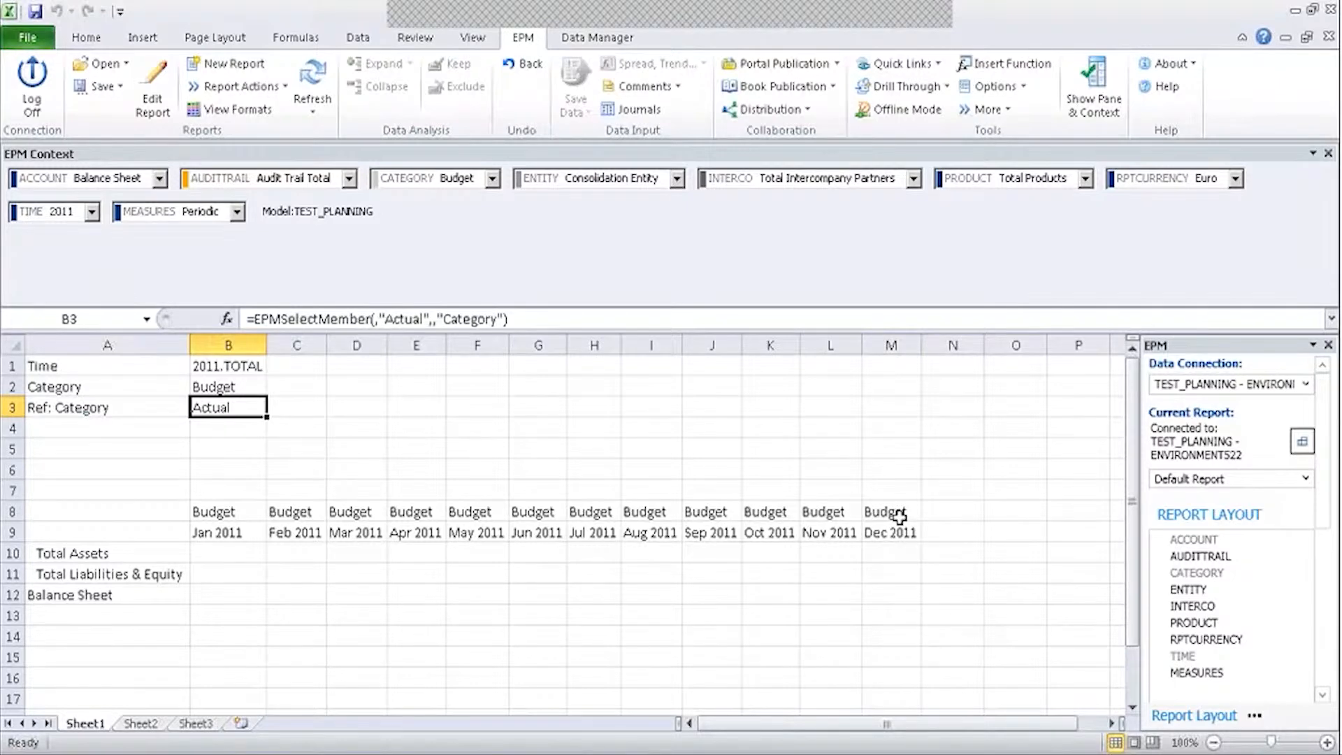
Set the report year in B1 to 2014, then to 2015.
double_click(260, 363)
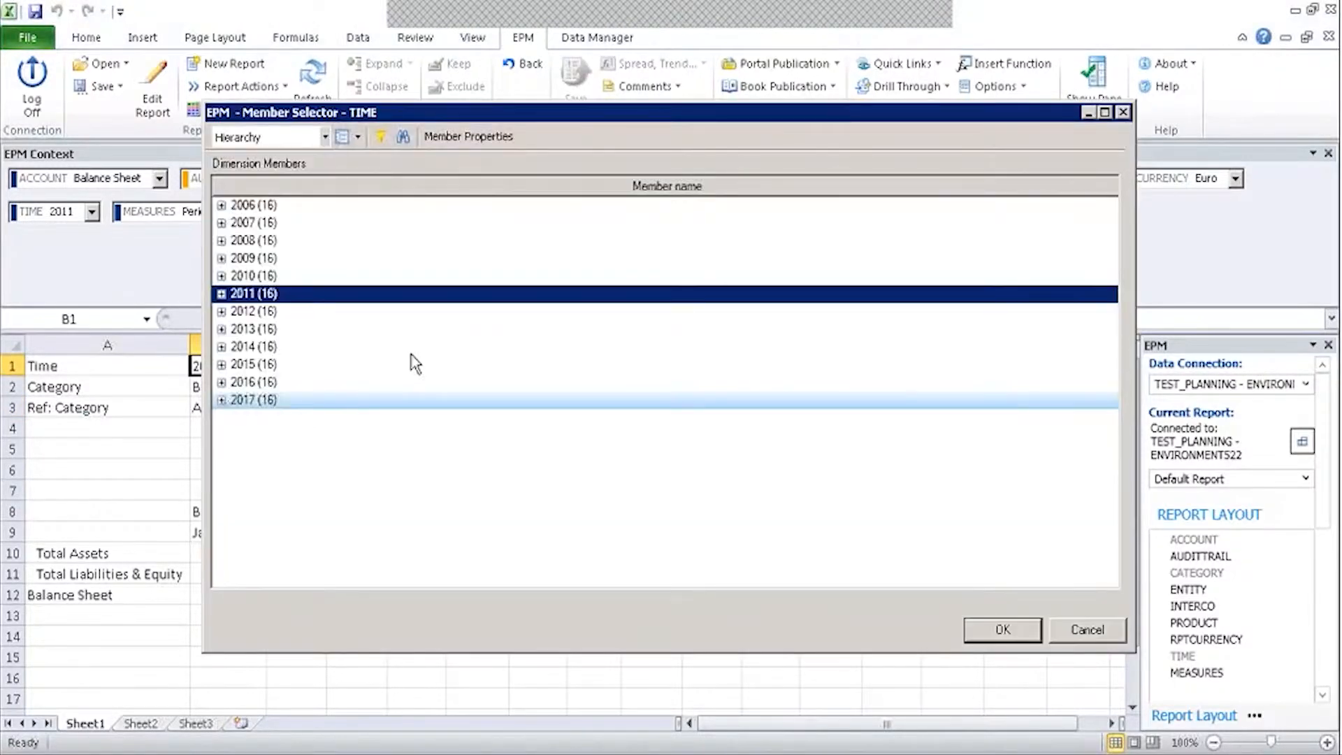
left_click(272, 346)
left_click(1004, 633)
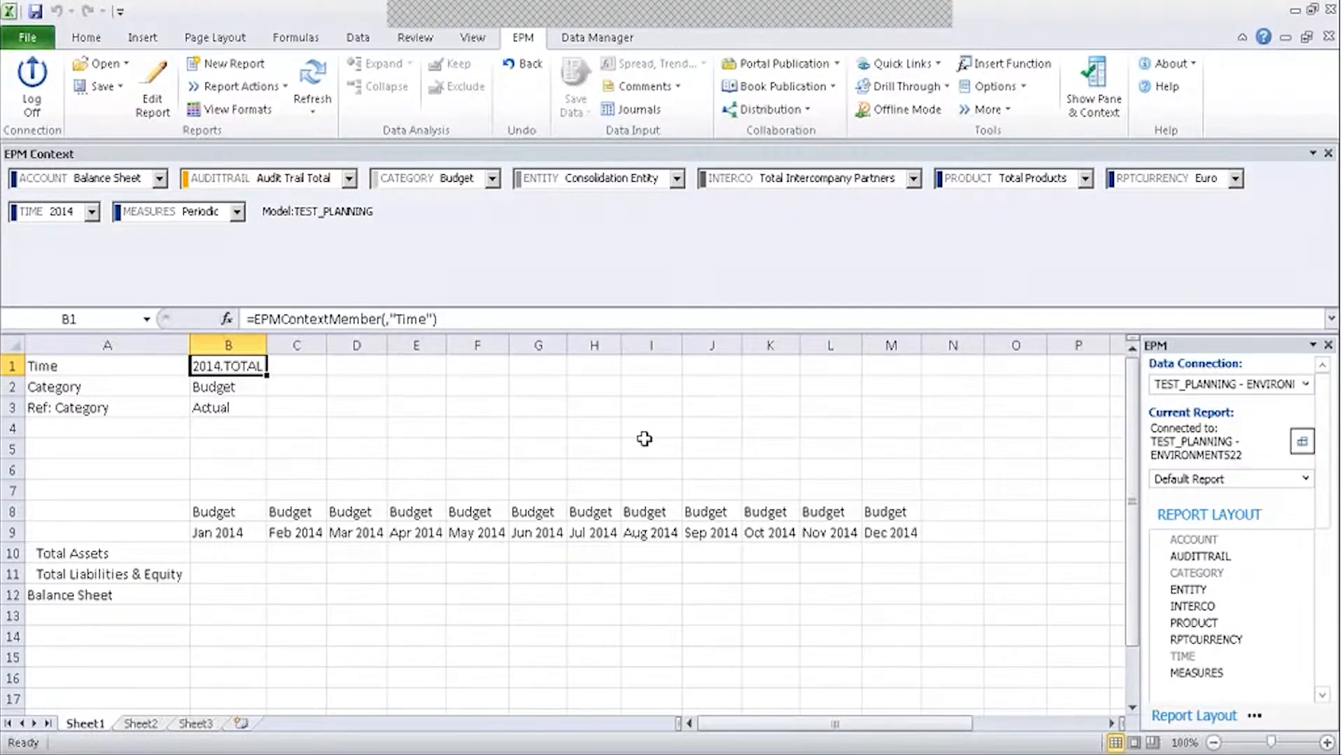
double_click(245, 370)
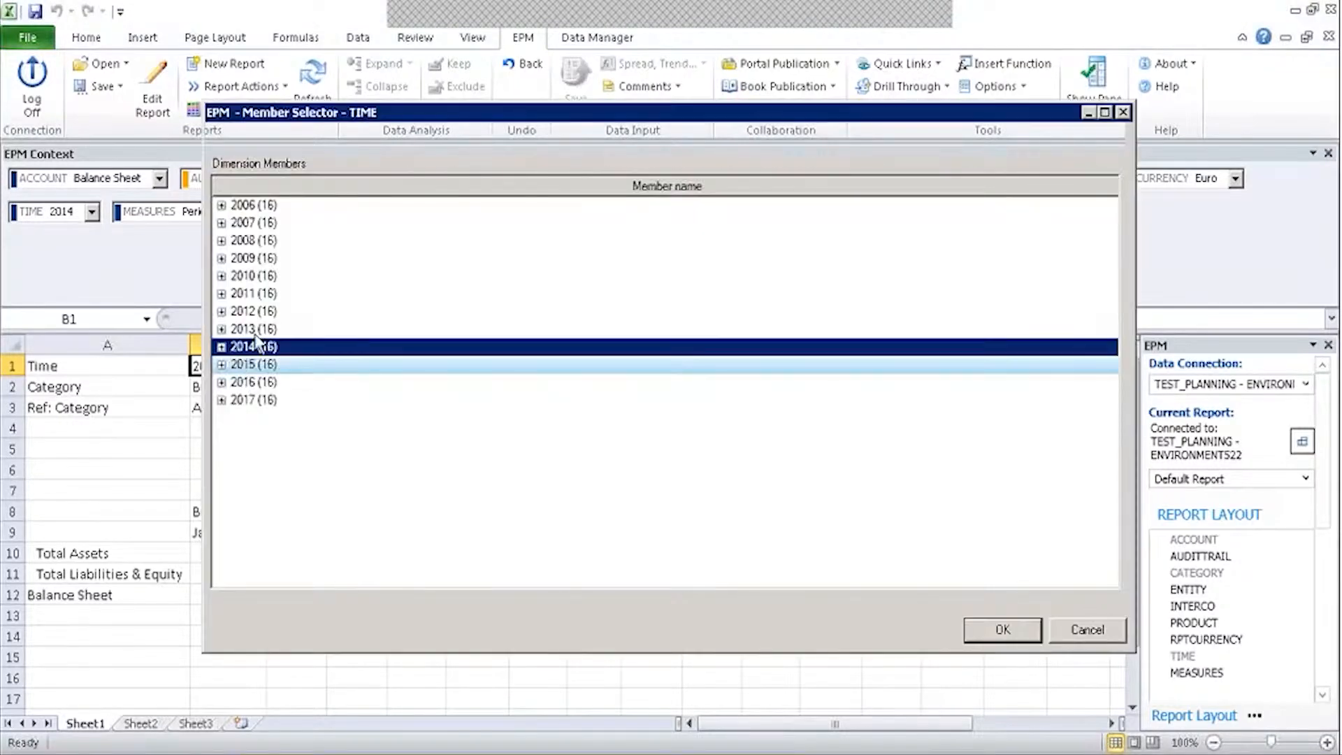
double_click(260, 364)
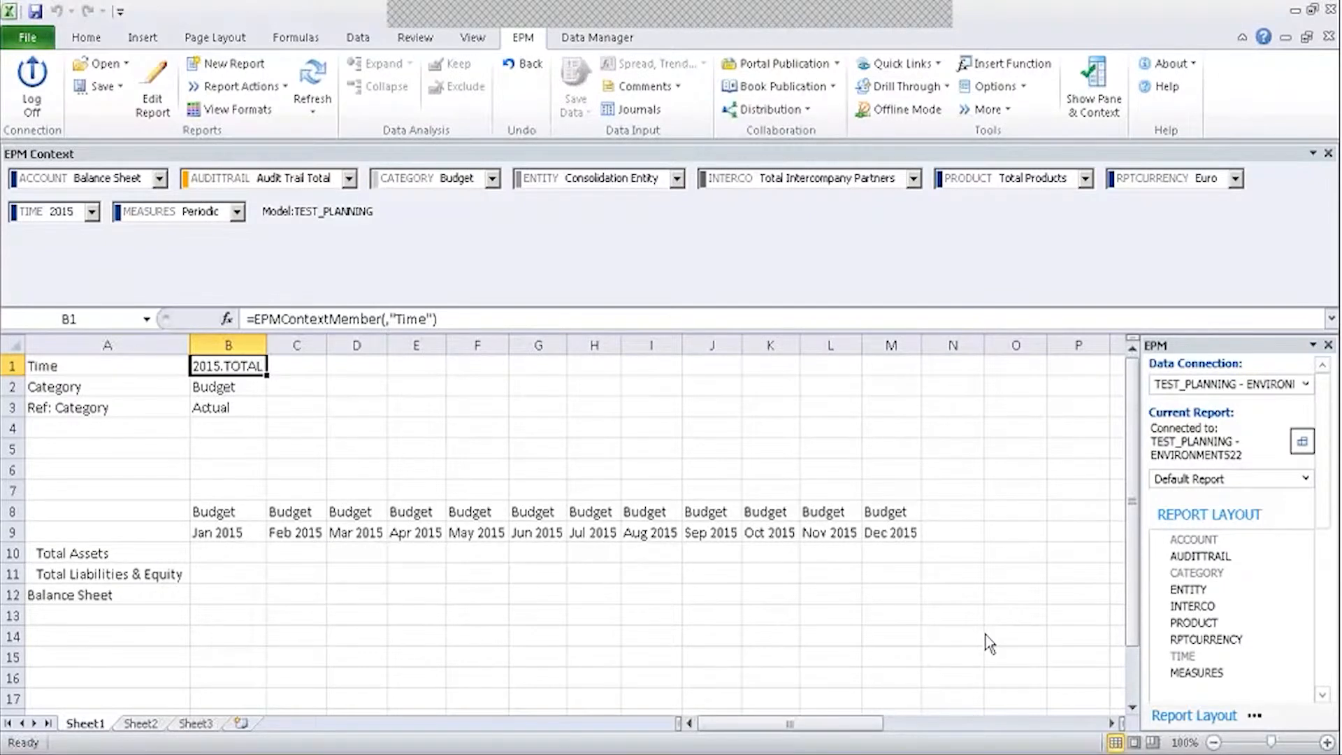
Set the B2 category to Actual and check the resulting B8 header formula.
left_click(251, 389)
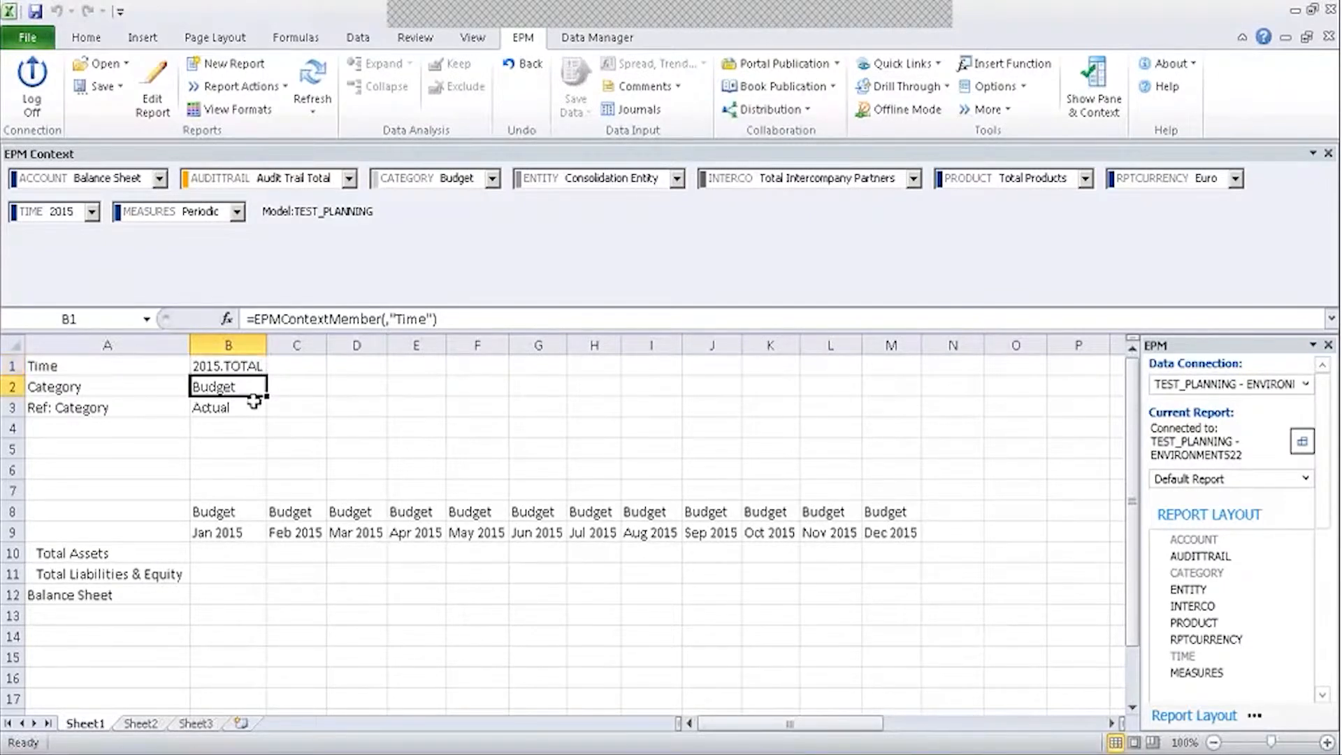
double_click(253, 395)
left_click(258, 207)
left_click(993, 628)
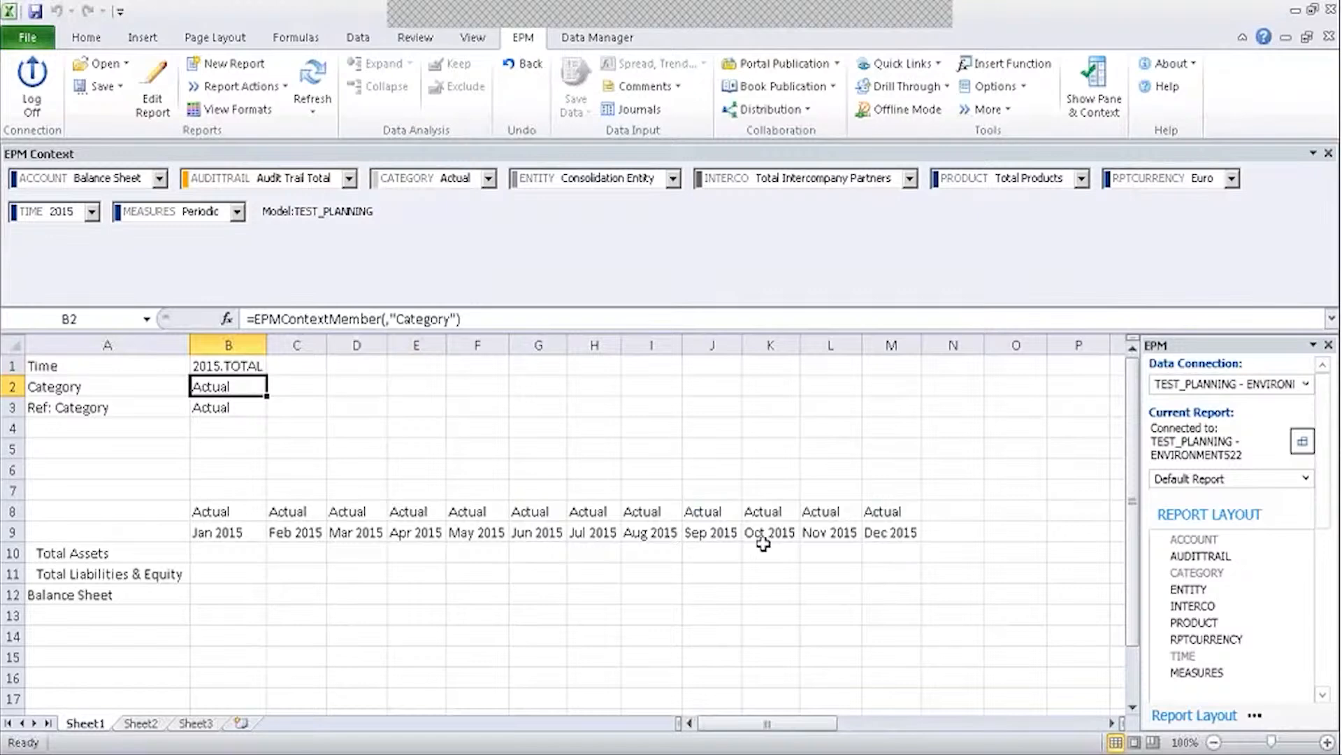
left_click(223, 514)
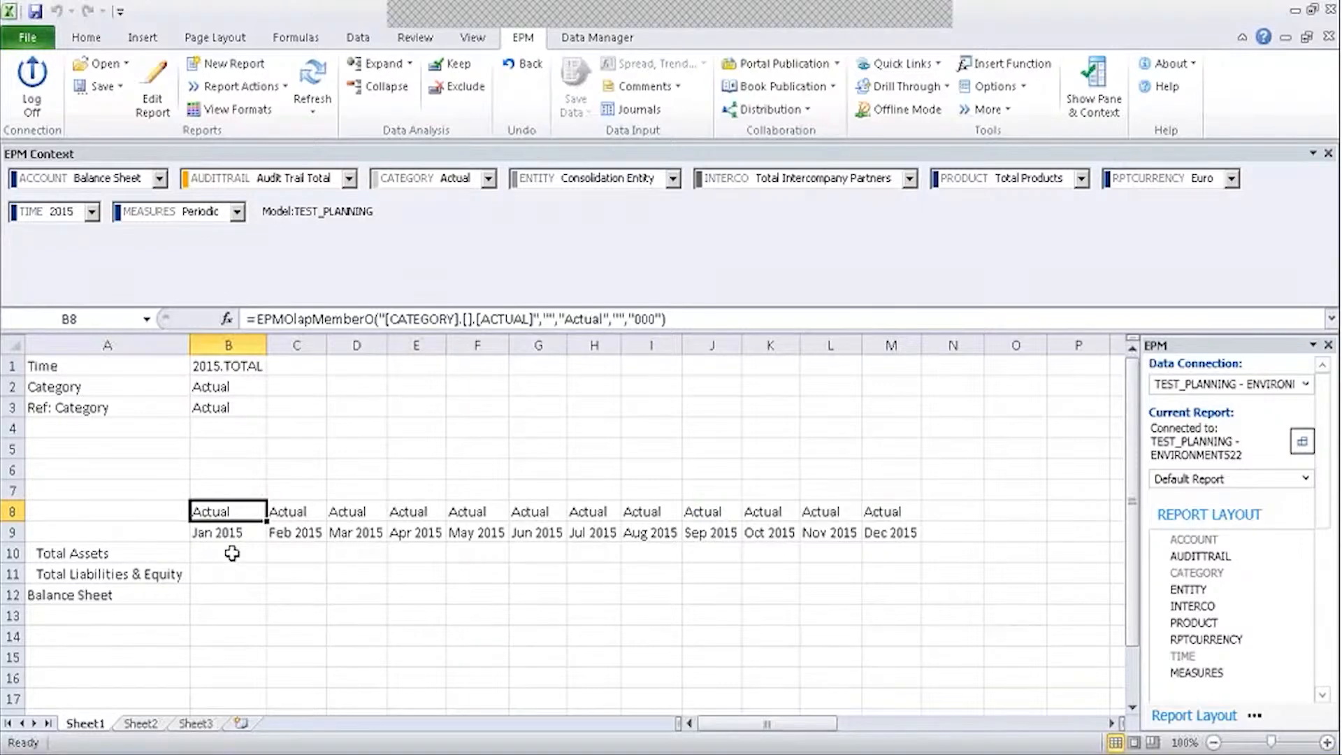
Select and review the row 8 category headers from B8 across to M8.
left_click_drag(283, 515, 890, 520)
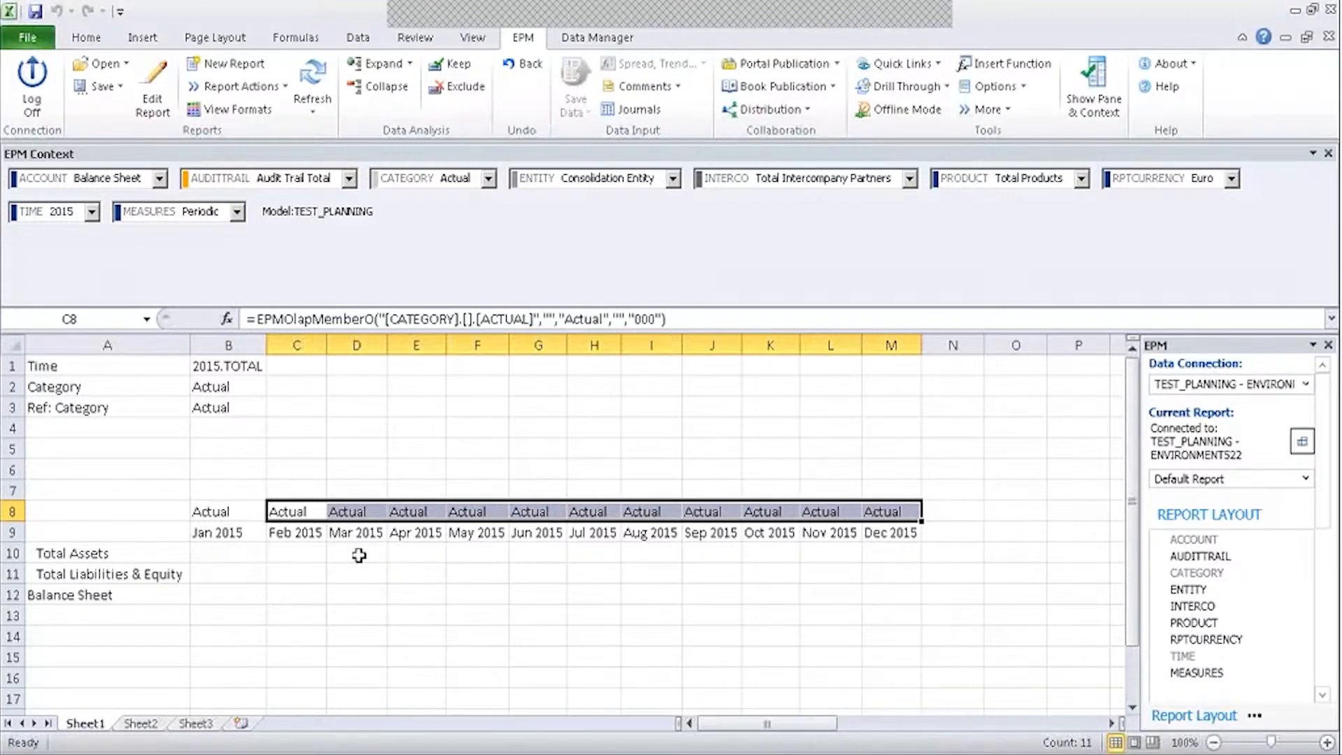
left_click_drag(217, 511, 905, 508)
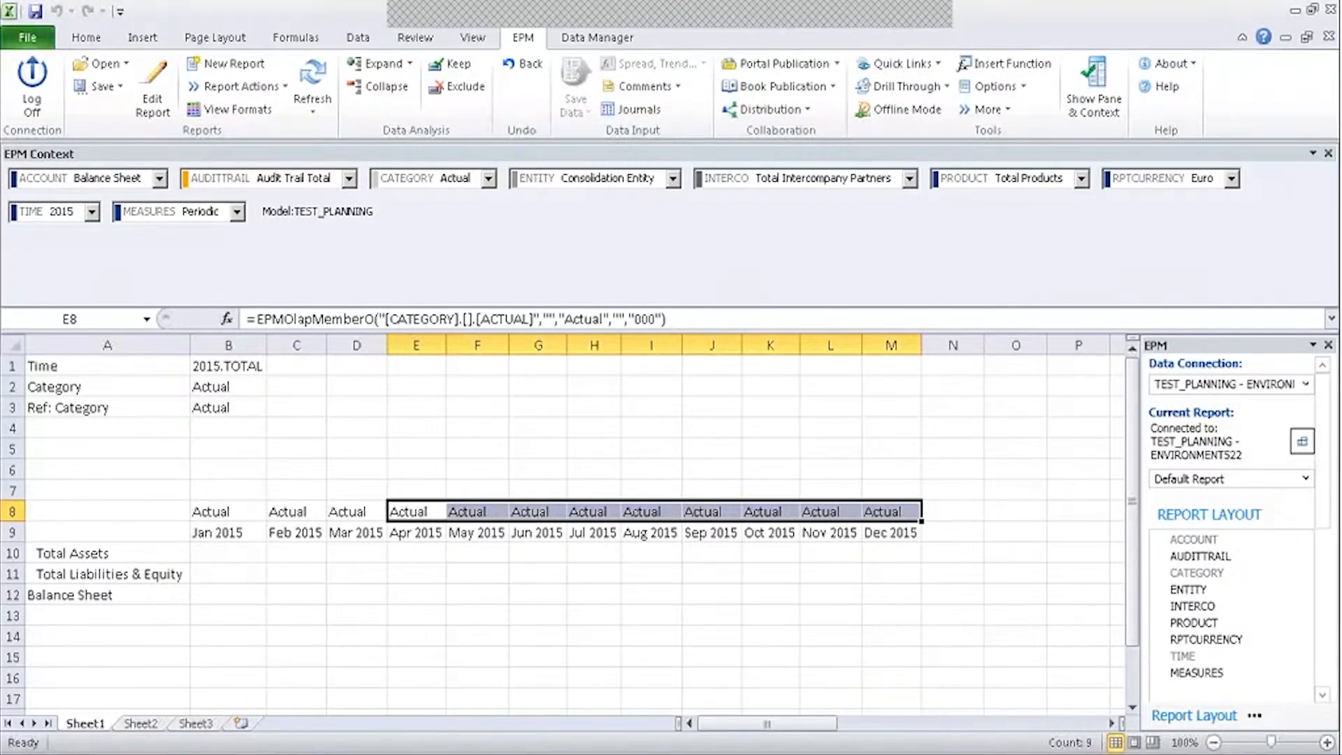
left_click(905, 424)
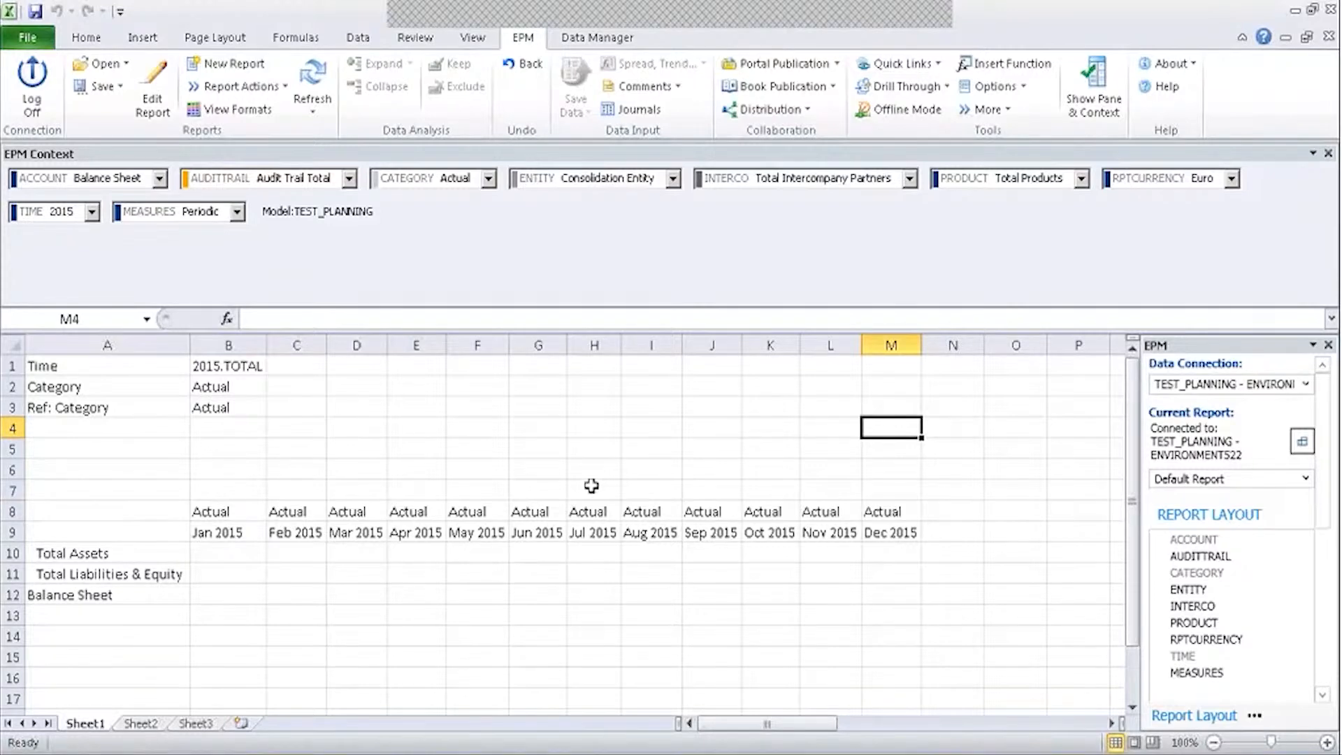
Edit B3's EPMSelectMember formula, replacing "Actual" with "Budget".
left_click(261, 413)
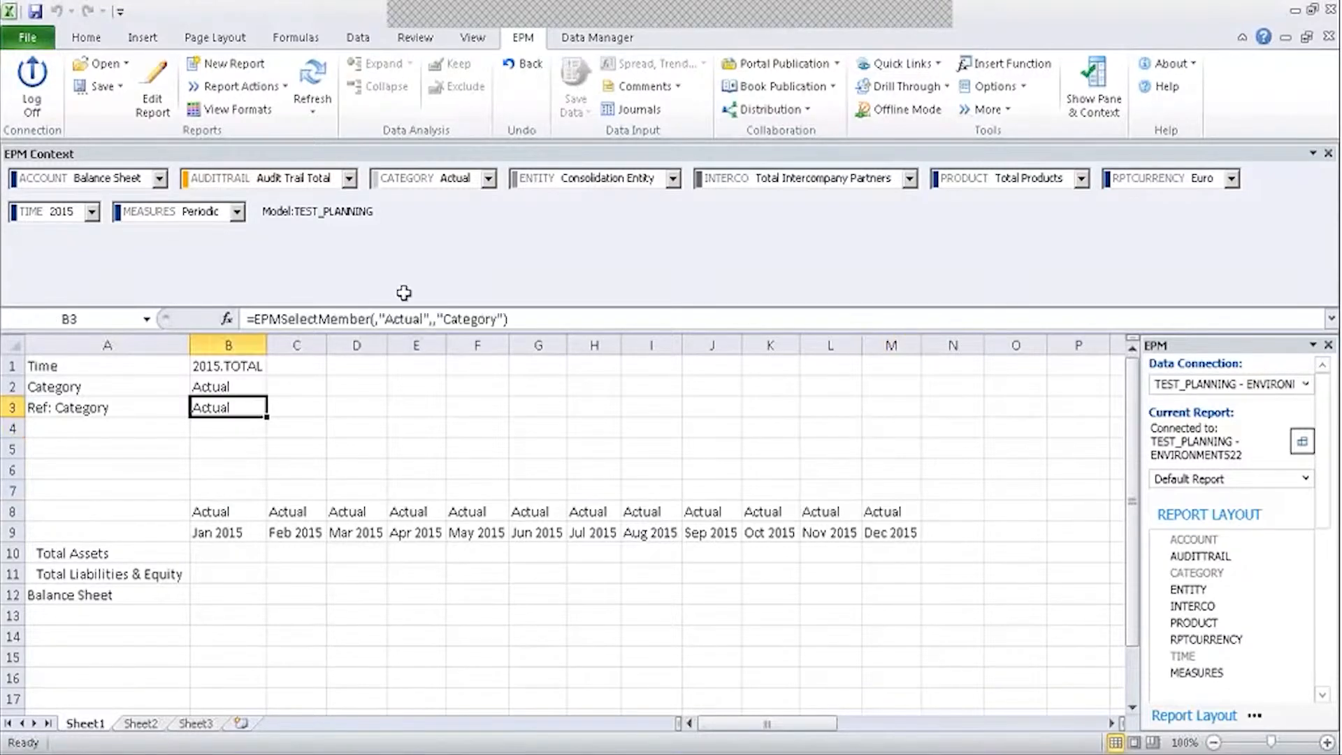
double_click(399, 318)
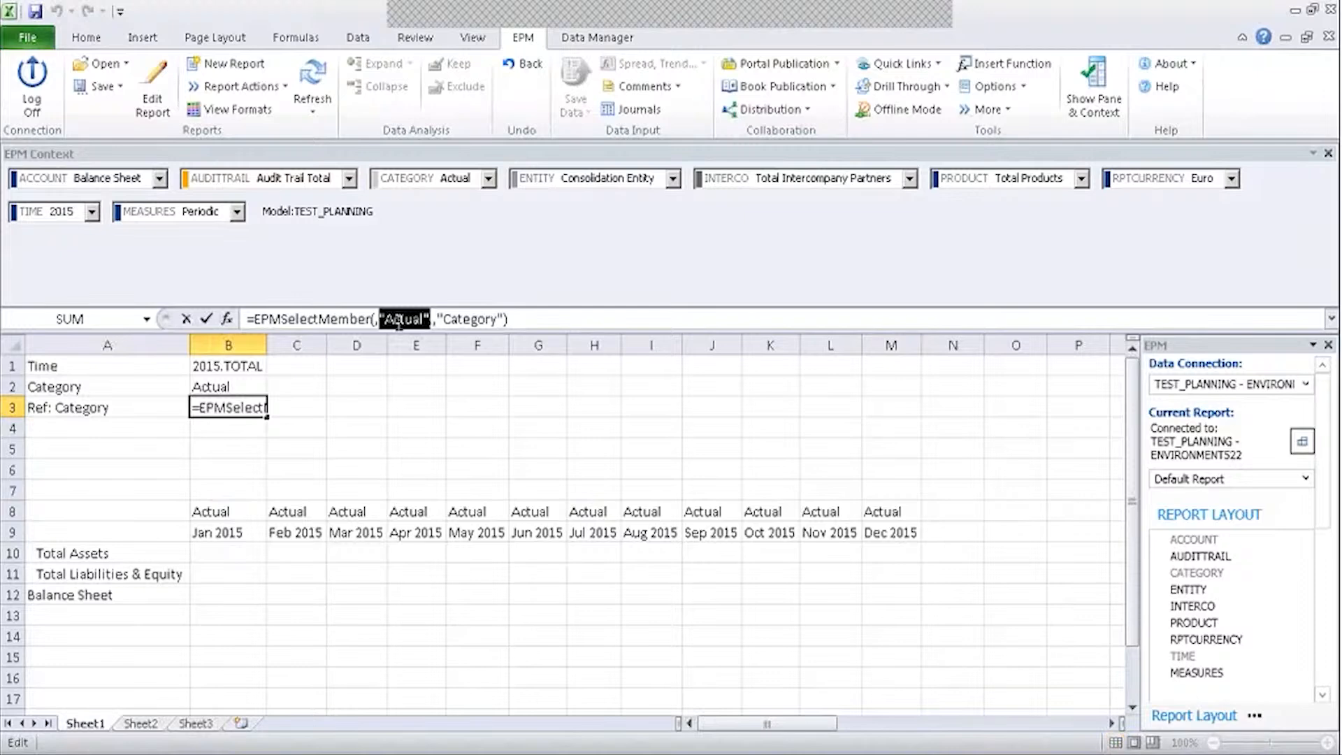
key("Right")
key("Left")
key("BackSpace")
key("BackSpace")
key("BackSpace")
key("BackSpace")
key("BackSpace")
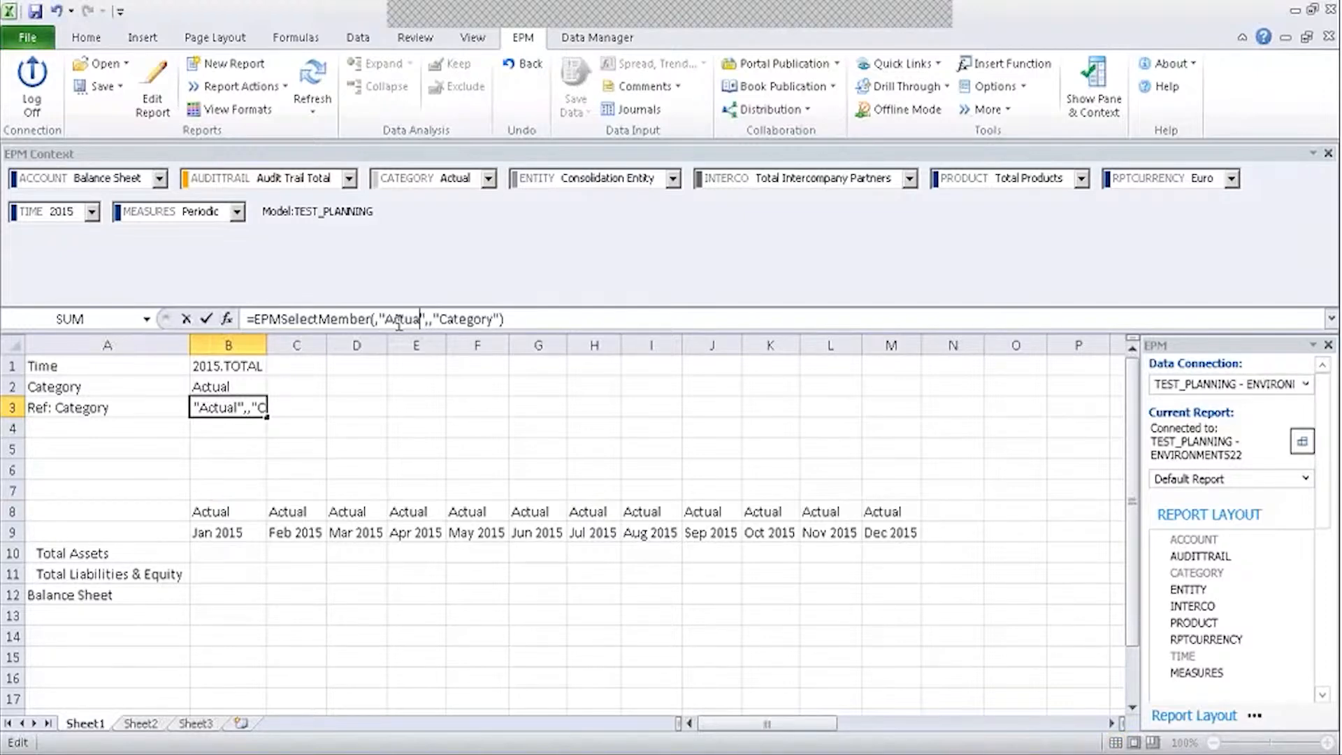
key("BackSpace")
type("Budg")
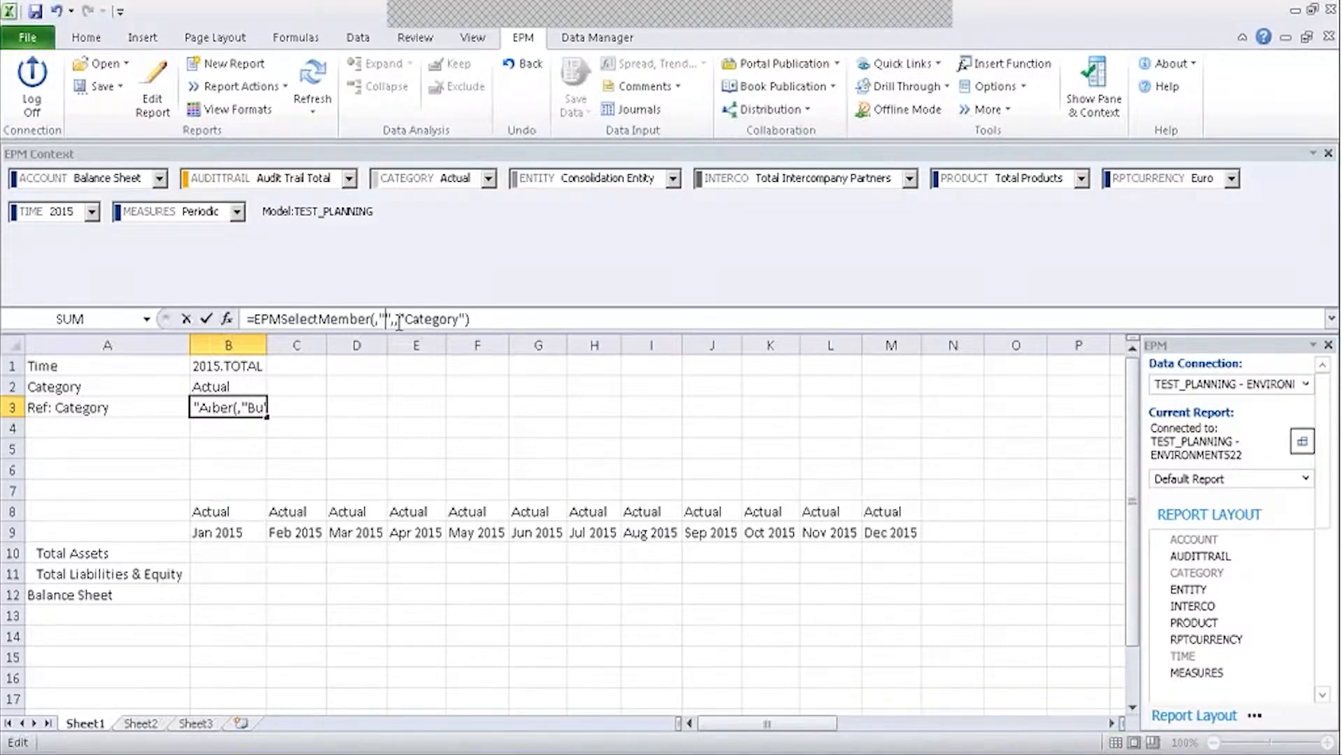
type("et")
key("Tab")
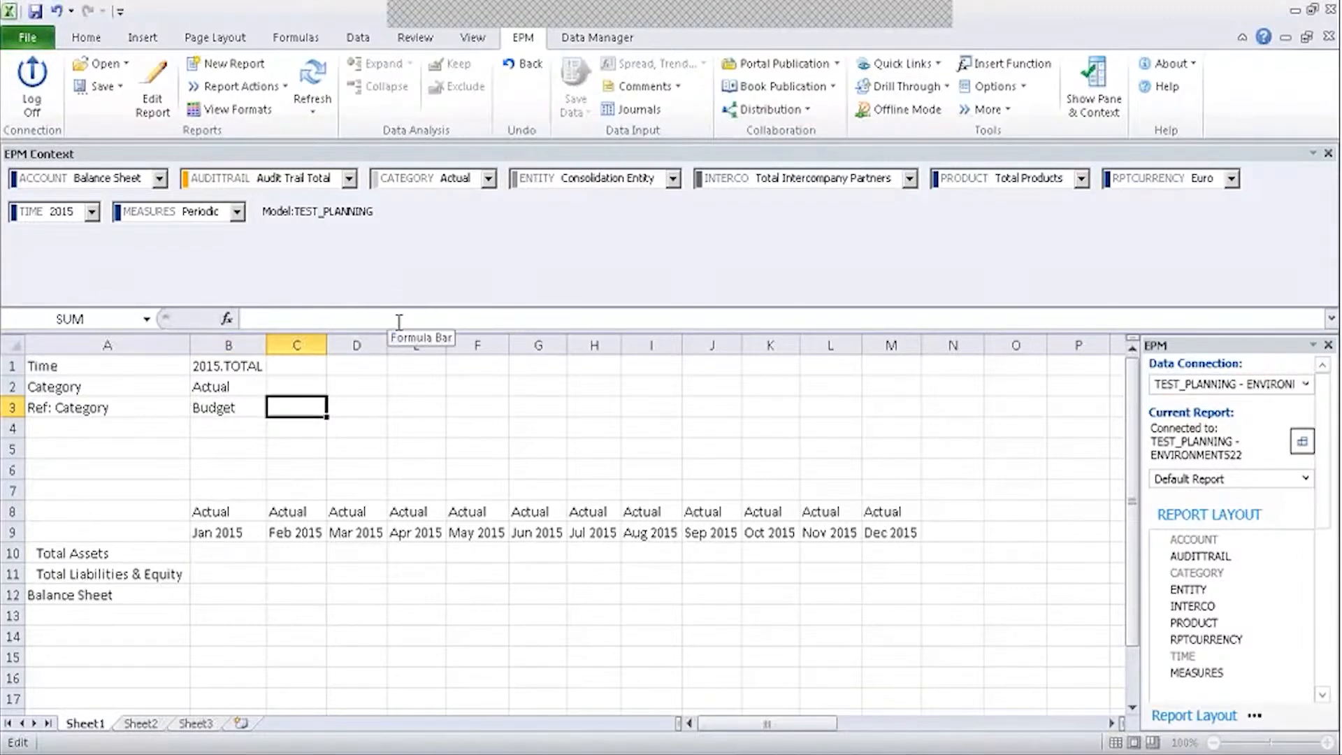
Re-save the sheet over the existing Ref Dimension input form and check the December header.
left_click(117, 89)
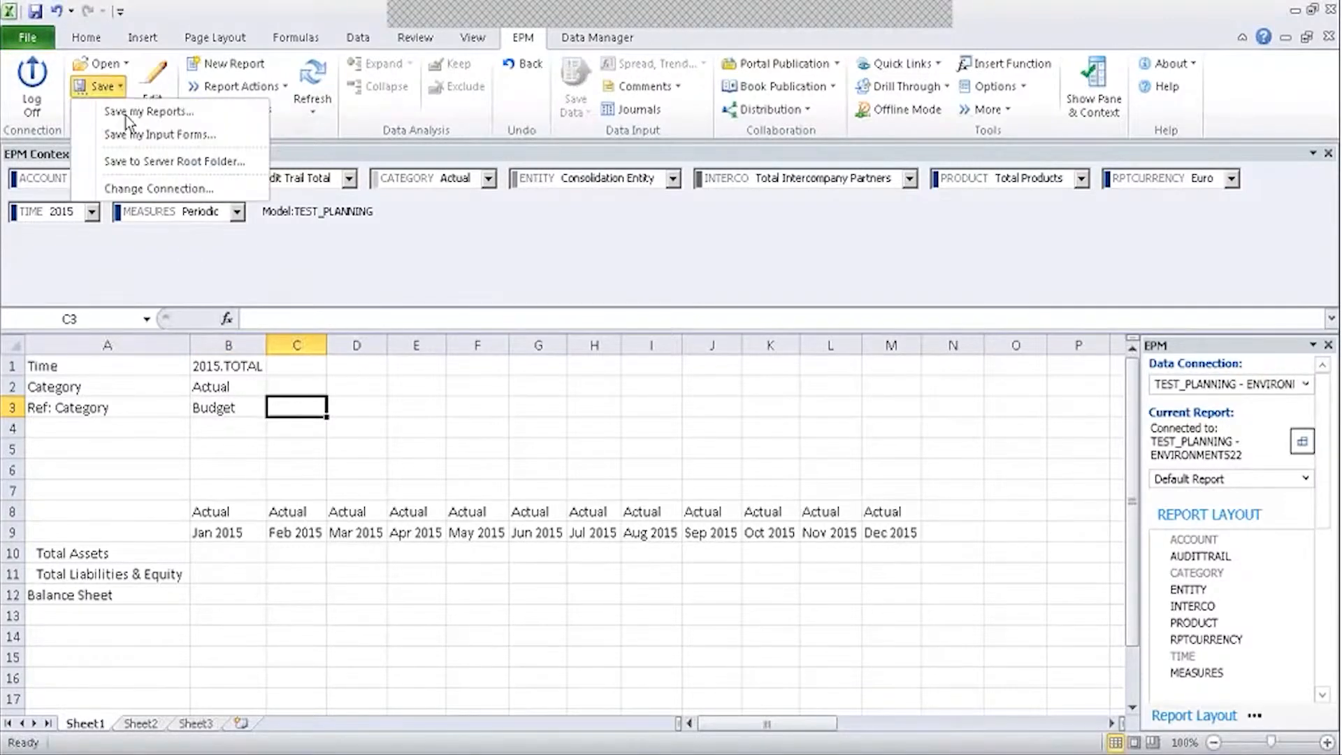
left_click(132, 134)
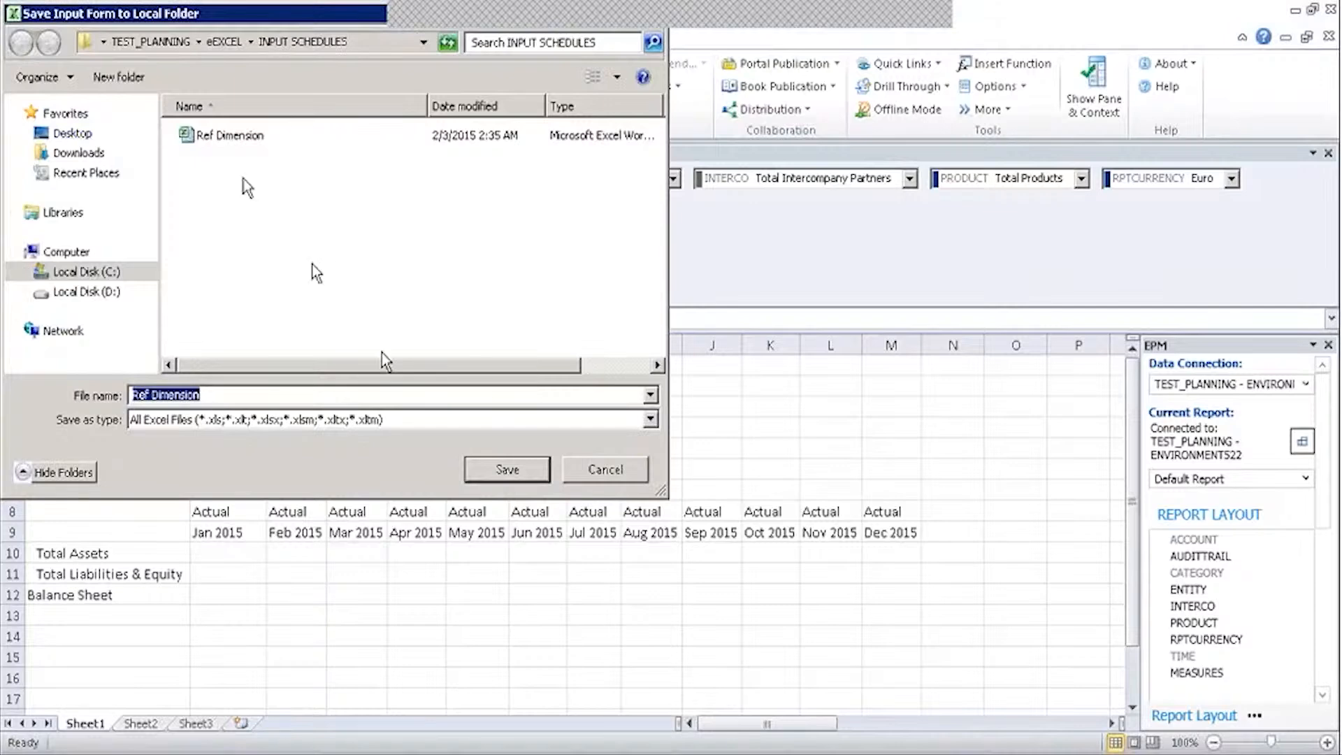
left_click(240, 140)
left_click(509, 473)
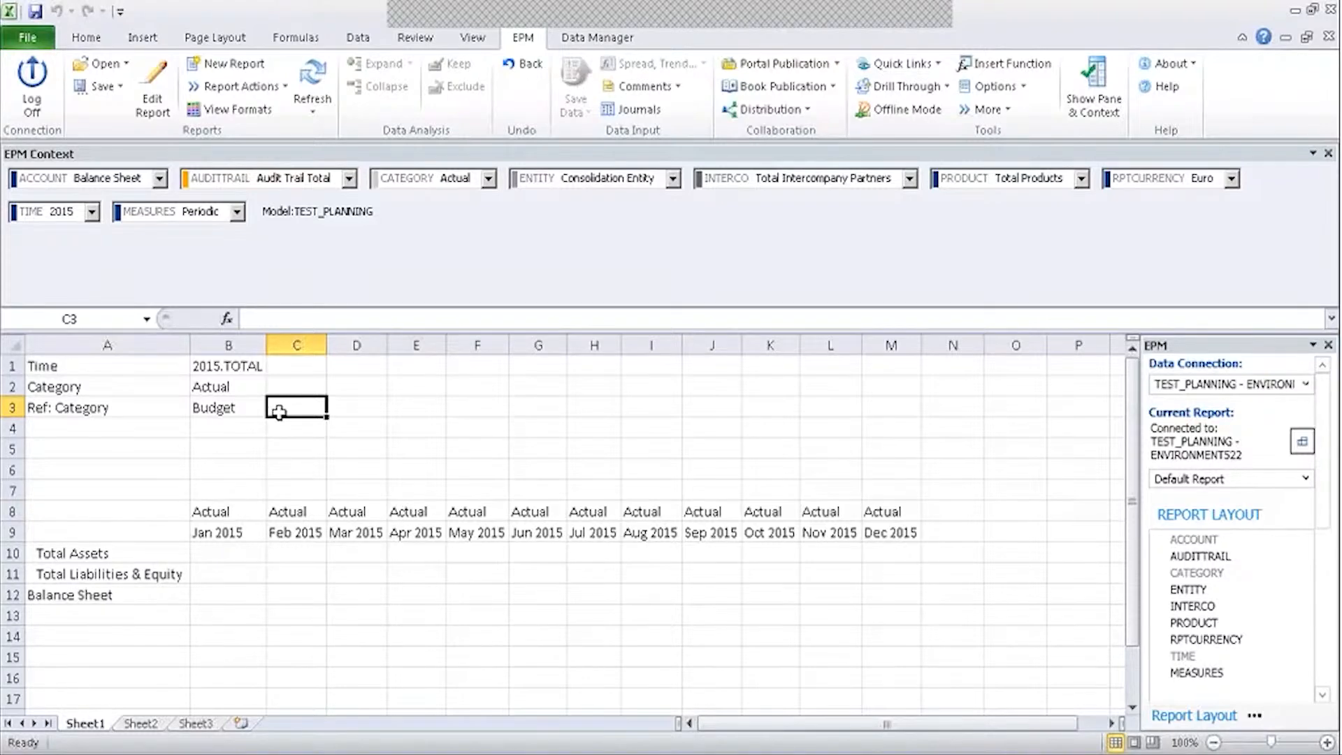
left_click(397, 490)
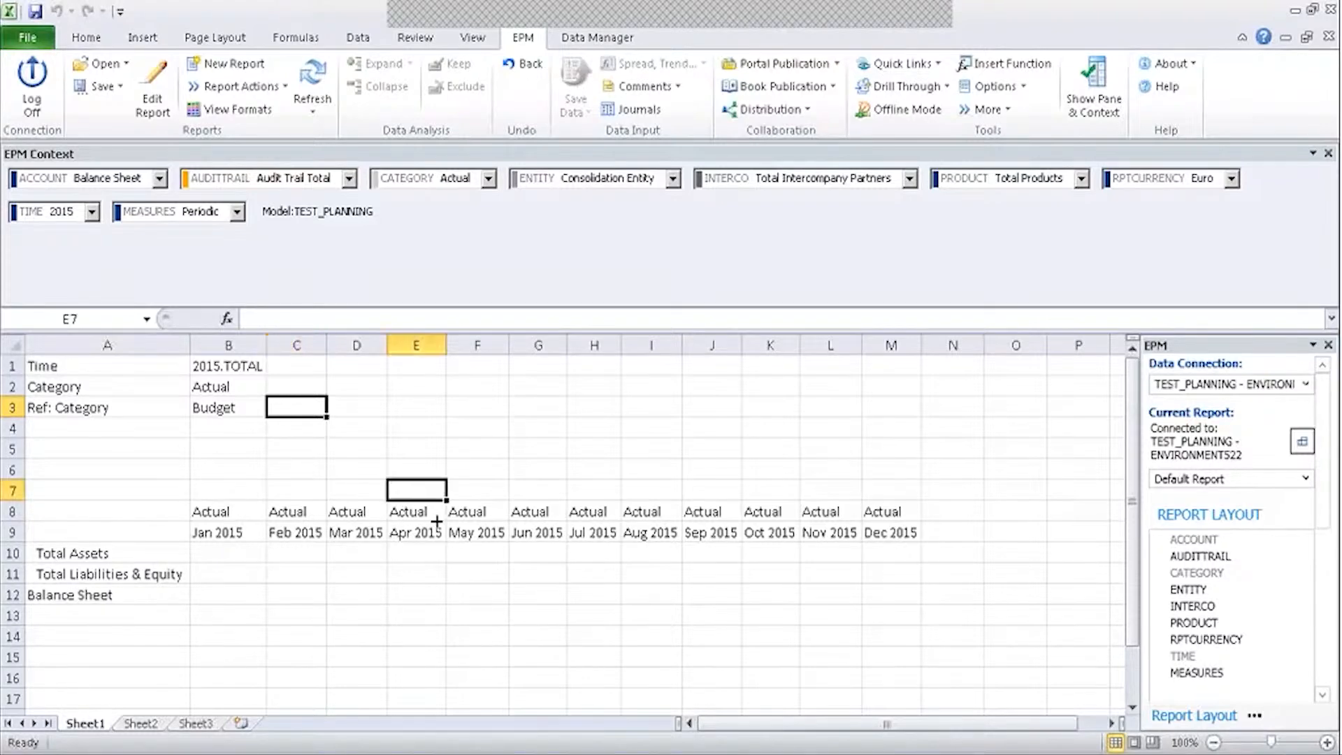
left_click(912, 513)
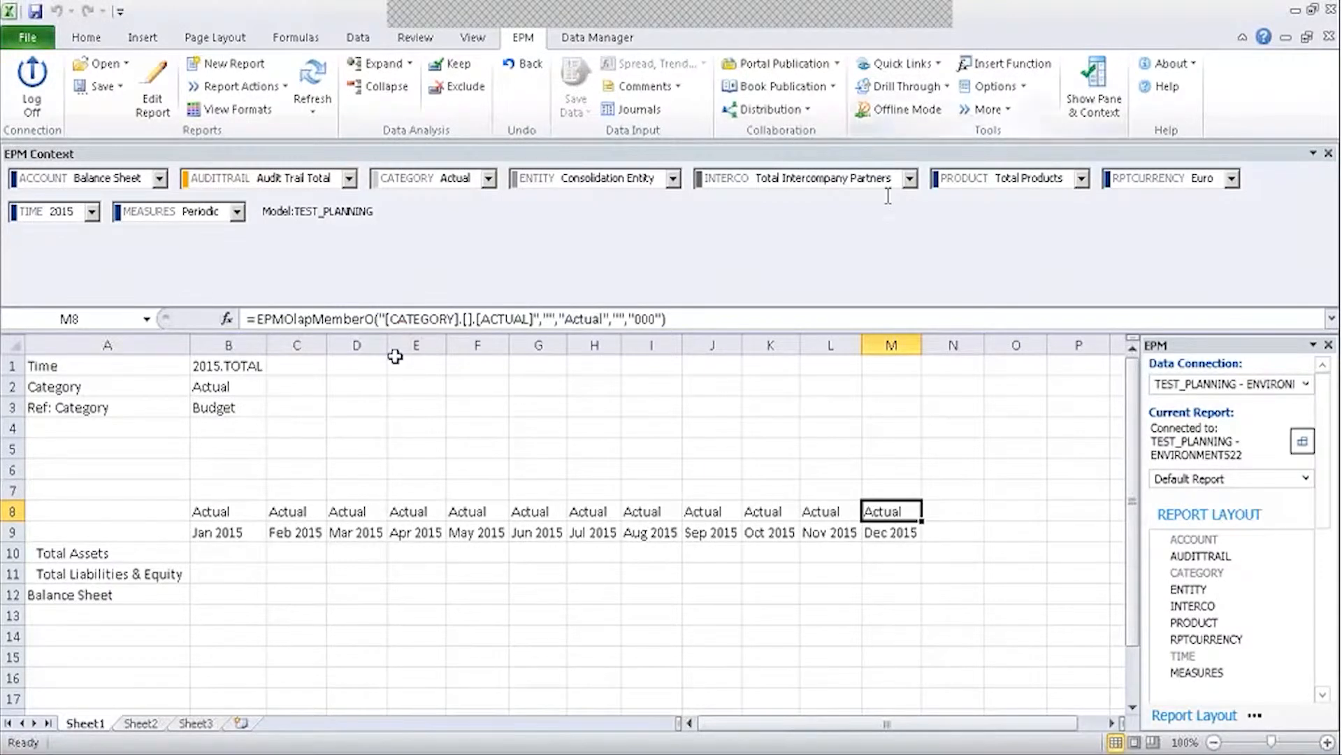
Hide the EPM pane and context, then switch the report year in B1 to 2014.
left_click(1095, 87)
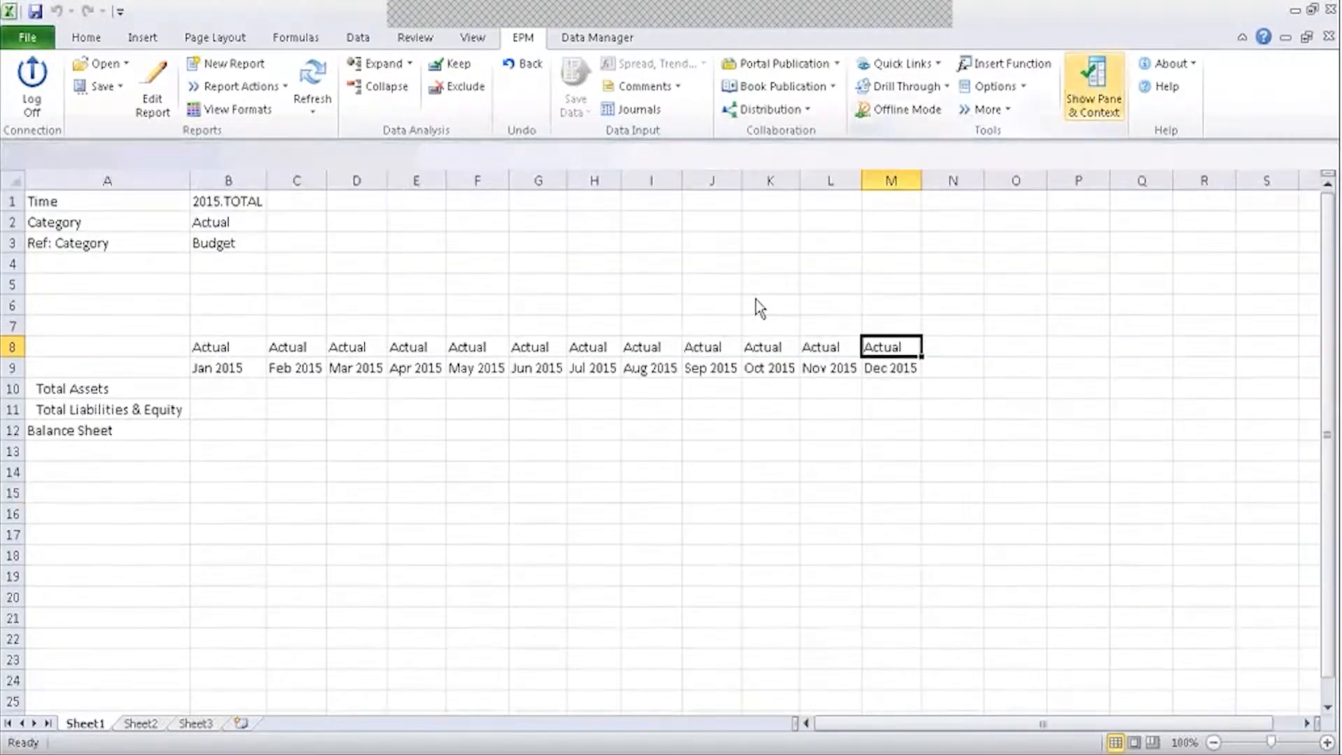
double_click(231, 204)
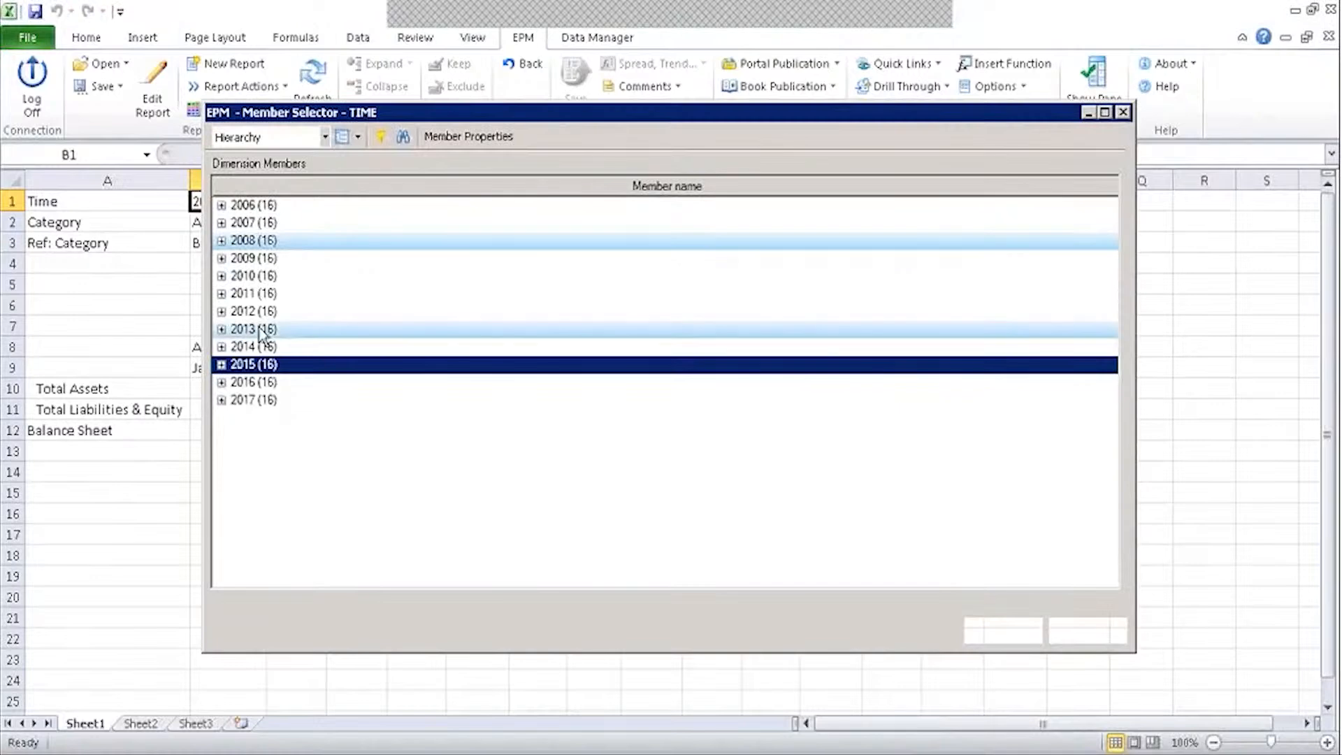
left_click(261, 312)
left_click(259, 344)
left_click(1003, 629)
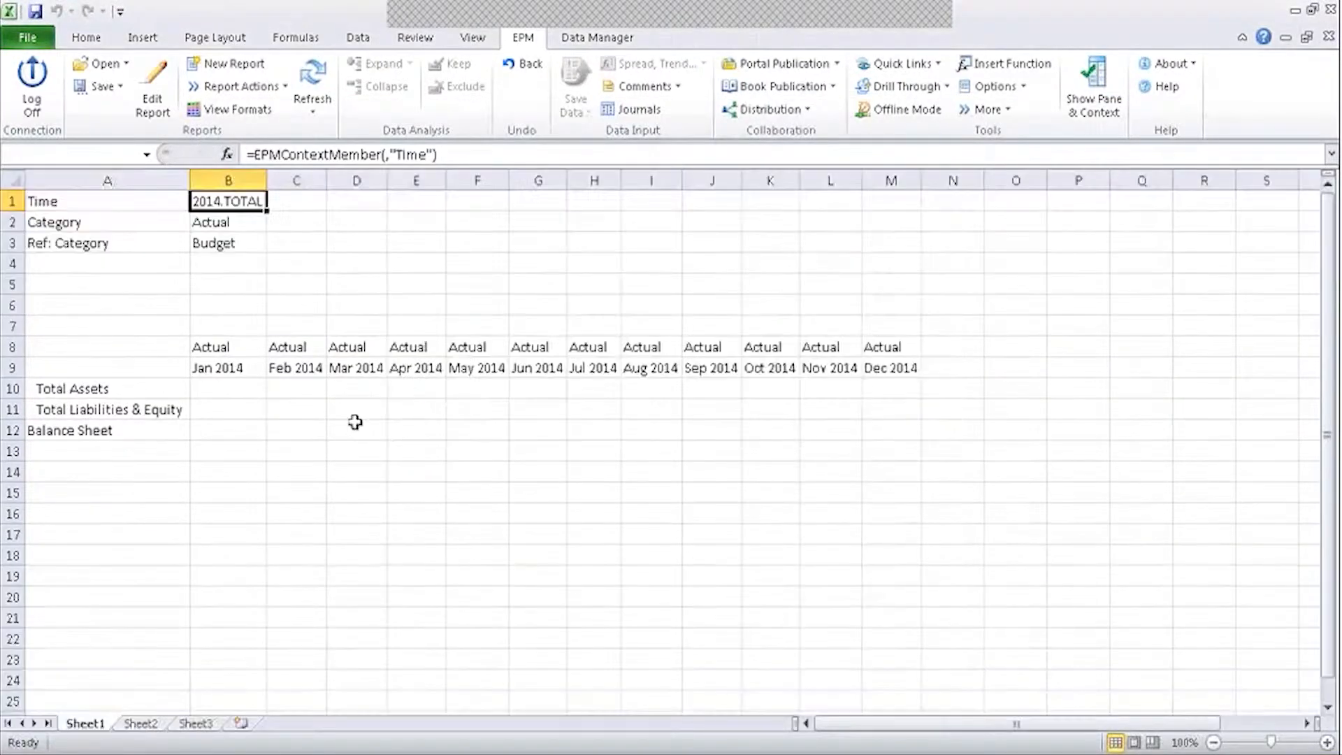
left_click(251, 370)
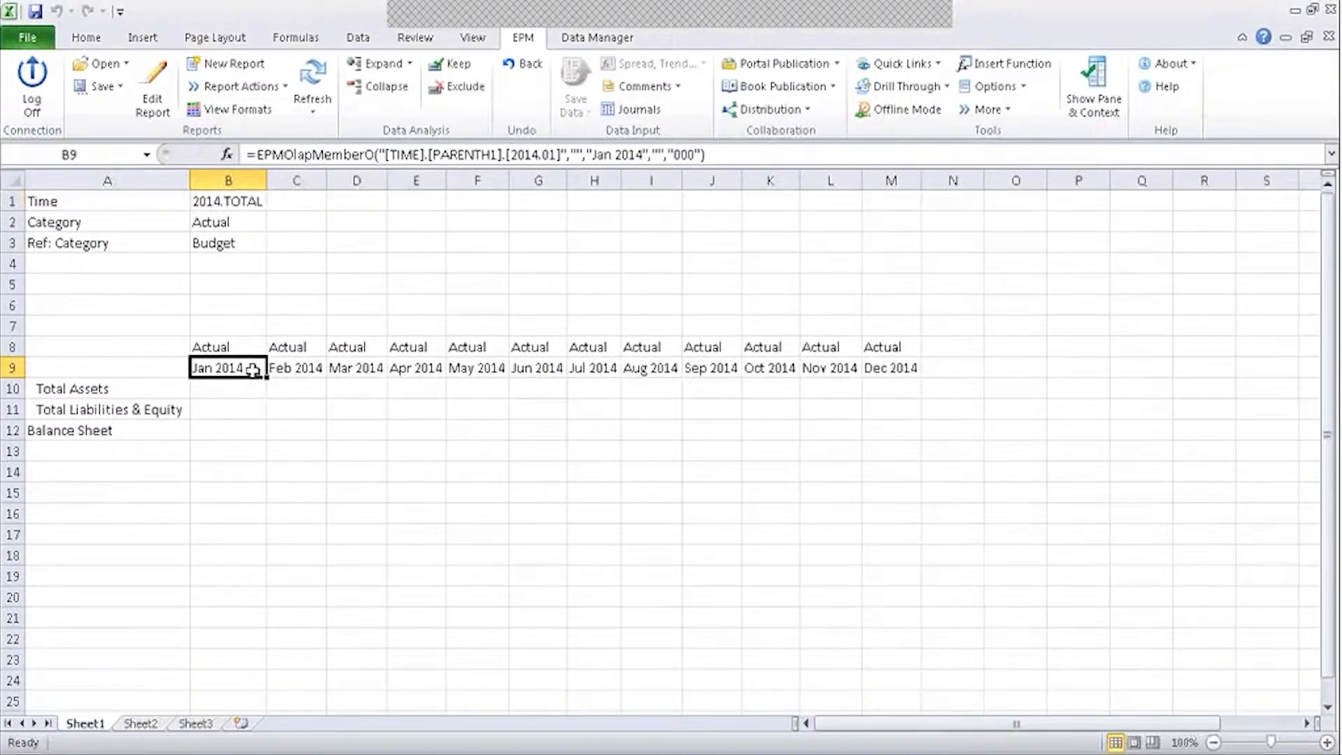
left_click(246, 230)
double_click(246, 233)
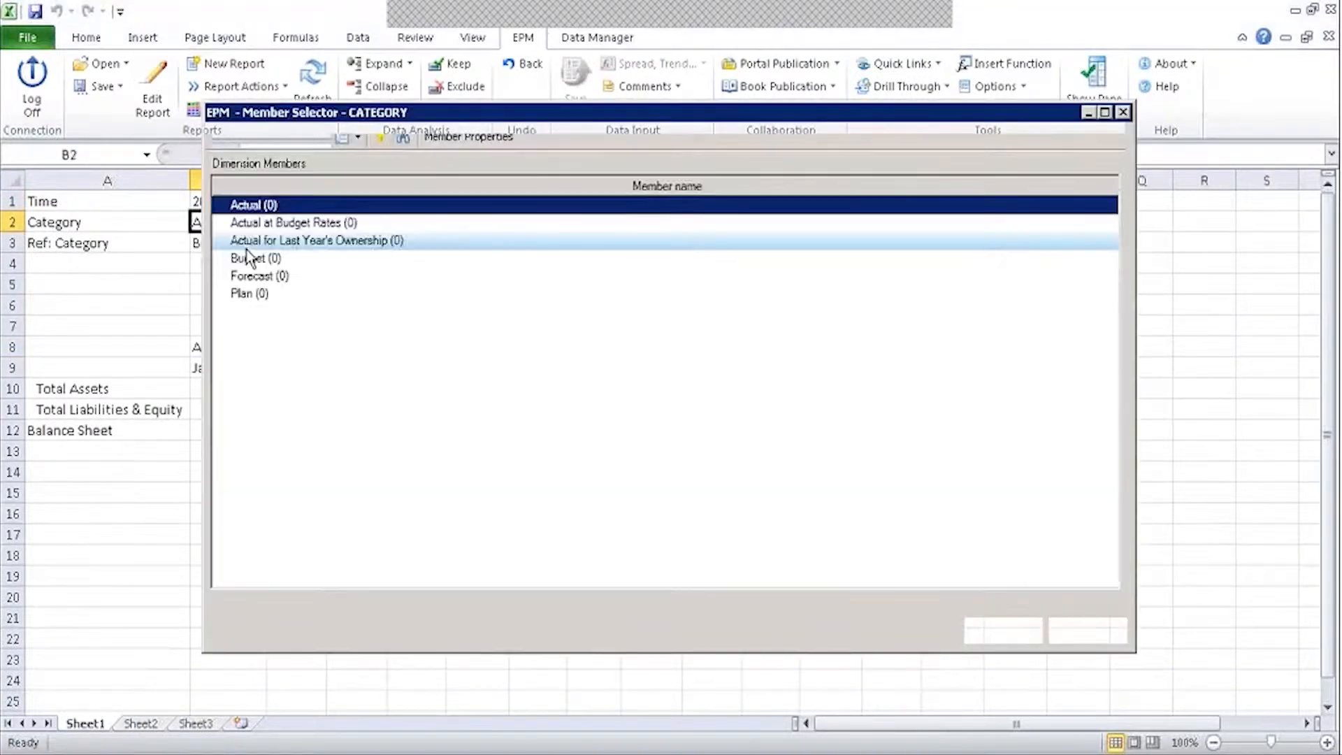
left_click(259, 260)
left_click(280, 277)
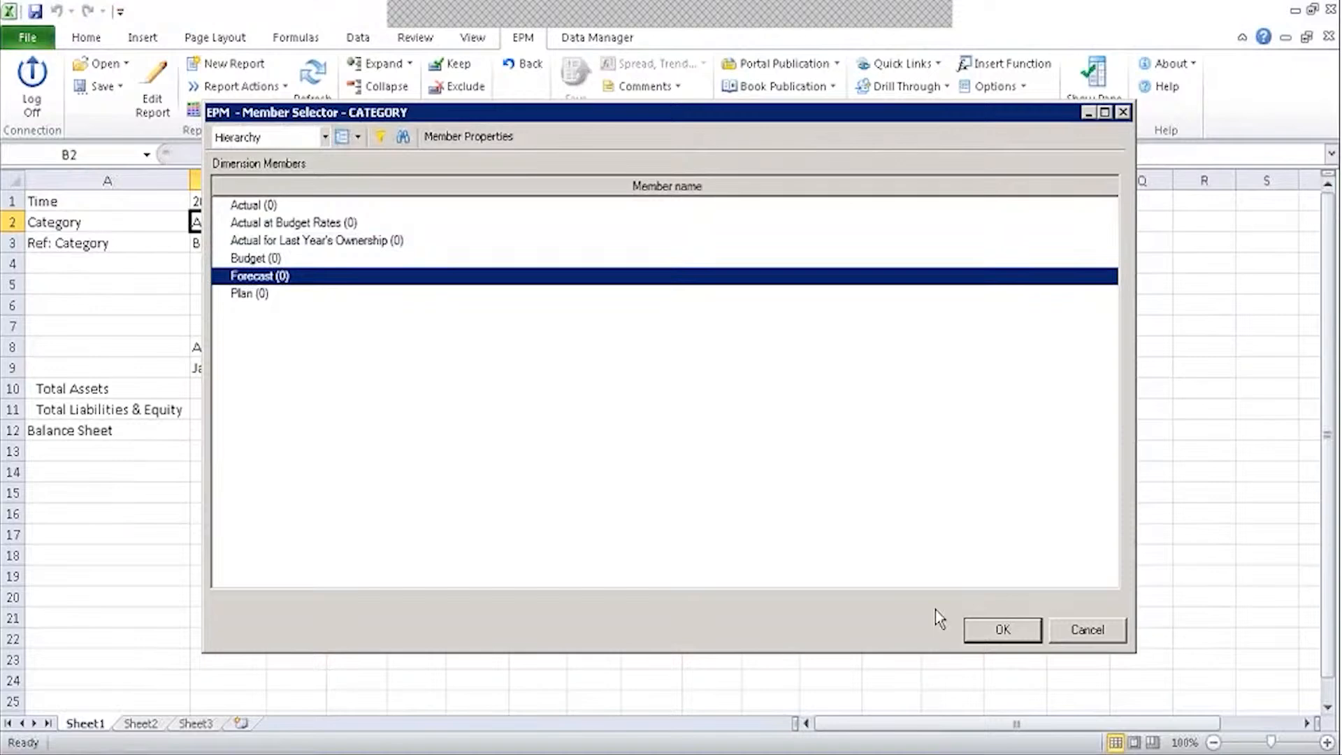
left_click(992, 629)
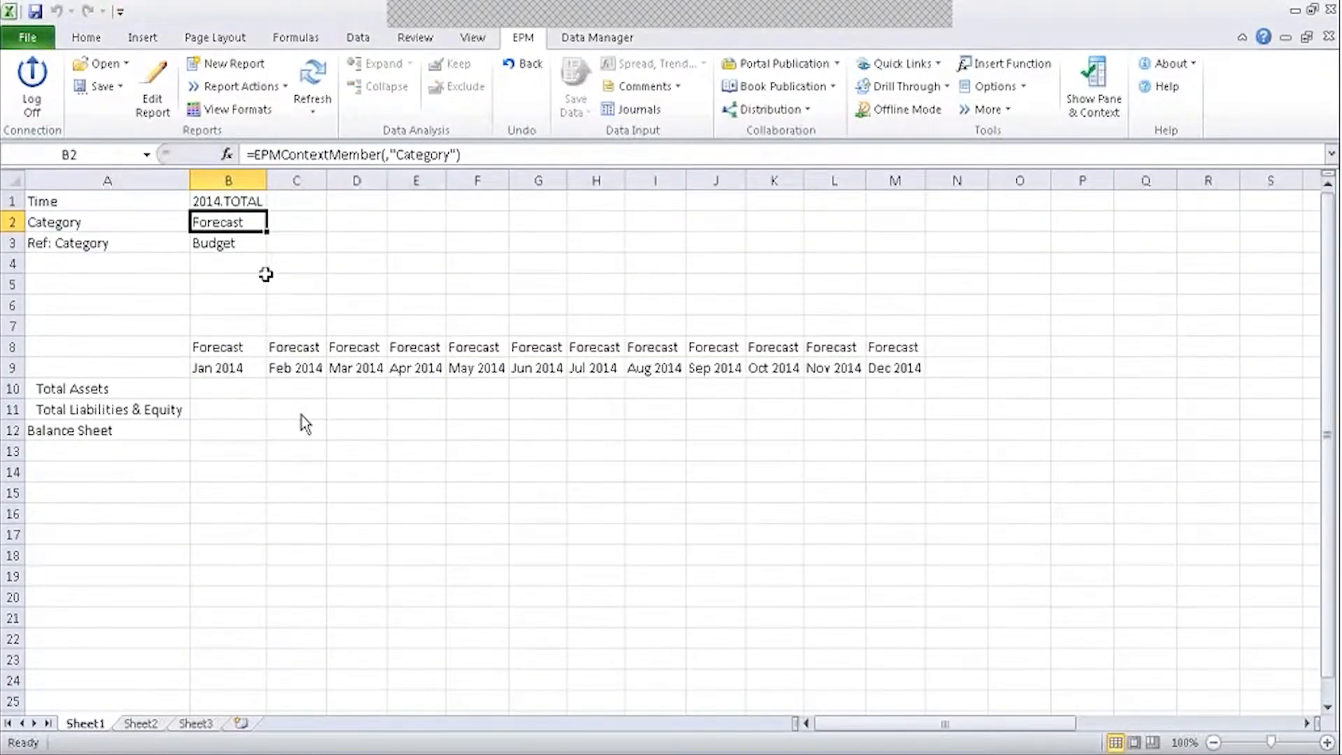
left_click(261, 201)
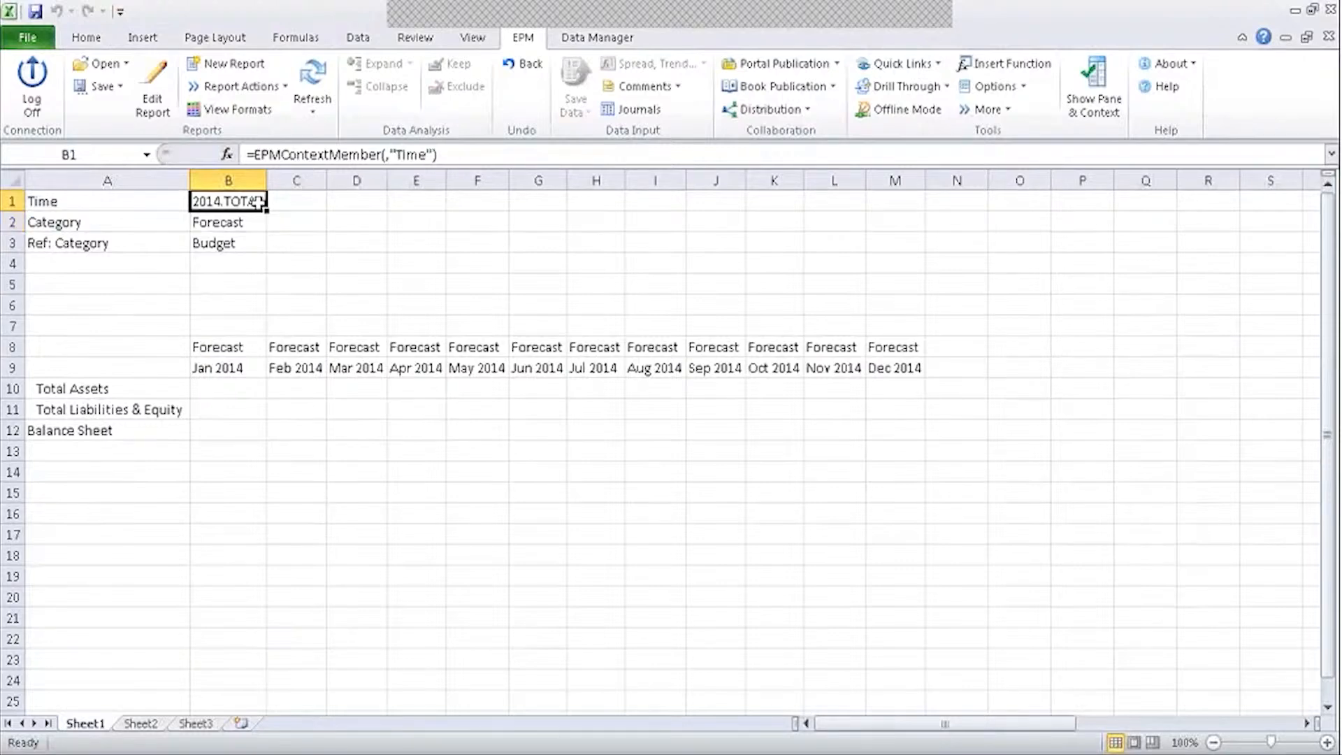
left_click(257, 222)
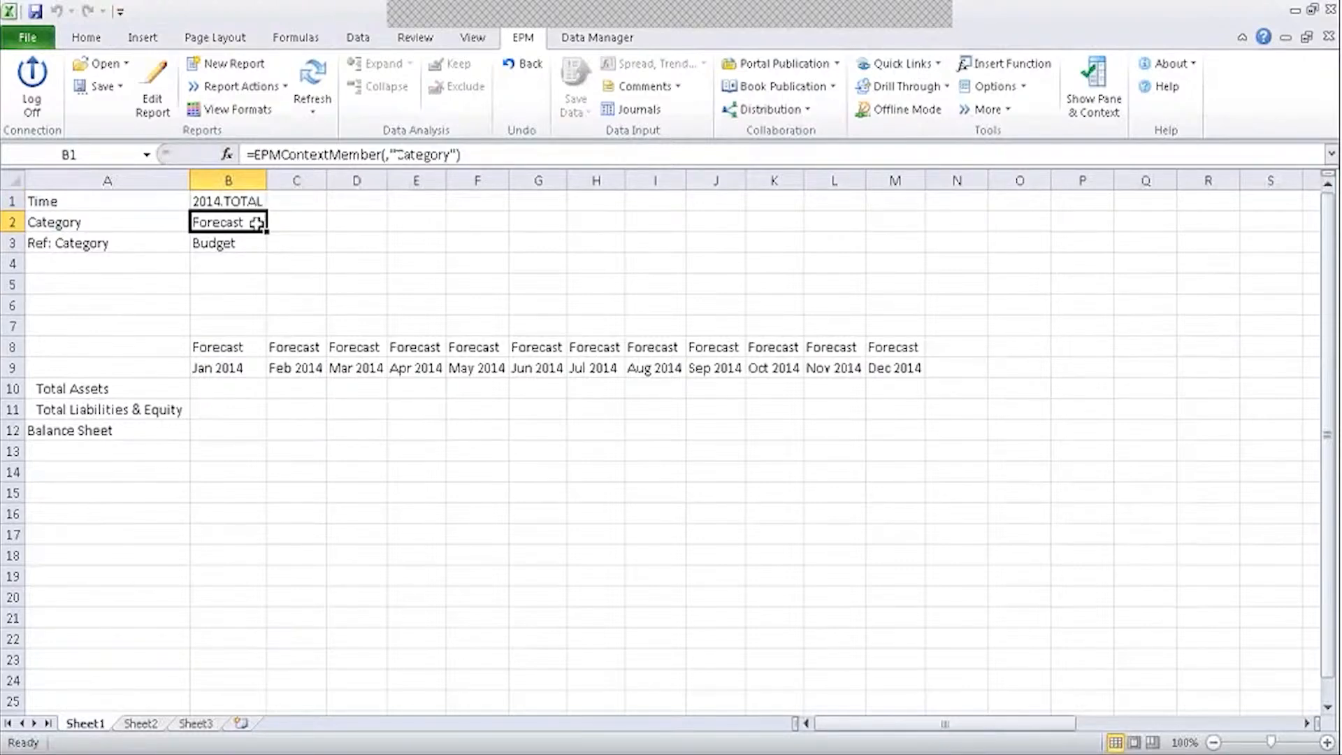
left_click(237, 351)
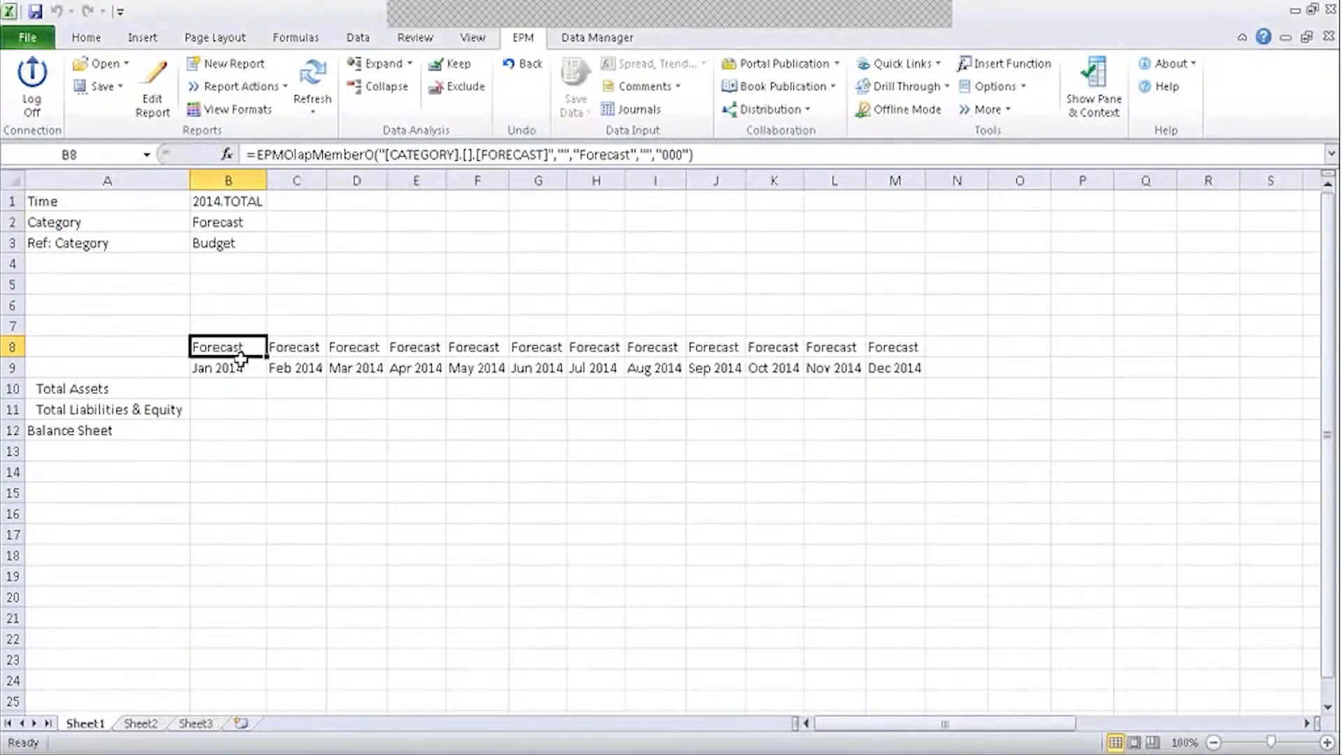
left_click(249, 417)
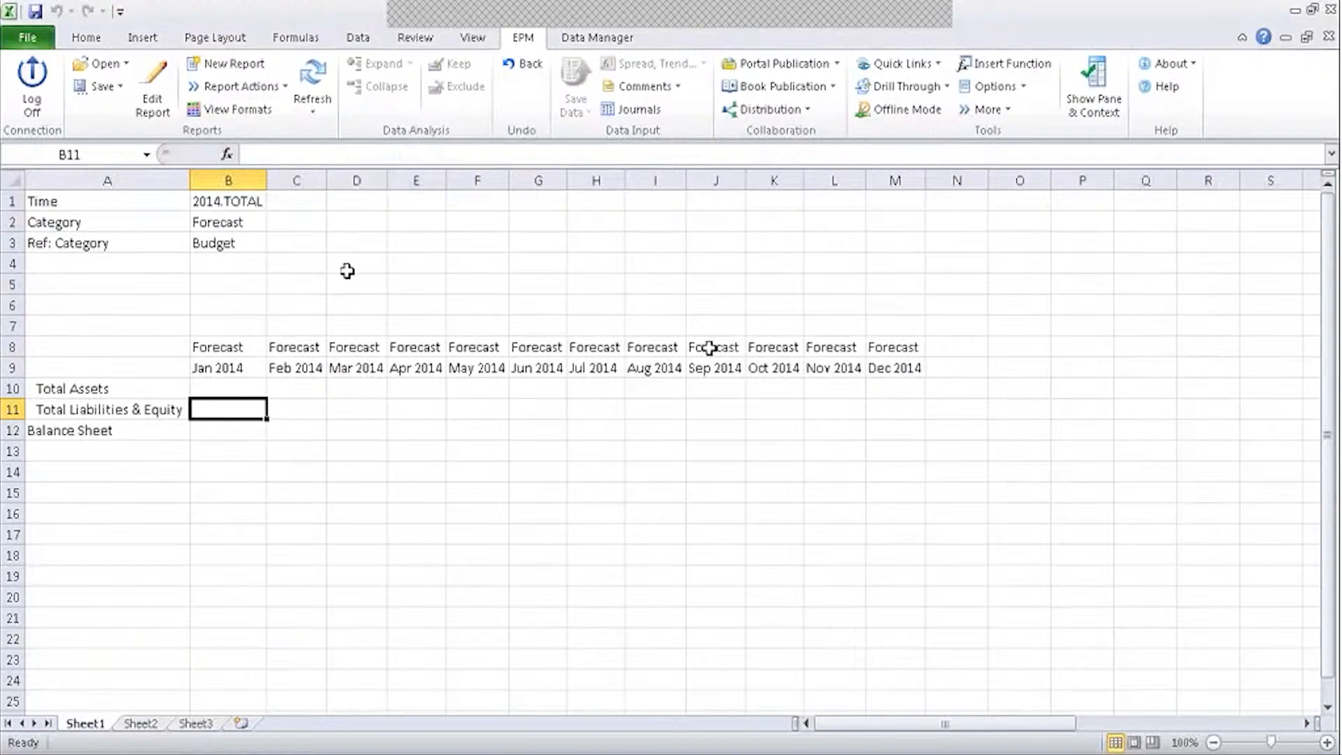
left_click(928, 352)
left_click(915, 346)
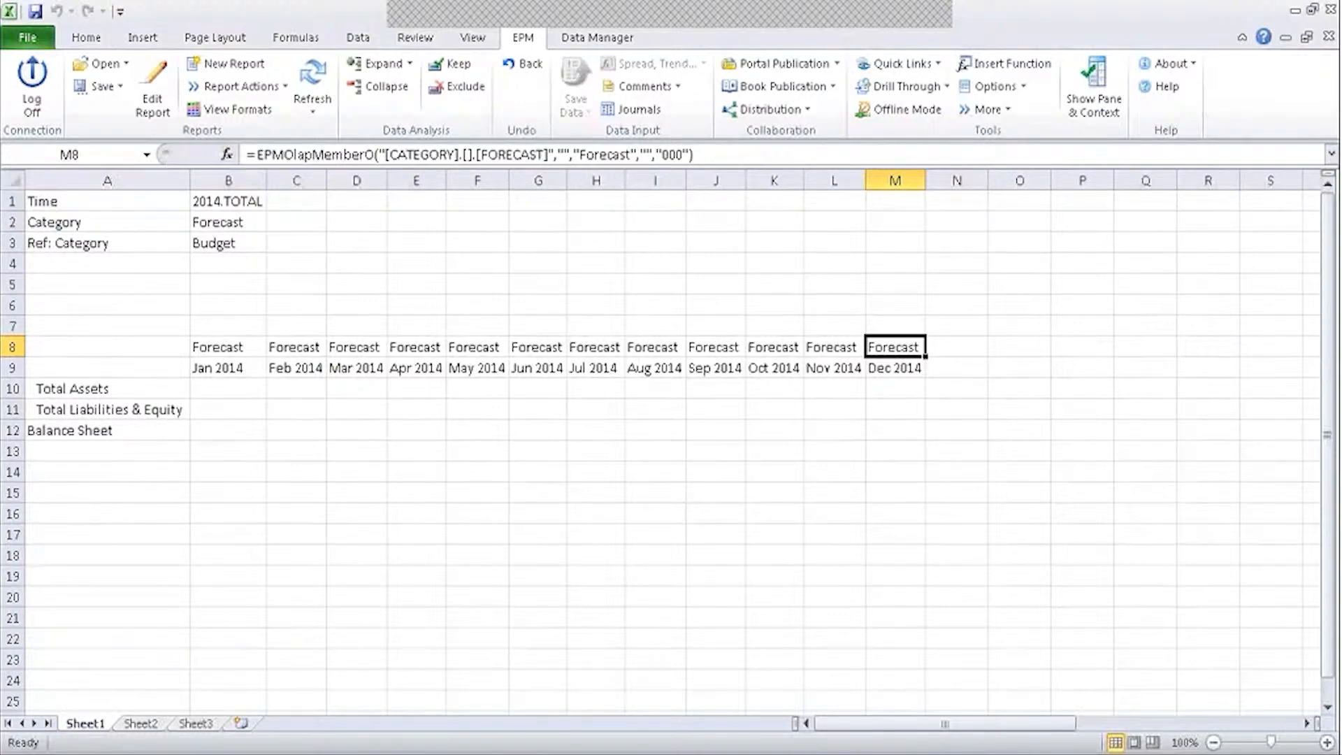
left_click(221, 223)
double_click(221, 223)
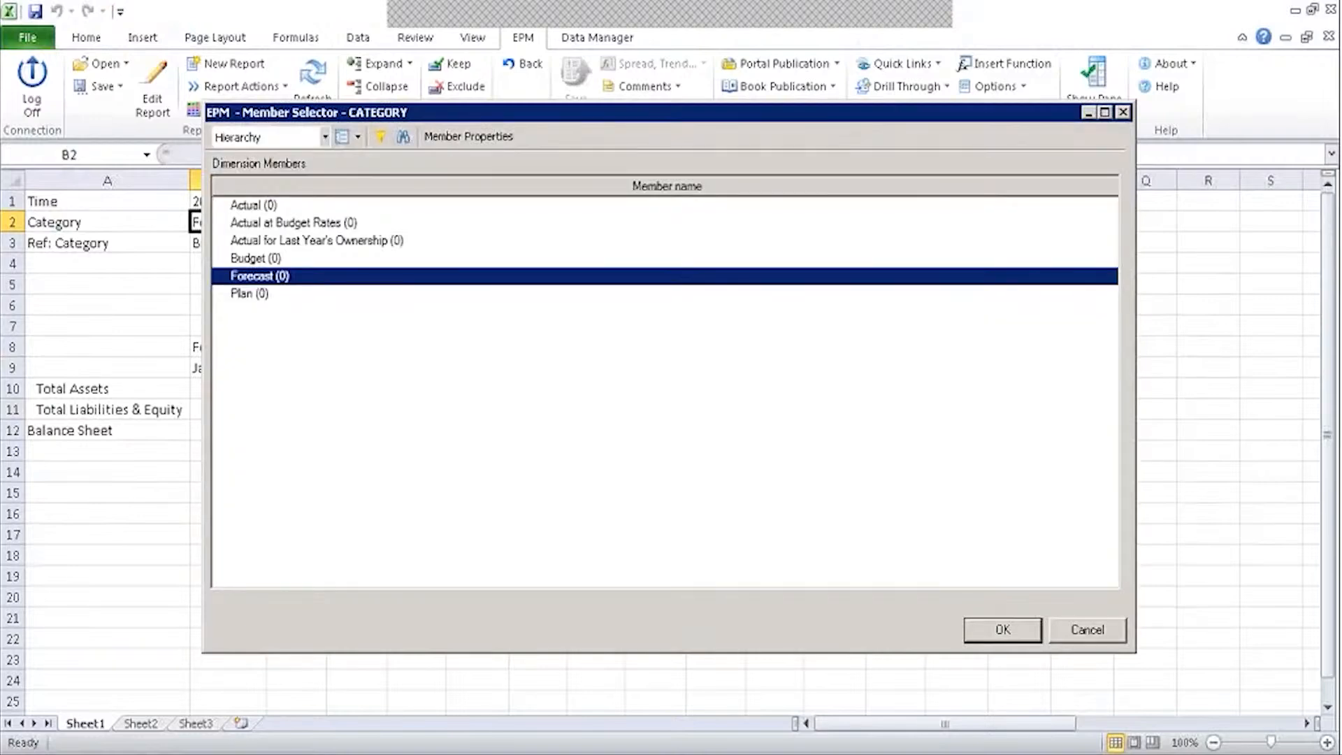
left_click(260, 205)
left_click(988, 630)
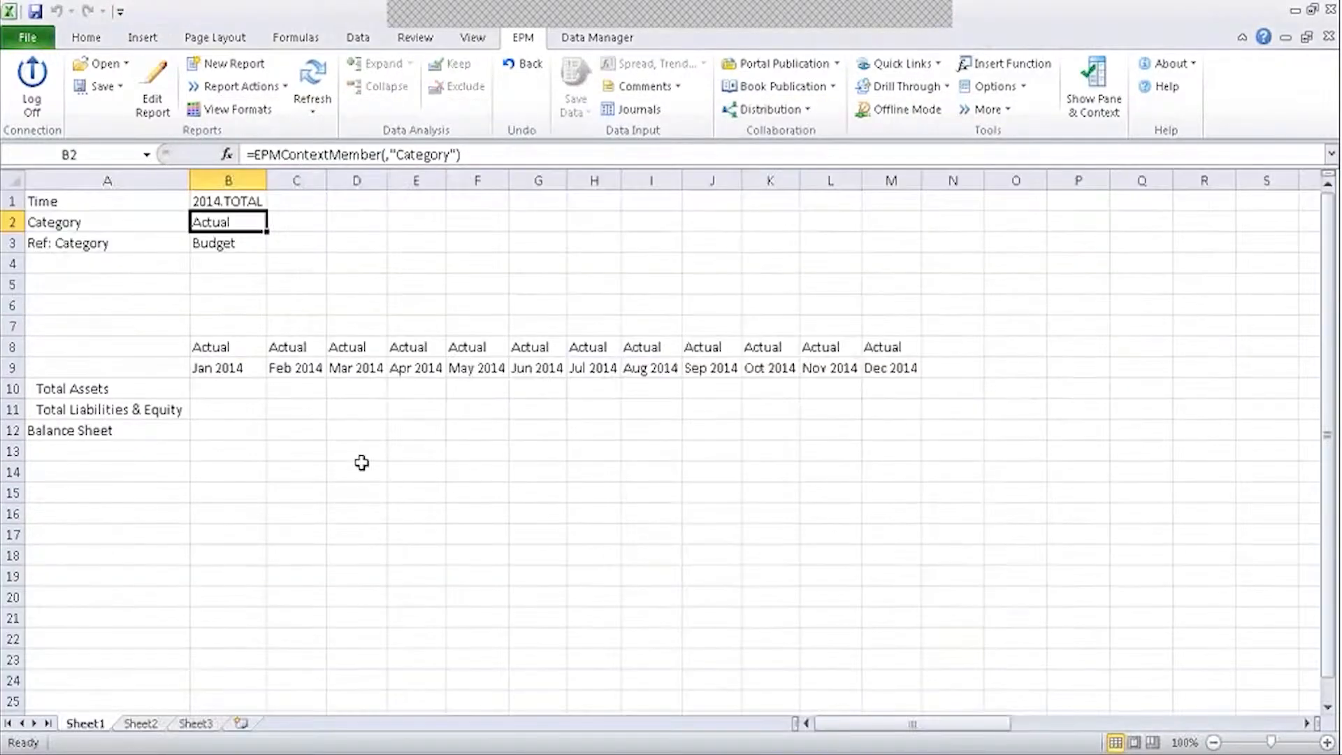
left_click(224, 244)
left_click(899, 345)
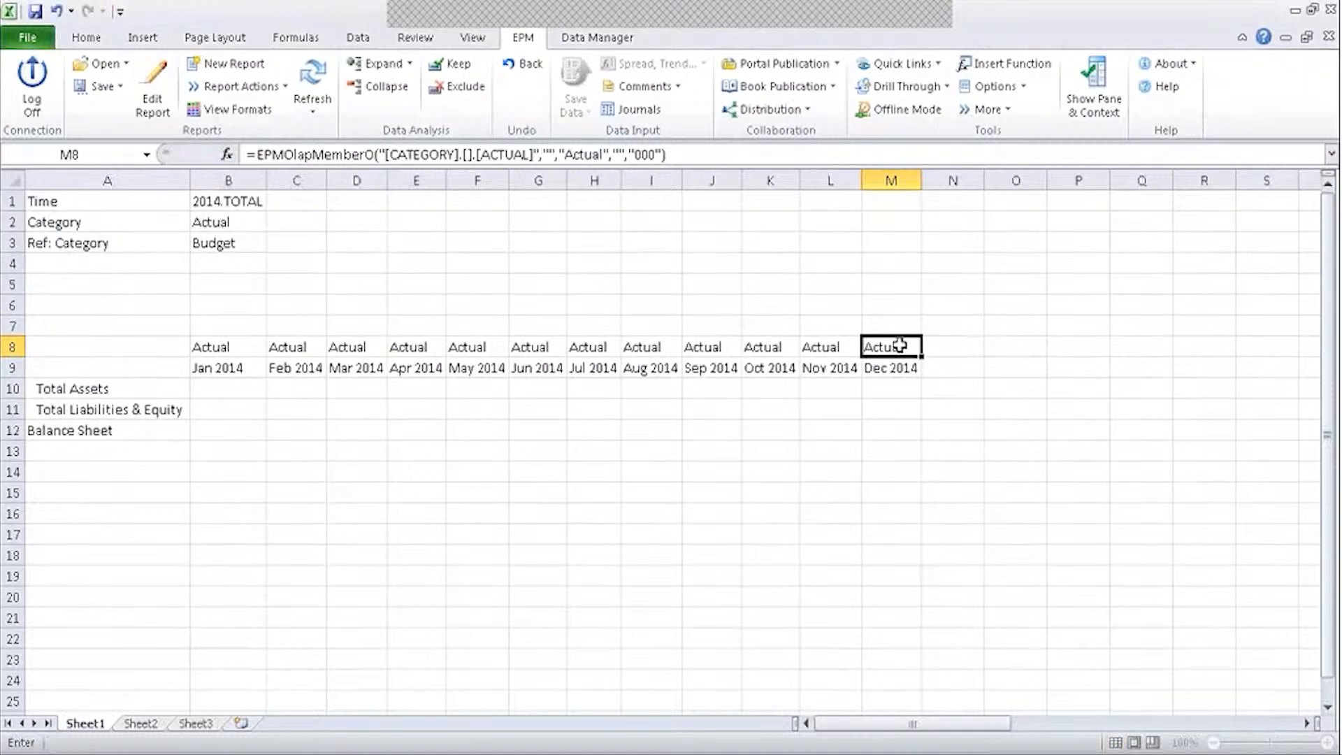
Enter =B3 in M8 so the Dec 2014 header follows the Ref: Category cell and shows Budget.
type("=")
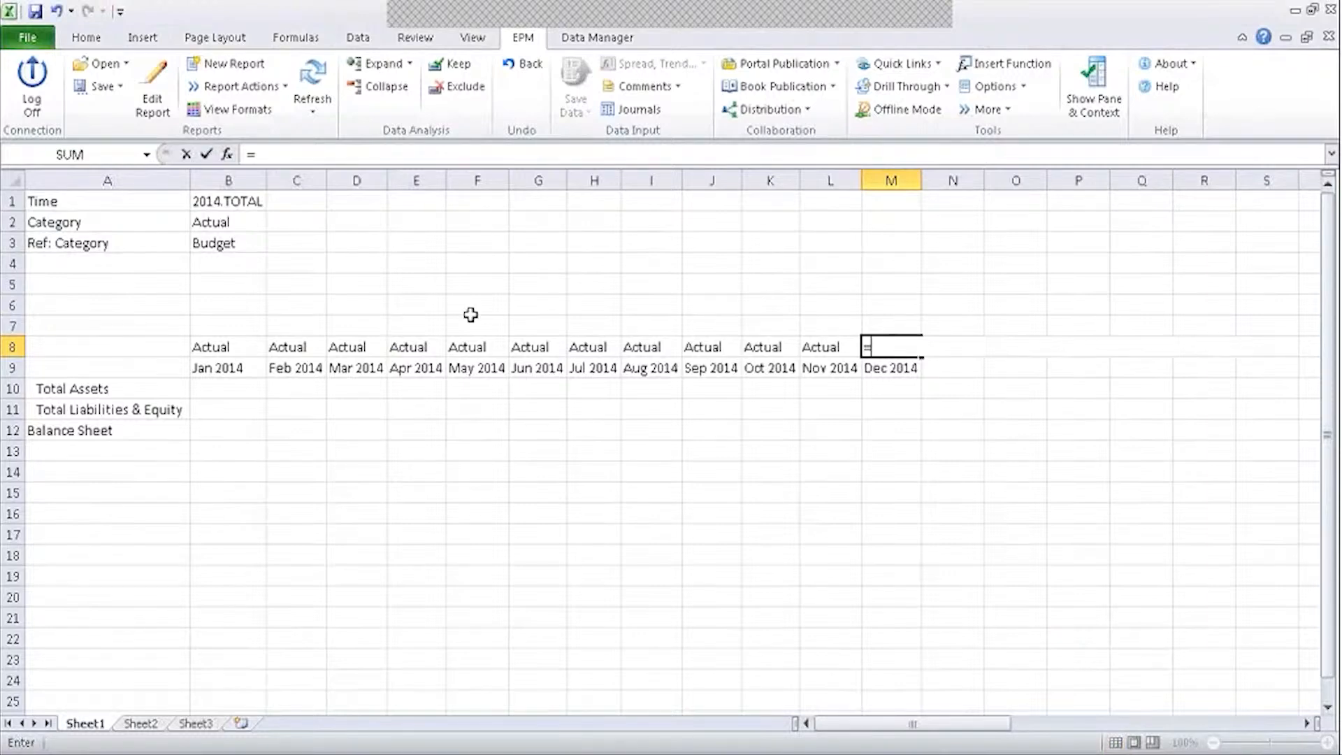
left_click(234, 244)
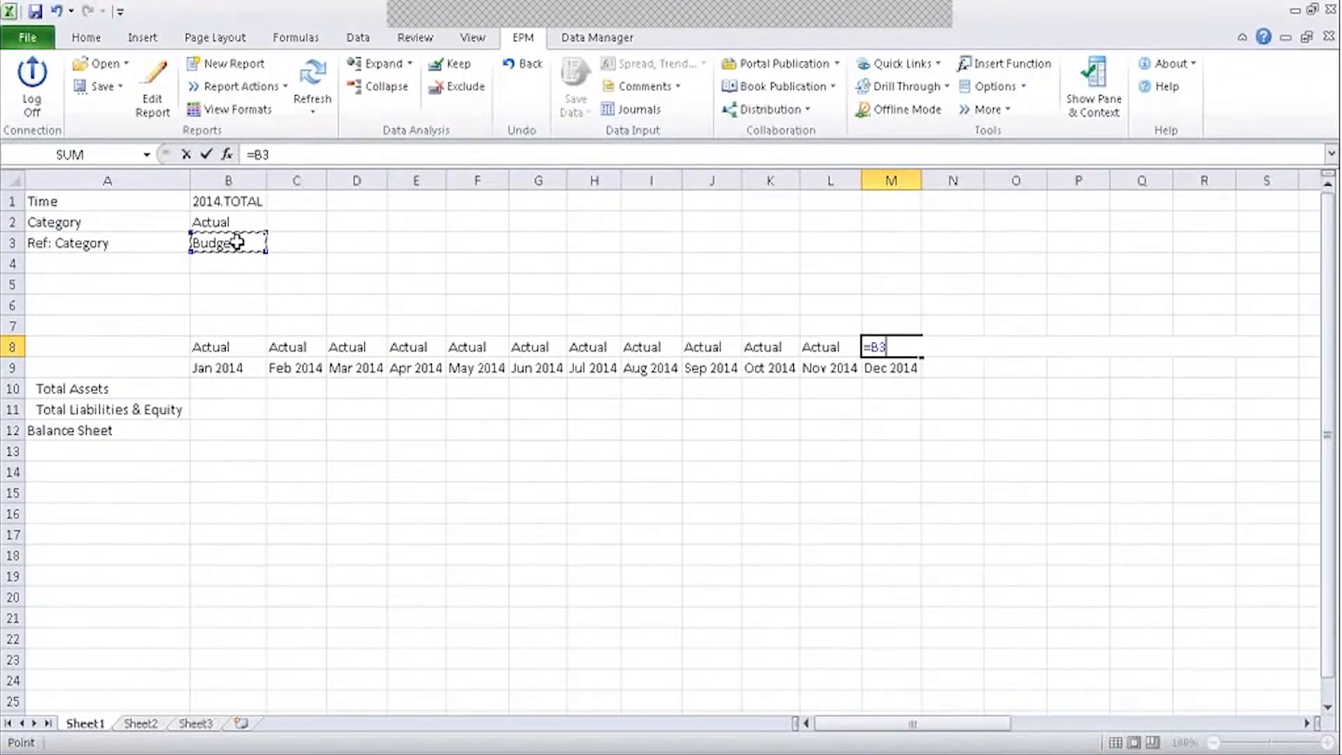
key("Return")
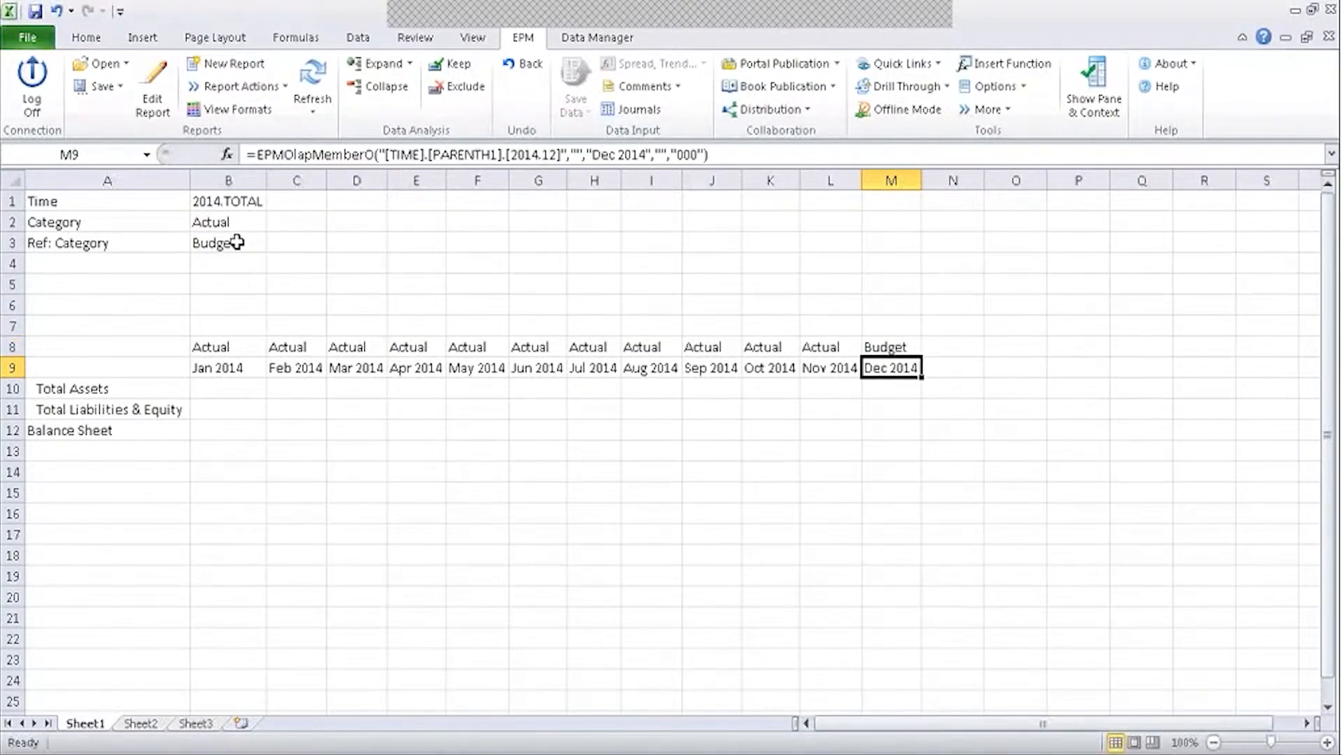
Try 2013 for the Time context in B1 but cancel to keep 2014, then select headers H8:I8.
left_click(240, 203)
double_click(240, 204)
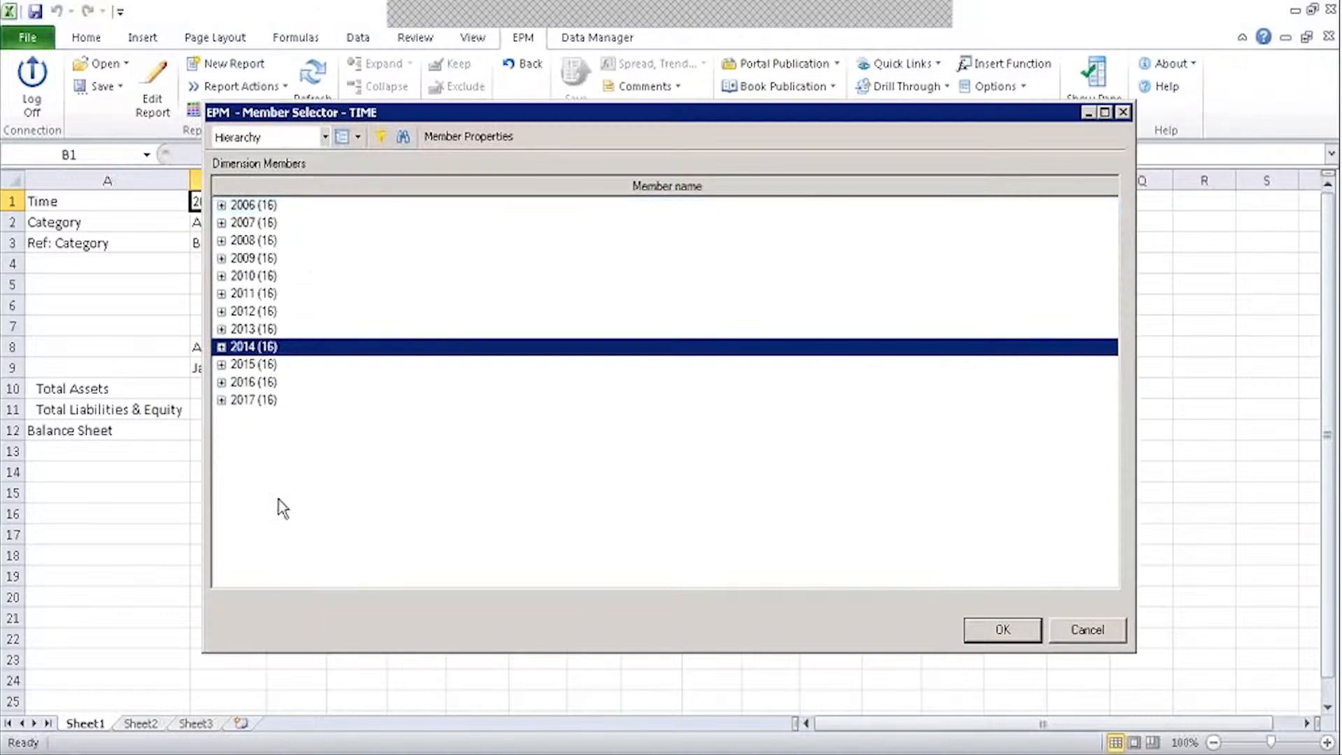
left_click(259, 330)
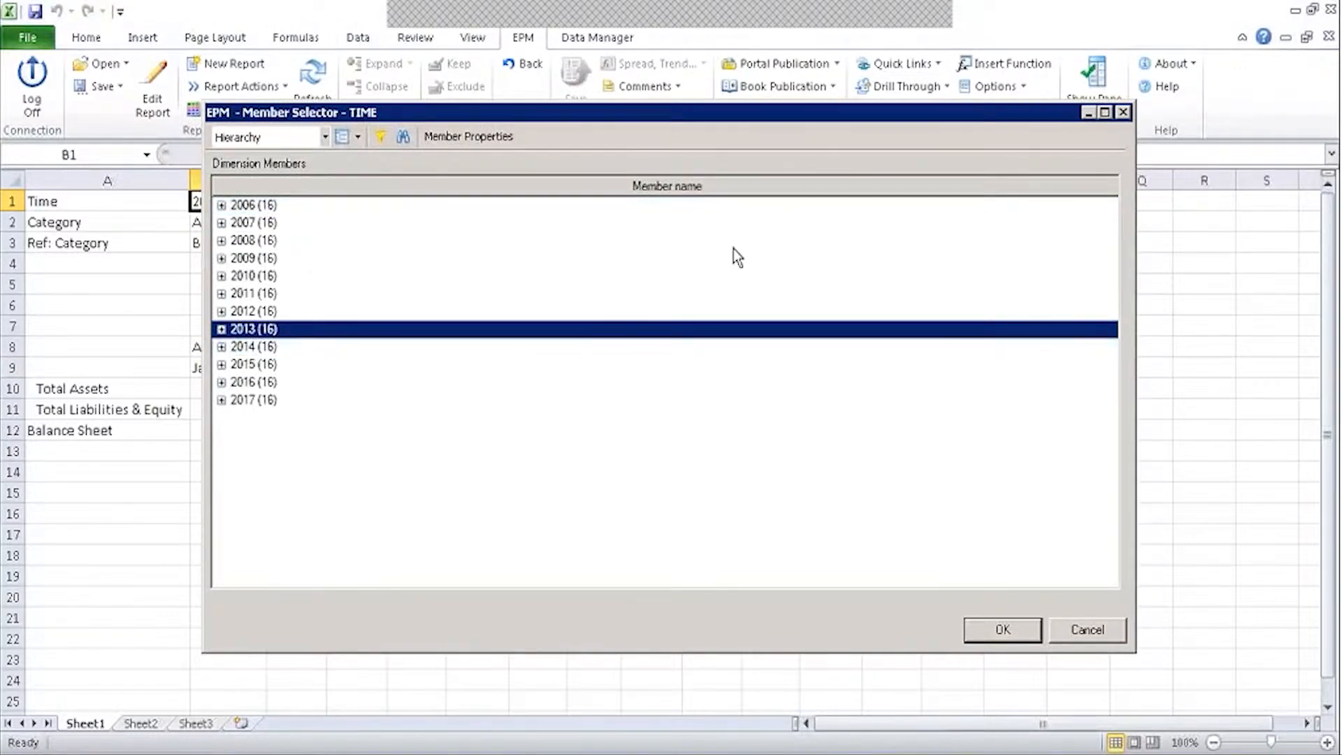
left_click(1080, 627)
left_click(864, 402)
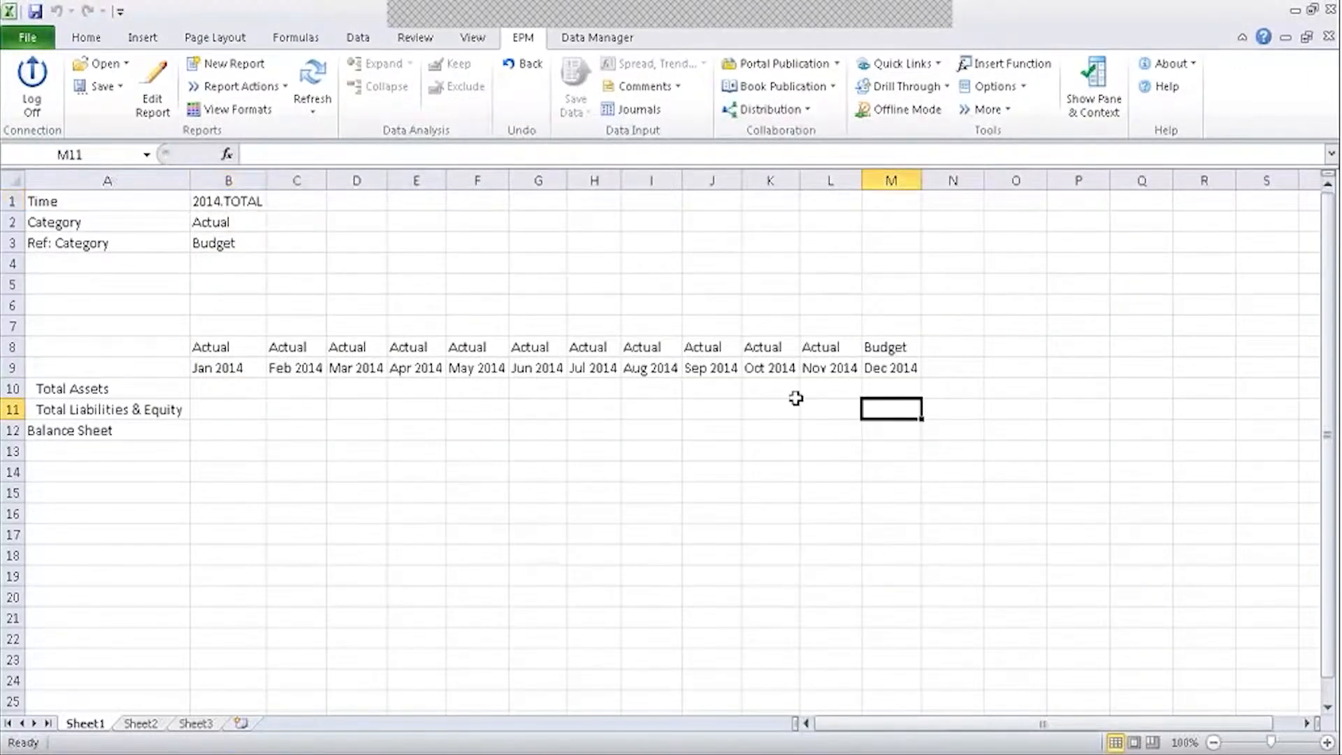
left_click_drag(602, 347, 640, 346)
Check the M8 header formula, then set the Time context in B1 to 2013.
left_click(882, 345)
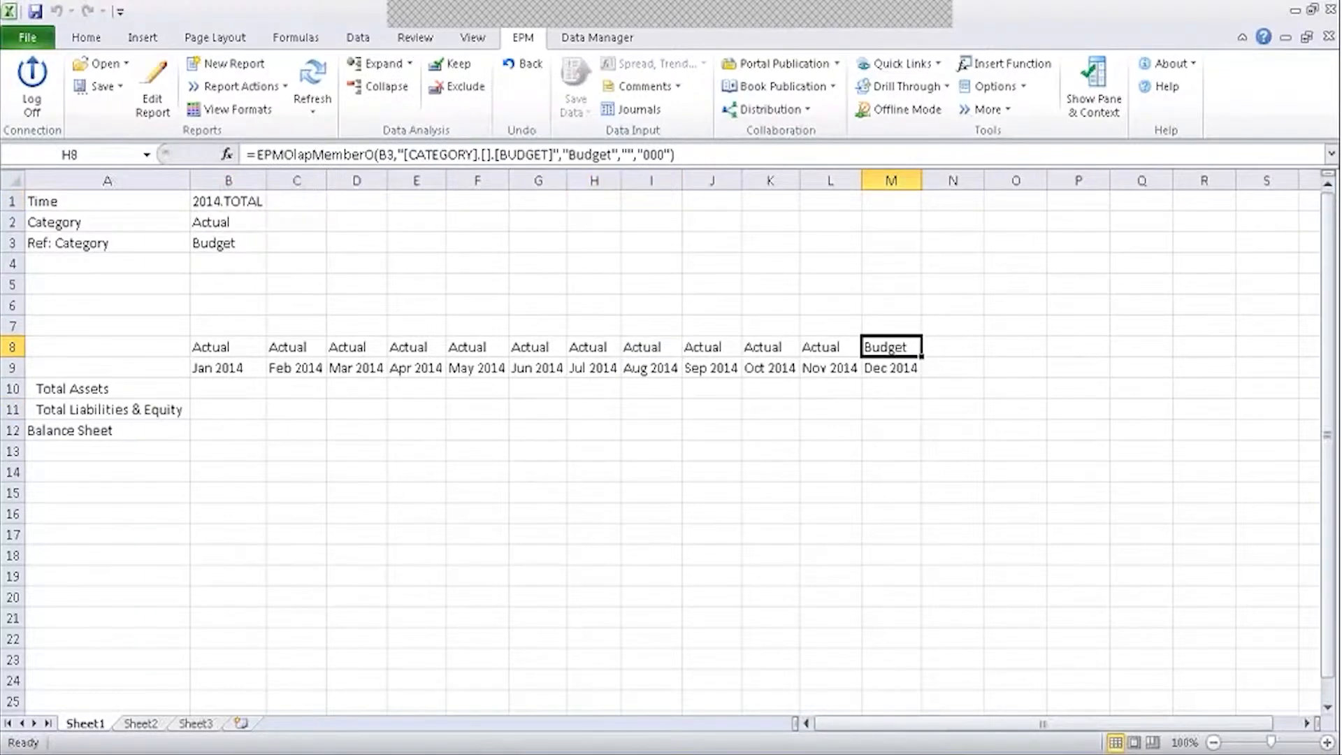
left_click(790, 411)
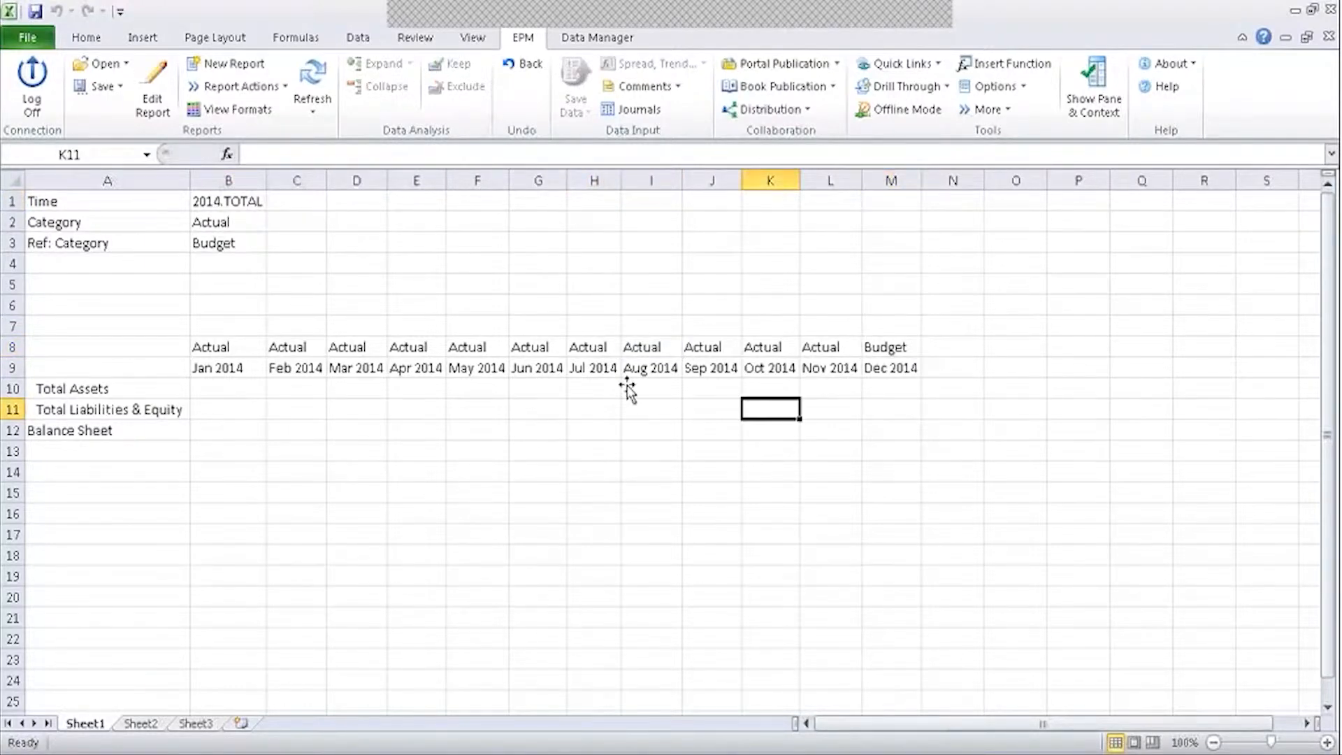
double_click(239, 203)
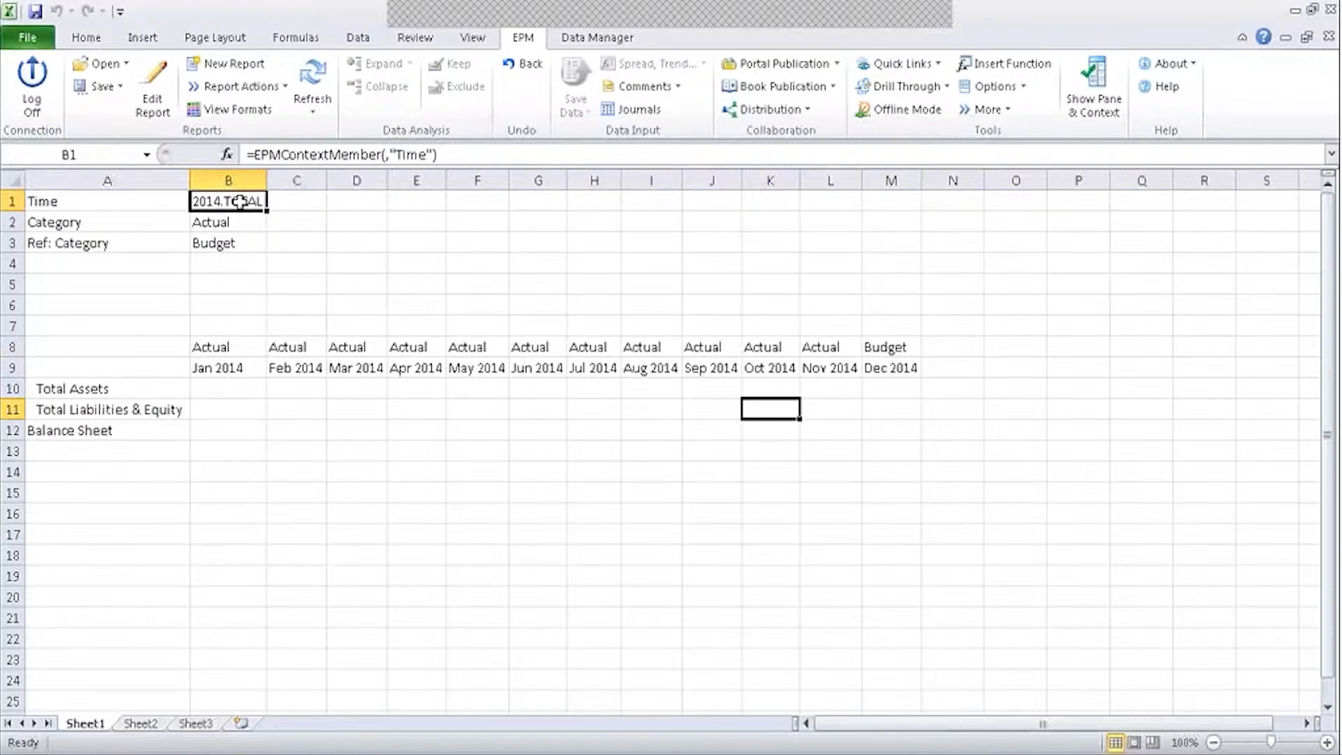
left_click(268, 329)
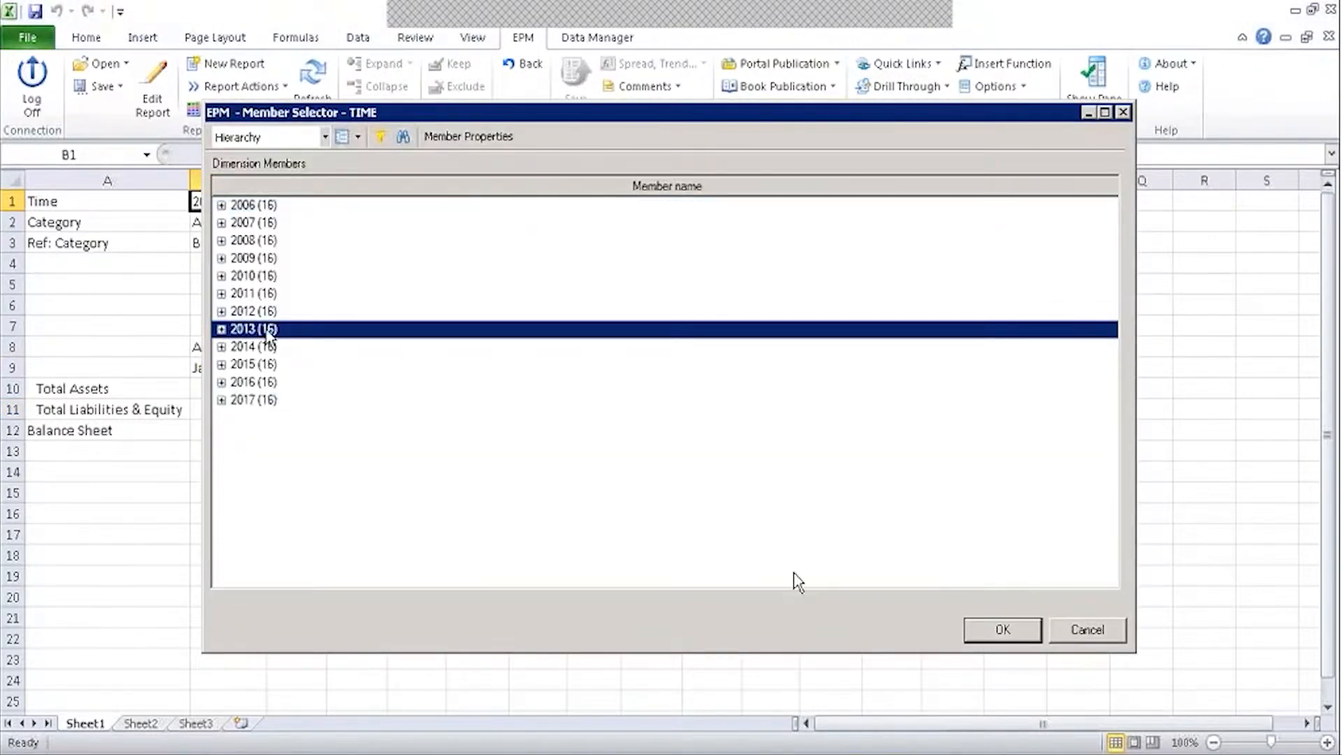
left_click(1037, 628)
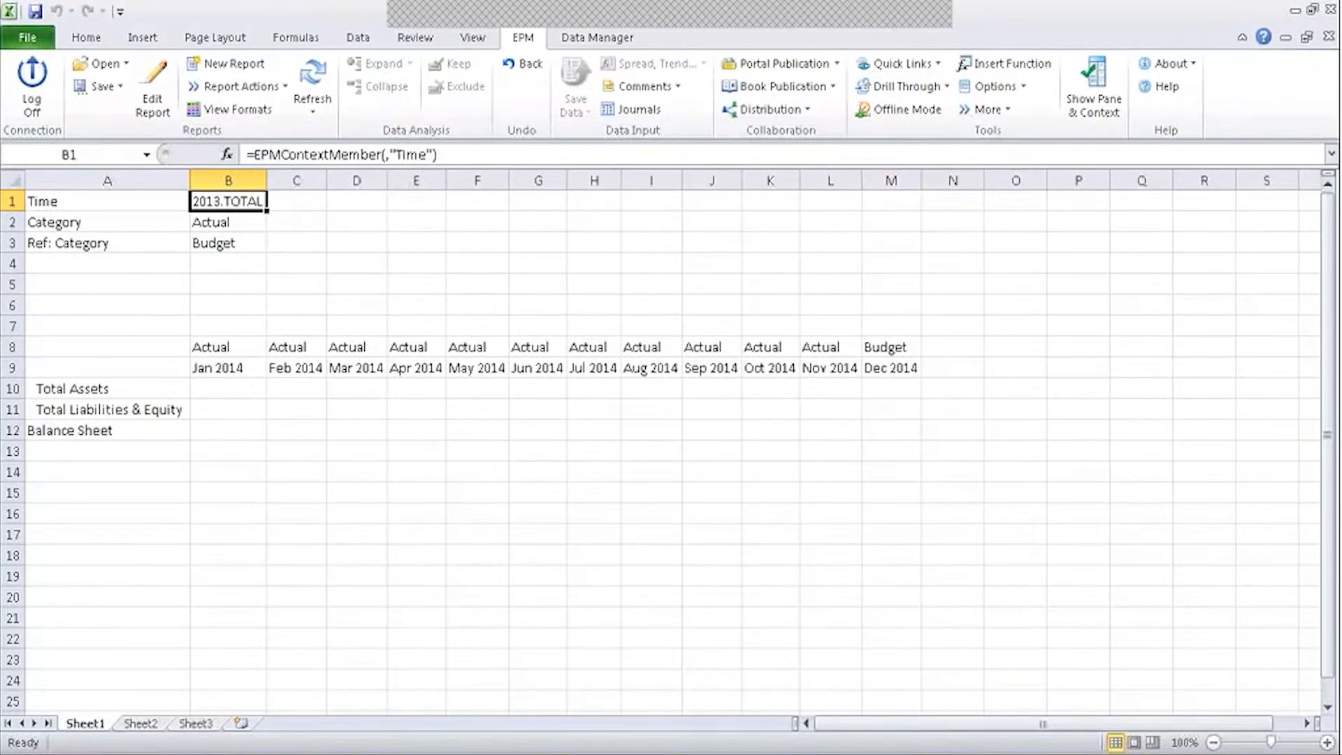
Review the TIME column members in Edit Report, then cancel both dialogs without changes.
left_click(248, 370)
left_click(166, 103)
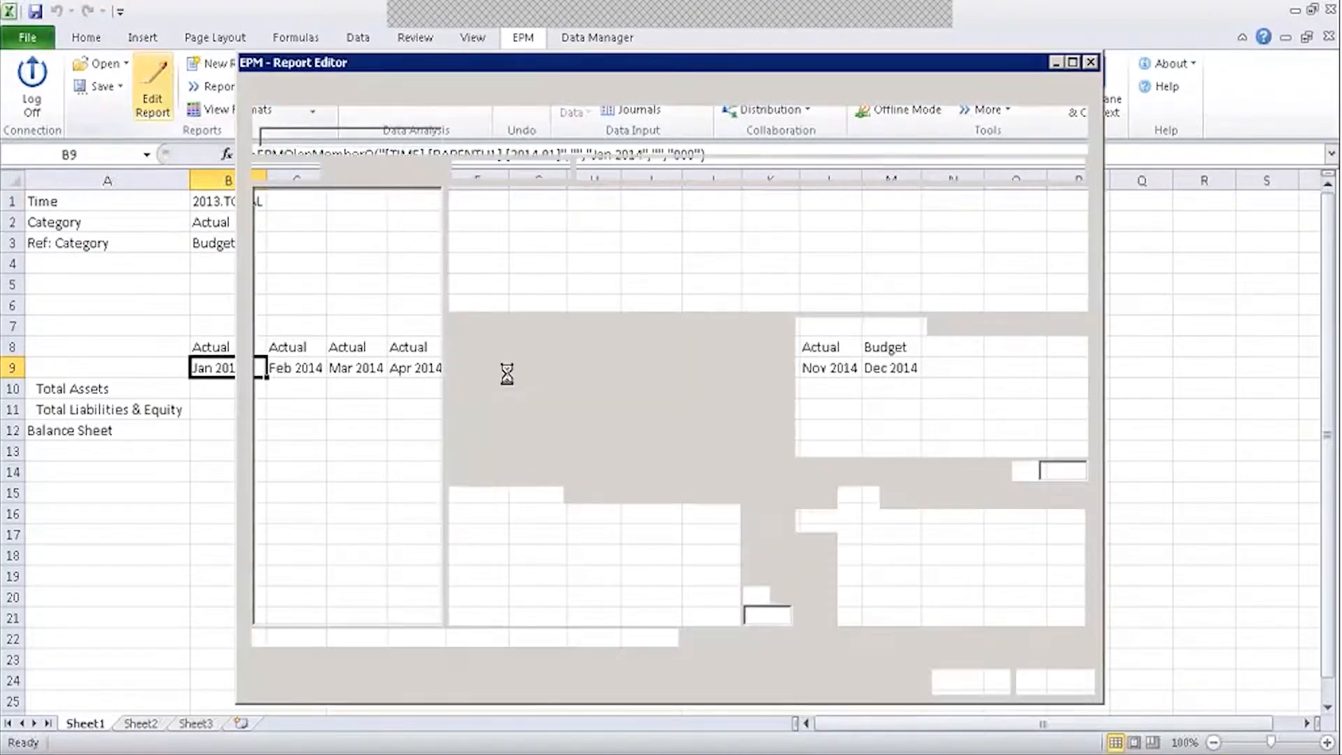
left_click(811, 414)
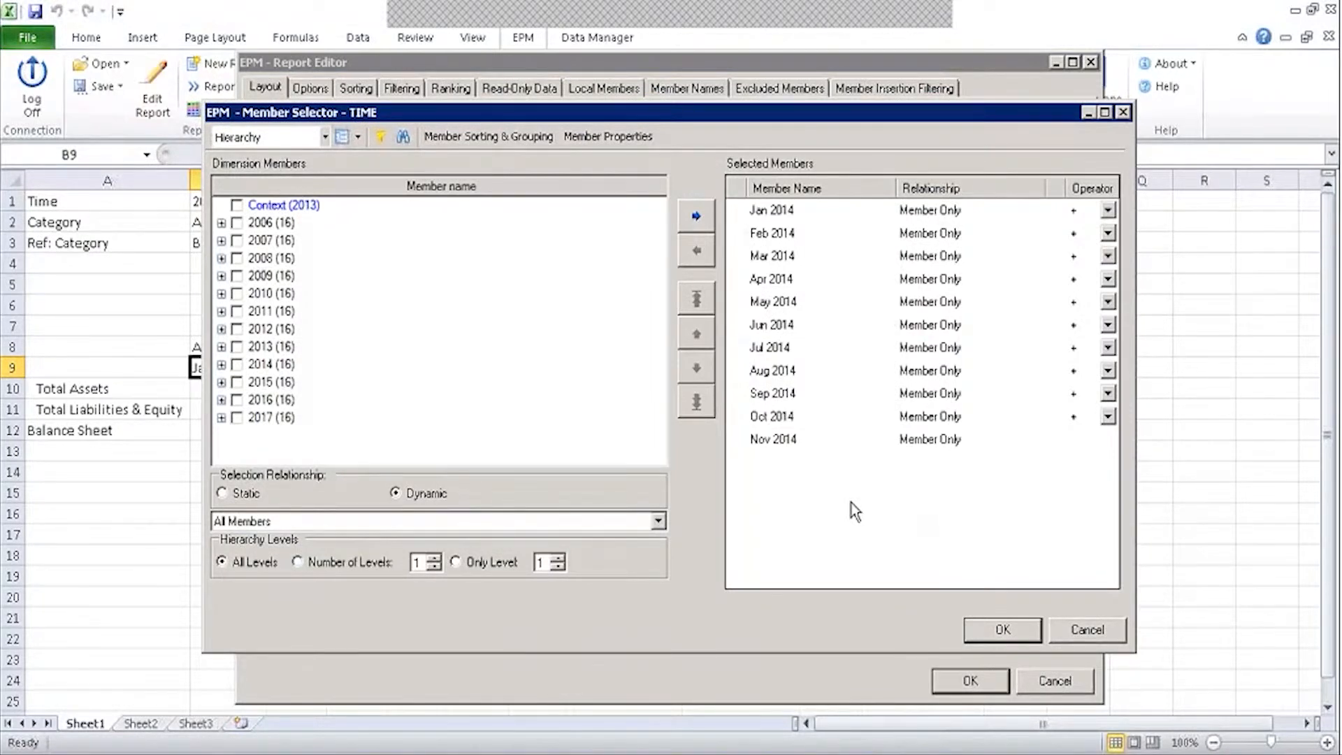
left_click(1087, 631)
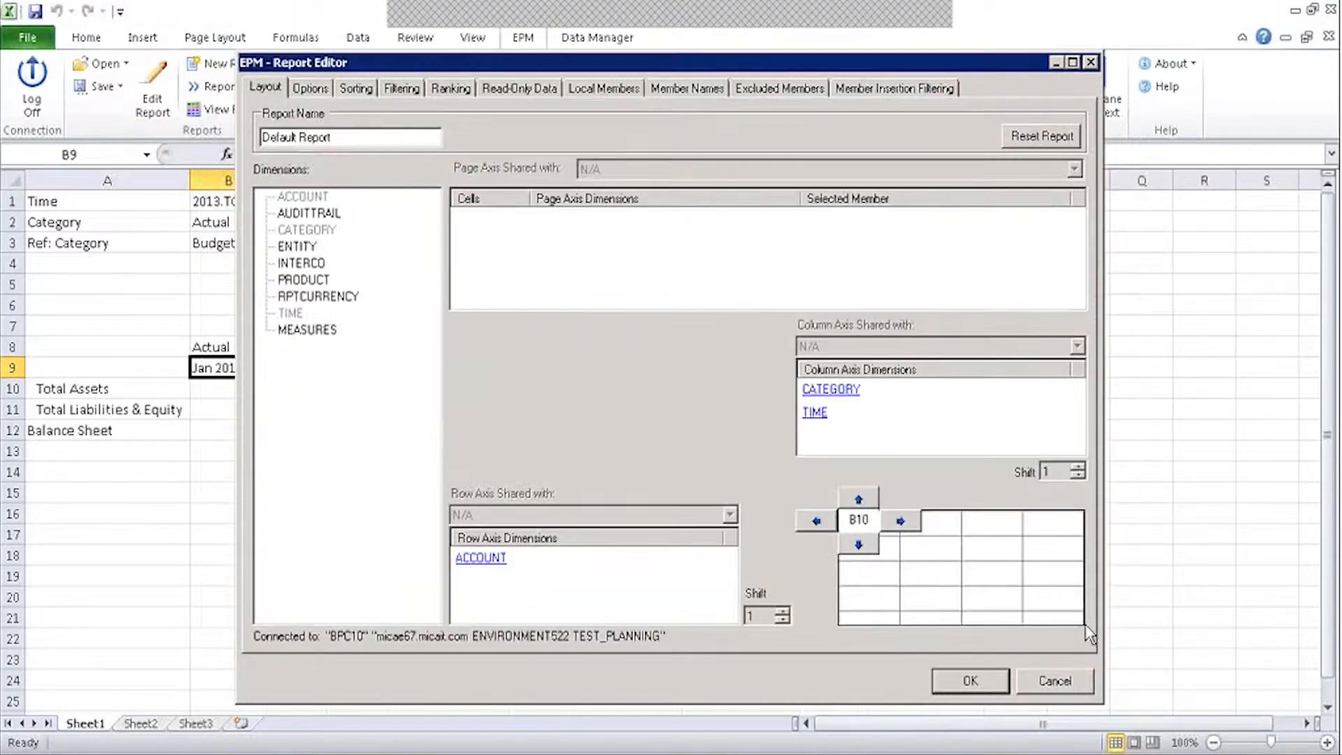
left_click(1055, 681)
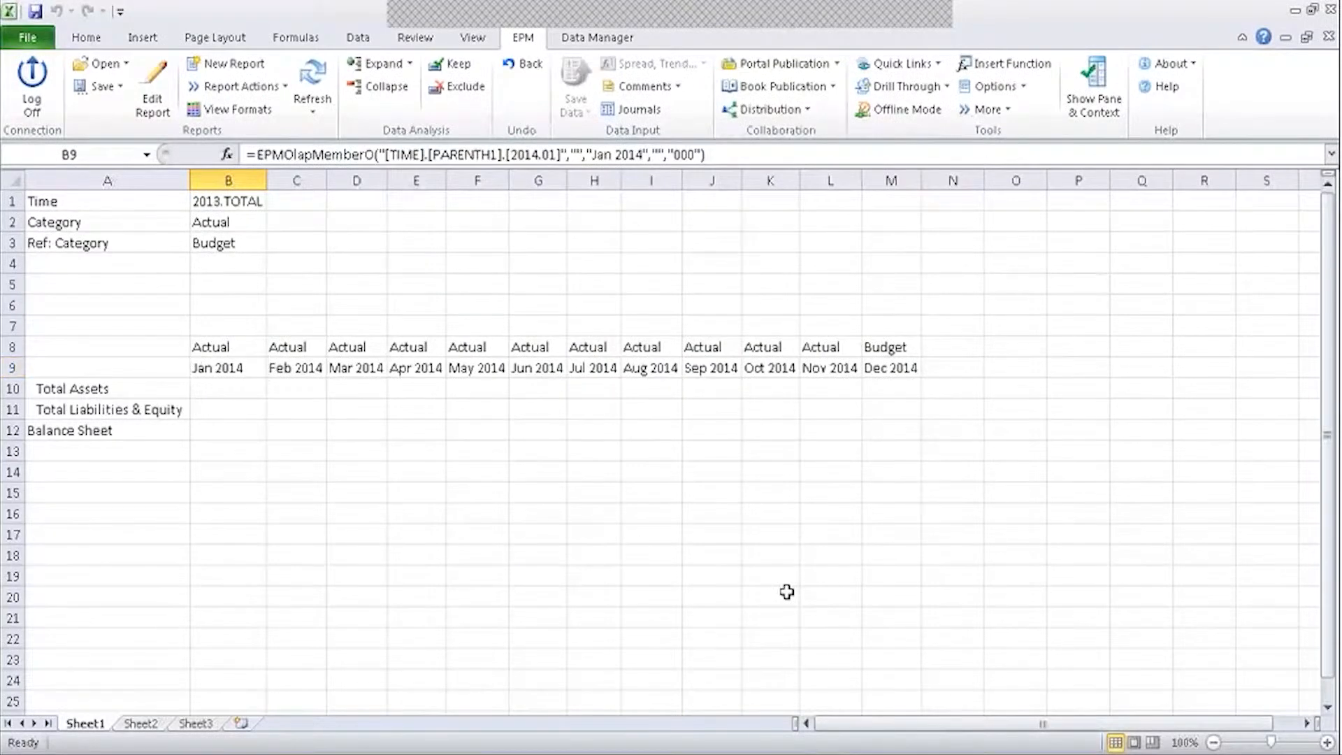
left_click(730, 453)
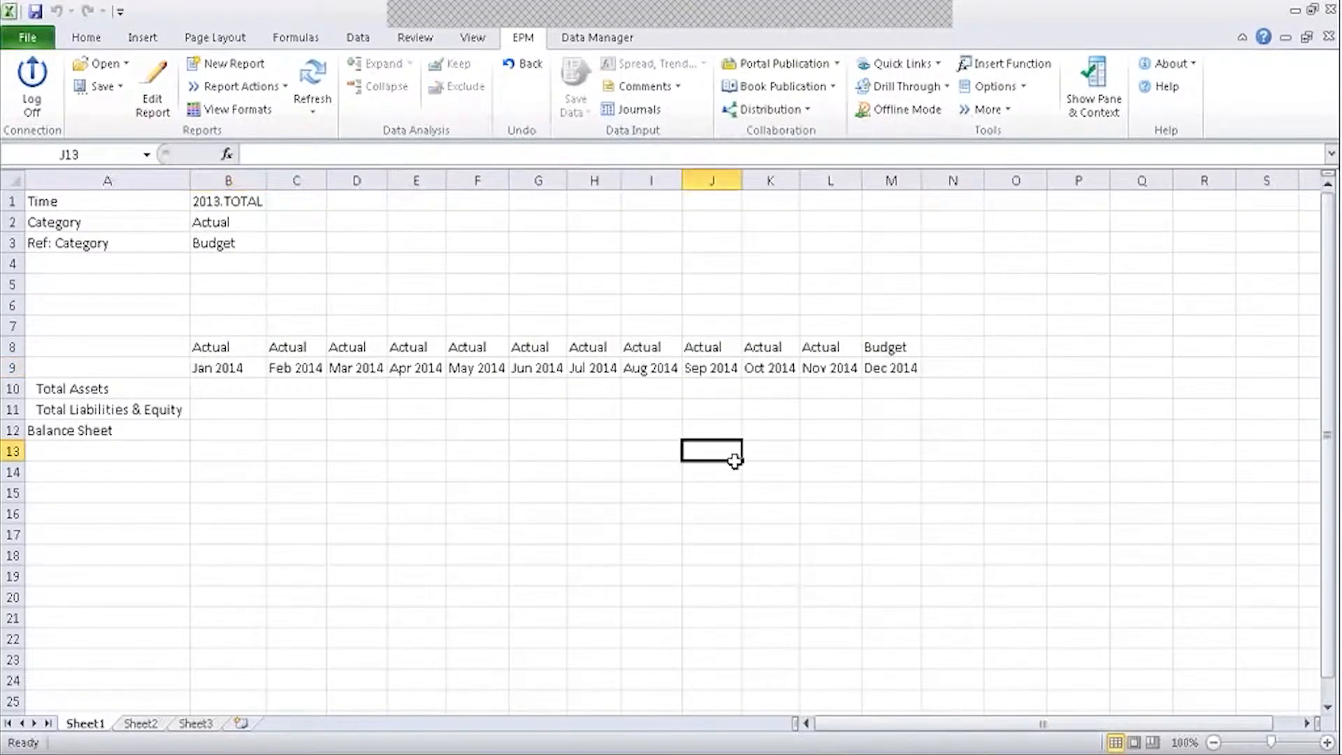
left_click(899, 353)
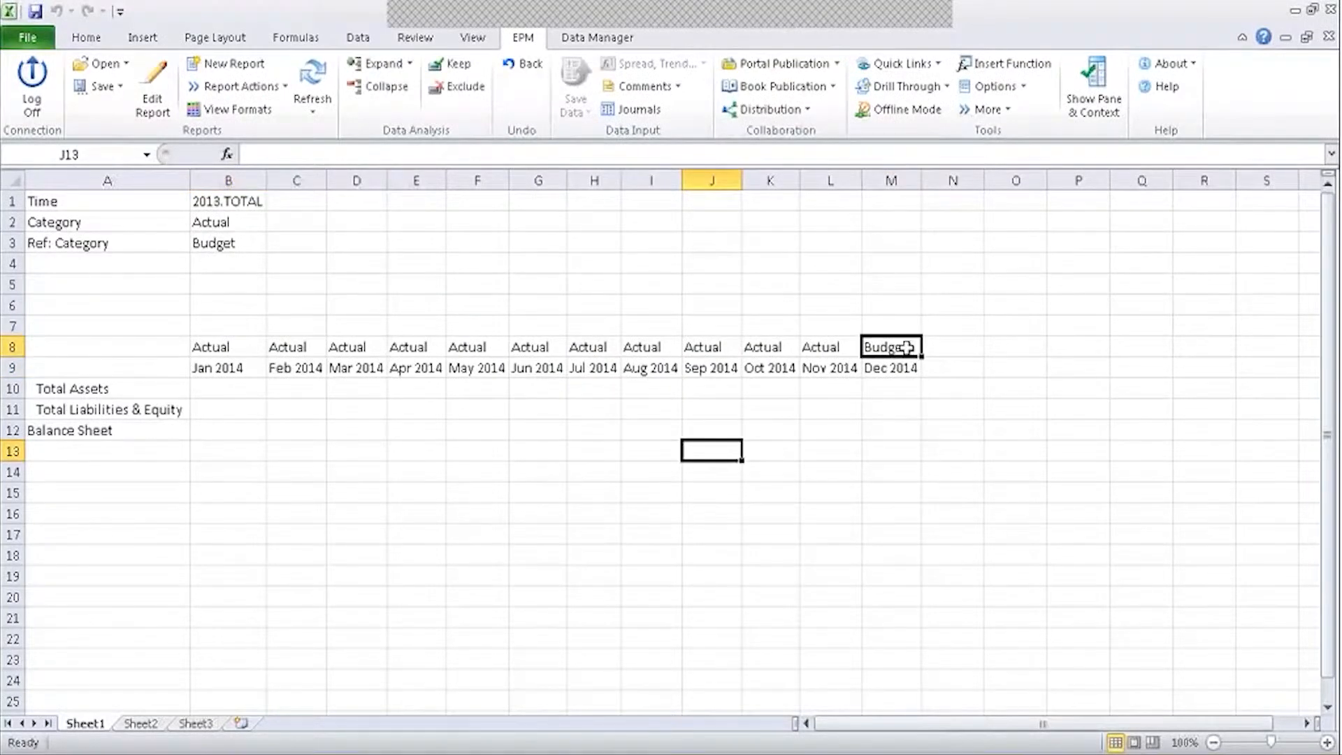
left_click(906, 428)
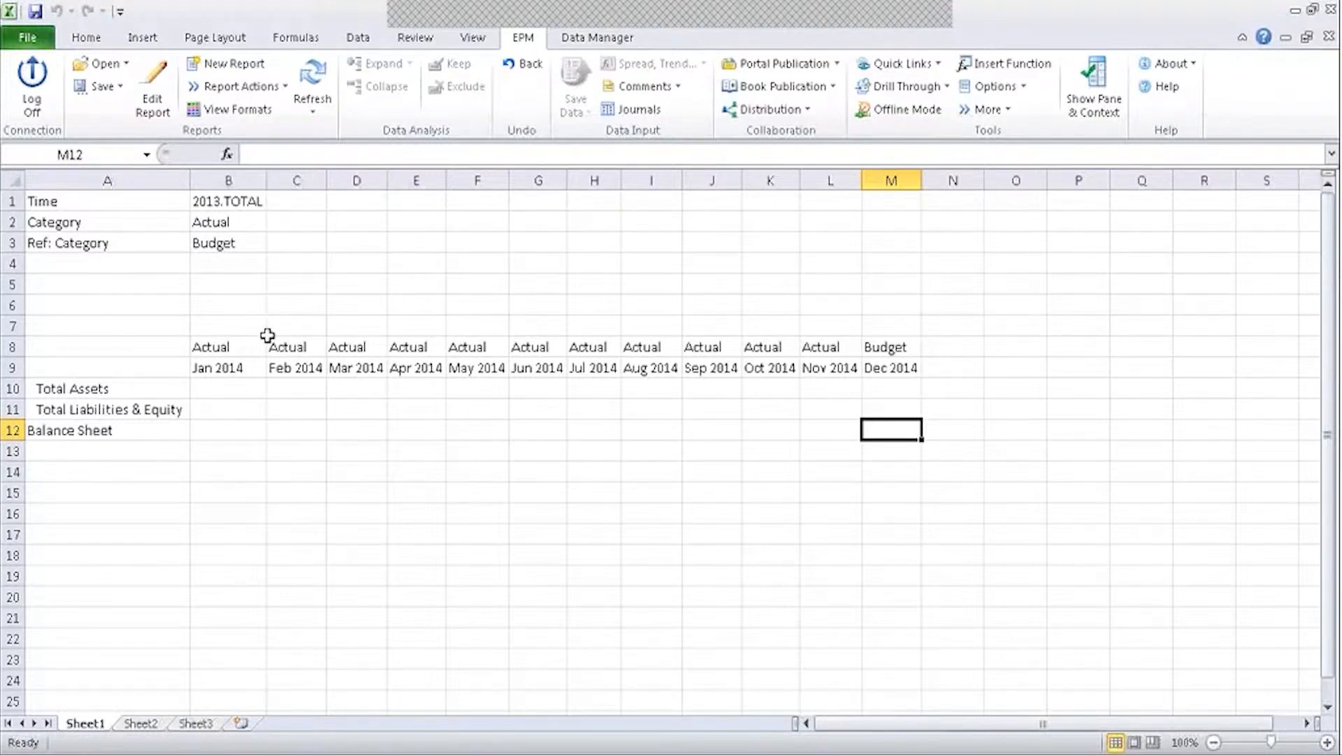
Replace the monthly TIME columns with the Context year and Context offset -1 placed first.
left_click(157, 92)
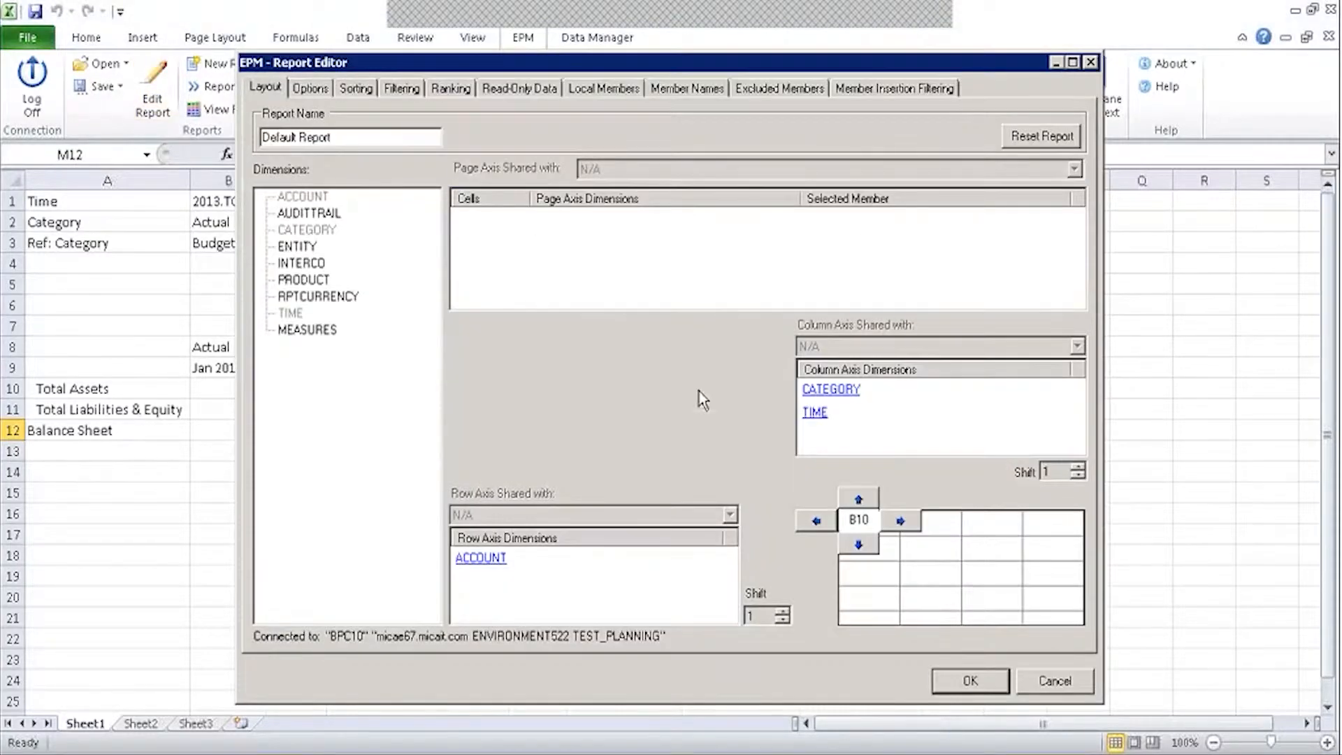
left_click(815, 412)
left_click_drag(882, 212, 889, 446)
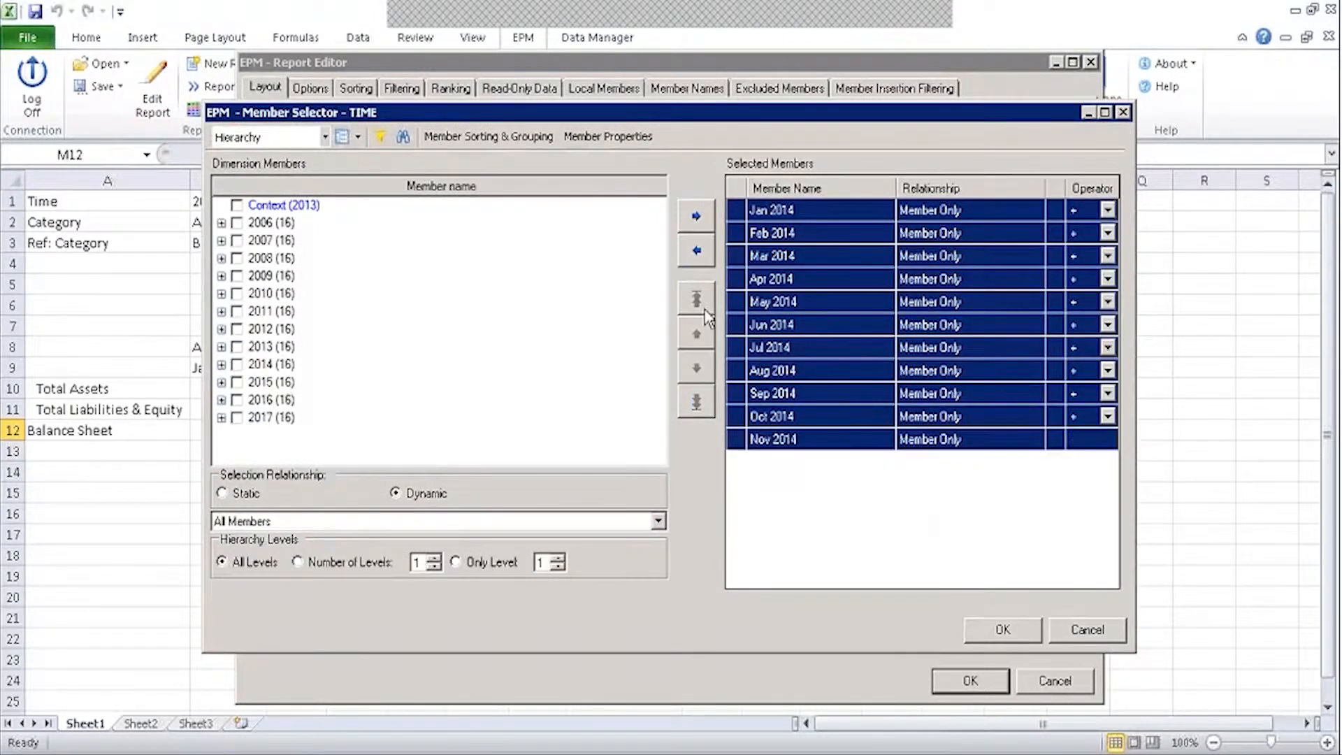
left_click(696, 251)
left_click(238, 206)
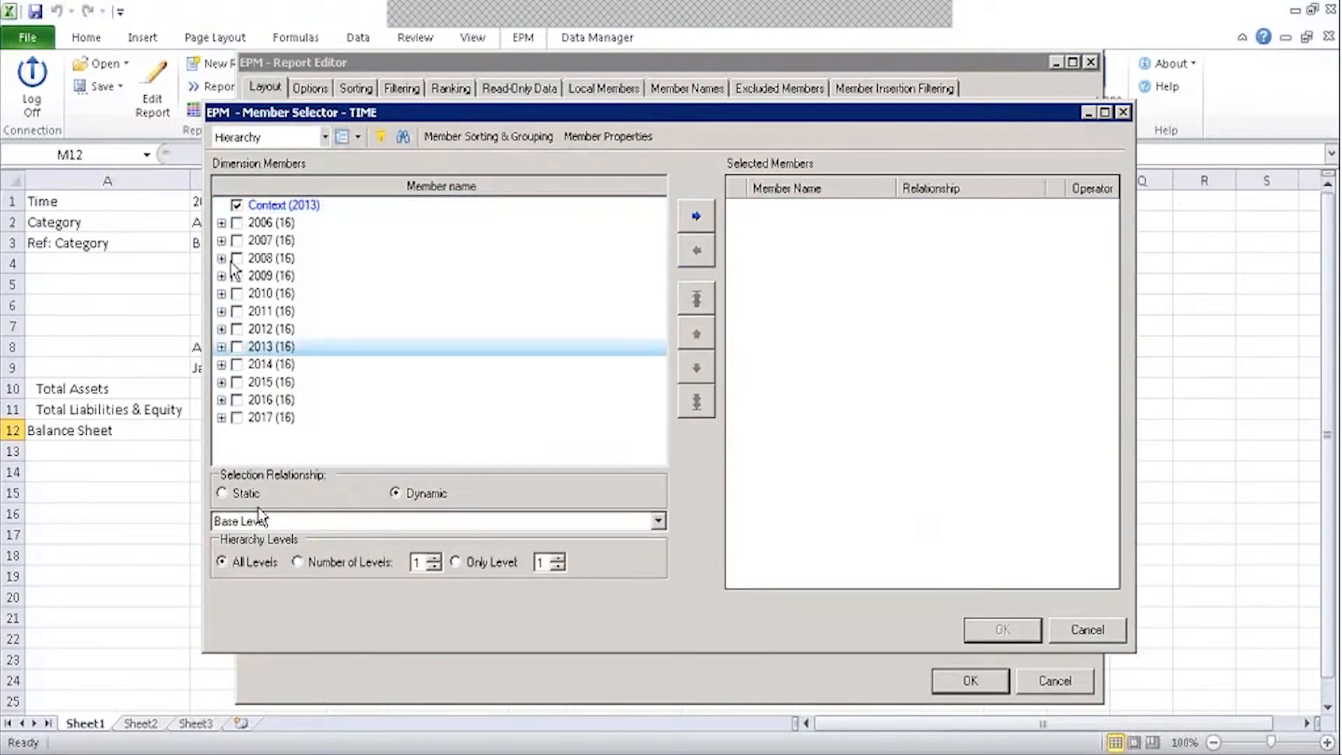
left_click(261, 521)
left_click(262, 543)
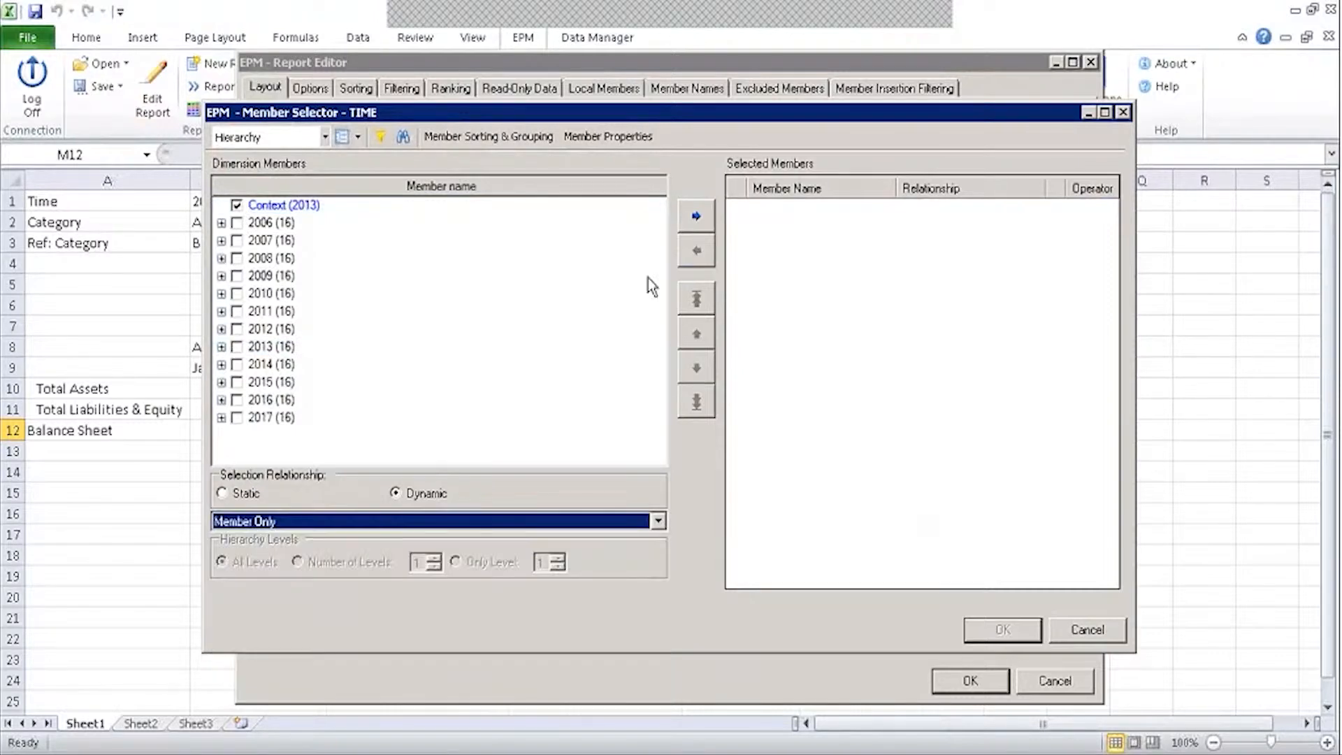
left_click(697, 216)
left_click(237, 206)
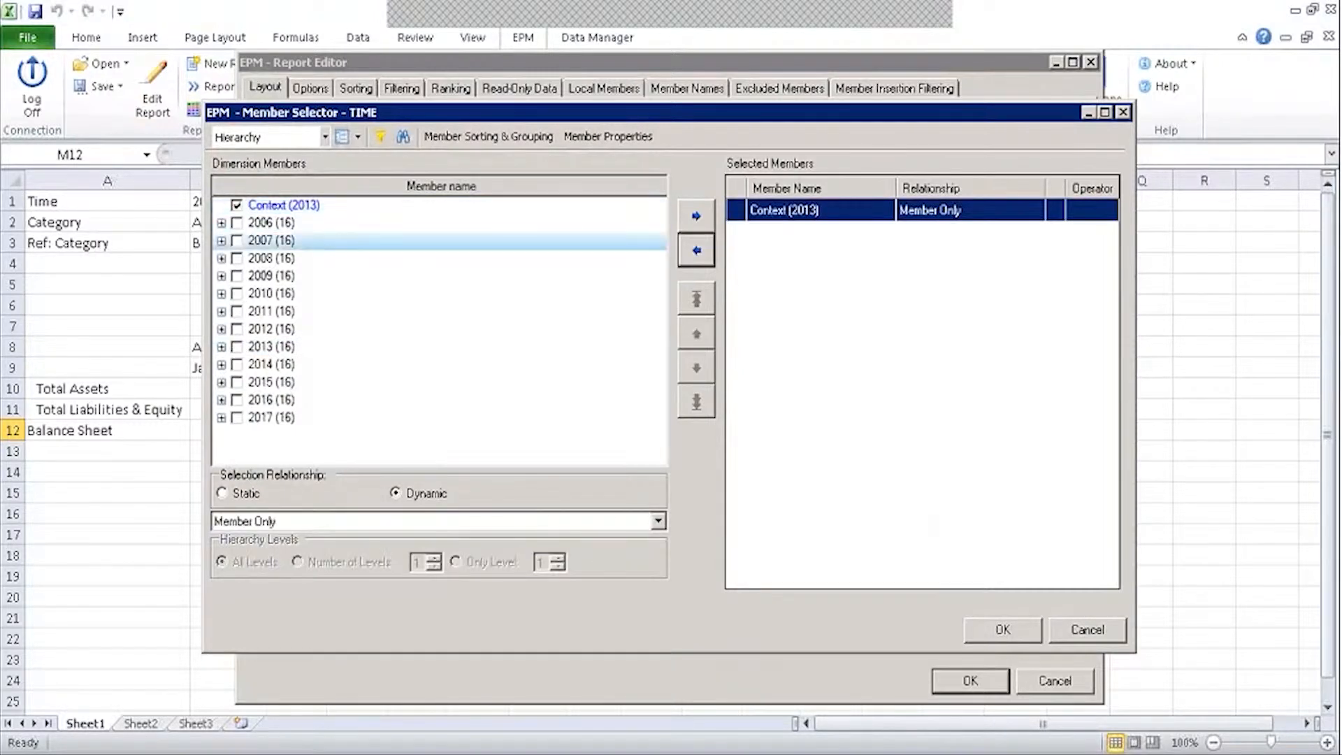
left_click(354, 521)
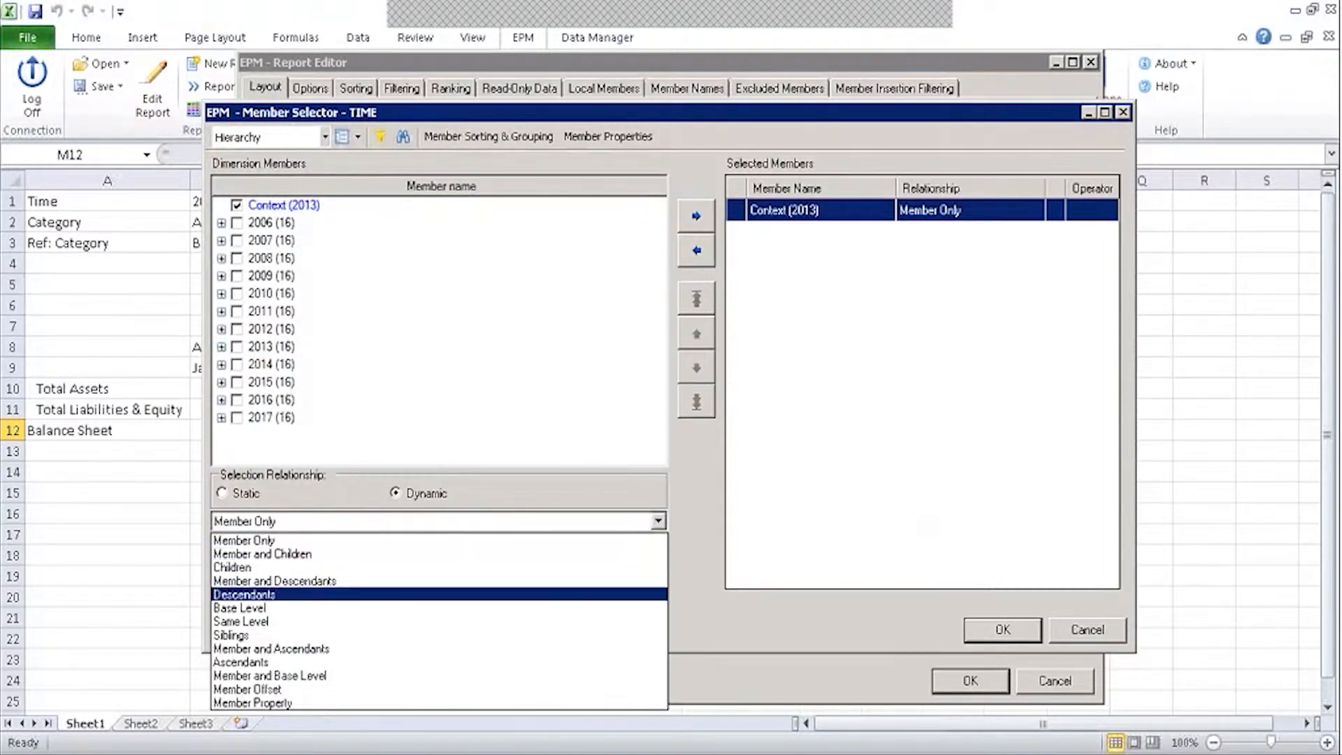
left_click(248, 688)
left_click(279, 566)
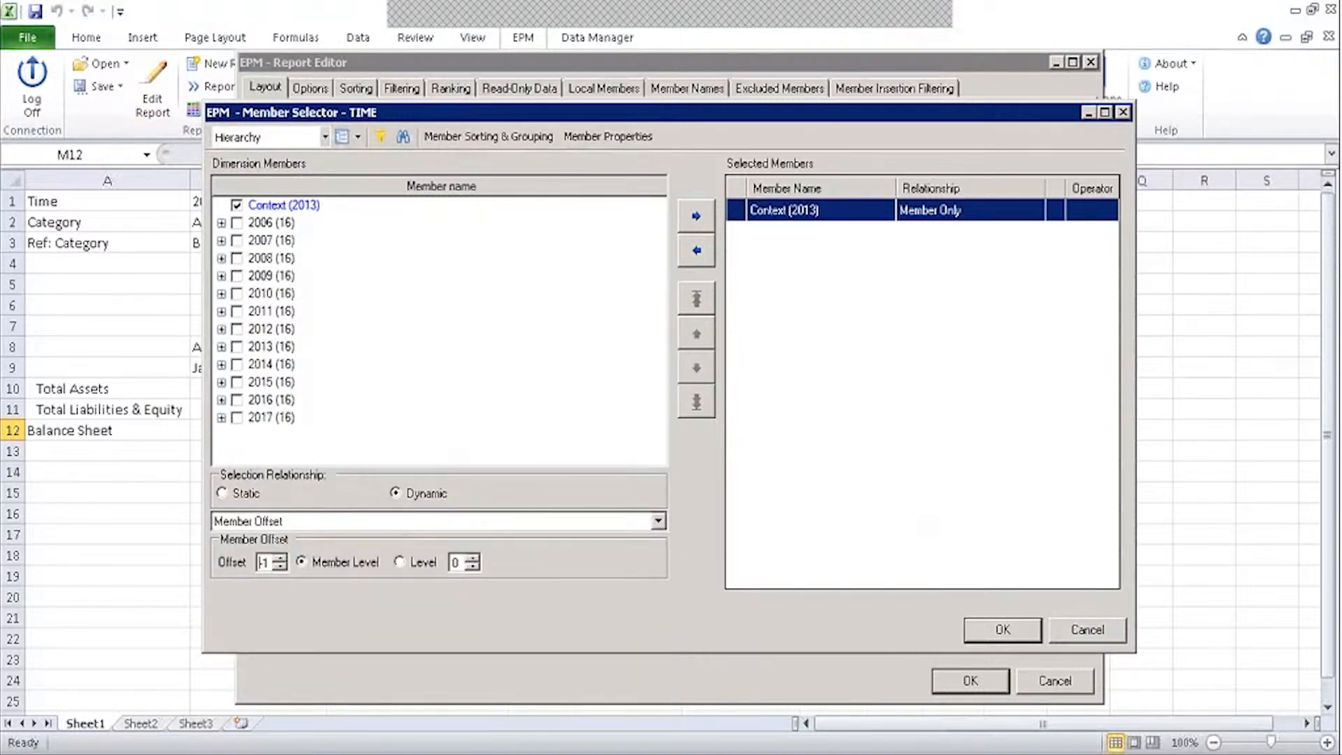
left_click(696, 216)
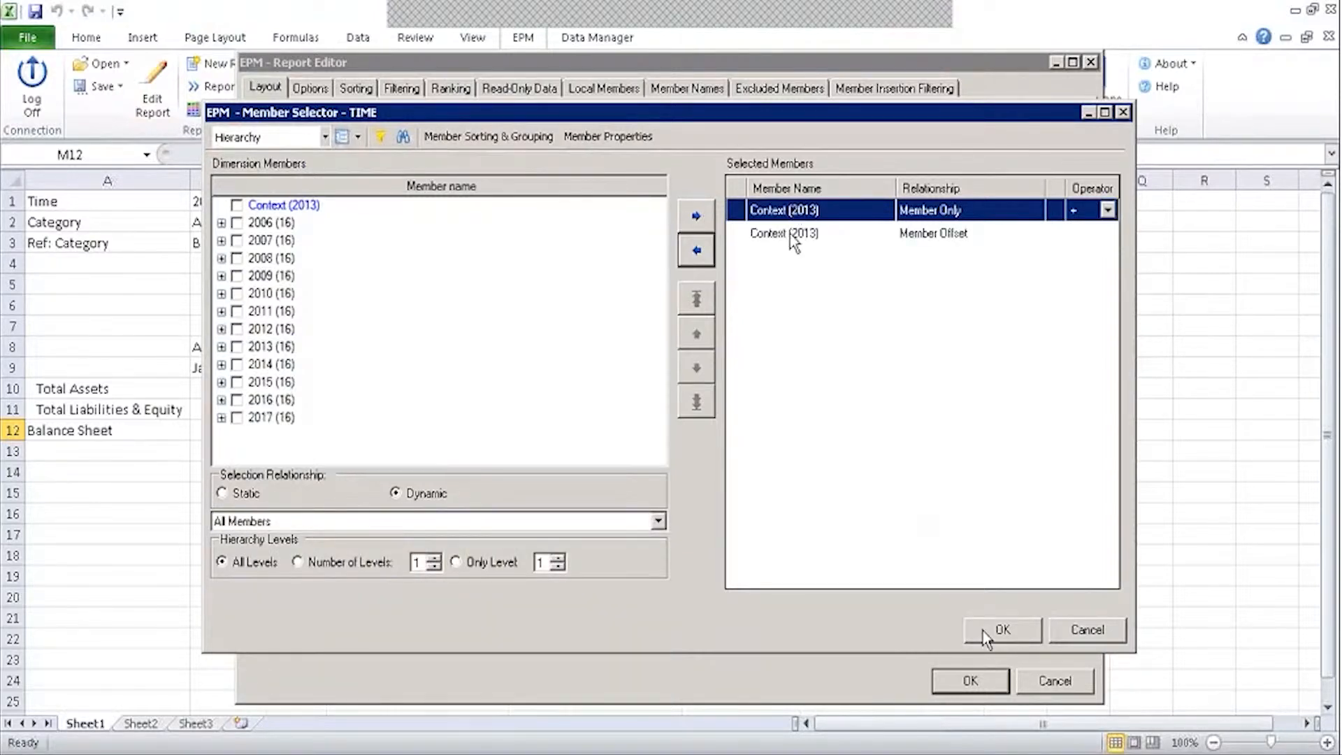
left_click(790, 233)
left_click(706, 300)
left_click(992, 630)
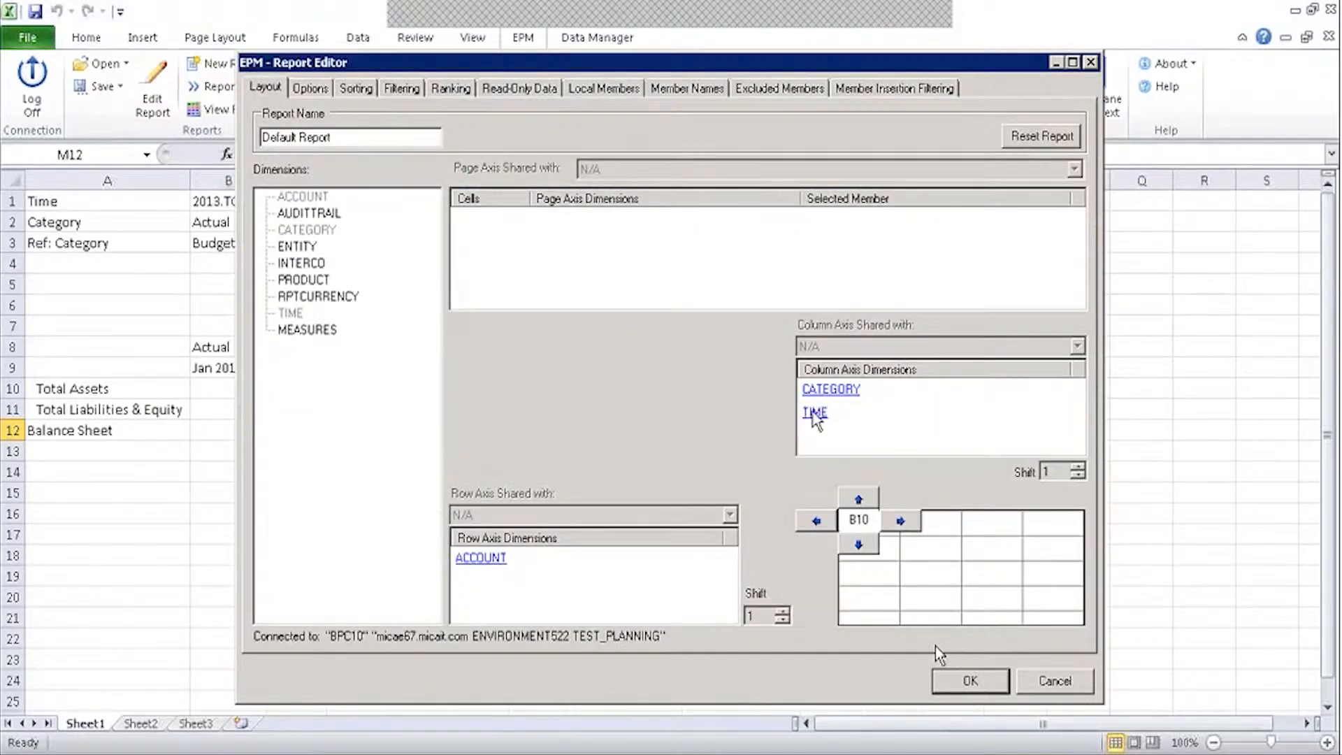
Add a Context offset +1 TIME member for the next year.
left_click(815, 414)
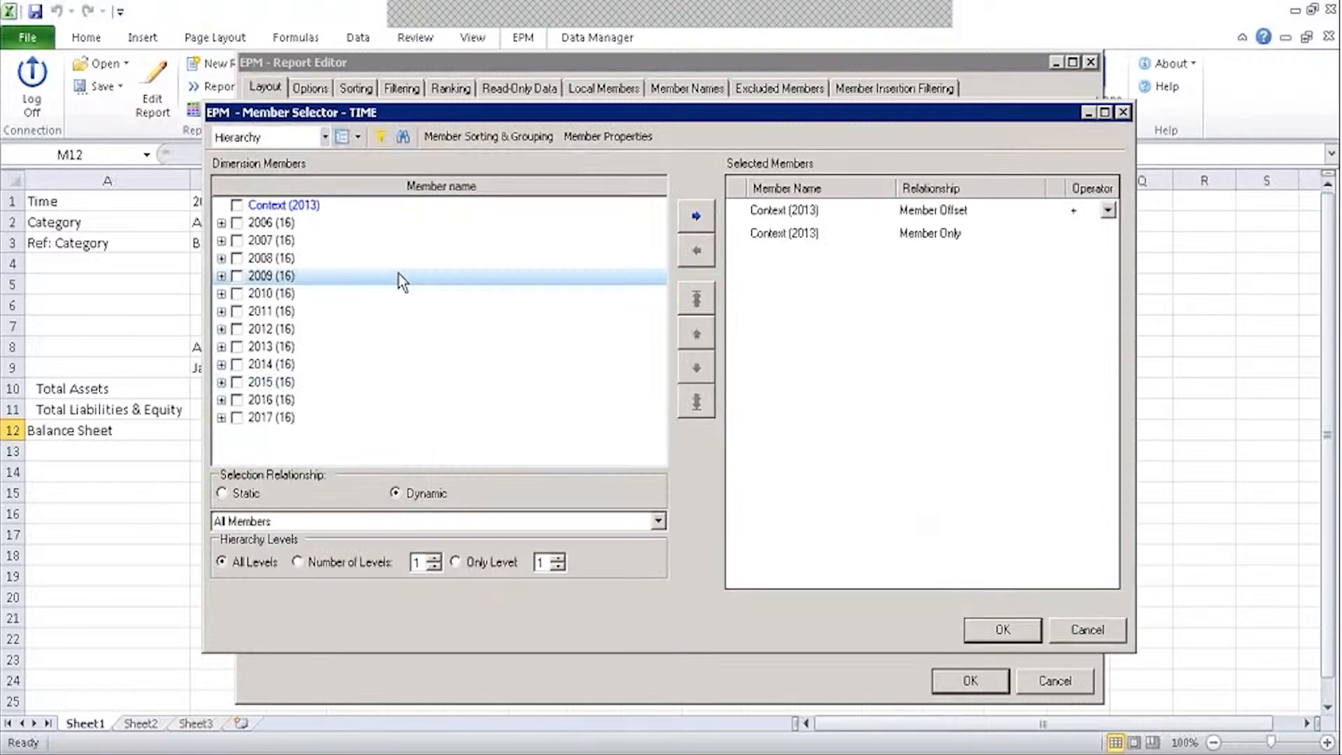
left_click(236, 205)
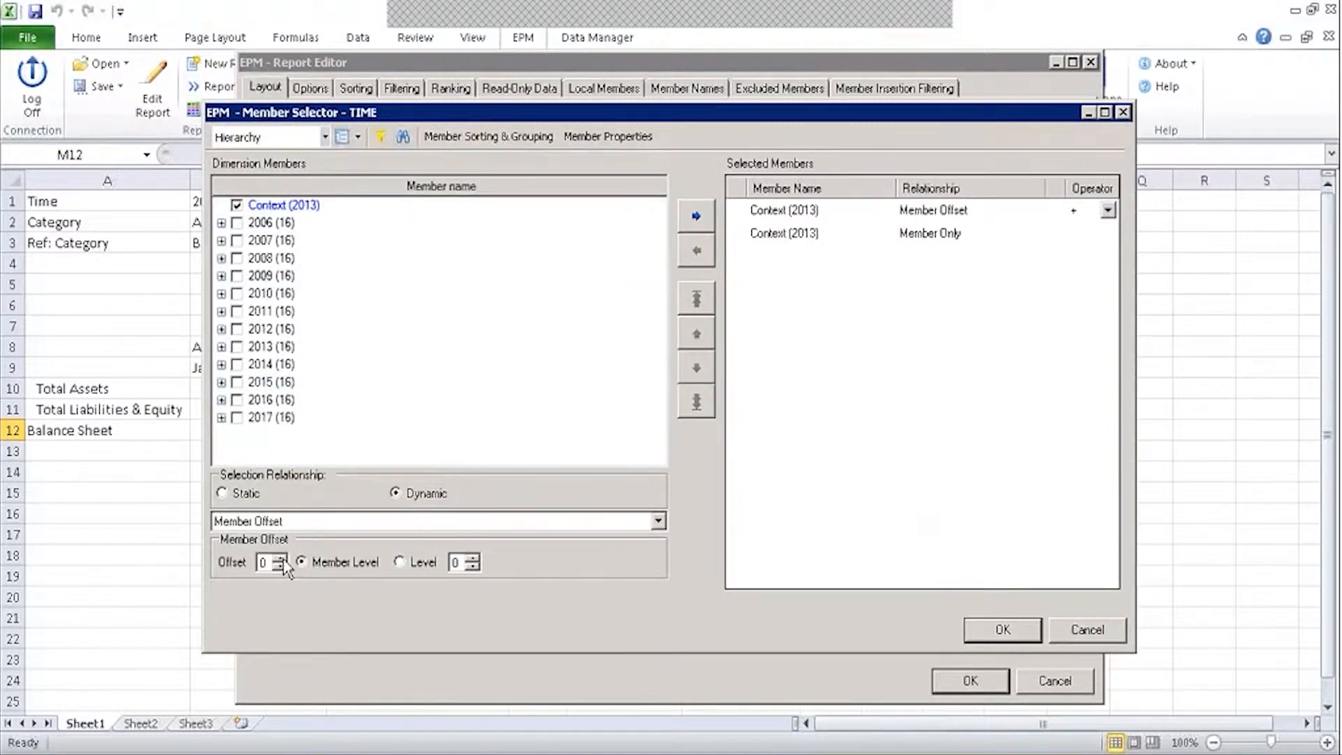
left_click(281, 558)
left_click(696, 215)
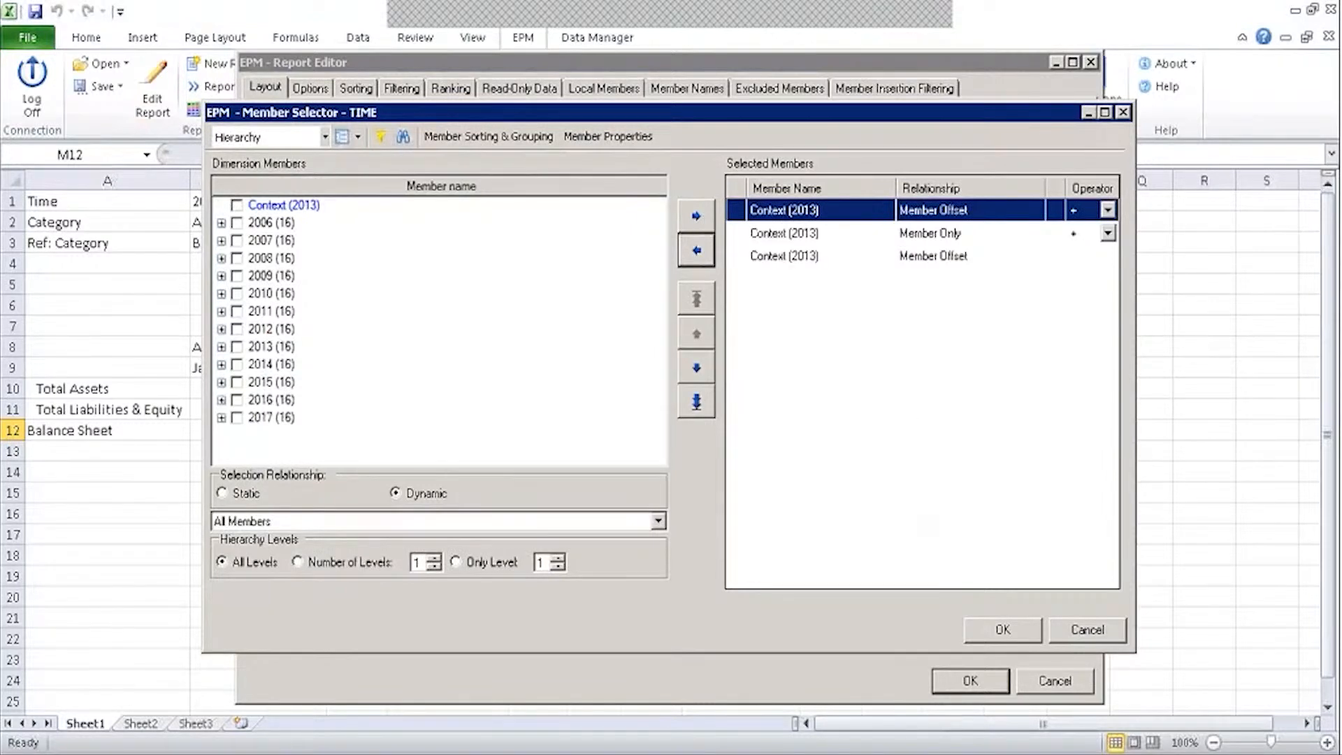
left_click(1003, 630)
Replace the fixed Actual CATEGORY with Context (Member Only) and apply the layout.
left_click(831, 390)
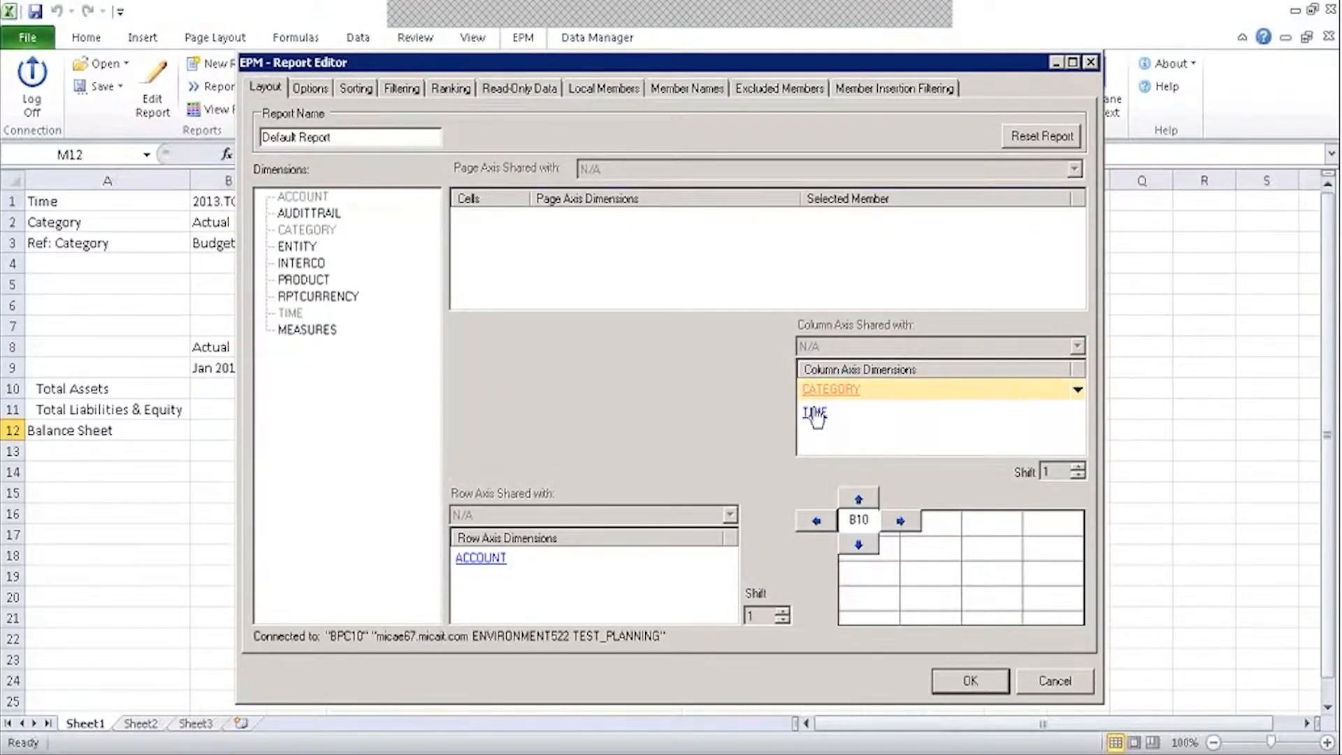
left_click(785, 214)
double_click(785, 214)
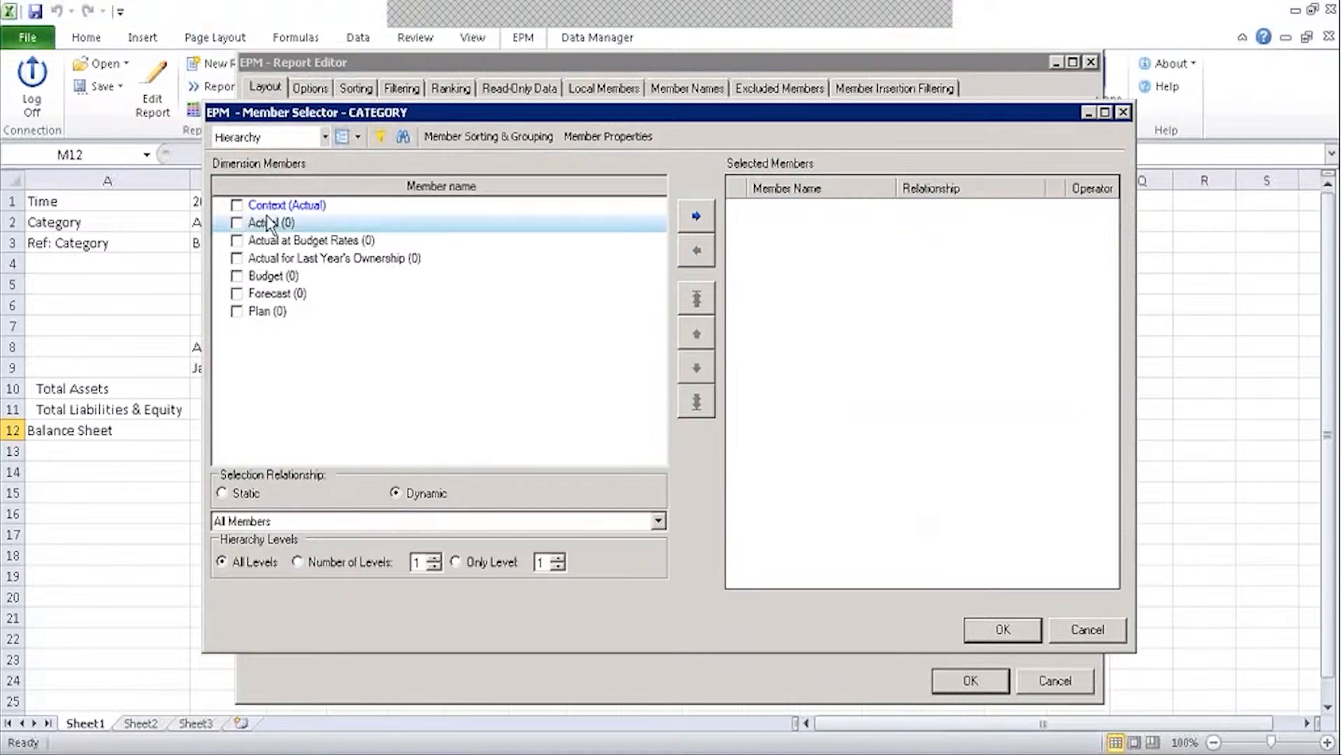
left_click(238, 207)
left_click(688, 205)
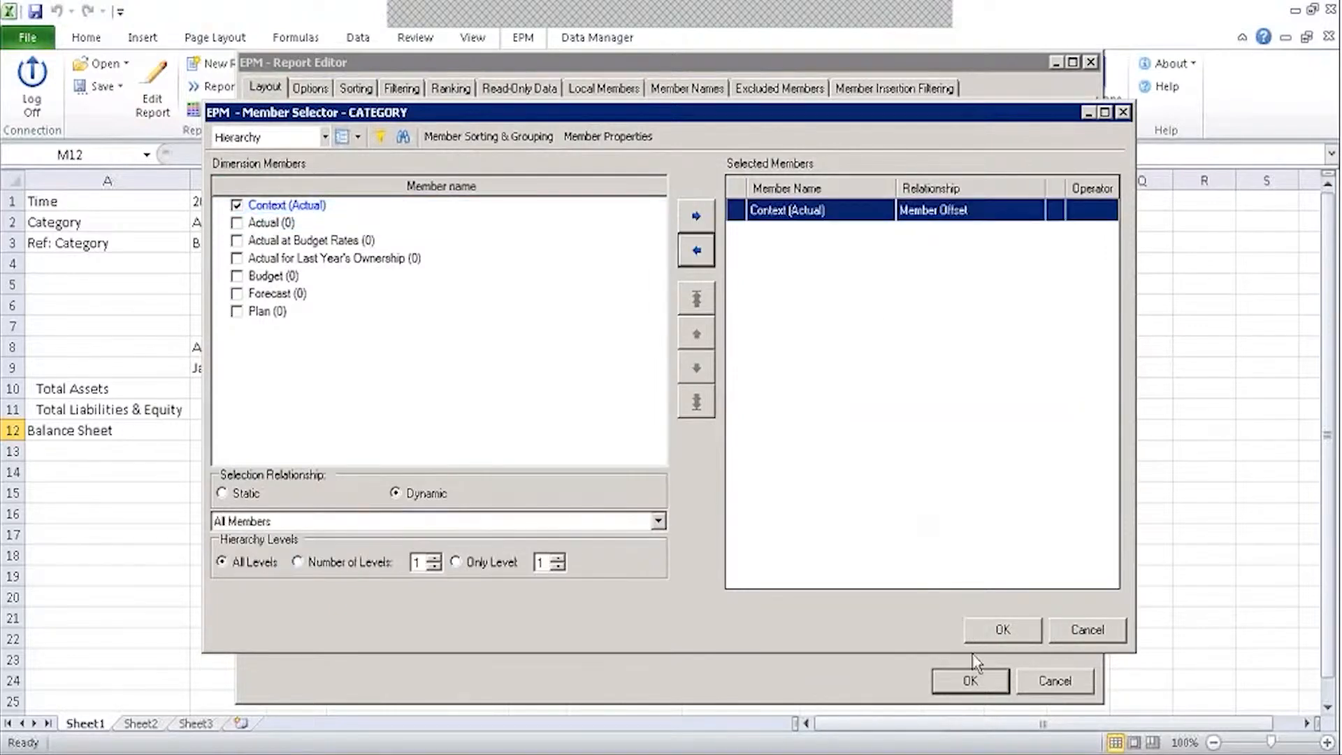
left_click(697, 250)
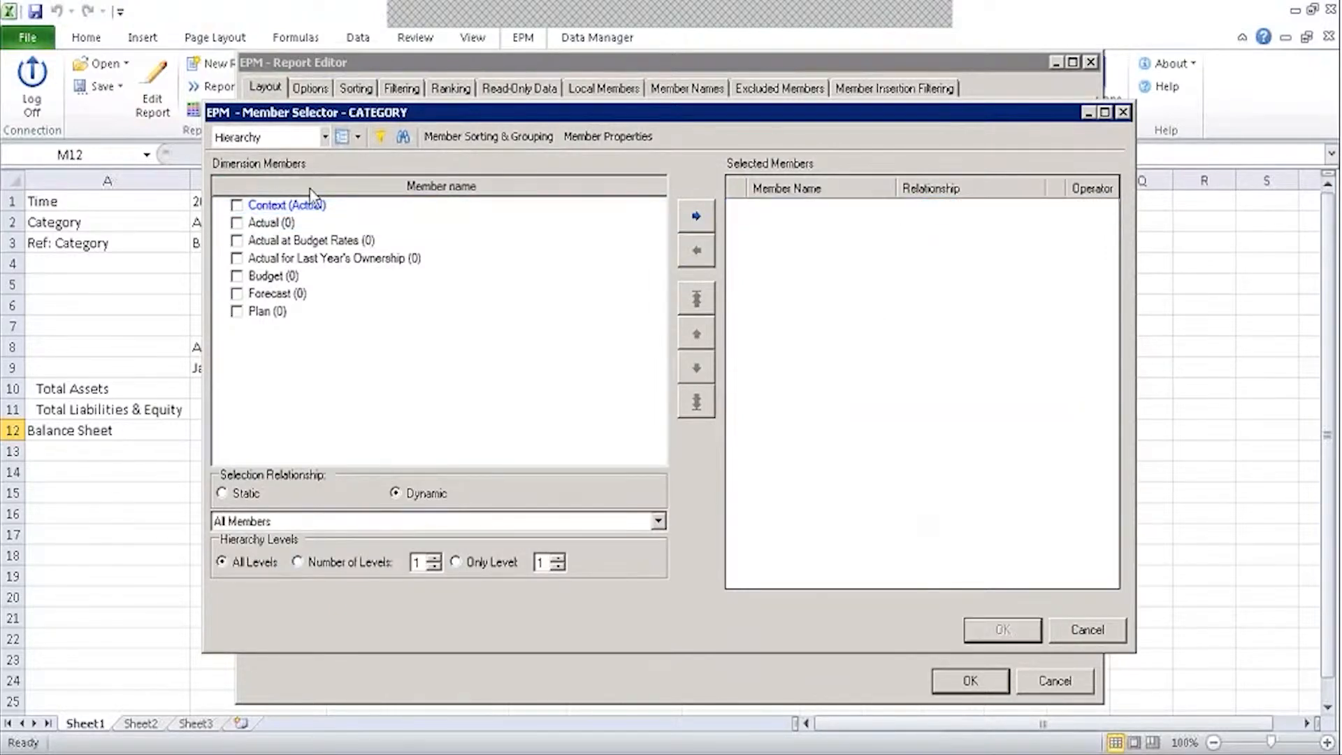
left_click(237, 205)
left_click(658, 521)
left_click(326, 682)
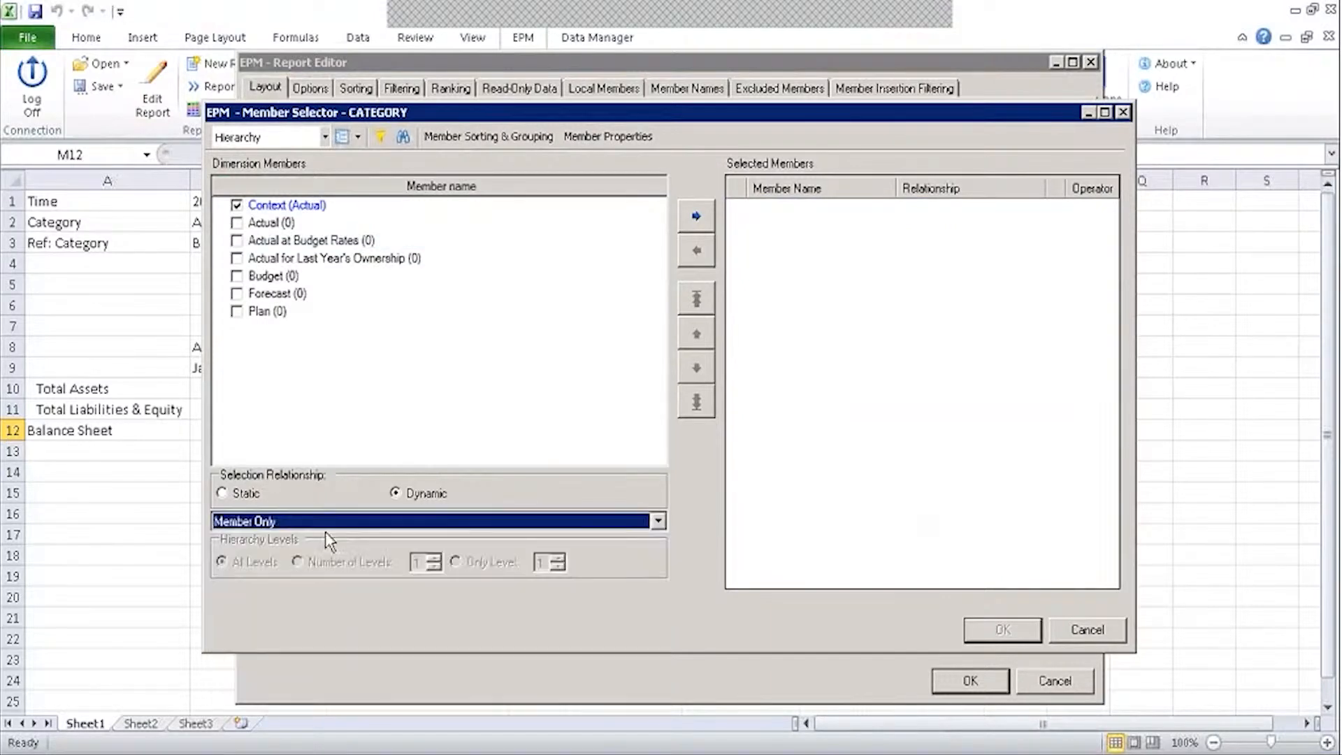
left_click(701, 218)
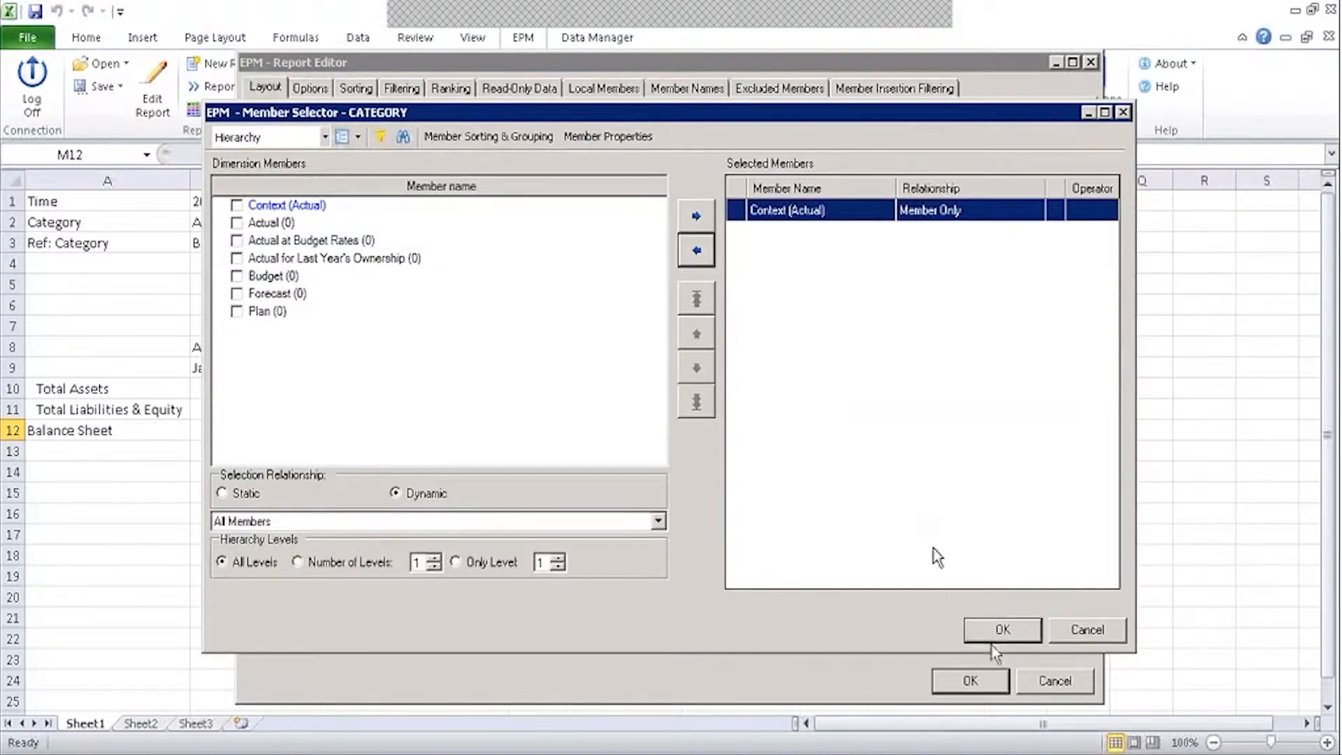
left_click(1002, 632)
left_click(968, 682)
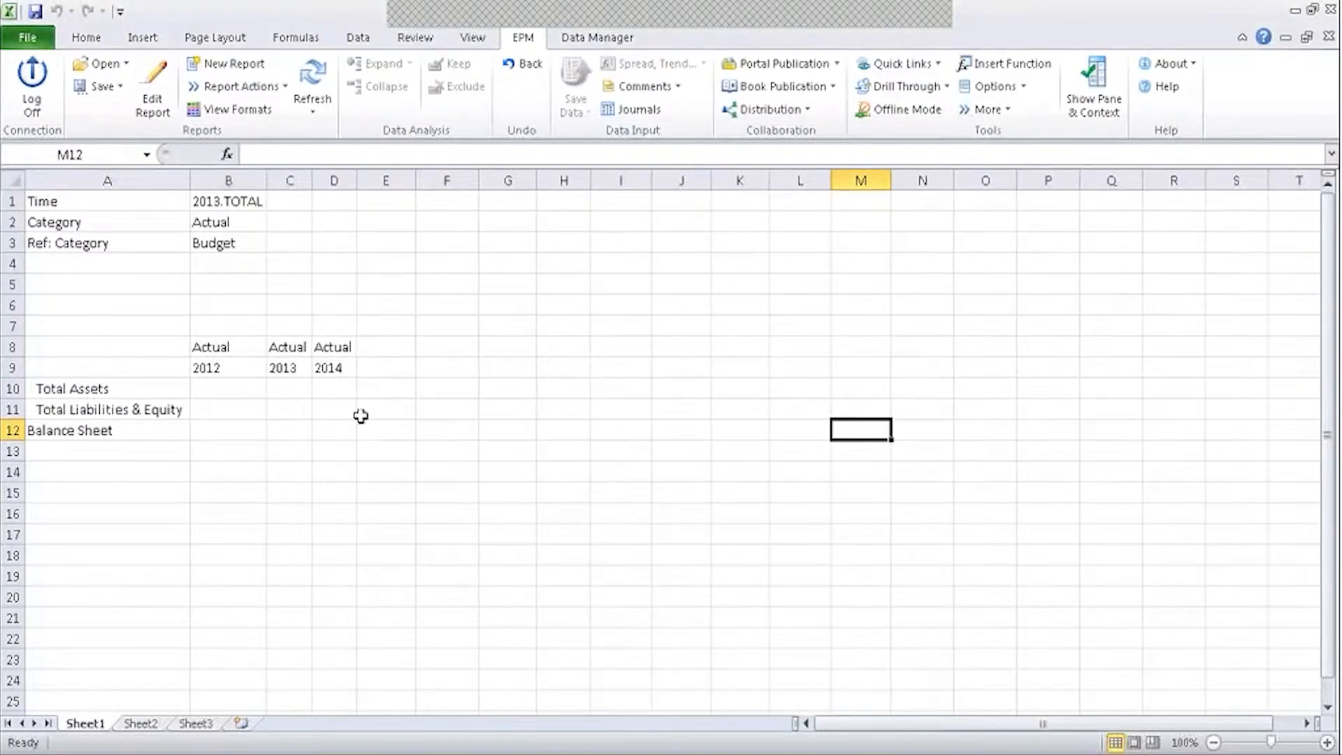
Inspect the formulas behind the 2012, 2013 and 2014 column headers.
double_click(316, 171)
left_click(508, 284)
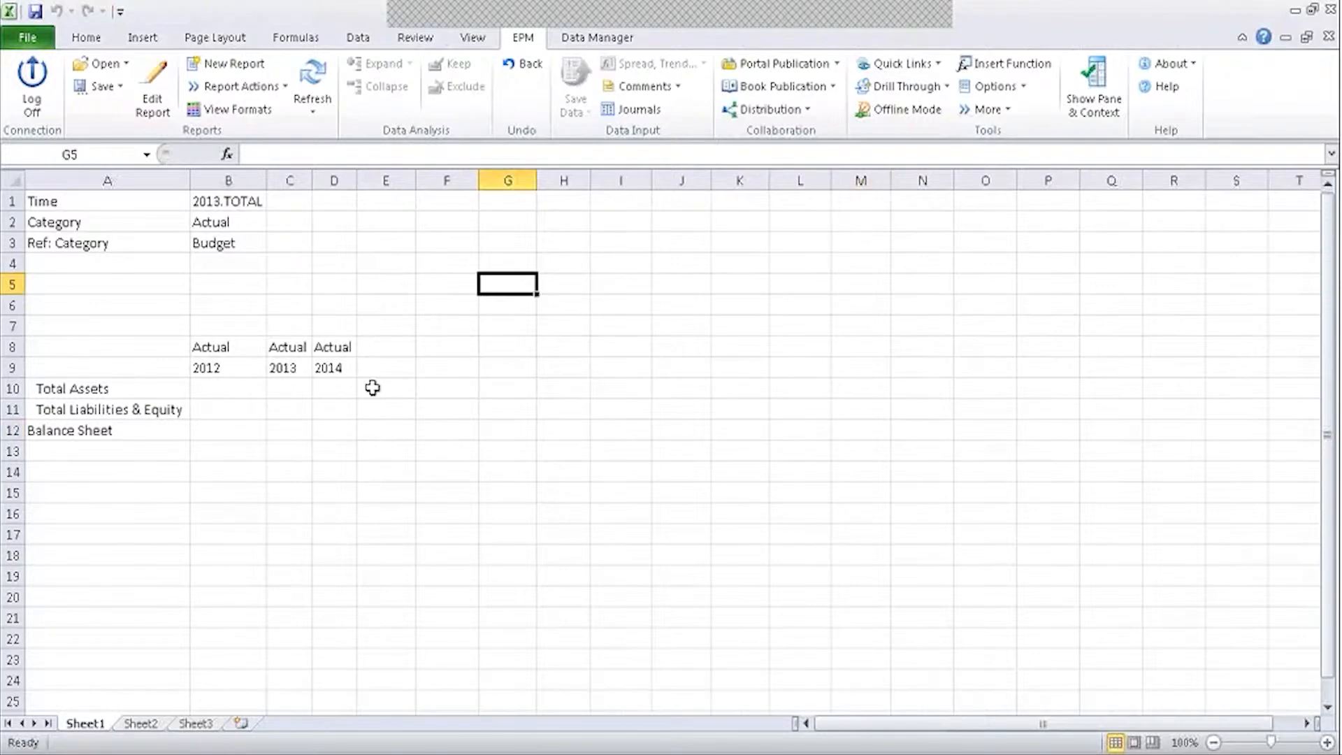
left_click(230, 367)
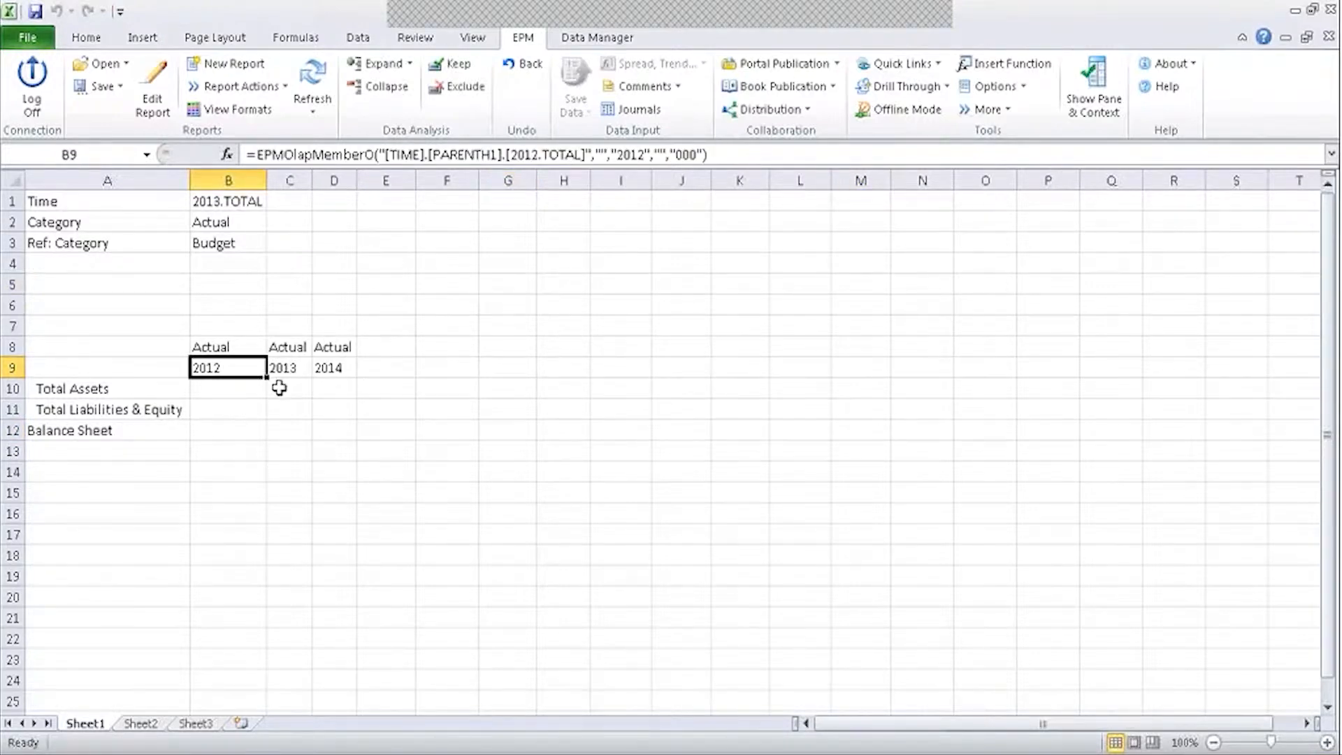
left_click(282, 366)
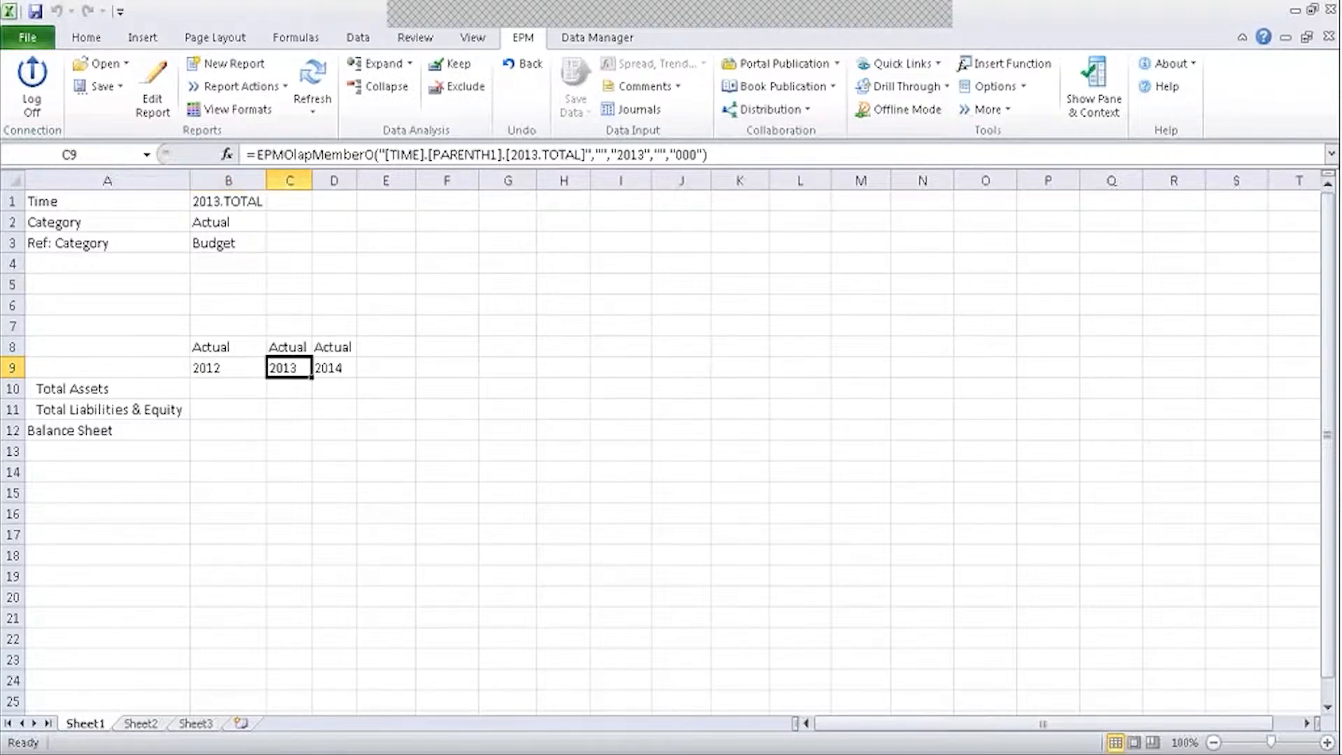
left_click(340, 372)
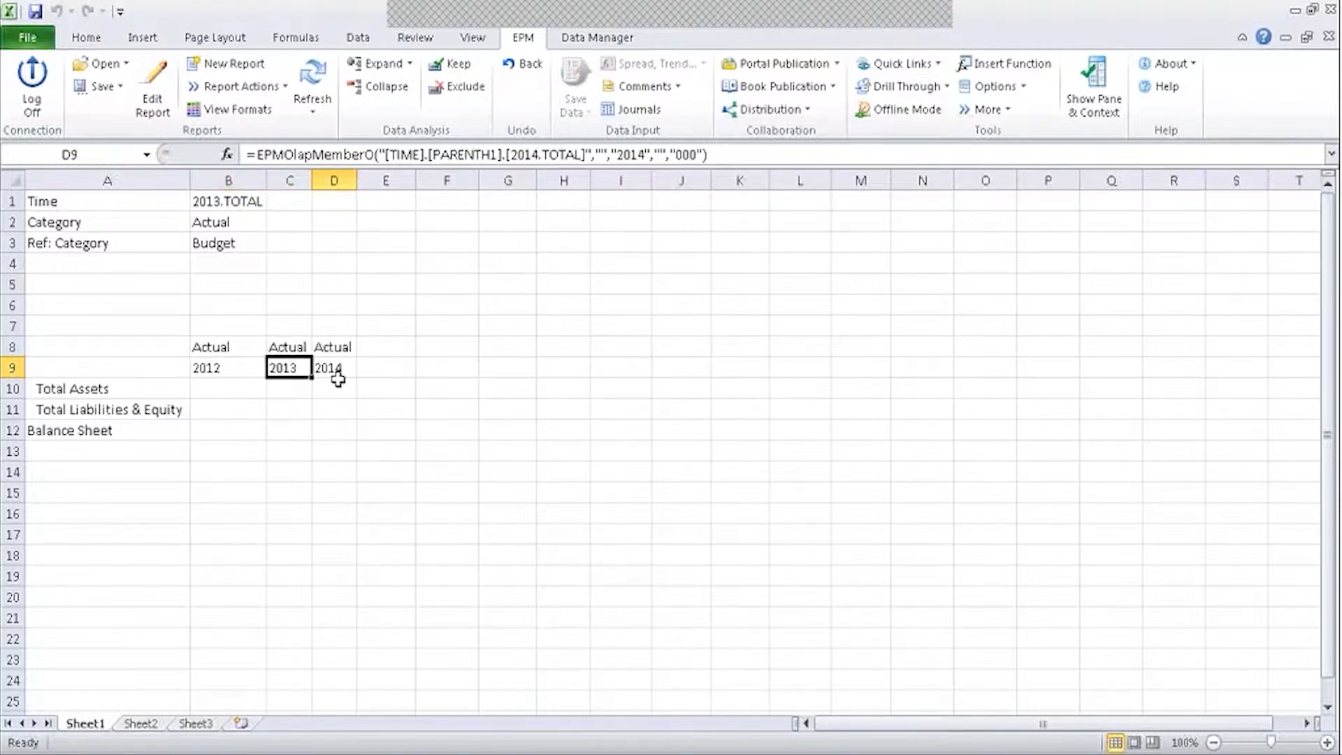
Set the Time context in B1 to 2015 and refresh the report.
left_click(242, 201)
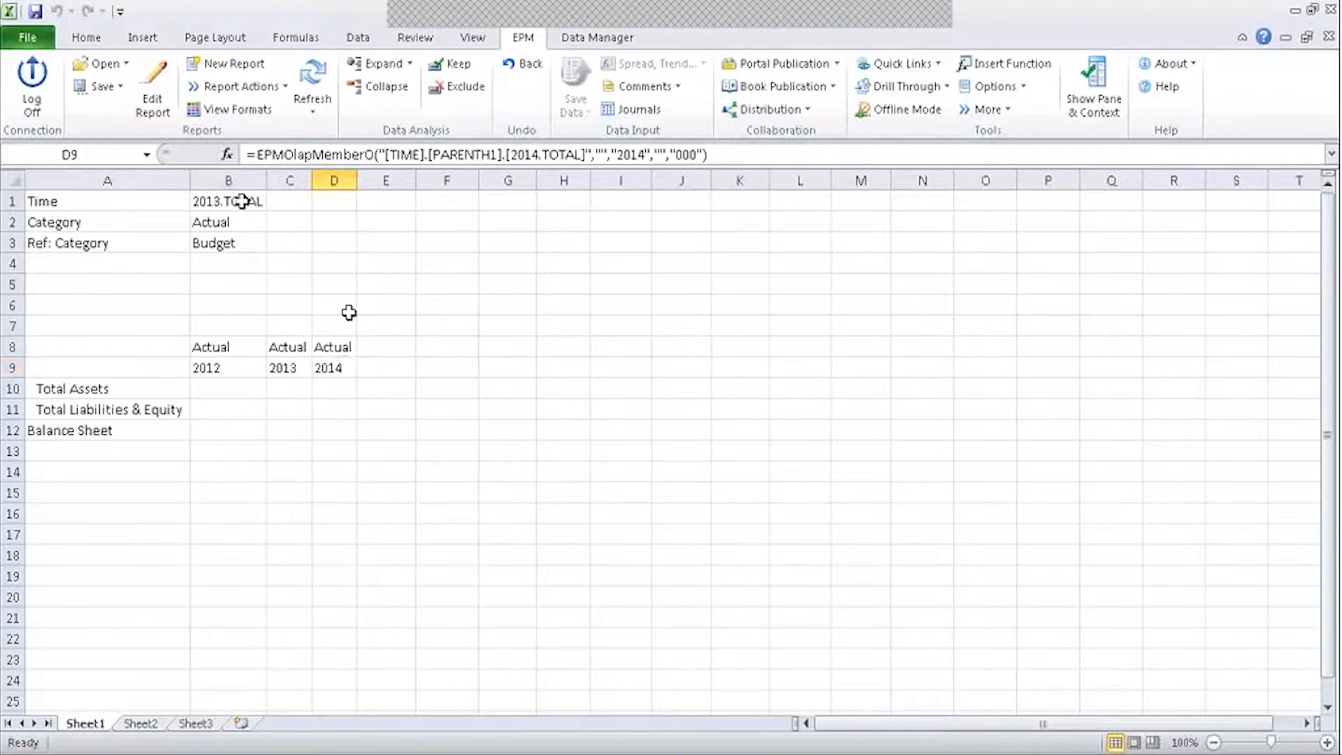
double_click(242, 201)
left_click(263, 366)
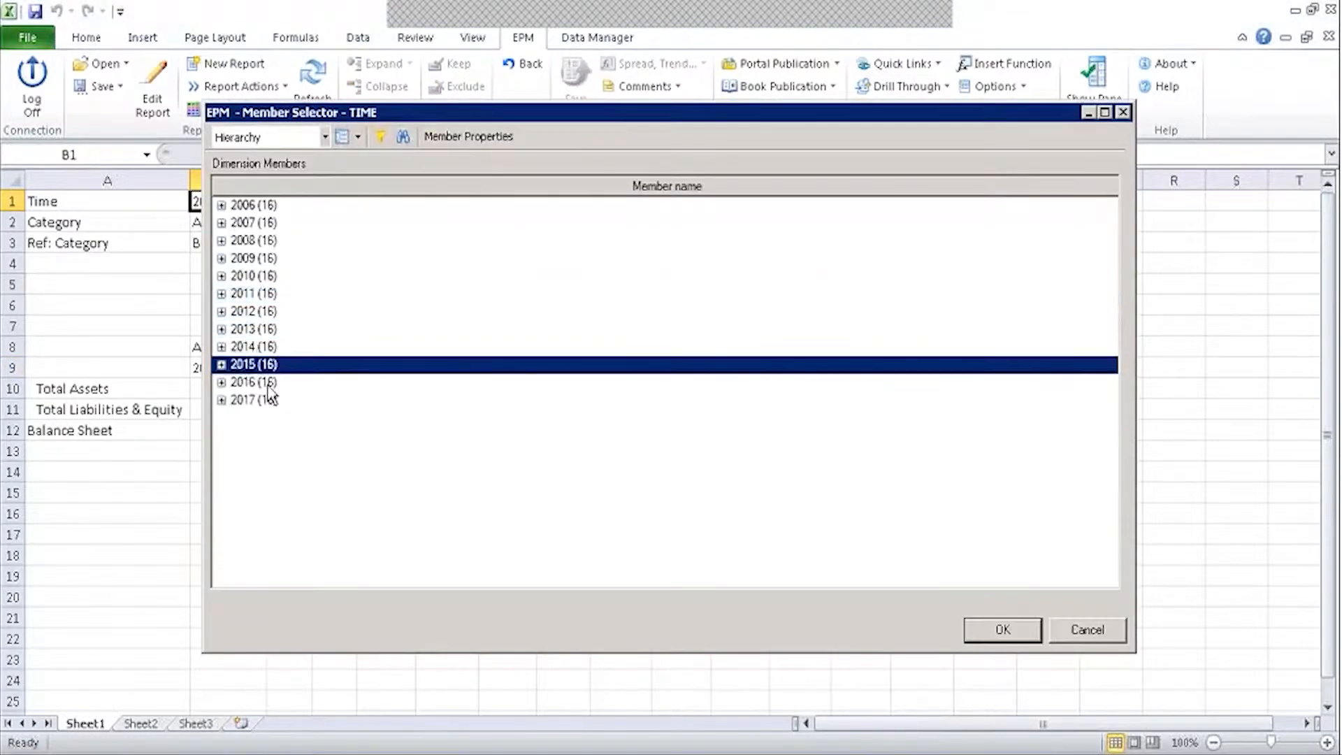
left_click(994, 635)
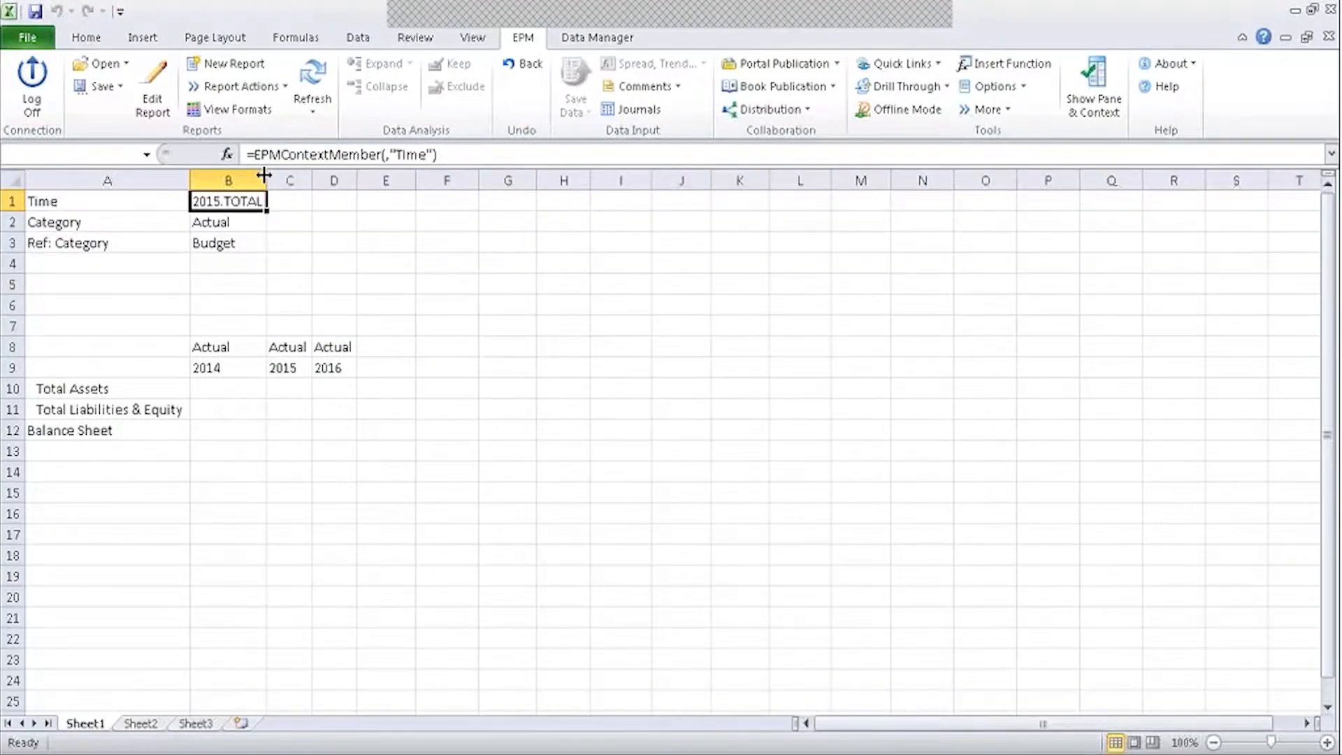
Inspect cell E8 and the Ref: Category cell's formula.
left_click(405, 344)
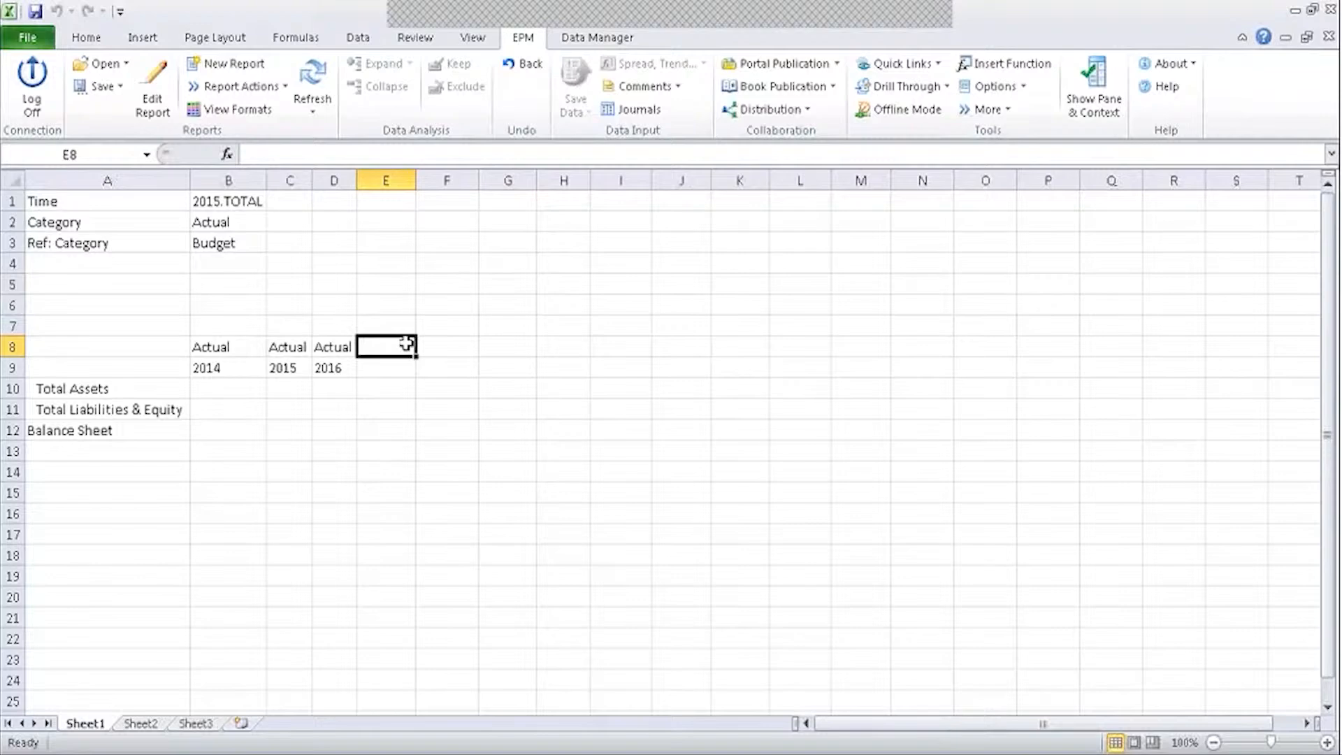
left_click(489, 290)
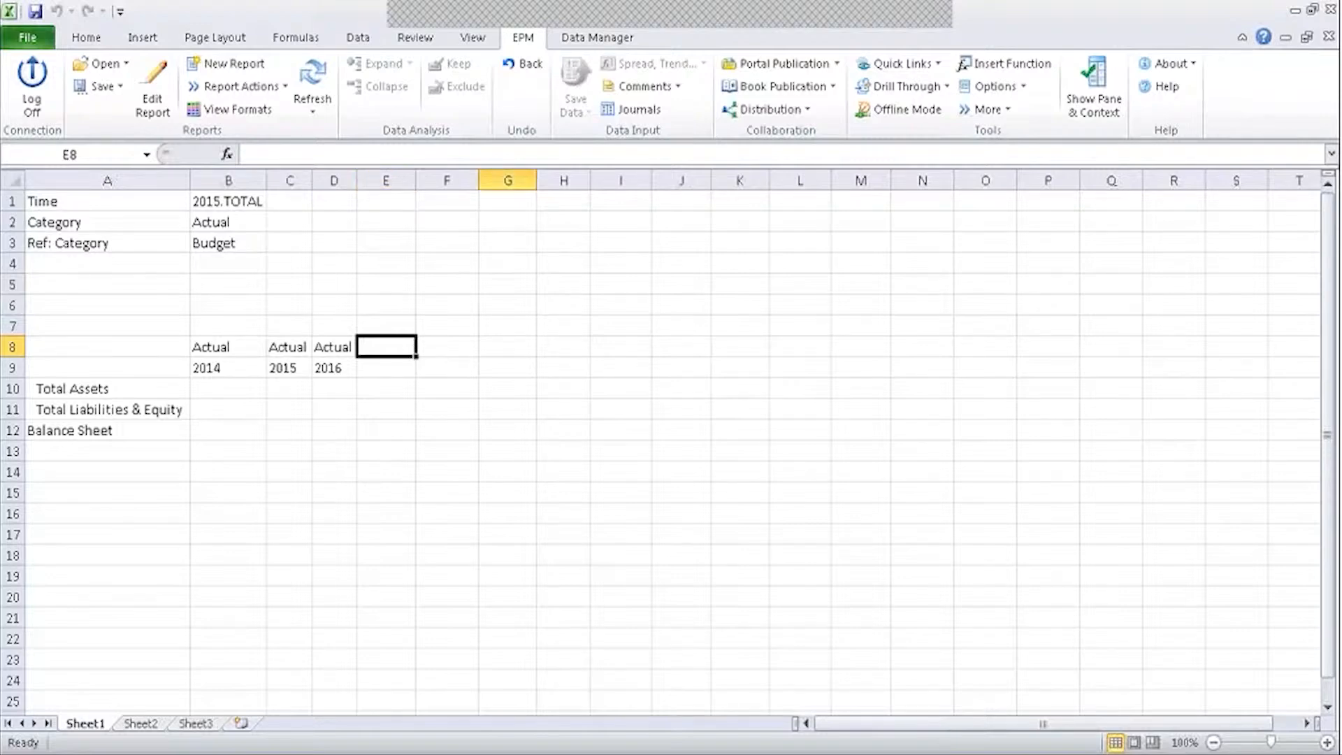
left_click(245, 244)
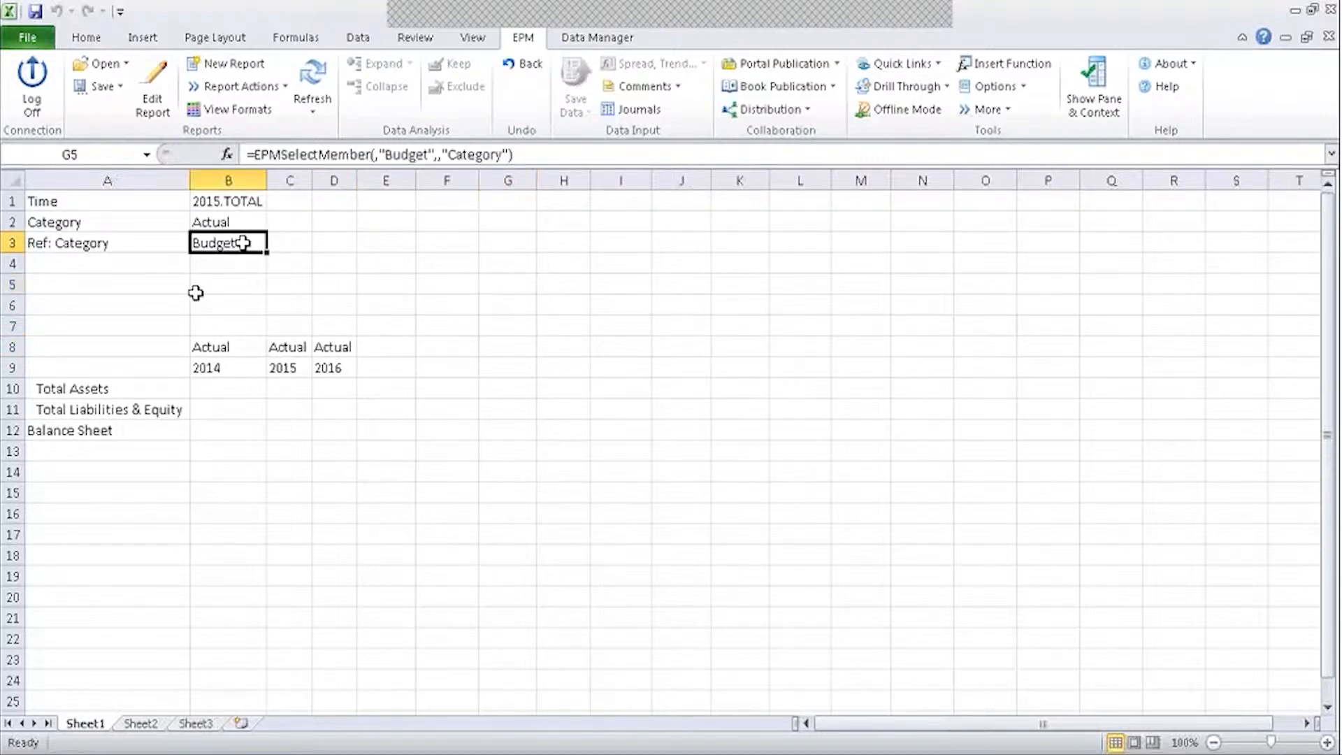
left_click(222, 291)
left_click(262, 244)
Start a new report at E8 with CATEGORY above TIME in columns, sharing the default report's rows.
left_click(398, 353)
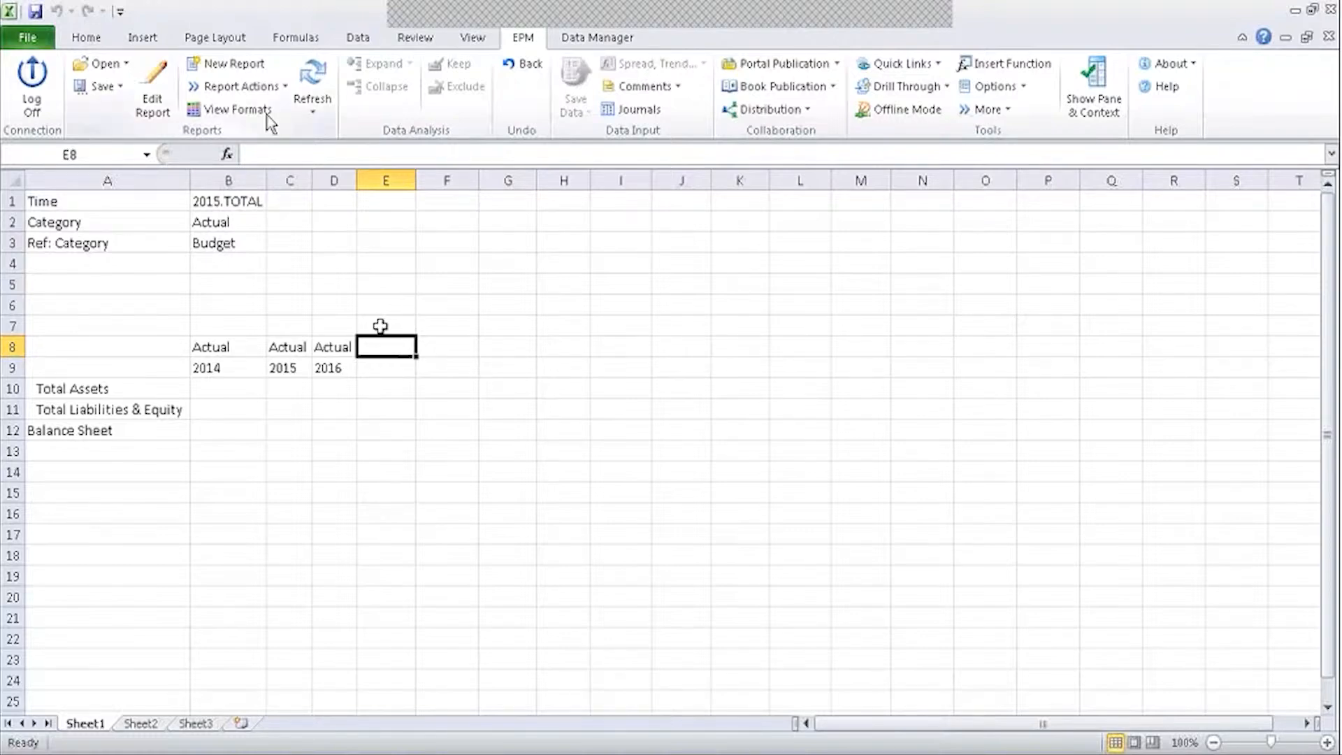
left_click(244, 70)
left_click(256, 69)
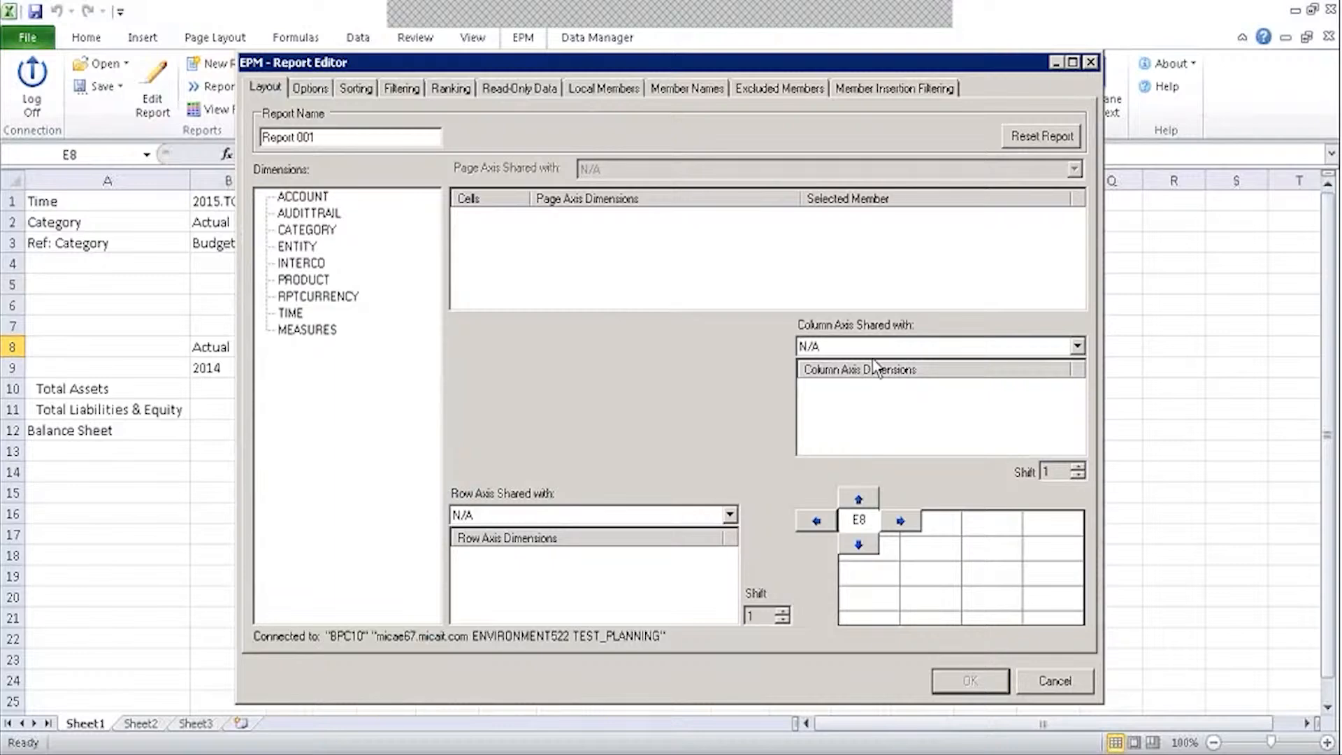
left_click_drag(290, 313, 869, 390)
left_click_drag(308, 231, 854, 413)
right_click(849, 410)
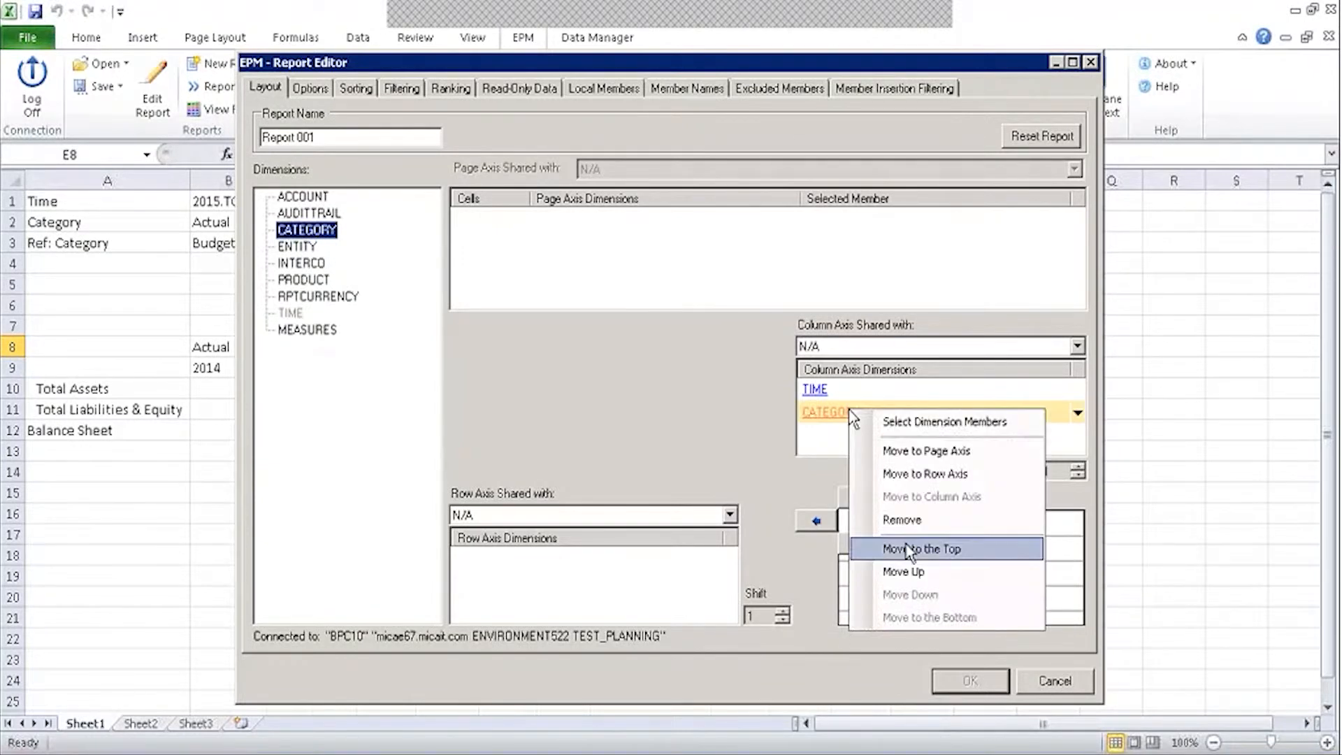
left_click(907, 547)
left_click(514, 517)
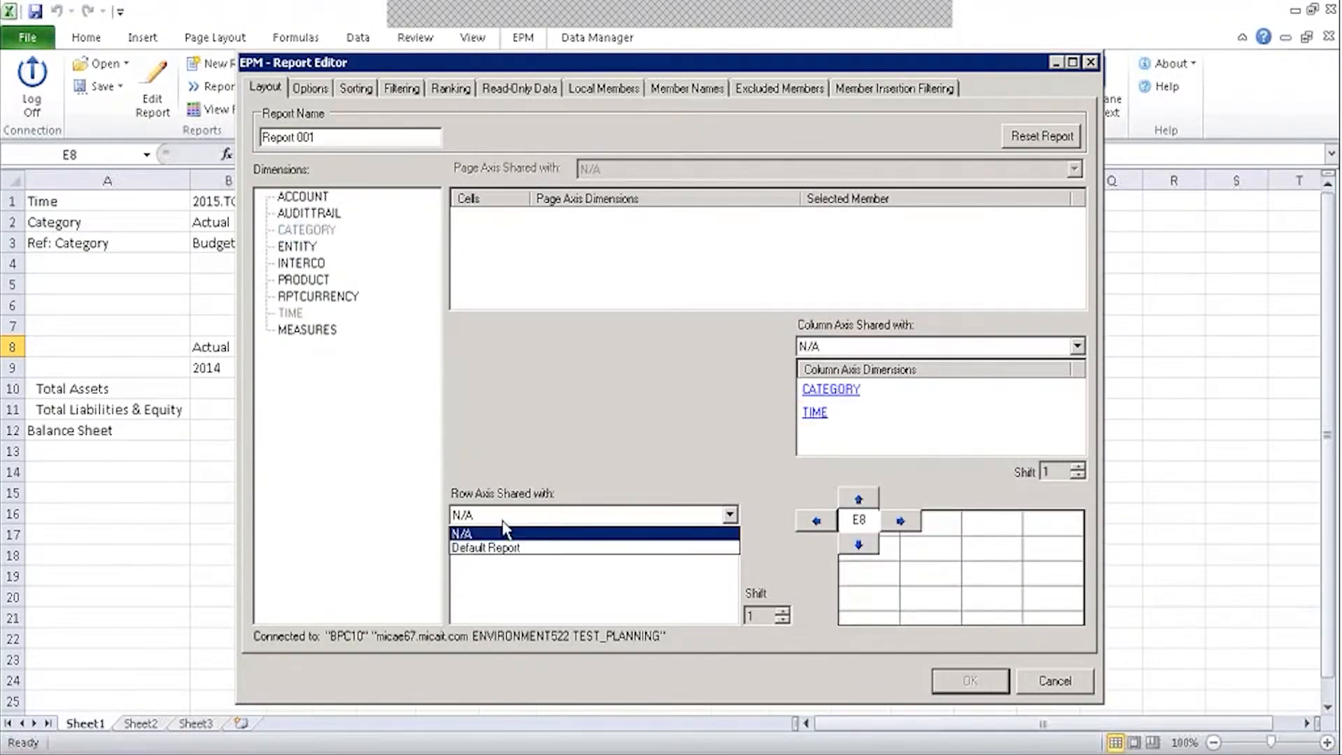
left_click(490, 548)
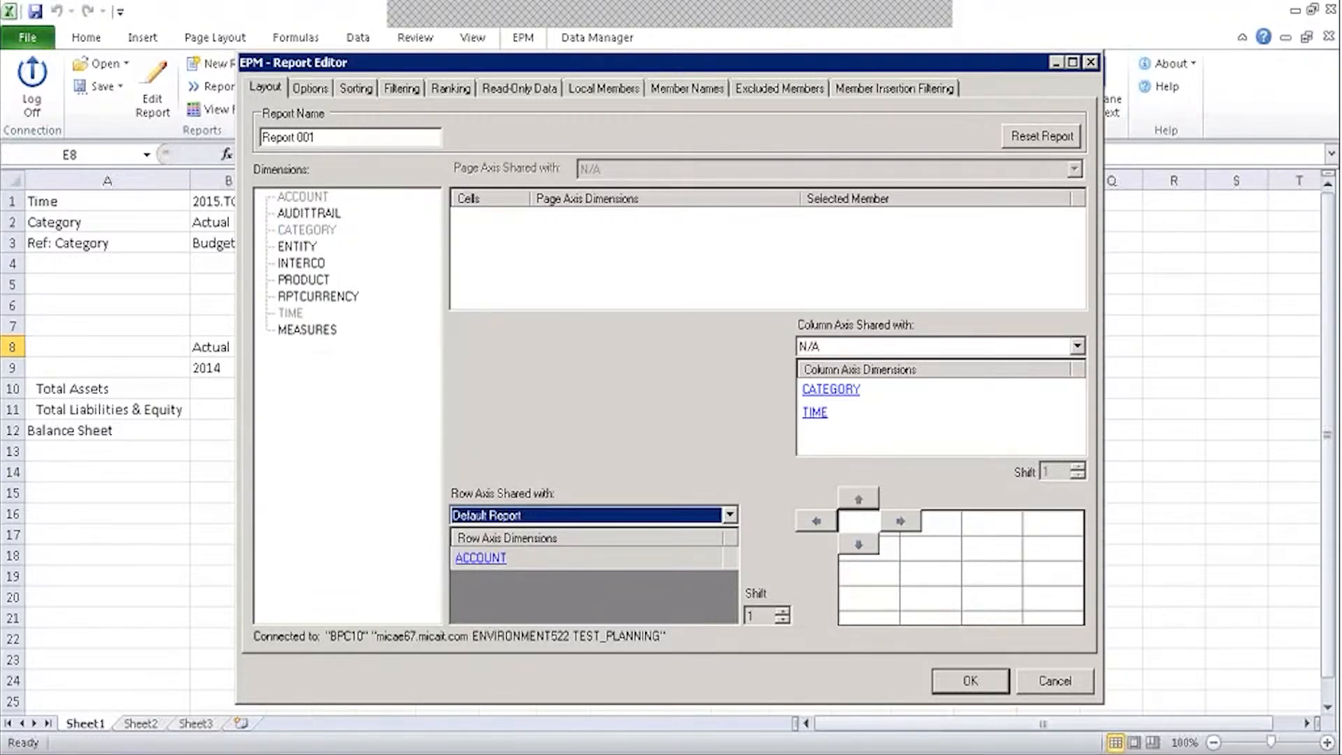
Set the new report's CATEGORY to Context (Actual), Member Only.
left_click(833, 390)
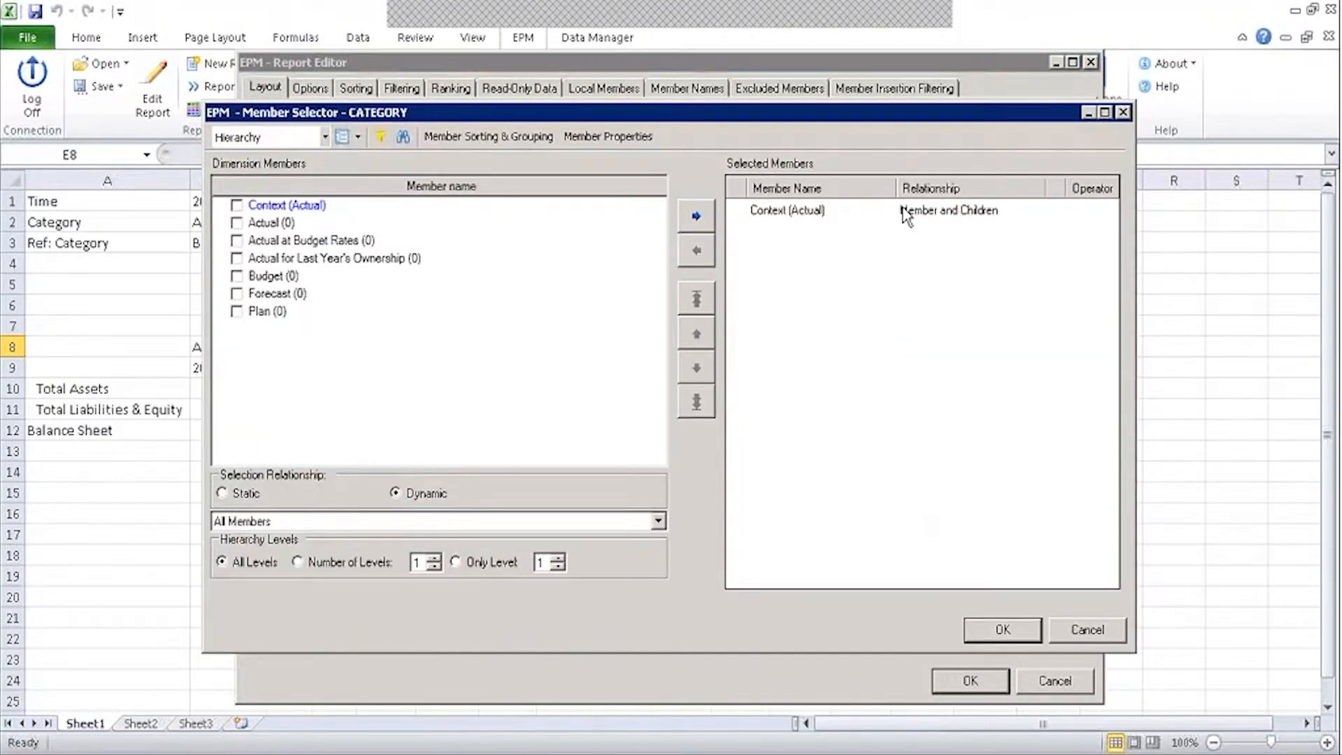
left_click(905, 213)
left_click(696, 250)
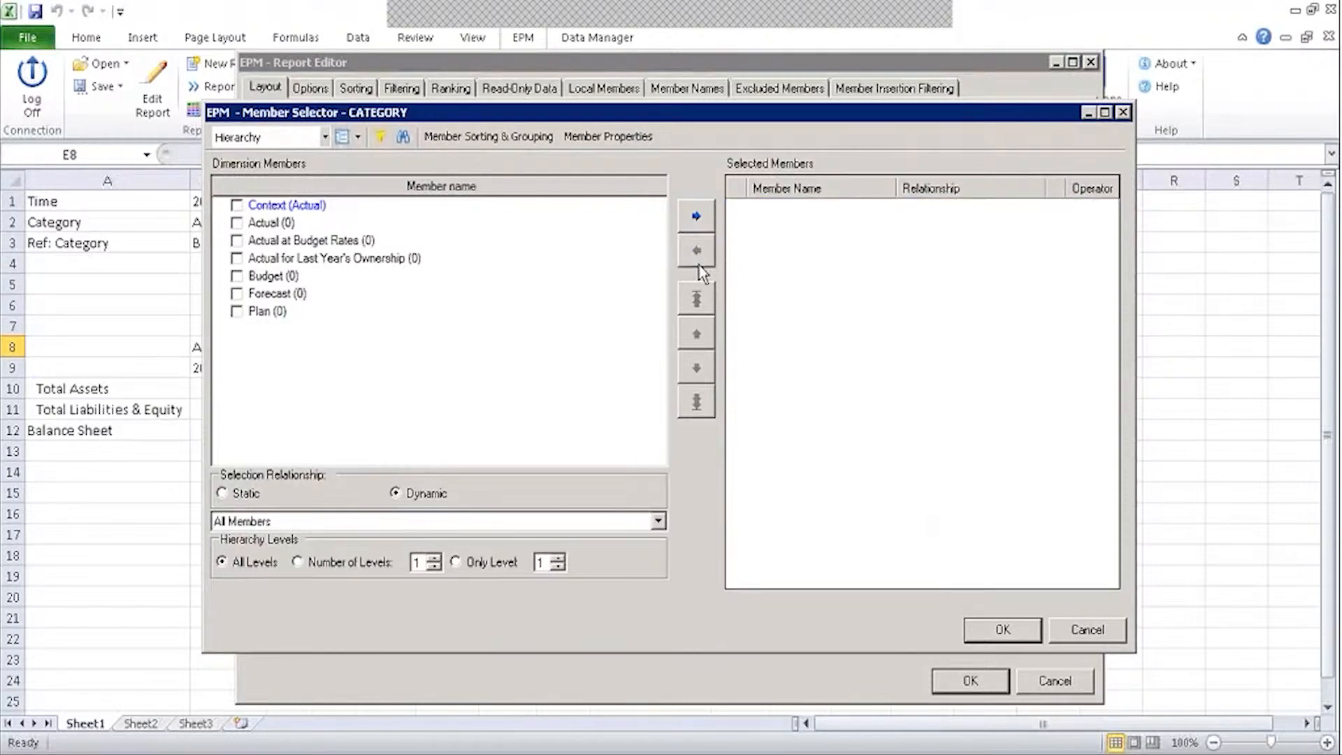
left_click(237, 206)
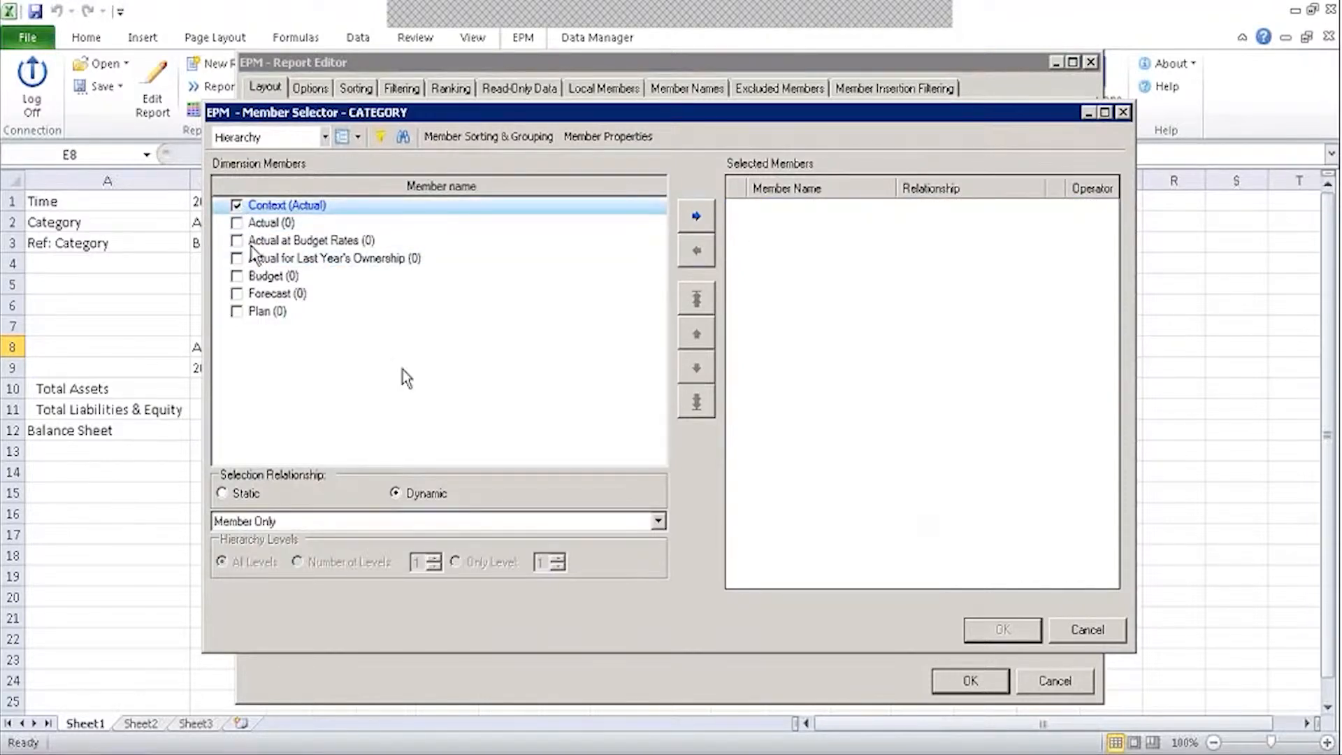
left_click(696, 217)
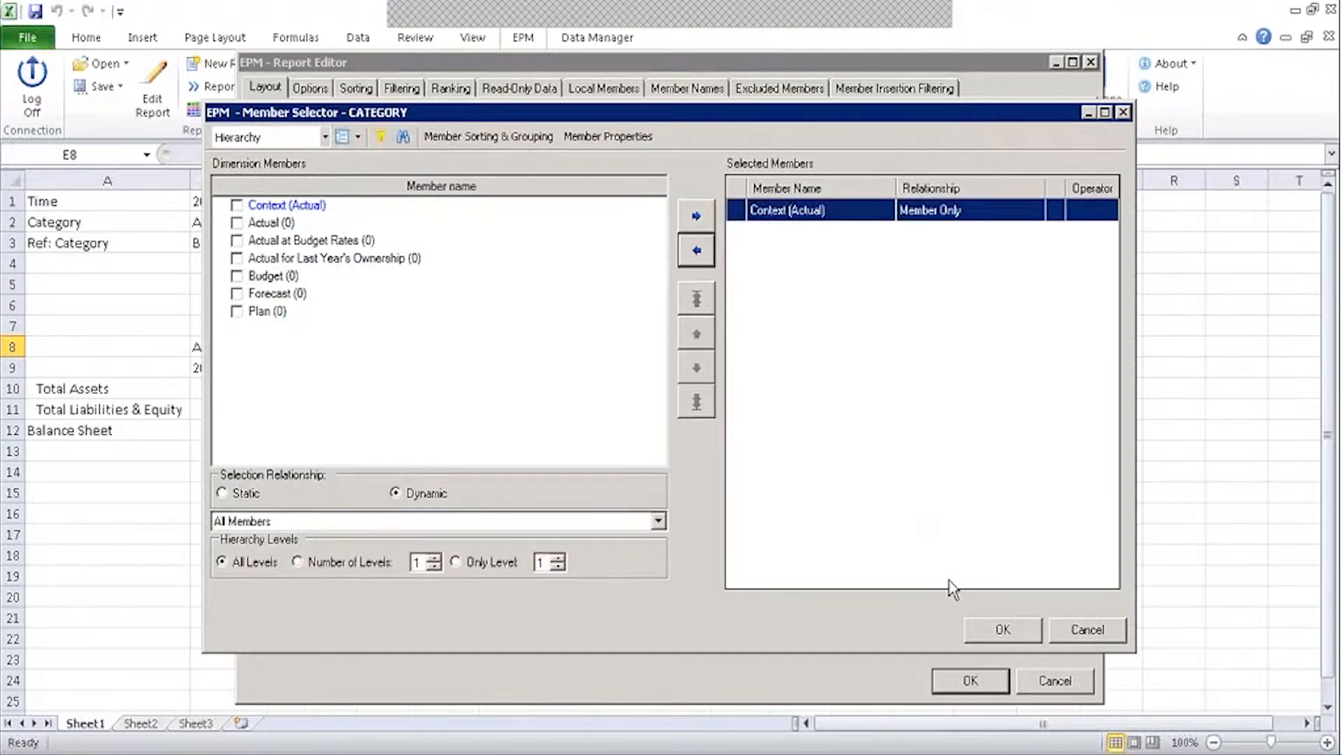
left_click(1002, 629)
Set TIME to Context (2015) with Member Offset 1, then run the new report.
left_click(817, 414)
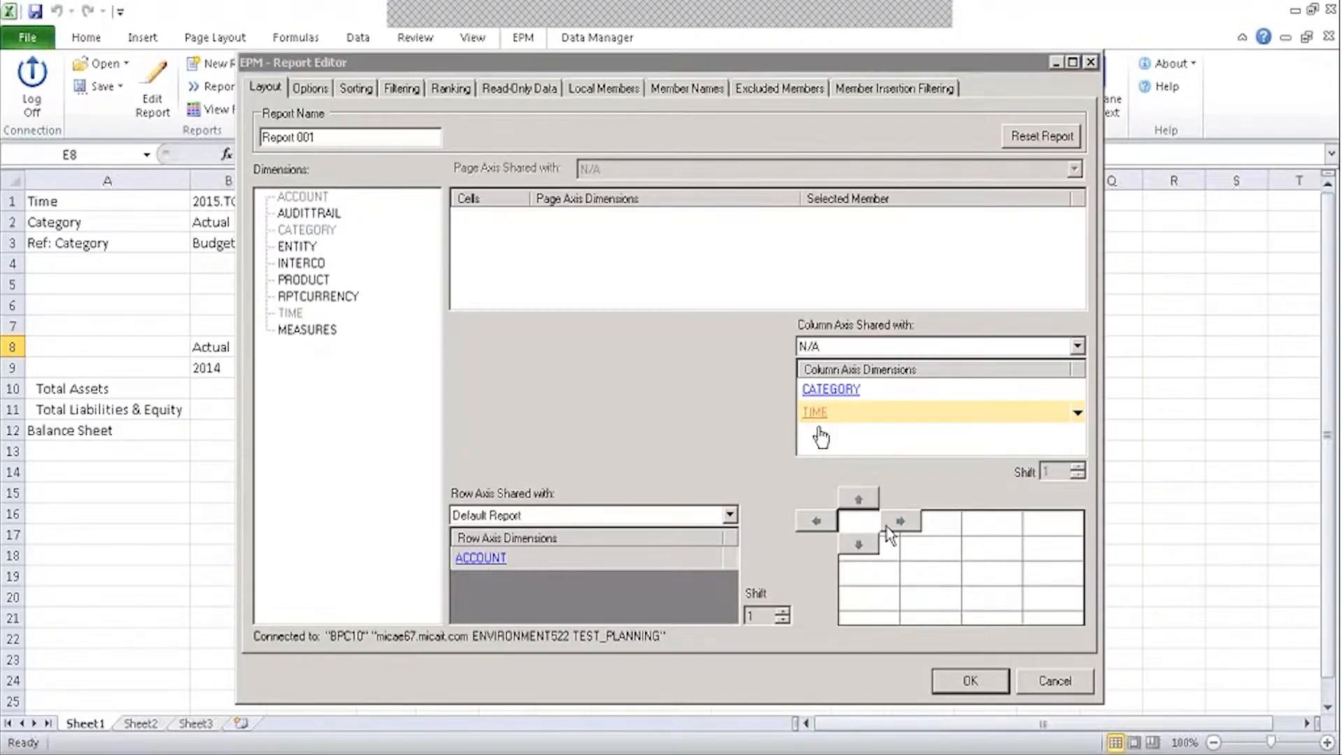
left_click(696, 250)
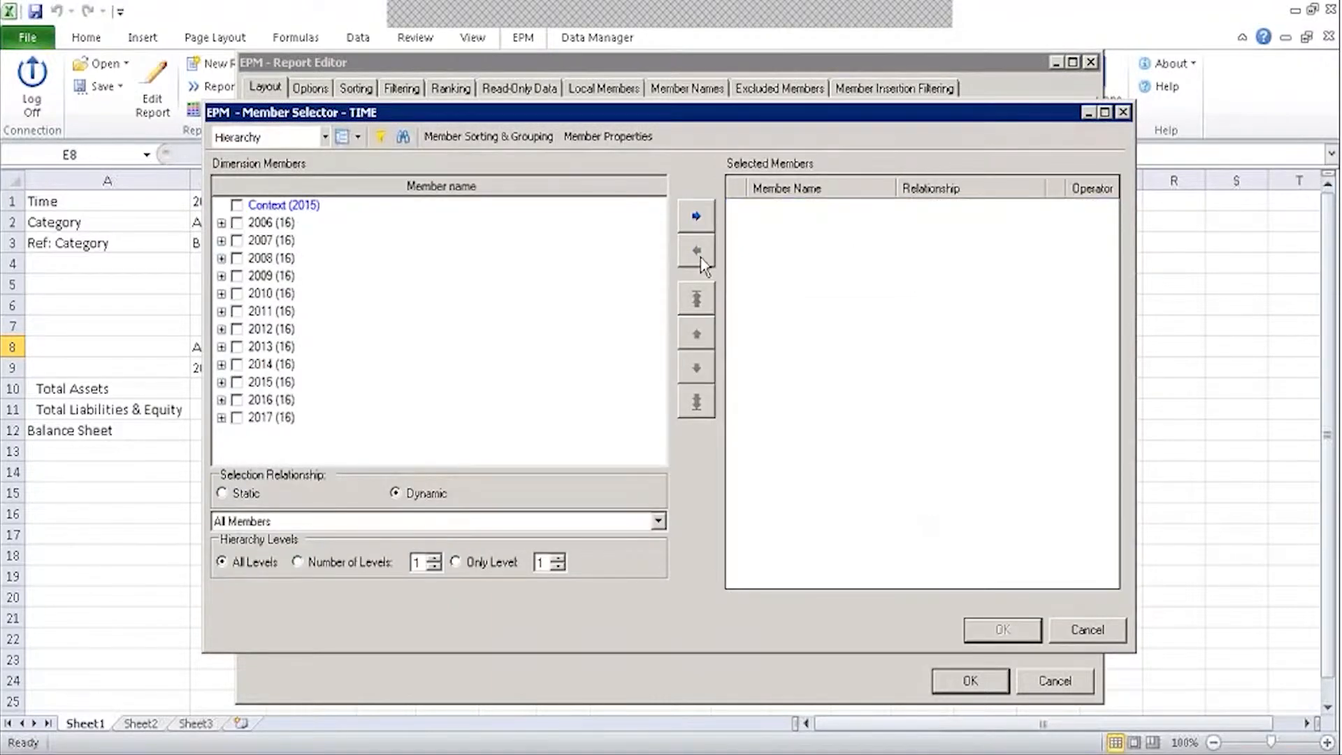
left_click(236, 205)
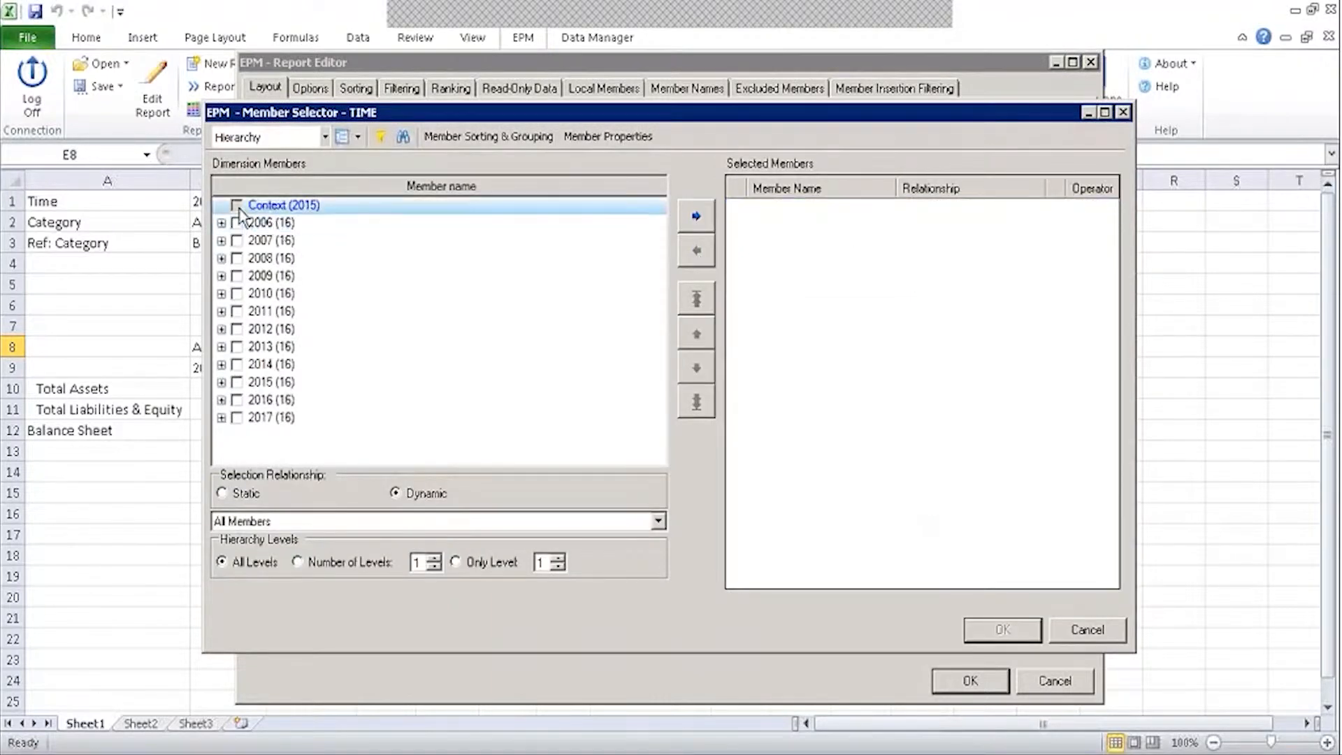
left_click(269, 521)
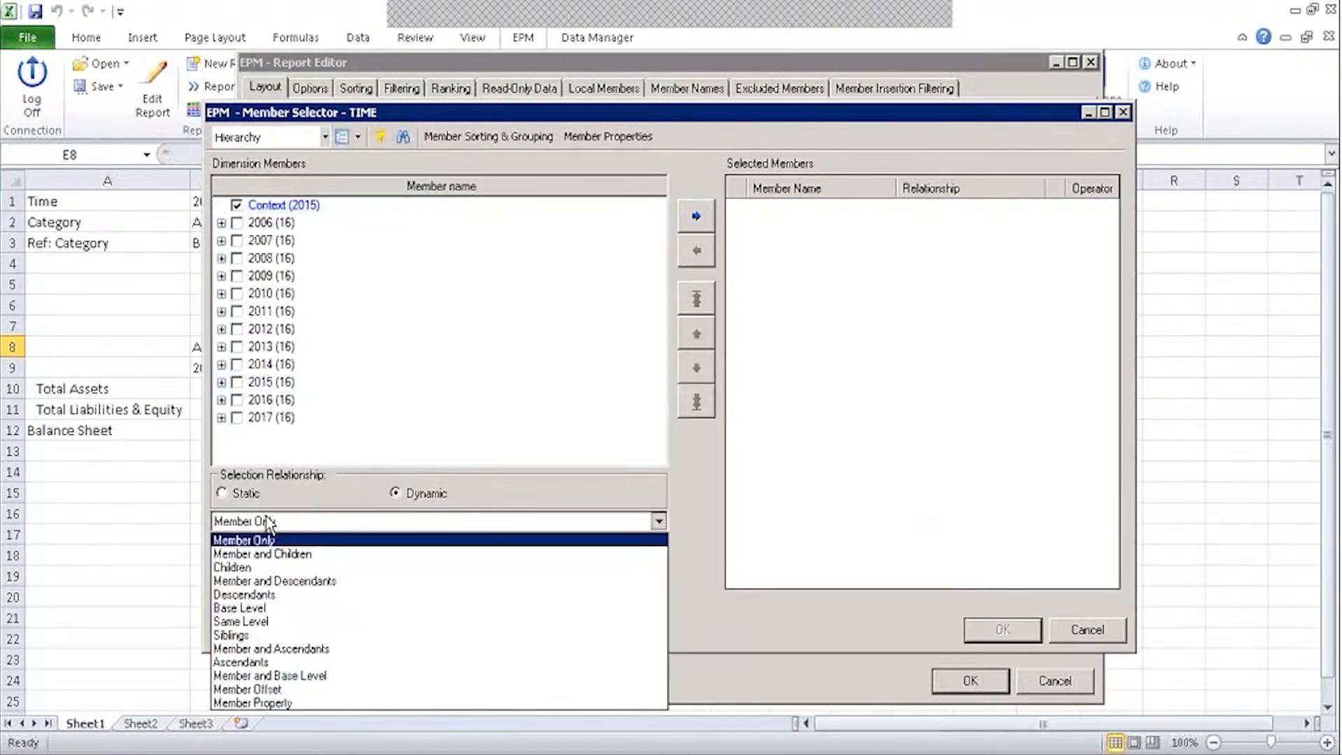
left_click(251, 689)
left_click(280, 559)
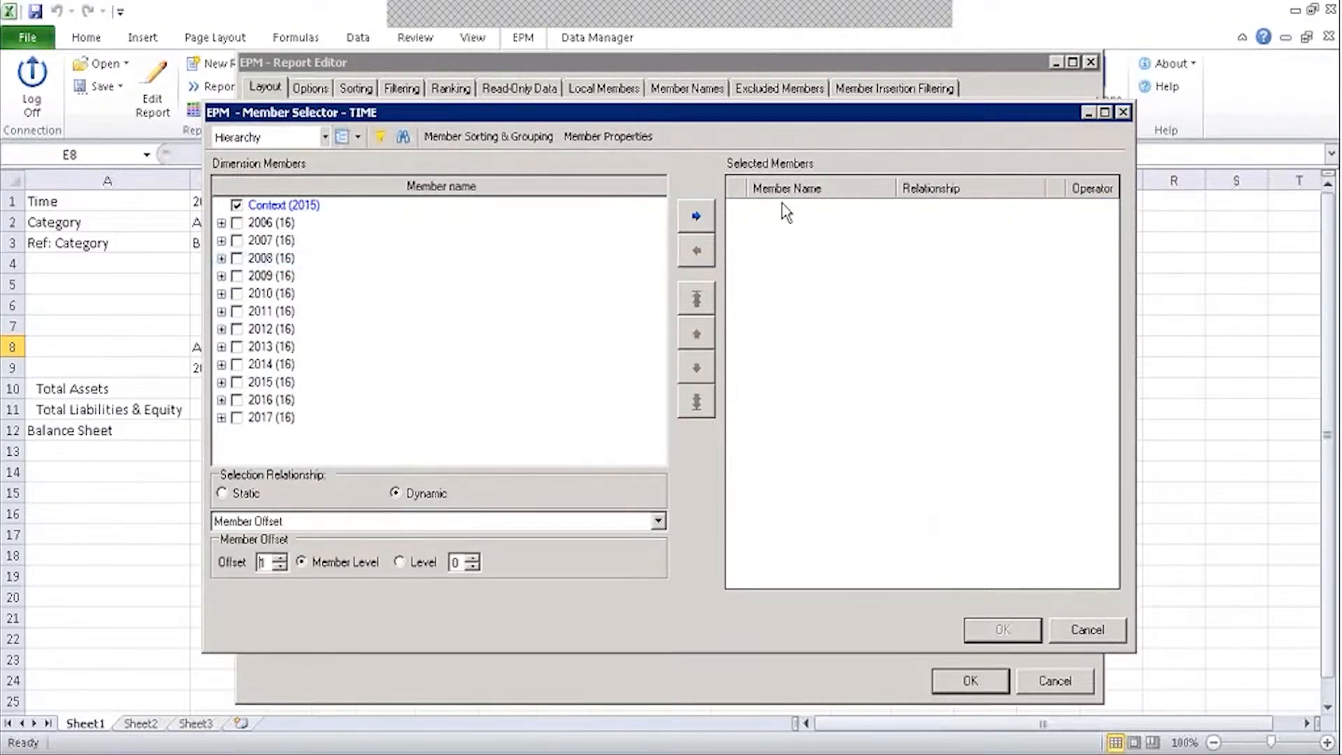
left_click(692, 220)
left_click(1003, 631)
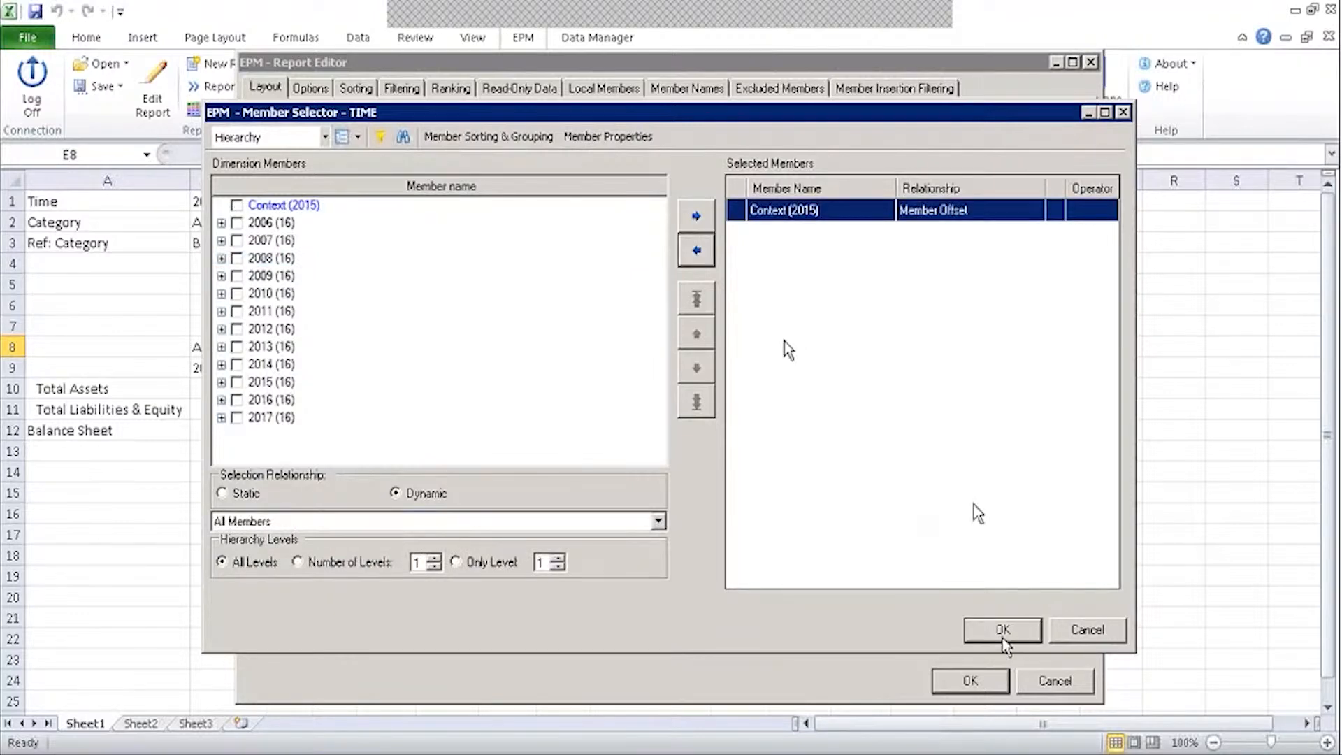
left_click(958, 682)
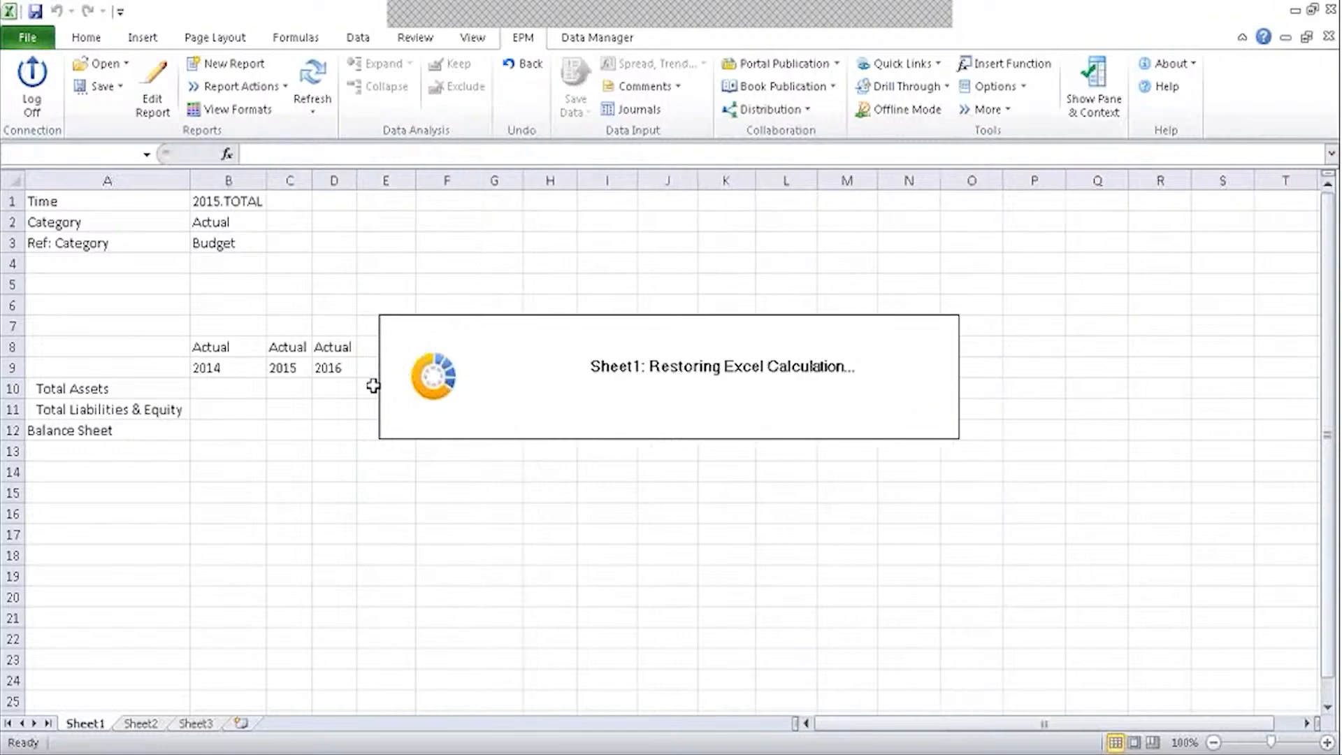
Check the formulas behind the new Actual 2016 column cells in column E.
left_click(391, 371)
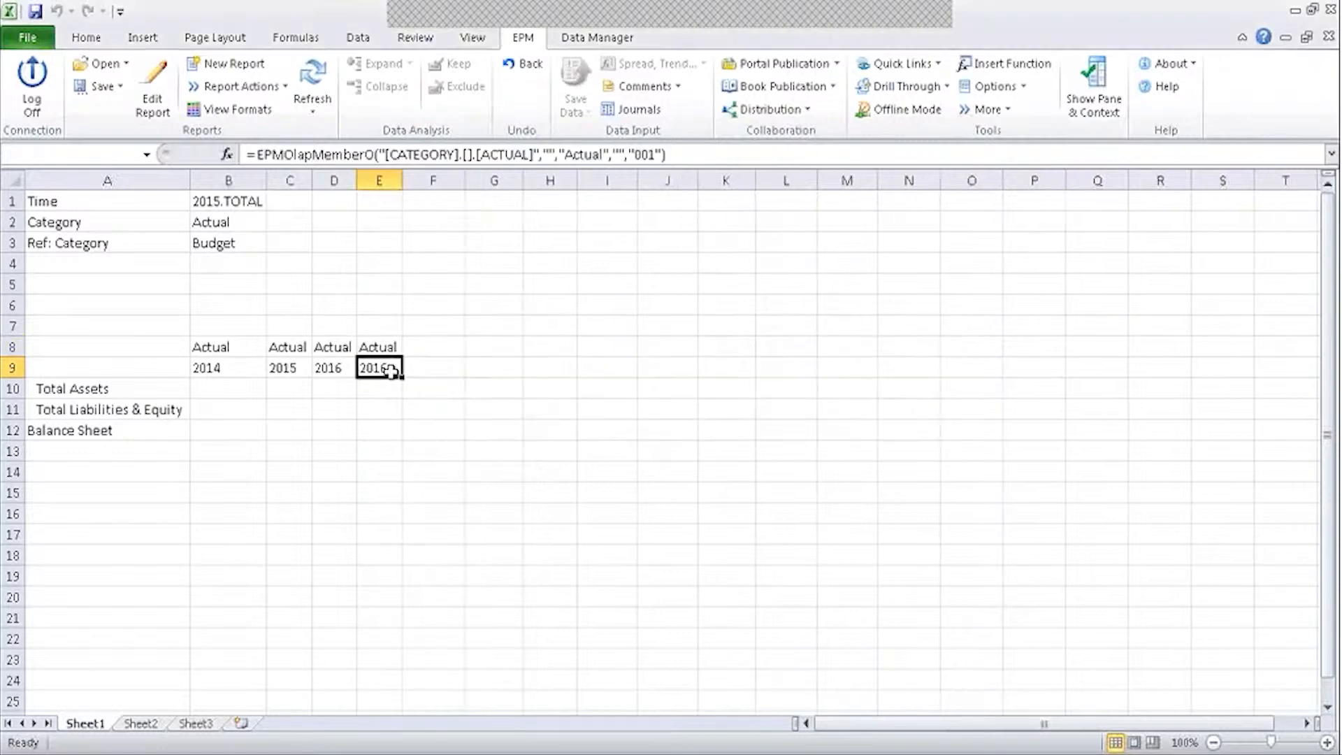
left_click(351, 411)
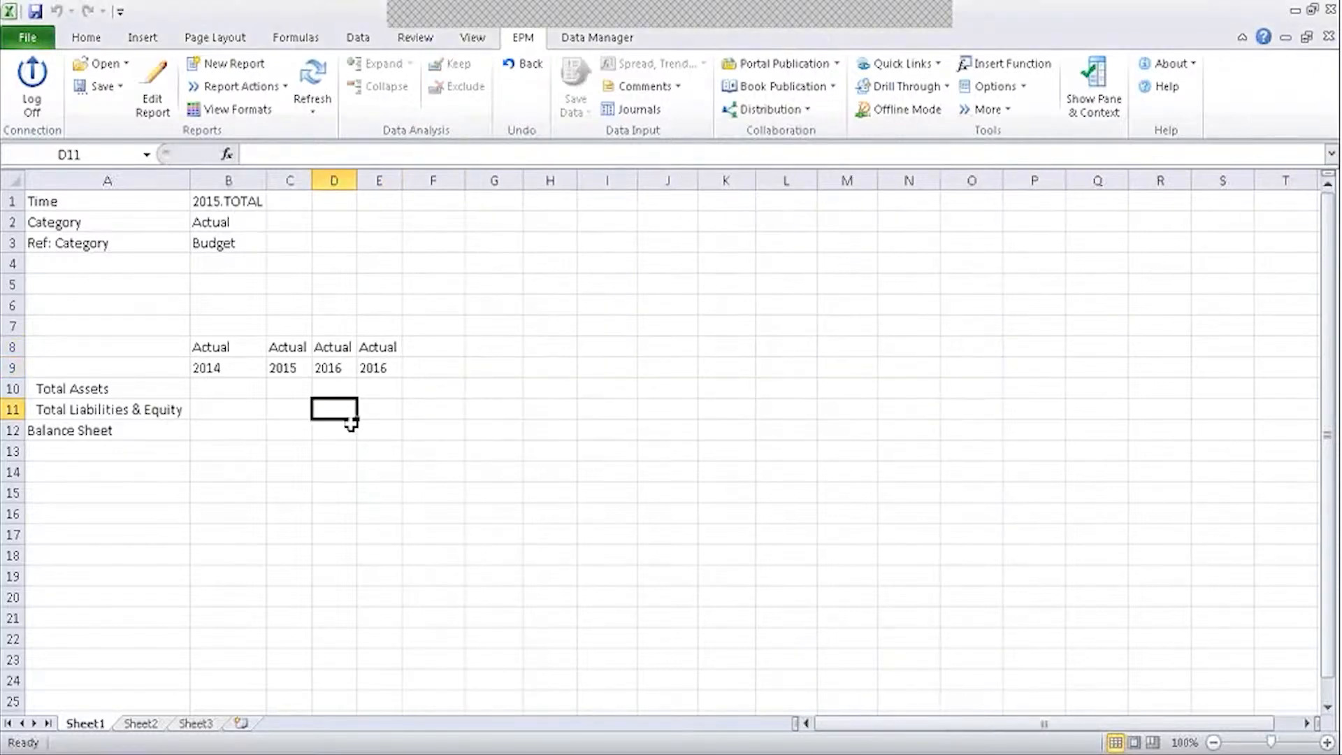
left_click(266, 180)
left_click(456, 277)
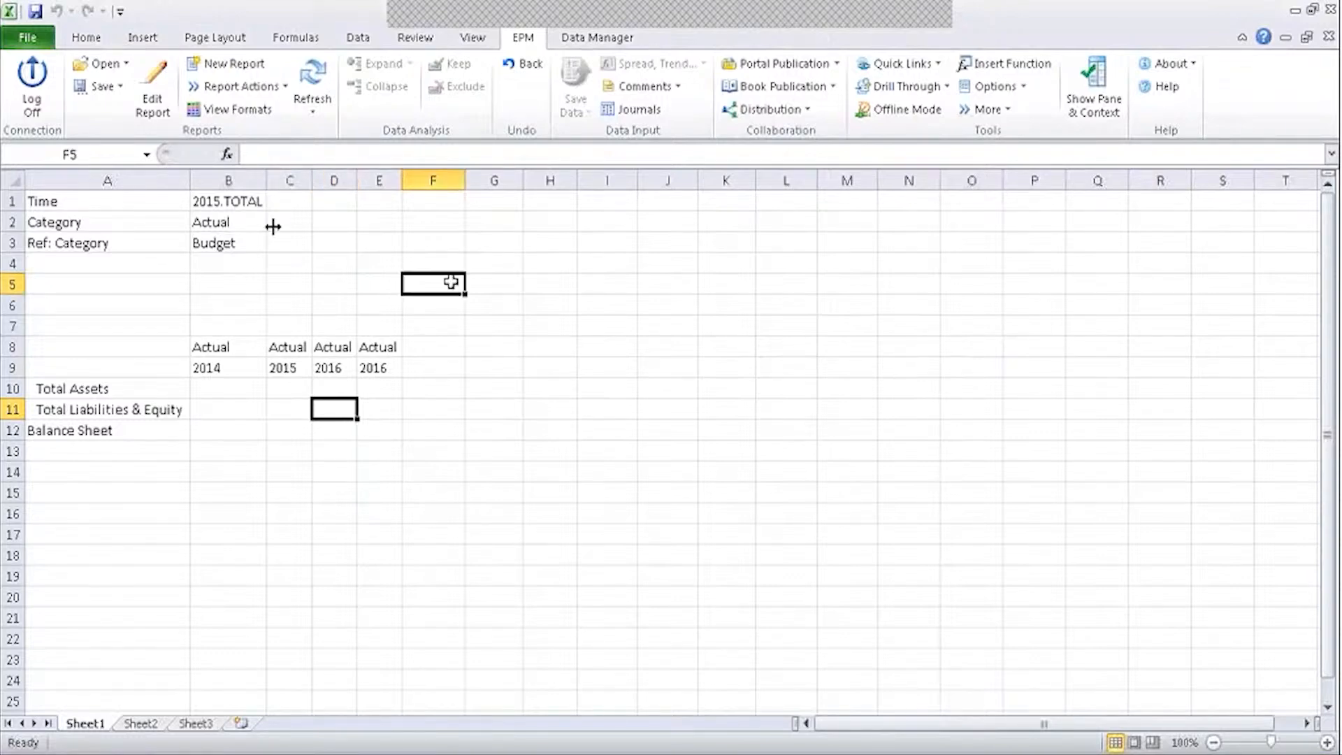
left_click(431, 365)
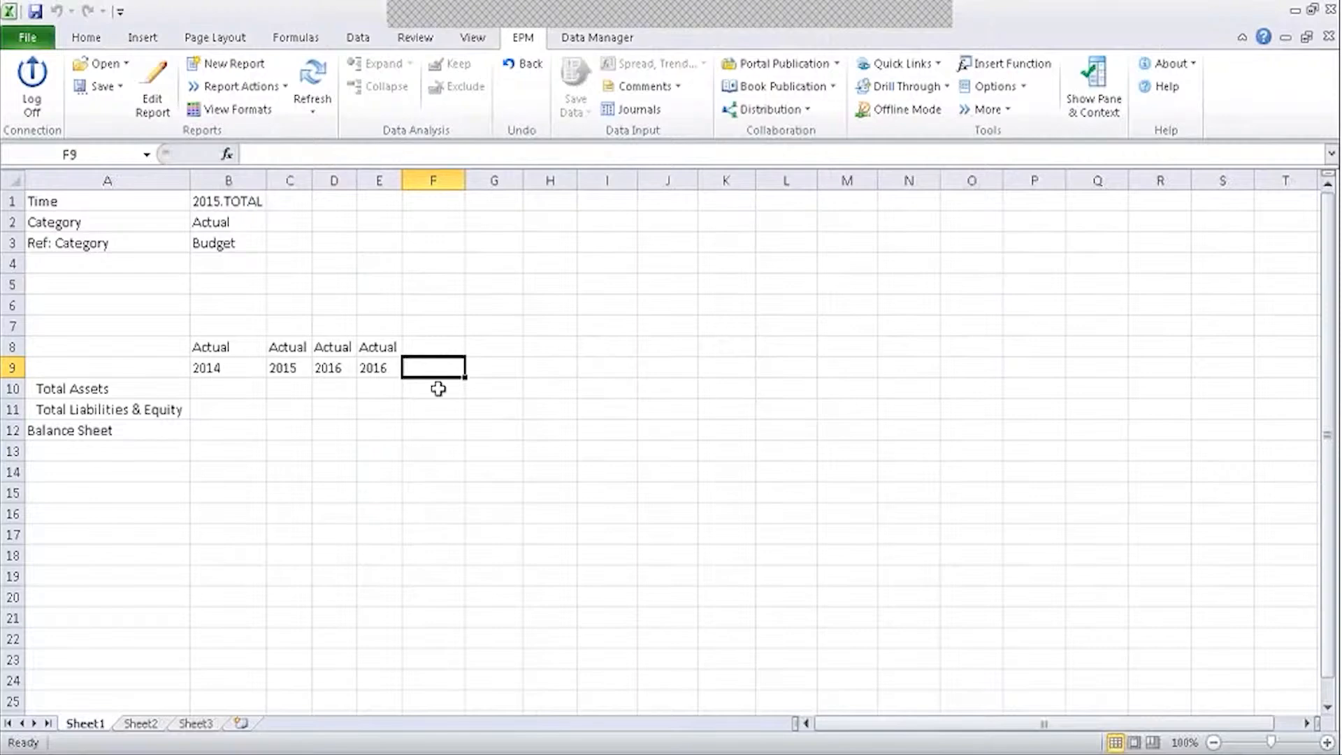
left_click(389, 347)
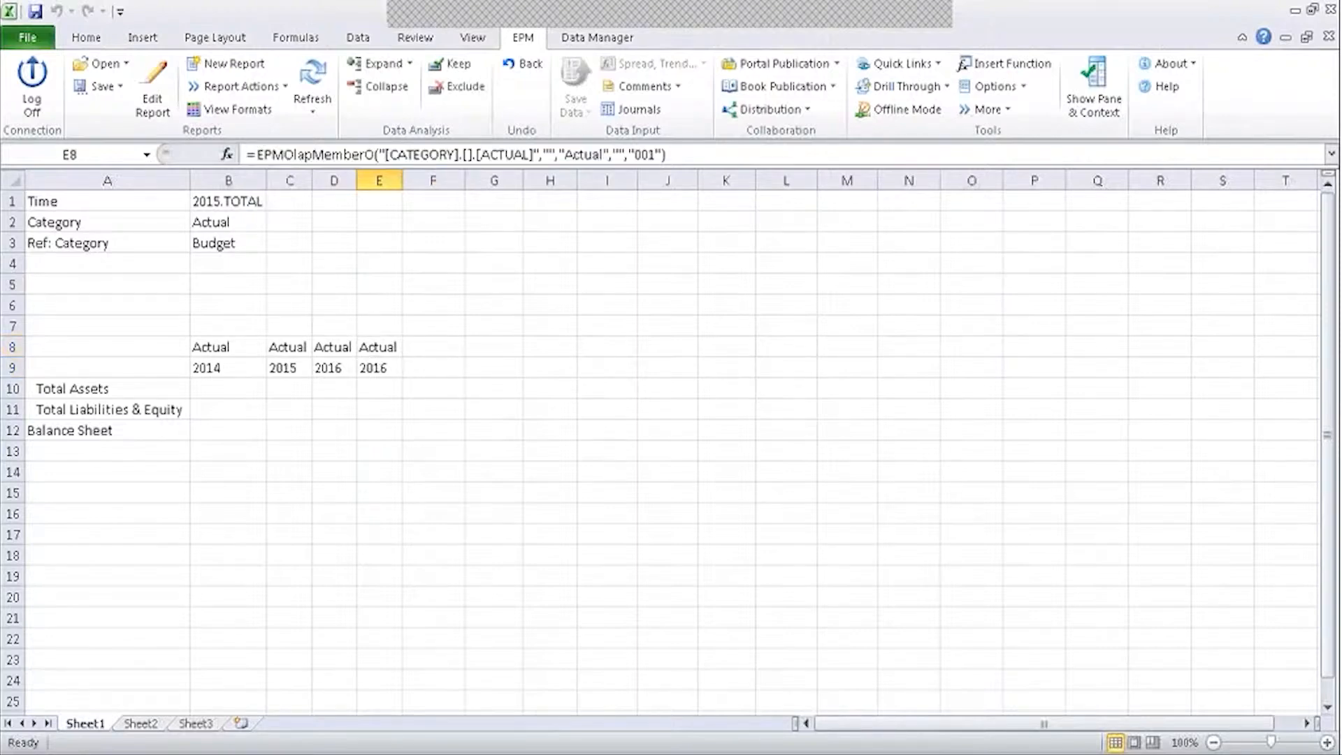
left_click(388, 228)
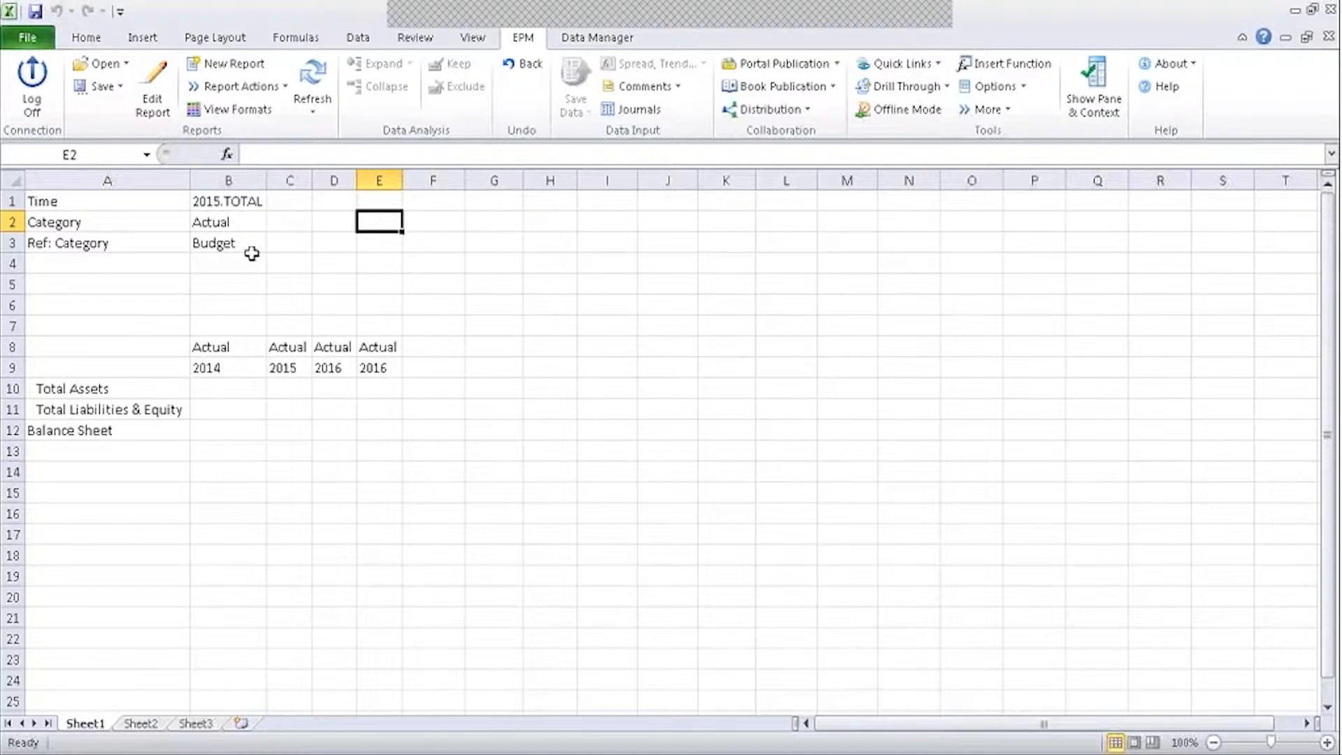
left_click(276, 87)
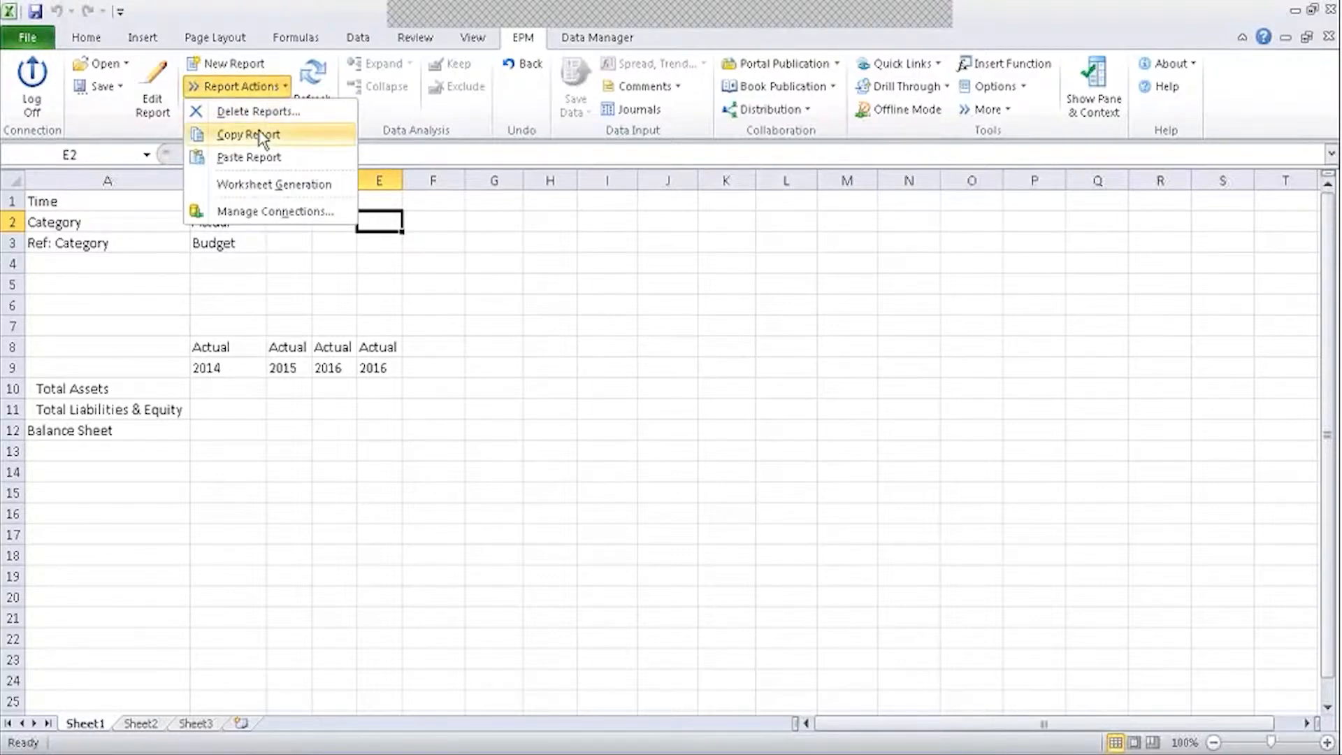
left_click(270, 113)
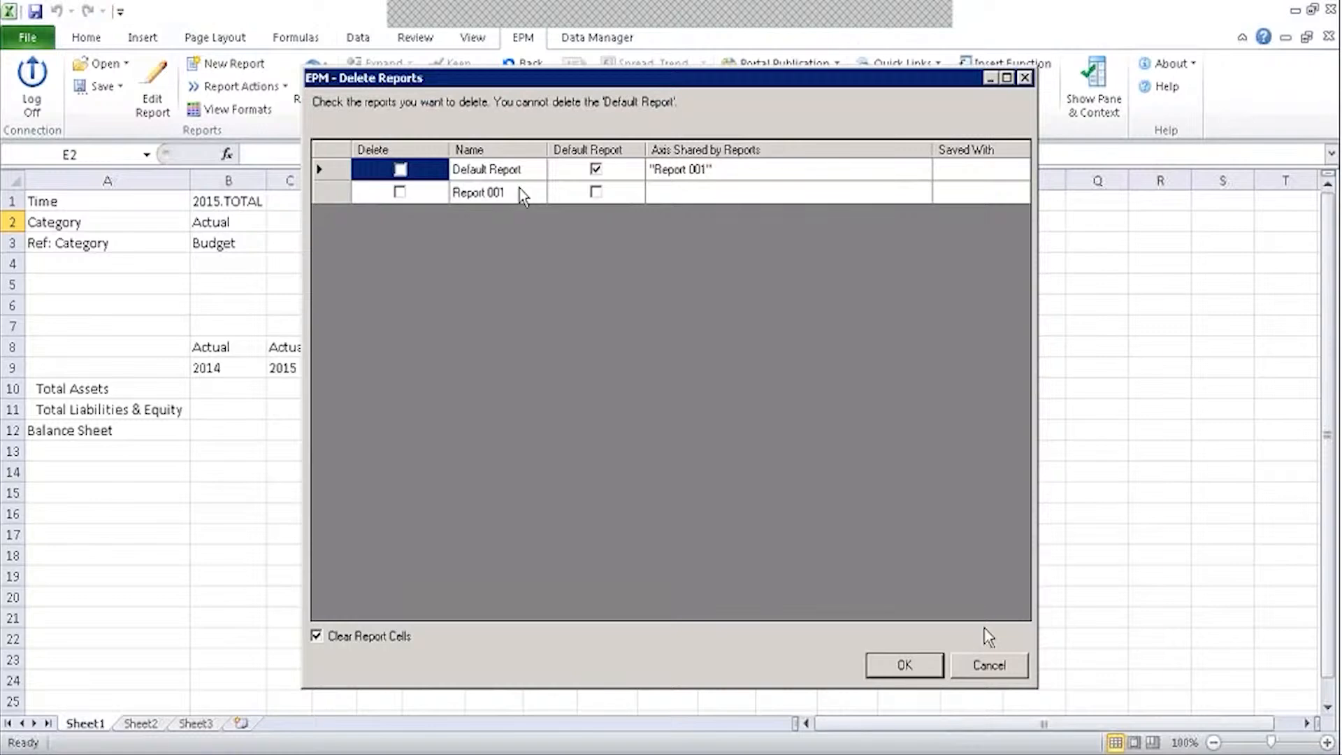
left_click(979, 662)
left_click_drag(222, 347, 381, 369)
left_click(388, 395)
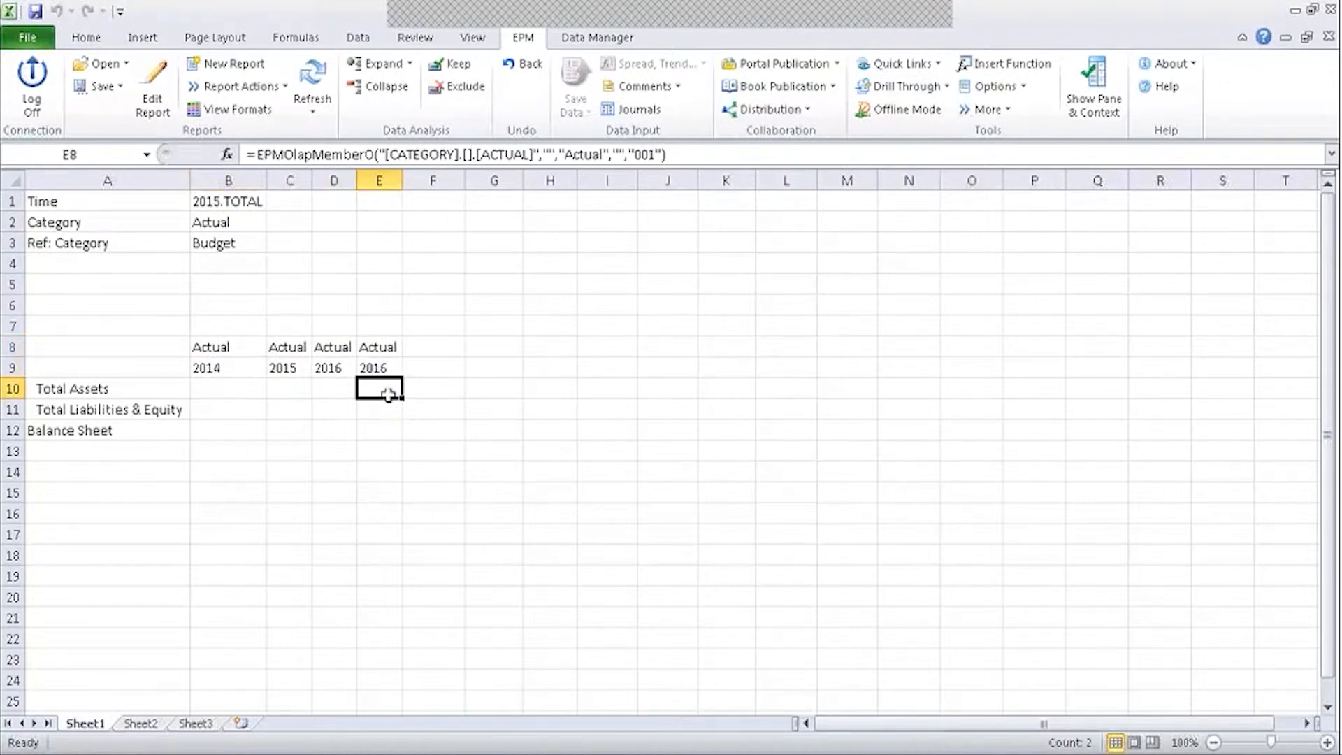
left_click(394, 347)
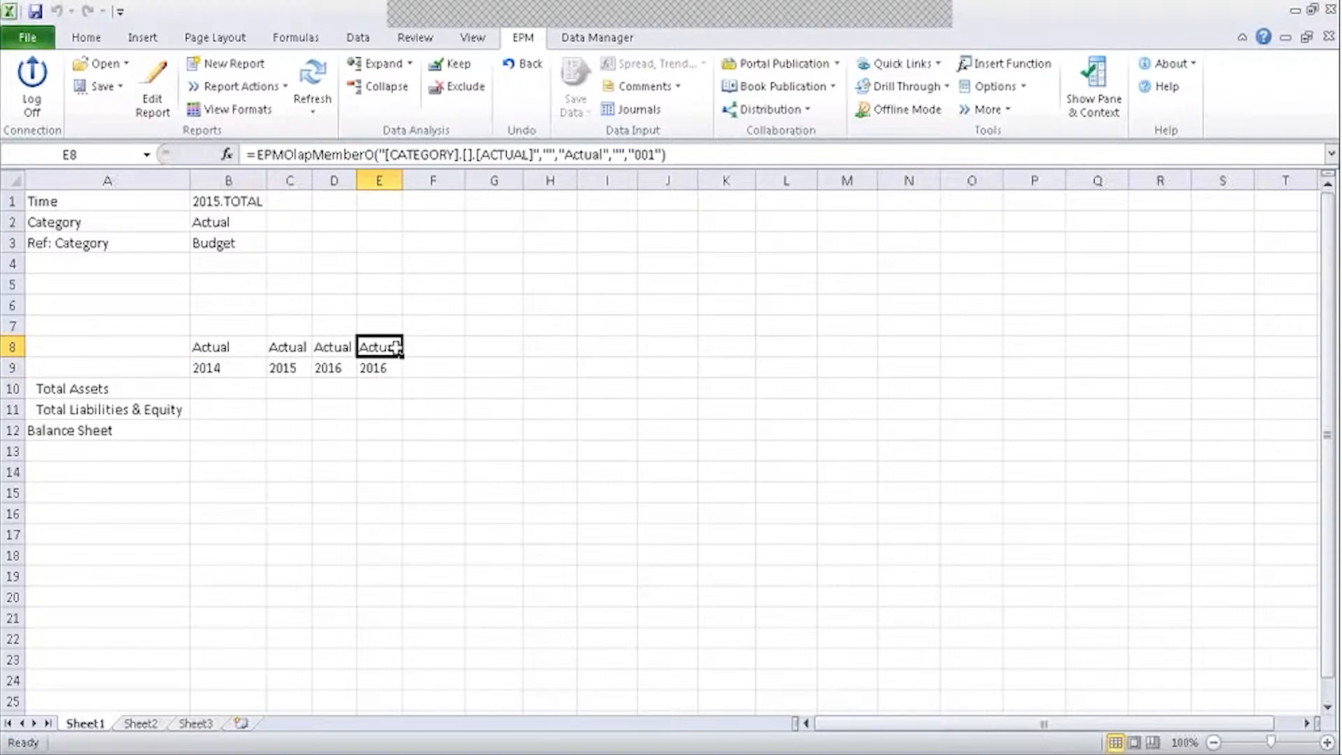
left_click(388, 224)
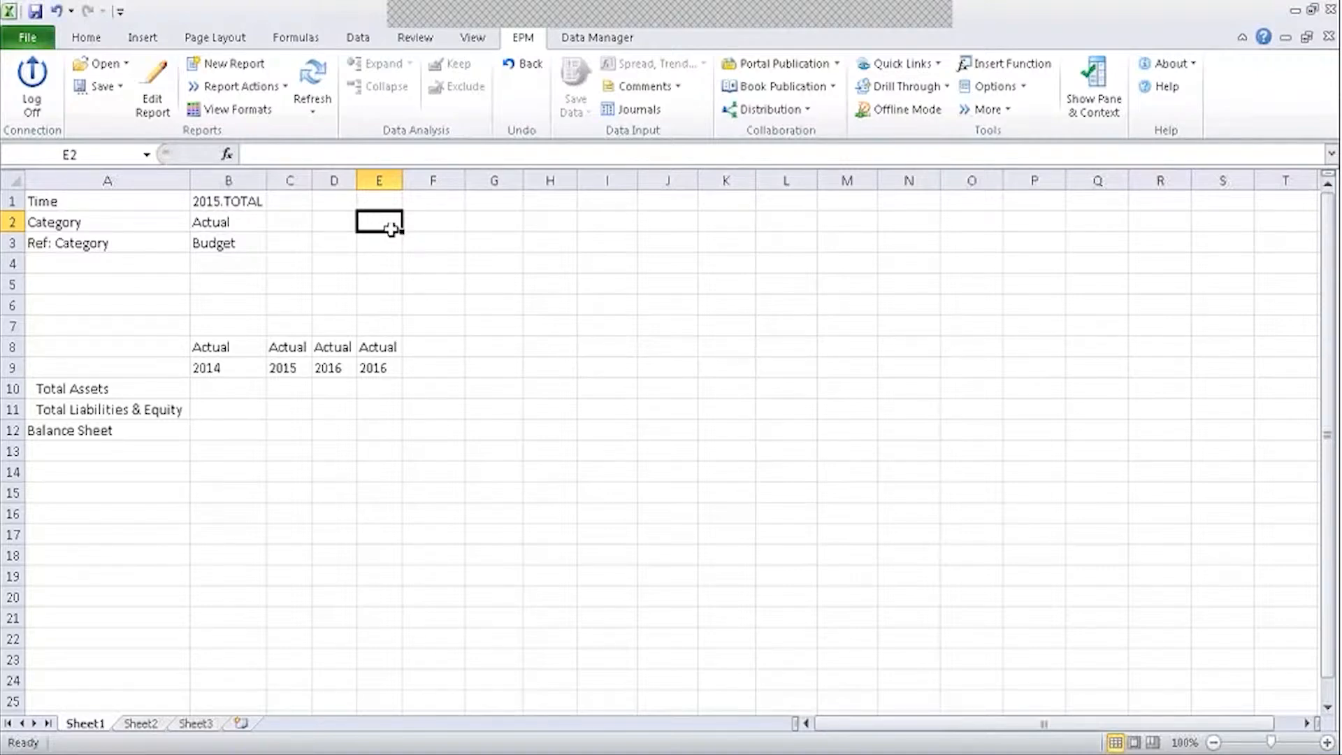
Insert EPMDimensionOverride in E2 and enter 001 as the ReportID argument.
type("=ep")
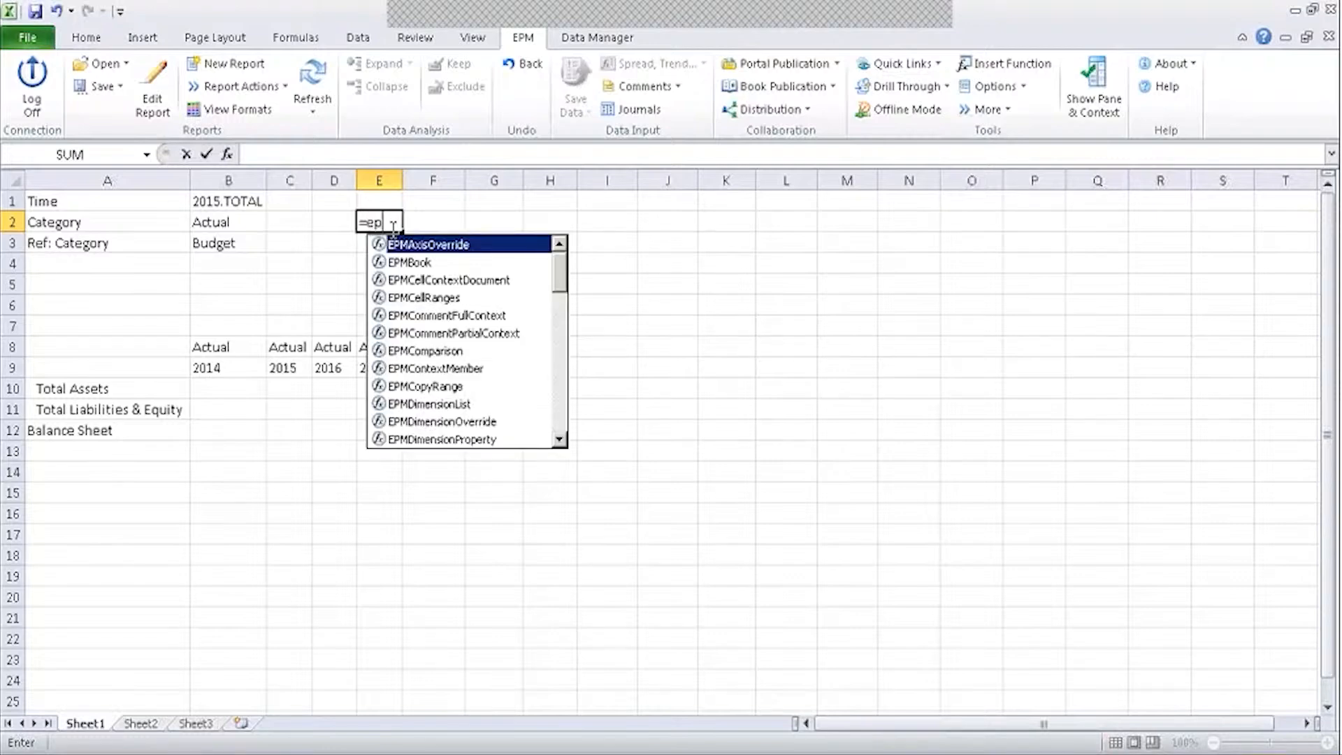
type("mdimen")
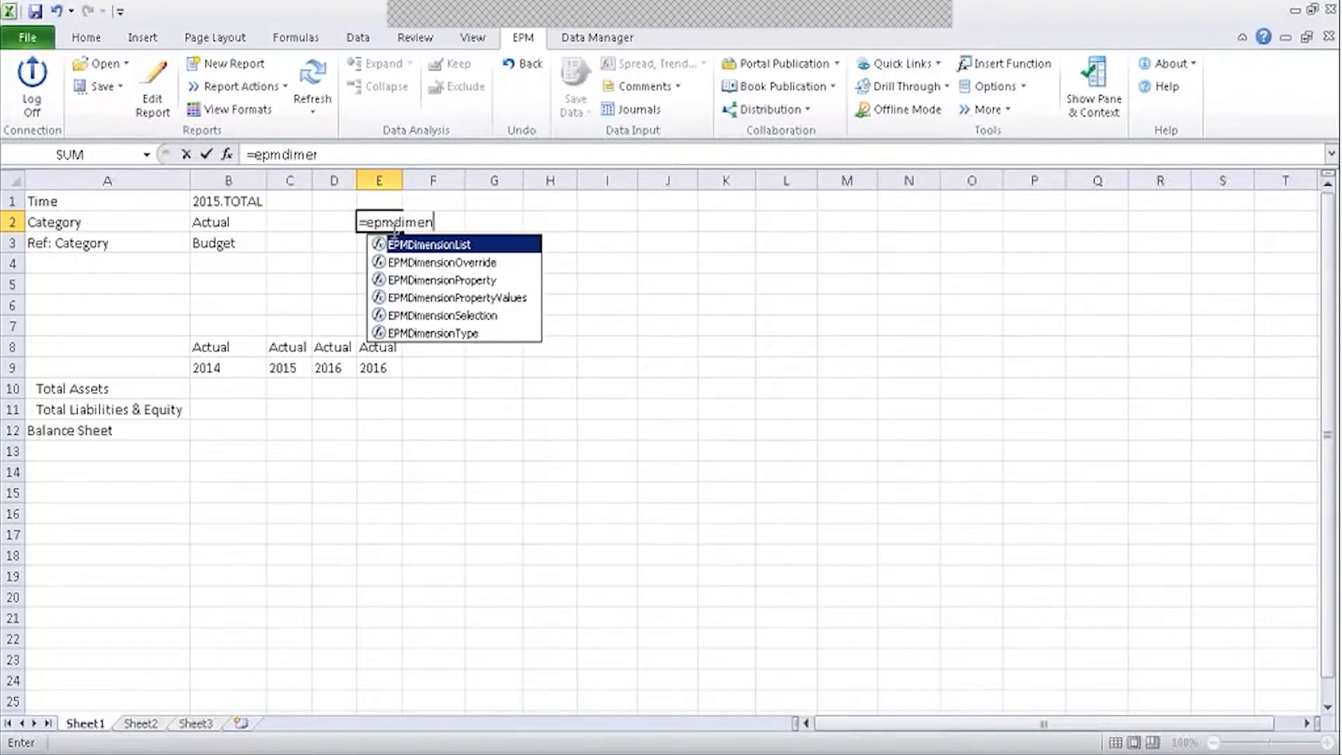
key("Down")
key("Tab")
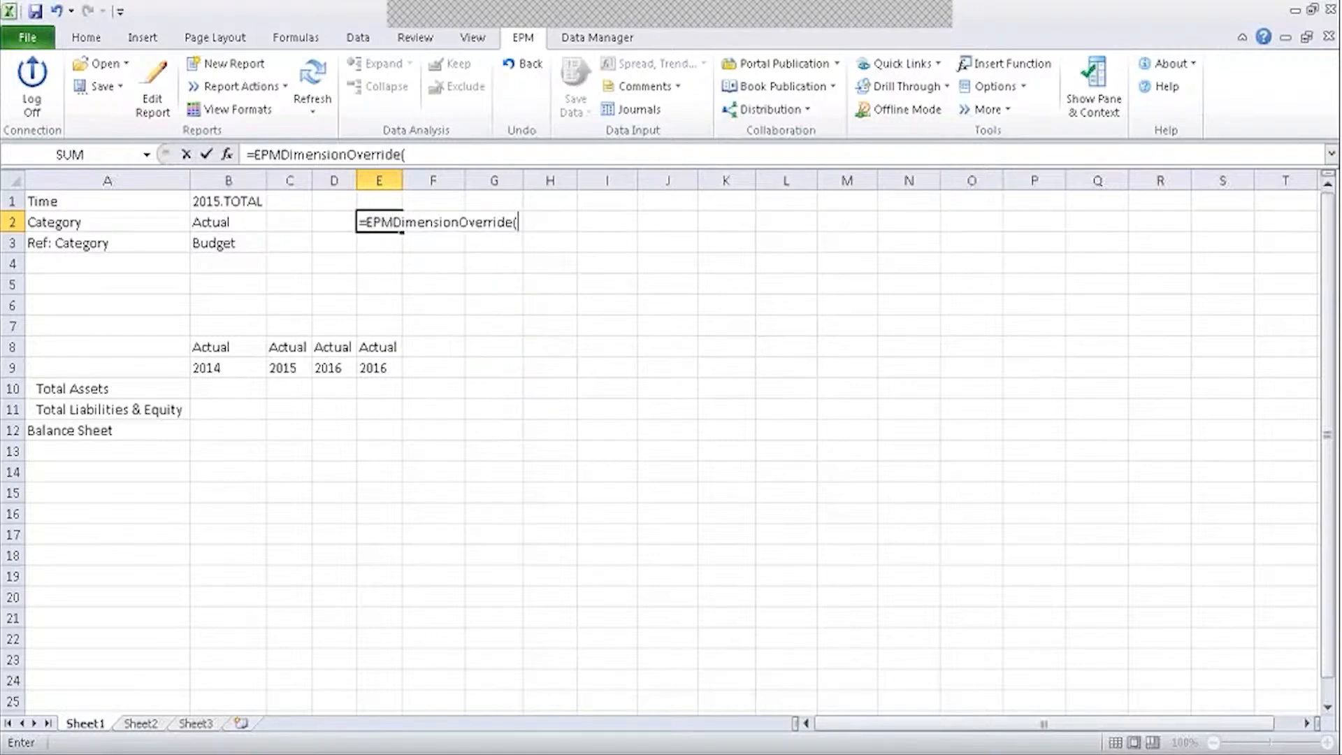
left_click(227, 153)
left_click(661, 395)
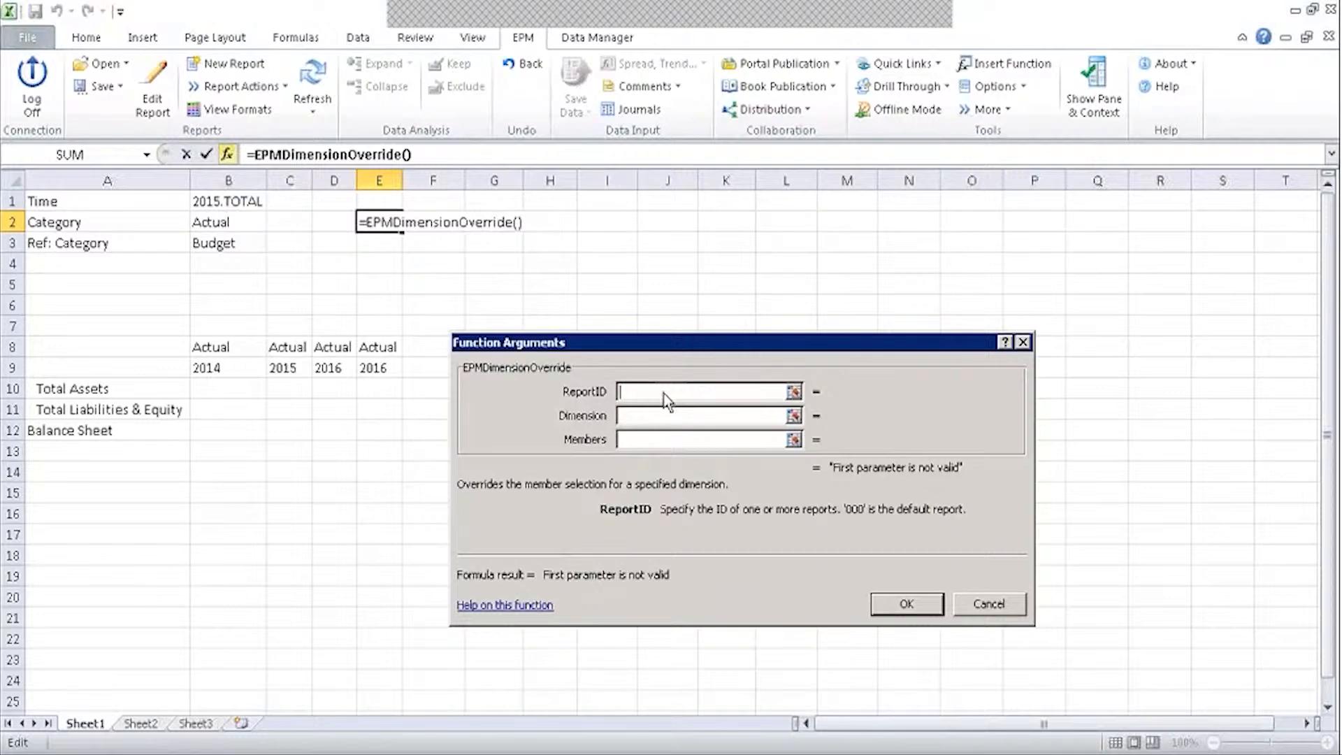
type("001")
key("Tab")
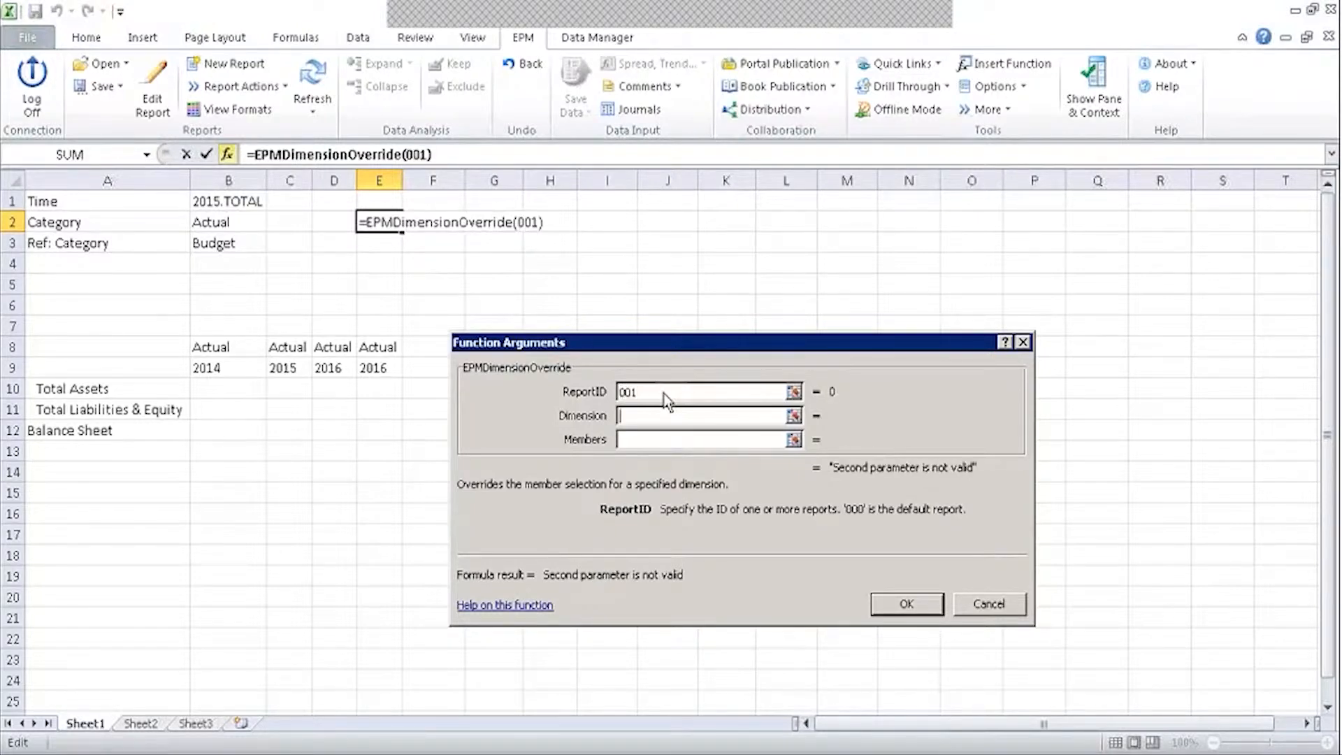
Quote the ReportID "001", set Dimension to Category and Members to Budget, and confirm.
left_click(663, 396)
type("\"")
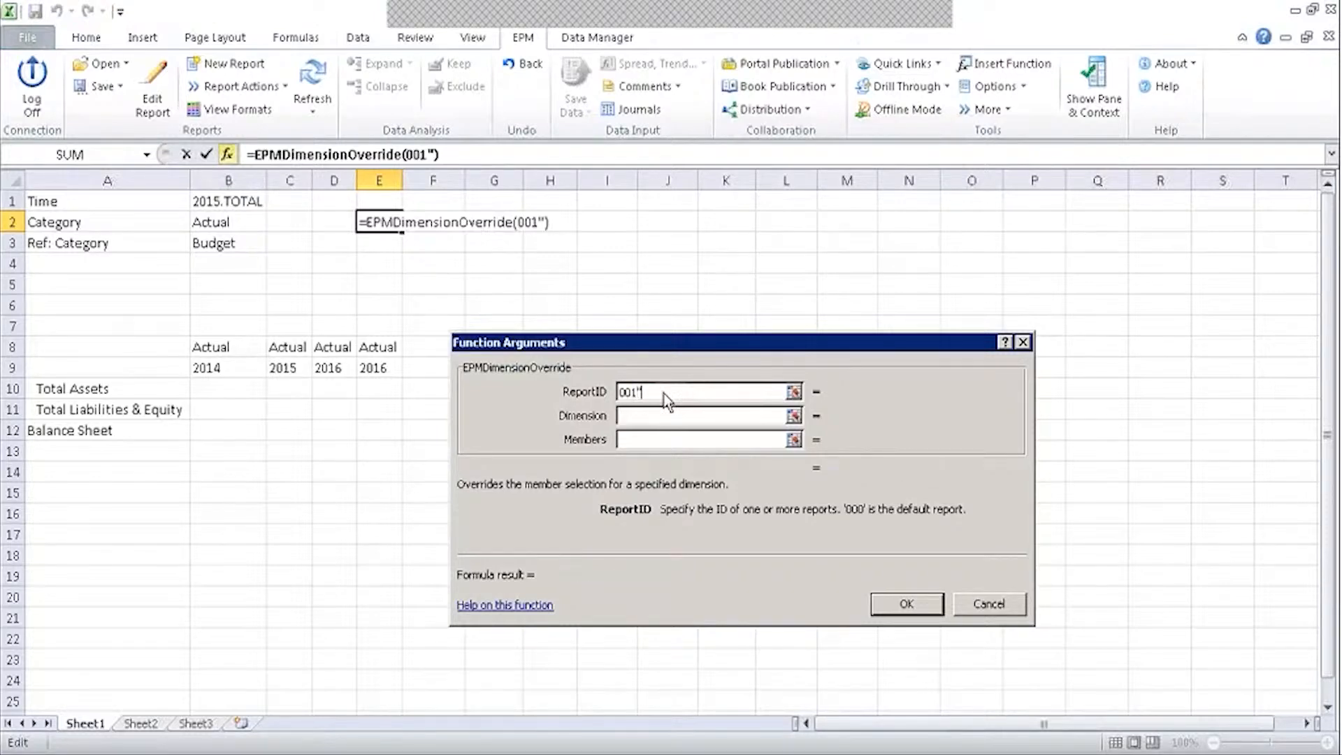
key("Home")
type("\"")
key("Tab")
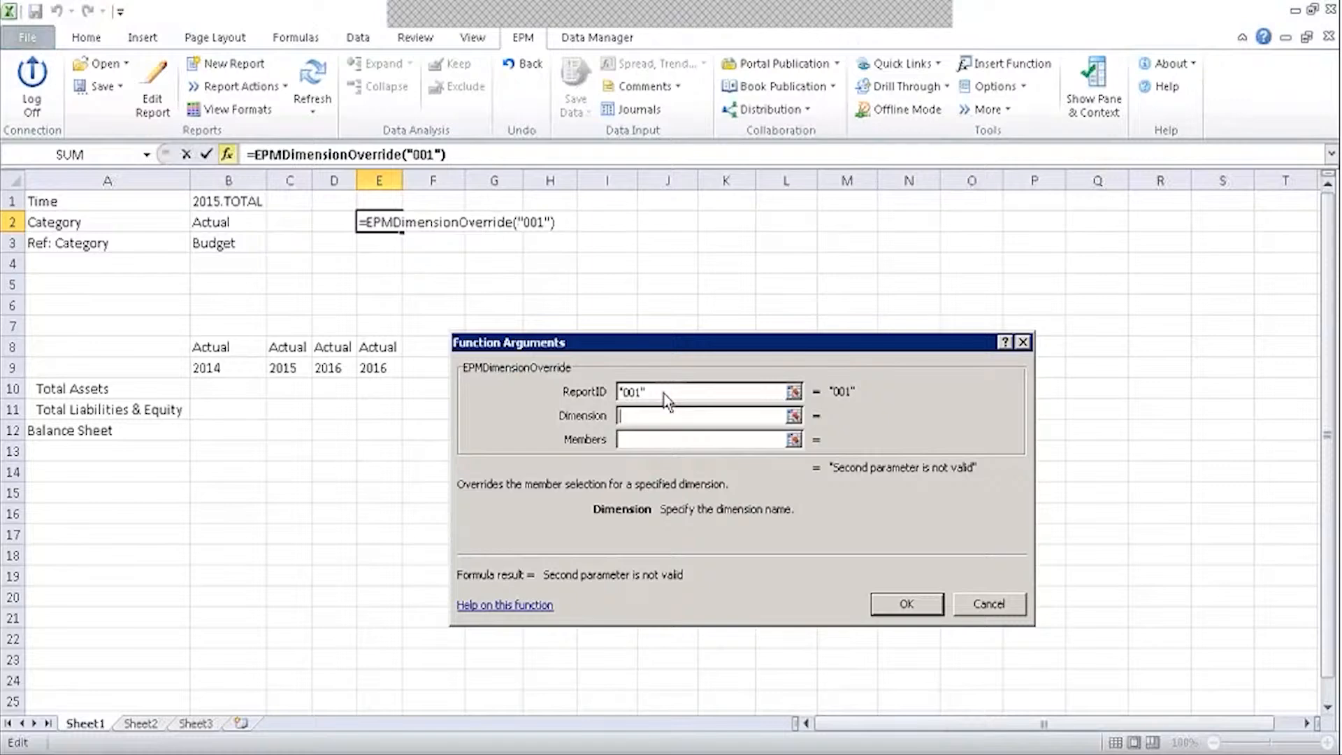
type("Category")
key("Tab")
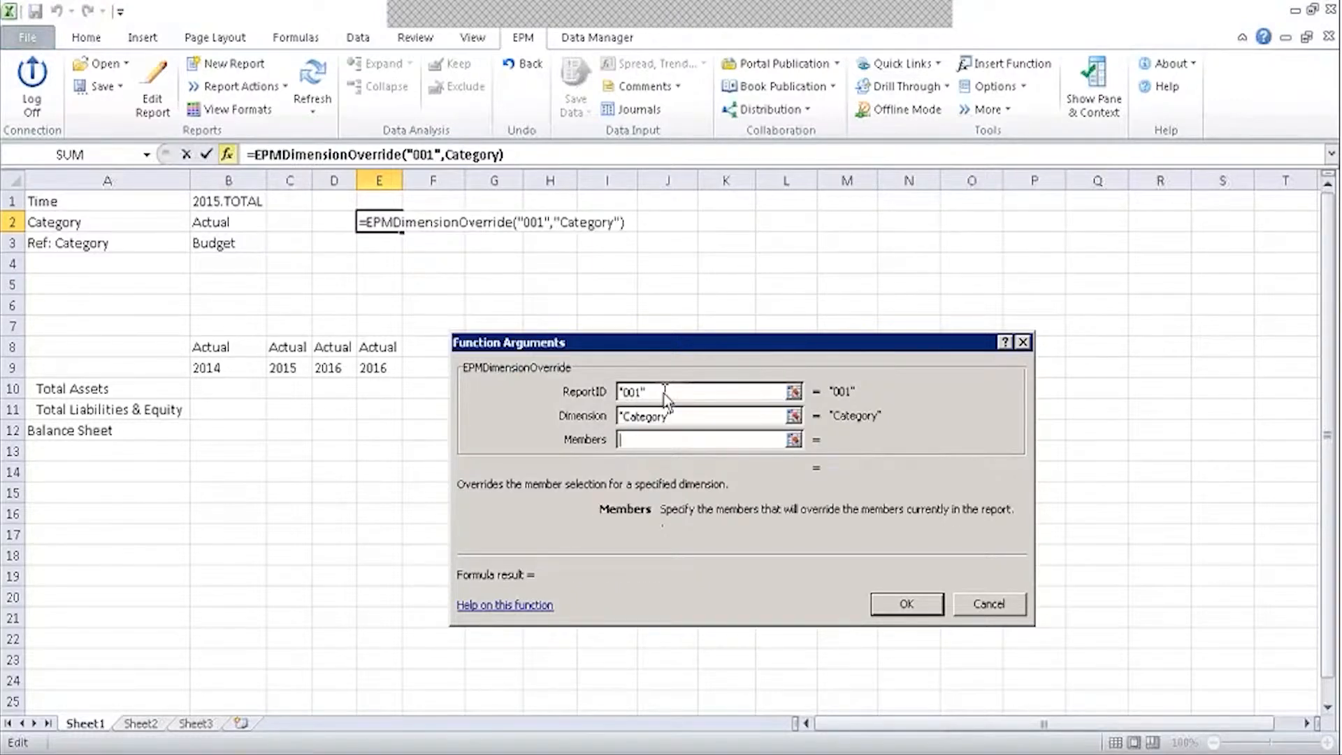
type("Budg")
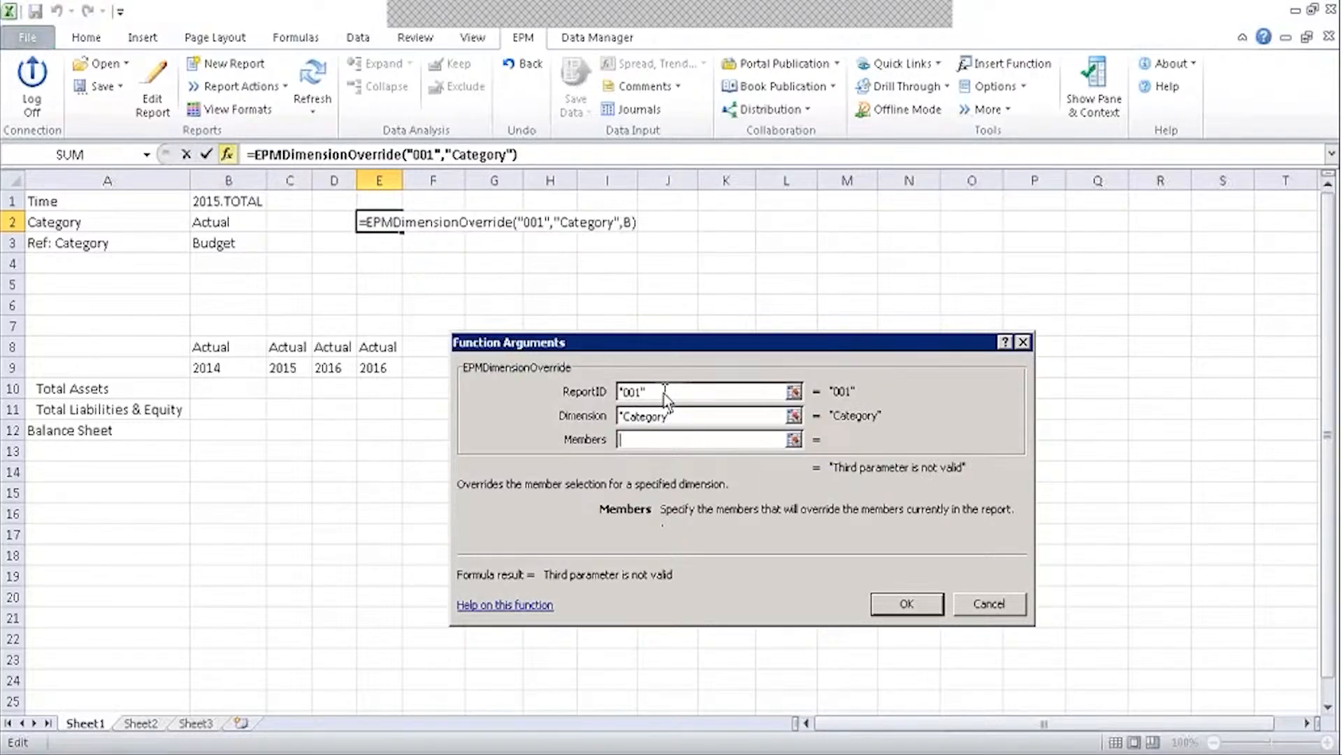
type("eyt")
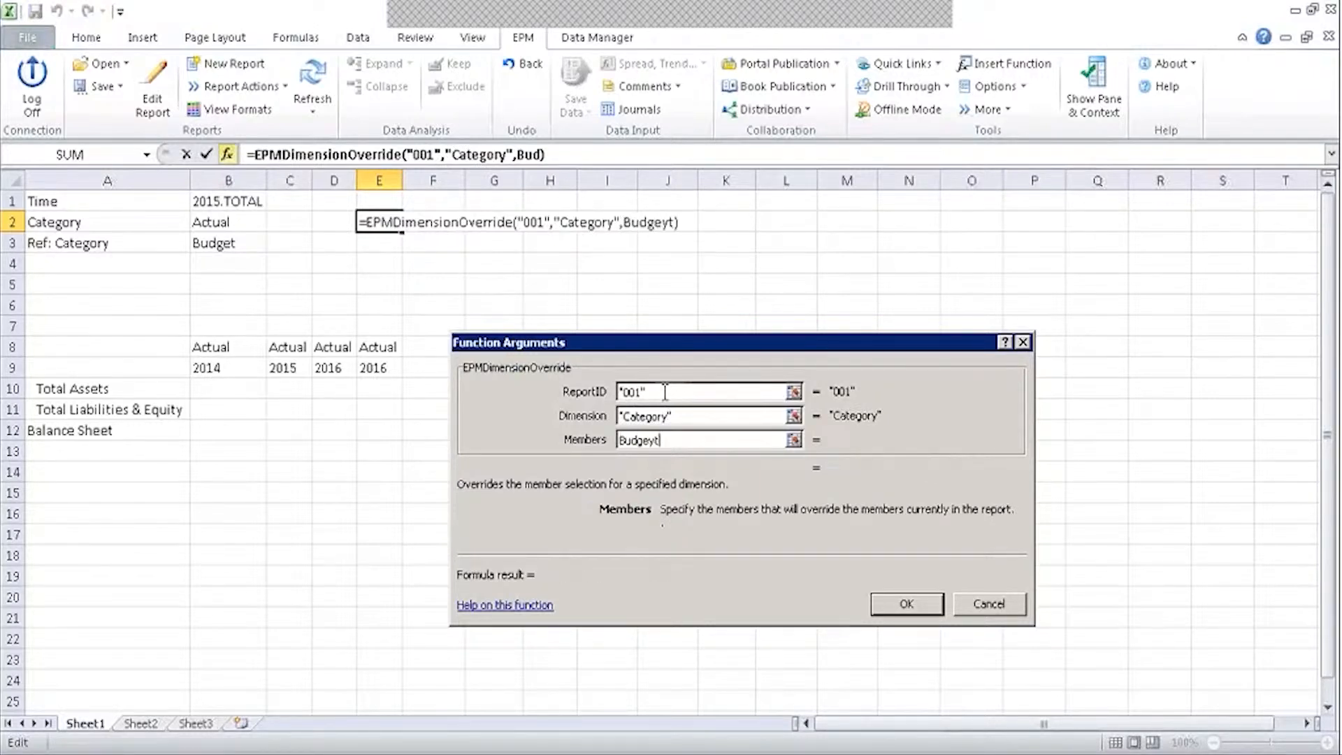
key("BackSpace")
key("BackSpace")
type("t")
key("Tab")
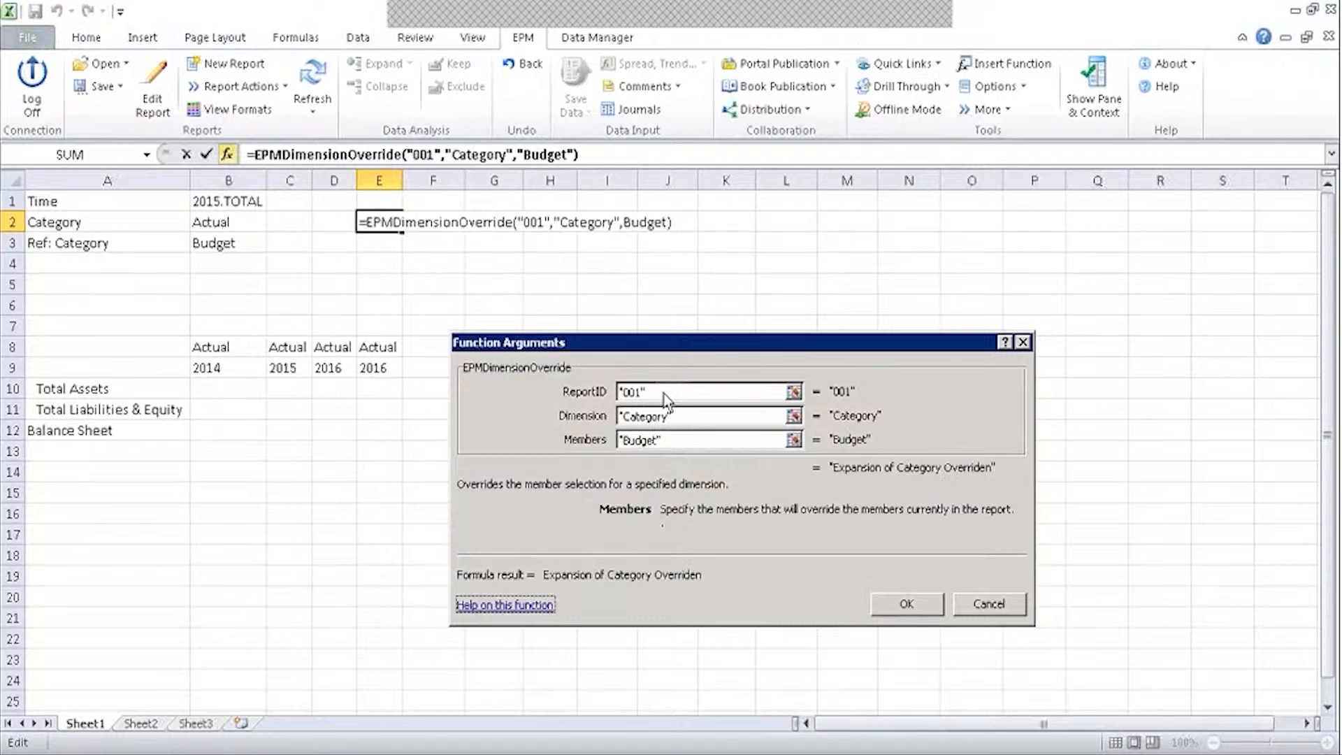
left_click(892, 611)
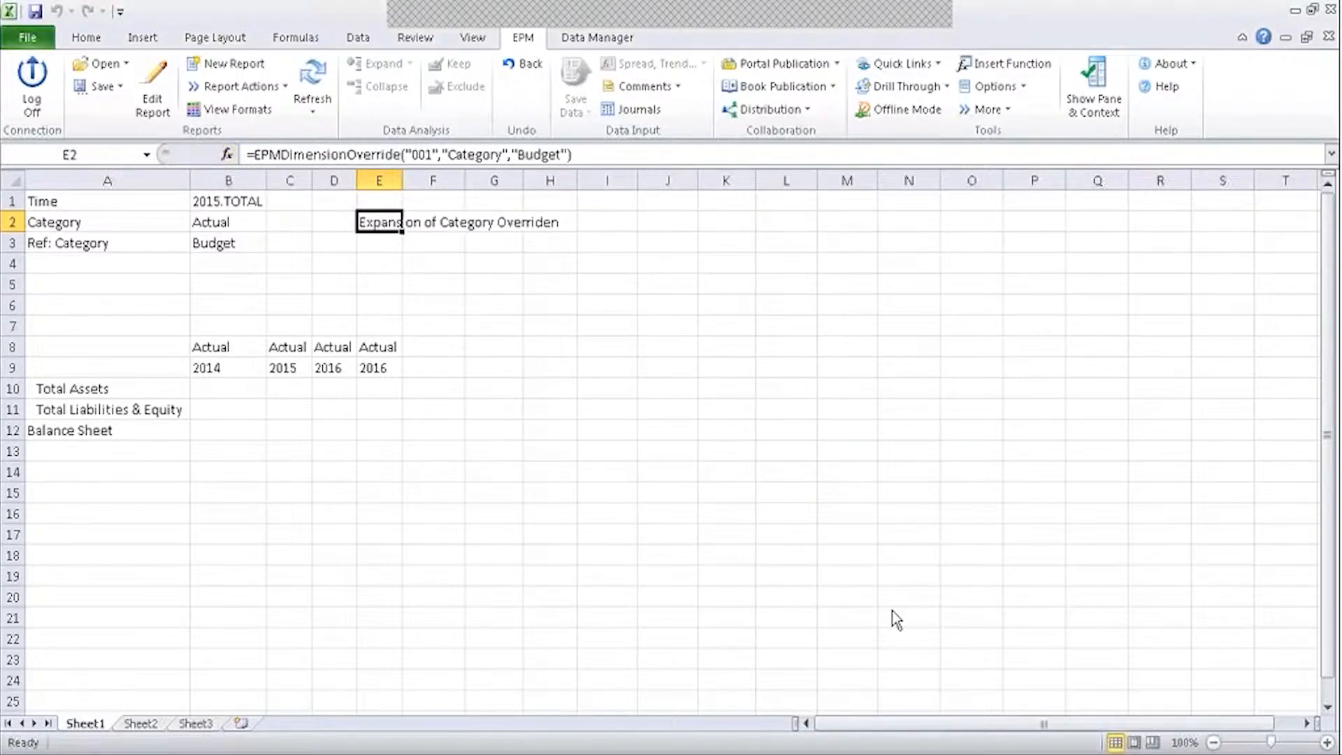
Refresh the report and verify E8 now reads Budget 2016 instead of Actual.
left_click(434, 269)
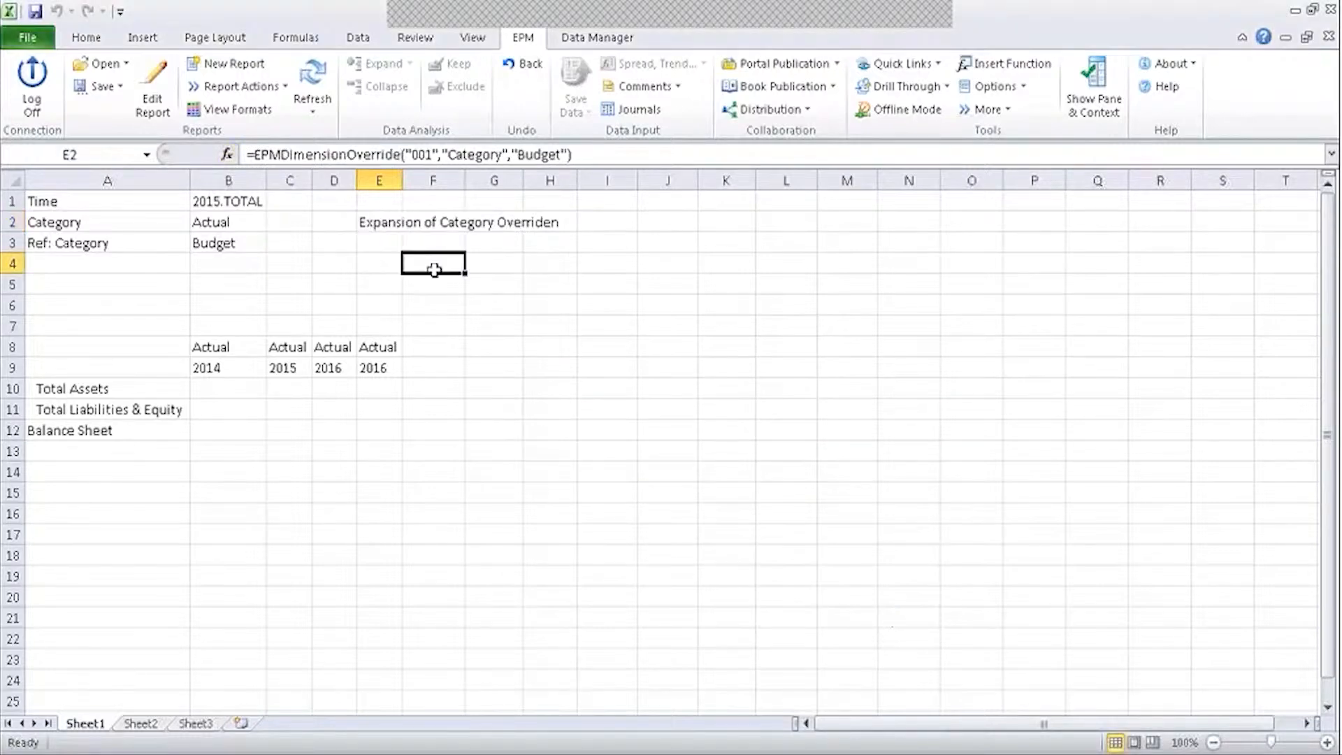
left_click(312, 82)
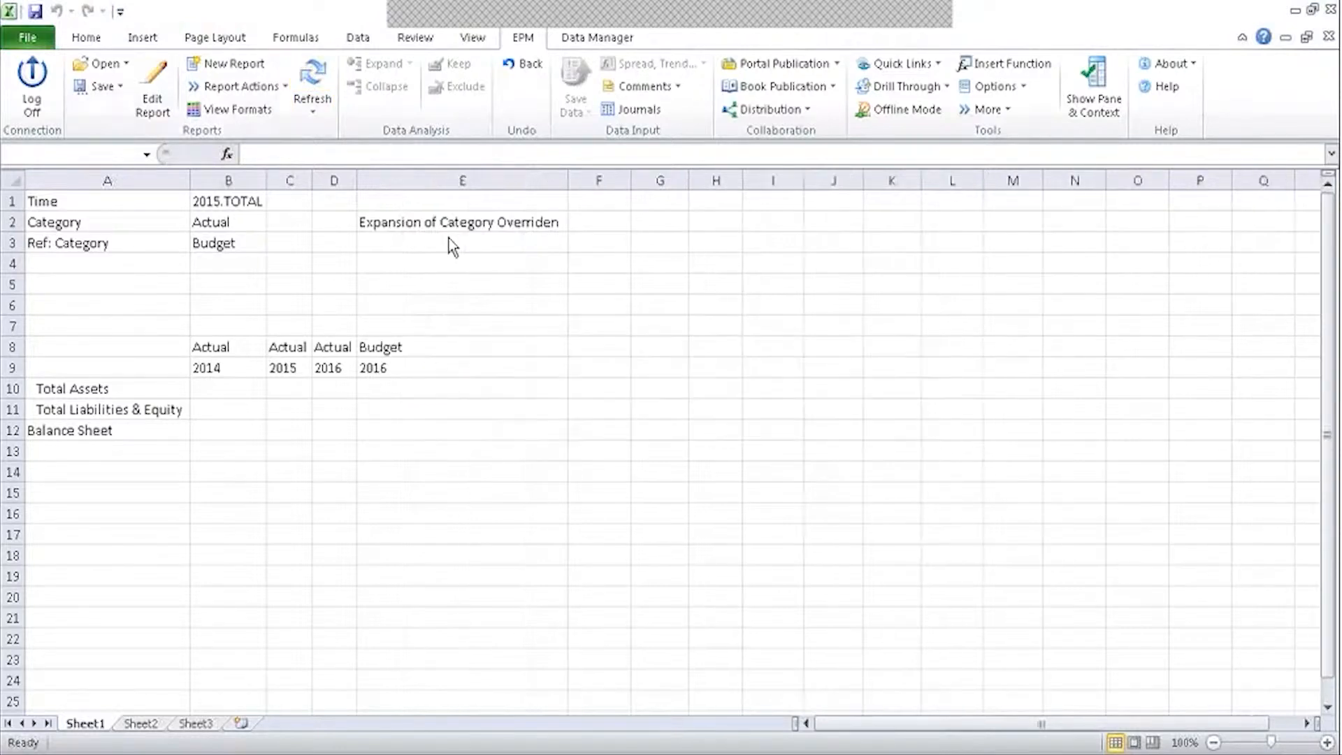
left_click(425, 349)
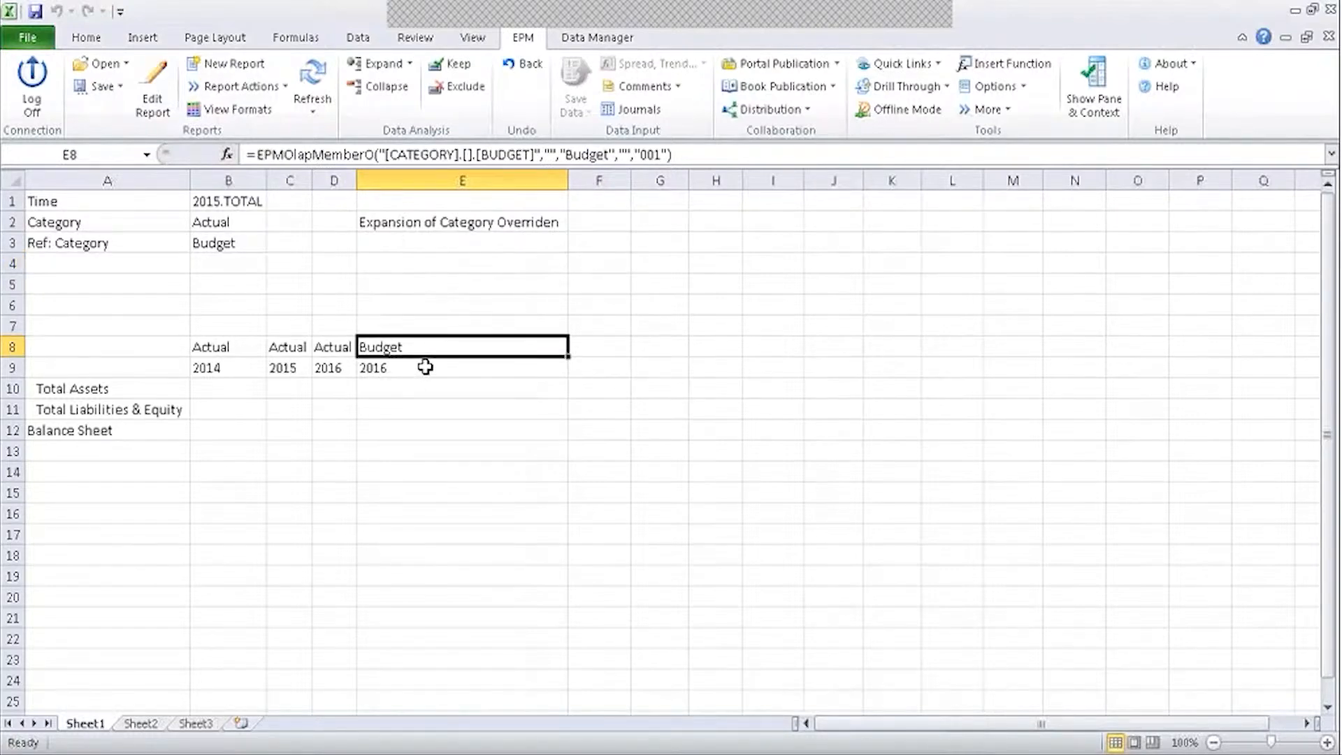
left_click(10, 243)
Delete the Ref: Category row 3 and set the Category in B2 to Forecast.
right_click(10, 244)
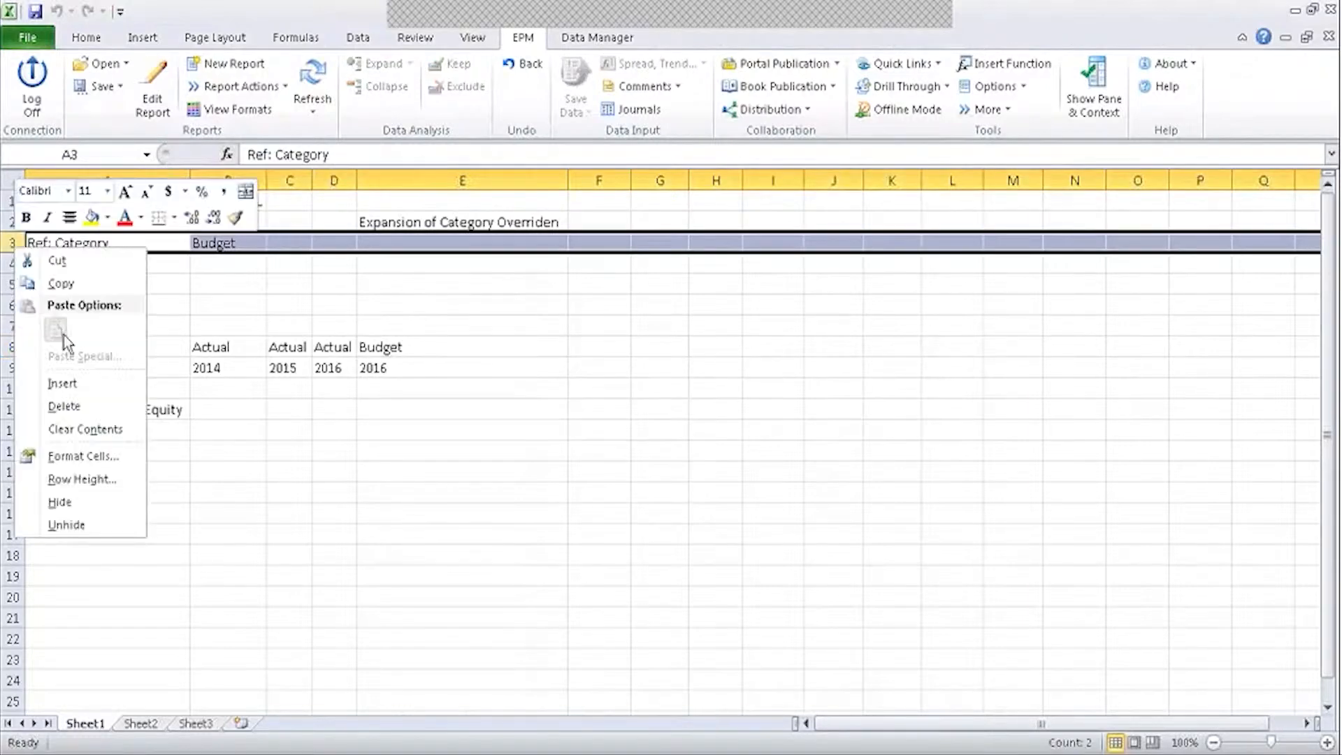
left_click(55, 405)
double_click(212, 222)
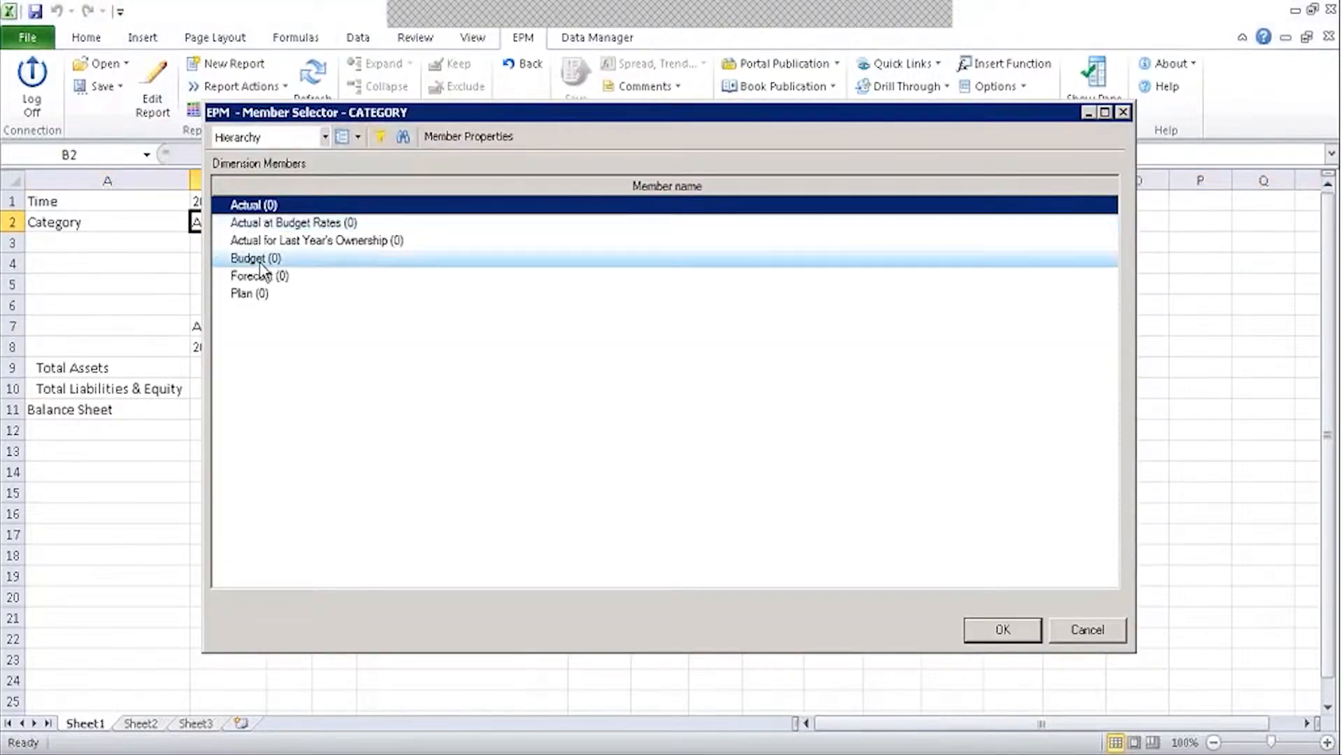
left_click(258, 260)
left_click(263, 276)
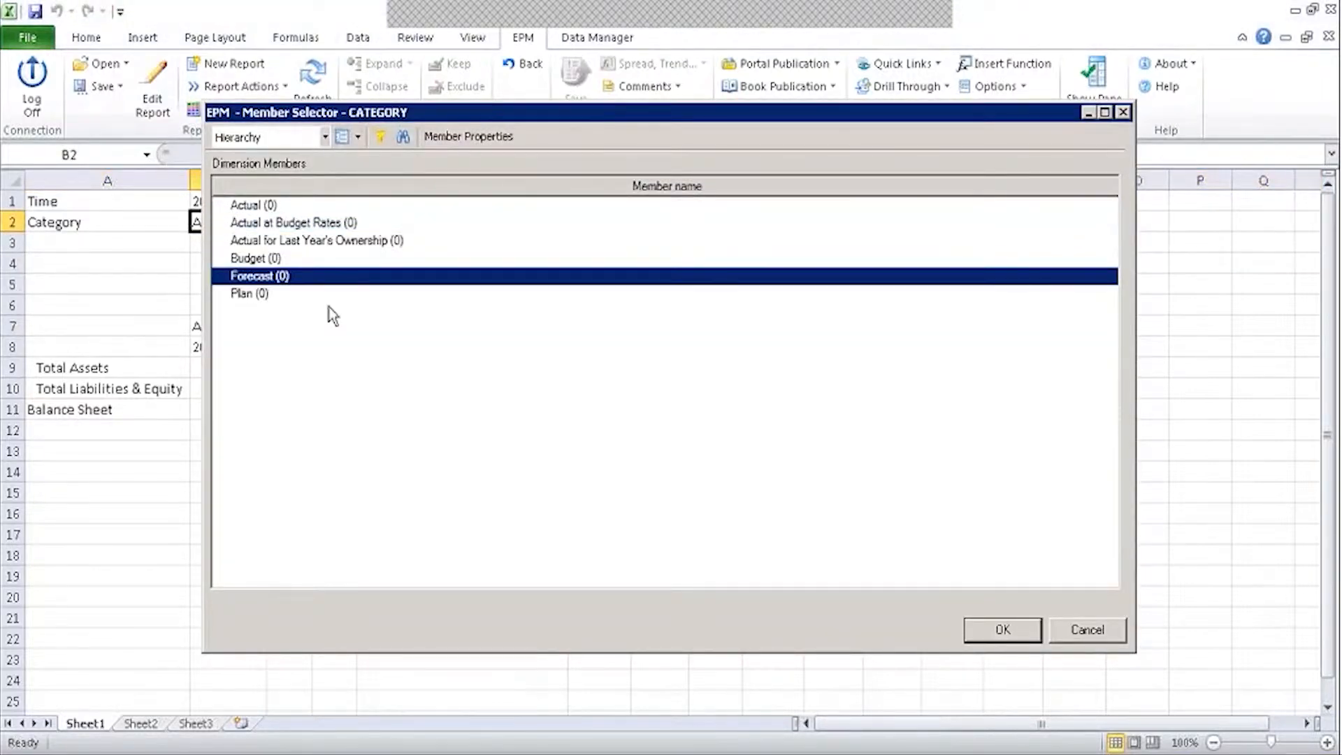
left_click(1007, 630)
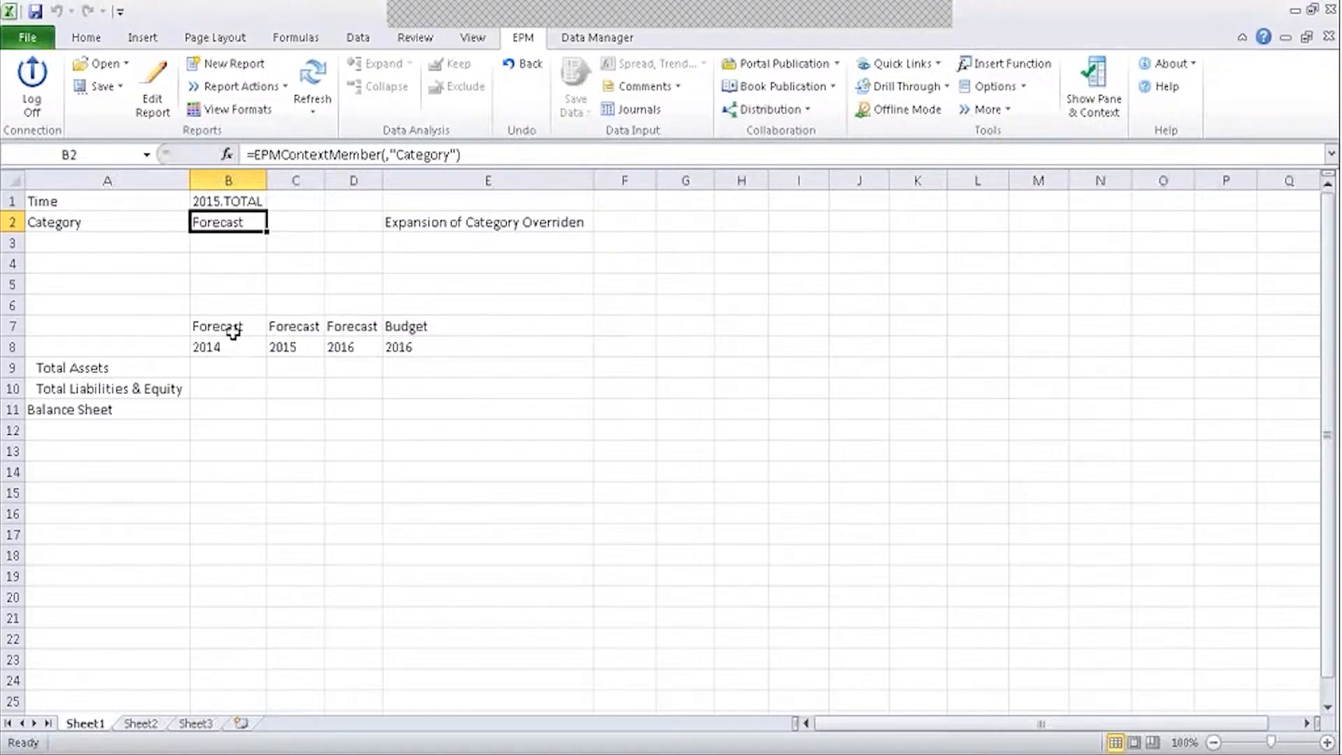
left_click(773, 270)
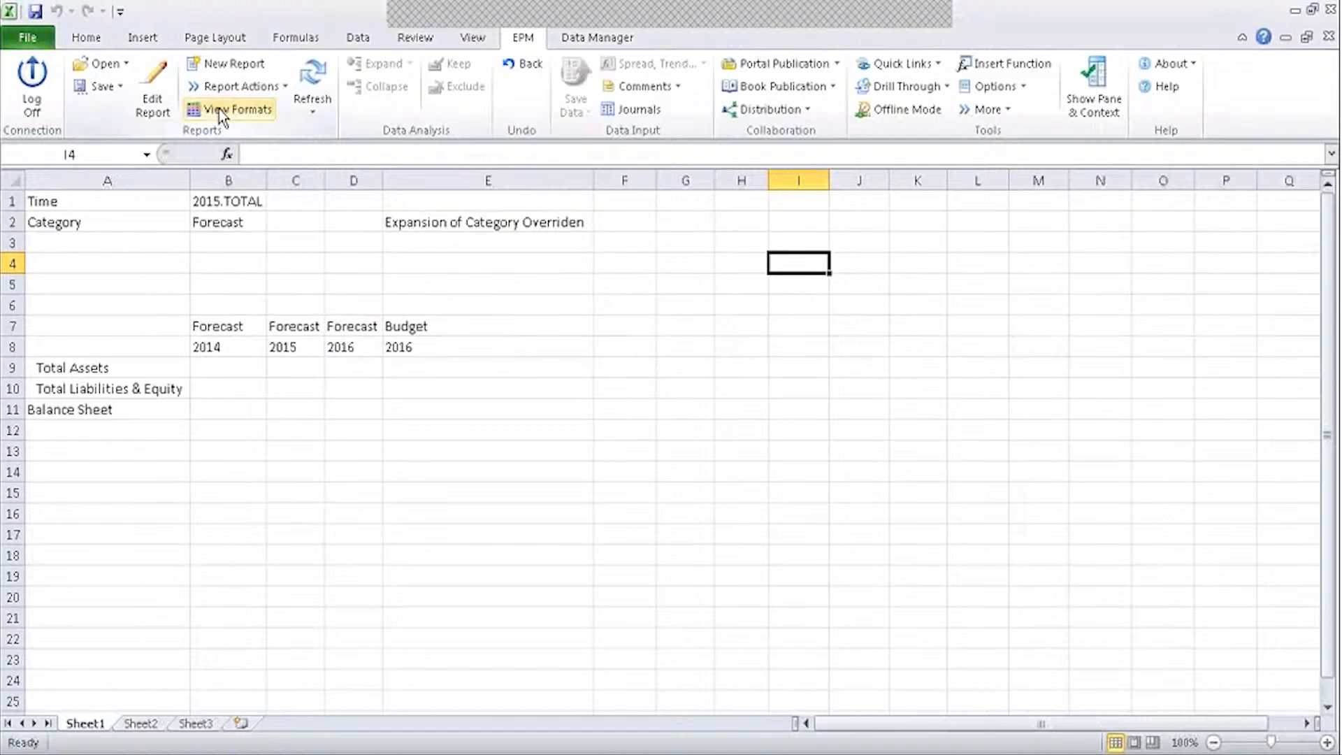
Create a new report at F8 sharing rows with the Default Report, with CATEGORY and TIME on columns.
left_click(235, 86)
left_click(250, 112)
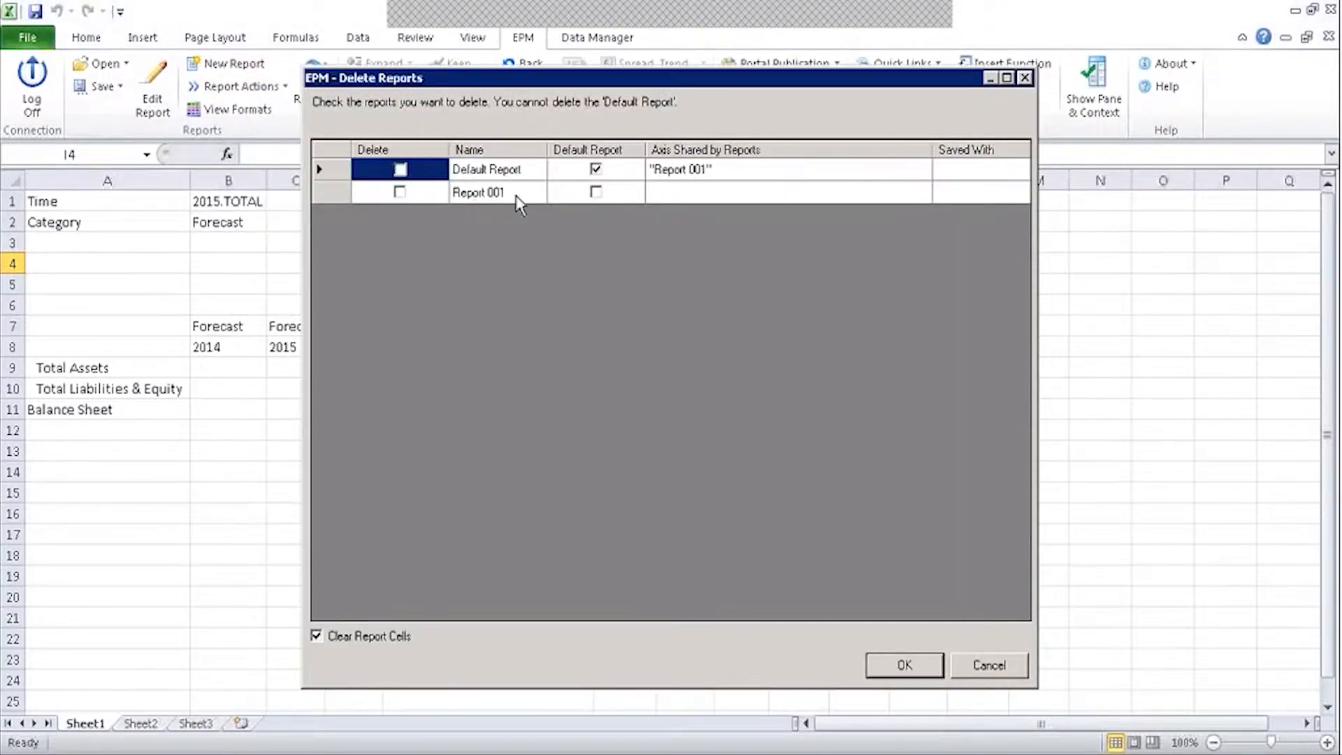
left_click(976, 666)
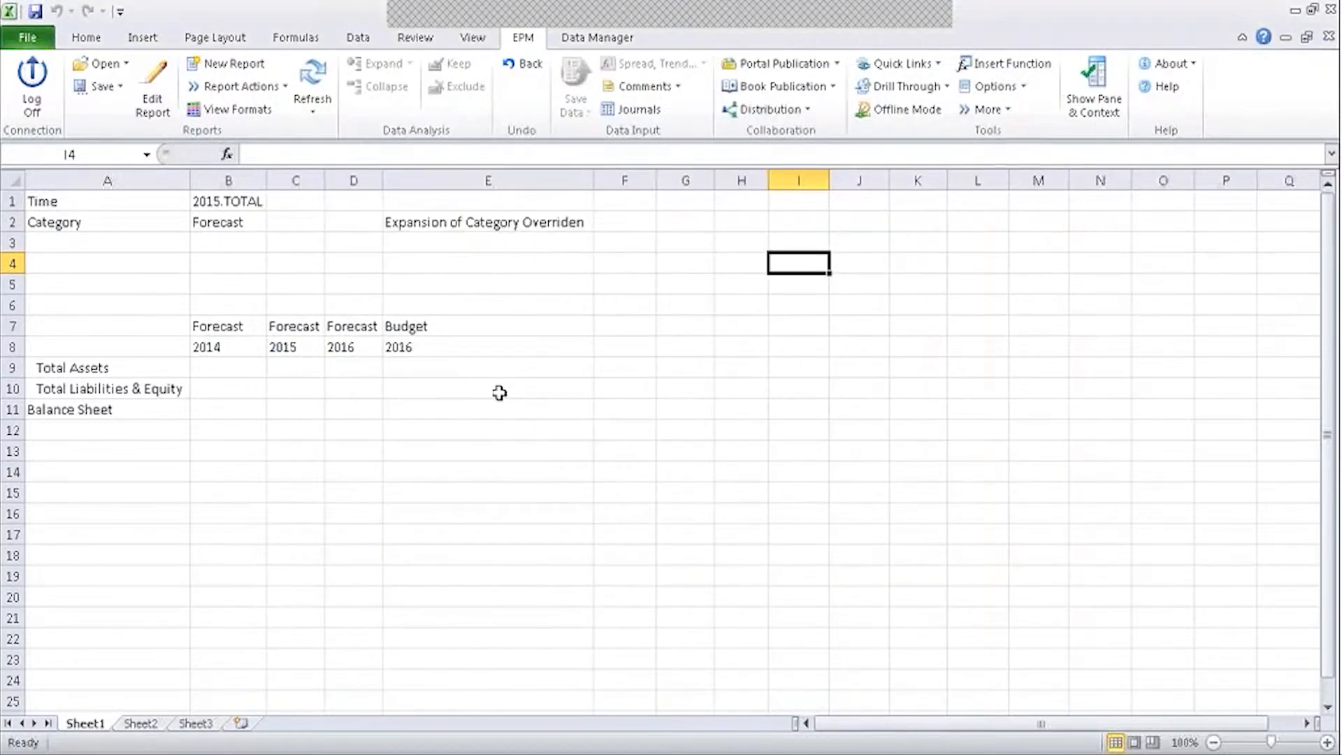
left_click(633, 346)
left_click(226, 62)
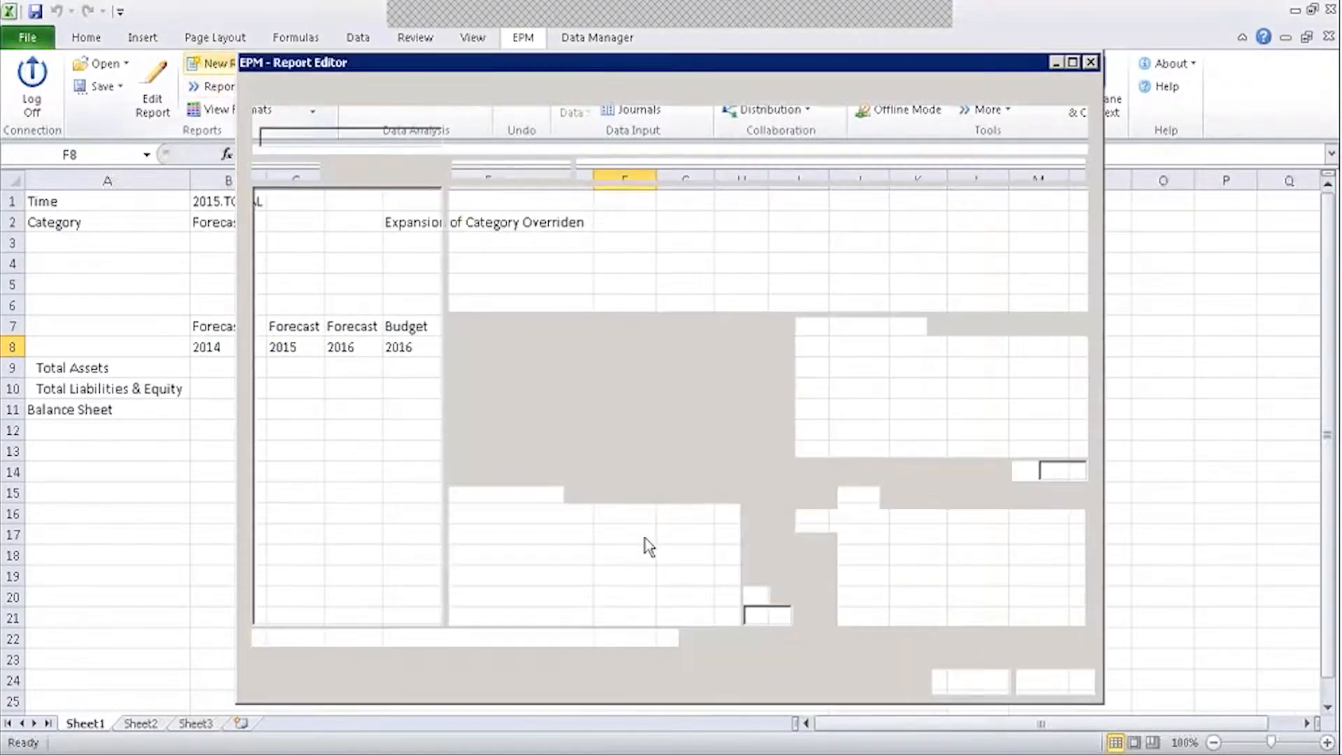
left_click(626, 513)
left_click(594, 552)
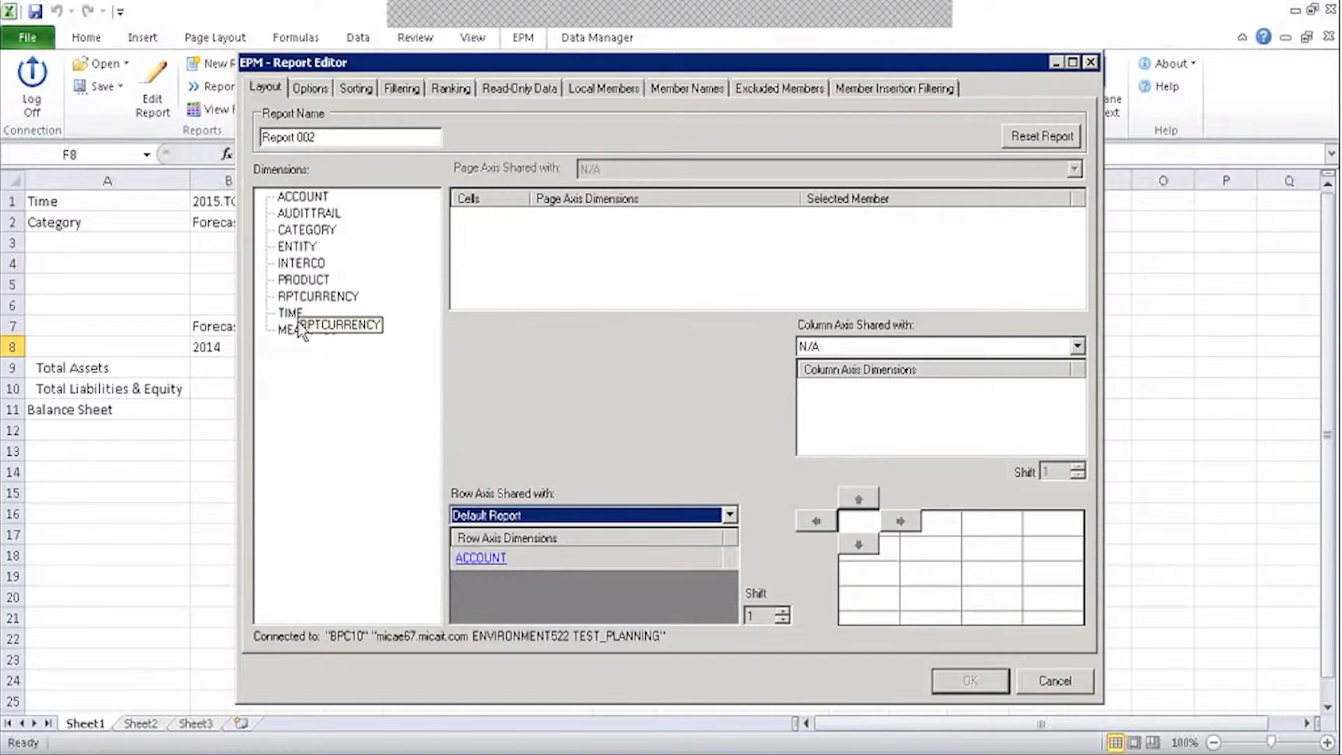
left_click(306, 230)
left_click_drag(307, 230, 832, 398)
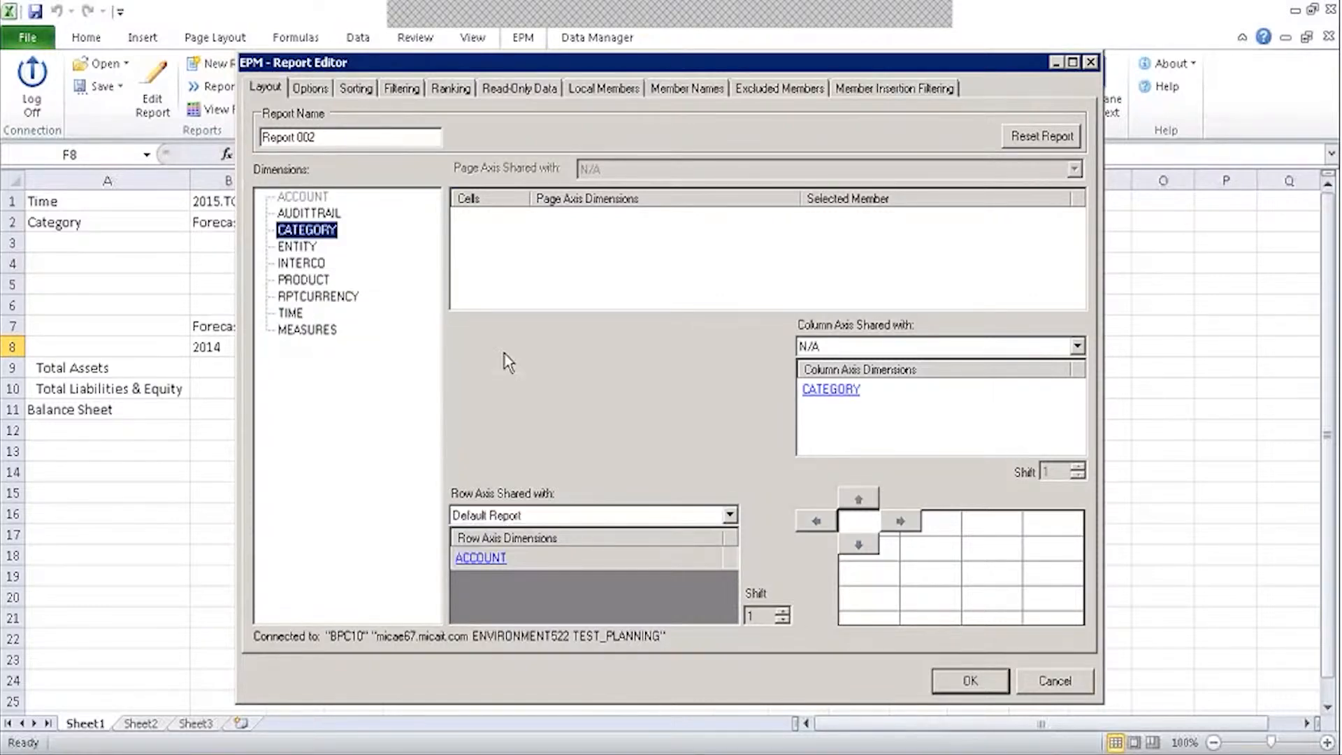
left_click_drag(301, 312, 851, 458)
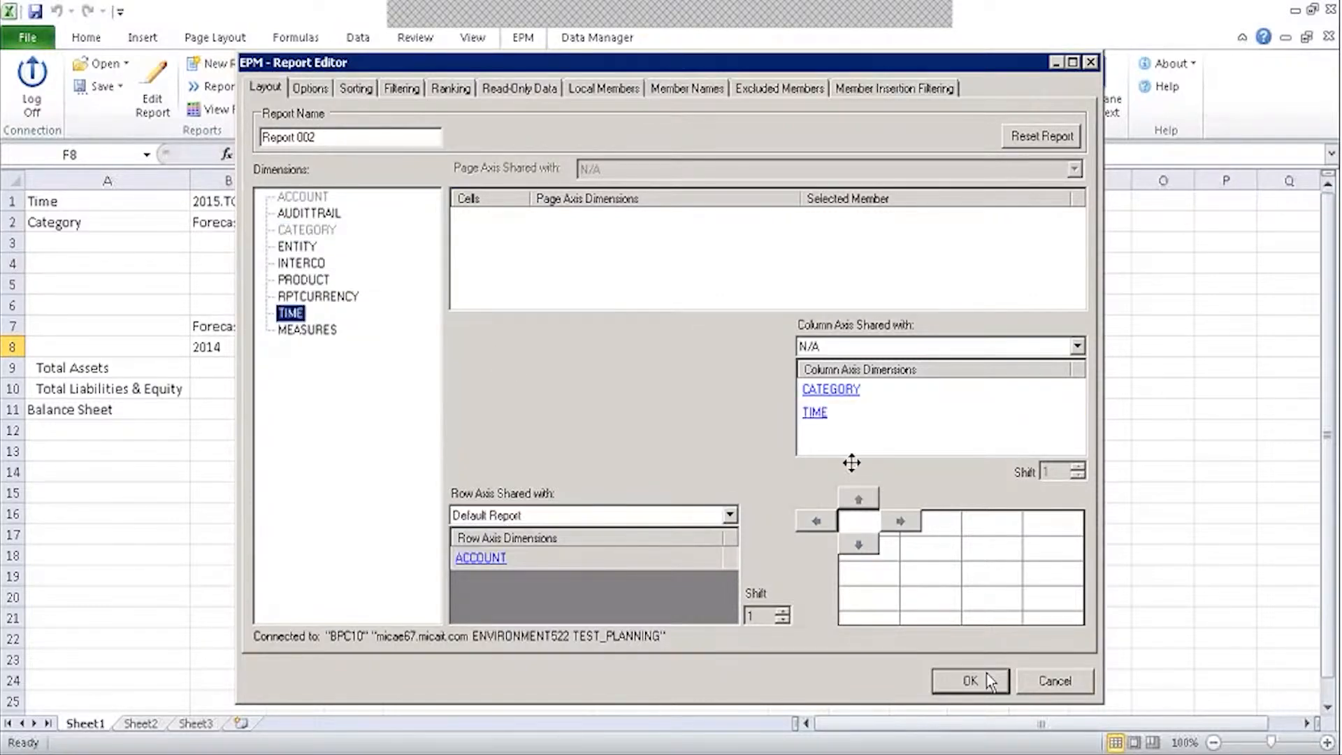
Set the report's CATEGORY to Context (Forecast), Member Only.
left_click(832, 390)
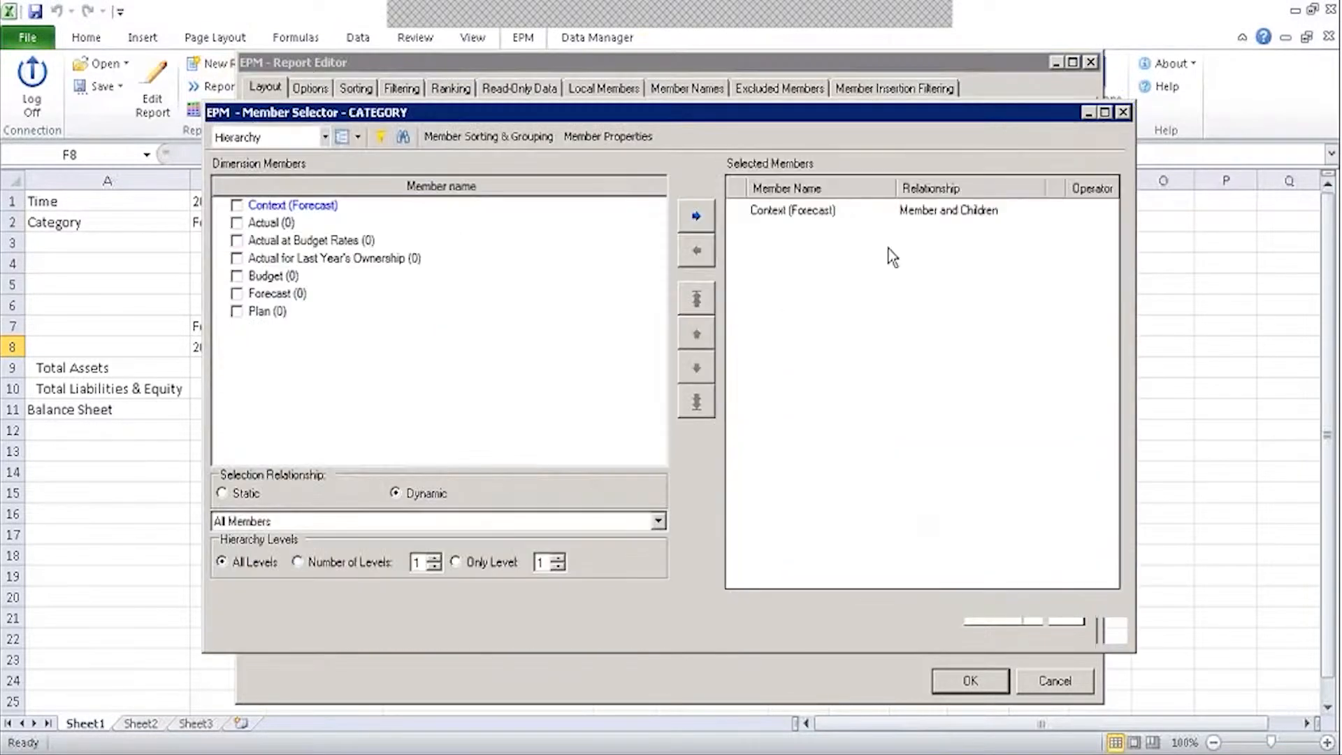
left_click(696, 250)
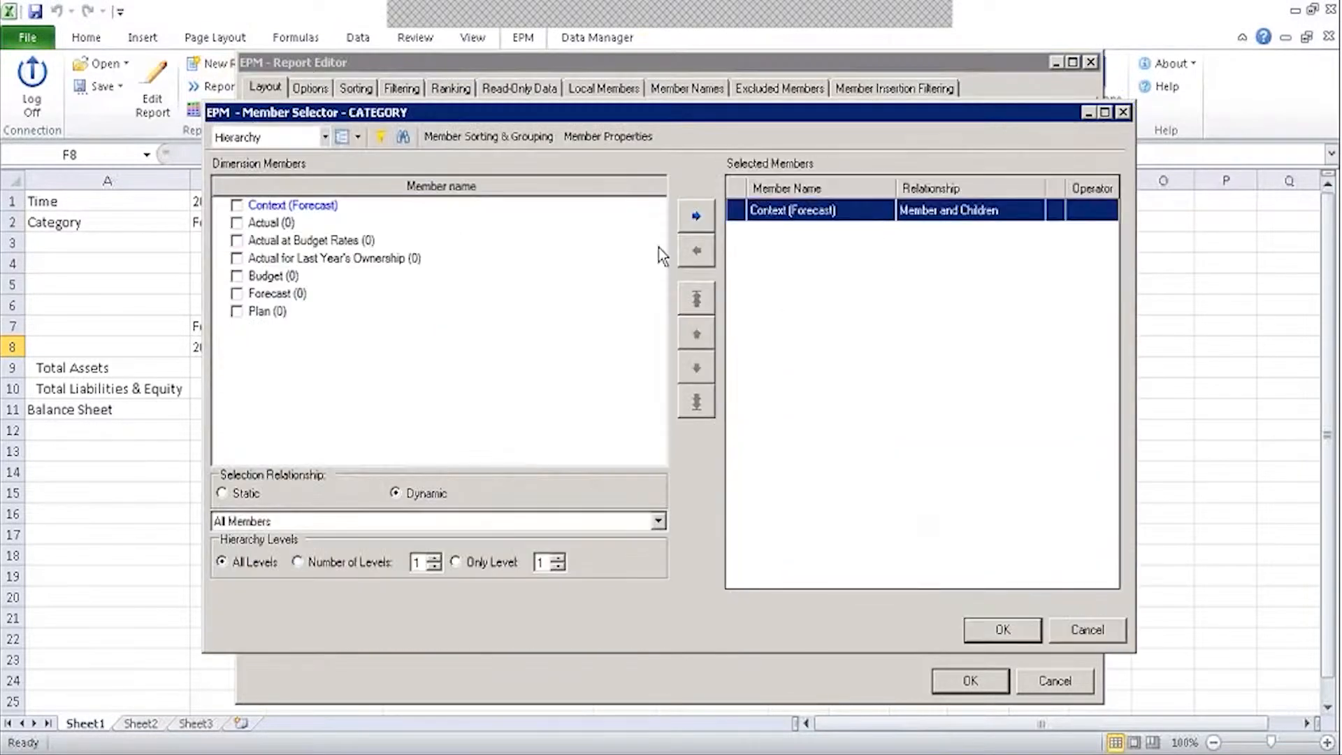
left_click(237, 206)
left_click(309, 523)
left_click(338, 531)
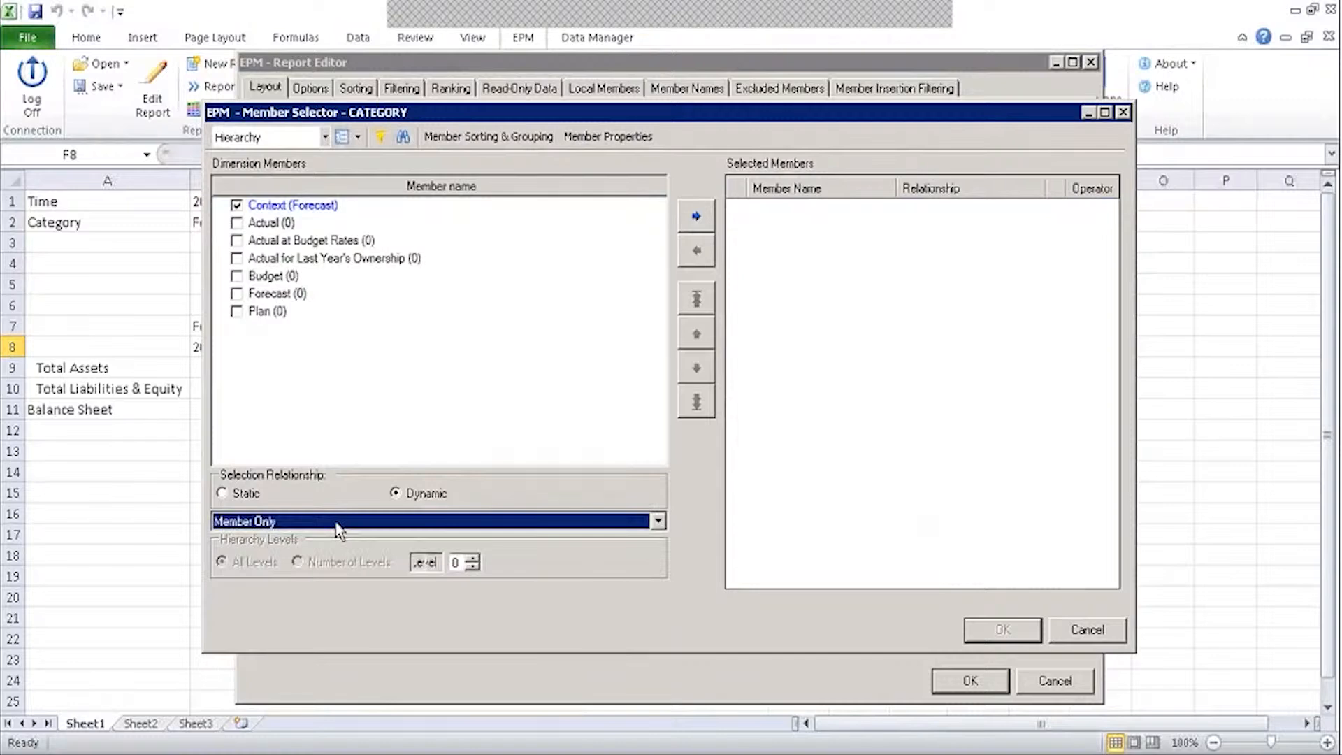
left_click(695, 216)
left_click(1002, 629)
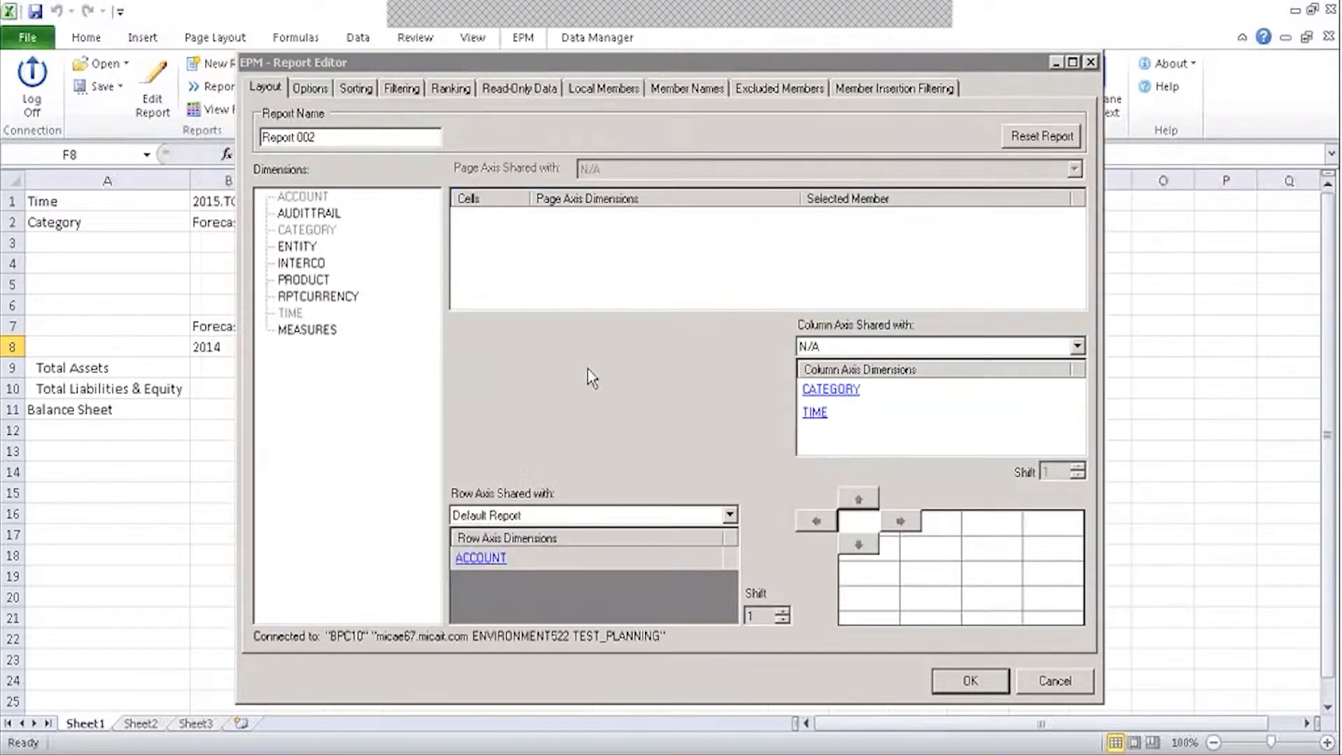
Set TIME to Context (2015), Member Only, and run report 002.
left_click(816, 412)
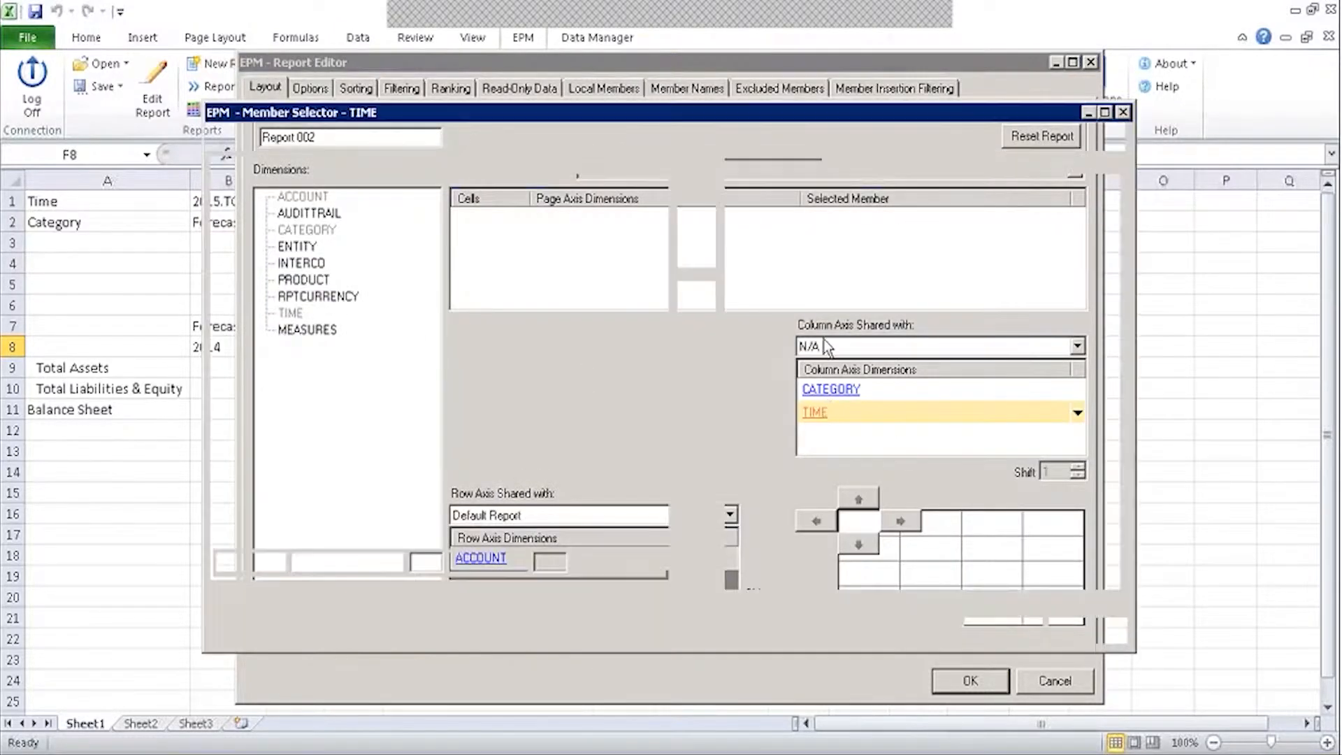
left_click(737, 217)
left_click(696, 250)
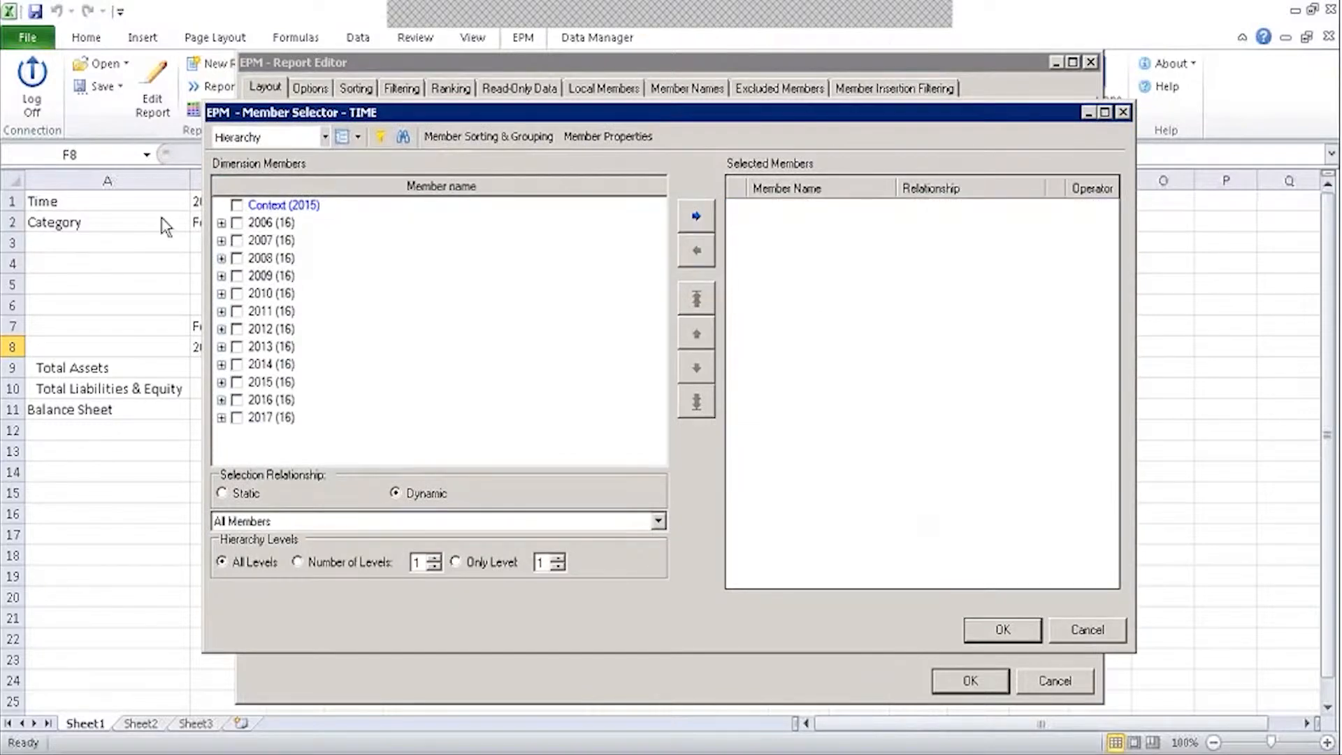
left_click(237, 205)
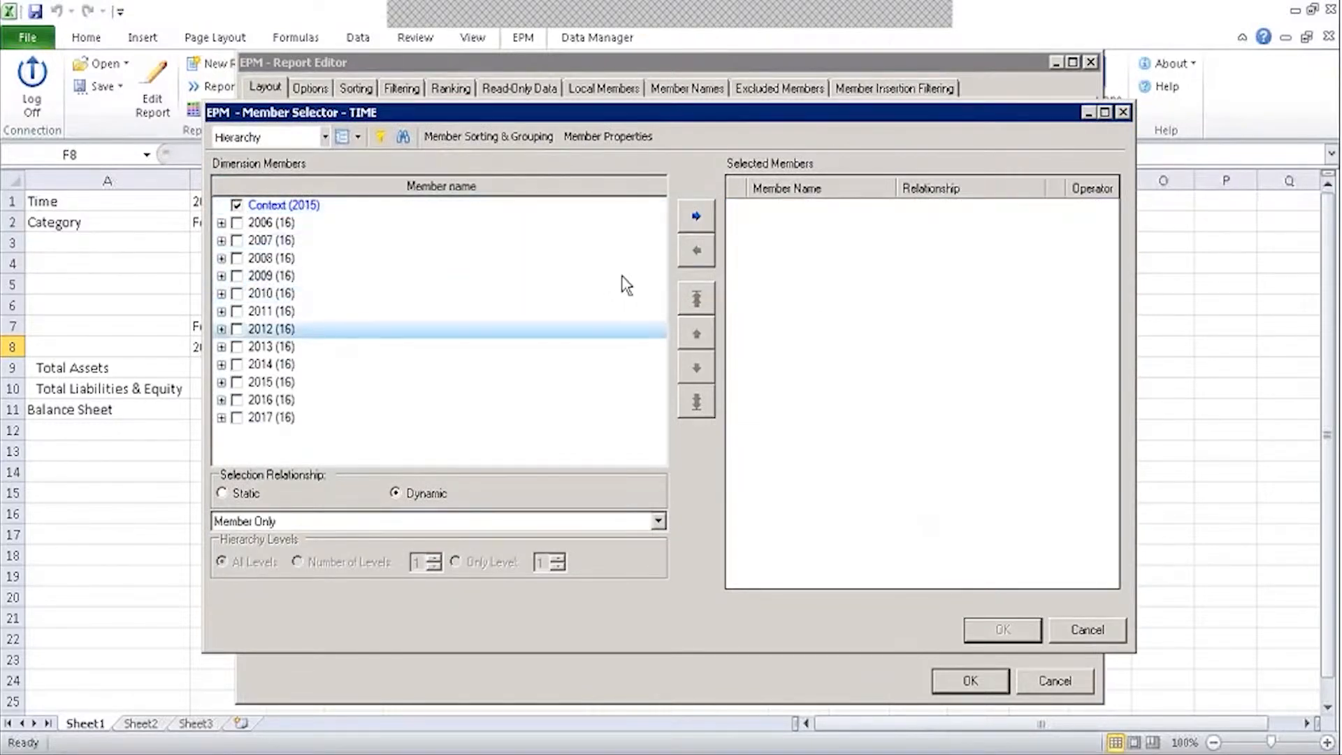
left_click(696, 216)
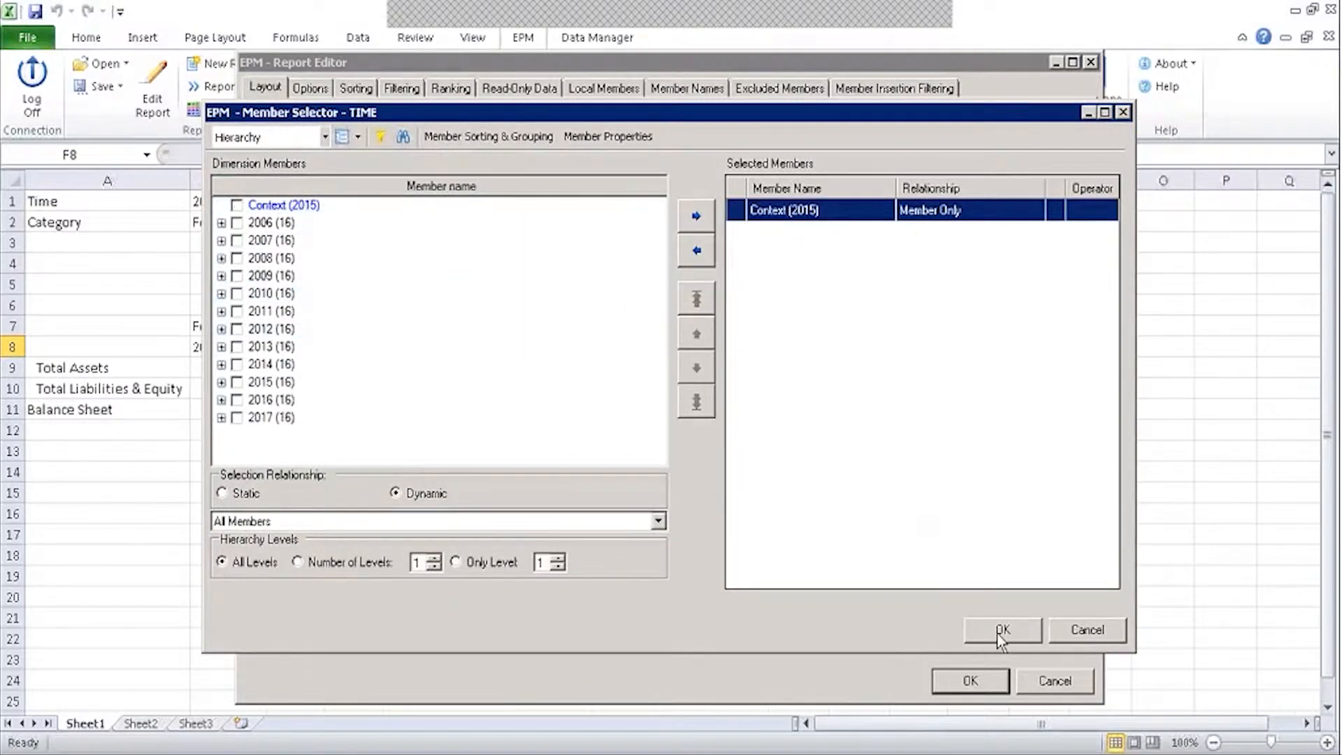
left_click(1001, 631)
left_click(976, 680)
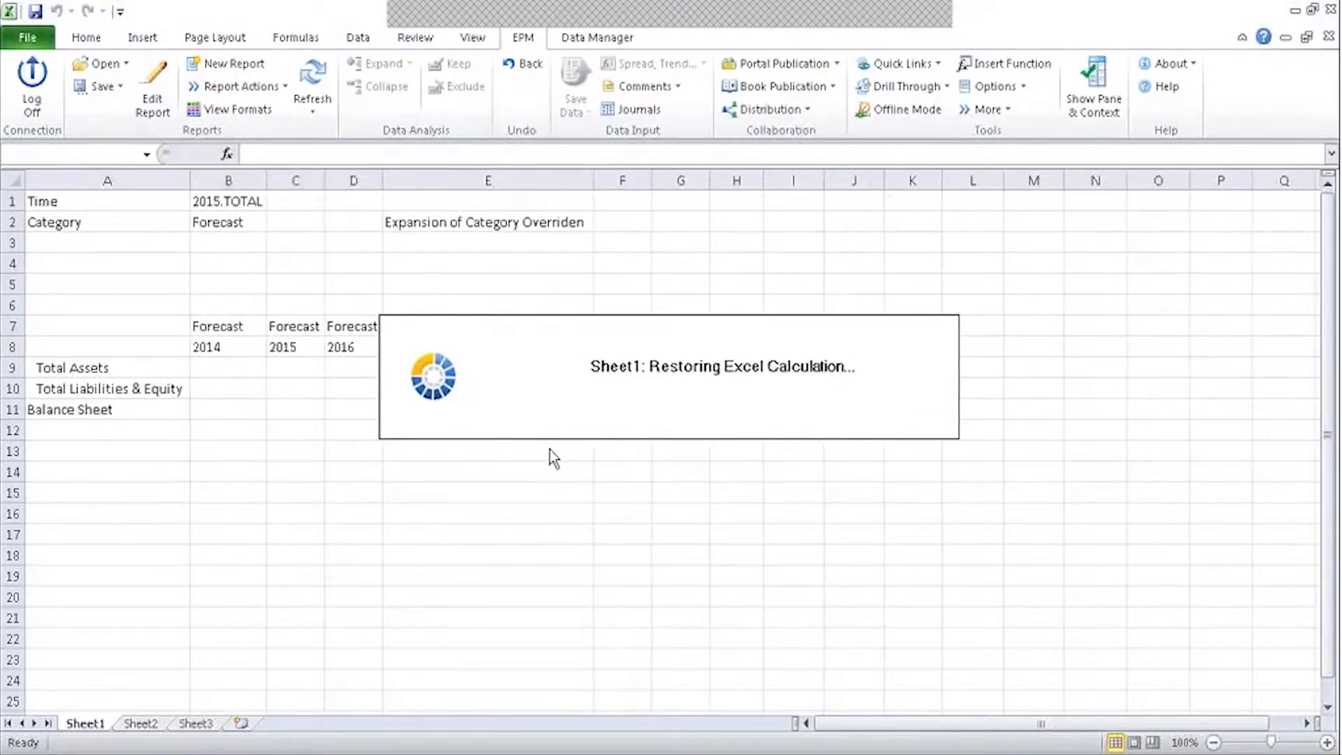
Widen column E and inspect the Budget override formula in E2.
left_click_drag(592, 182, 438, 222)
left_click(561, 278)
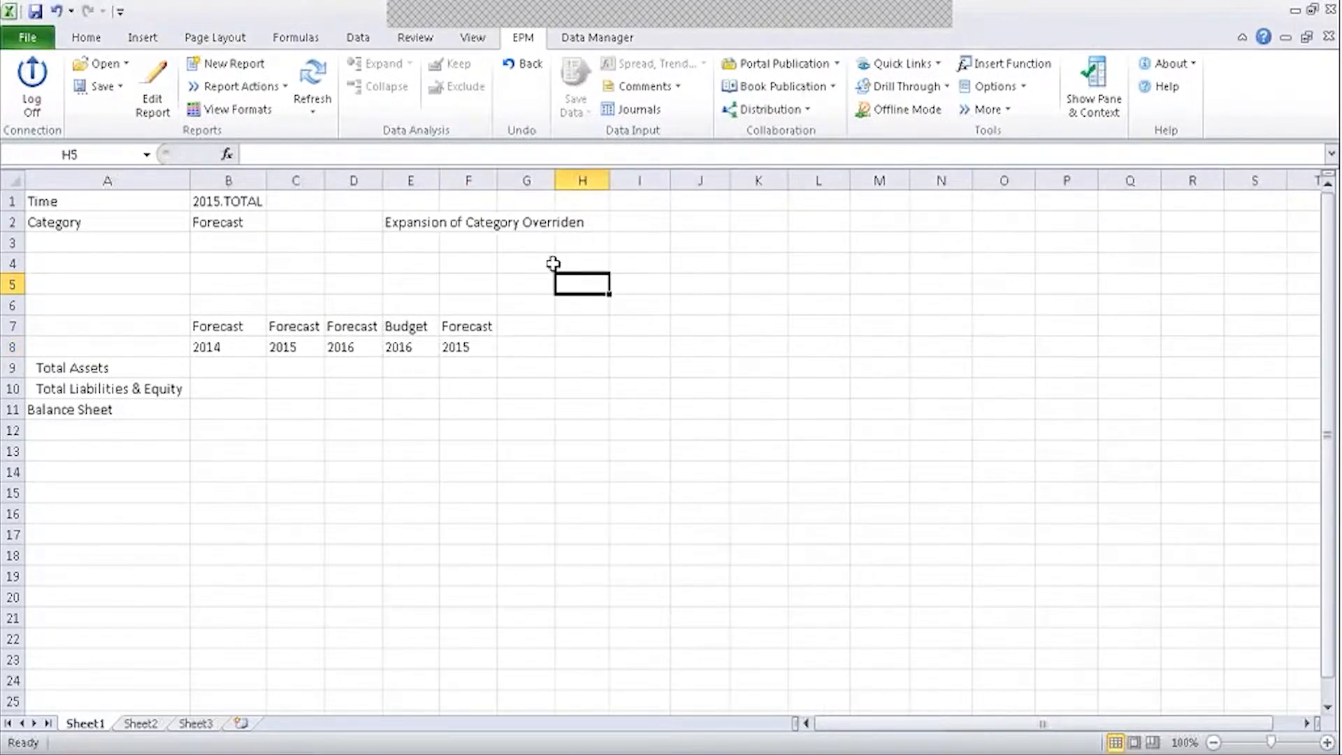
left_click(531, 223)
left_click(413, 222)
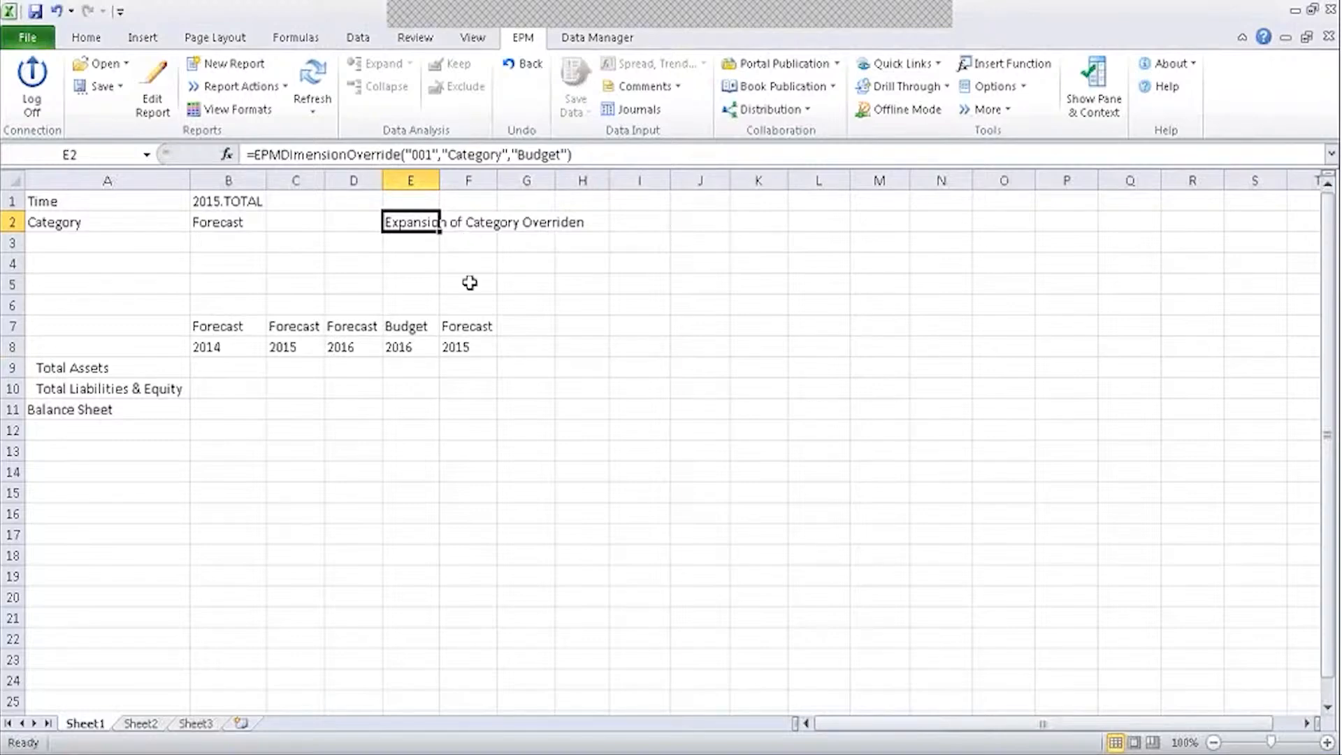
Copy E2's override formula into F3 and bring up its function arguments.
left_click(484, 243)
left_click(430, 224)
key("ctrl+c")
left_click(458, 244)
key("ctrl+v")
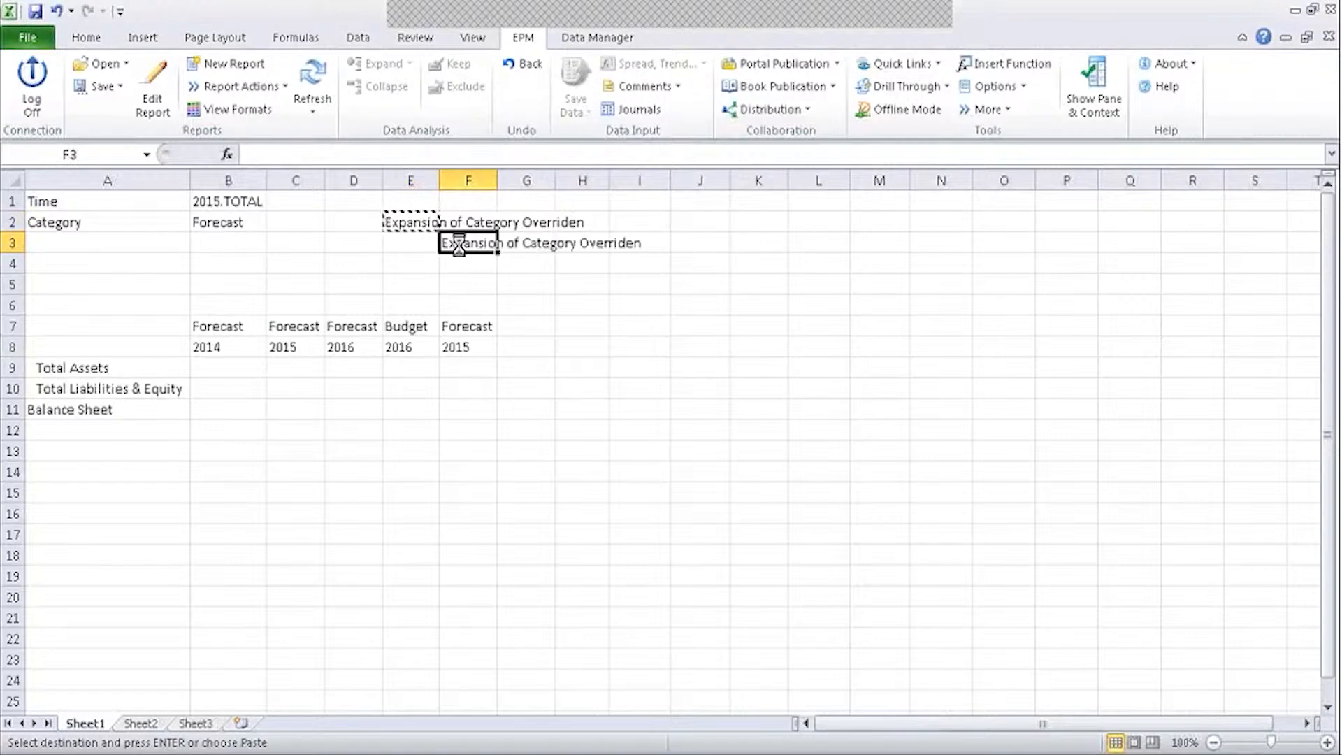
left_click(227, 154)
Change F3's override arguments to ReportID 002 and Members Forecast.
left_click(634, 392)
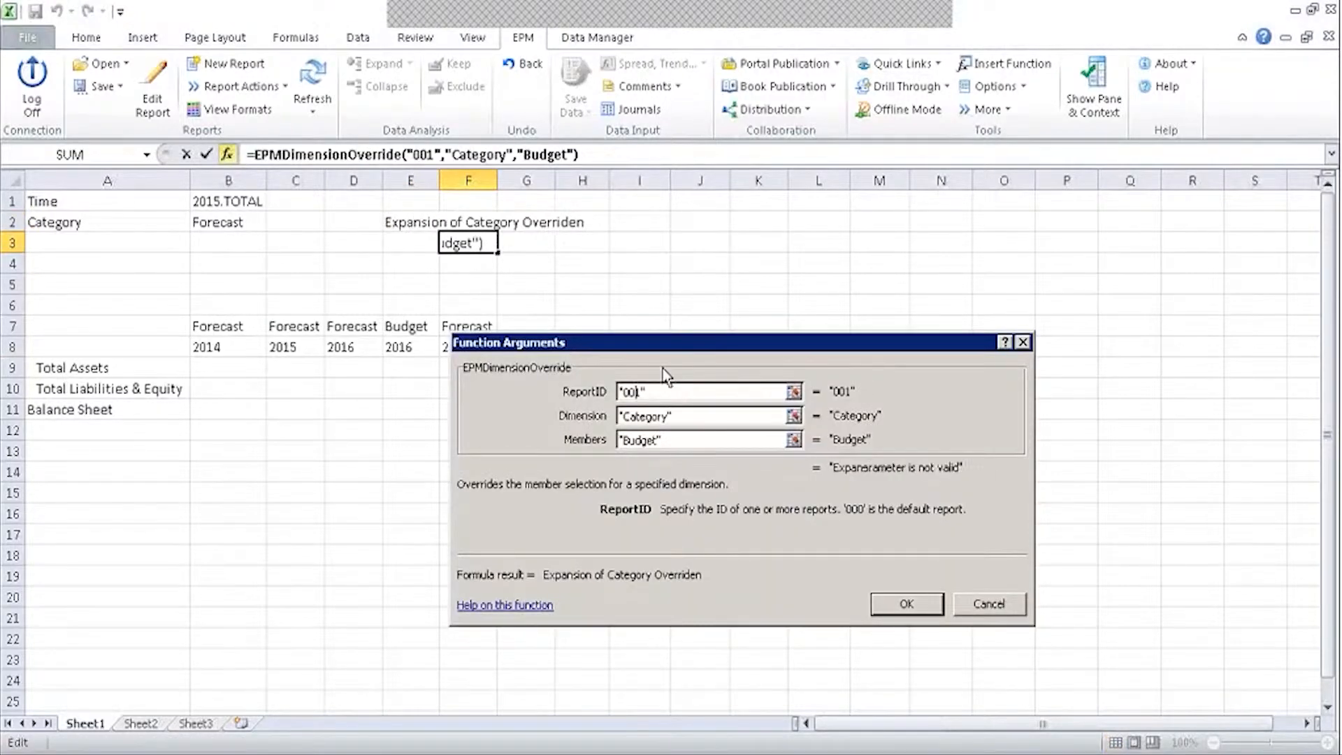
key("BackSpace")
type("2")
left_click(659, 435)
double_click(628, 441)
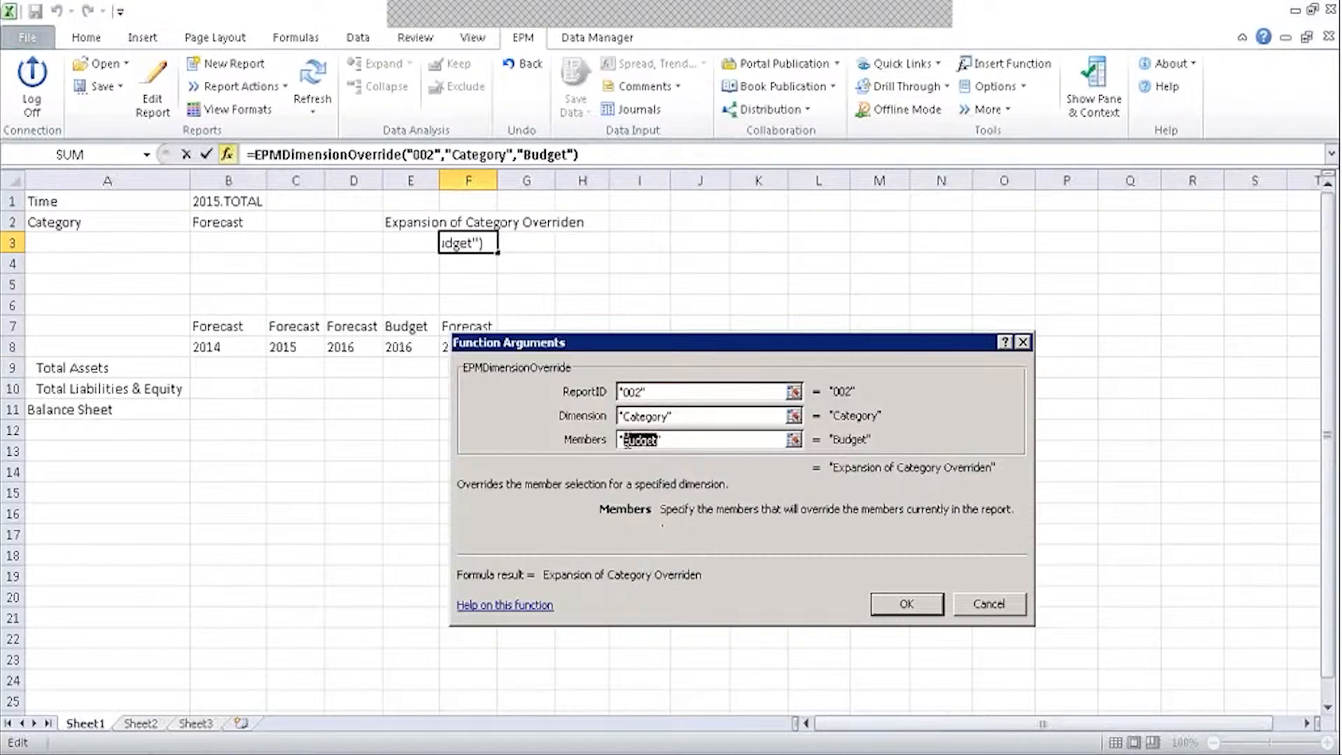
type("Forecast")
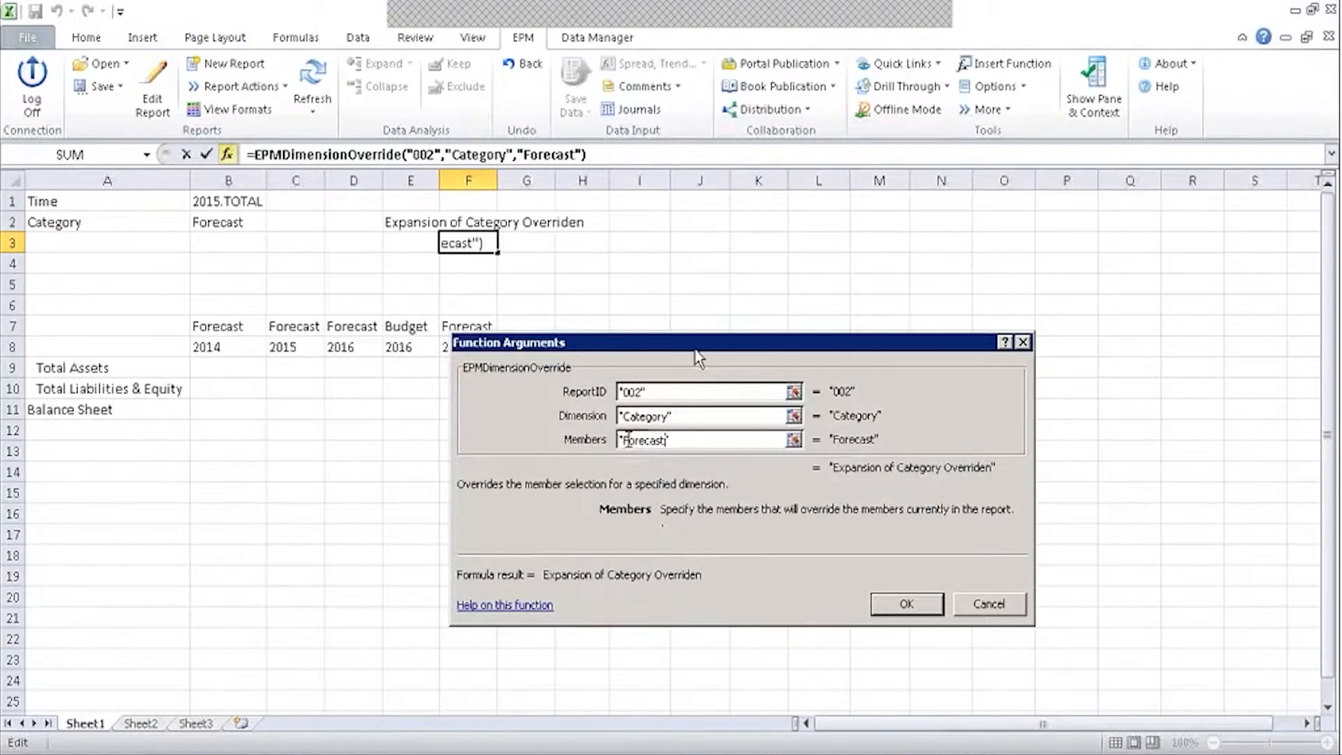
key("Tab")
left_click(907, 603)
left_click(260, 222)
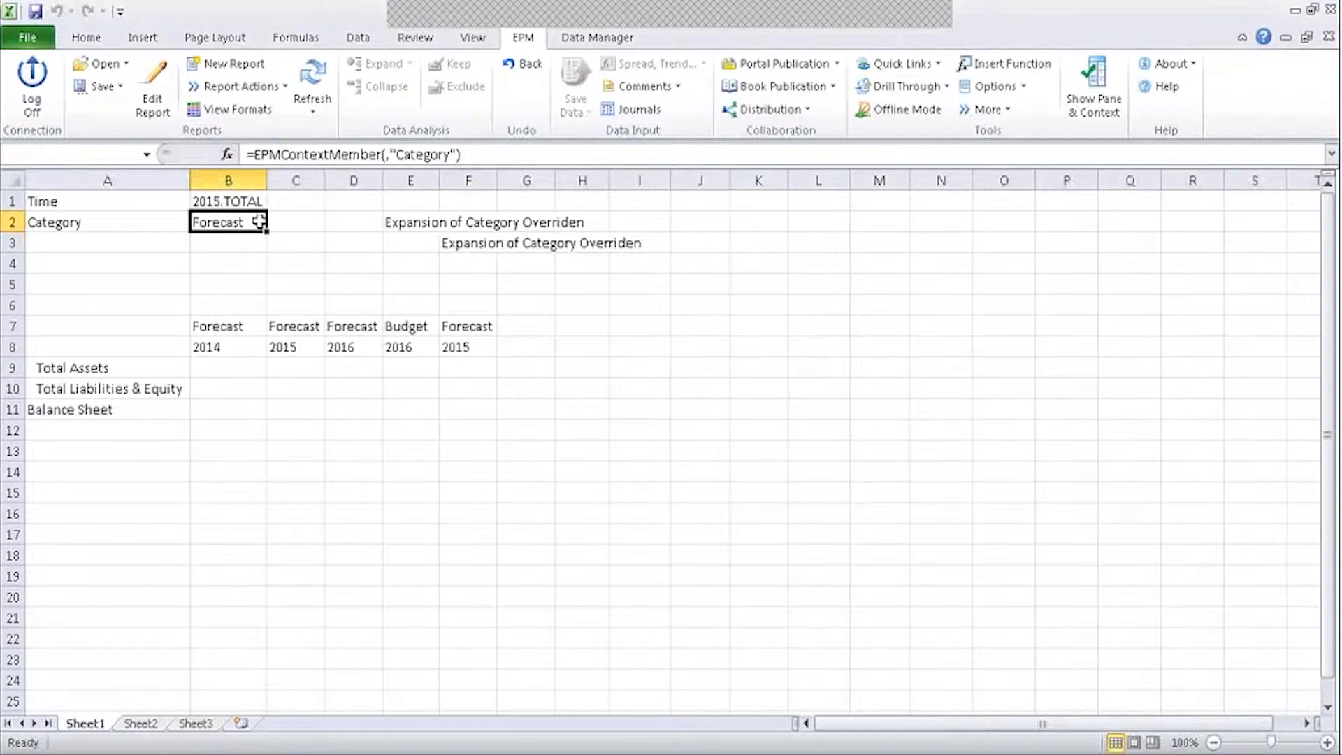
Switch the sheet's Category context in B2 to Actual.
double_click(259, 223)
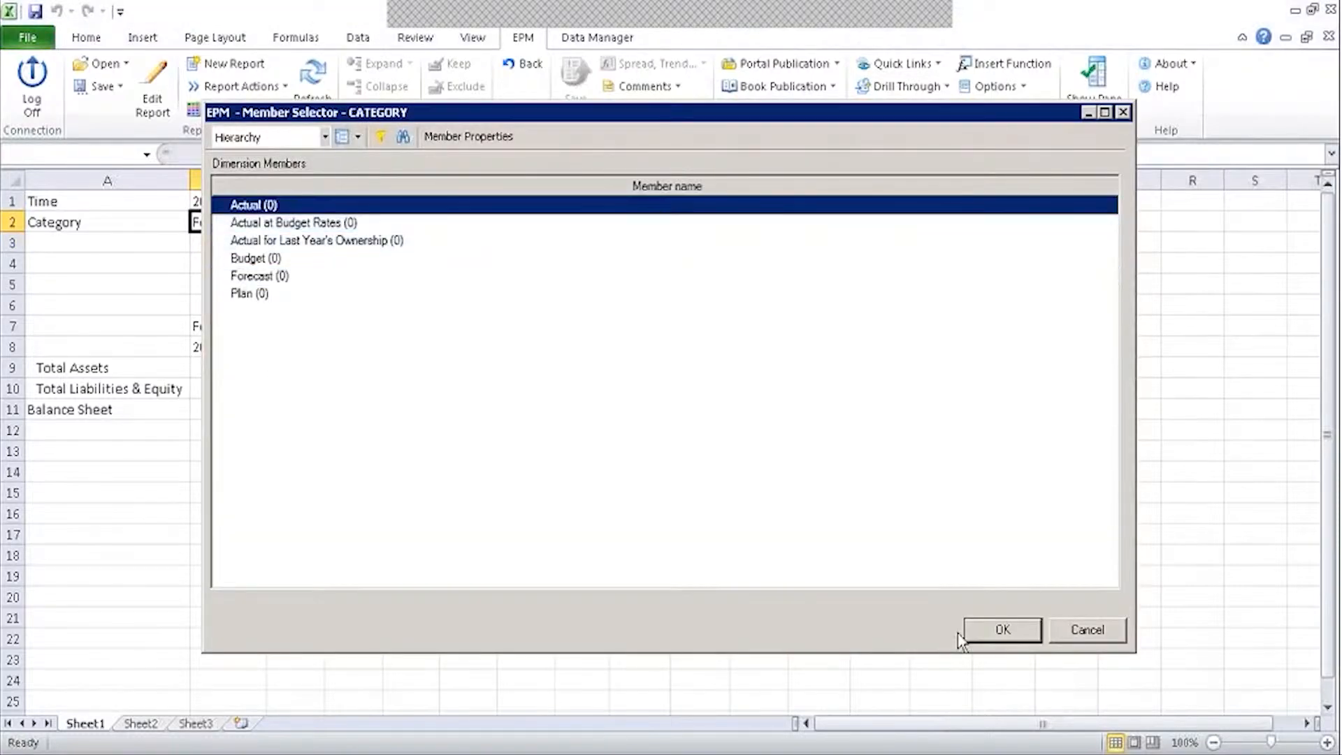
left_click(1004, 630)
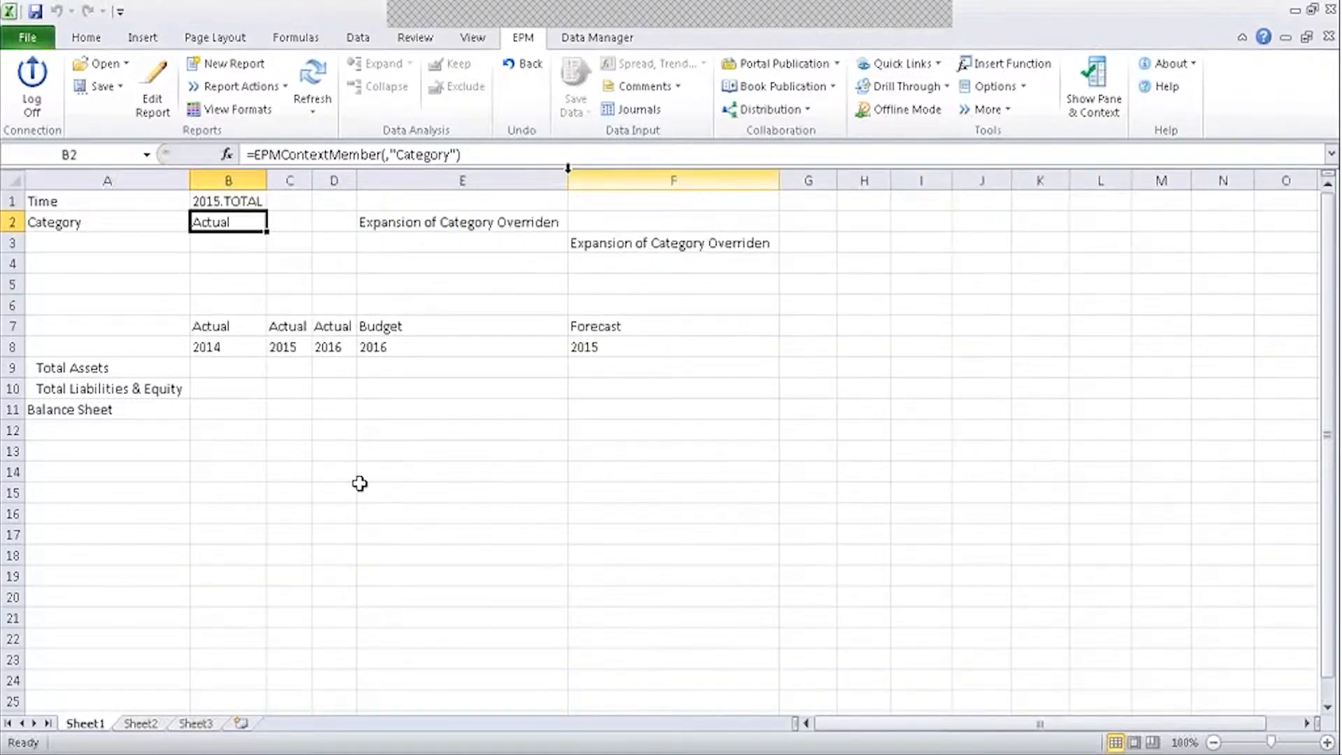
left_click(568, 176)
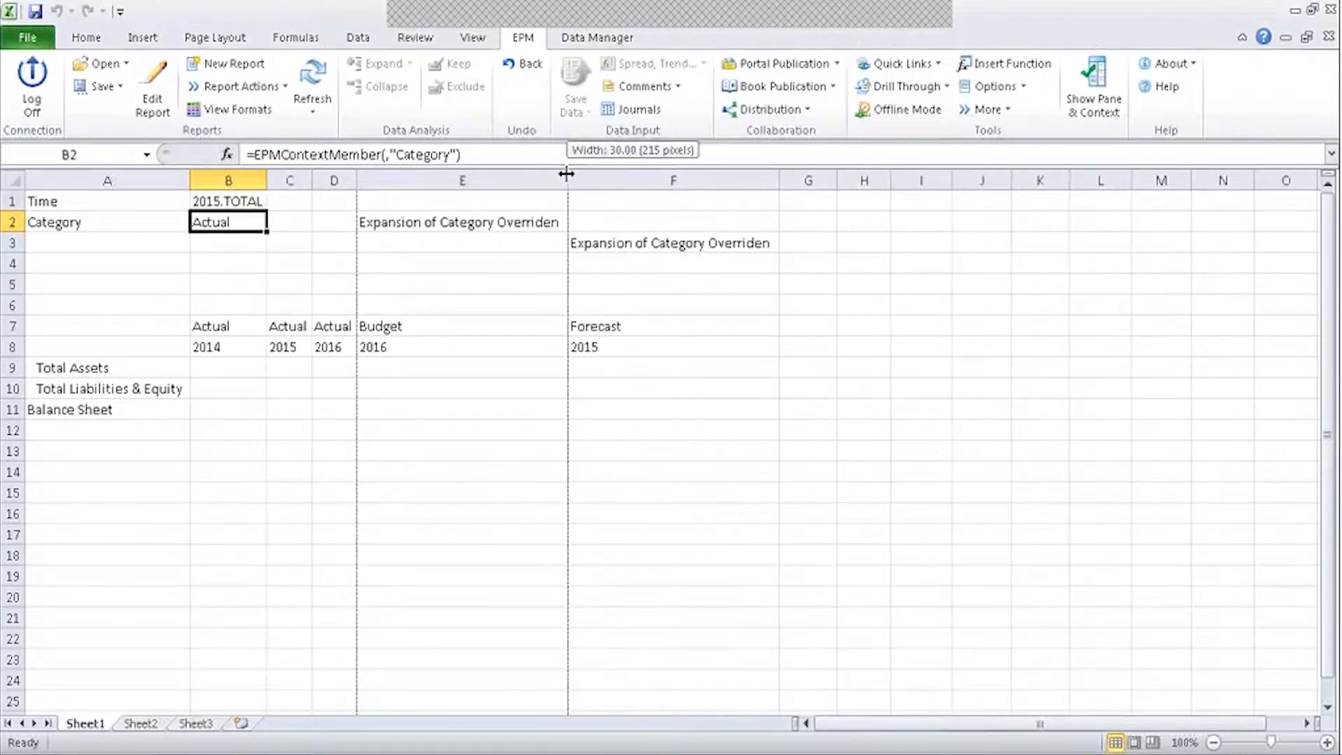
left_click(454, 223)
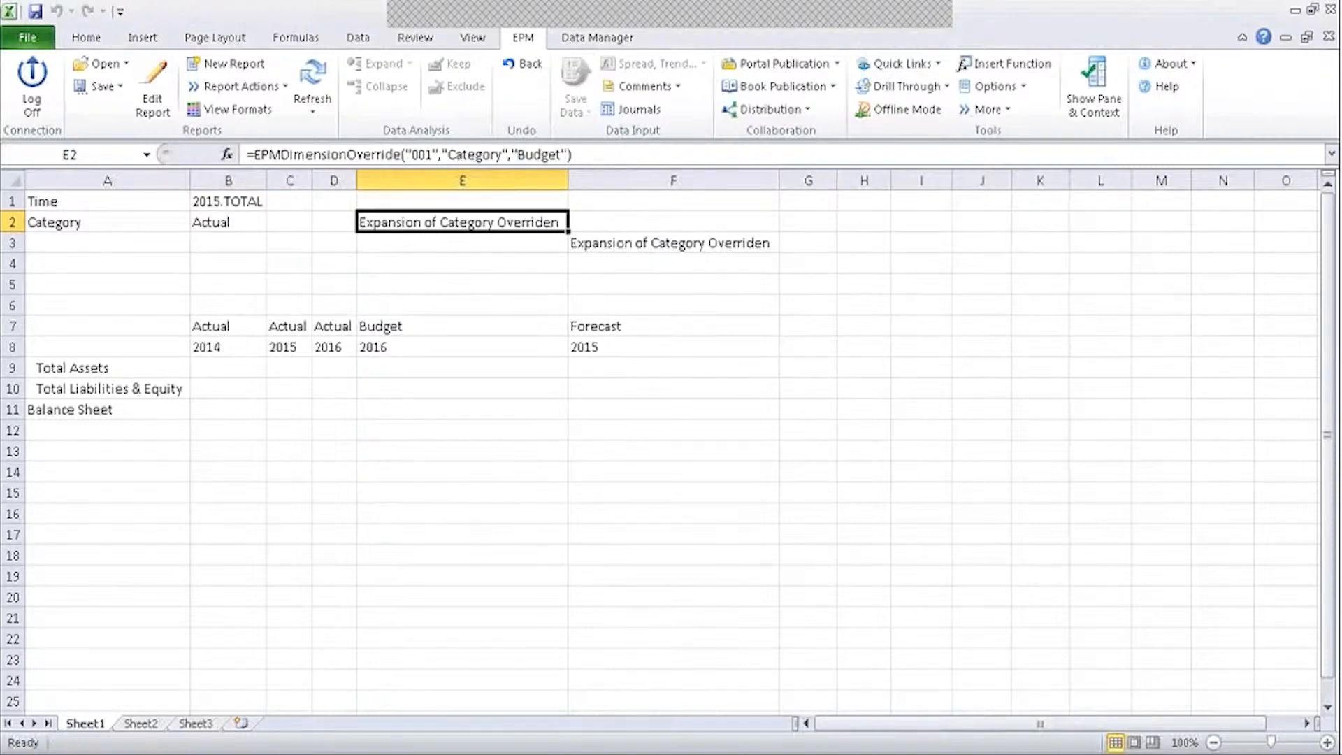
Check the Actual, Budget 2016 and Forecast 2015 header cells and the F8 and E2 formulas.
left_click_drag(221, 326, 471, 348)
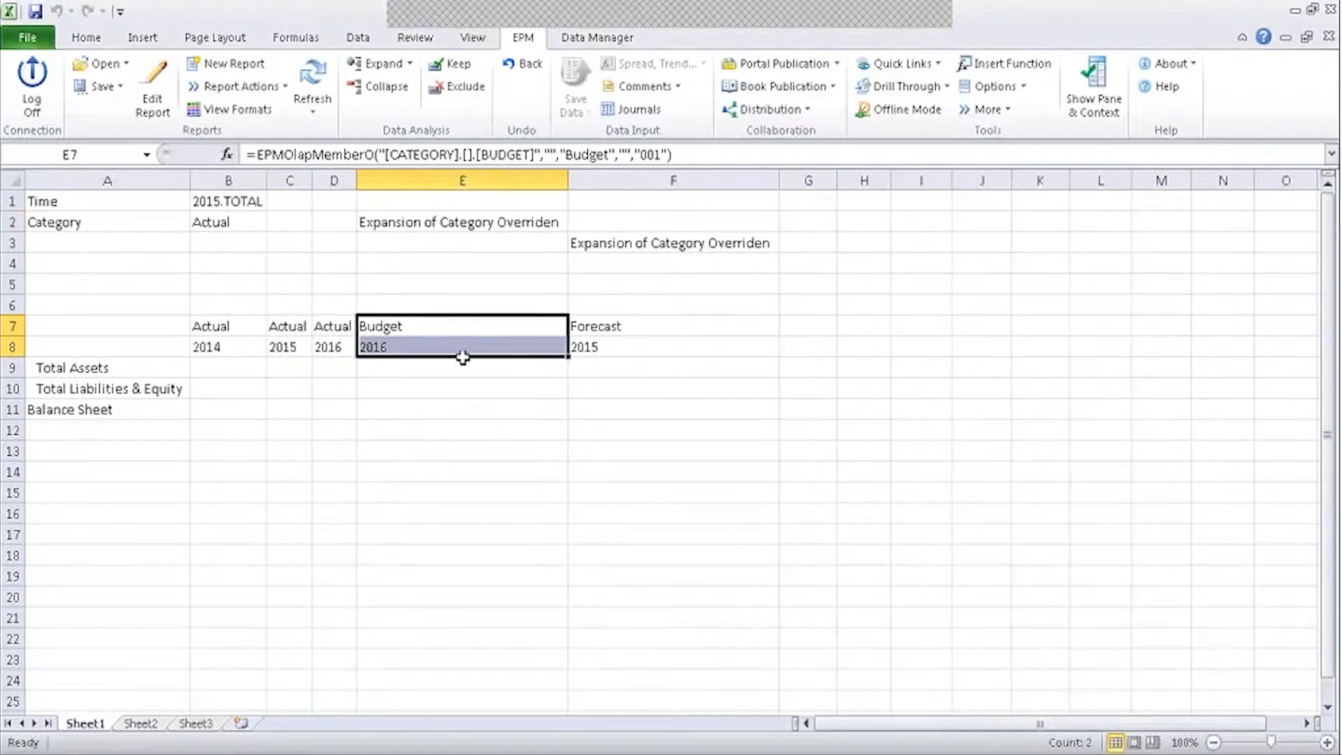
left_click(610, 323)
left_click_drag(611, 323, 720, 351)
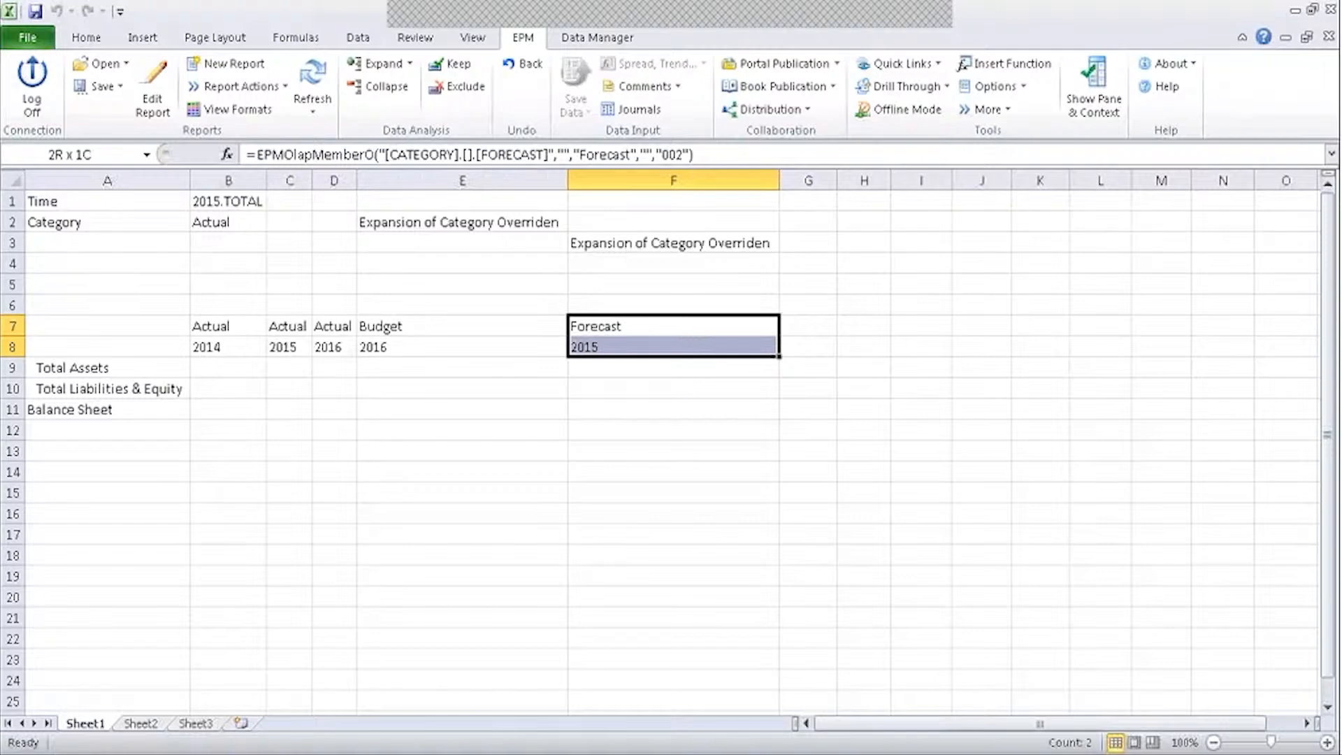
left_click(682, 391)
left_click_drag(210, 326, 344, 347)
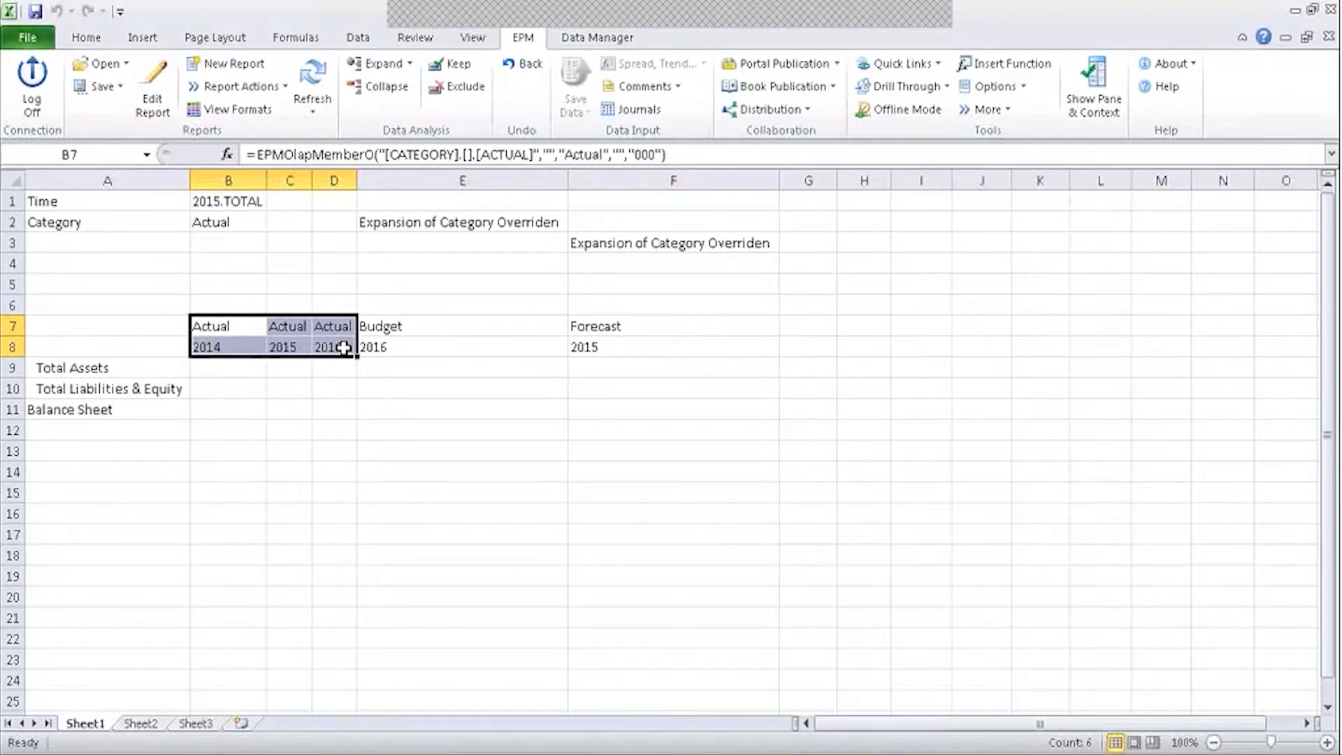
left_click(345, 370)
left_click_drag(207, 329, 413, 342)
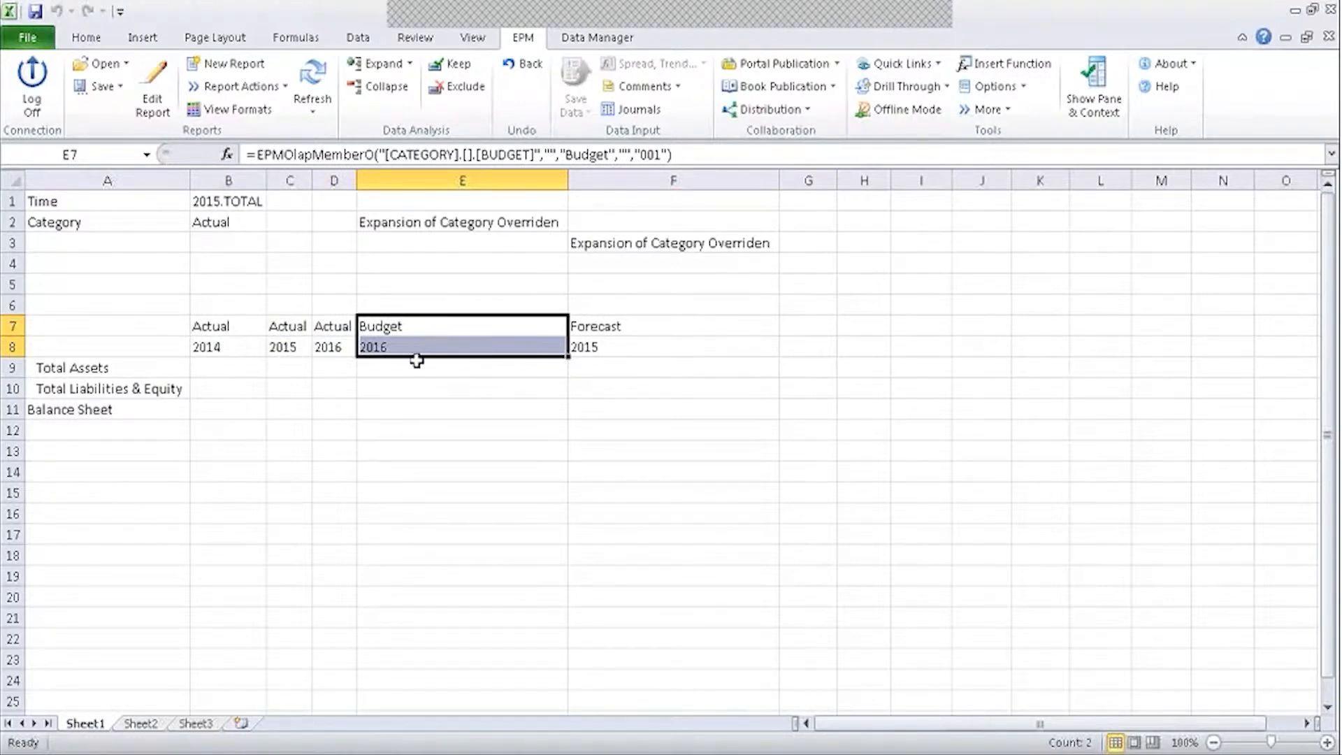
left_click_drag(595, 326, 598, 347)
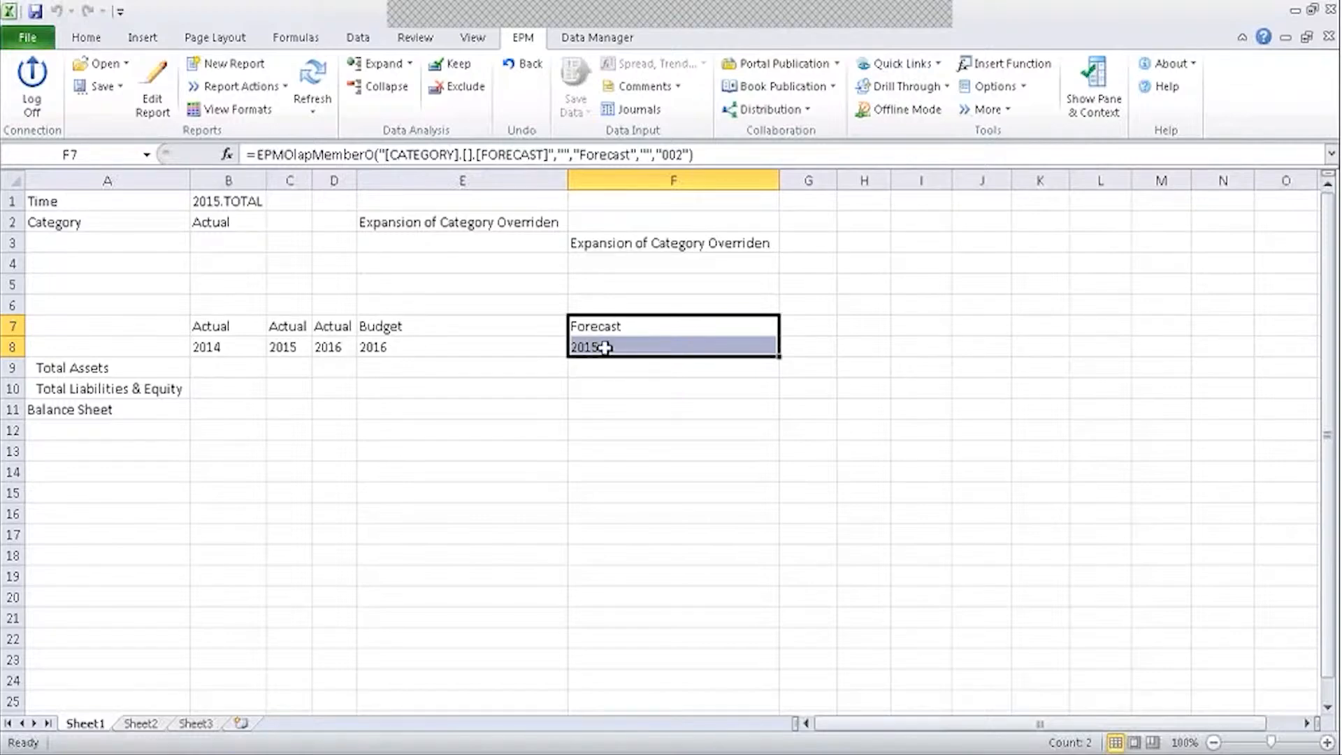
left_click(604, 348)
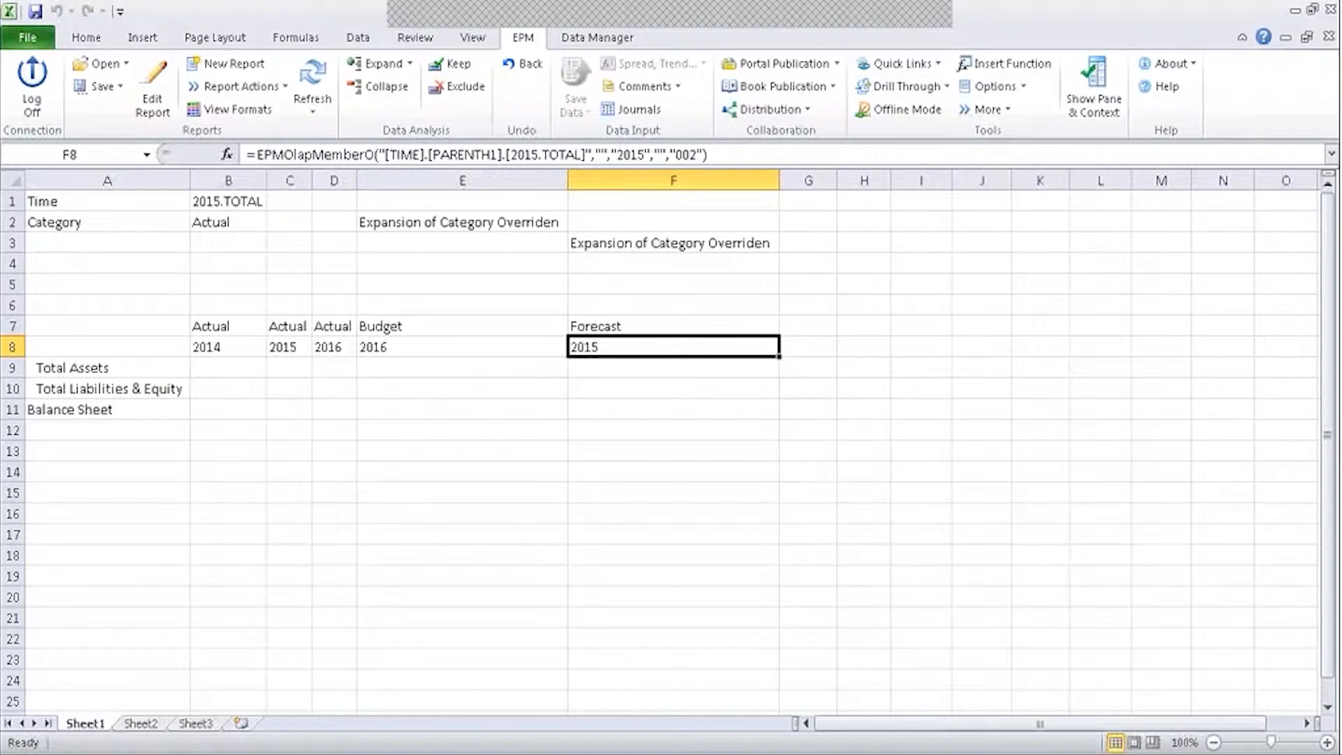
left_click(568, 179)
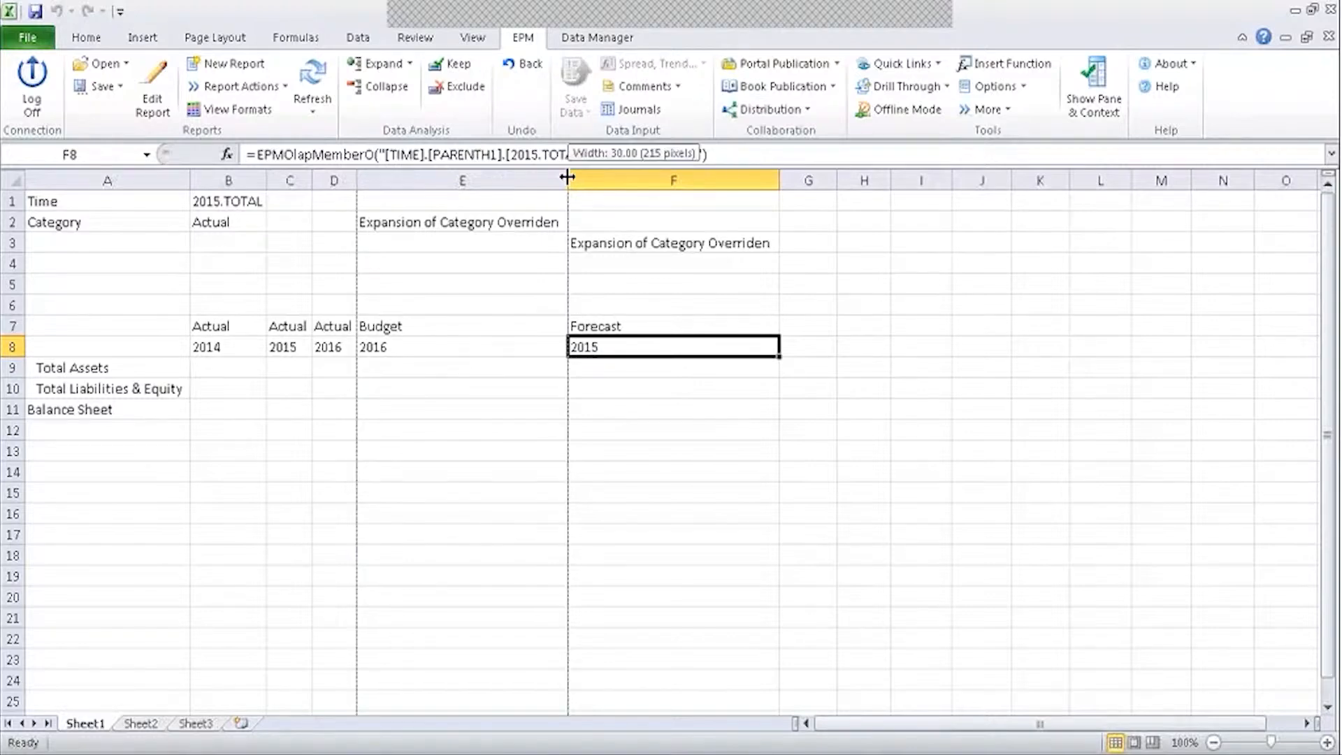
left_click(418, 223)
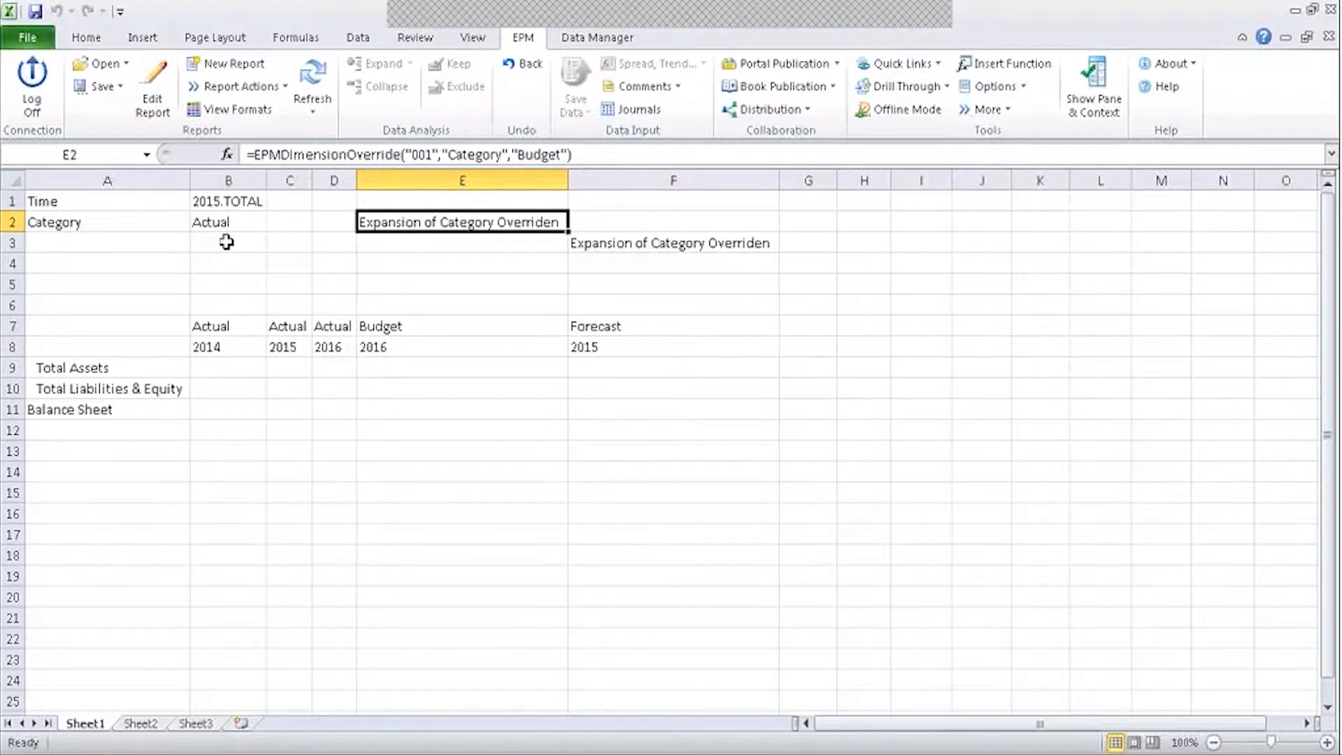
left_click(313, 77)
left_click_drag(224, 323, 348, 350)
left_click(335, 388)
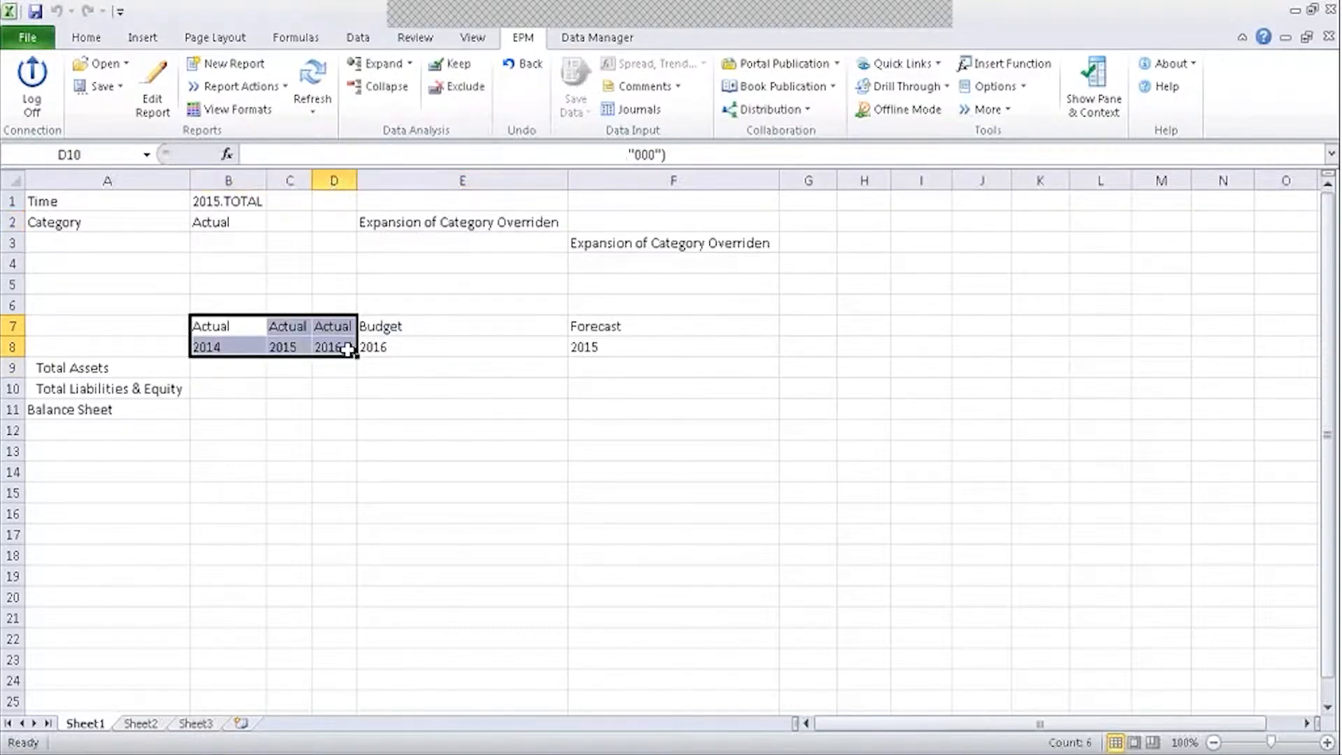
left_click(332, 328)
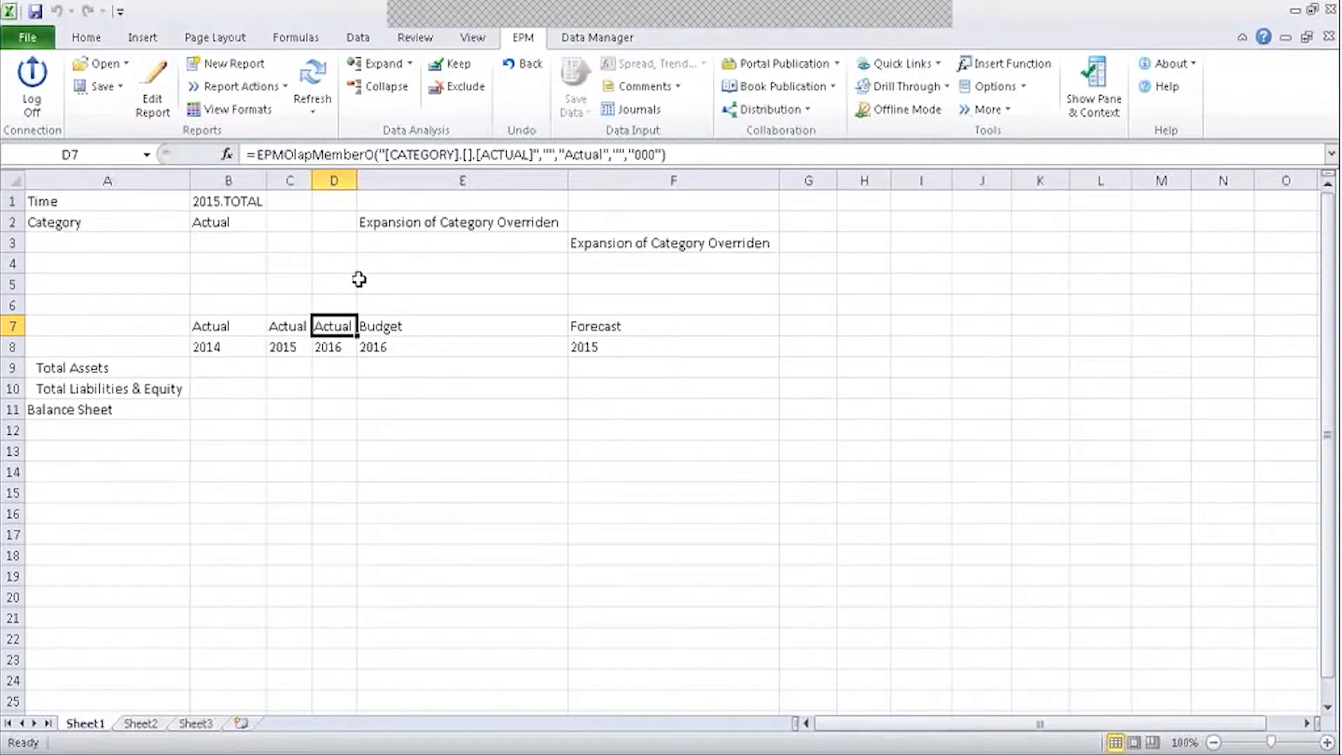
left_click(389, 325)
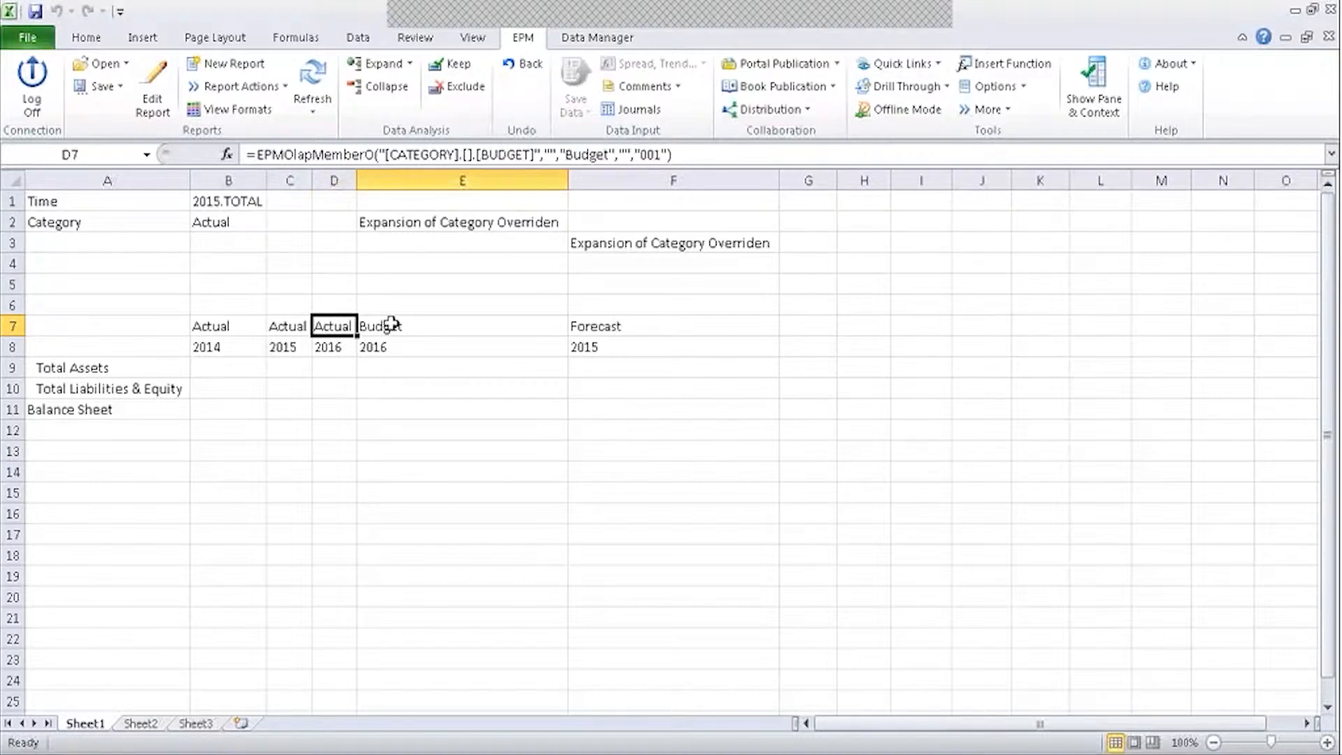
left_click(325, 305)
left_click(255, 304)
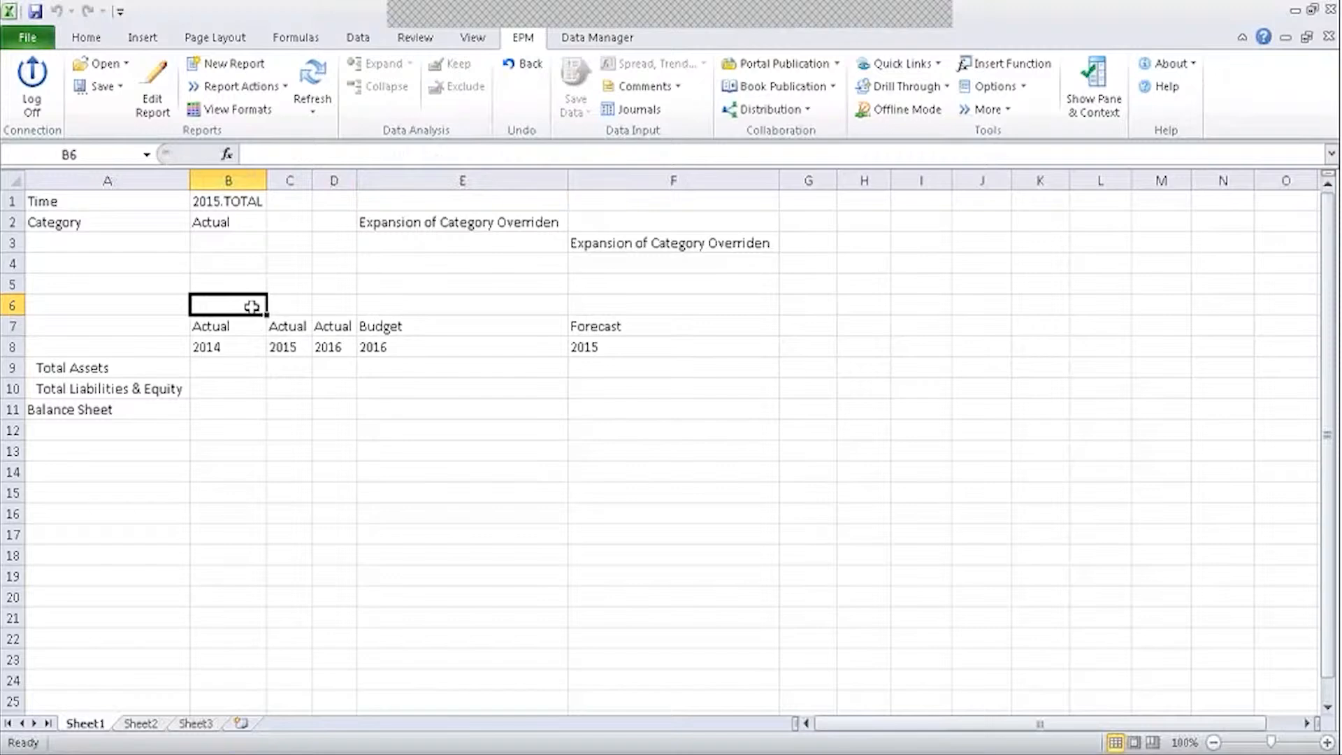
left_click(381, 220)
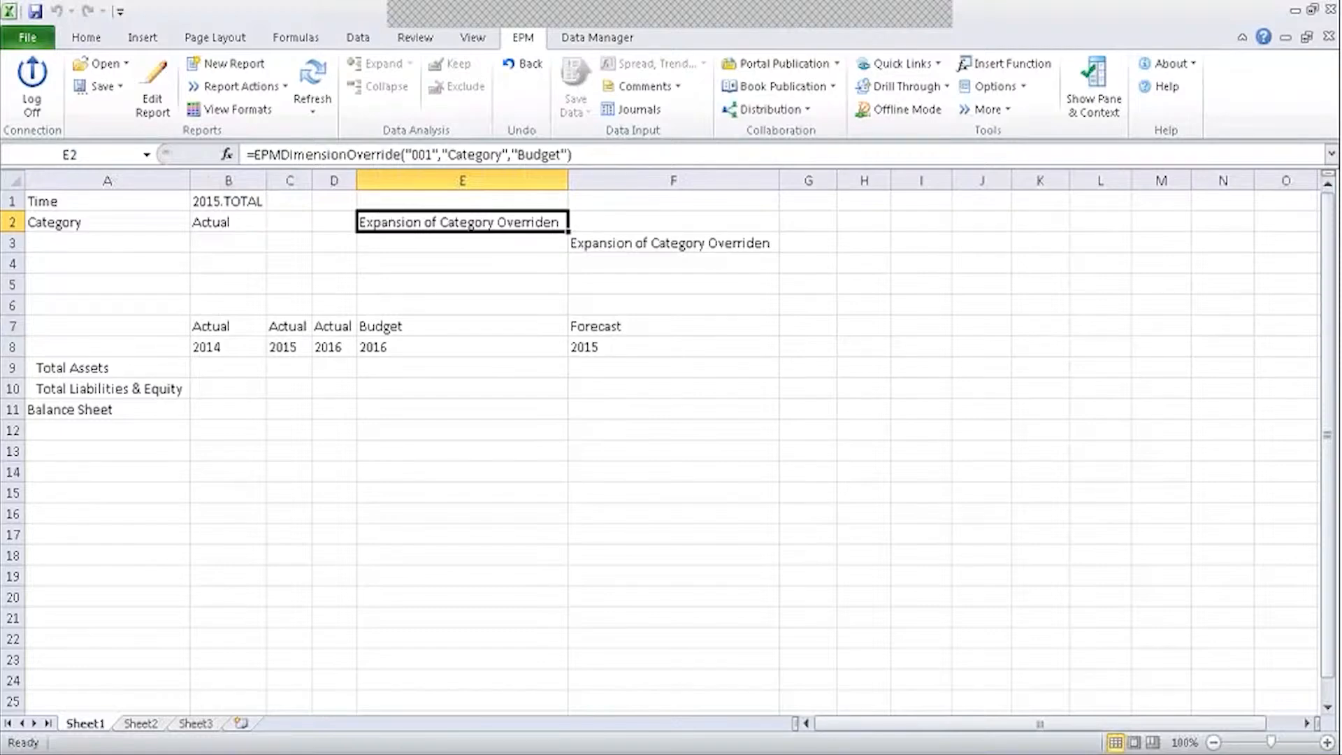
left_click(220, 325)
left_click(449, 220)
left_click(935, 222)
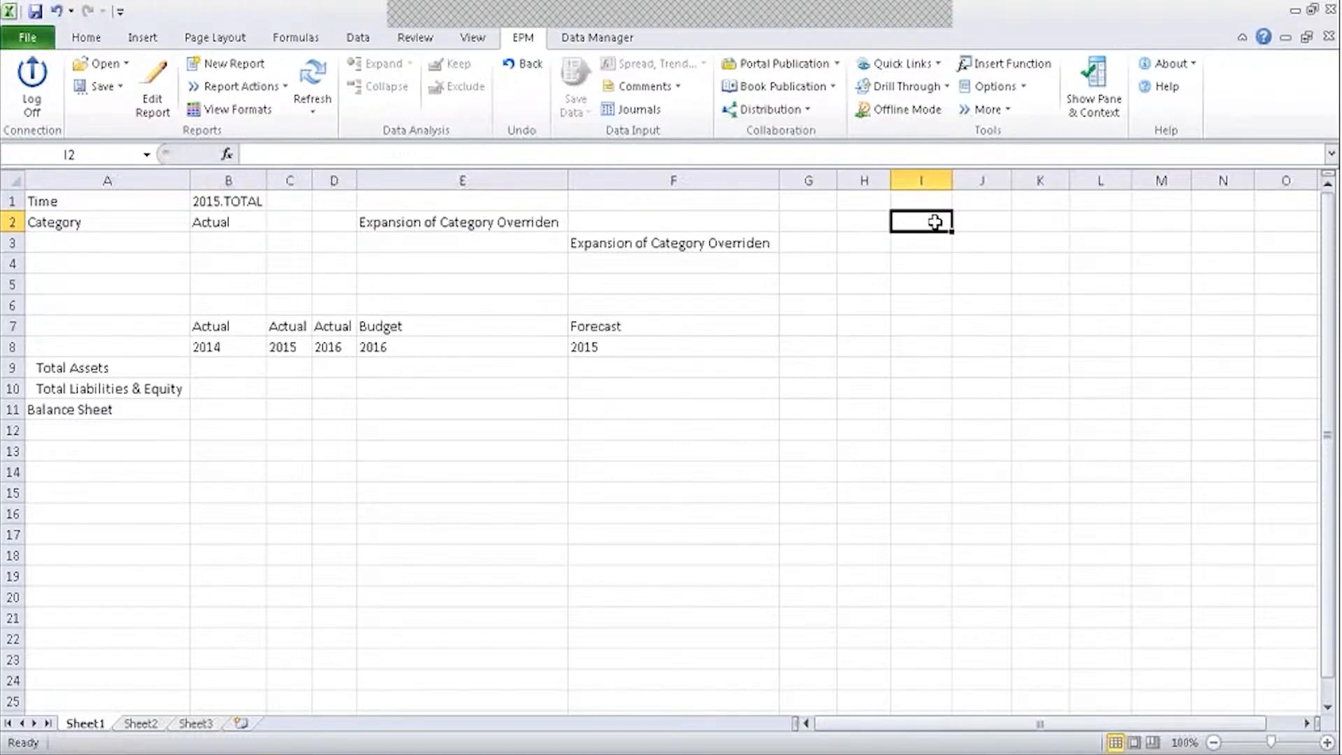
Enter the notes 'epmselectmember' and 'epmdimension override' in I2 and I3.
type("epmselect")
key("Return")
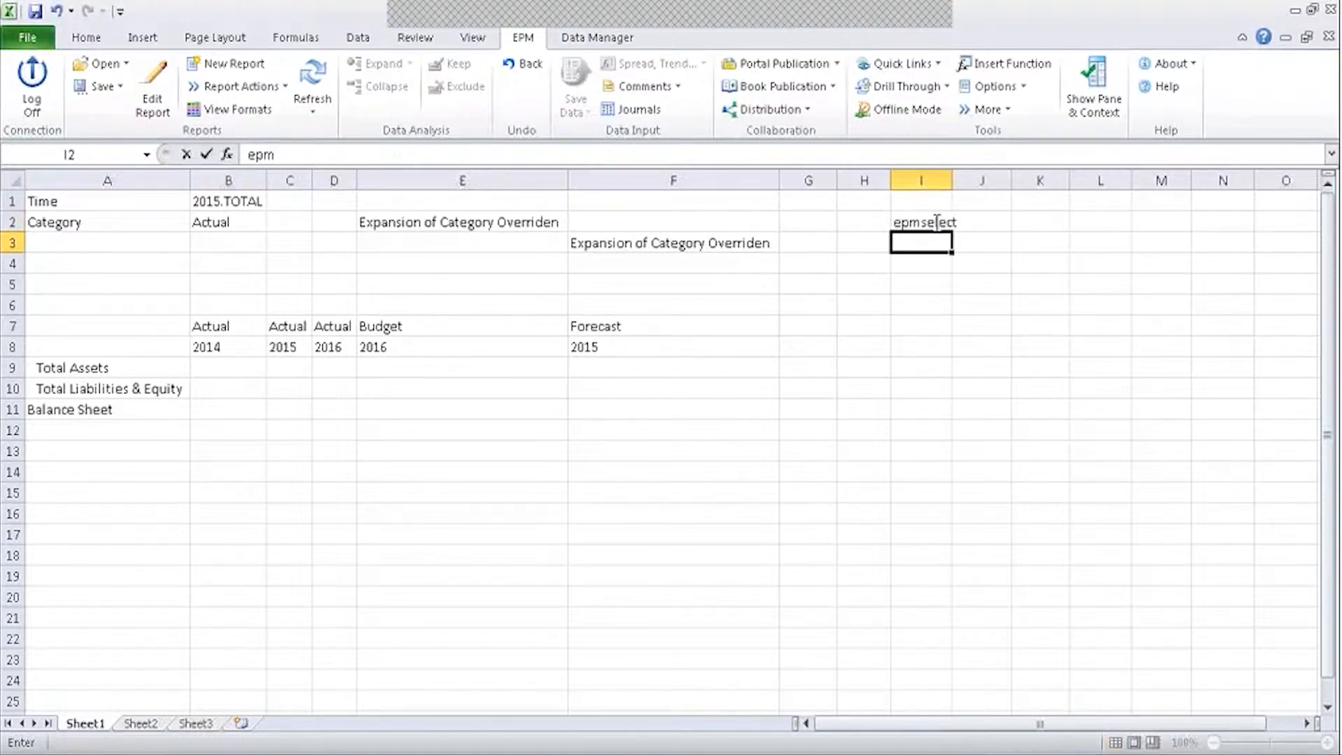
type("epmdiem")
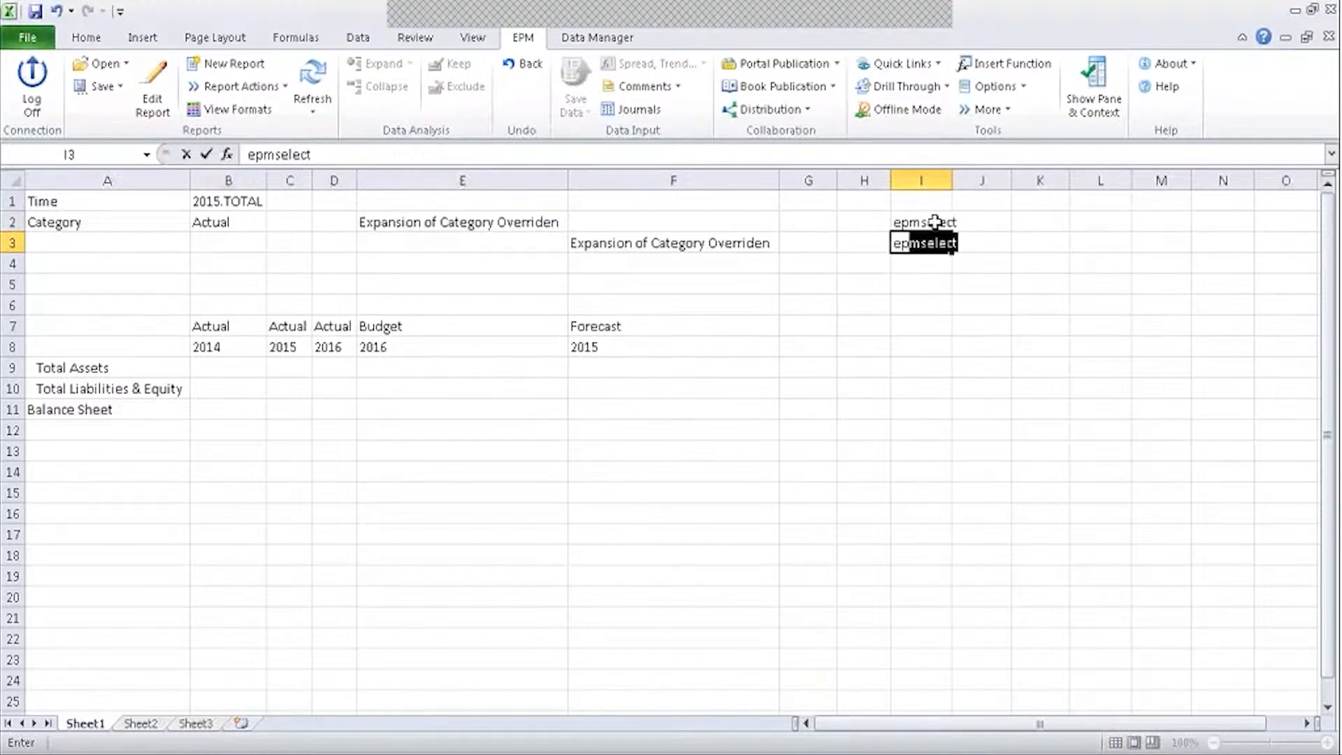
key("BackSpace")
key("BackSpace")
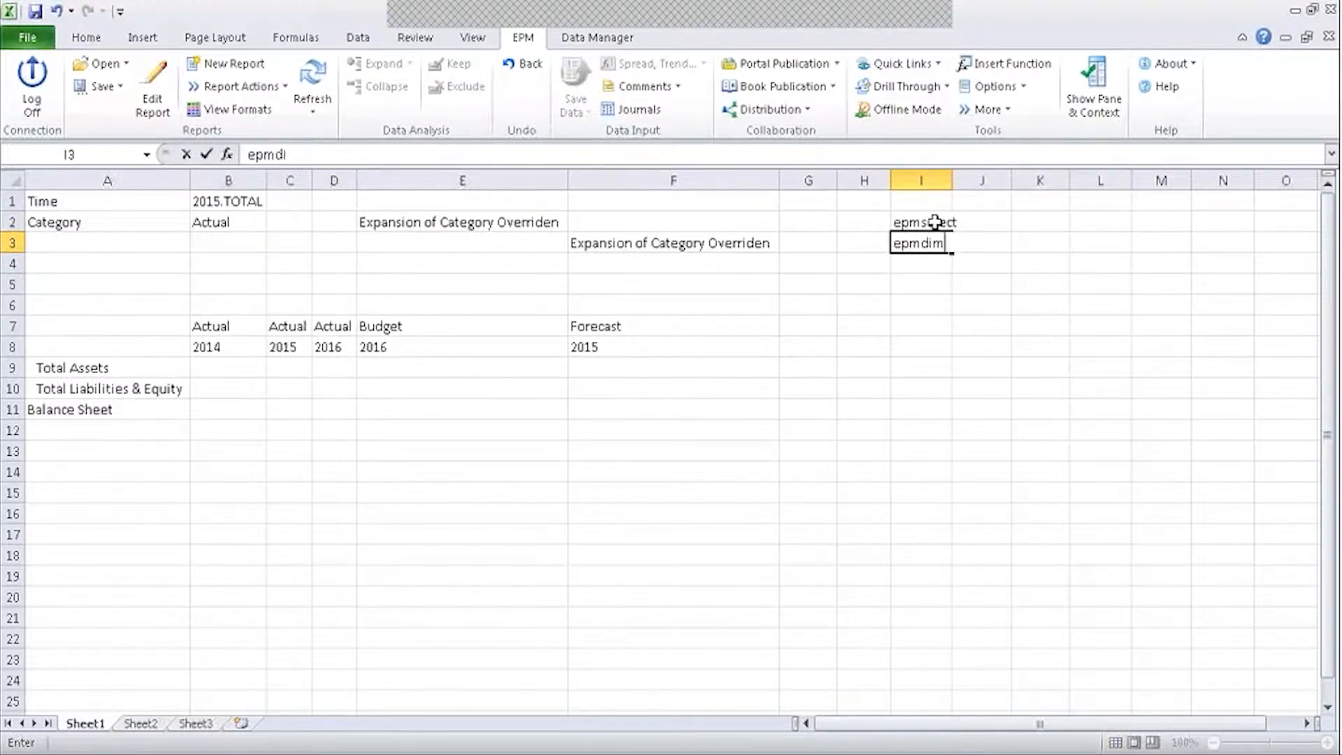
type("mension override")
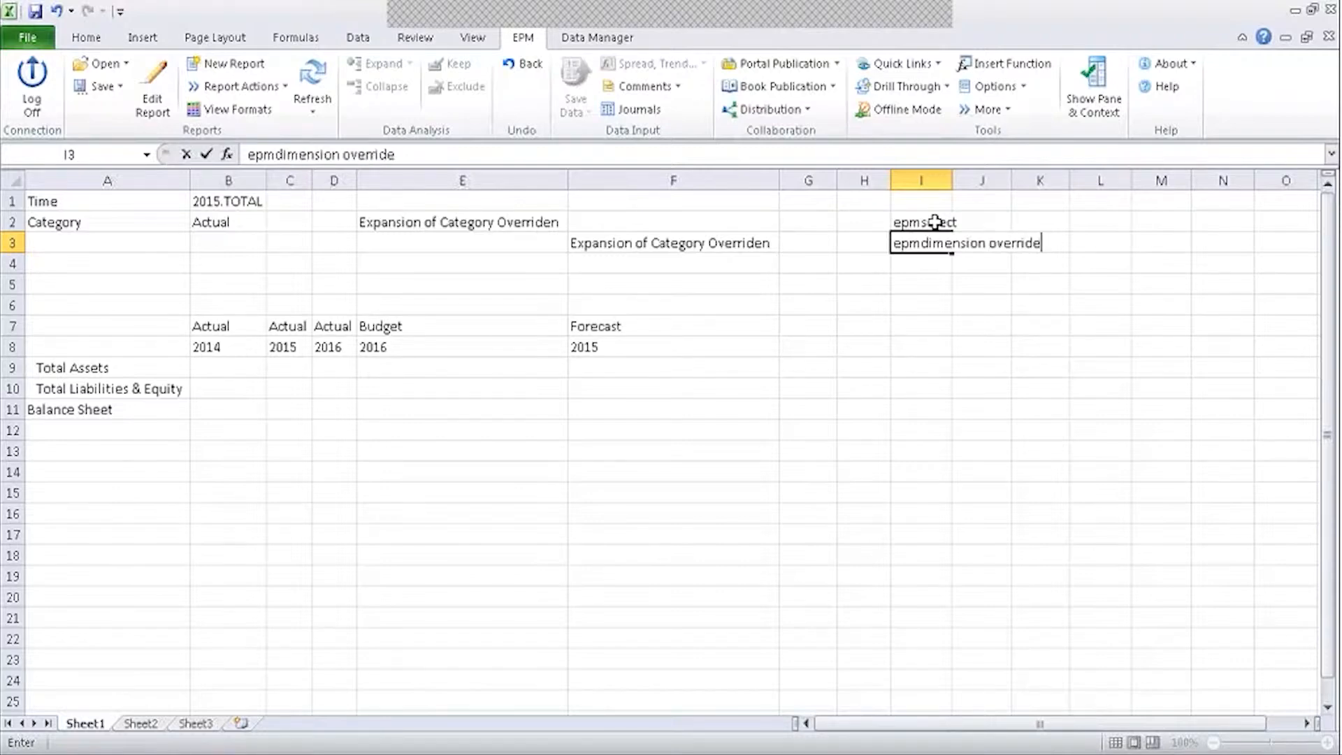
left_click(976, 284)
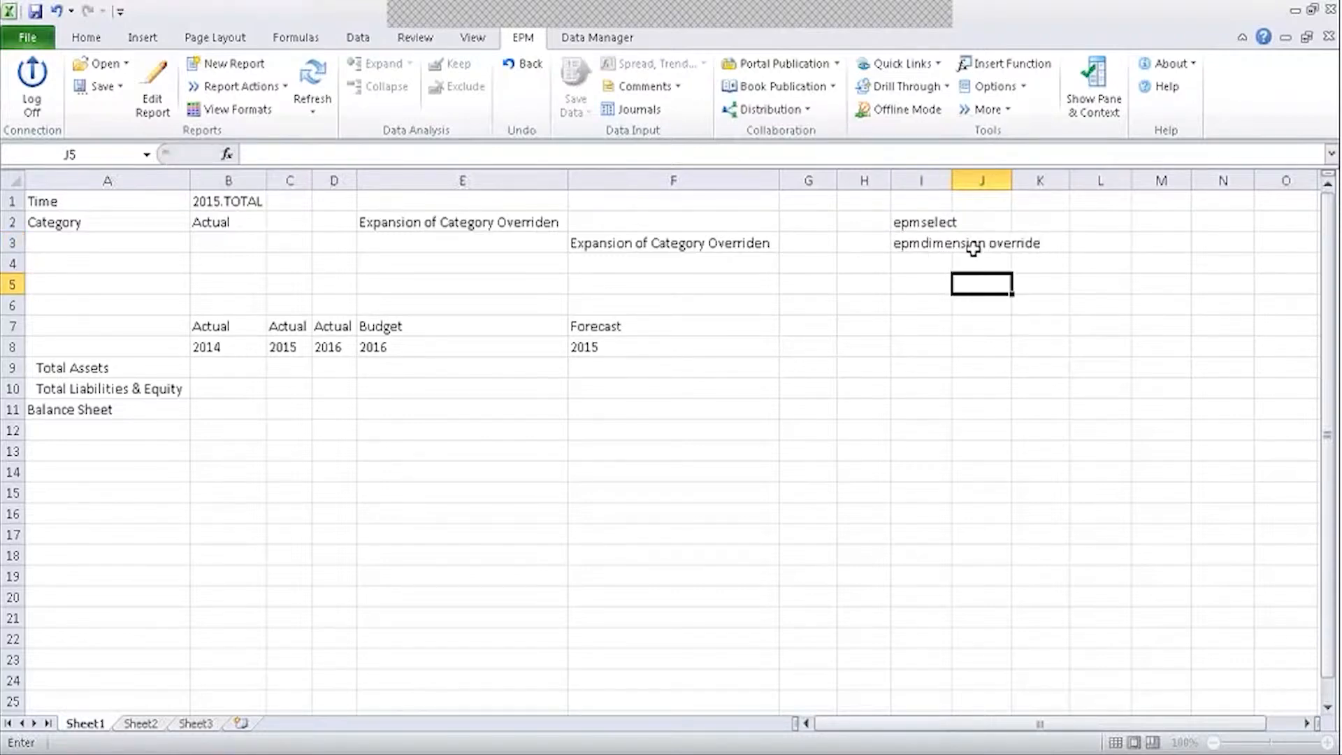
left_click(937, 221)
left_click(530, 152)
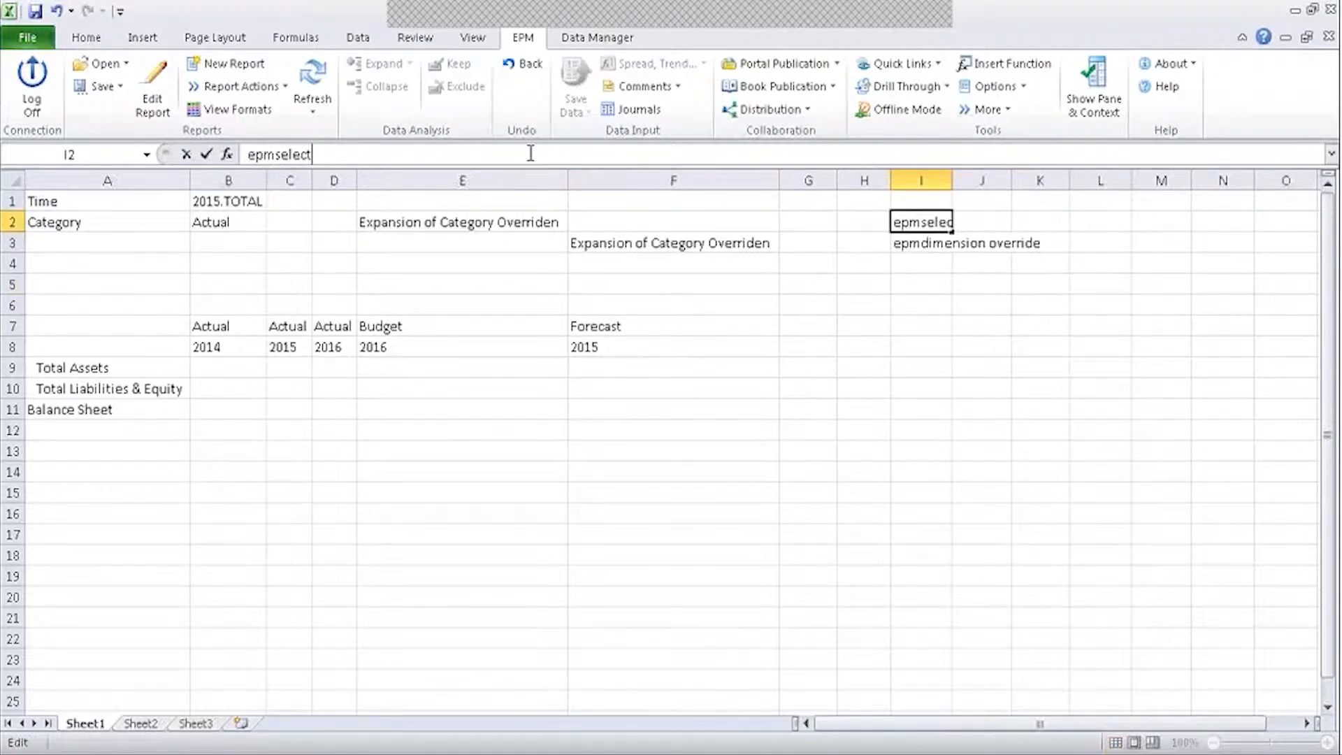
type("member")
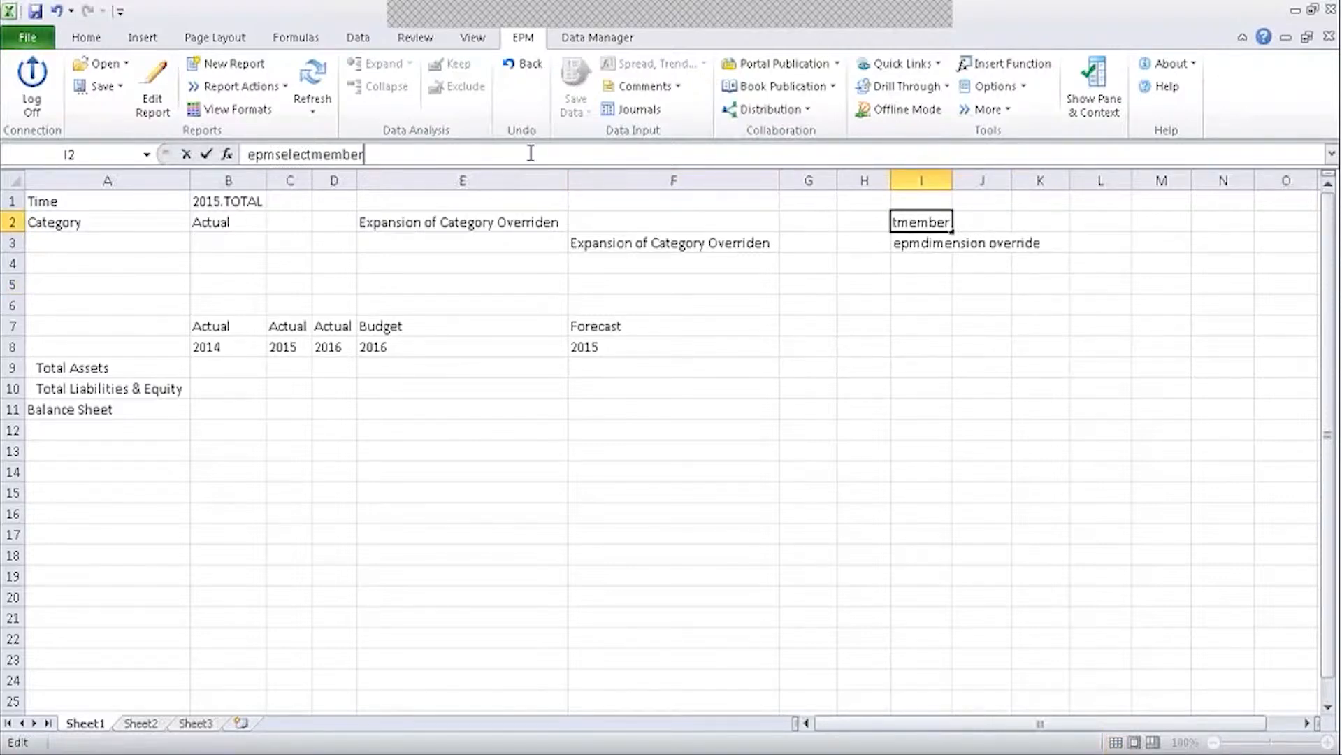
key("Return")
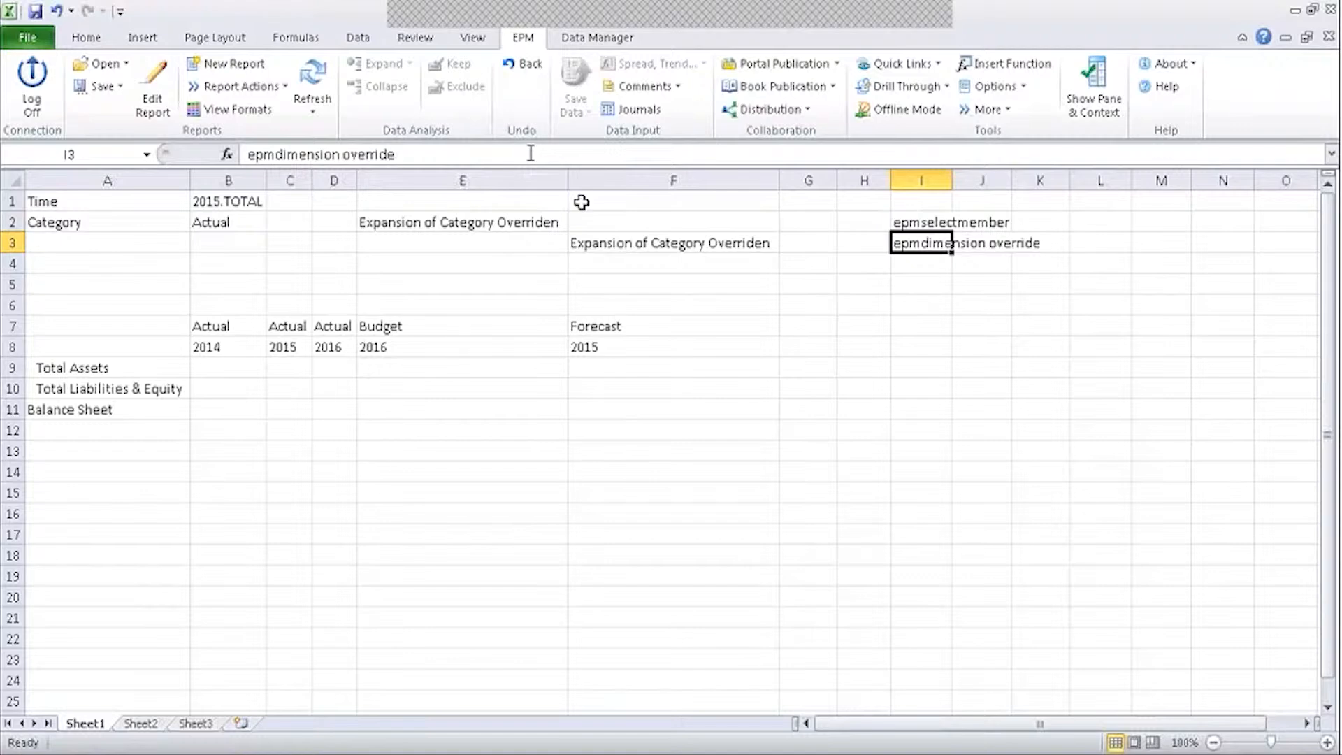
Add the note 'creation multiple reports in EPM' in I4 and show the EPM Formatting Sheet.
left_click(911, 262)
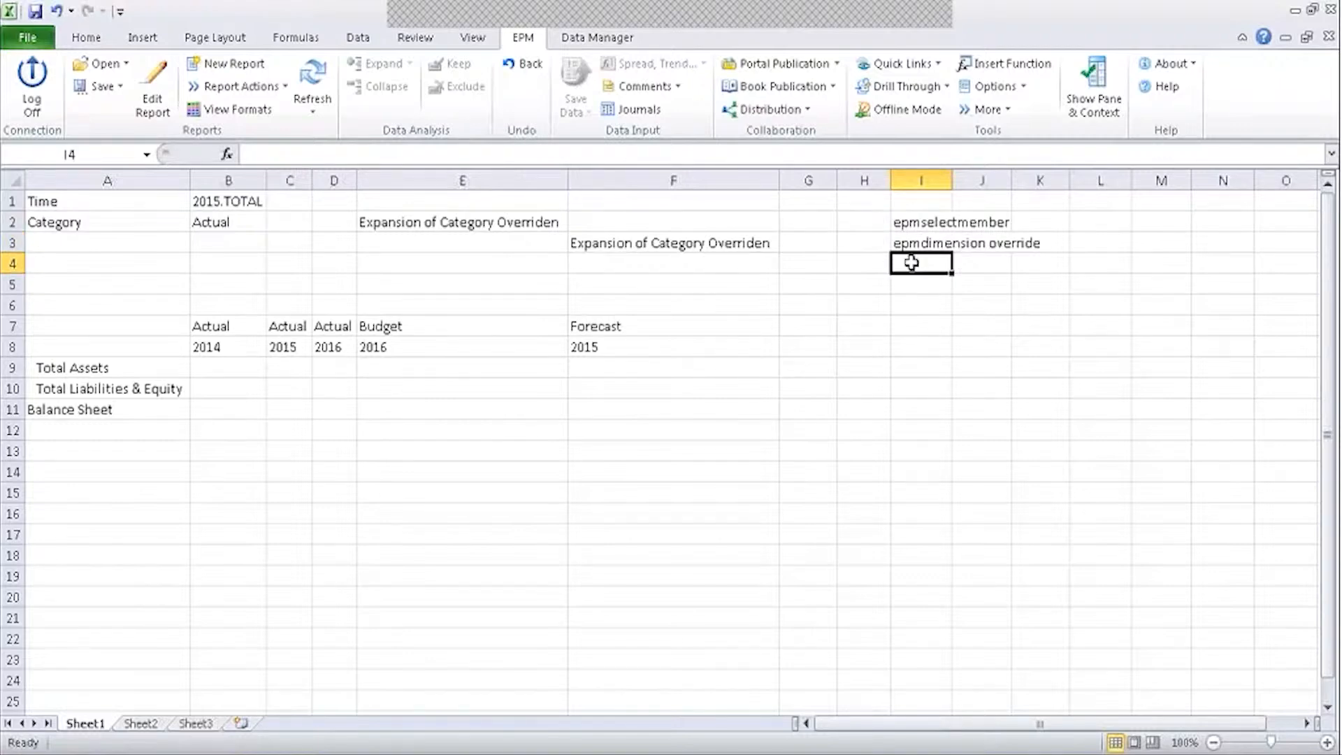
type("createin")
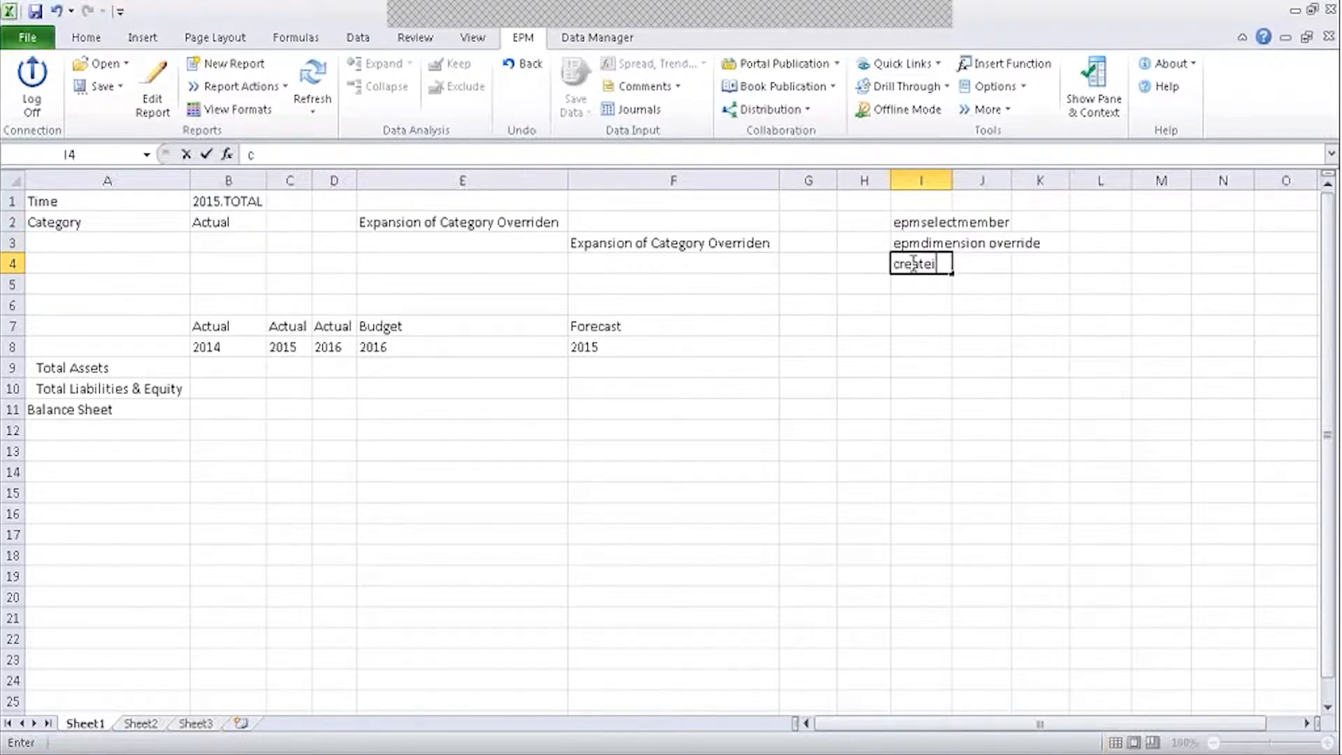
key("BackSpace")
key("BackSpace")
type("ion multiple reports in ")
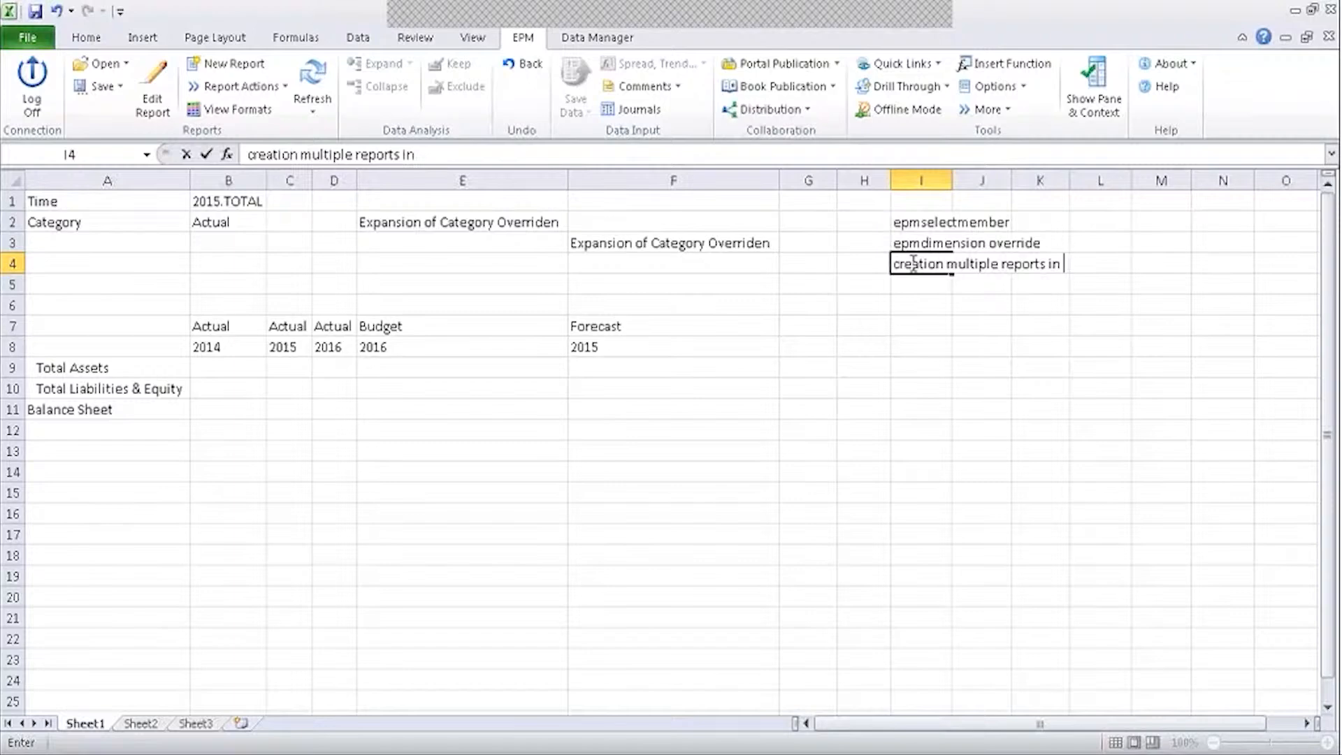
type("EPM")
left_click(898, 312)
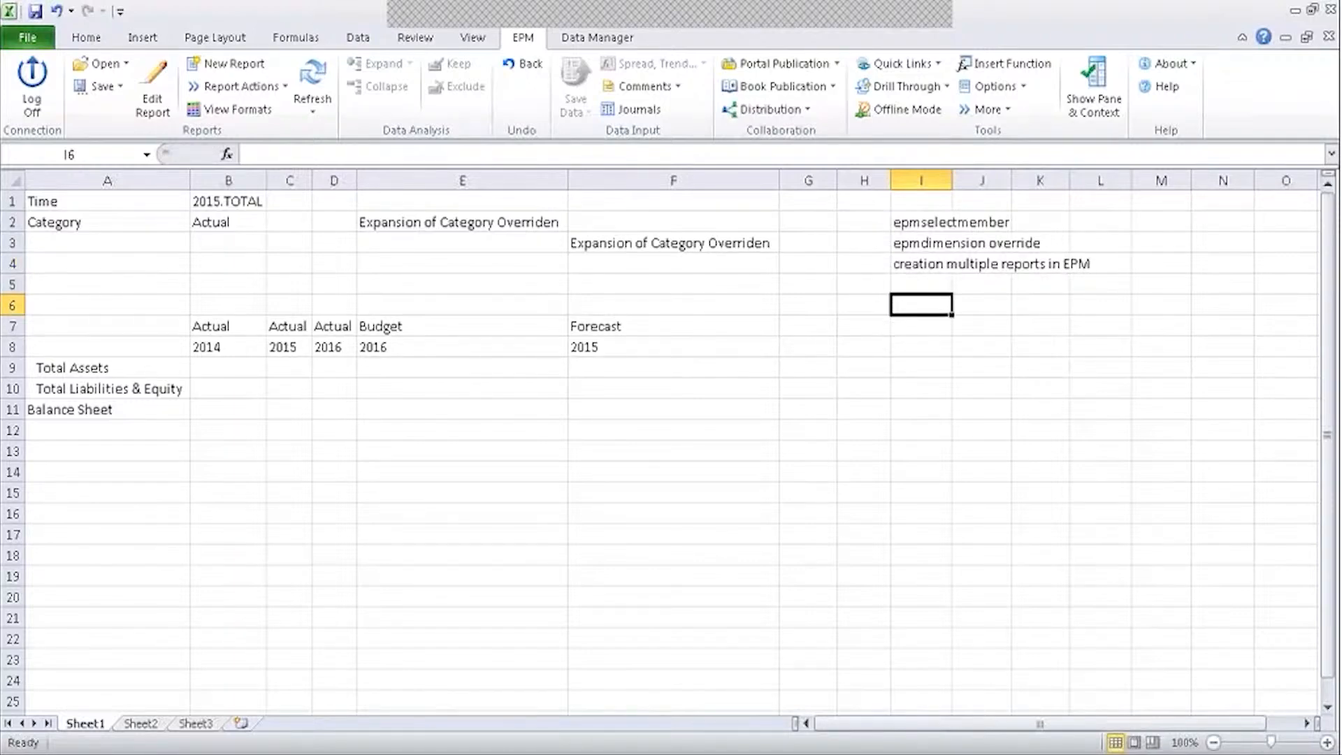
left_click_drag(909, 222, 916, 288)
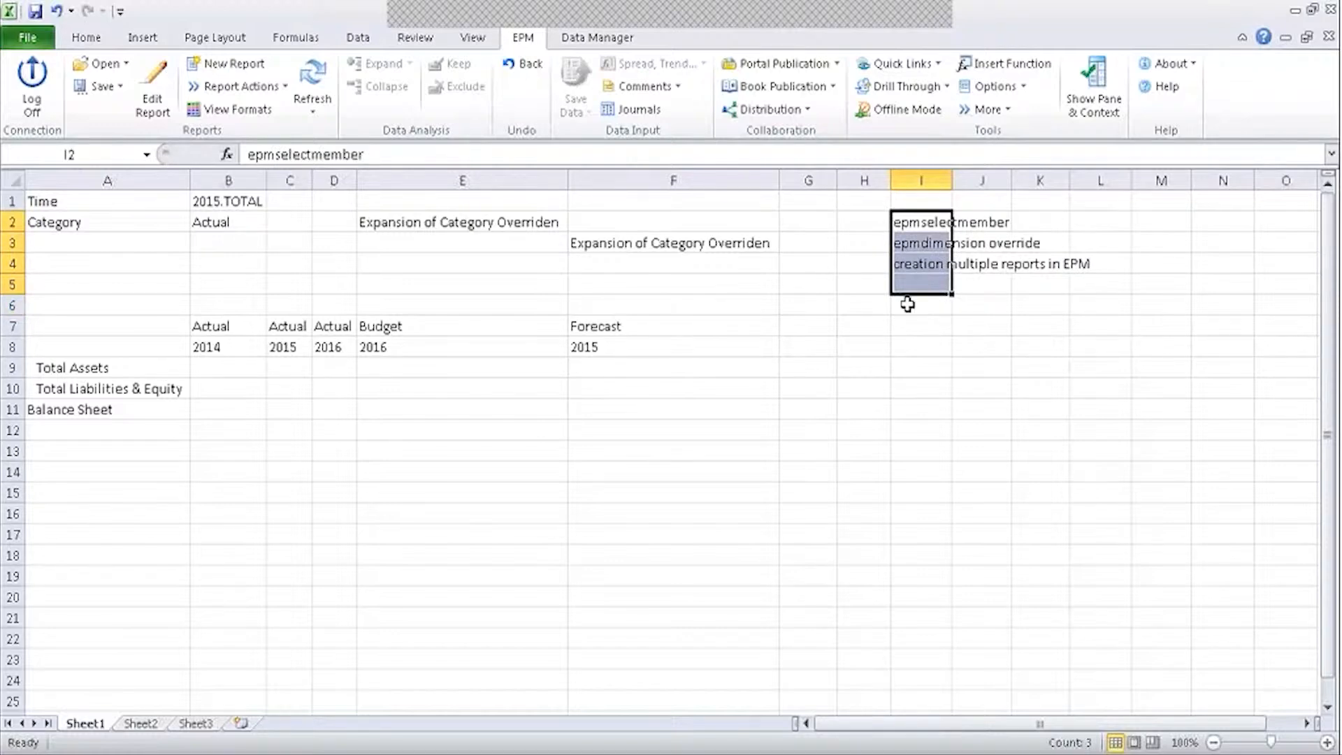
left_click(927, 283)
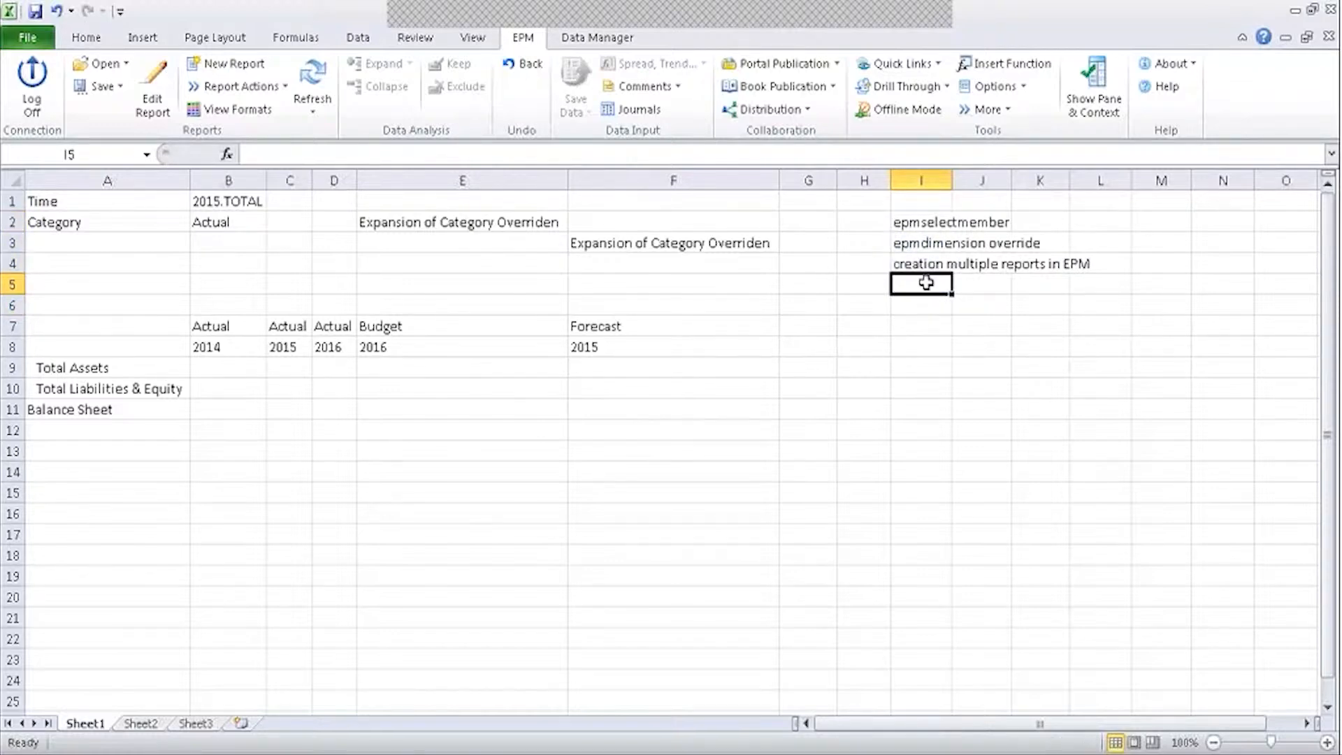
left_click(682, 306)
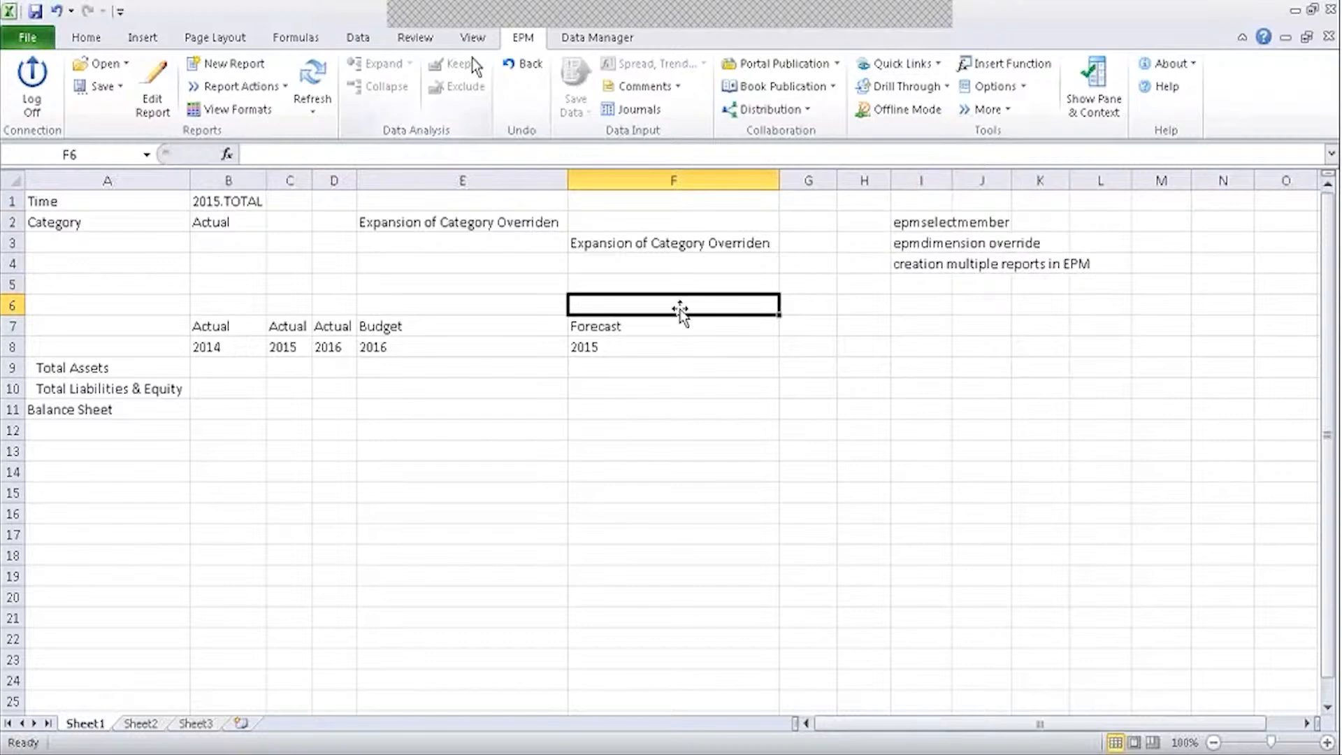
left_click(231, 109)
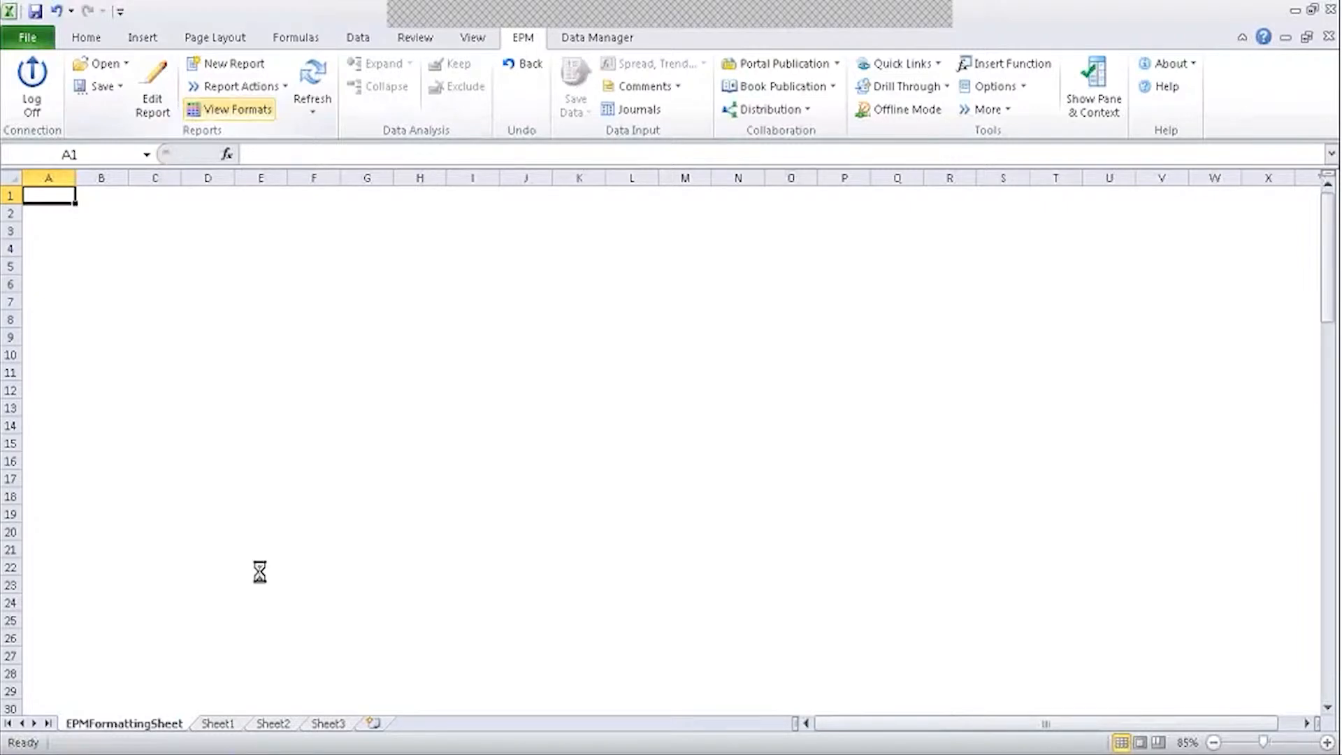
Save the Sheet1 report as the Ref Dimension input form.
left_click(213, 722)
left_click(111, 95)
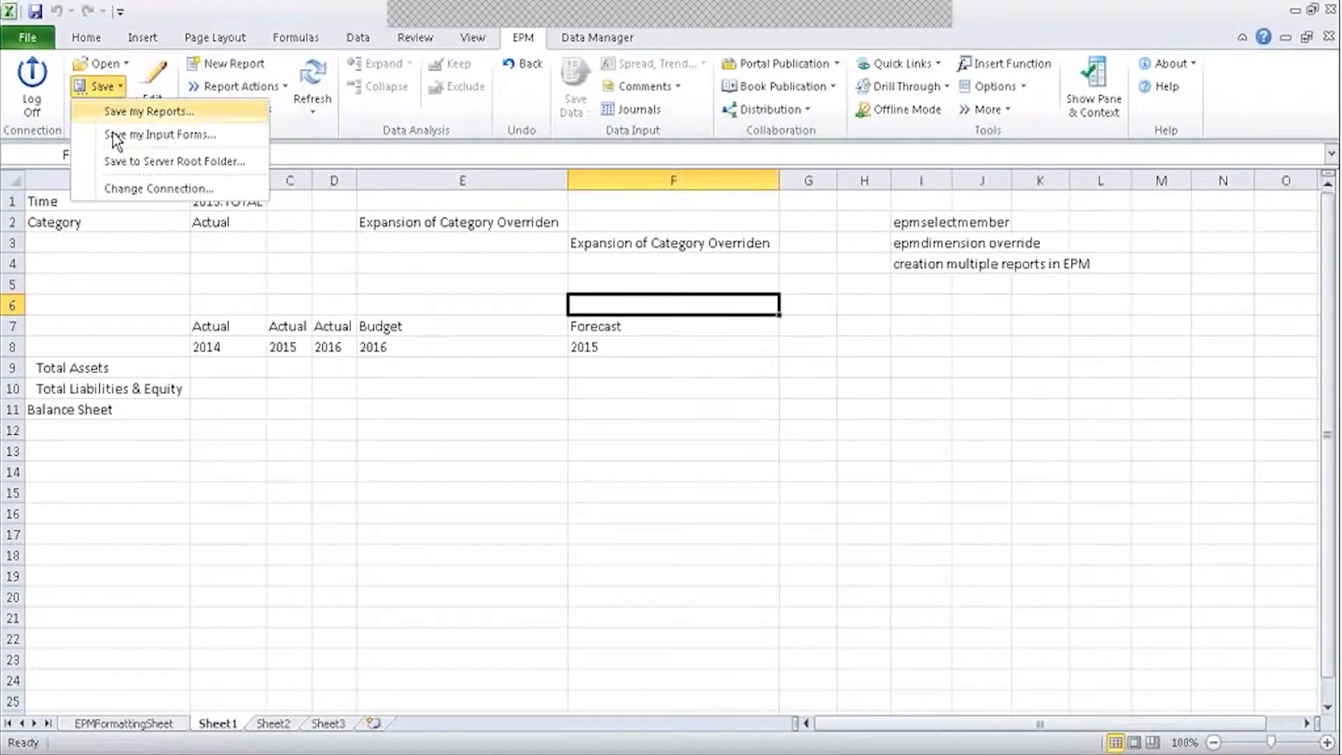
left_click(139, 134)
left_click(238, 143)
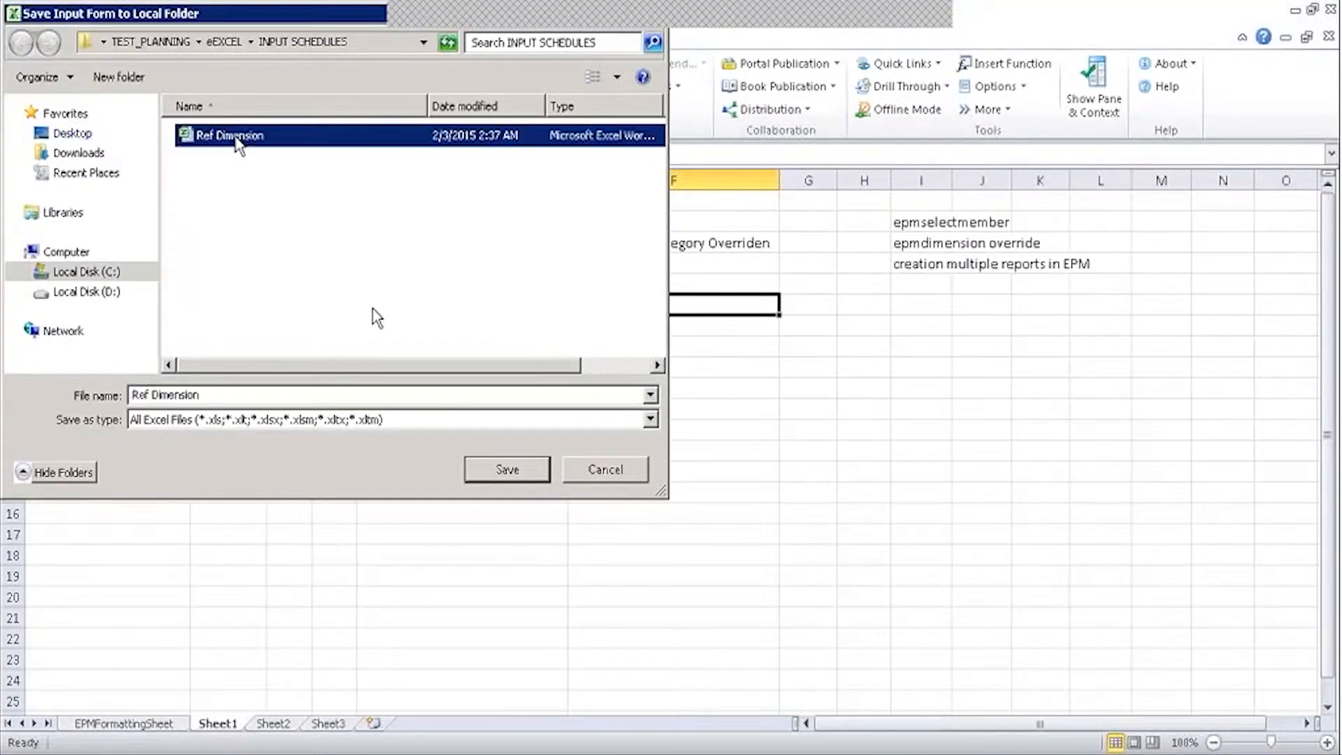
left_click(500, 472)
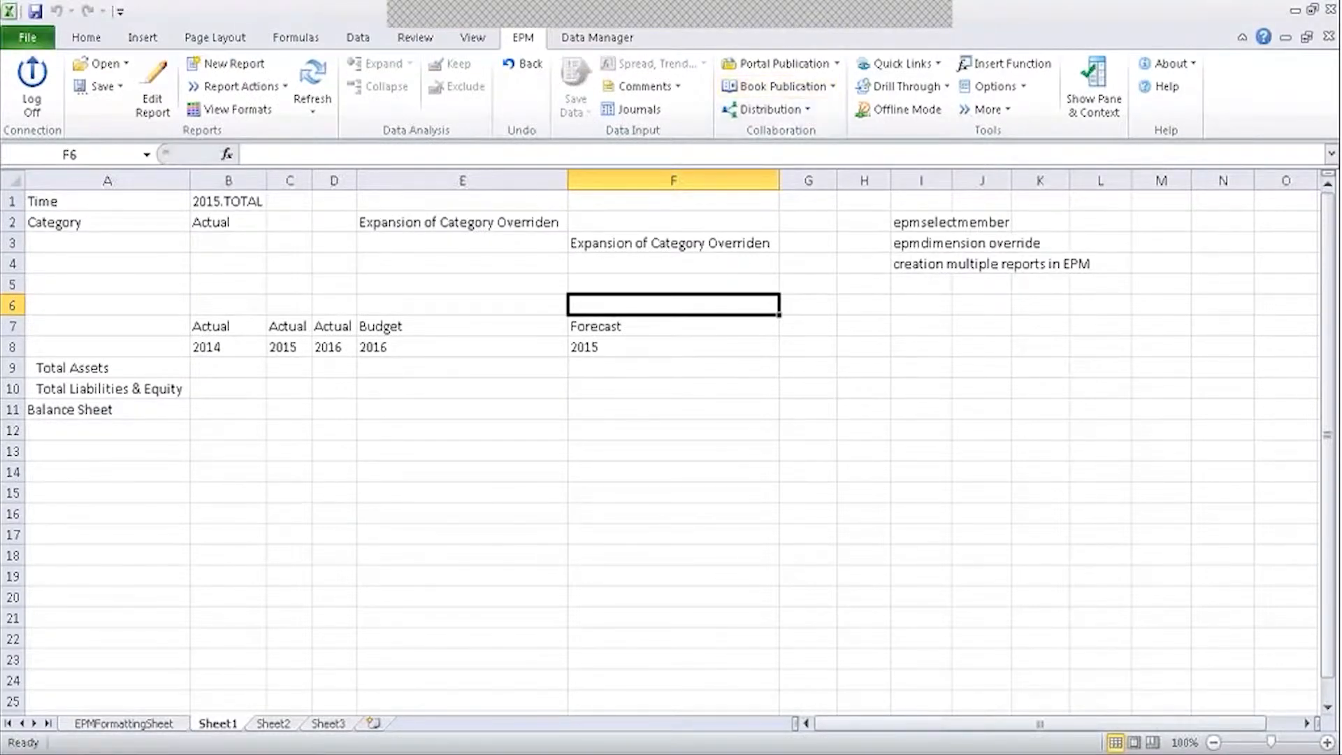
Move the I2:I4 notes to Sheet2 starting at B3.
left_click_drag(921, 225, 923, 265)
key("ctrl+c")
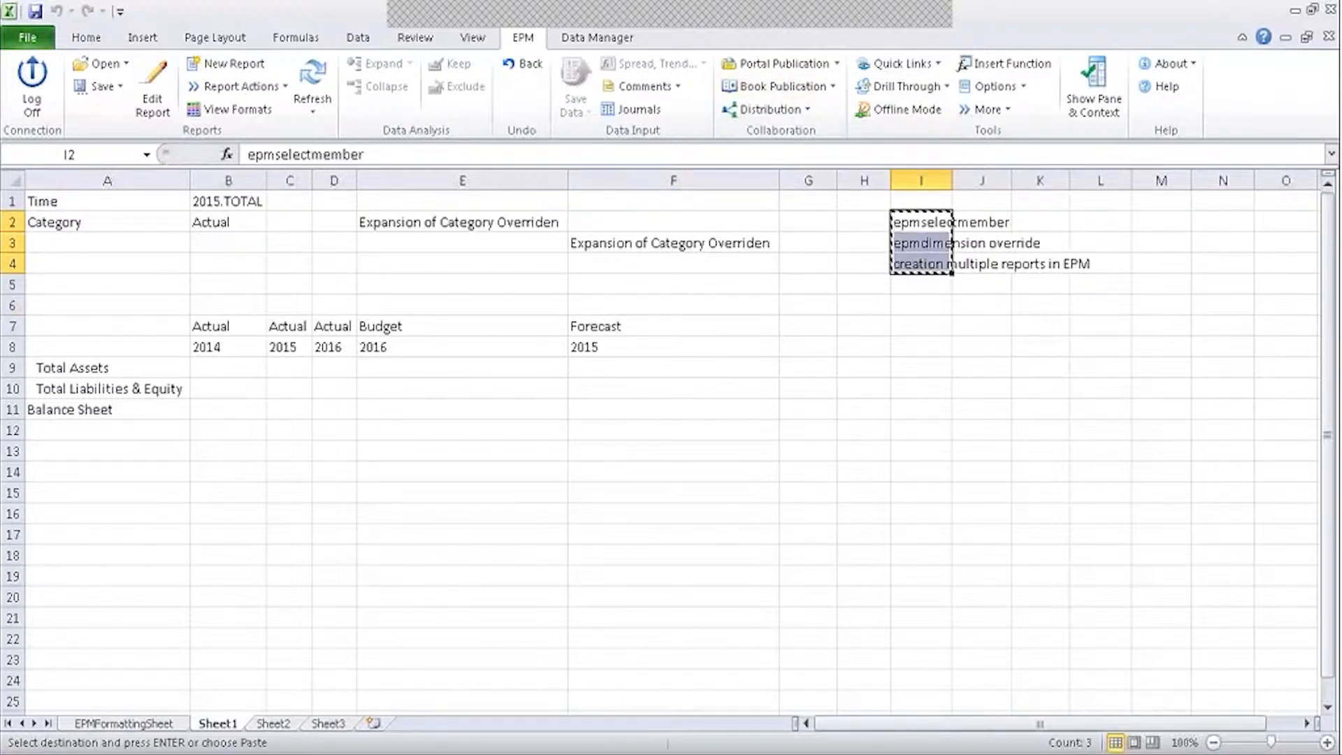
left_click(273, 721)
left_click(143, 244)
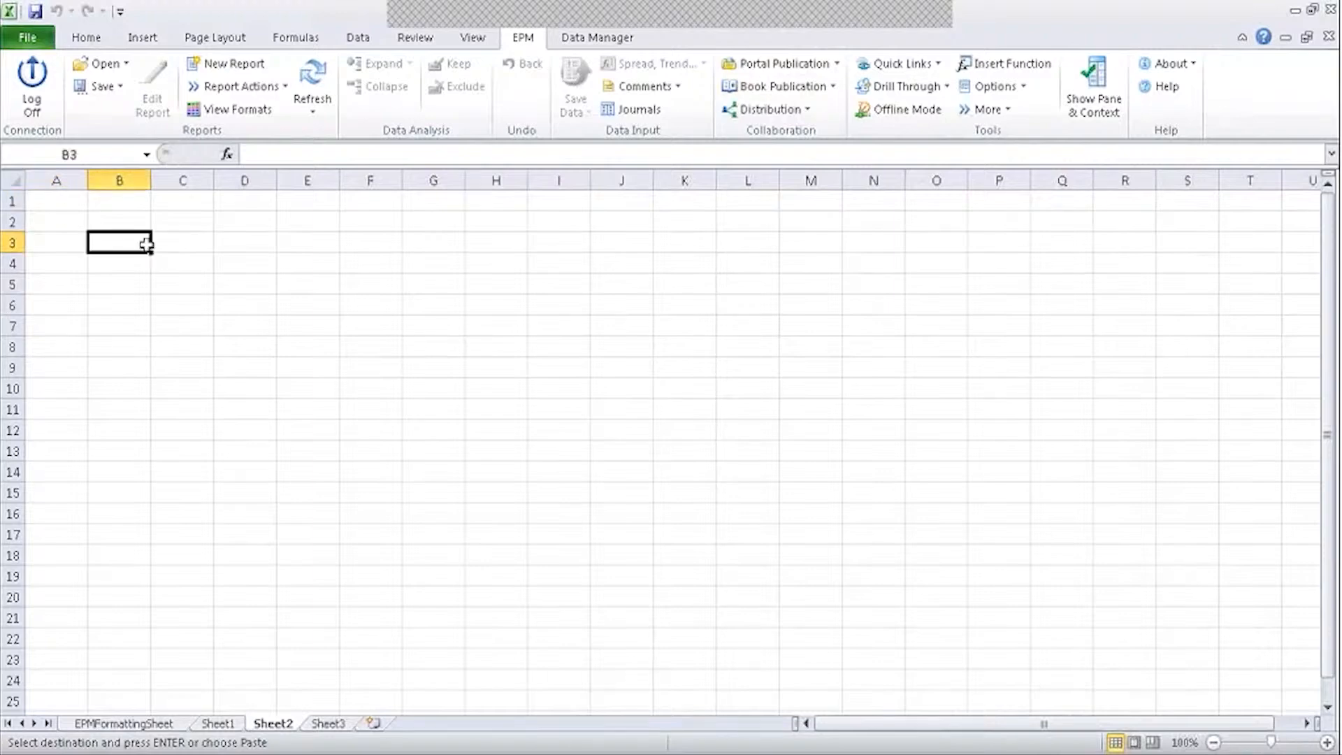
key("Return")
Save the report over the Ref Dimension input form again.
left_click(218, 724)
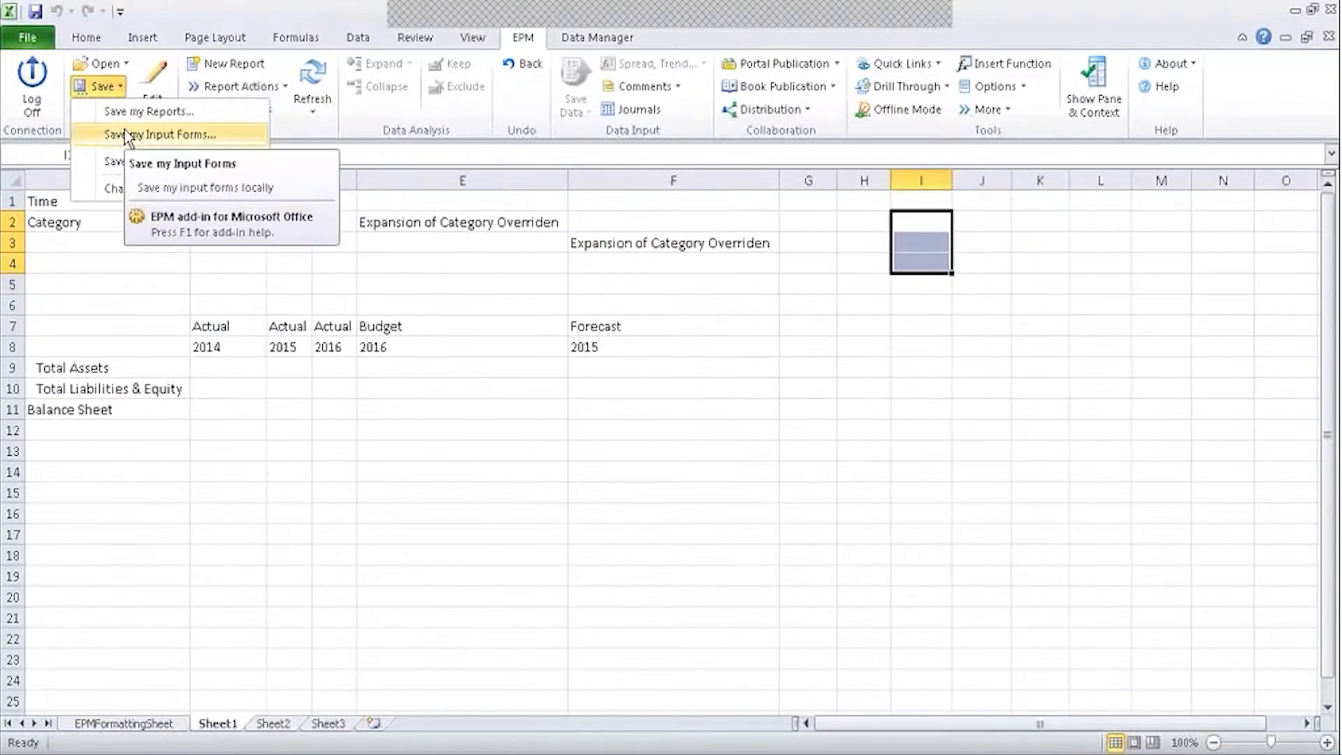
left_click(125, 128)
left_click(240, 135)
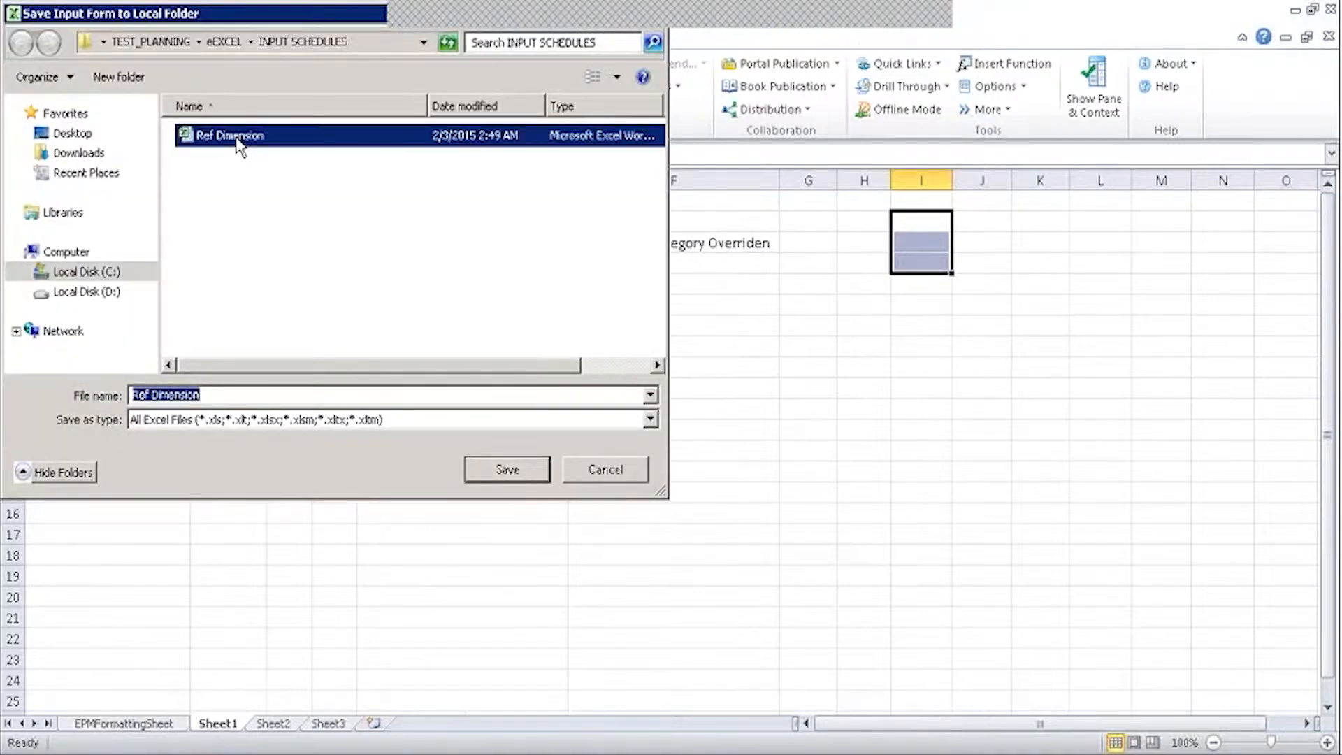
left_click(504, 467)
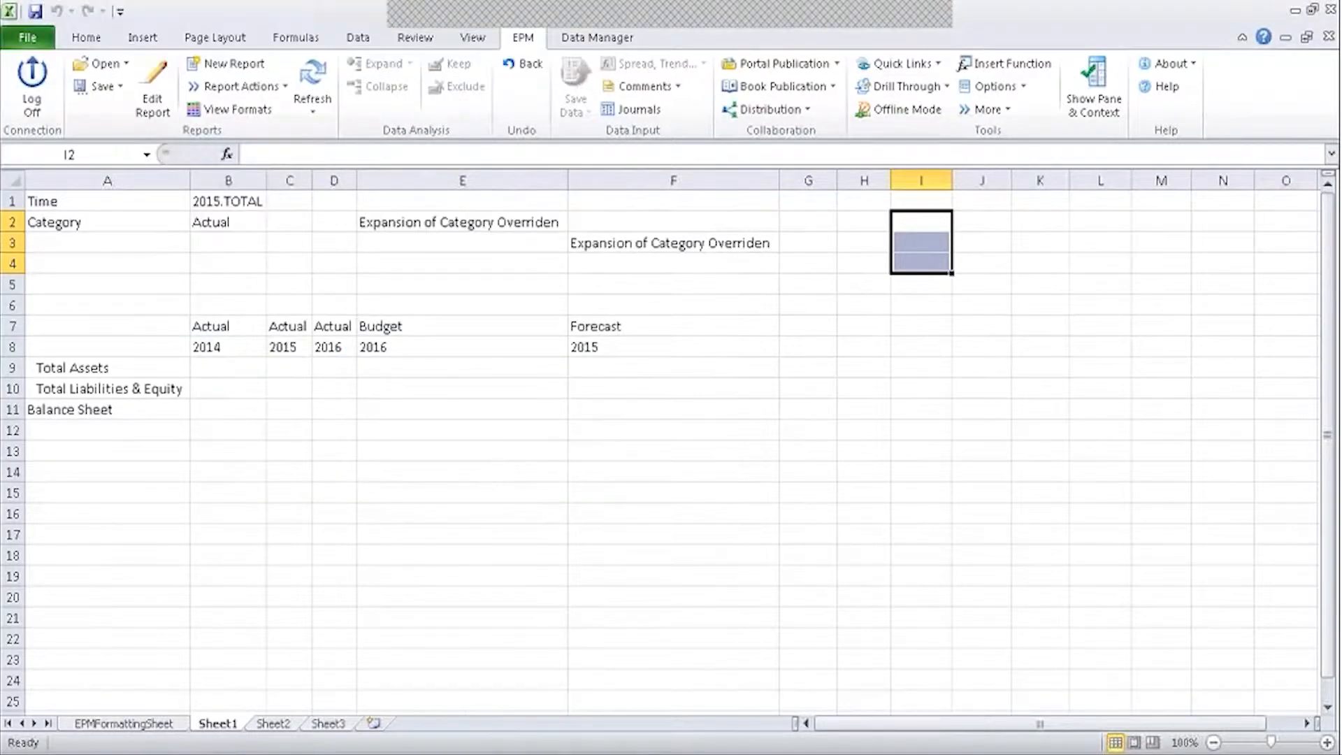
left_click(265, 180)
left_click_drag(312, 180, 312, 179)
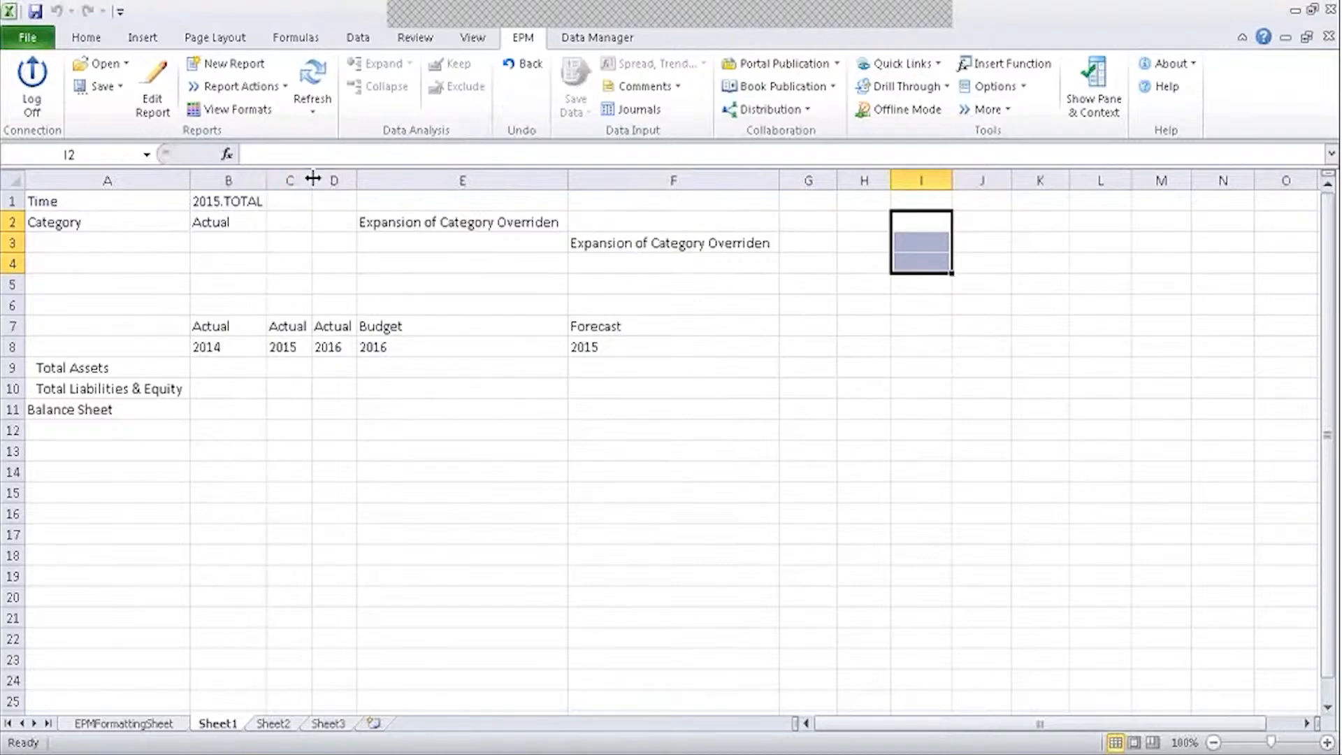
left_click(649, 249)
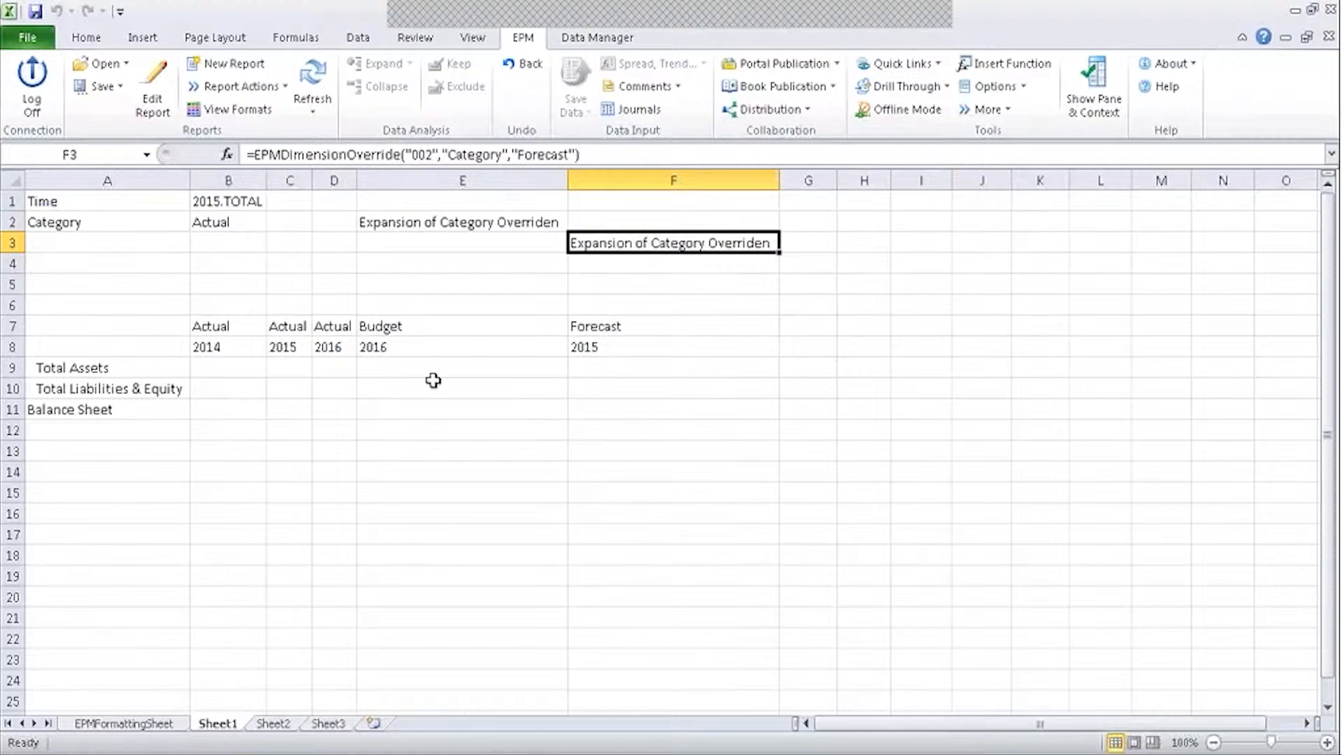
left_click(341, 344)
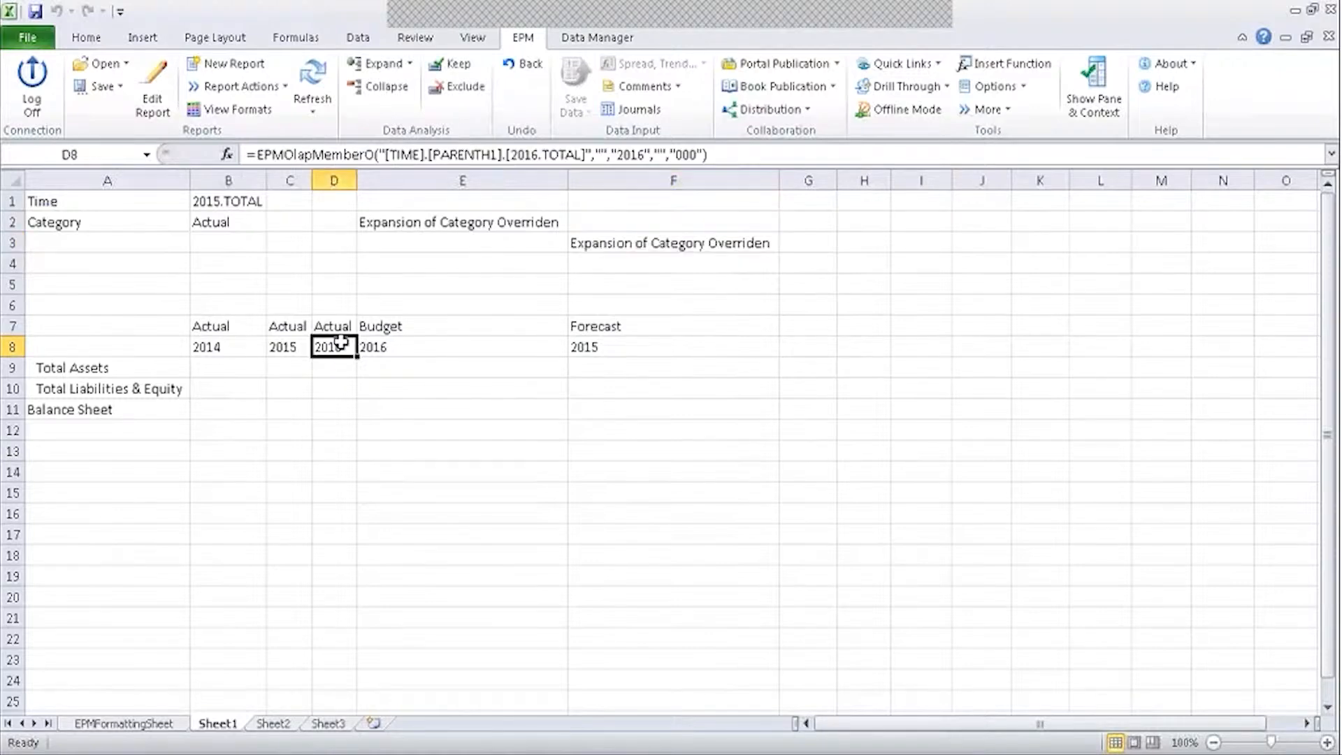
left_click(414, 342)
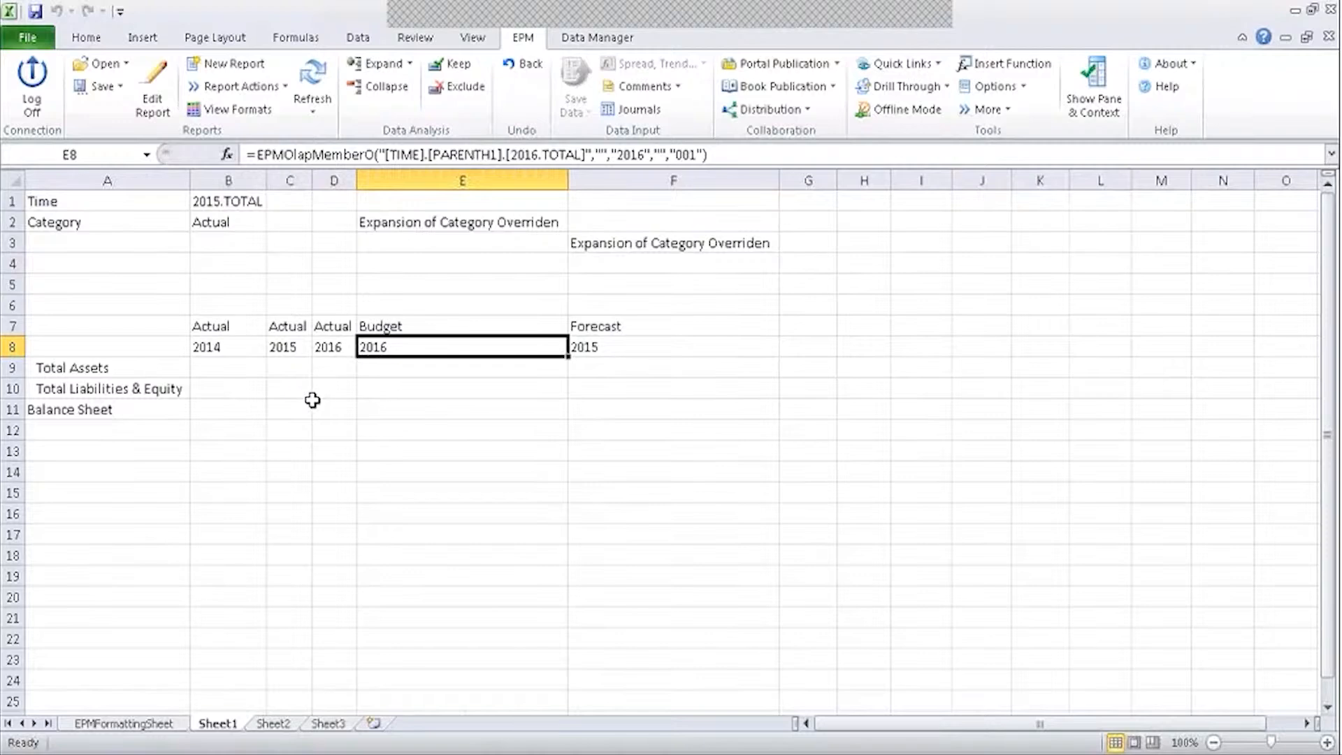
left_click(240, 345)
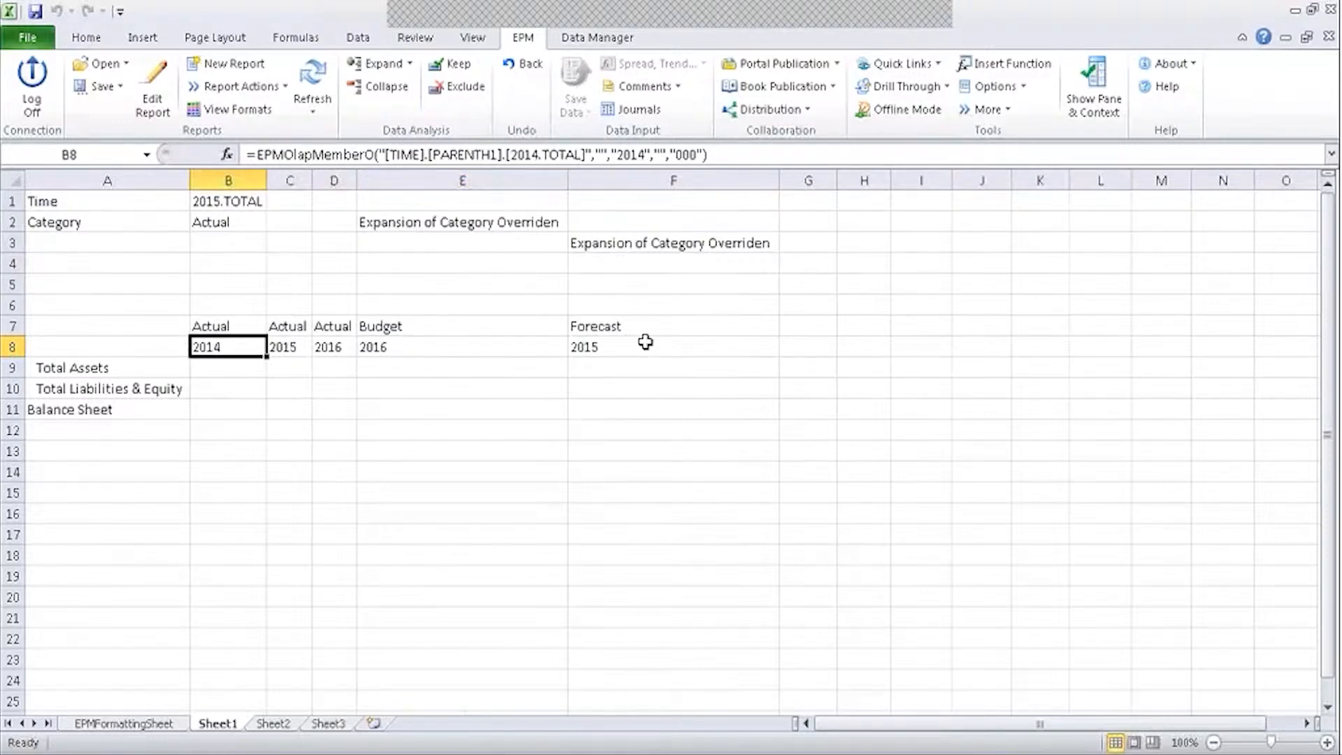
Start a =Sheet2 reference in B4, then cancel it so B4 stays empty.
left_click(210, 261)
type("=")
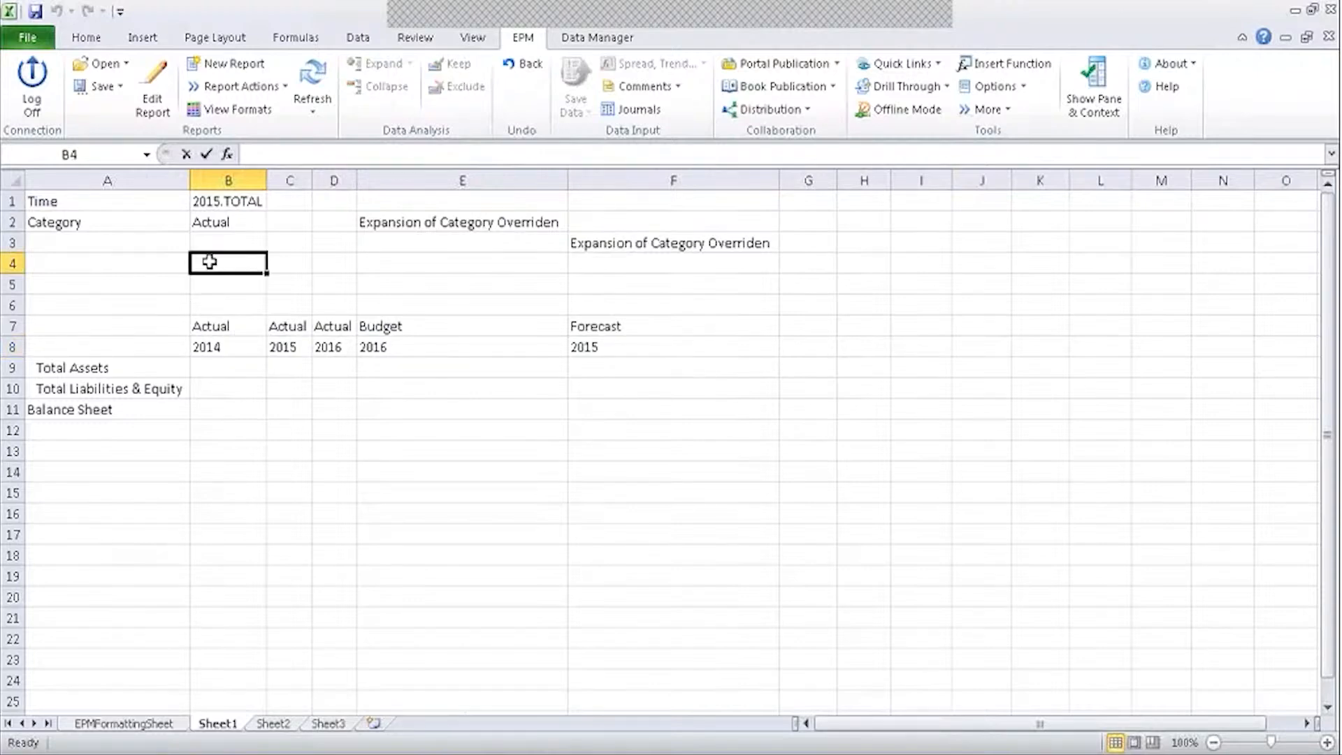
type("Sheet")
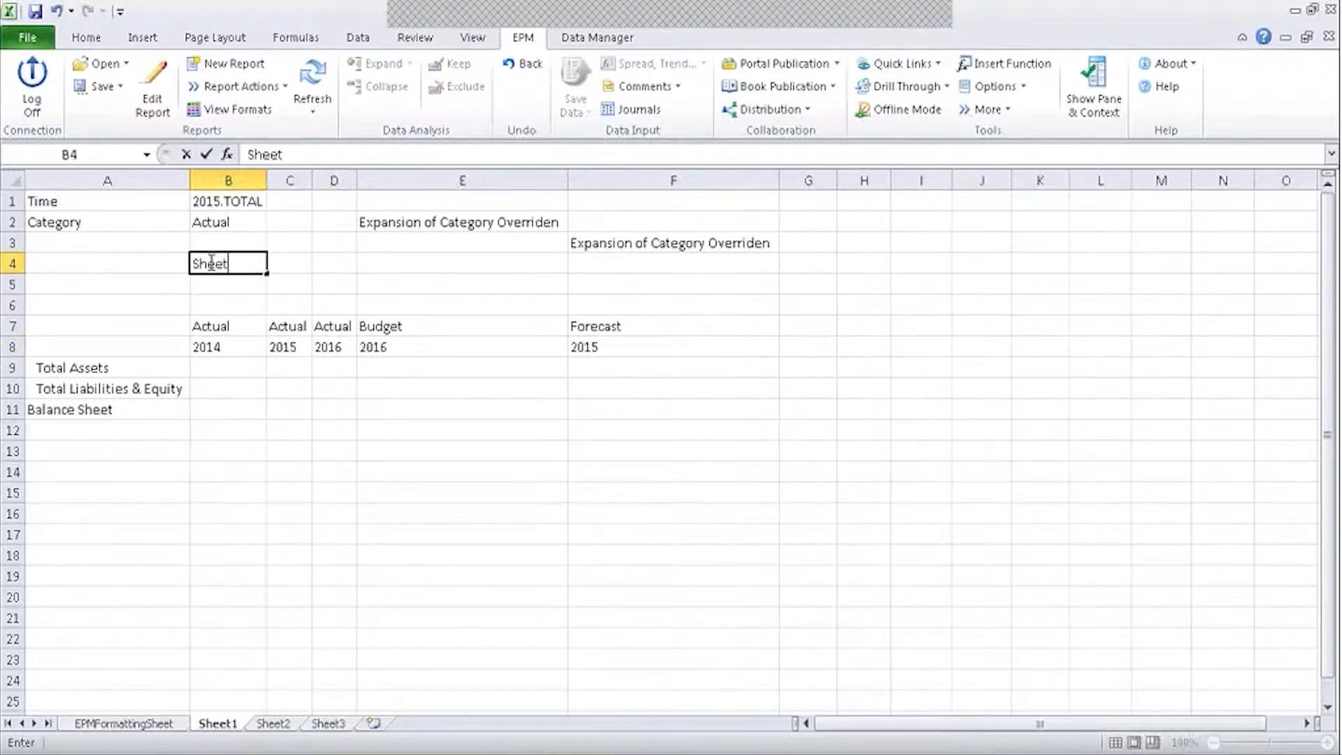
type("2")
key("Escape")
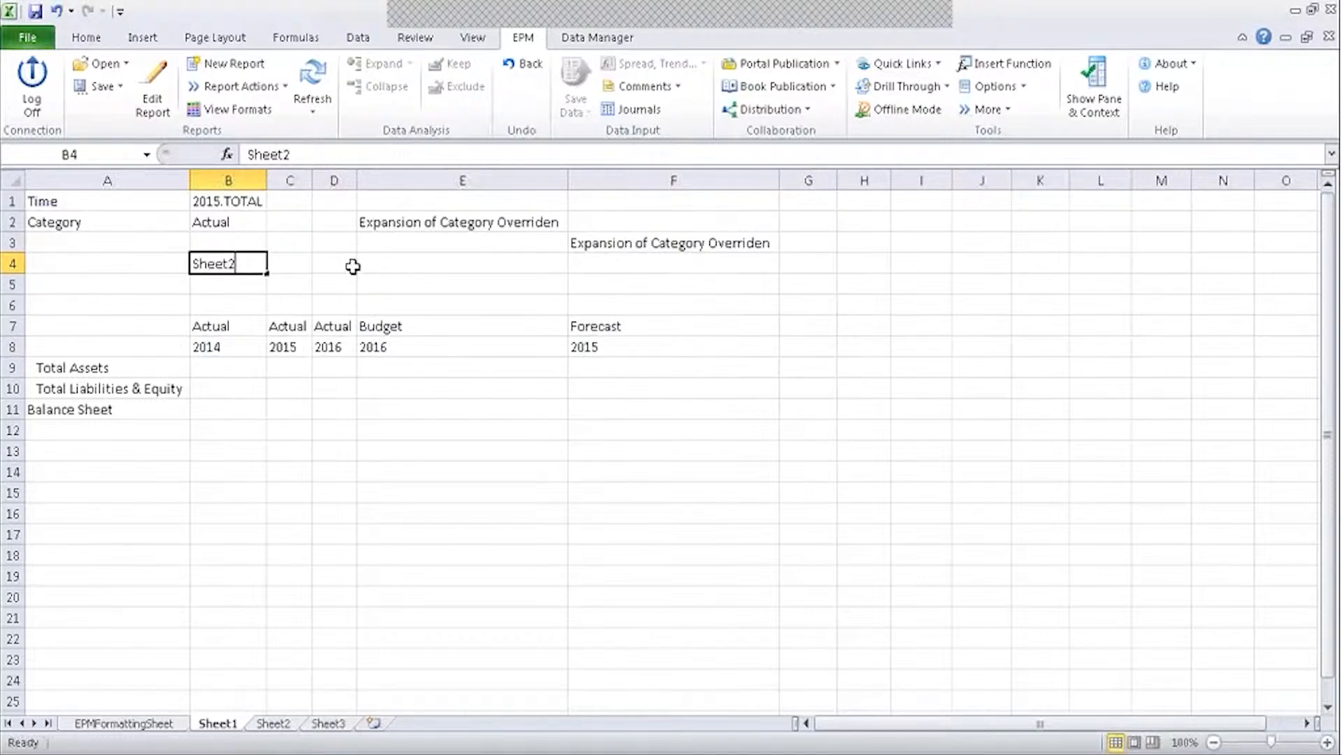
left_click(162, 301)
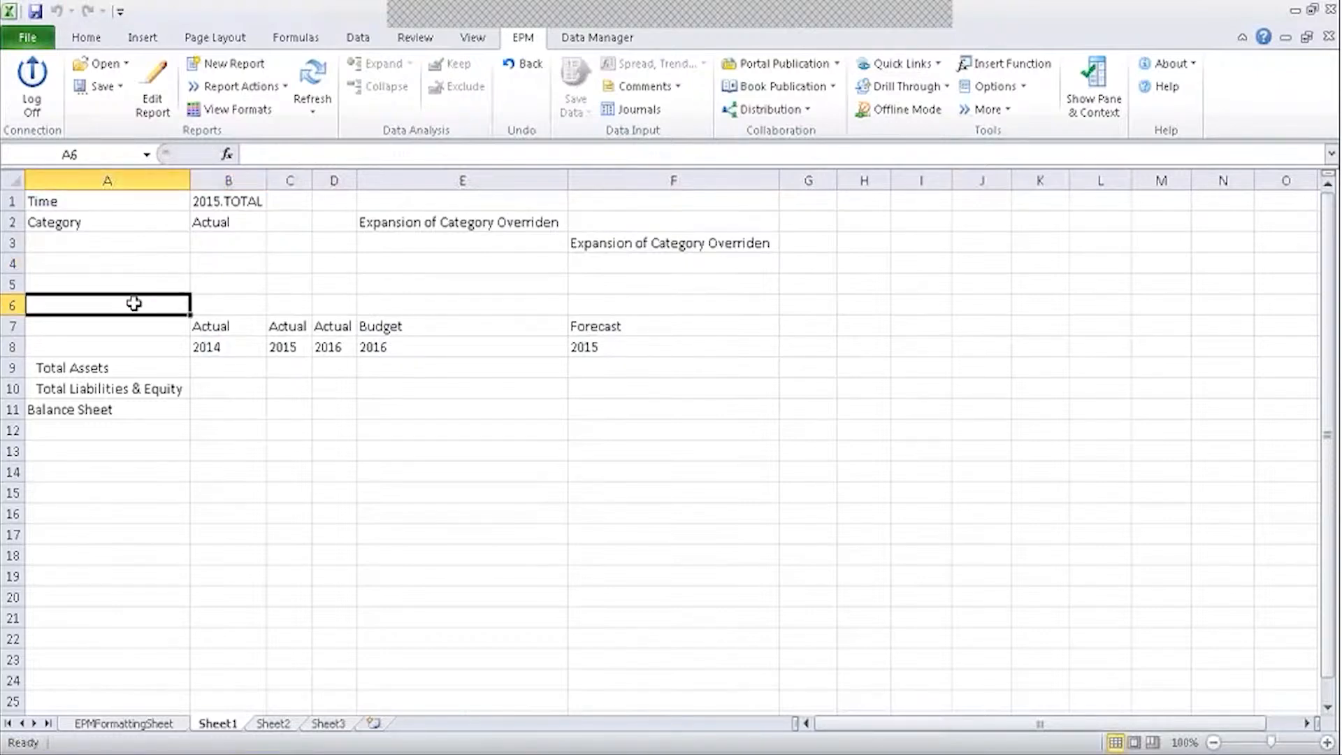
left_click(214, 350)
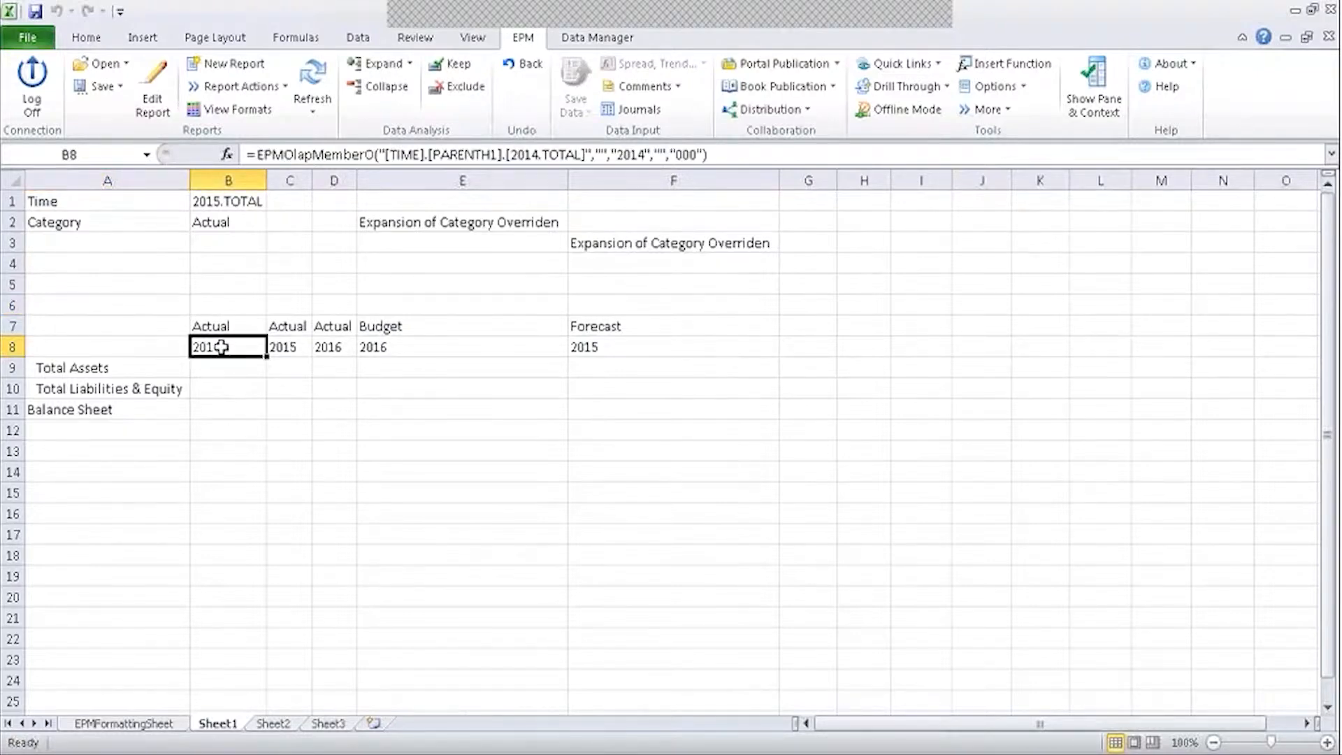
left_click(243, 270)
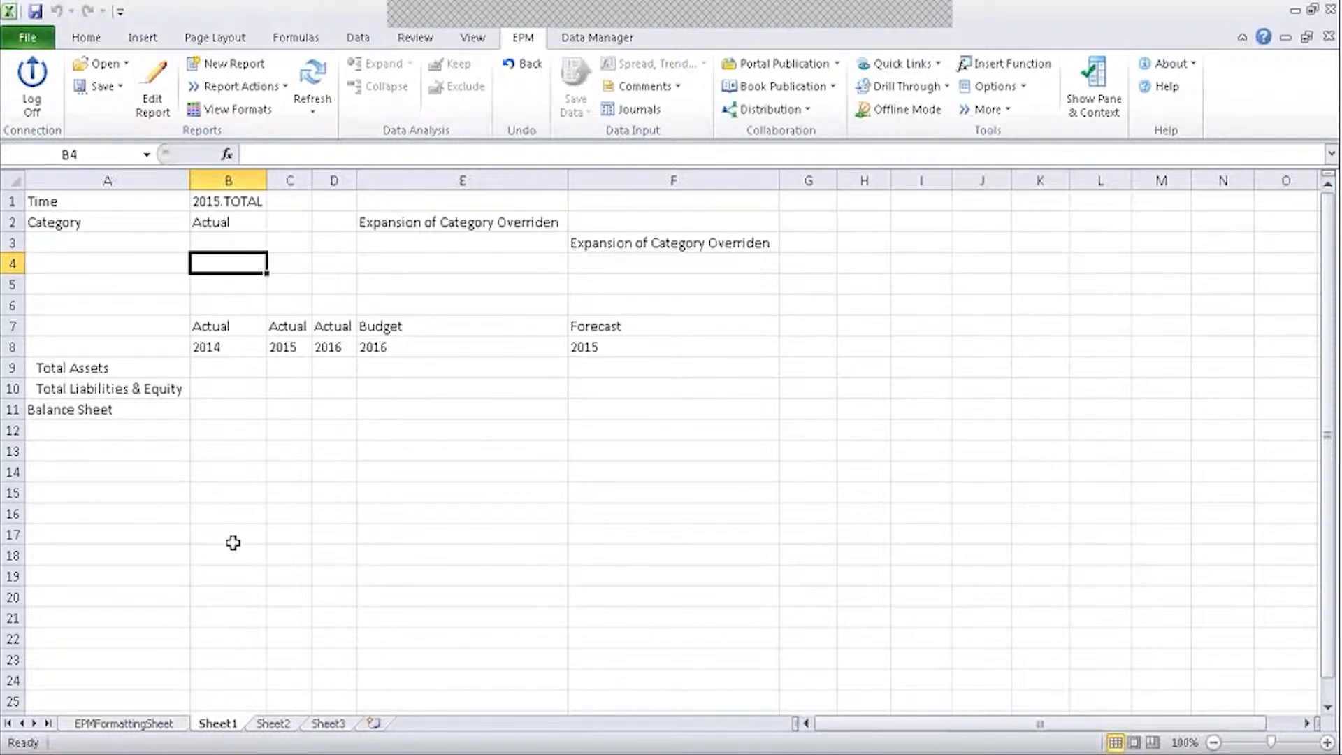
Expand Total Liabilities & Equity into its children and 2014 into quarters Q1–Q4.
left_click(115, 387)
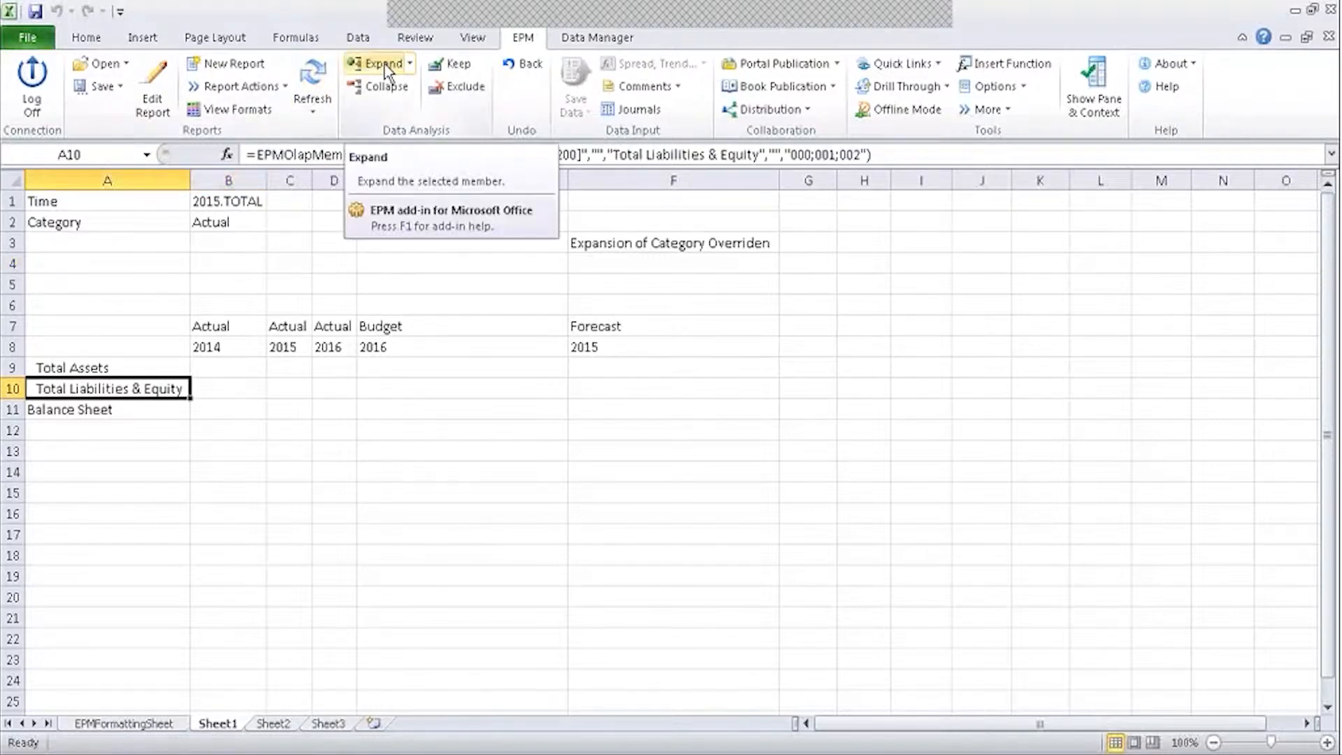
left_click(385, 70)
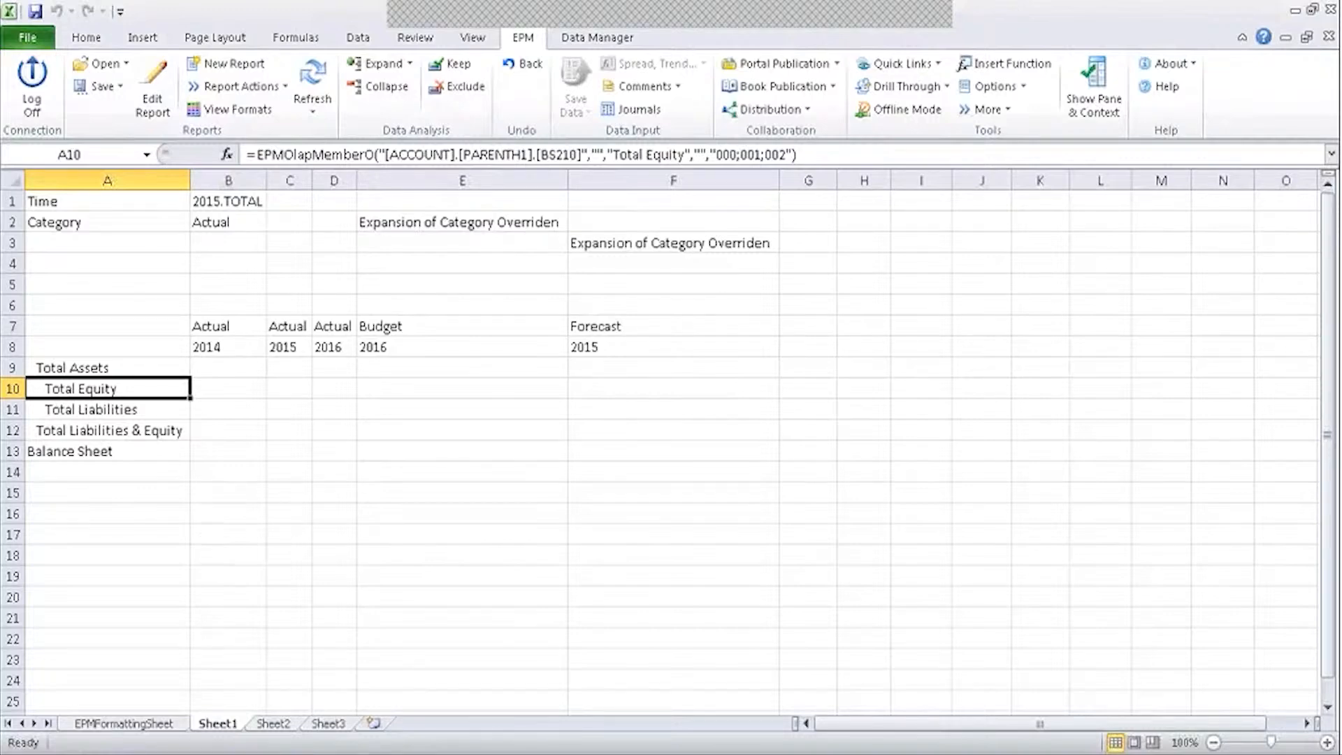
left_click(249, 350)
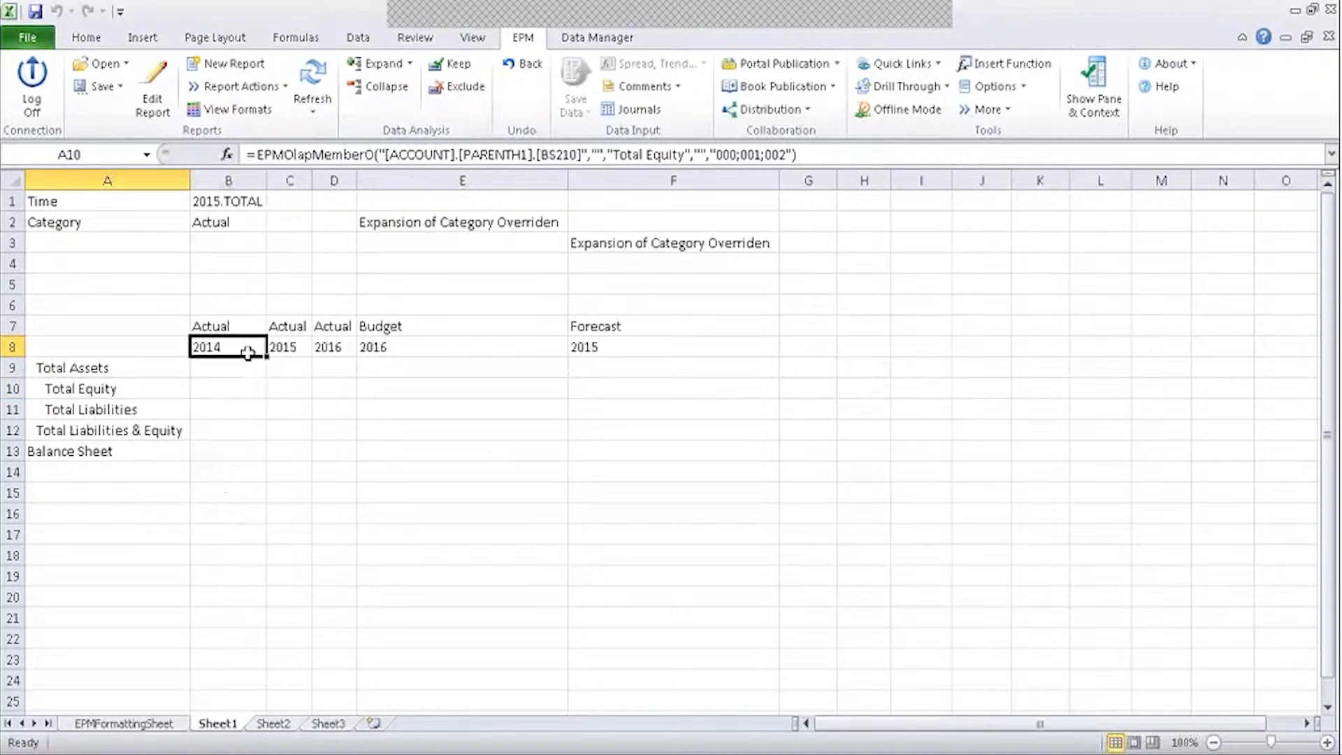
left_click(378, 65)
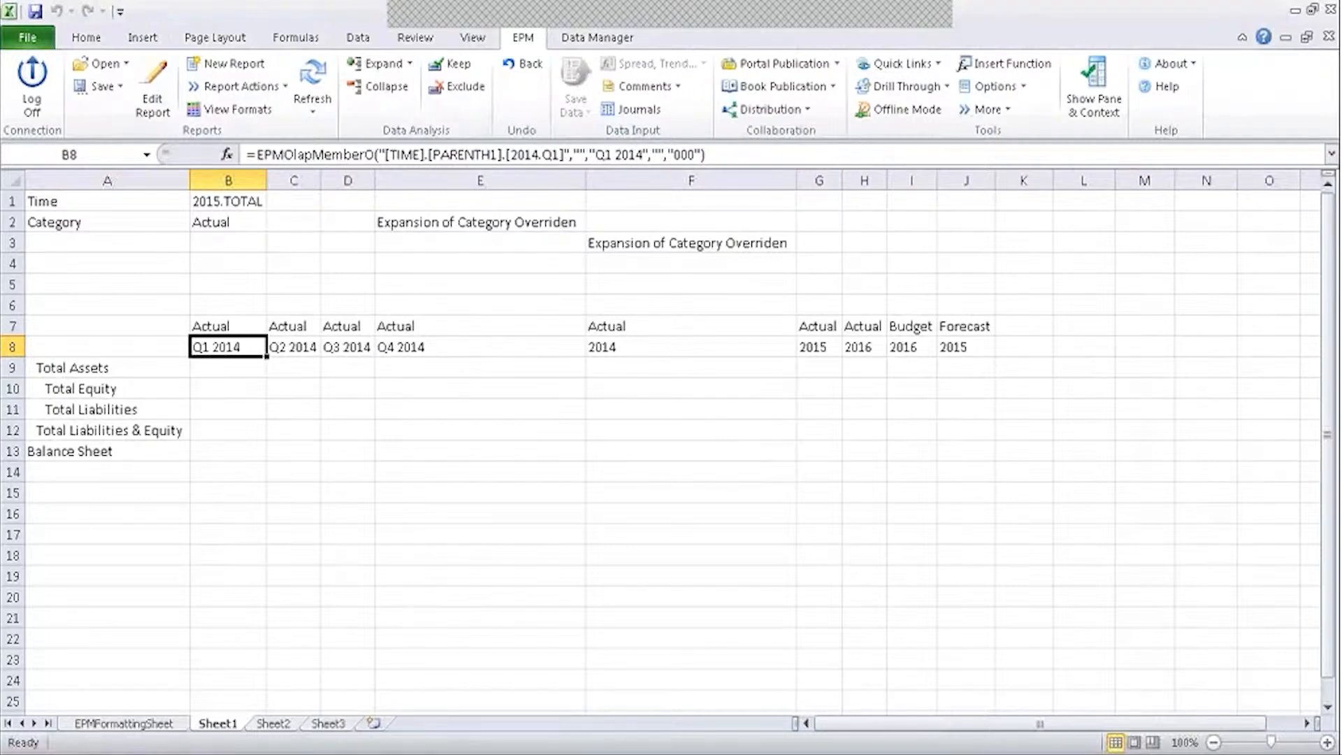
left_click_drag(585, 181, 439, 218)
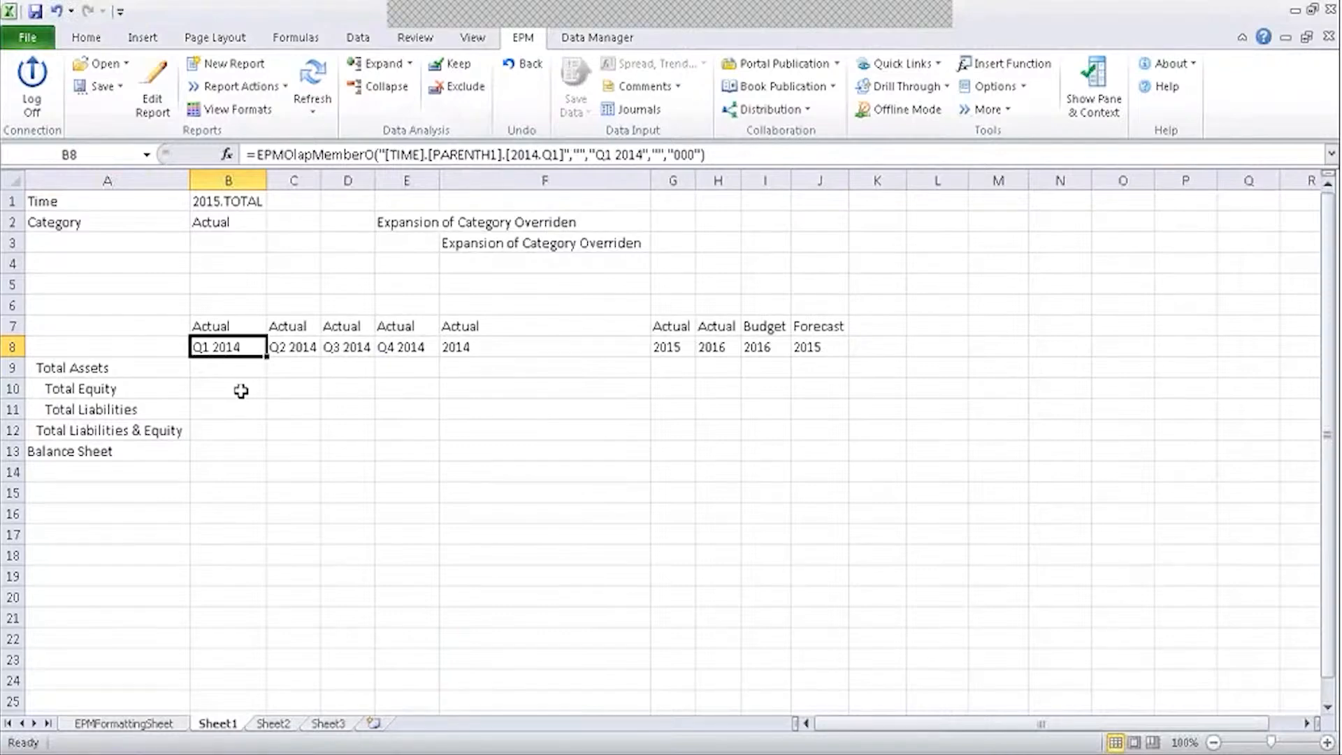
left_click_drag(223, 332, 419, 487)
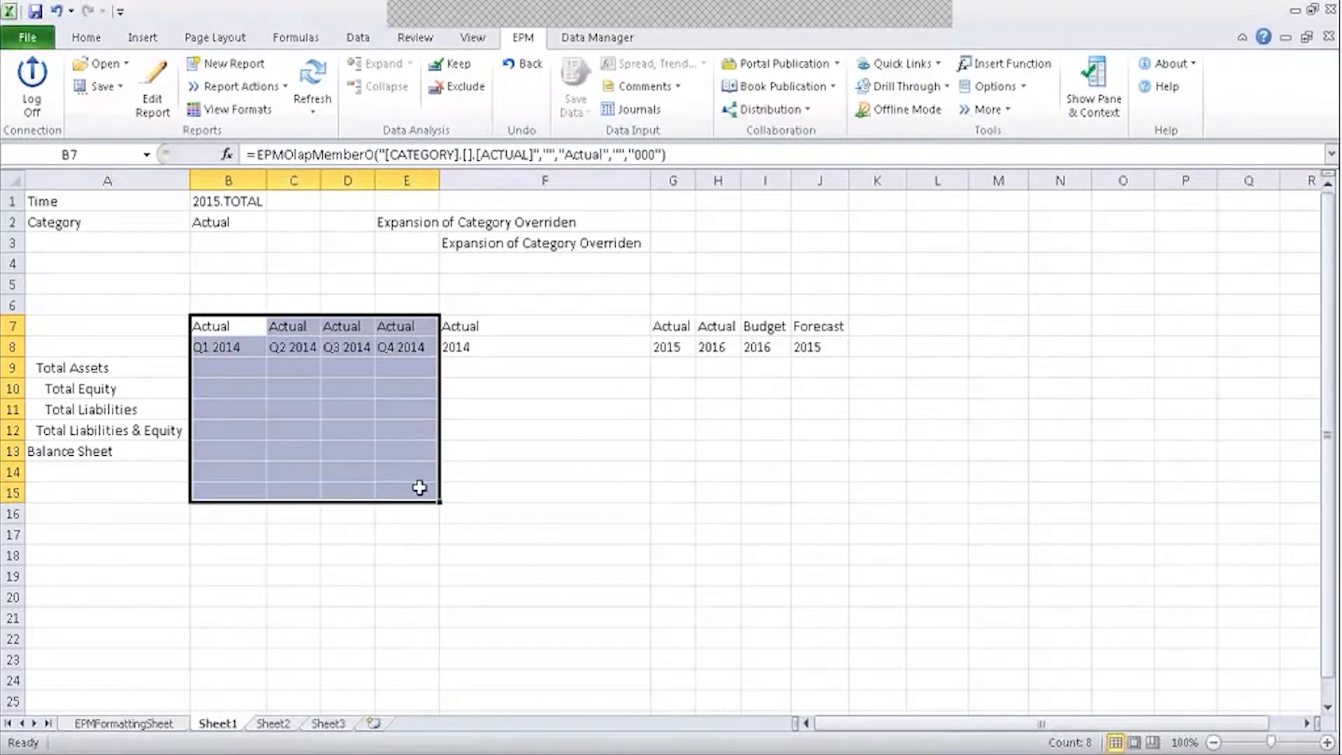
left_click(530, 375)
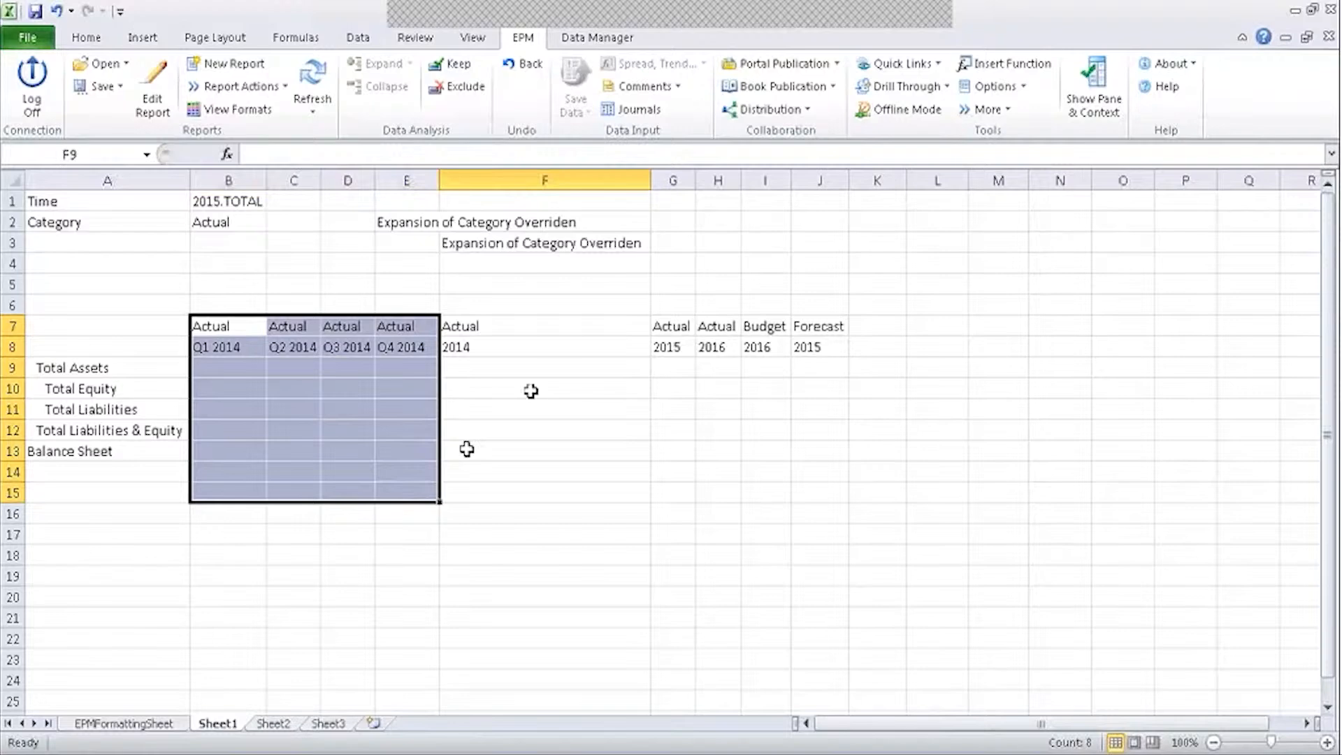
left_click(512, 324)
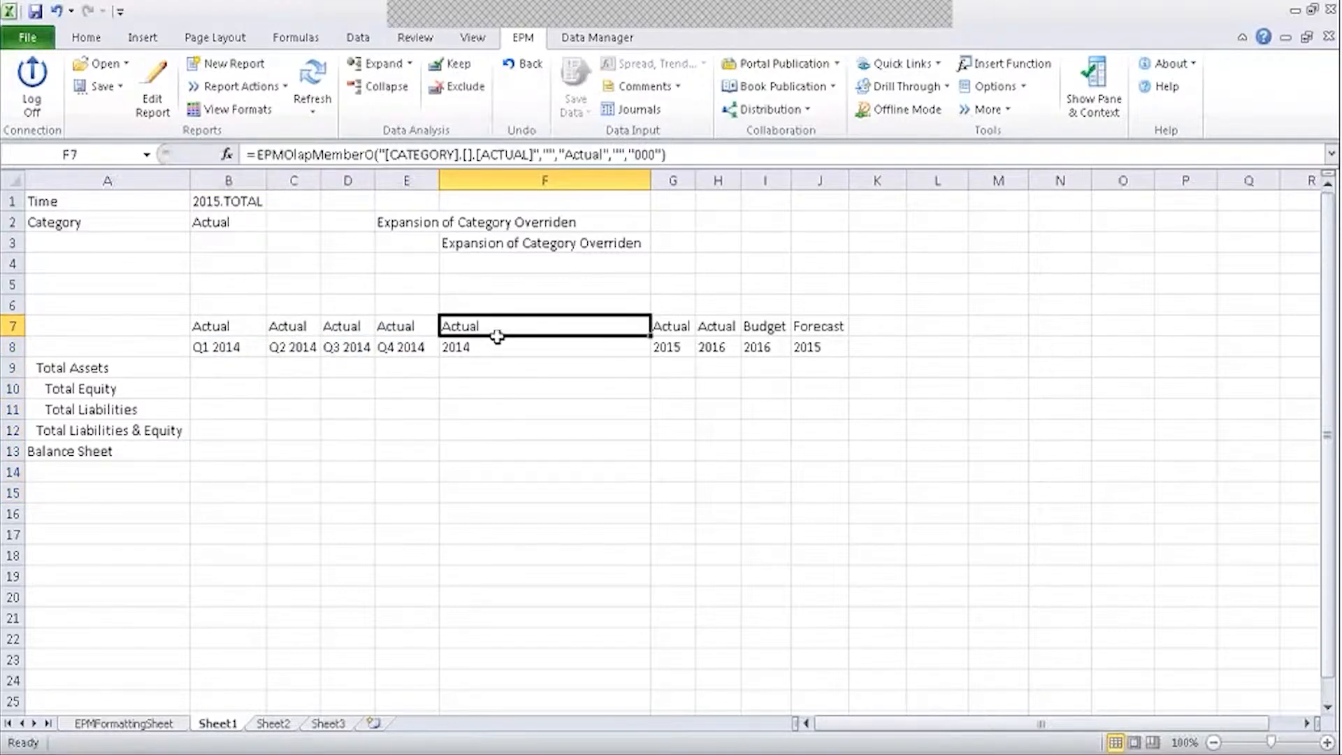
left_click(497, 339)
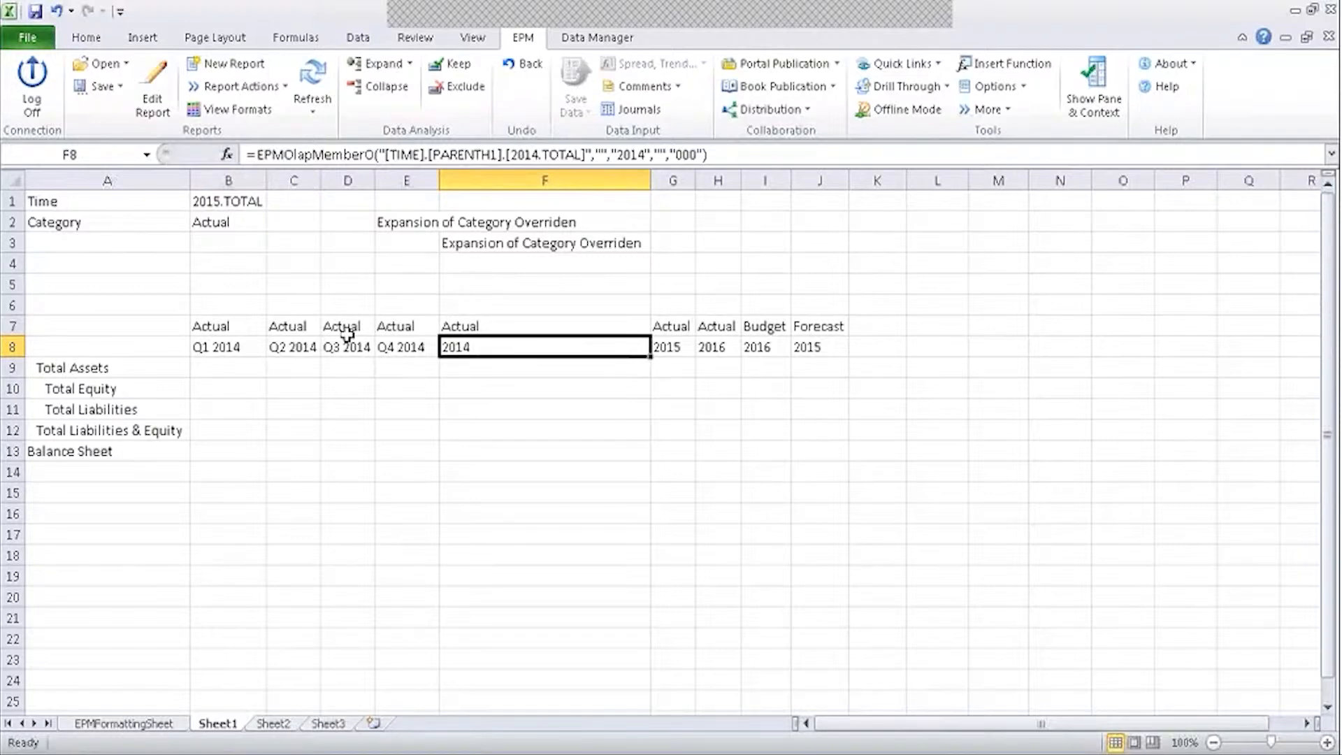
left_click(312, 82)
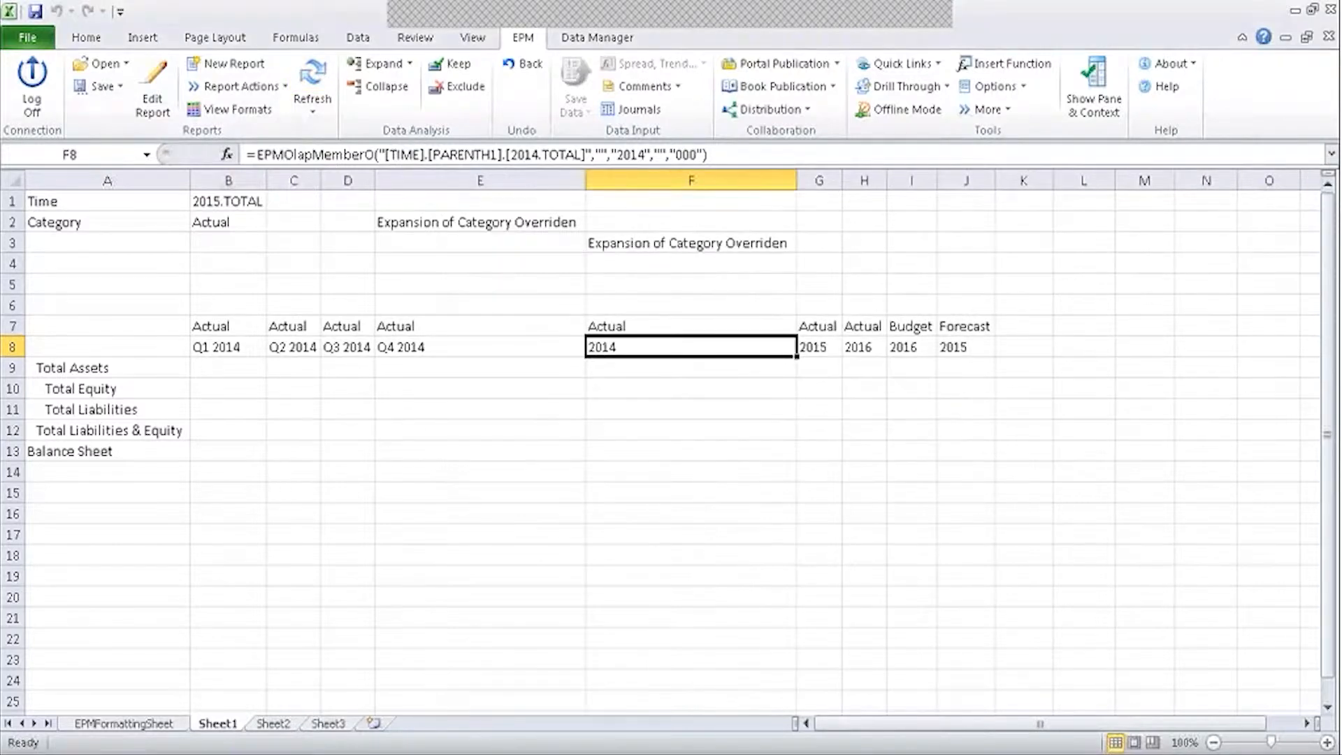
left_click(381, 86)
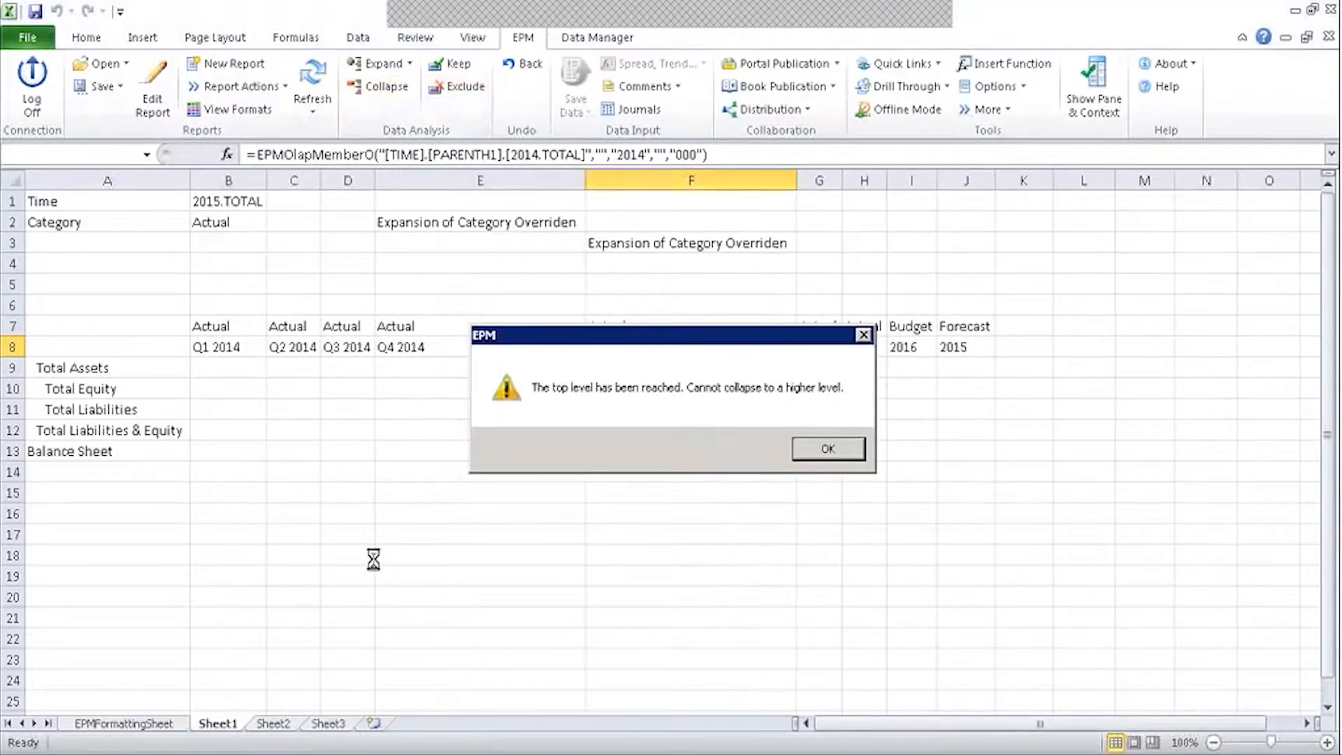
left_click(819, 451)
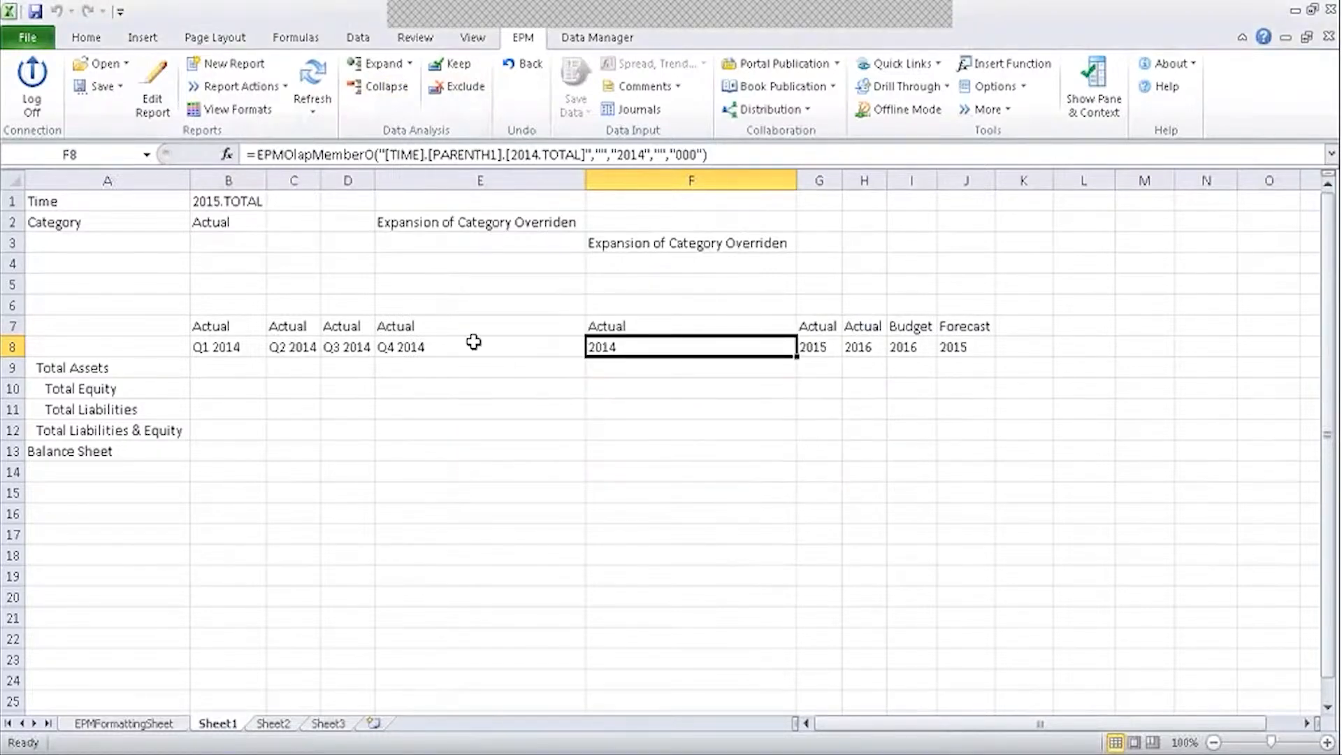
left_click(488, 405)
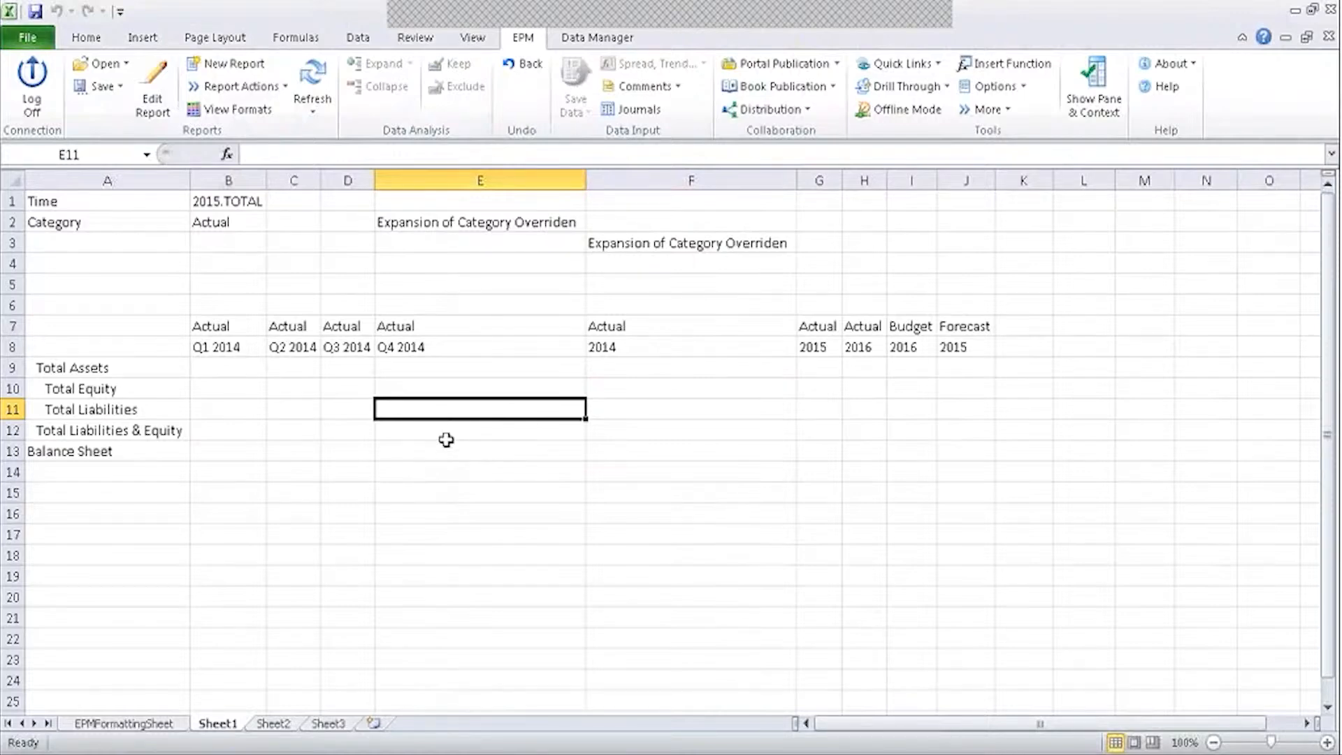
left_click(609, 223)
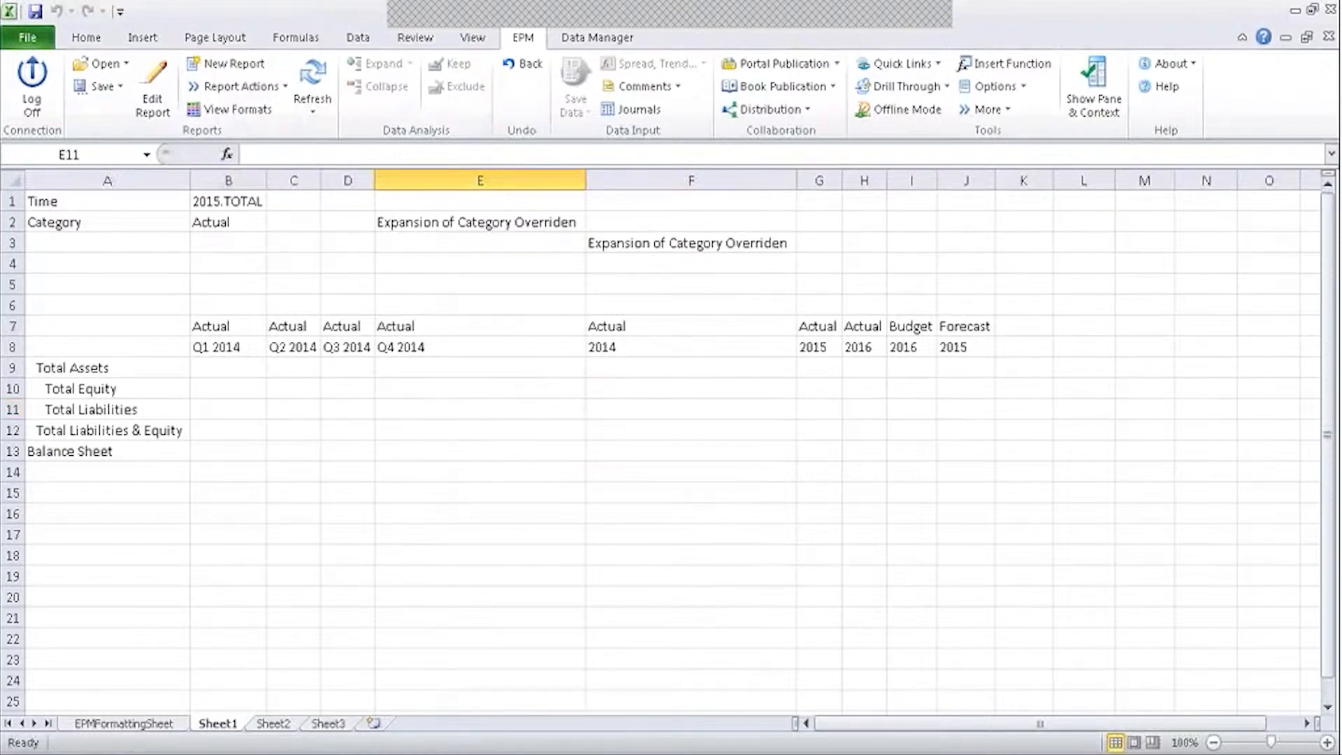
left_click(537, 225)
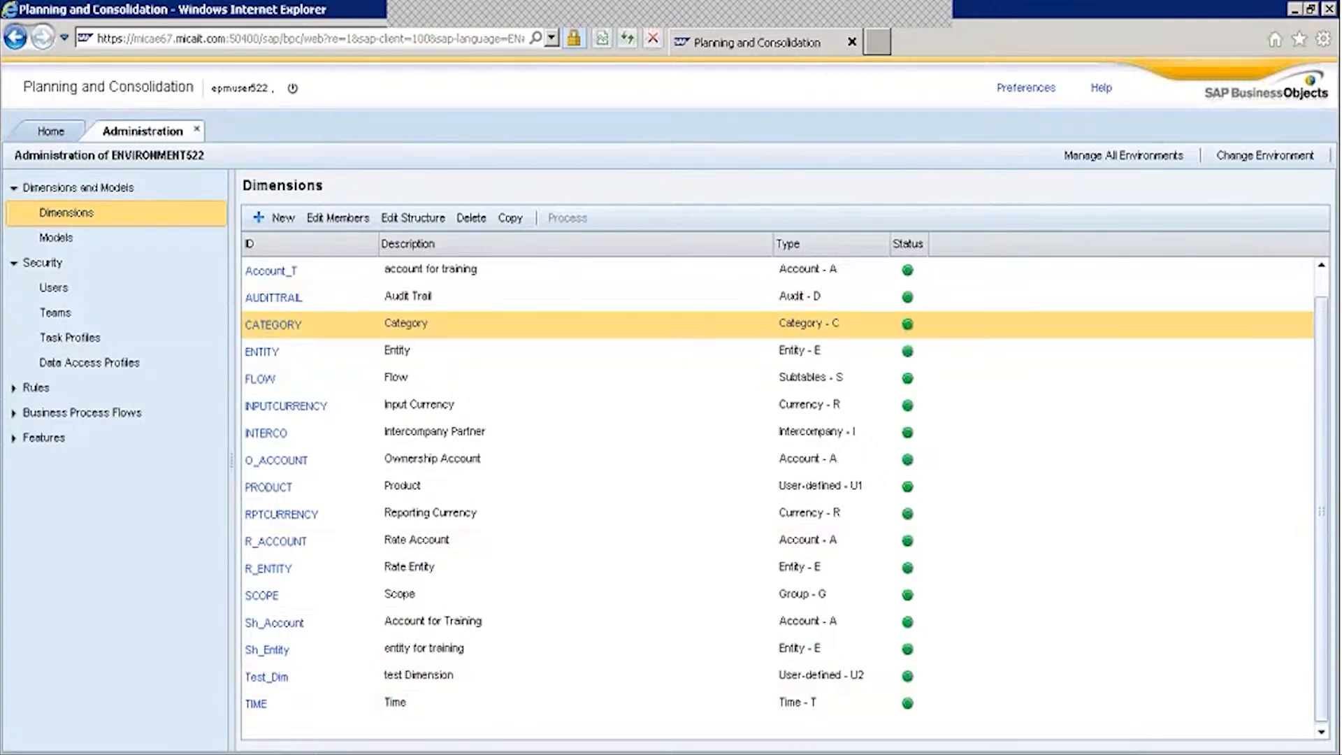
From Home, go to Consolidation Central > Consolidation Monitor > Controls Monitor.
left_click(57, 133)
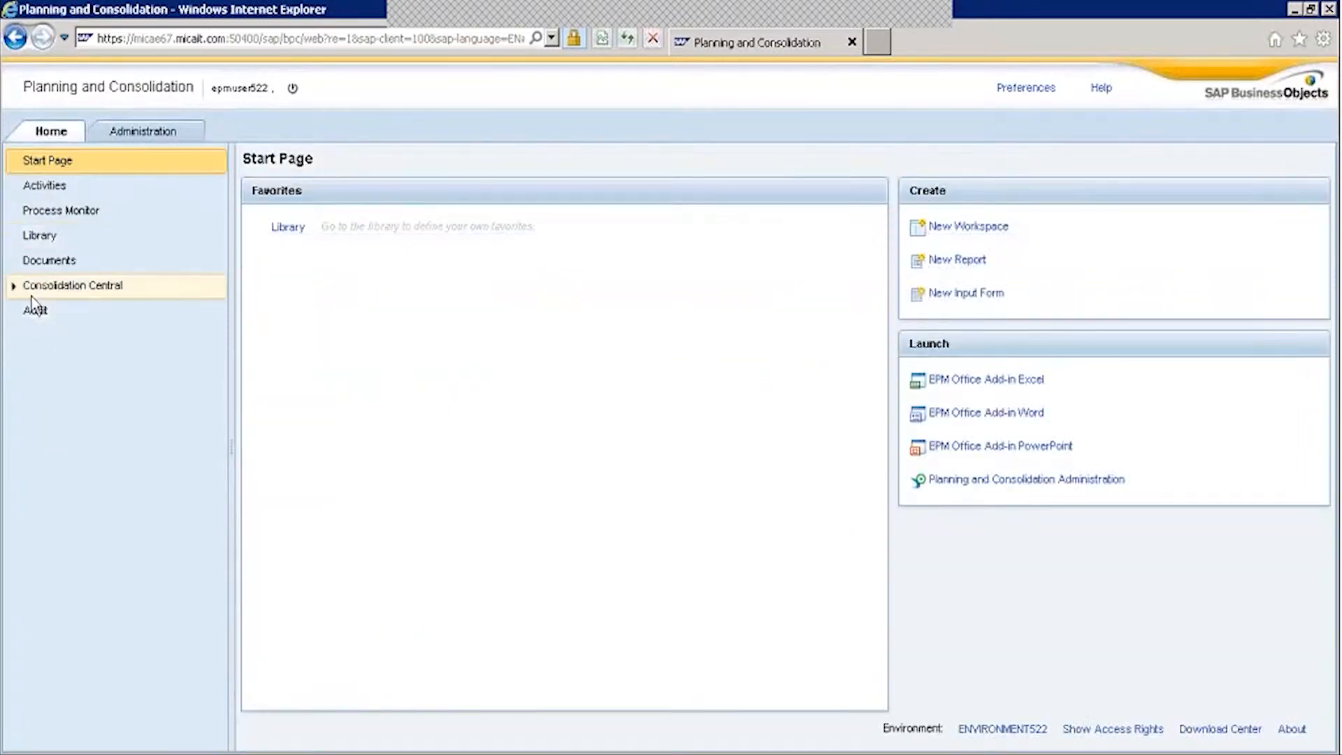
left_click(14, 286)
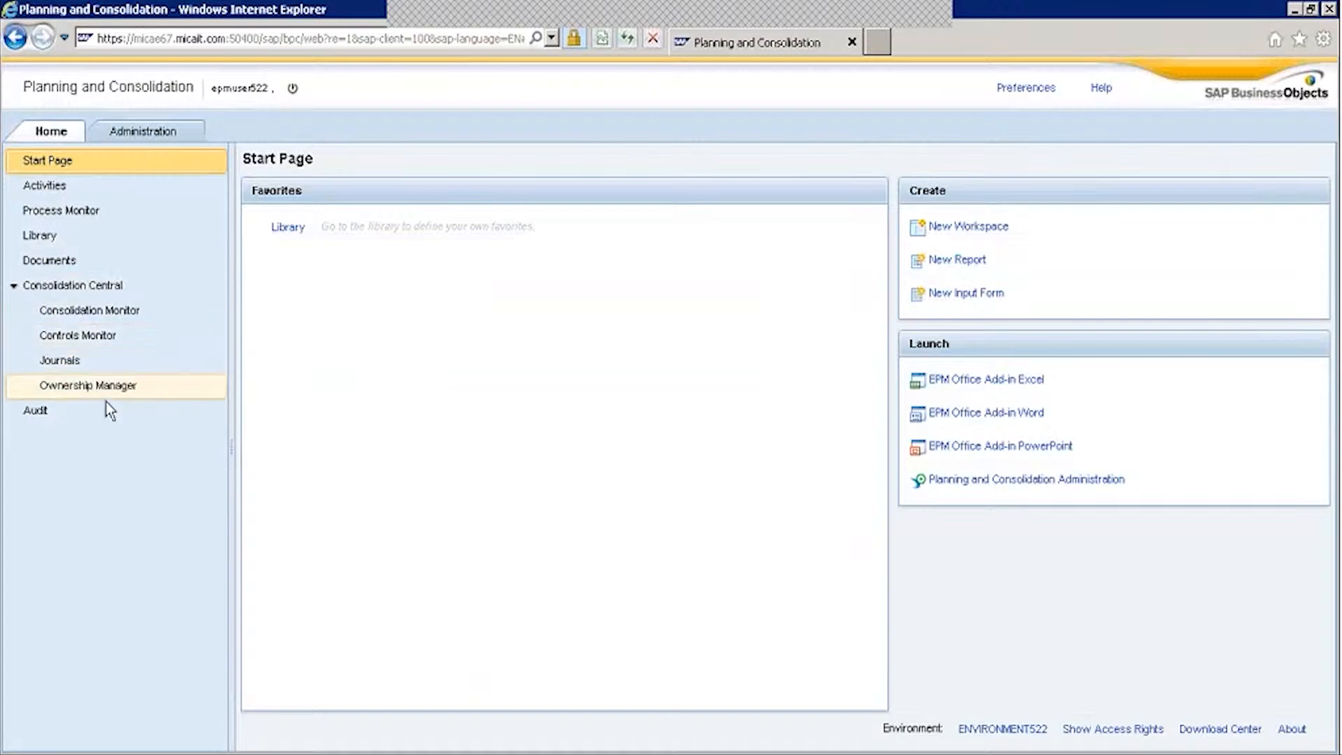
left_click(118, 312)
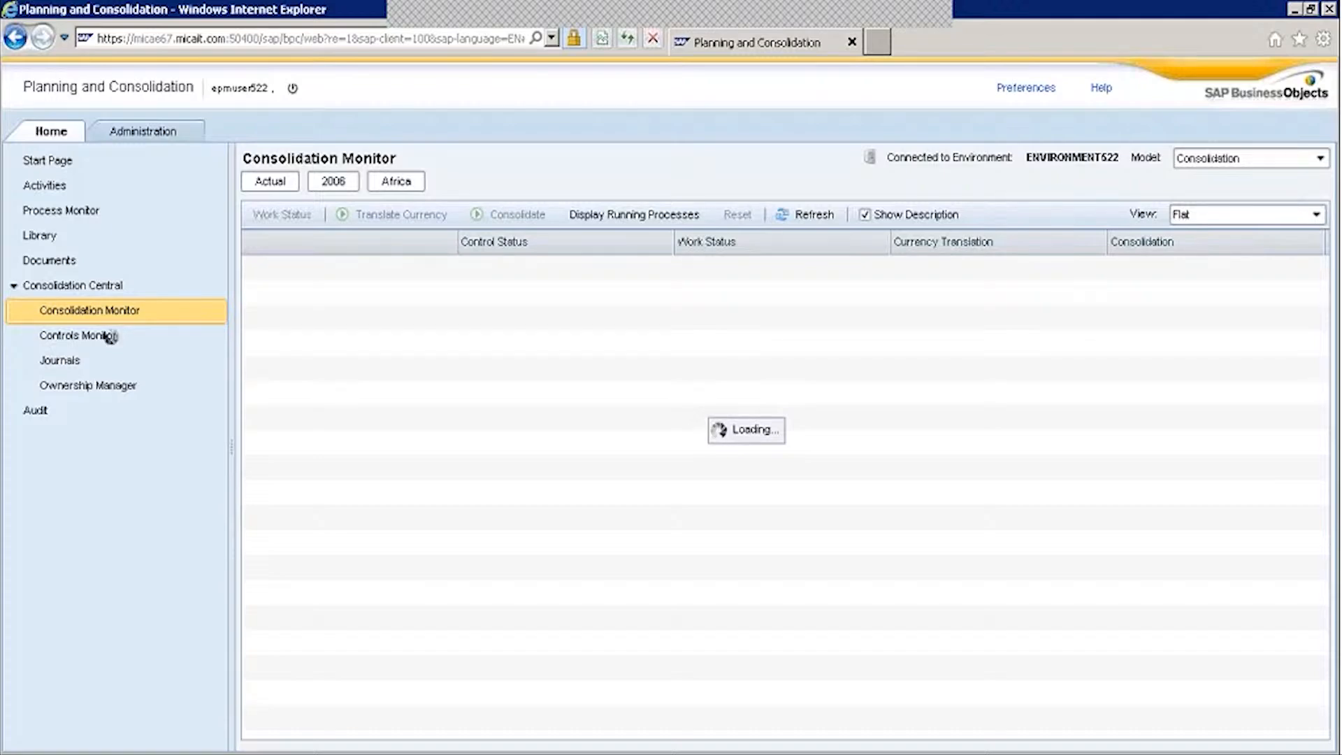
left_click(112, 337)
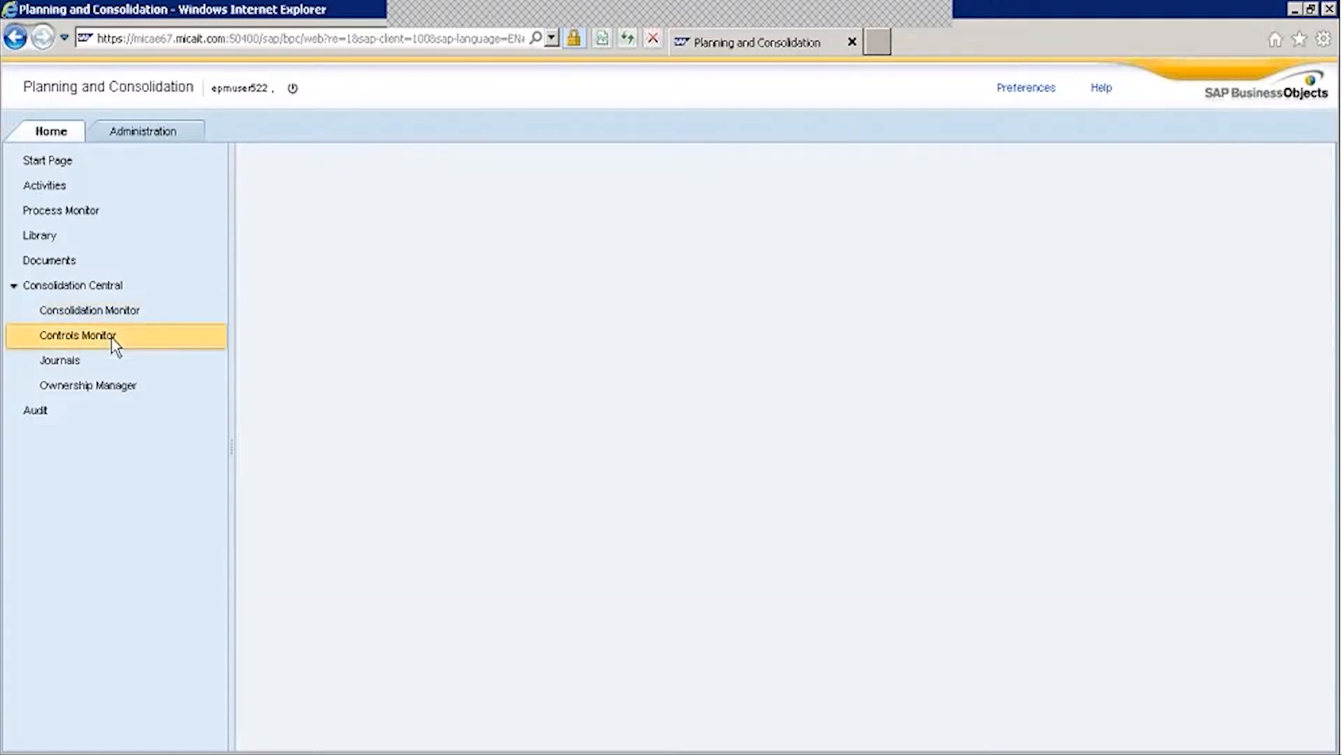
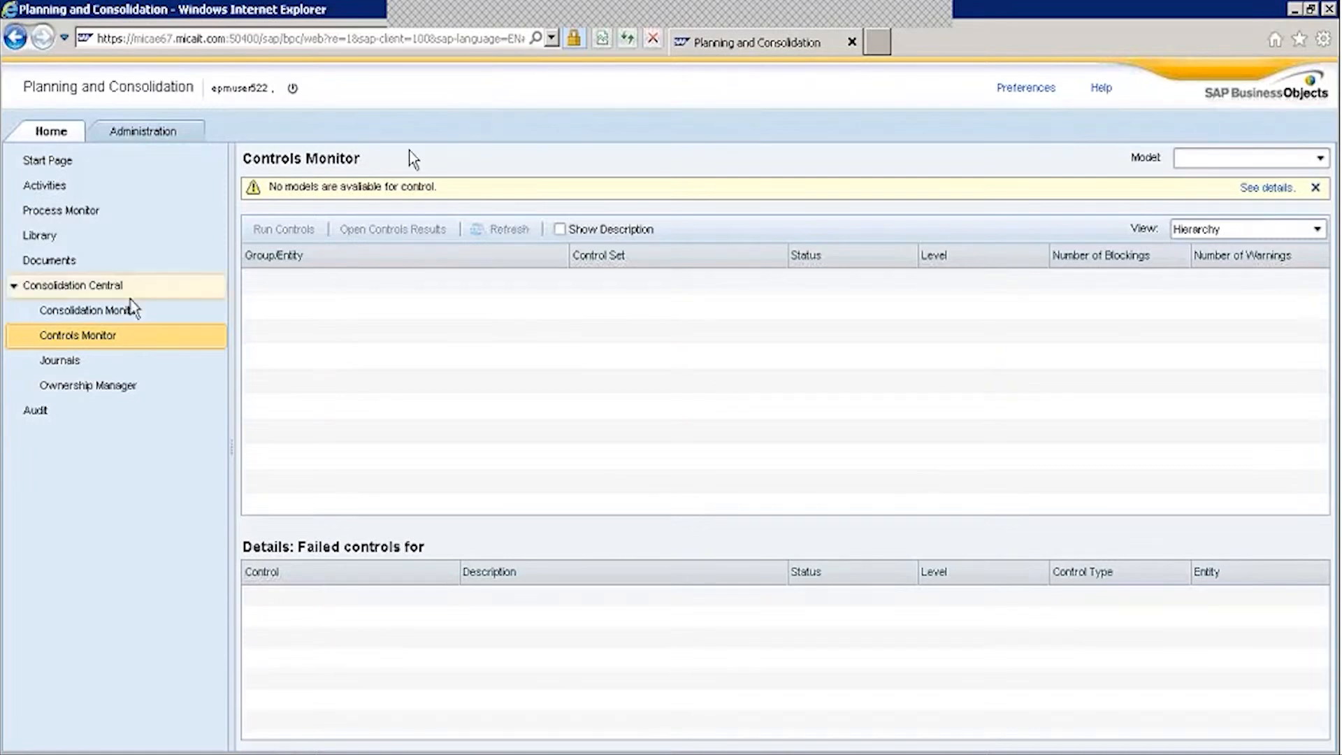
Browse Administration: Security, then the Rules logic scripts, member formulas and business rules.
left_click(114, 136)
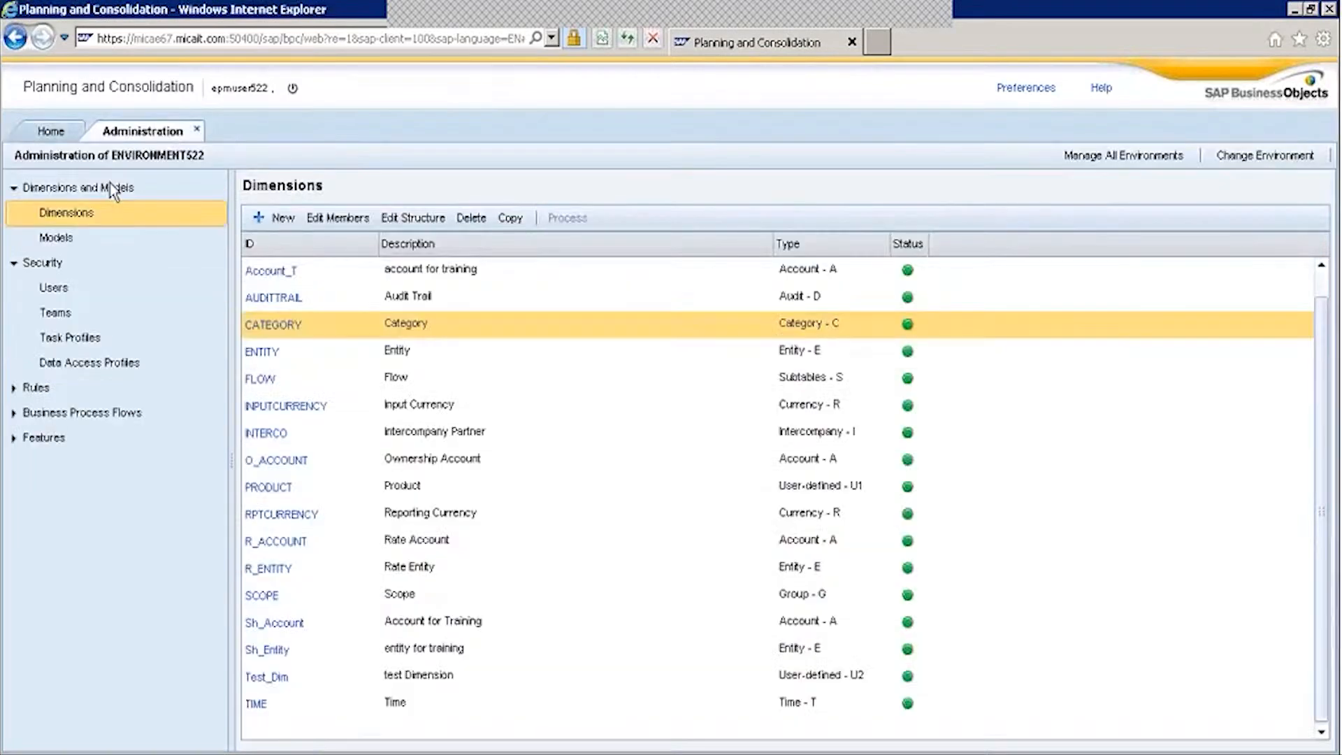
left_click(55, 266)
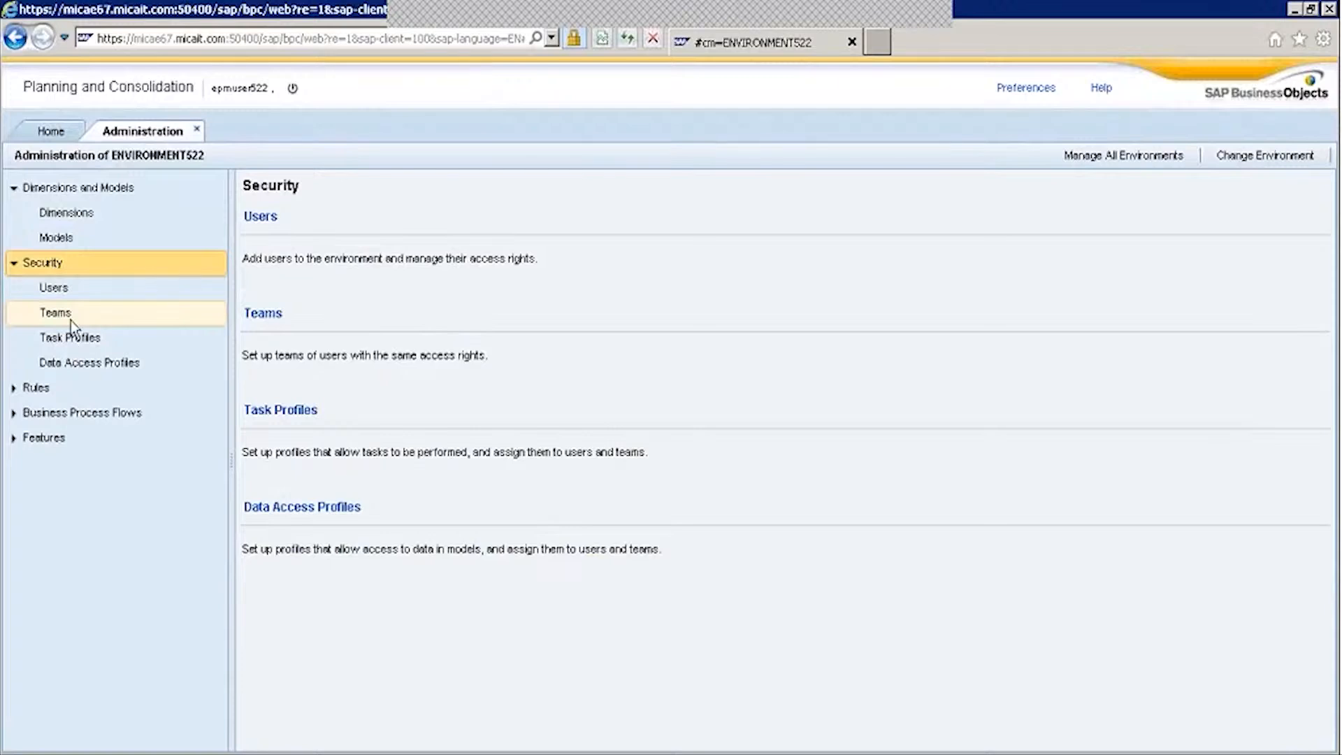
left_click(40, 390)
left_click(13, 388)
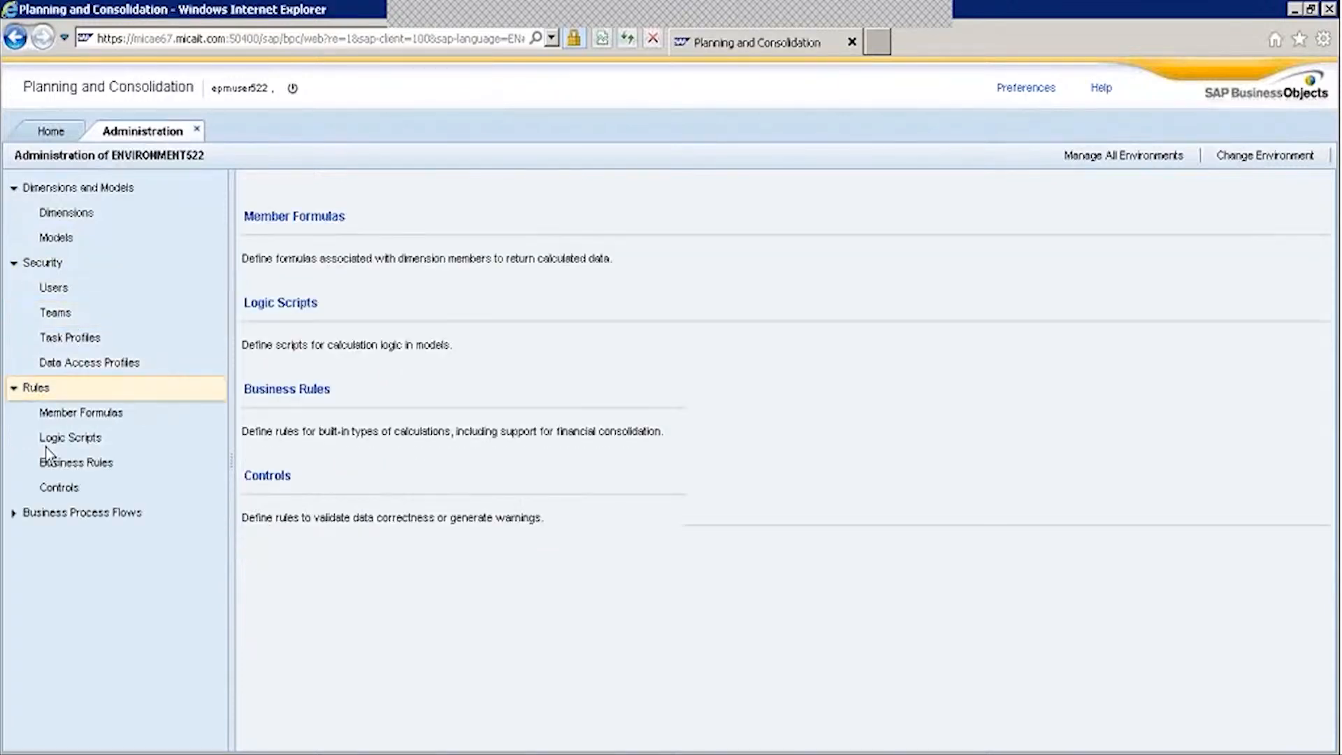
left_click(92, 440)
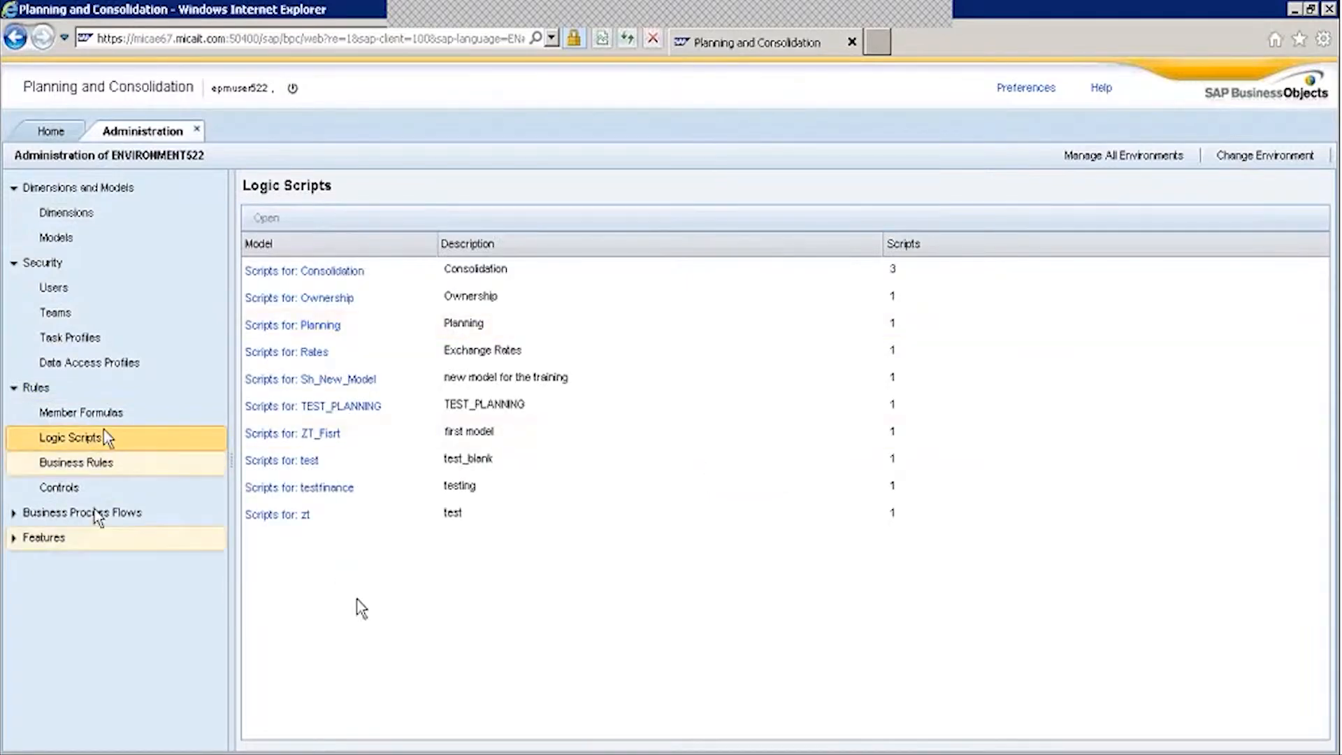
left_click(98, 415)
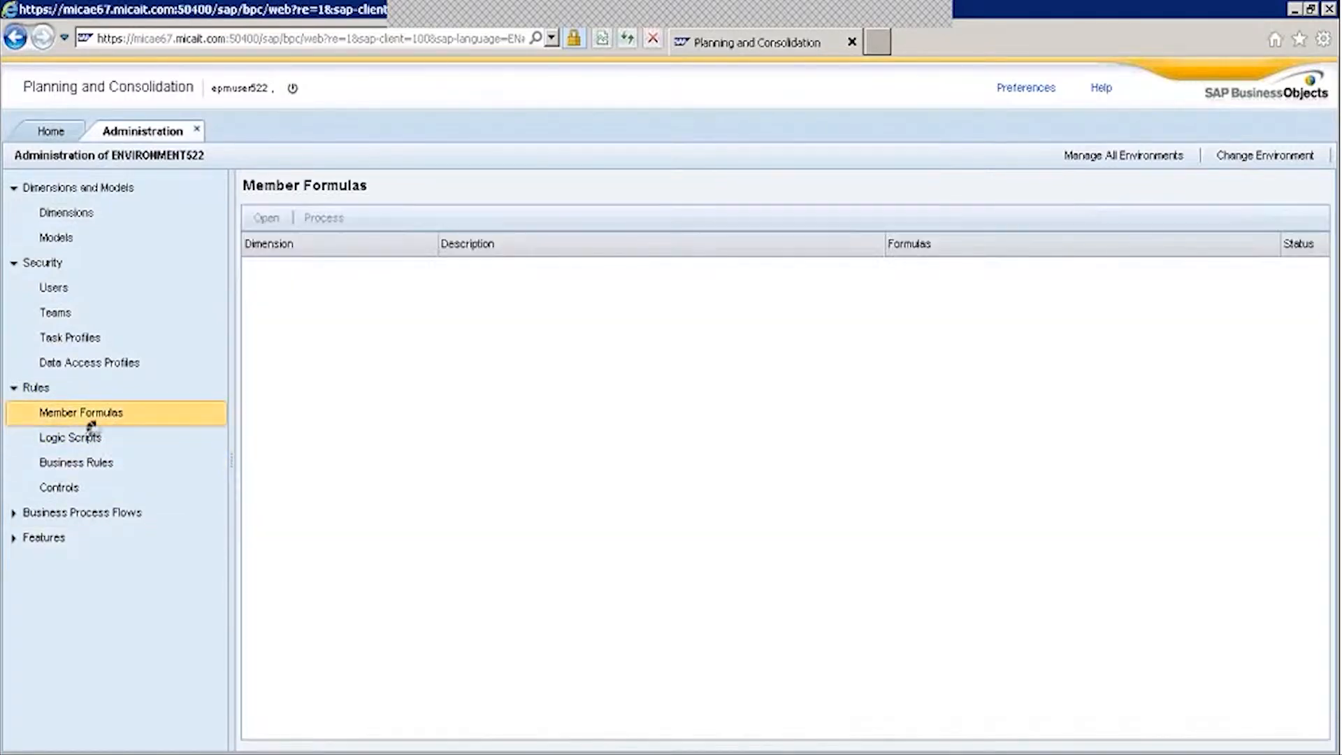
left_click(87, 467)
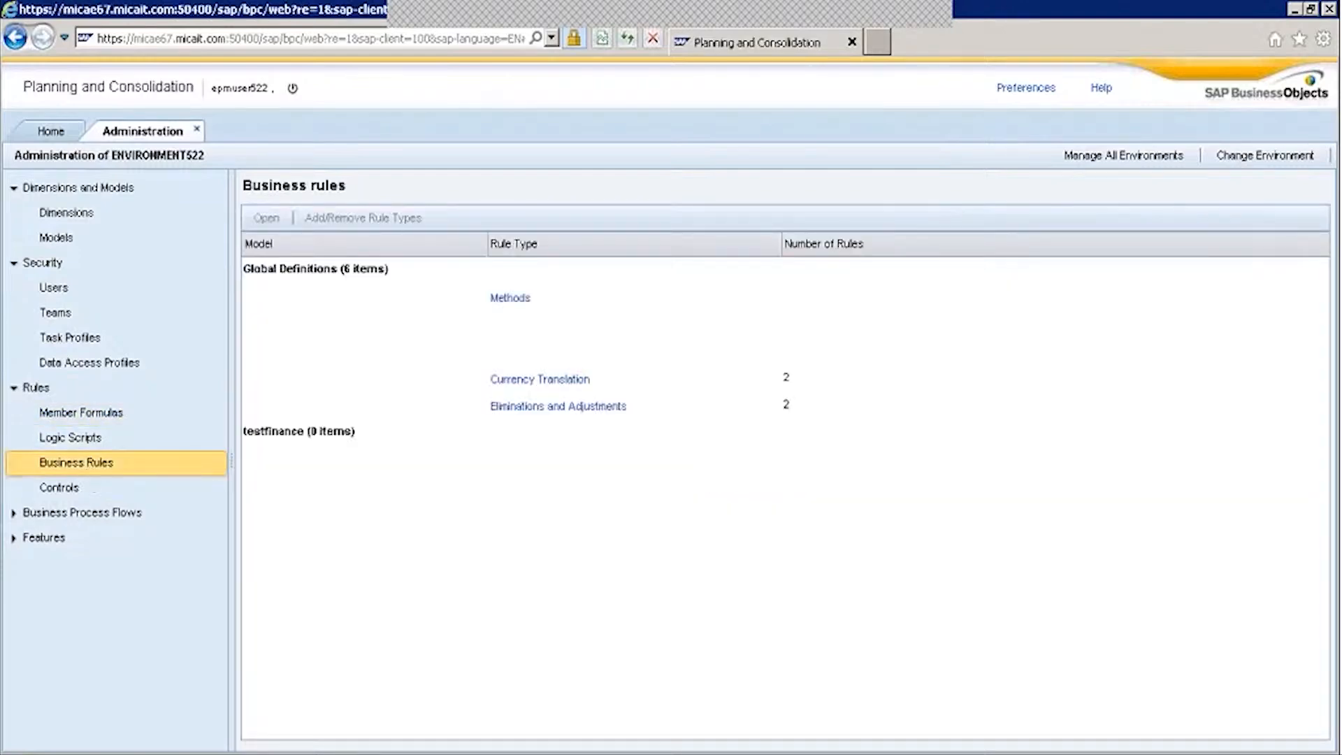
Close Administration, go back to the Start Page and bring the Excel EPM report forward.
left_click(197, 130)
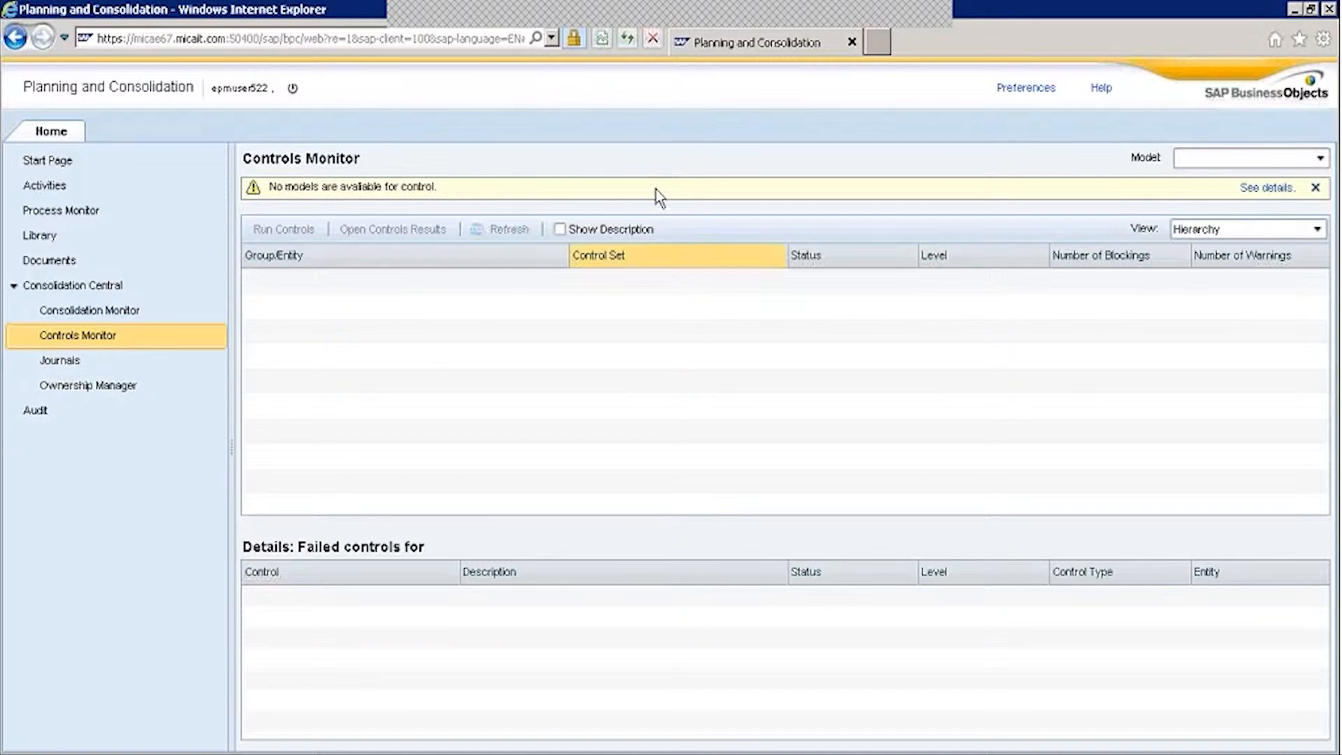
left_click(62, 161)
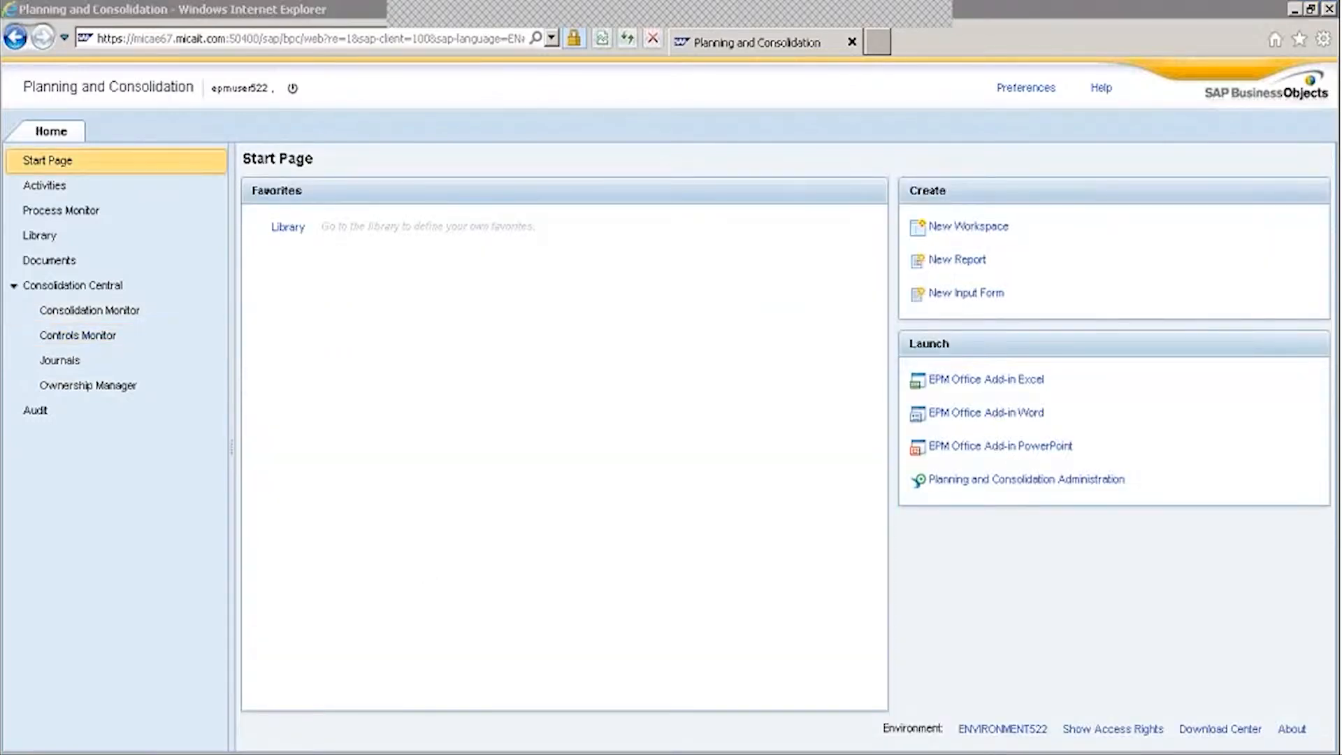
left_click(280, 734)
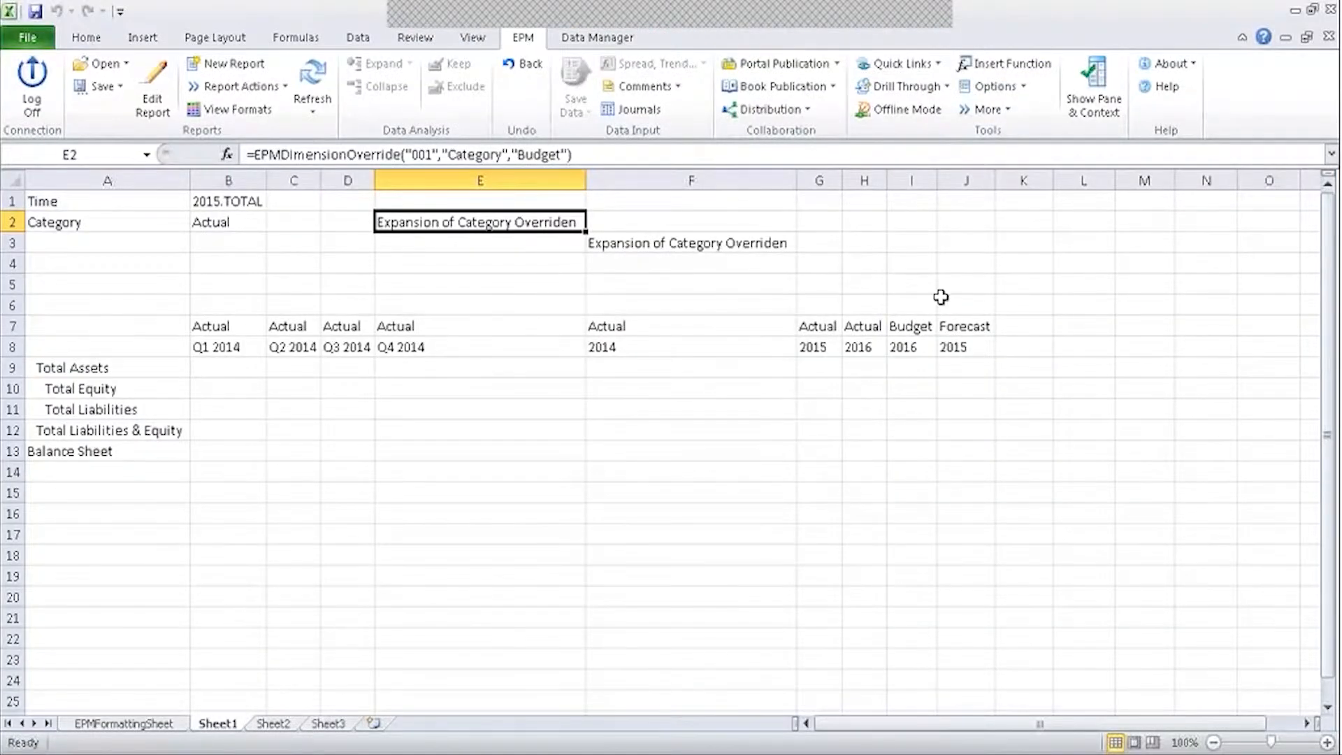
Check the Forecast override in F3, then label cell A3 'Ref: Category'.
left_click(650, 244)
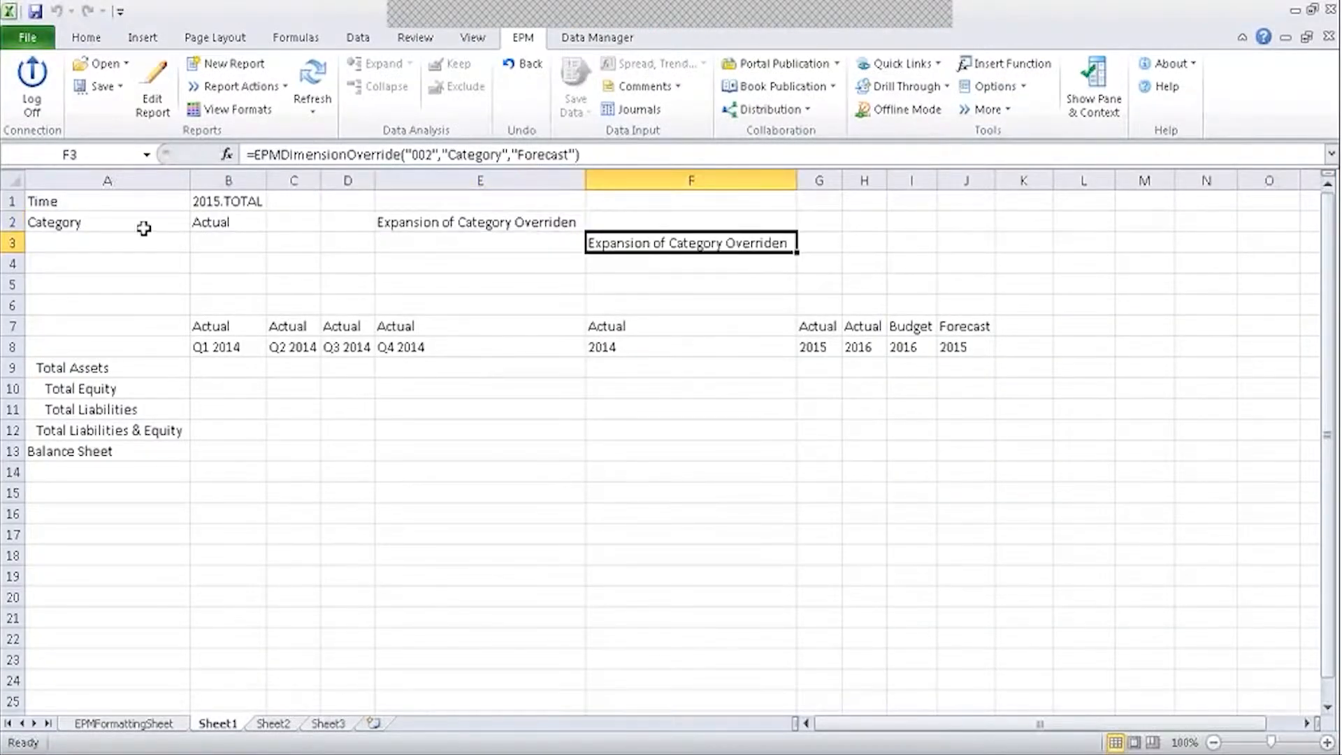
left_click(65, 237)
type("Ref")
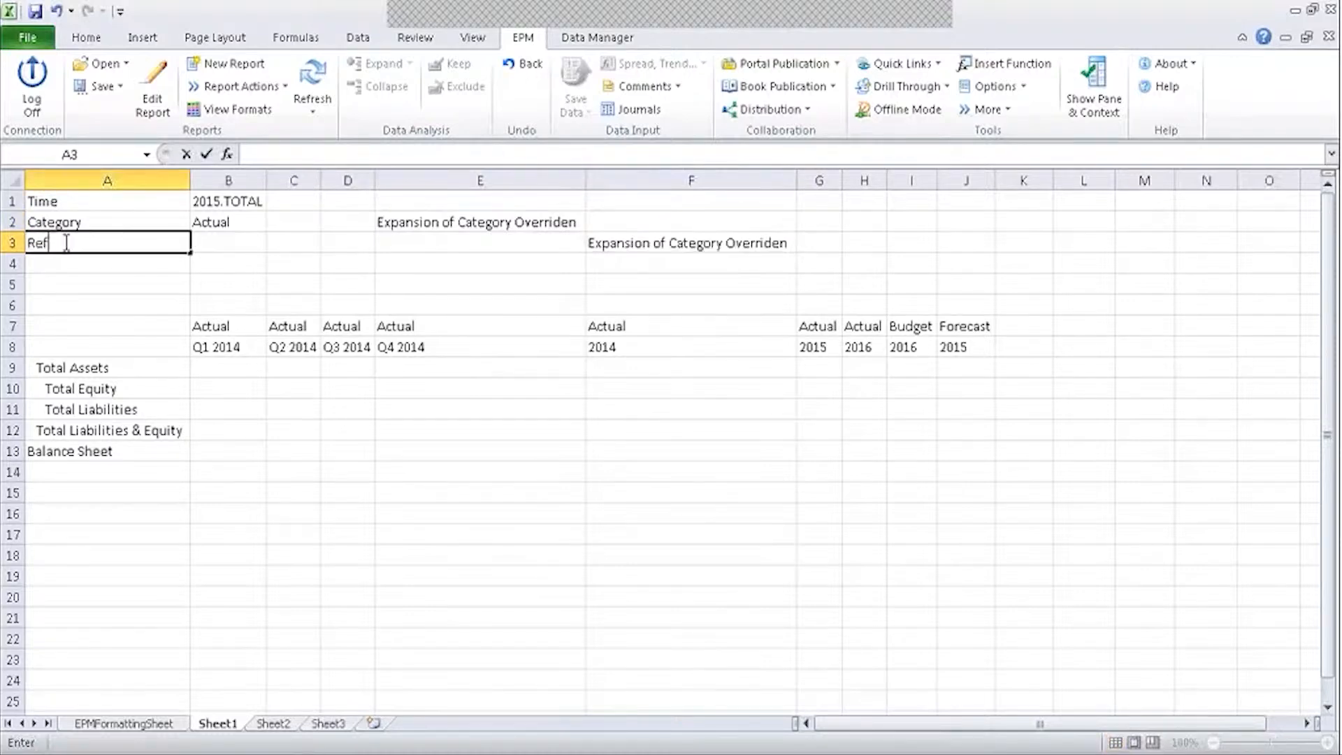
type(": Category")
key("Tab")
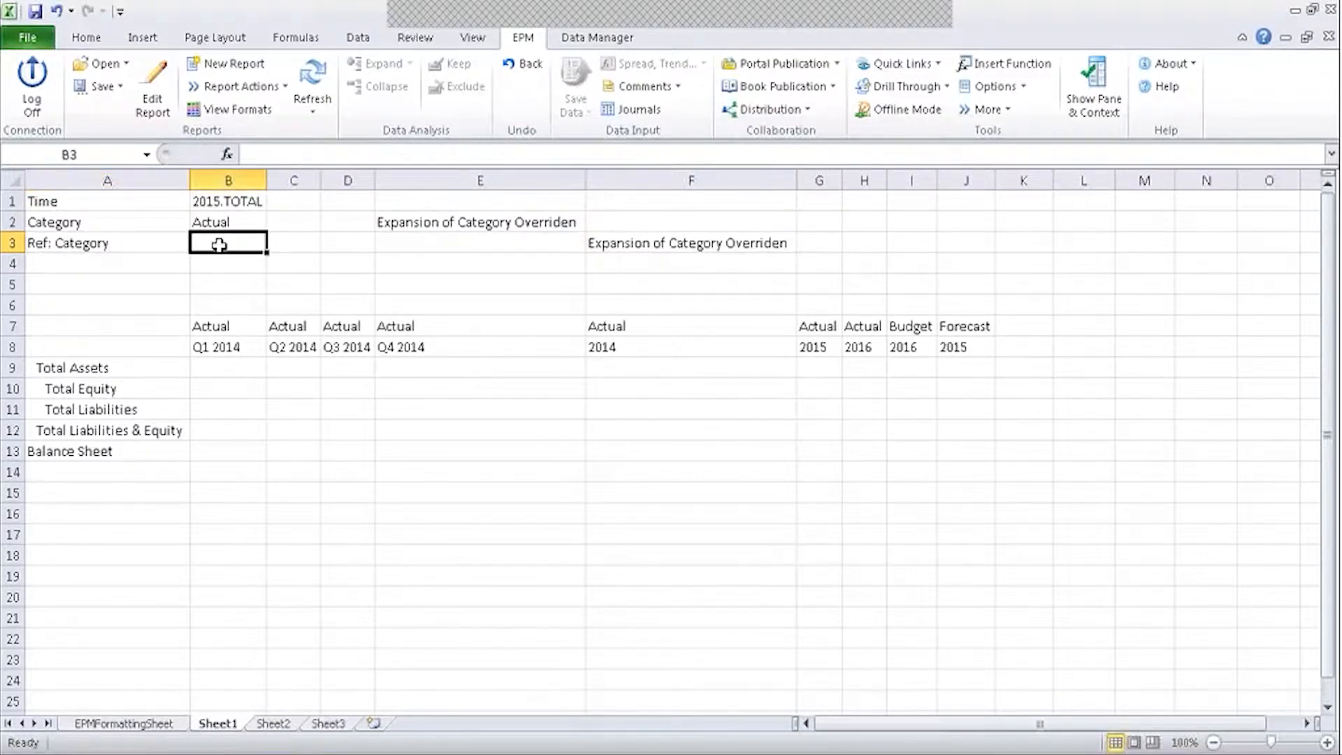
Review the column B totals (Total Assets, Equity, Liabilities, Balance Sheet) and show the Data Manager commands.
left_click(293, 409)
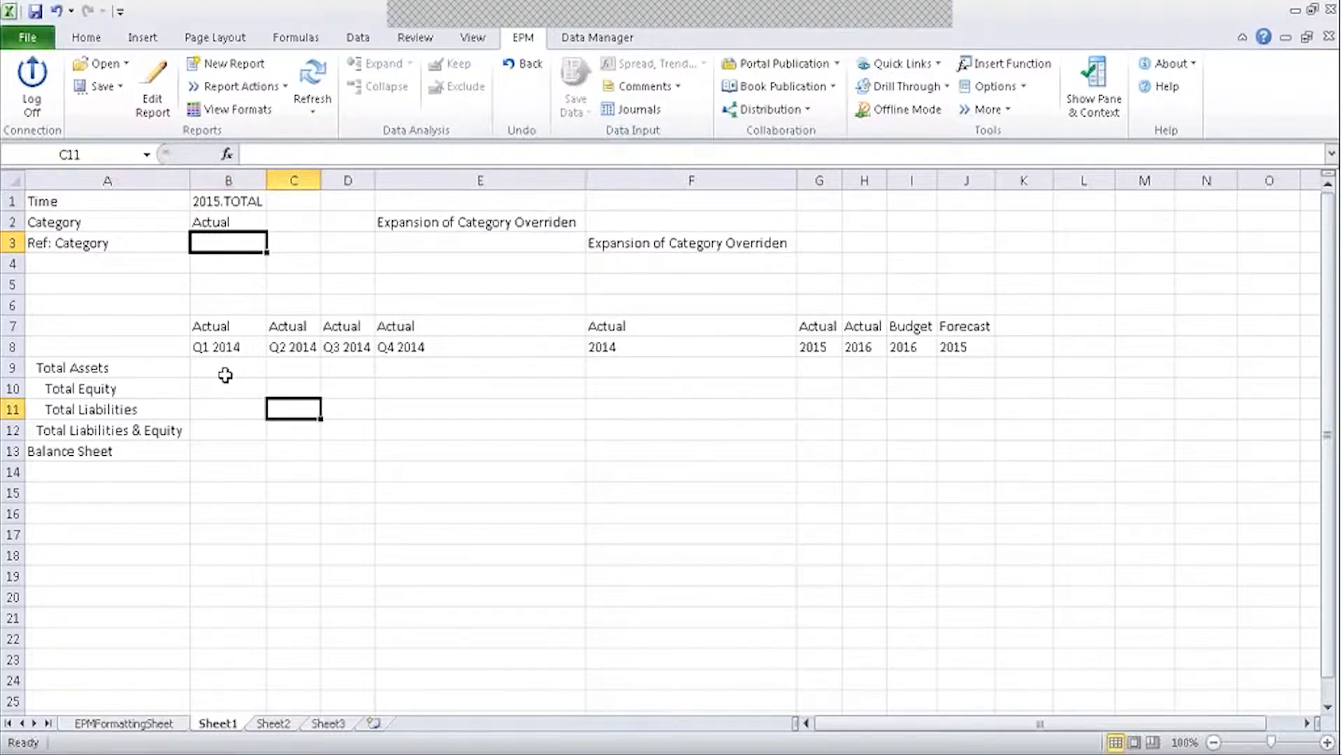
left_click(224, 374)
left_click(214, 388)
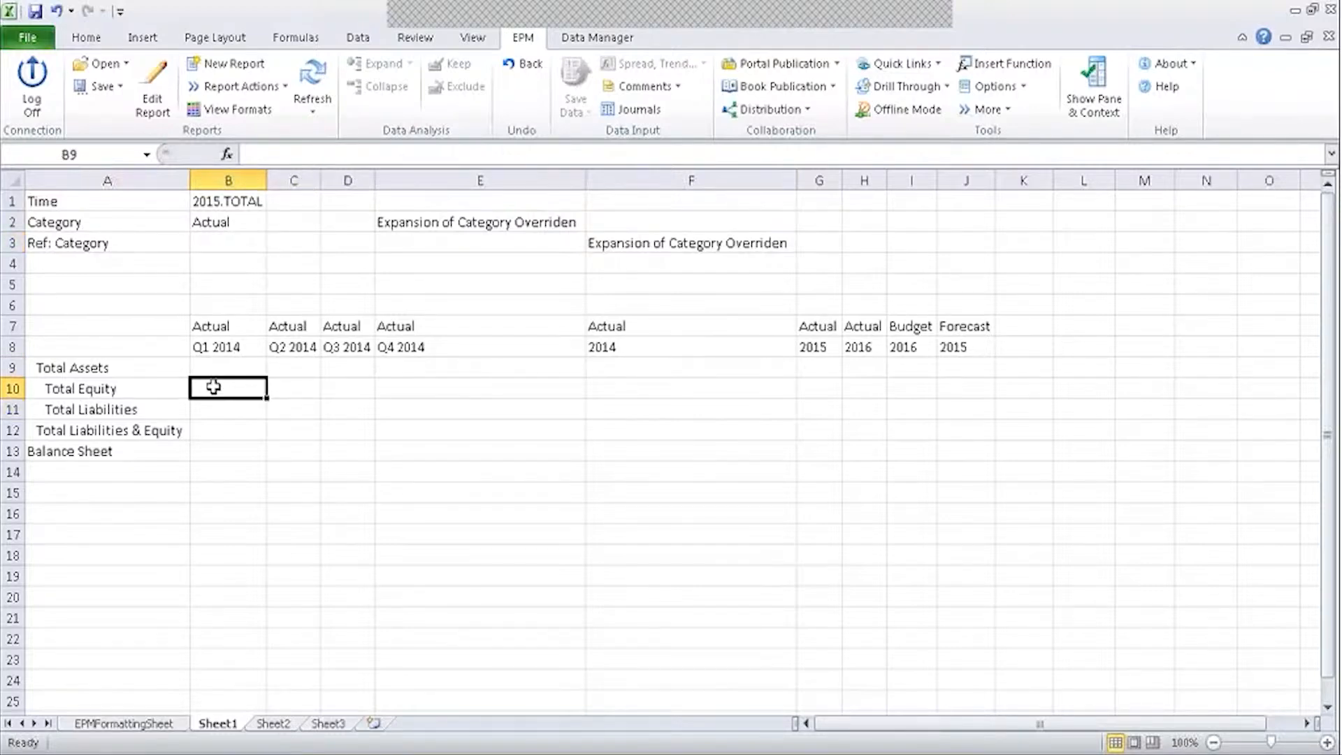
left_click(212, 409)
left_click(213, 428)
left_click(210, 452)
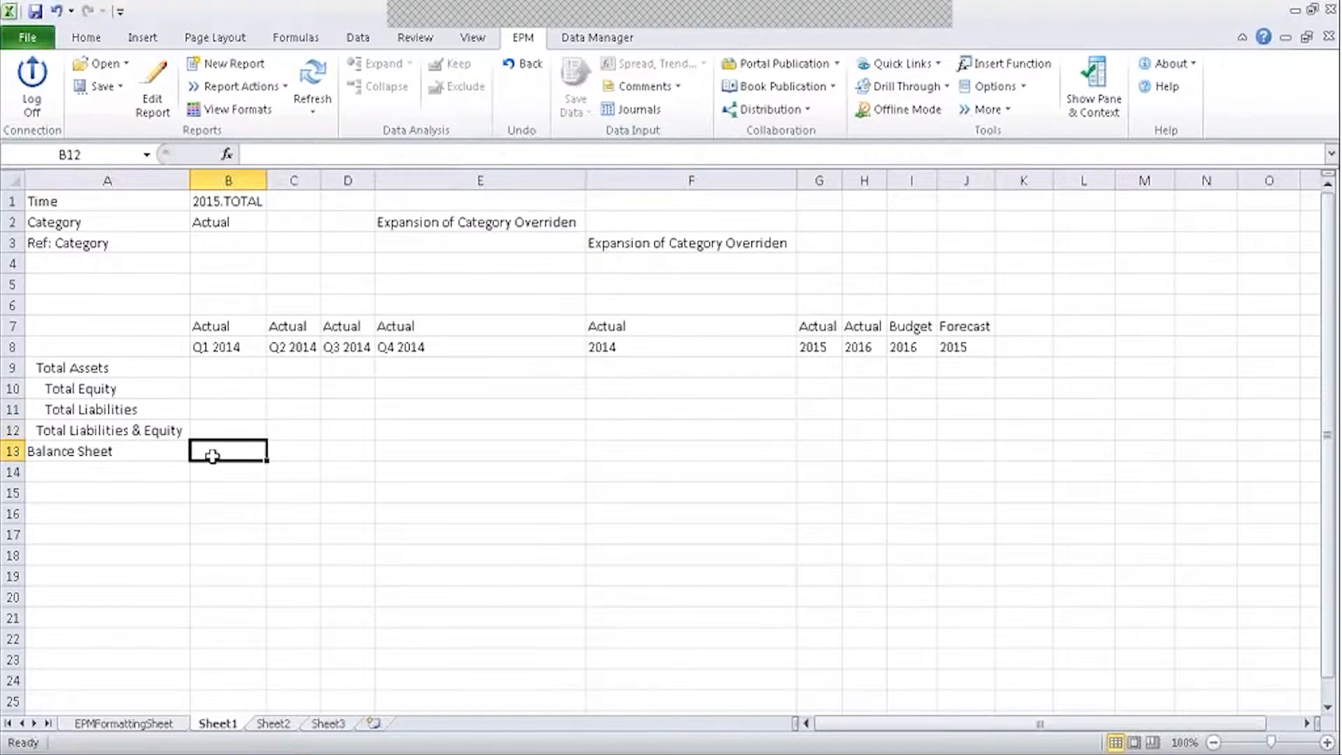
left_click(210, 368)
left_click(214, 390)
left_click(215, 411)
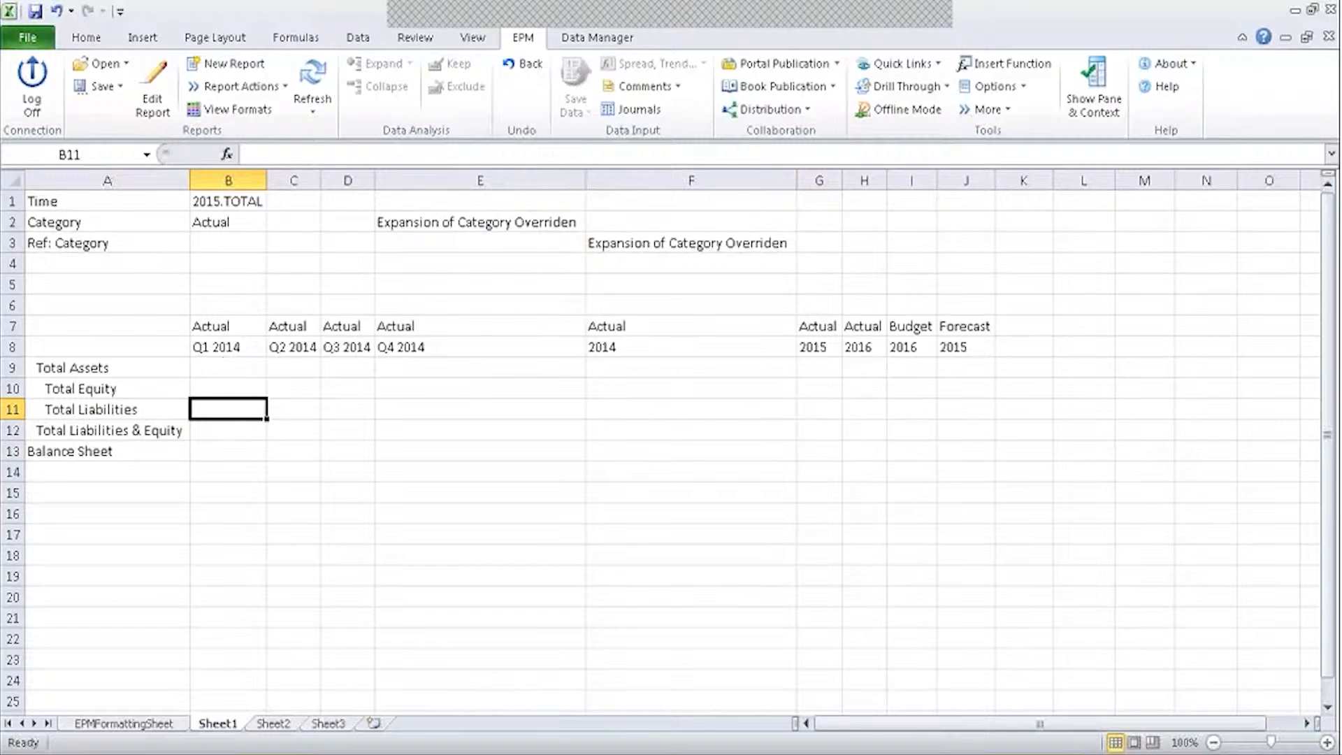
left_click(573, 35)
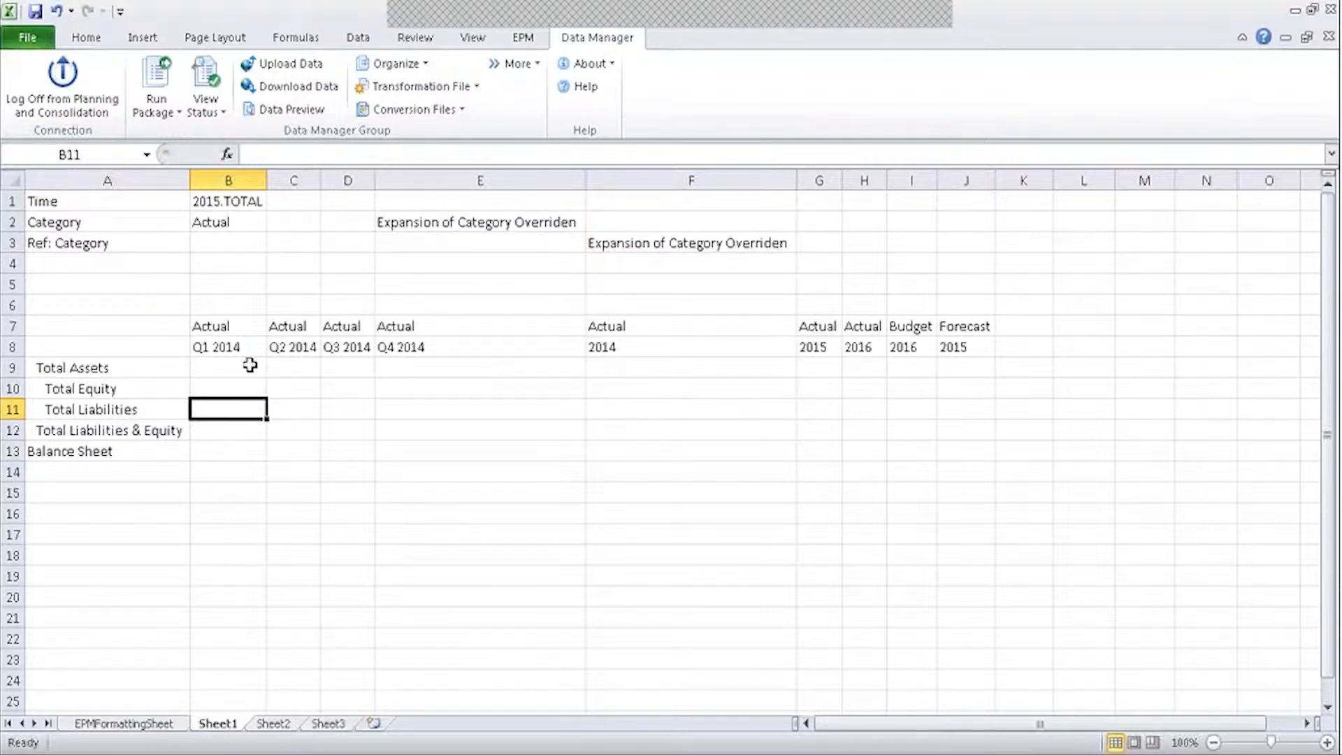
left_click(245, 278)
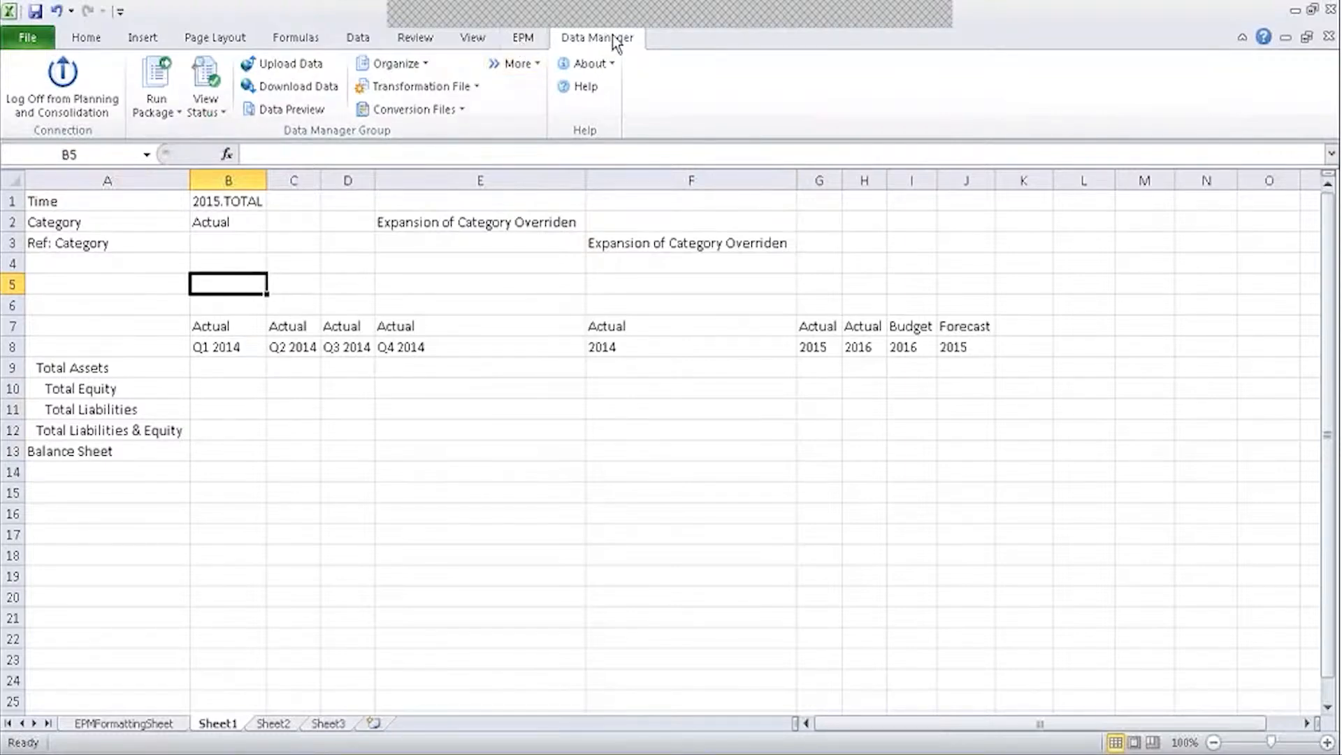
On Sheet2, start a formula in G8 and browse Insert Function categories, then cancel it.
left_click(271, 724)
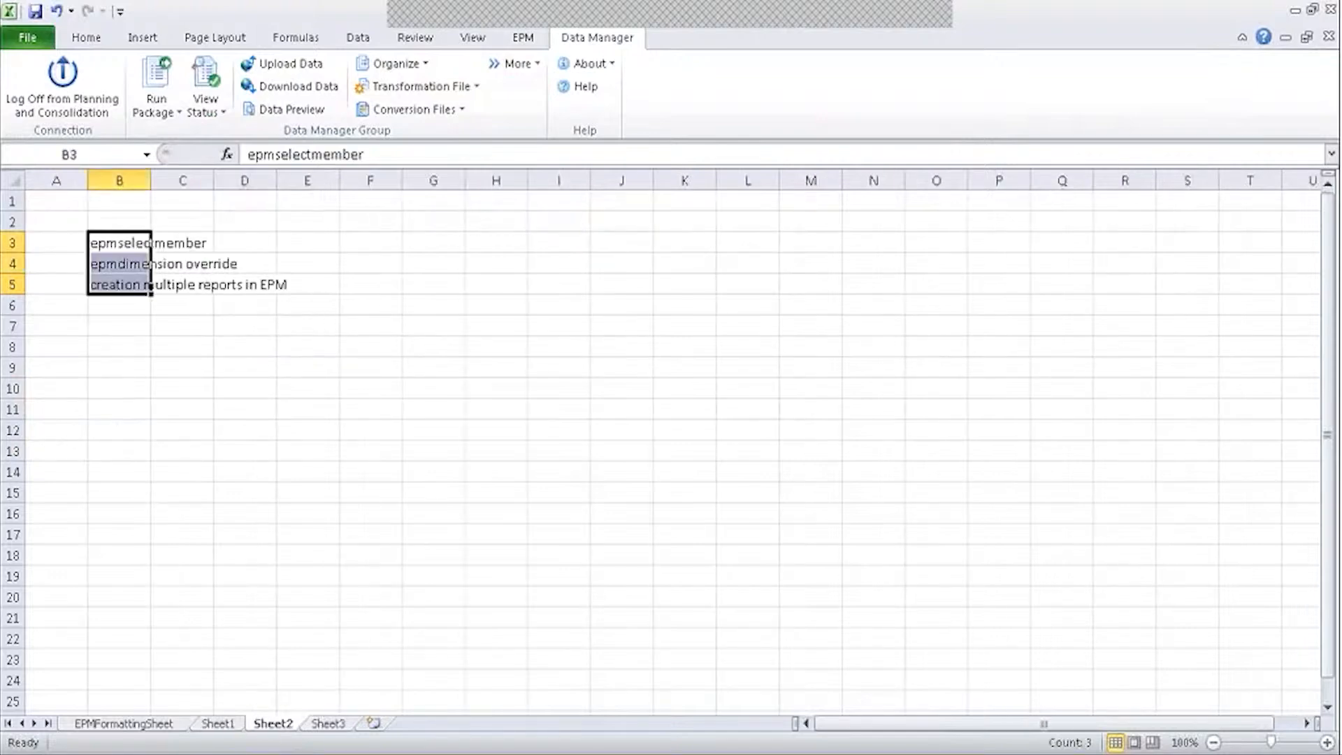
left_click(312, 40)
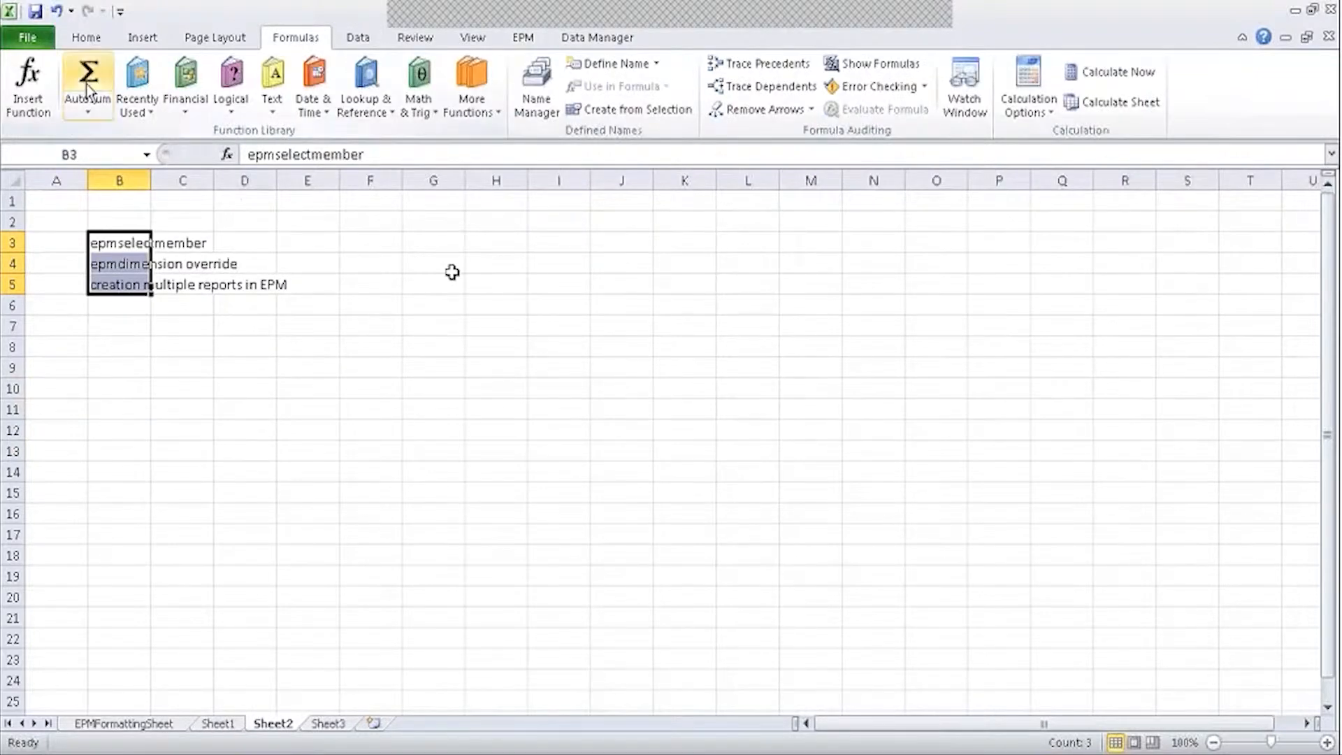
left_click(414, 346)
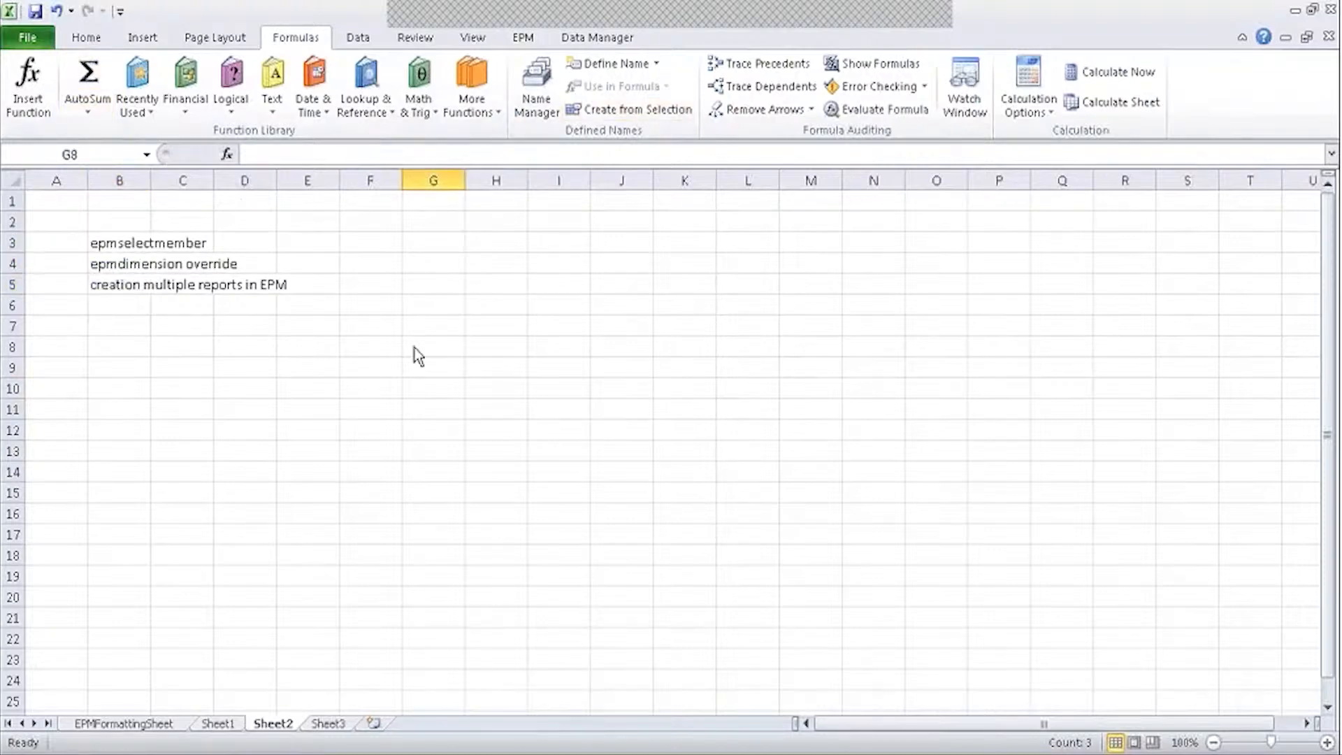
type("=")
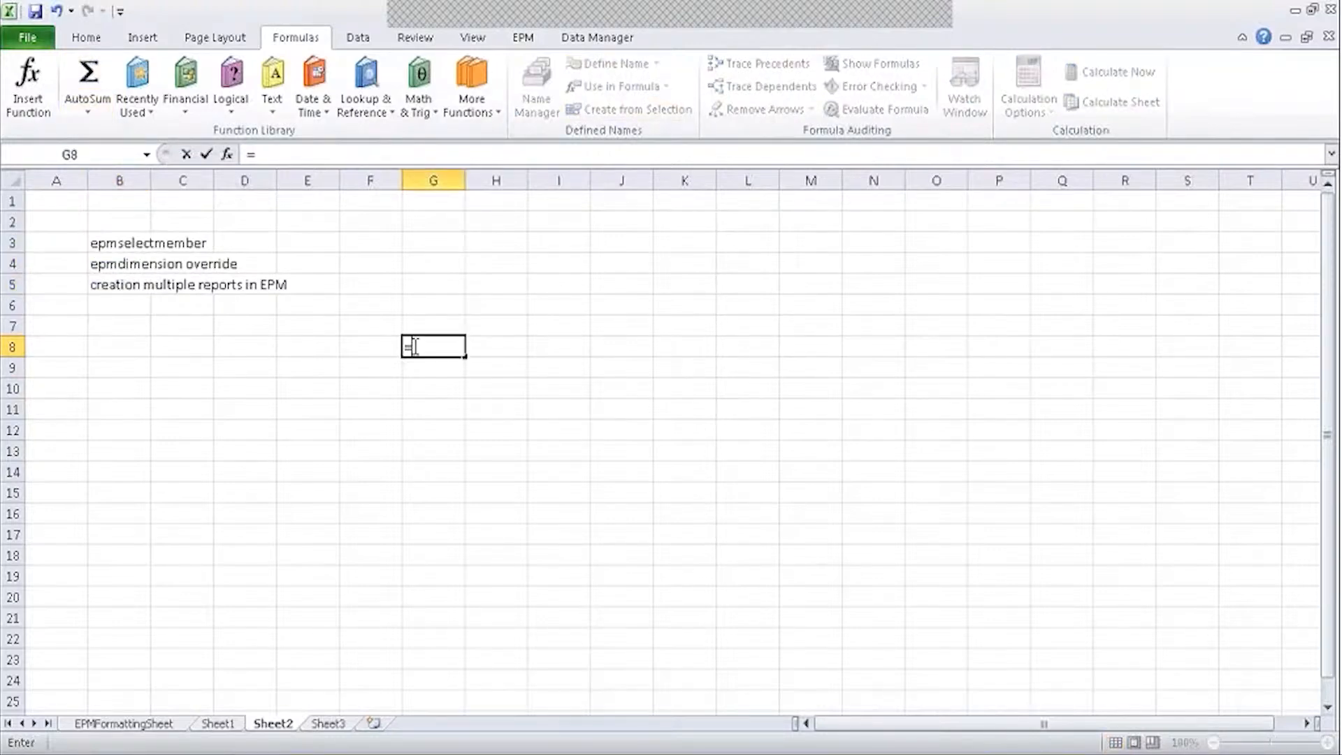
left_click(230, 157)
left_click(743, 392)
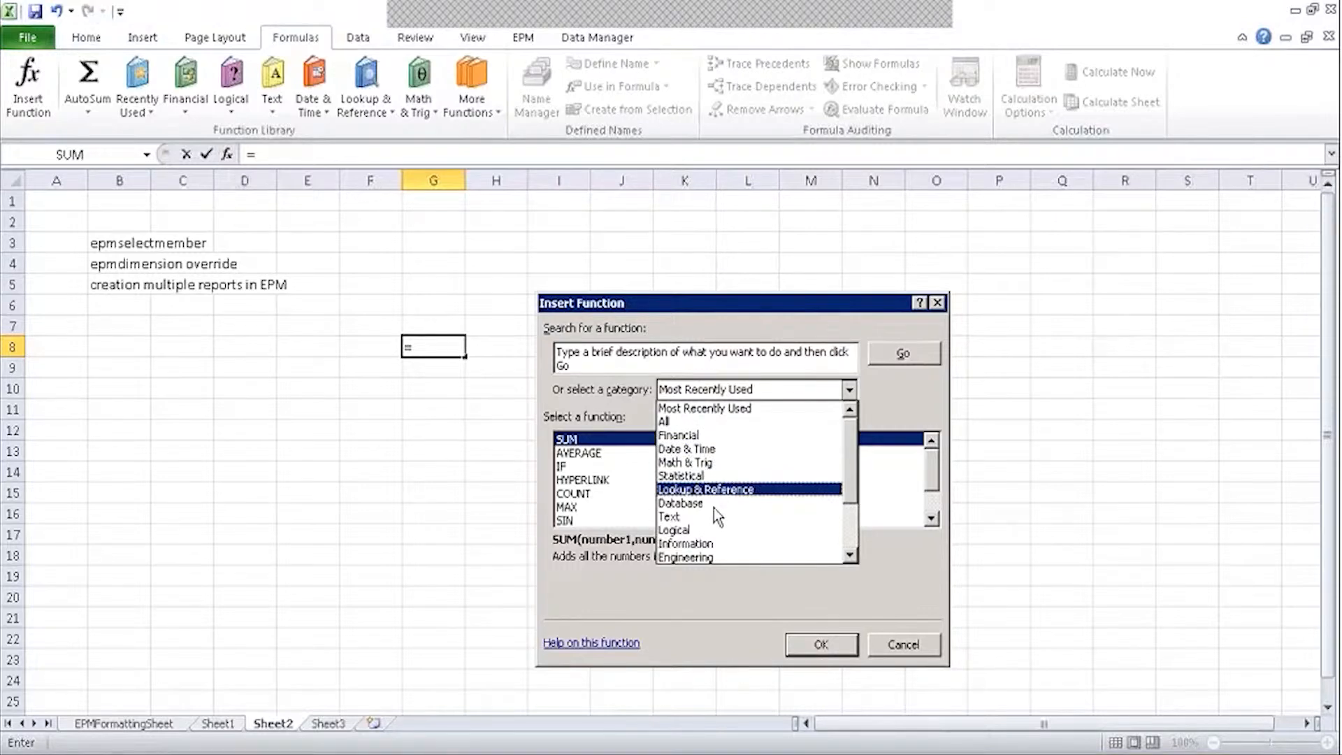
left_click_drag(851, 499, 867, 565)
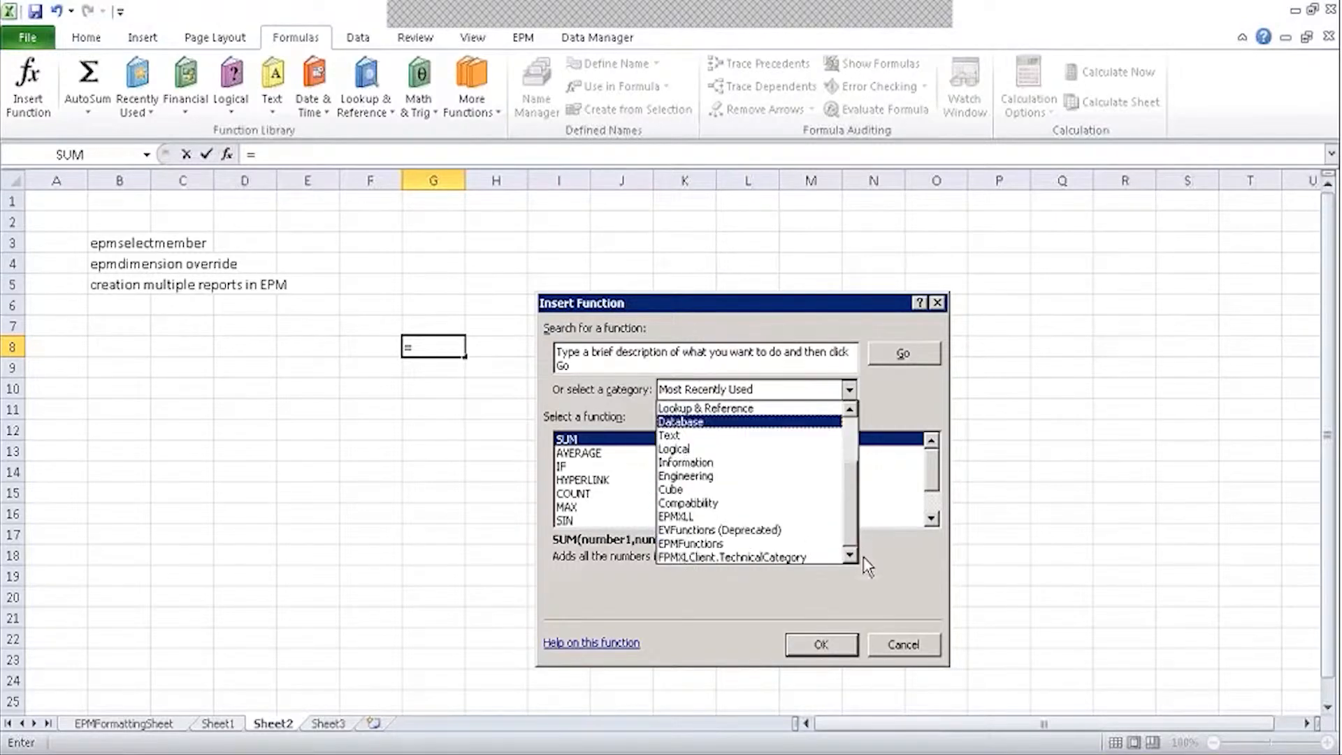
left_click(904, 551)
left_click(901, 644)
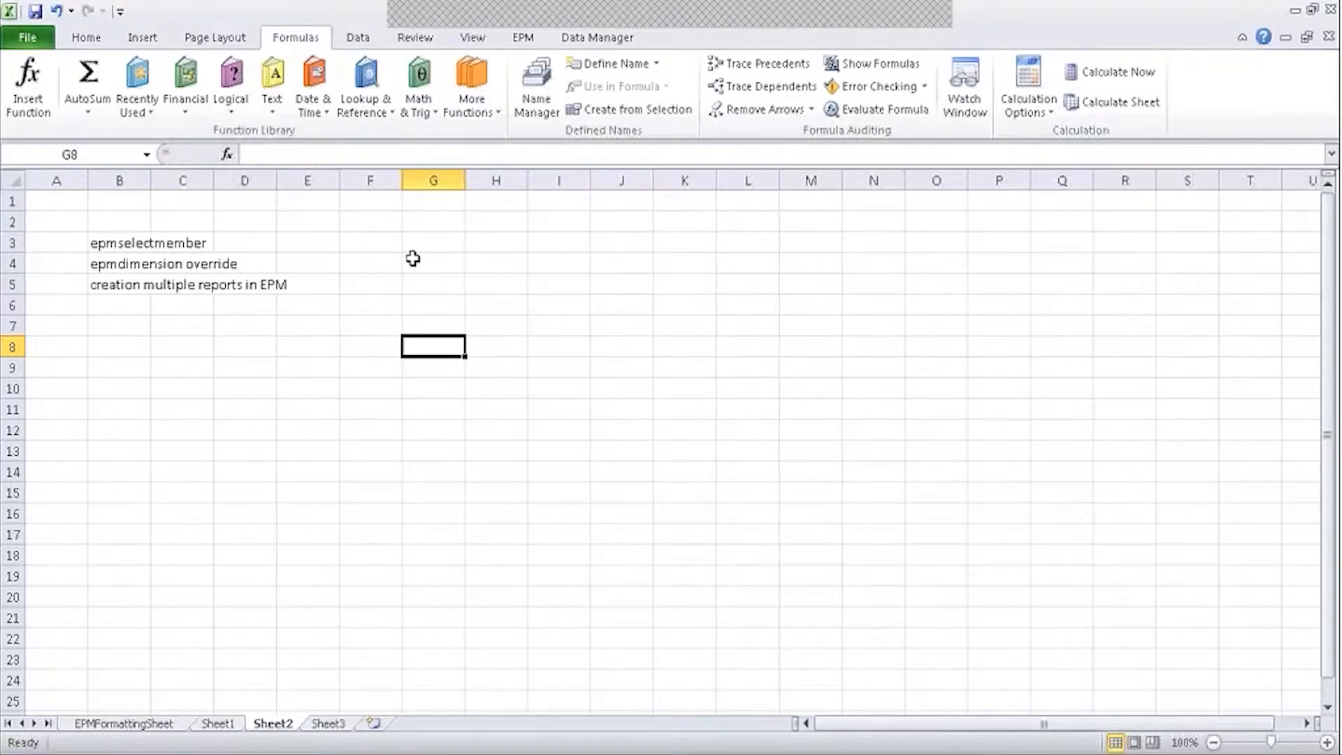
Back on Sheet1, inspect the Q2 2014 header formula in C8 and select the empty cells C4–C6.
left_click(218, 724)
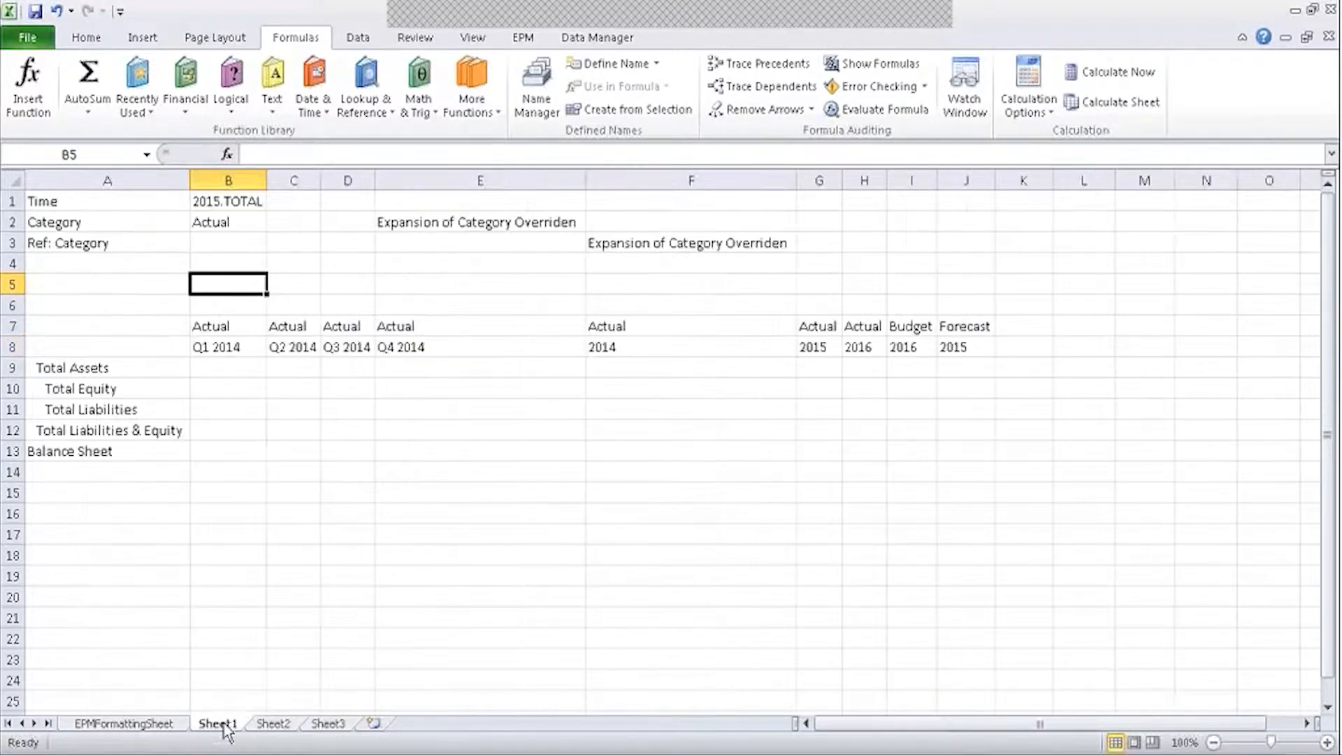
left_click(270, 349)
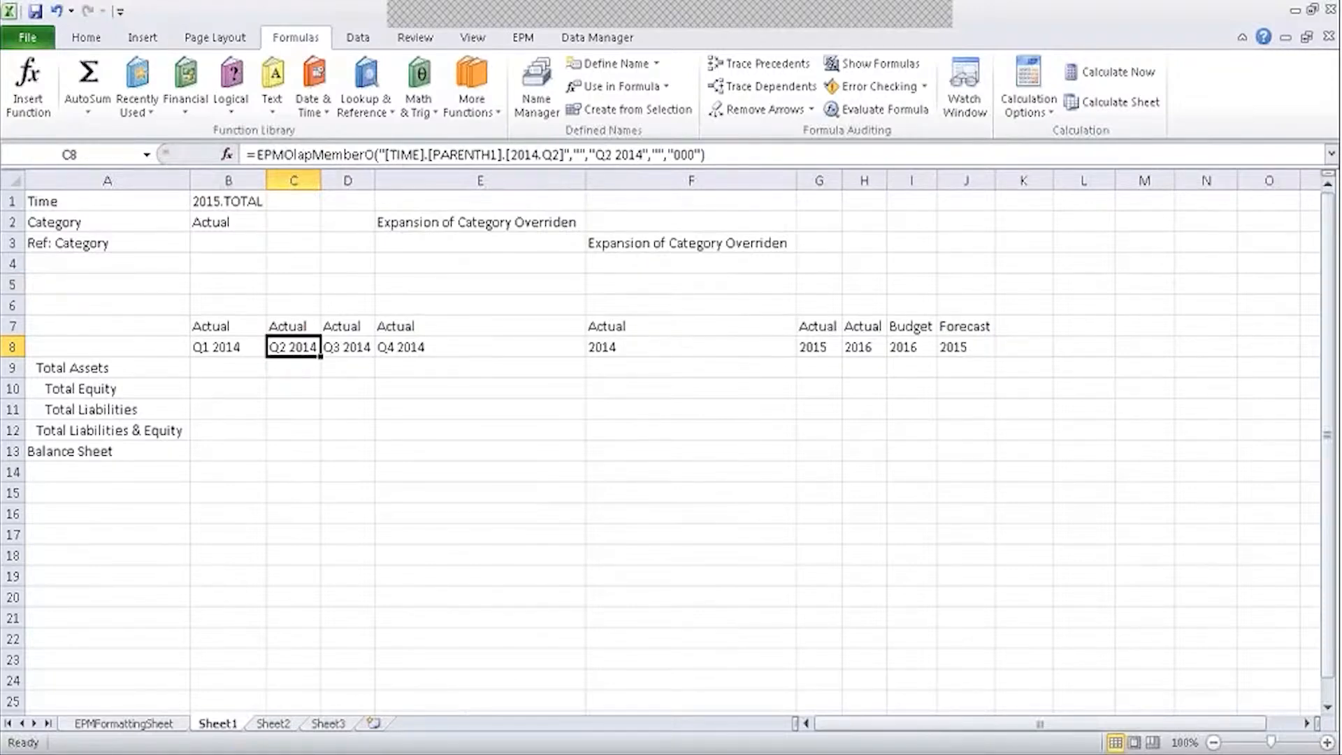
left_click(309, 286)
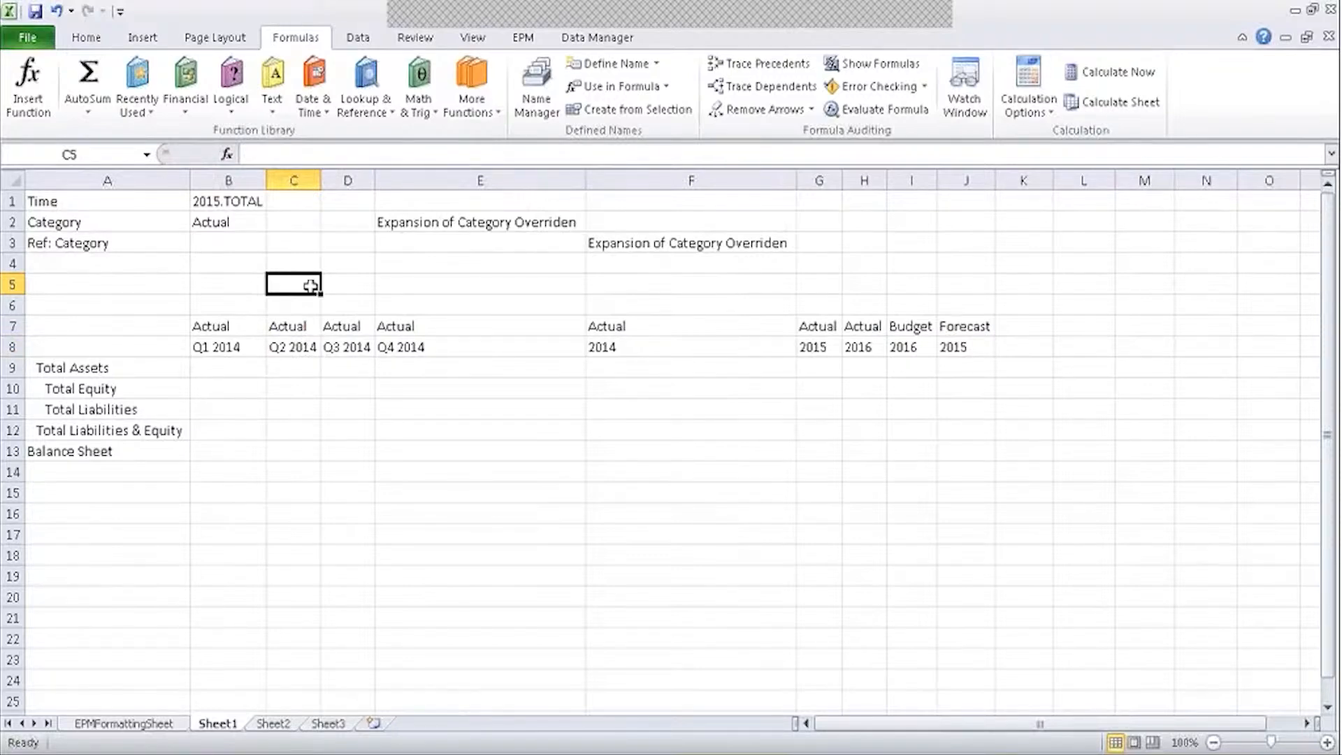
left_click(309, 267)
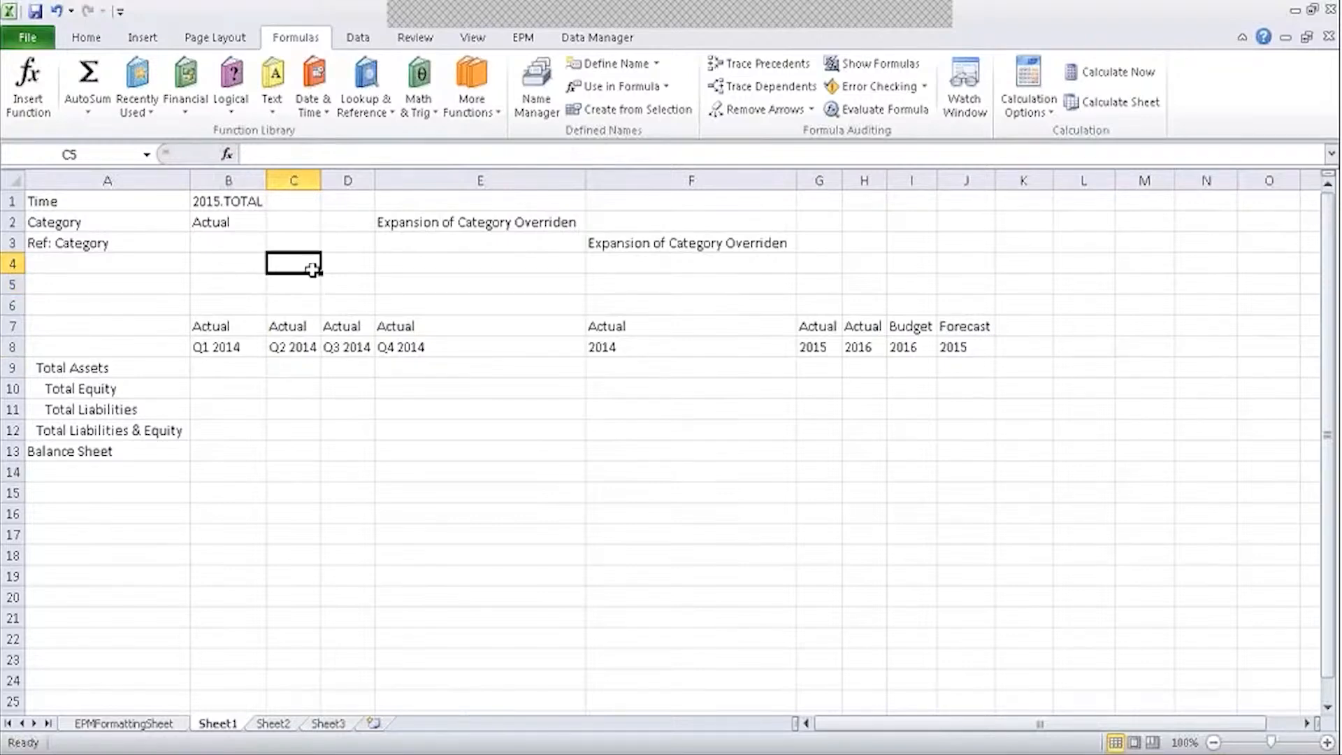
left_click(297, 301)
left_click(320, 268)
left_click(309, 286)
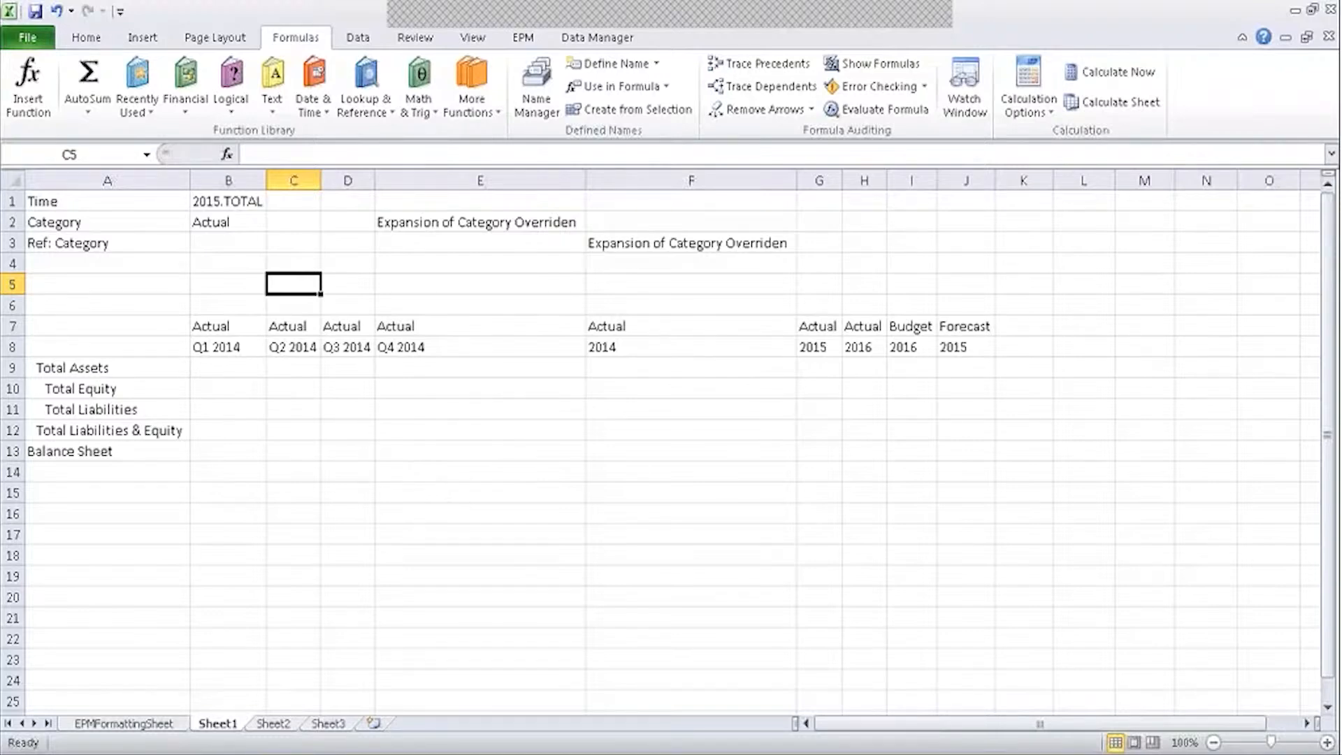
left_click(442, 223)
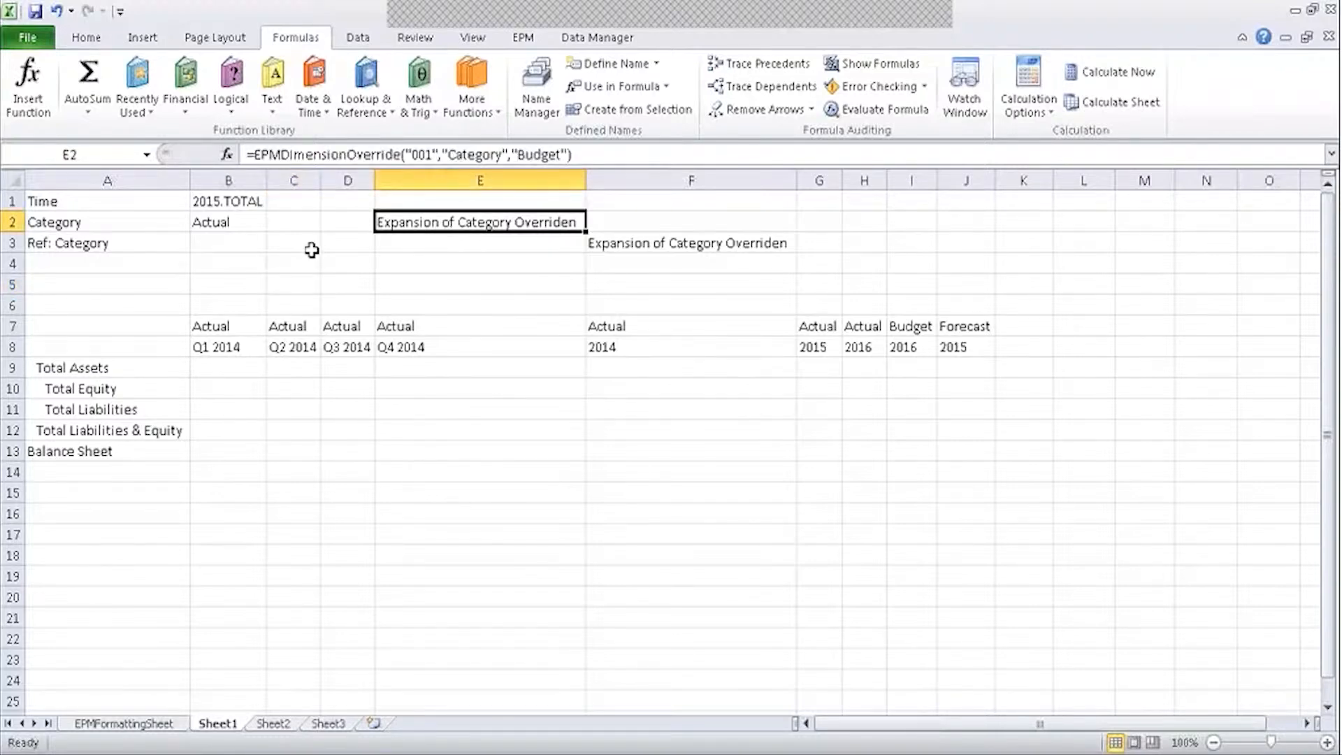
left_click(265, 243)
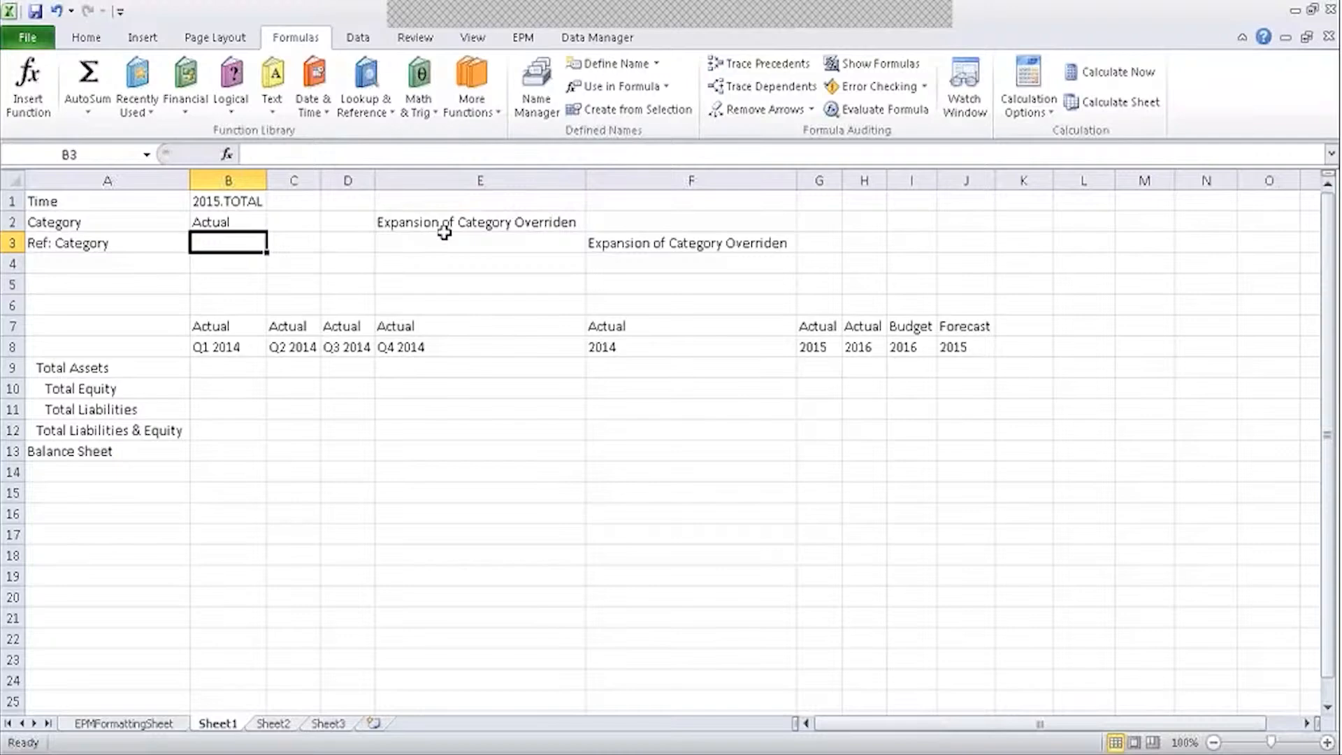
left_click(445, 225)
left_click(238, 248)
left_click(386, 221)
left_click(253, 249)
left_click(427, 218)
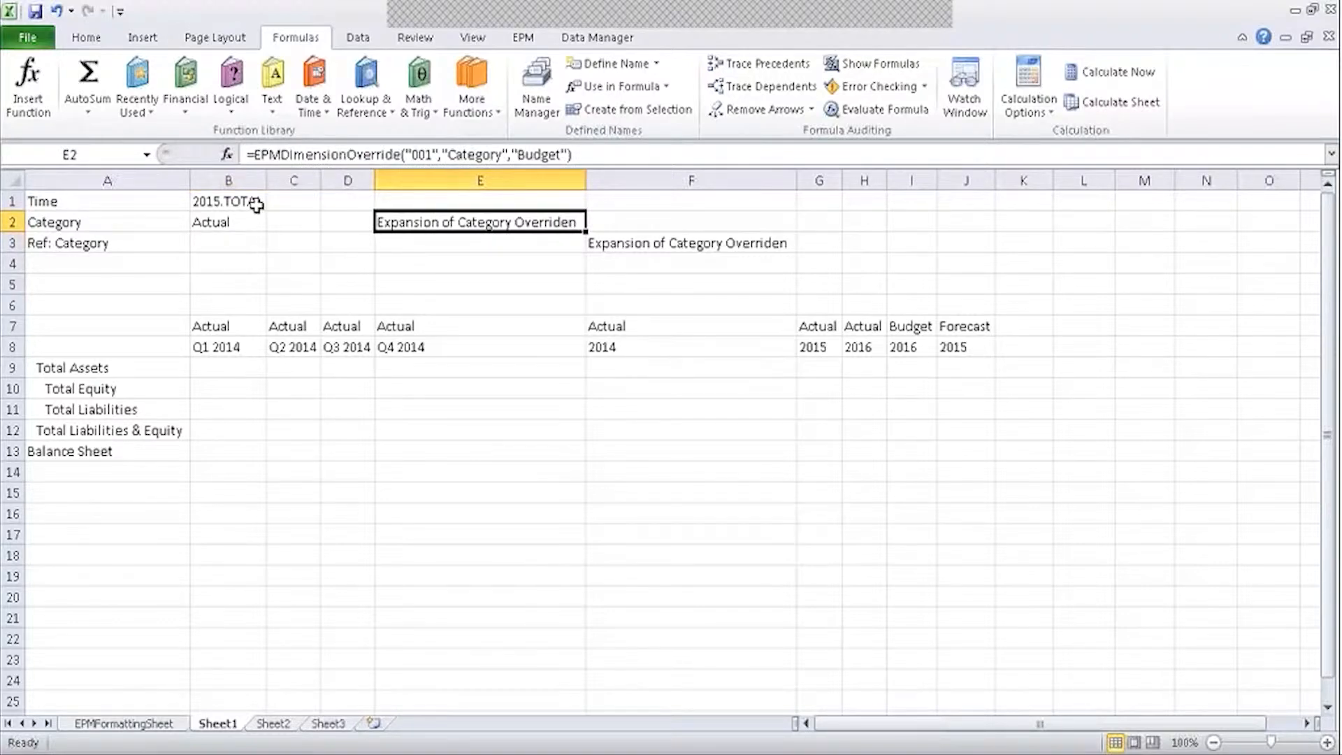
left_click(208, 242)
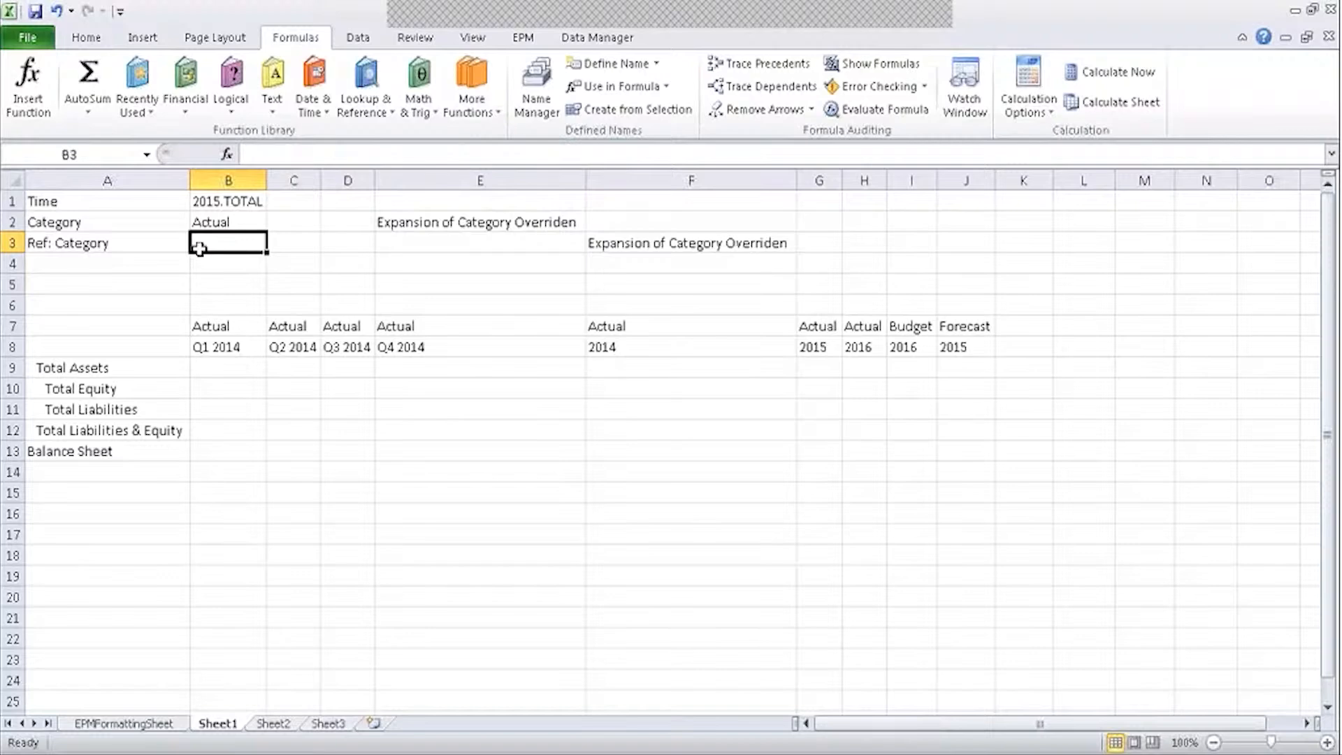
left_click(225, 203)
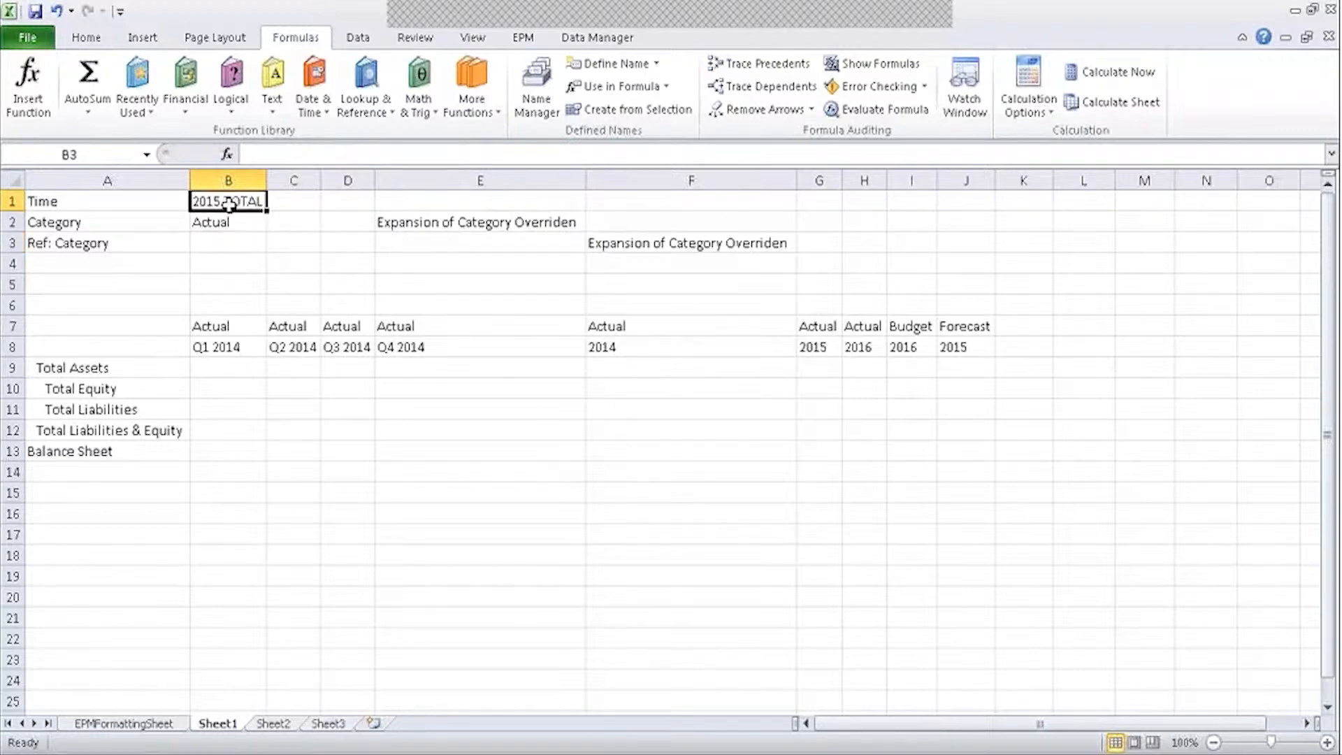
left_click(219, 239)
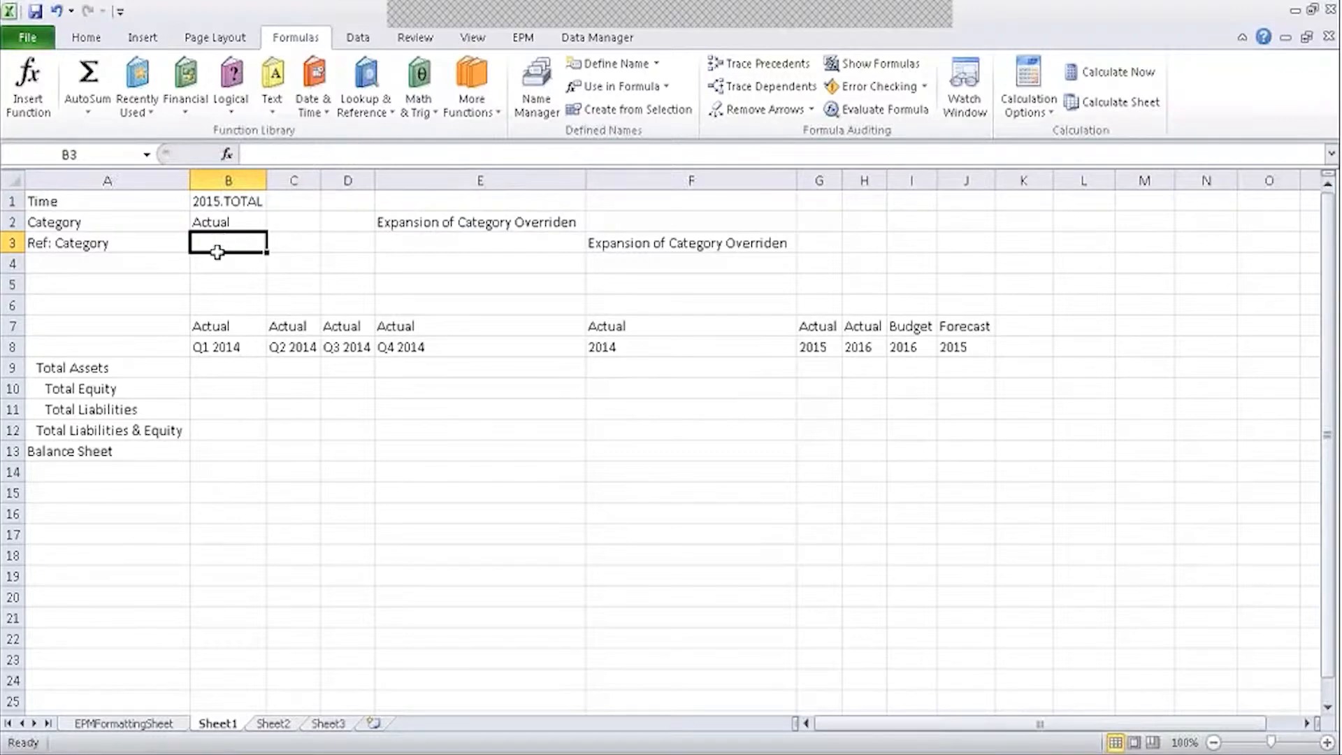
left_click(241, 201)
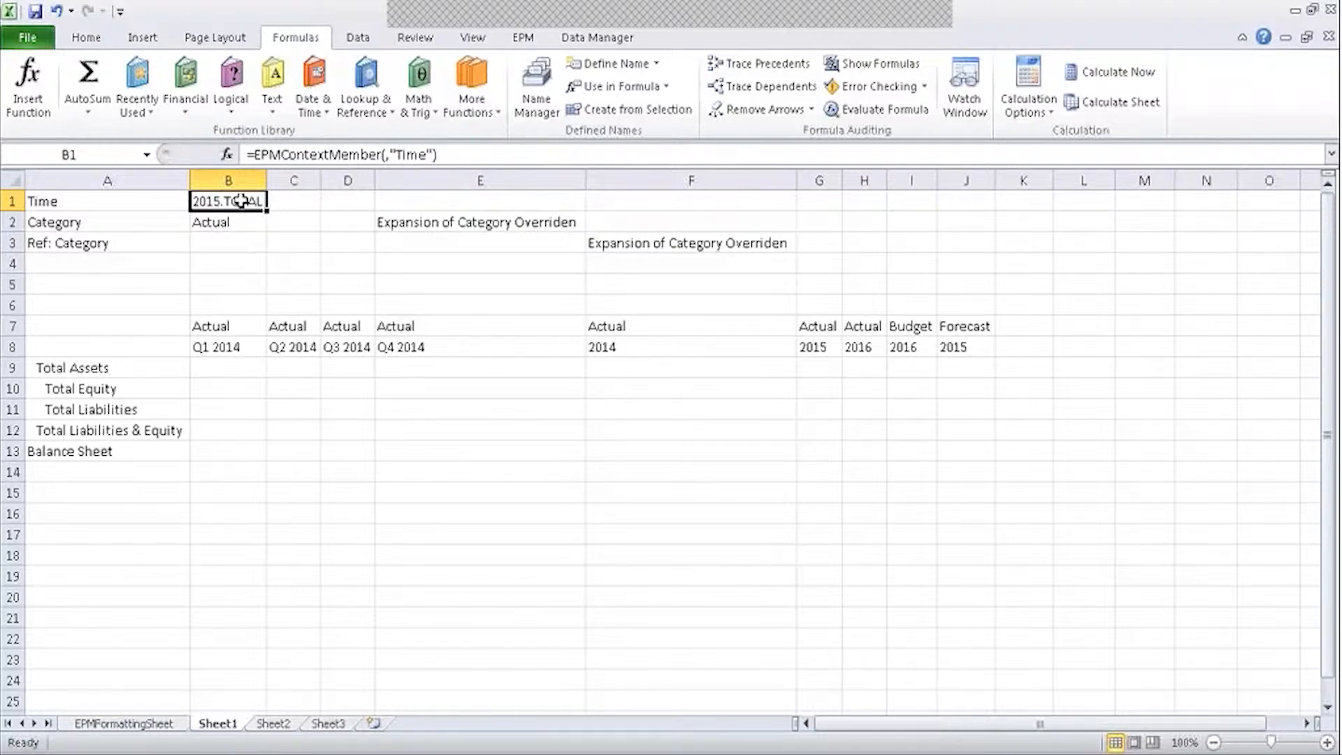
left_click(238, 238)
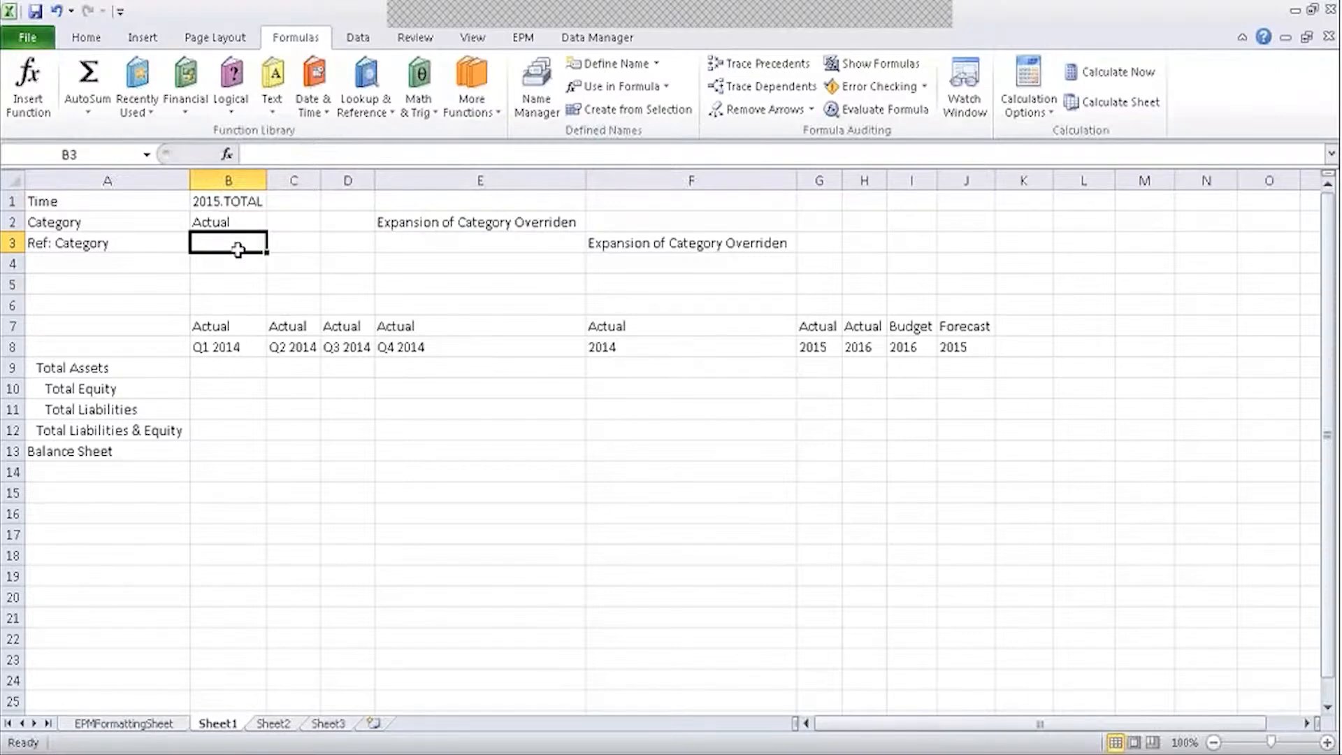
left_click_drag(238, 245, 246, 202)
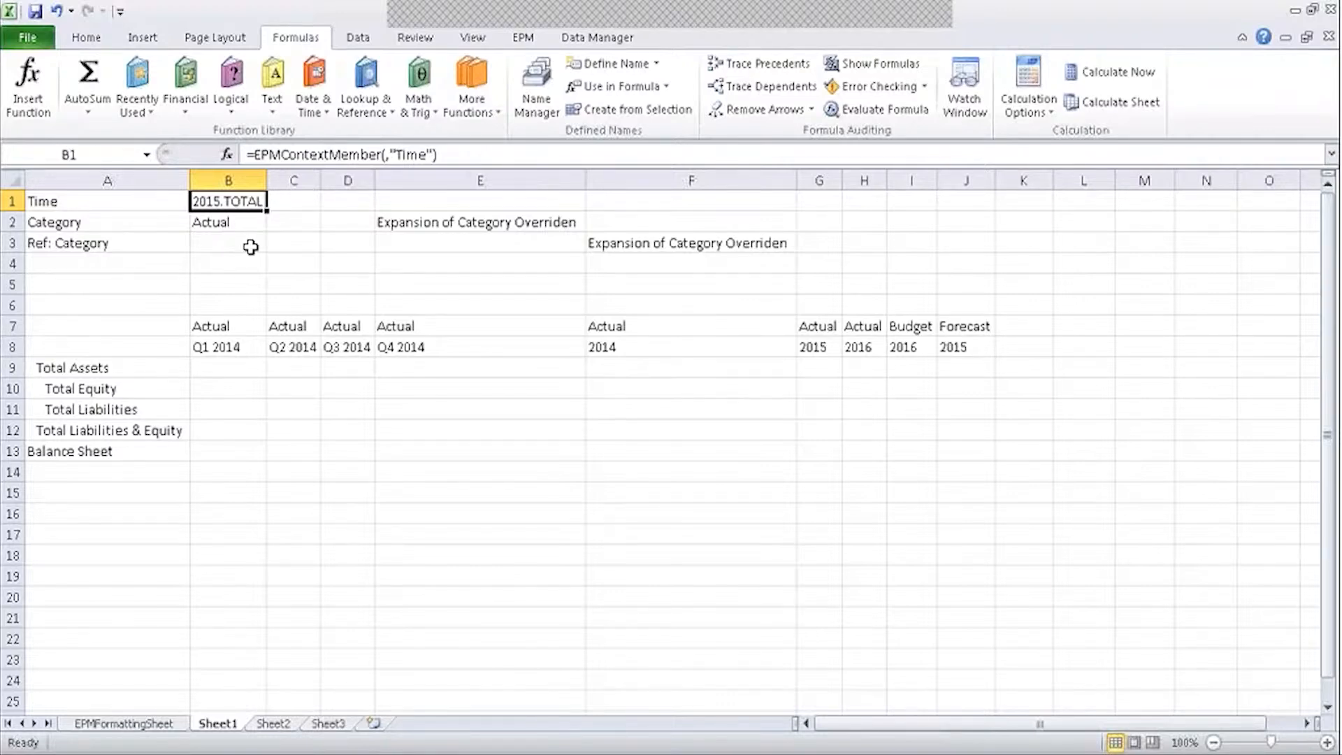
left_click(251, 246)
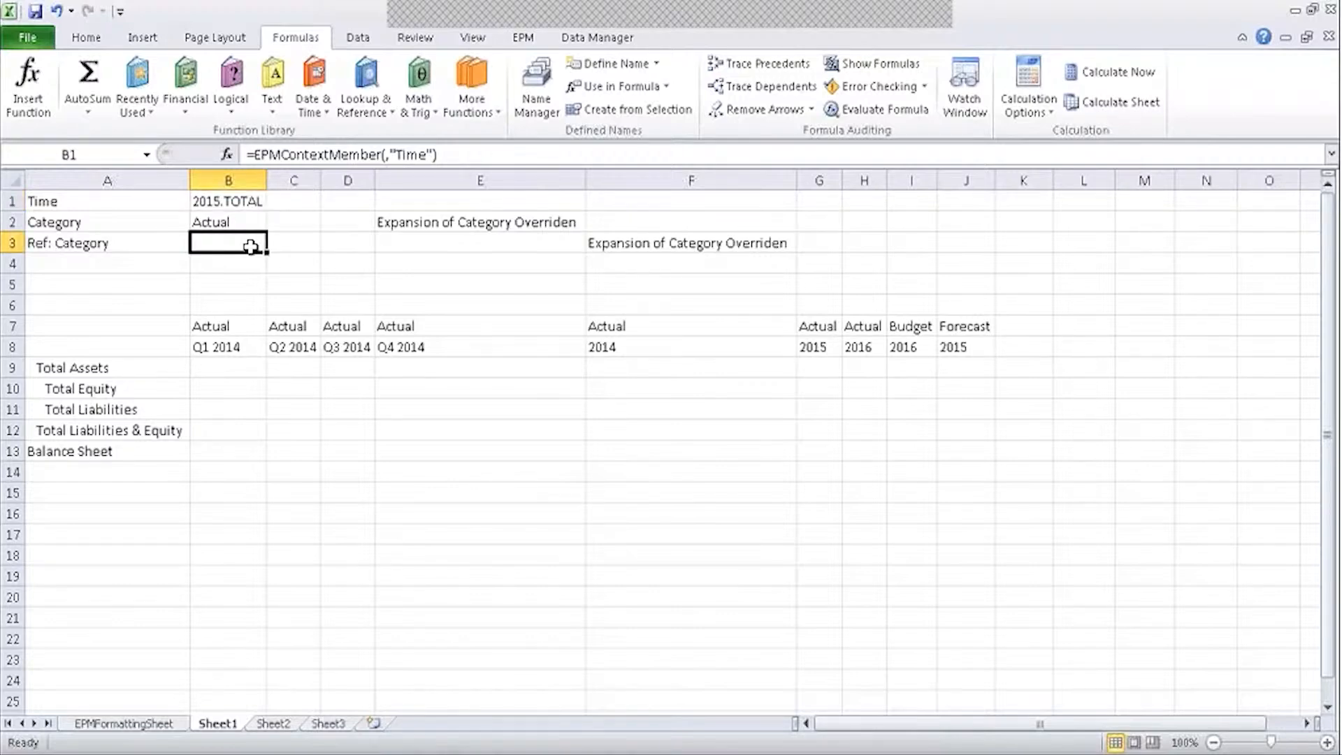
left_click(387, 215)
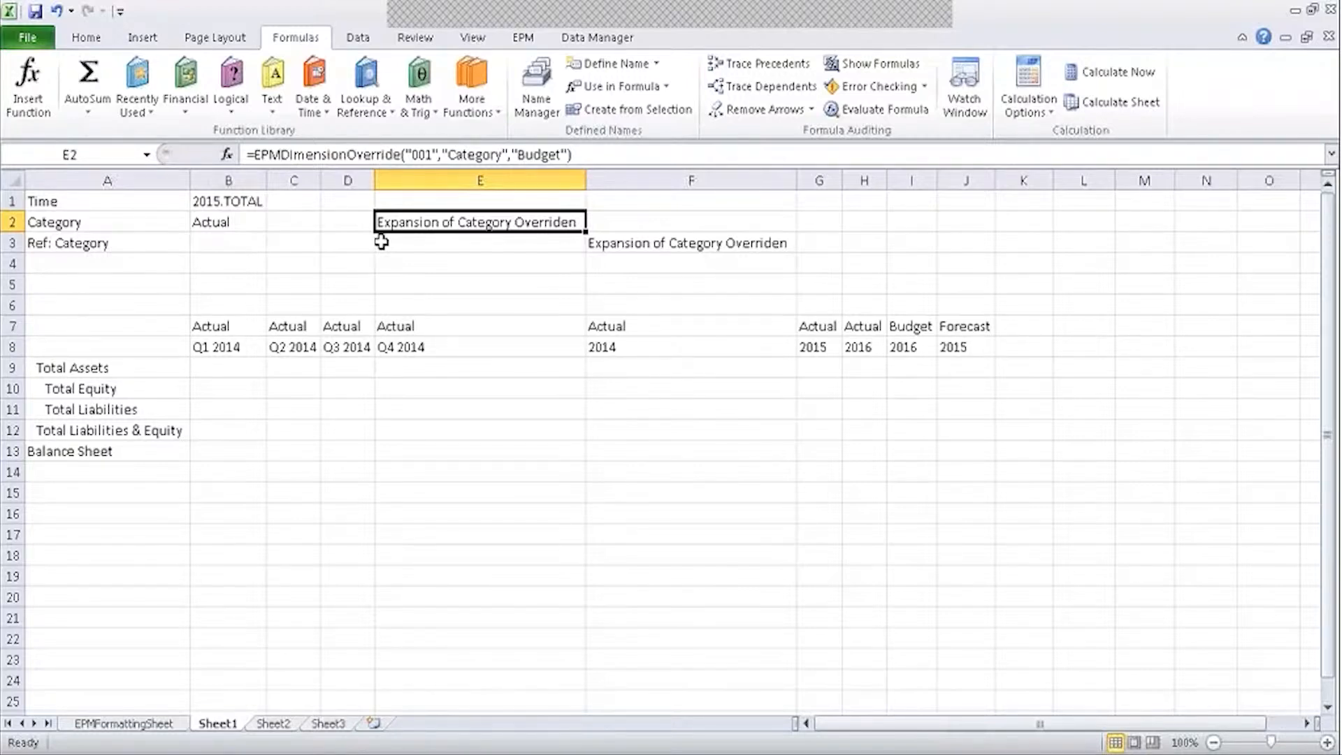
left_click(263, 240)
Start an =EPMSelectMember formula in cell B3 and bring up its Function Arguments.
double_click(262, 240)
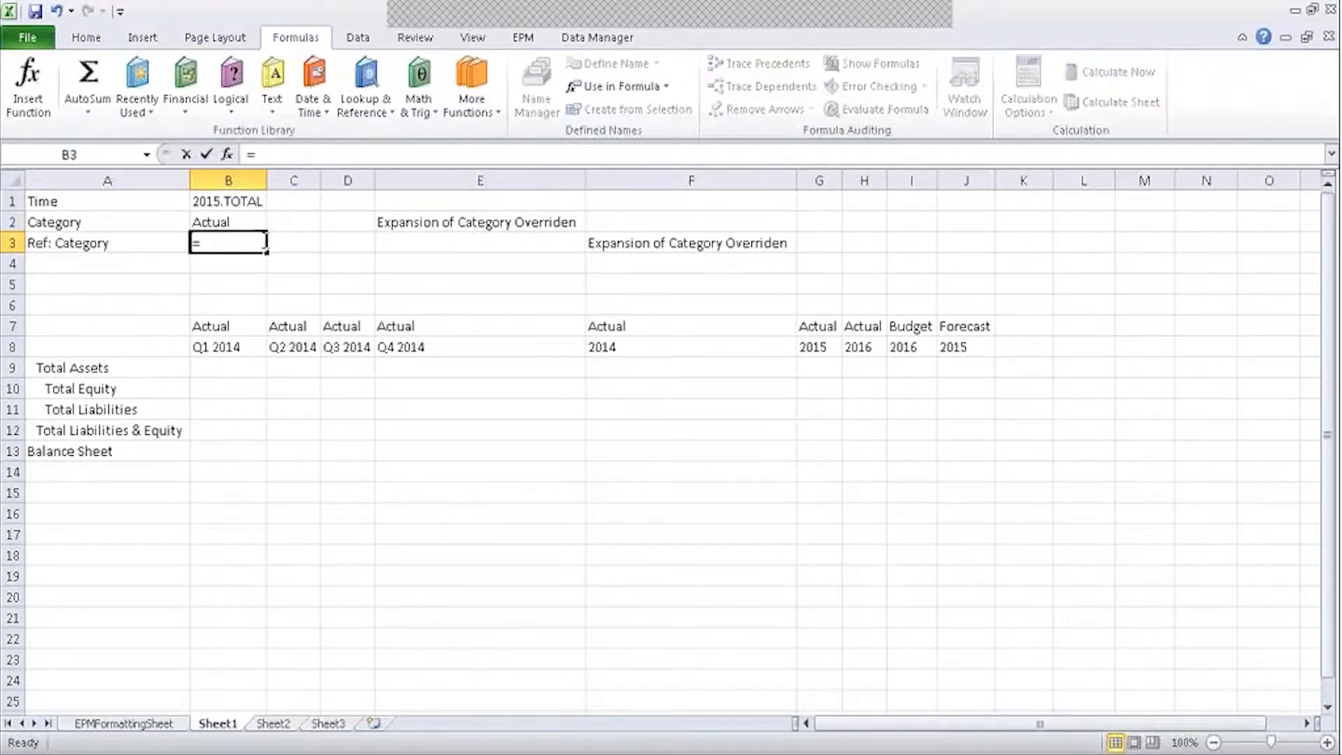
type("=e")
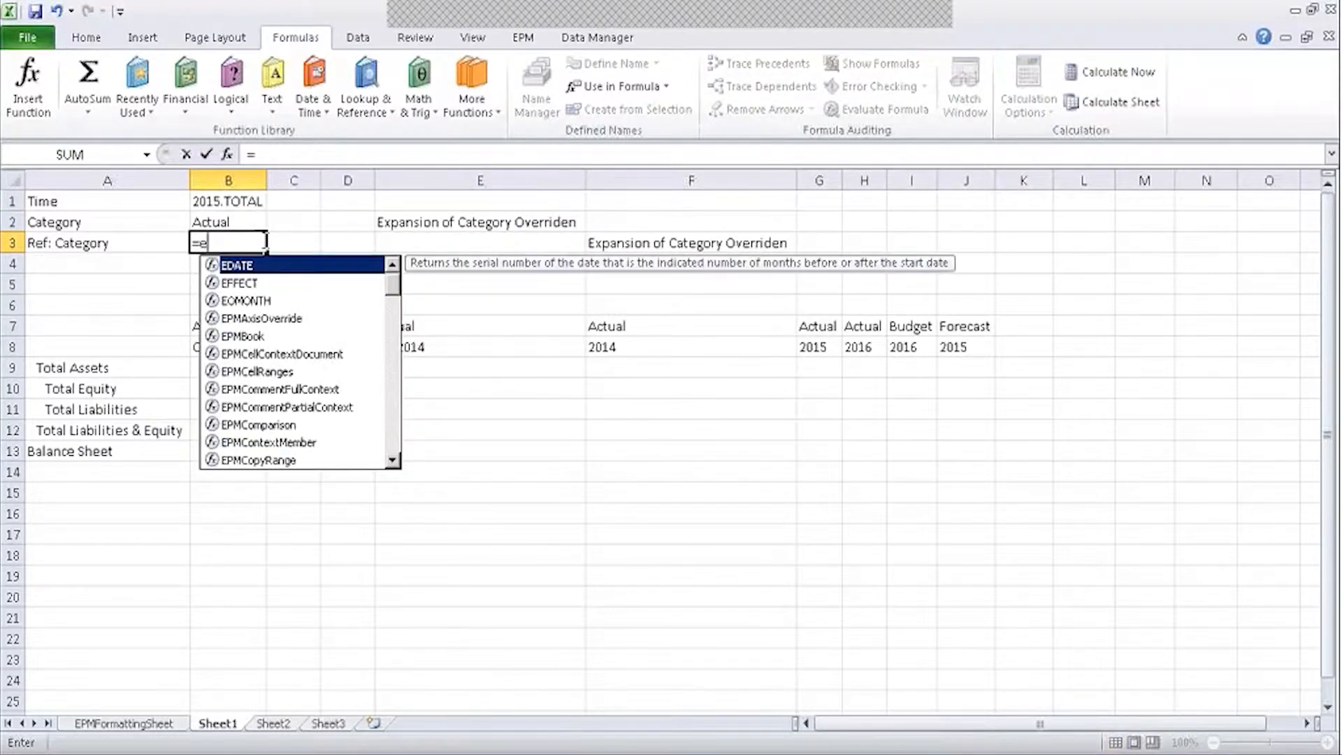
type("pmsele")
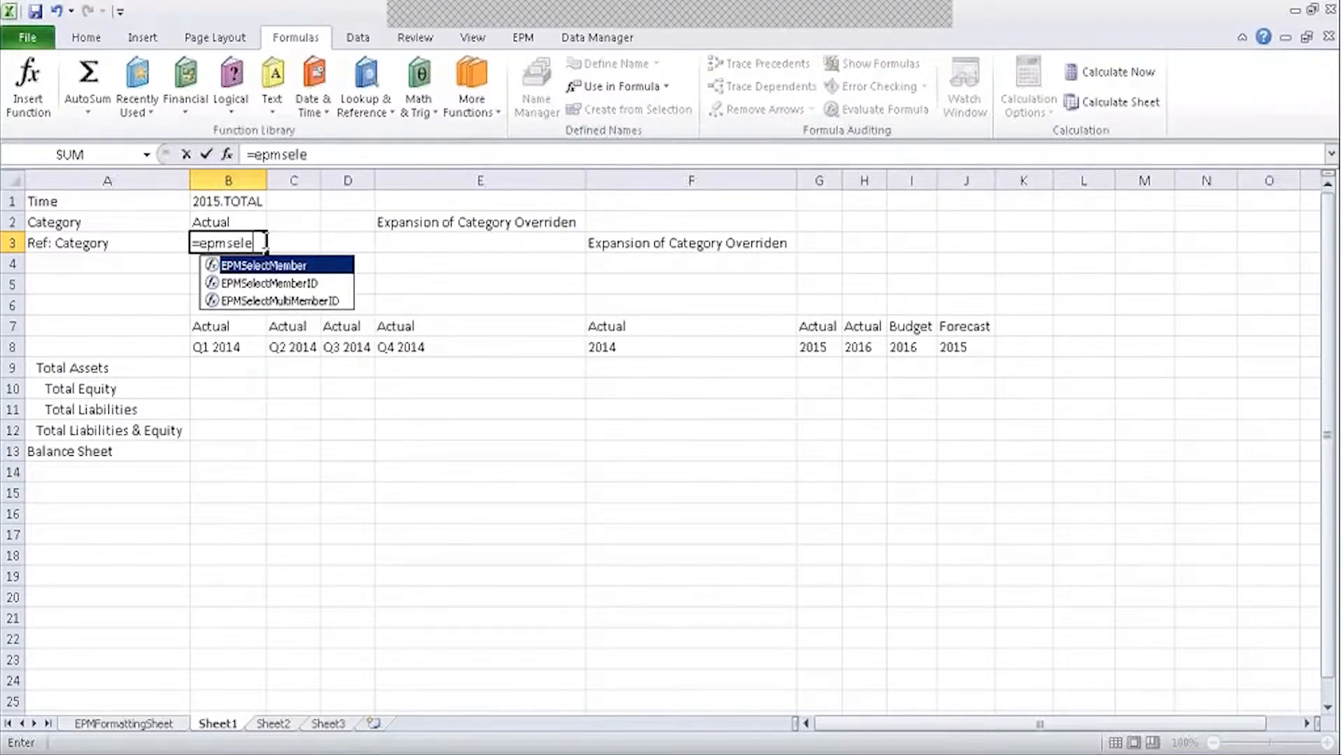
double_click(210, 265)
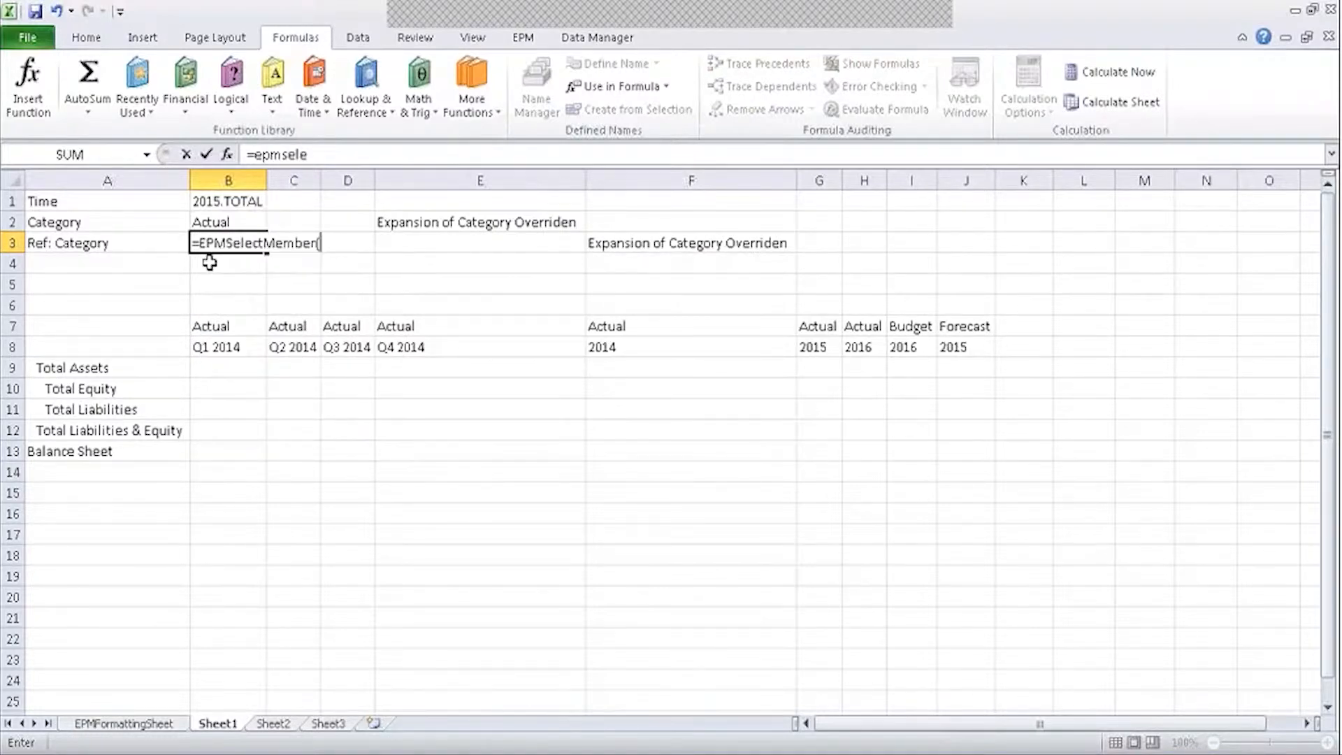
left_click(227, 155)
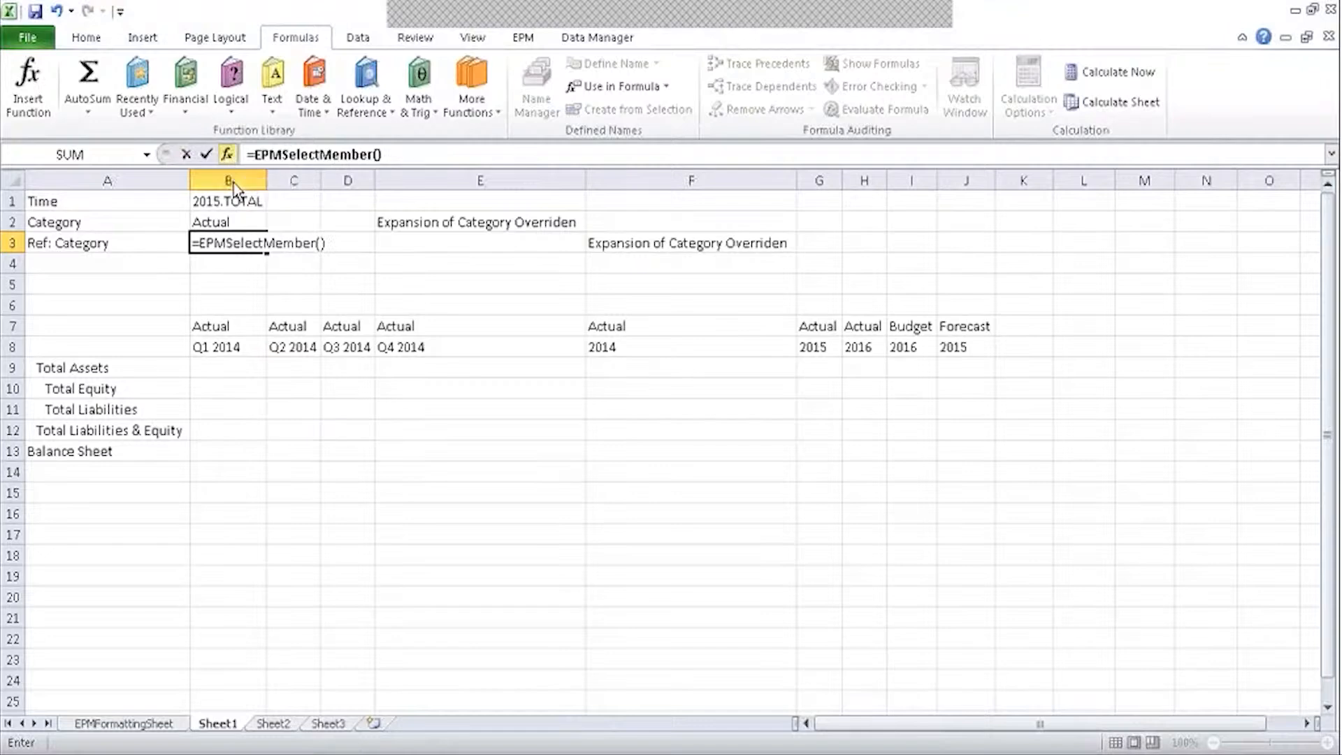
Set Member to "Budget" and Dimension to "Category", then accept the arguments.
left_click(629, 396)
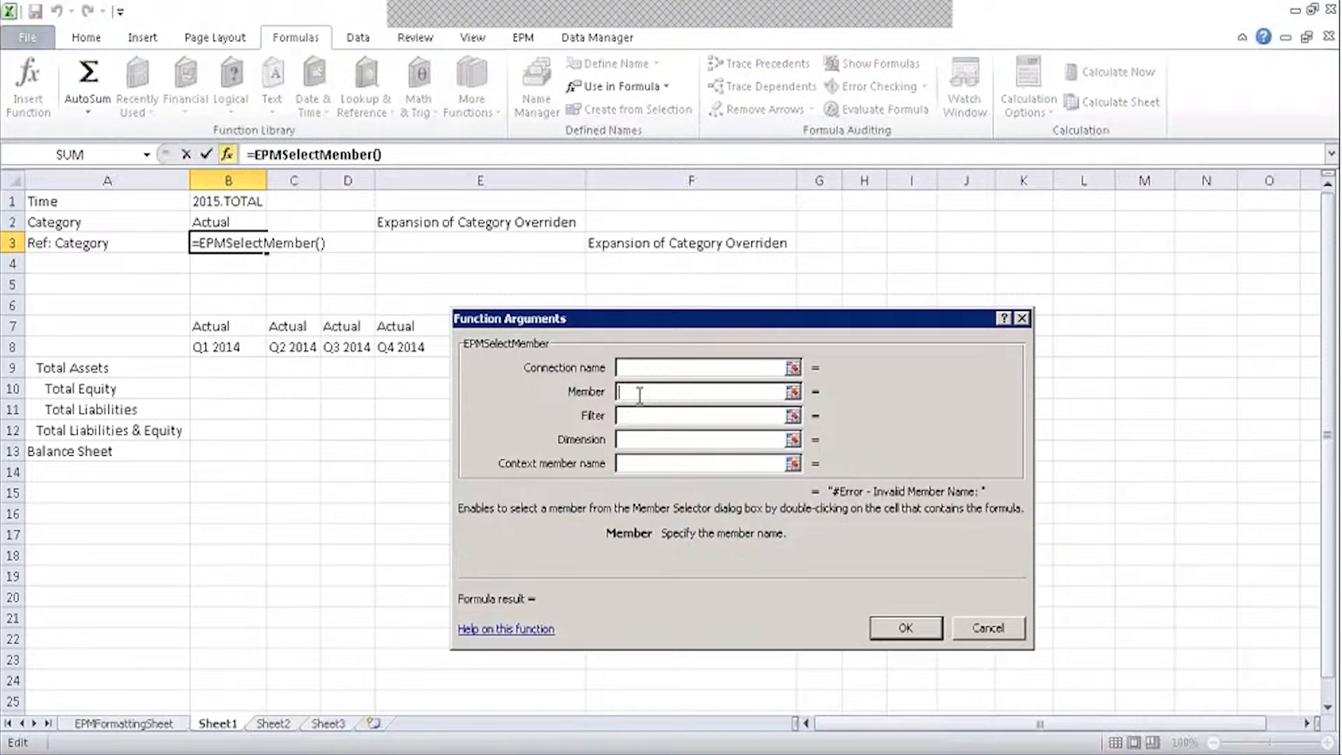
type("Budget")
left_click(667, 418)
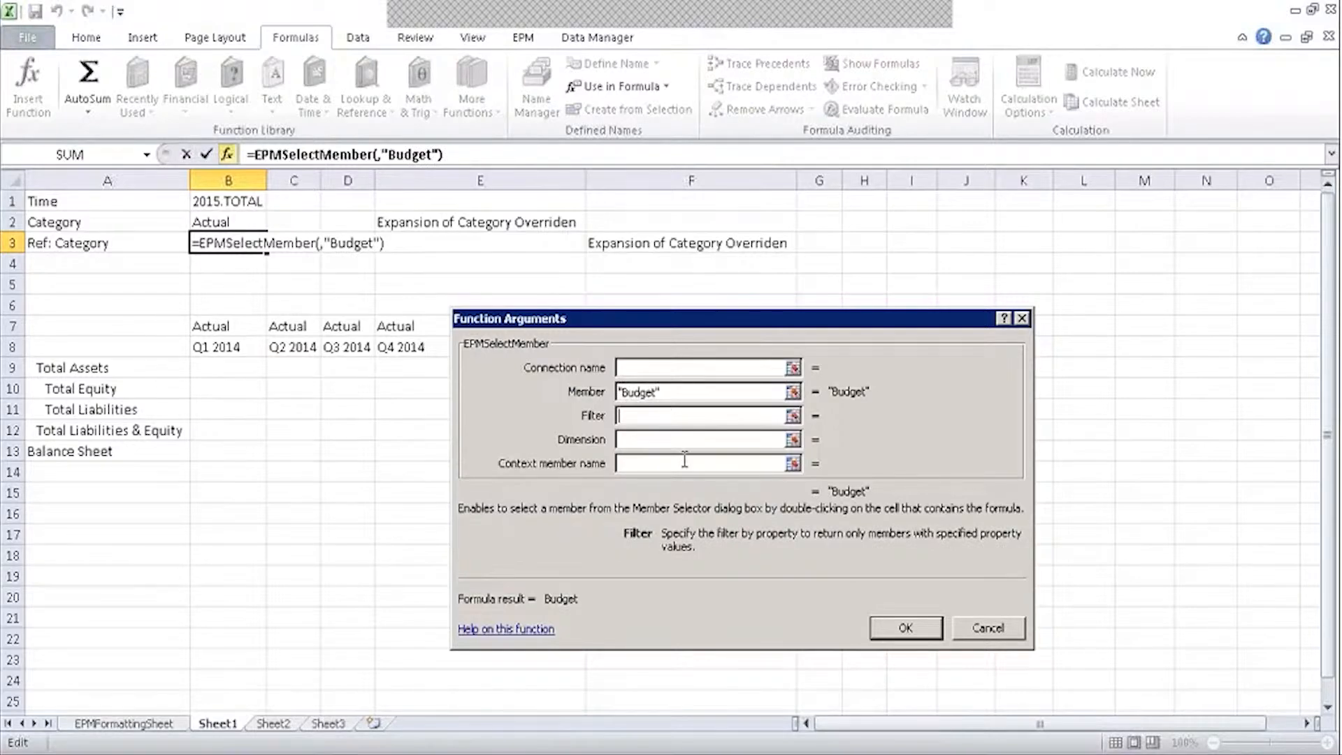
left_click(657, 440)
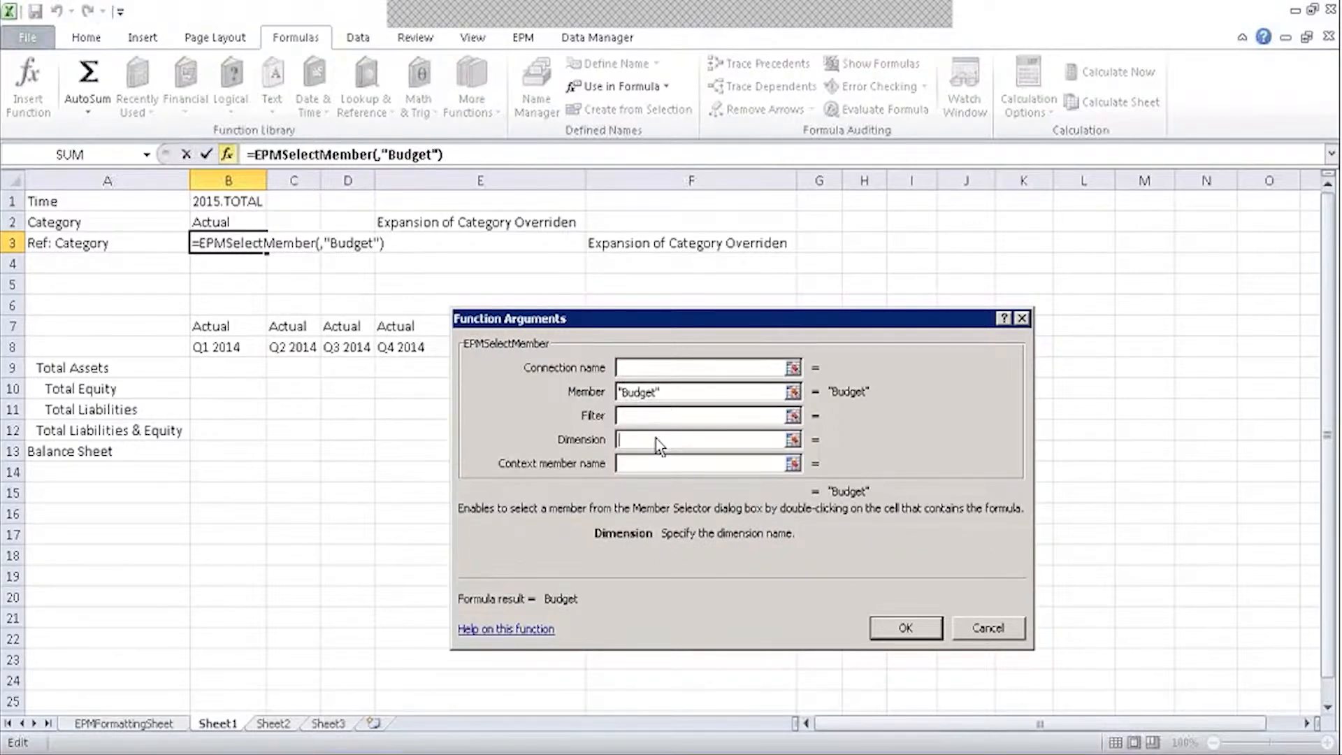
type("C")
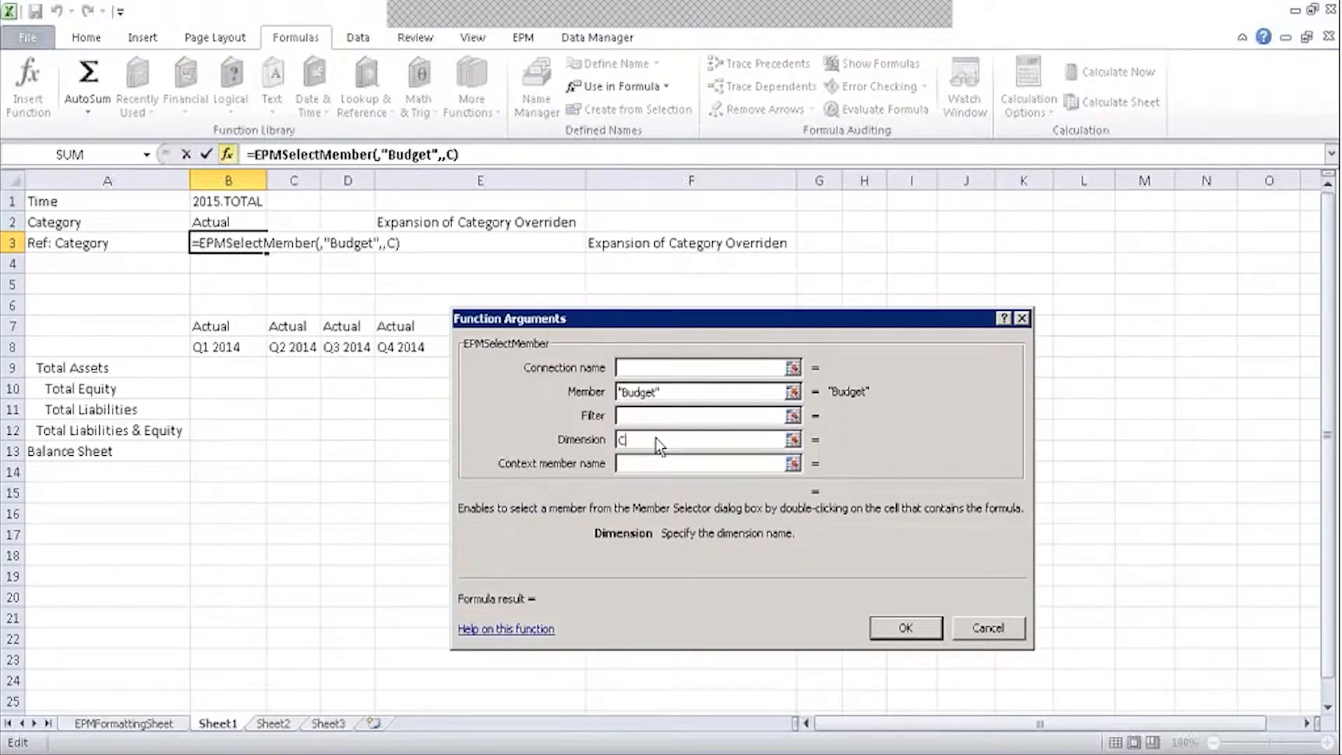
type("ategory")
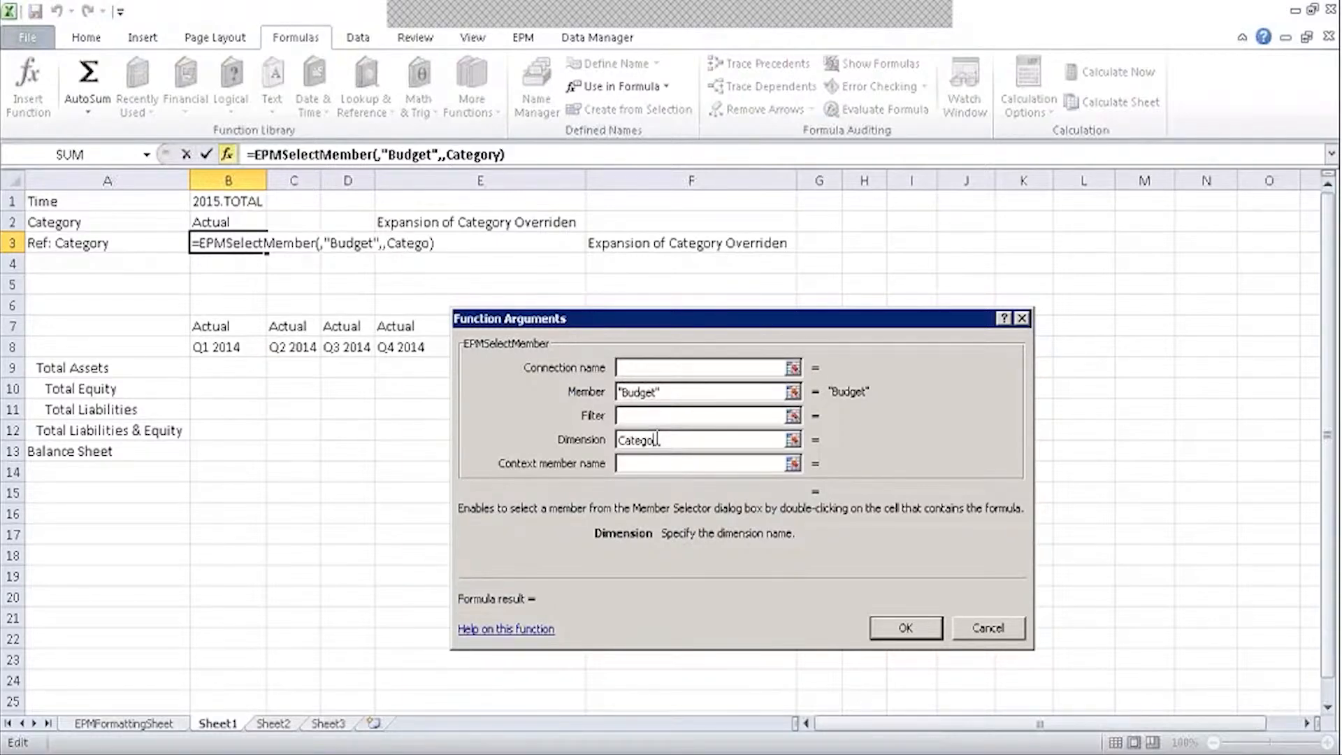
key("Tab")
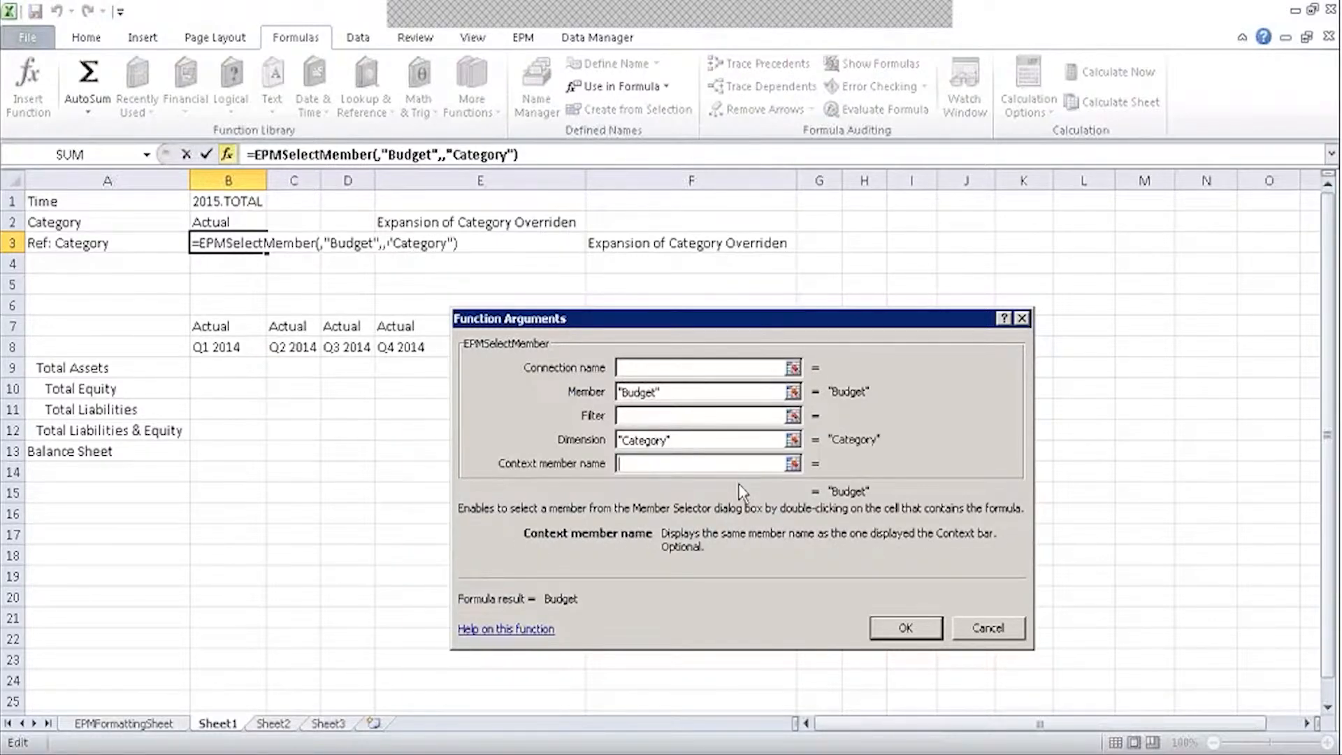
left_click(688, 371)
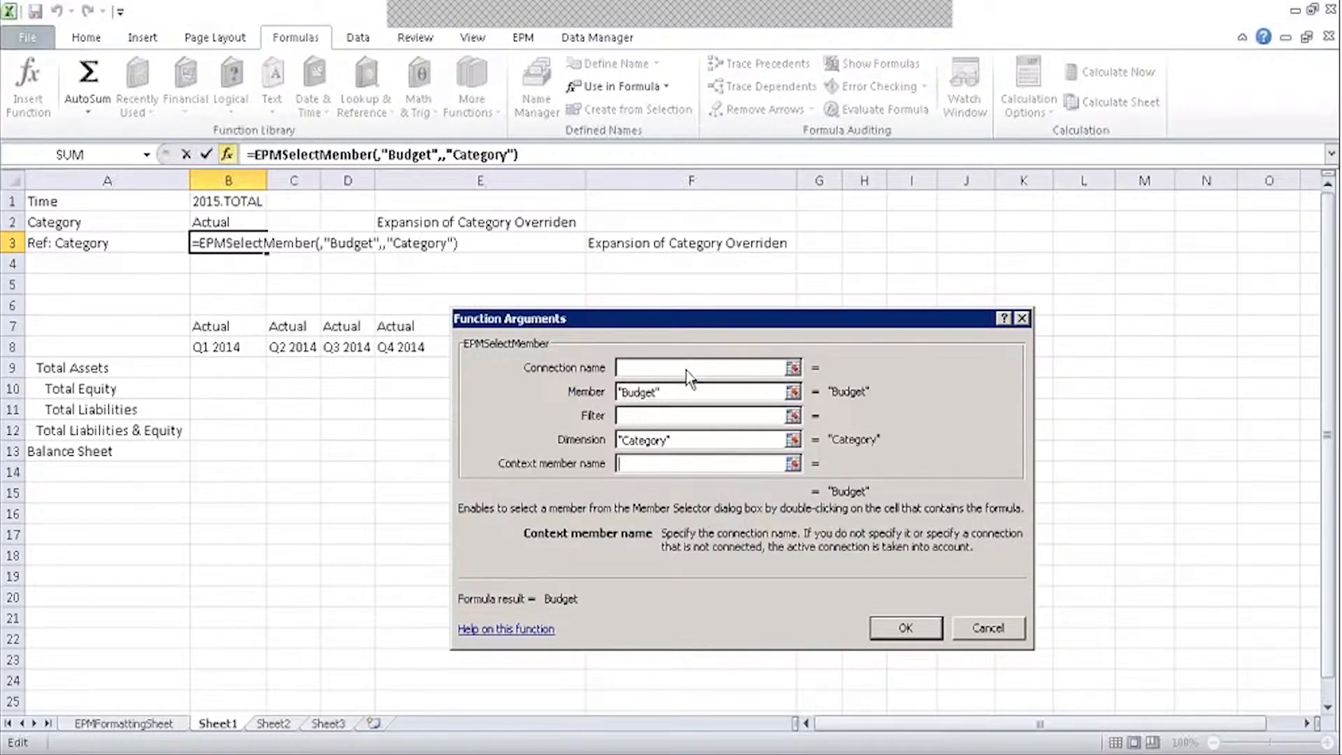
left_click(687, 371)
left_click(684, 419)
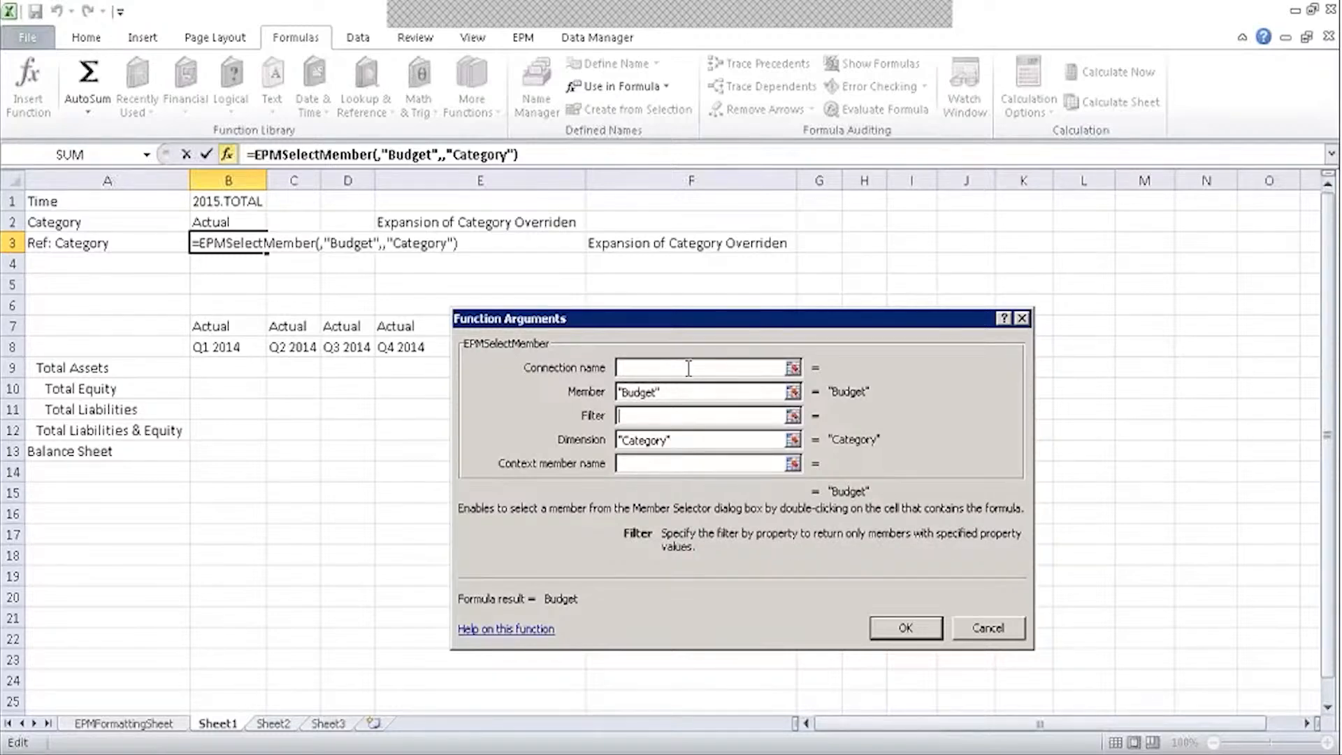
left_click(903, 629)
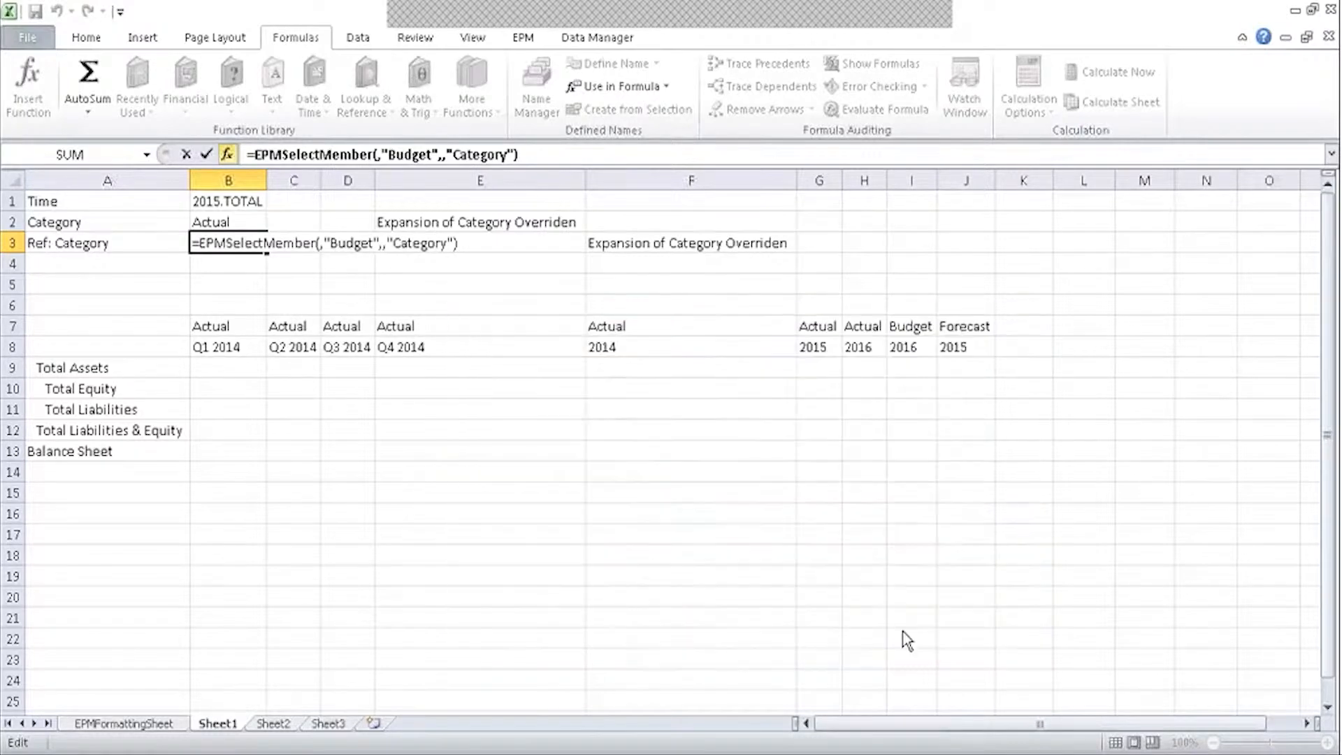
left_click(211, 258)
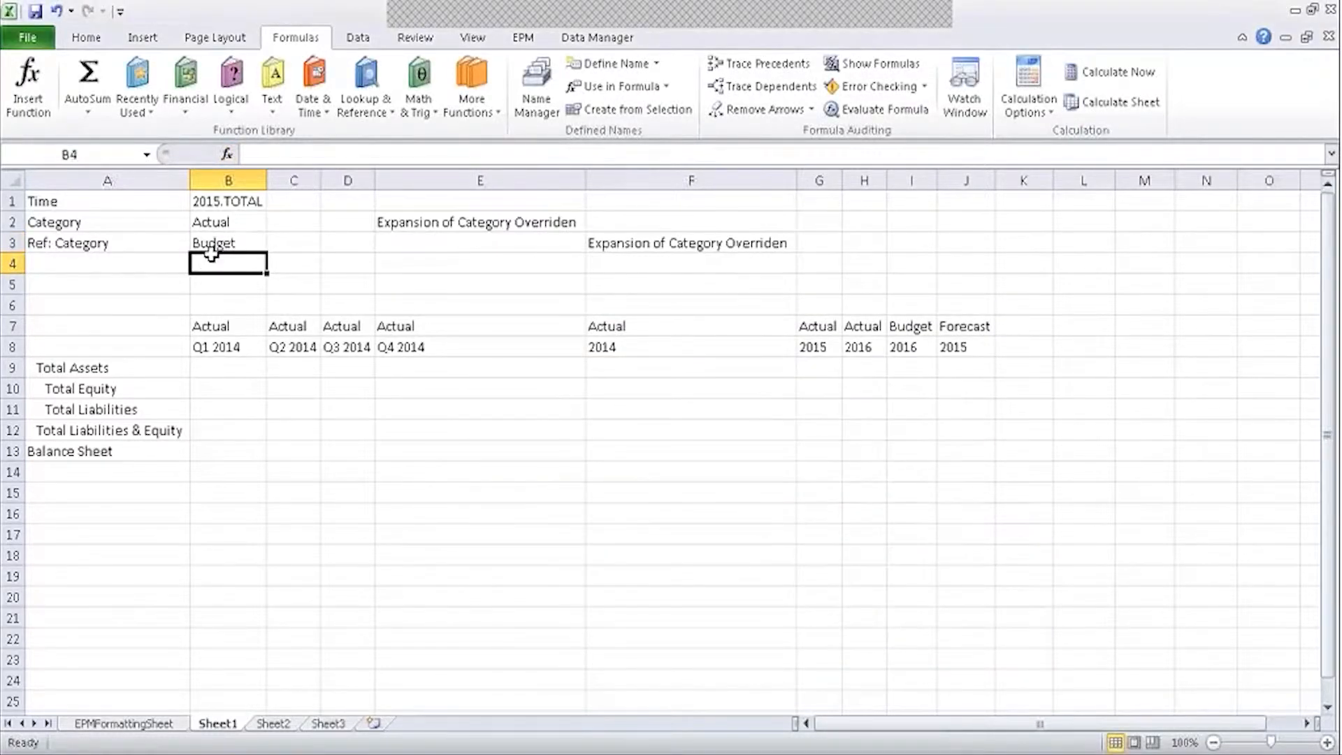
left_click(209, 247)
left_click(221, 242)
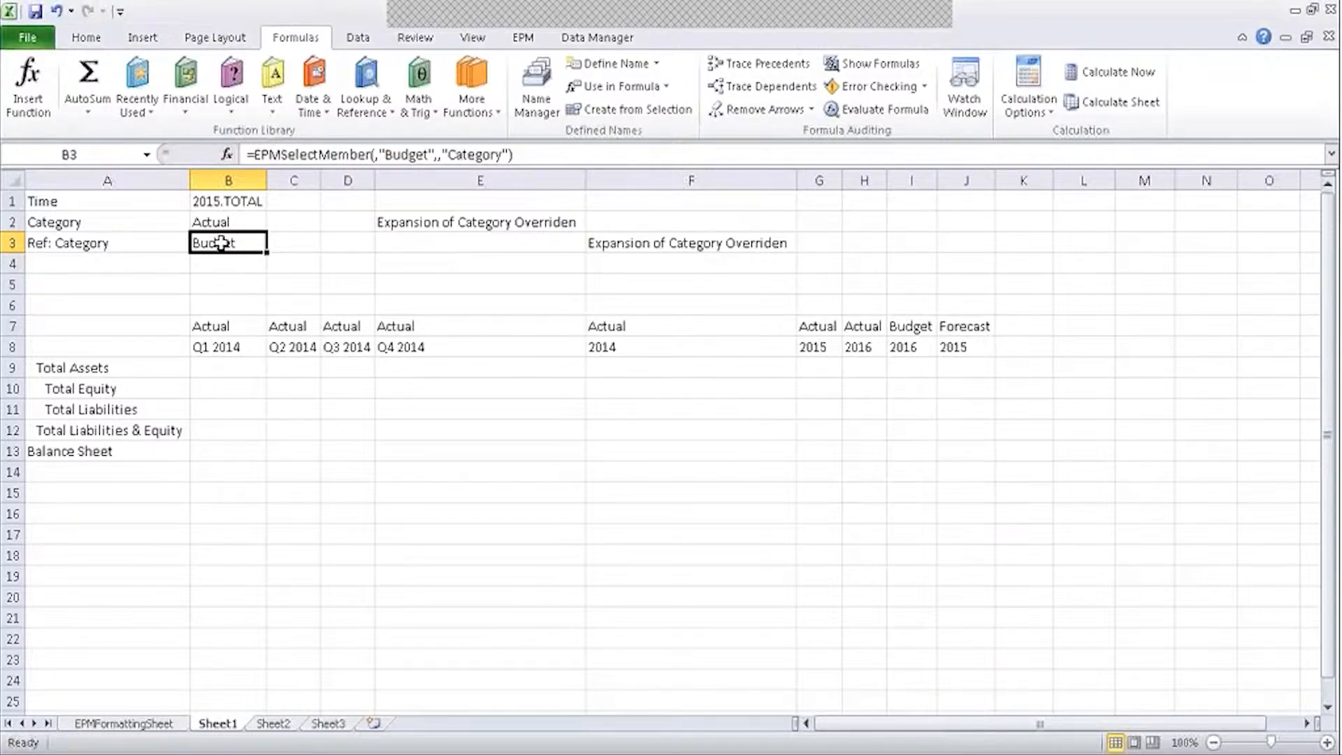
left_click(253, 225)
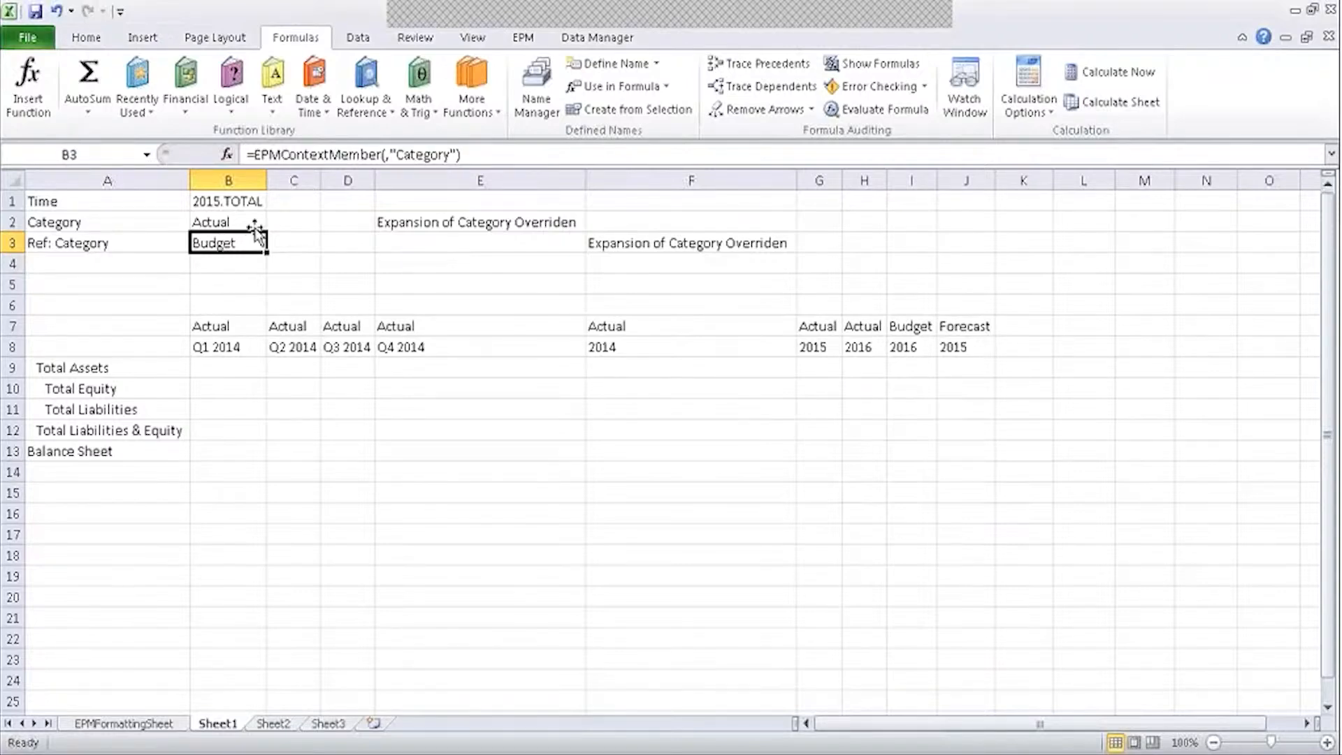
left_click(287, 222)
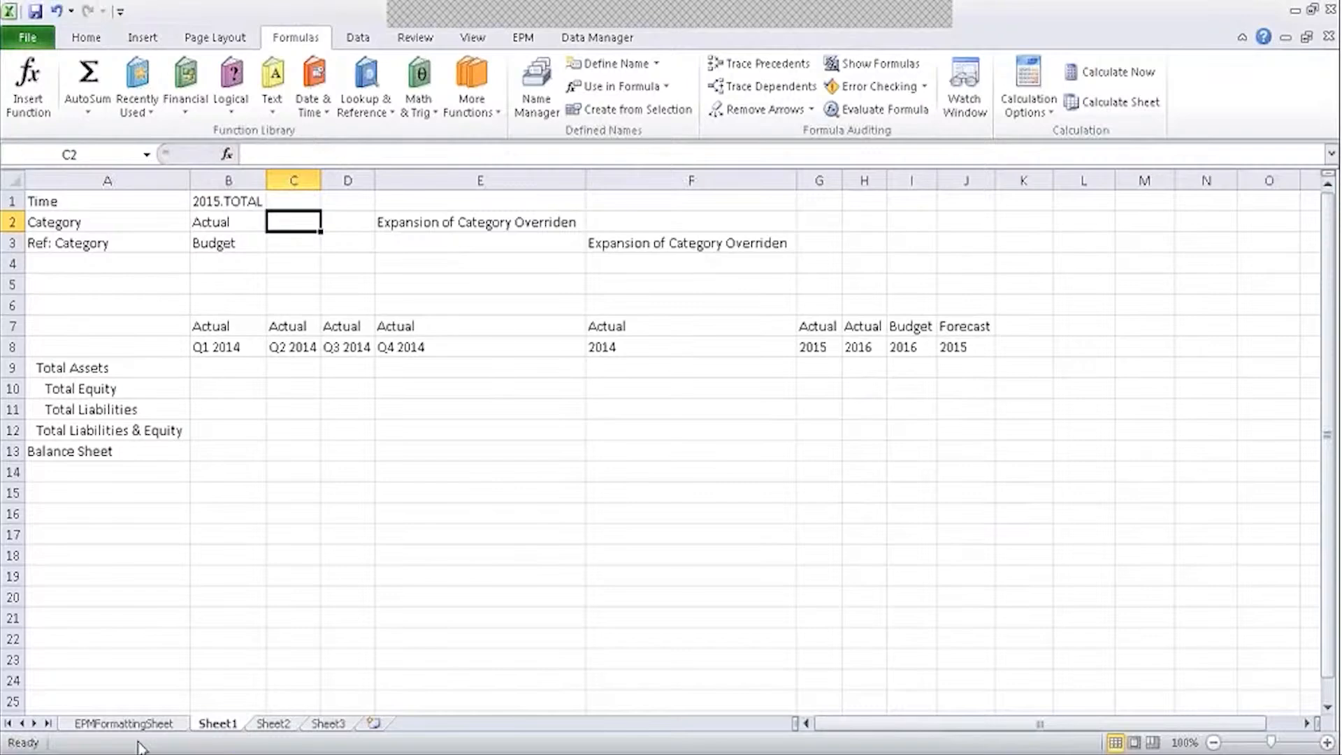
left_click(252, 222)
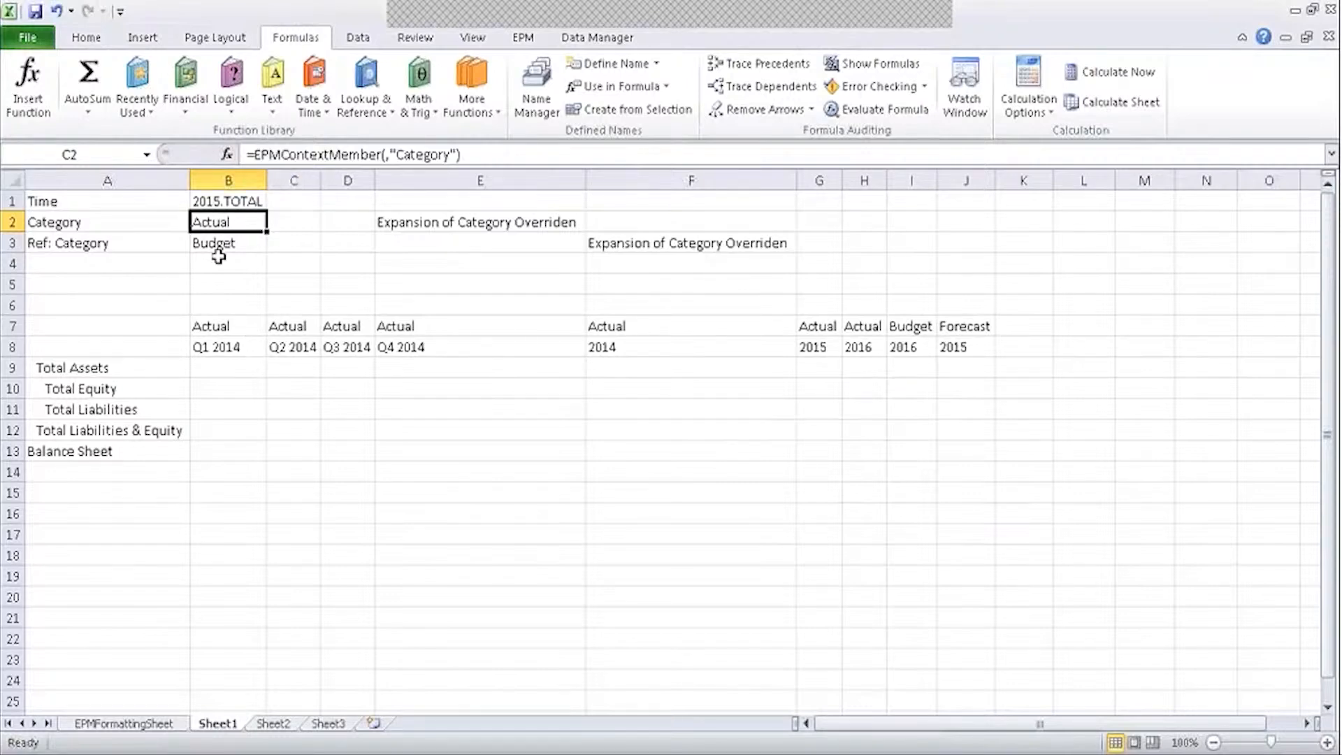
left_click(227, 247)
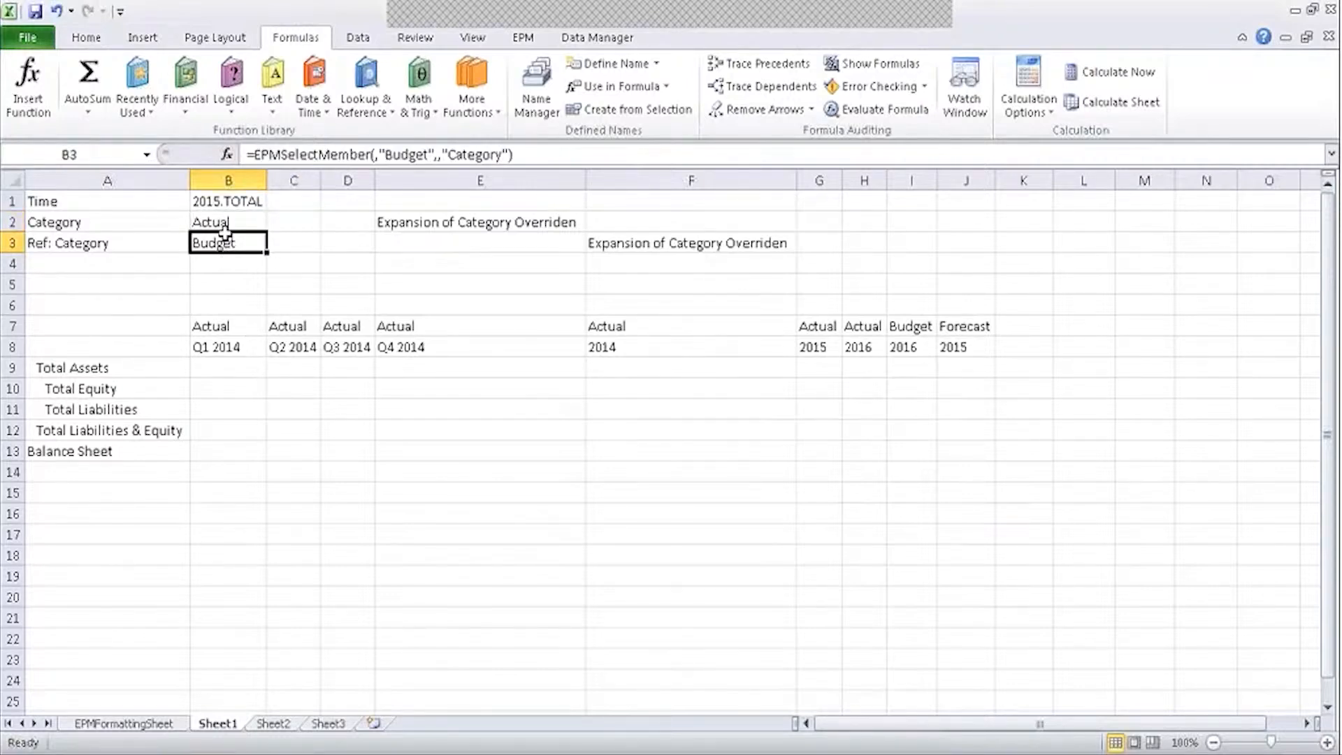
left_click(225, 223)
left_click(248, 203)
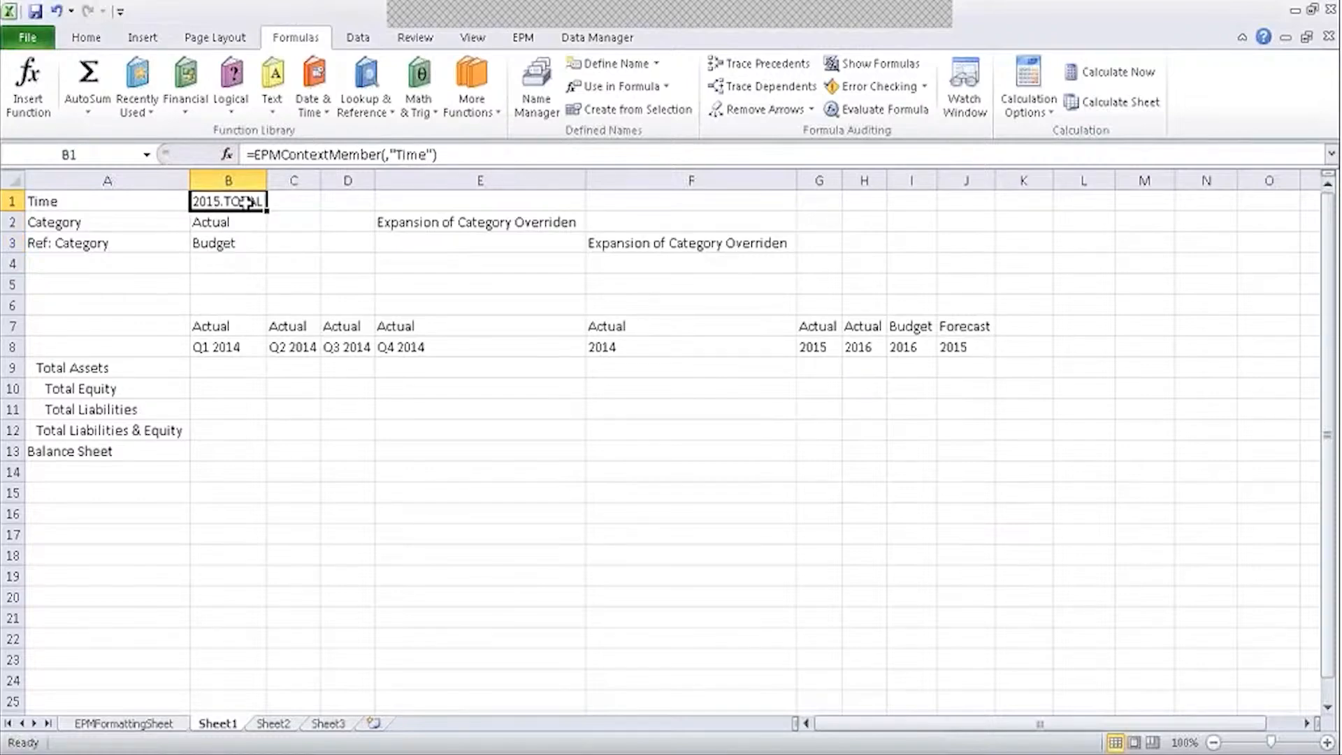
left_click(248, 241)
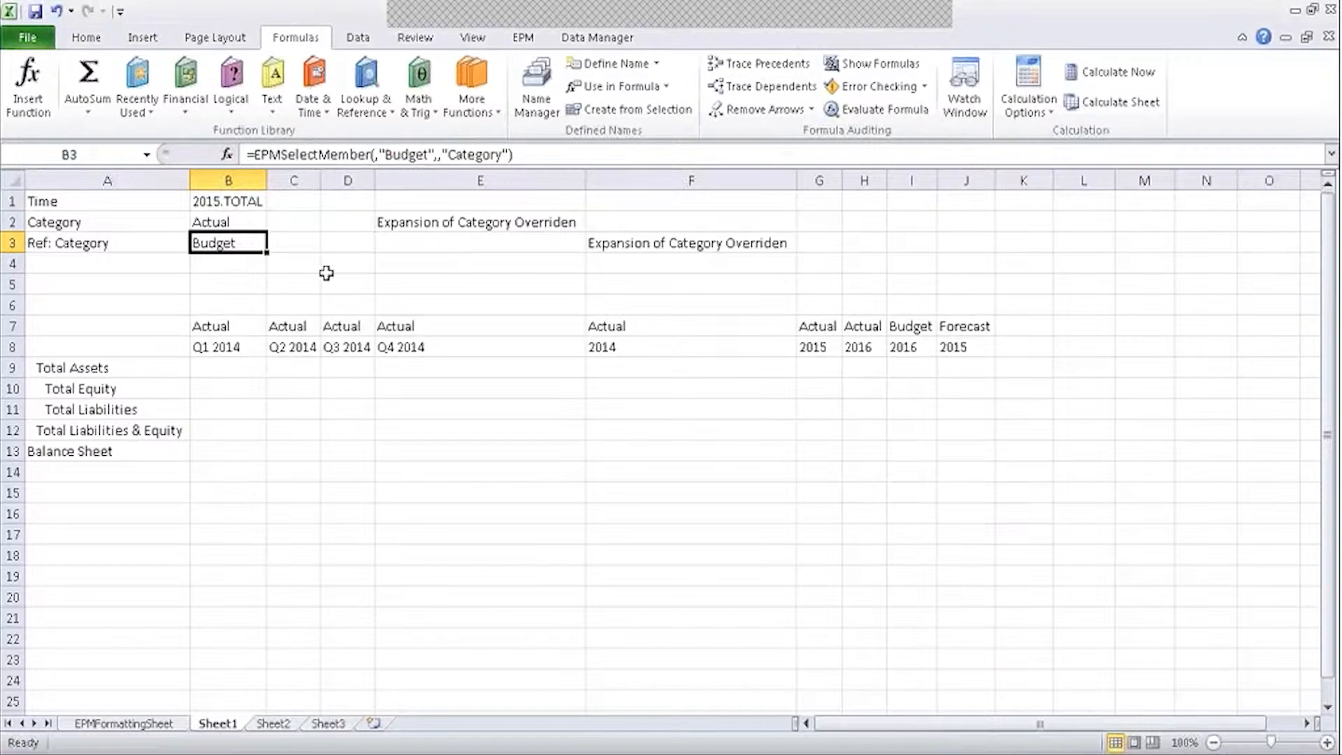
left_click(434, 220)
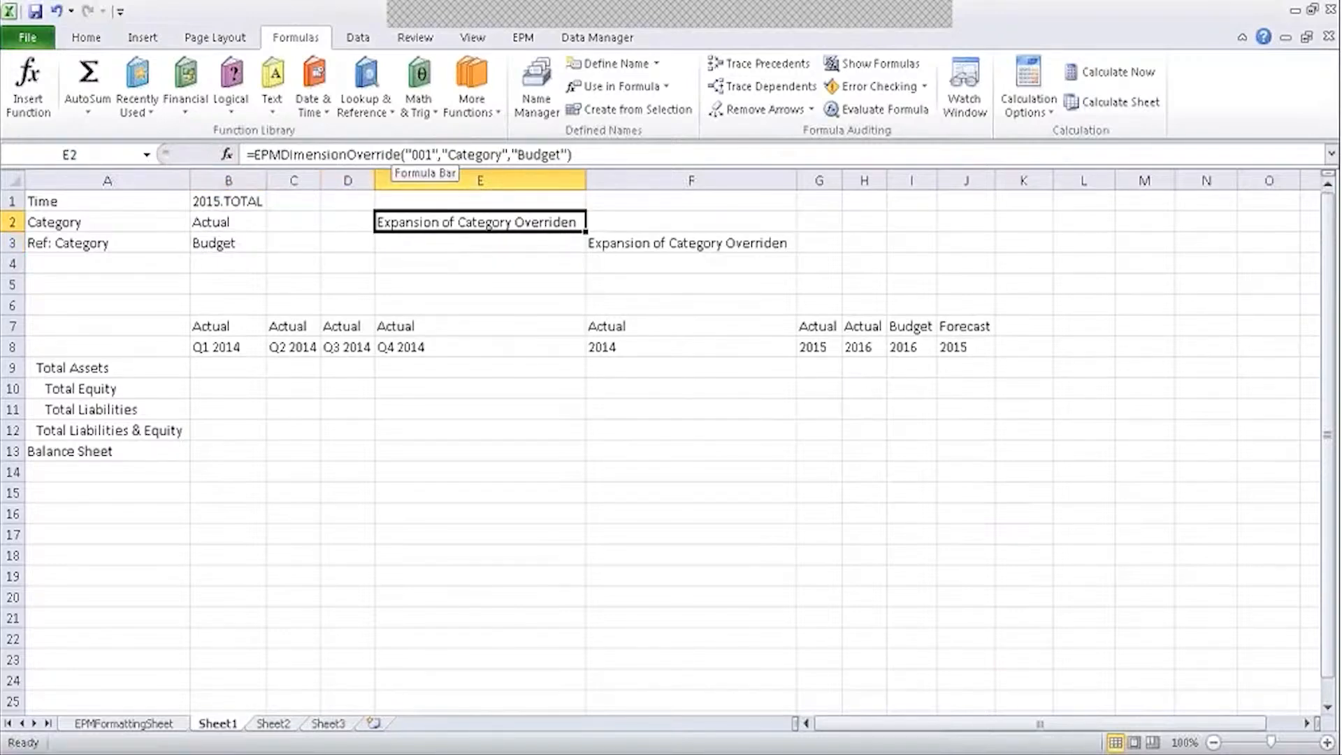
left_click(388, 283)
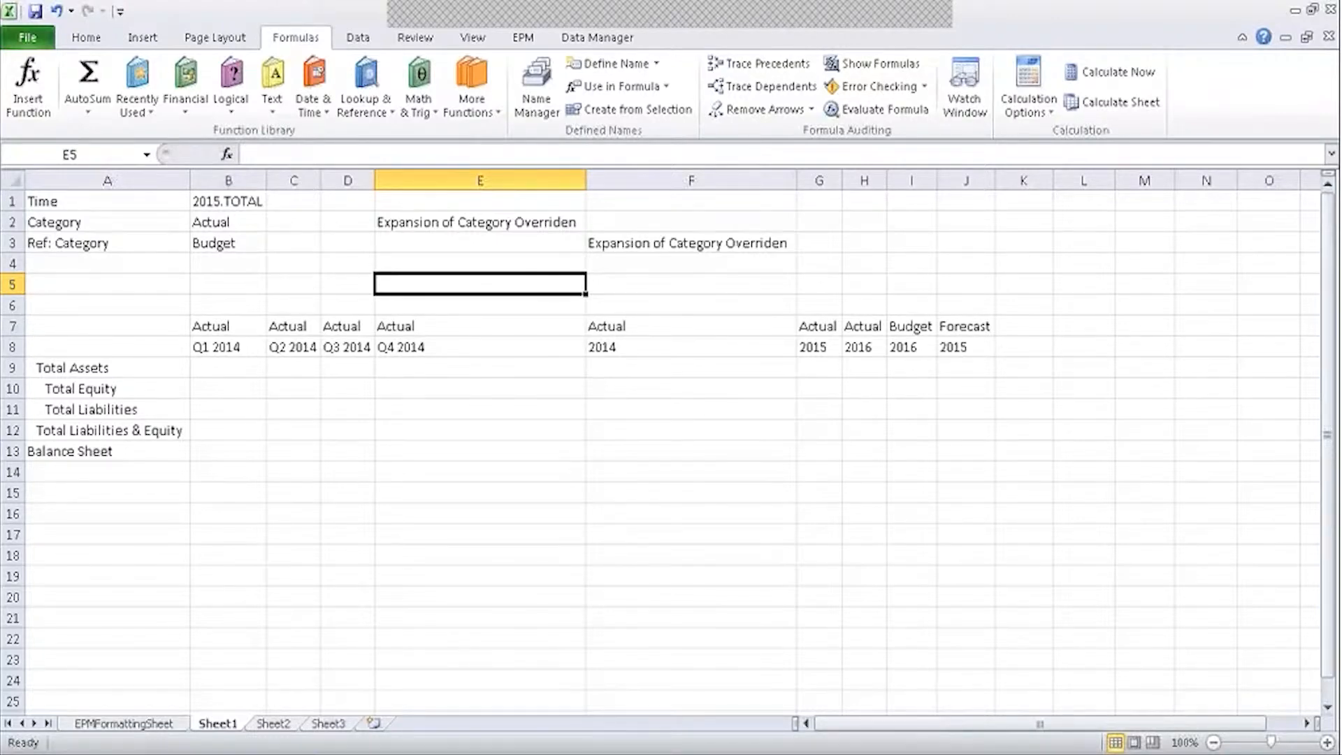
On the EPM tab, bring up Report Actions > Delete Reports and cancel it.
left_click(526, 37)
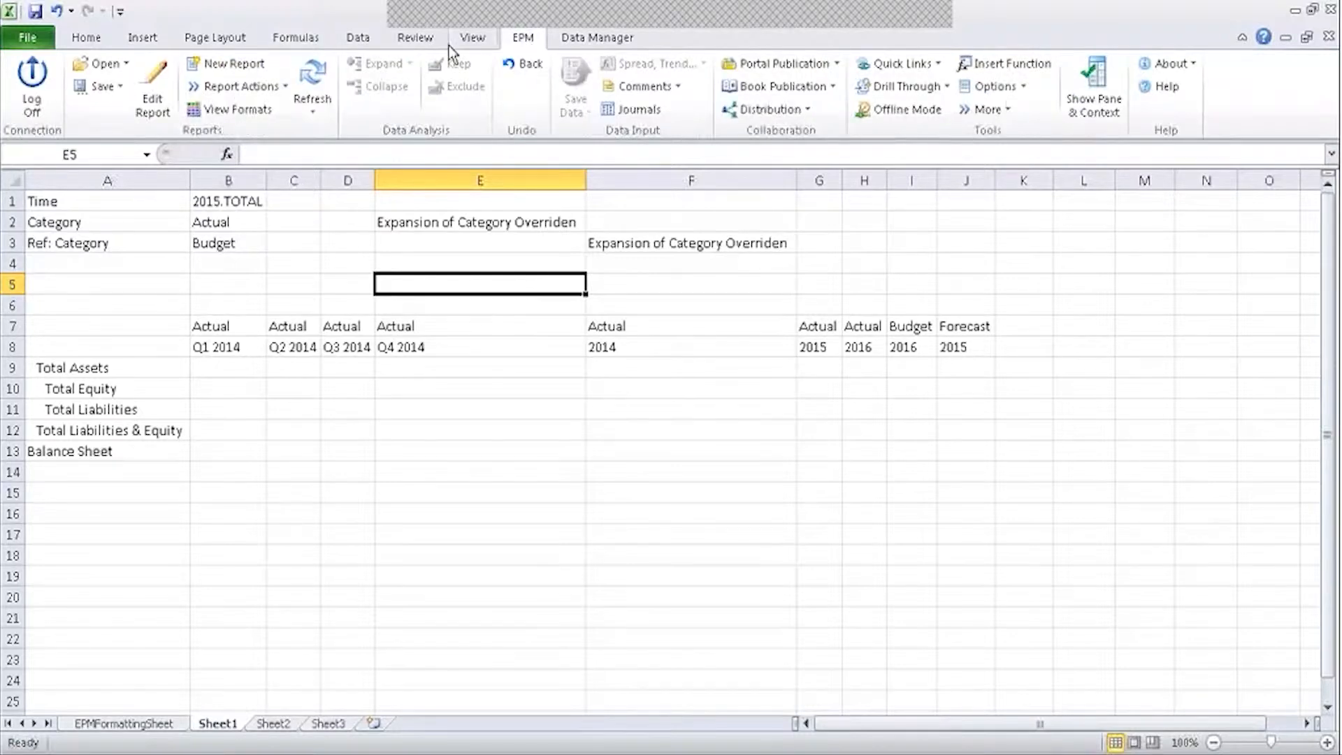
left_click(224, 86)
left_click(257, 111)
left_click(989, 665)
Review the E2 override and the Ref: Category row's Budget formula in B3, then select A4.
left_click(434, 217)
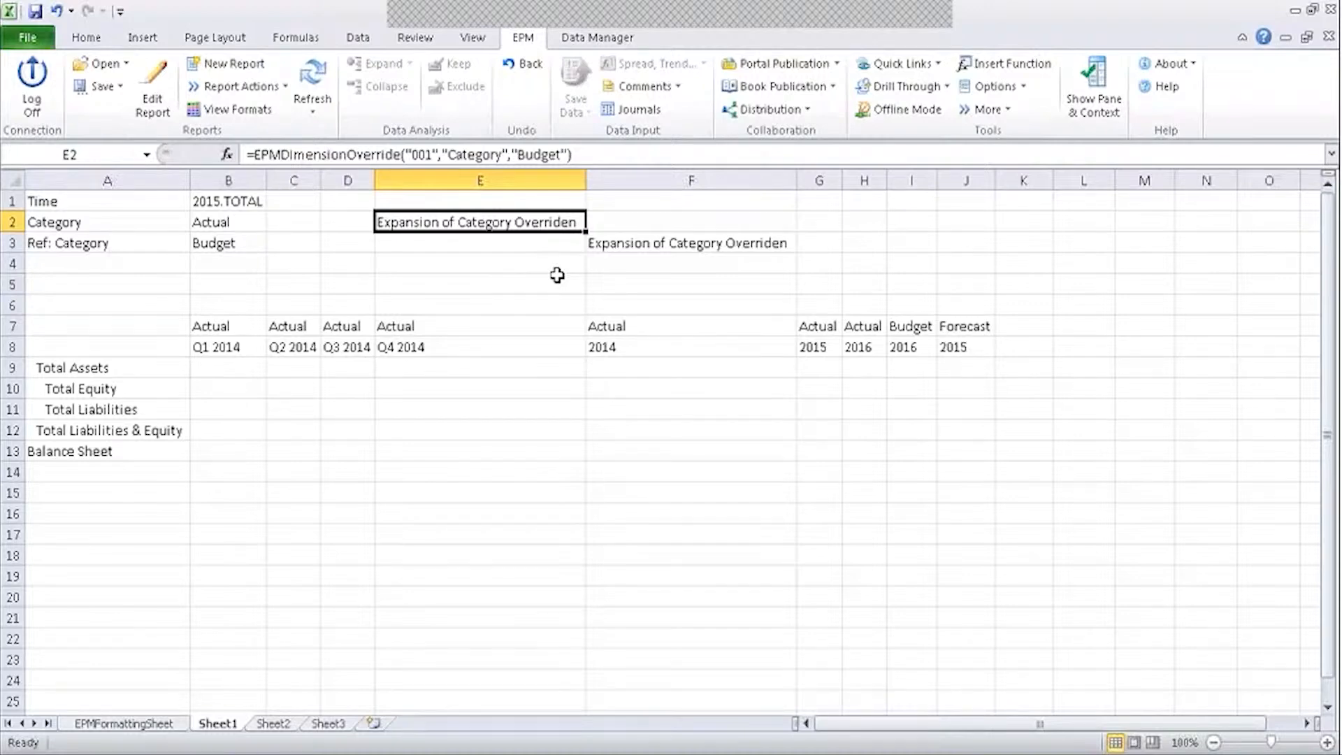
left_click(143, 251)
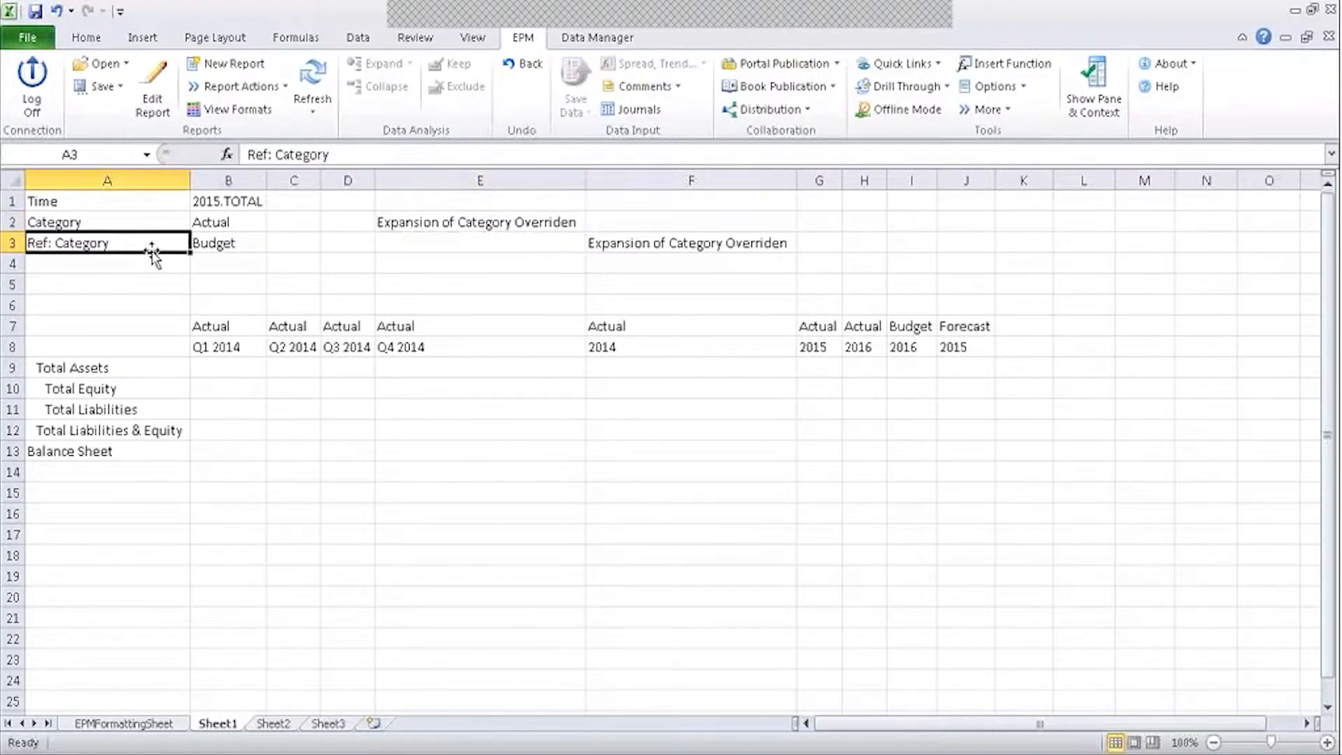
left_click(213, 251)
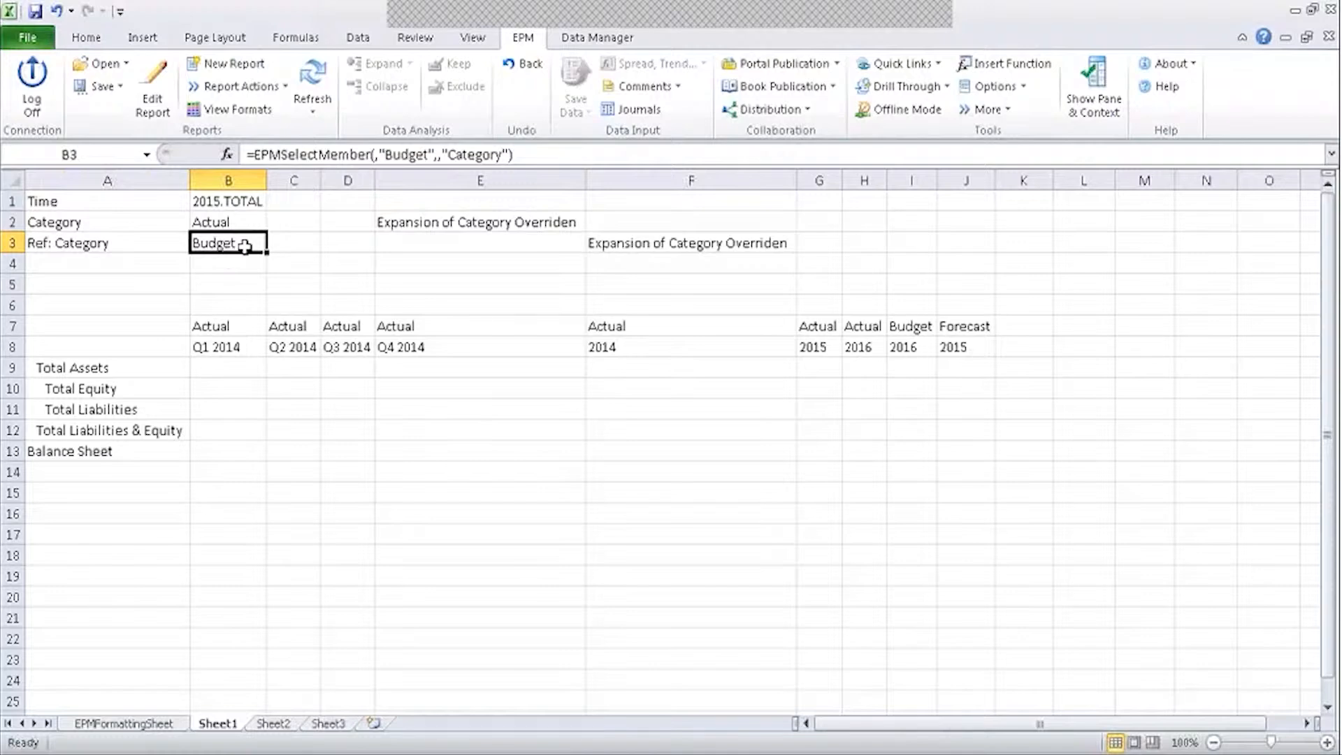
left_click(297, 244)
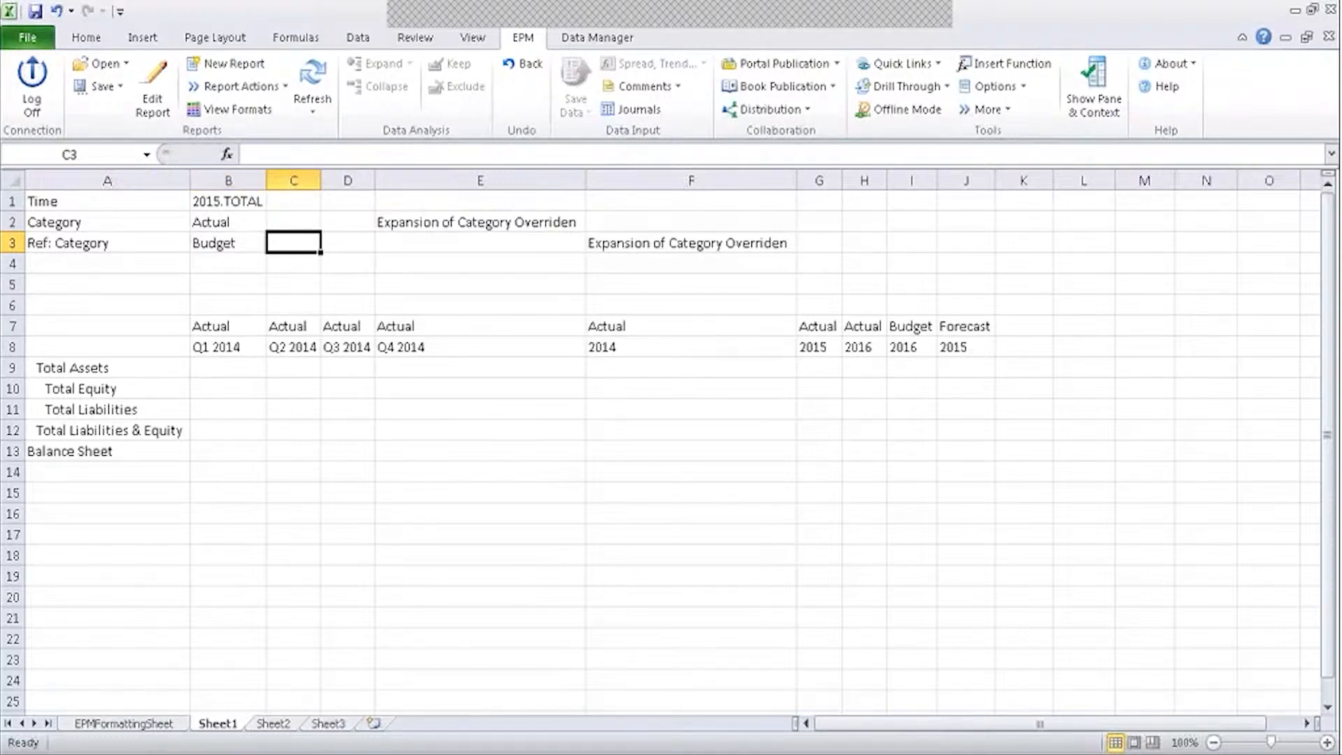
left_click(94, 245)
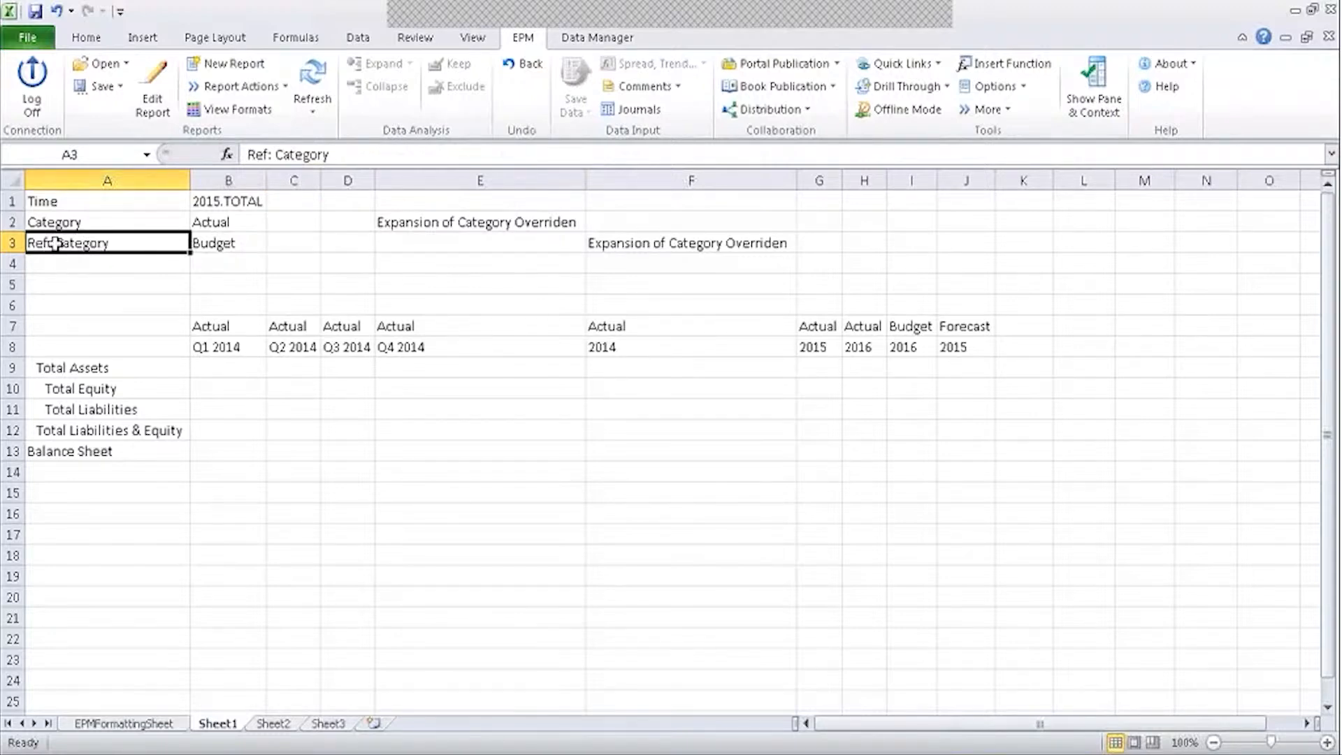
left_click(226, 244)
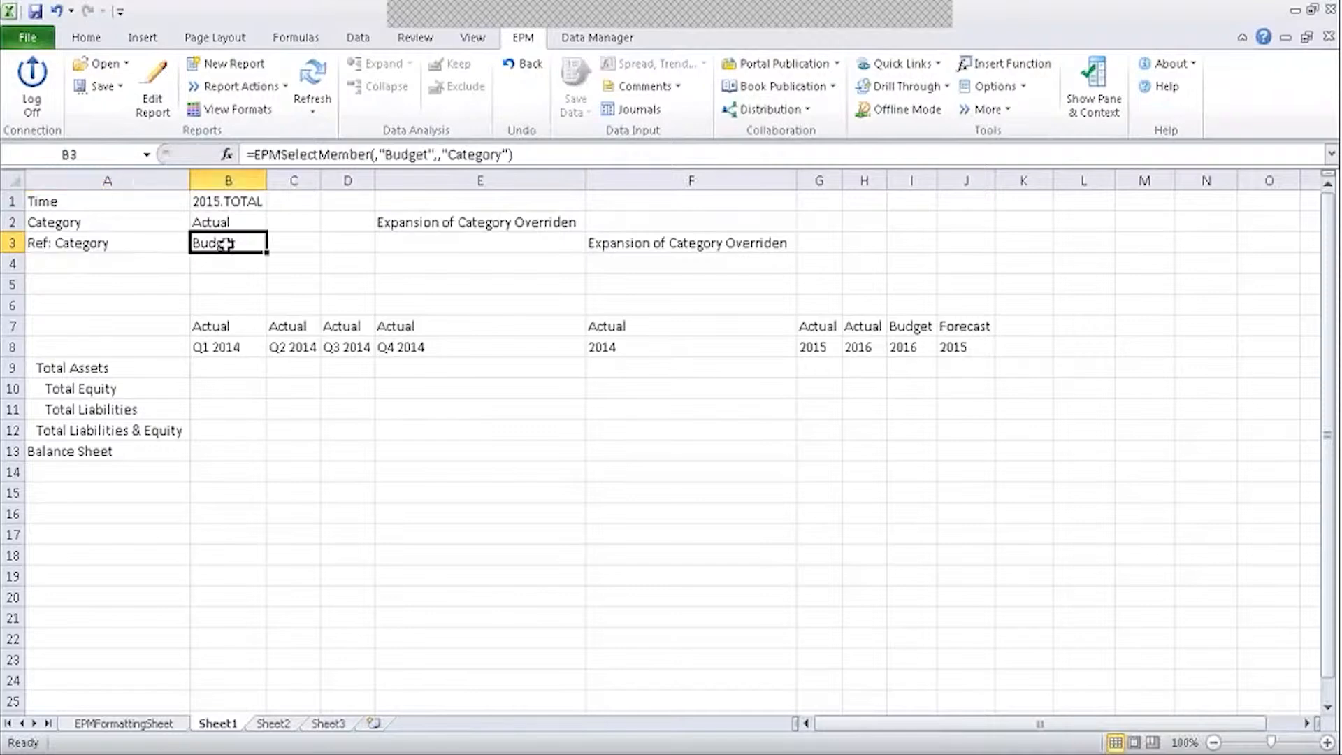
left_click(141, 244)
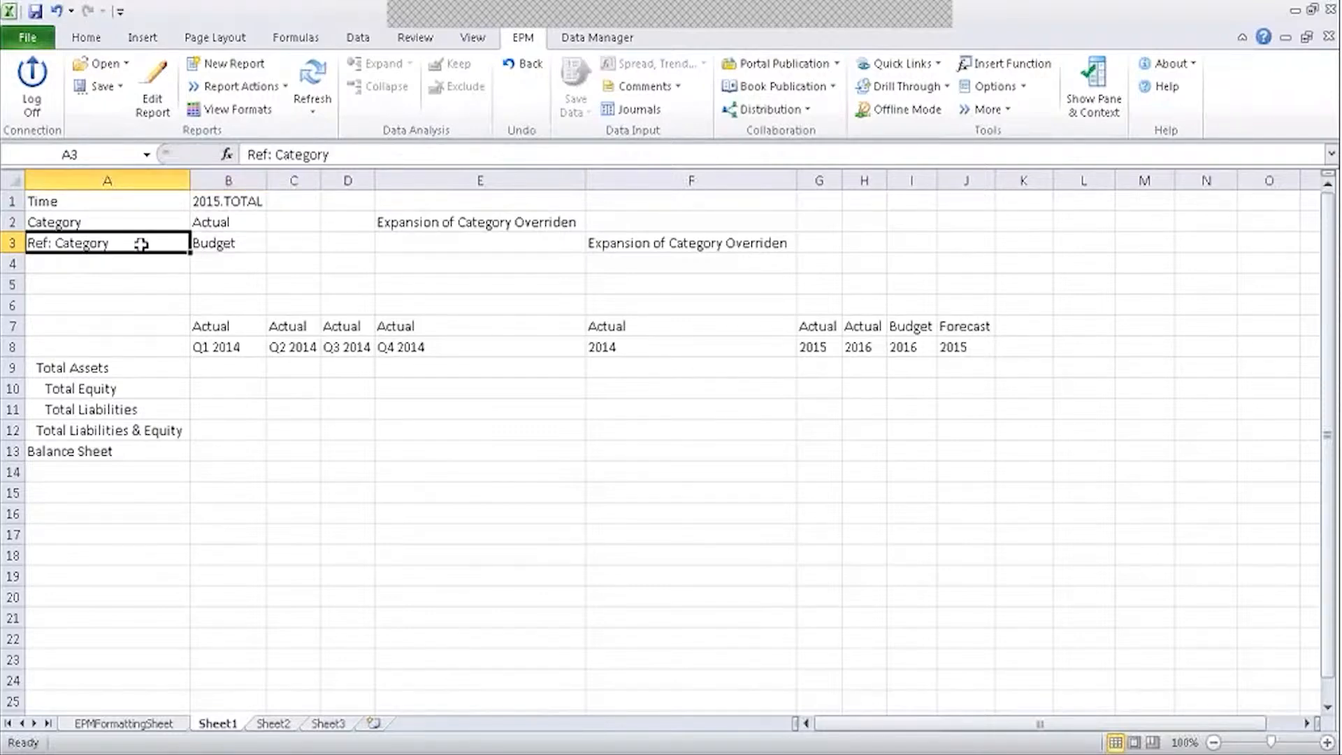
left_click(133, 264)
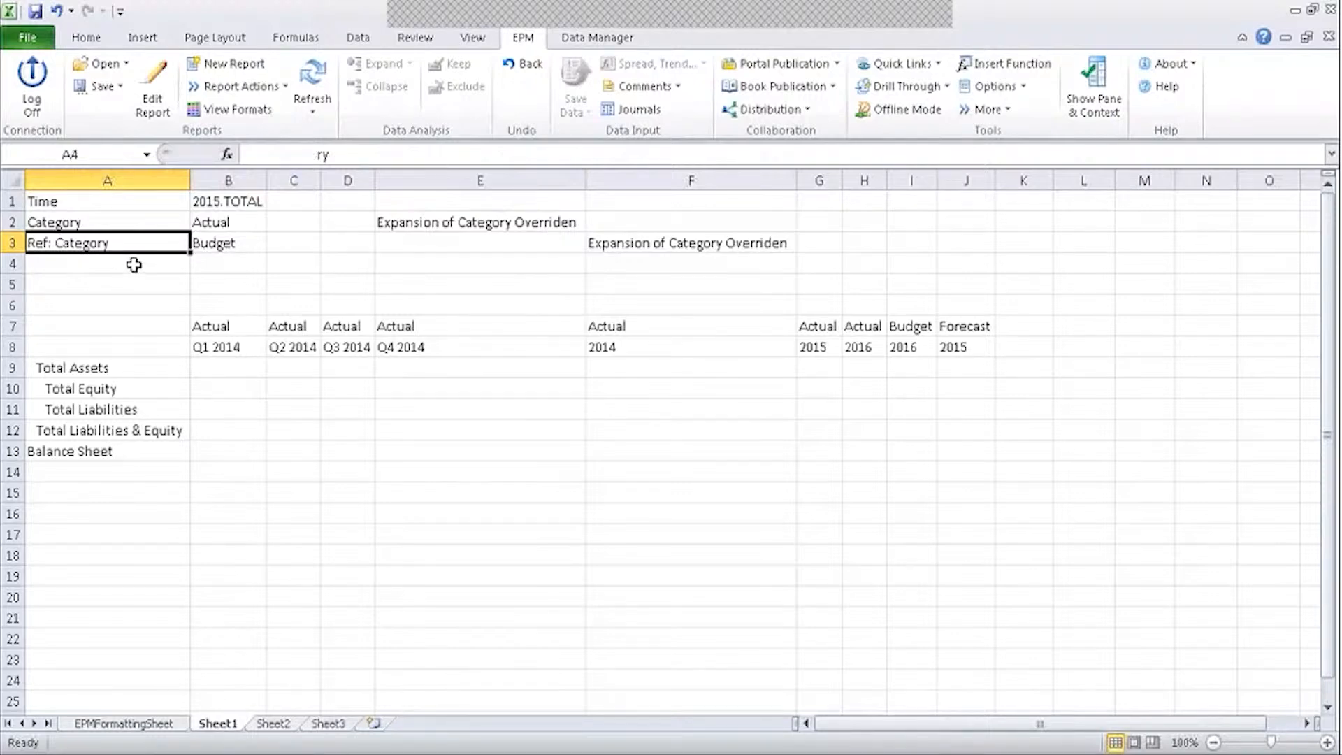
Enter 'Reference Dimension in EPM' as the label in A4.
type("Ref")
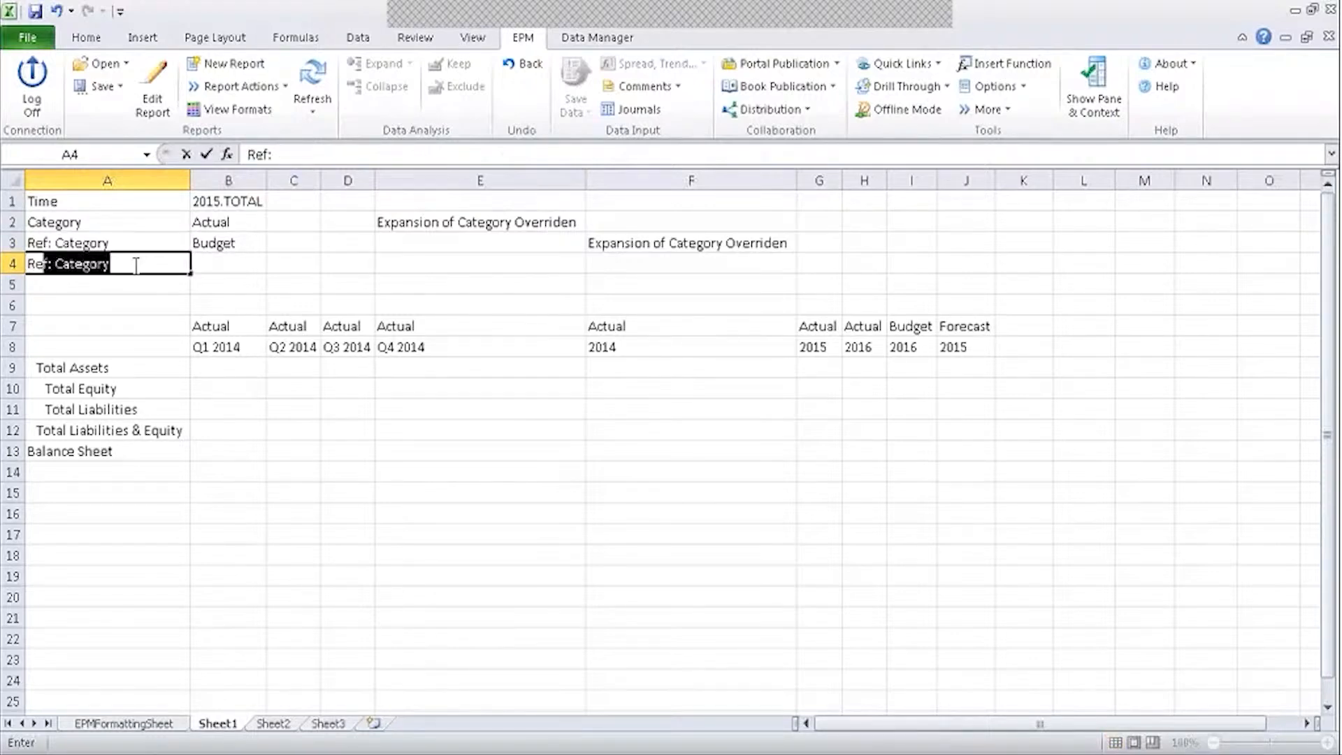
type("erence Di")
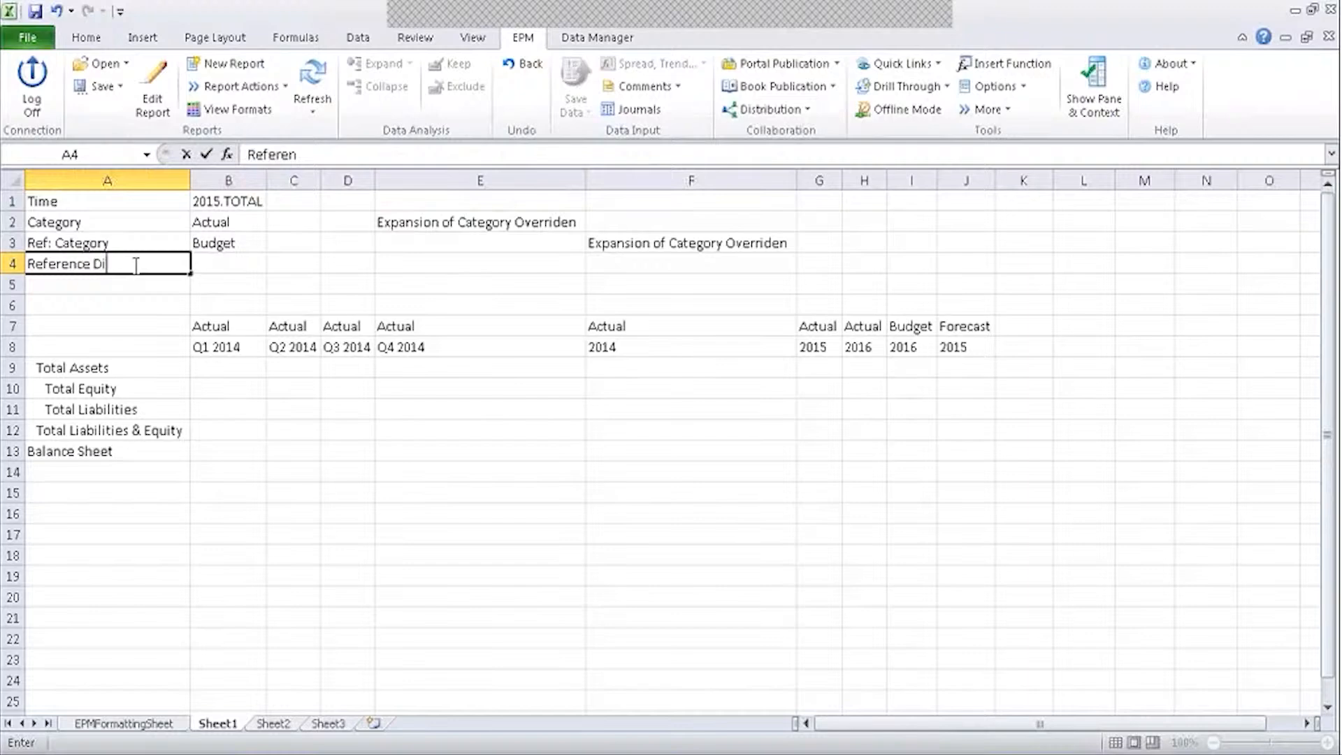
type("mension i")
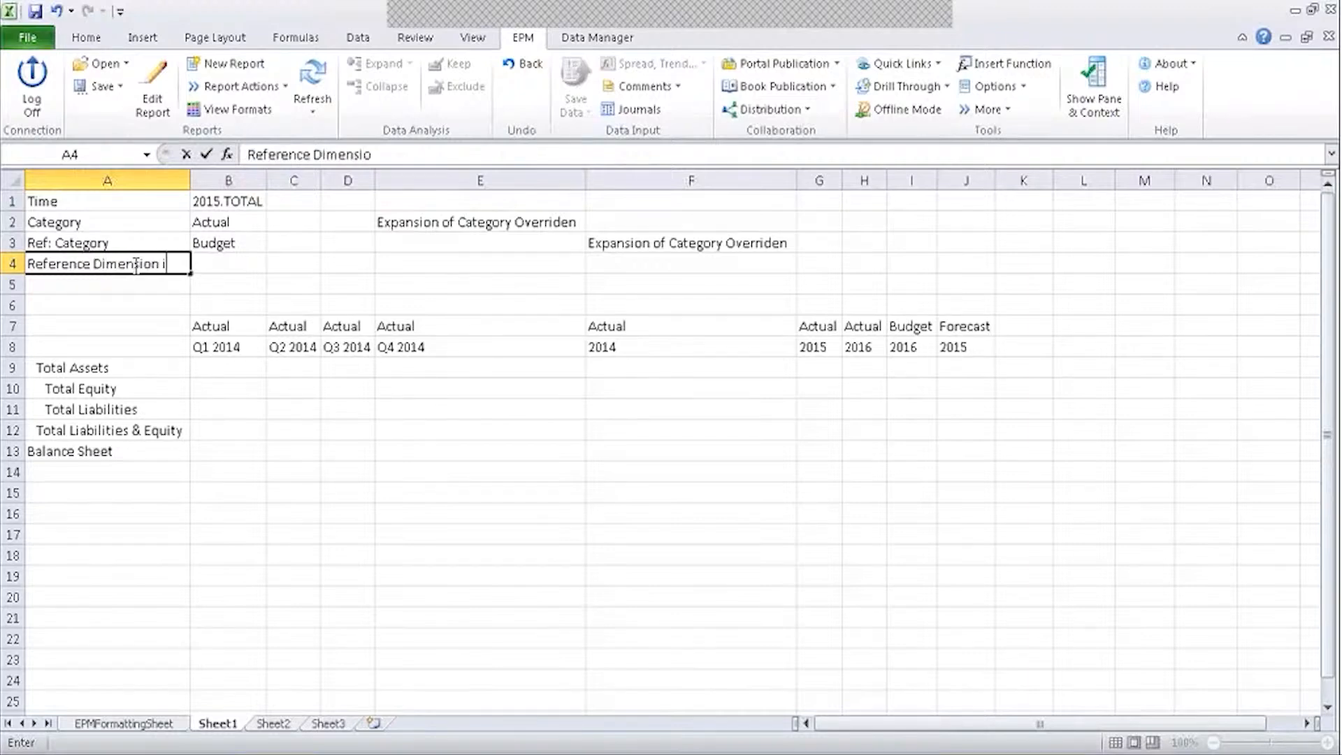
type("n EPM")
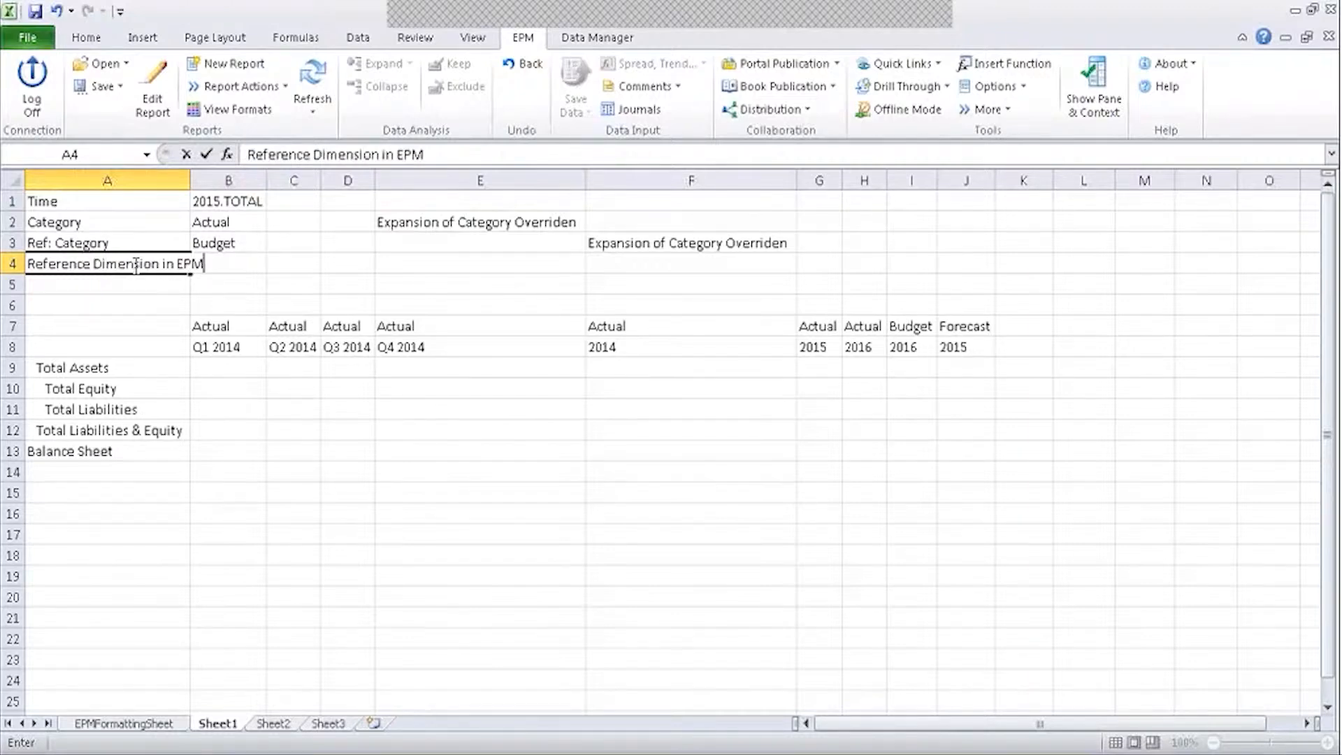
left_click(135, 301)
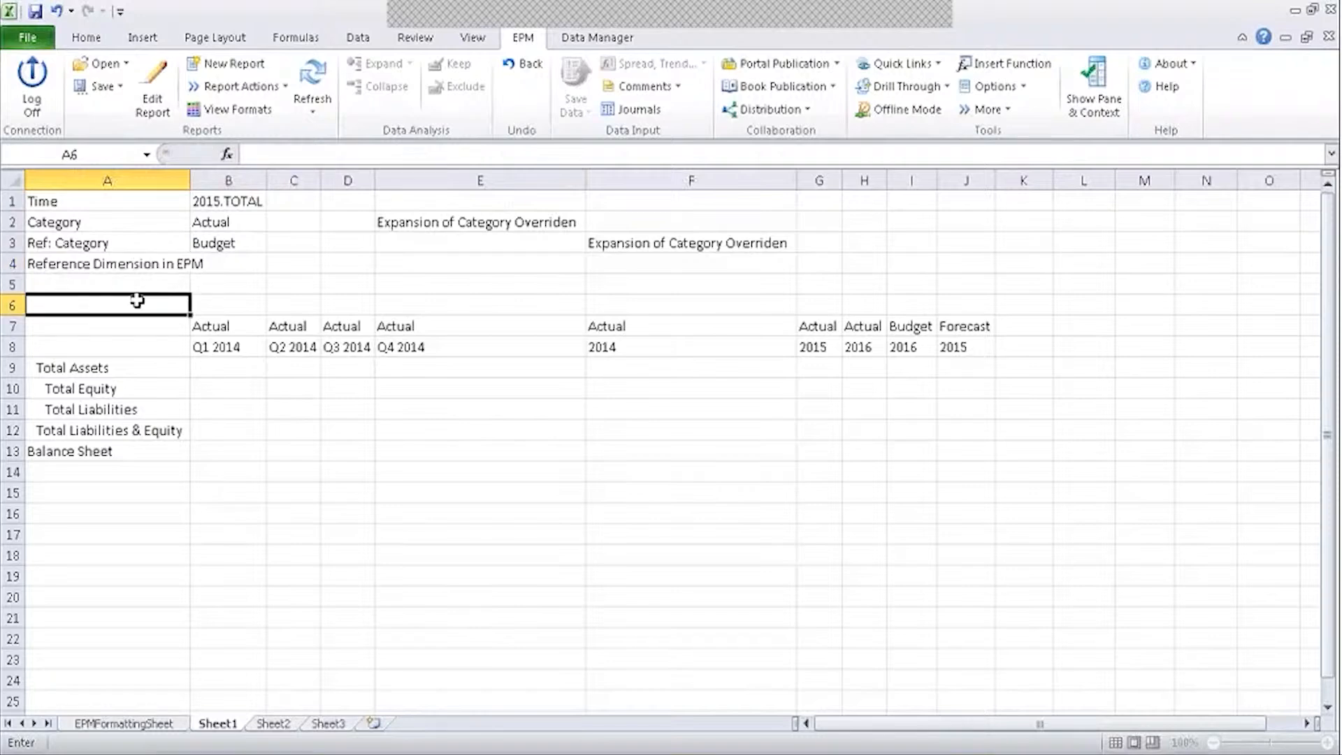
AutoFit column A to the new label, then review A4, A3 and B3's Budget formula.
double_click(190, 180)
left_click(325, 279)
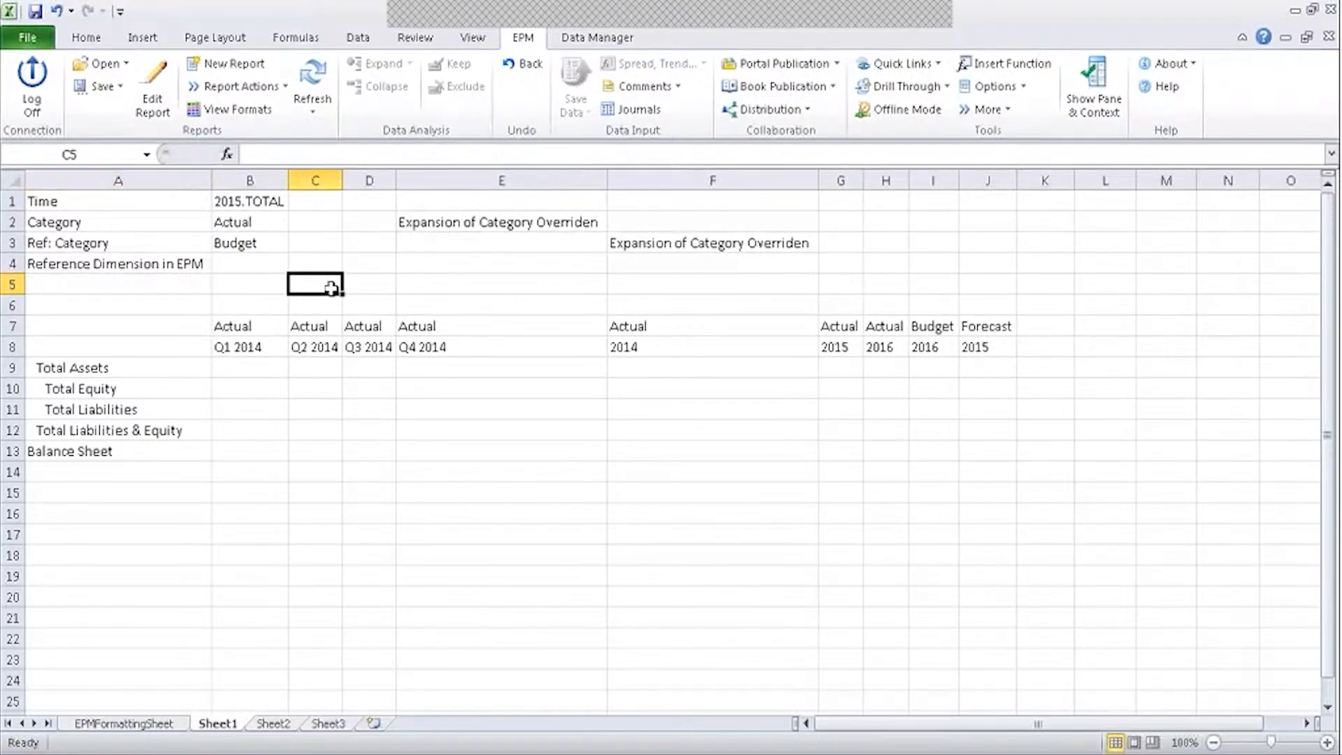
left_click(109, 269)
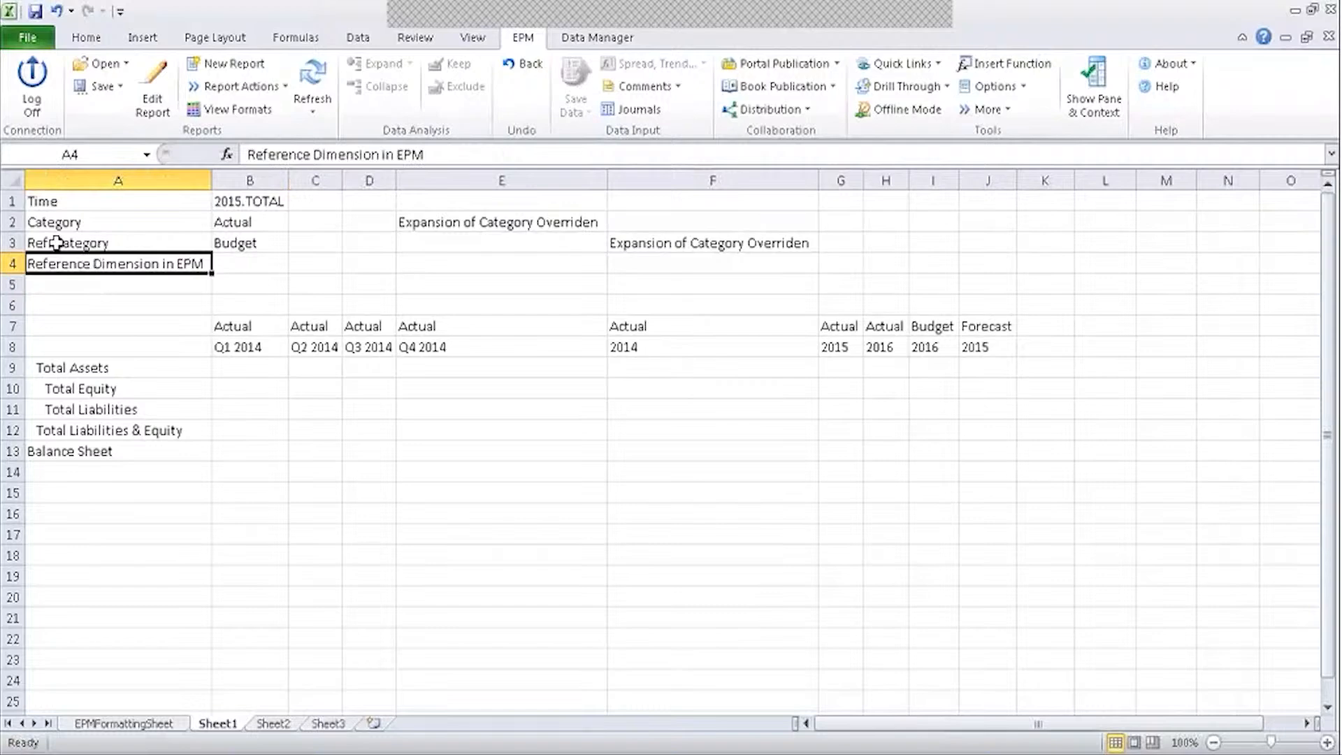
left_click(91, 242)
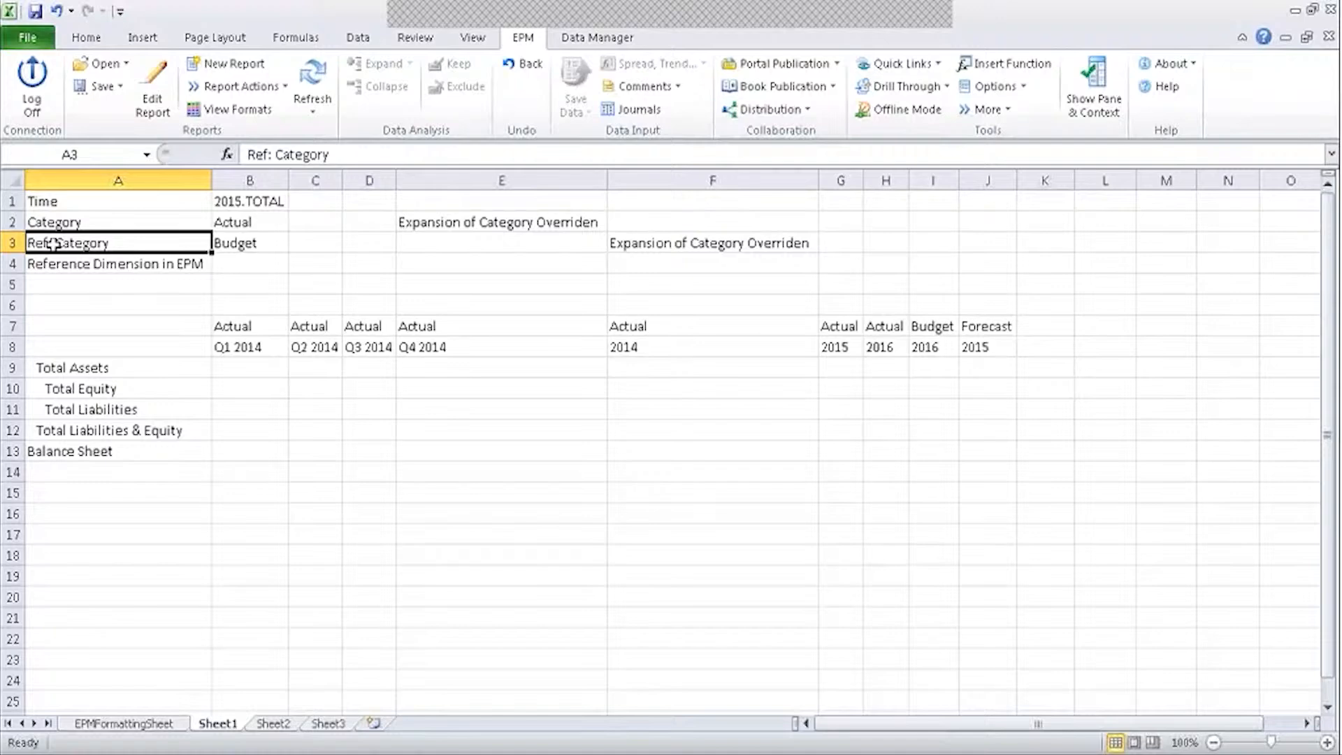
left_click(241, 245)
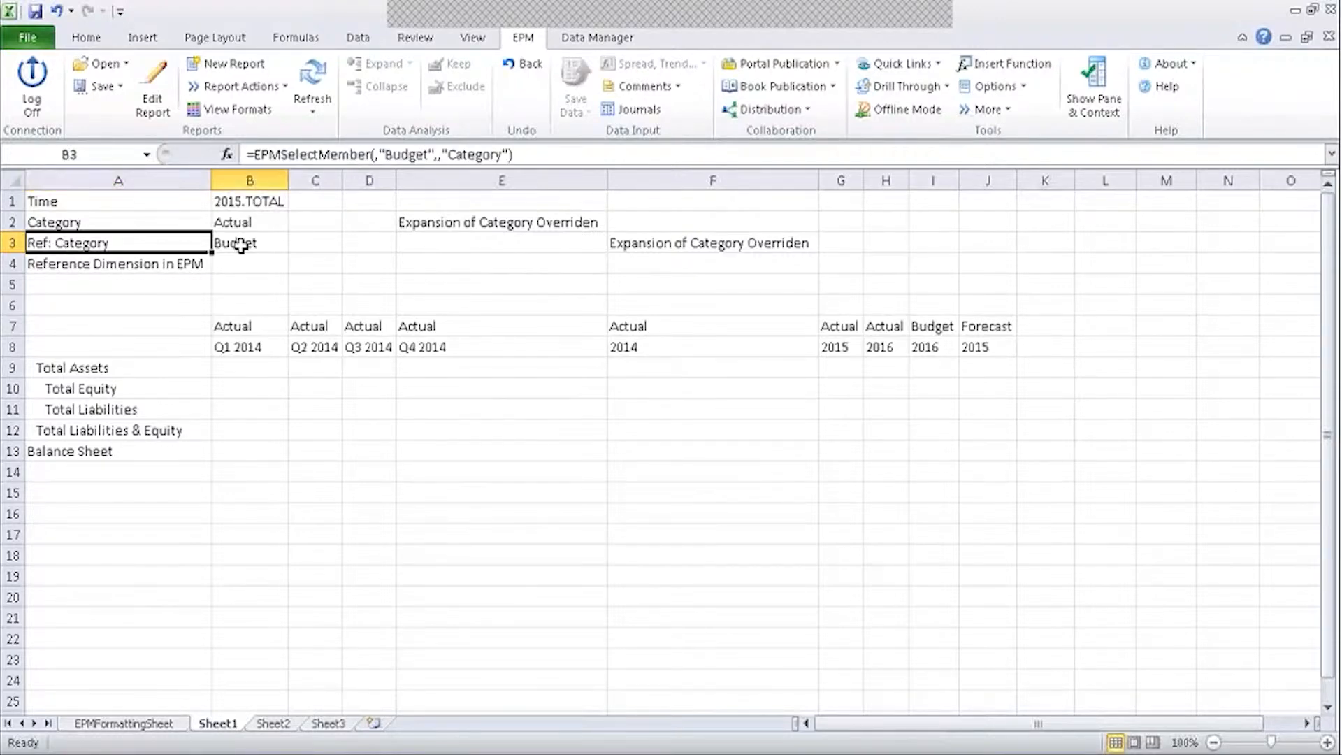
left_click(688, 306)
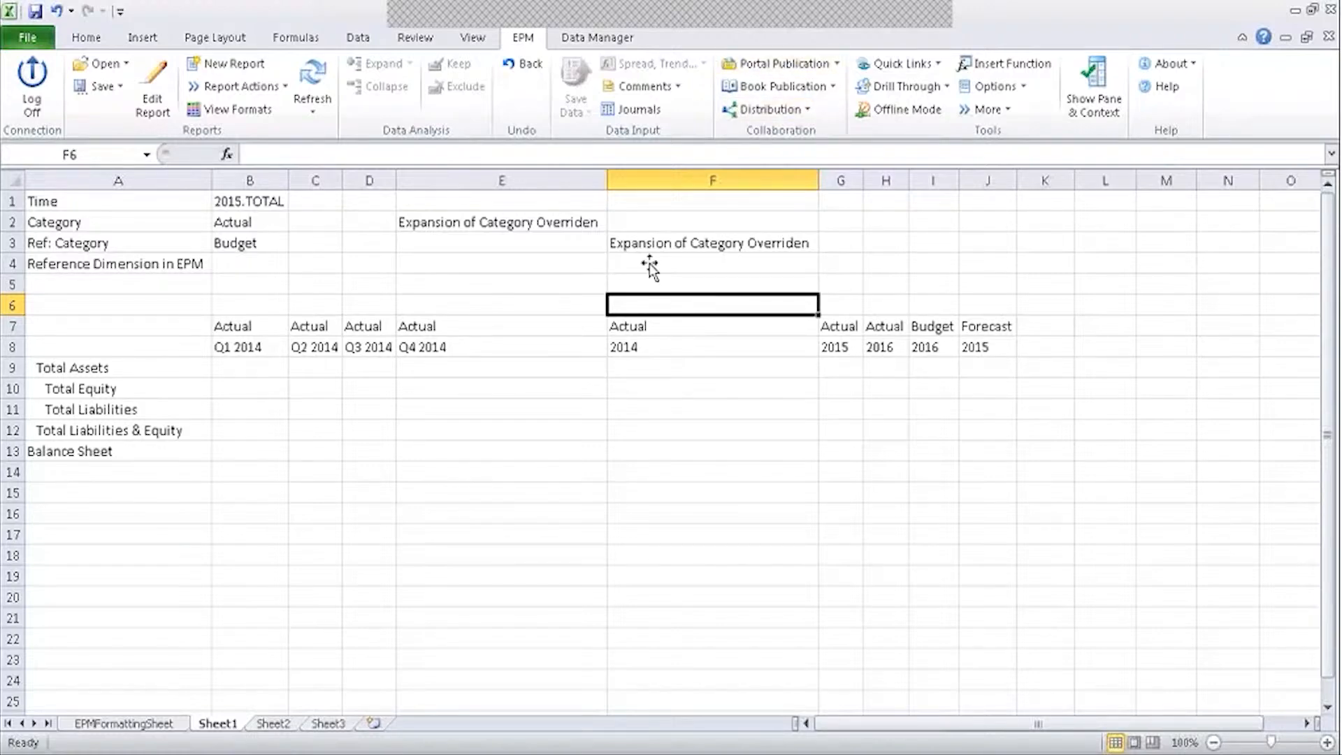
Save the report over the existing Ref Dimension input form in INPUT SCHEDULES.
left_click(108, 87)
left_click(114, 136)
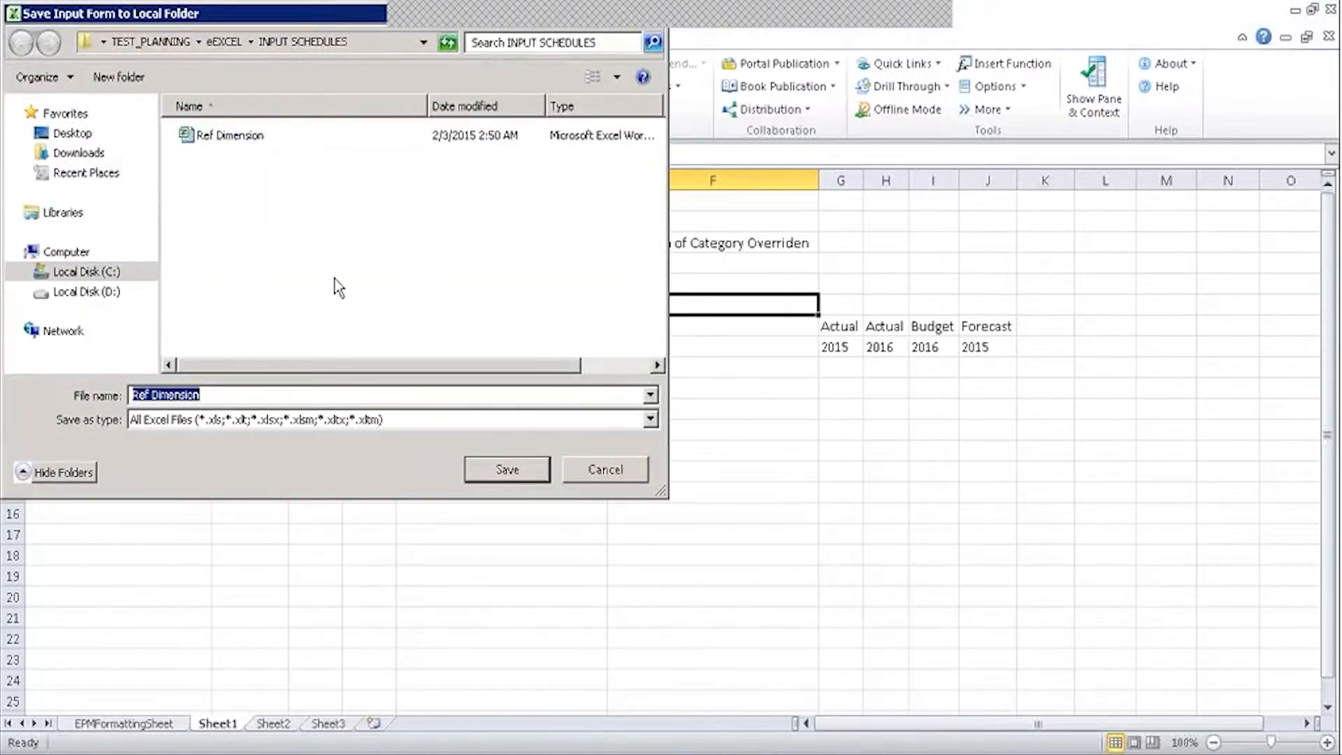
left_click(224, 147)
left_click(508, 469)
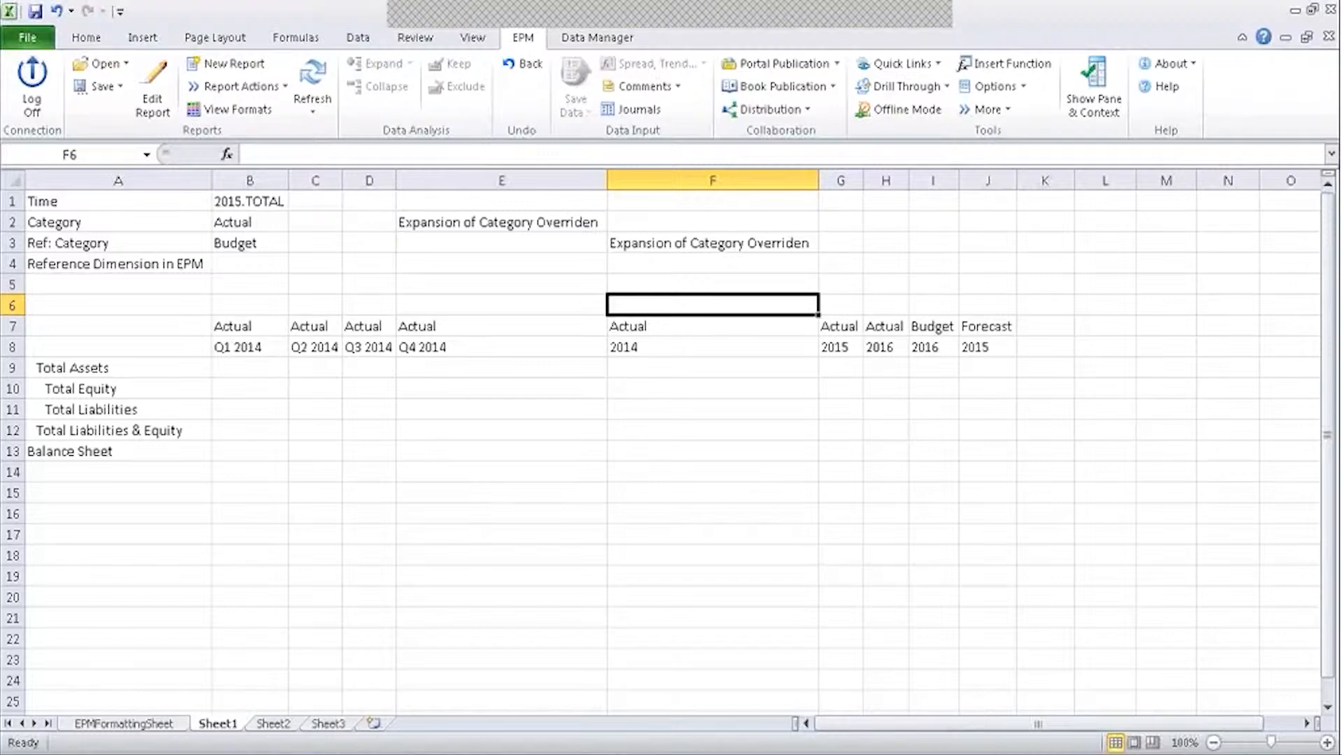
left_click(720, 283)
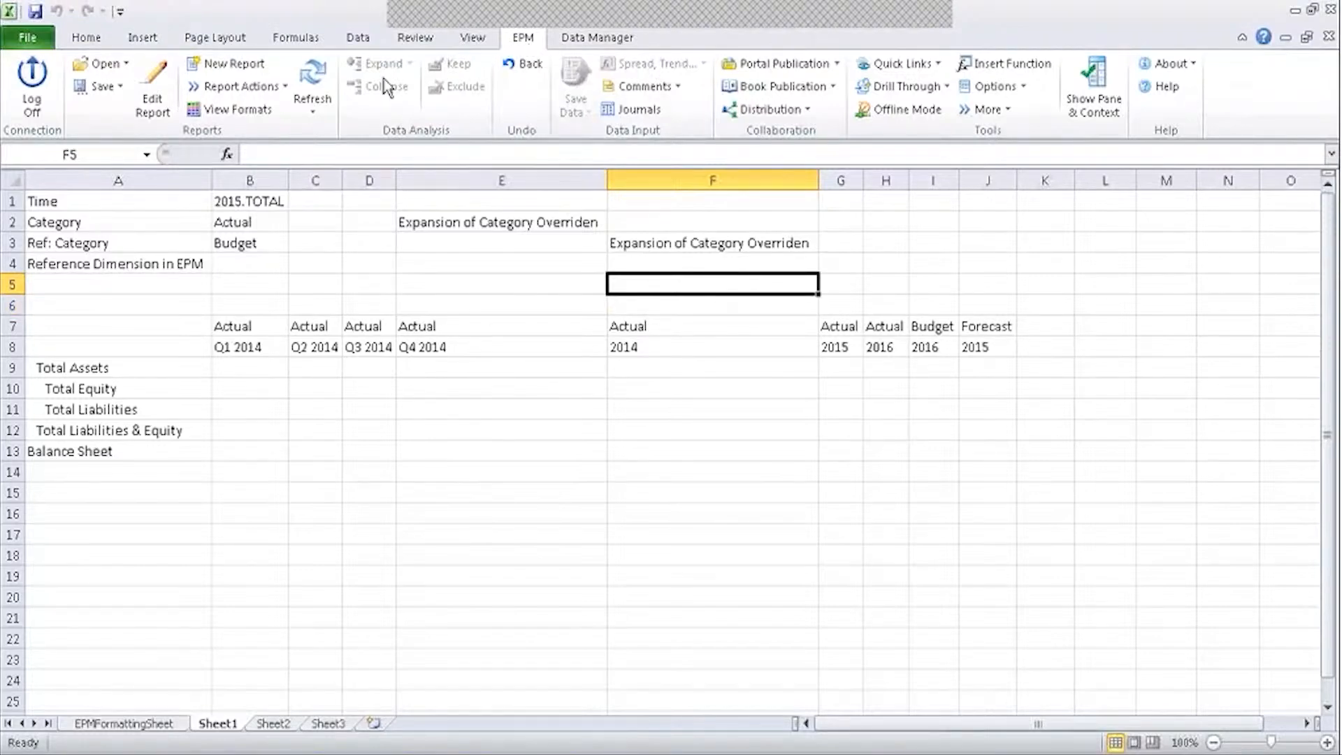
left_click(497, 372)
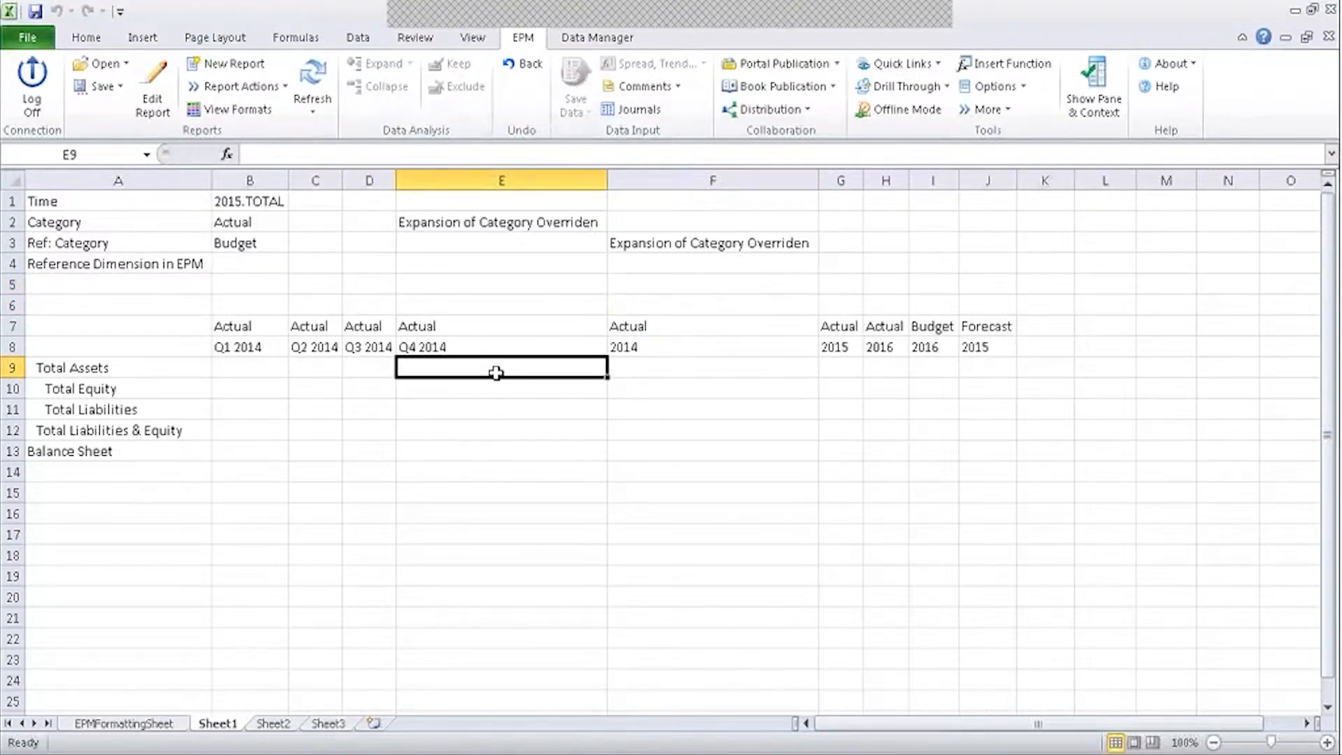
left_click(509, 346)
left_click(515, 324)
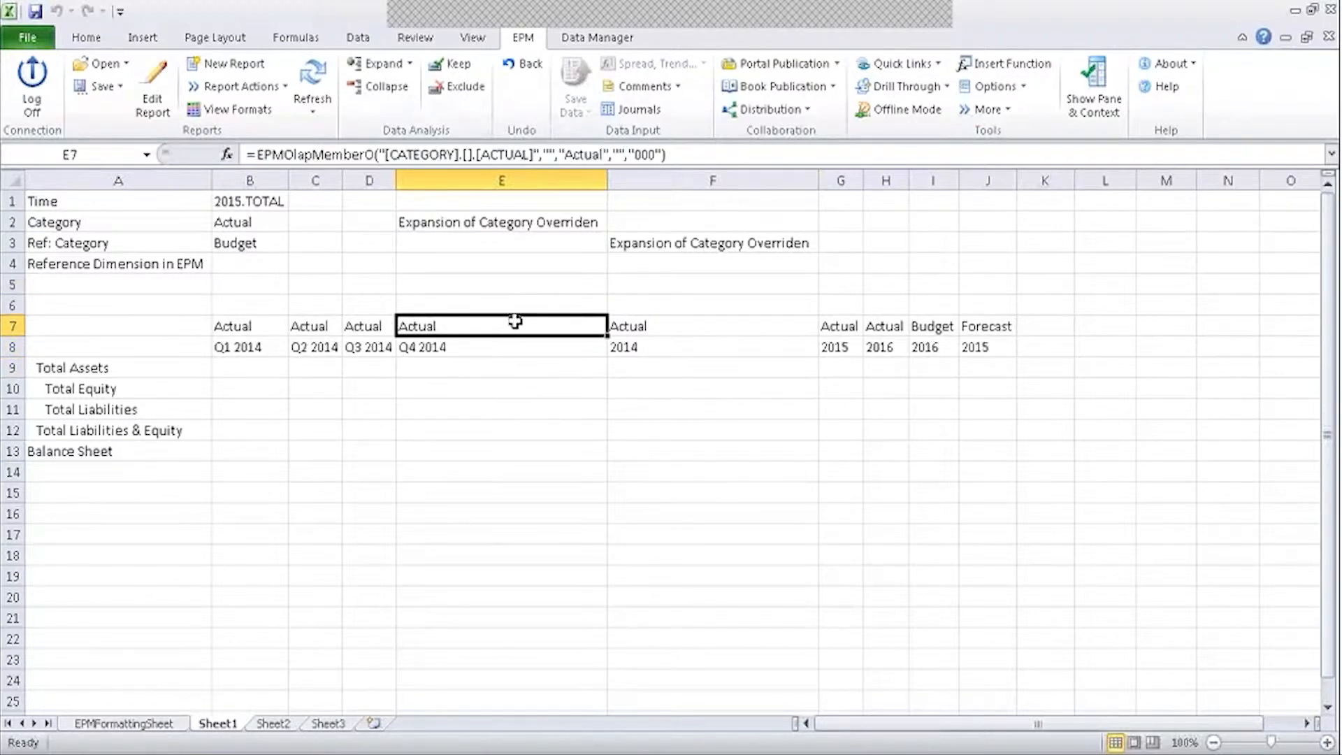
left_click(371, 328)
left_click(315, 330)
left_click(250, 333)
left_click(247, 344)
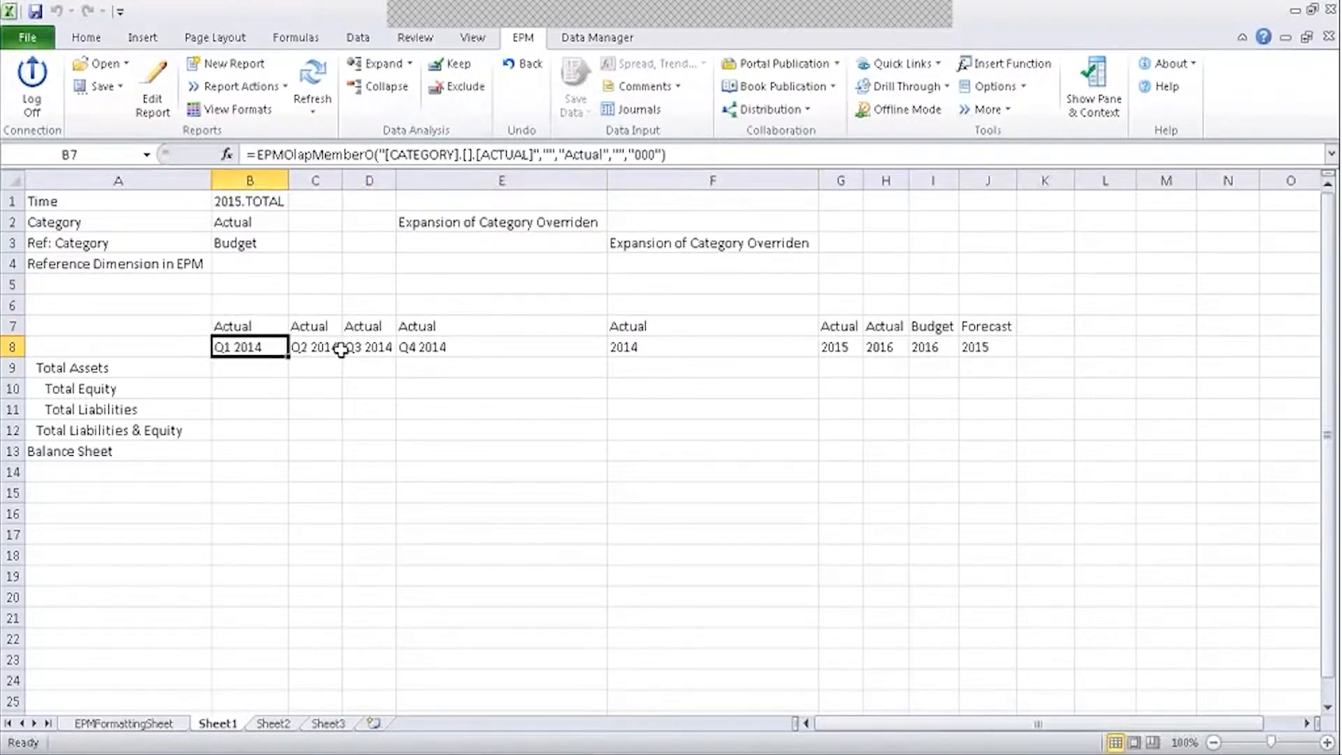
left_click(338, 350)
left_click(429, 348)
left_click(445, 326)
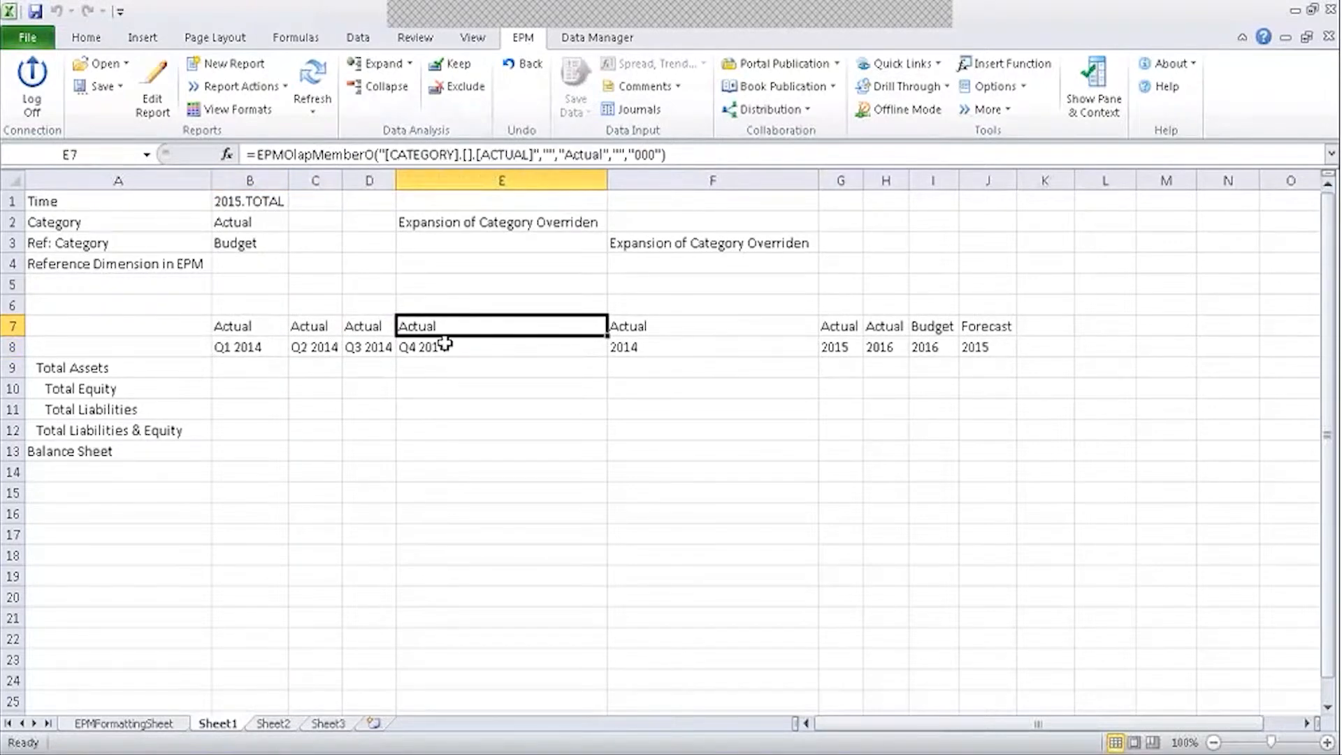
left_click(445, 344)
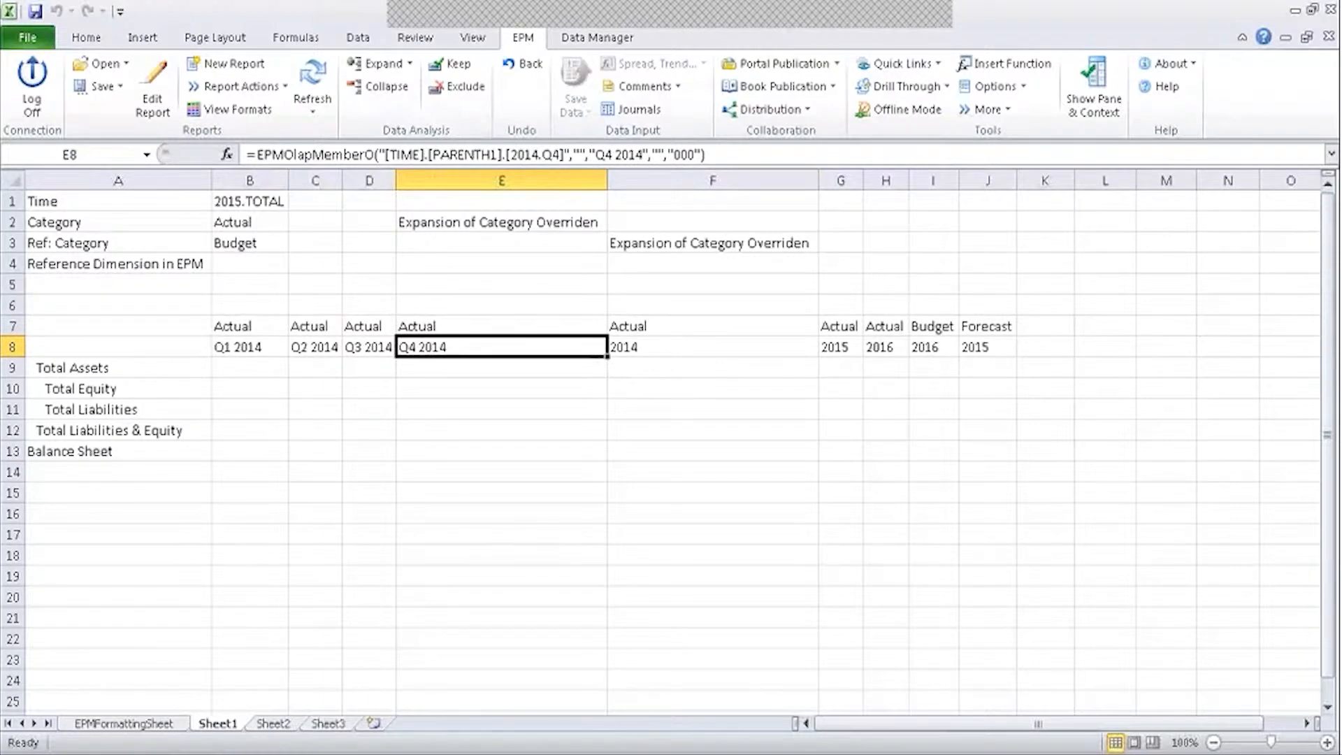
left_click(461, 327)
left_click(445, 346)
left_click(464, 324)
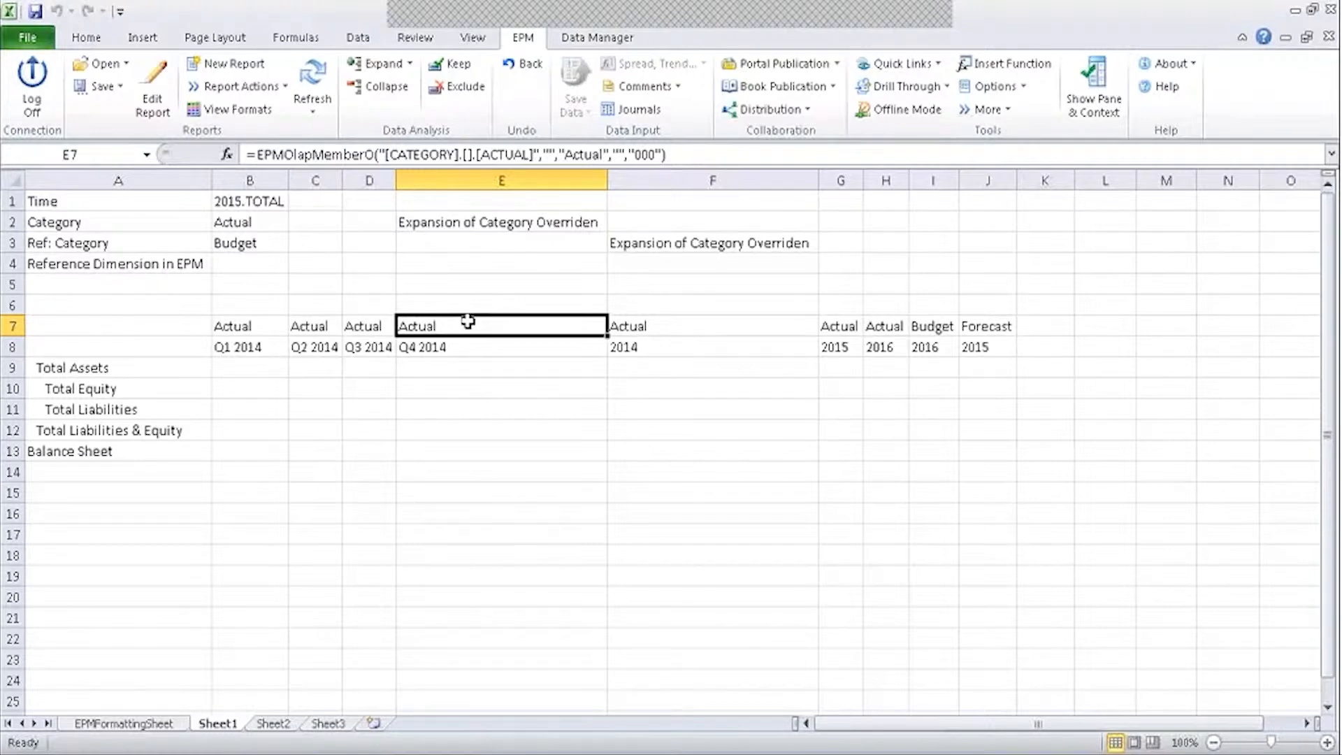
left_click(657, 329)
left_click(649, 350)
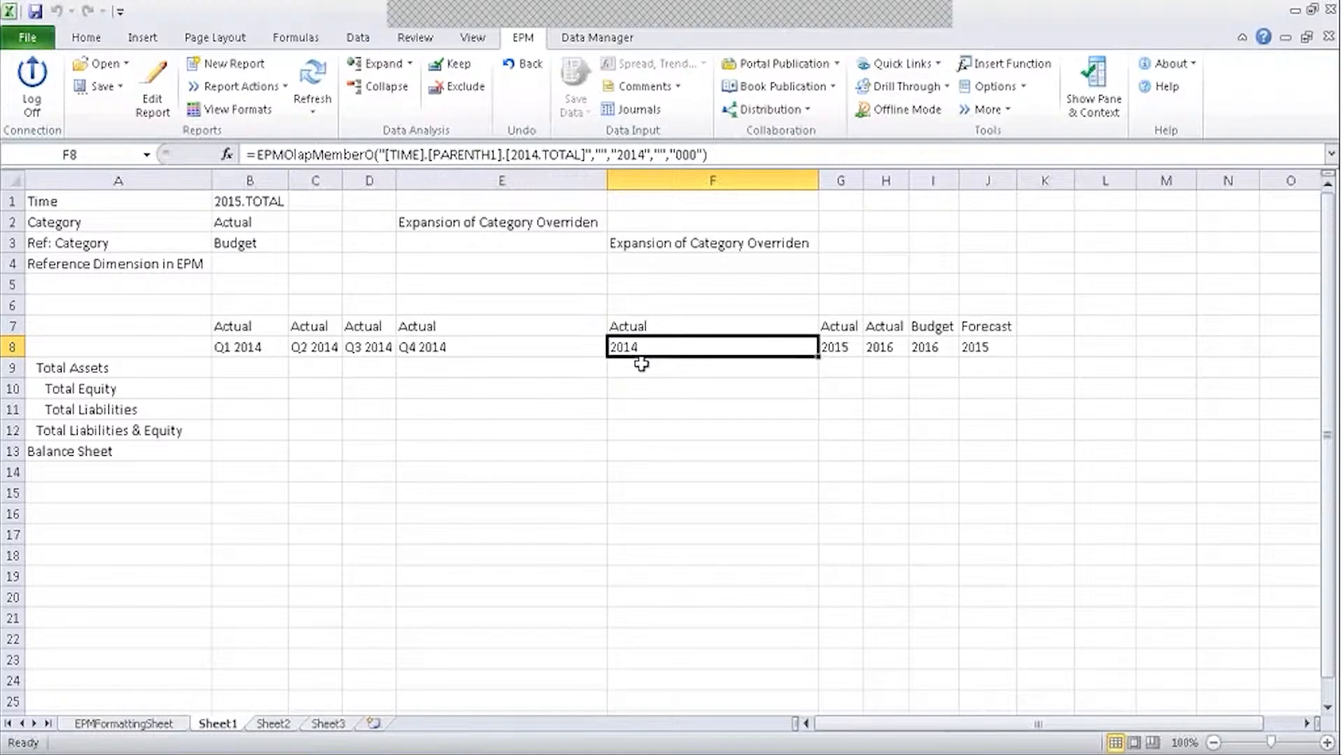
left_click(643, 327)
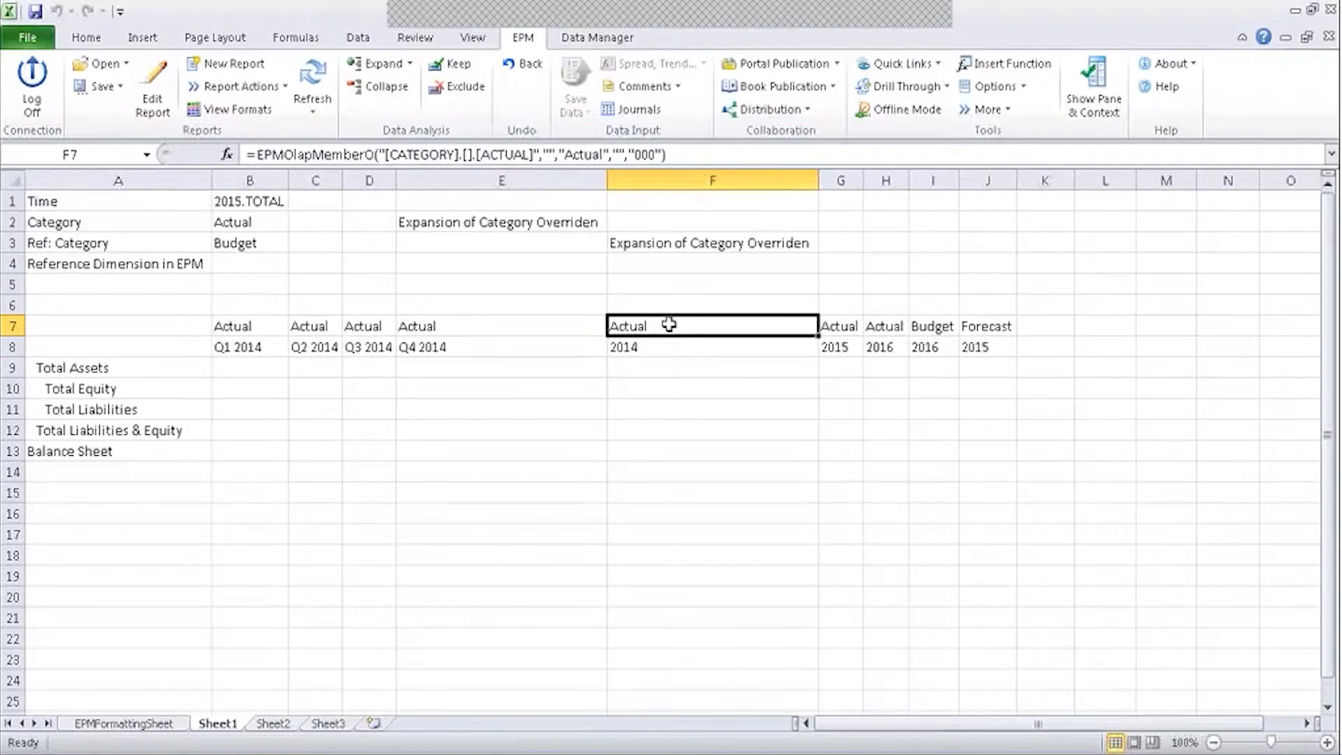
left_click(638, 346)
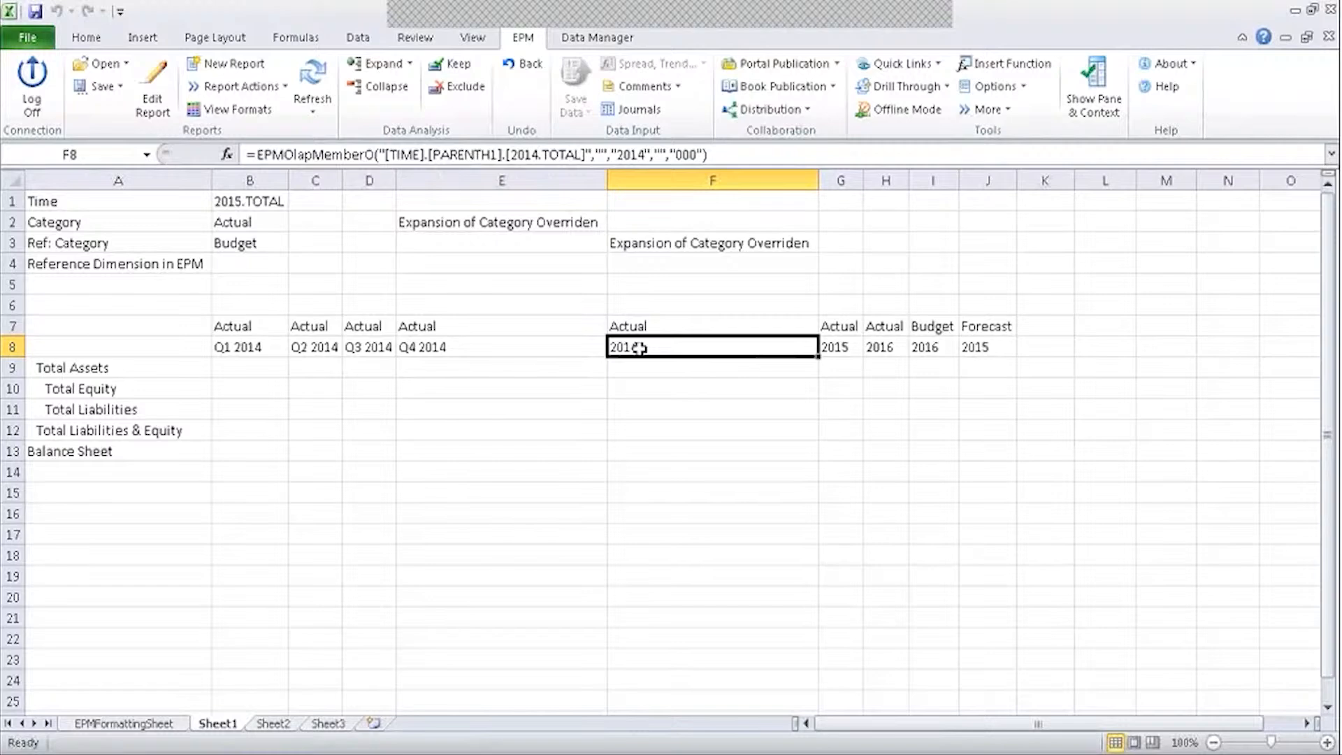
left_click(650, 328)
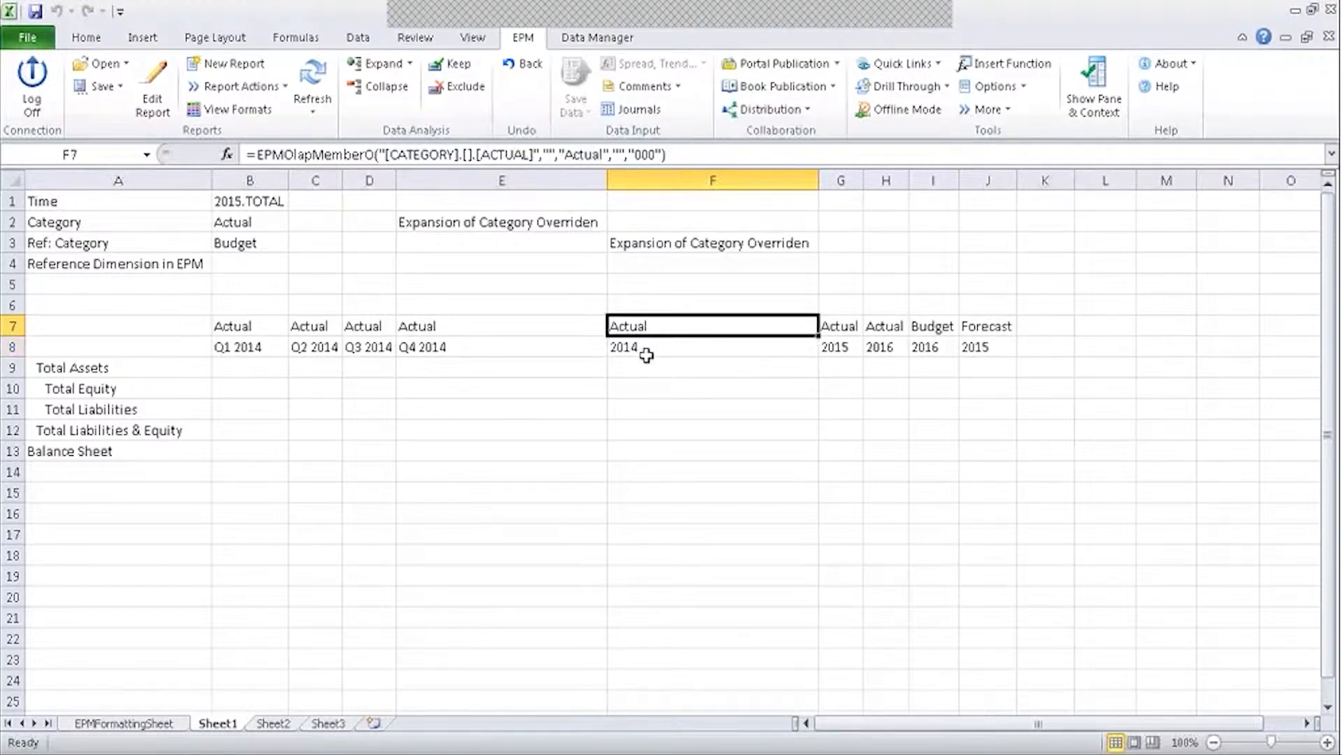
left_click(646, 352)
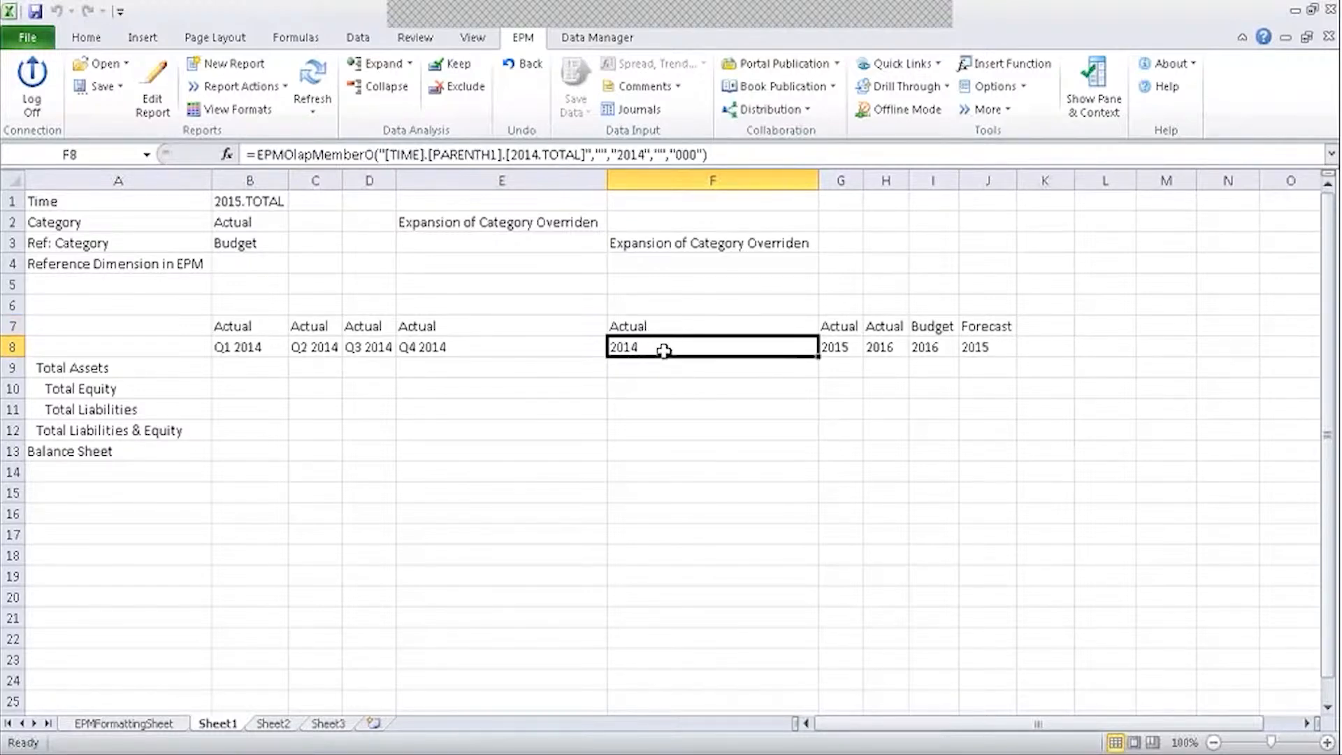
left_click(668, 325)
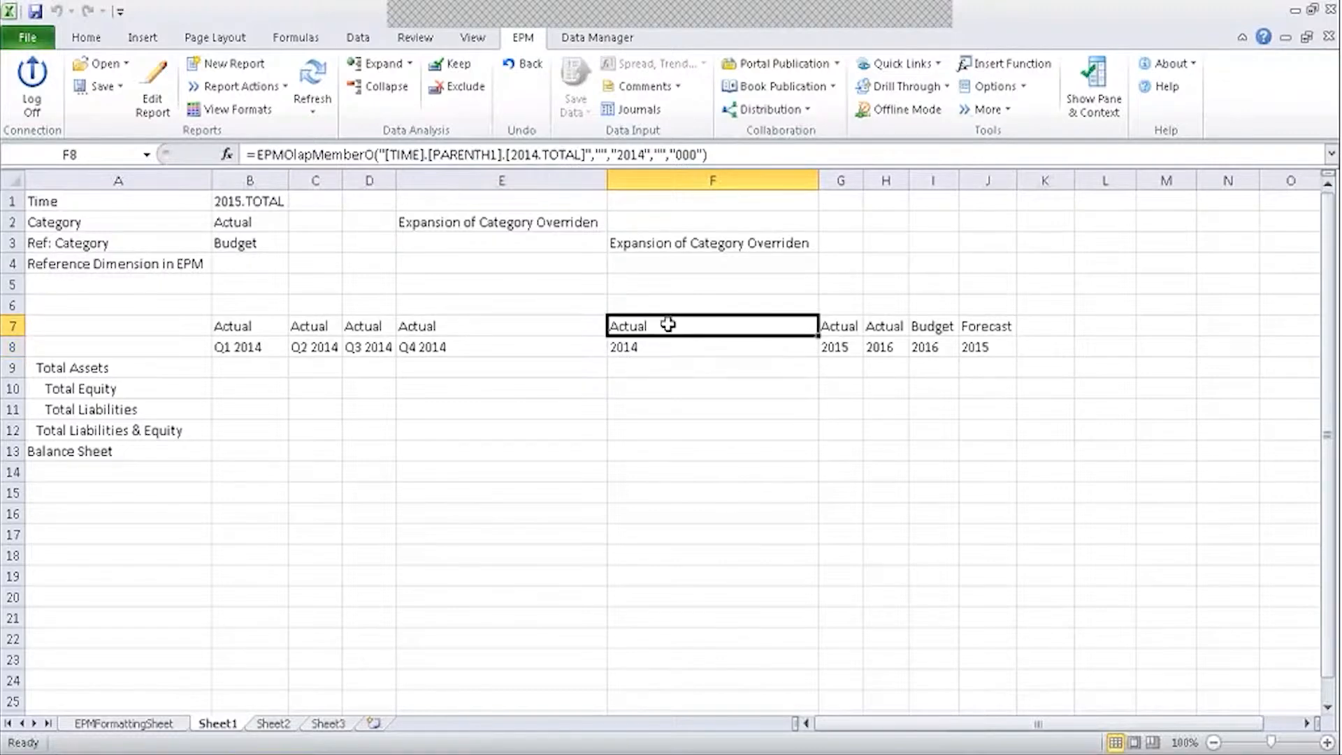
left_click(651, 346)
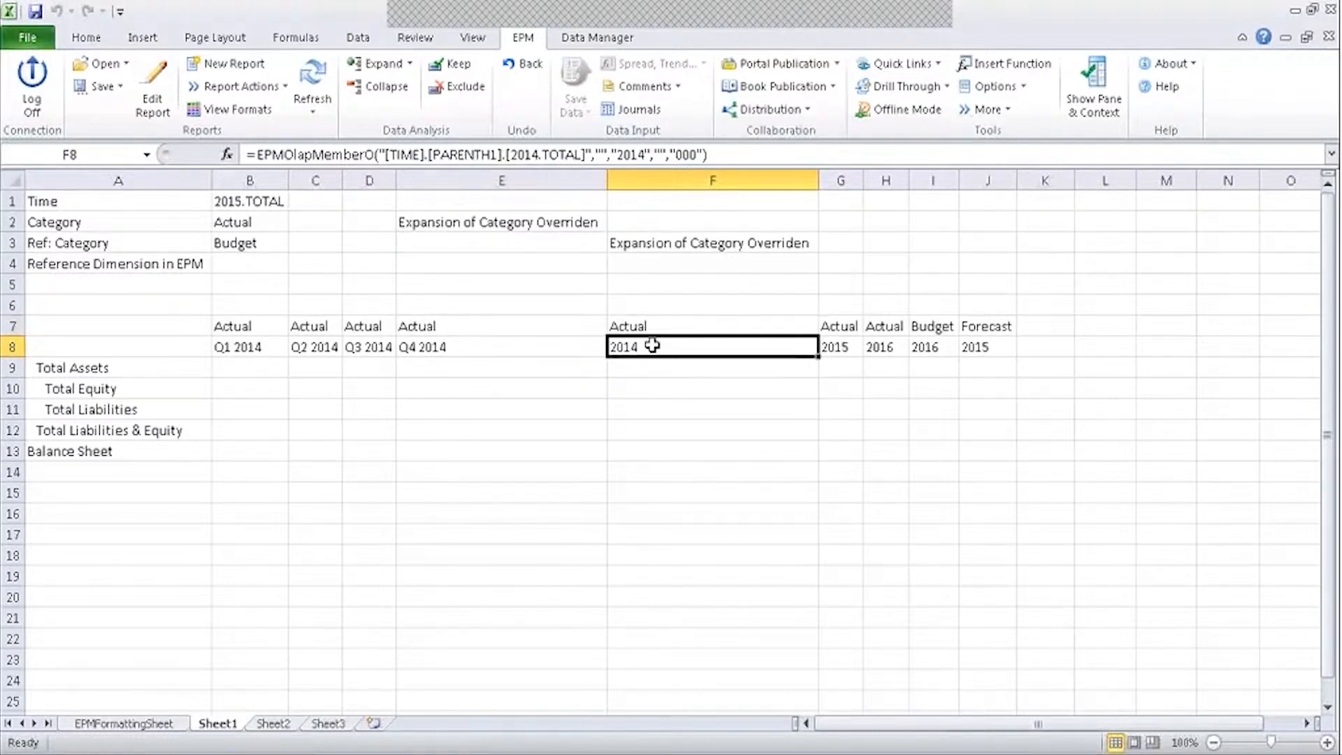
left_click(668, 324)
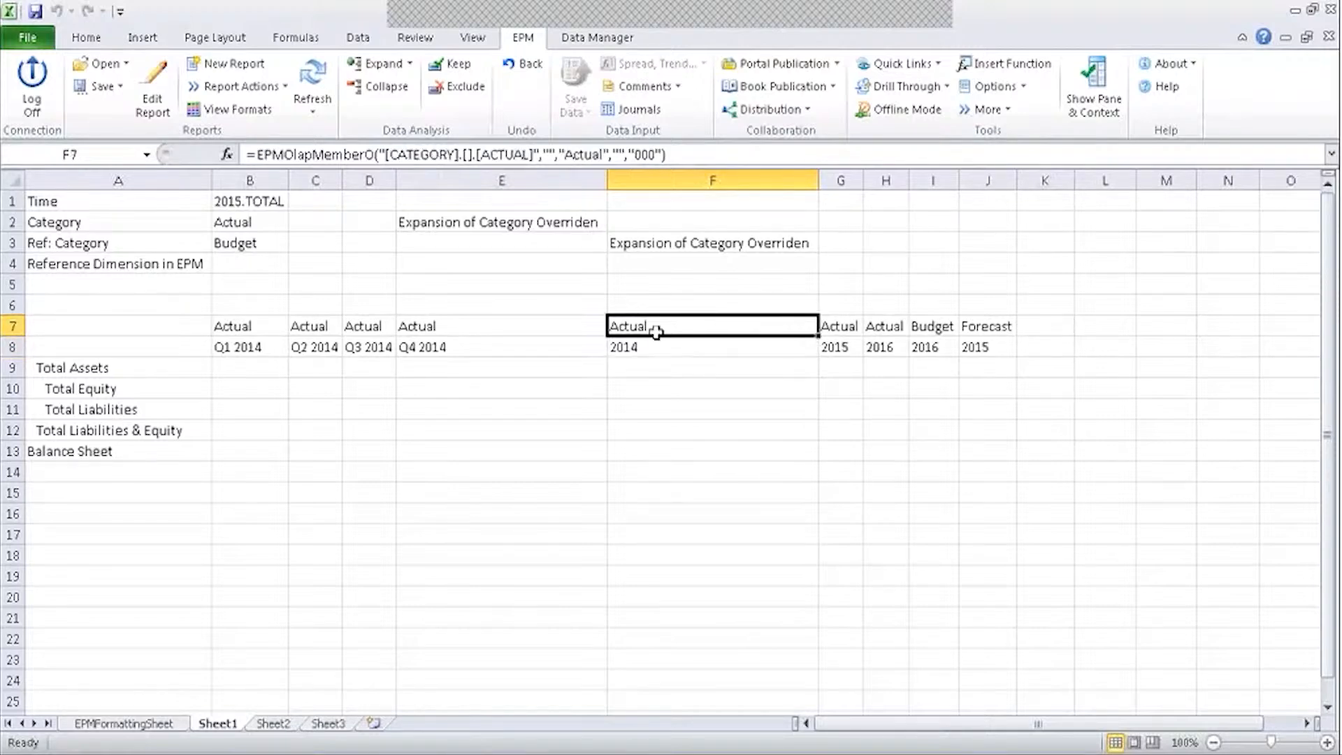
left_click(650, 343)
left_click(665, 327)
left_click(648, 344)
left_click(664, 330)
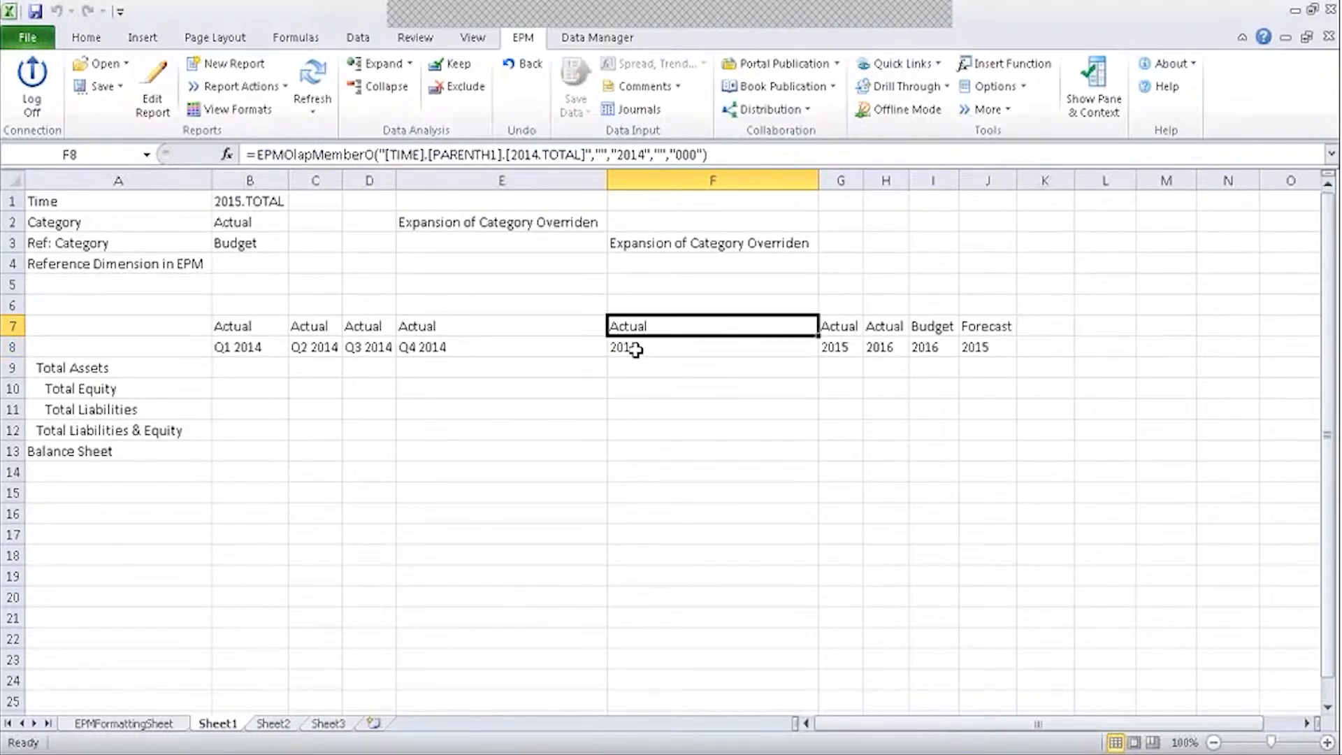
left_click(635, 349)
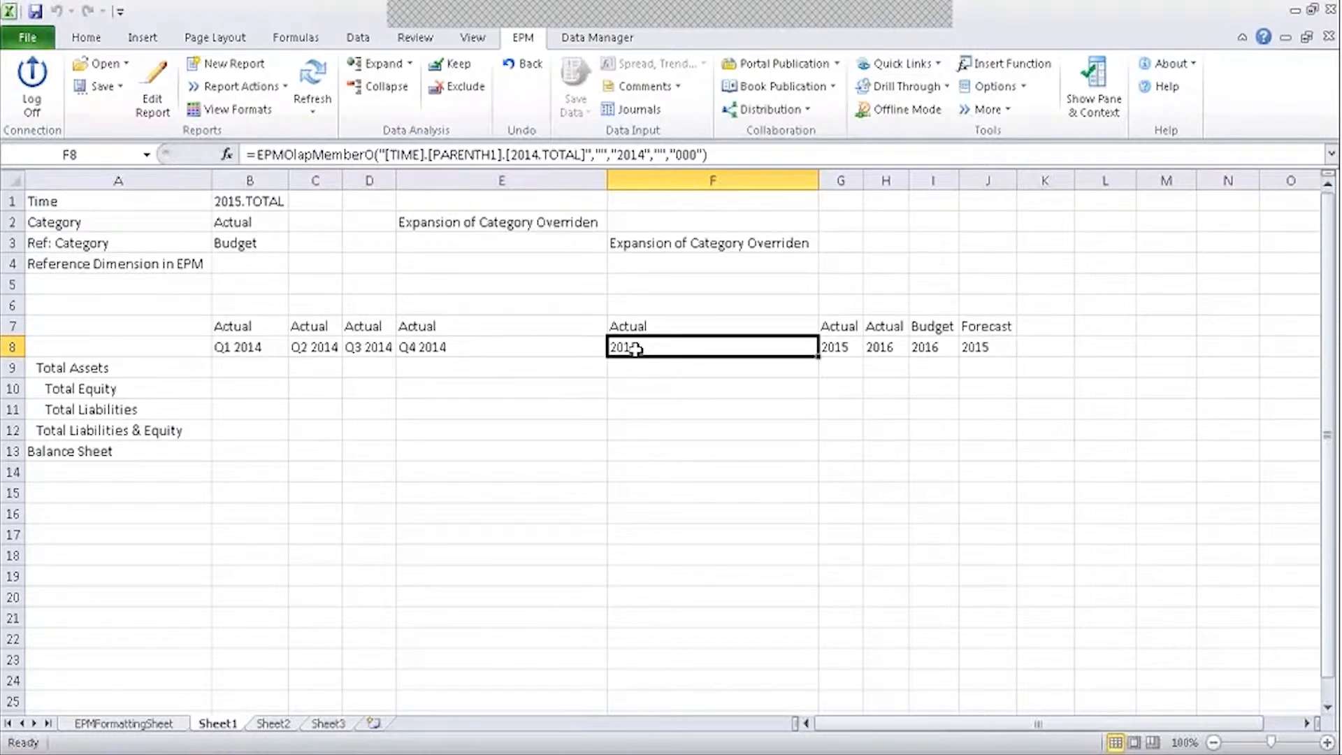
Click through the empty cells in columns E and F around the Ref rows.
left_click(686, 306)
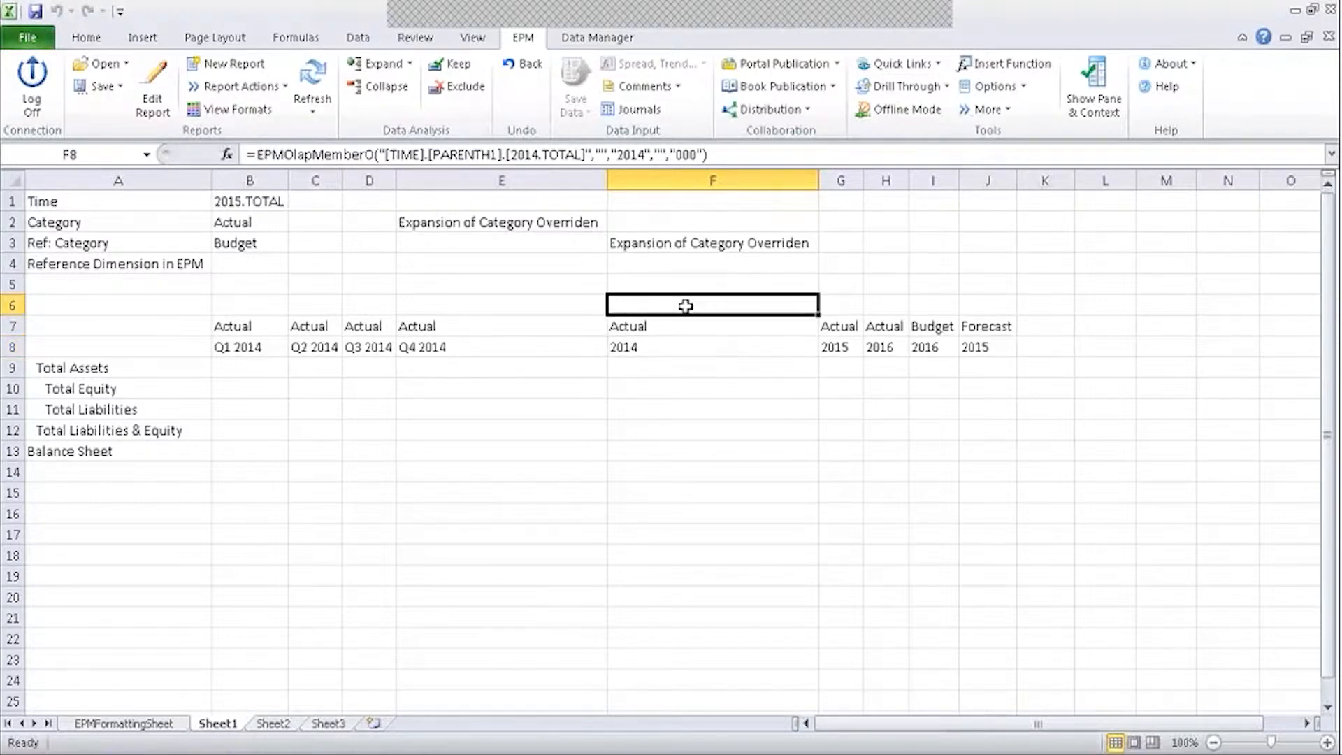
left_click(694, 323)
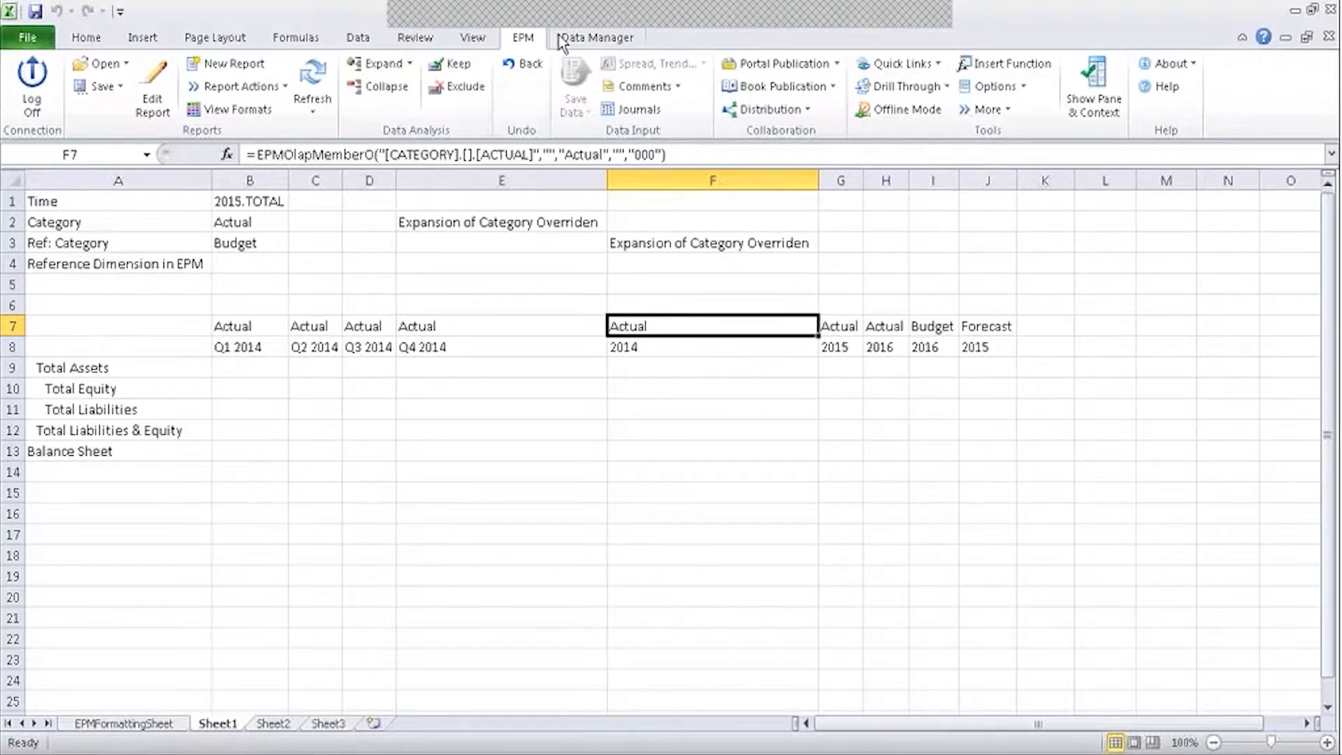
left_click(535, 375)
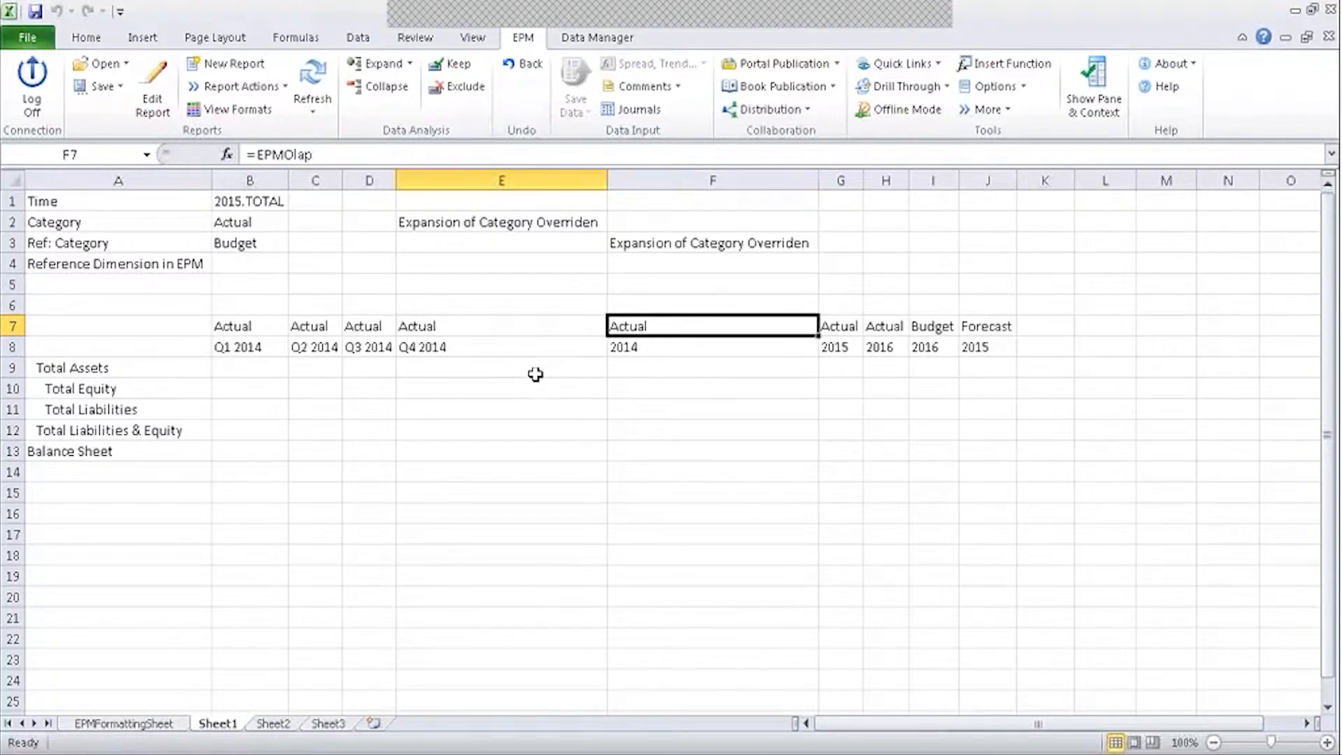
left_click(566, 281)
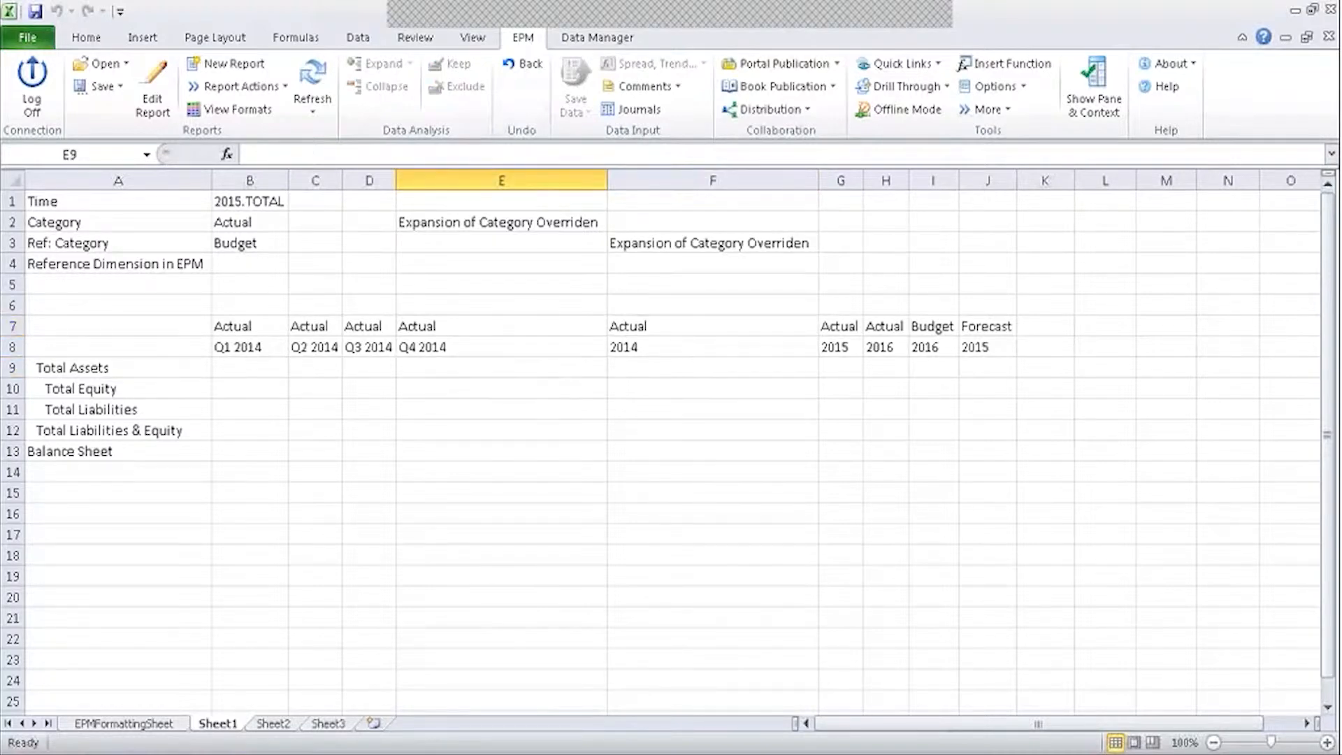
left_click(568, 263)
left_click(583, 242)
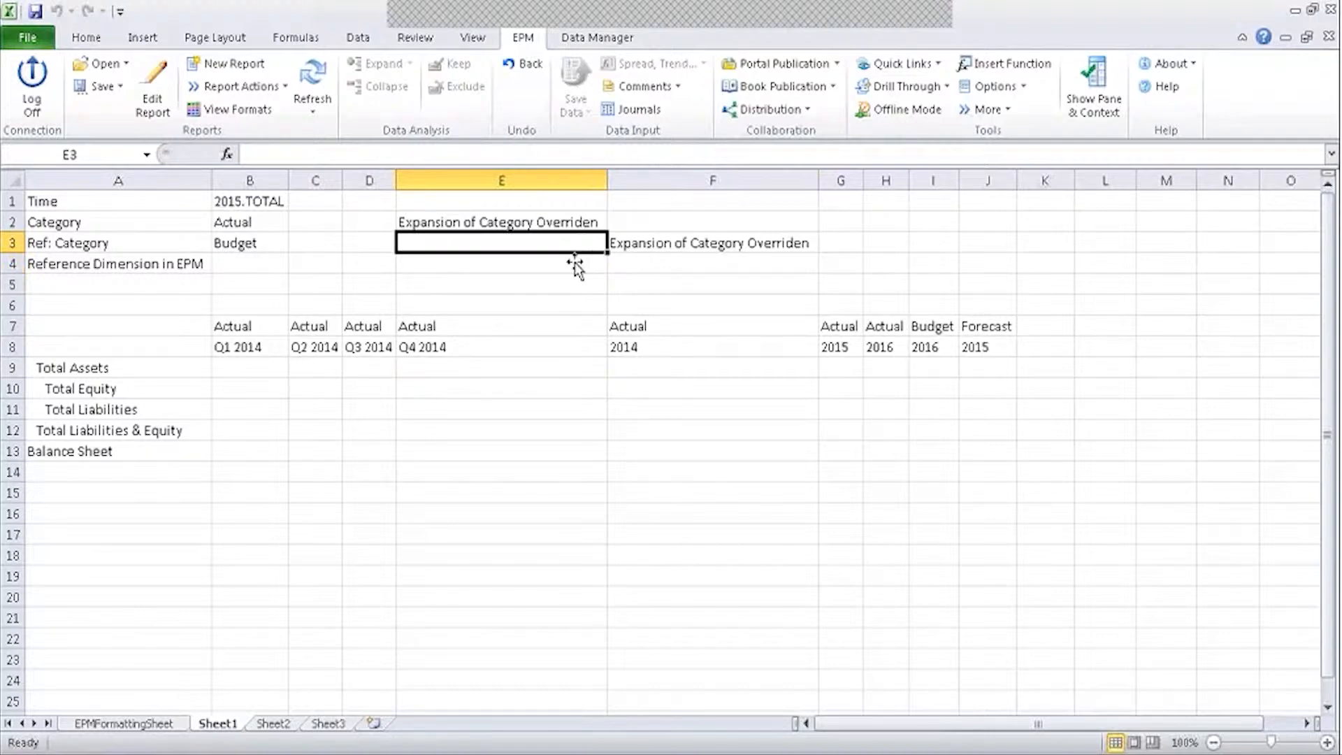
left_click(575, 262)
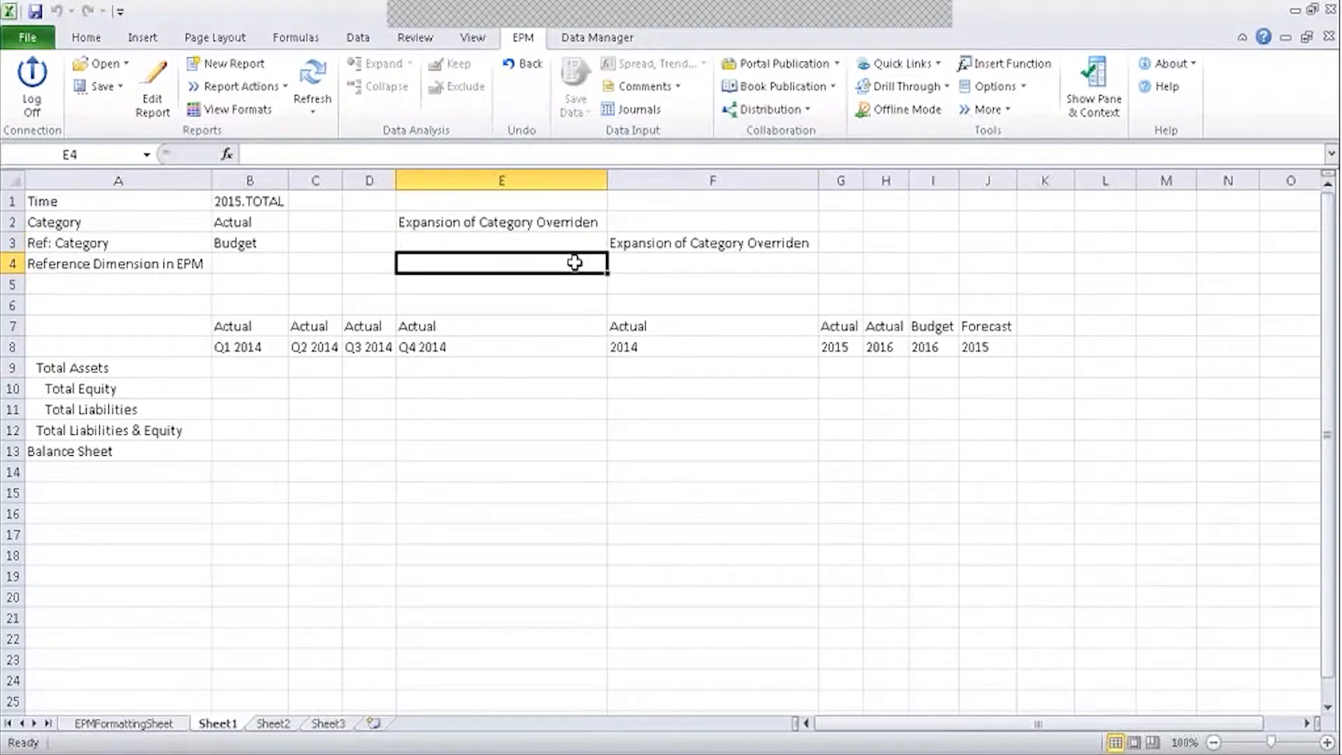
left_click_drag(575, 272, 559, 286)
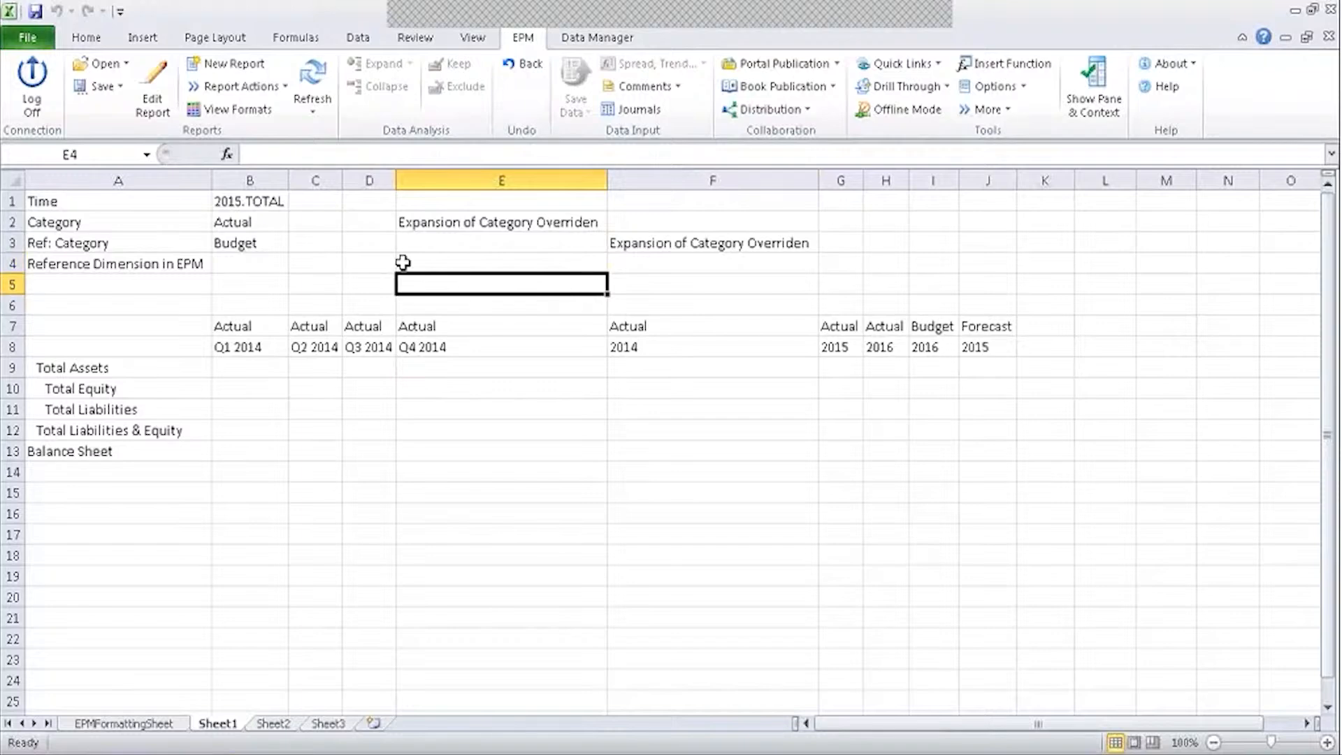
Review the Reference Dimension in EPM row, then switch to the Consolidation Entity budget workbook.
left_click(53, 263)
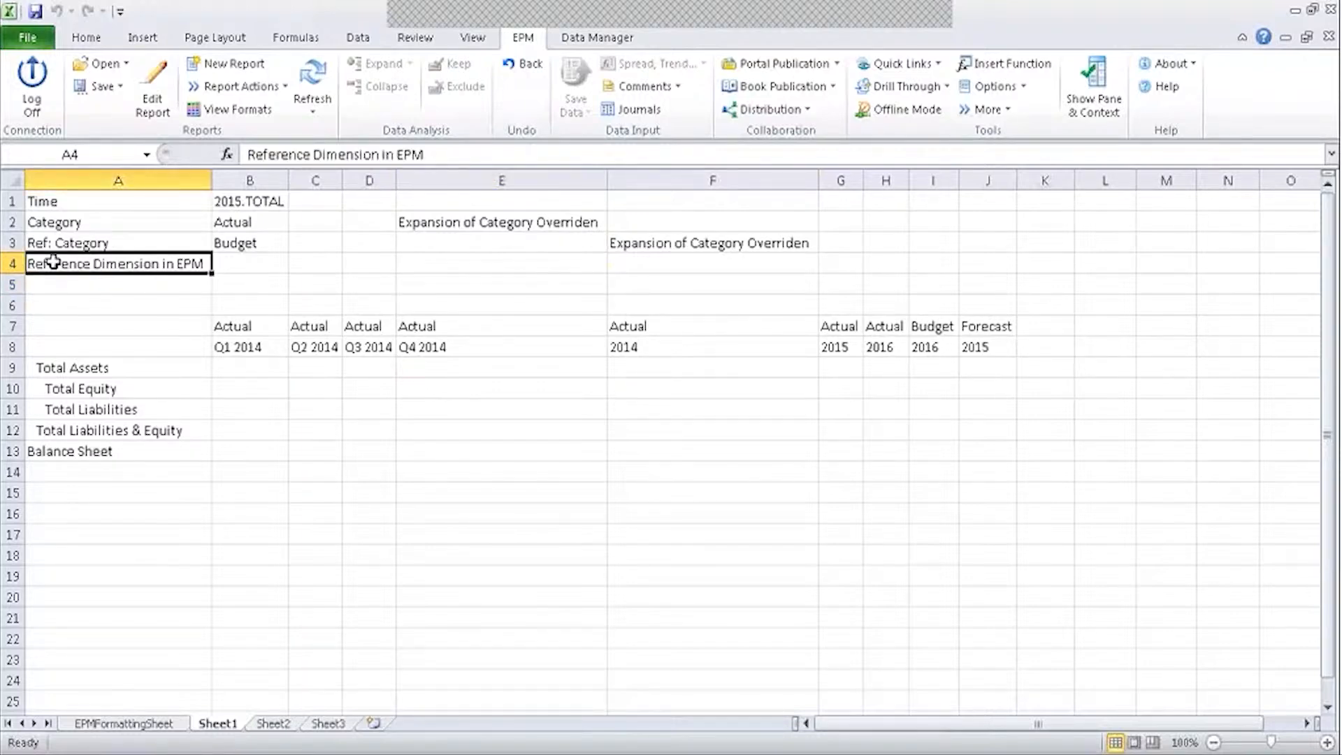
left_click(277, 267)
left_click(279, 754)
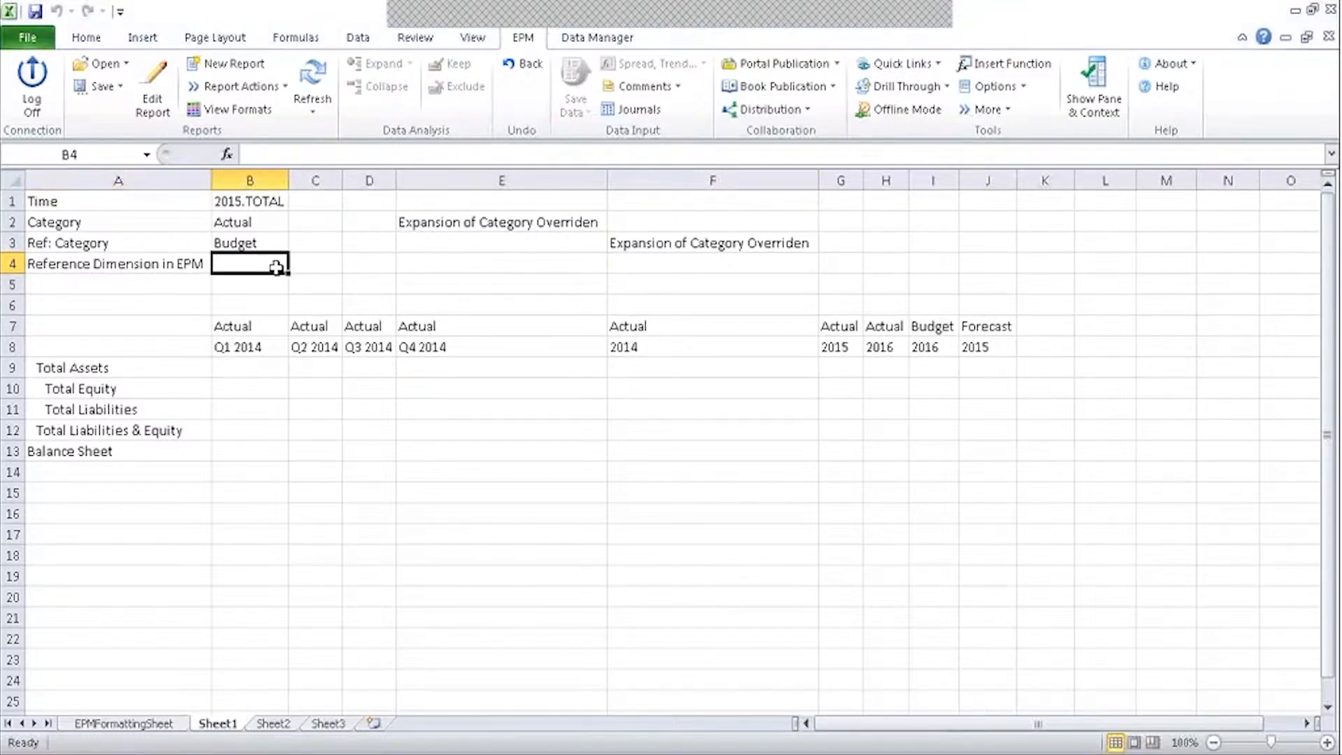
left_click(300, 706)
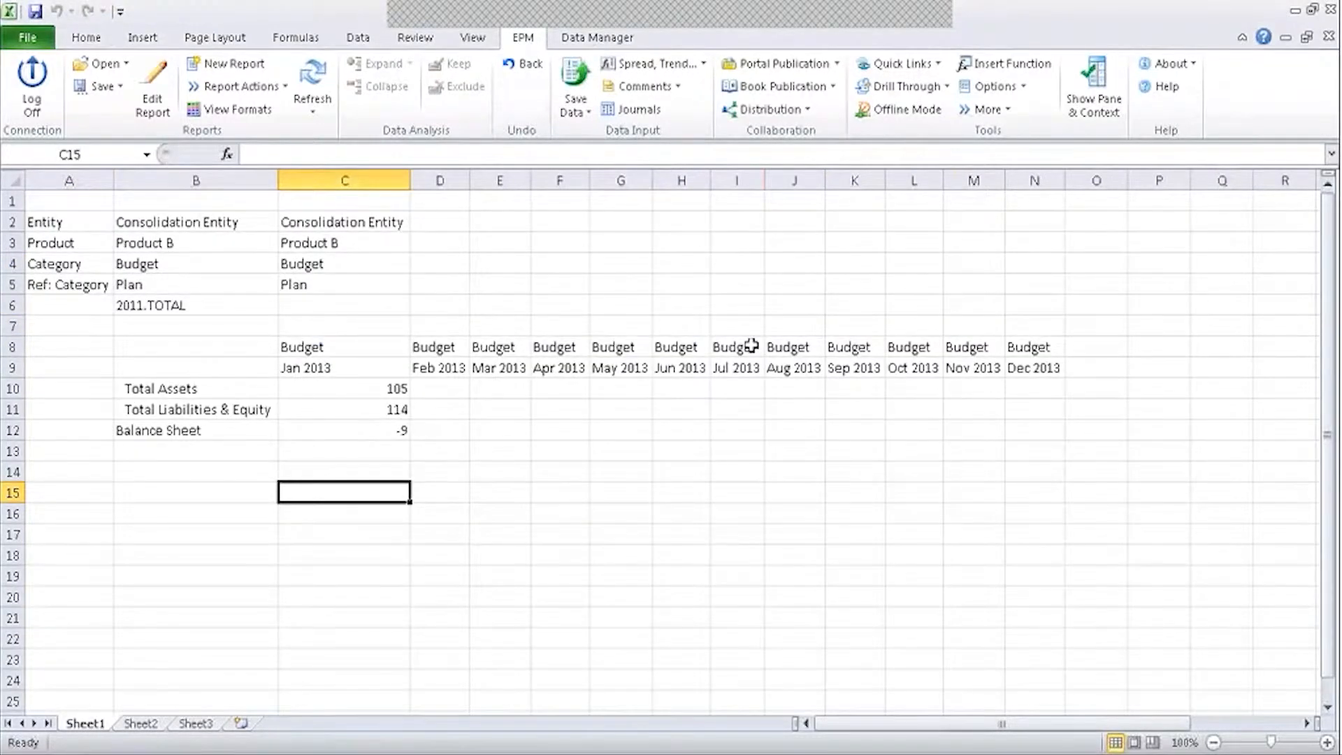
Select the empty cell above the Budget headers, then bring the Planning and Consolidation Start Page forward.
left_click(367, 329)
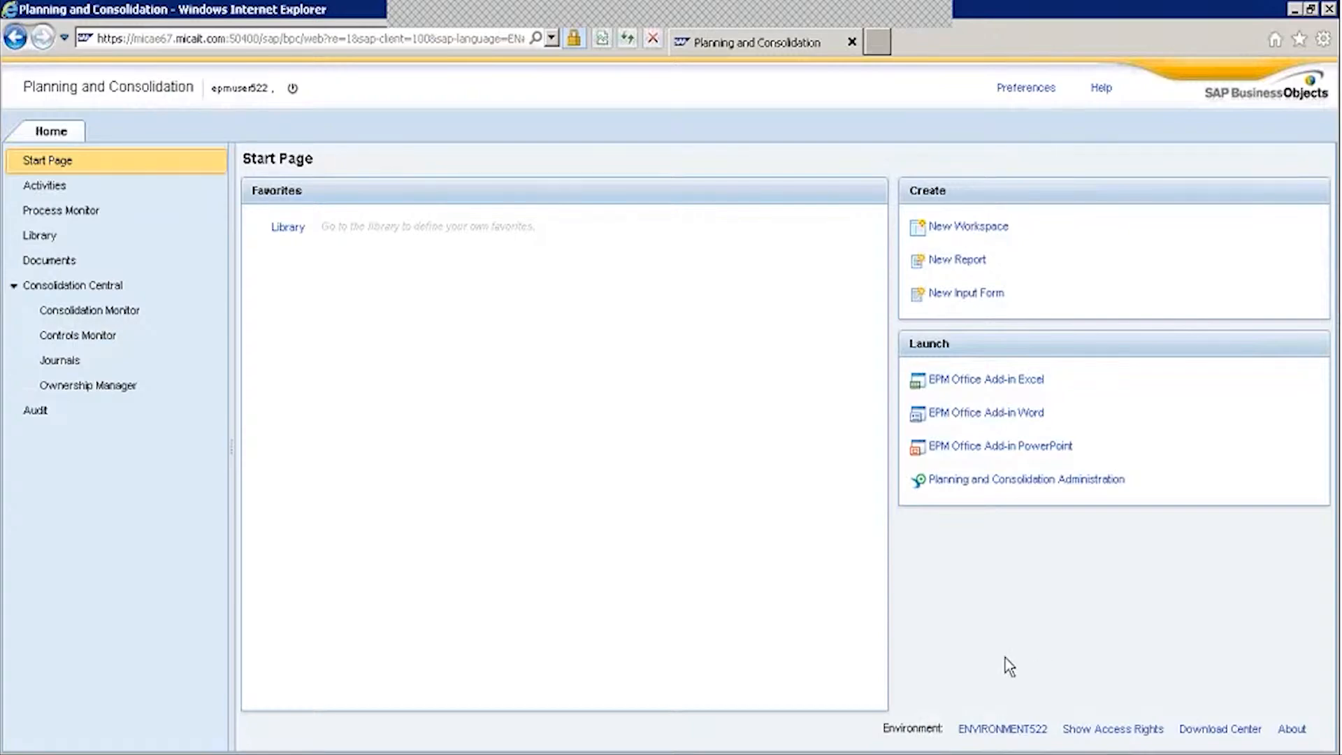
left_click(1003, 730)
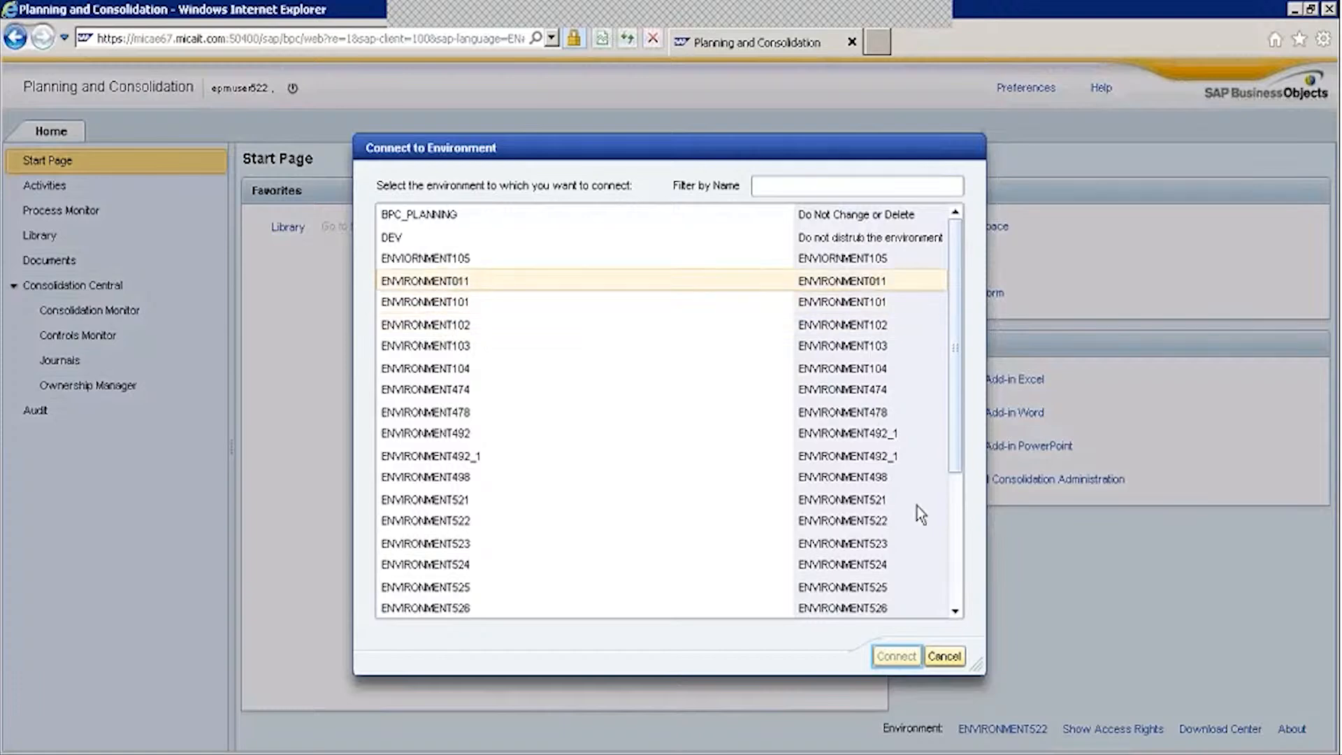
left_click(945, 656)
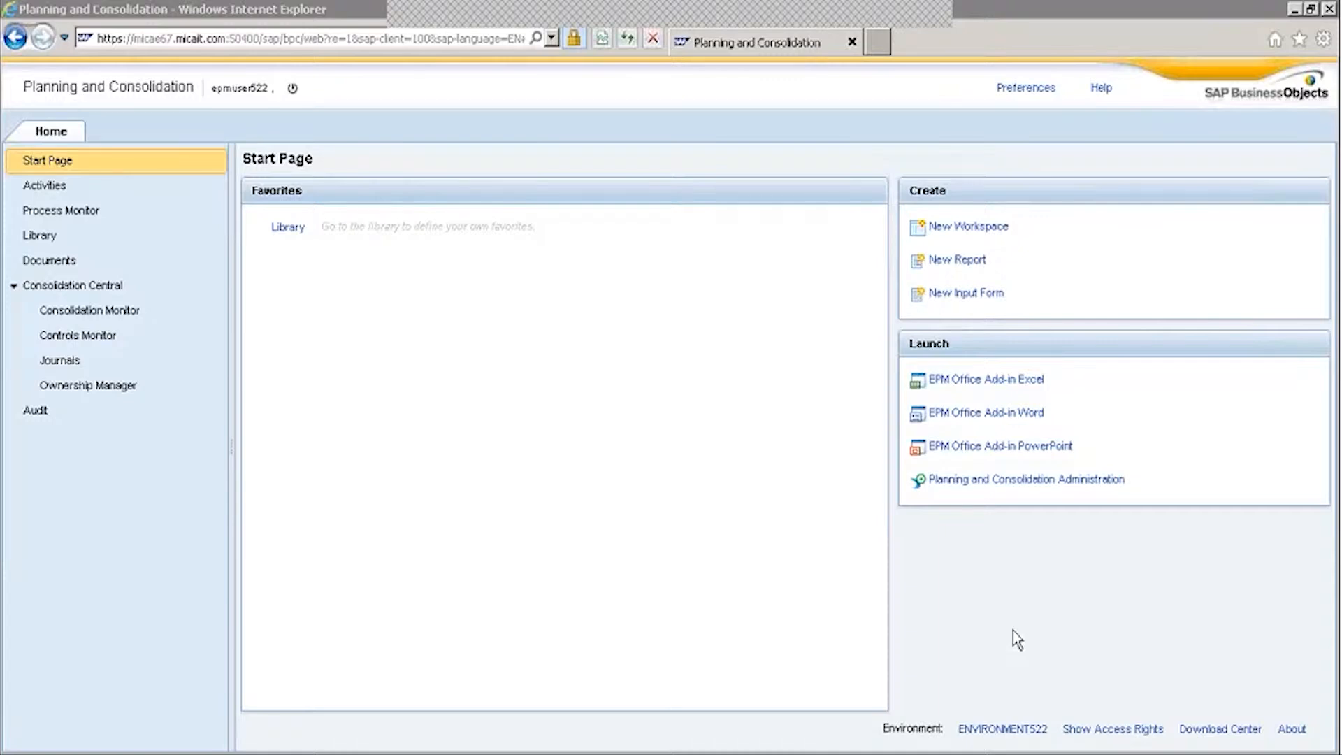
left_click(1013, 631)
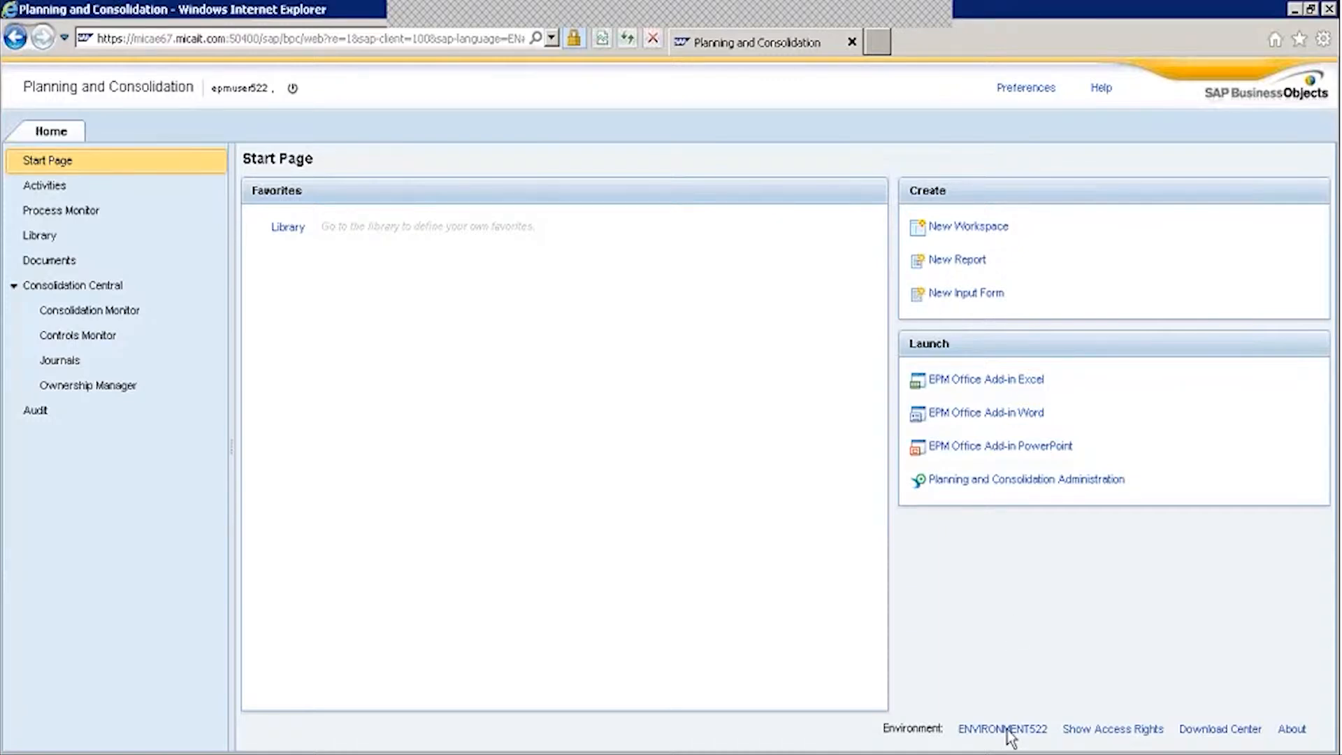